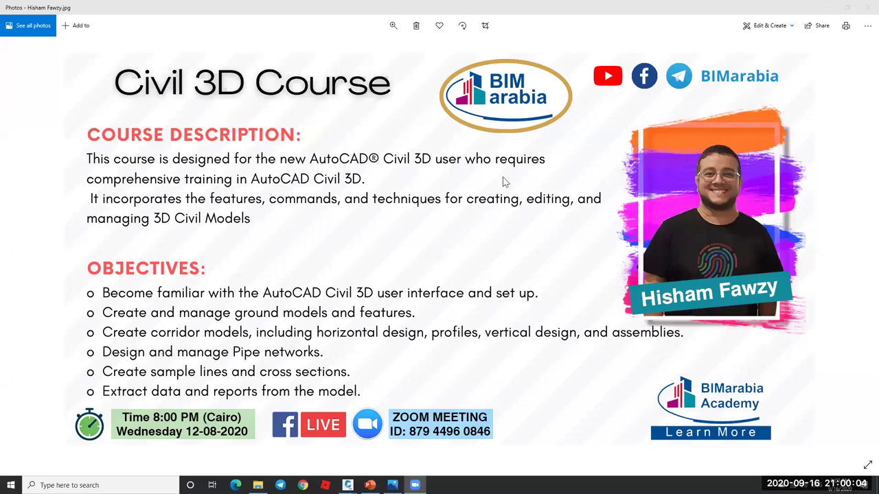
Close the course flyer image and switch to the Civil 3D Course slide show at slide 14.
click(867, 5)
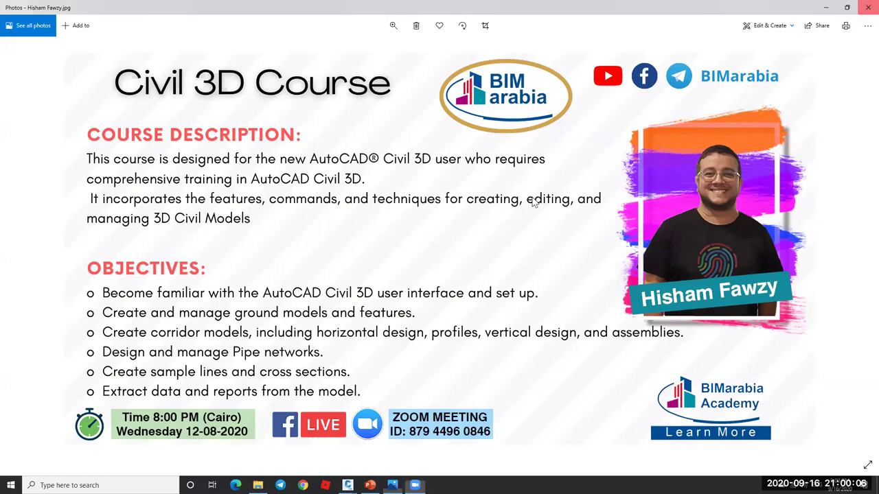
key(alt+Tab)
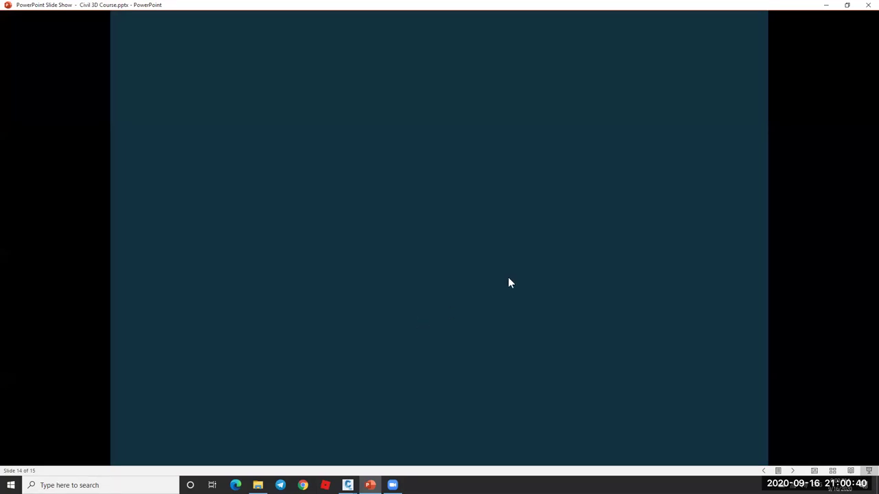
Reveal slide 14's lecture 9 recap title and its first four bullet points.
click(494, 255)
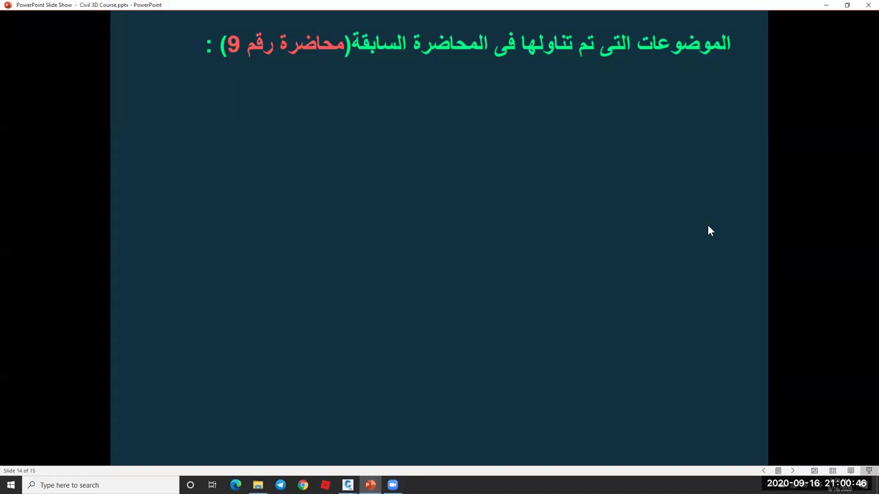
click(465, 220)
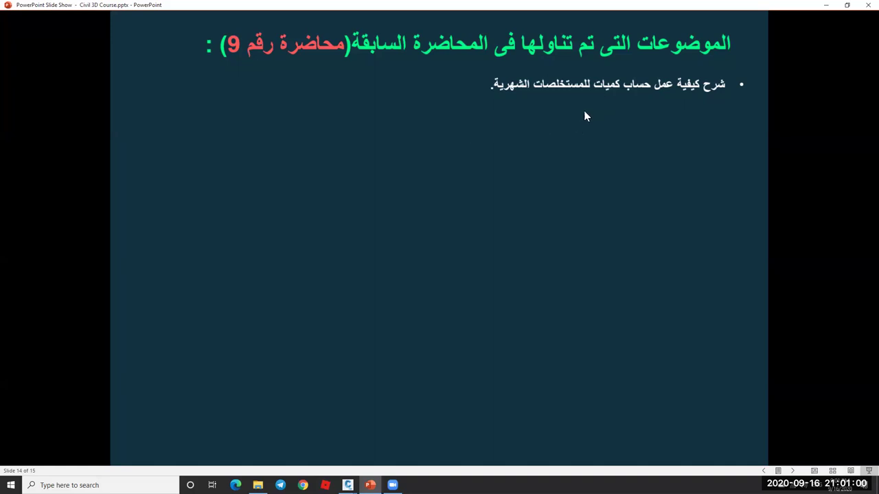
click(549, 127)
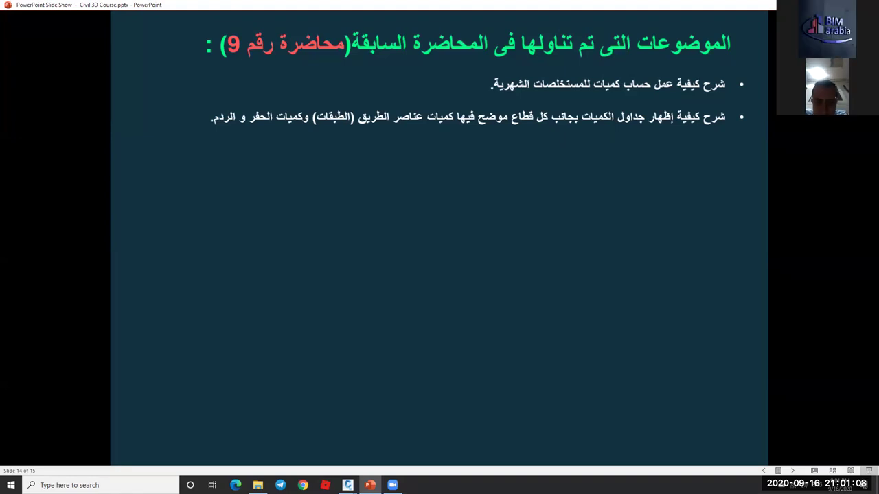
key(Right)
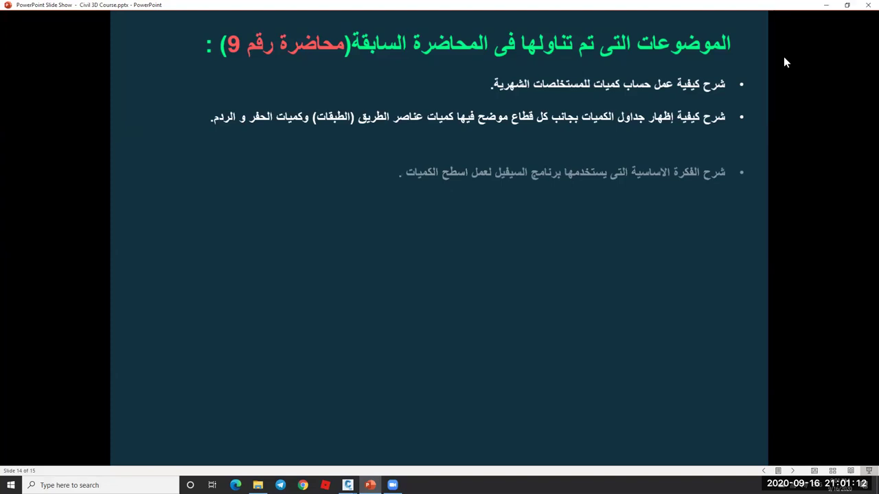
key(Right)
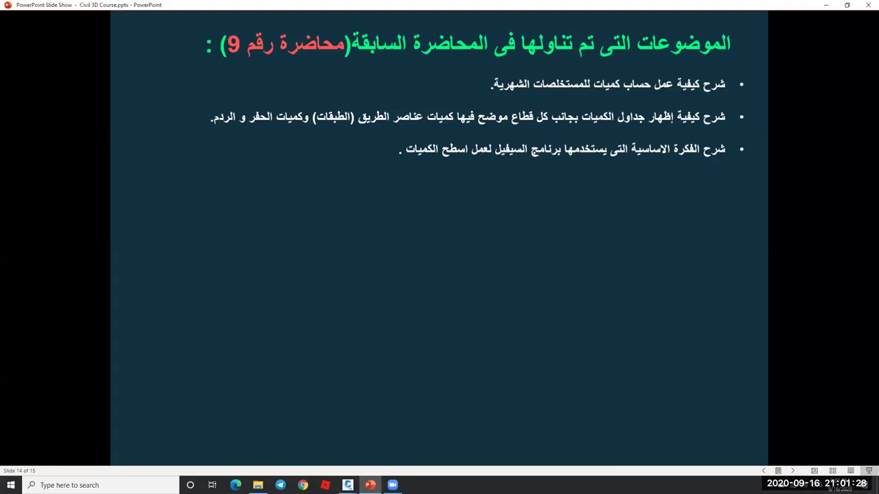
click(672, 230)
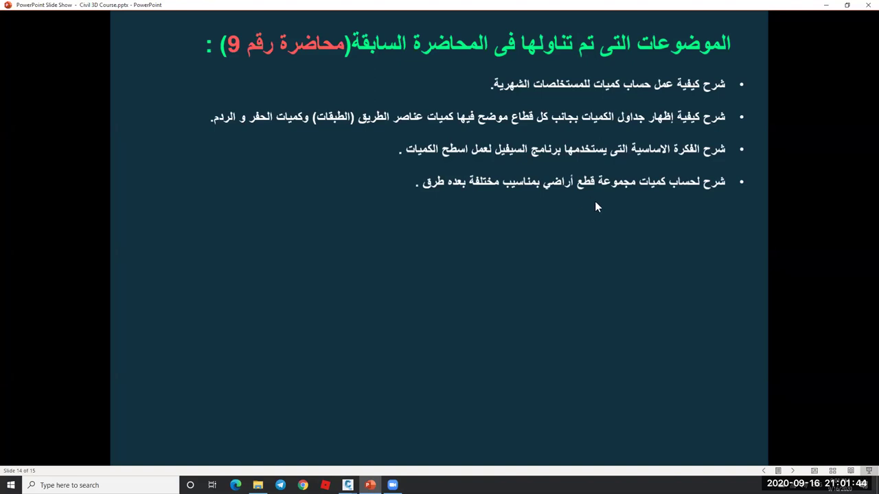
Reveal the slide 14 bullets from the fifth through merging surfaces, questions and Parcels.
click(563, 212)
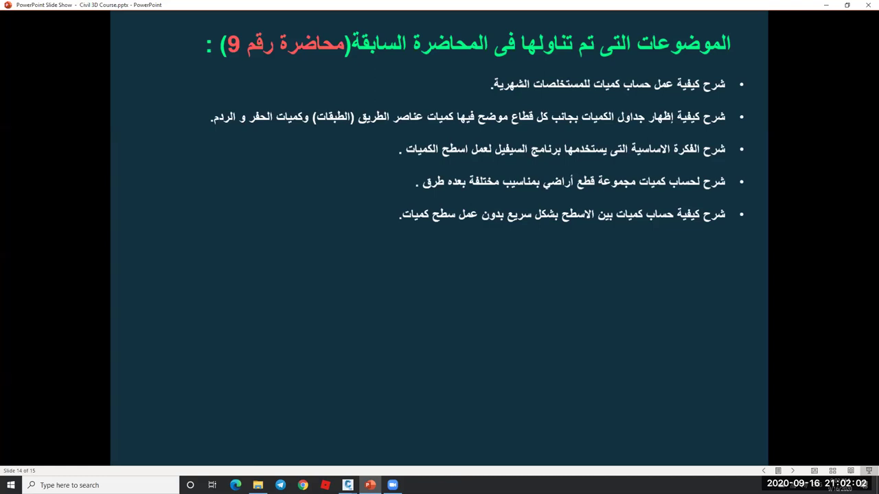
click(669, 297)
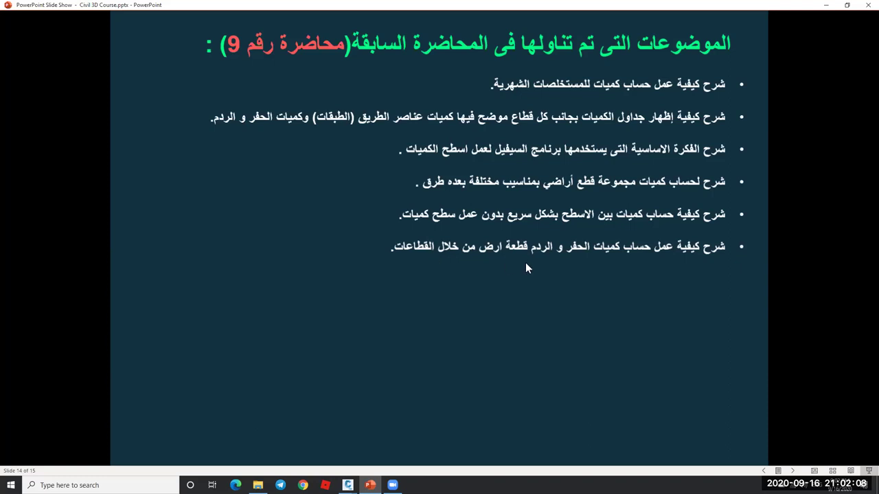
click(553, 257)
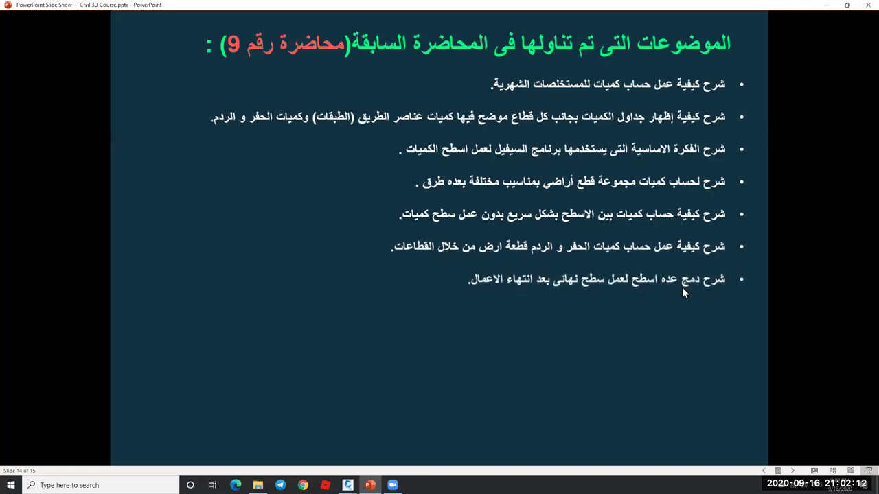
click(539, 285)
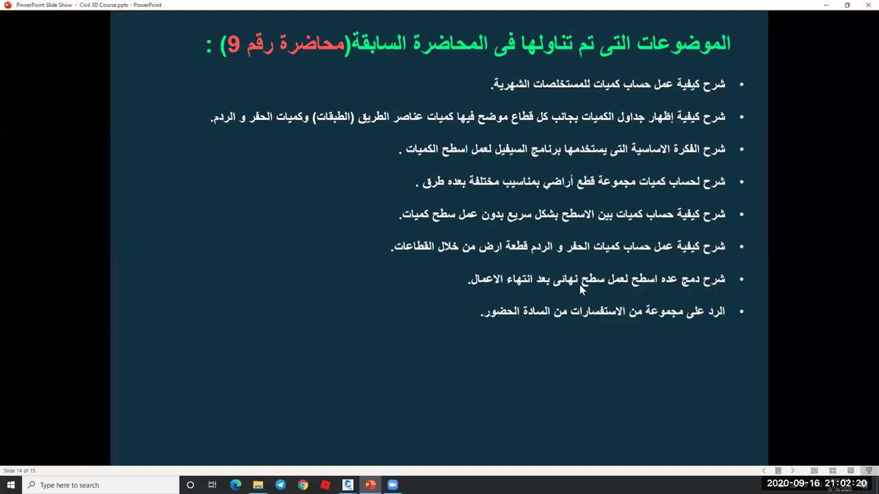
click(582, 372)
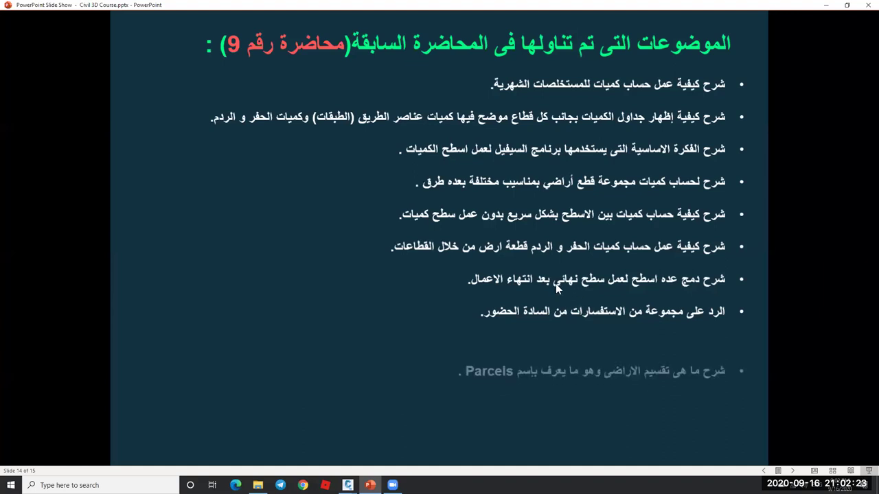
Reveal the final bullets on converting plans to parcels, then close PowerPoint at the save prompt.
click(537, 344)
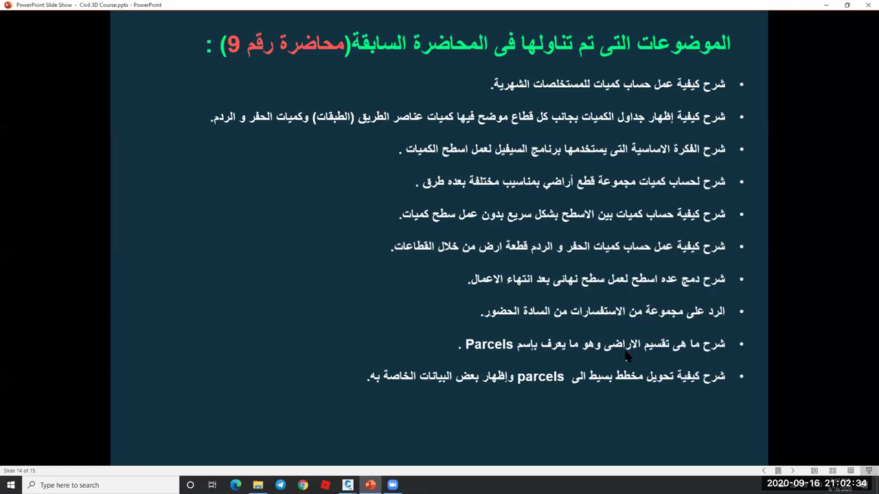
click(532, 342)
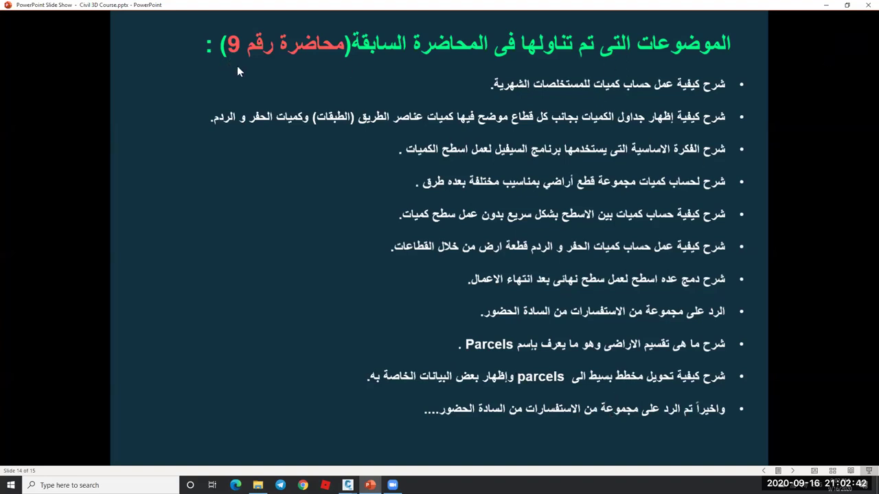
key(alt+F4)
click(405, 269)
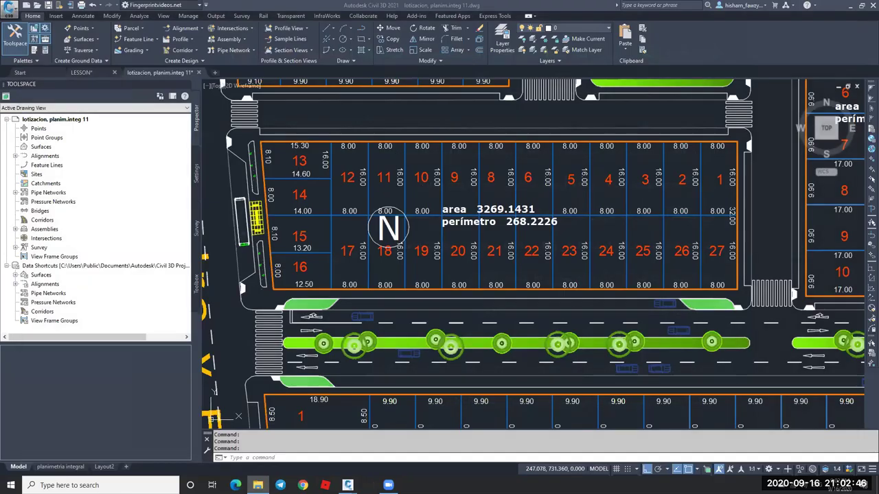
Glance at the LESSON drawing, then return to lotizacion and zoom over its lot blocks.
click(94, 74)
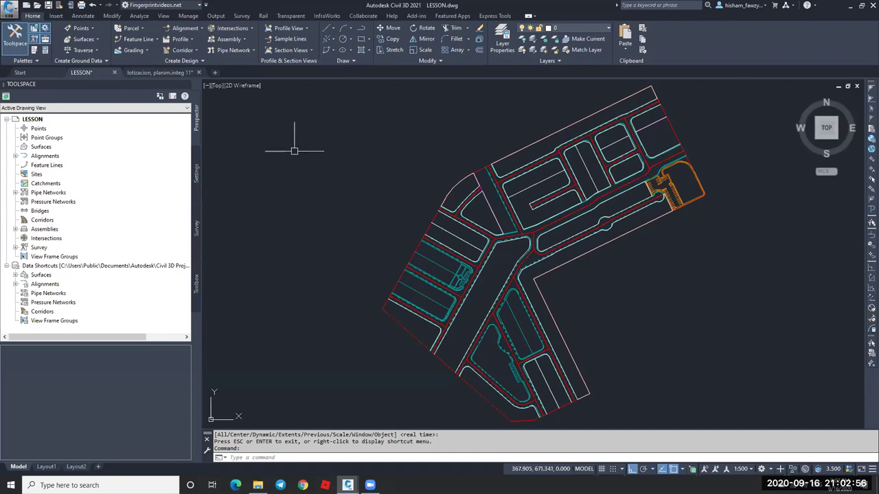
key(ctrl+Tab)
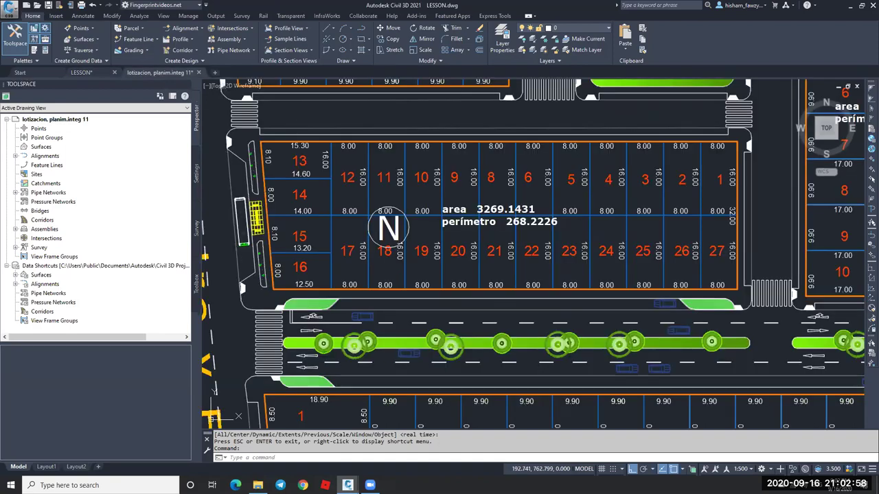
scroll(424, 219, down, 6)
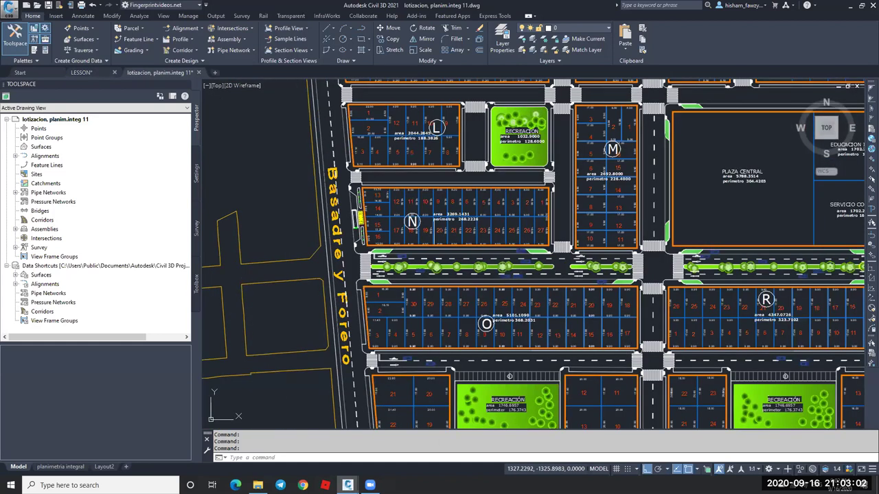
scroll(467, 214, down, 2)
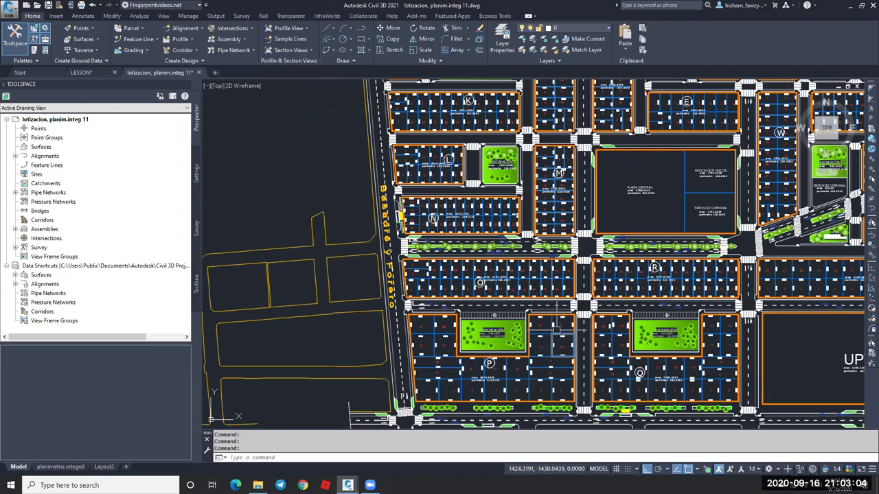
scroll(494, 206, down, 2)
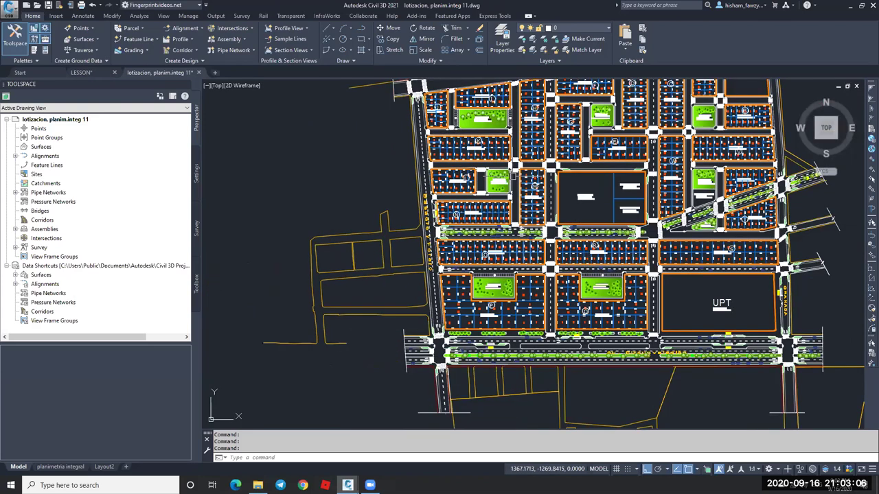
scroll(536, 159, up, 4)
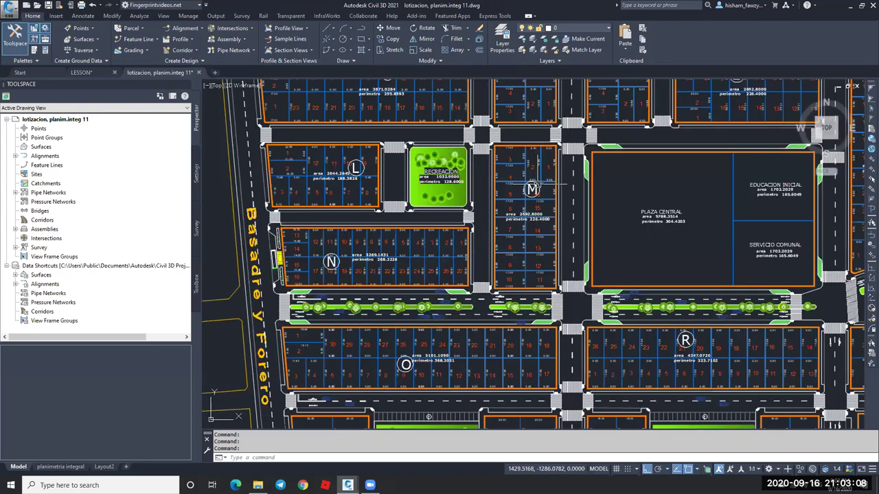
scroll(469, 222, down, 2)
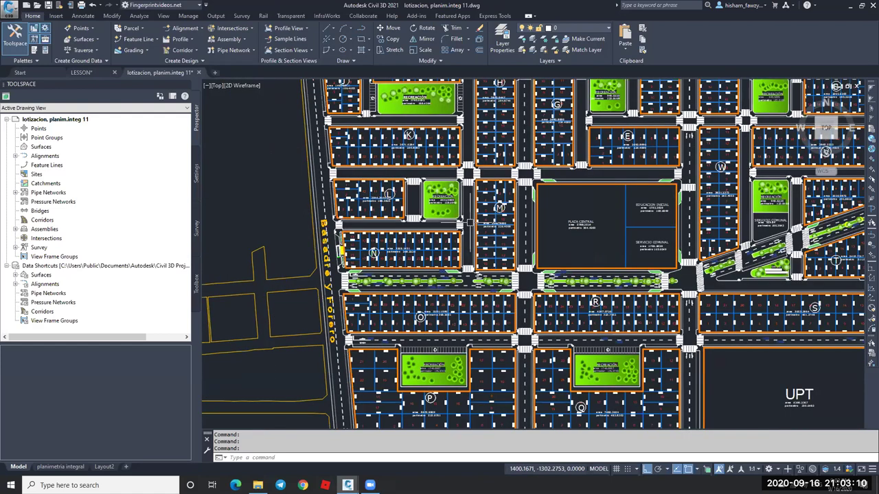
scroll(469, 222, down, 3)
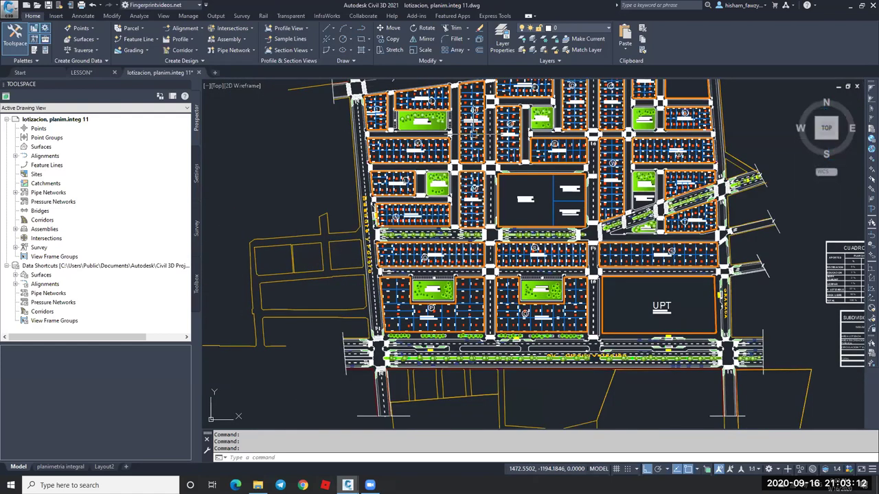
Finish reviewing the lotizacion lot layout and go back to the LESSON drawing.
scroll(434, 184, up, 2)
scroll(434, 184, up, 3)
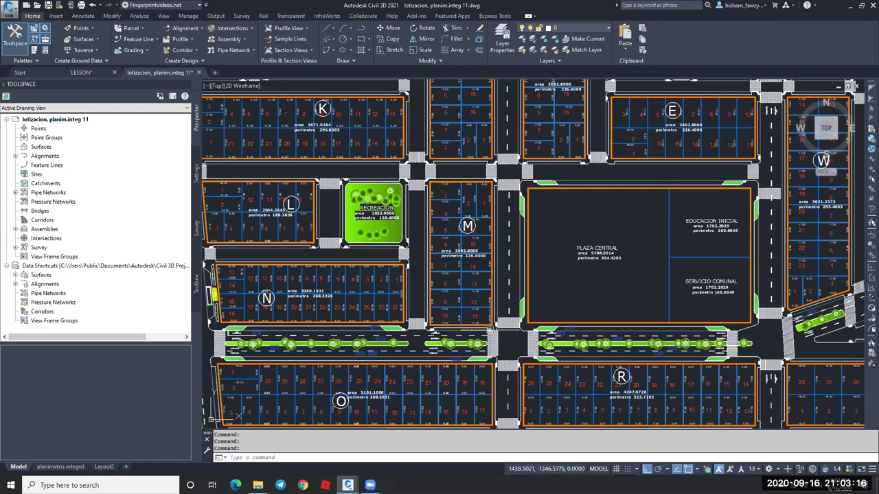
scroll(457, 185, down, 2)
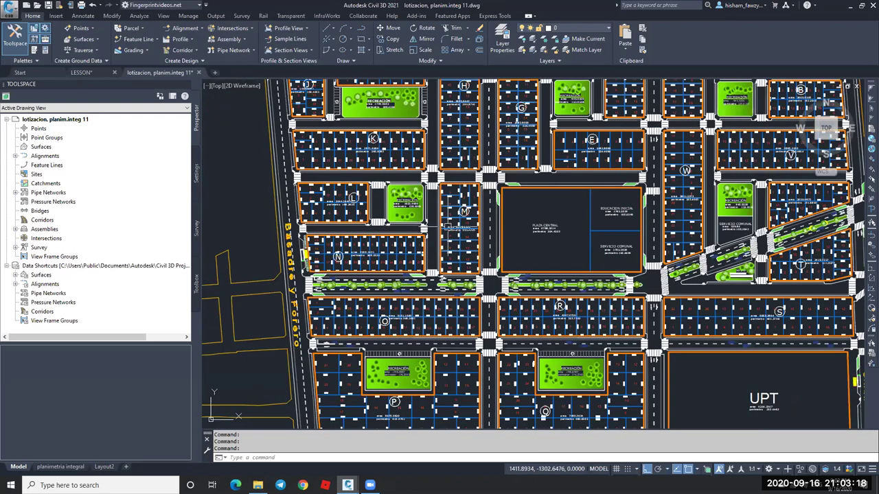
scroll(451, 226, down, 2)
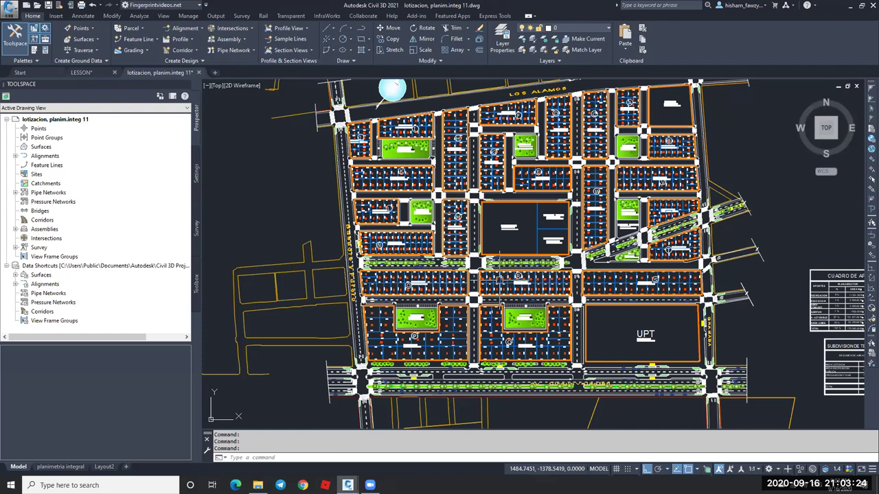
scroll(500, 278, up, 5)
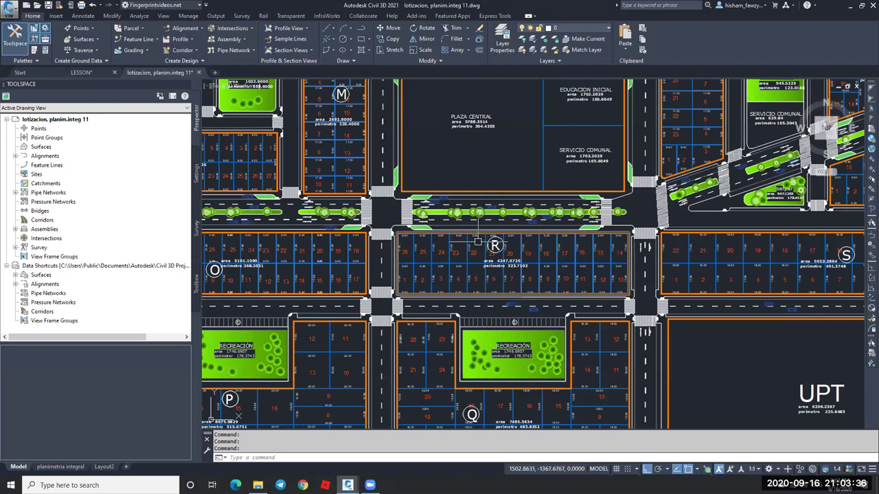
scroll(478, 241, up, 6)
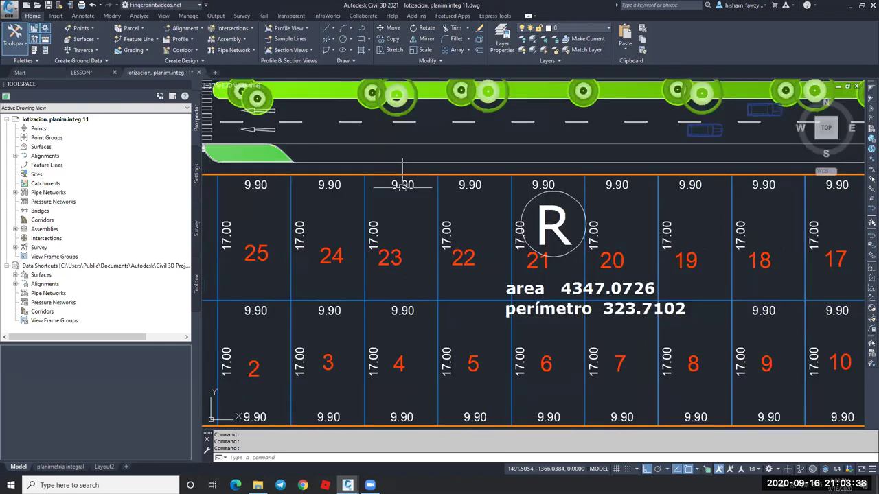
scroll(484, 251, down, 4)
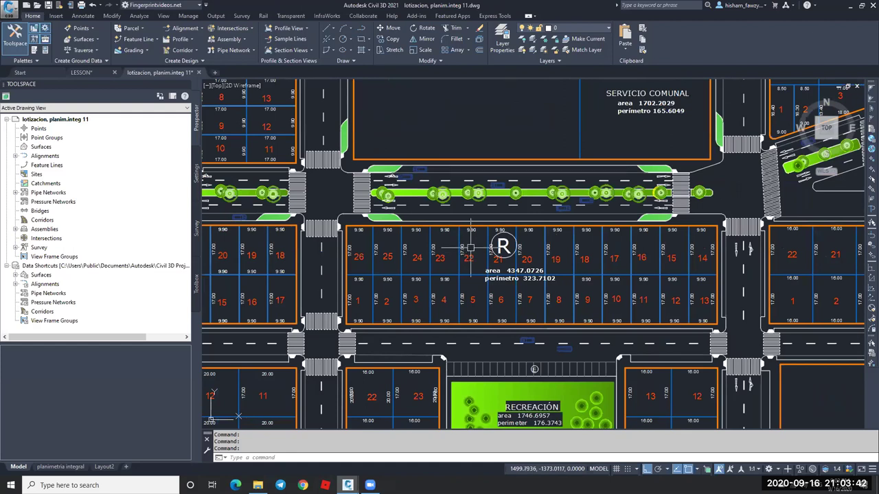
click(93, 73)
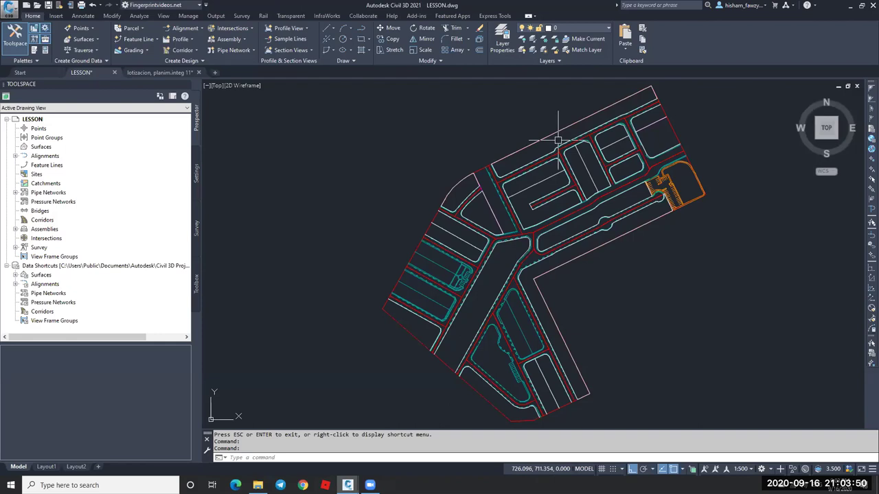
Zoom around the LESSON site and bring up the Parcel creation options list.
scroll(558, 141, up, 6)
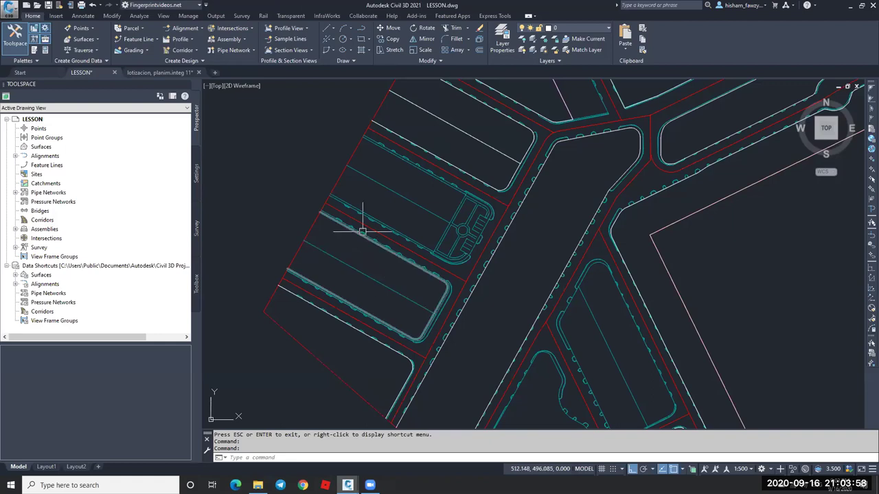
scroll(362, 230, down, 5)
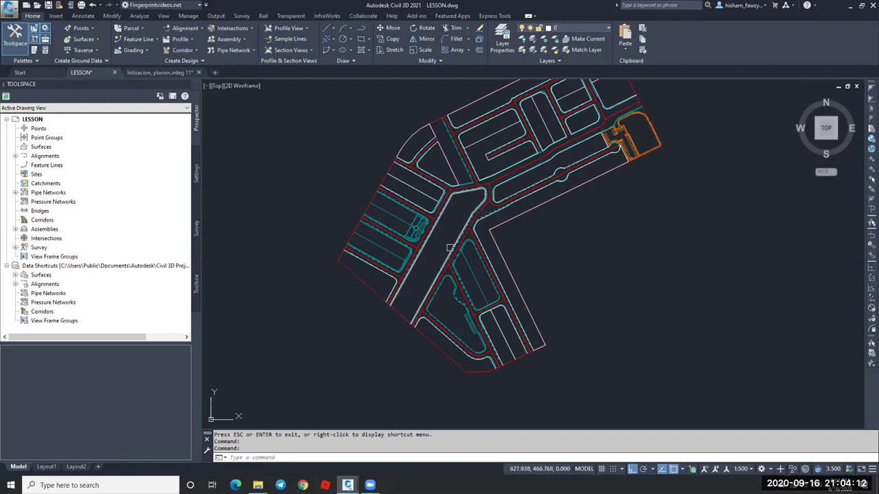
scroll(449, 248, up, 4)
scroll(456, 274, down, 2)
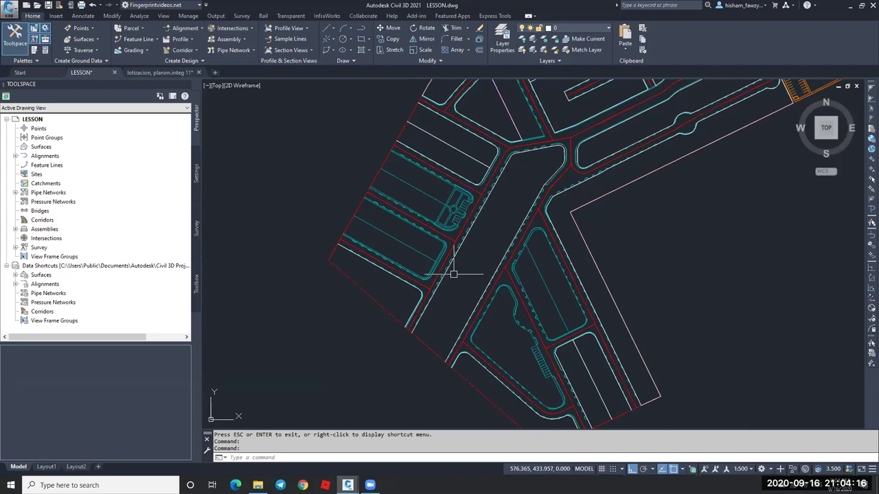
scroll(432, 257, up, 2)
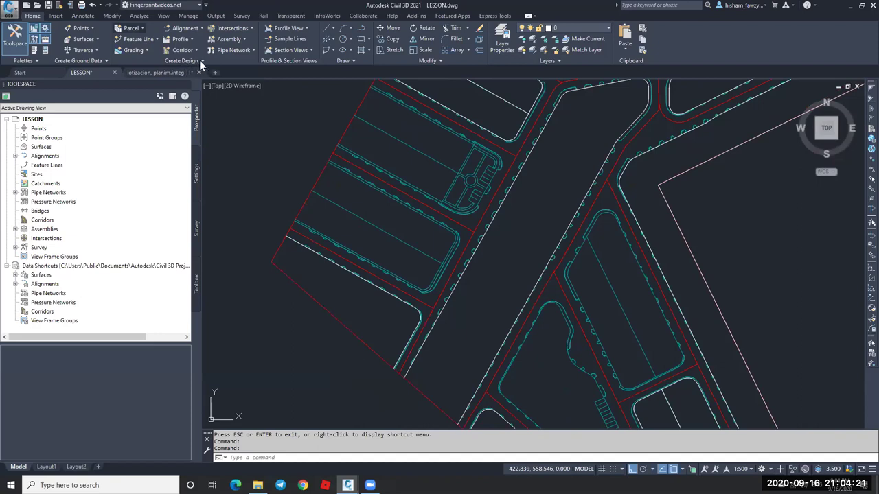
click(141, 28)
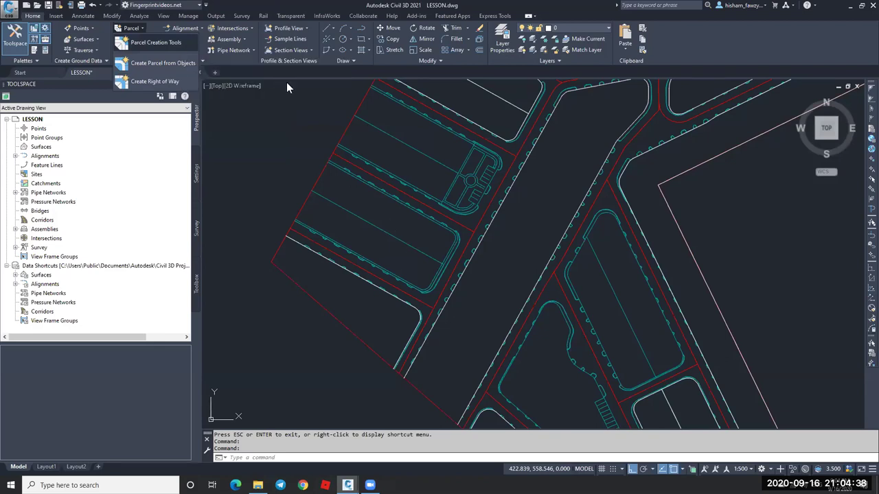
click(156, 43)
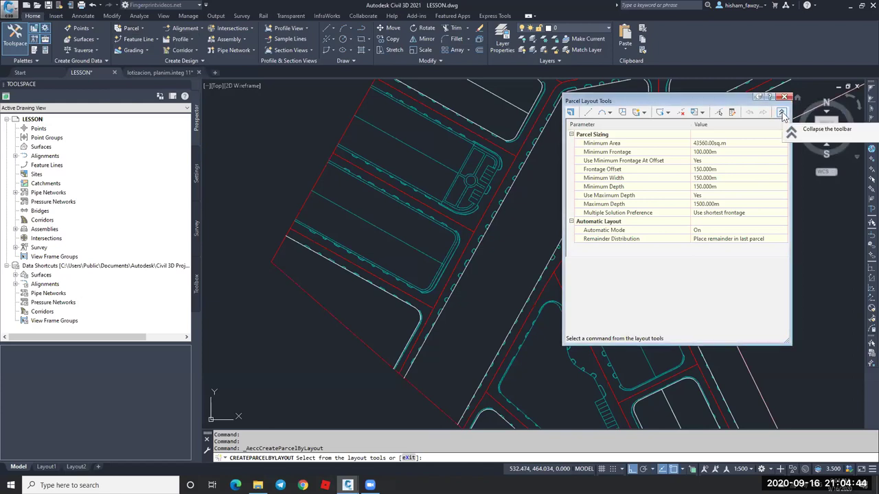
click(782, 112)
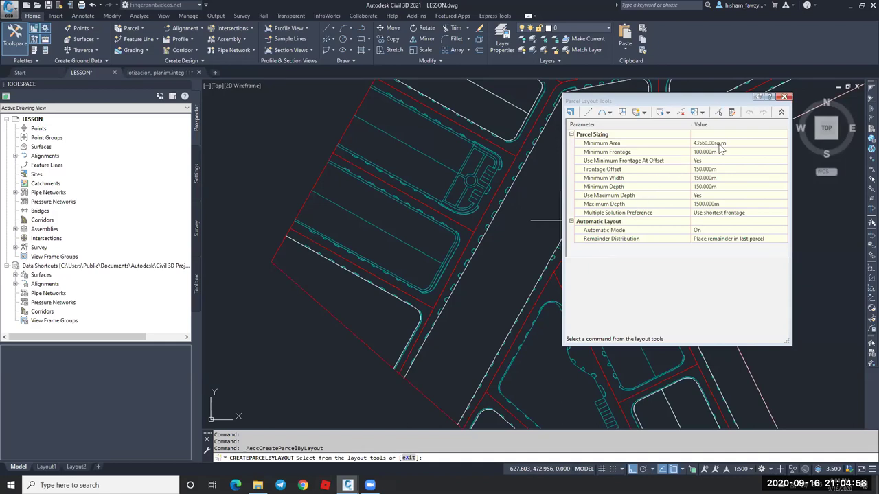
key(Escape)
key(Escape)
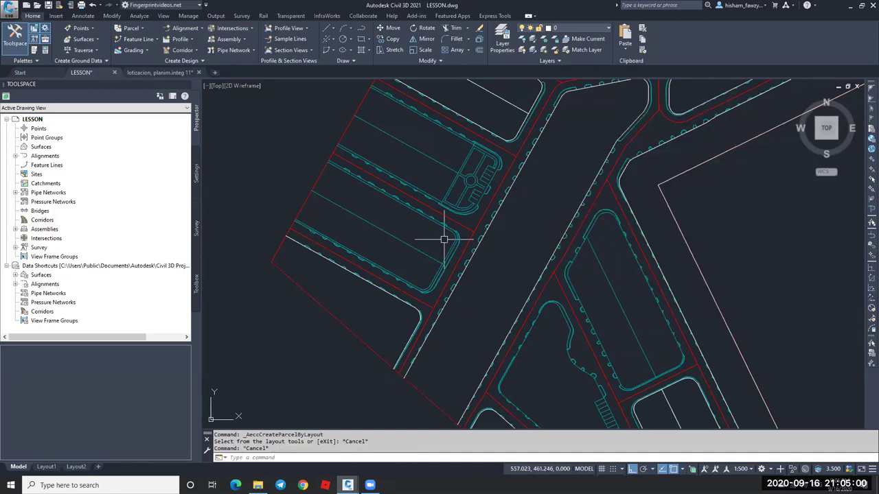
Choose Create Parcel from Objects and select the curb polyline.
click(131, 28)
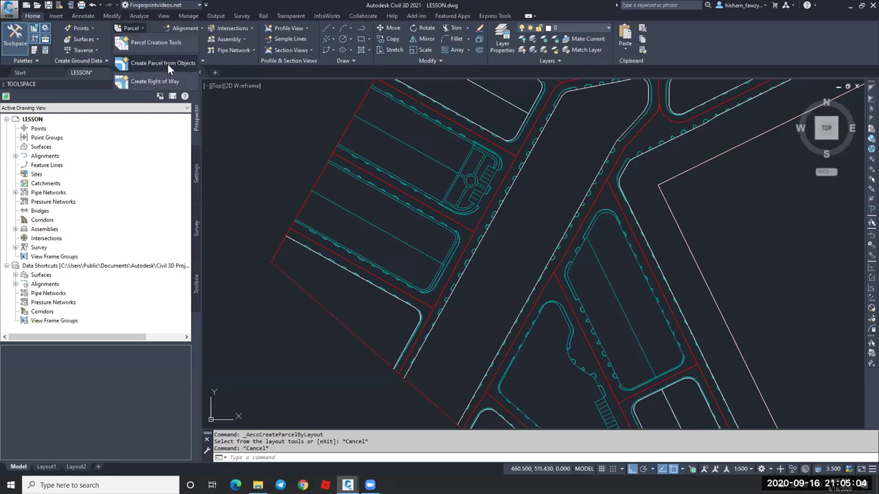
click(165, 64)
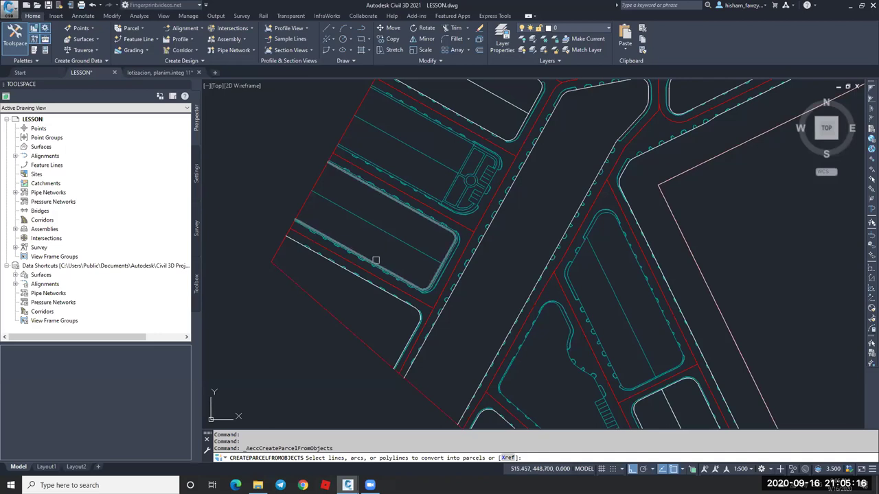
click(376, 260)
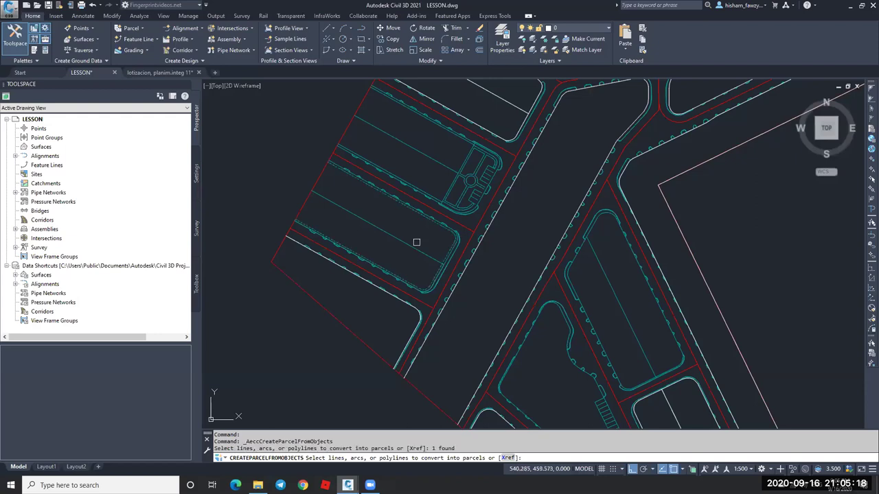
key(Return)
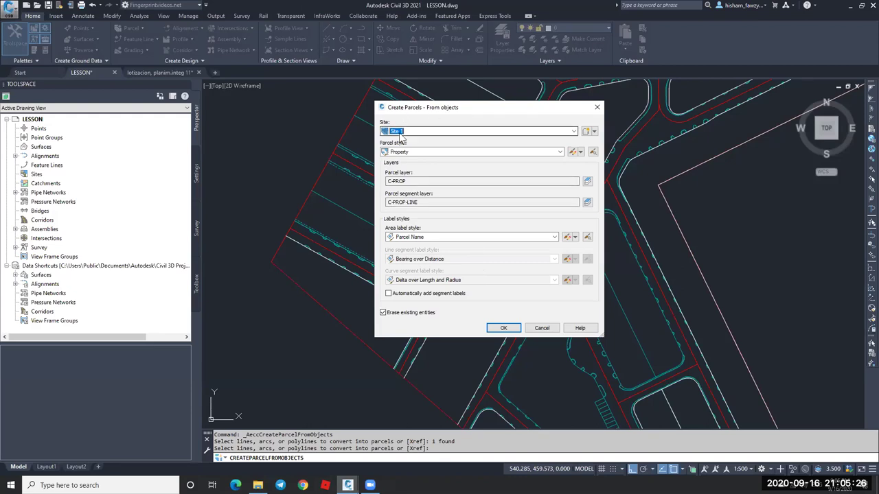
Keep Site 1, Property style and Parcel Name area labels, and confirm the parcel.
click(425, 135)
click(424, 138)
click(417, 152)
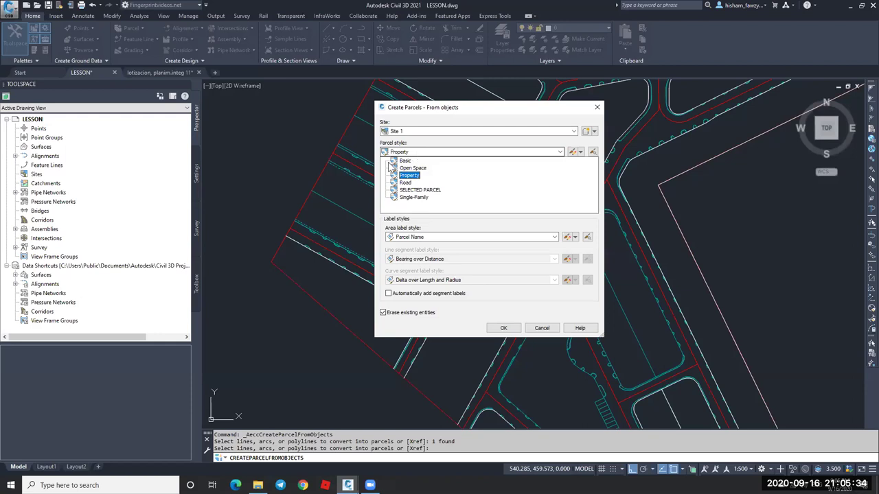
click(440, 236)
click(440, 237)
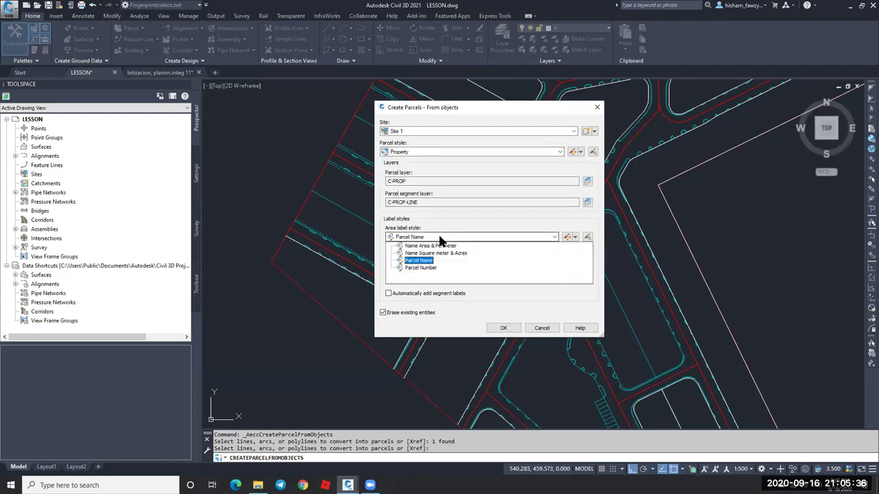
click(363, 215)
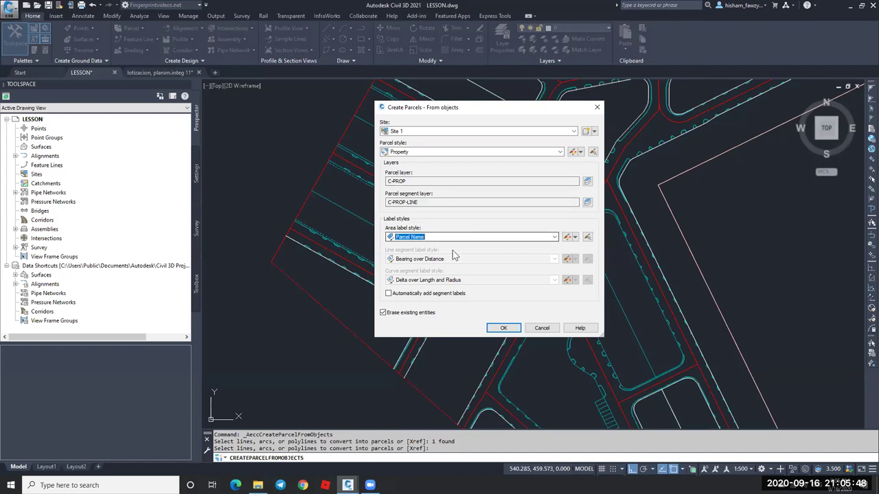
click(505, 329)
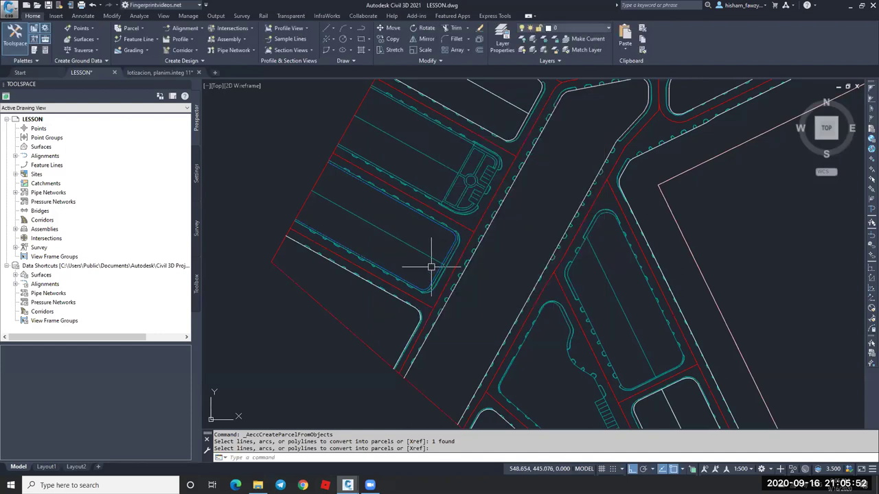
key(Escape)
click(432, 267)
scroll(432, 267, up, 3)
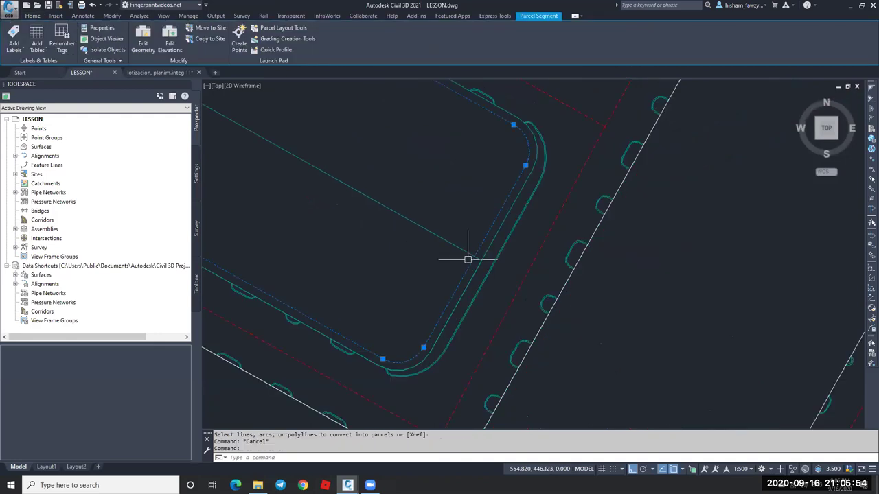
scroll(468, 259, down, 3)
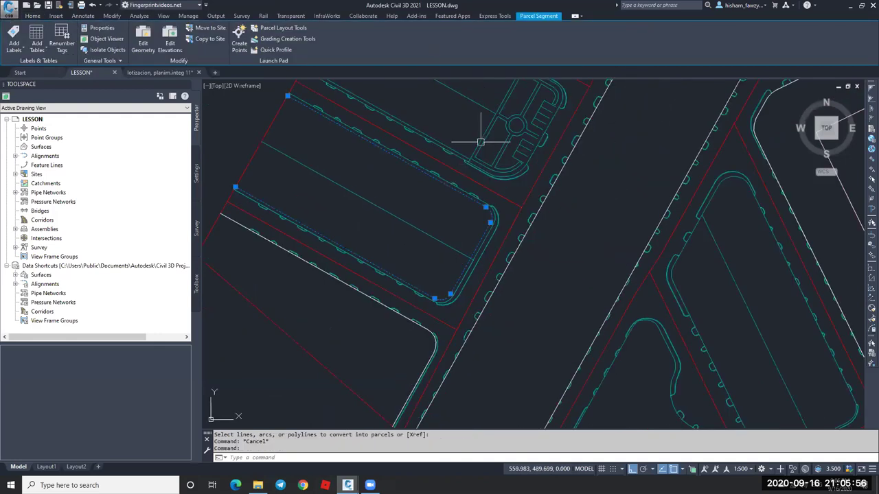
key(Escape)
key(Escape)
click(483, 231)
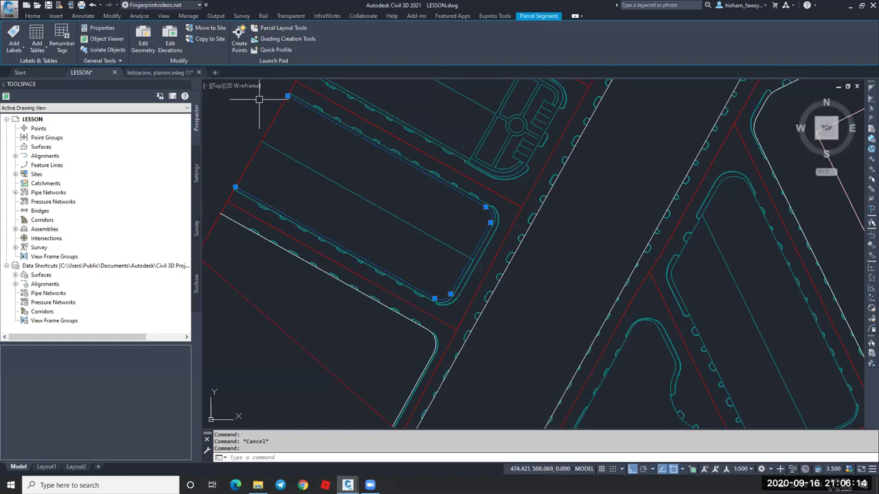
scroll(260, 99, up, 4)
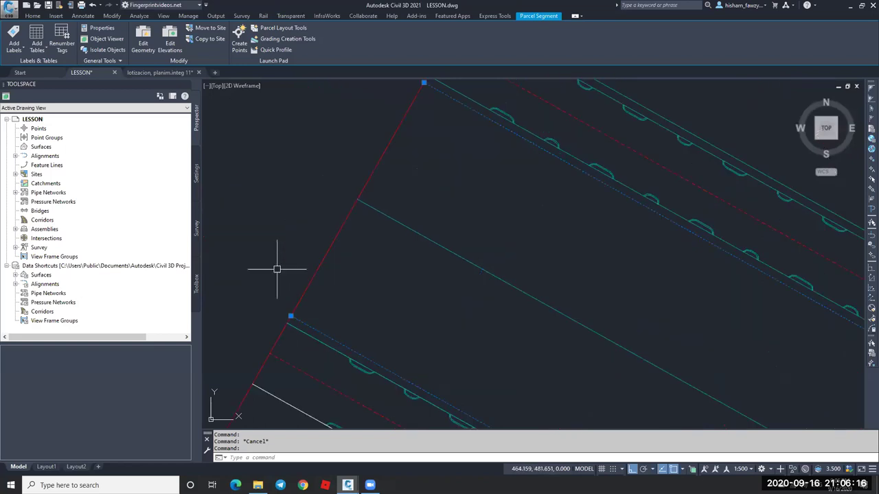
scroll(296, 187, down, 4)
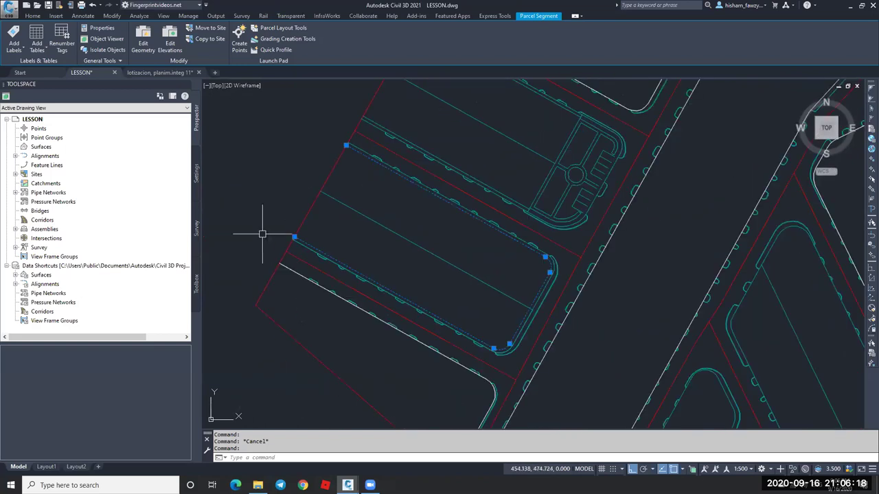
key(Escape)
Start a Fixed Line (Two points) lot line from Parcel Layout Tools, accepting the settings.
click(124, 28)
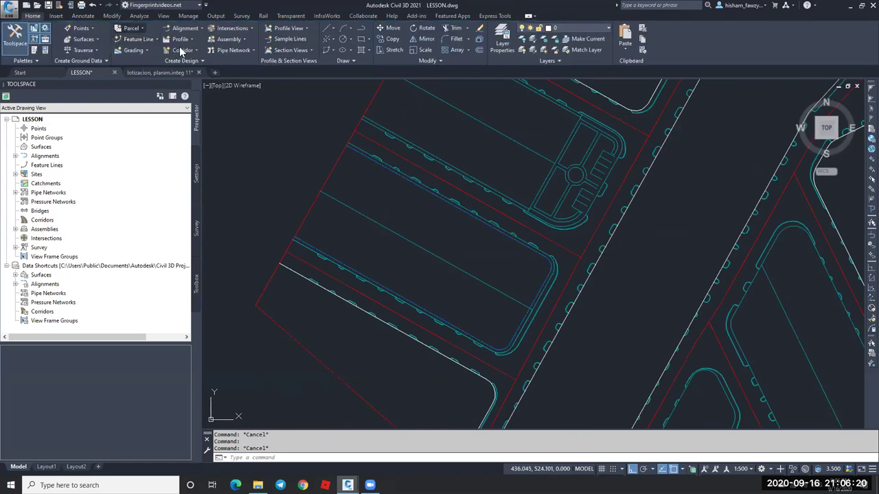
click(170, 43)
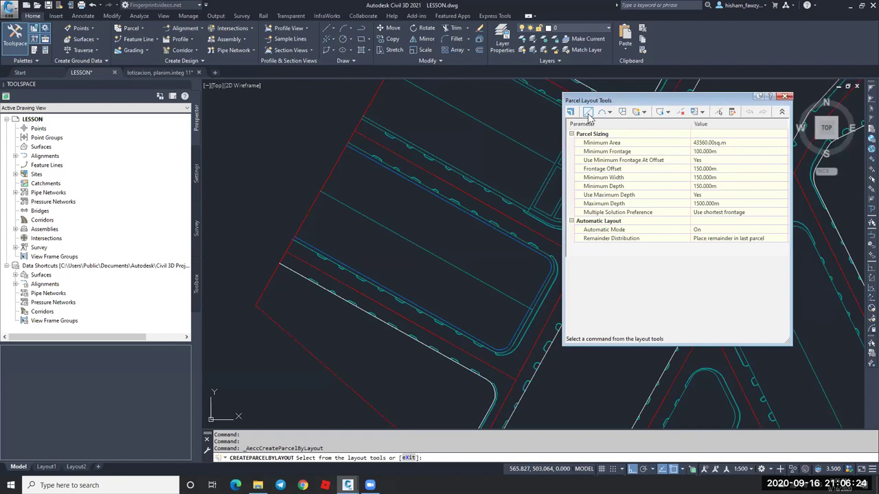
click(589, 117)
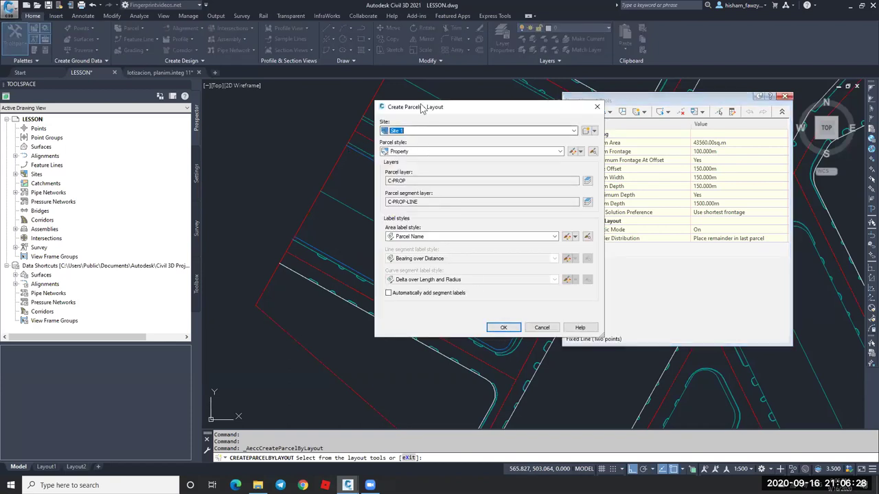
click(503, 329)
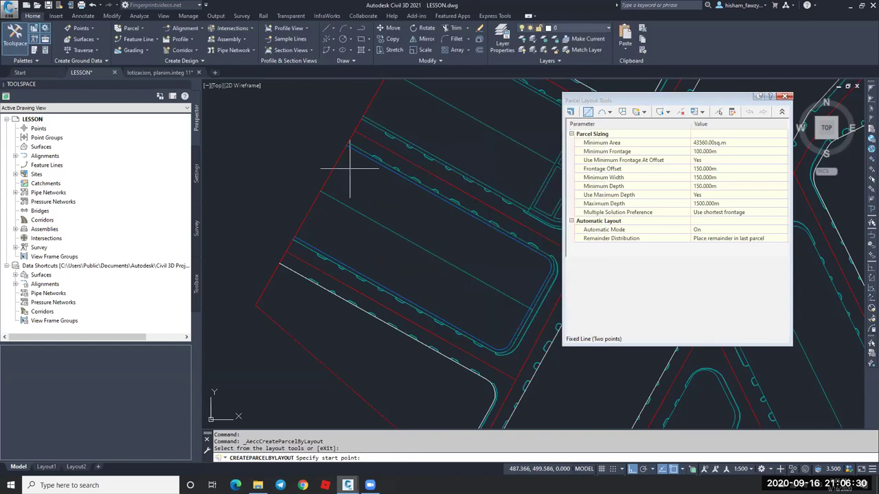
Draw the lot line between the two lot corners, then exit the layout tools.
click(294, 240)
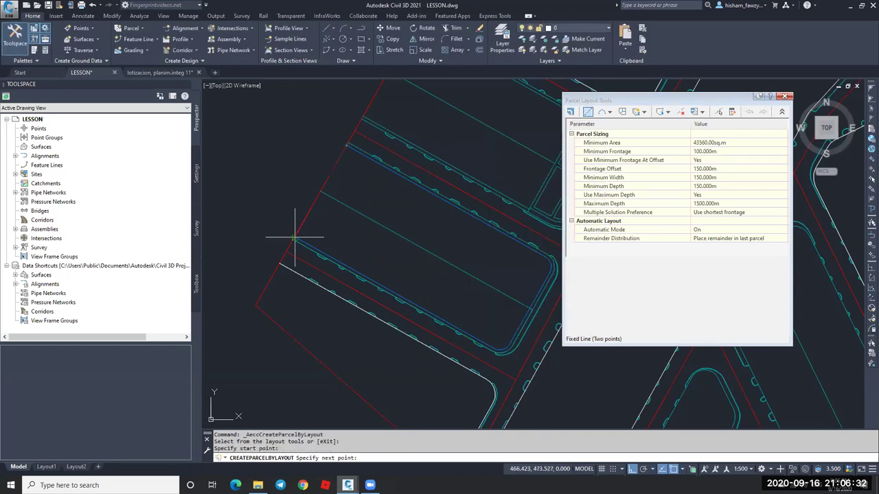
scroll(308, 243, up, 3)
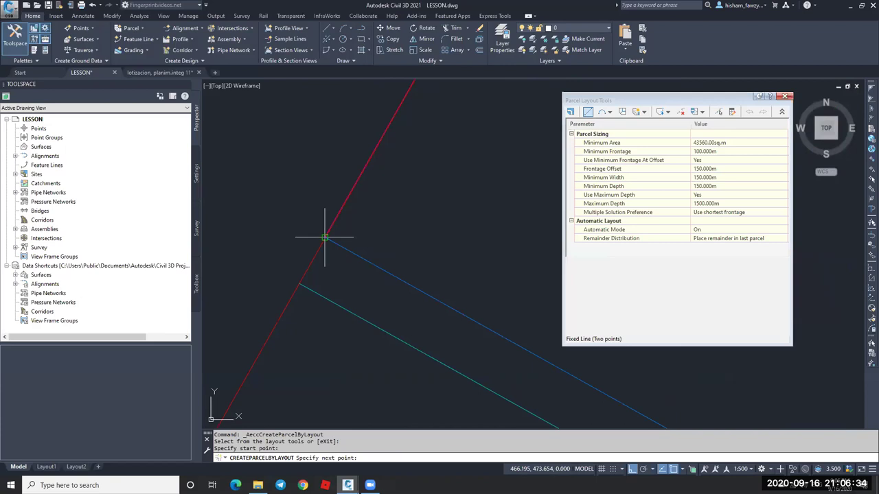
click(324, 237)
scroll(303, 219, down, 4)
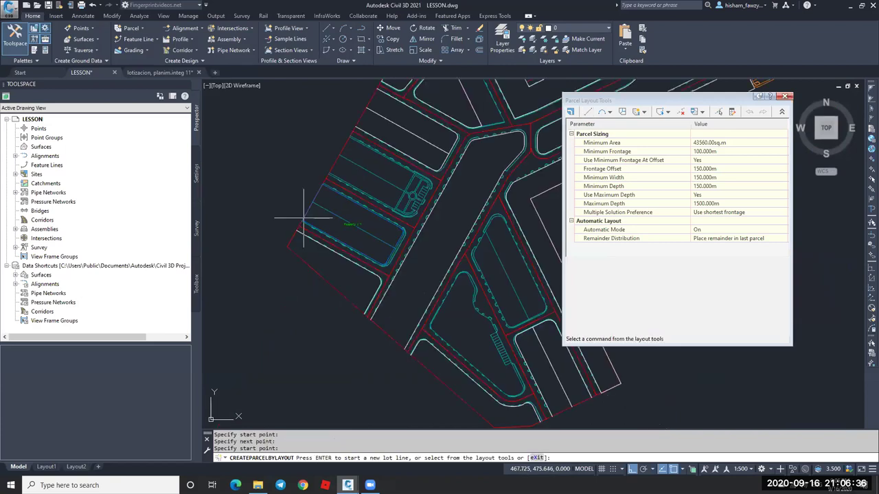
key(Return)
key(Escape)
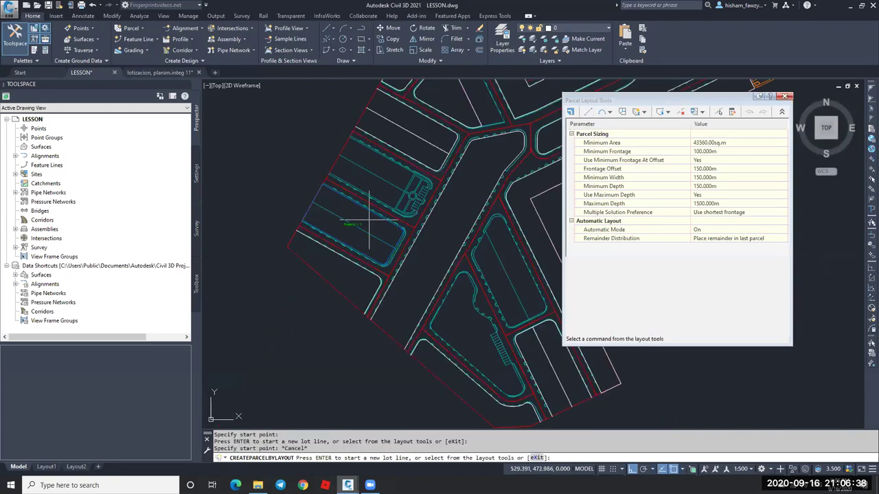
key(Escape)
scroll(369, 222, up, 4)
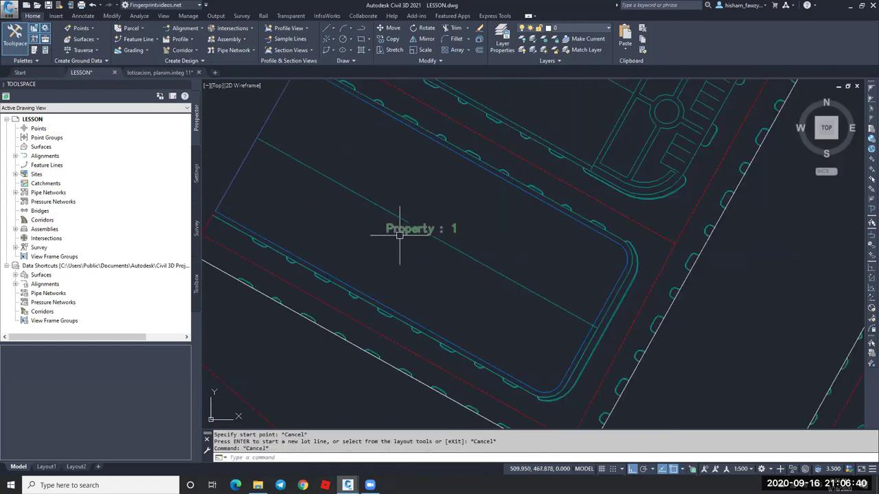
click(399, 229)
scroll(405, 231, down, 2)
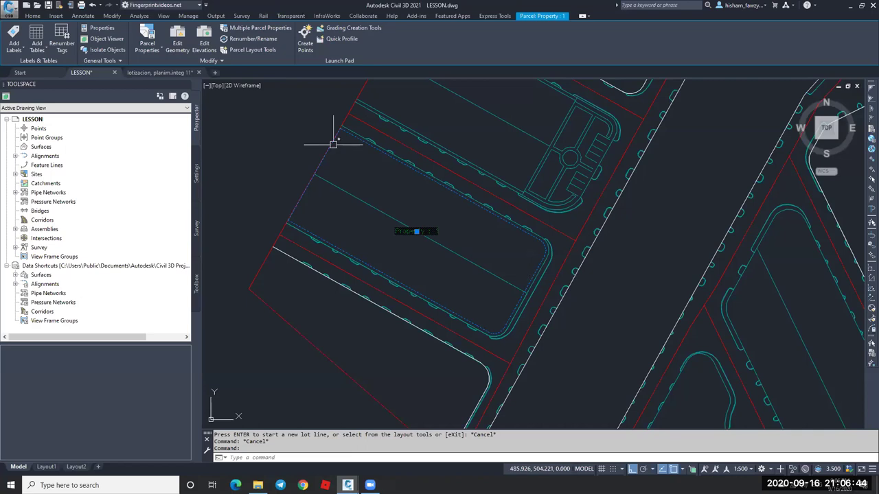
key(F8)
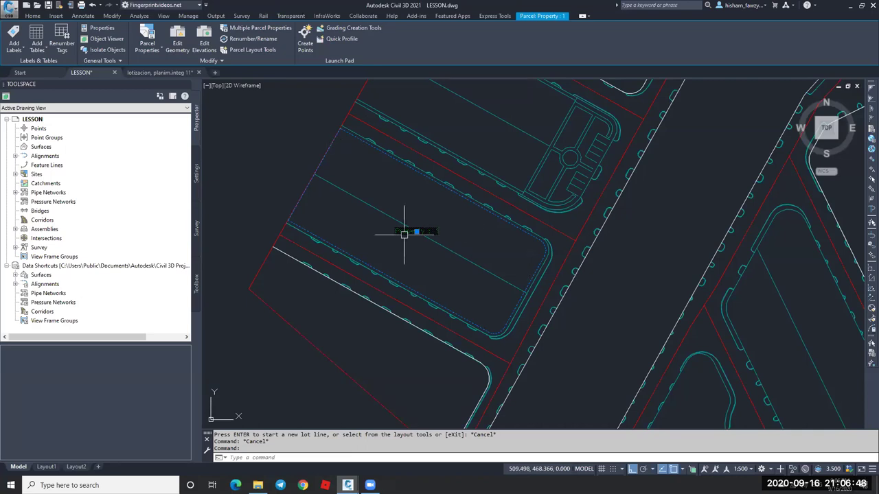
scroll(430, 233, up, 5)
key(Escape)
scroll(461, 228, down, 2)
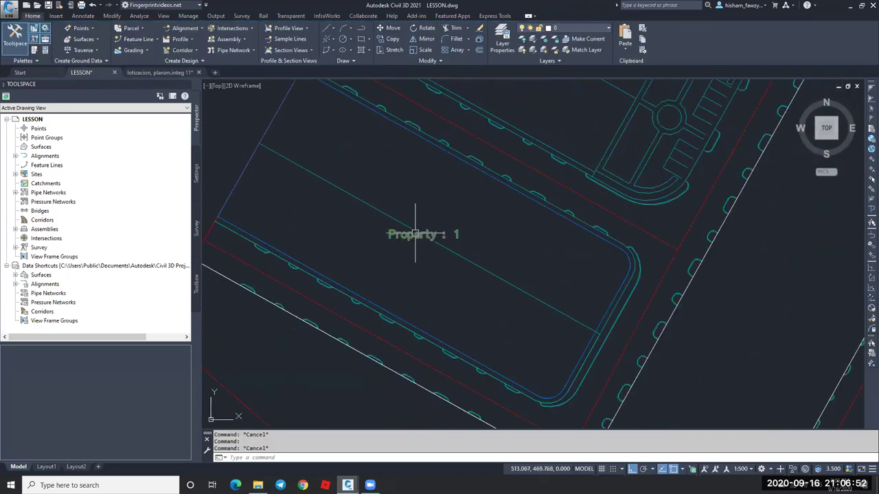
click(434, 234)
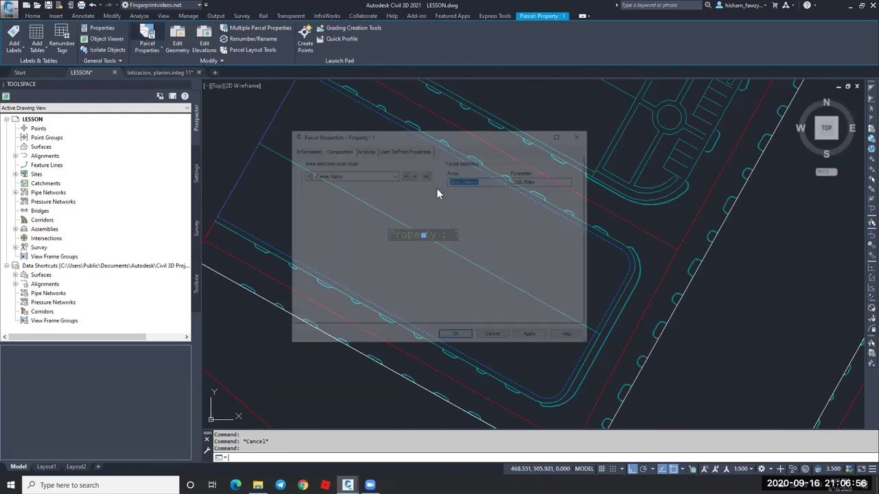
click(532, 182)
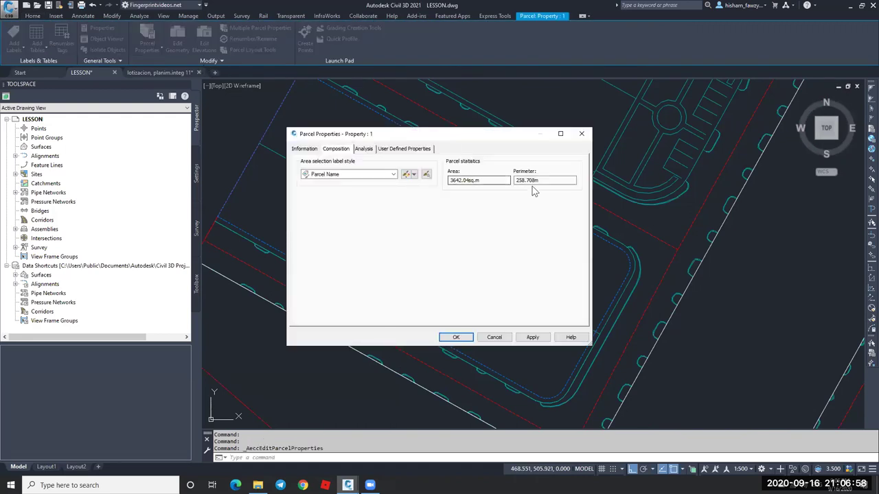
click(494, 337)
key(Escape)
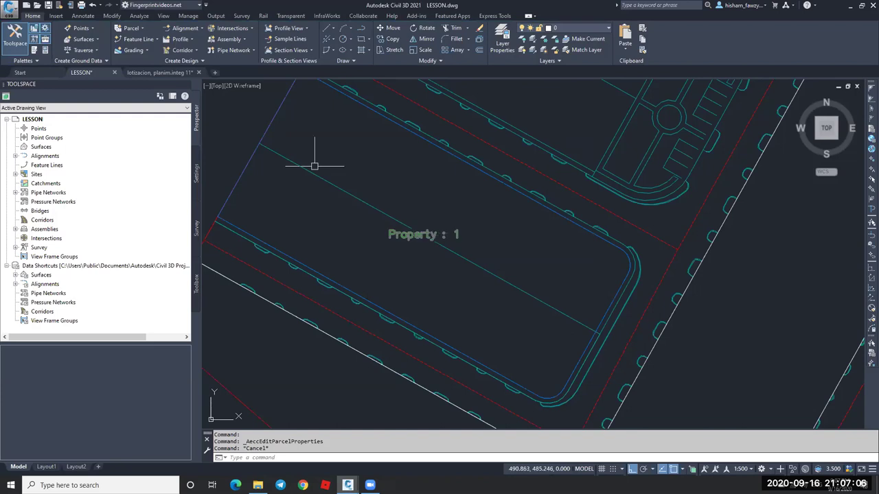
Cancel any pending command and pan the lot view to the right.
scroll(338, 238, down, 2)
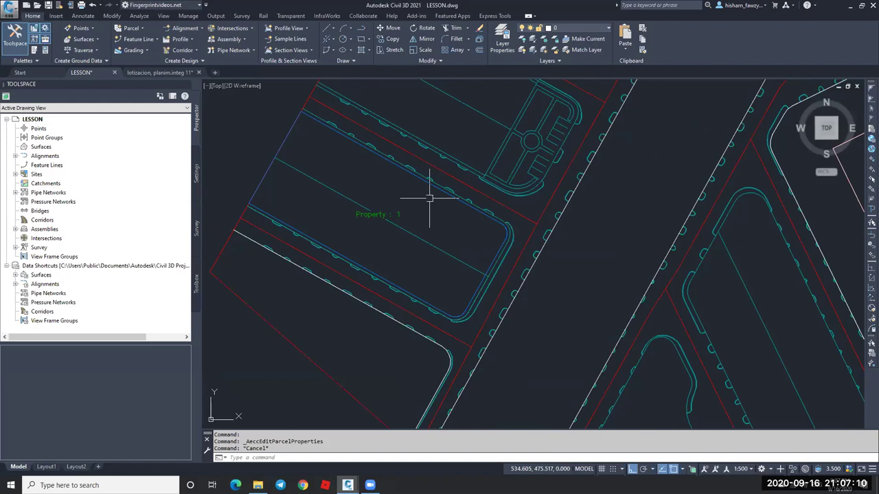
scroll(278, 164, up, 2)
key(Escape)
middle_drag(402, 239, 474, 231)
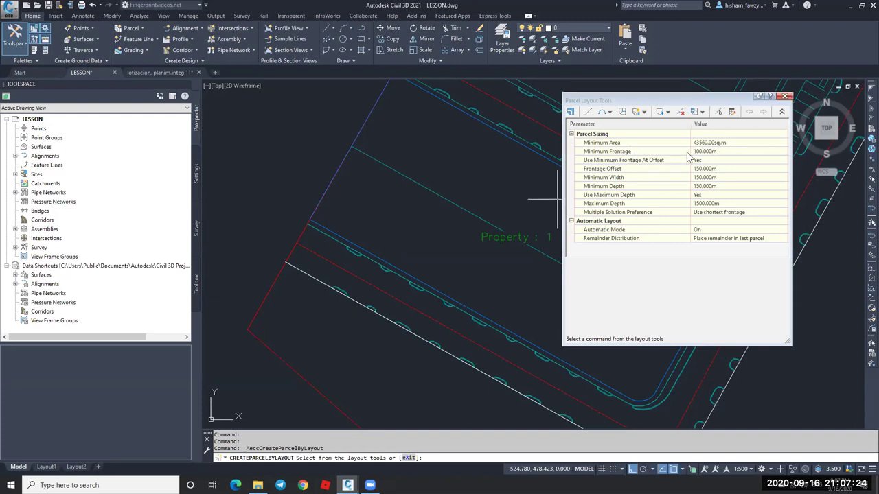
Move the parcel layout settings window aside, close it, and zoom to the reference site's lots.
click(656, 102)
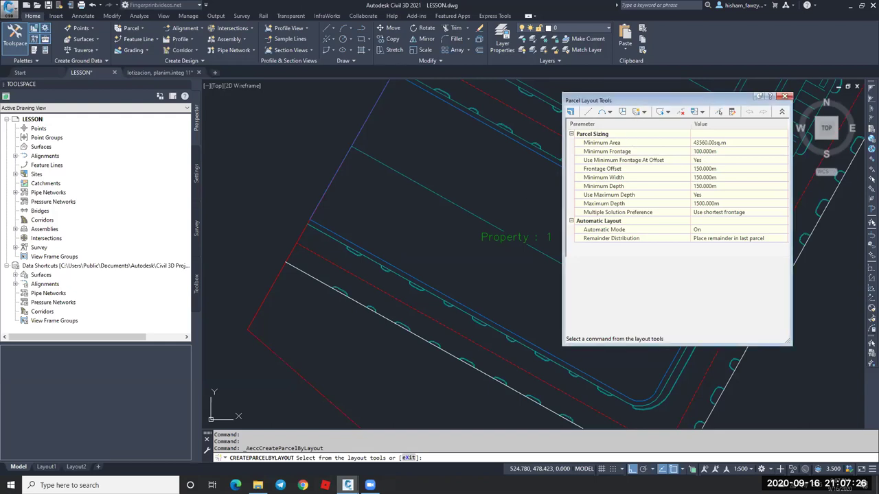
drag(629, 100, 665, 100)
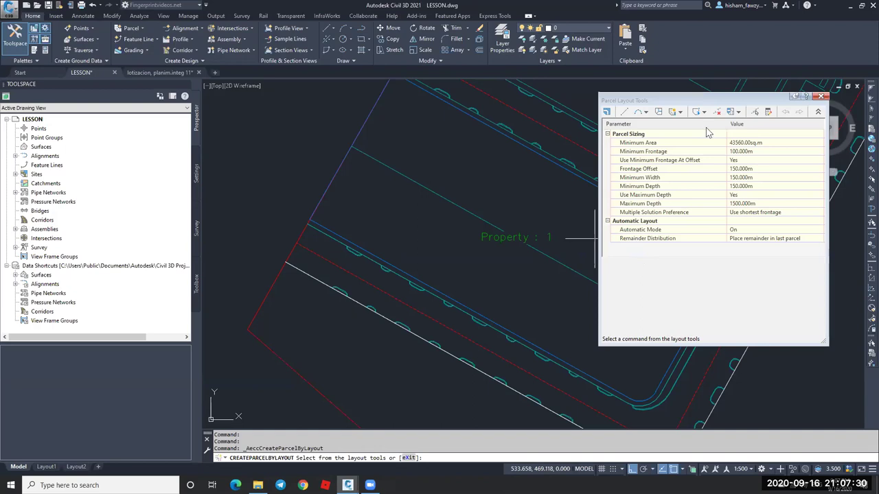
key(Escape)
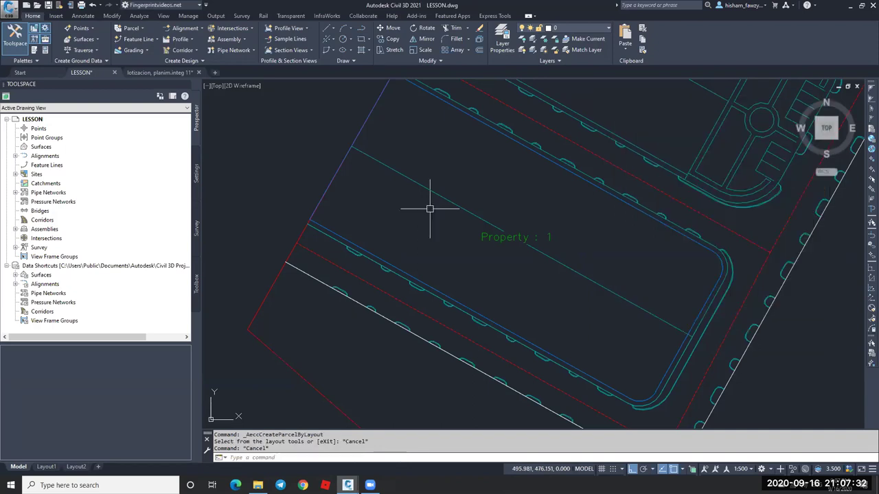
scroll(430, 209, down, 5)
scroll(485, 204, up, 5)
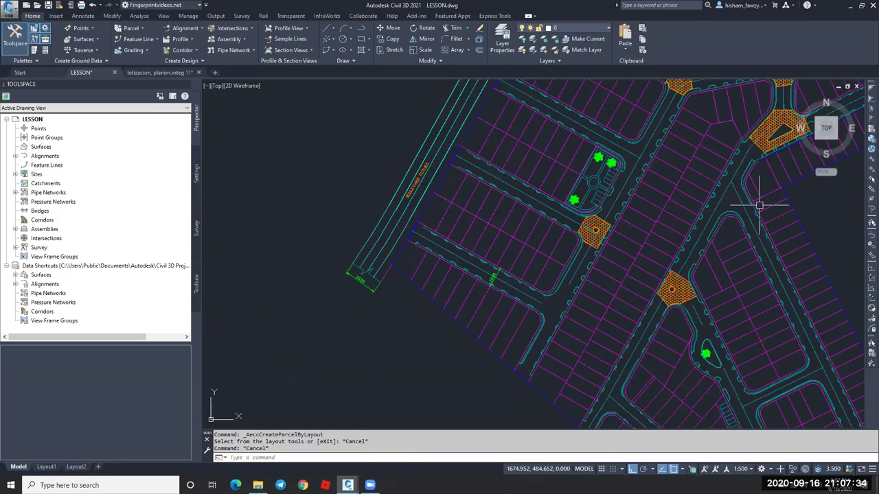
Crossing-select the reference site's magenta lot lines, cancelling an accidental circle command.
click(550, 242)
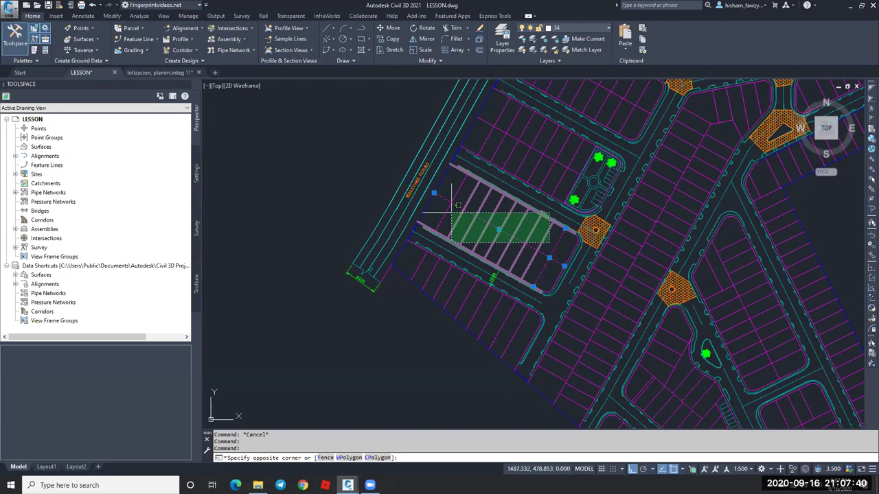
scroll(520, 244, down, 6)
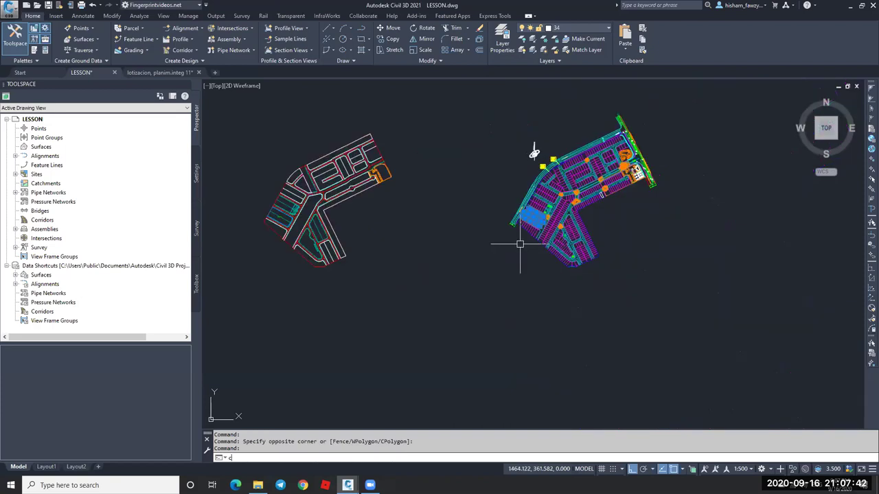
key(Return)
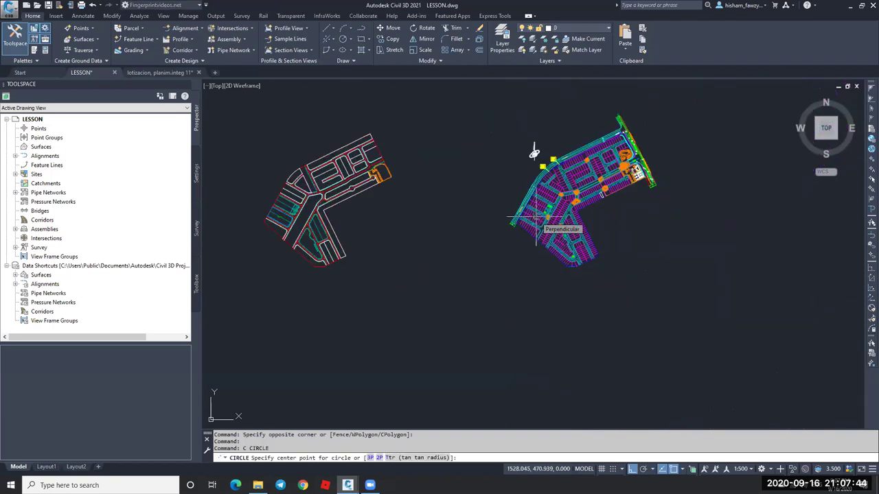
key(Escape)
Start COPY using the Previous selection of lot lines.
text(co)
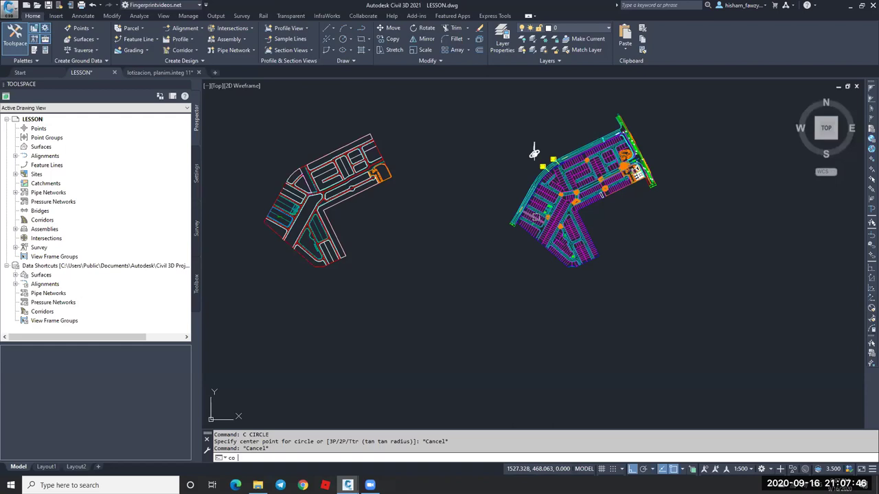
key(Return)
text(p)
key(Return)
key(Return)
scroll(605, 283, up, 10)
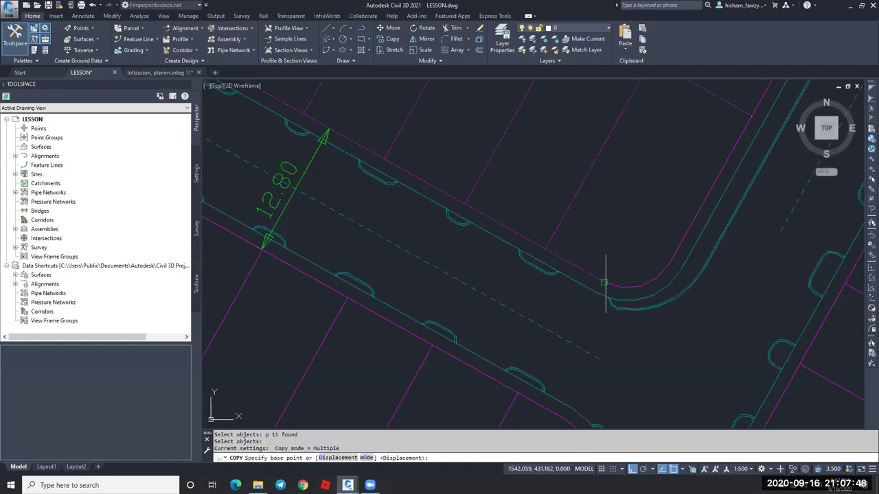
Copy the lot lines from the curb corner base point to Property : 1's matching corner.
click(605, 282)
scroll(708, 244, down, 10)
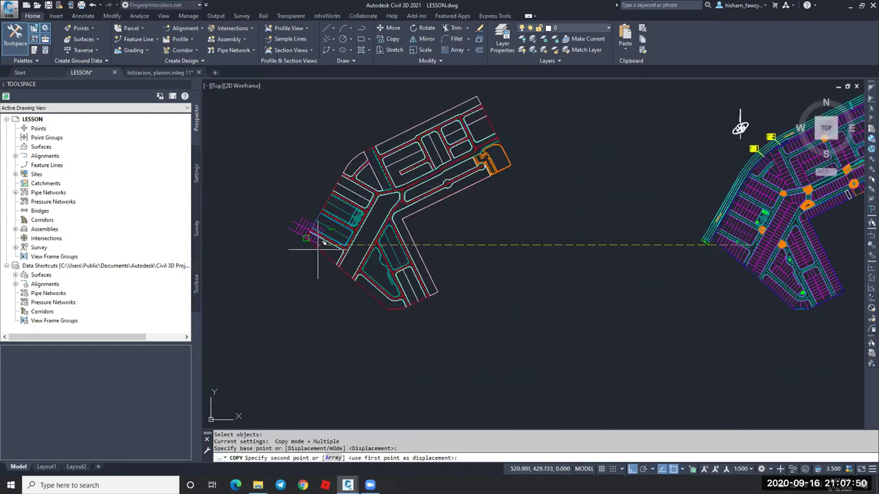
scroll(318, 248, up, 10)
scroll(520, 231, up, 2)
click(529, 228)
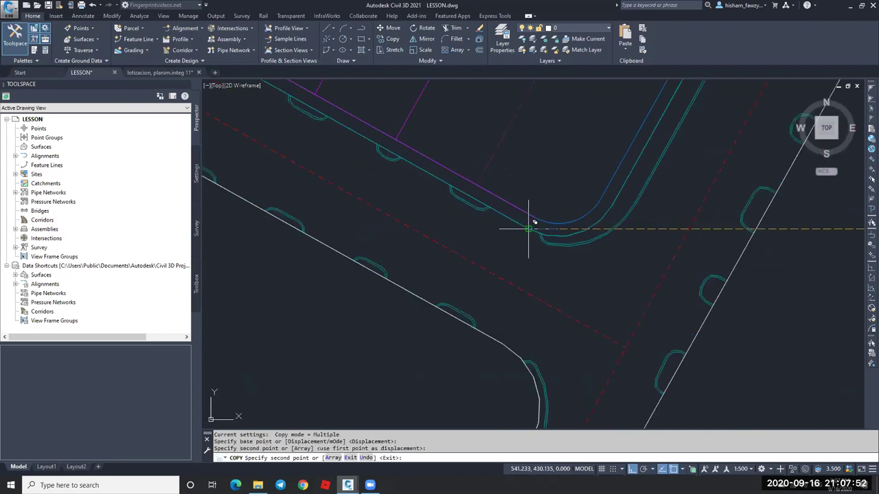
scroll(508, 203, down, 2)
key(Escape)
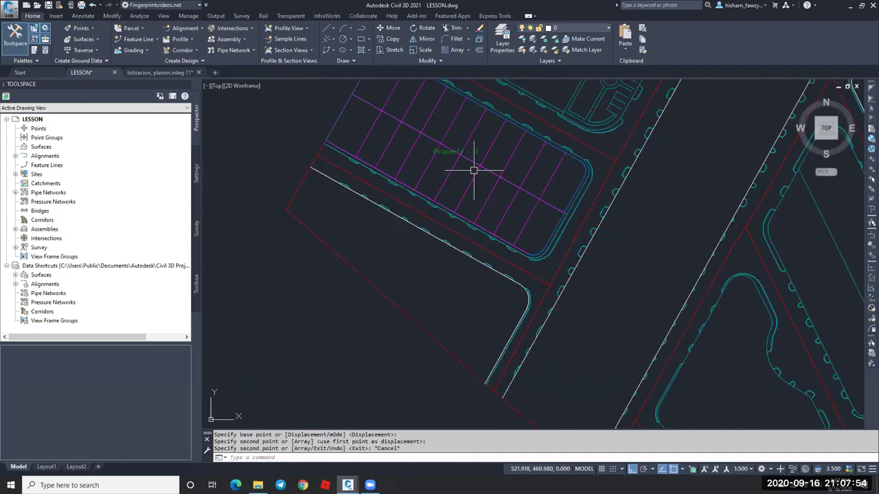
scroll(314, 109, up, 2)
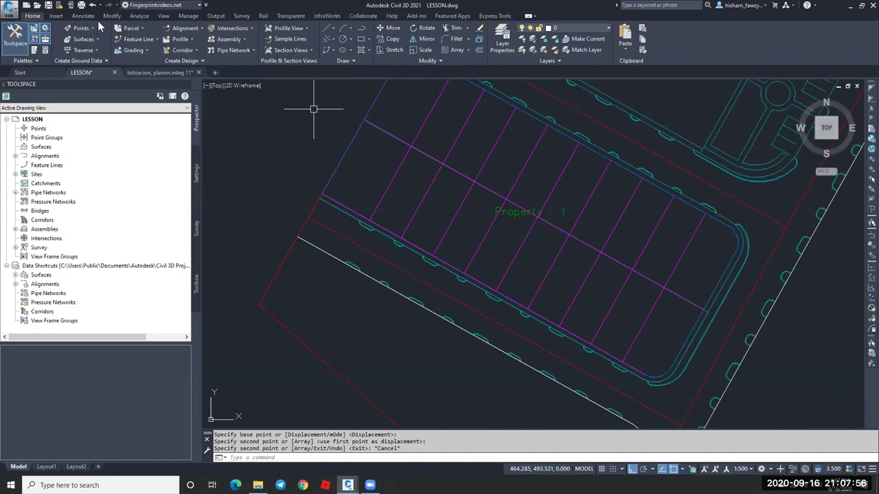
Place an aligned dimension across one lot's frontage.
click(83, 15)
click(250, 51)
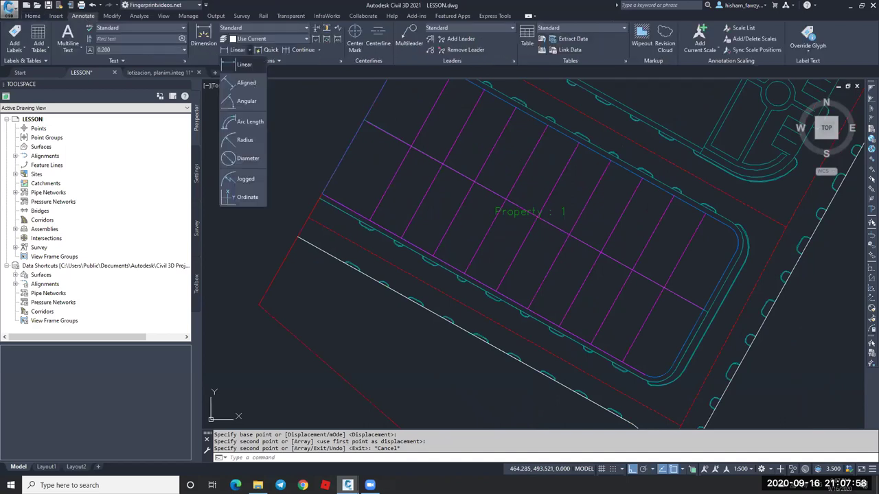
click(246, 83)
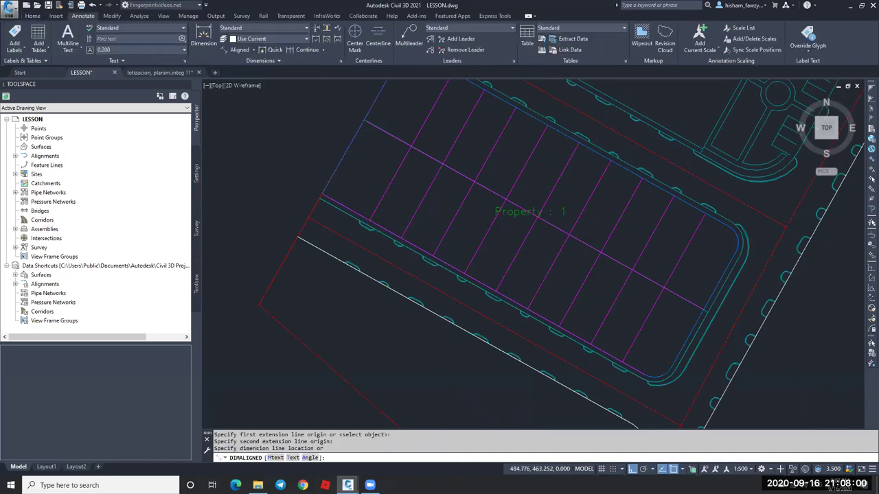
scroll(330, 199, up, 4)
click(270, 177)
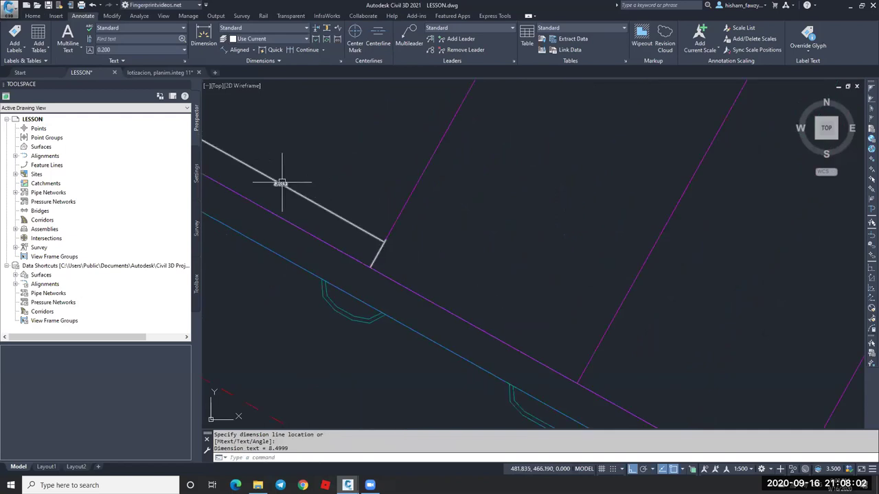
scroll(282, 182, down, 5)
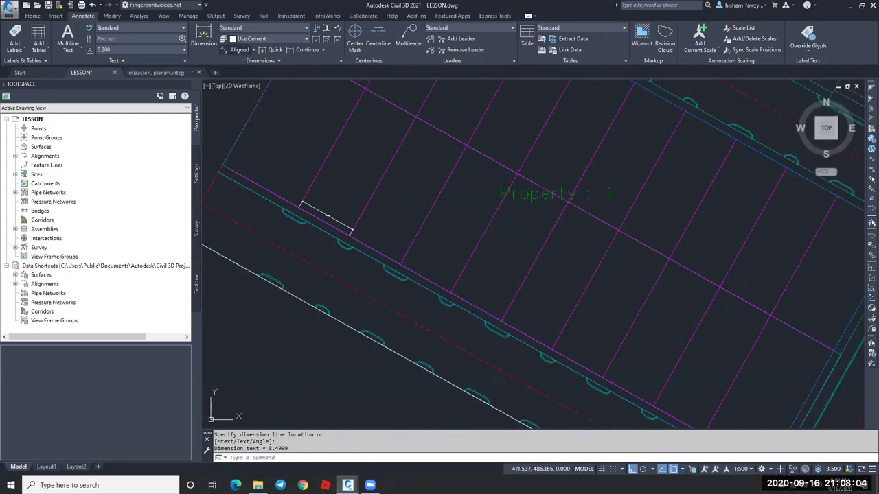
key(Return)
key(Escape)
key(Escape)
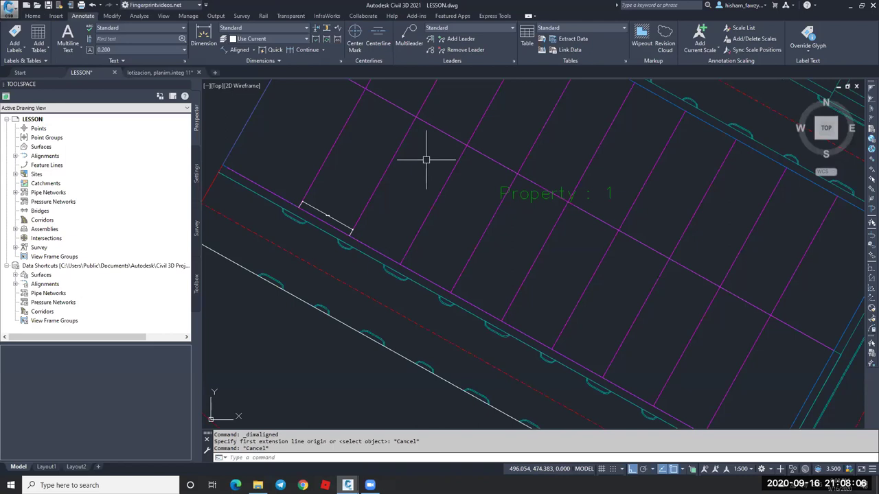
Trace a lot's boundary outline with BO and list its properties with LI.
text(bo)
key(Return)
key(Return)
click(449, 168)
key(Return)
text(li)
key(Return)
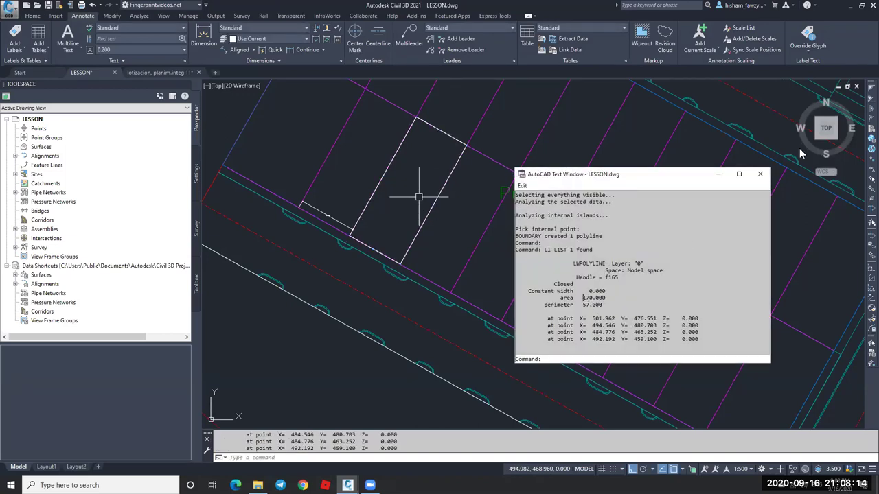
click(760, 174)
key(Escape)
Erase the lot outline and another object, then undo back to an undivided Property : 1.
click(439, 199)
text(e)
key(Return)
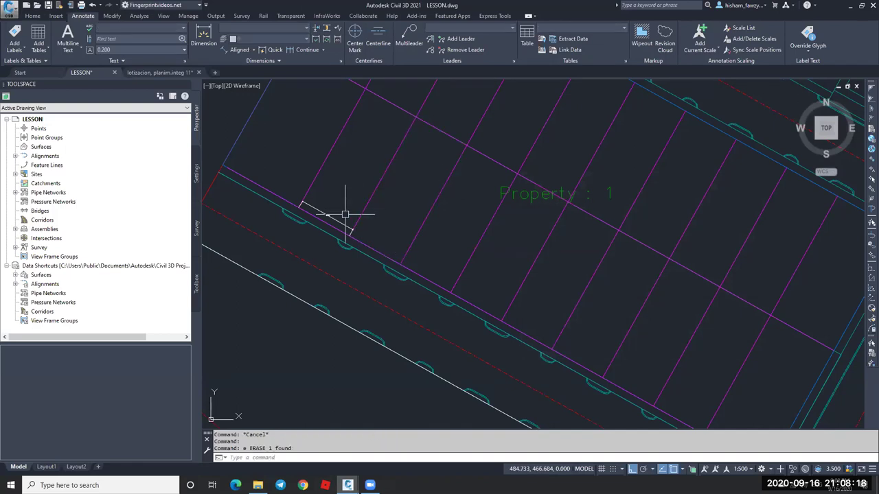
scroll(320, 216, up, 5)
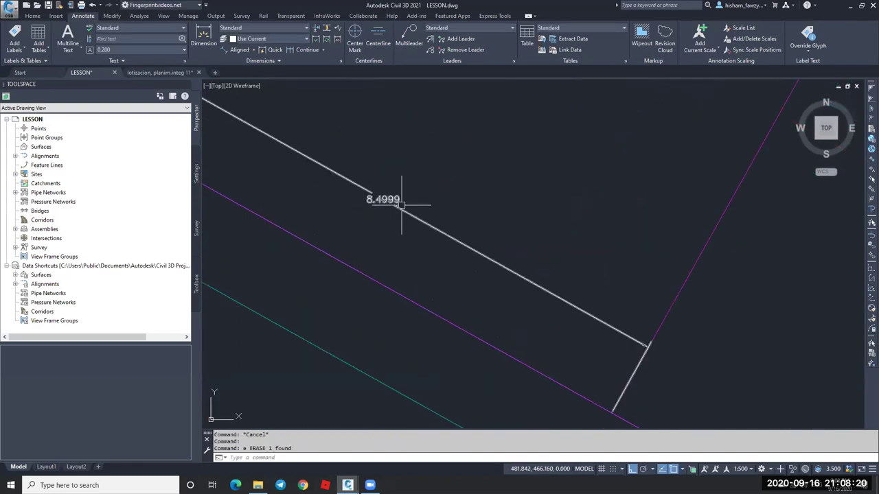
scroll(426, 199, down, 4)
click(456, 201)
text(E)
key(Return)
scroll(458, 199, down, 3)
key(ctrl+z)
key(ctrl+z)
key(ctrl+z)
key(ctrl+z)
key(ctrl+z)
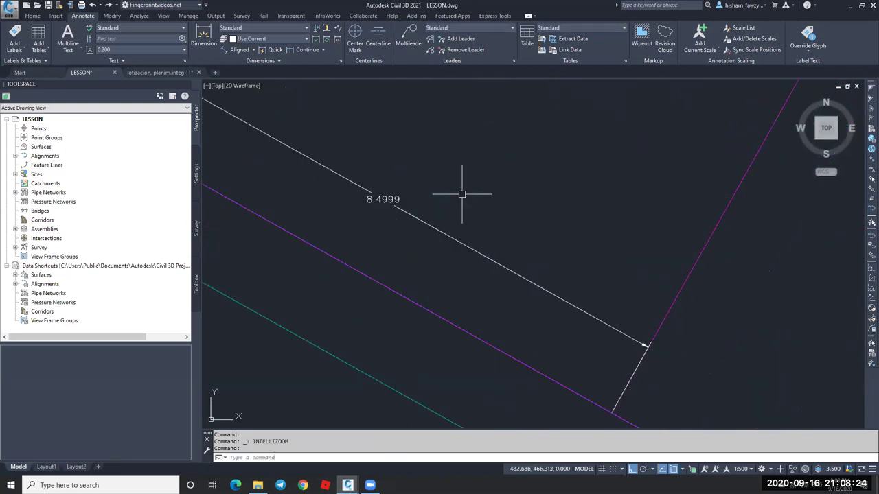
key(ctrl+z)
key(ctrl+z)
key(ctrl+z)
key(ctrl+z)
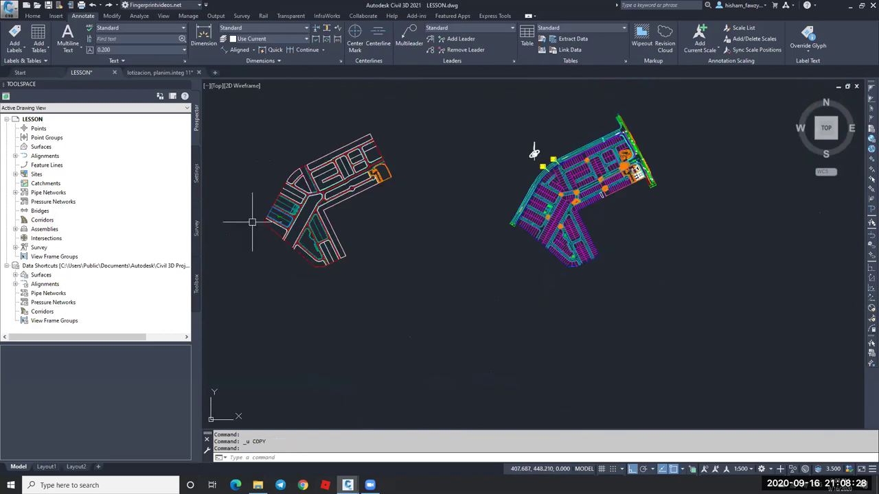
Zoom out over the whole site, then zoom in close on the Property : 1 lot.
scroll(280, 209, up, 6)
scroll(402, 191, up, 4)
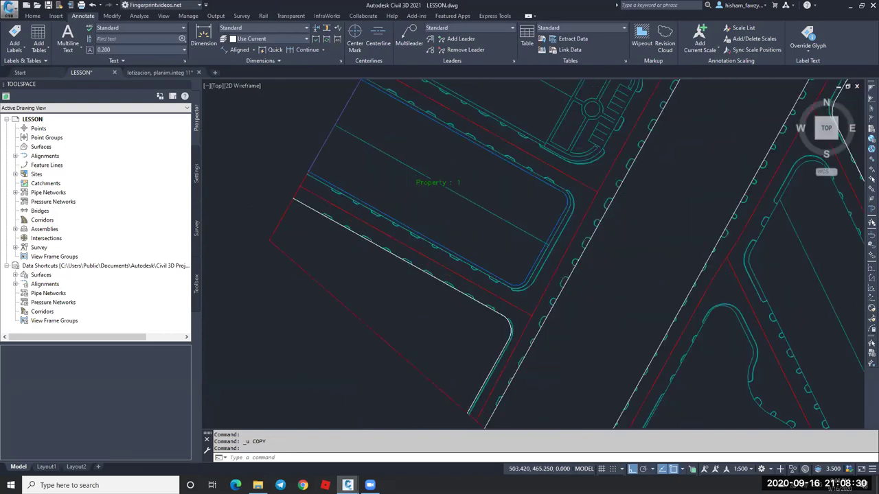
scroll(348, 142, down, 4)
scroll(481, 167, down, 3)
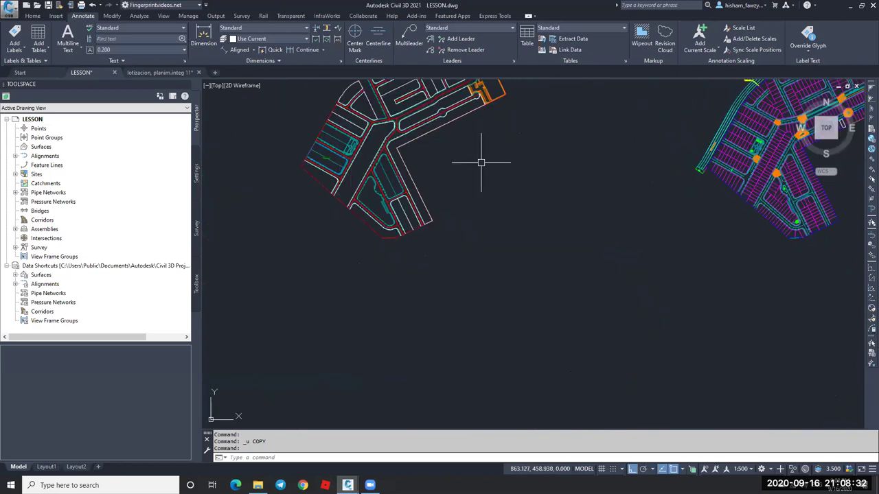
scroll(776, 157, up, 3)
middle_drag(596, 156, 500, 192)
scroll(471, 176, up, 4)
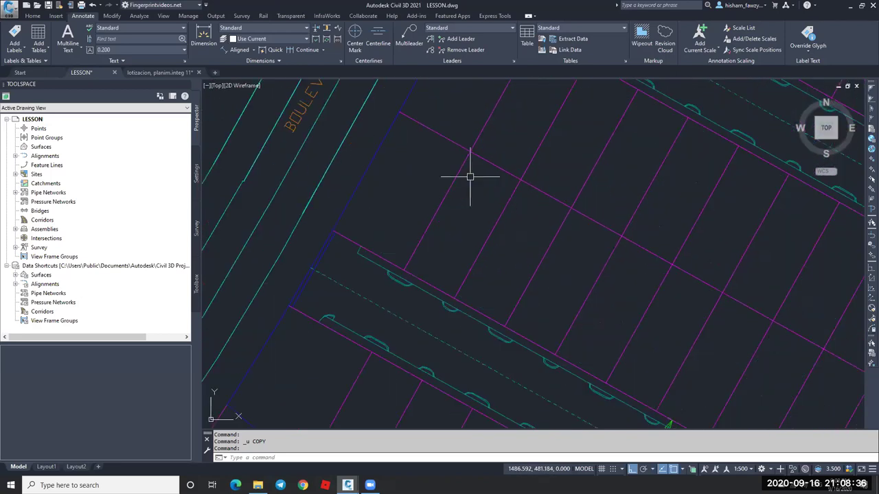
scroll(416, 291, down, 2)
scroll(463, 213, down, 8)
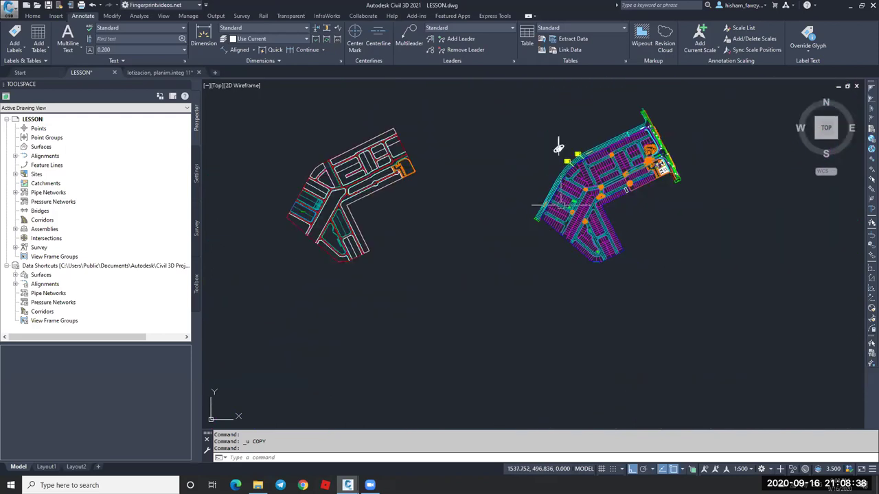
scroll(308, 206, up, 6)
scroll(309, 206, up, 6)
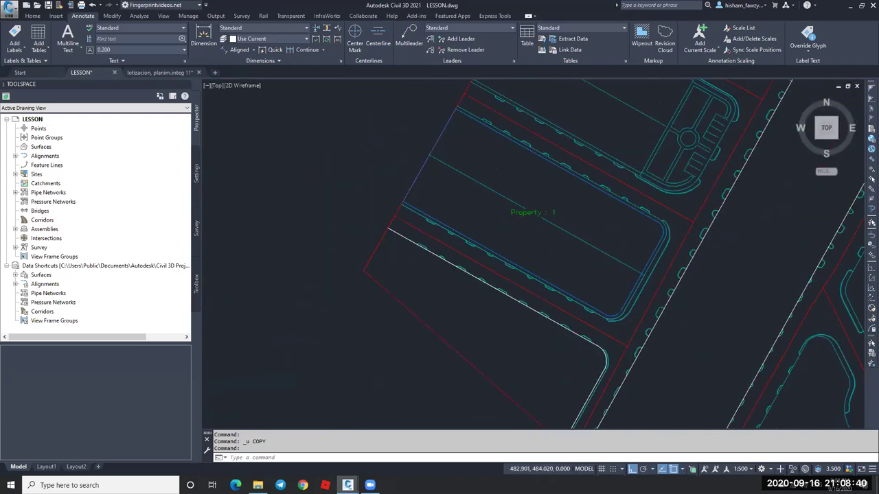
middle_drag(450, 166, 455, 221)
click(240, 49)
scroll(432, 146, down, 2)
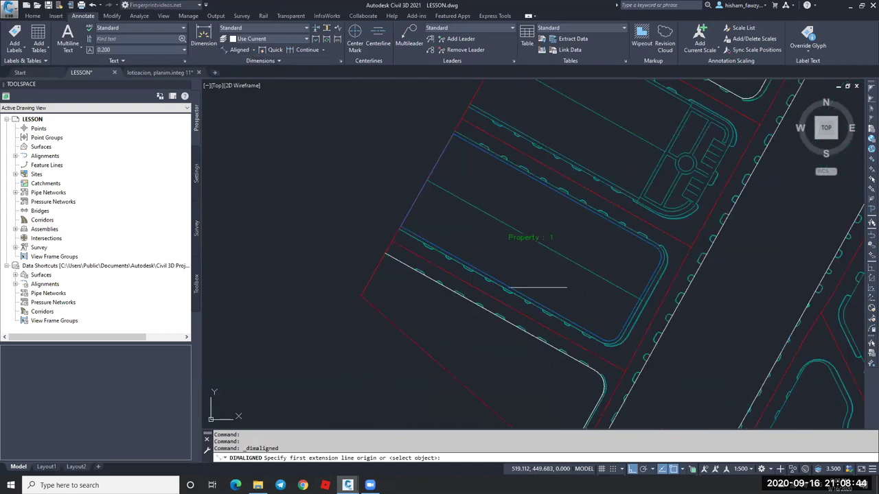
scroll(447, 176, up, 4)
scroll(443, 165, down, 2)
key(Escape)
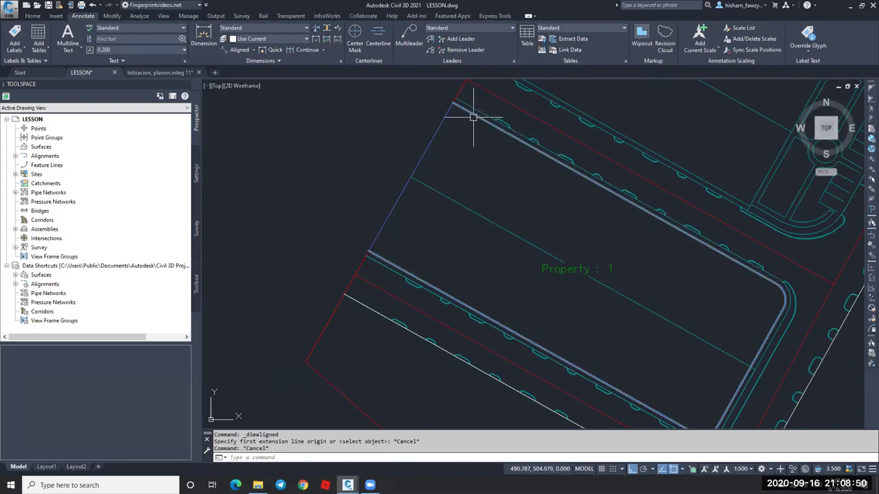
mouse_move(380, 257)
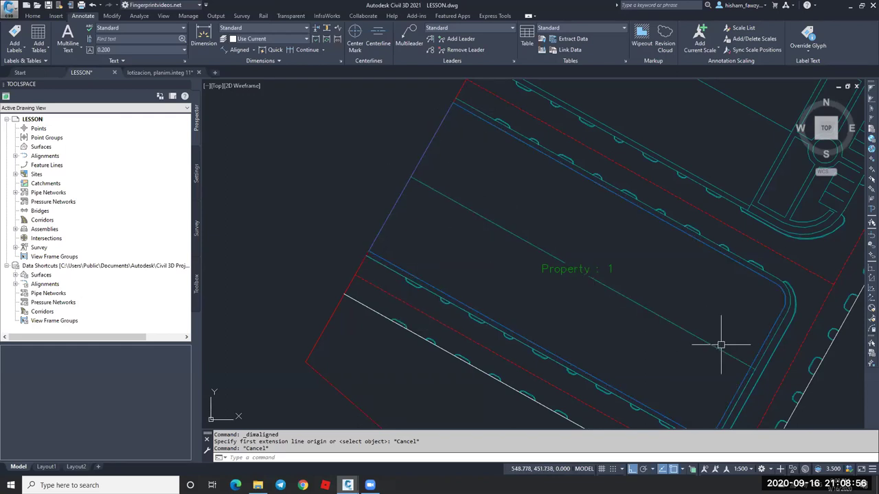
key(Escape)
click(438, 131)
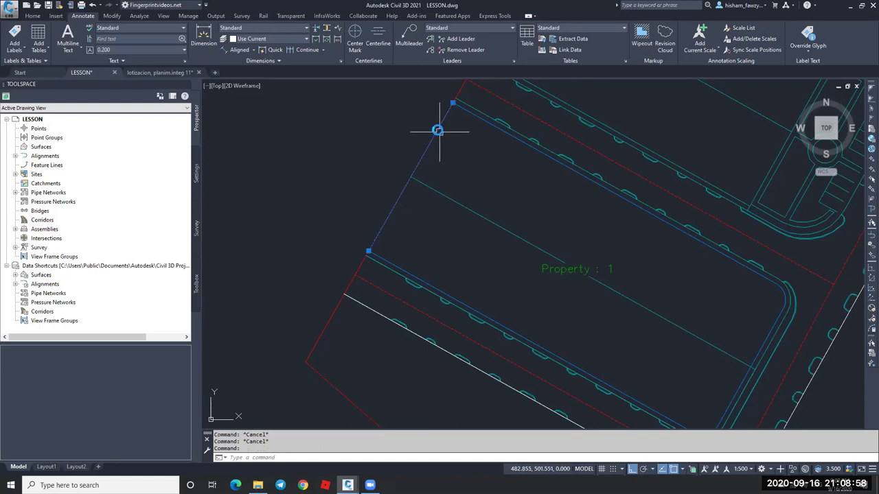
scroll(438, 129, down, 4)
key(Escape)
scroll(512, 171, up, 2)
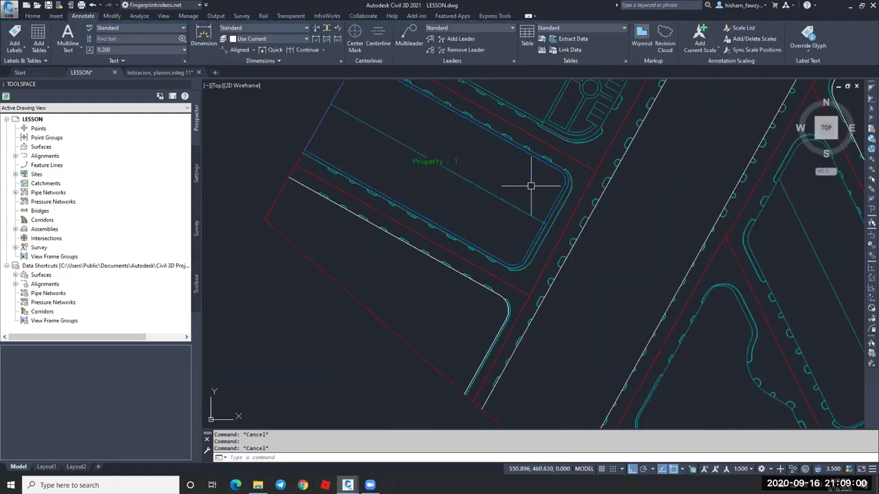
click(239, 50)
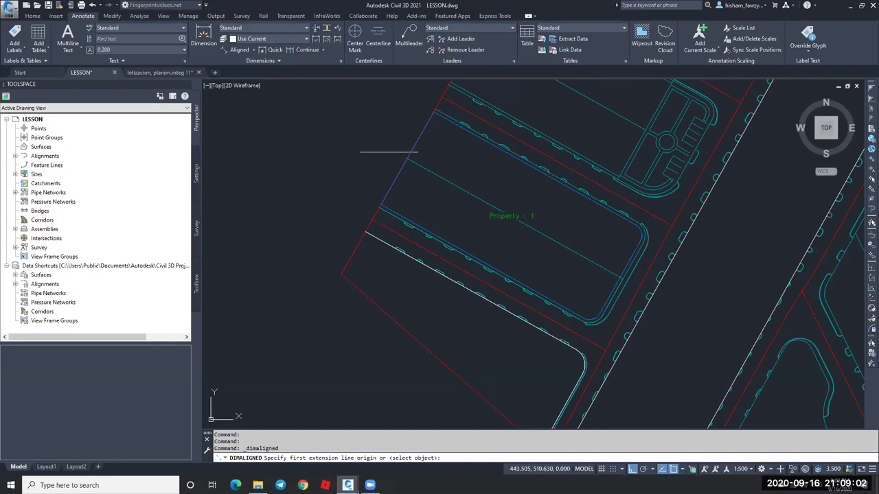
scroll(408, 202, up, 3)
click(367, 217)
scroll(369, 232, down, 3)
scroll(452, 147, up, 3)
click(415, 138)
click(373, 273)
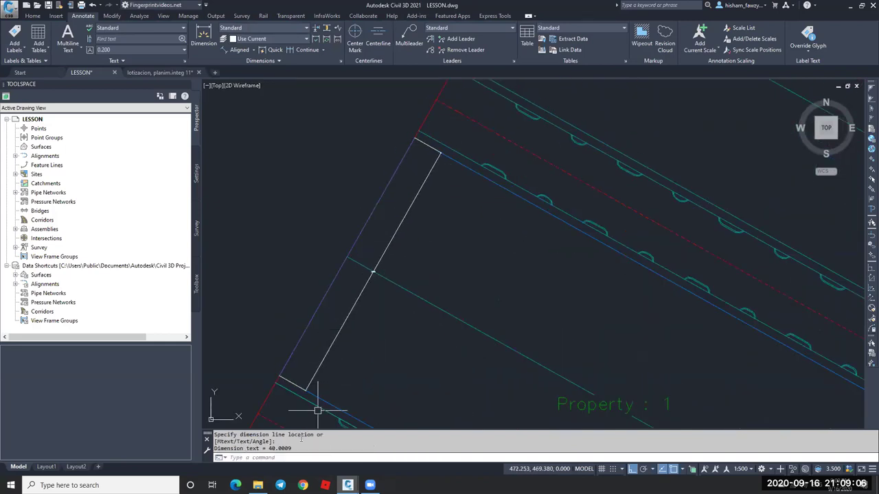
key(Escape)
click(386, 253)
key(Delete)
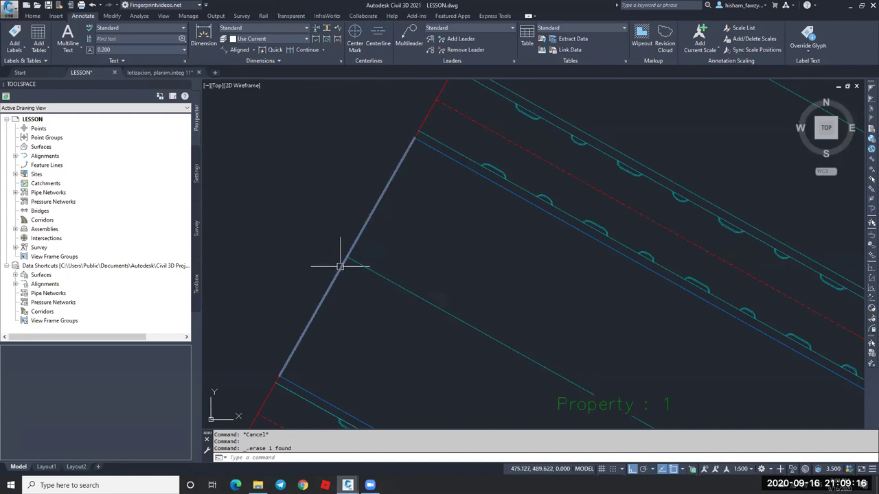
scroll(335, 317, up, 4)
scroll(271, 297, down, 5)
middle_drag(393, 198, 422, 161)
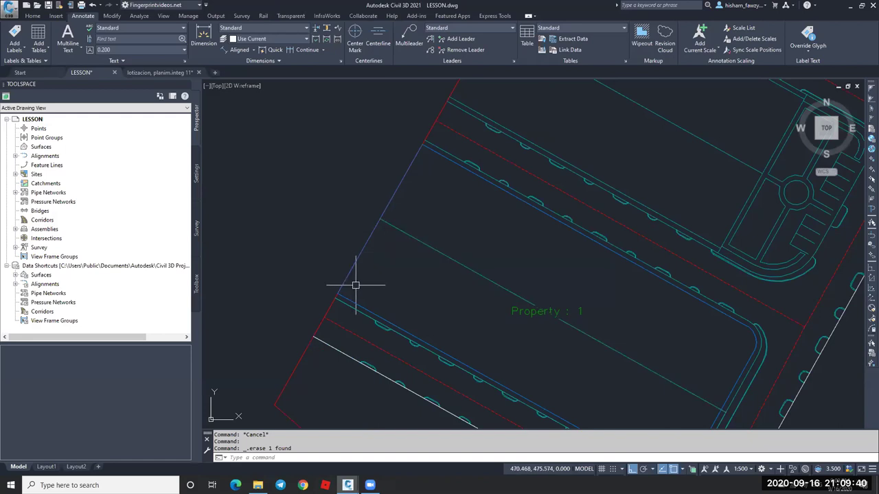
scroll(351, 221, down, 2)
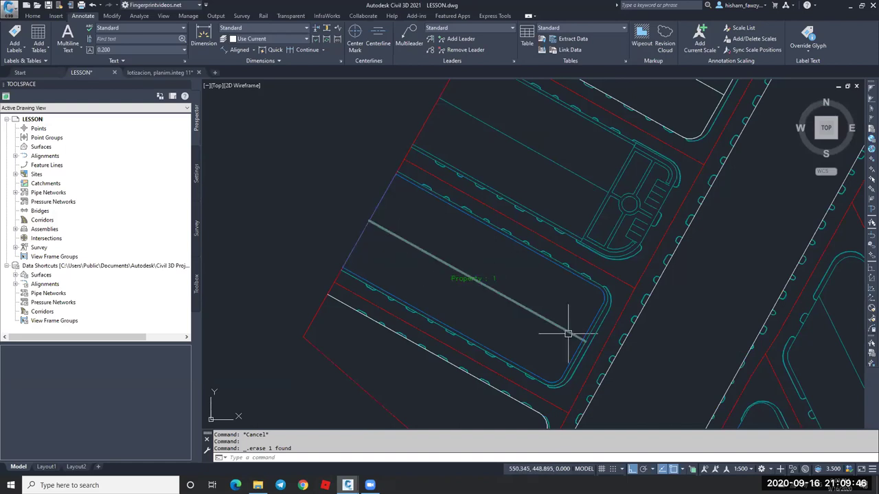
click(553, 317)
scroll(581, 339, up, 4)
scroll(580, 340, up, 2)
click(603, 350)
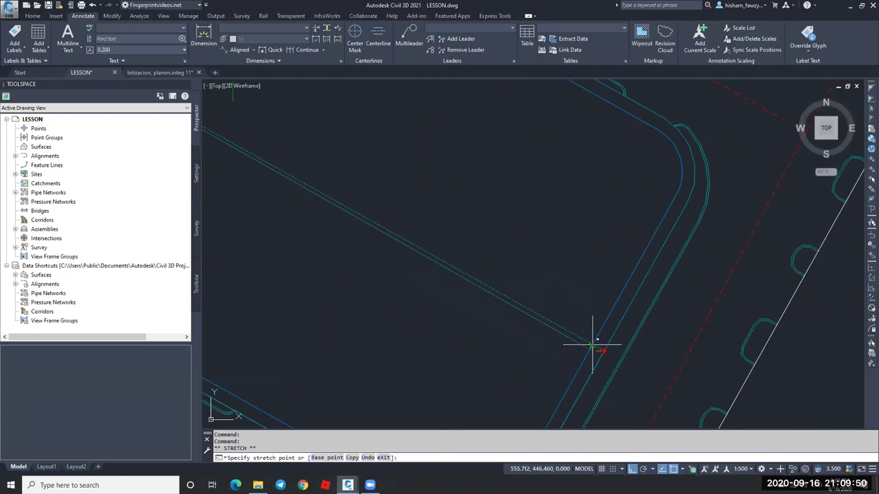
key(Escape)
scroll(550, 323, down, 5)
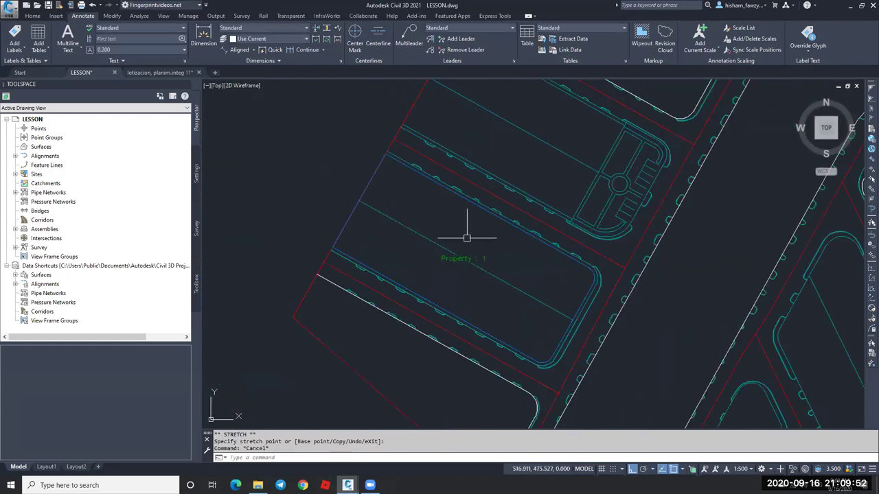
Create parcels Property : 1 and Property : 2 from the interior lot line.
click(32, 15)
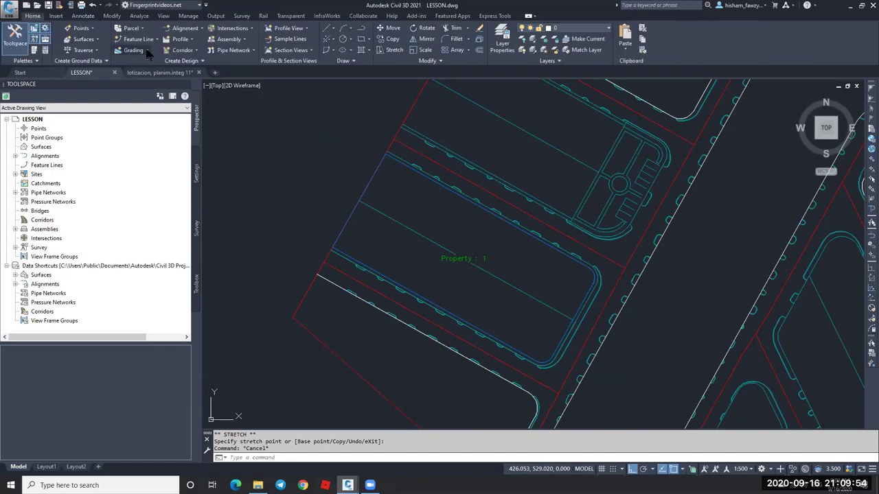
click(130, 28)
click(171, 63)
click(430, 242)
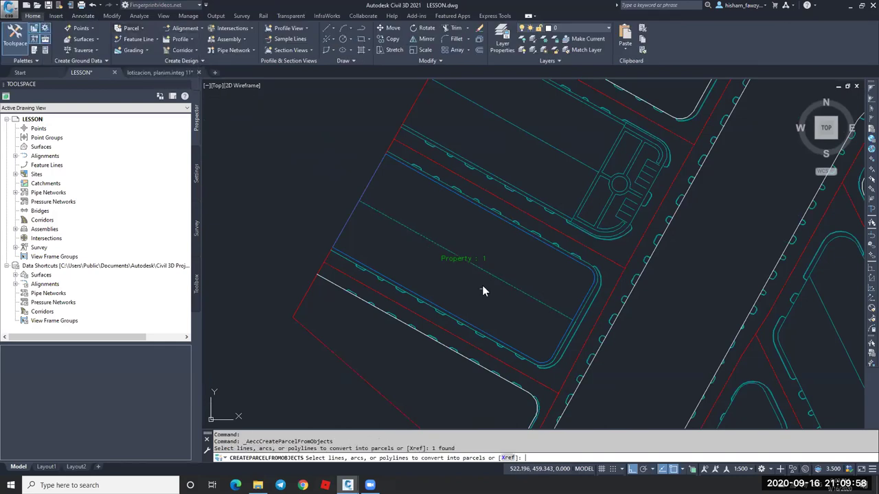
key(Return)
click(503, 327)
key(Escape)
Select parcel Property : 1 to inspect it, then clear the selection.
click(479, 237)
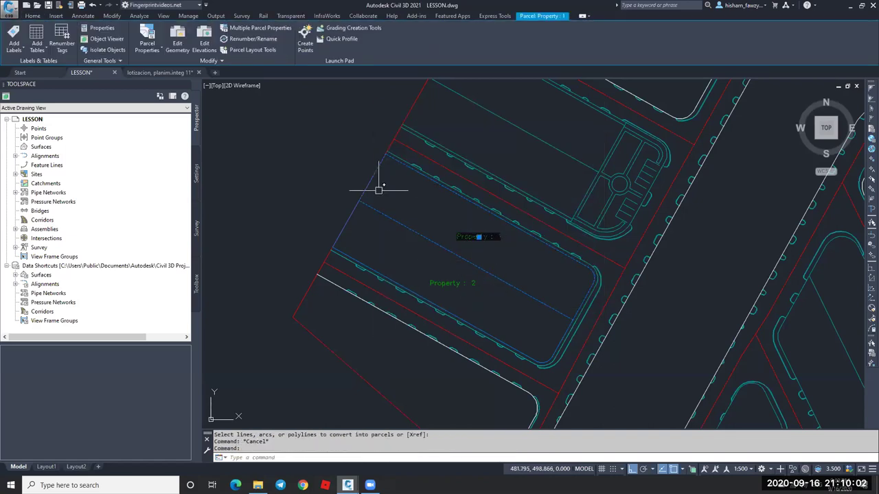
key(Escape)
click(506, 314)
key(Escape)
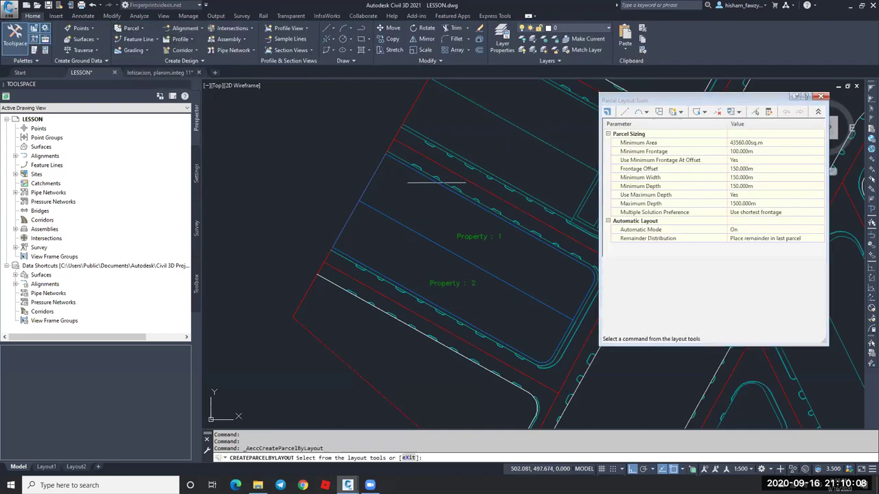
click(783, 145)
text(20)
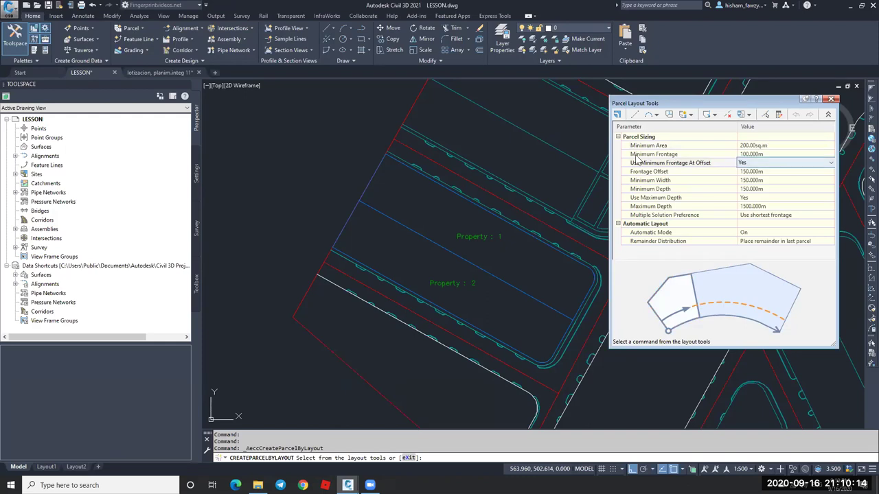
click(752, 155)
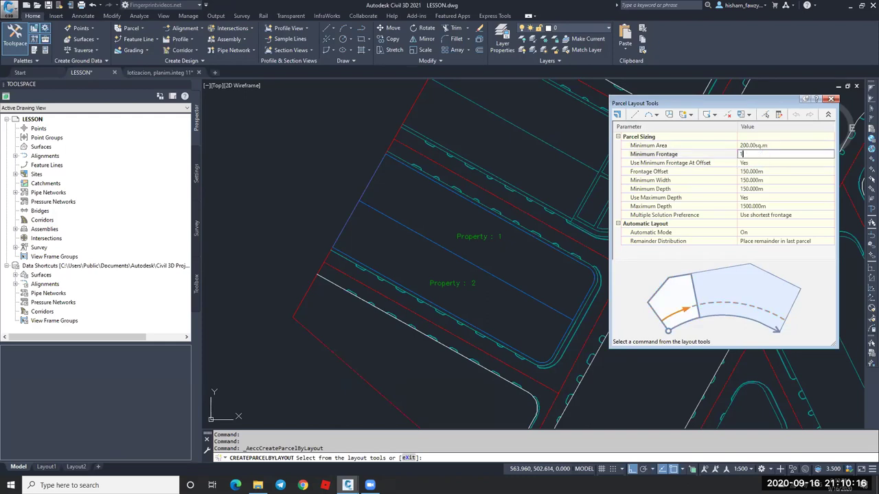
text(10)
key(Return)
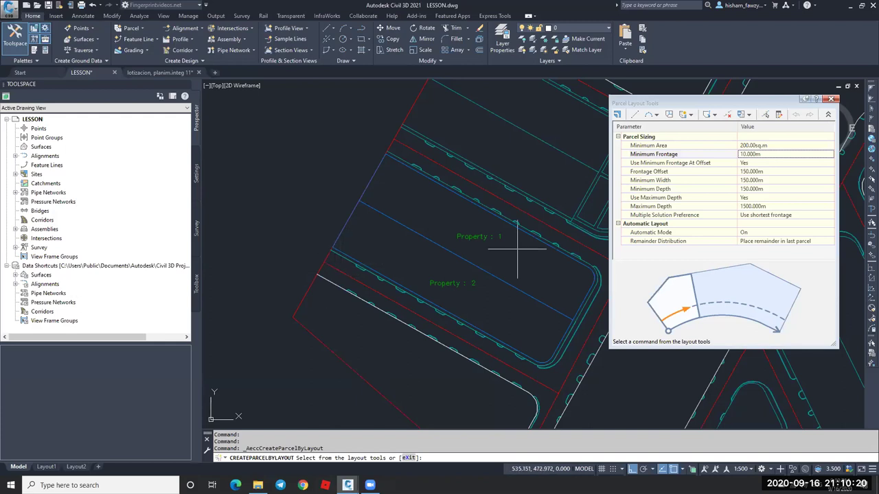
click(760, 165)
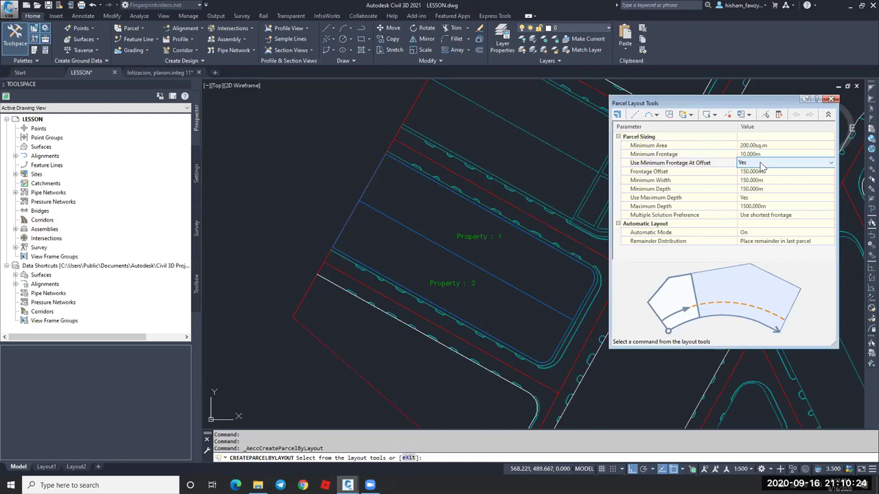
click(763, 171)
click(764, 180)
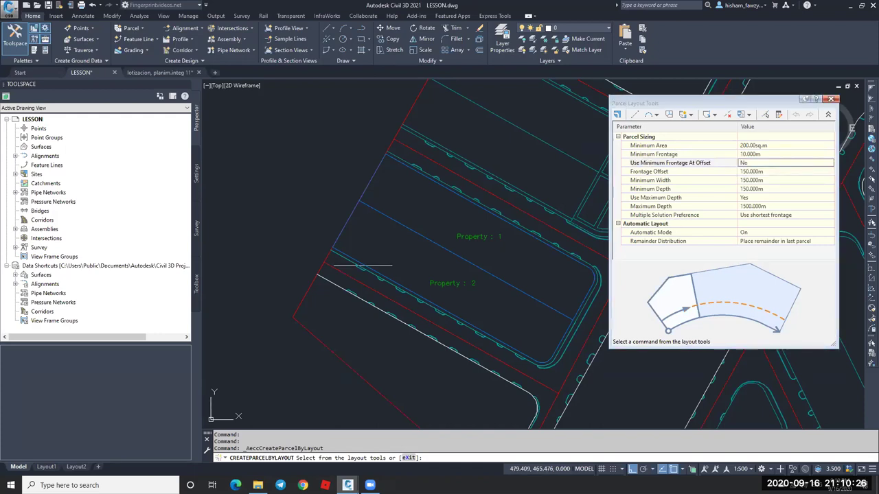
click(700, 182)
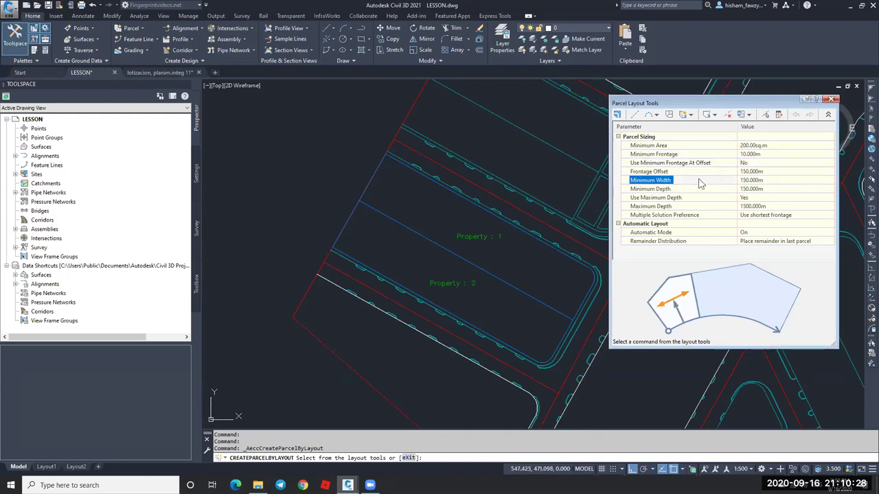
click(773, 180)
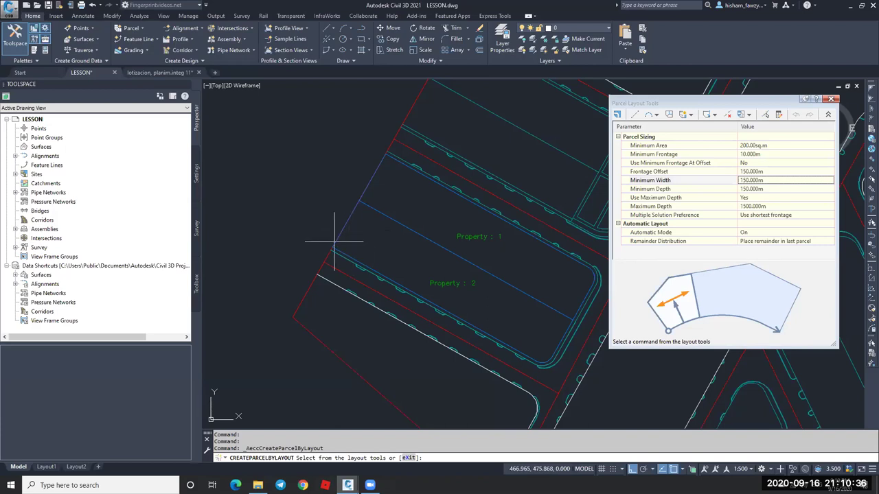
click(778, 180)
text(10)
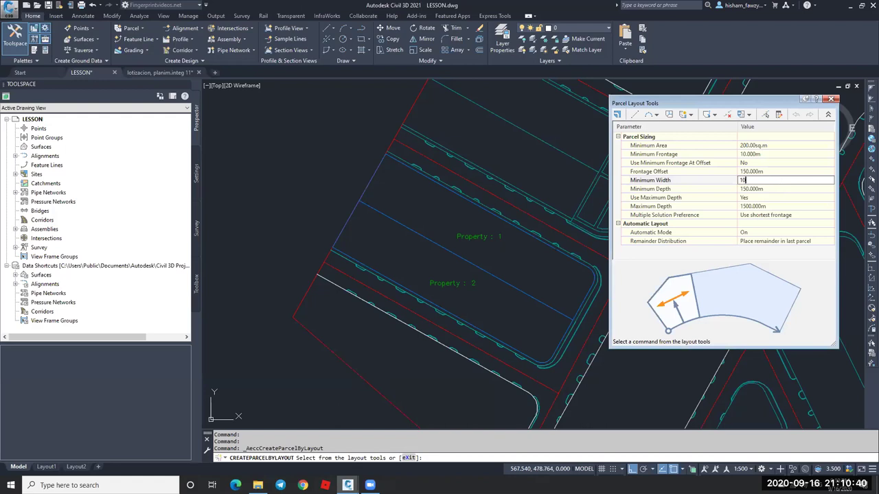
click(685, 191)
click(778, 188)
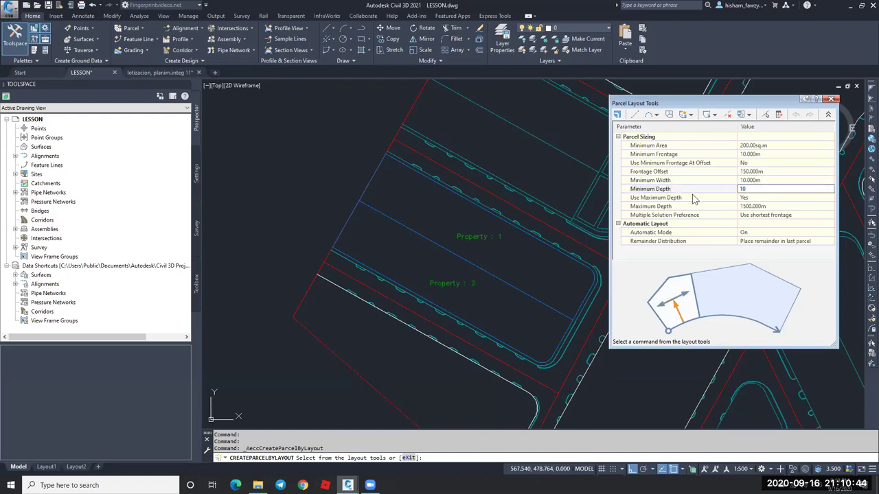
text(10)
click(752, 198)
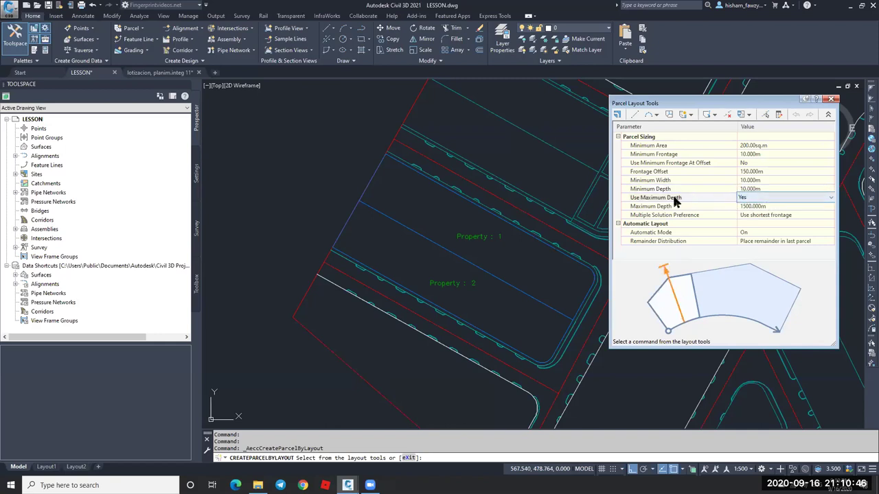
click(783, 198)
click(755, 213)
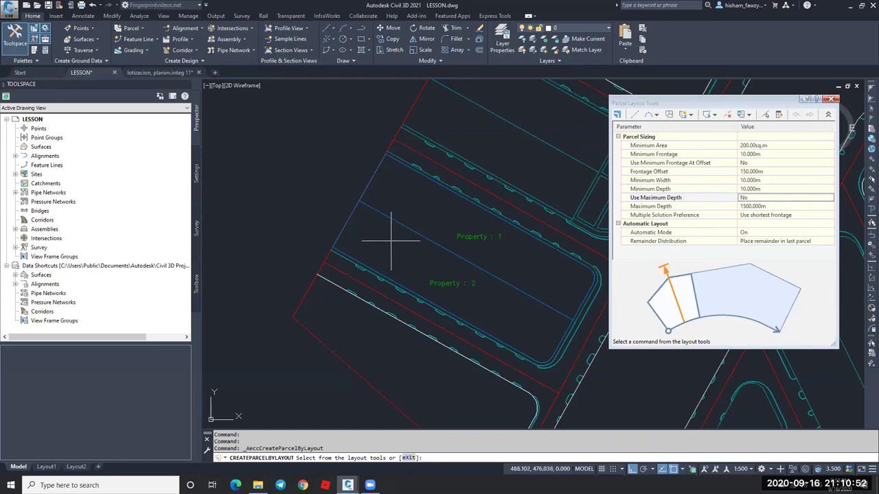
click(808, 216)
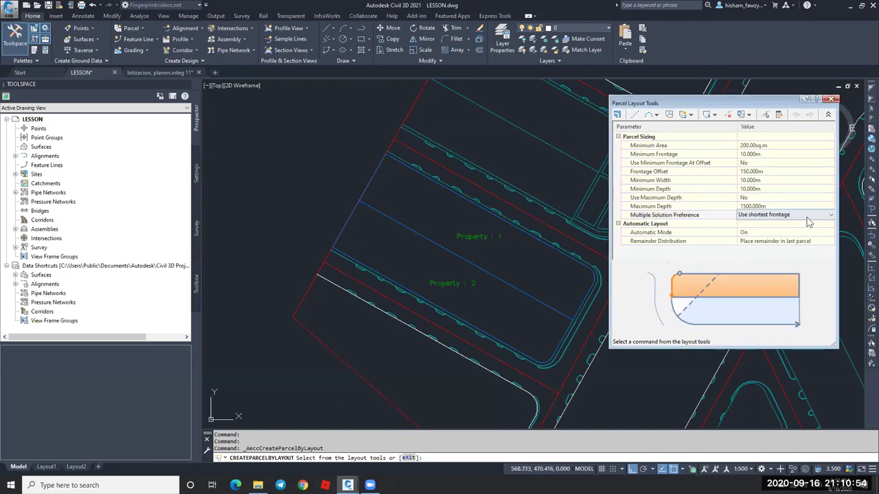
click(808, 216)
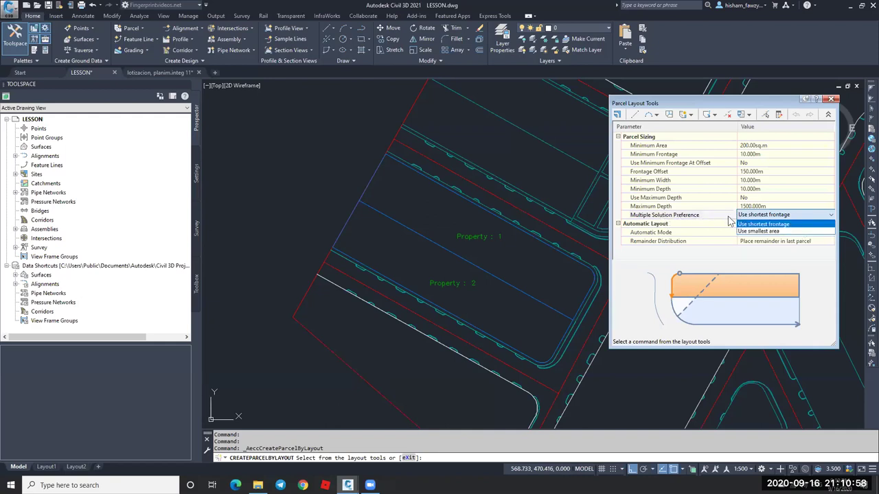
click(762, 223)
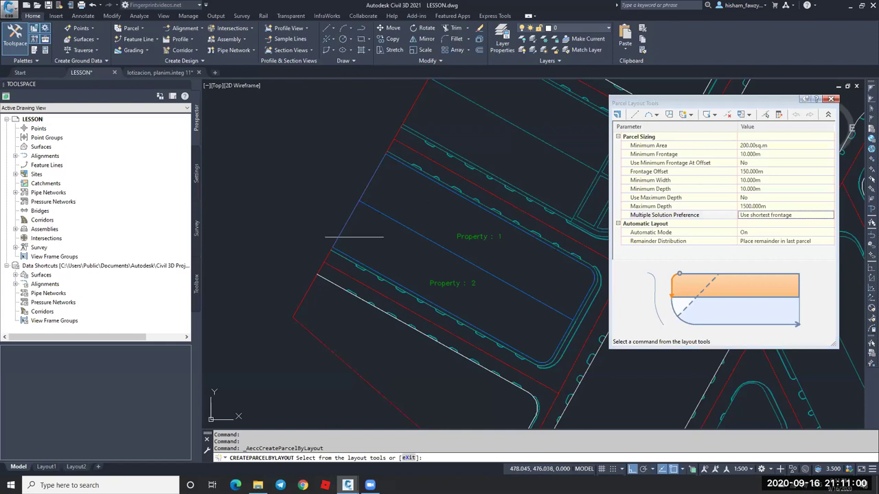
click(807, 219)
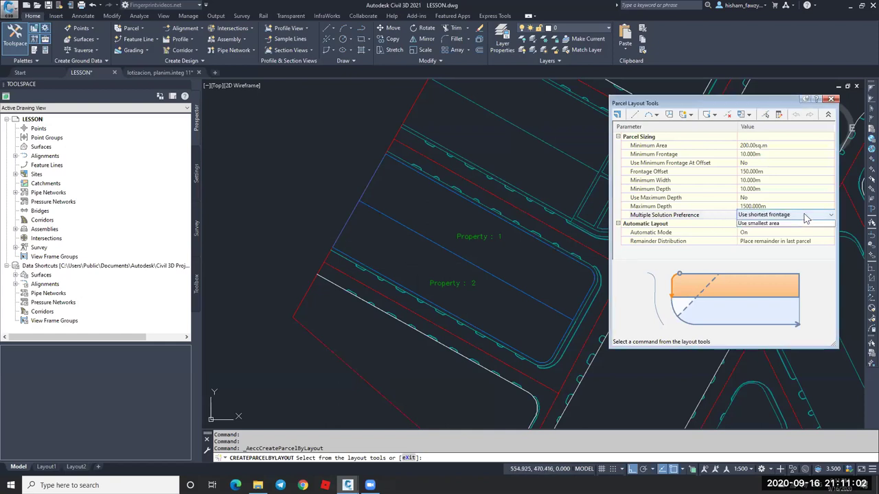
click(800, 226)
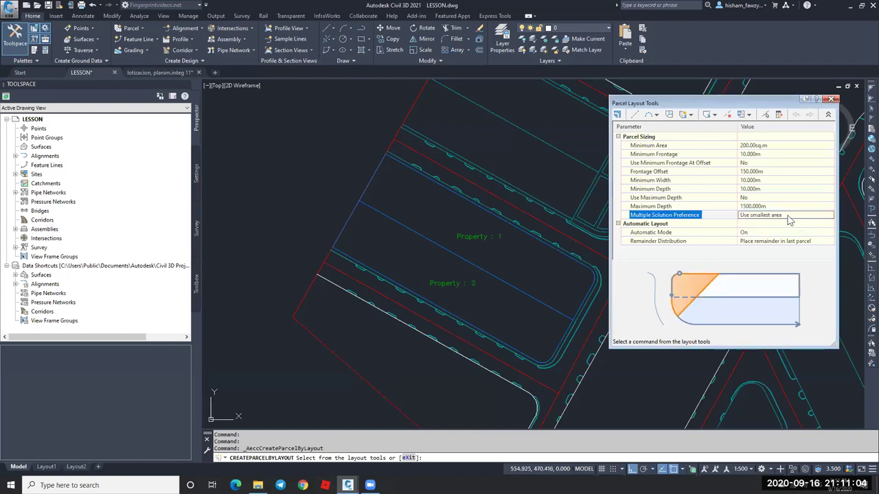
click(789, 219)
click(789, 218)
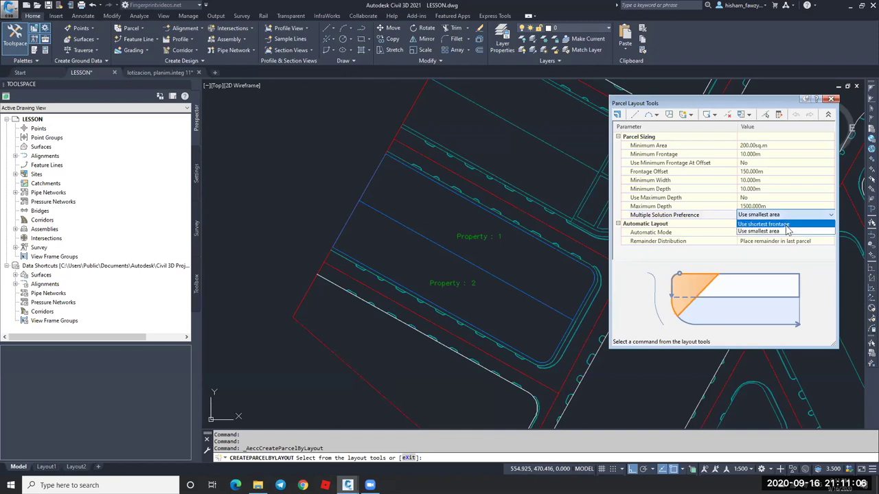
click(787, 225)
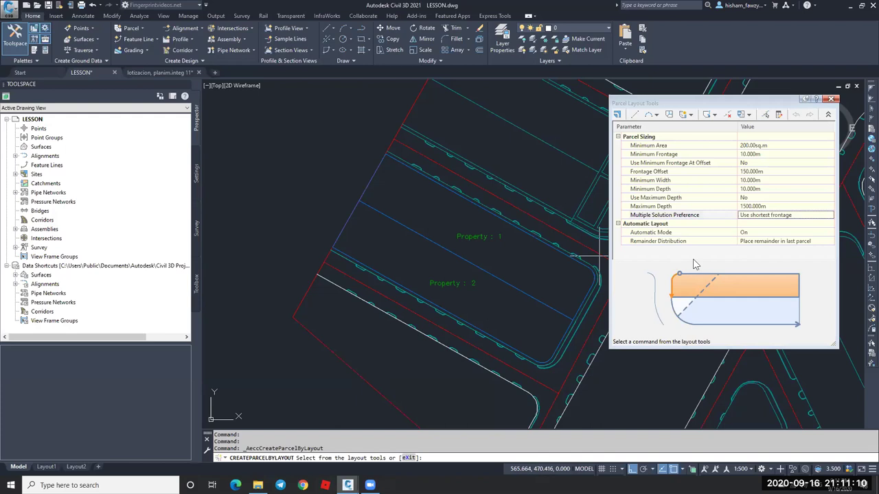
Set Automatic Mode to Off and Remainder Distribution to 'Create parcel from remainder', then start Slide Line - Create.
click(745, 237)
click(749, 233)
click(768, 248)
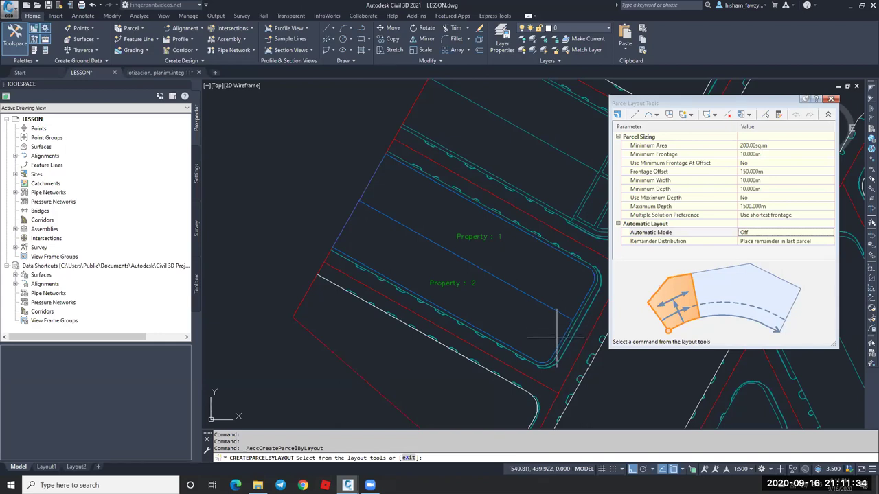
click(762, 241)
click(775, 241)
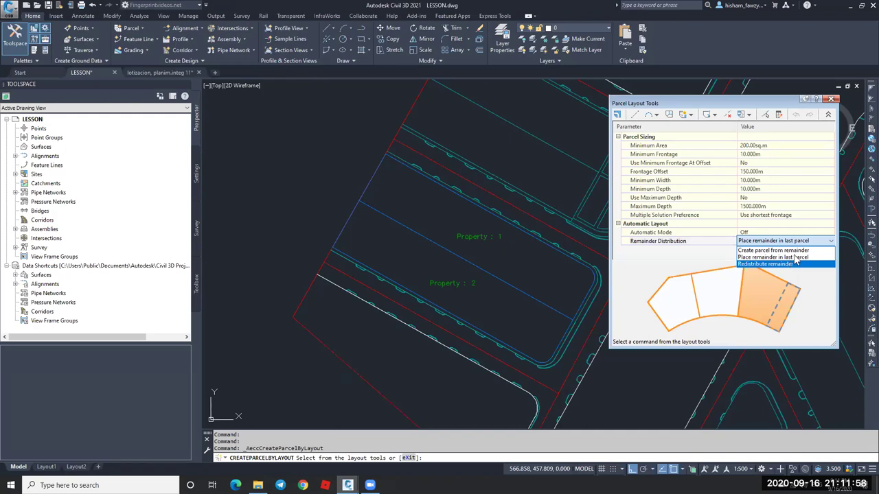
click(774, 251)
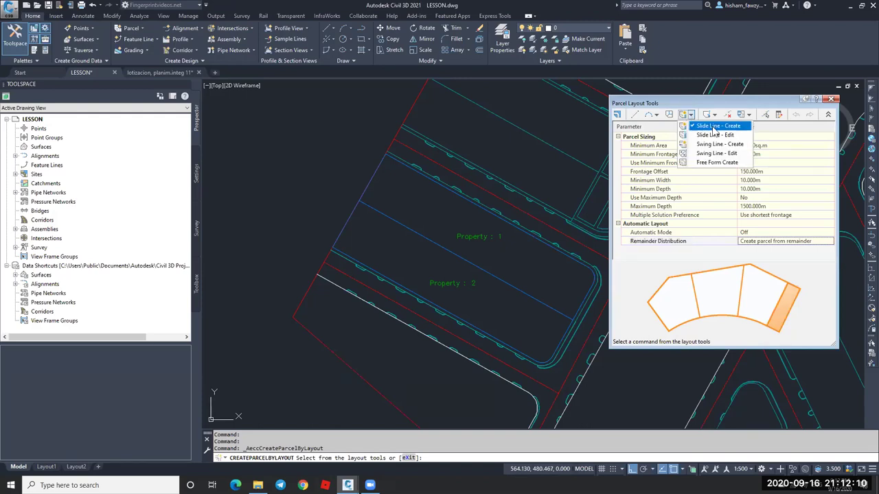
click(715, 126)
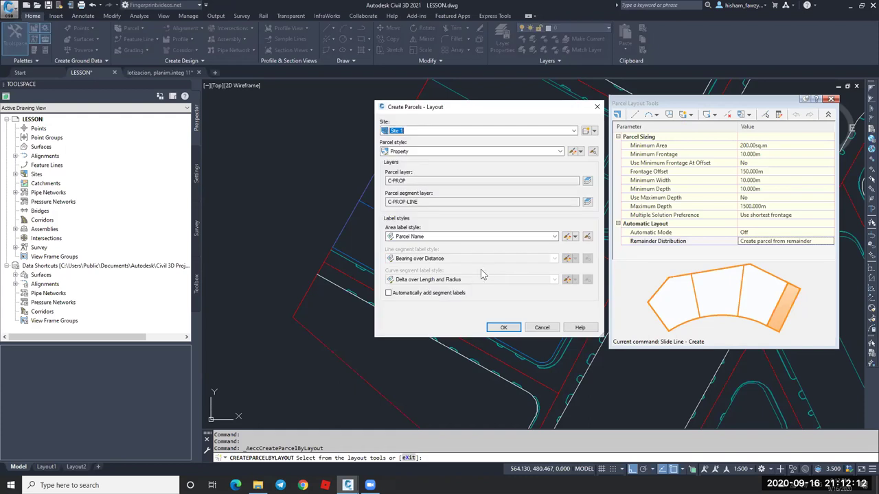
Choose parcel style Road and area label style 'Name Square meter & Acres', then confirm.
click(445, 152)
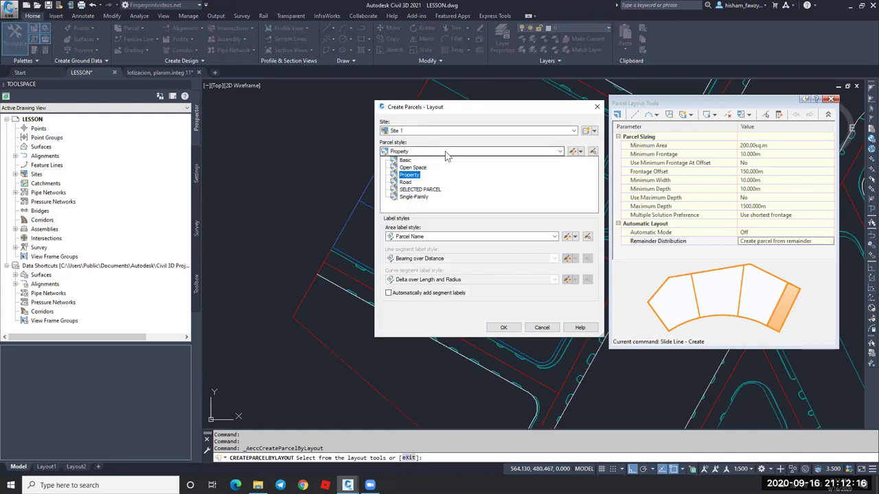
click(406, 182)
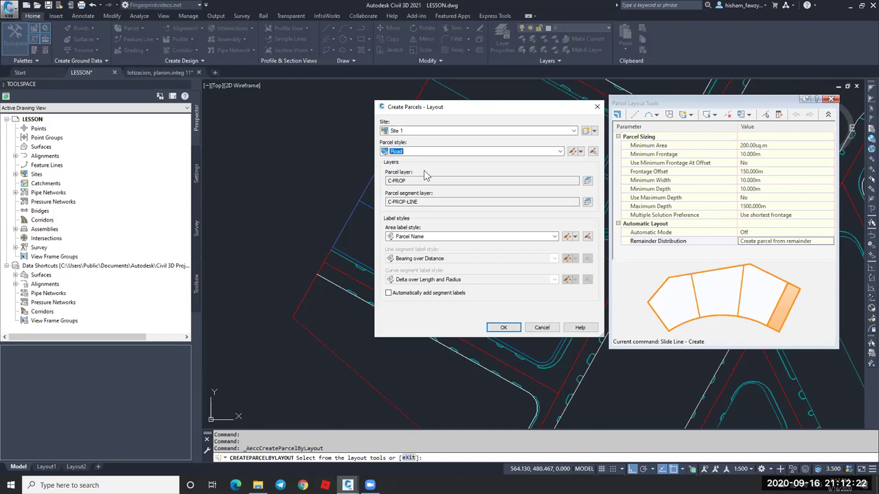
click(431, 237)
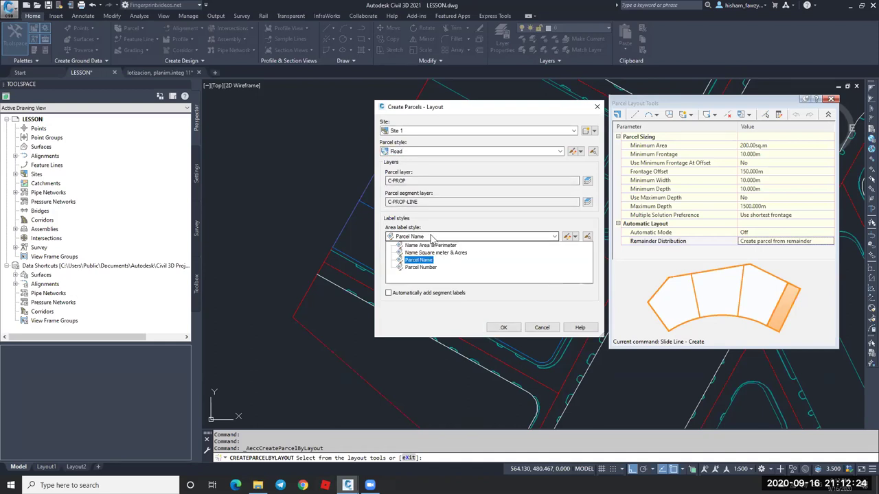
click(495, 108)
drag(480, 107, 151, 107)
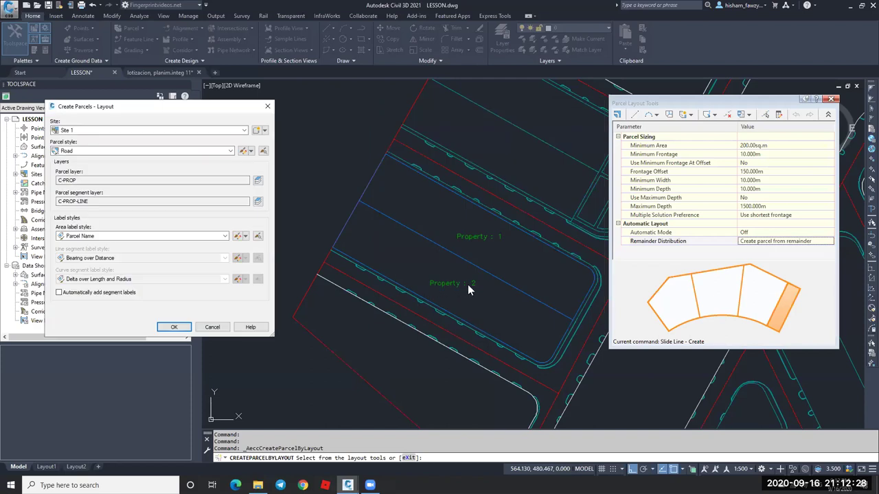
click(79, 237)
click(221, 237)
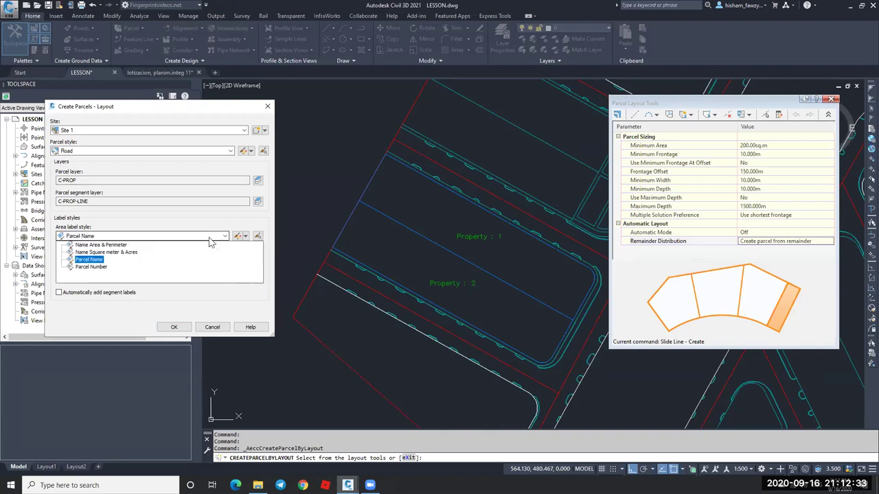
click(107, 253)
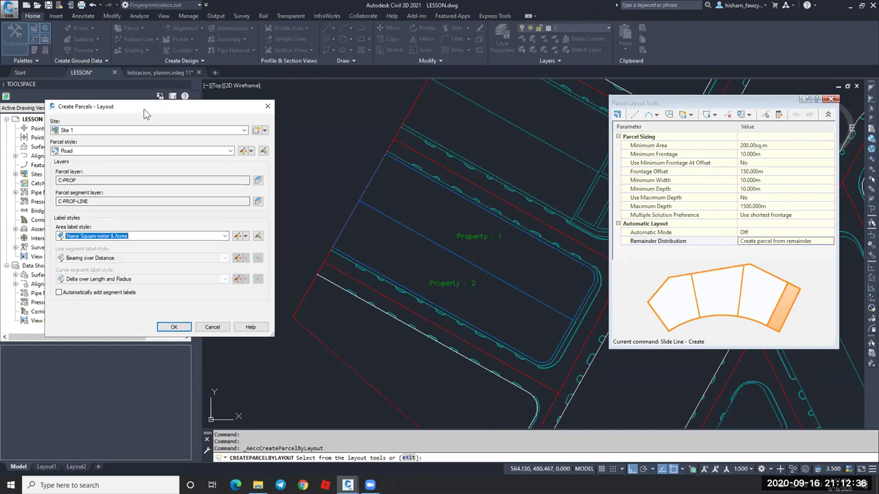
drag(158, 106, 295, 90)
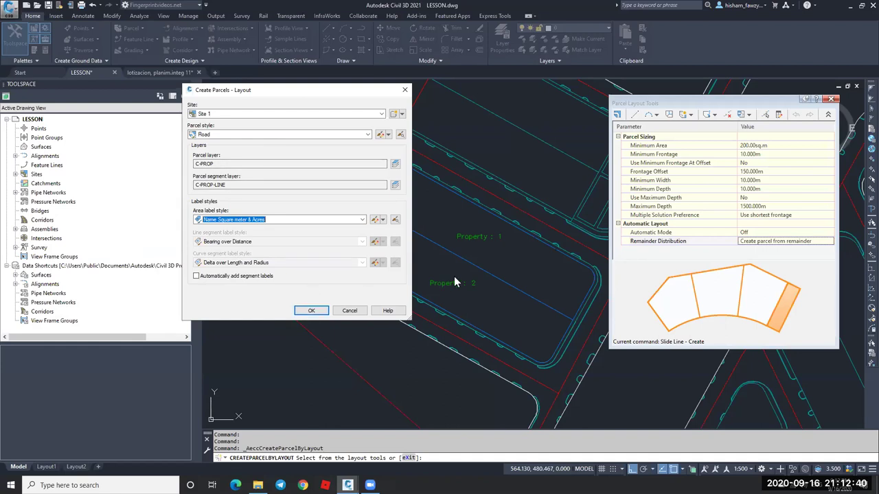
click(312, 311)
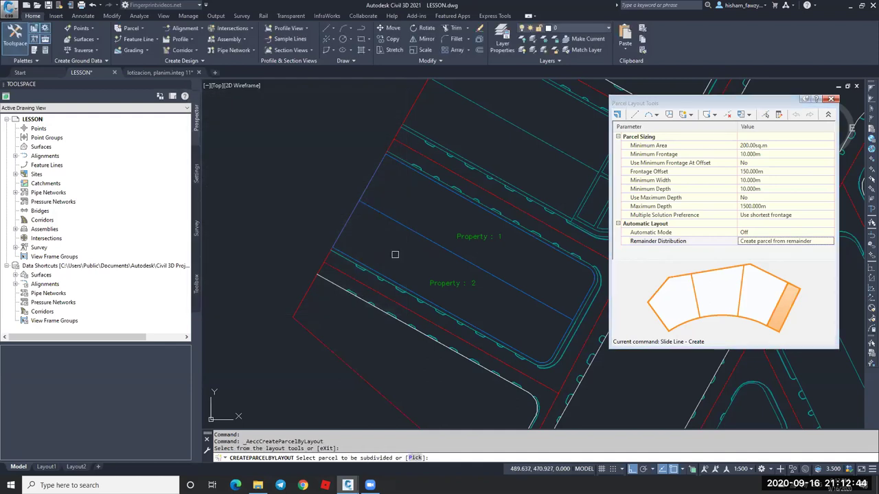
Pick Property : 2 with snap tracking and ortho off, and set its frontage start and end points.
click(450, 288)
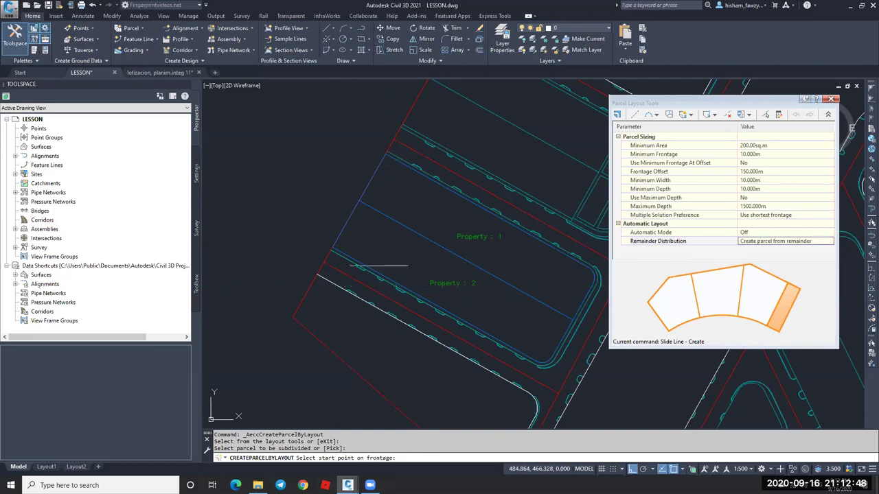
click(646, 469)
click(635, 469)
scroll(337, 249, up, 5)
scroll(355, 247, up, 2)
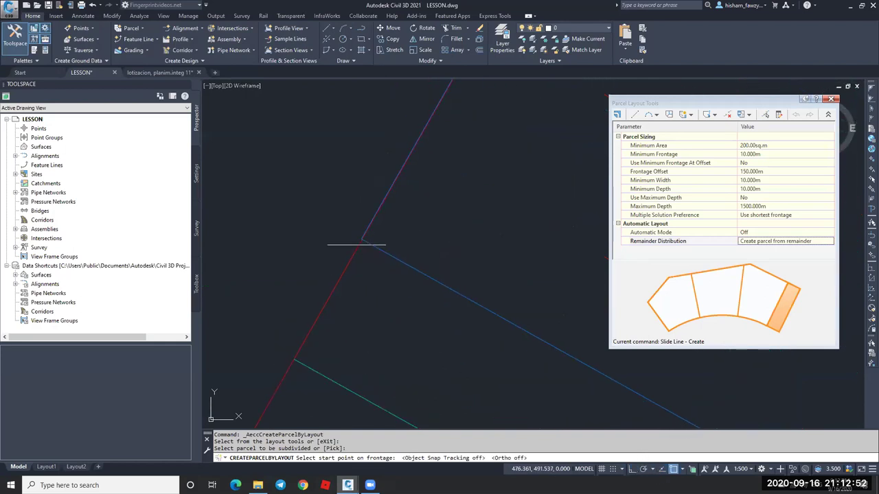
click(364, 241)
middle_drag(364, 241, 327, 215)
scroll(364, 226, down, 2)
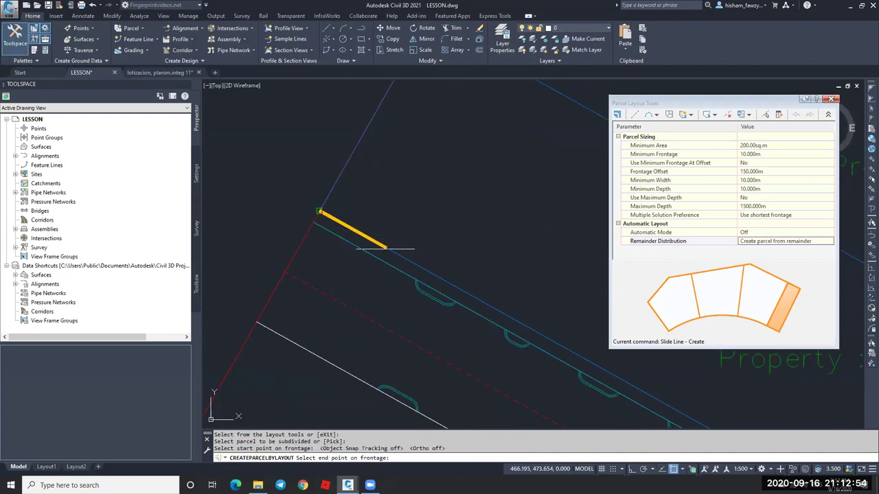
scroll(383, 222, down, 2)
scroll(487, 272, up, 3)
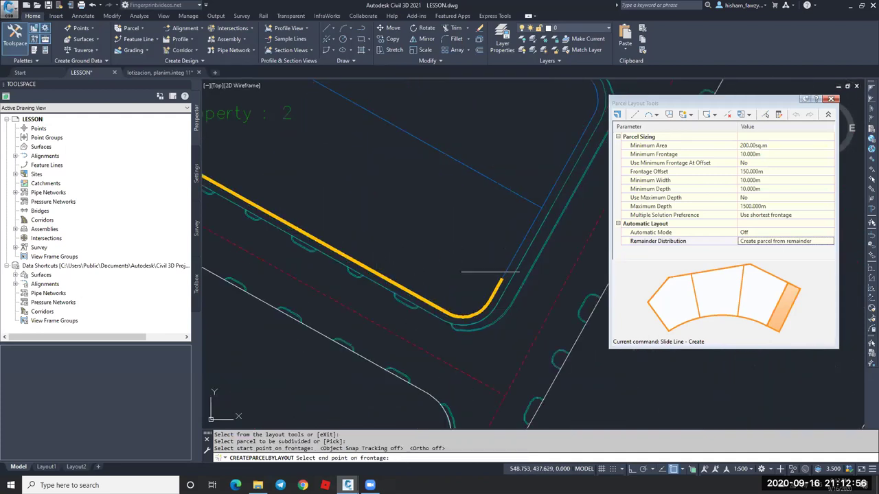
scroll(494, 275, up, 1)
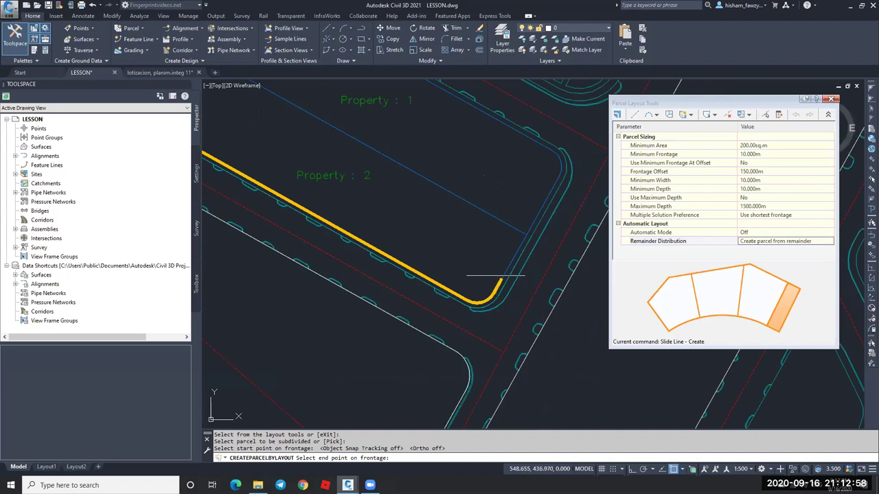
scroll(501, 269, down, 2)
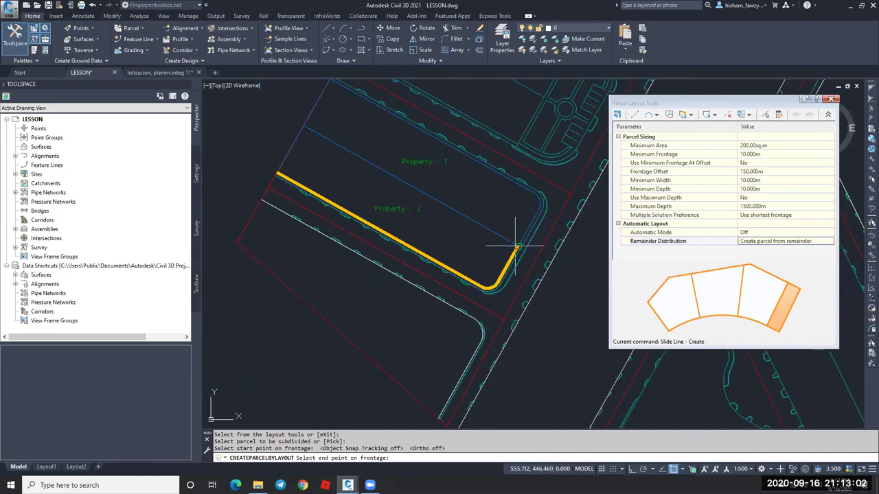
click(516, 247)
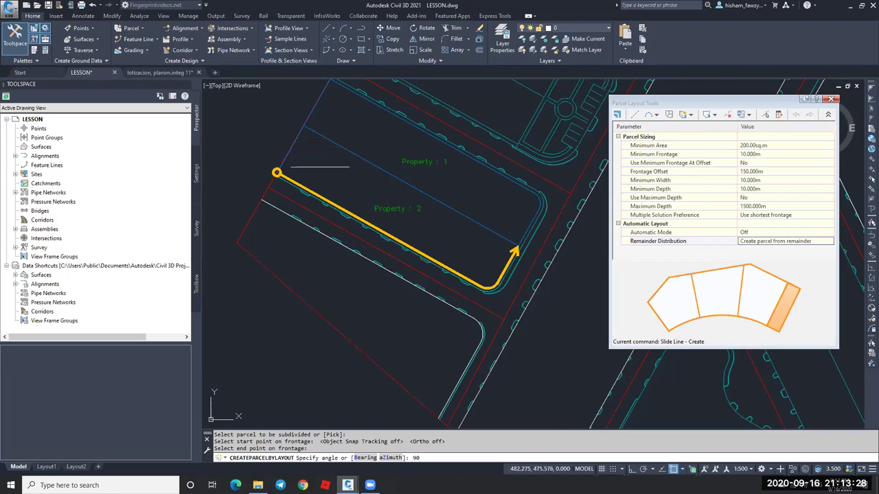
Accept the 90° lot line angle and the 200 m² parcels ROAD : 3 and ROAD : 4.
key(Return)
scroll(322, 165, up, 3)
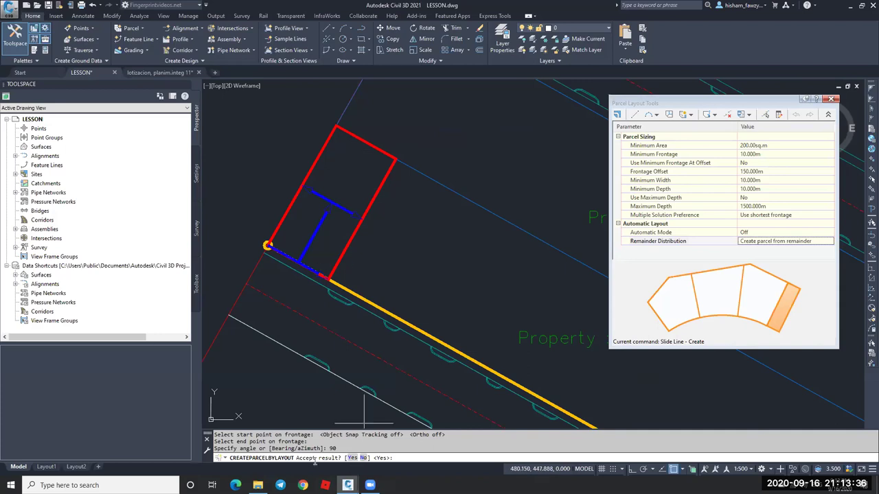
click(352, 458)
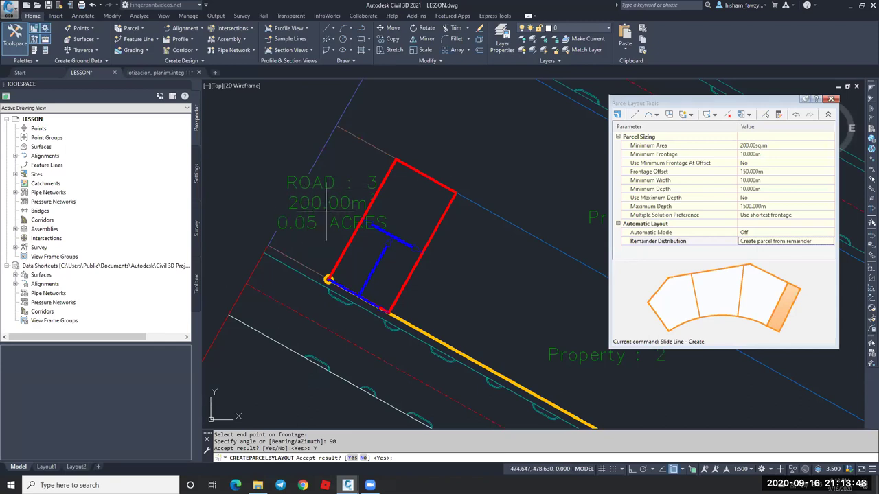
click(352, 457)
scroll(391, 247, down, 2)
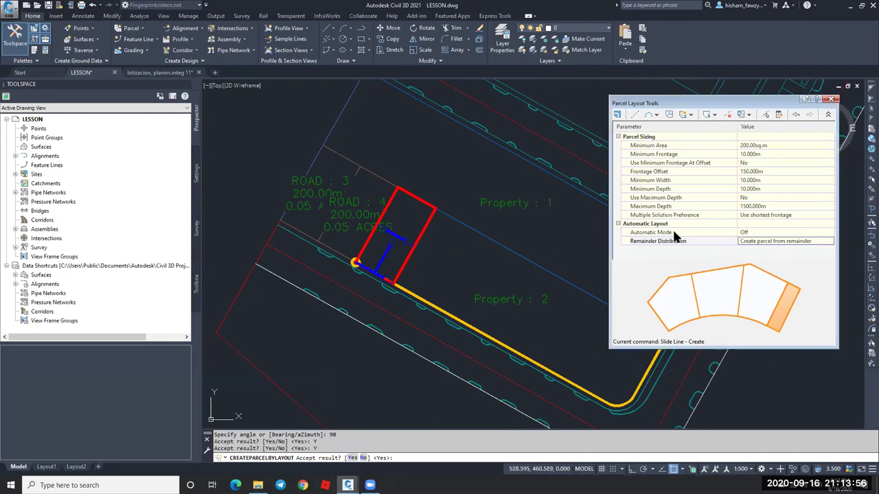
Turn Automatic Mode on and accept parcels ROAD : 5 through ROAD : 10 (109.04 m² remainder).
click(753, 235)
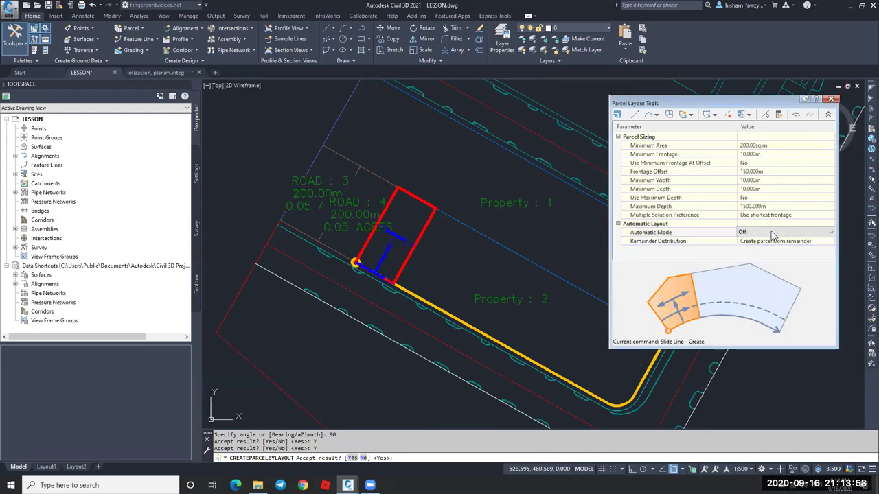
click(740, 253)
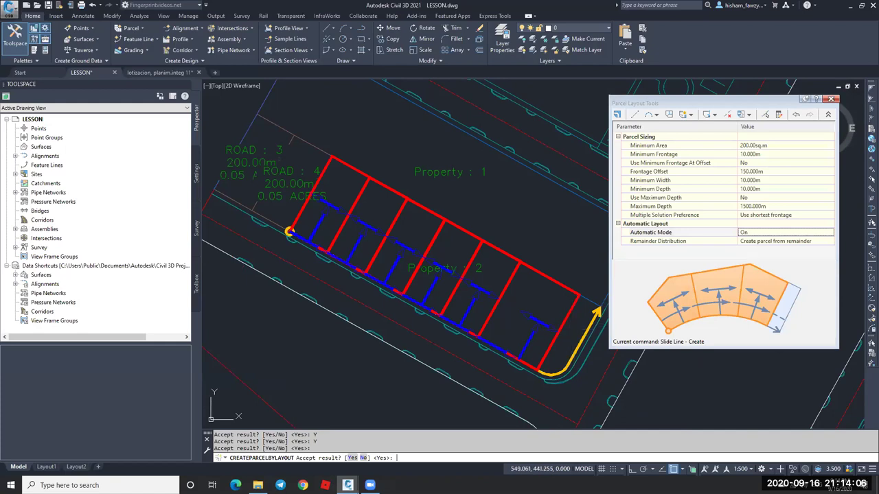
key(Return)
scroll(411, 252, down, 3)
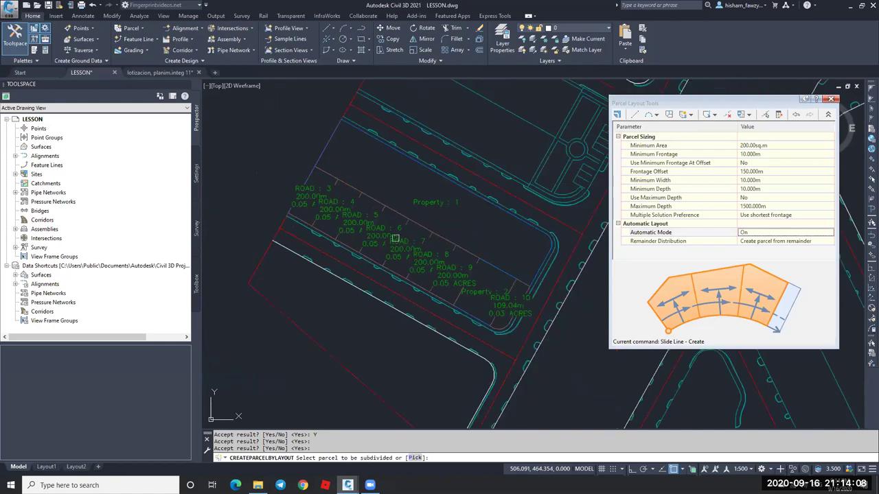
scroll(466, 291, up, 3)
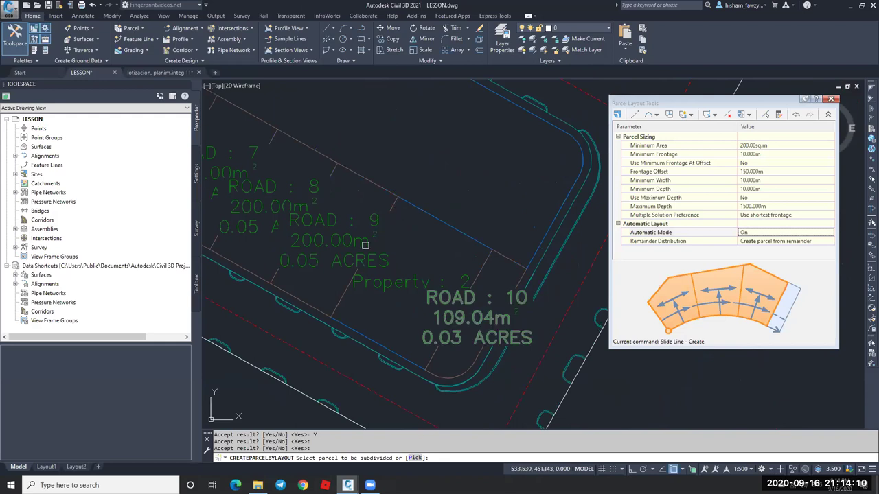
scroll(401, 276, down, 3)
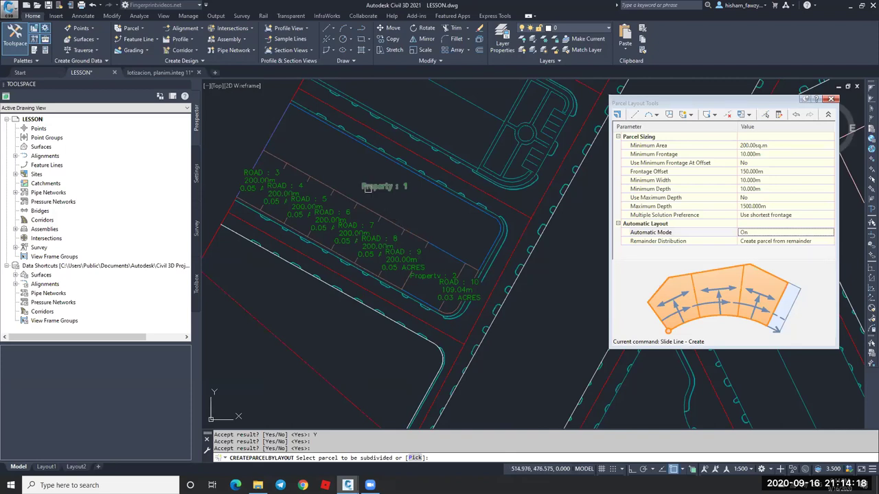
key(Escape)
Start Slide Line - Create again.
scroll(396, 176, up, 2)
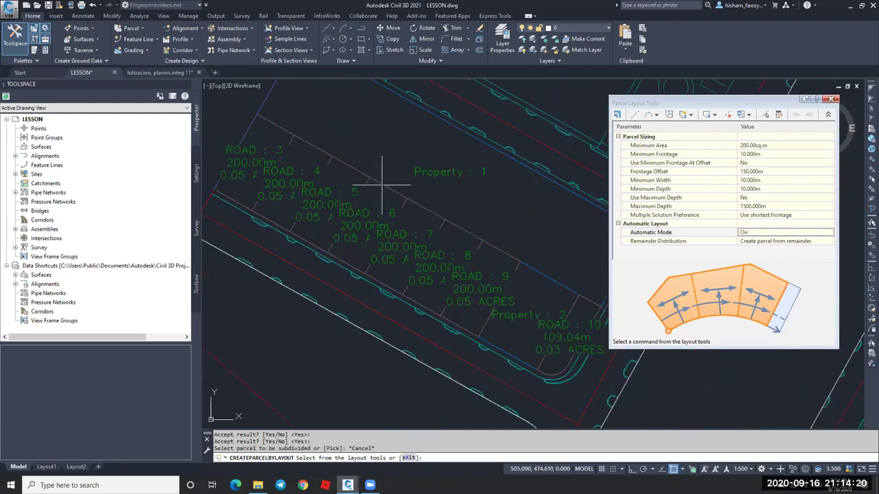
click(692, 116)
click(711, 122)
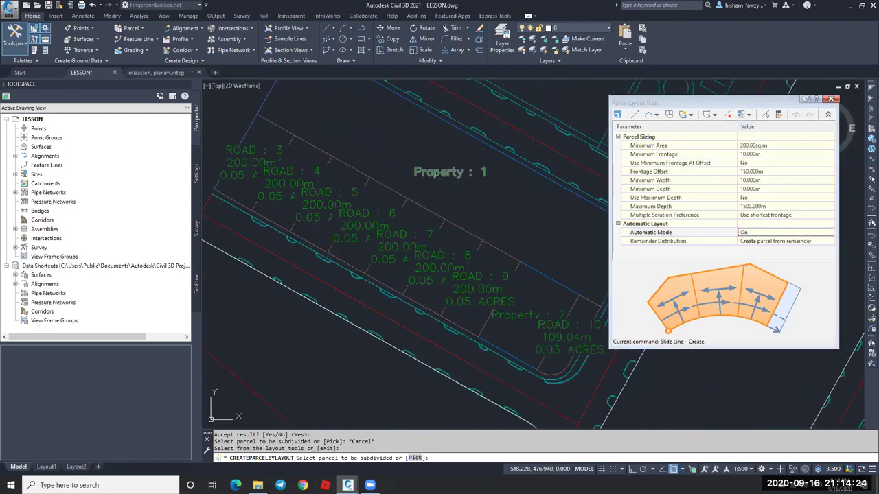
Pick Property : 1 and set its frontage start and end points.
click(438, 175)
scroll(398, 202, down, 2)
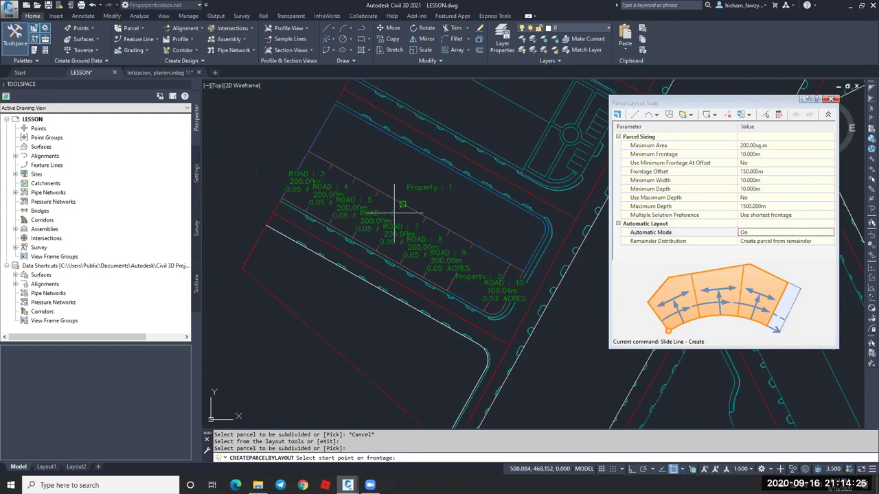
scroll(336, 104, up, 3)
click(336, 105)
scroll(419, 185, down, 3)
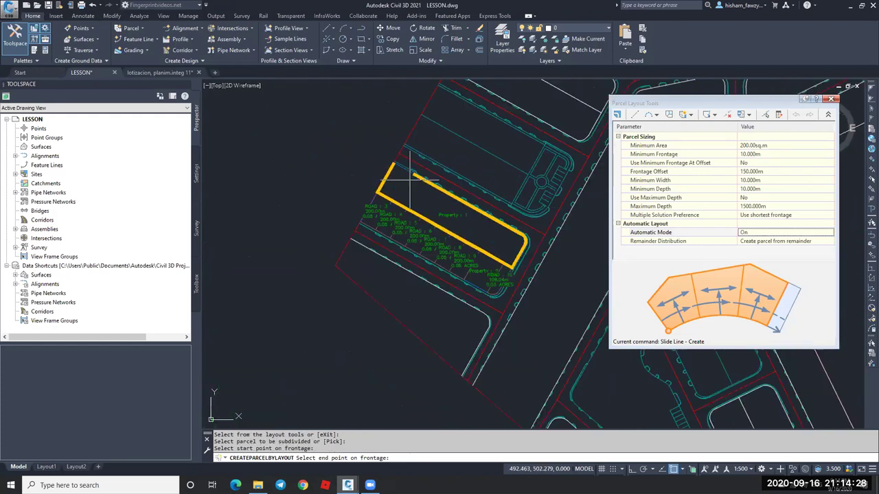
scroll(451, 196, down, 3)
scroll(451, 196, up, 5)
scroll(444, 182, down, 2)
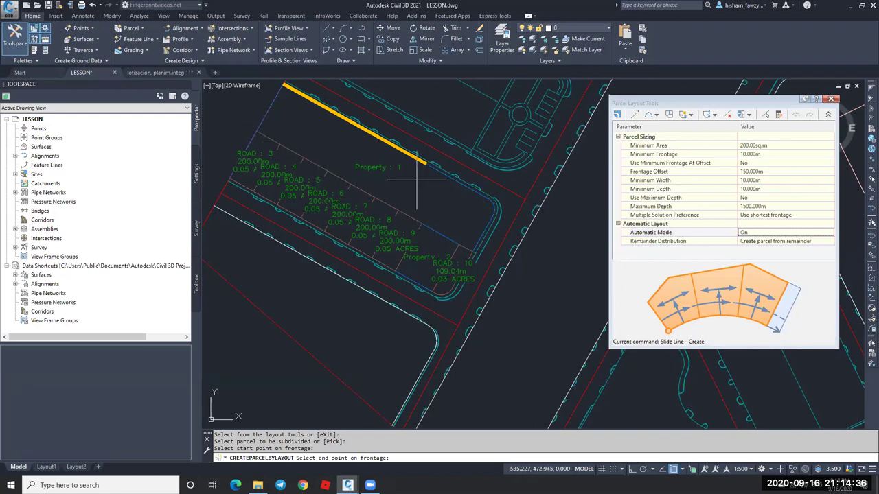
click(494, 213)
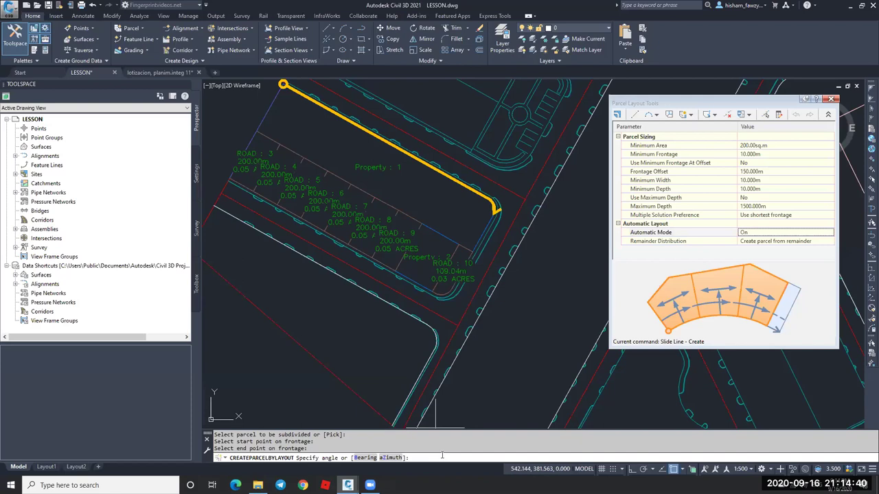
Enter a 90° lot line angle, accept parcels ROAD : 11–18, and exit.
text(90)
key(Return)
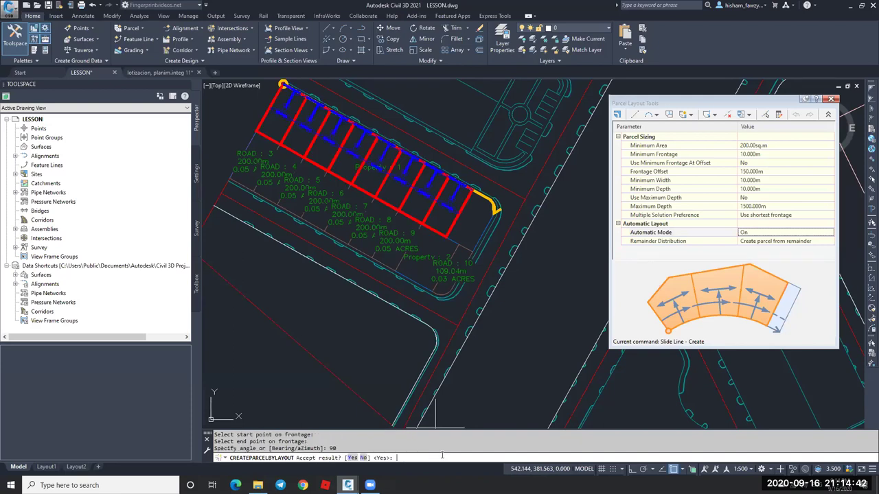
key(Return)
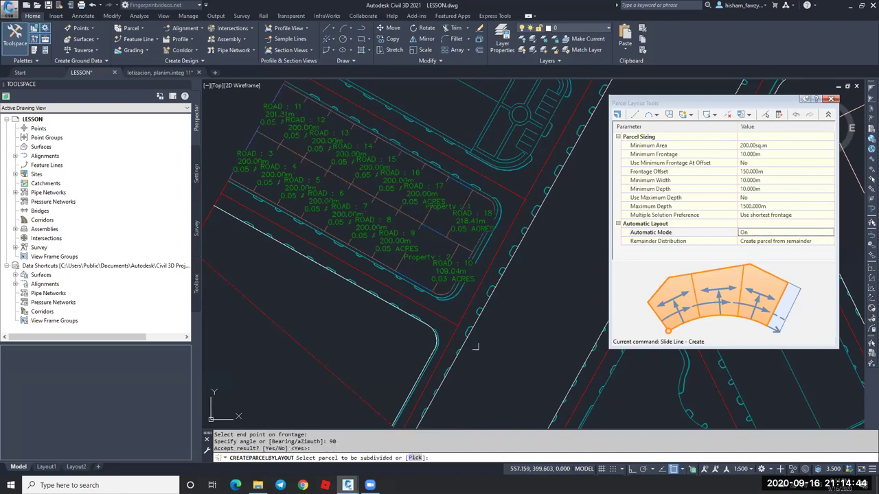
key(Escape)
key(Escape)
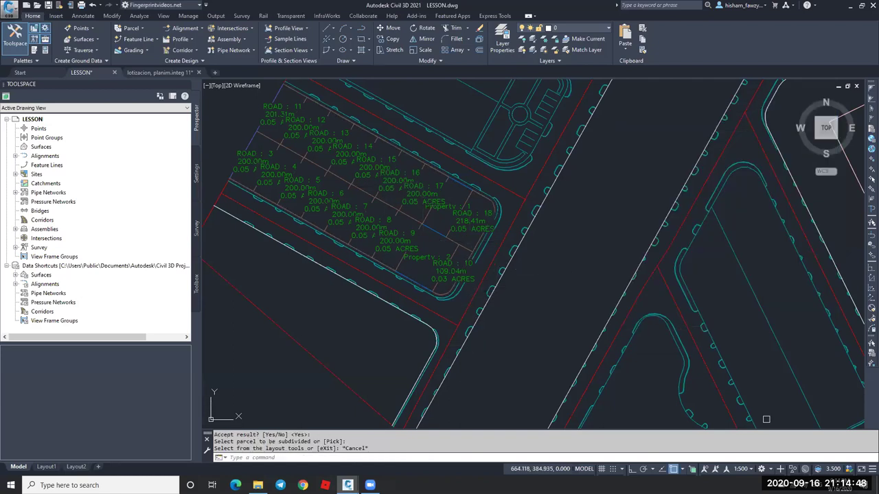
Set the annotation scale to 1:150.
click(750, 469)
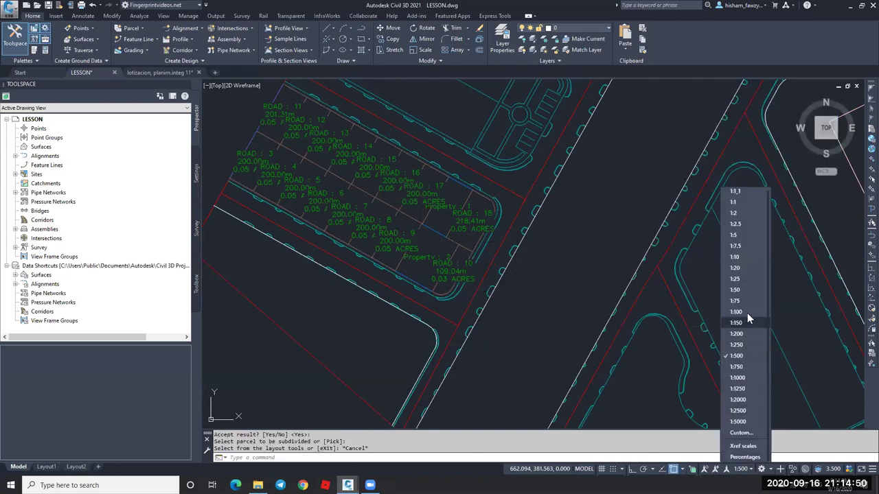
click(745, 321)
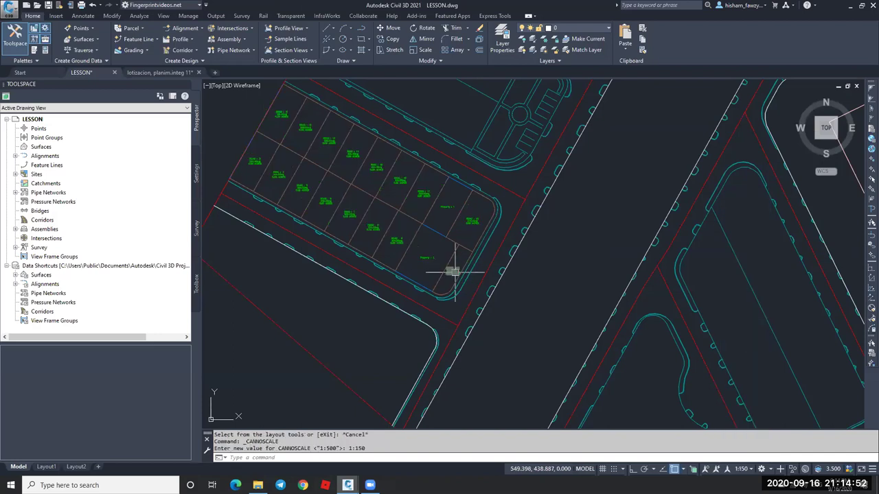
key(Escape)
Use MATCHPROP to give Property : 1 the Road style of ROAD : 17.
scroll(361, 195, up, 5)
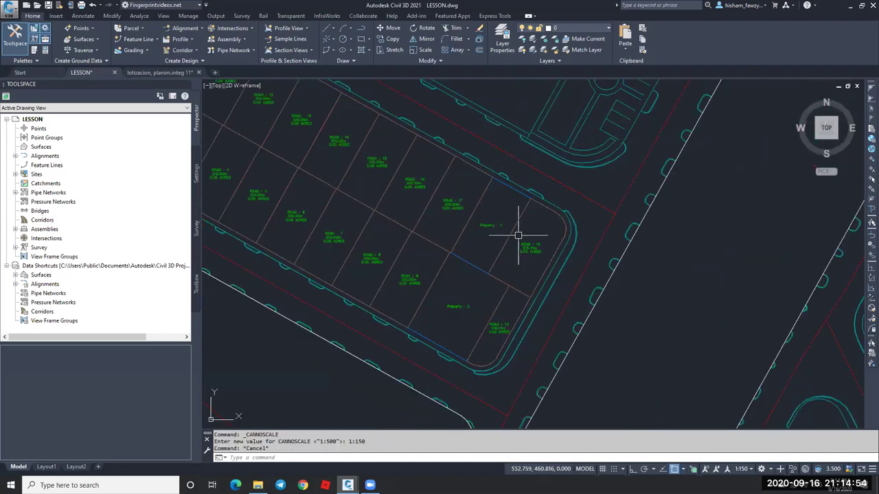
middle_drag(435, 208, 506, 233)
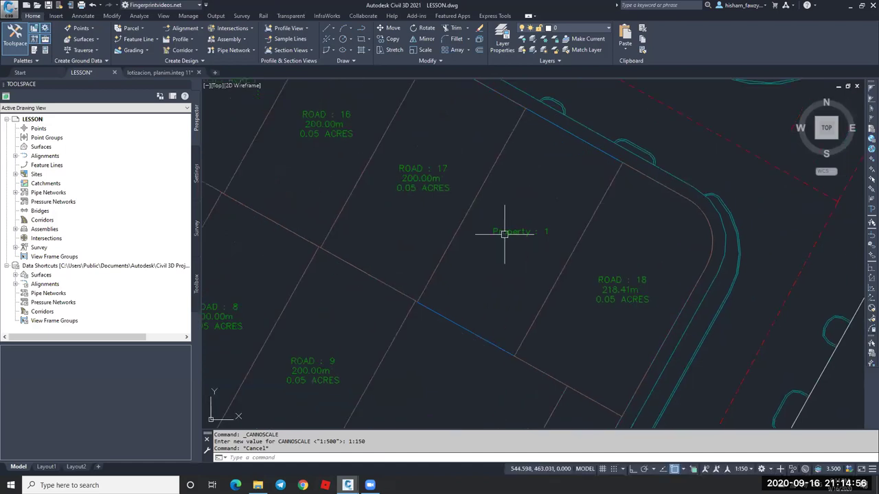
scroll(510, 233, down, 4)
scroll(488, 310, up, 4)
scroll(483, 297, down, 5)
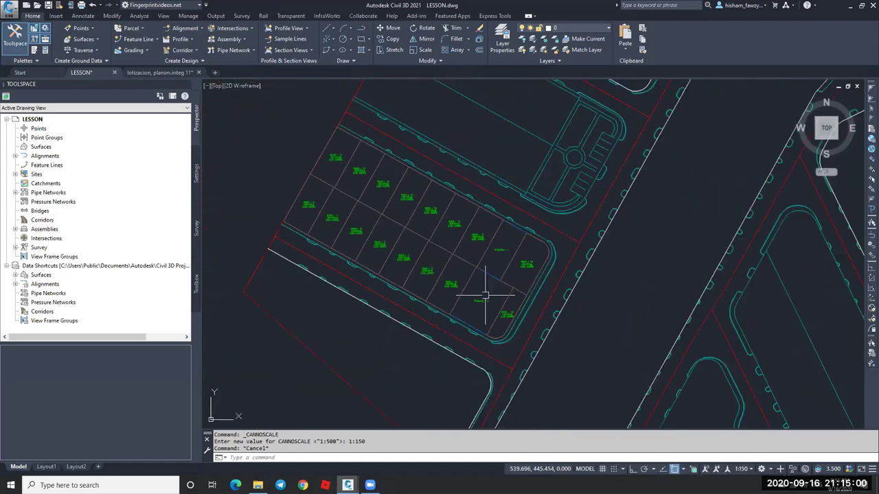
scroll(326, 164, up, 6)
middle_drag(374, 189, 350, 163)
scroll(337, 137, down, 4)
scroll(329, 124, up, 5)
scroll(321, 116, down, 1)
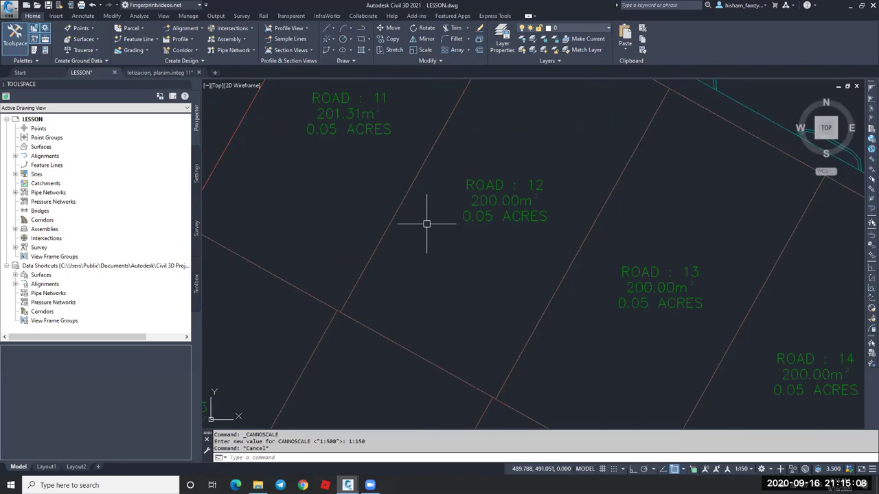
scroll(369, 160, down, 5)
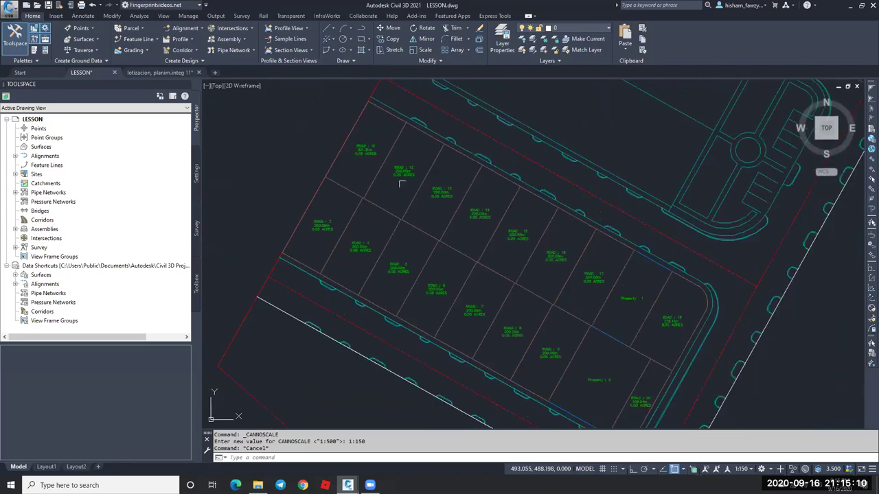
scroll(584, 295, up, 4)
middle_drag(584, 294, 485, 240)
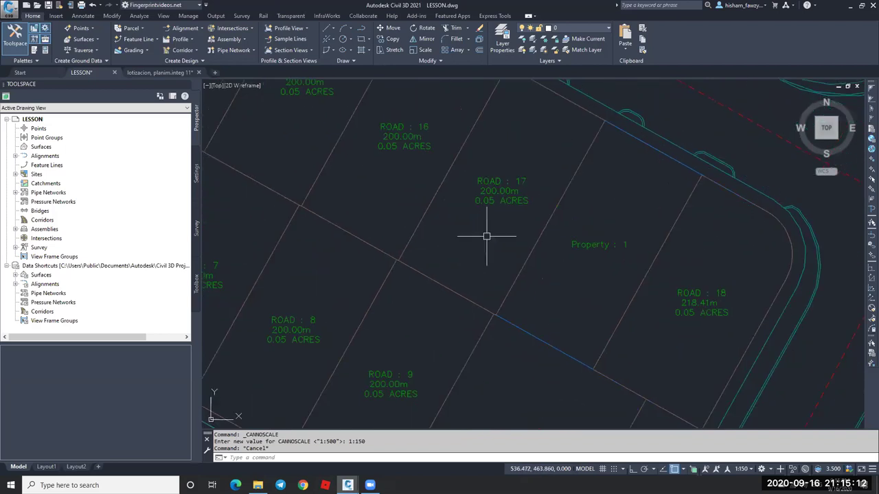
text(ma)
key(Return)
click(505, 191)
click(590, 244)
key(Escape)
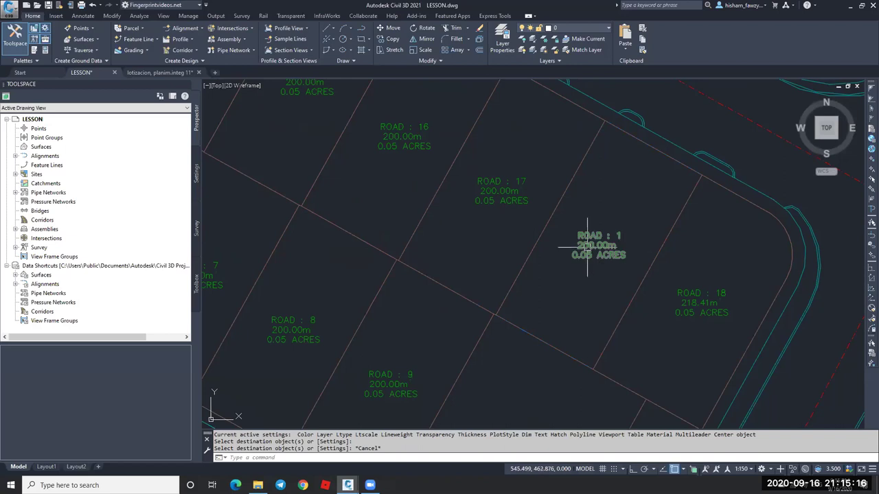
Use MATCHPROP to restyle Property : 2 from ROAD : 9.
scroll(706, 314, up, 8)
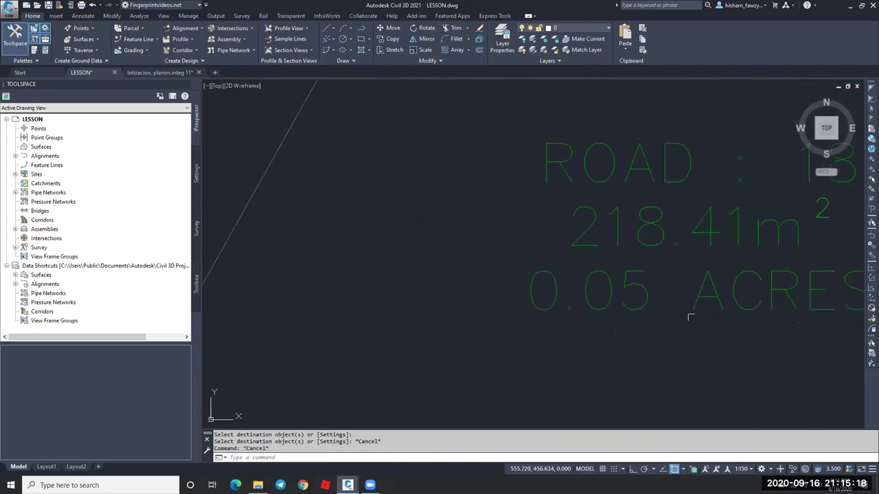
scroll(550, 247, down, 5)
scroll(554, 241, down, 2)
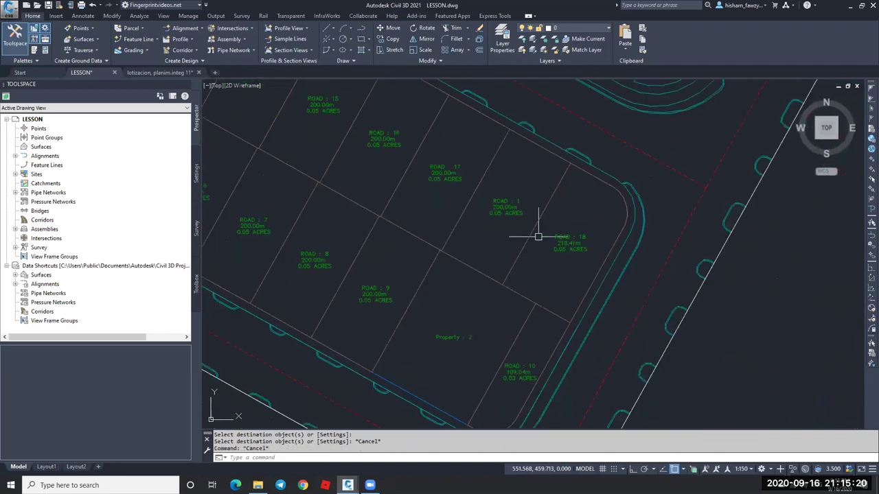
scroll(560, 254, down, 2)
scroll(583, 241, down, 1)
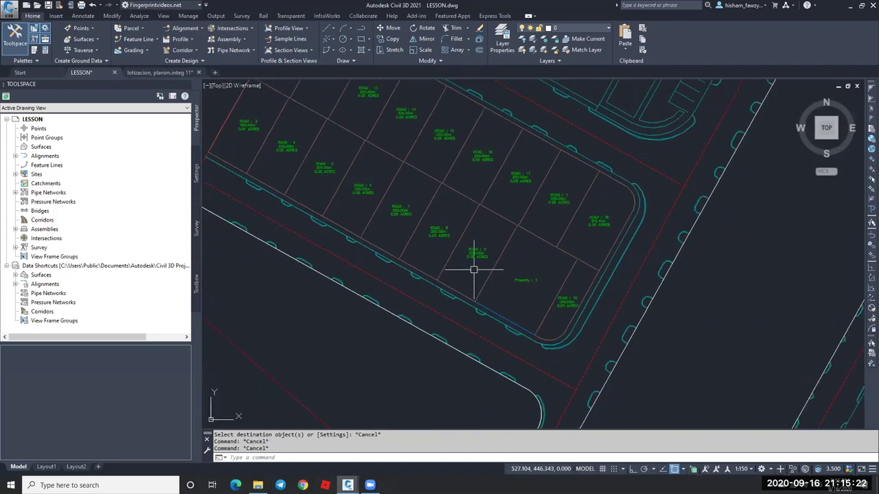
scroll(497, 272, down, 1)
scroll(258, 136, up, 3)
scroll(285, 138, down, 3)
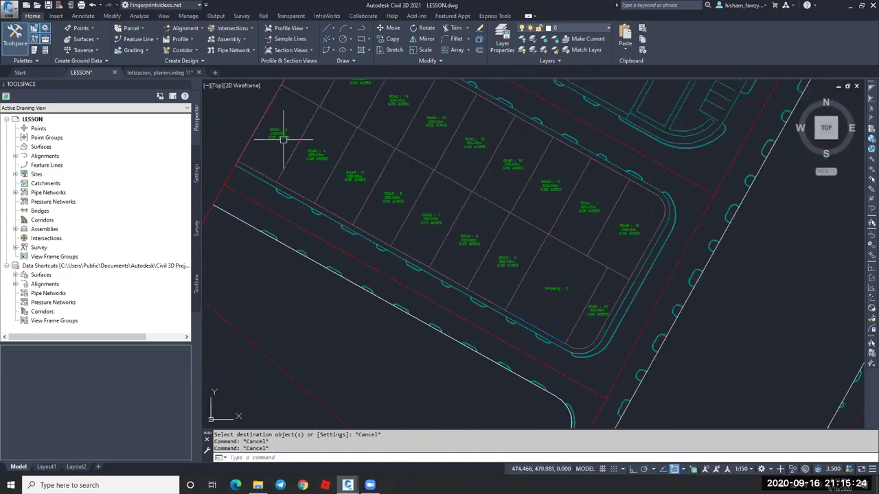
scroll(537, 287, up, 3)
text(ma)
key(Return)
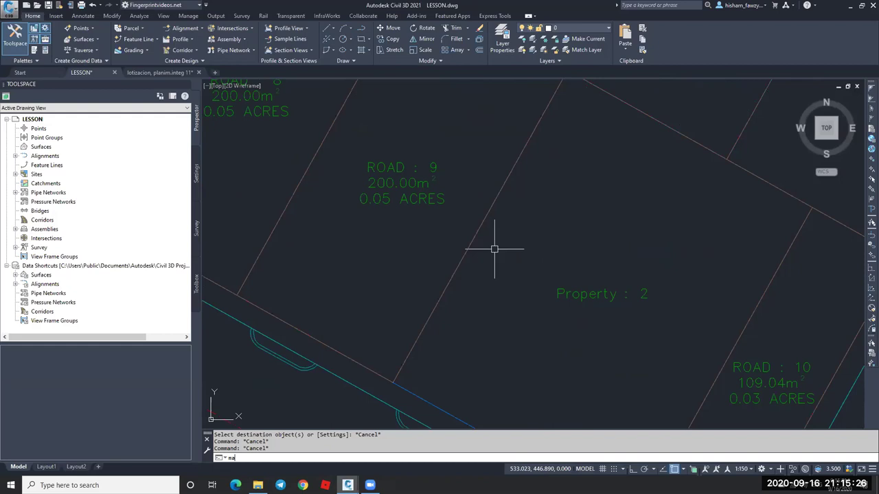
click(415, 197)
key(Escape)
scroll(590, 292, down, 3)
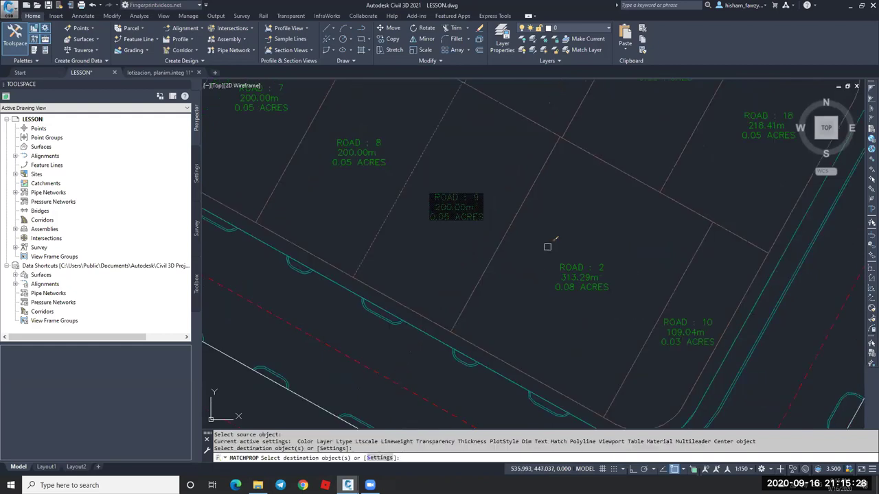
scroll(618, 288, up, 3)
scroll(607, 285, down, 3)
Inspect the lot line beside ROAD : 2 and frame the corner parcels.
key(Escape)
click(590, 261)
key(Escape)
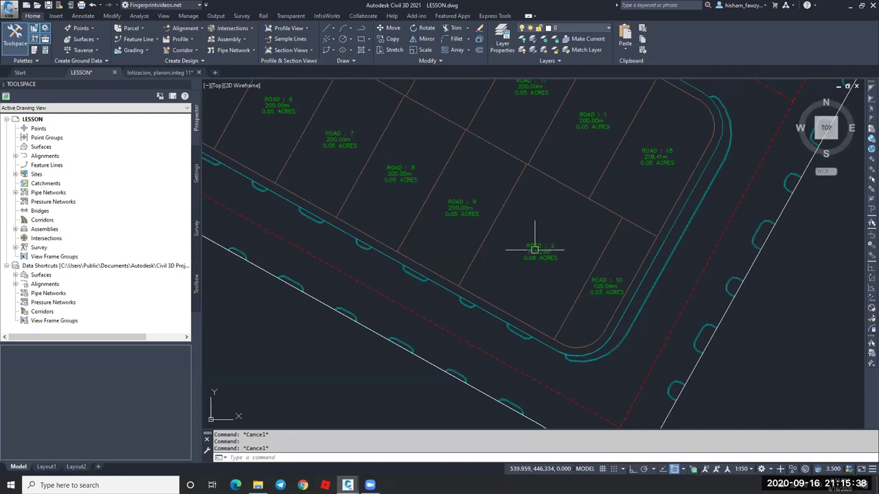
mouse_move(556, 221)
middle_down()
mouse_move(539, 249)
mouse_move(575, 216)
middle_up()
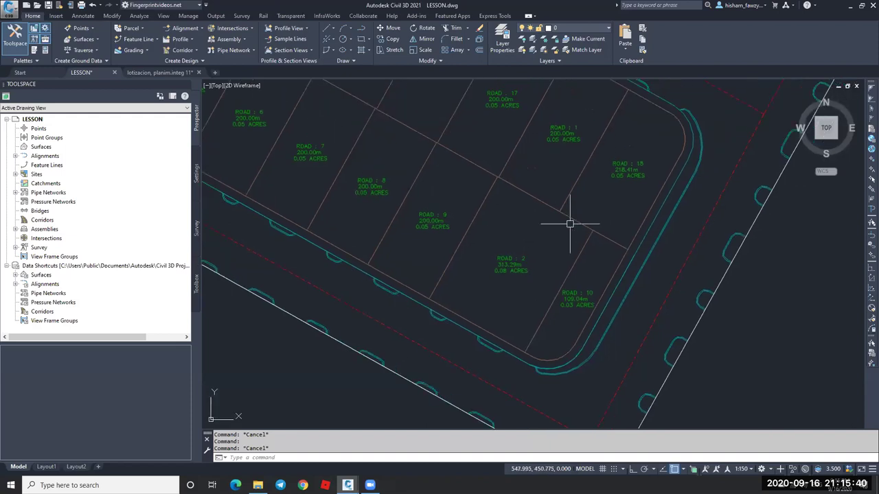
middle_drag(552, 266, 528, 290)
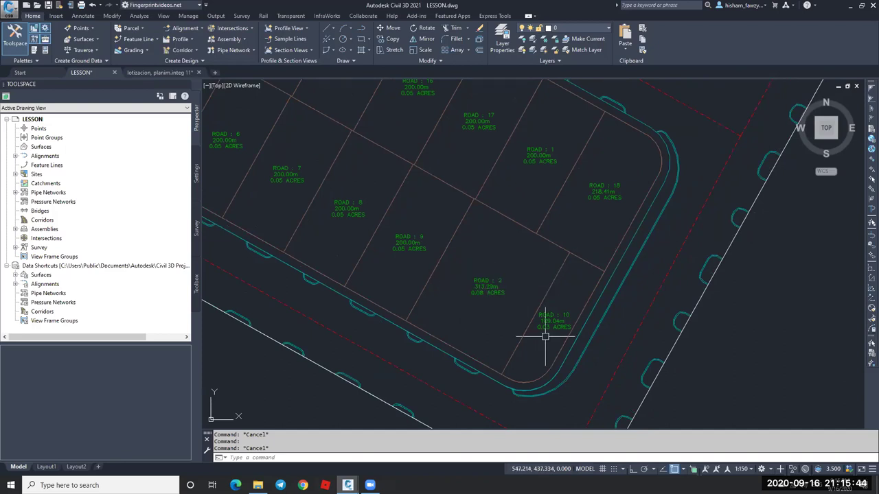
scroll(553, 292, down, 5)
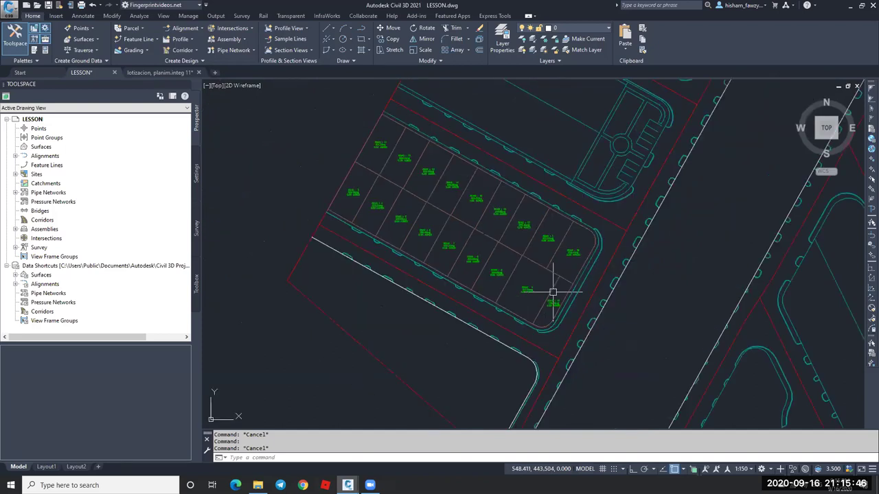
middle_drag(542, 285, 558, 275)
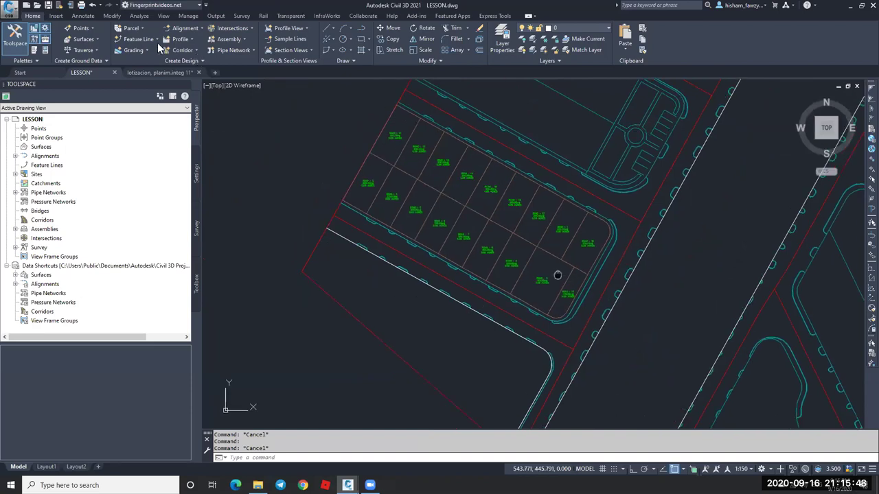
scroll(690, 106, up, 4)
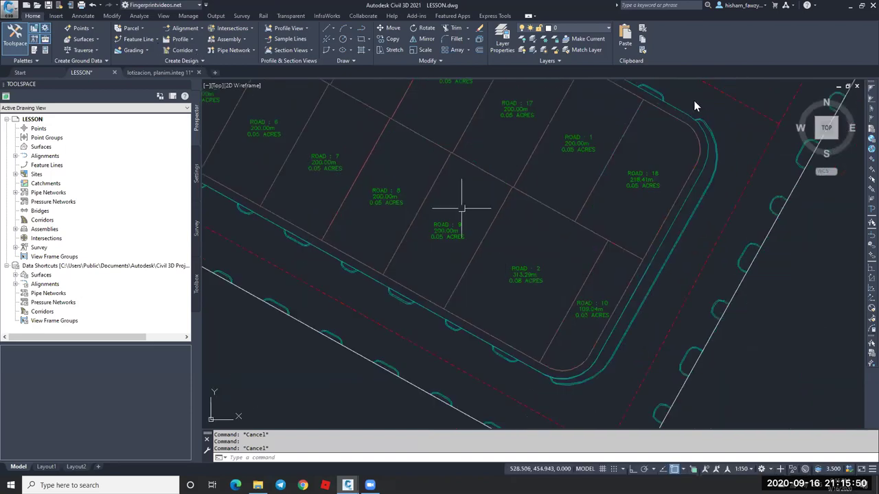
Start Slide Line - Edit from Parcel Layout Tools with the Road settings.
click(130, 27)
click(155, 46)
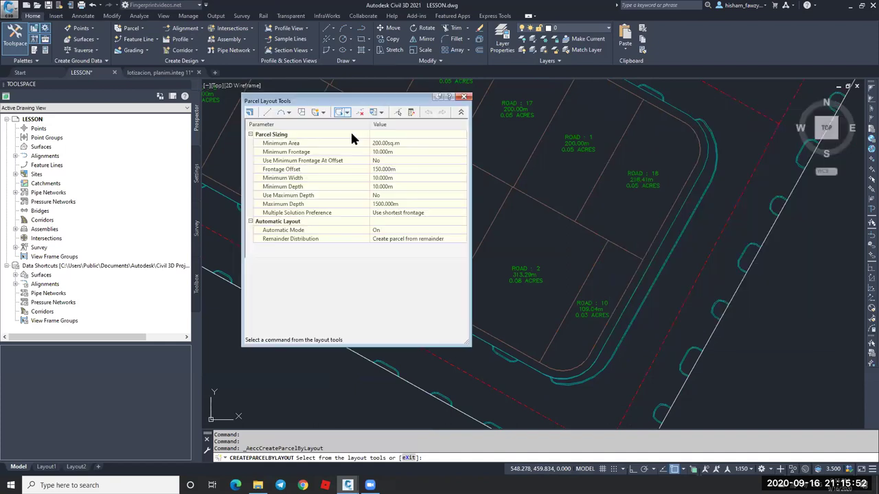
click(322, 112)
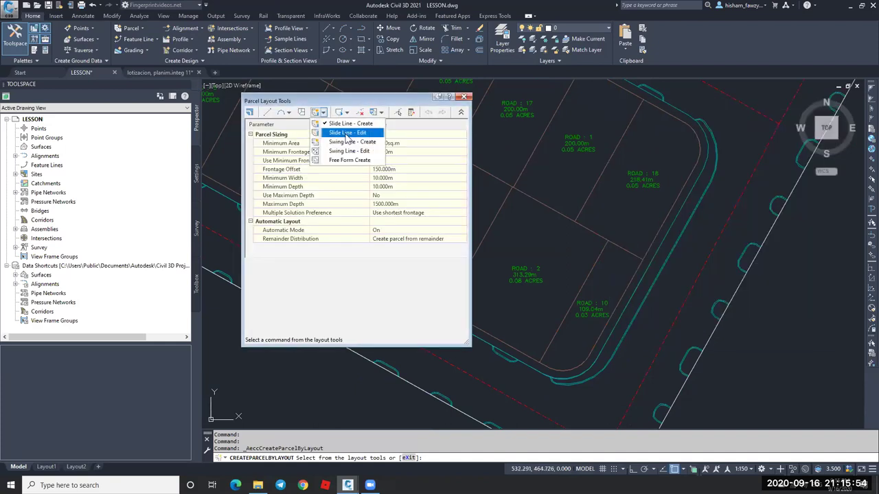
click(347, 132)
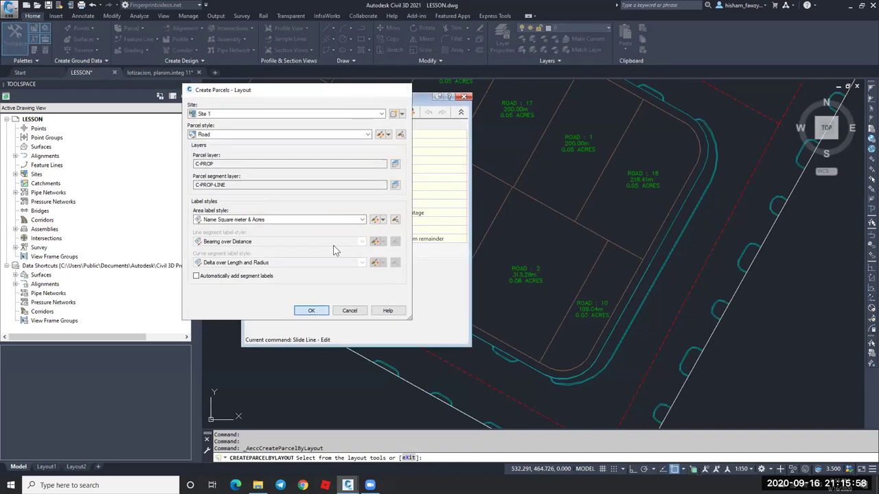
click(321, 310)
drag(339, 104, 173, 99)
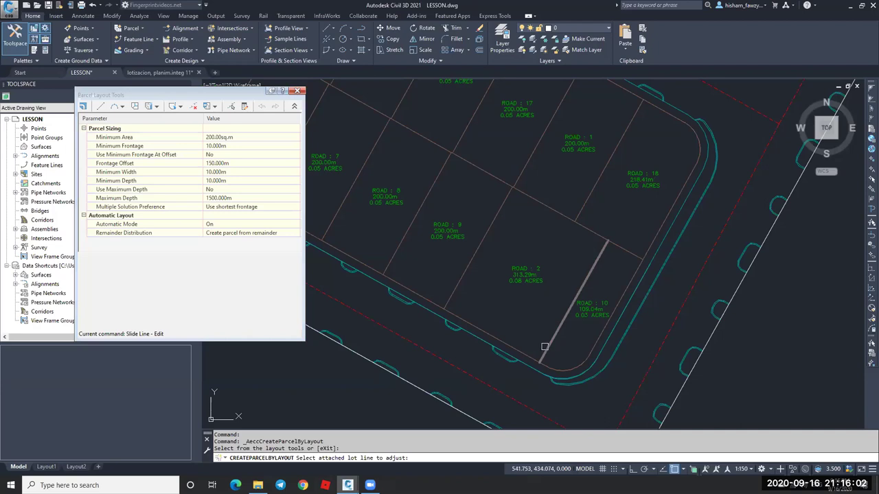
Slide the lot line at 90° so ROAD : 2 is 200.00 m² and ROAD : 10 is 222.33 m².
click(557, 327)
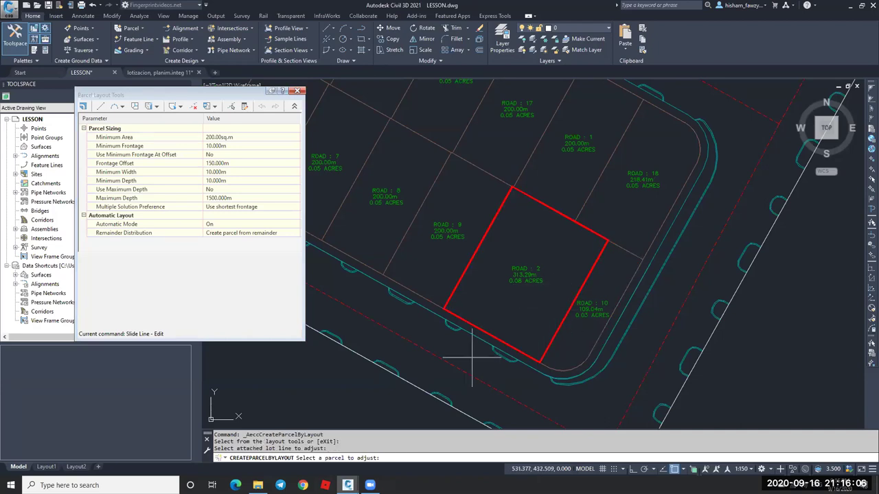
click(525, 277)
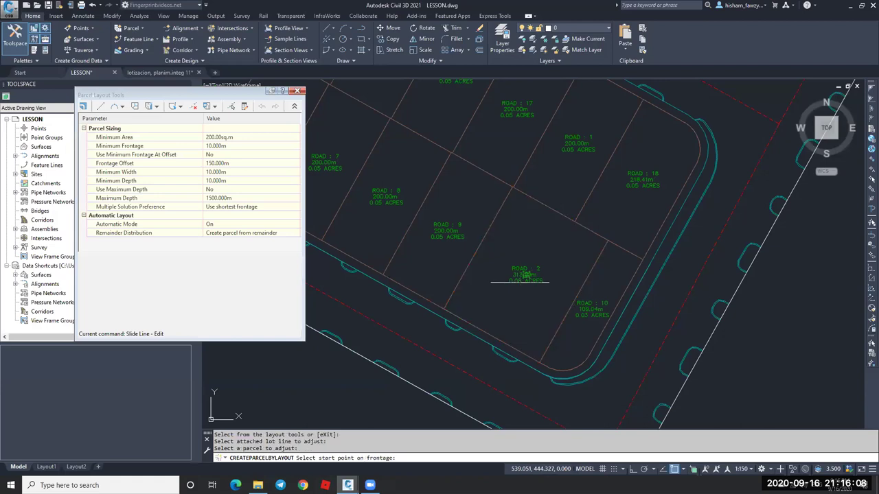
click(444, 309)
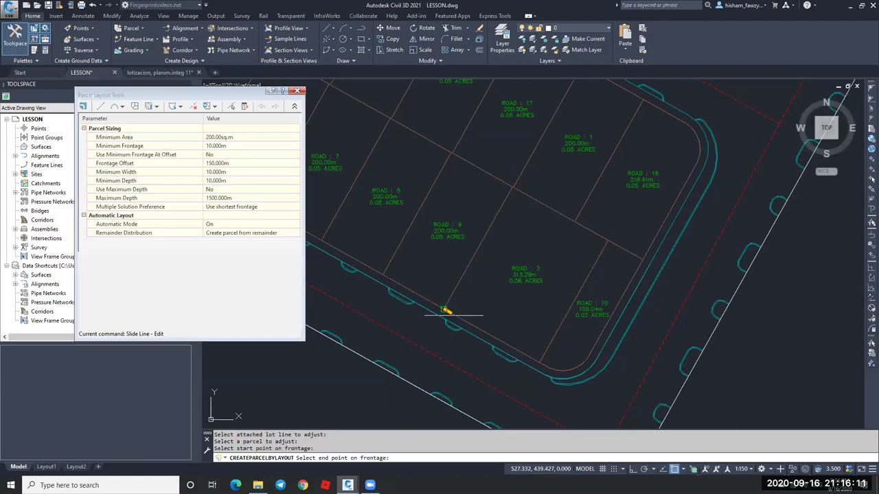
click(588, 358)
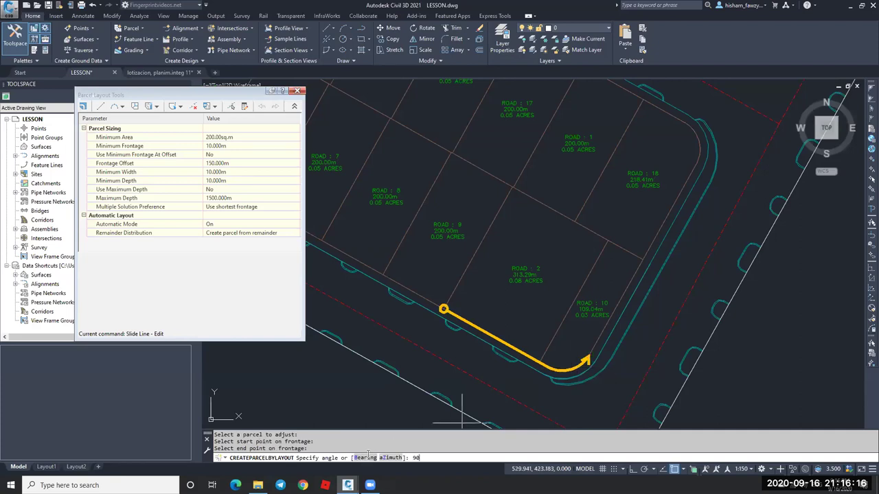
key(Return)
key(Return)
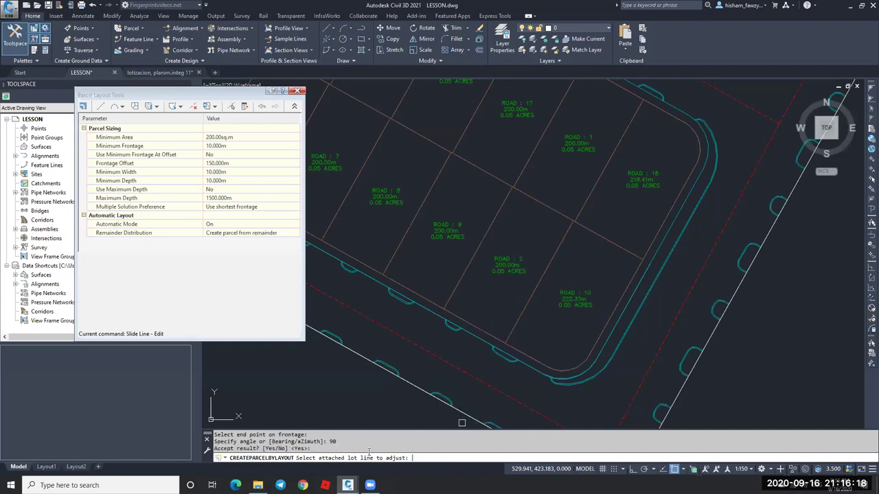
scroll(508, 249, up, 2)
scroll(520, 290, down, 4)
key(Escape)
scroll(542, 275, up, 5)
scroll(579, 254, down, 3)
key(Escape)
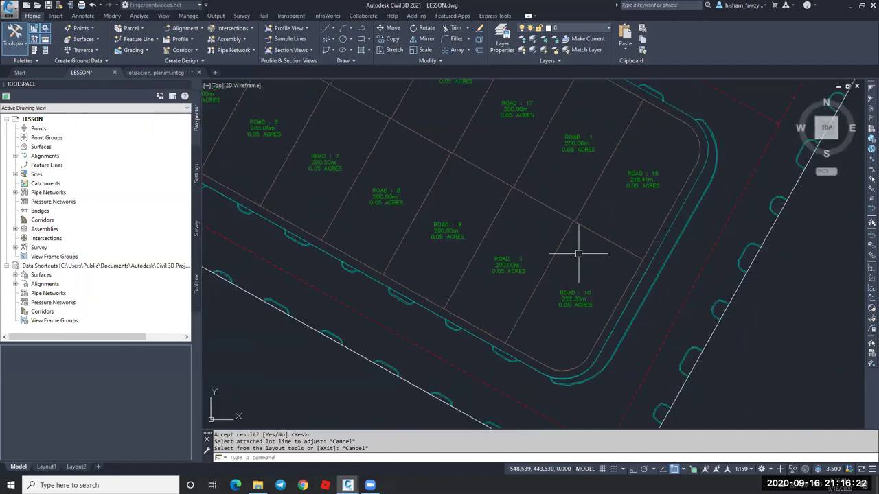
scroll(573, 275, up, 4)
scroll(562, 283, down, 3)
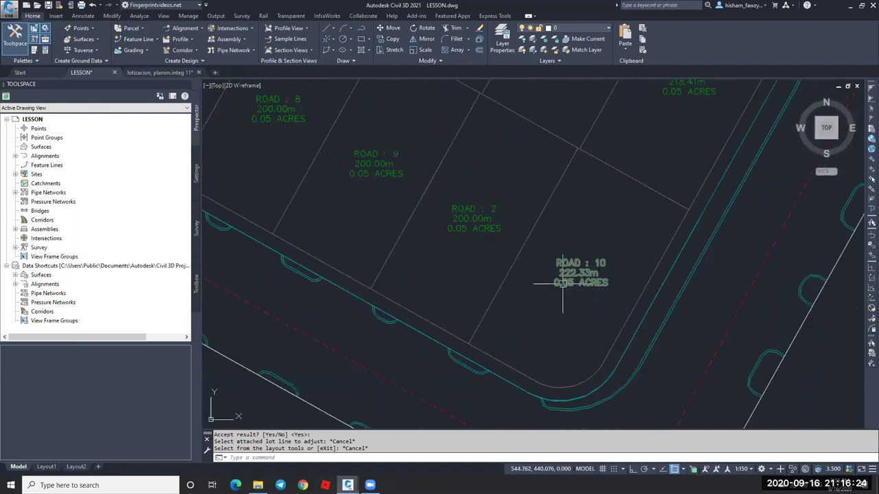
scroll(562, 283, down, 2)
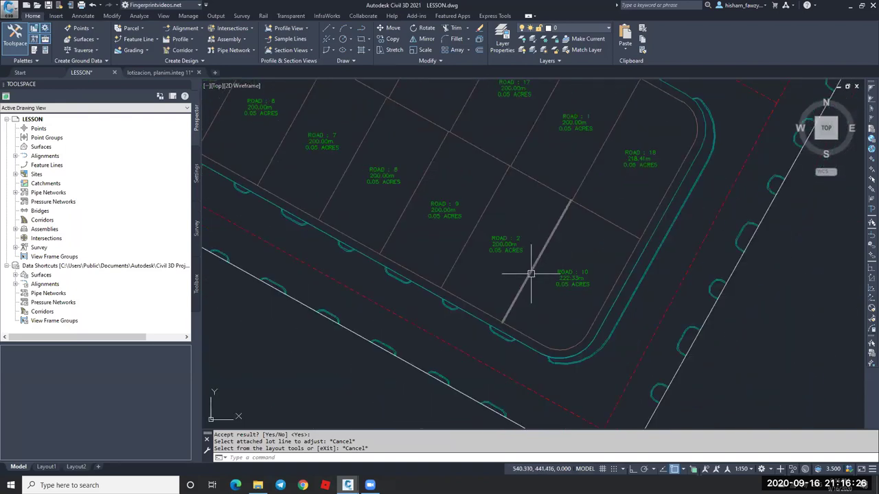
click(531, 274)
scroll(502, 323, up, 2)
scroll(502, 324, up, 2)
click(502, 315)
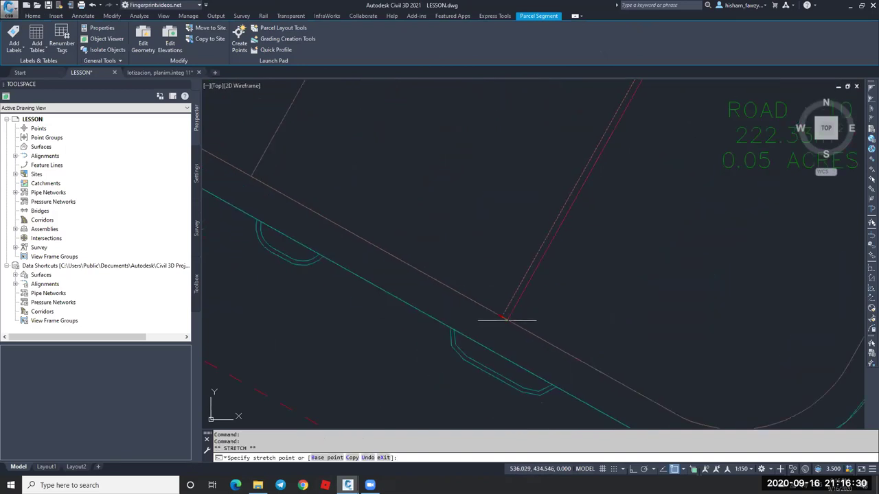
scroll(536, 336, down, 3)
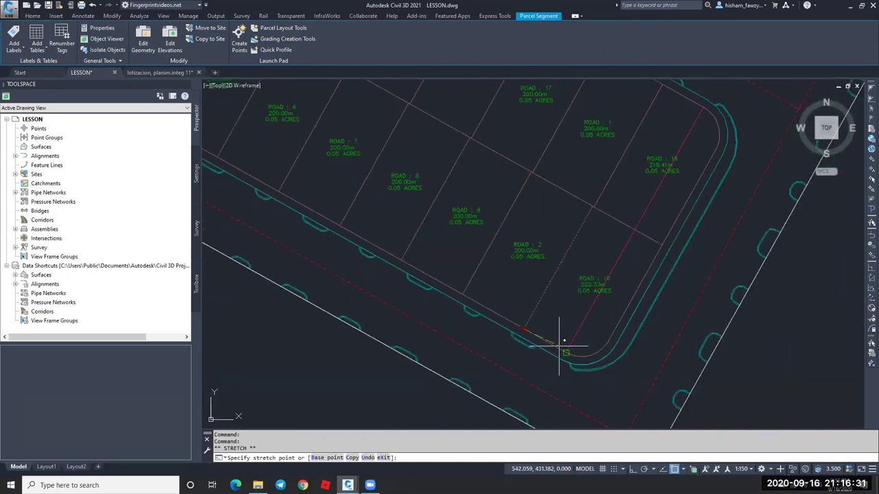
click(511, 317)
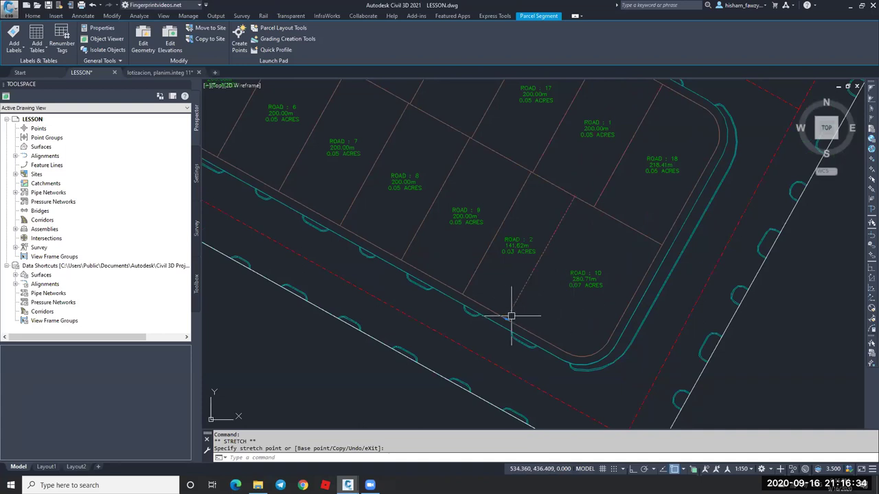
click(506, 316)
click(507, 317)
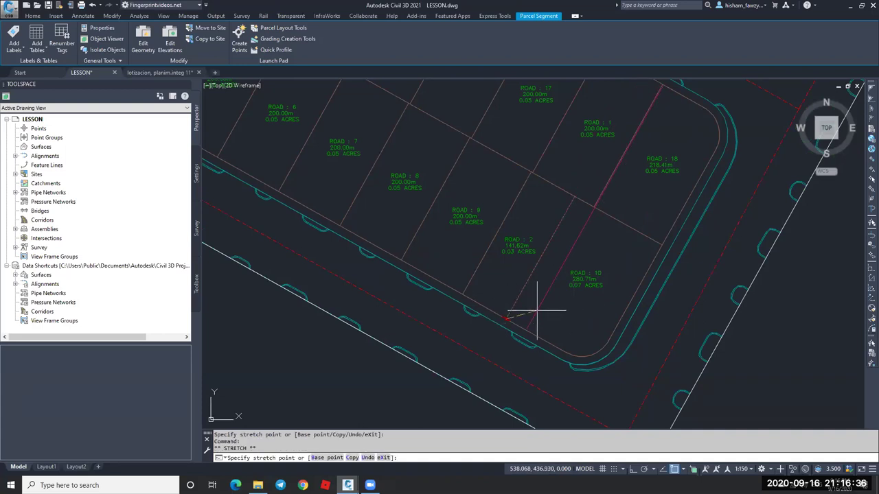
key(Escape)
key(Escape)
key(ctrl+z)
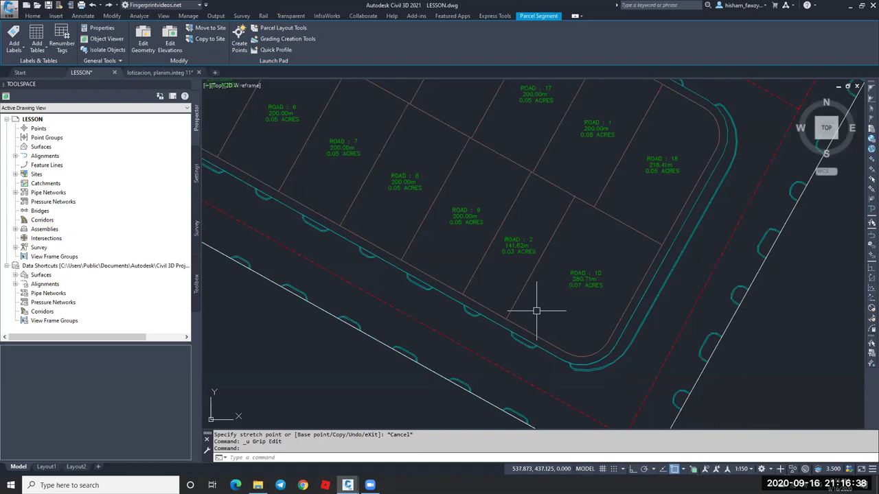
scroll(537, 311, up, 5)
key(ctrl+z)
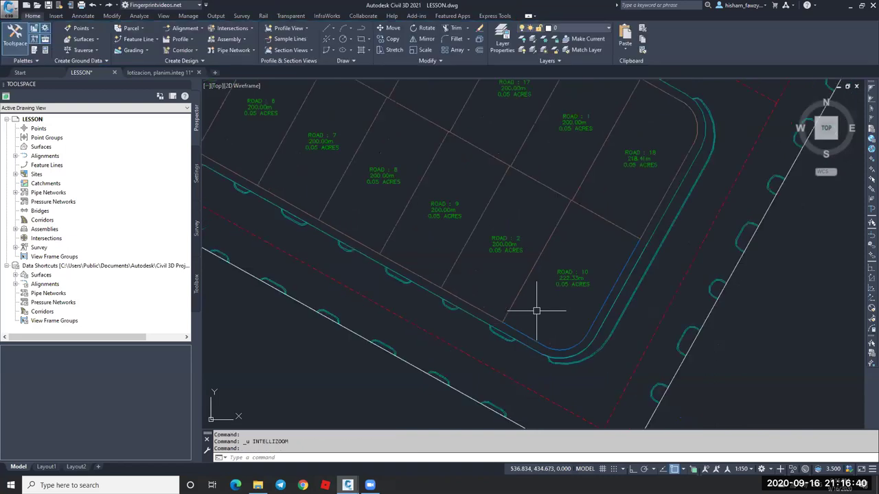
Open the Parcel Layout Tools, browse the slide and swing line tools, then close the toolbar.
click(131, 28)
click(159, 43)
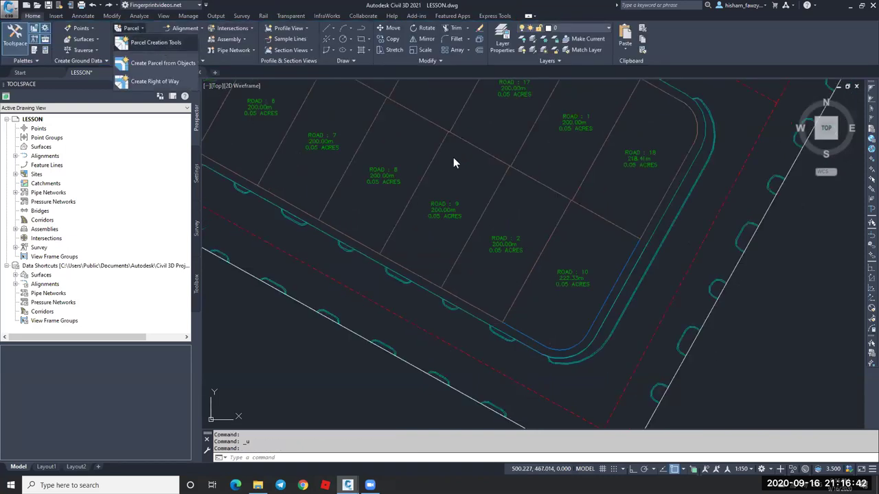
click(156, 106)
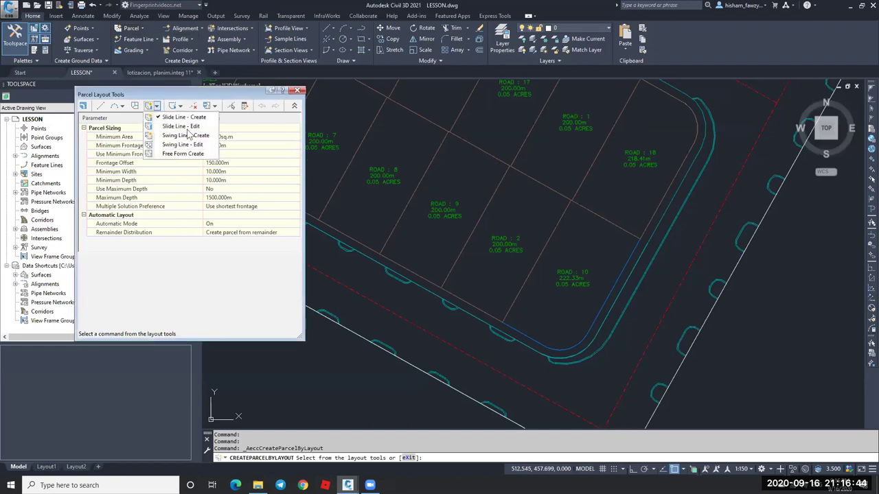
click(237, 143)
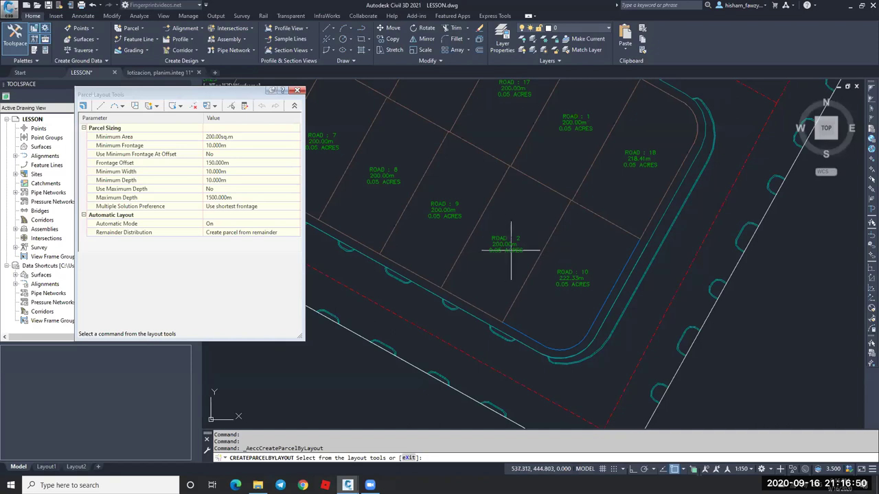
key(Escape)
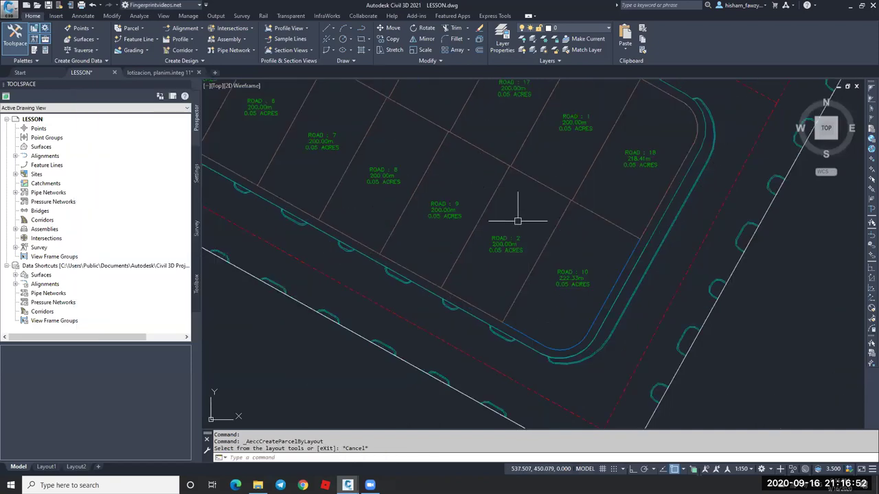
Zoom around the subdivided block and select the ROAD : 3 parcel label.
scroll(518, 222, down, 4)
scroll(406, 182, up, 3)
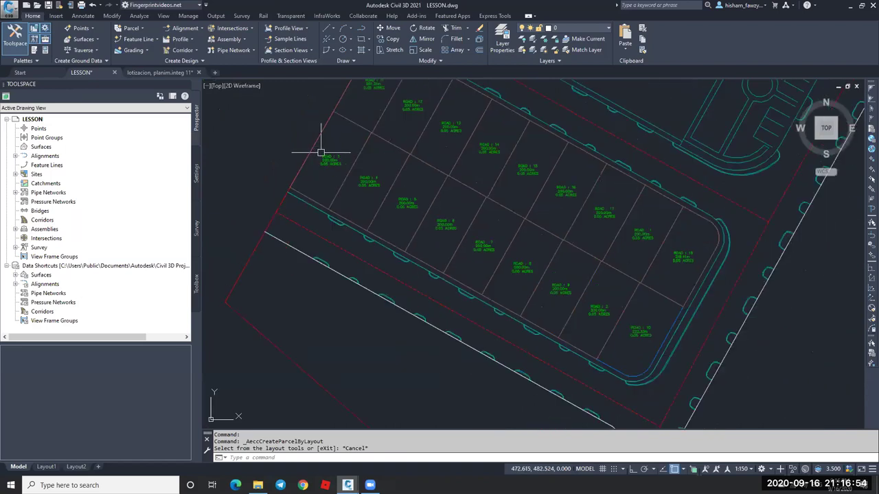
scroll(337, 165, down, 3)
scroll(510, 261, up, 4)
scroll(515, 266, down, 1)
scroll(515, 267, up, 1)
scroll(540, 279, up, 3)
scroll(539, 279, down, 3)
scroll(532, 287, down, 2)
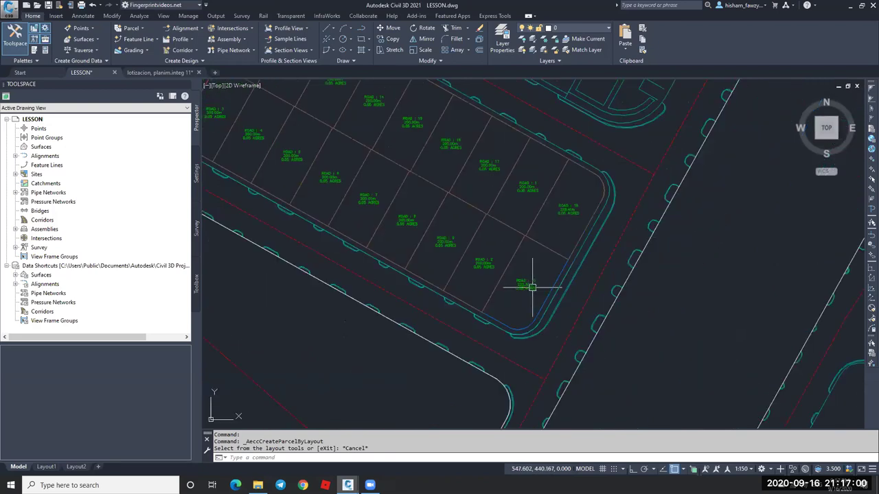
middle_drag(550, 219, 557, 233)
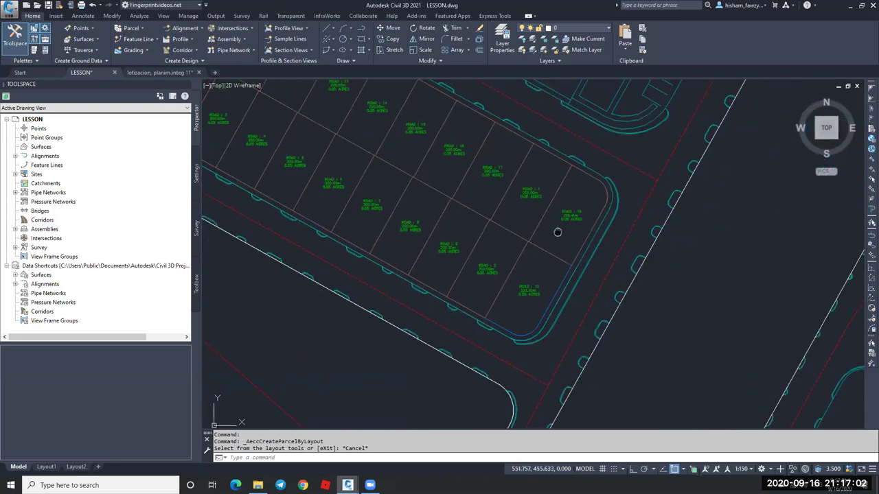
scroll(558, 232, down, 4)
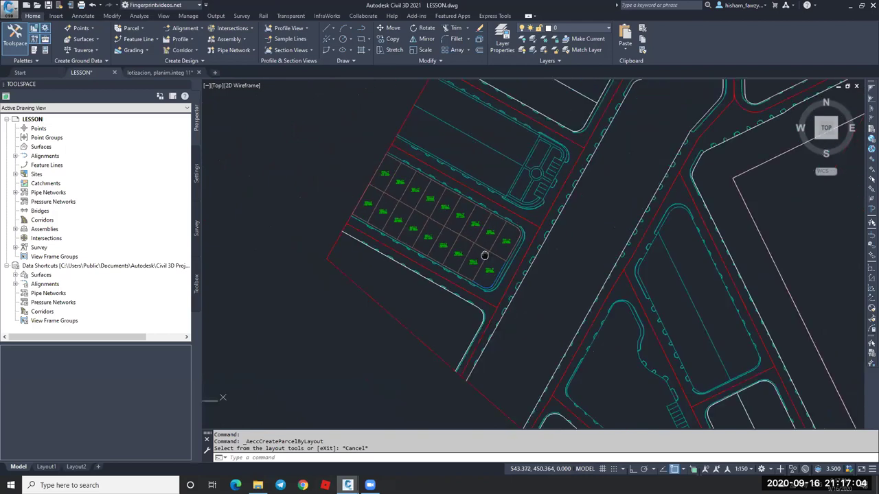
scroll(377, 186, up, 6)
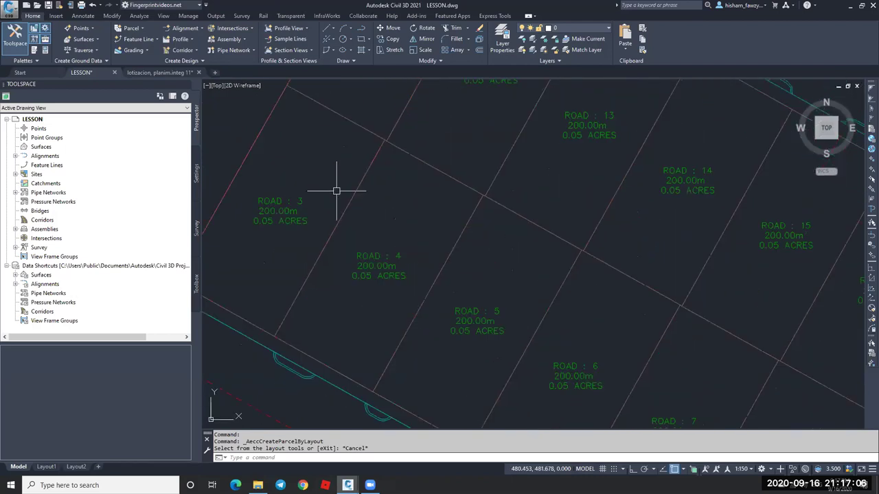
scroll(322, 153, down, 3)
scroll(313, 184, up, 5)
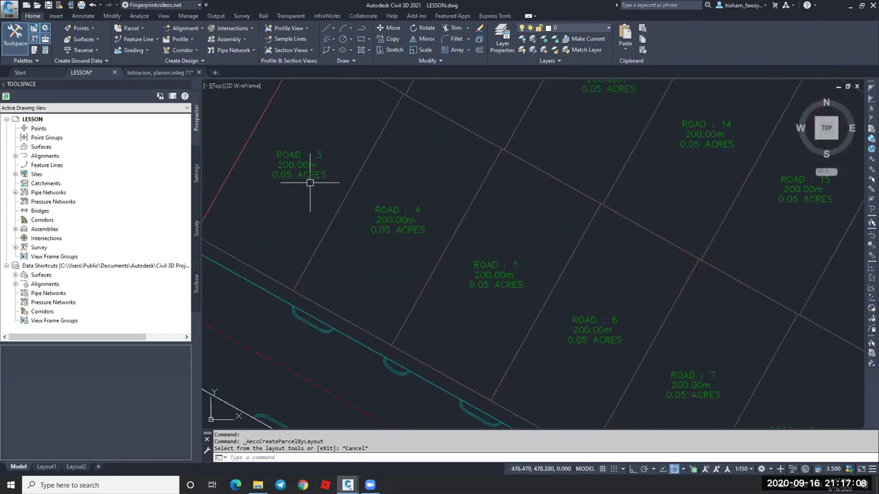
click(306, 171)
scroll(363, 118, down, 4)
scroll(334, 167, up, 5)
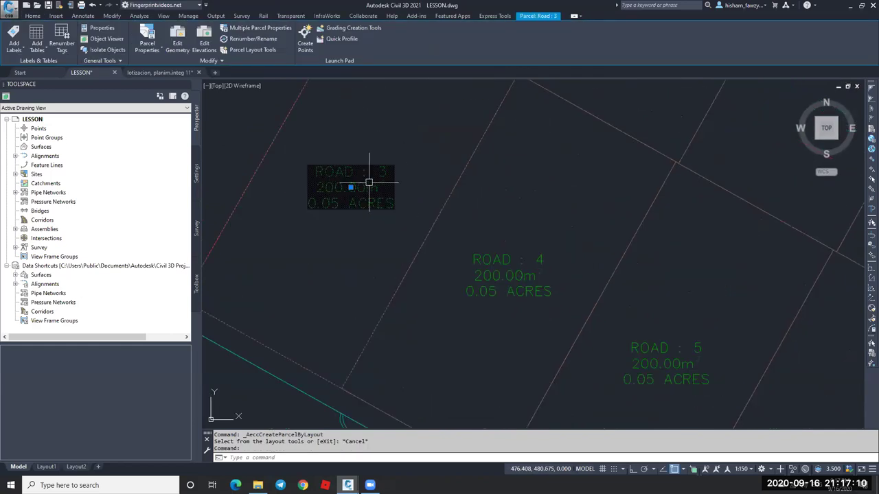
In Parcel Properties, set parcel ROAD : 3's object style to Open Space and apply it.
scroll(370, 179, down, 3)
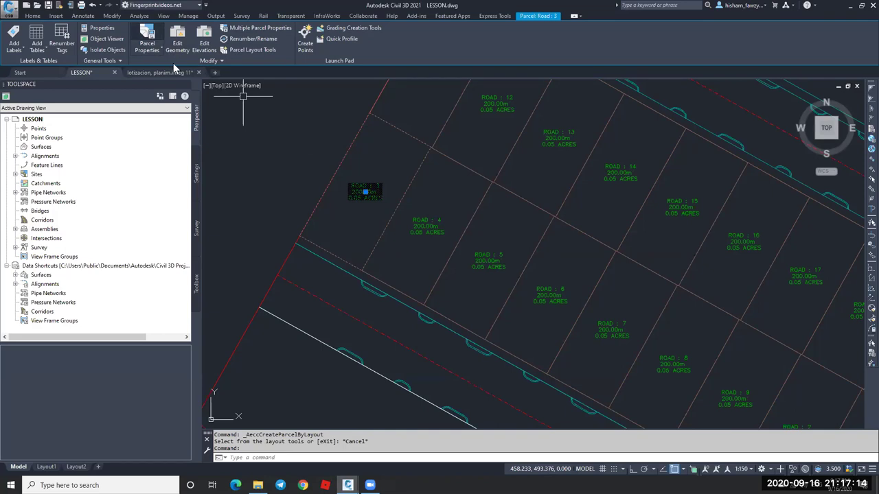
click(149, 35)
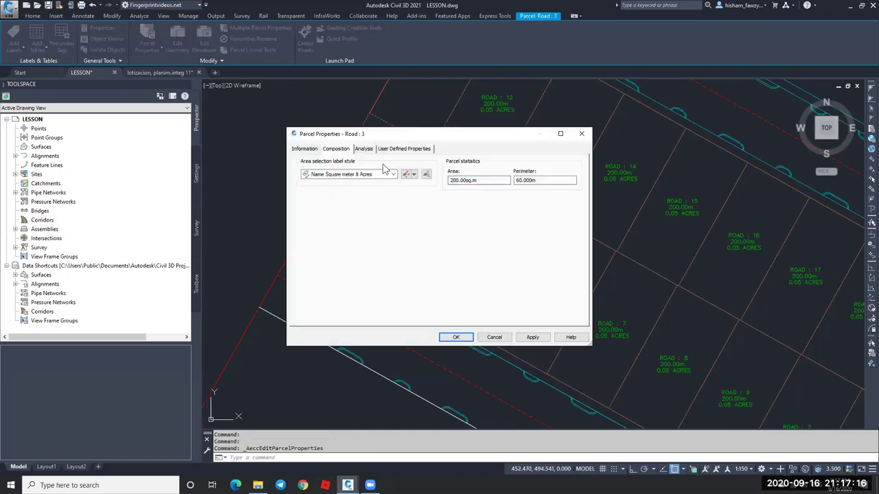
click(456, 145)
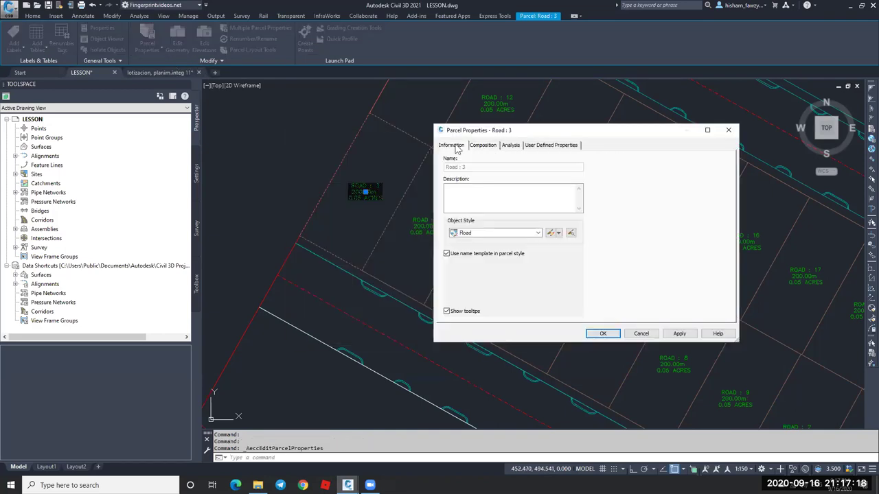
click(486, 234)
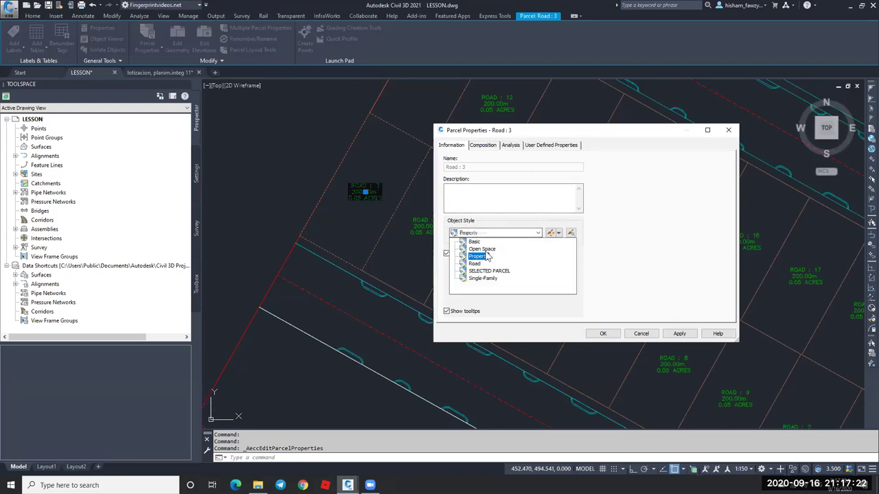
click(481, 249)
click(679, 334)
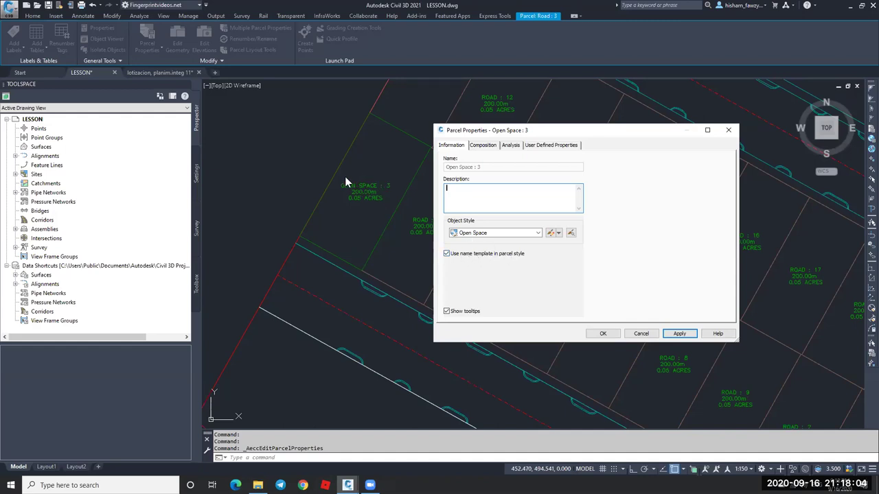
Review the parcel's tabs and the Open Space parcel style, closing the style unchanged.
click(488, 146)
click(517, 147)
click(484, 146)
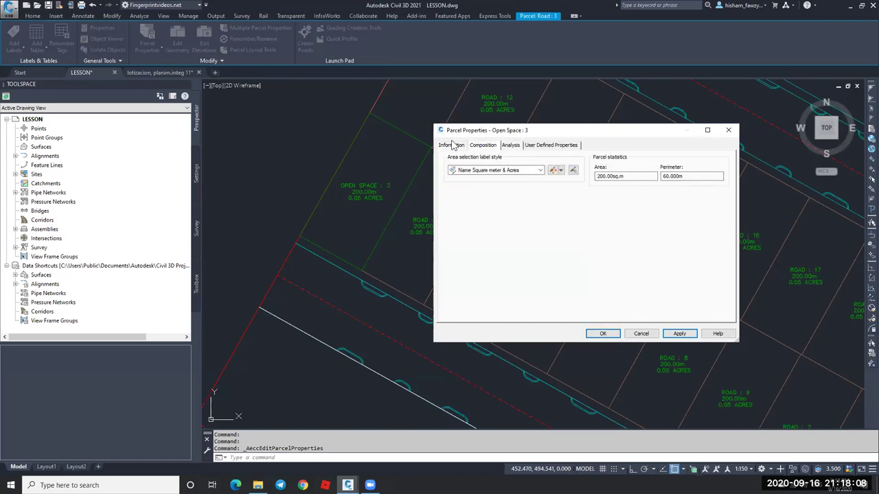
click(453, 146)
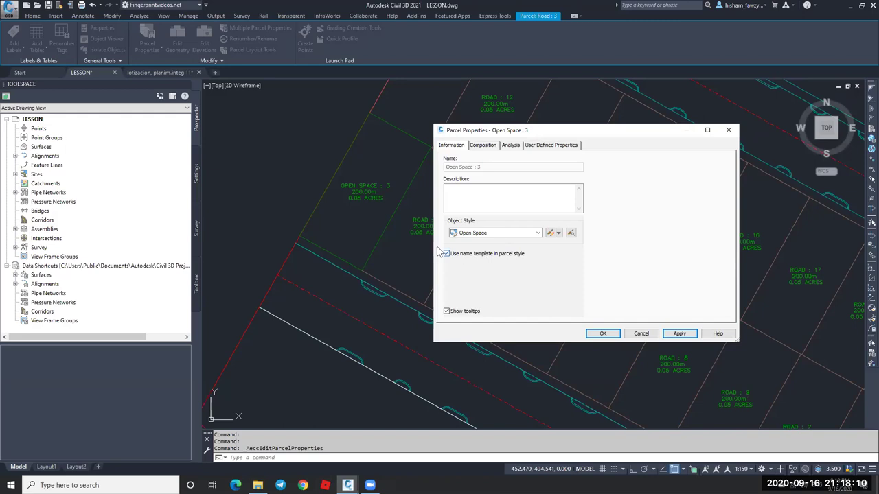
click(550, 233)
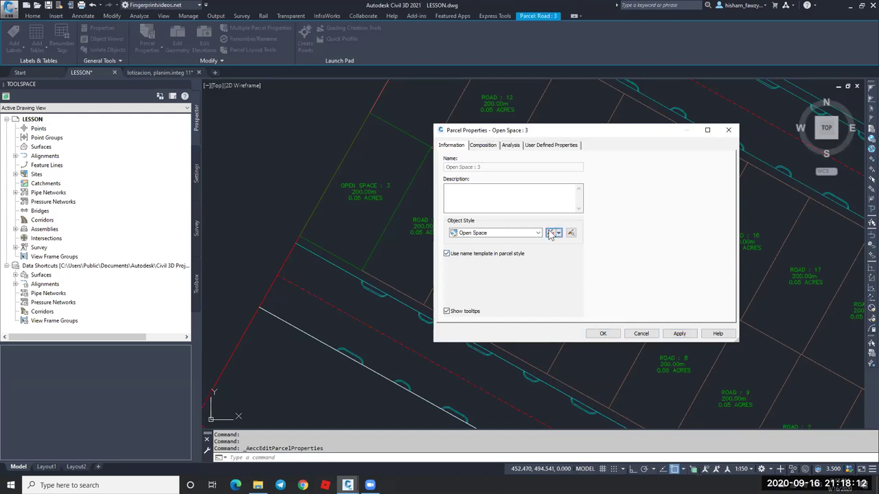
click(331, 149)
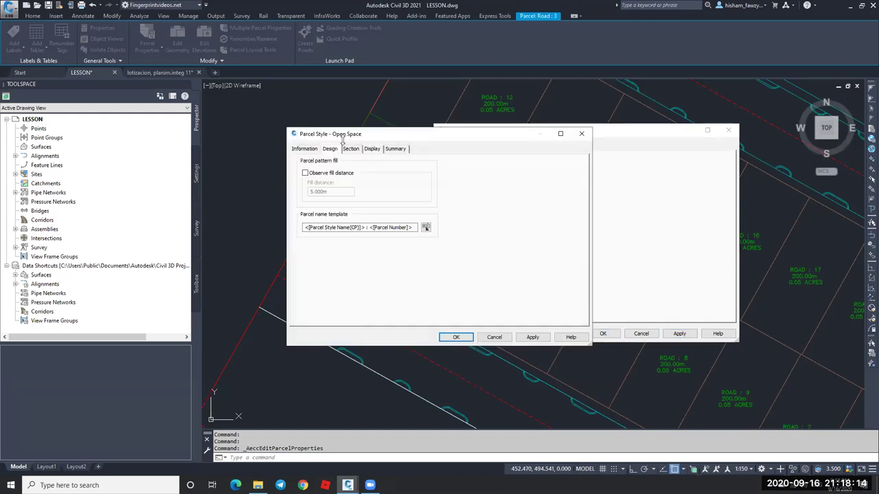
drag(383, 138, 591, 128)
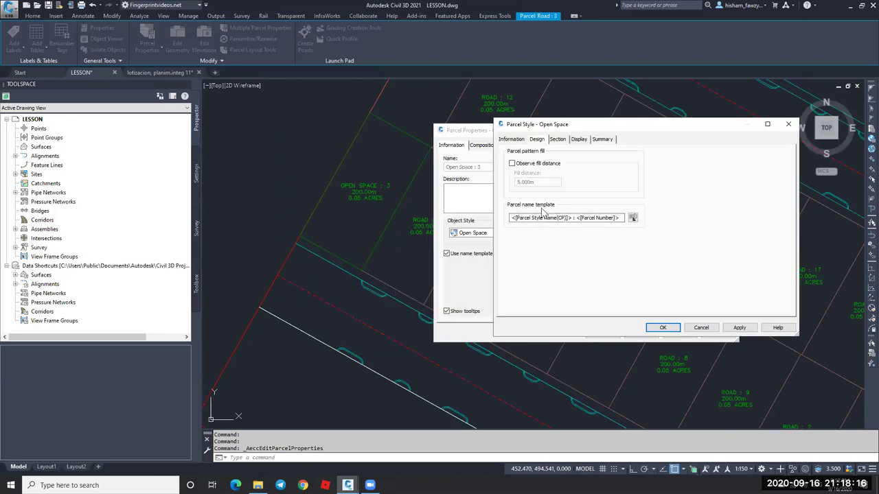
drag(512, 218, 616, 218)
click(698, 328)
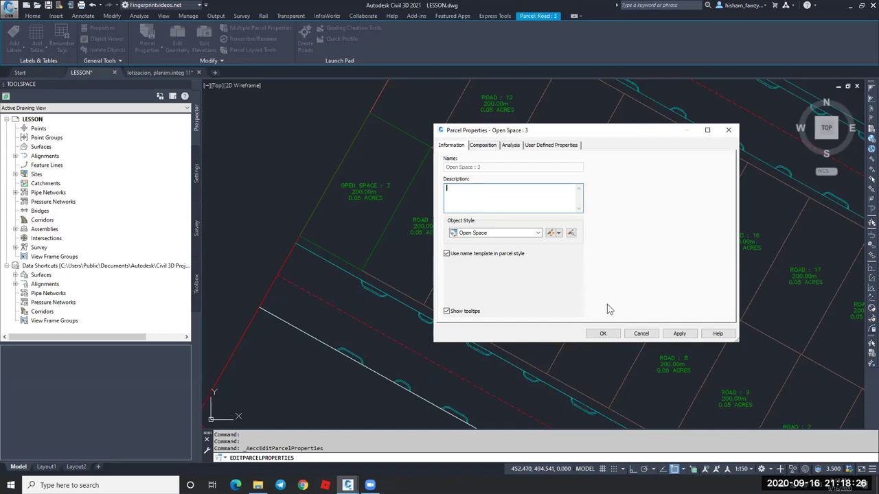
Apply the Parcel Number, then the Parcel Name area label style to Open Space : 3.
click(484, 146)
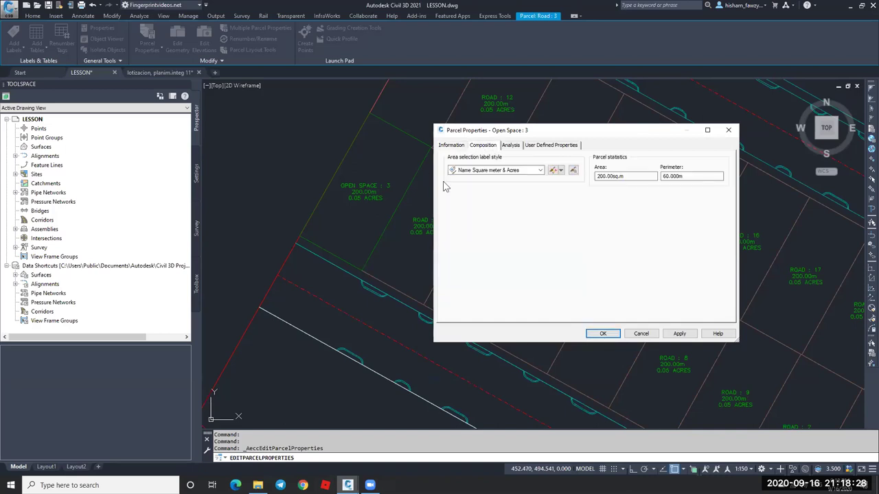
click(482, 171)
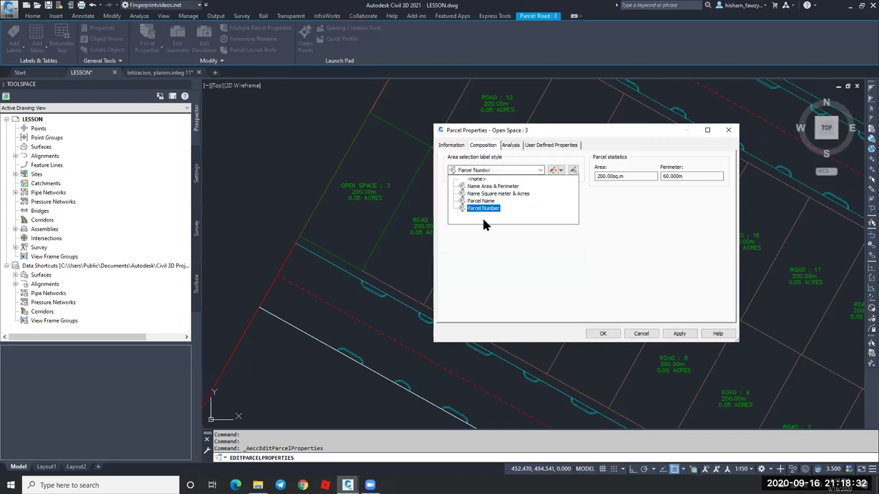
click(484, 208)
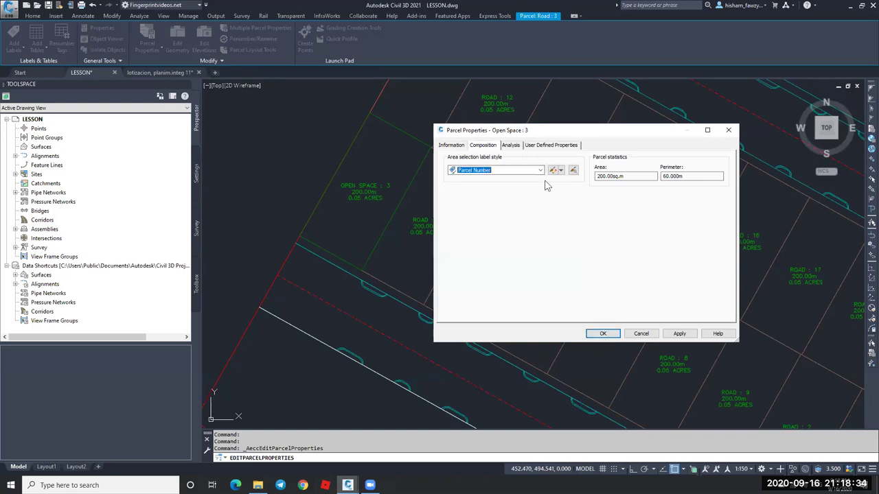
click(683, 336)
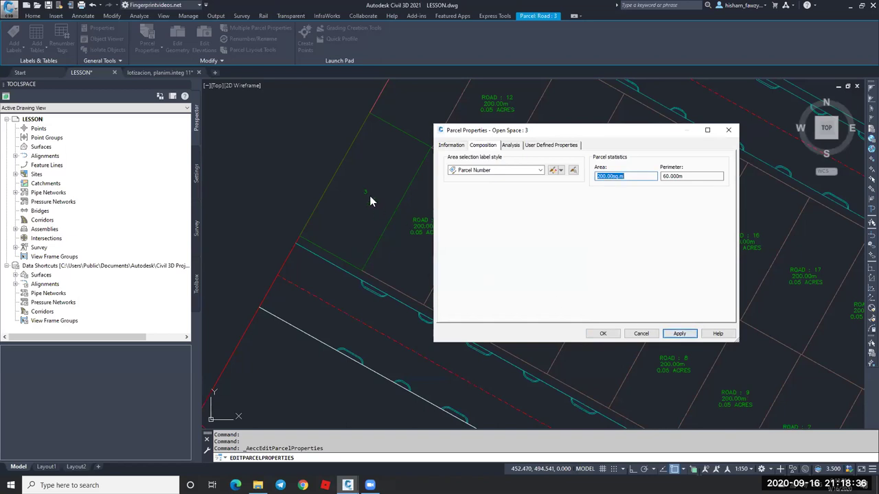
click(540, 170)
click(486, 199)
click(689, 335)
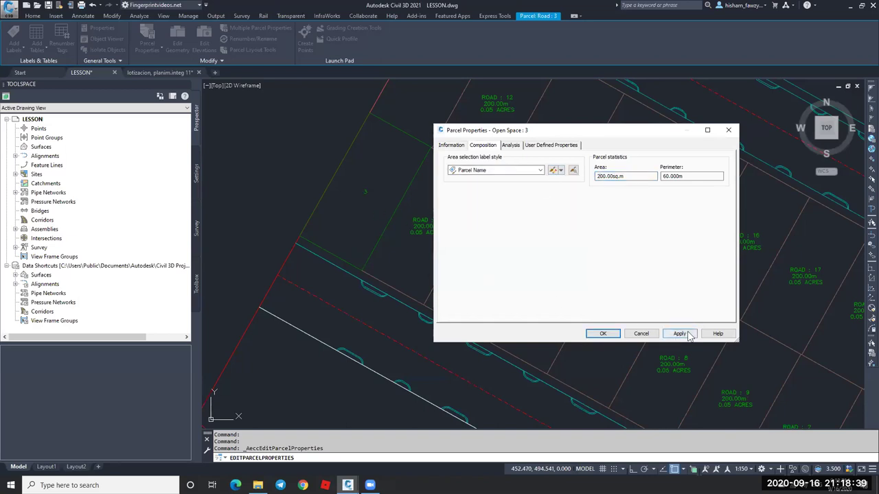
Restore the Name Square meter & Acres label style and display the parcel's inverse analysis.
click(498, 171)
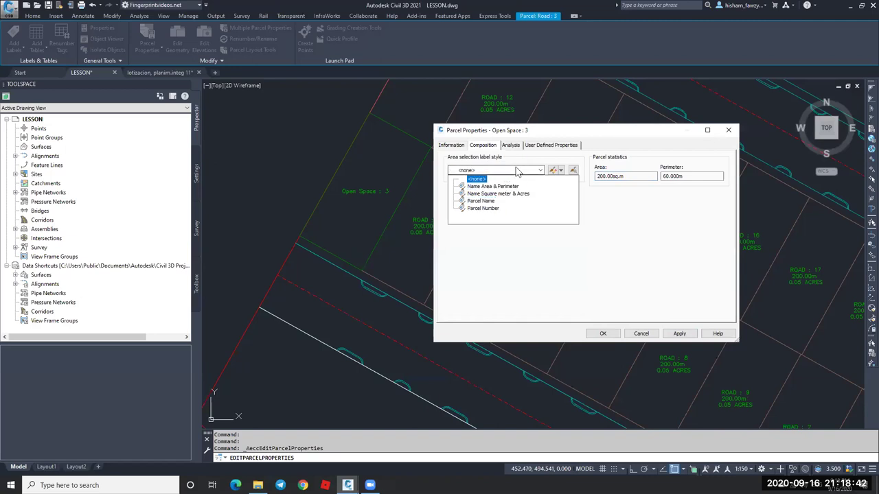
click(495, 195)
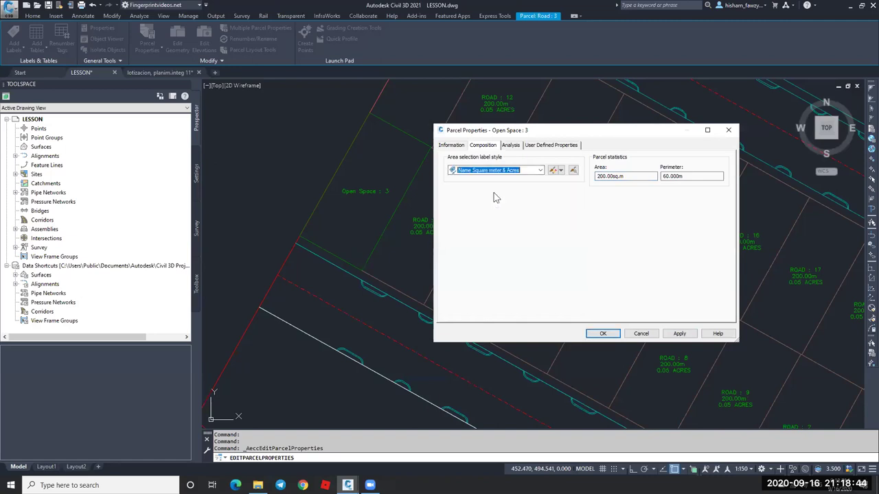
click(669, 334)
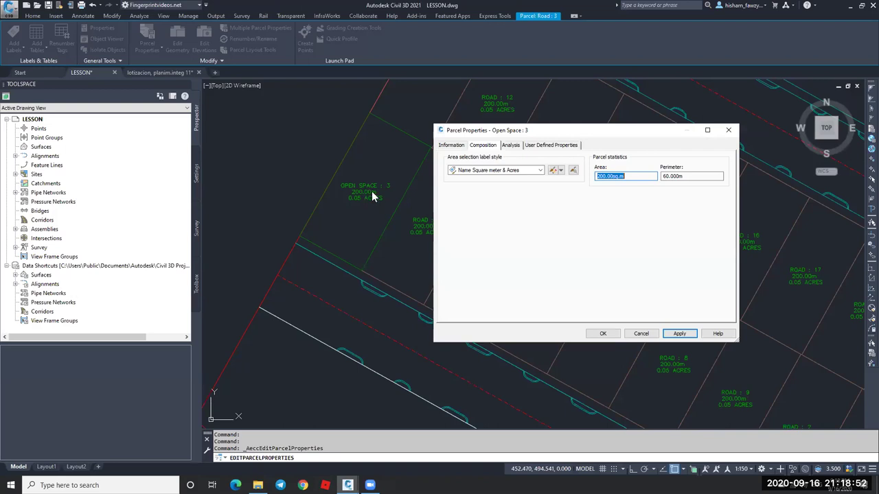
click(553, 169)
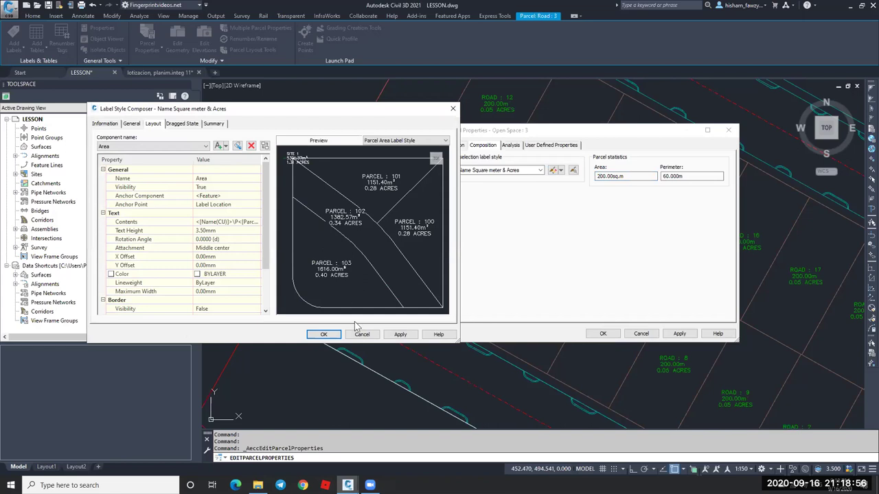
click(362, 334)
click(510, 147)
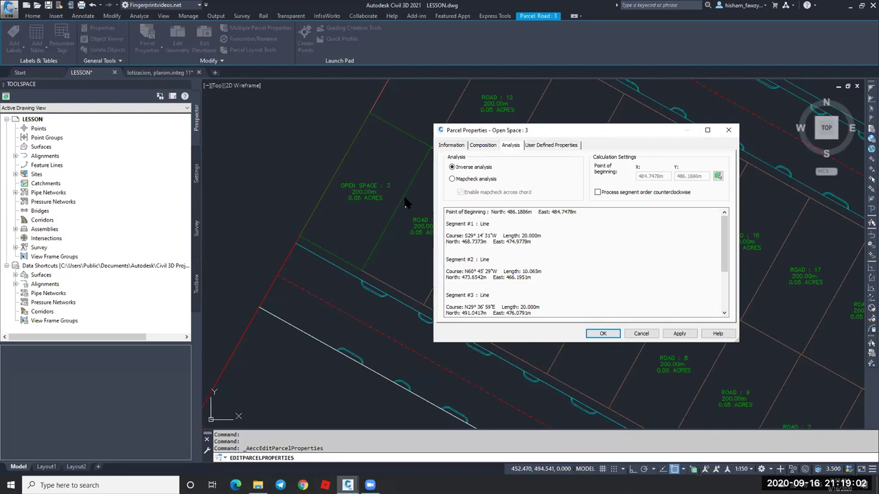
click(468, 220)
drag(444, 213, 570, 216)
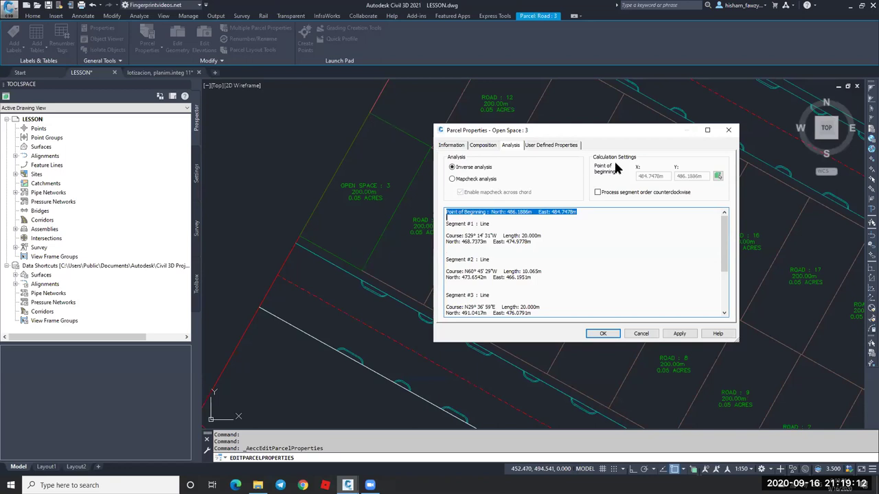
drag(445, 224, 542, 235)
click(467, 242)
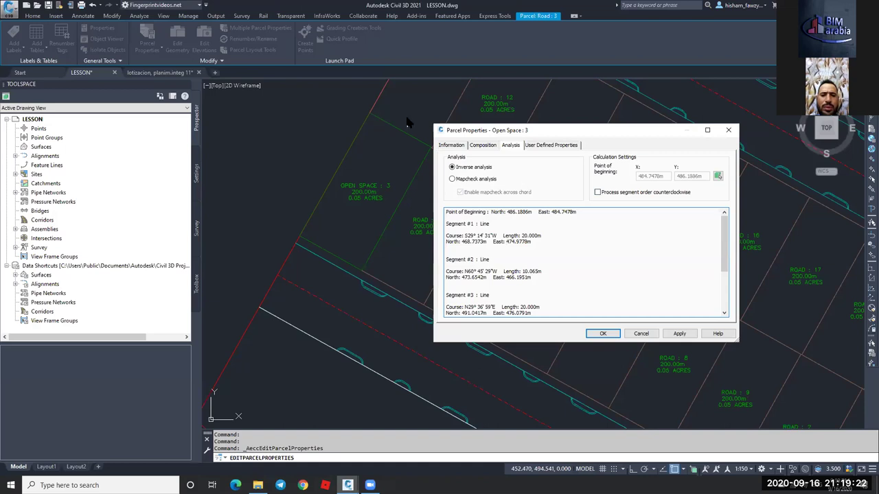
drag(464, 133, 489, 132)
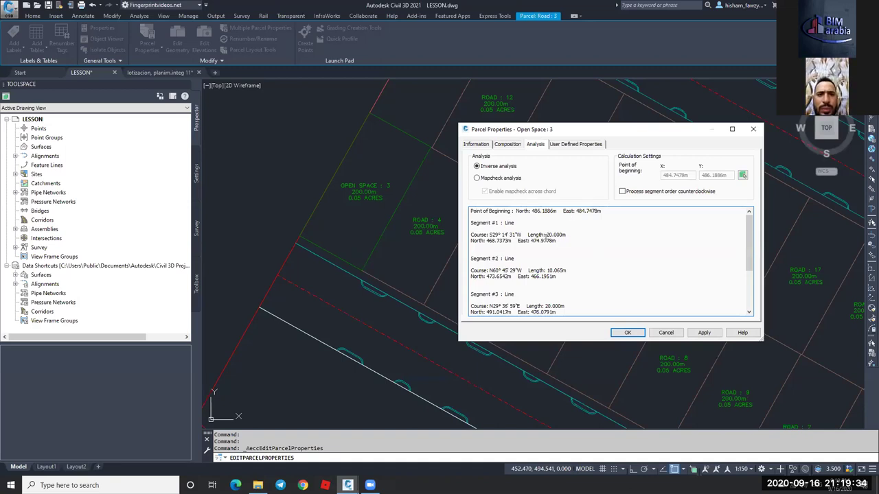
Check that the user-defined Parcel Number stays 3, then close Parcel Properties with OK.
click(576, 145)
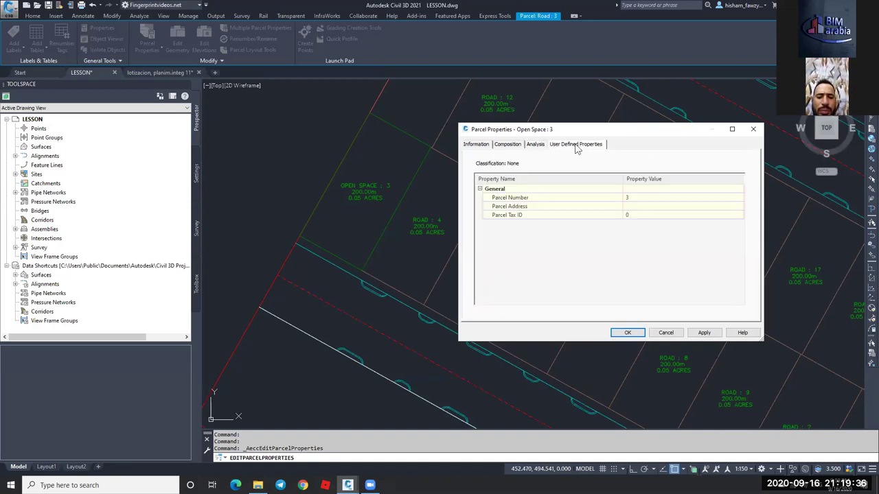
drag(599, 131, 561, 132)
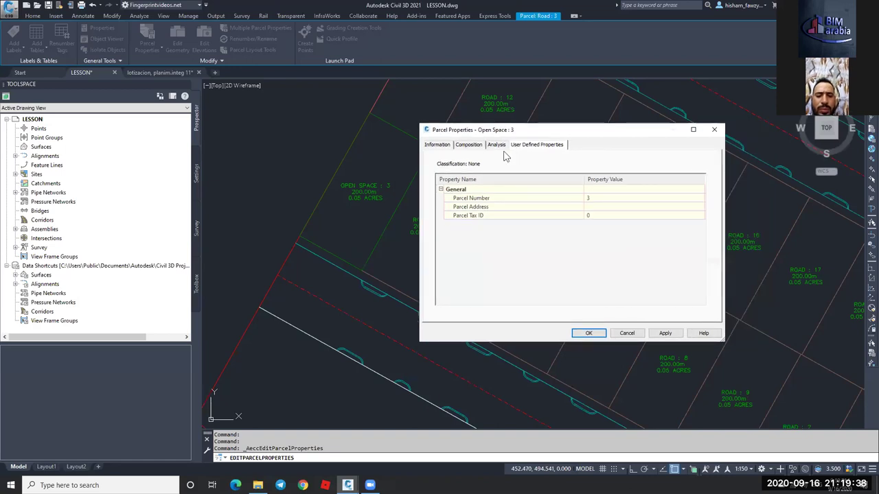
click(513, 199)
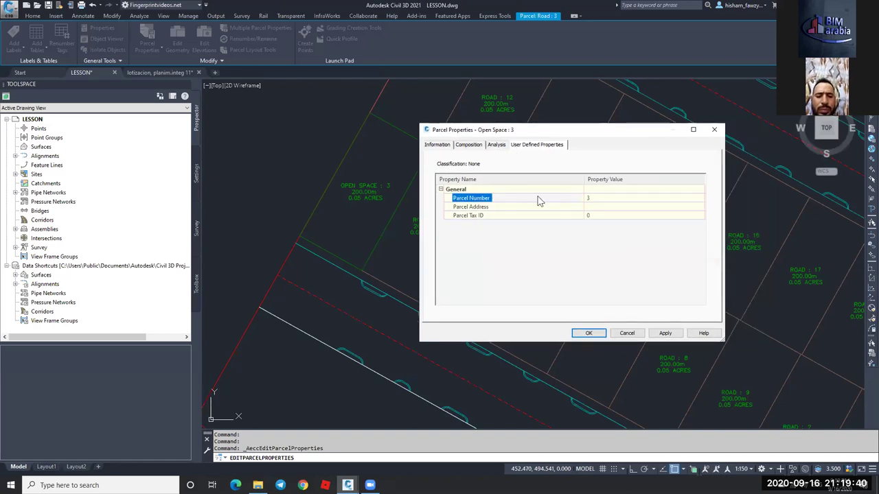
click(593, 198)
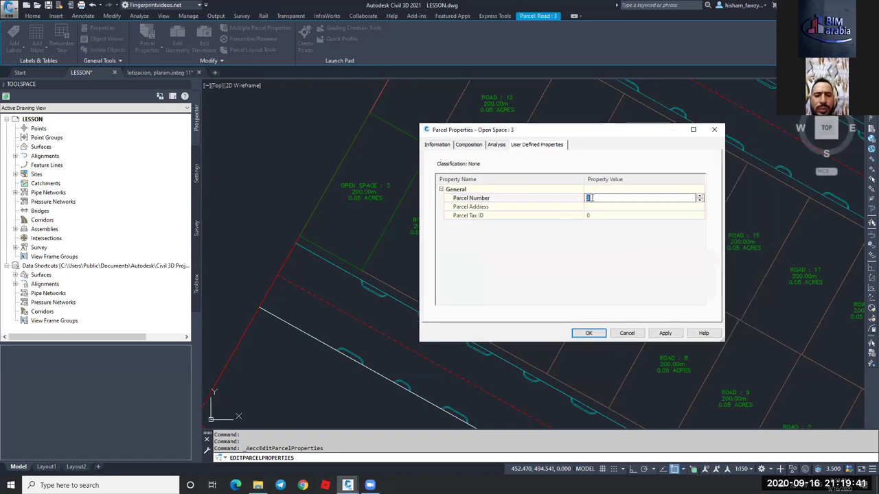
click(502, 235)
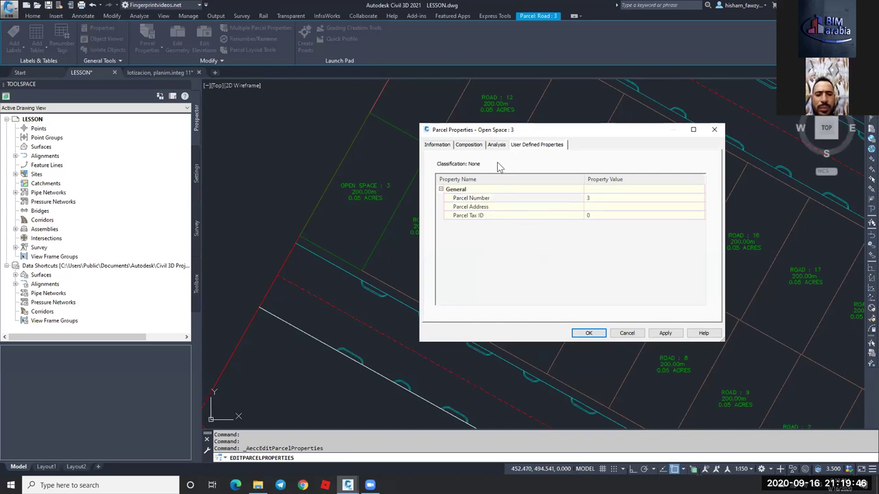
drag(509, 135, 526, 124)
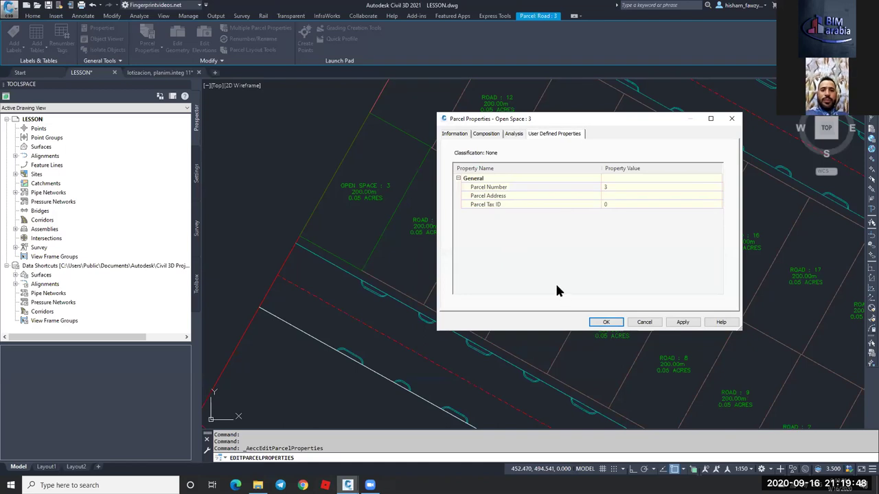
click(607, 322)
Zoom out over the whole lot block and select the Open Space parcel.
scroll(549, 275, down, 4)
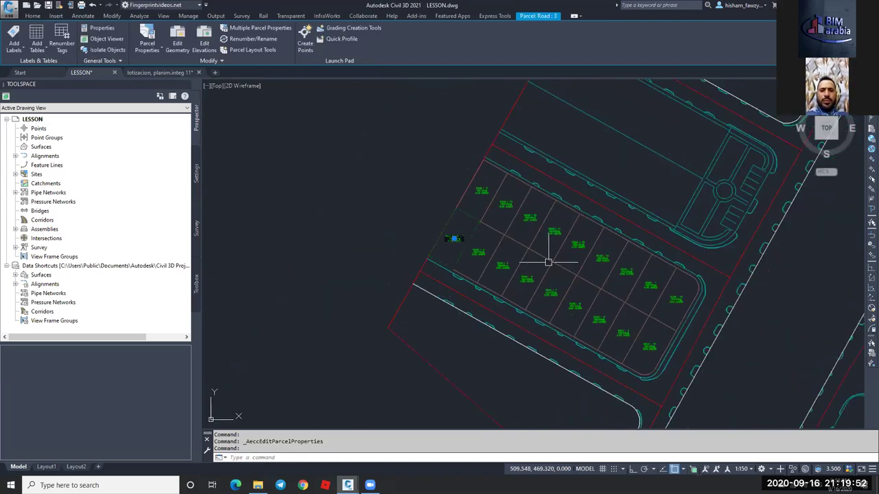
scroll(585, 298, up, 3)
key(Escape)
scroll(458, 284, down, 2)
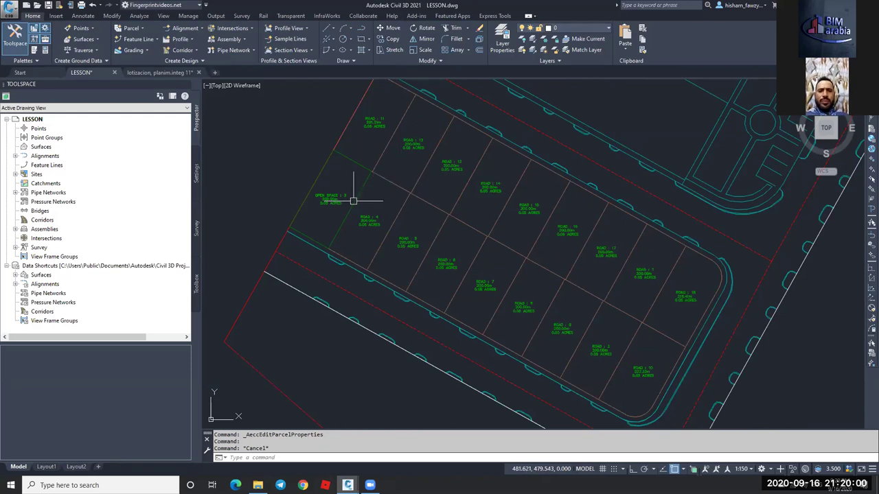
key(Escape)
click(329, 199)
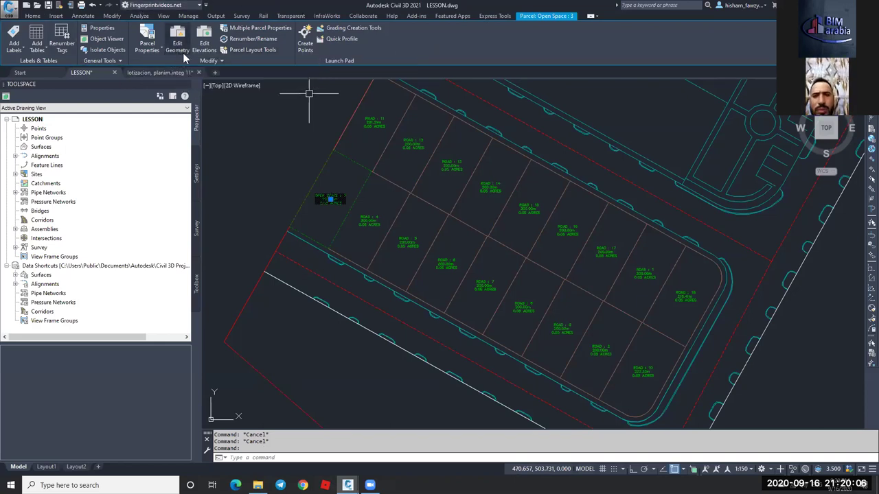
Run Multiple Parcel Properties with a four-point line across the lots, opening Open Space : 3's editor.
click(274, 31)
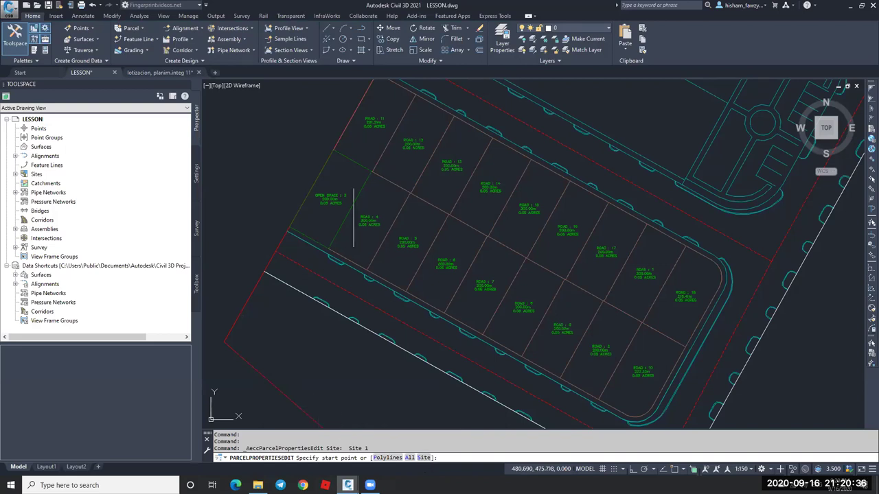
click(329, 190)
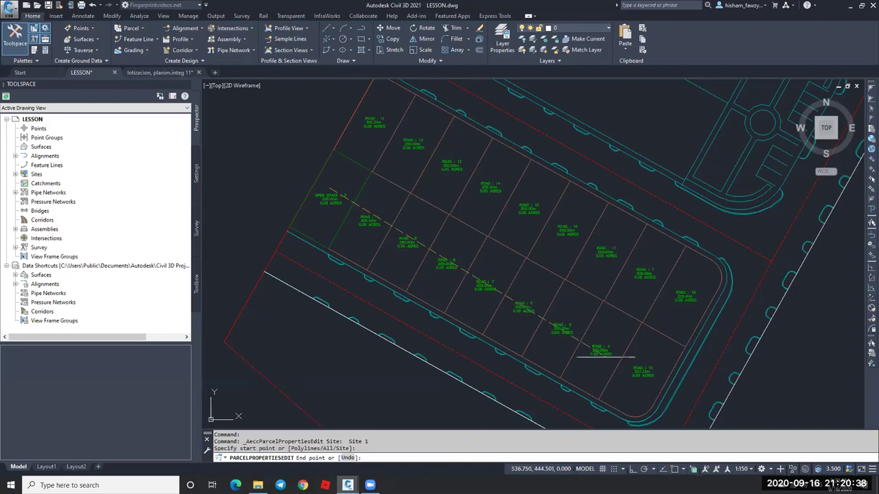
click(642, 371)
click(689, 292)
click(379, 117)
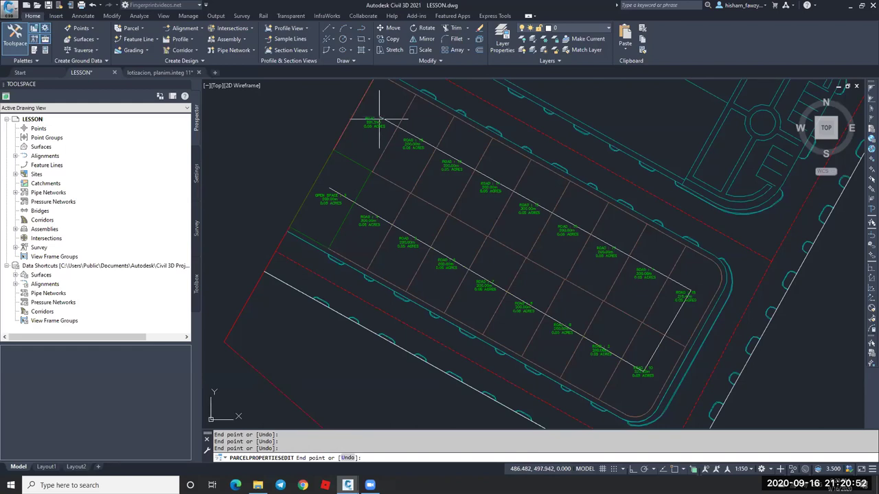
key(Return)
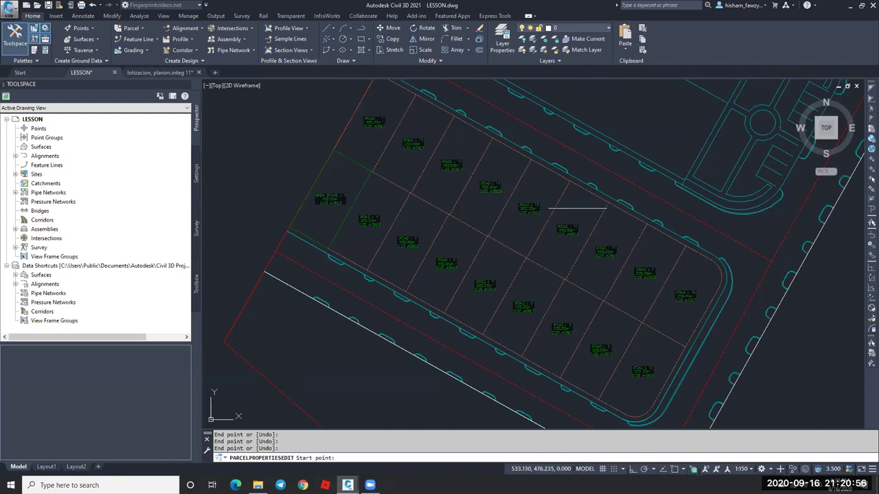
click(361, 171)
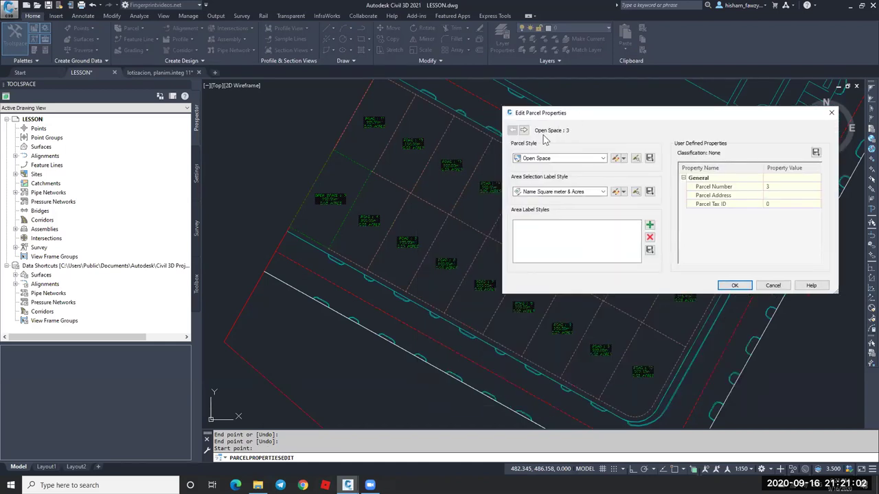
Change the current parcel's style to Property and confirm.
click(563, 158)
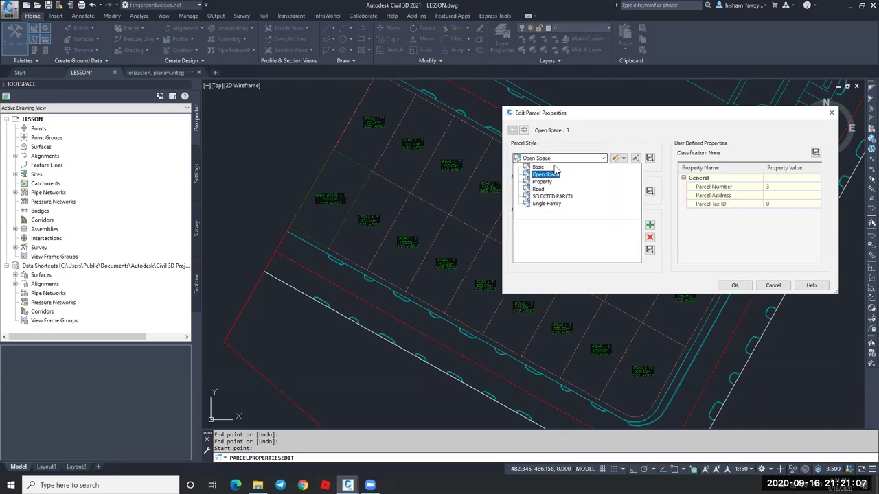
click(543, 182)
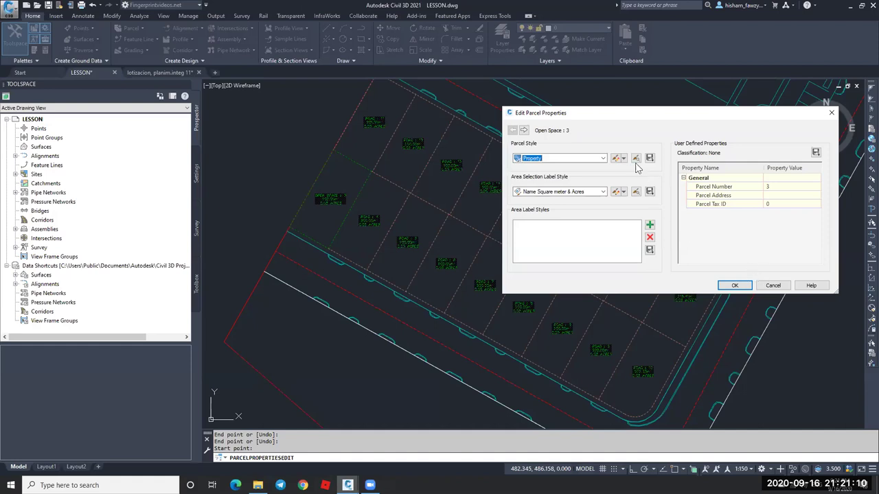
click(735, 286)
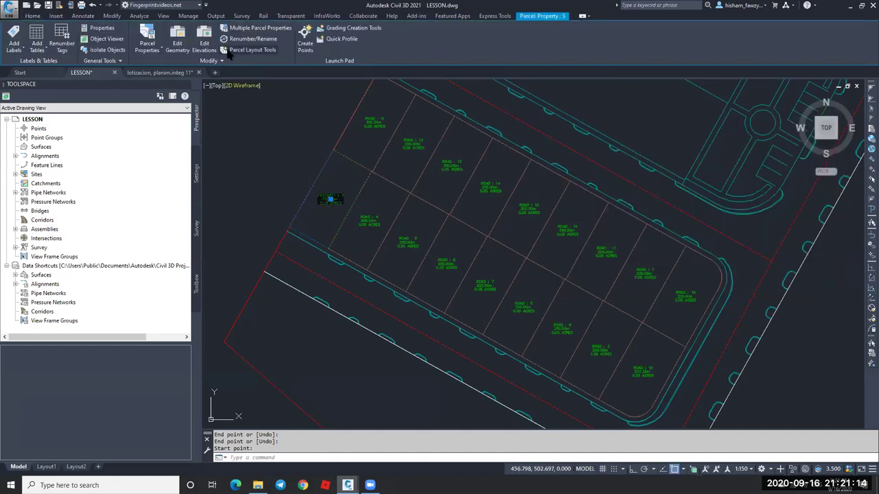
Reselect the block's lots with a crossing line and browse back to parcel Property : 3.
click(259, 28)
click(329, 197)
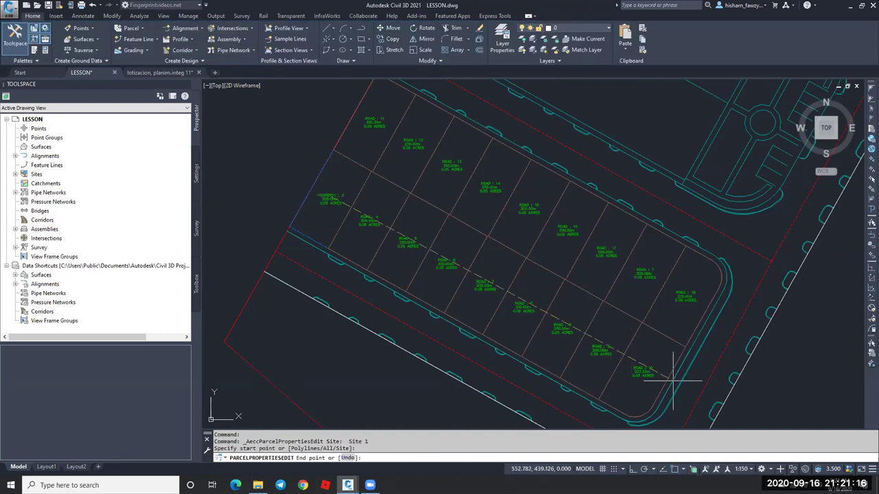
click(653, 371)
click(683, 298)
click(383, 126)
key(Return)
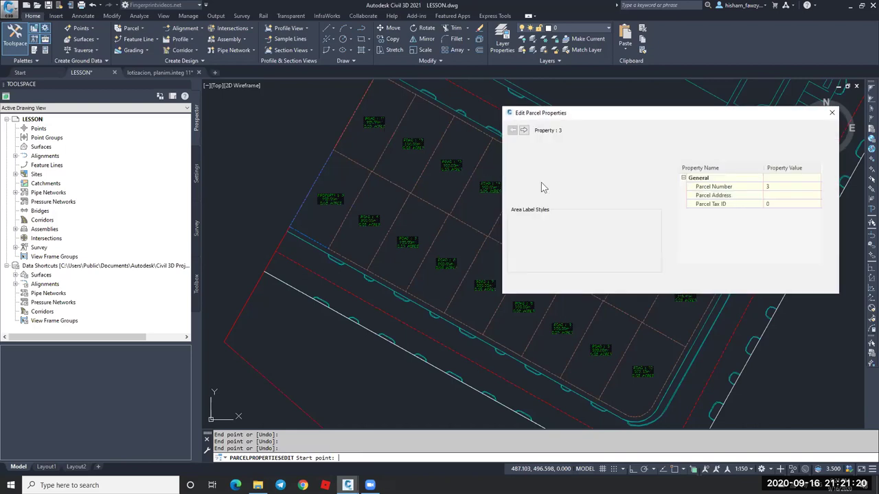
click(524, 130)
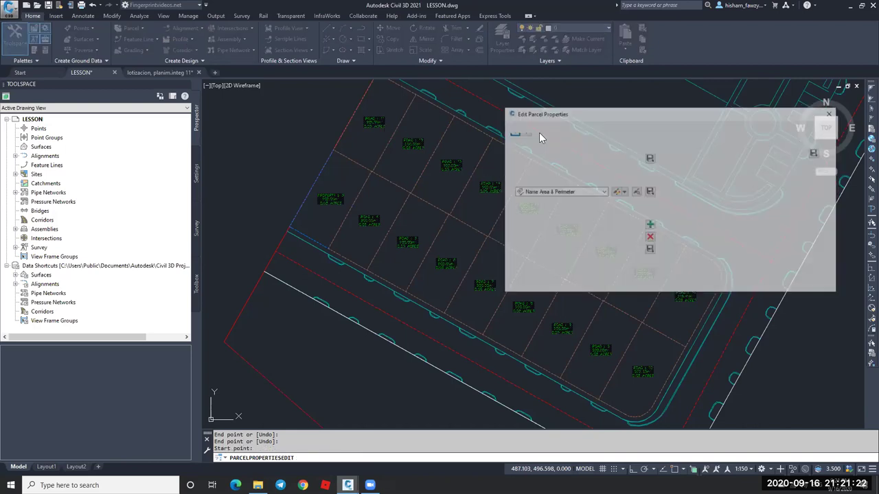
click(525, 130)
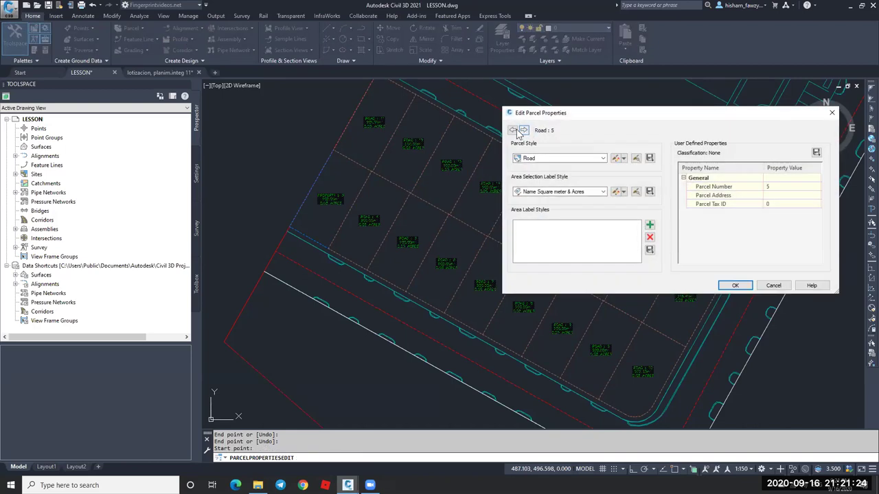
click(513, 131)
click(513, 130)
Set the parcel style to Open Space and apply it to all 18 parcels.
click(587, 159)
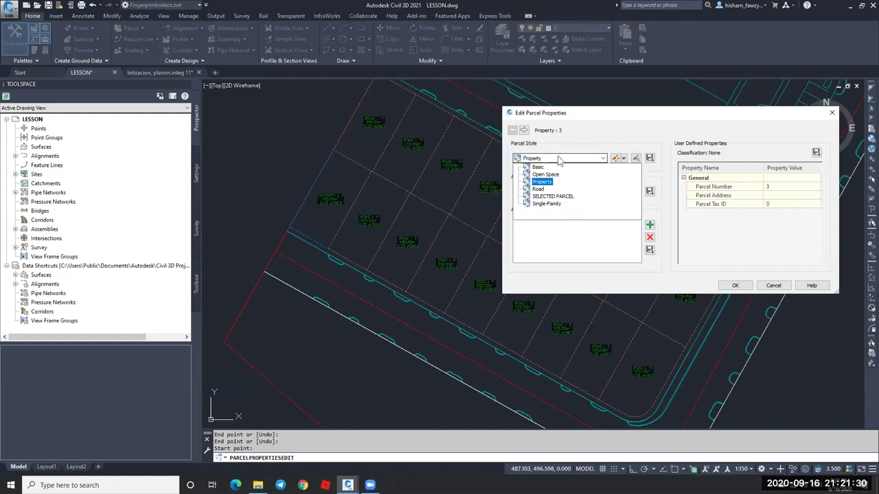
click(546, 175)
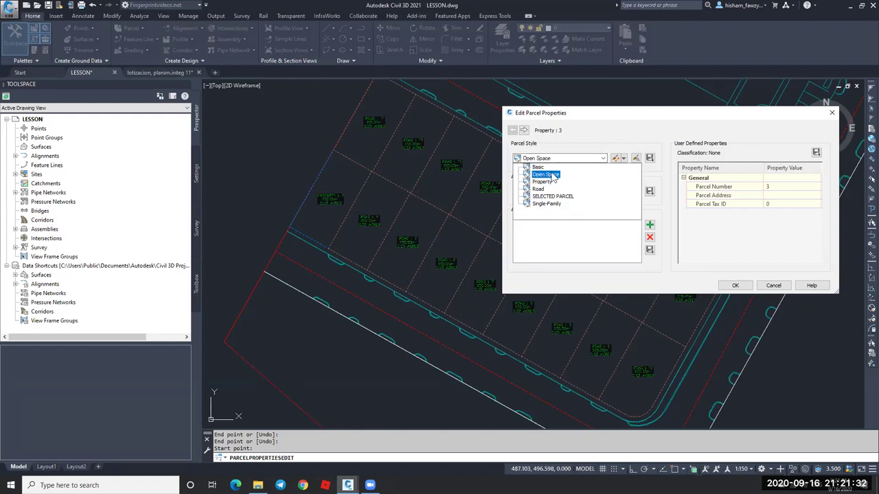
click(554, 177)
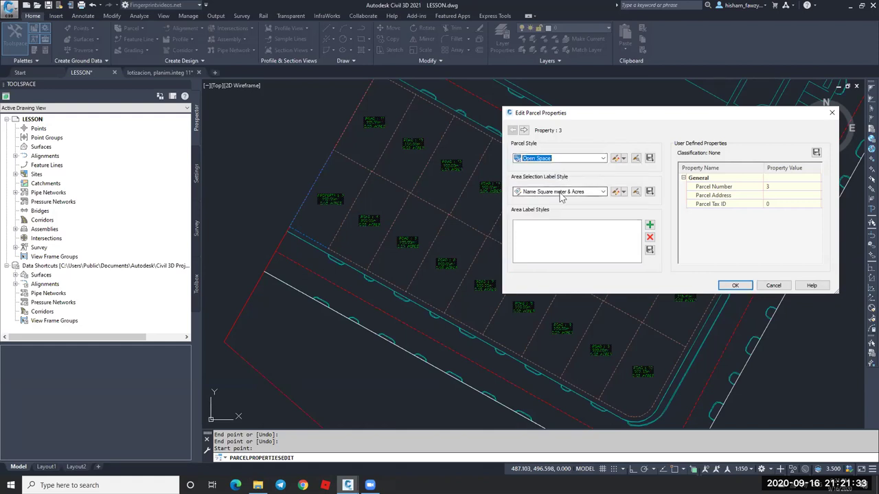
click(650, 159)
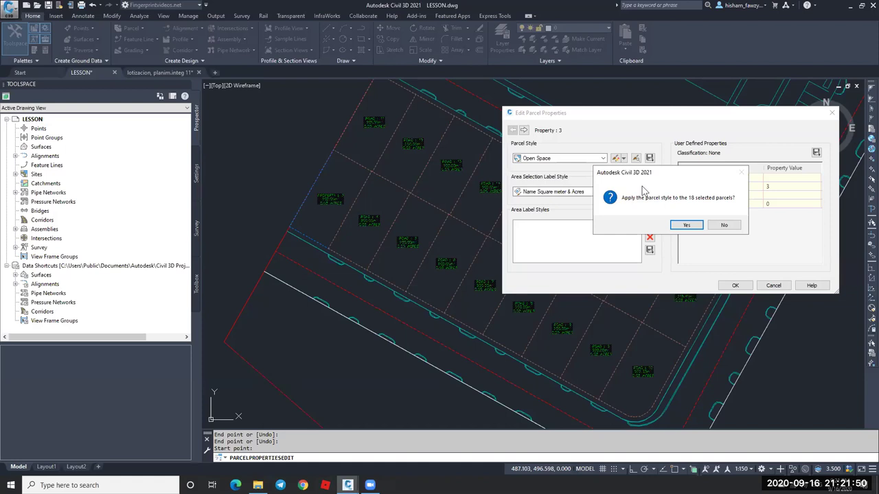
click(684, 226)
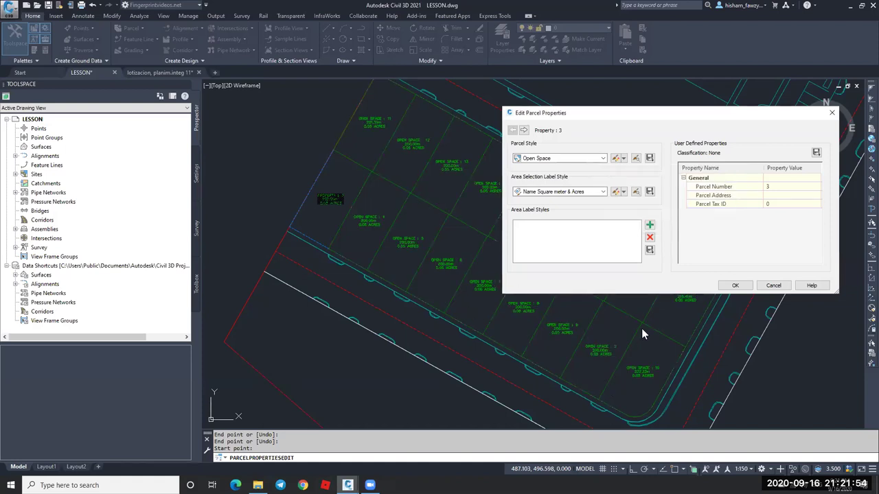
Apply the Parcel Number area label style to all 18 parcels and close the editor.
click(583, 192)
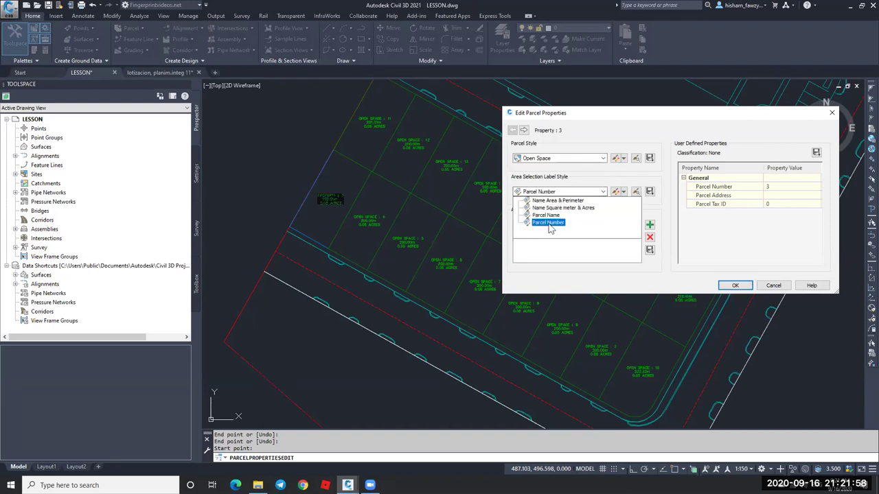
click(549, 222)
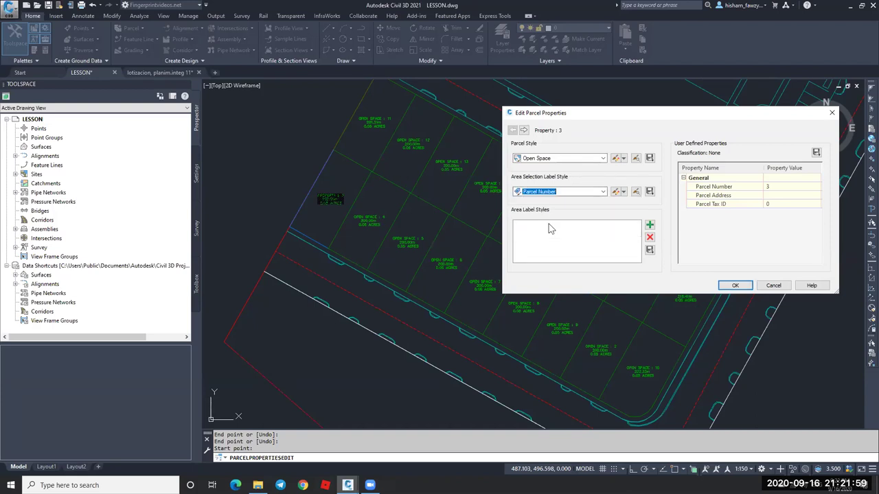
click(650, 191)
click(699, 225)
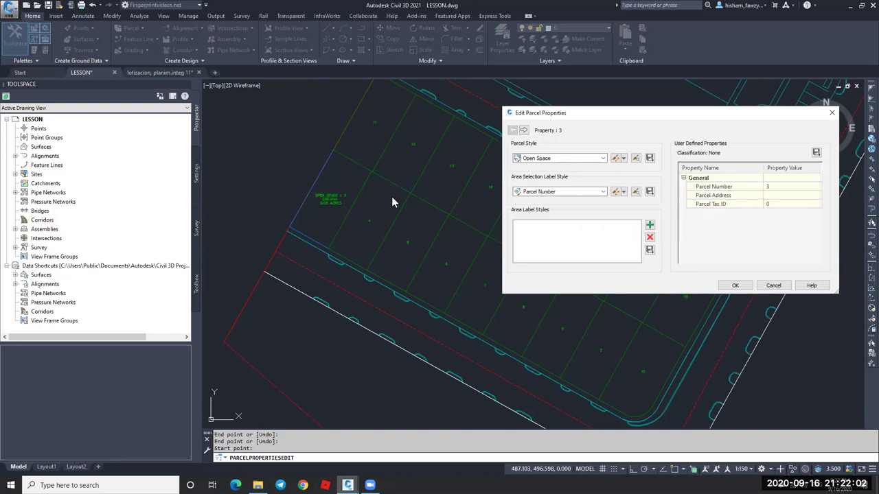
click(734, 285)
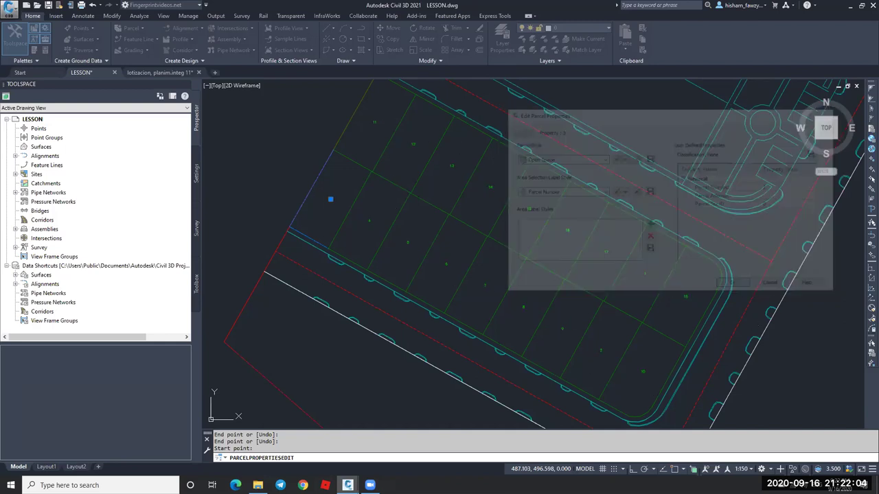
Set the status-bar annotation scale to 1:500 so the lot numbers enlarge.
key(Escape)
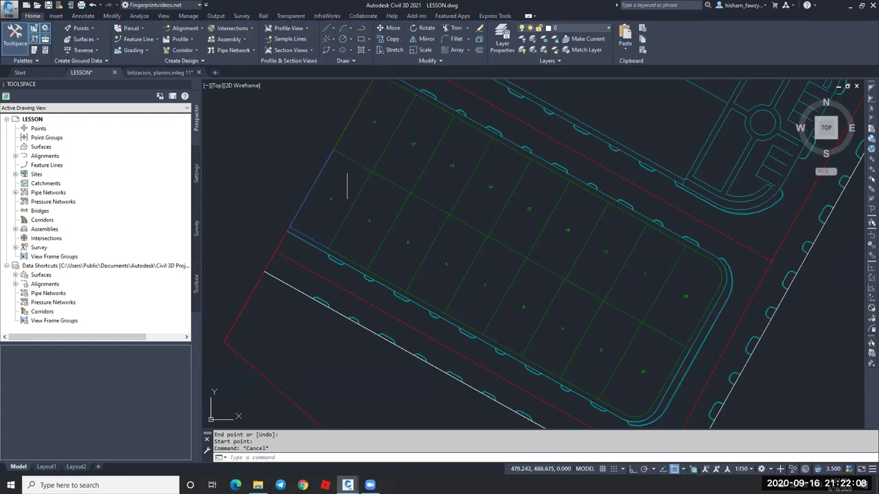
click(366, 180)
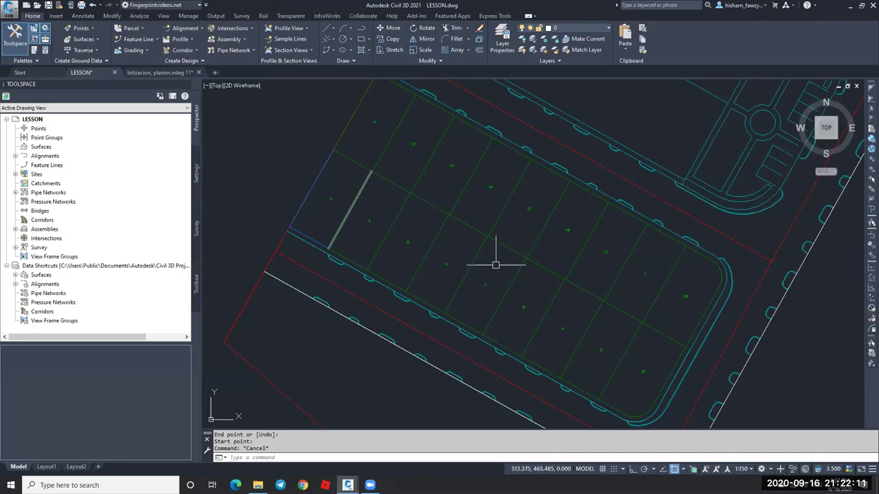
click(749, 474)
click(749, 355)
key(Escape)
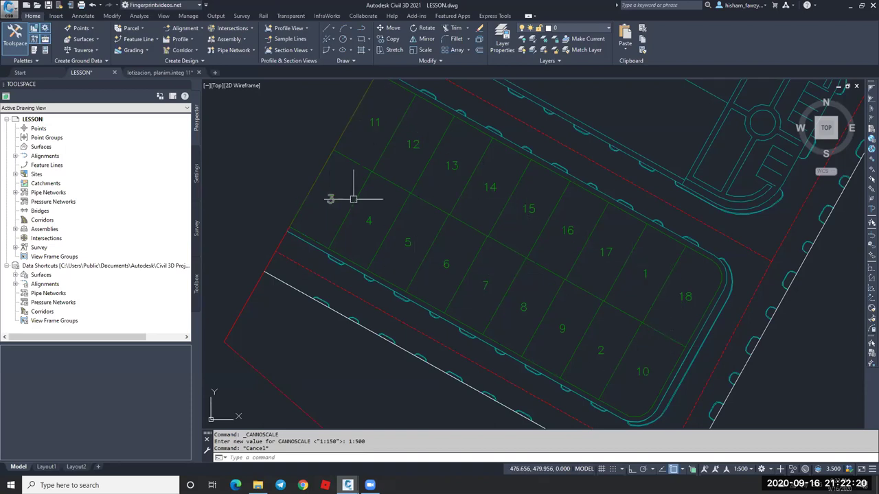
Renumber the lots from 1 in steps of 1, tracing top row then back along the bottom.
click(373, 121)
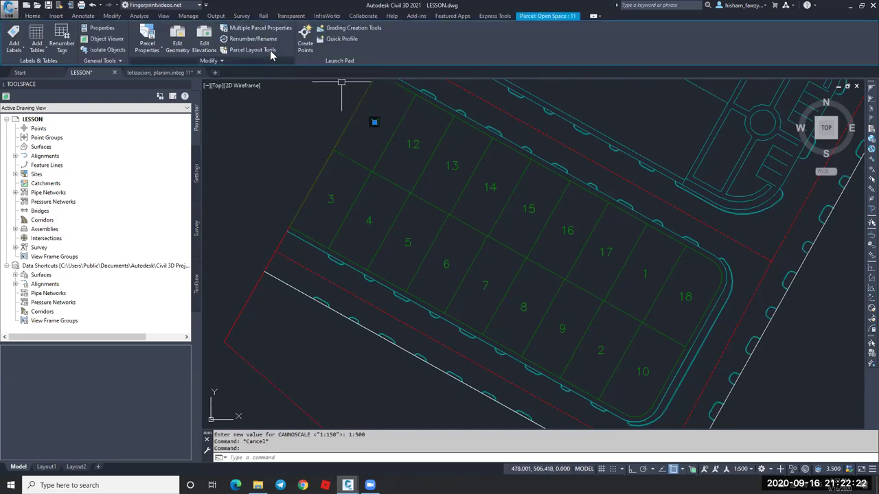
click(259, 39)
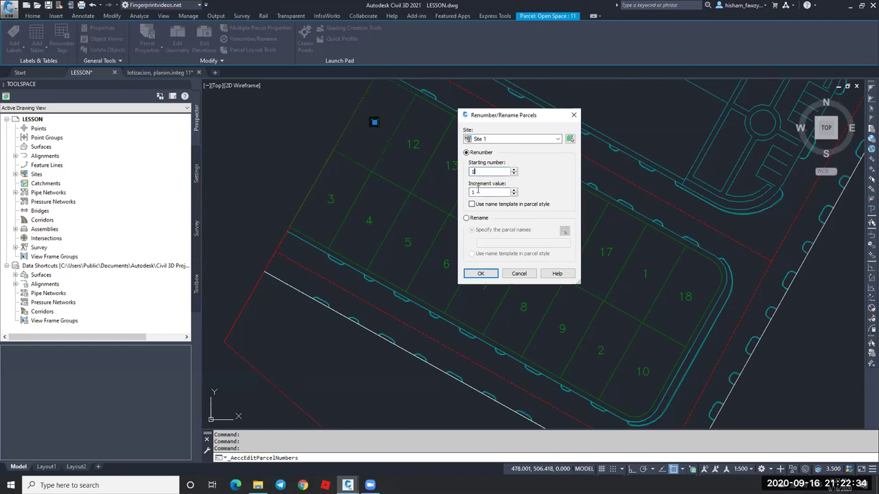
click(478, 274)
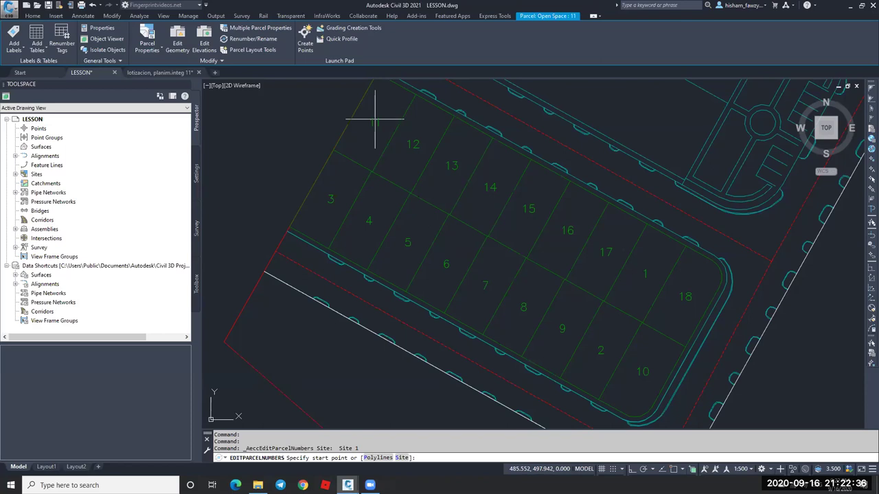
click(375, 122)
click(691, 297)
click(648, 373)
click(329, 199)
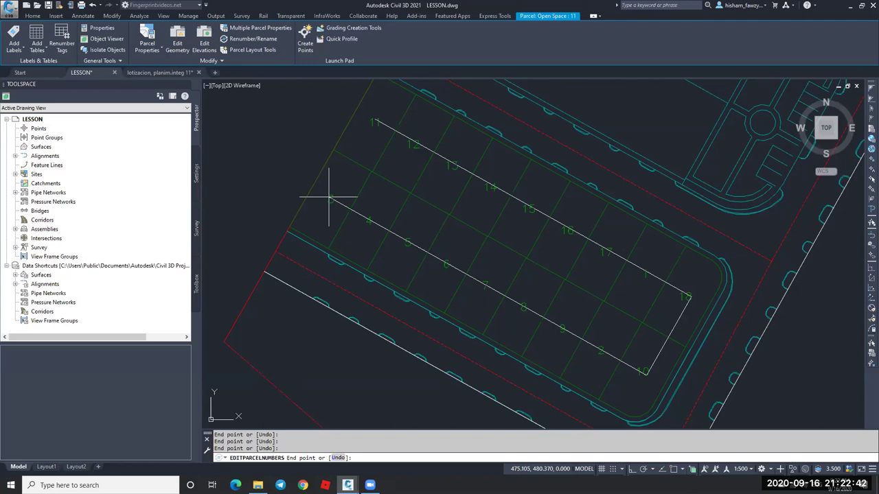
key(Return)
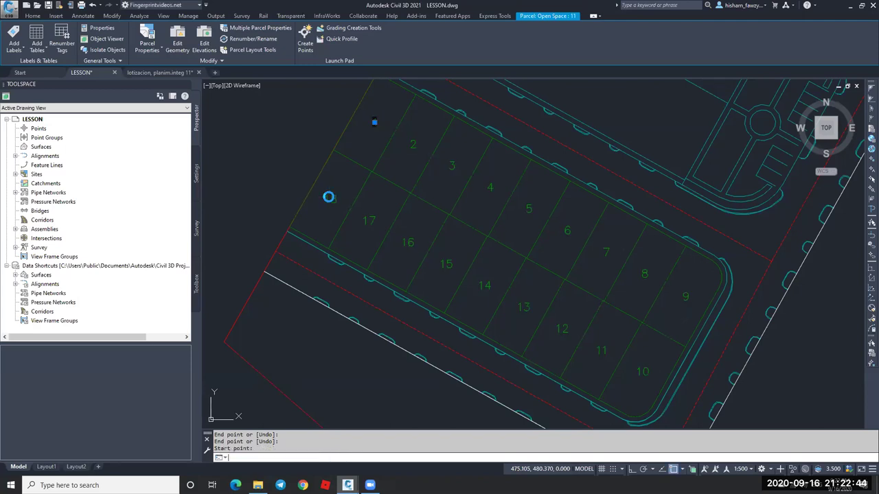
key(Escape)
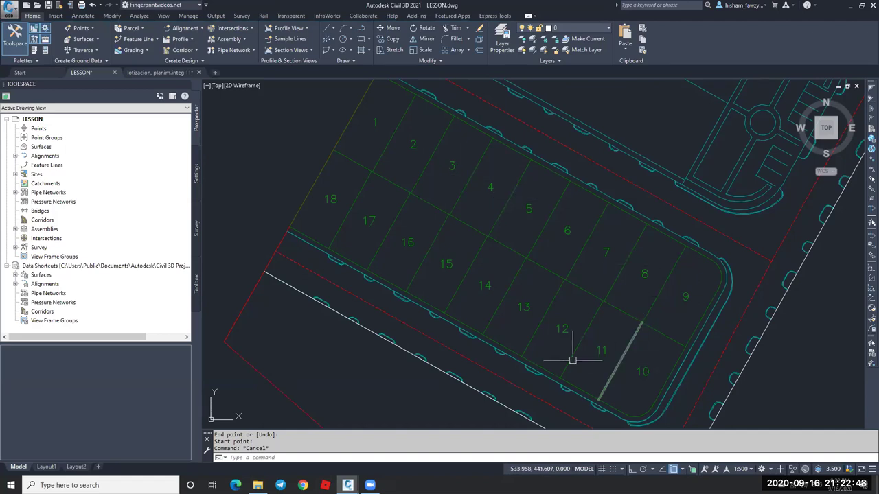
scroll(330, 197, down, 5)
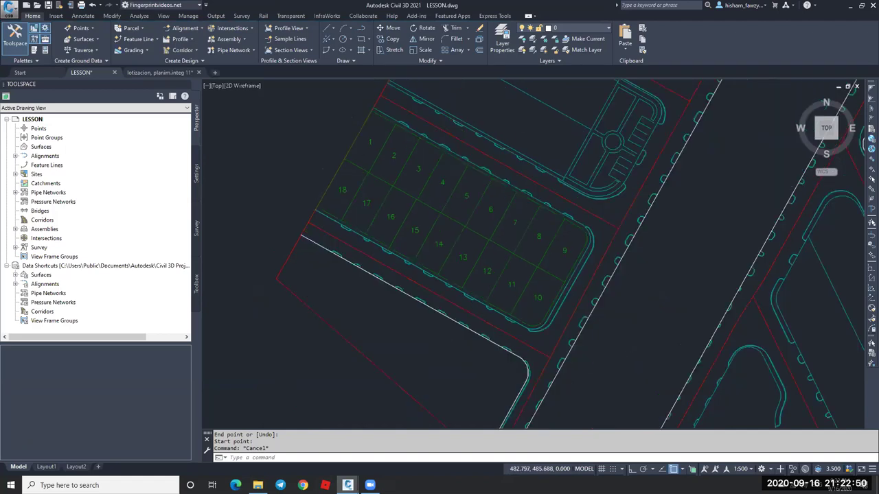
key(Escape)
scroll(535, 226, down, 4)
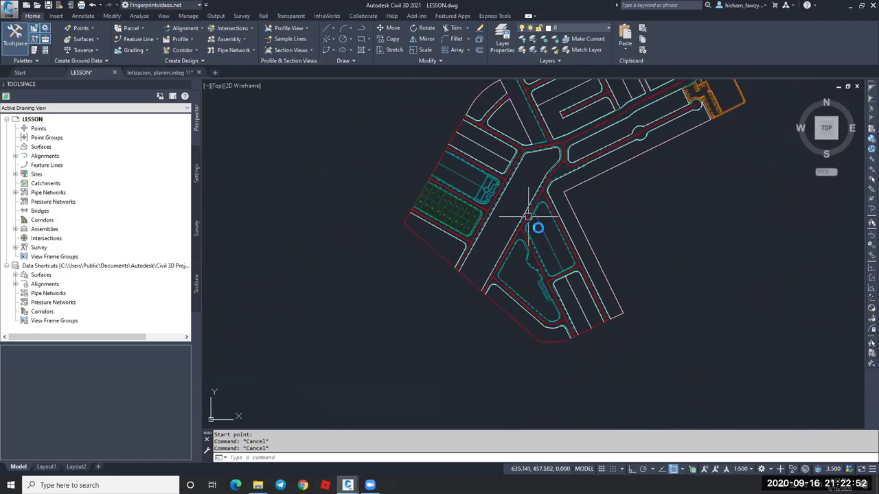
scroll(465, 245, up, 5)
middle_drag(529, 171, 525, 206)
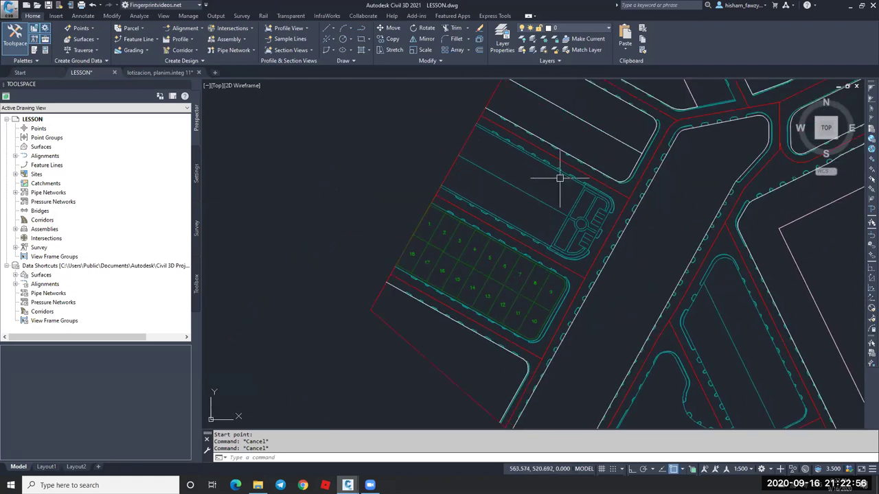
middle_drag(541, 240, 533, 204)
scroll(534, 300, up, 4)
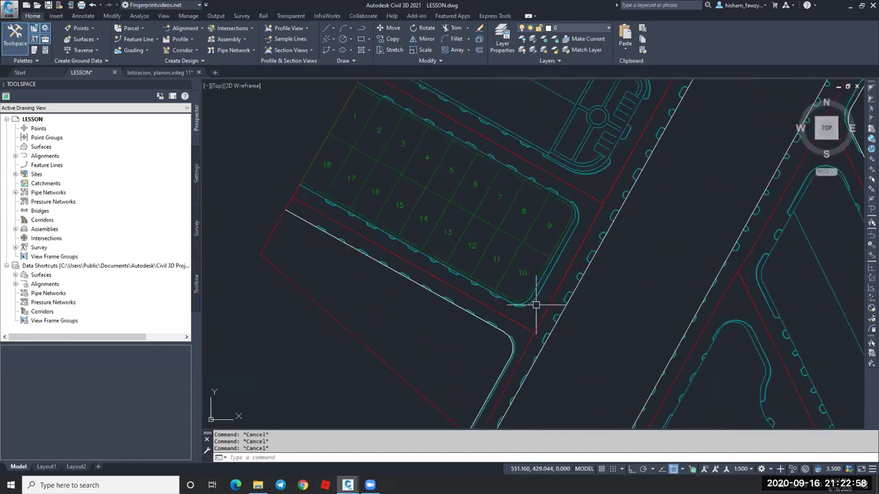
scroll(559, 251, down, 4)
scroll(553, 286, up, 4)
click(567, 255)
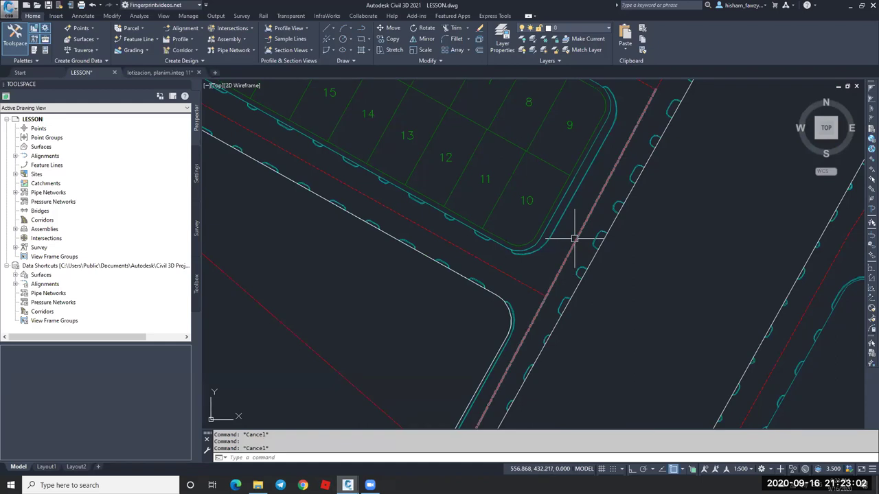
click(512, 278)
key(Escape)
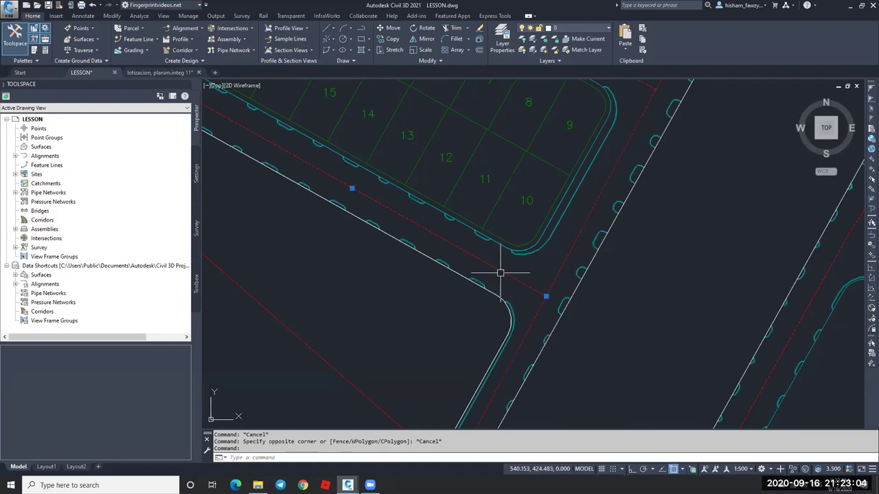
scroll(484, 261, up, 4)
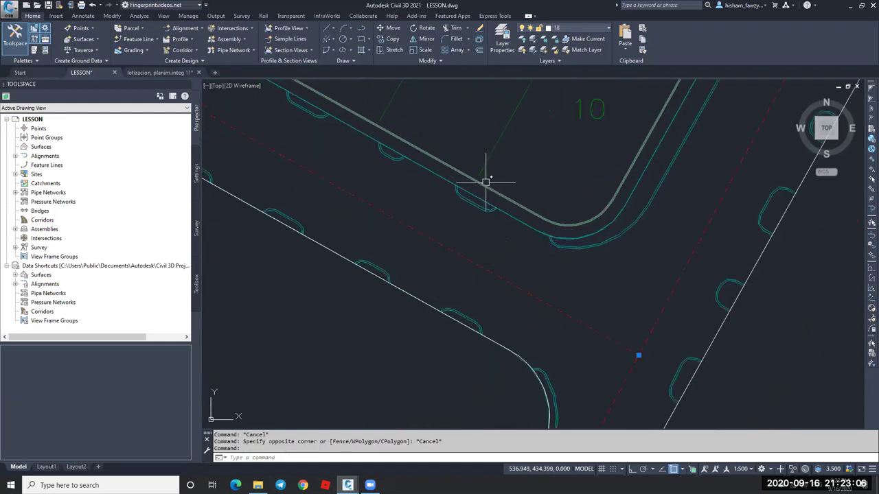
scroll(487, 189, down, 2)
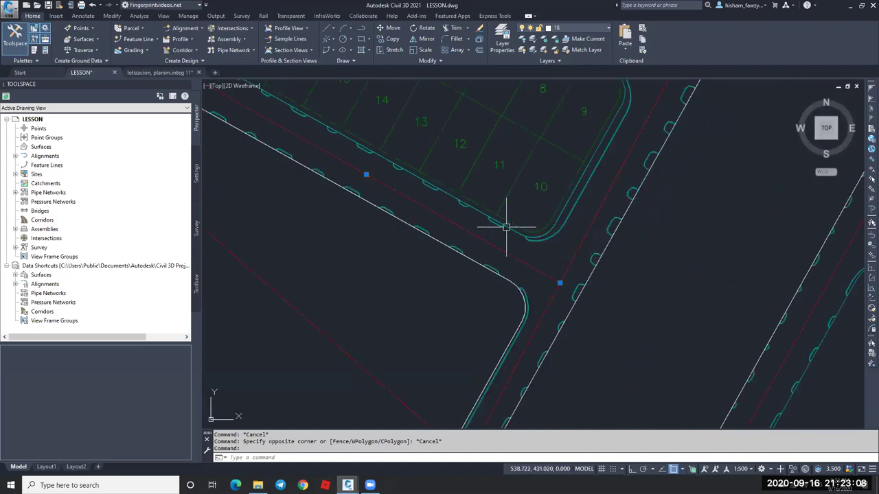
key(Escape)
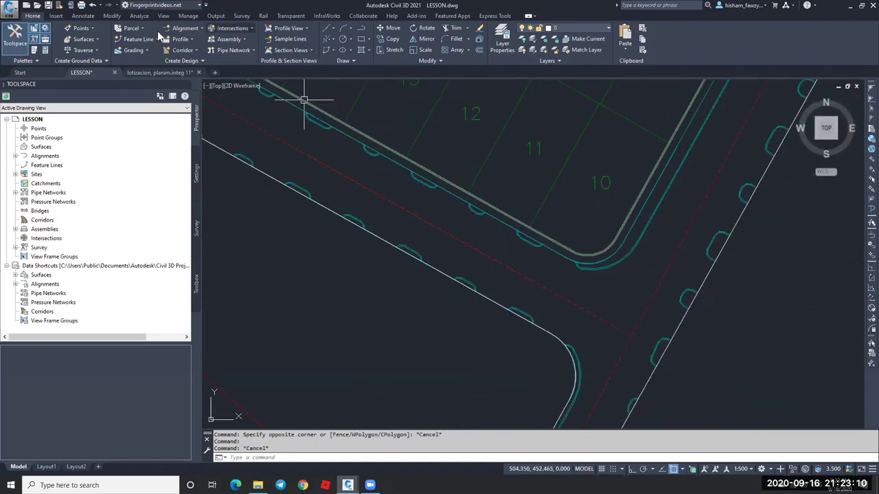
Measure with an aligned dimension from the cyan road edge to the red dashed line.
click(111, 16)
click(83, 16)
click(239, 49)
click(405, 158)
click(381, 190)
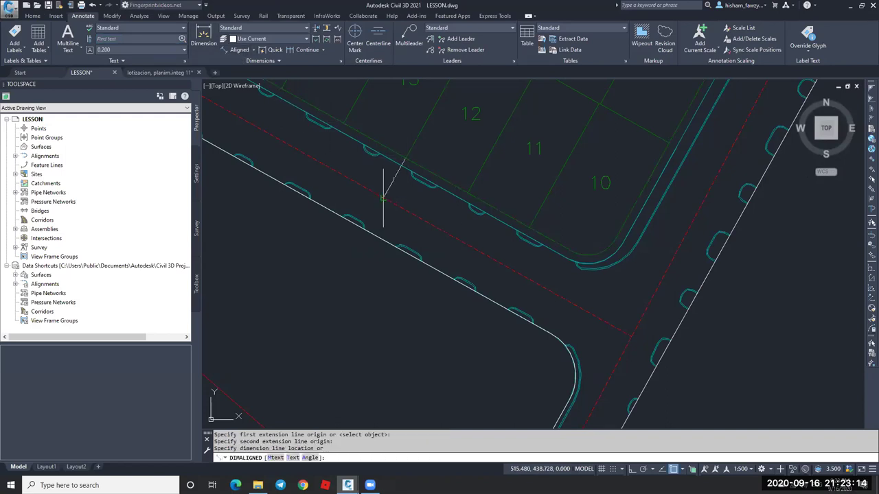
scroll(386, 182, up, 3)
scroll(405, 116, up, 2)
scroll(412, 172, down, 6)
key(Escape)
Offset the red dashed line by 6.4 toward the lots.
text(o)
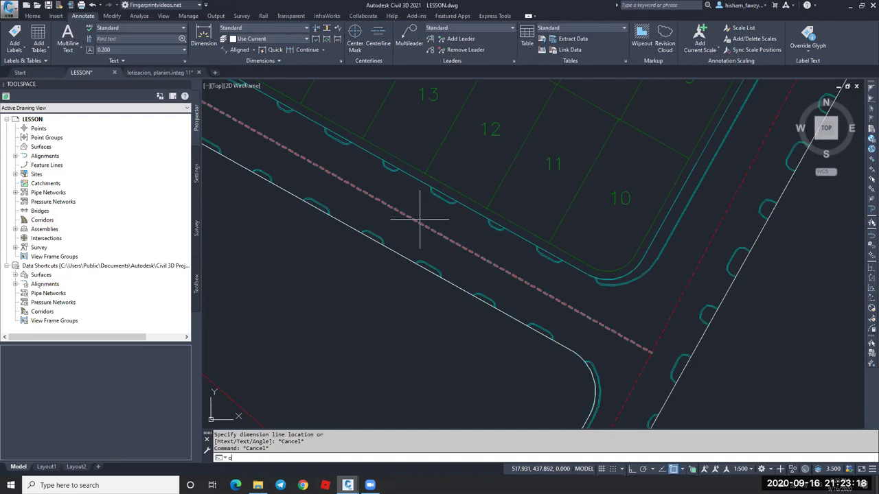
key(Return)
text(6.4)
key(Return)
click(419, 221)
click(473, 171)
key(Escape)
key(Escape)
key(Escape)
scroll(642, 259, down, 2)
scroll(439, 117, up, 2)
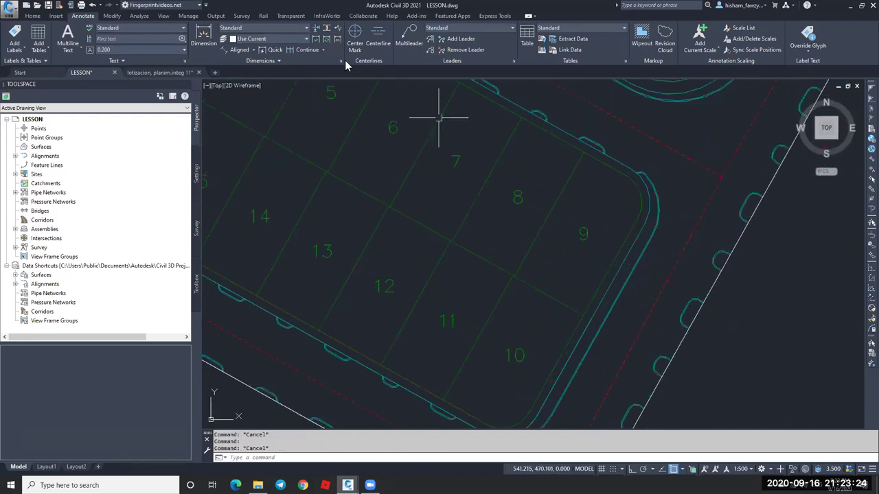
Try an aligned dimension near lot 9, then cancel it.
click(237, 49)
click(626, 232)
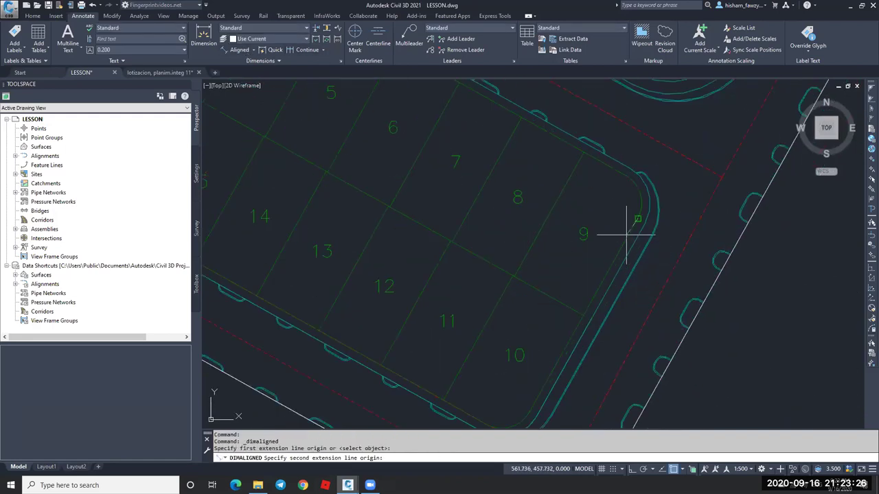
click(685, 241)
scroll(668, 245, up, 4)
scroll(669, 246, down, 4)
middle_drag(568, 393, 648, 245)
key(Escape)
Measure from a lot line end to the road edge, then cancel the dimension.
key(Return)
click(605, 199)
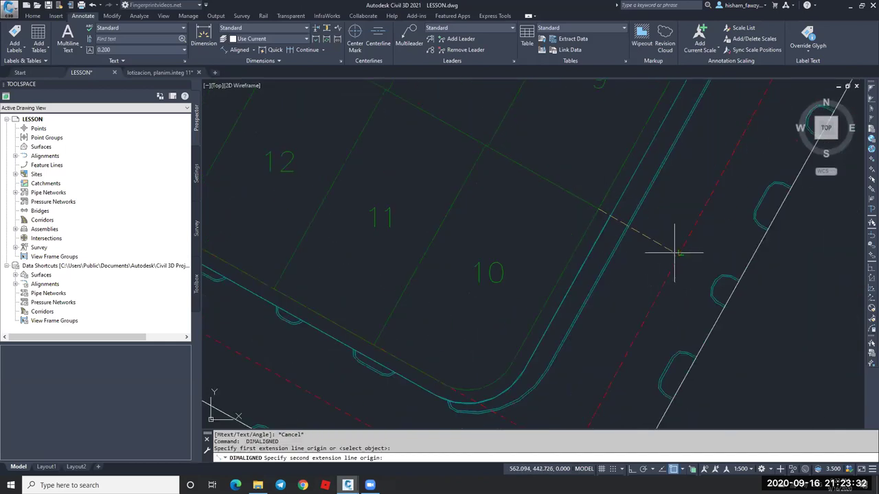
click(683, 249)
scroll(683, 248, up, 5)
scroll(565, 243, down, 8)
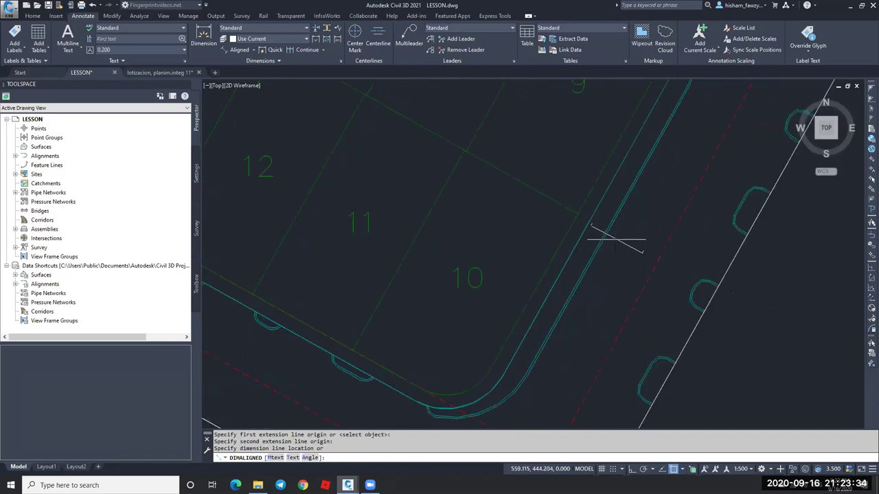
key(Escape)
key(Escape)
scroll(589, 278, down, 4)
Select the stray red dashed line beside lots 10–14 for removal.
key(Escape)
scroll(601, 214, up, 4)
click(608, 206)
key(Escape)
key(Return)
key(Escape)
key(Escape)
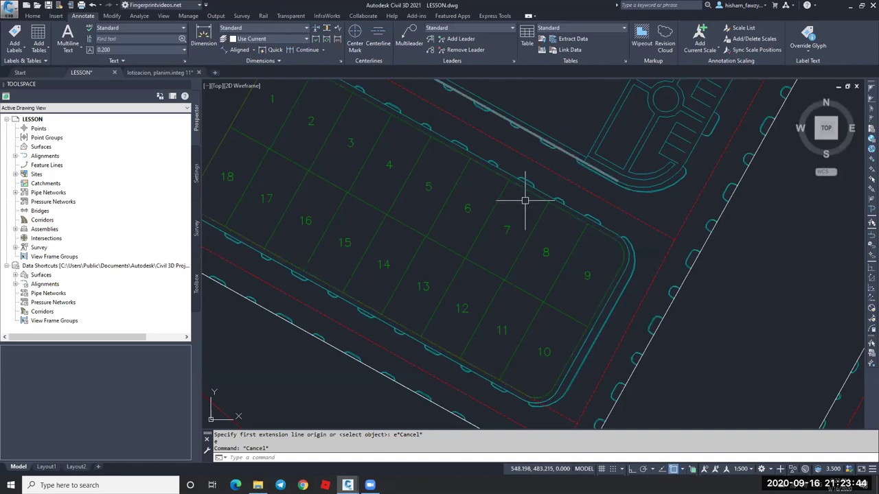
key(Escape)
click(580, 401)
Delete the red dashed line beside lots 10–14.
key(Return)
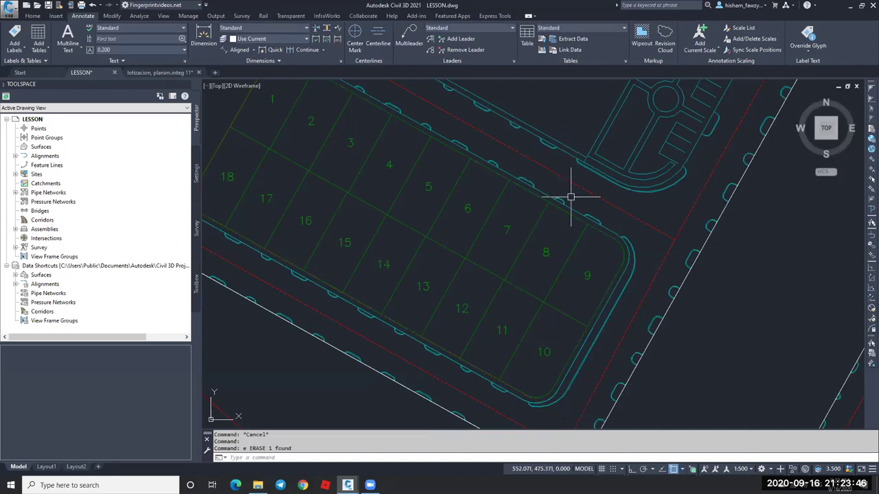
scroll(570, 172, up, 4)
scroll(571, 192, down, 4)
scroll(535, 204, down, 1)
scroll(322, 99, down, 2)
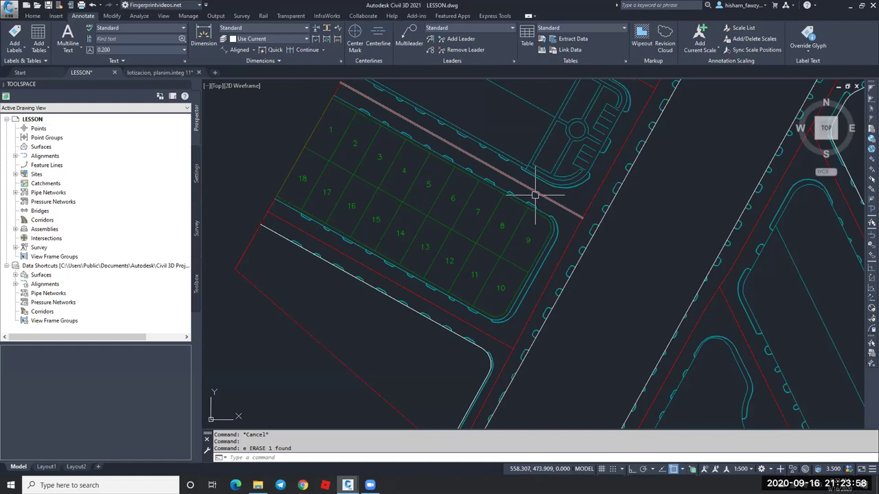
scroll(535, 195, up, 4)
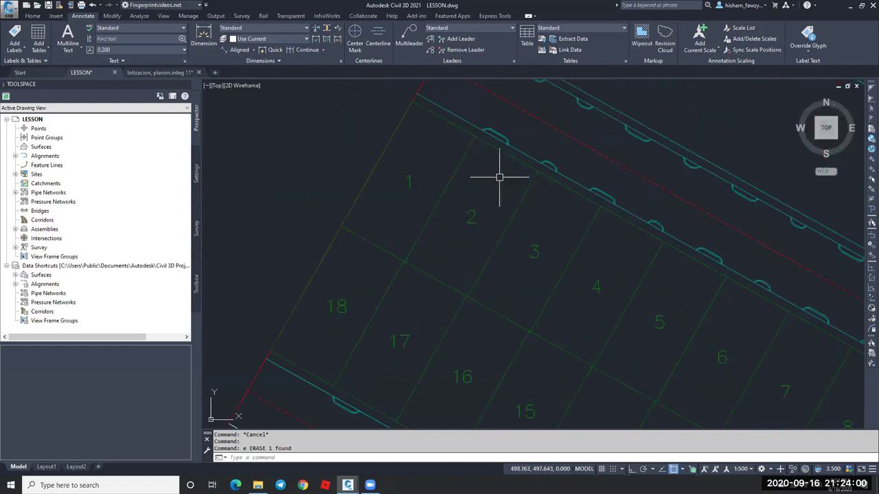
Start a PL boundary polyline at lot 1's corner, then cancel the unfinished attempt.
text(pl)
key(Return)
click(421, 106)
scroll(416, 103, down, 4)
scroll(628, 223, up, 4)
click(628, 223)
scroll(569, 245, down, 3)
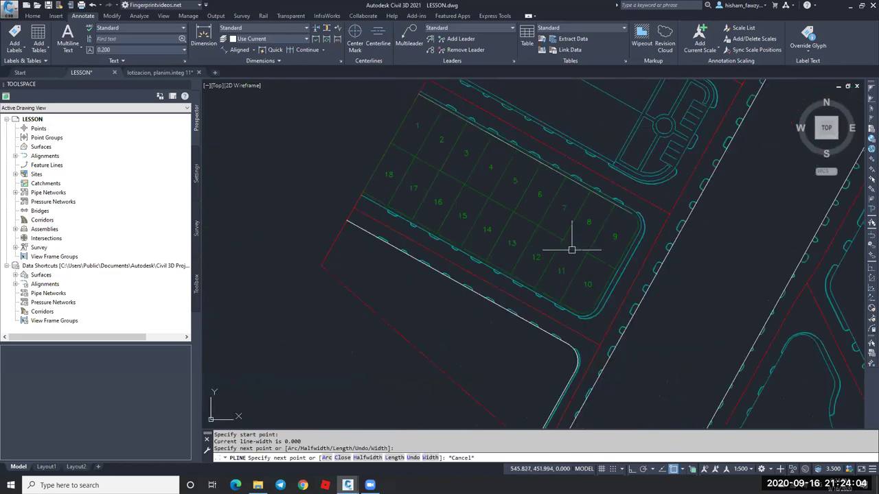
key(Escape)
scroll(392, 196, up, 3)
Redraw the boundary polyline from lot 9's corner around the curved corner by lot 10.
key(Return)
click(282, 148)
scroll(506, 236, down, 3)
scroll(432, 208, up, 4)
click(398, 231)
scroll(436, 231, down, 3)
scroll(491, 141, up, 4)
key(Escape)
key(Return)
scroll(494, 136, down, 3)
click(511, 110)
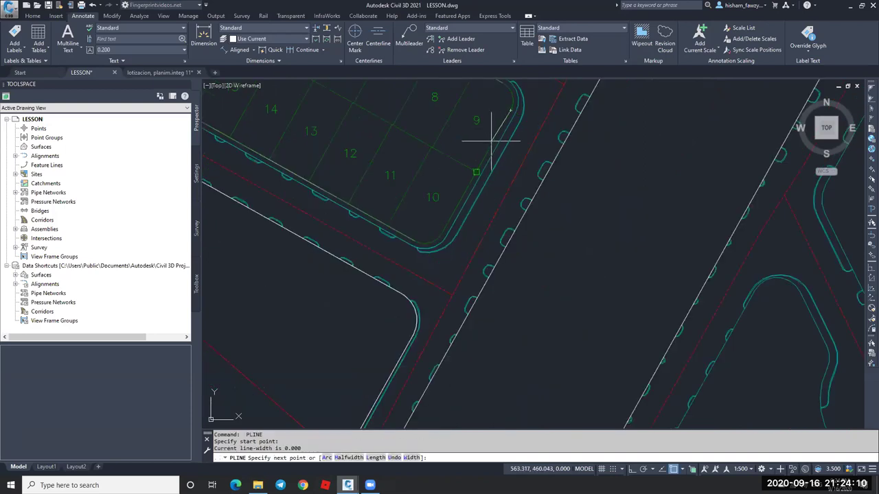
click(442, 233)
key(Escape)
Select the new boundary polyline to check it, then deselect it.
click(454, 212)
scroll(454, 213, down, 2)
scroll(473, 126, up, 3)
scroll(465, 141, down, 5)
scroll(450, 178, up, 4)
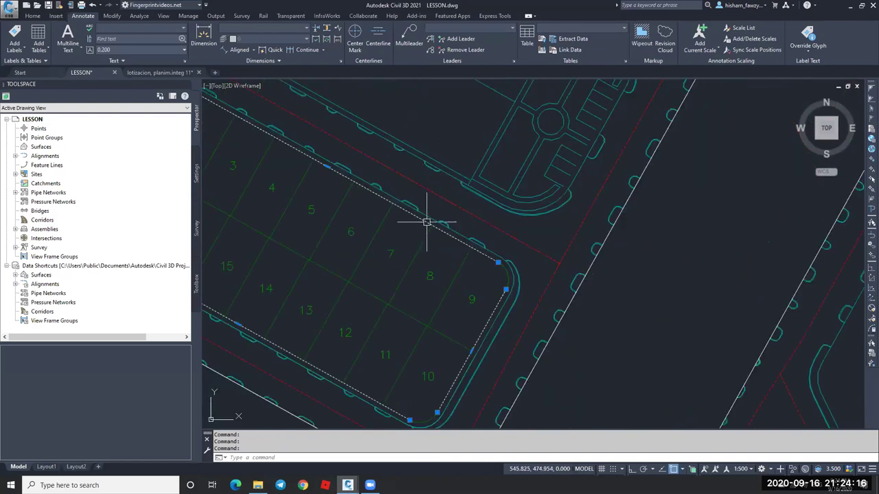
scroll(430, 192, down, 2)
scroll(430, 186, down, 2)
scroll(425, 206, up, 1)
scroll(447, 194, up, 3)
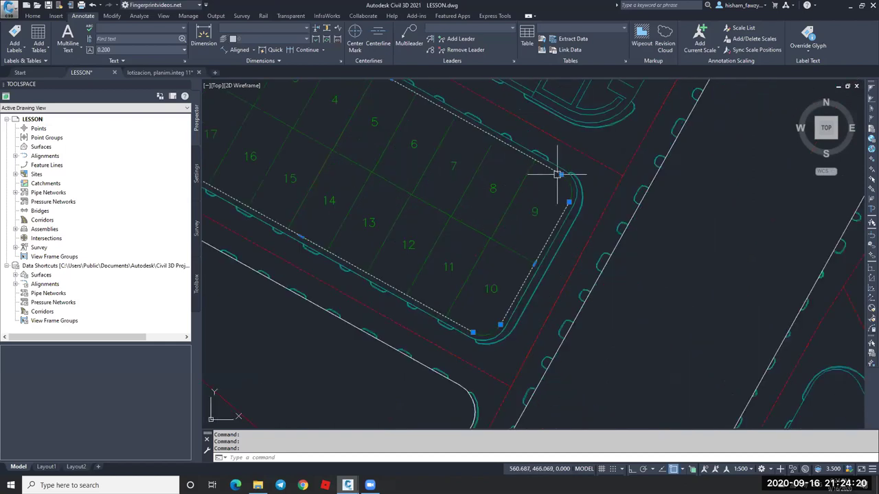
scroll(561, 175, up, 4)
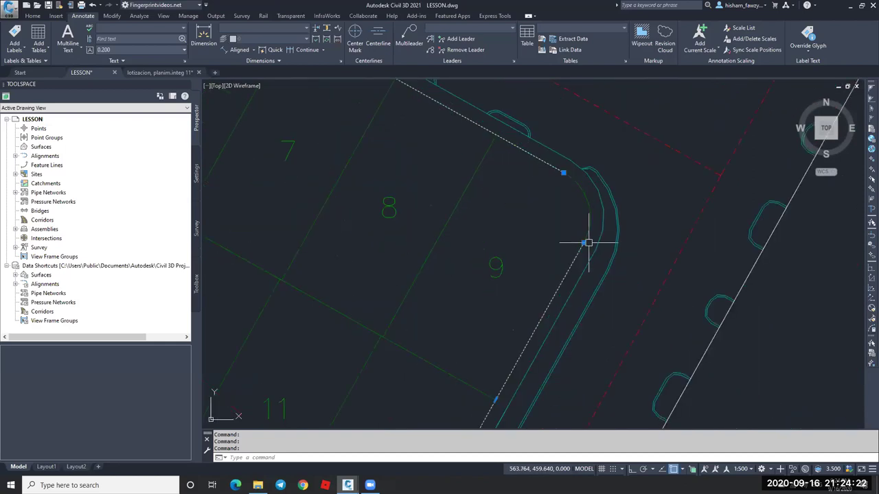
scroll(569, 173, down, 6)
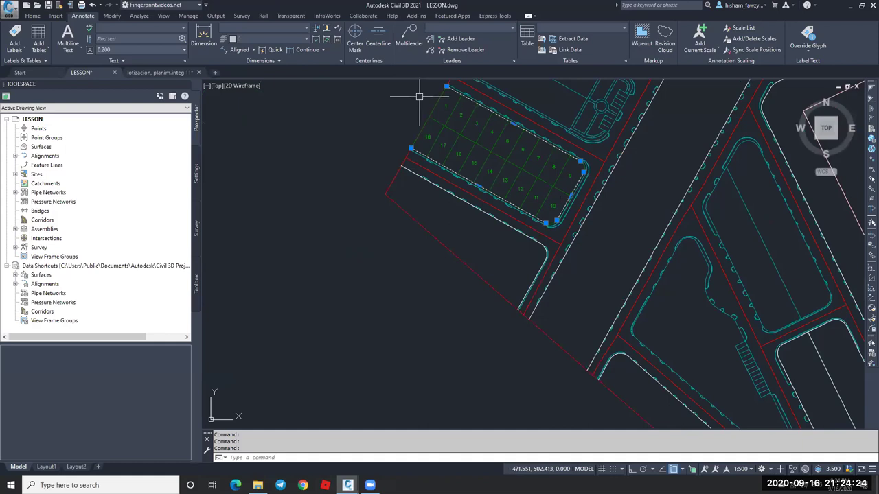
scroll(480, 206, down, 5)
key(Escape)
scroll(474, 212, down, 3)
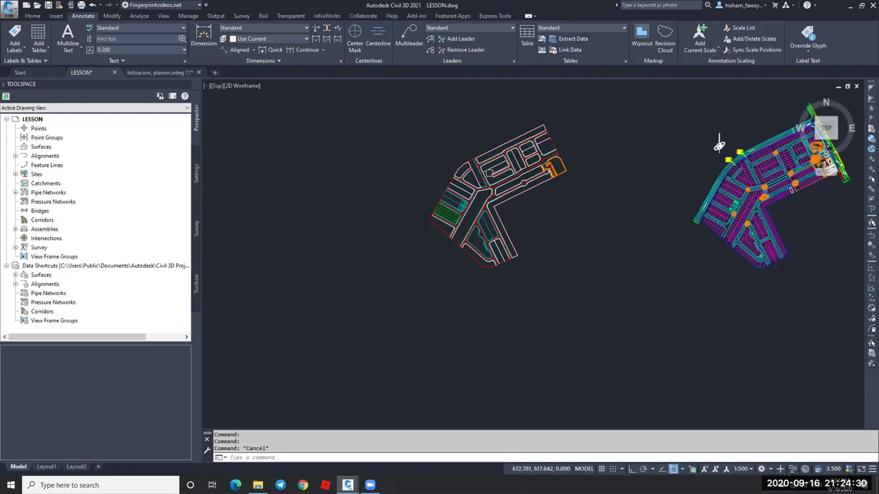
Pan to the empty block beside the road bend and check its boundary polyline.
scroll(474, 226, up, 5)
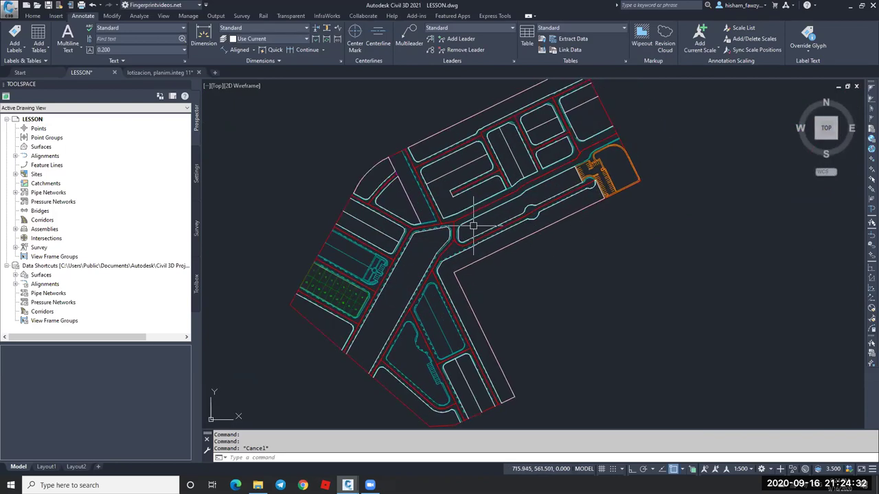
middle_drag(457, 285, 445, 252)
click(443, 242)
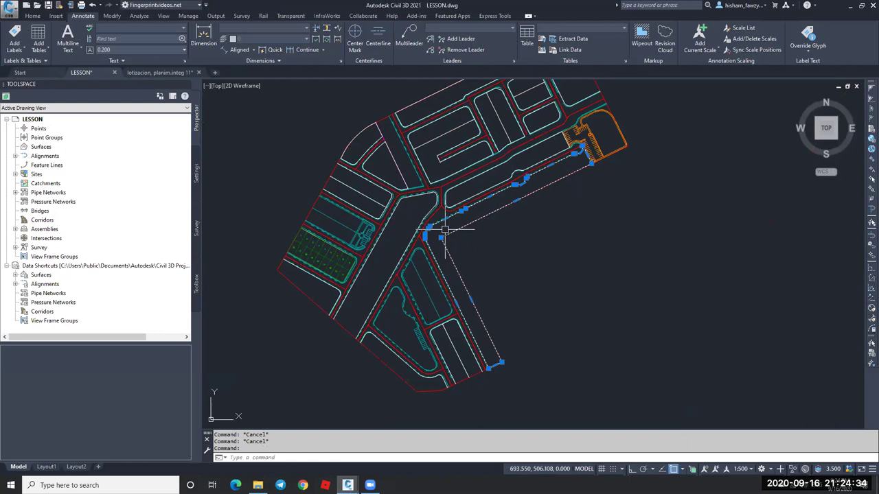
key(Escape)
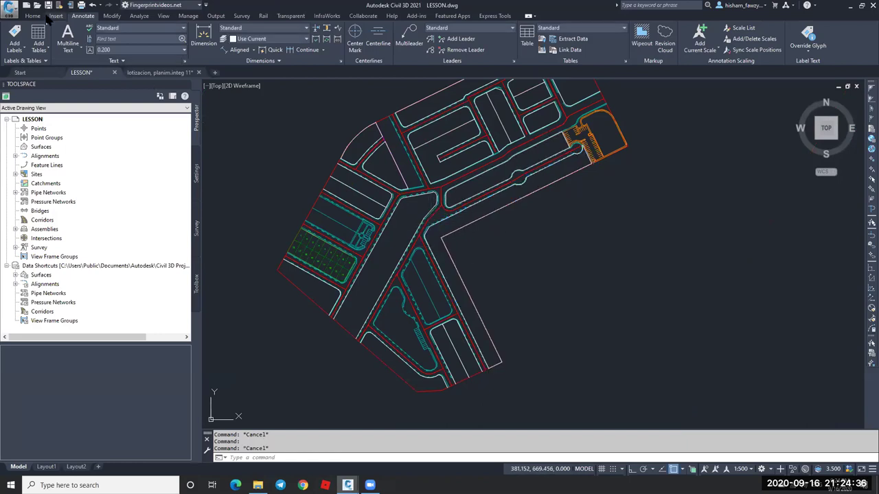
Create a parcel from the block's polyline with the Parcel Number area label style.
click(32, 16)
click(129, 29)
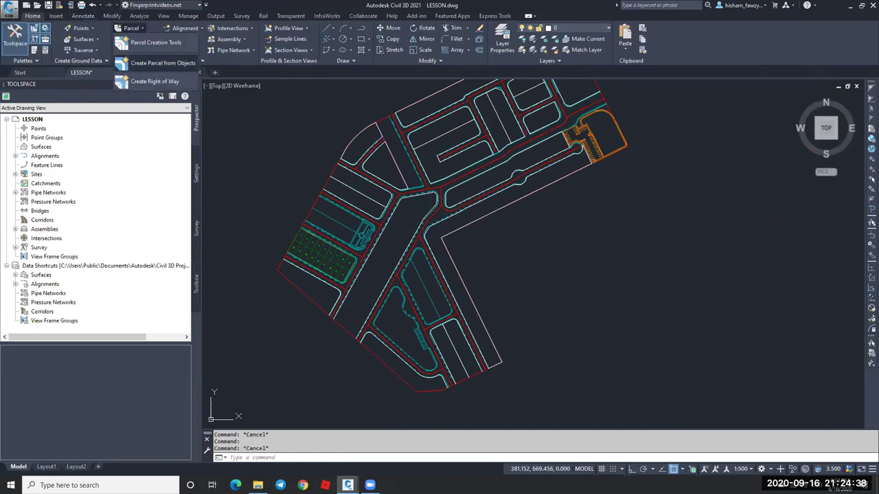
click(163, 63)
click(450, 250)
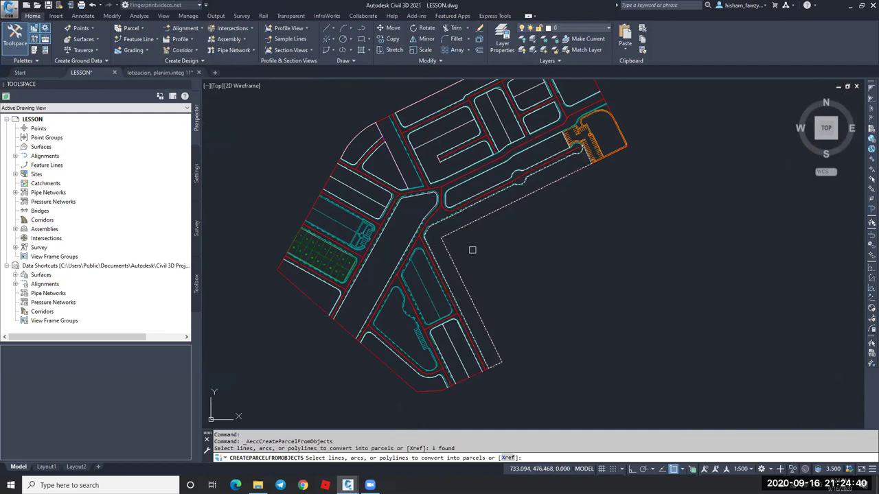
key(Return)
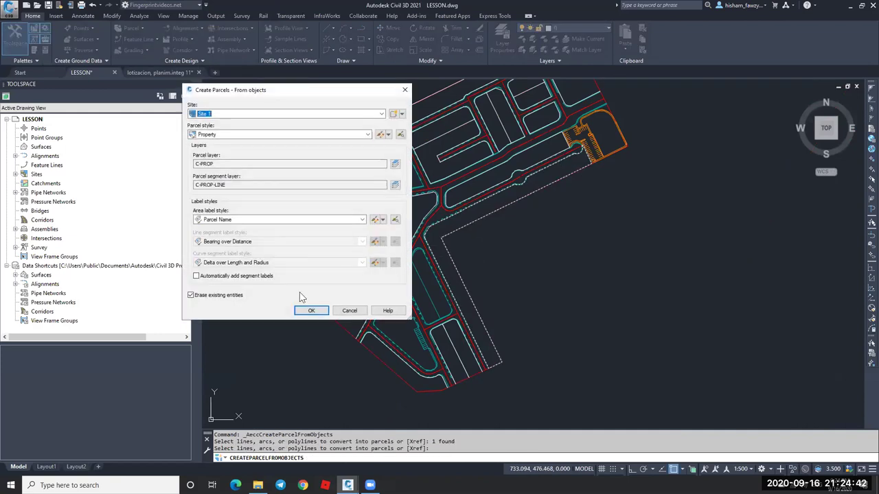
click(322, 219)
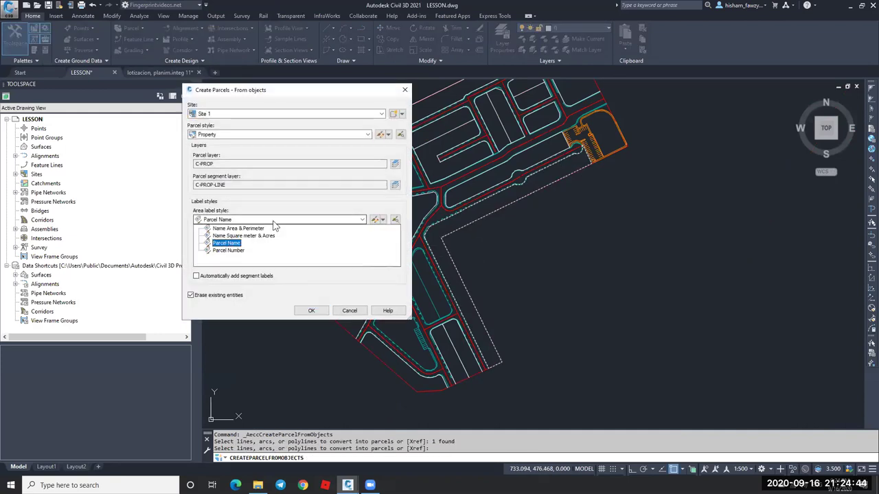
click(227, 250)
key(Return)
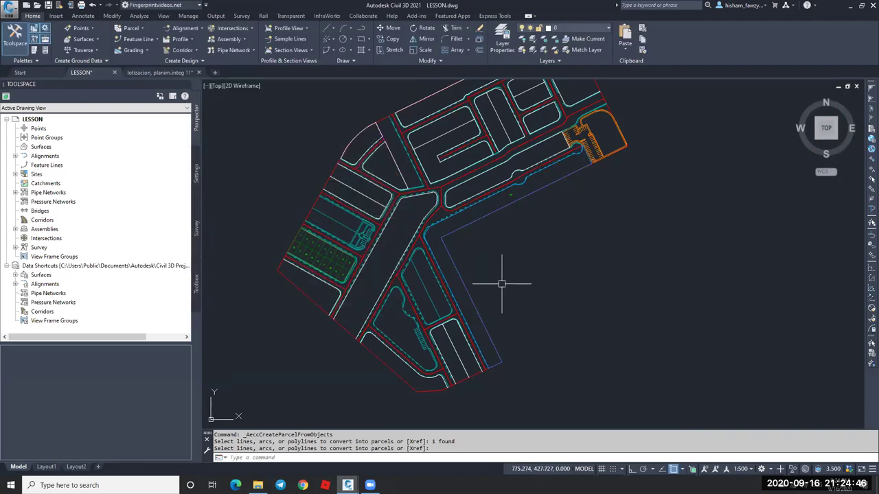
scroll(513, 226, up, 5)
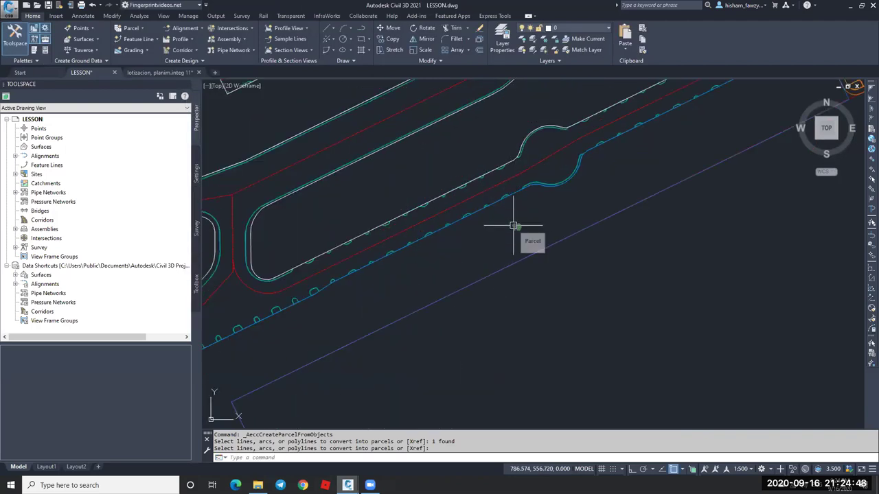
scroll(521, 226, down, 4)
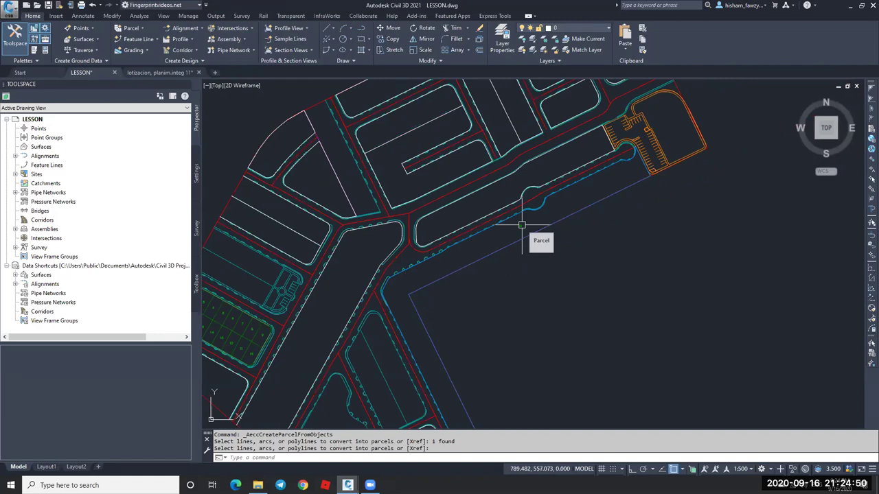
Start Slide Line - Create lot layout with the Parcel Number area label style.
click(137, 29)
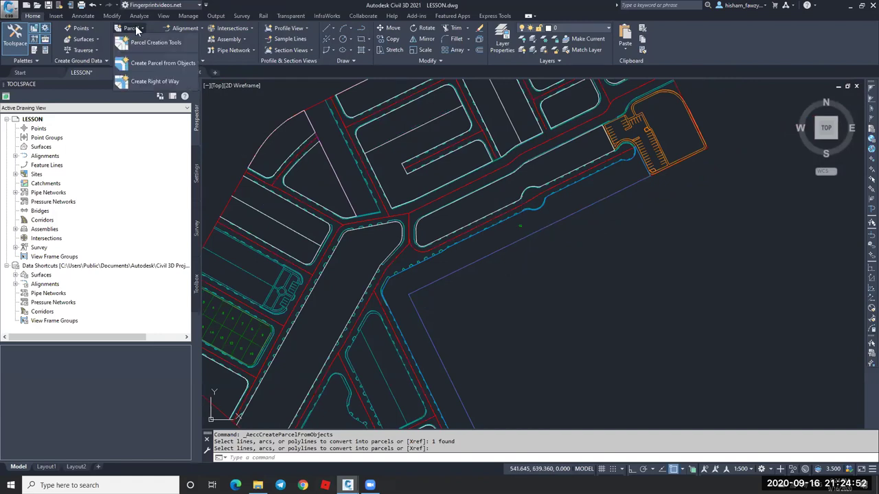
click(172, 42)
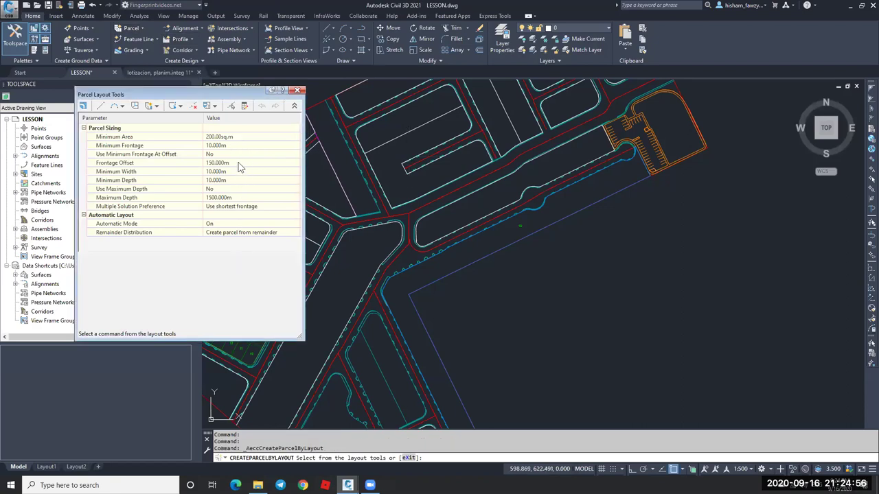
click(158, 107)
click(180, 115)
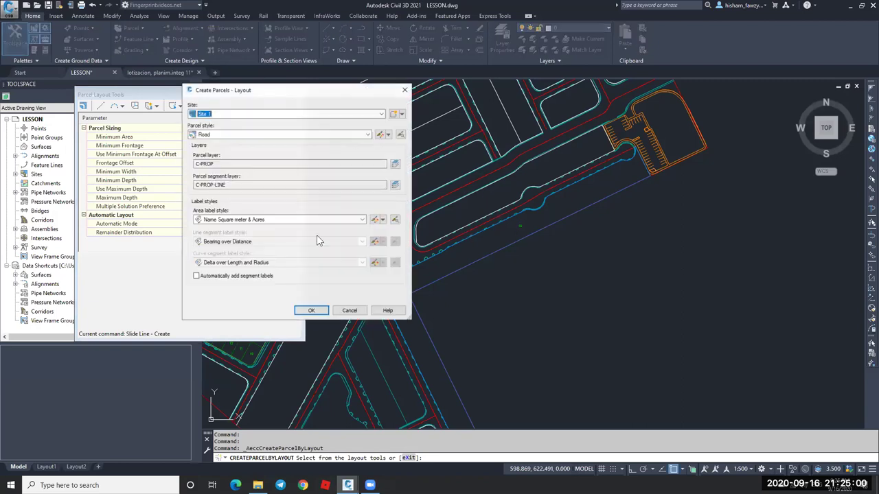
click(261, 220)
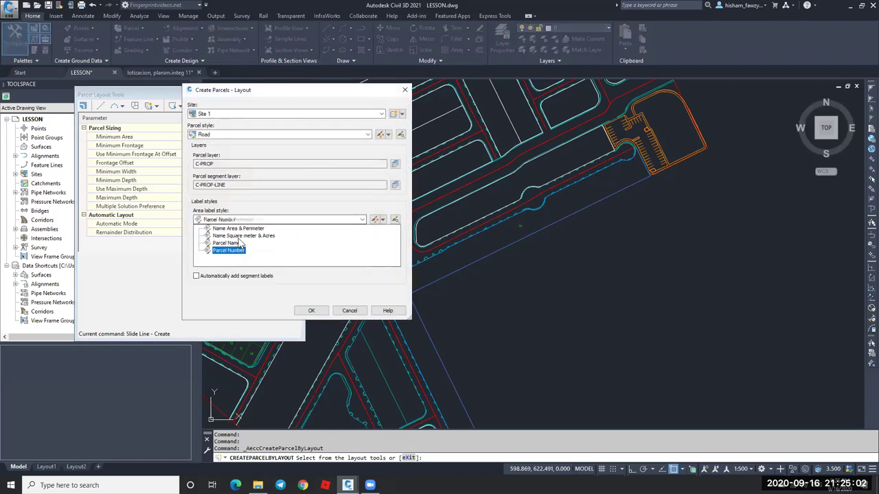
click(233, 244)
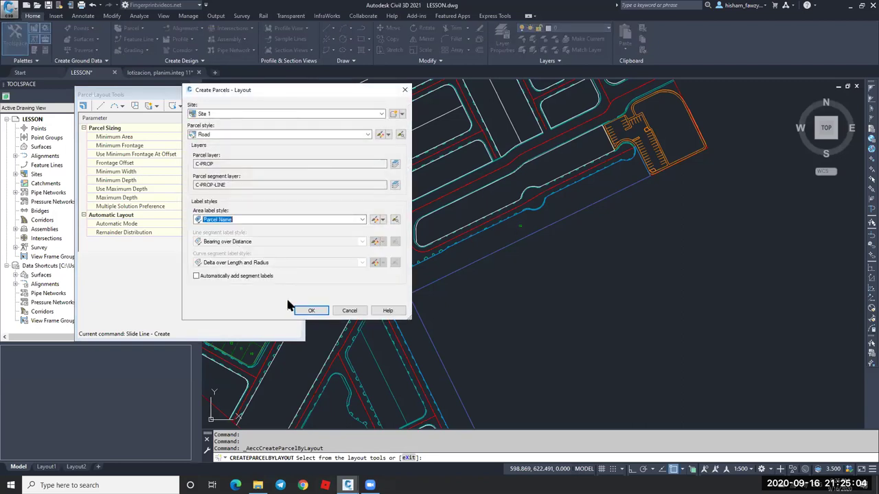
click(260, 221)
click(233, 251)
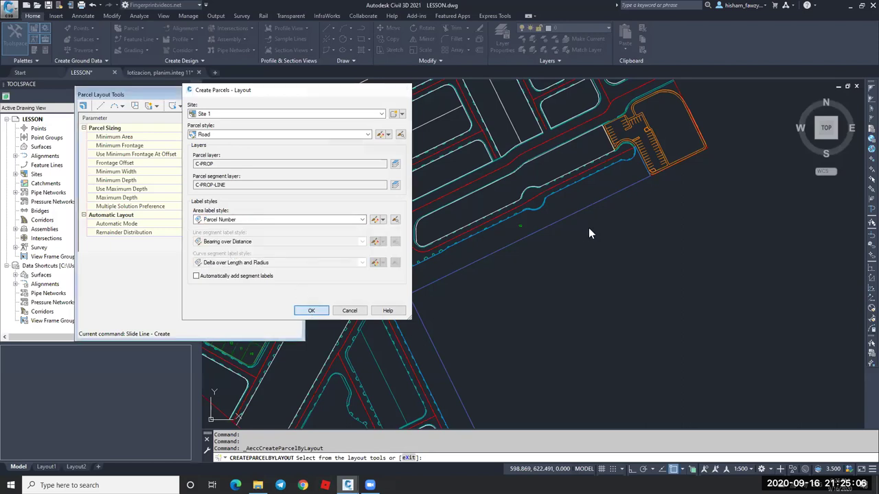
click(311, 310)
Pick the parcel and its frontage to the cul-de-sac, placing the remainder in the last parcel.
click(518, 227)
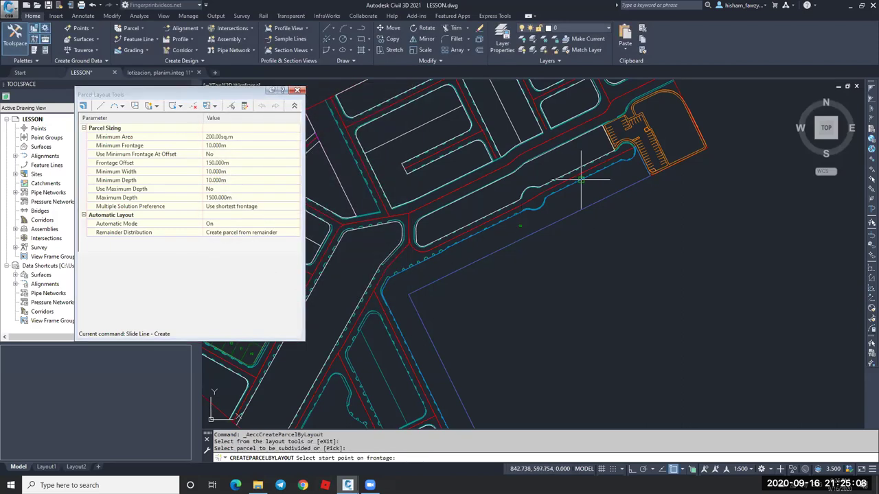
scroll(583, 175, down, 5)
scroll(543, 304, up, 5)
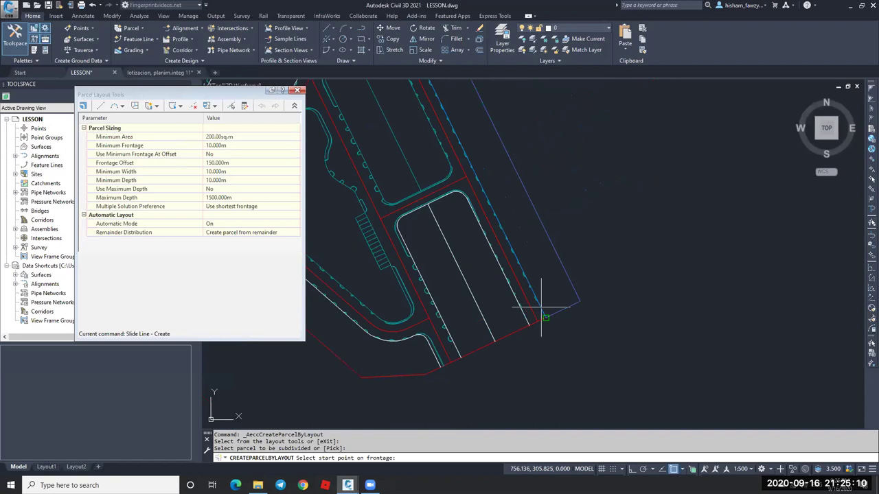
click(543, 304)
scroll(543, 304, down, 5)
scroll(728, 199, up, 5)
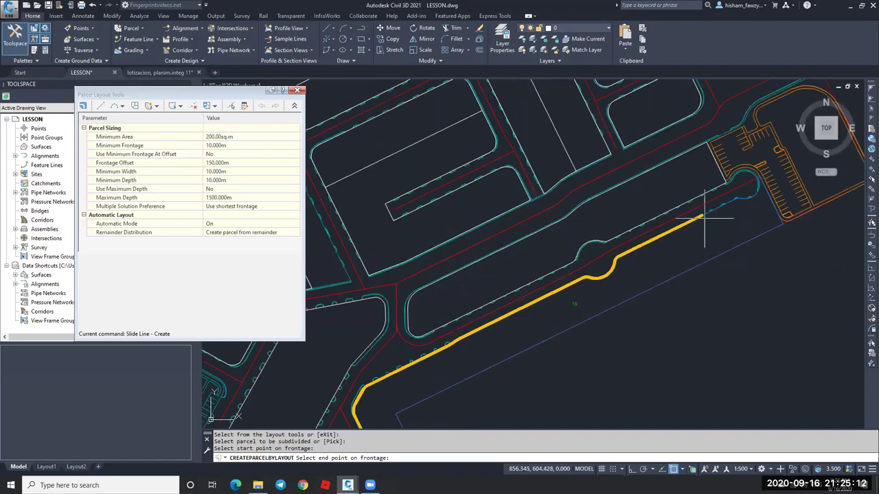
click(757, 193)
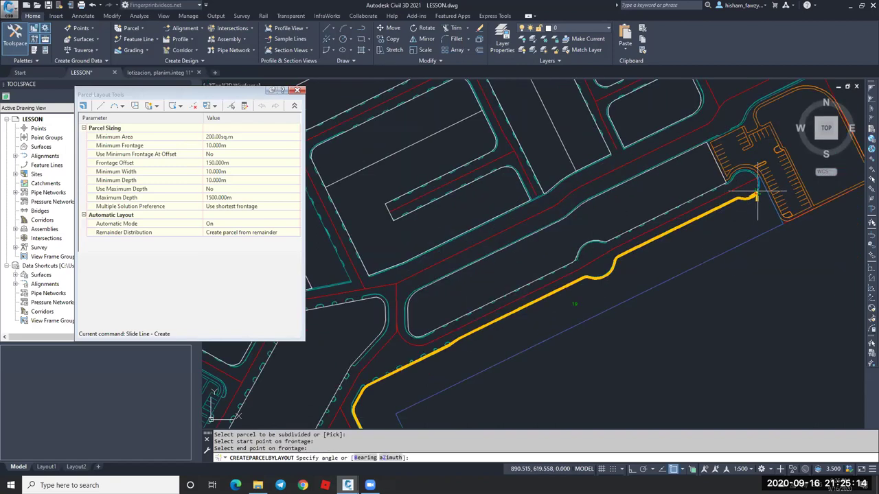
scroll(759, 191, down, 5)
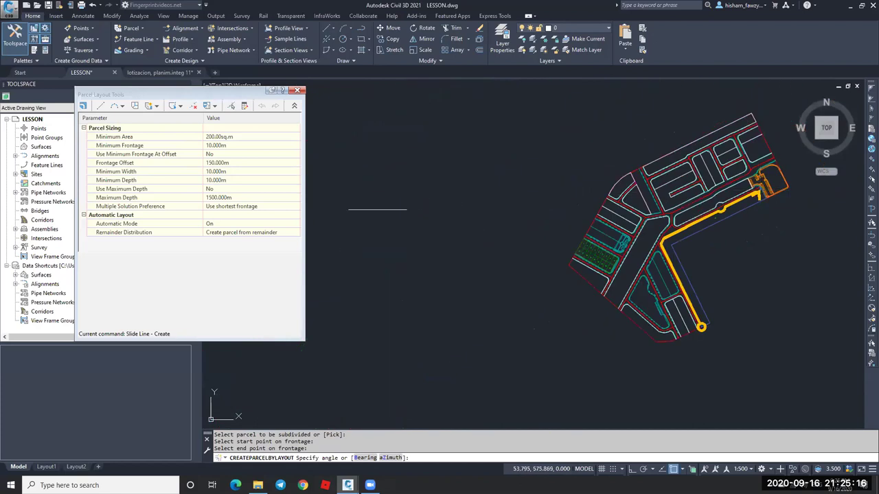
click(253, 232)
click(254, 232)
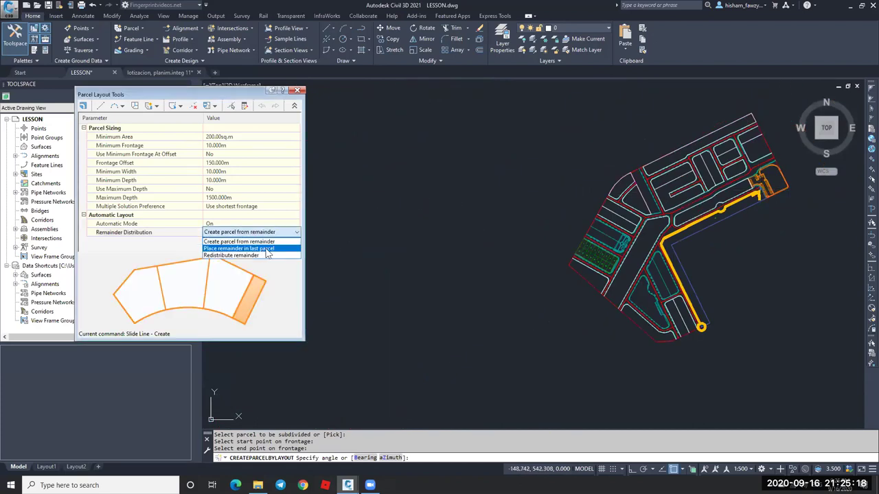
click(267, 249)
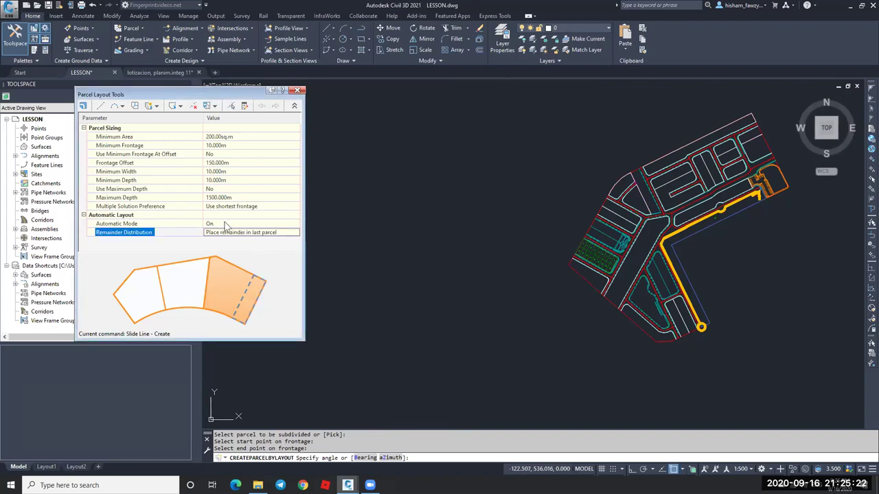
click(453, 231)
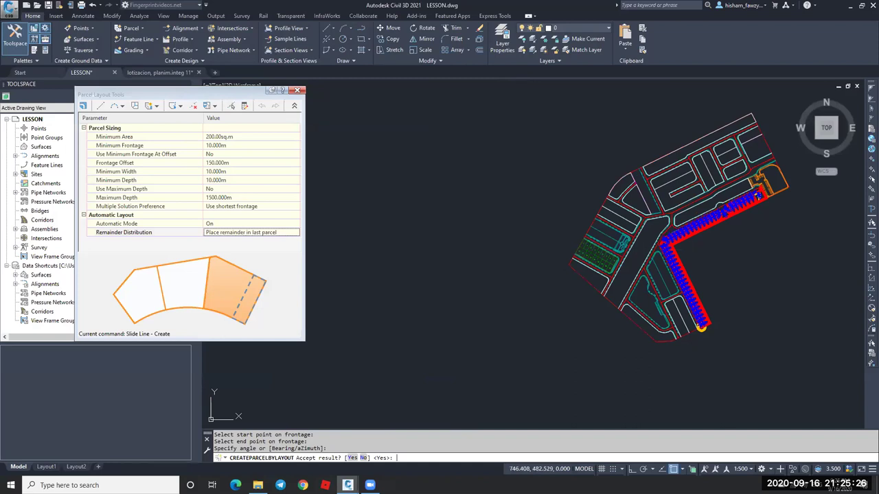
Accept the generated frontage lots and close the parcel layout tools.
key(Return)
scroll(686, 234, up, 5)
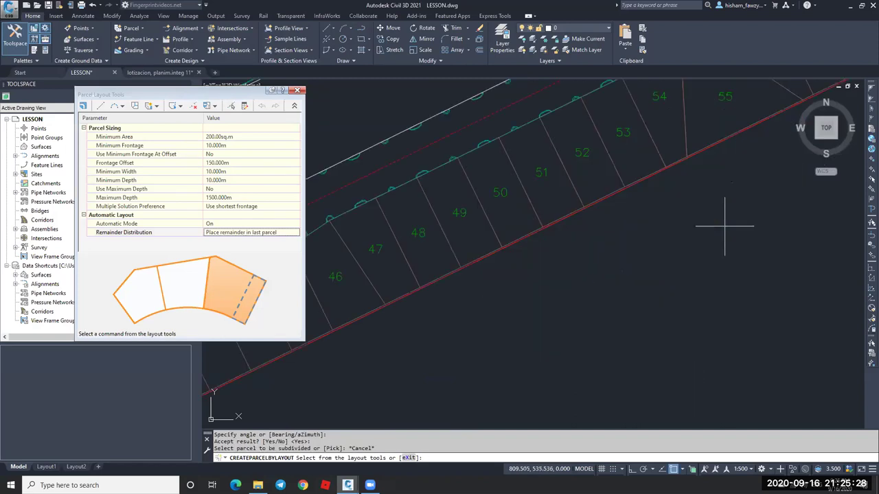
key(Escape)
scroll(570, 190, down, 6)
scroll(620, 193, up, 6)
scroll(620, 193, down, 5)
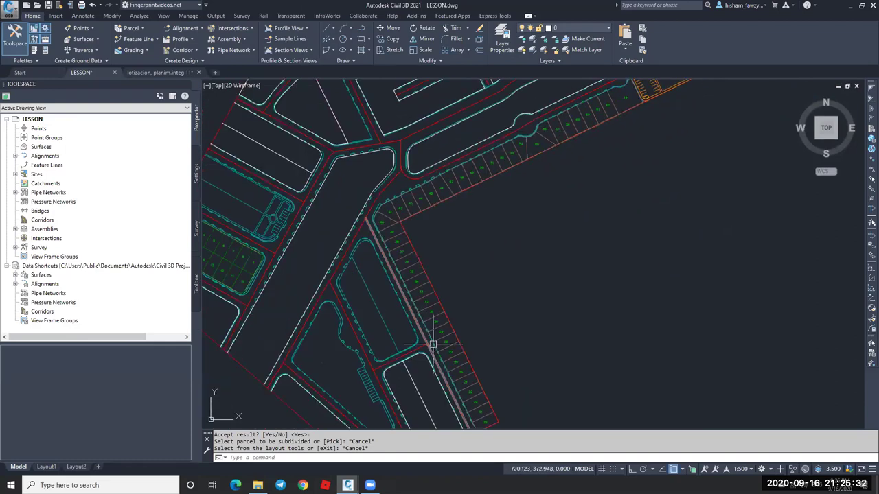
scroll(410, 225, up, 5)
key(Escape)
scroll(412, 220, down, 5)
scroll(508, 137, up, 7)
key(Escape)
Stretch the lot 54/55 line's top end onto the curb curve and delete the 56/63 line.
click(410, 320)
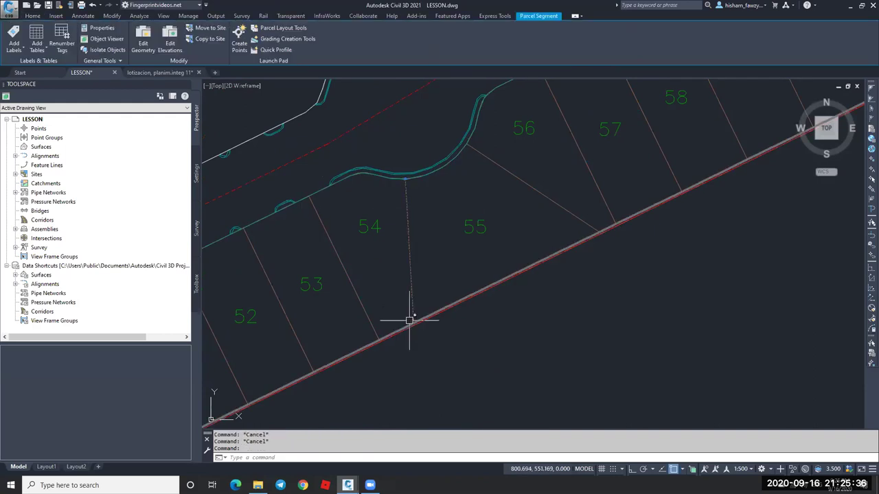
click(405, 180)
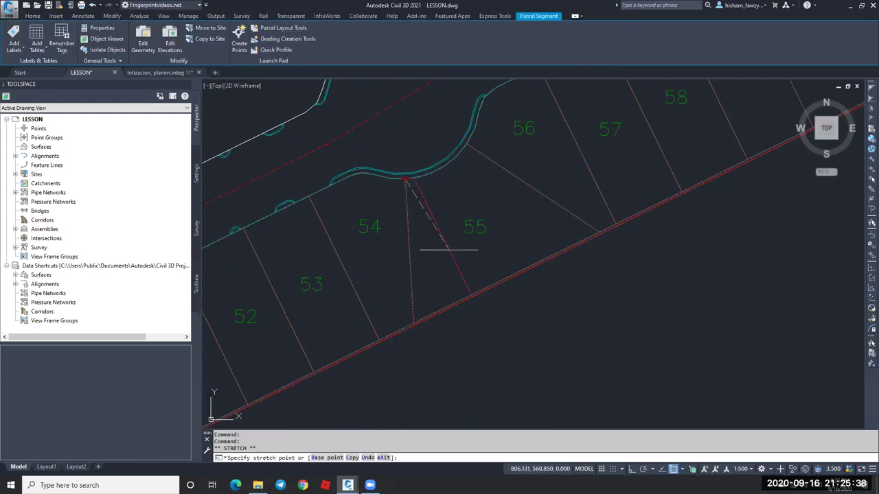
click(499, 283)
key(ctrl+z)
click(406, 192)
click(406, 180)
click(447, 173)
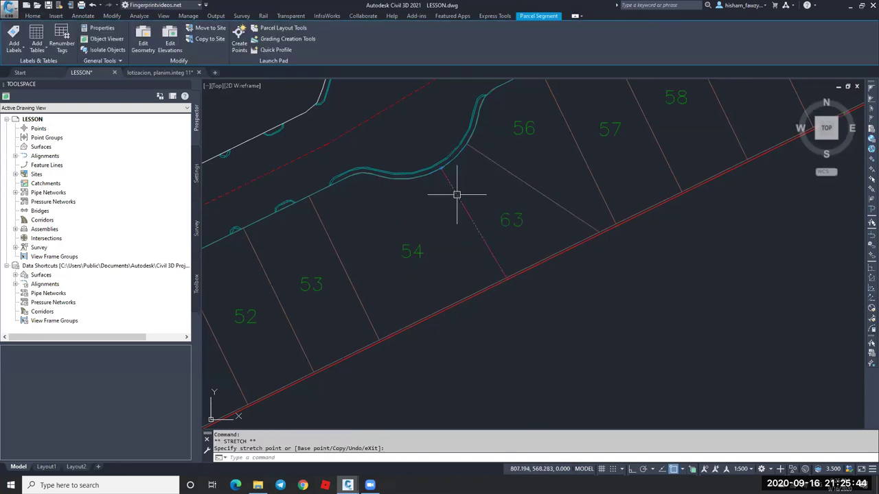
key(Escape)
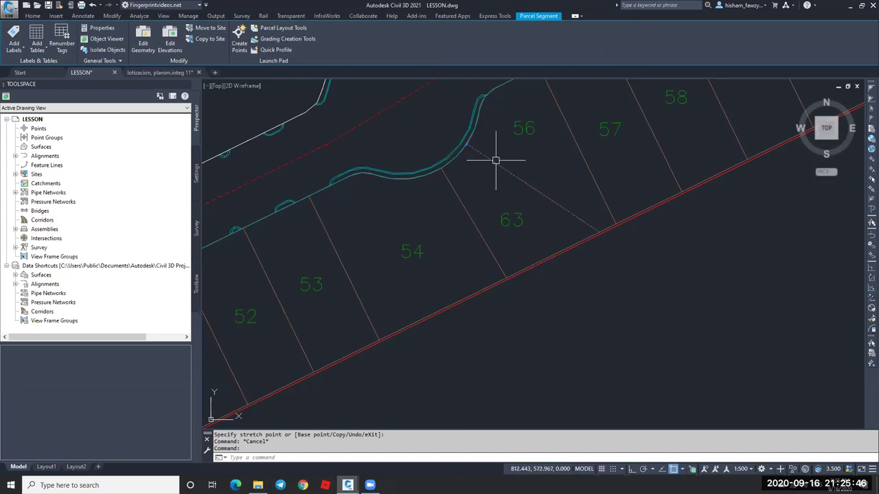
key(Delete)
Try repositioning the lot 54/63 line's end on the frontage, undoing each trial stretch.
scroll(504, 182, down, 3)
middle_drag(511, 188, 440, 237)
scroll(390, 223, up, 4)
click(421, 228)
click(407, 210)
click(398, 194)
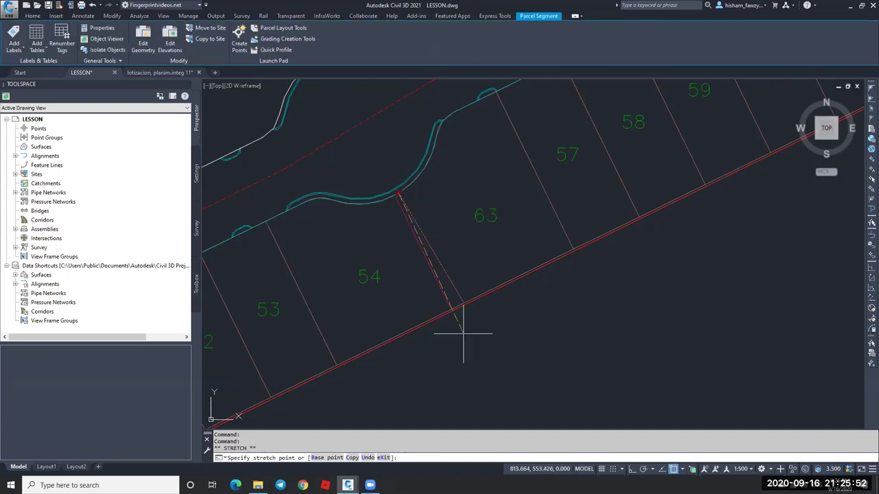
click(455, 289)
key(ctrl+z)
click(411, 216)
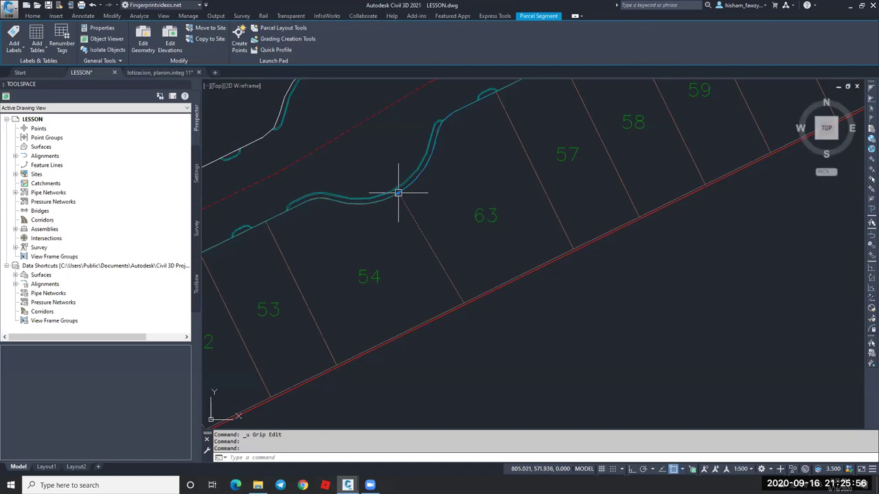
click(399, 194)
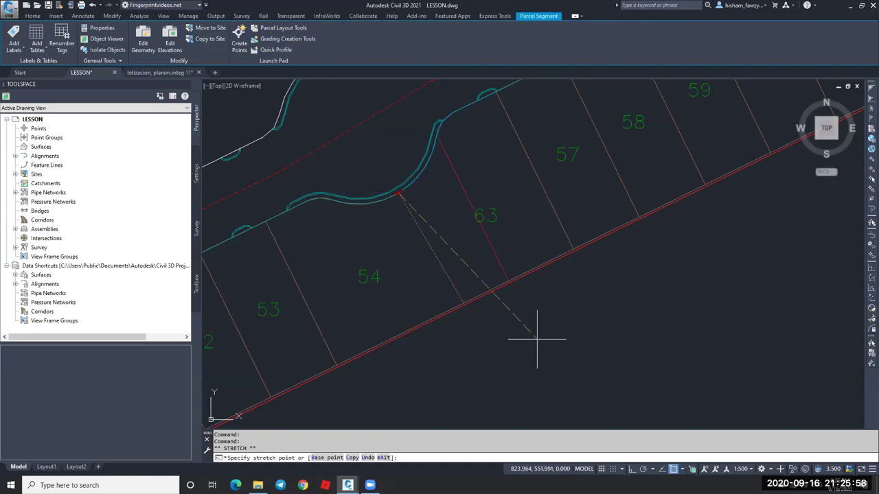
key(F3)
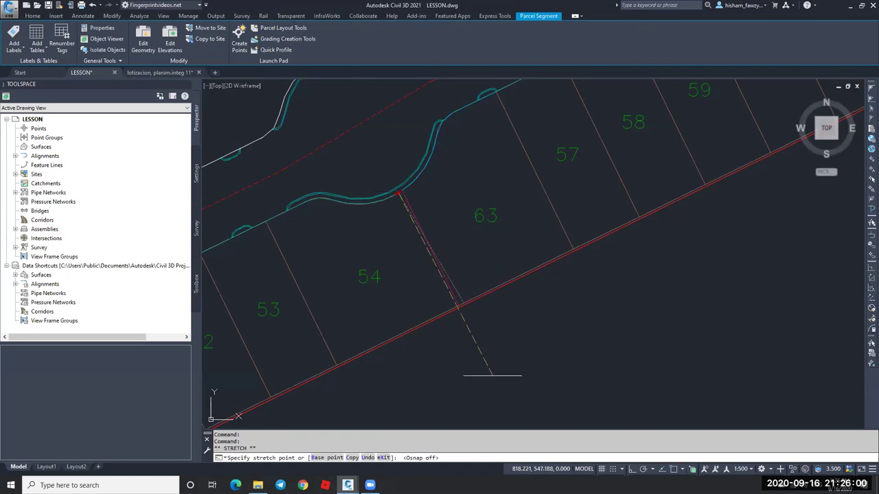
click(459, 307)
key(ctrl+z)
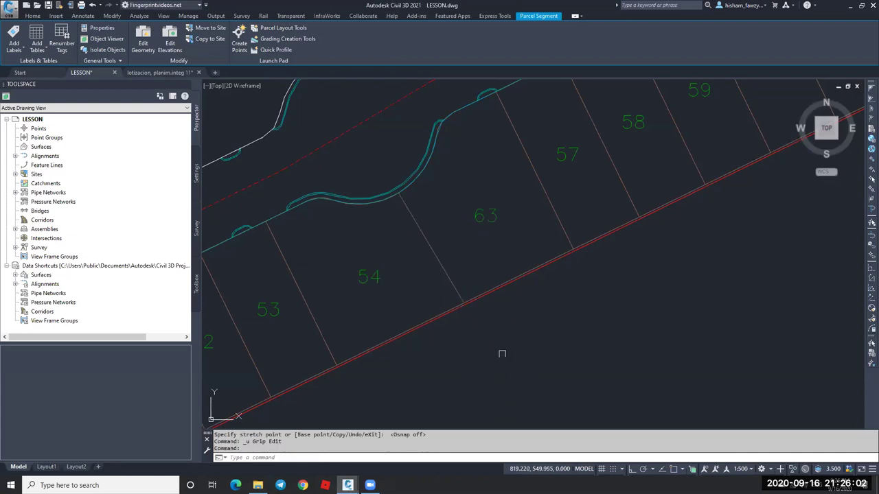
Cancel the last lot line edit and inspect parcel 19 before clearing the selection.
click(437, 258)
scroll(402, 220, up, 5)
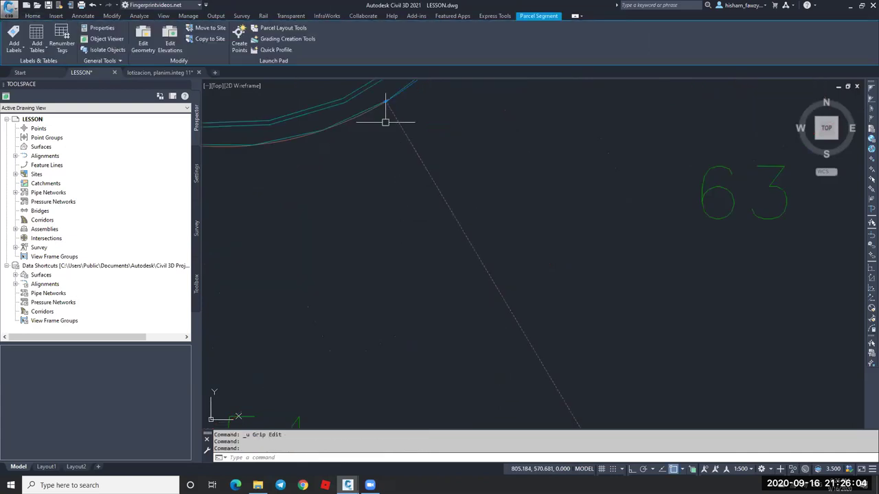
click(386, 101)
scroll(481, 231, down, 6)
key(Escape)
scroll(567, 173, up, 4)
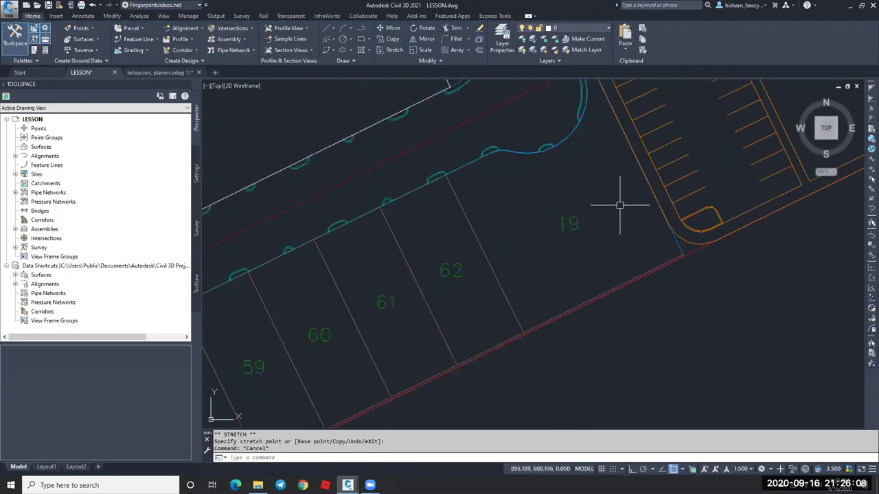
key(Escape)
click(569, 228)
scroll(540, 229, down, 2)
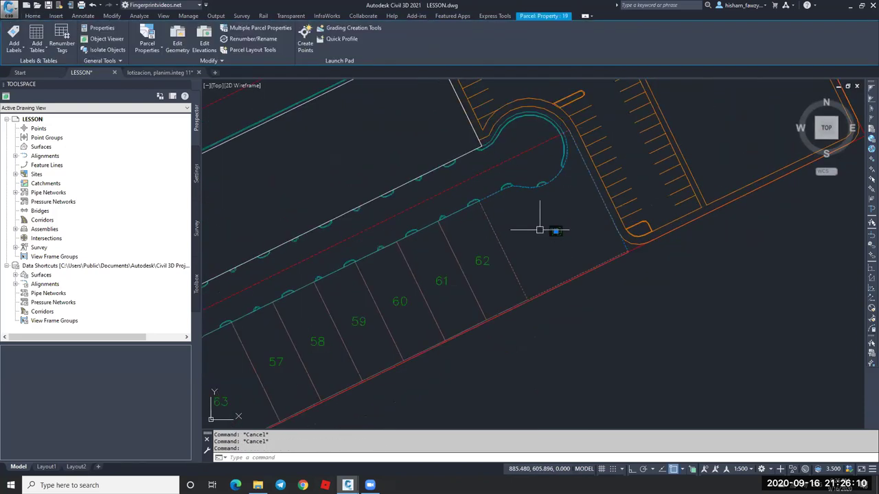
scroll(540, 230, down, 2)
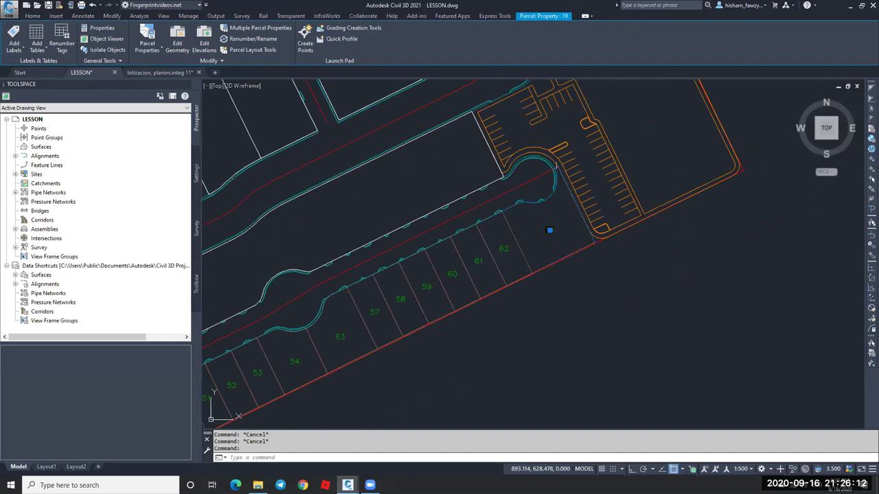
scroll(498, 184, down, 3)
key(Escape)
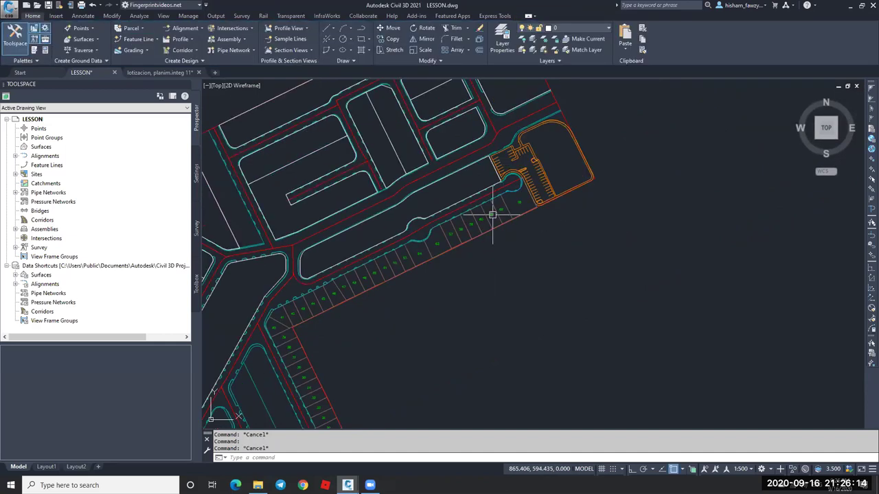
scroll(504, 206, up, 5)
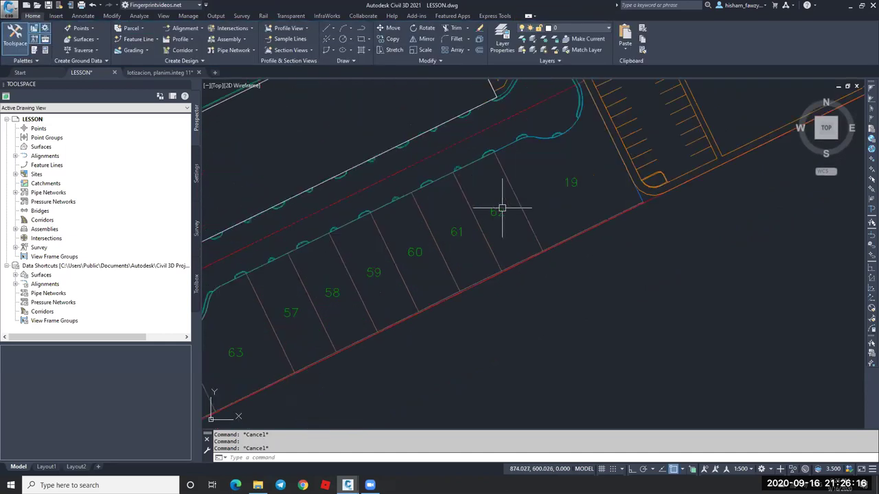
Change parcel Road : 63's style to Open Space and open that style for editing.
scroll(540, 214, up, 2)
double_click(449, 180)
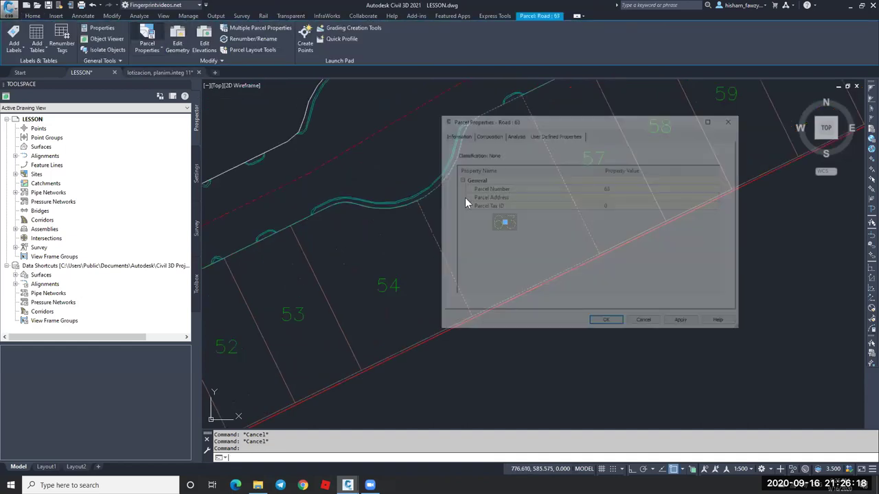
click(460, 136)
click(504, 222)
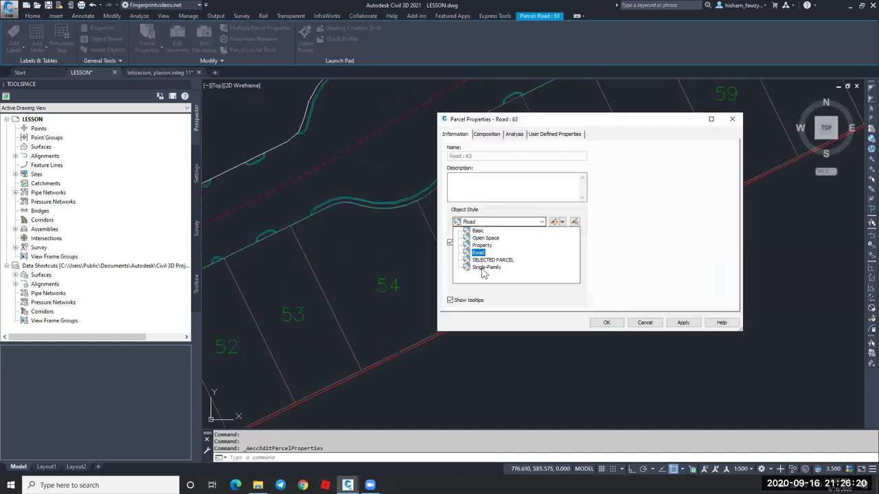
click(486, 238)
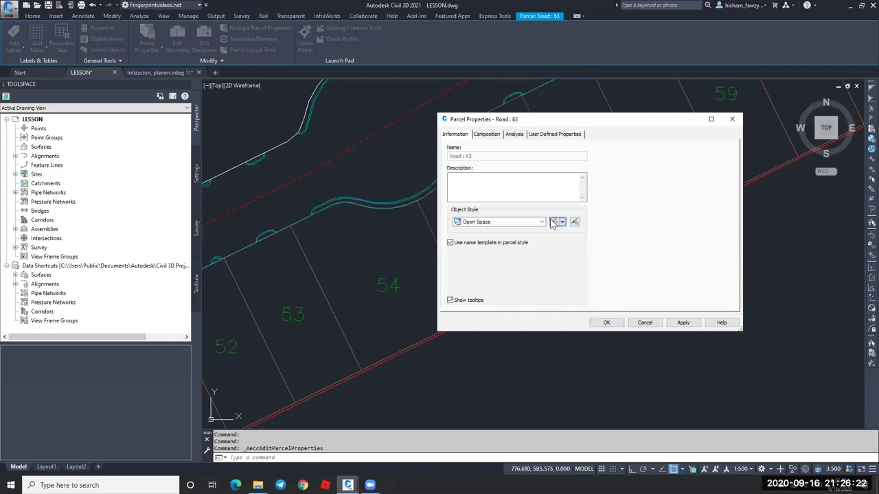
click(553, 222)
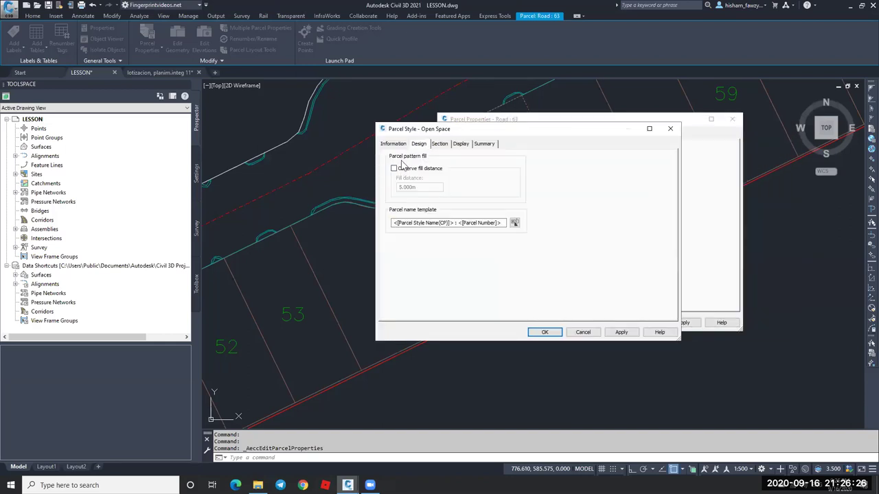
Turn on Parcel Area Fill with a Predefined ANSI36 hatch at scale .25.
click(403, 169)
click(465, 145)
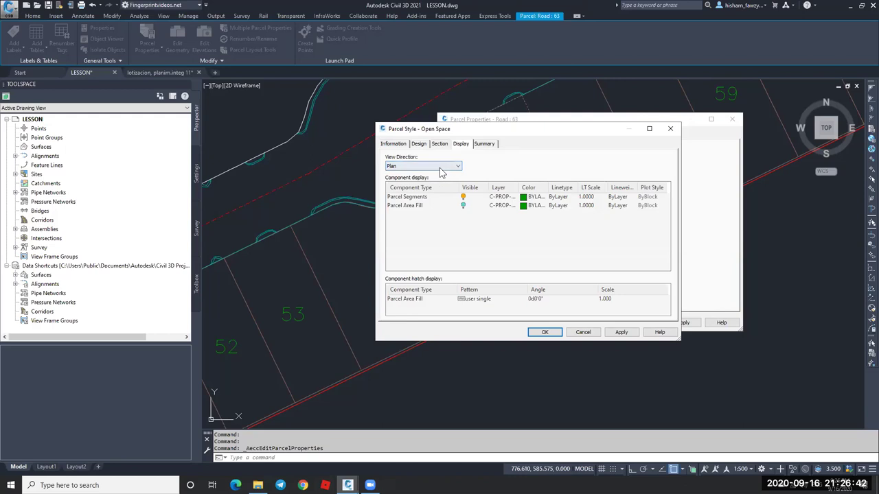
click(463, 207)
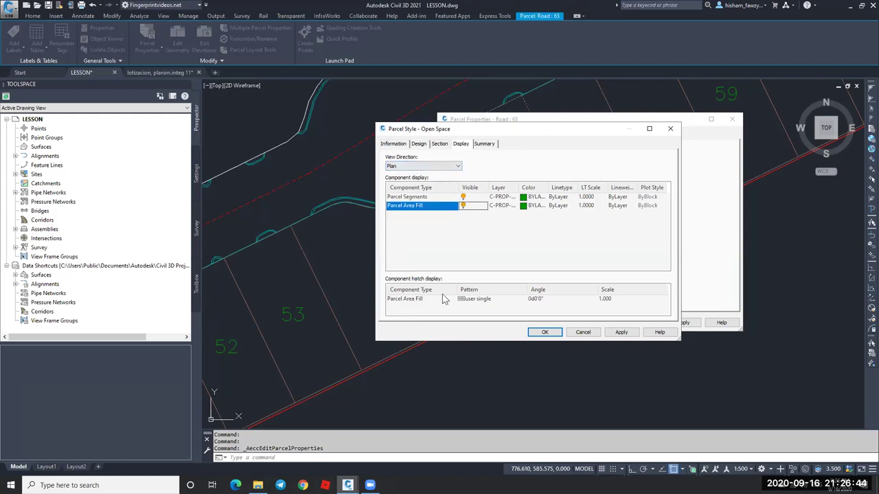
click(484, 300)
click(561, 215)
click(525, 225)
click(597, 225)
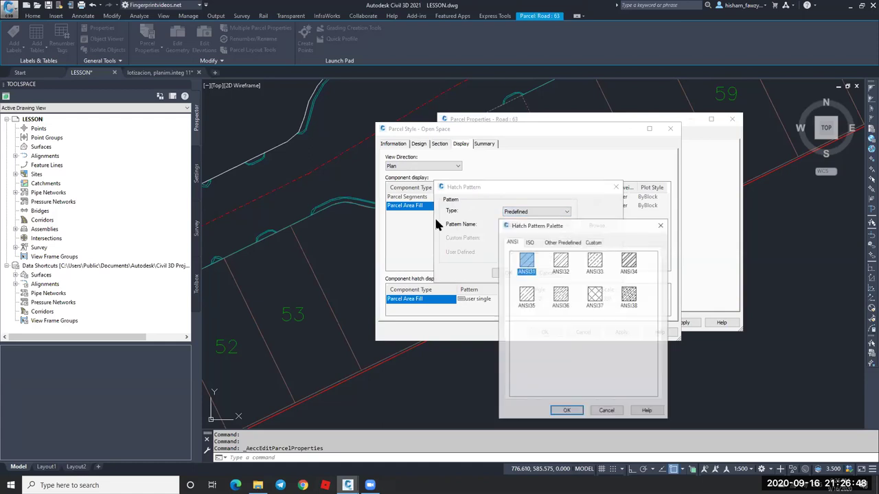
click(561, 297)
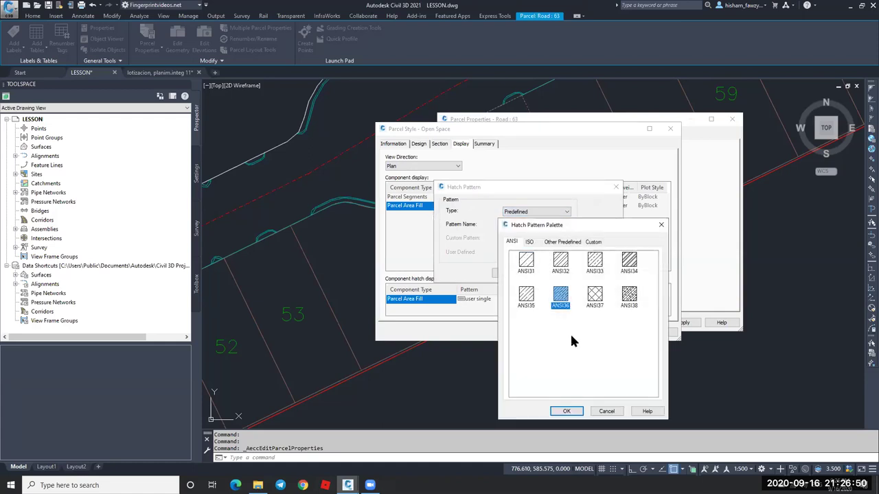
click(567, 412)
click(509, 274)
click(619, 300)
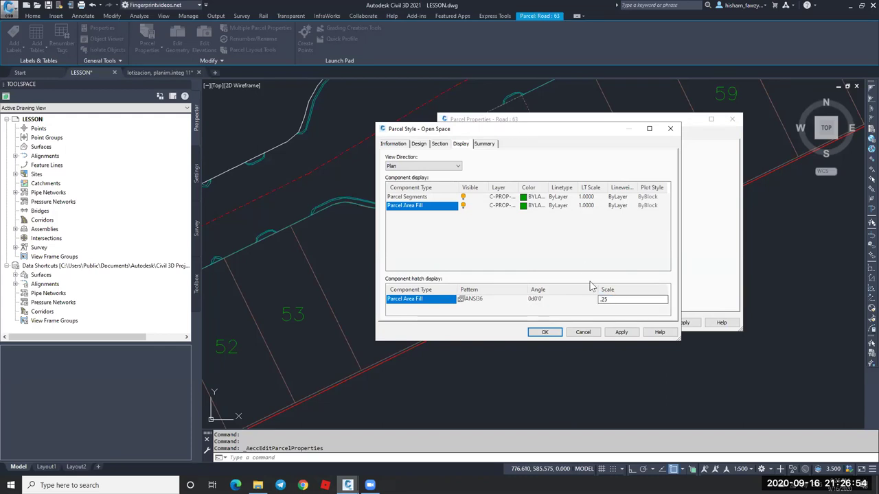
Set the area fill colour to orange index 30 and close the style and parcel dialogs.
click(531, 206)
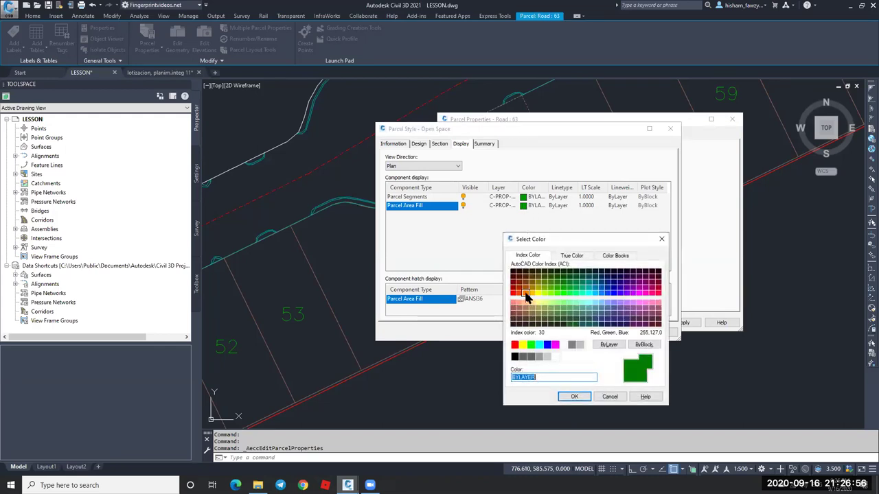
click(525, 293)
click(574, 396)
click(545, 334)
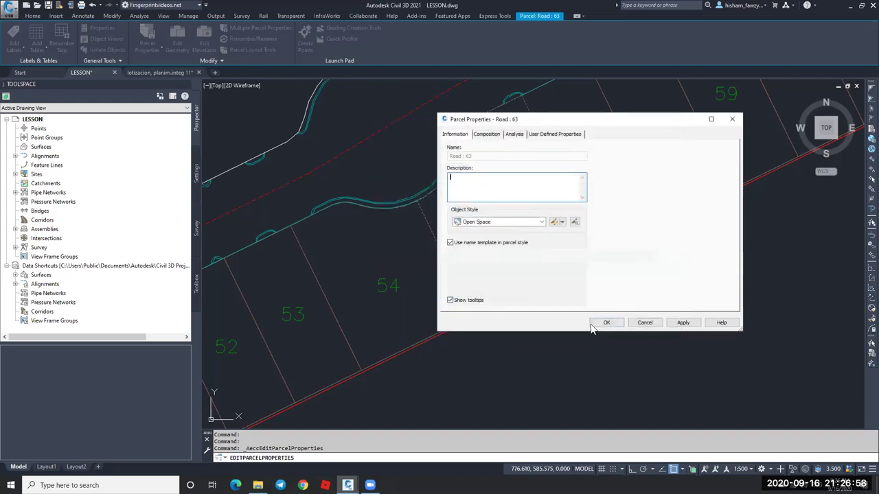
click(609, 323)
key(Escape)
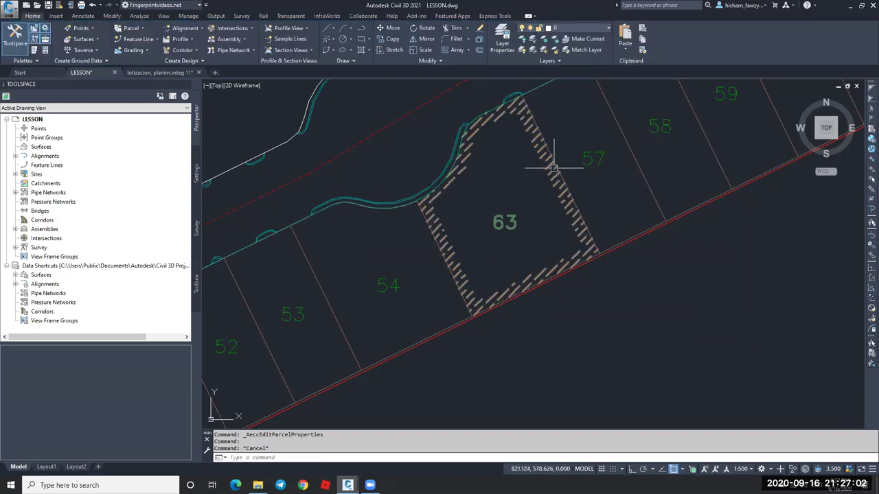
scroll(588, 241, up, 4)
scroll(546, 237, down, 4)
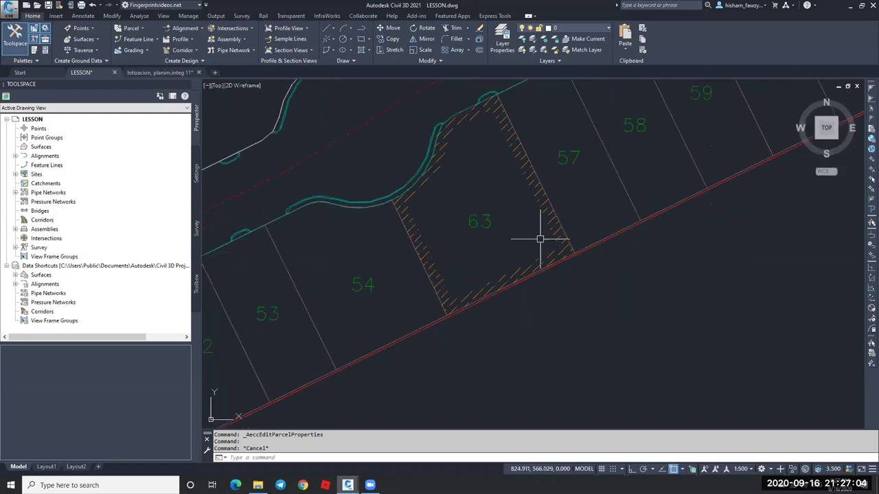
key(Escape)
scroll(555, 200, down, 4)
scroll(542, 204, up, 5)
scroll(526, 222, down, 2)
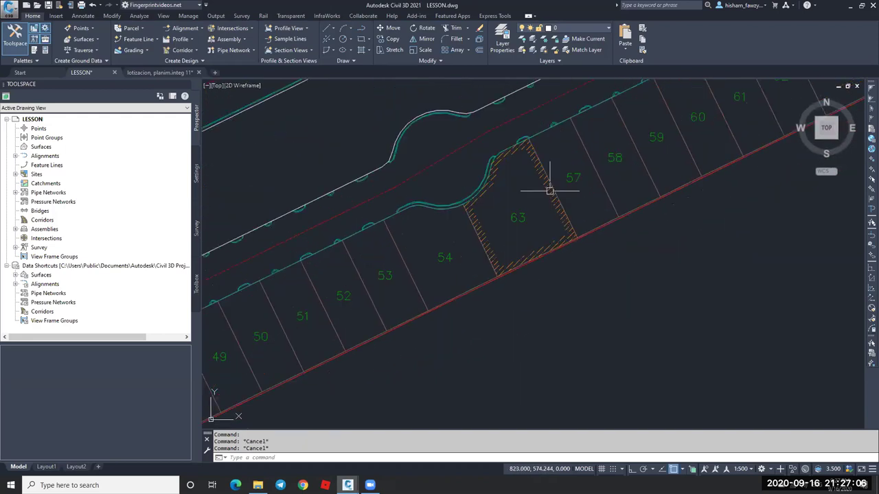
Match parcel 63's hatch styling onto parcels 48 and 38 using MATCHPROP (MA).
text(ma)
key(Return)
click(516, 217)
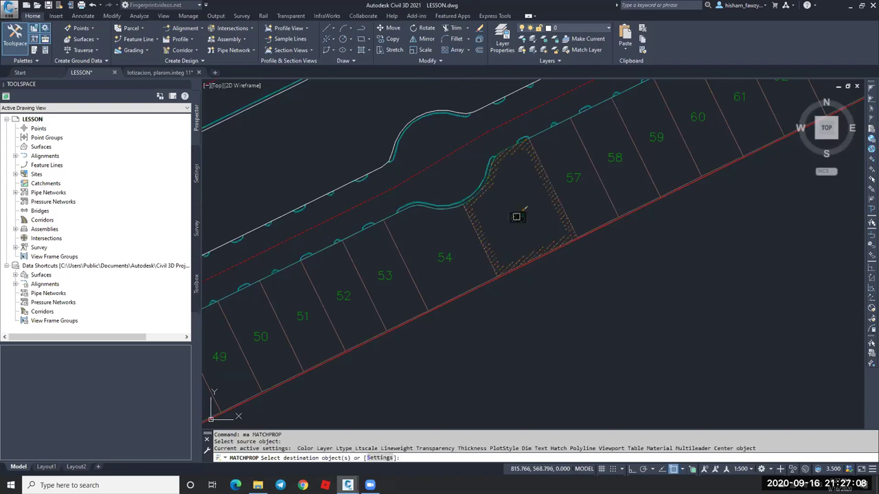
scroll(562, 177, down, 4)
click(409, 258)
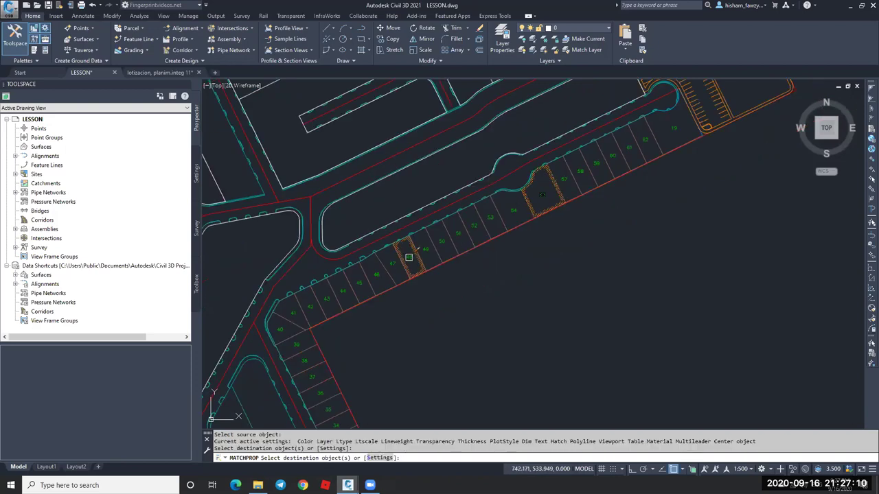
click(301, 364)
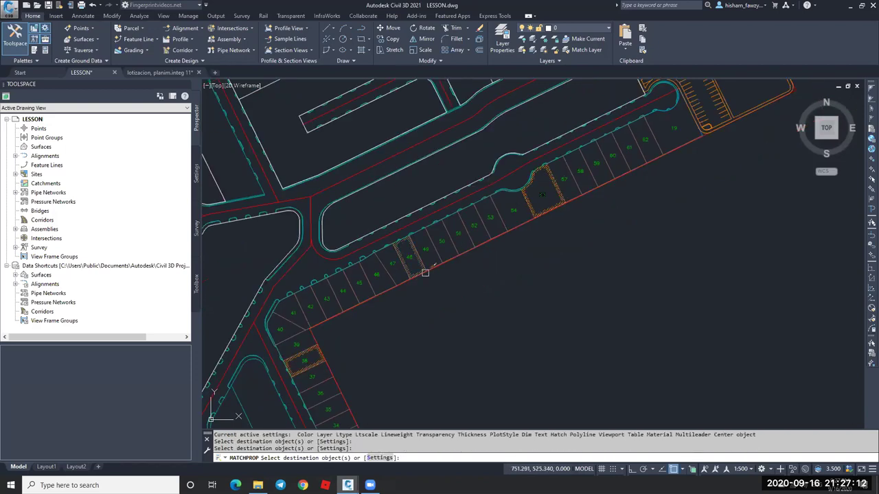
click(425, 273)
key(Escape)
Select parcel 63 to check its styling, then clear the selection.
scroll(490, 196, up, 2)
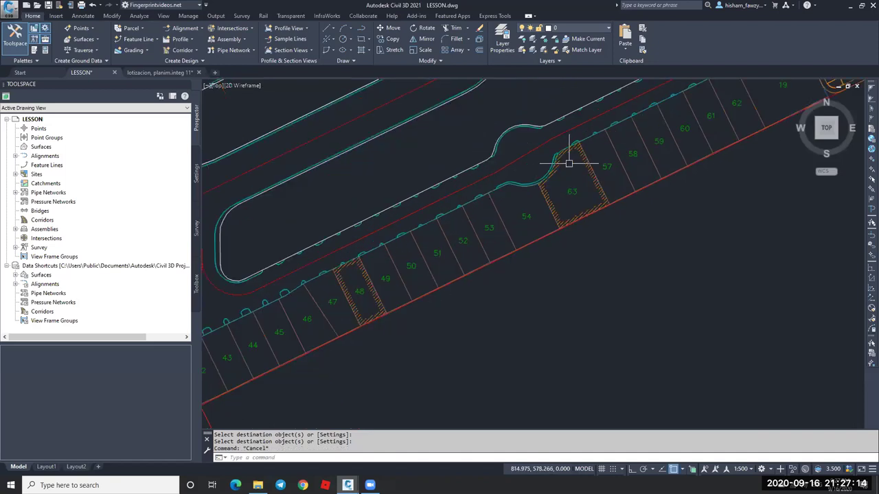
scroll(569, 164, up, 3)
click(534, 178)
key(Escape)
scroll(539, 189, down, 3)
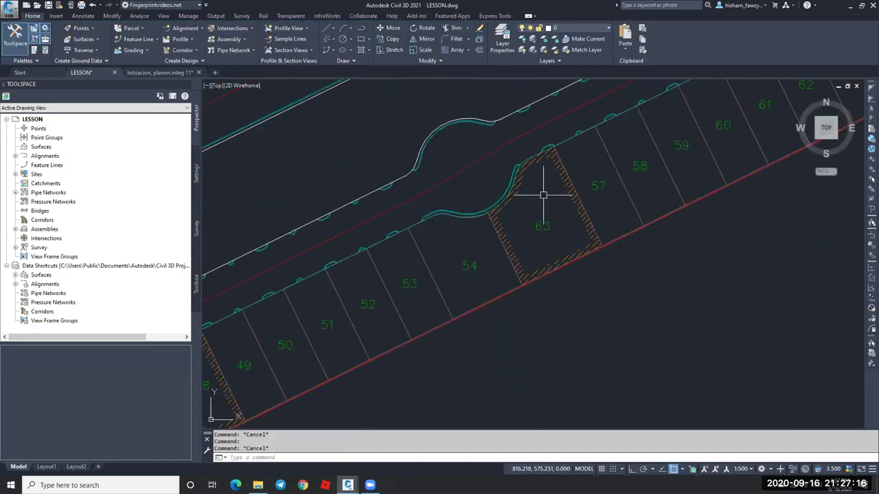
scroll(526, 197, down, 6)
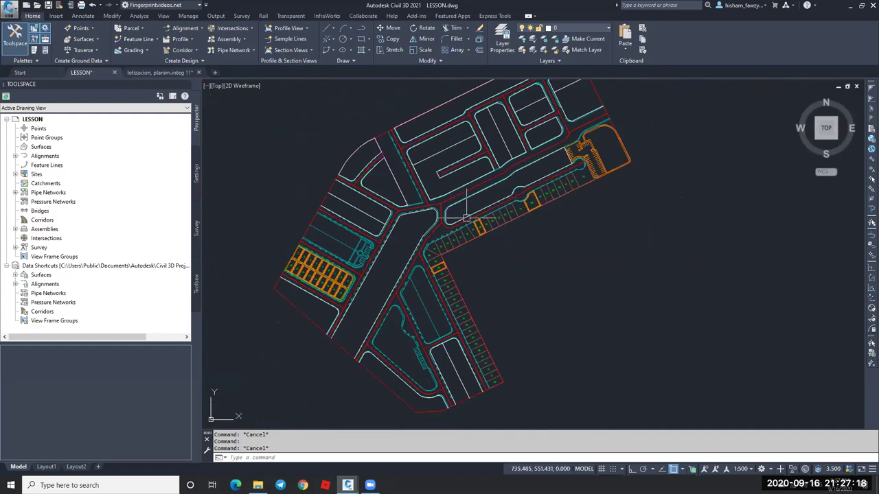
key(Escape)
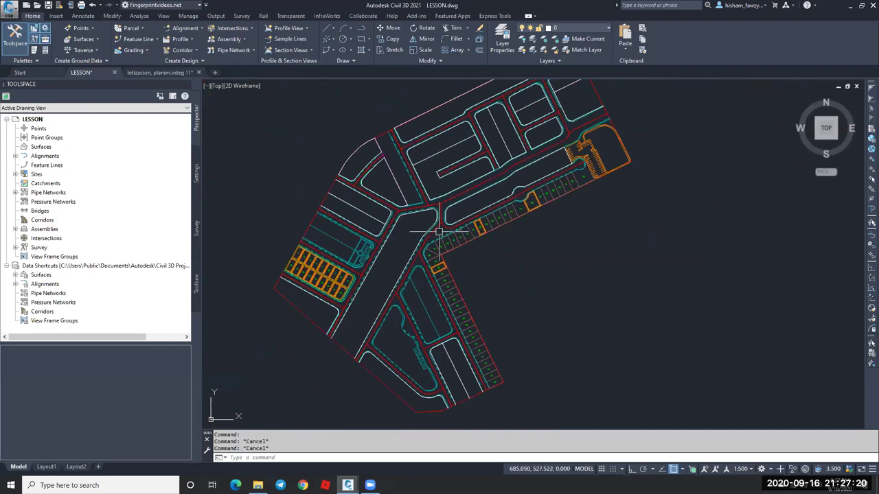
Switch to the lotizacion, planim.integ 11 drawing and zoom around the subdivision plan.
click(177, 71)
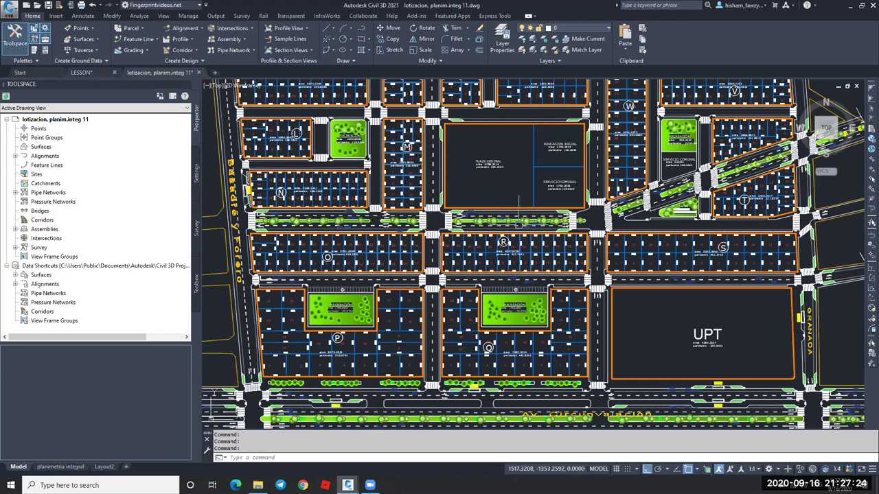
scroll(538, 243, down, 5)
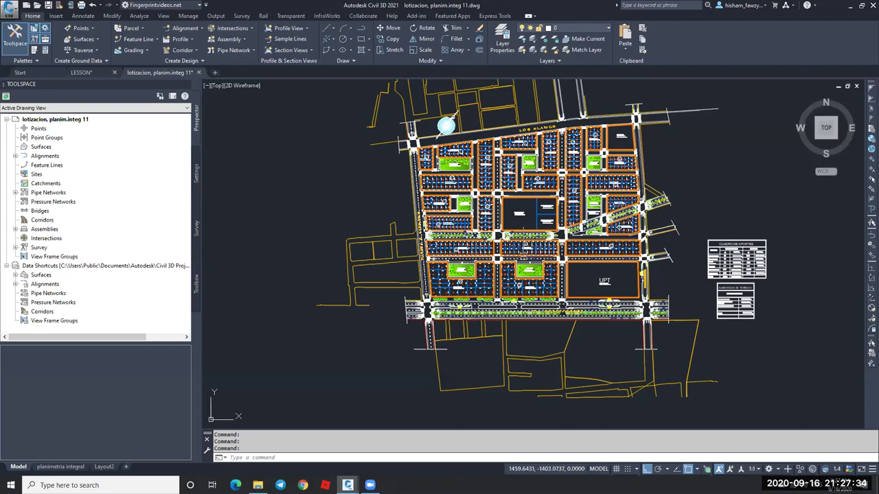
scroll(541, 254, up, 2)
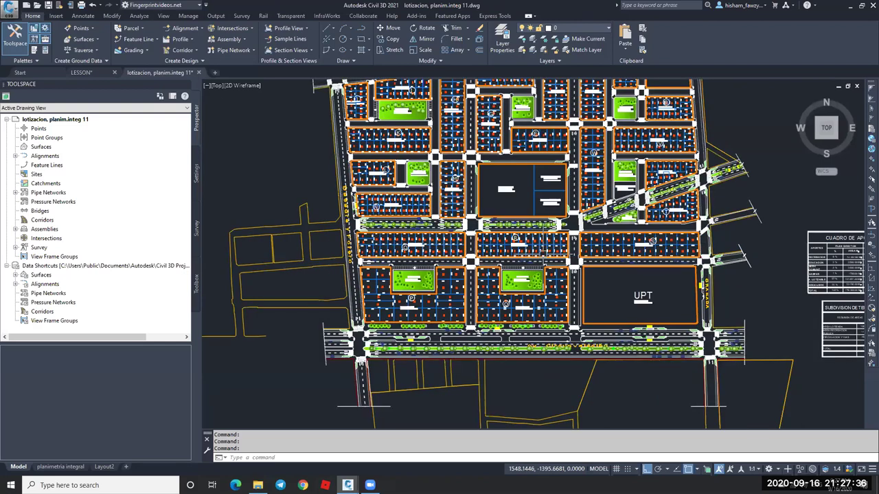
scroll(556, 253, up, 8)
scroll(608, 228, up, 5)
scroll(563, 215, down, 5)
scroll(563, 215, down, 3)
scroll(328, 201, up, 1)
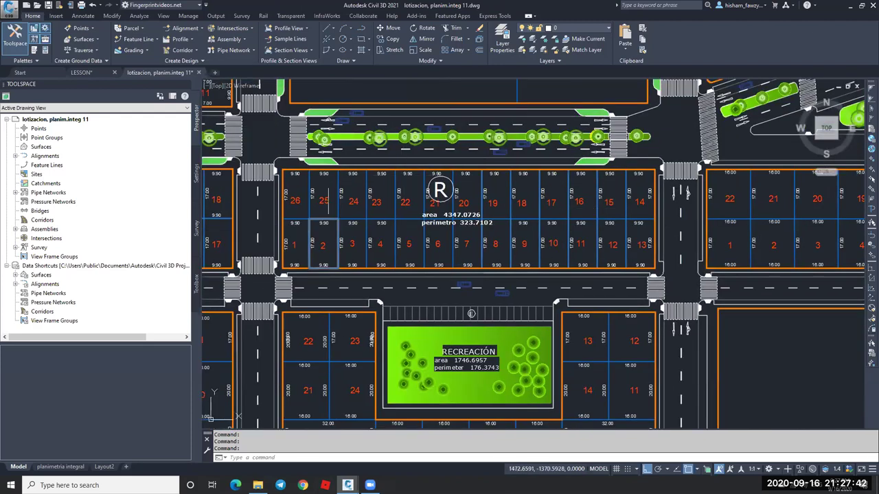
scroll(328, 200, up, 2)
scroll(457, 203, down, 1)
key(Escape)
scroll(457, 202, down, 1)
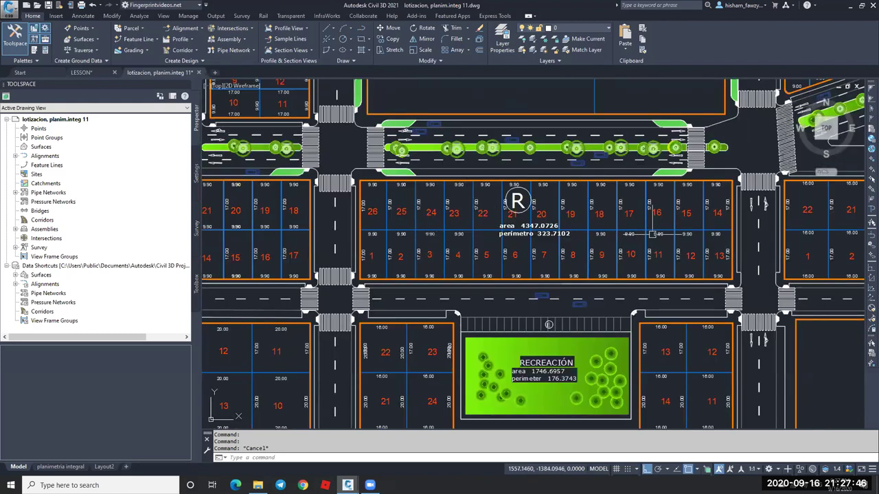
Pan right and zoom to inspect the lot blocks and their labels.
middle_drag(656, 229, 577, 233)
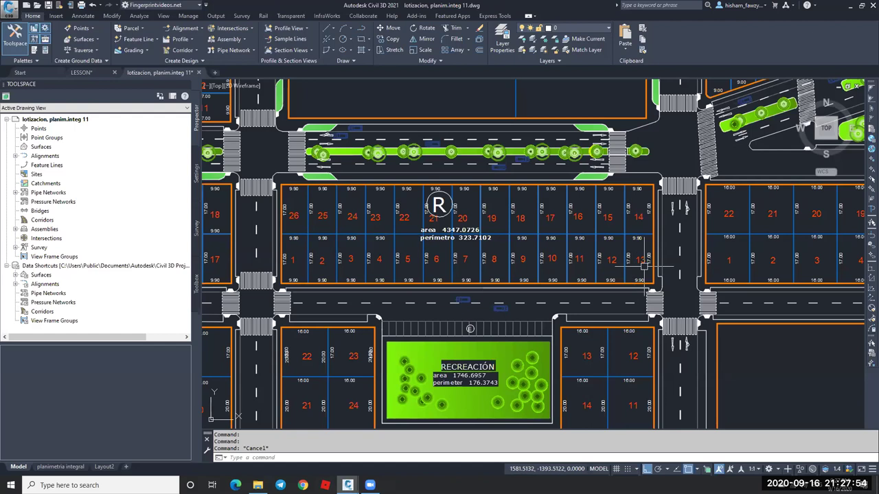
mouse_move(642, 224)
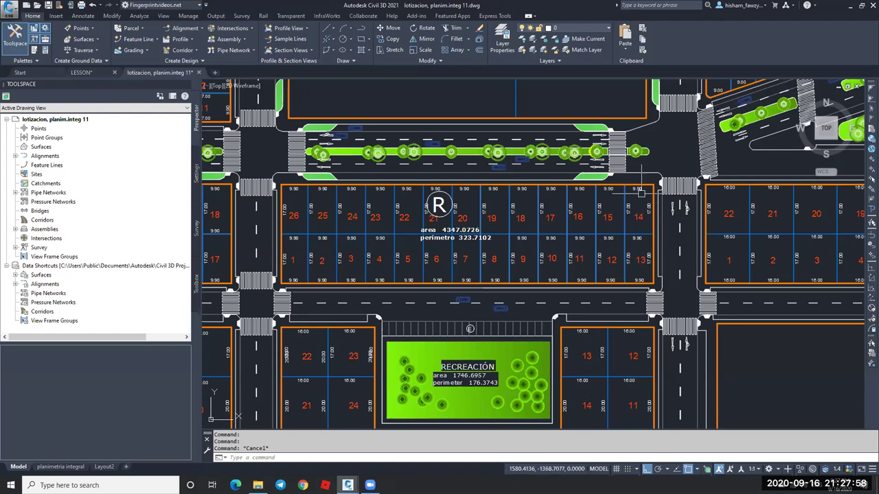
scroll(638, 191, up, 5)
scroll(638, 191, down, 5)
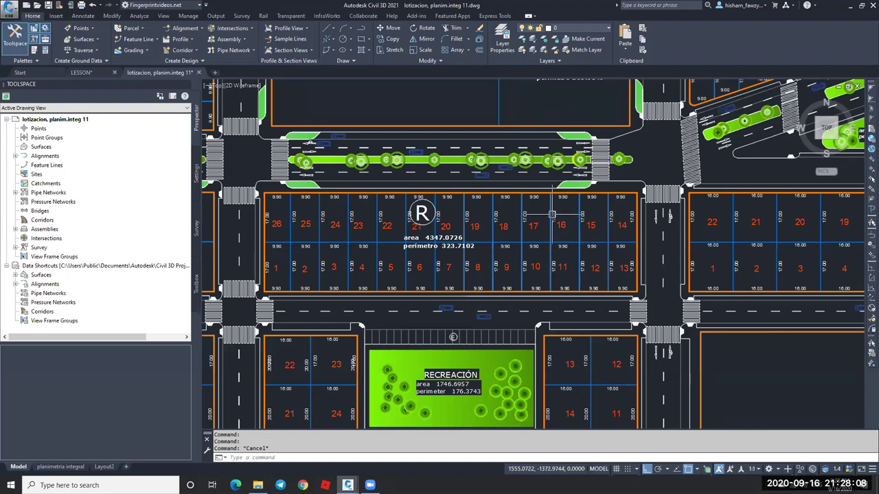
scroll(576, 237, down, 3)
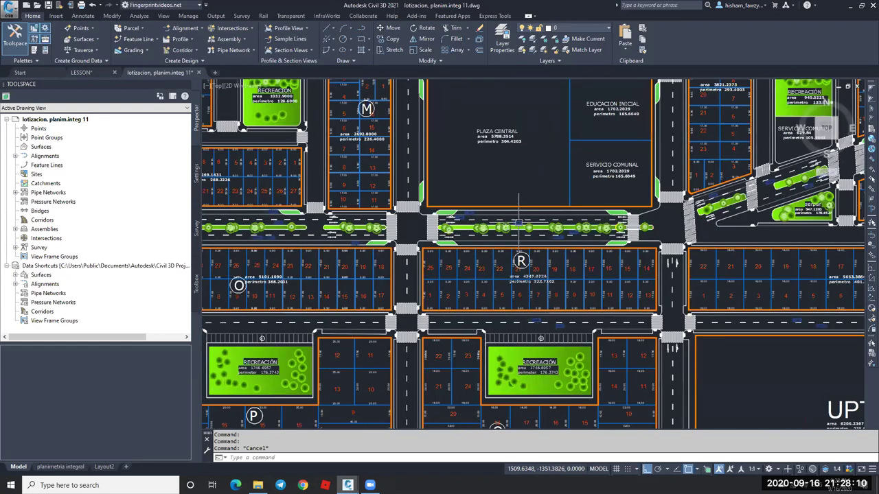
scroll(525, 224, down, 2)
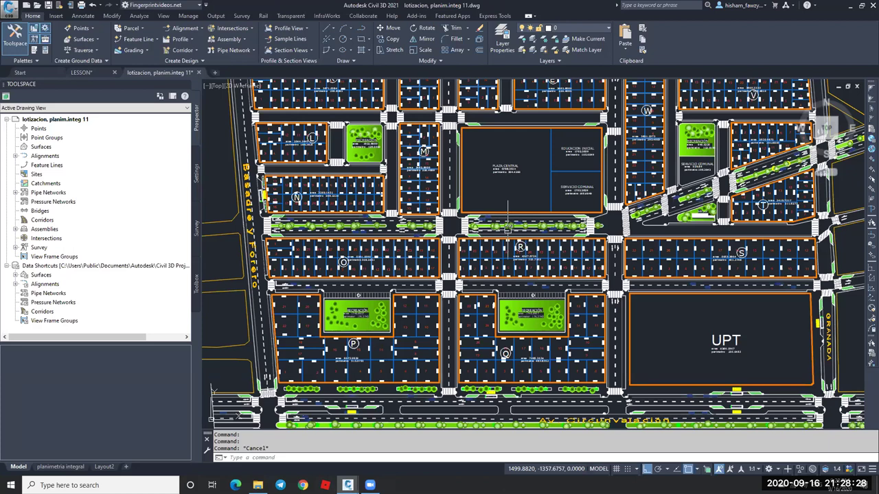
scroll(508, 227, down, 3)
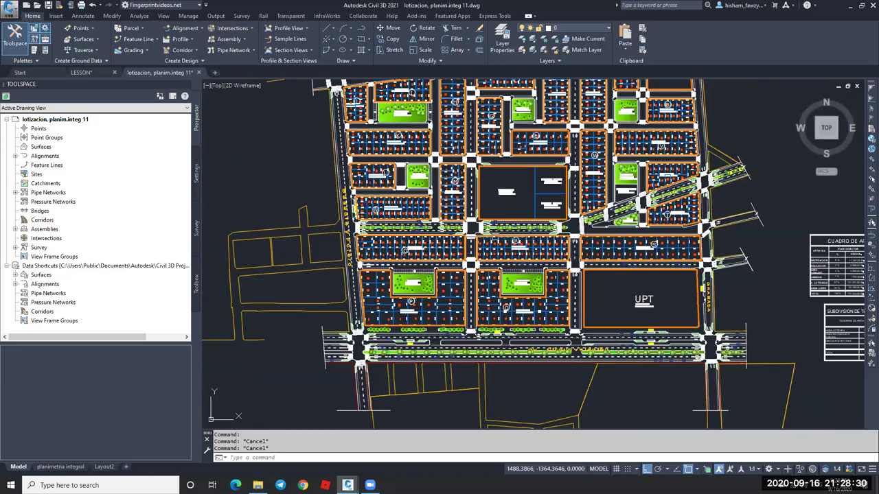
scroll(557, 232, down, 2)
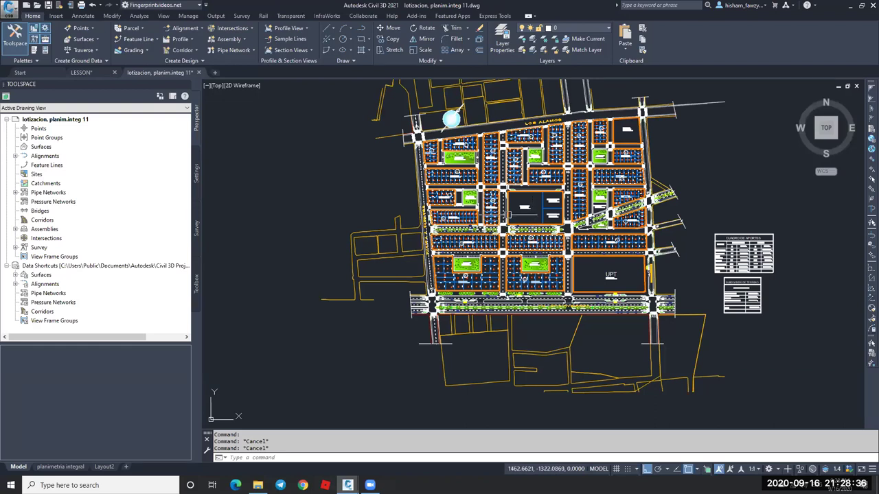
scroll(501, 160, up, 2)
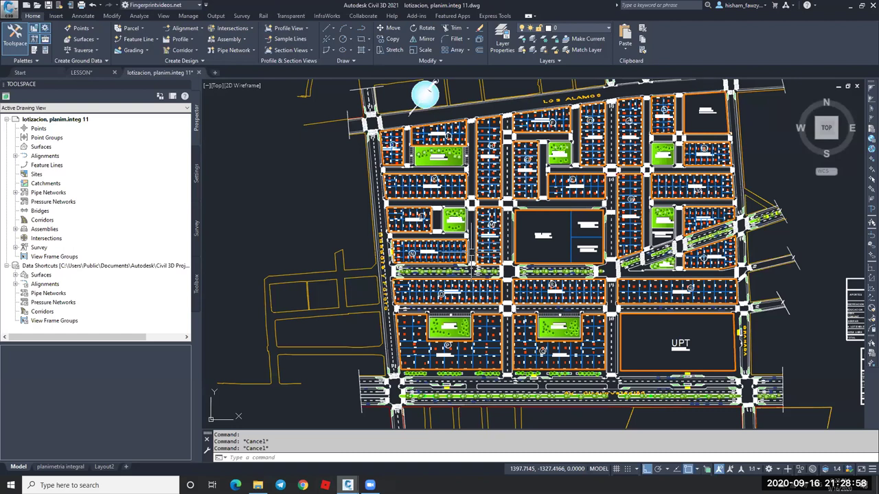
Turn off the urbano entorno context layer with LAYOFF.
click(524, 39)
scroll(514, 292, up, 2)
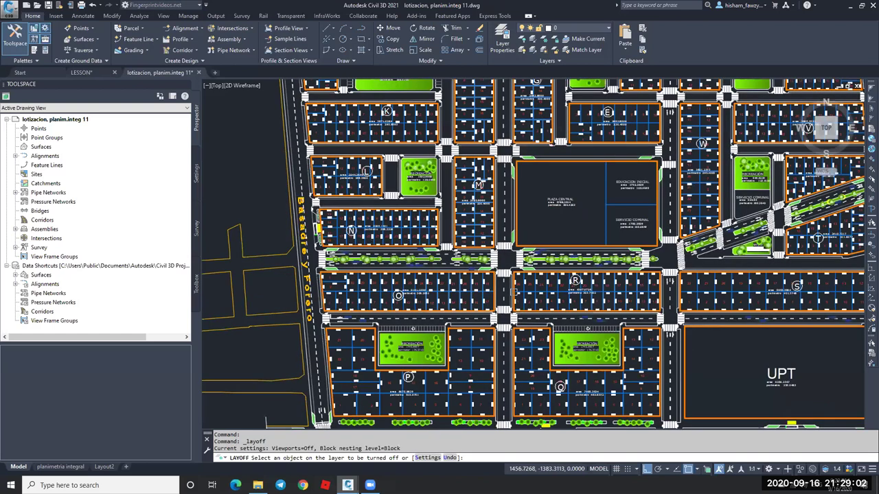
scroll(515, 291, up, 2)
click(504, 247)
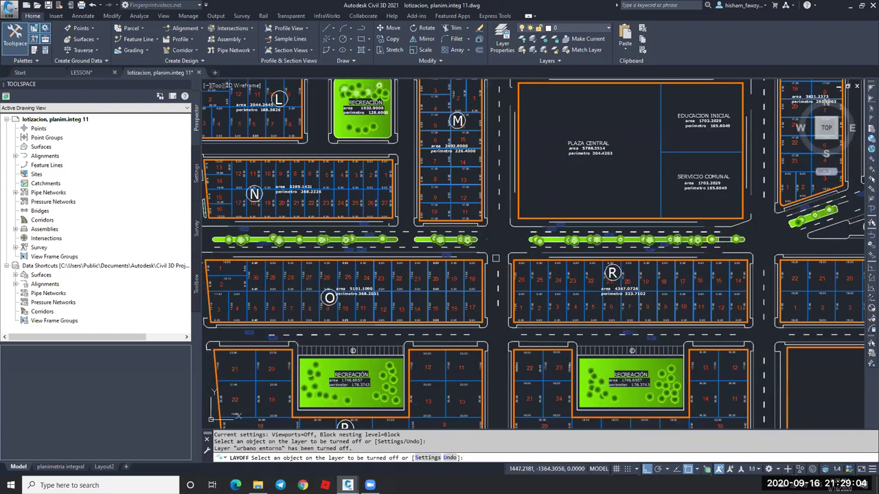
click(514, 228)
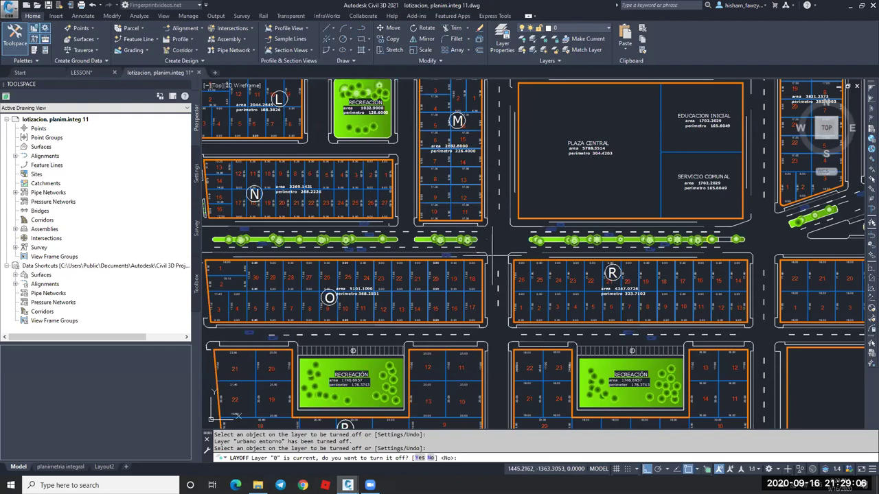
key(Escape)
key(Escape)
key(Escape)
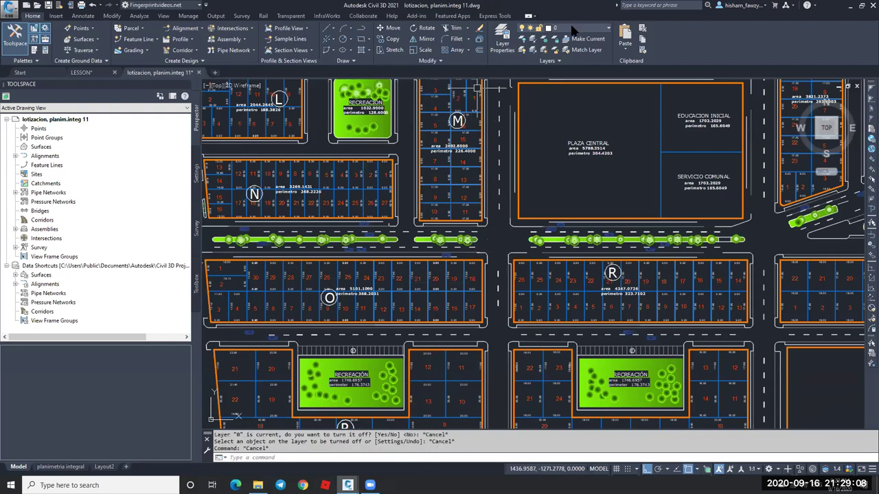
Make layer 02 current, then turn off layer 0 and the EDUCACION layer.
click(567, 28)
click(570, 80)
click(521, 39)
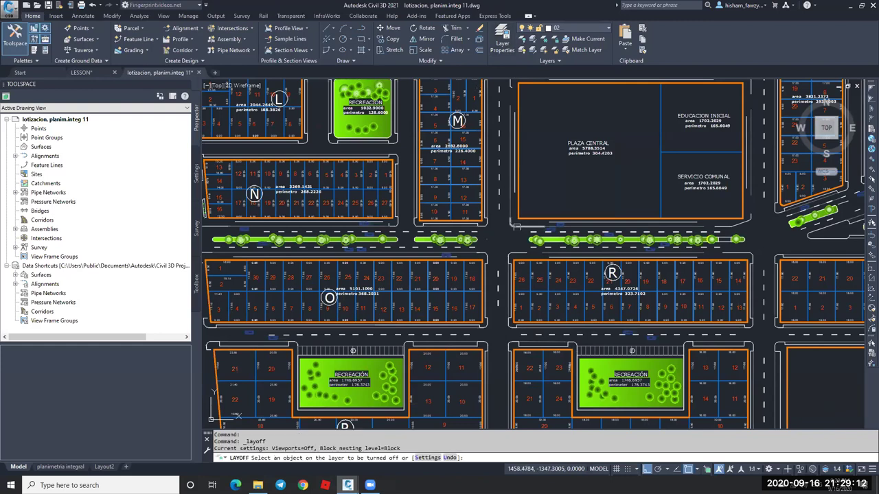
click(517, 227)
scroll(491, 239, up, 4)
click(487, 217)
Turn off the 0-JARDI garden and Predios Urbanos layers.
scroll(493, 213, down, 4)
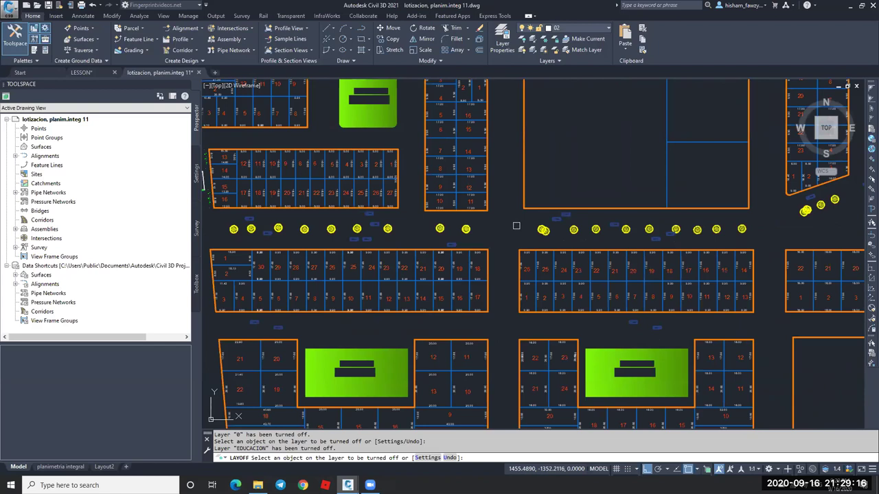
scroll(516, 225, down, 4)
click(593, 300)
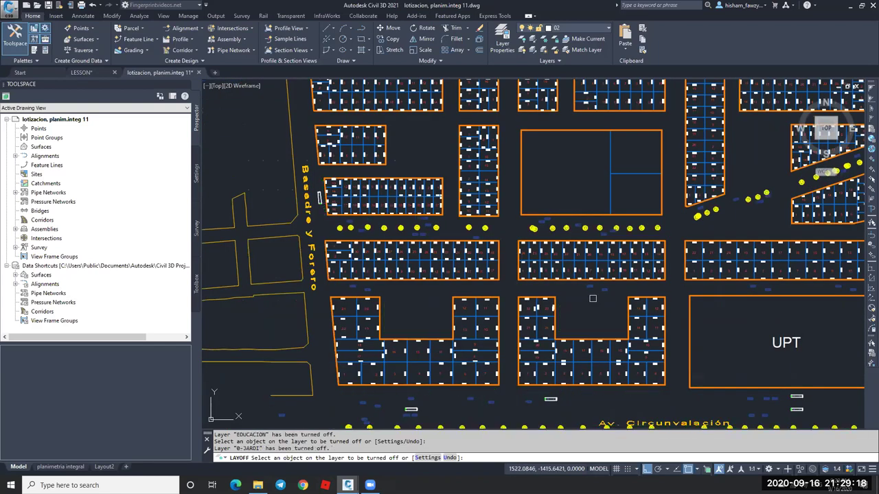
scroll(463, 227, down, 2)
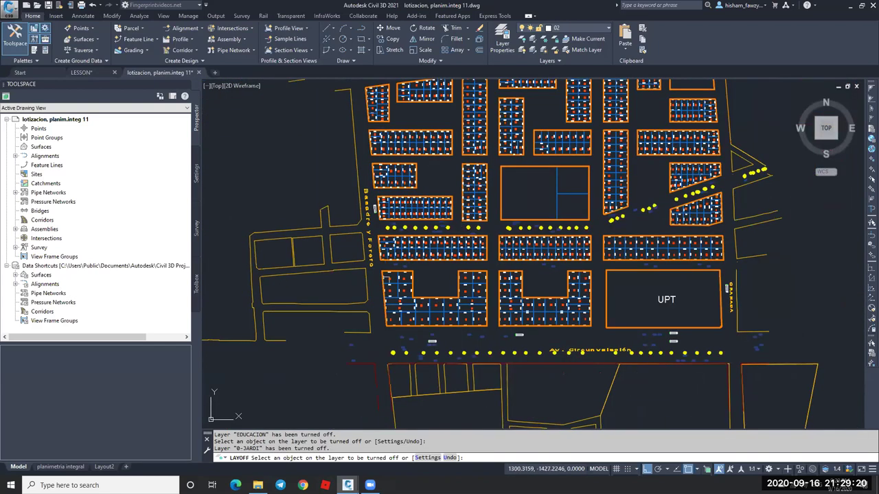
click(357, 246)
key(Escape)
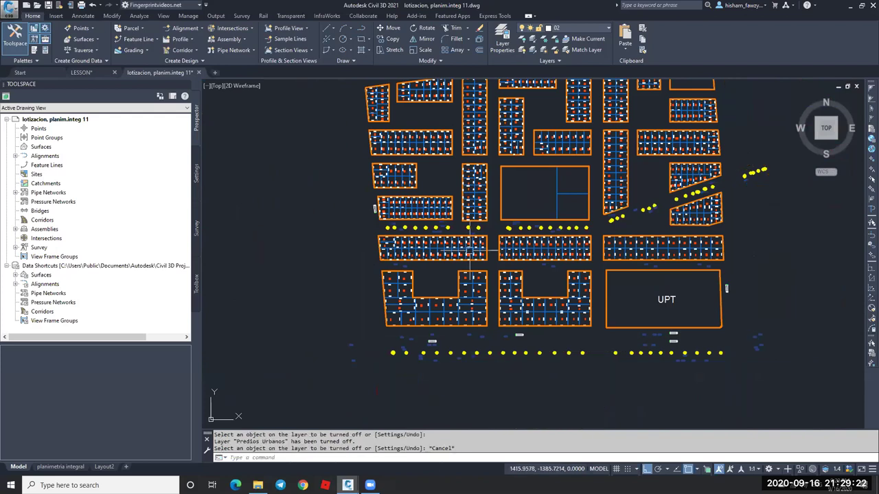
click(508, 328)
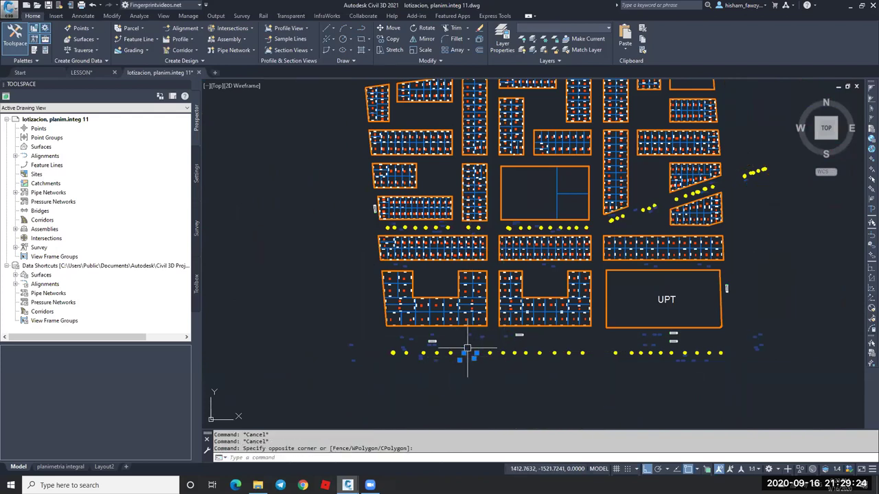
key(Escape)
Turn off the remaining 0-JARDI objects and the autos car layer.
click(522, 39)
click(490, 354)
click(483, 338)
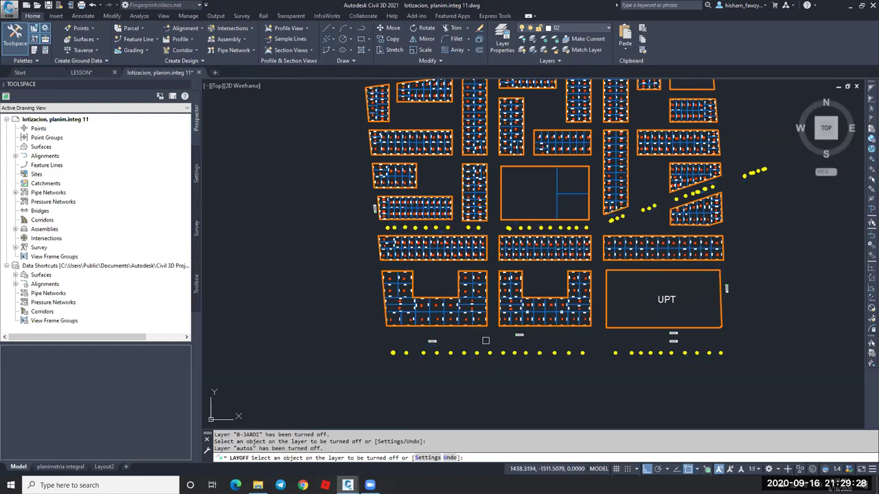
key(Escape)
key(Escape)
scroll(496, 286, down, 2)
scroll(526, 134, up, 7)
scroll(576, 154, down, 3)
scroll(576, 153, up, 4)
Start selection windows around lots 3 to 5 and near the road.
click(599, 91)
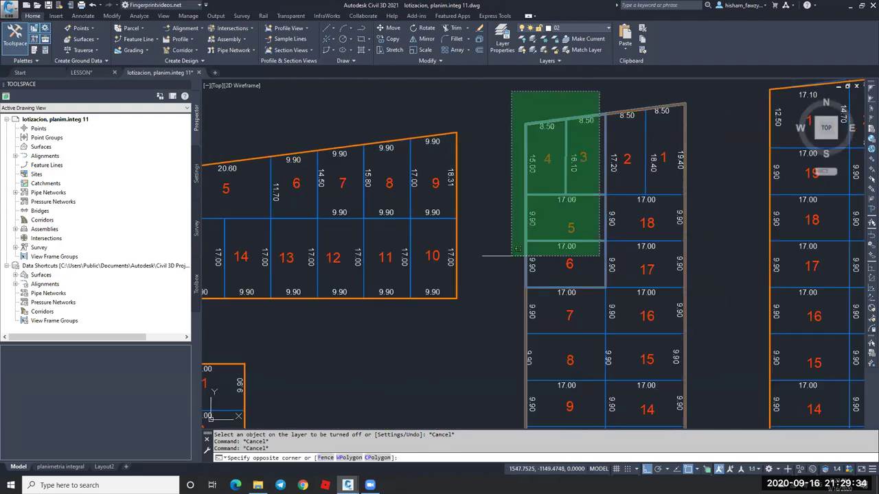
key(Escape)
key(Escape)
key(Escape)
scroll(522, 261, down, 5)
scroll(585, 288, up, 5)
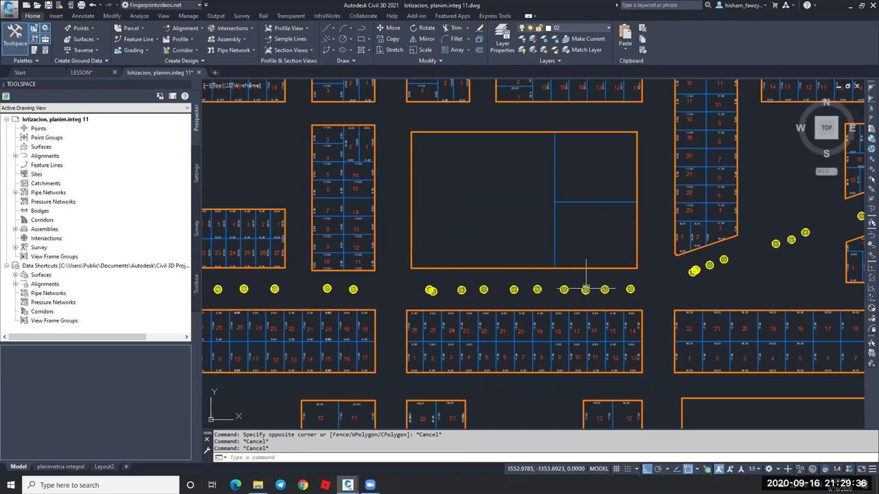
scroll(589, 290, down, 5)
click(610, 294)
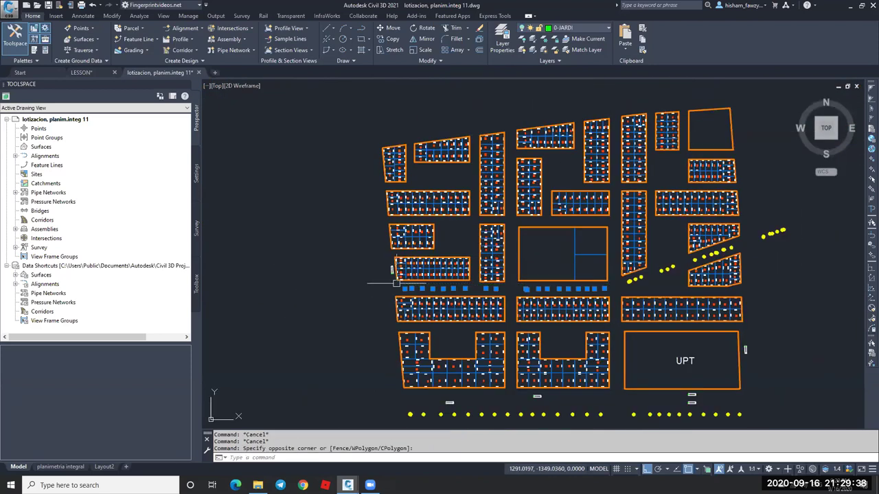
Erase the 30 small stray objects beside the block.
scroll(396, 281, up, 4)
click(385, 264)
click(406, 292)
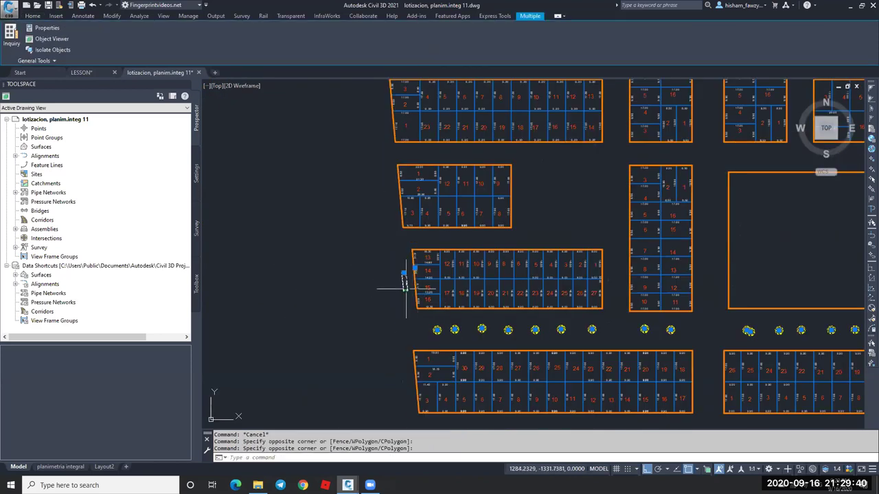
text(e)
key(Return)
Erase the bottom row of yellow dots and markers.
scroll(421, 236, down, 2)
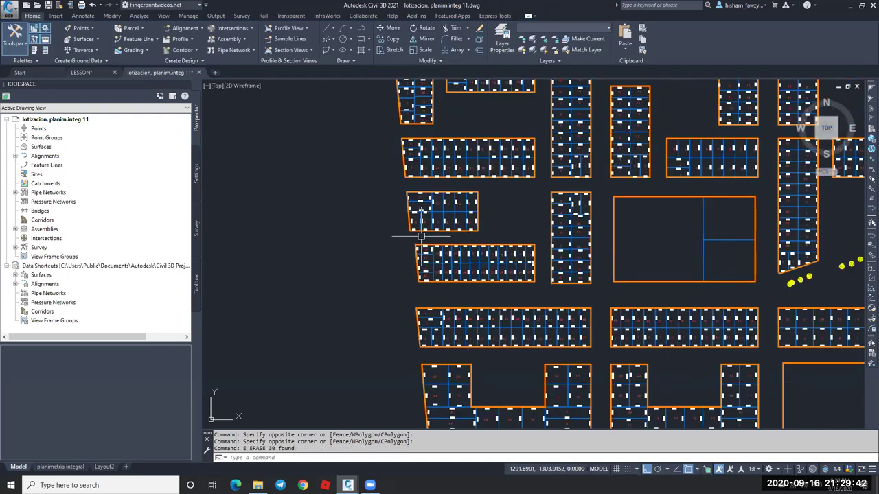
scroll(421, 237, down, 2)
click(410, 382)
click(818, 424)
text(e)
key(Return)
Erase the marker near UPT and the two remaining objects at the bottom.
click(786, 314)
click(769, 335)
text(e)
key(Return)
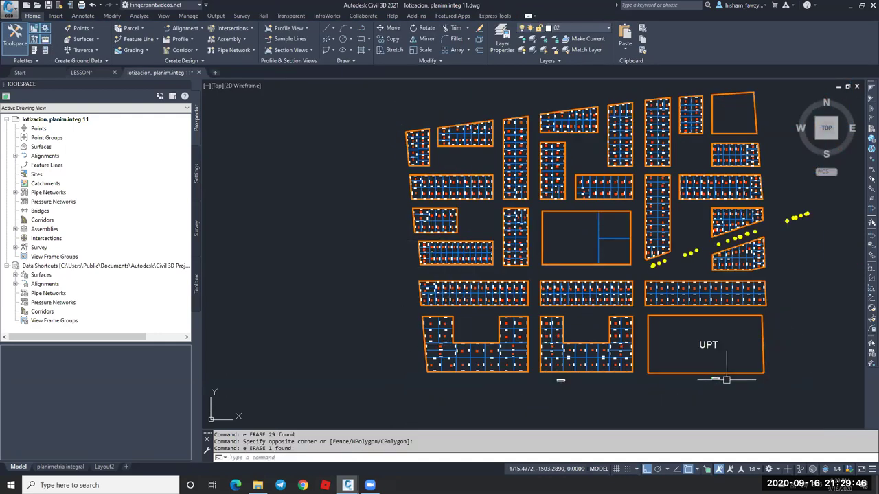
click(729, 377)
click(546, 388)
text(e)
key(Return)
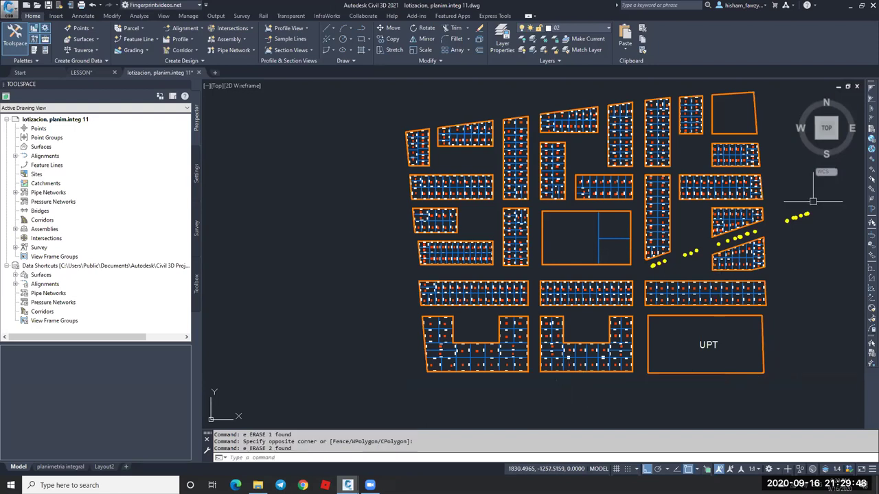
scroll(807, 199, up, 2)
Erase the 23 dots along the diagonal row using a WPolygon selection.
text(e)
key(Return)
text(wp)
key(Return)
click(811, 199)
click(641, 262)
click(590, 279)
click(541, 300)
click(541, 311)
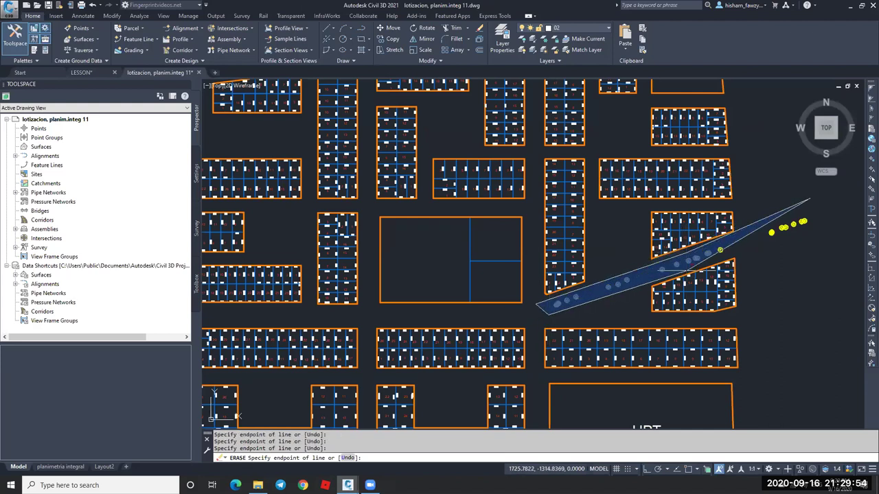
key(Return)
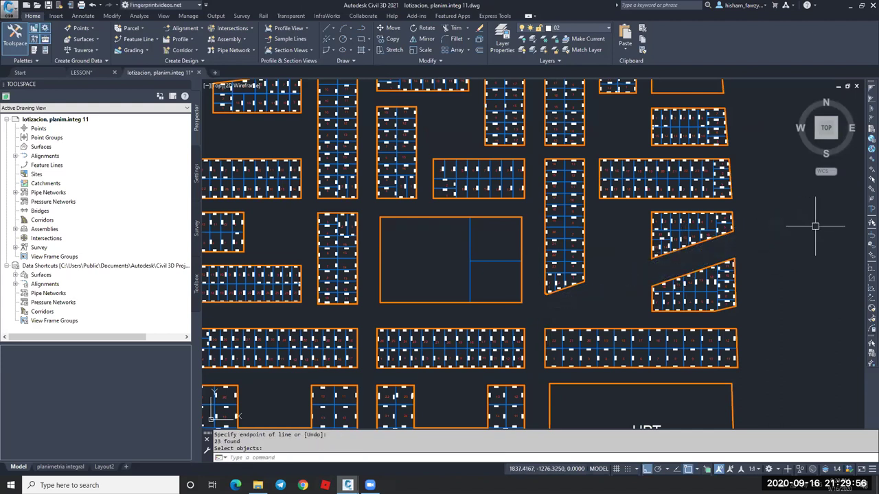
key(Escape)
Begin a selection window around the whole lot layout.
scroll(714, 279, down, 5)
scroll(632, 275, up, 5)
scroll(597, 280, down, 2)
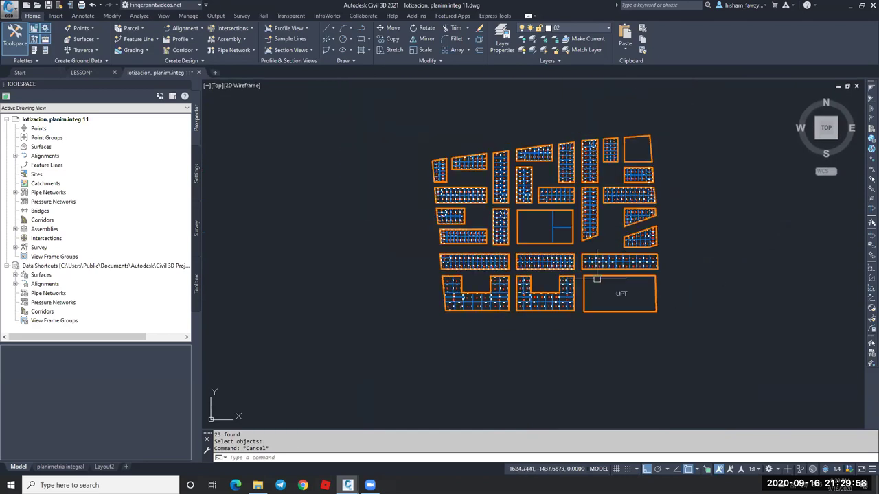
click(703, 100)
Copy the cleaned lot layout and paste it into new Drawing2 at its original coordinates.
click(390, 347)
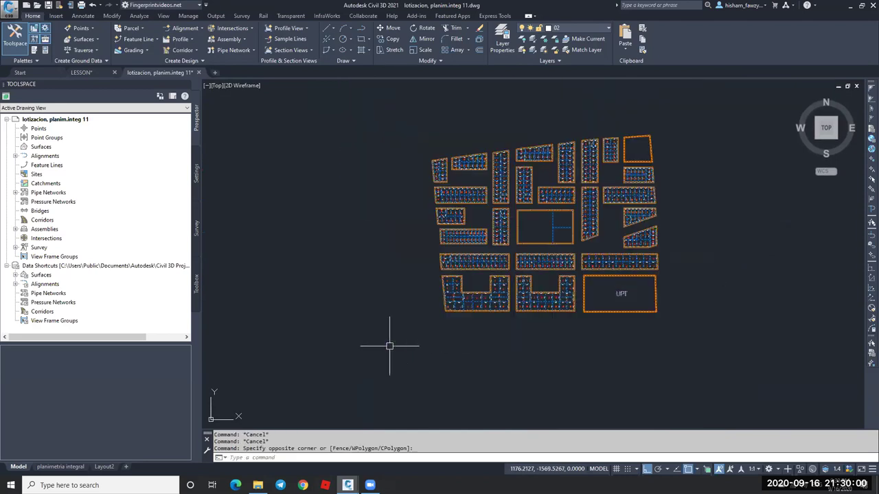
key(ctrl+c)
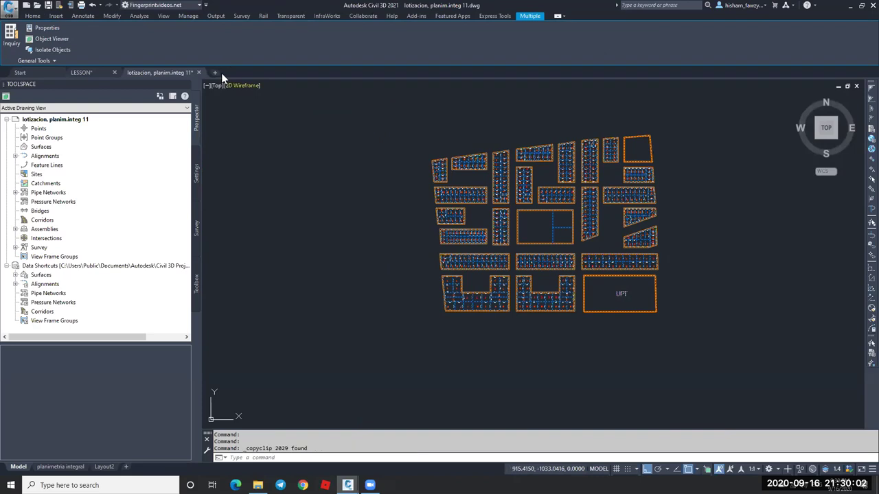
click(215, 71)
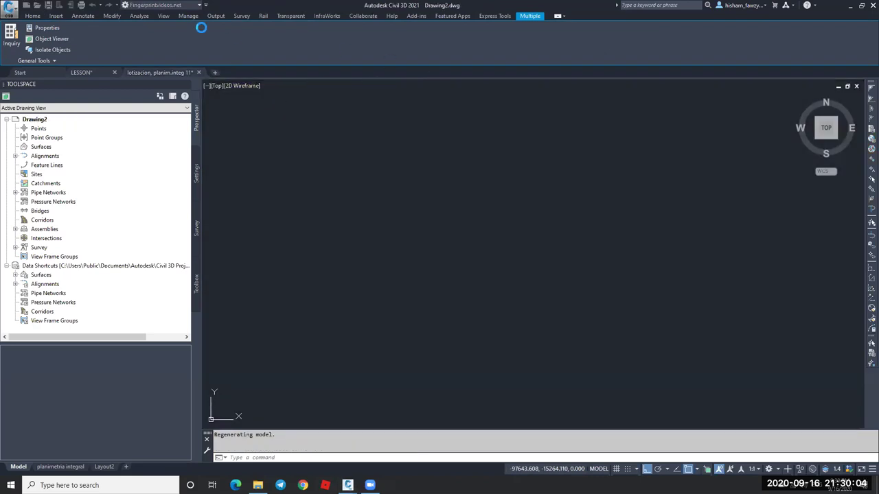
click(34, 17)
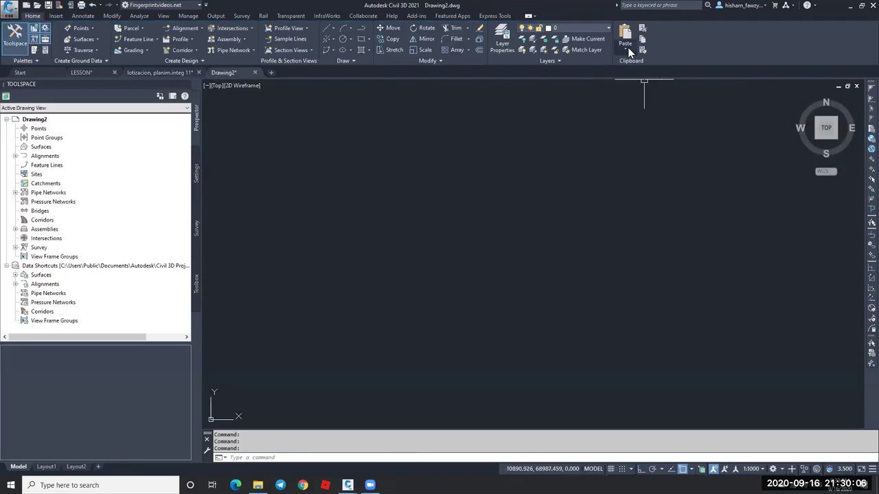
click(625, 50)
click(660, 116)
Zoom to the pasted layout and select the lot number 15 text.
middle_click(550, 216)
middle_click(549, 216)
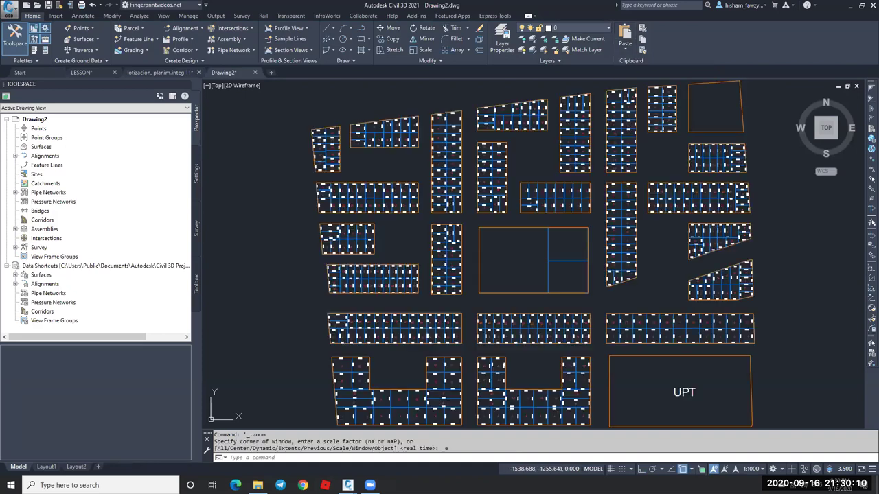
middle_drag(642, 303, 610, 241)
key(Escape)
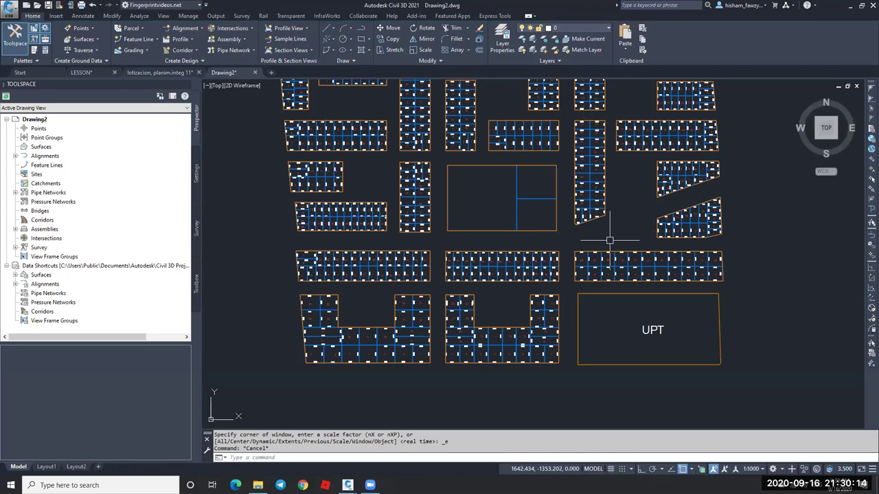
scroll(609, 240, down, 2)
scroll(601, 241, up, 10)
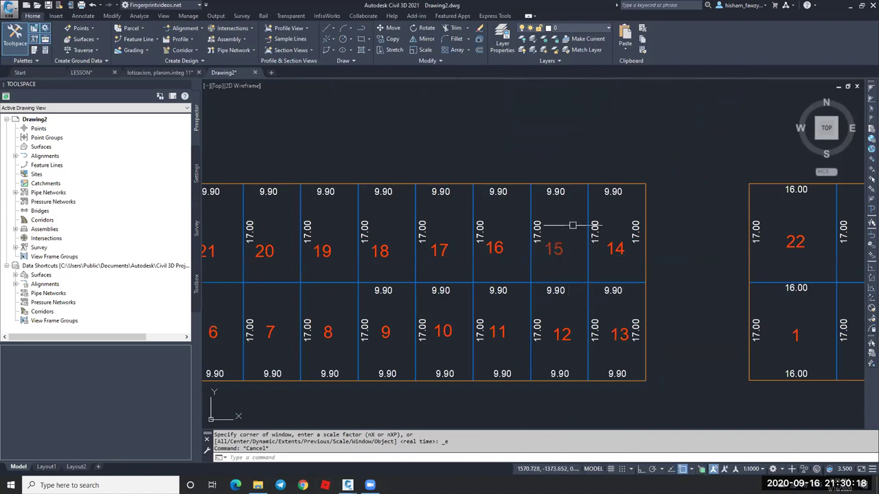
scroll(554, 239, down, 2)
scroll(550, 234, down, 4)
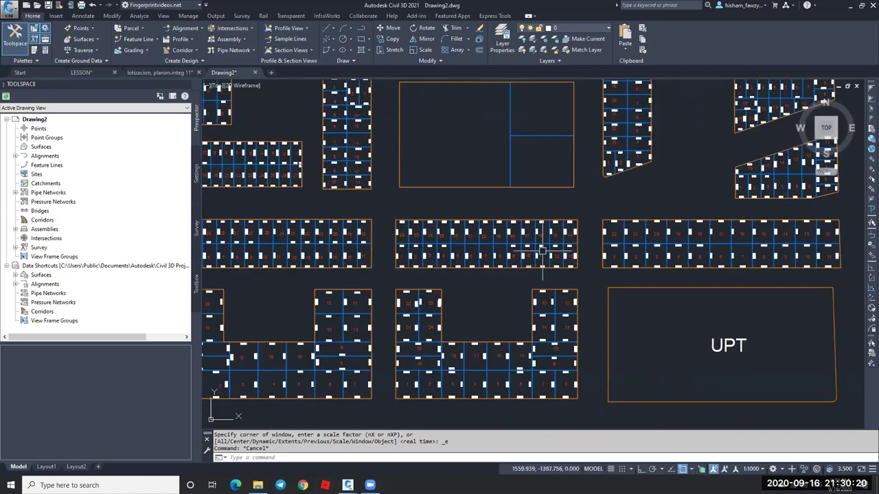
scroll(542, 252, down, 2)
scroll(565, 227, up, 6)
click(571, 169)
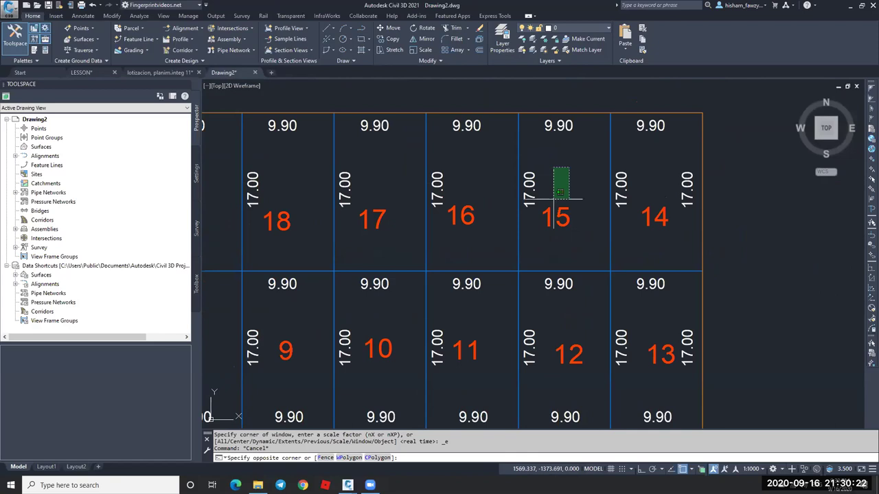
right_click(572, 165)
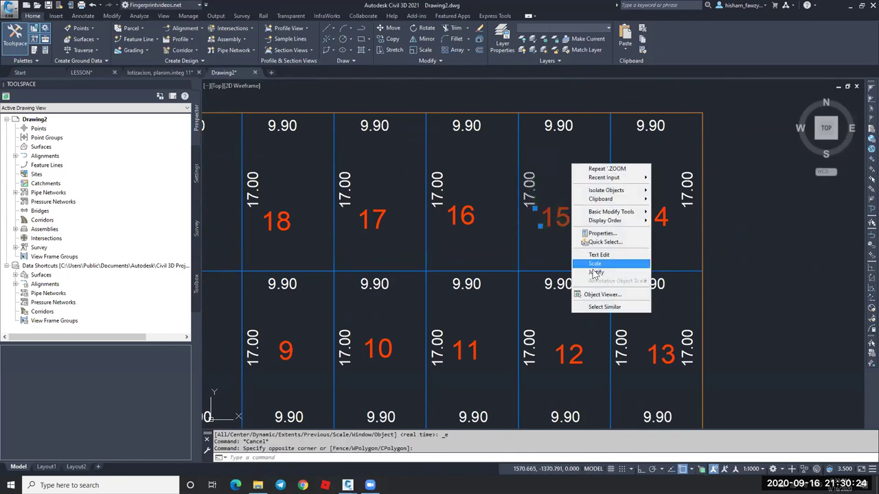
Select all text similar to lot 15 and move it 1000 units left with Ortho on.
click(603, 307)
scroll(648, 234, down, 6)
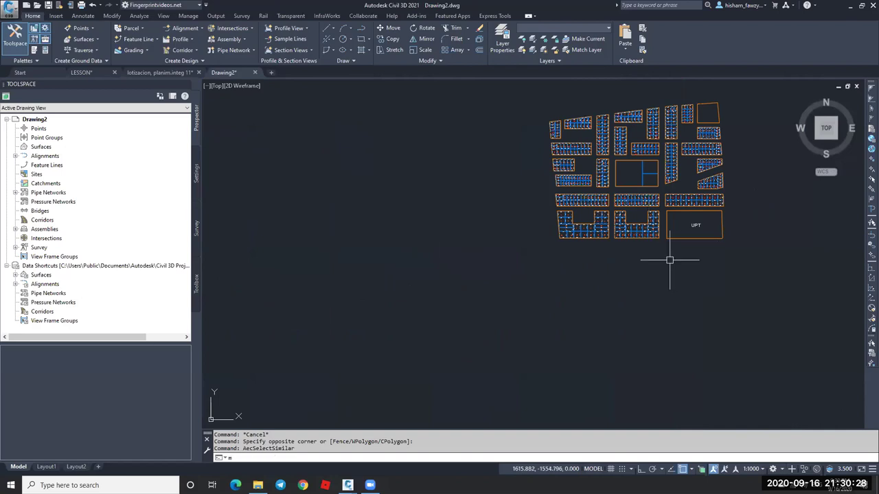
key(Return)
click(694, 260)
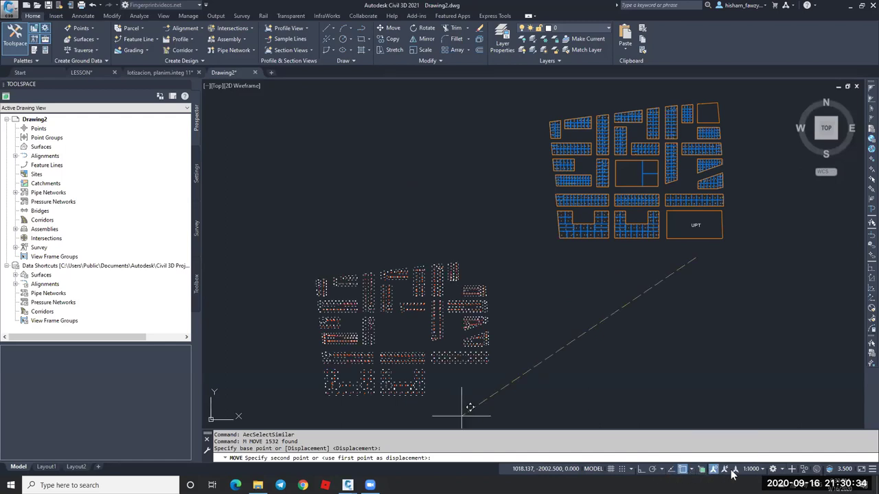
click(642, 470)
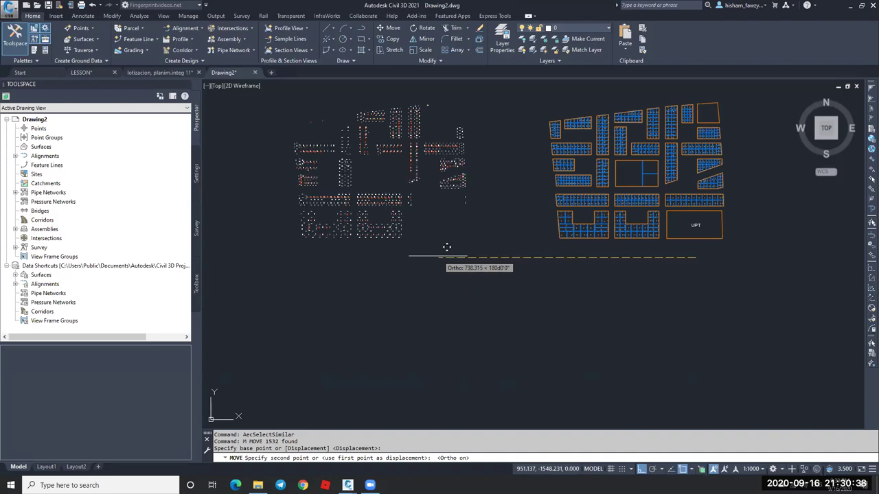
text(1000)
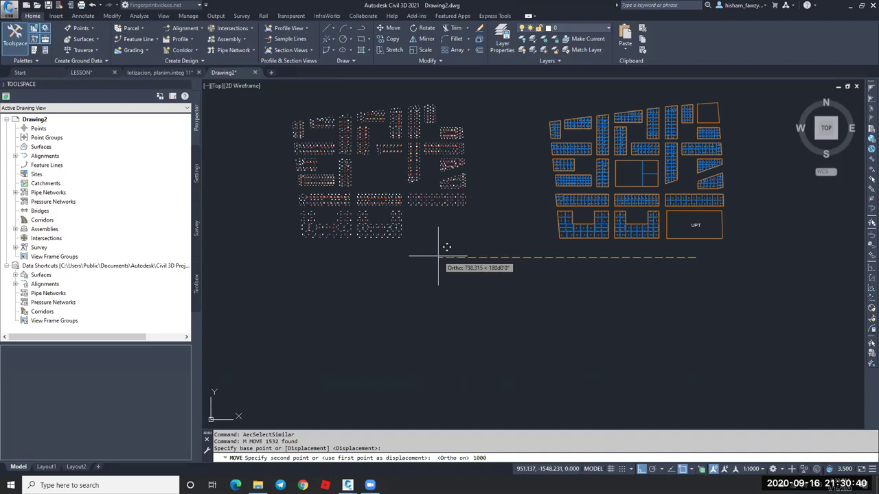
key(Escape)
scroll(414, 198, down, 2)
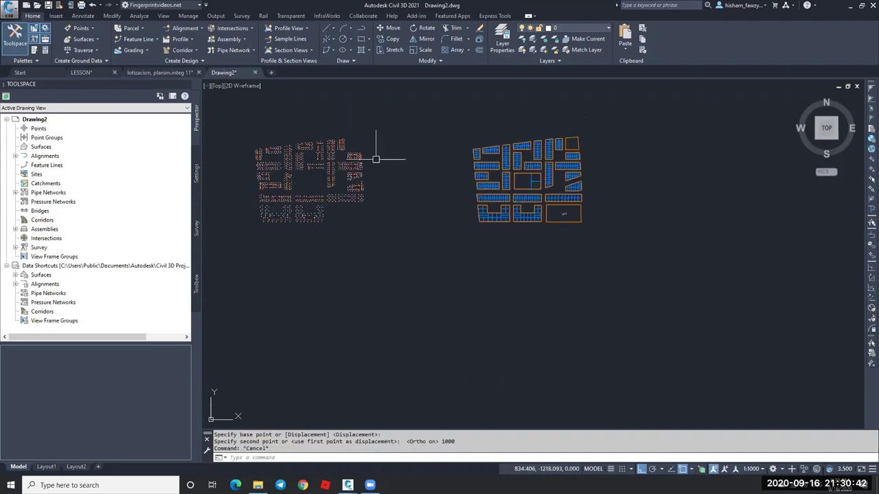
Erase a lot outline by mistake, then restore it with undo.
scroll(324, 172, up, 6)
scroll(350, 186, up, 2)
scroll(323, 186, down, 10)
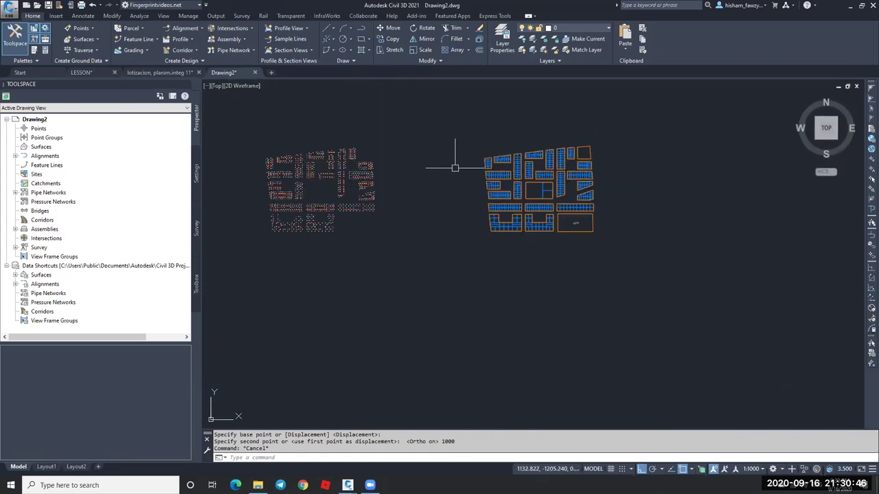
scroll(412, 157, up, 6)
key(Escape)
scroll(594, 214, up, 3)
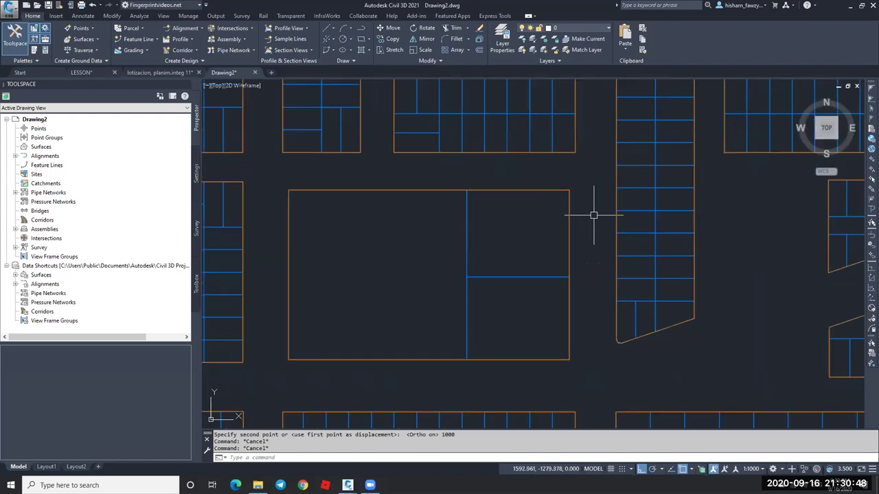
click(554, 119)
scroll(555, 117, up, 4)
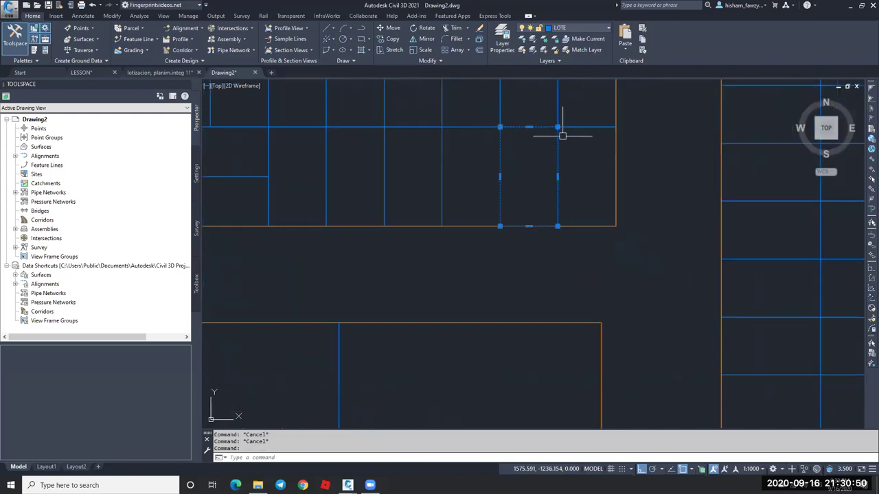
text(e)
key(Return)
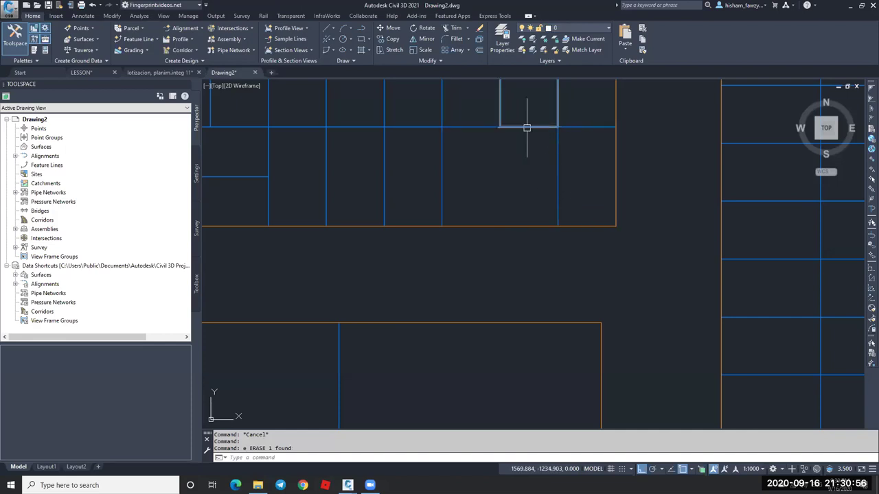
key(ctrl+z)
scroll(531, 176, down, 6)
key(Escape)
Erase the UPT text label with E.
click(654, 374)
text(e)
key(Return)
scroll(589, 235, down, 4)
Window-select the lot layout and explode the 496 lot objects into lines.
click(447, 128)
click(760, 354)
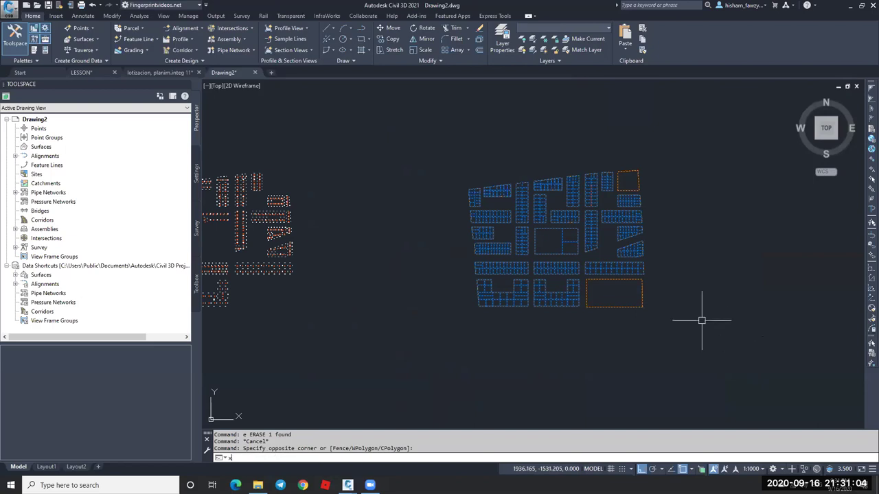
key(Return)
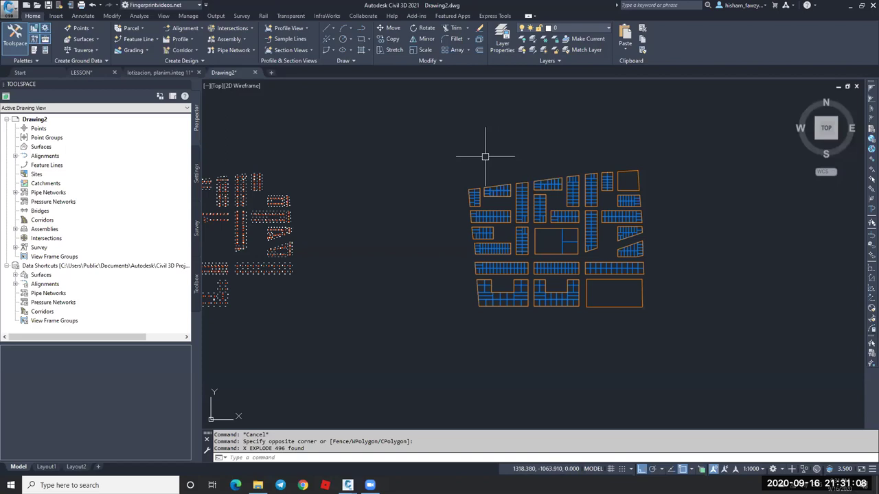
text(map)
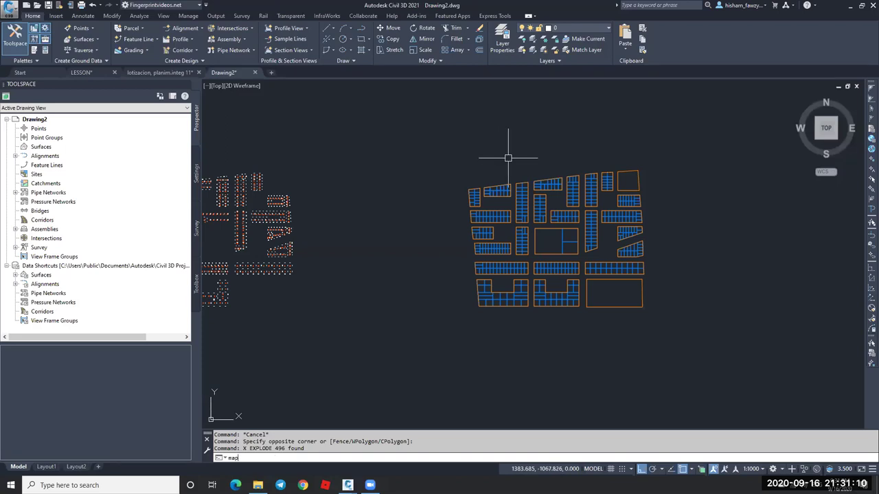
text(clean)
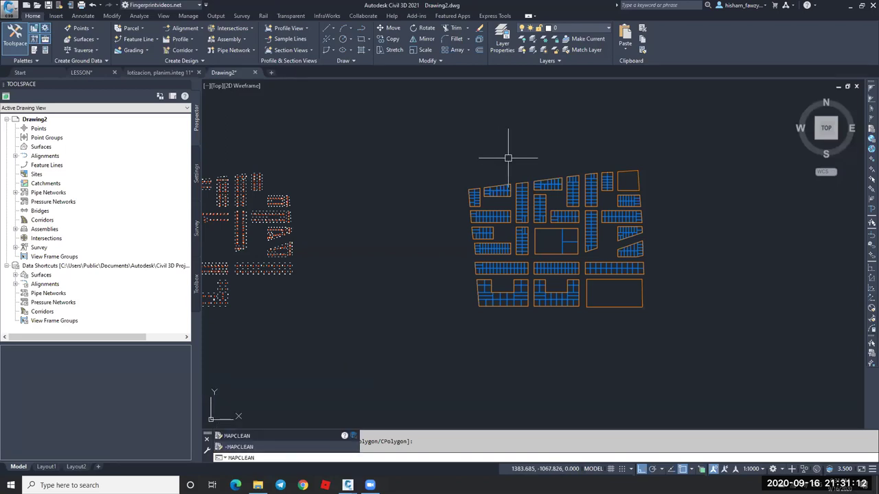
Start MAPCLEAN and manually crossing-select the lot lines to clean.
key(Return)
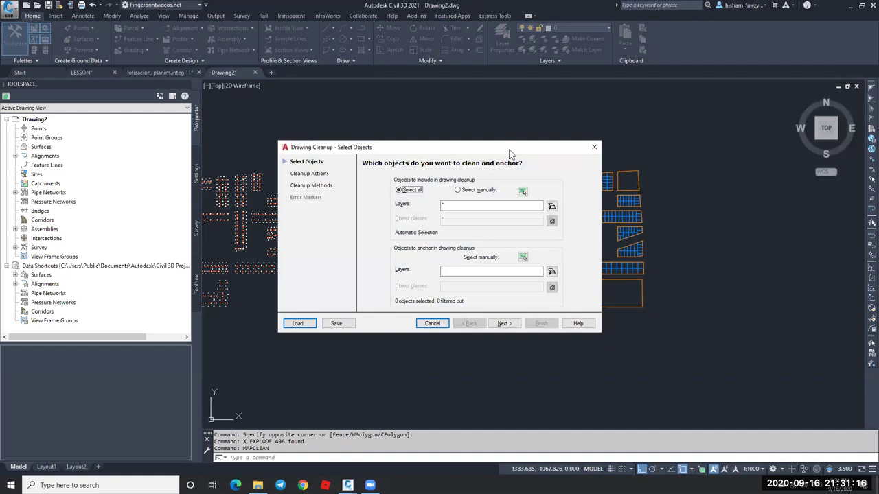
click(523, 192)
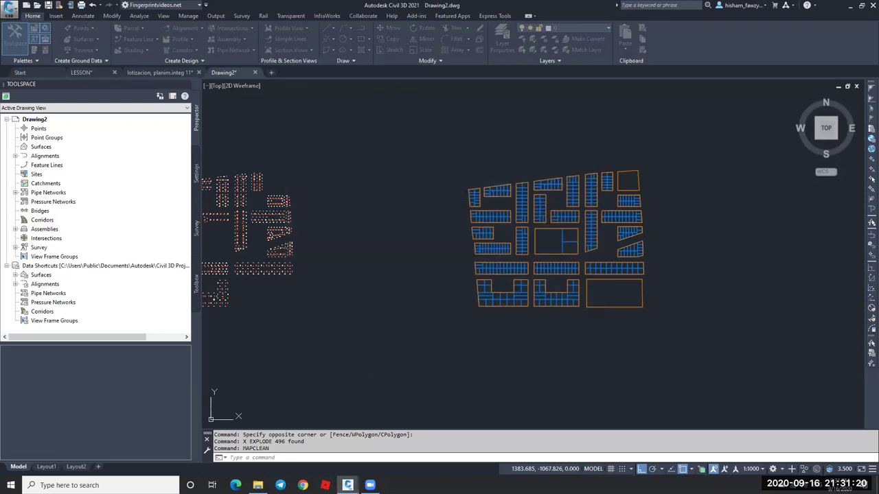
click(678, 132)
click(396, 355)
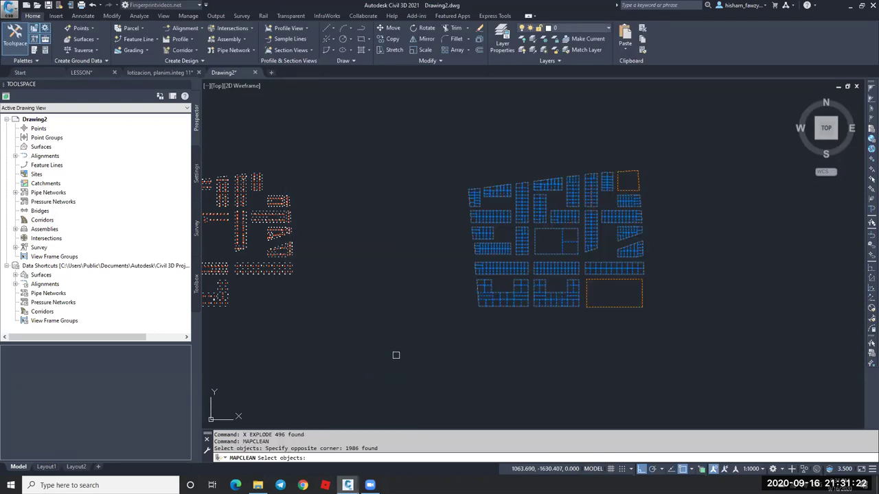
key(Return)
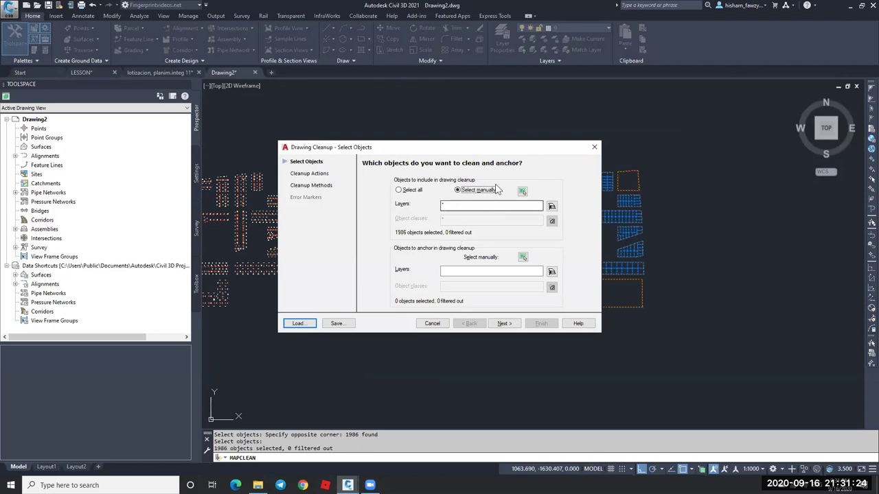
Add Delete Duplicates and Break Crossing Objects, enable Line and 3D Polyline to Polyline, and finish.
click(305, 175)
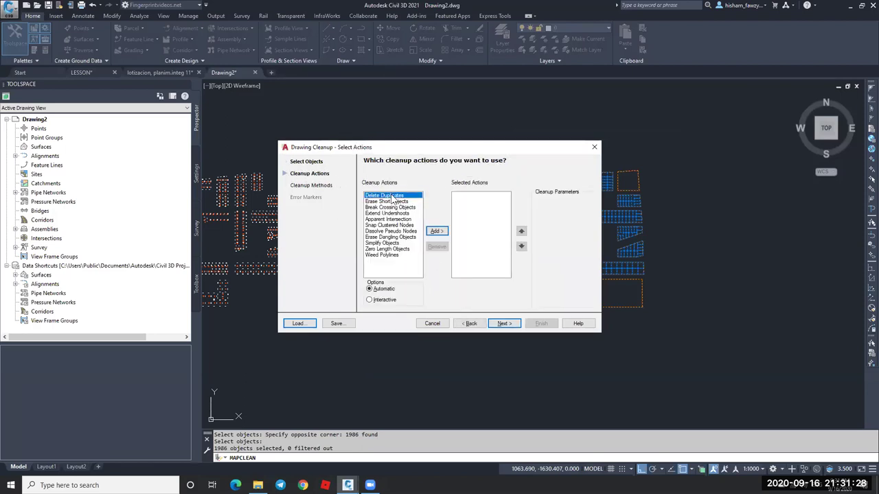
click(437, 231)
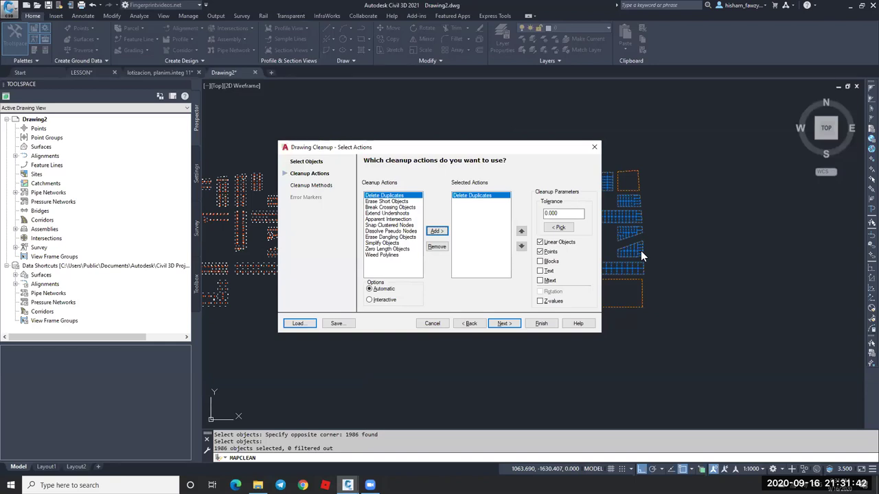
click(399, 208)
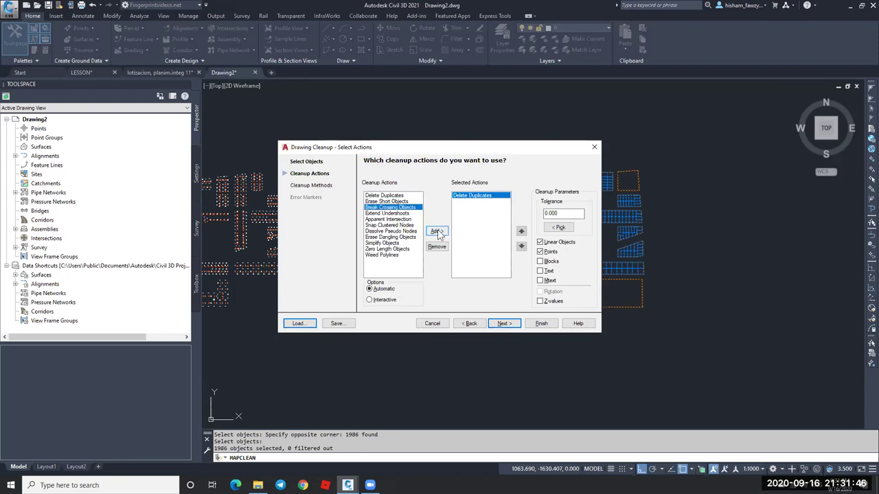
click(437, 232)
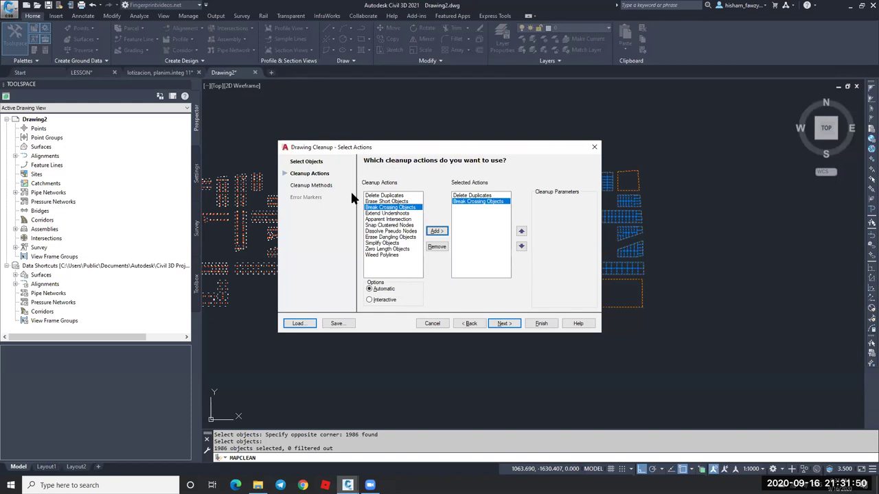
click(312, 186)
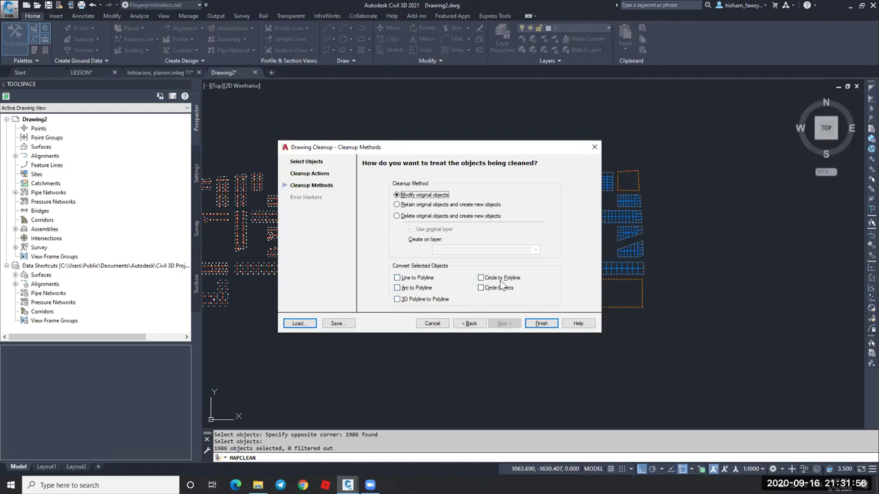
click(421, 279)
click(430, 299)
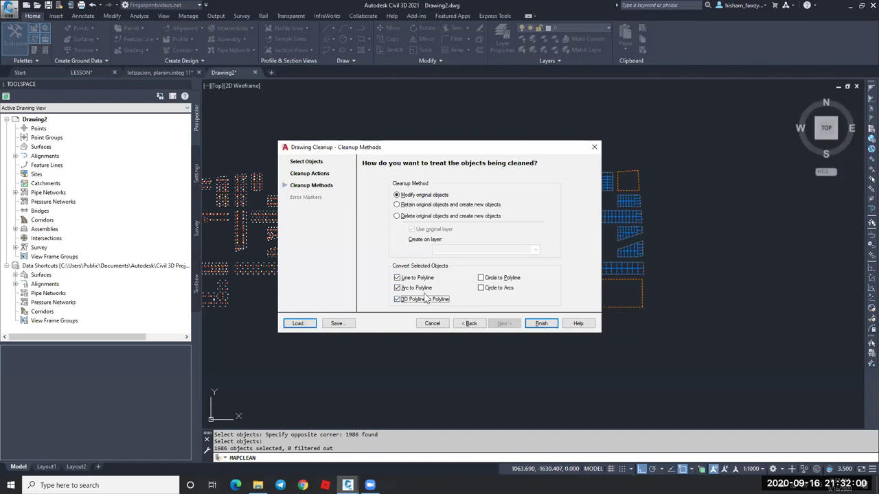
click(539, 324)
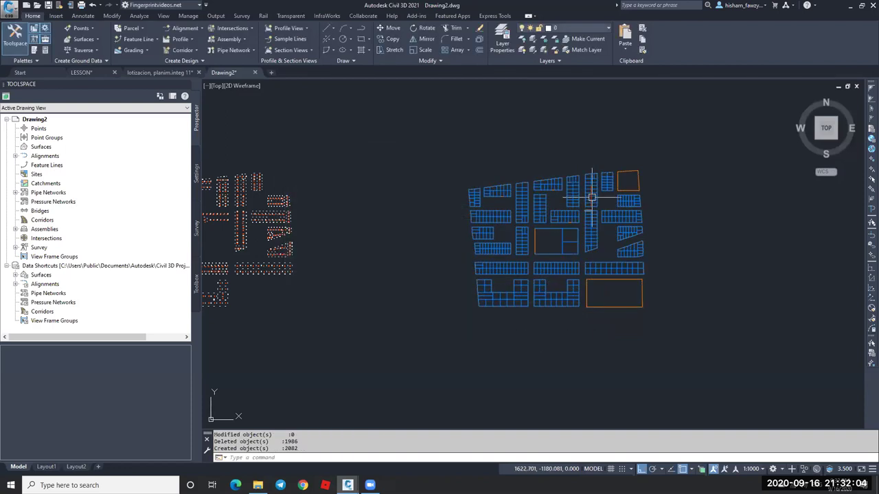
scroll(591, 198, up, 5)
click(607, 165)
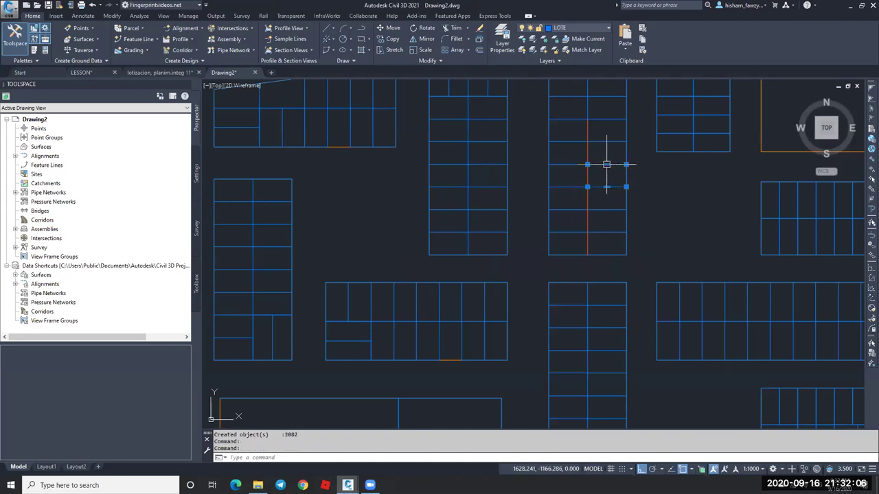
key(Escape)
click(622, 129)
key(Escape)
click(622, 130)
key(Escape)
click(589, 130)
right_click(589, 131)
click(673, 186)
text(e)
key(Return)
key(ctrl+z)
scroll(585, 129, up, 5)
key(Escape)
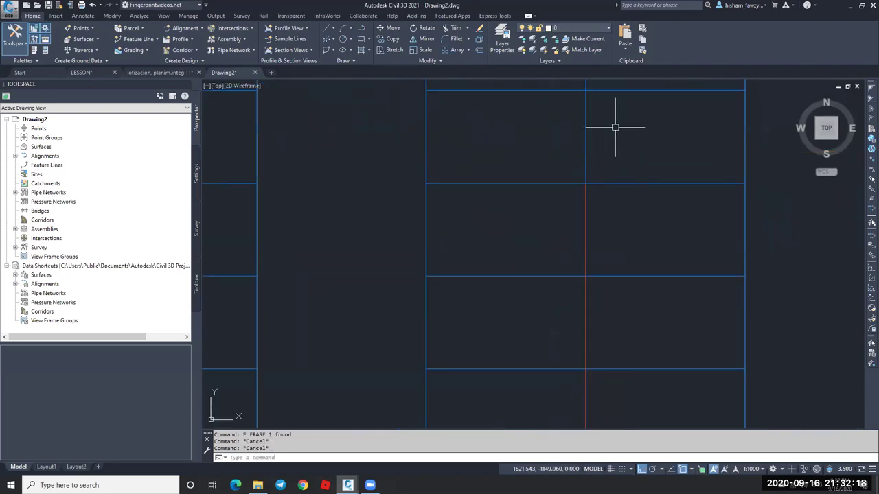
key(ctrl+z)
scroll(604, 191, down, 5)
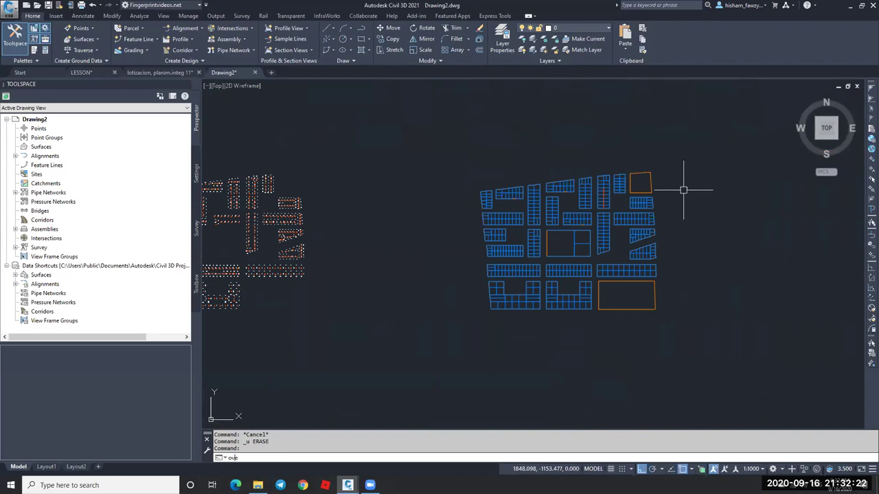
Run OVERKILL on all 2082 lot objects, unchecking Thickness so only Color is ignored.
key(Return)
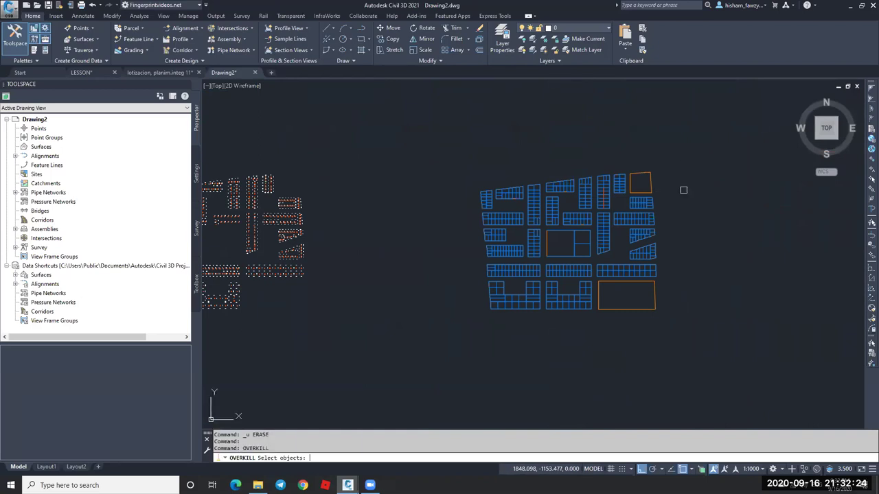
click(463, 124)
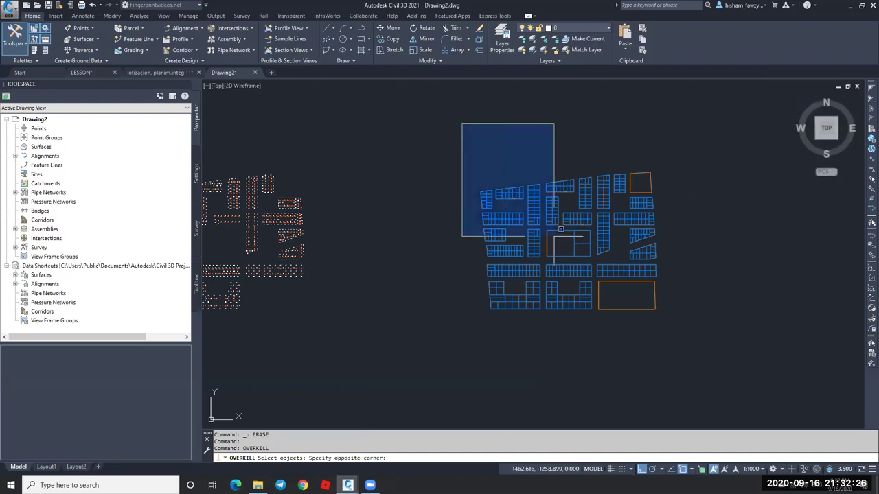
click(721, 353)
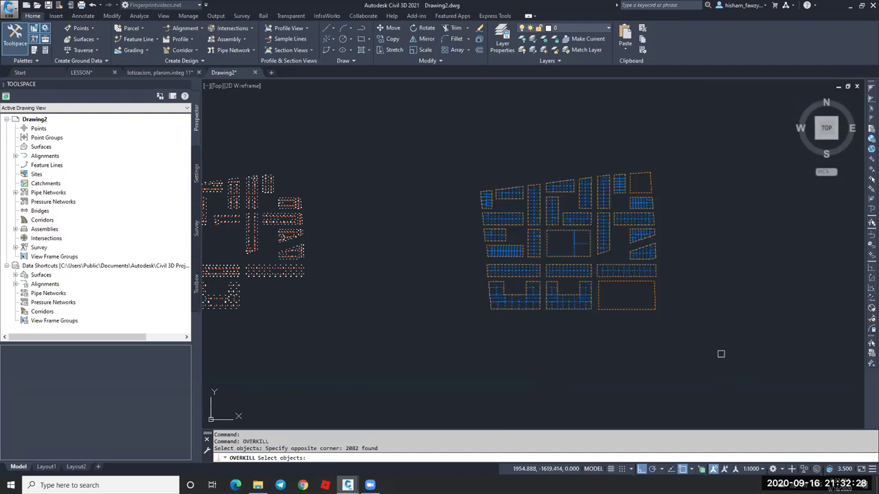
key(Return)
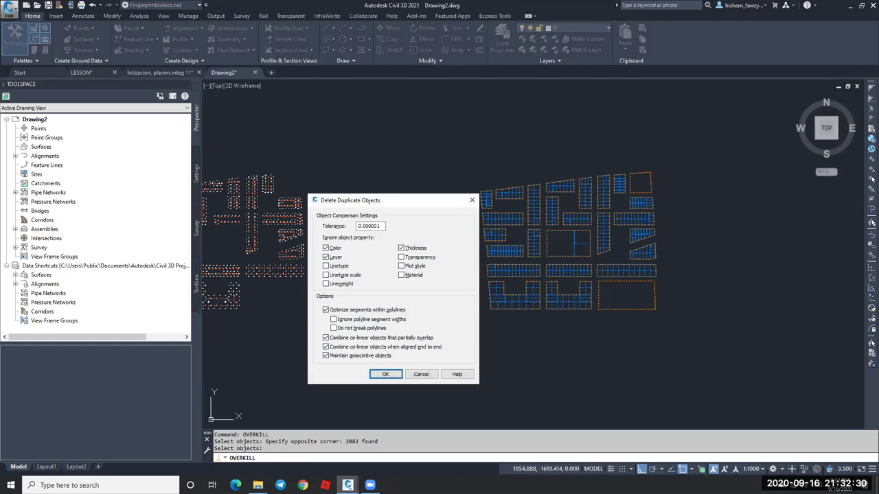
click(412, 248)
drag(379, 181, 380, 180)
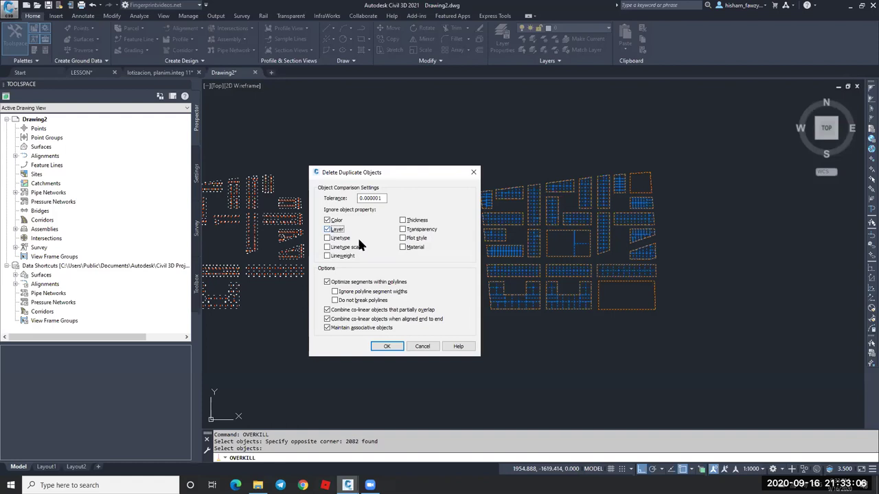
Confirm OVERKILL to delete duplicate and overlapping lot lines, undoing an accidental erase.
click(386, 346)
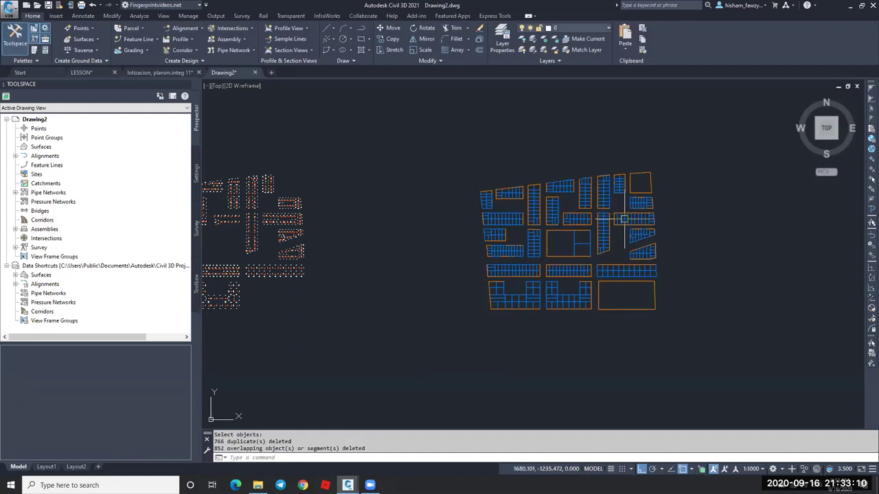
scroll(604, 224, up, 5)
key(Escape)
click(562, 203)
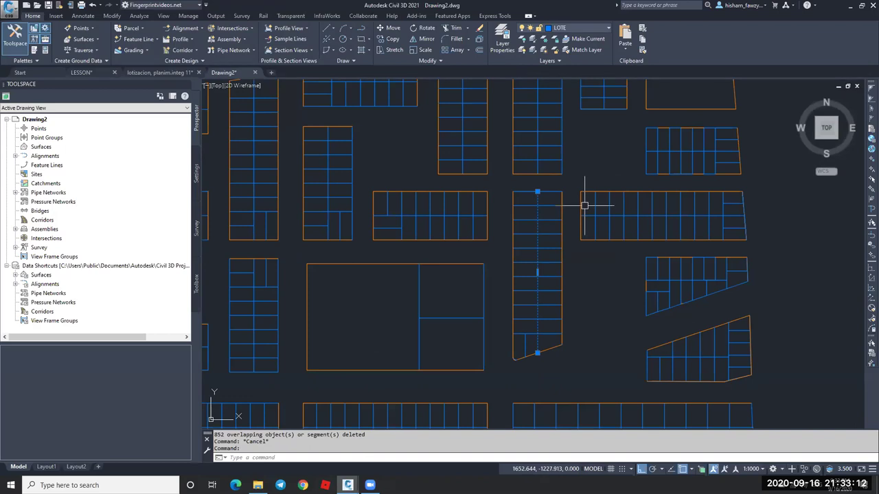
key(ctrl+z)
key(Escape)
scroll(572, 305, up, 10)
scroll(577, 237, down, 10)
key(Escape)
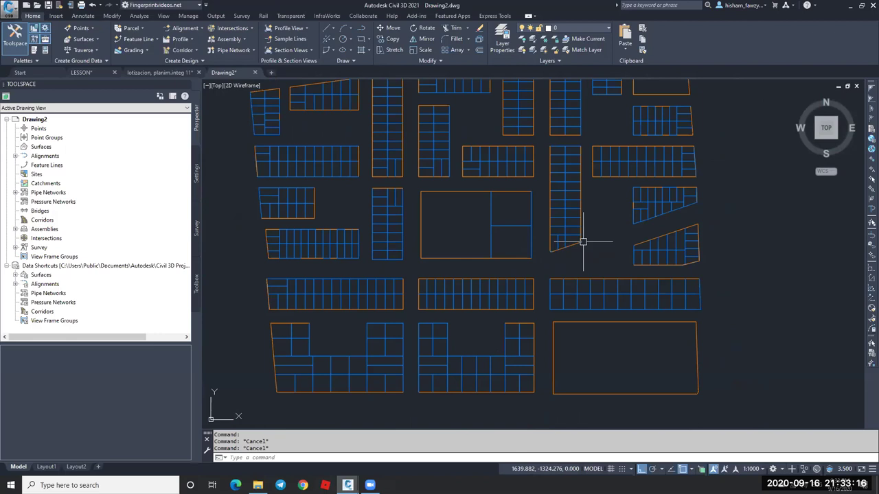
Regenerate the drawing with RE so the curved block corner displays smoothly.
text(re)
key(Return)
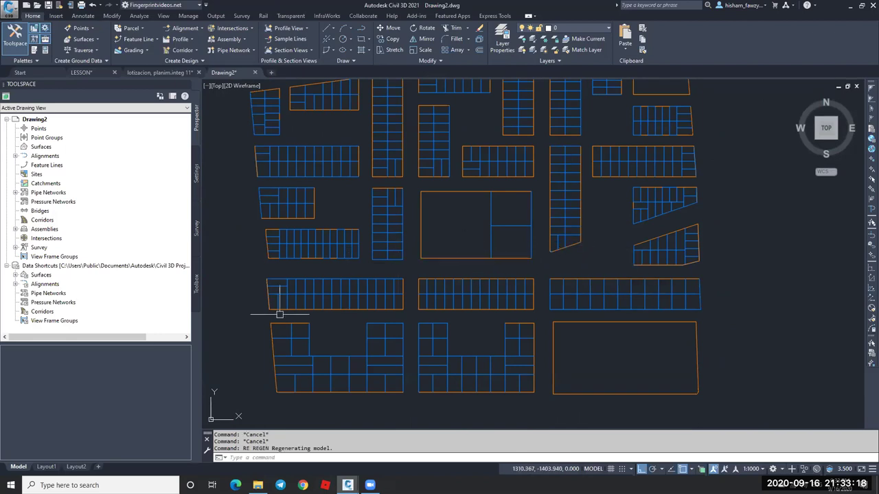
scroll(269, 304, up, 7)
scroll(270, 304, down, 8)
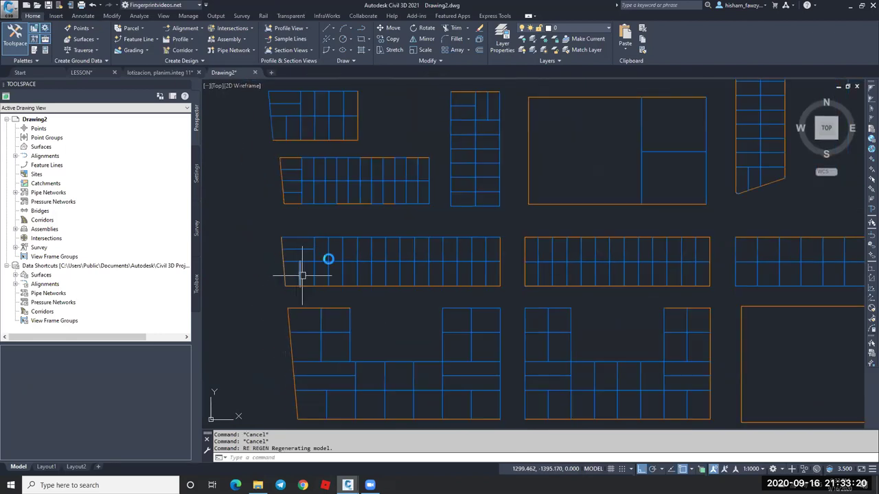
scroll(481, 248, up, 8)
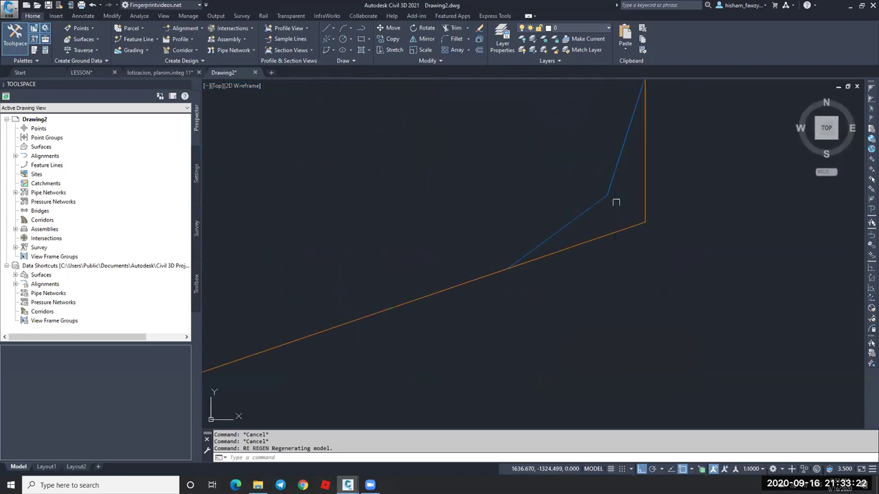
key(Escape)
text(re)
key(Return)
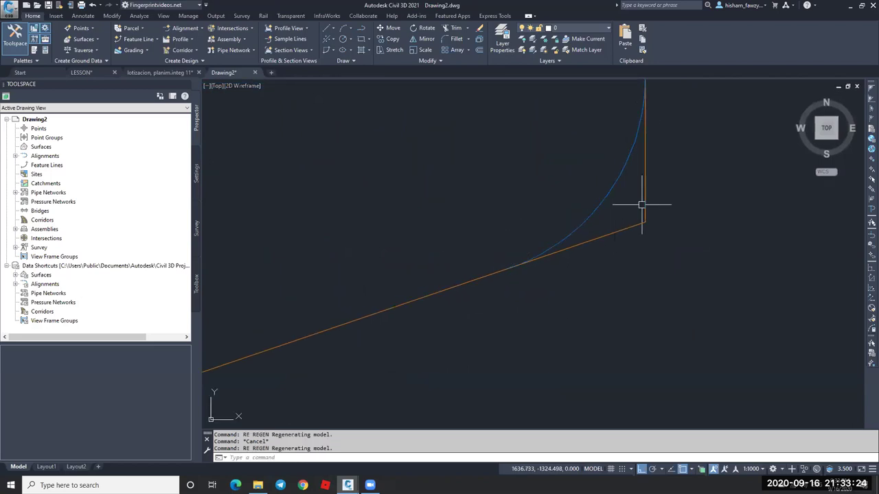
click(626, 224)
key(Escape)
scroll(604, 232, down, 2)
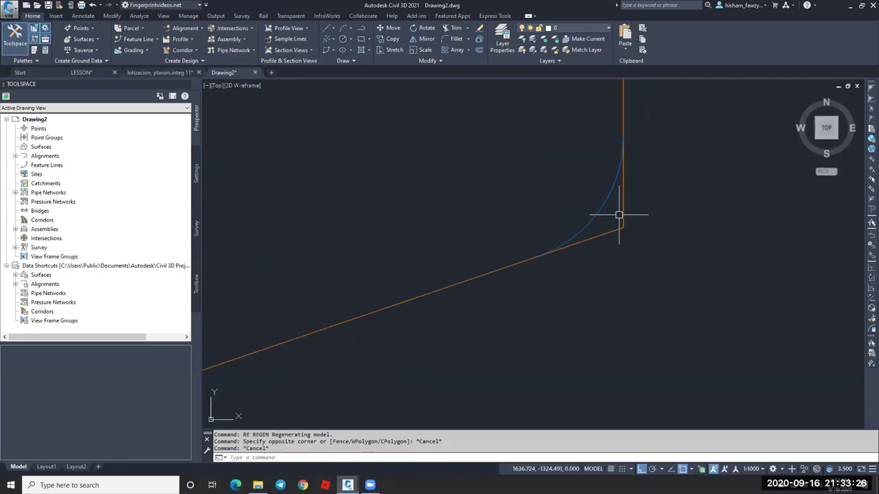
key(Escape)
key(Escape)
Erase the duplicate orange fillet arc at the block corner.
text(tr)
key(Return)
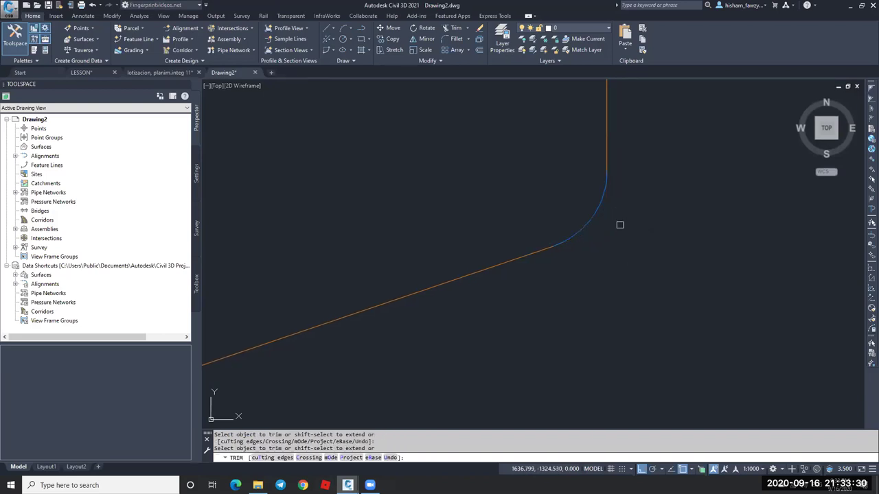
key(Escape)
scroll(628, 206, down, 5)
scroll(635, 171, down, 3)
scroll(369, 304, up, 5)
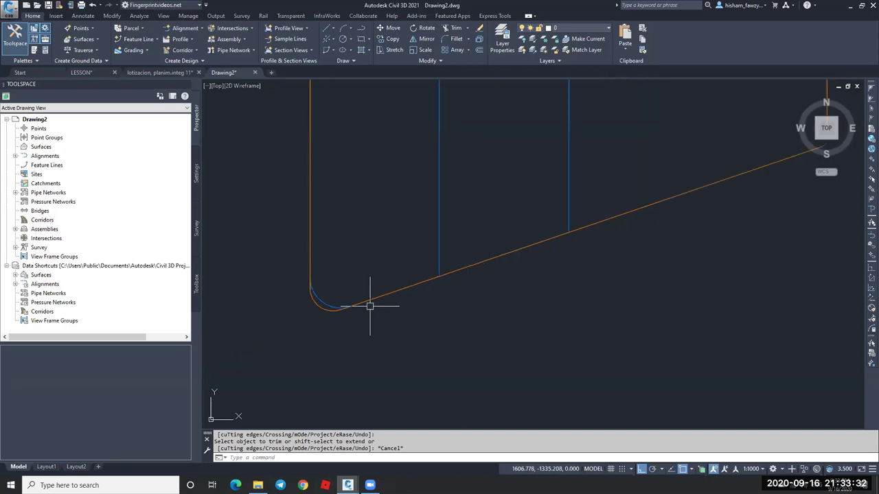
key(Escape)
click(306, 311)
text(e)
key(Return)
Trim the leftover orange line stubs past the arc and above it.
scroll(329, 314, up, 2)
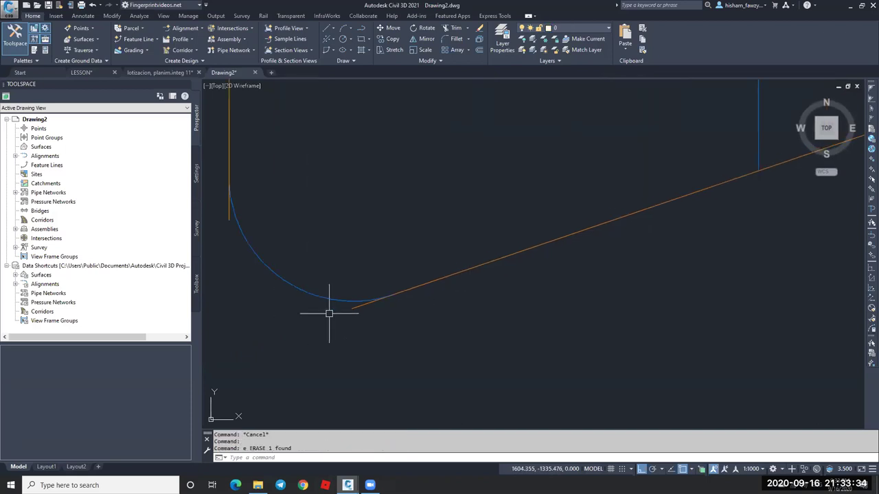
text(tr)
key(Return)
click(359, 306)
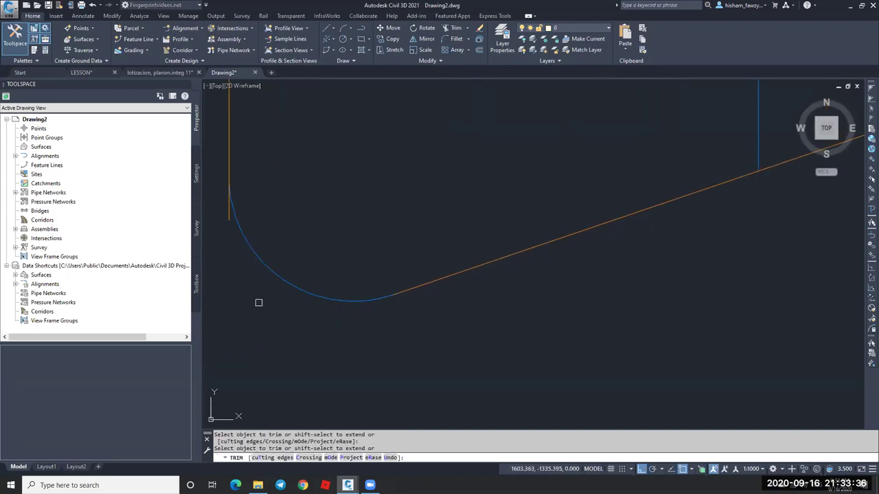
click(230, 206)
key(Escape)
key(Escape)
text(tr)
key(Return)
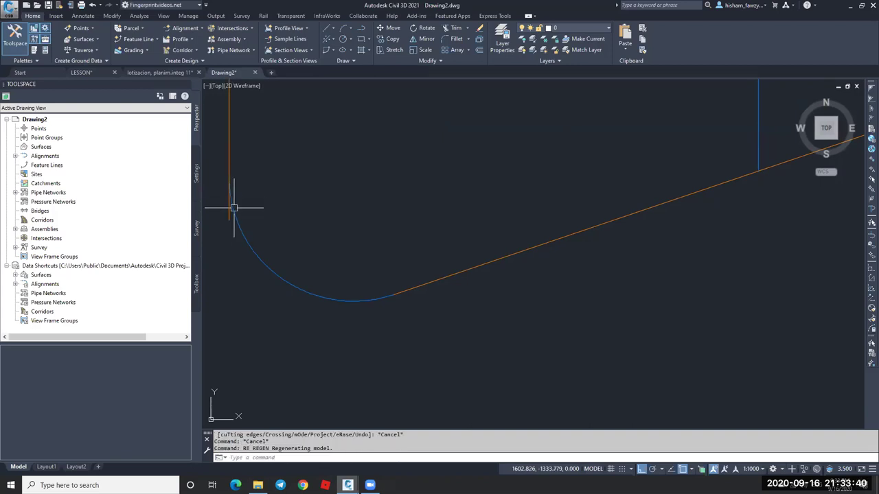
key(Return)
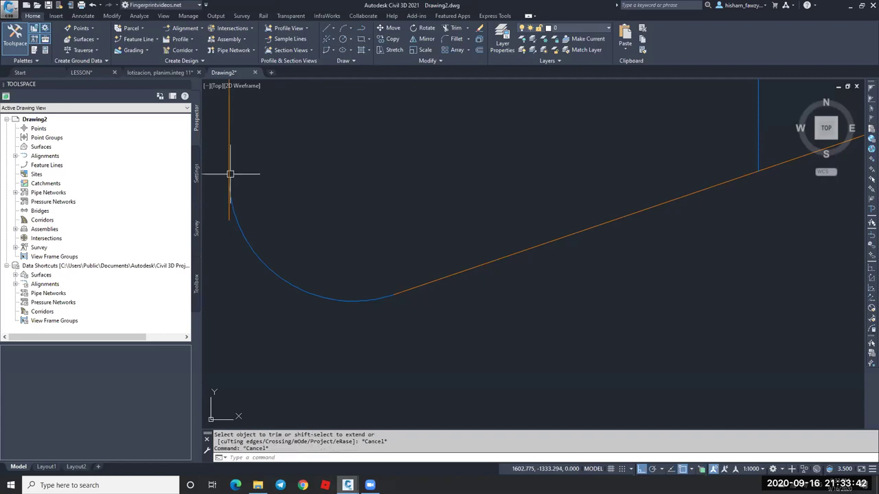
click(230, 205)
click(230, 218)
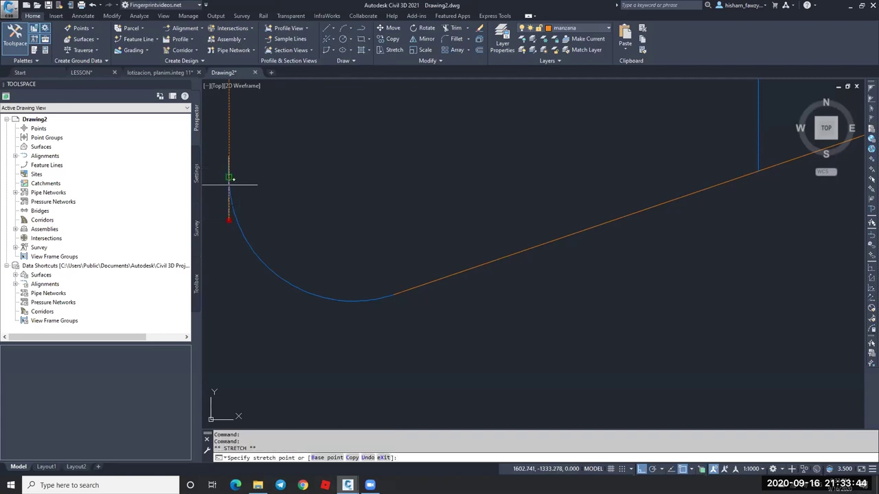
key(Escape)
key(Escape)
scroll(528, 267, down, 5)
Window-select every block and lot line and move them all to layer 0.
scroll(529, 268, down, 4)
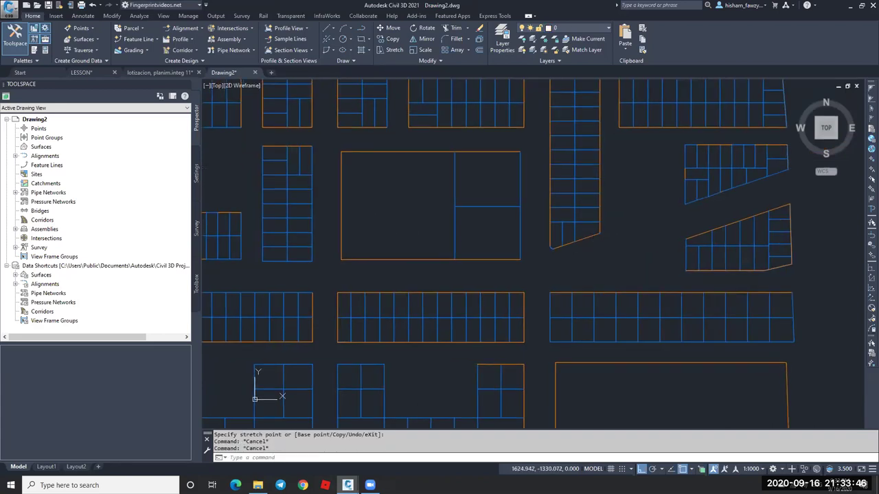
middle_drag(569, 235, 549, 215)
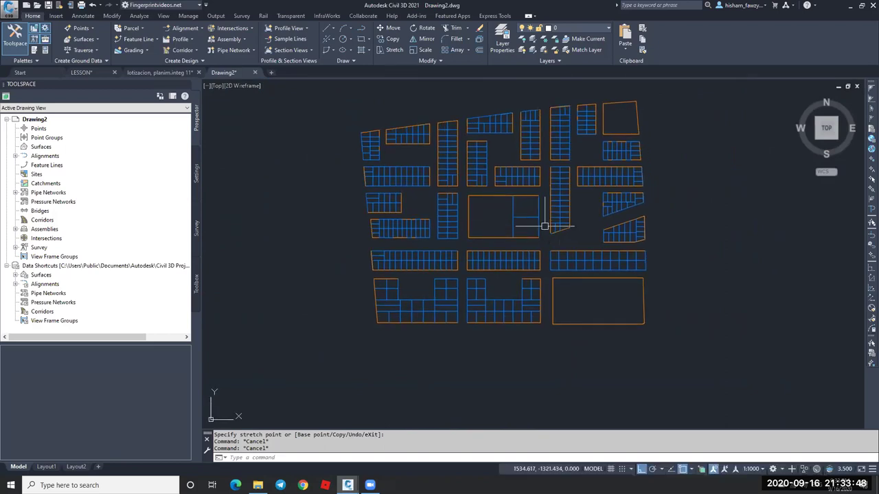
click(687, 84)
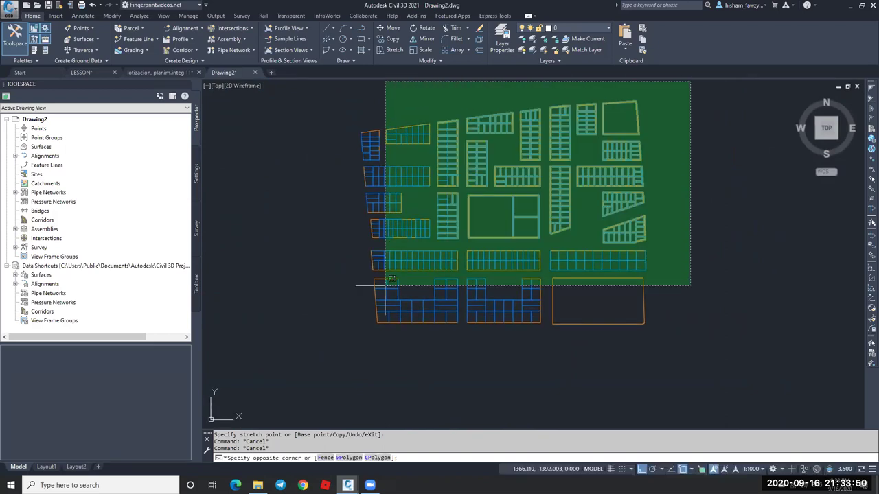
click(344, 425)
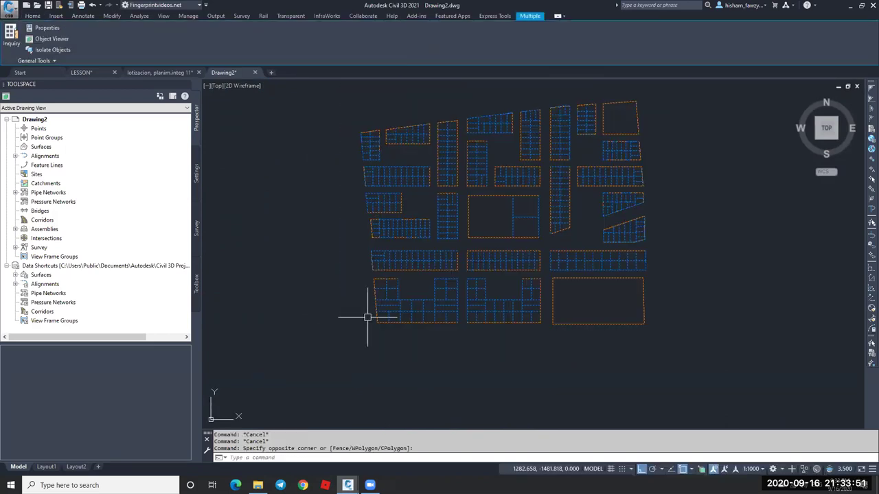
click(32, 16)
click(574, 29)
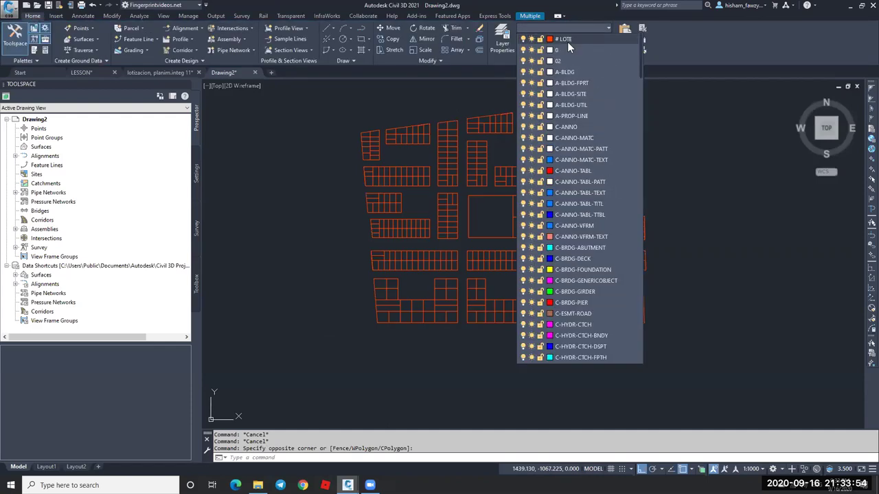
click(567, 39)
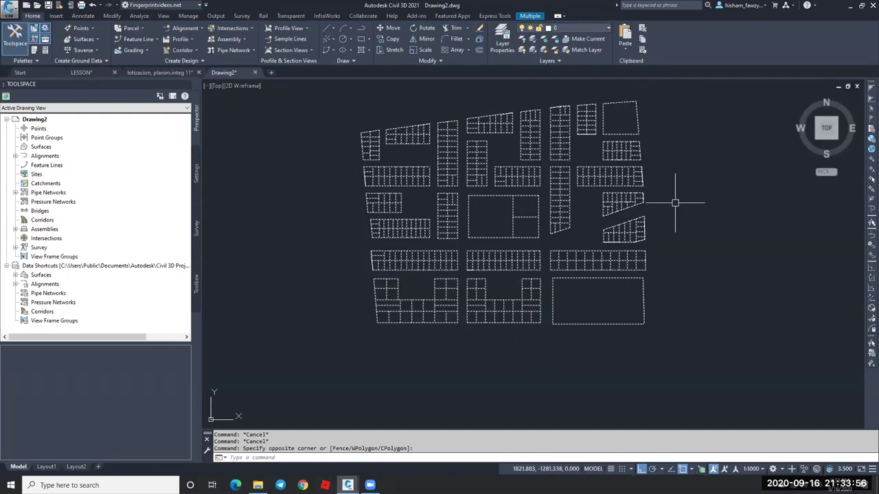
key(Escape)
scroll(622, 213, up, 4)
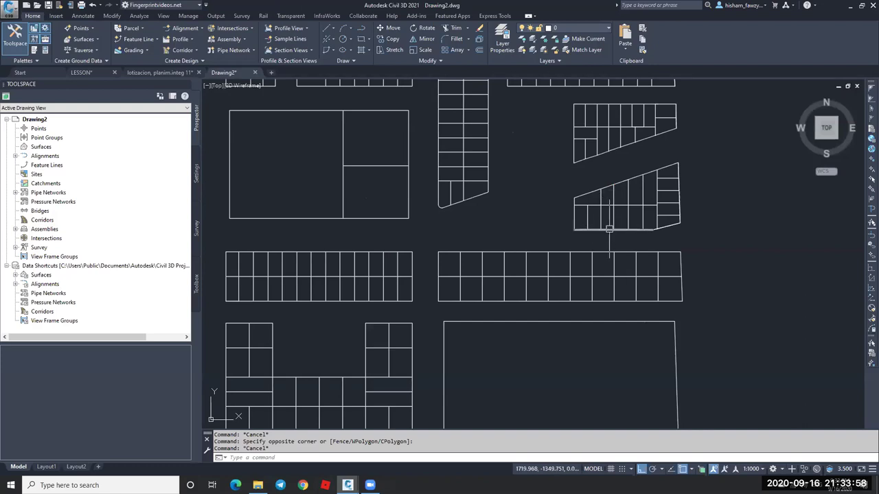
key(Escape)
key(Escape)
scroll(658, 235, down, 4)
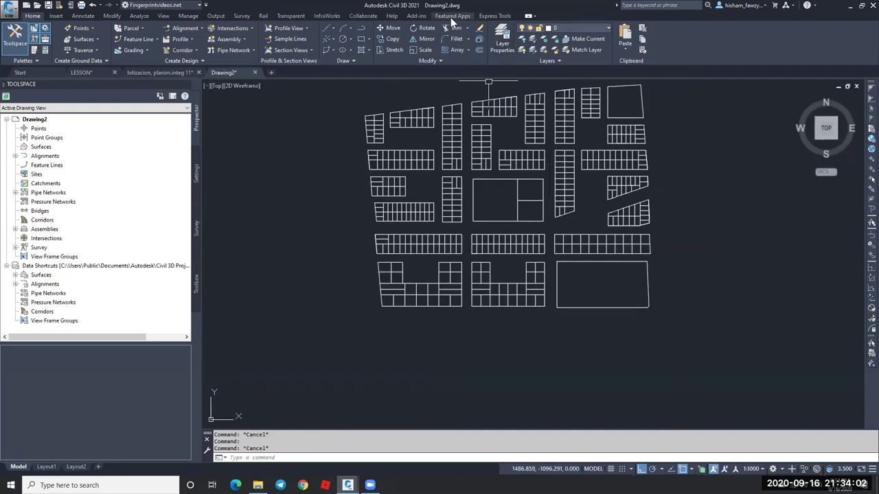
Flatten all 463 window-selected lot objects to 2D with the Express Tools FLATTEN command.
click(490, 17)
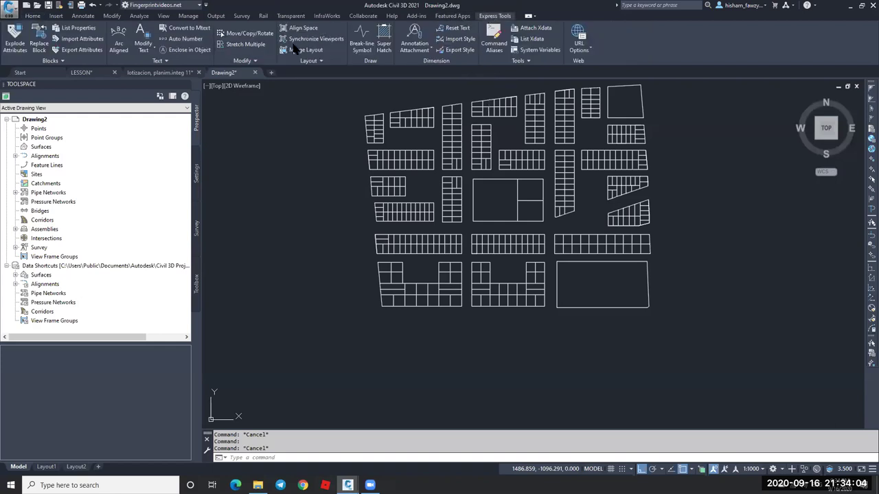
click(245, 60)
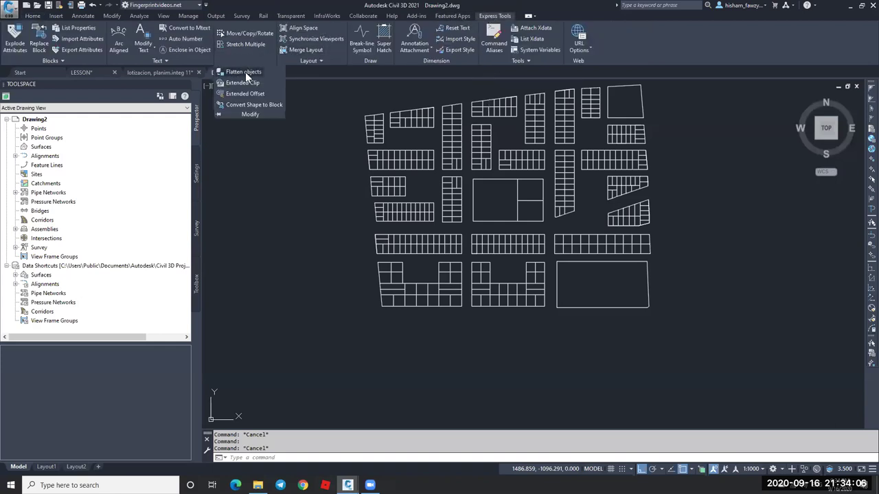
click(245, 72)
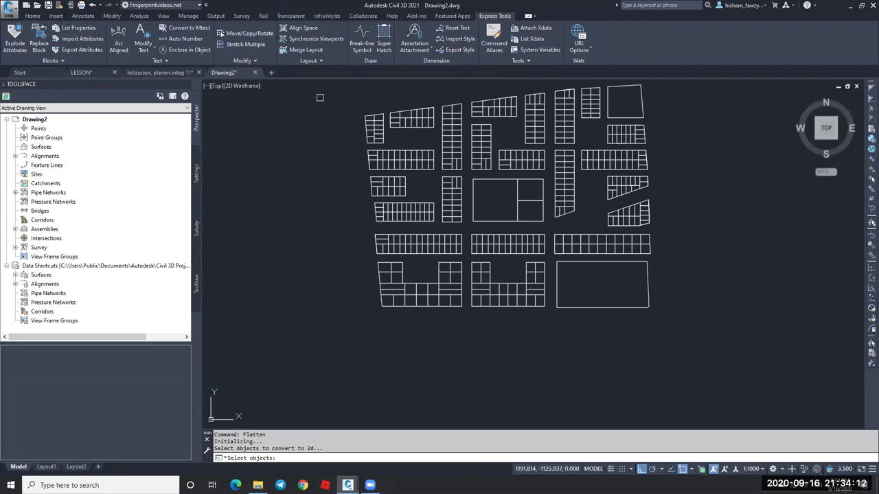
click(329, 354)
scroll(329, 354, down, 2)
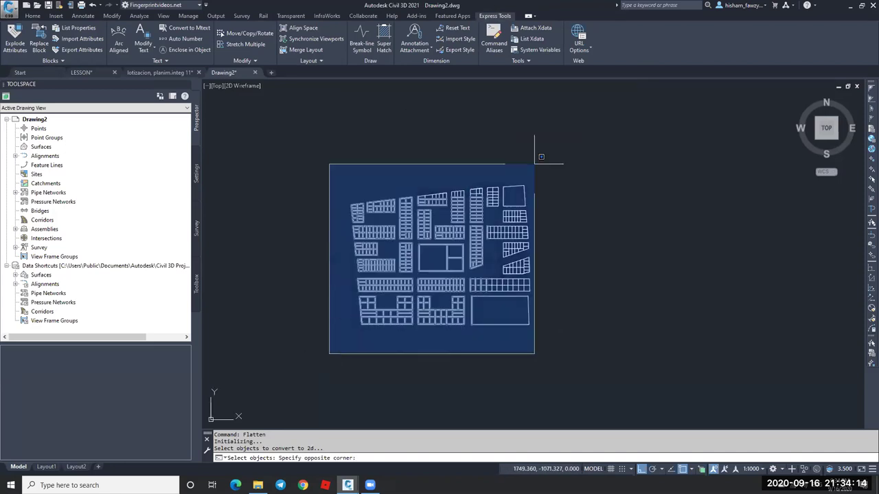
click(551, 149)
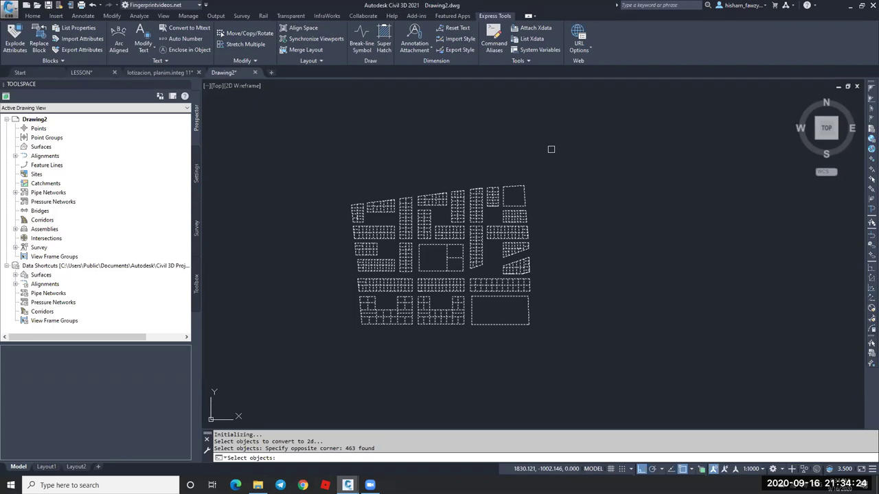
key(Return)
key(Return)
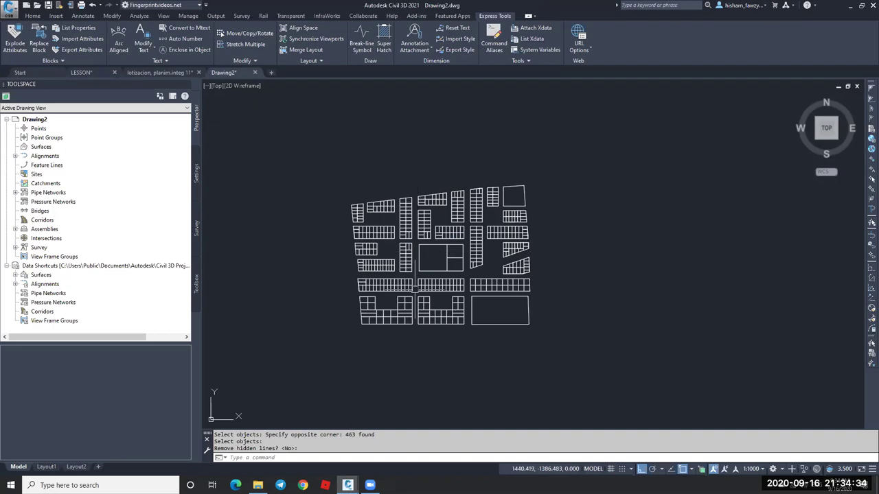
scroll(445, 275, up, 4)
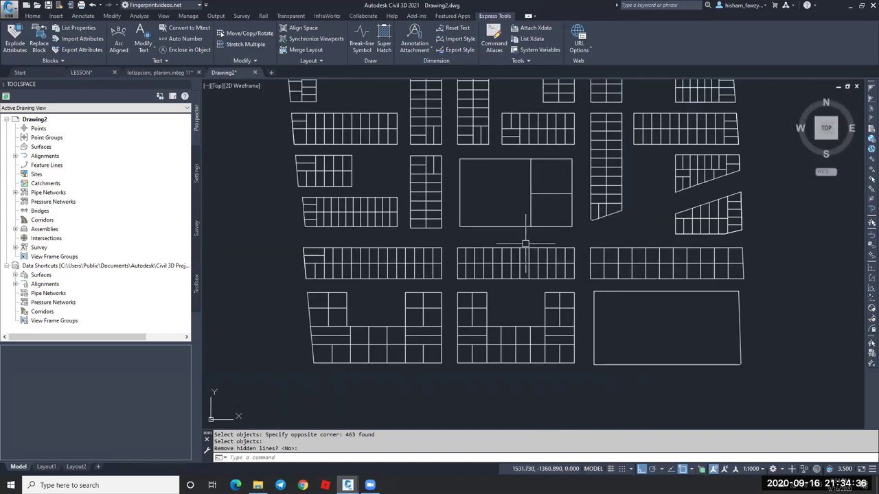
scroll(528, 243, down, 2)
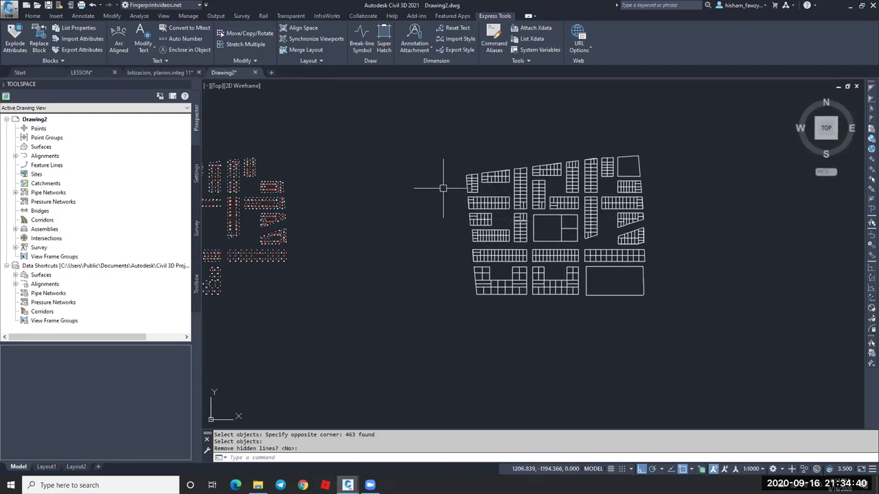
In lotizacion, undo the recent grouping, view, layer-off and zoom changes.
click(158, 72)
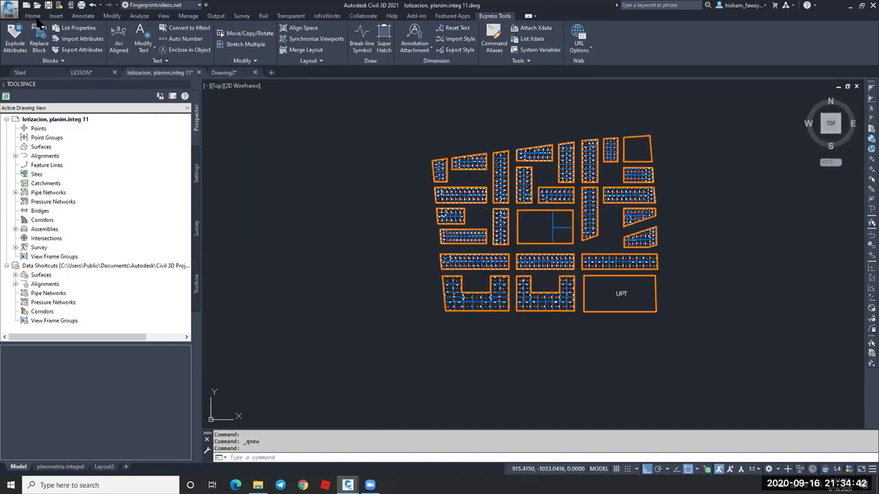
click(92, 5)
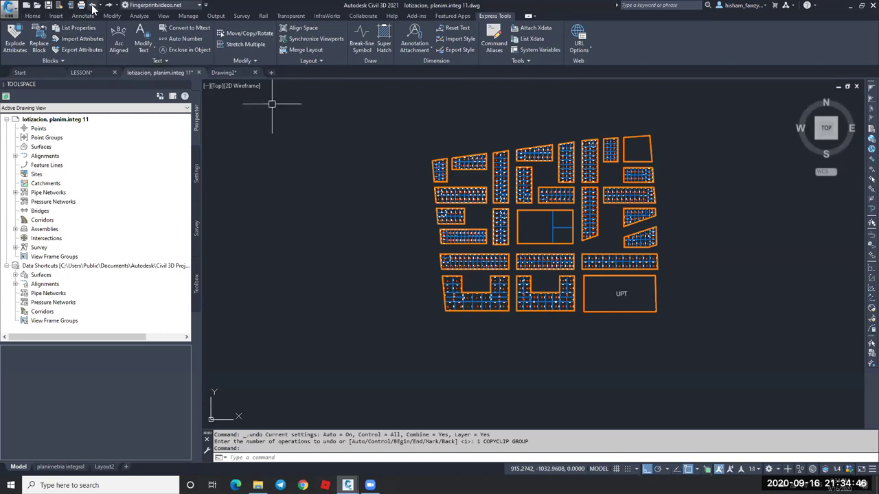
click(92, 5)
click(92, 4)
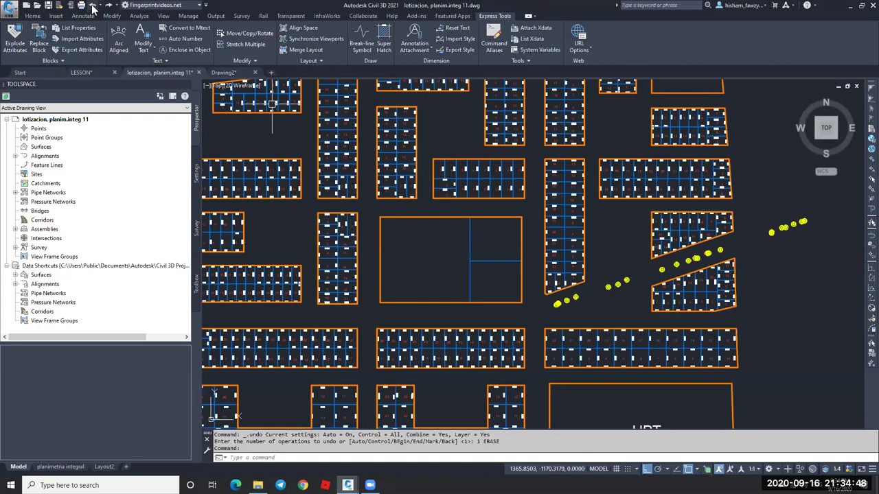
click(92, 5)
click(92, 5)
click(92, 4)
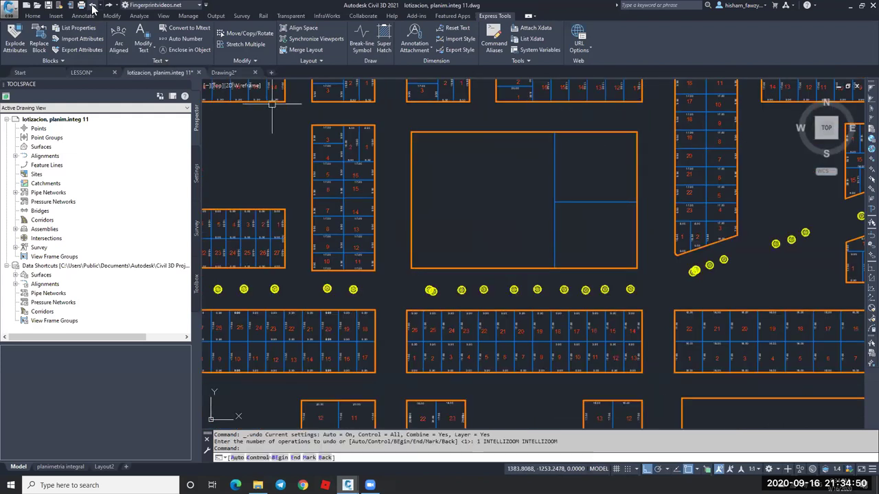
click(92, 5)
click(92, 5)
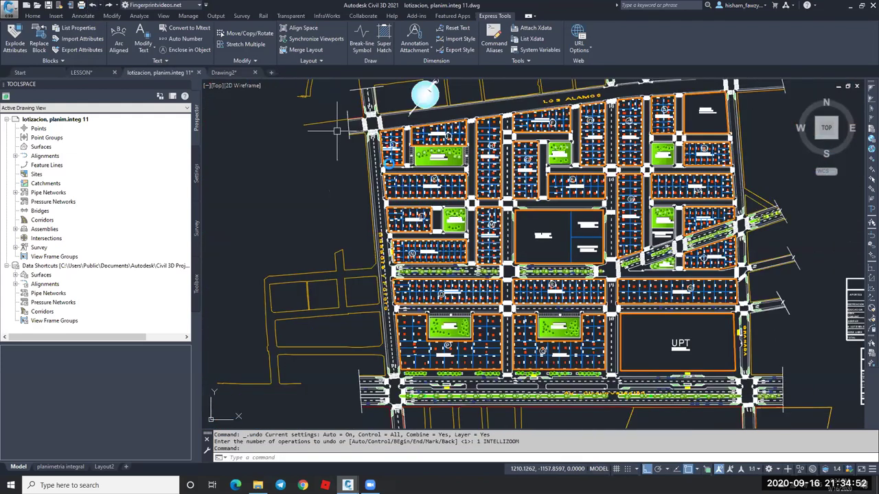
click(92, 5)
click(92, 5)
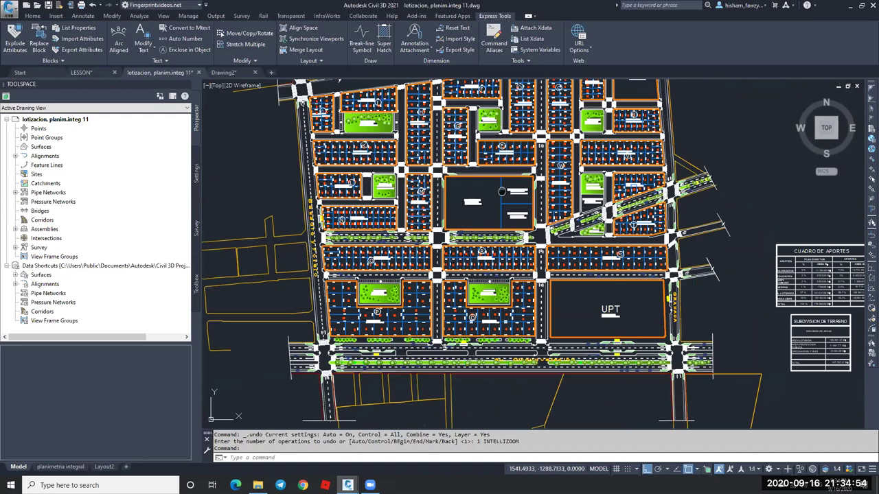
key(Escape)
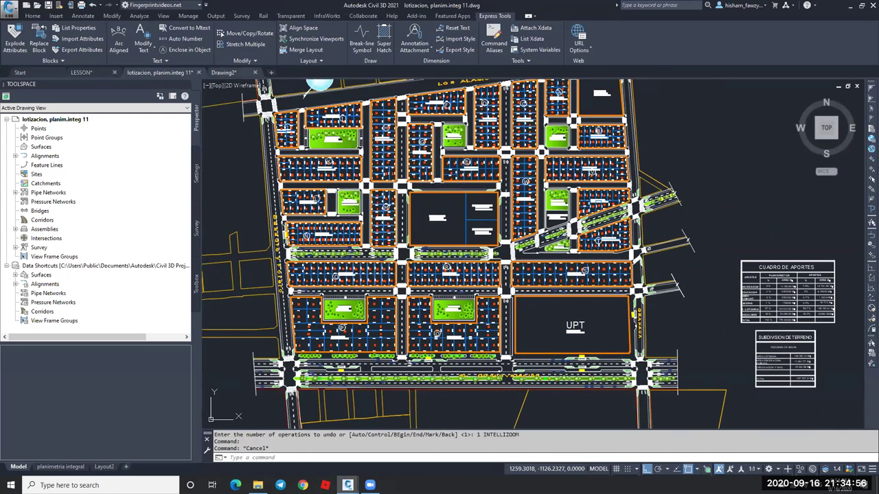
Return to the lotizacion plan and zoom in on block R.
key(ctrl+Tab)
click(165, 70)
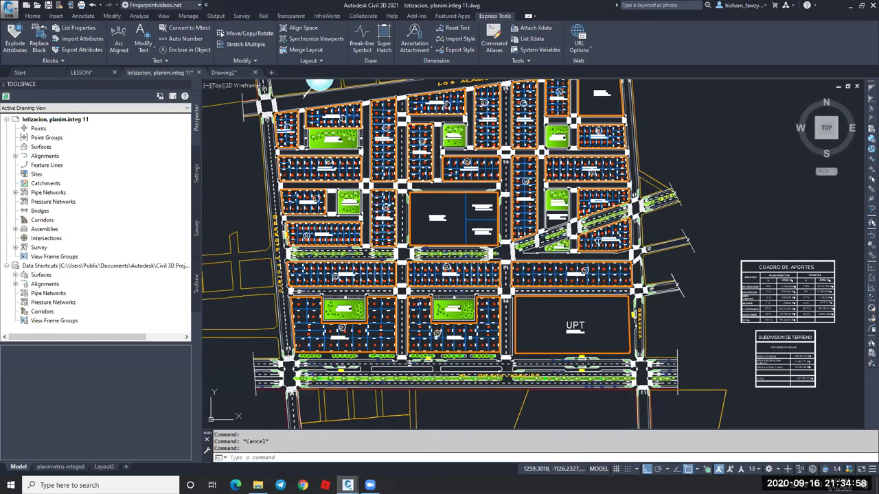
scroll(472, 175, up, 12)
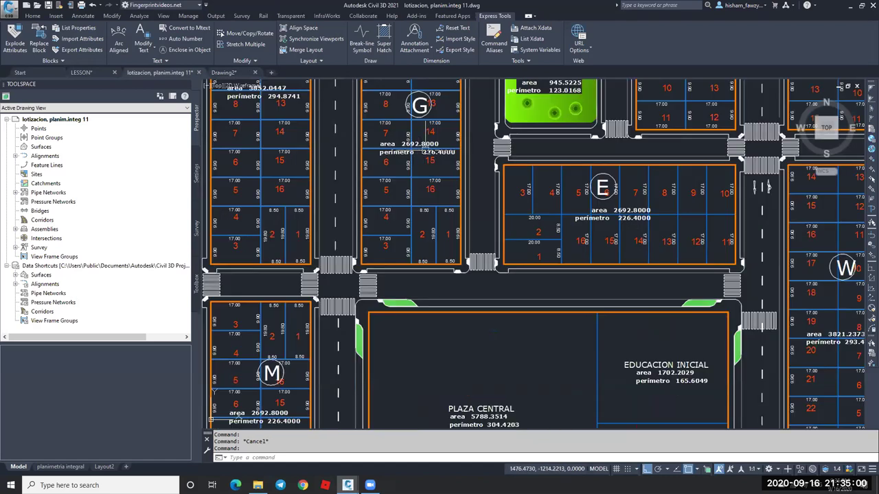
scroll(502, 179, down, 8)
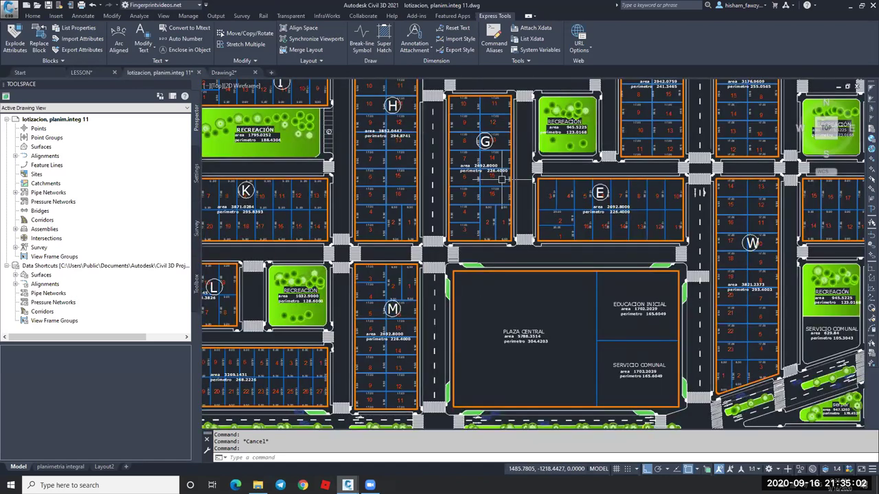
scroll(502, 179, down, 5)
scroll(448, 268, up, 10)
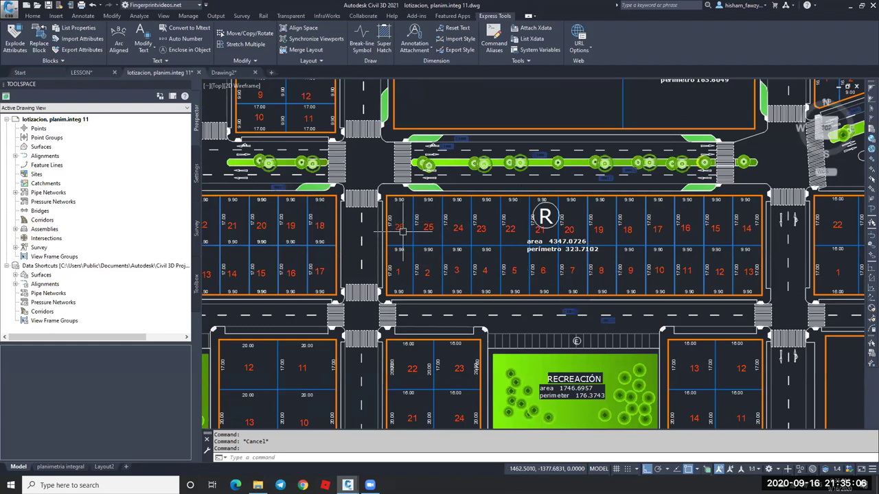
scroll(402, 232, up, 4)
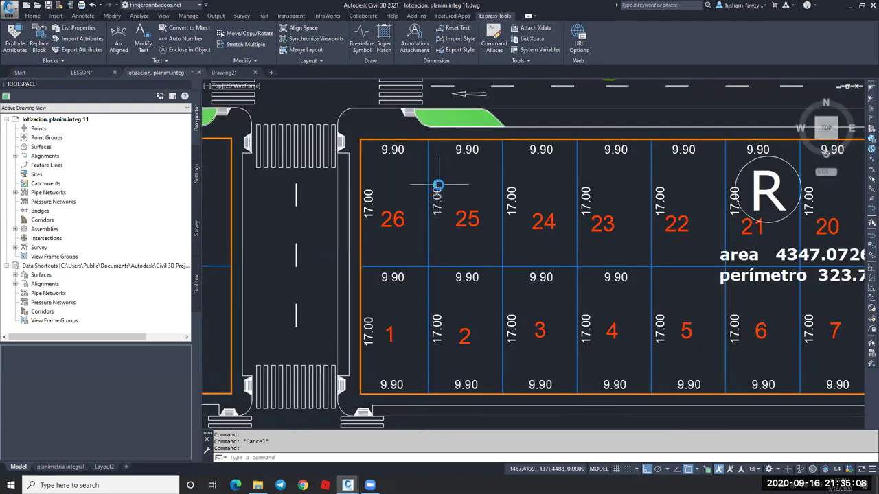
scroll(438, 185, down, 3)
scroll(357, 186, down, 2)
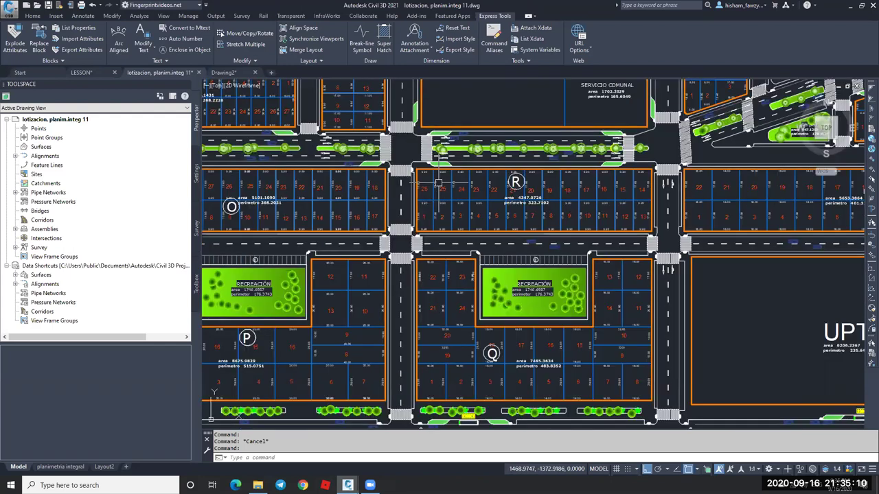
Look over the plain flattened lot outlines in Drawing2.
click(237, 72)
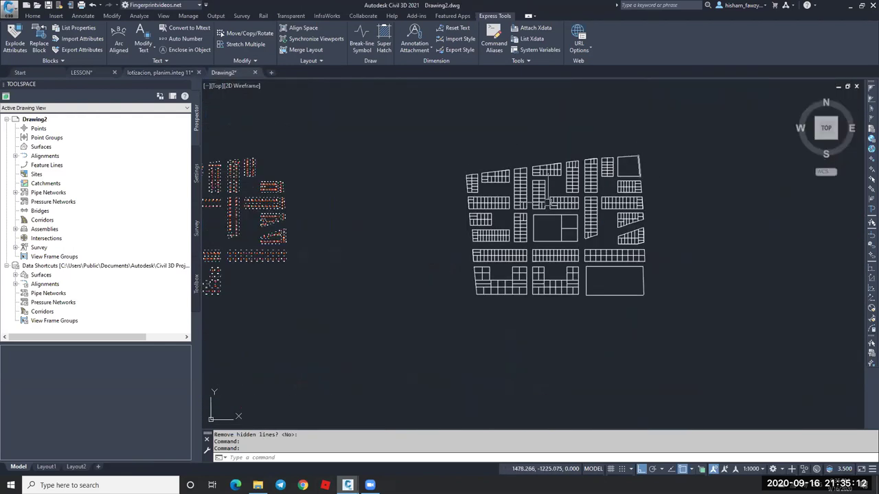
scroll(550, 202, up, 3)
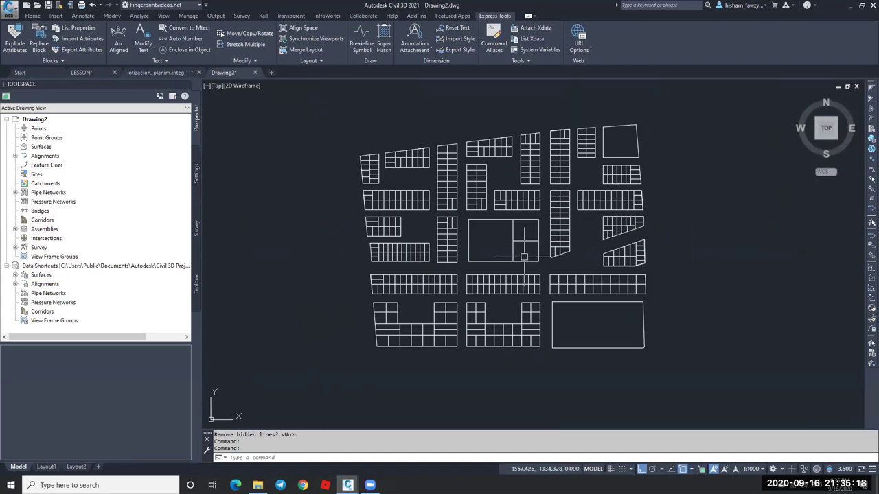
scroll(508, 219, down, 3)
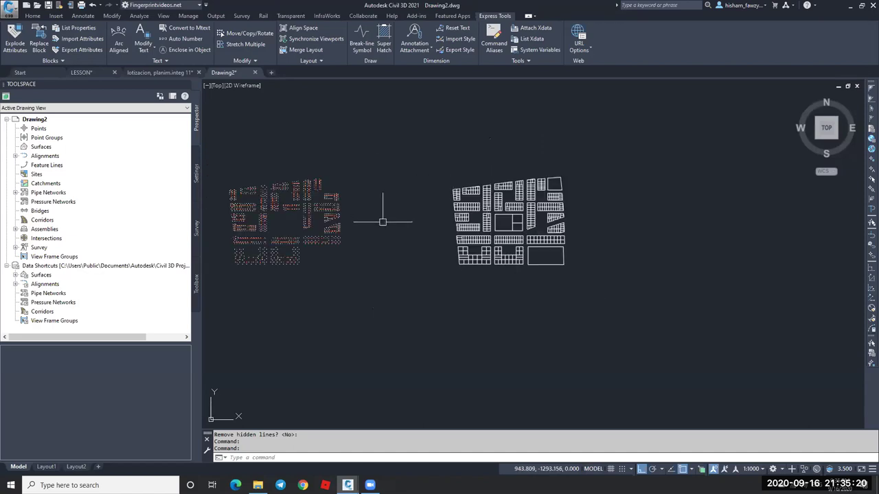
scroll(465, 236, up, 5)
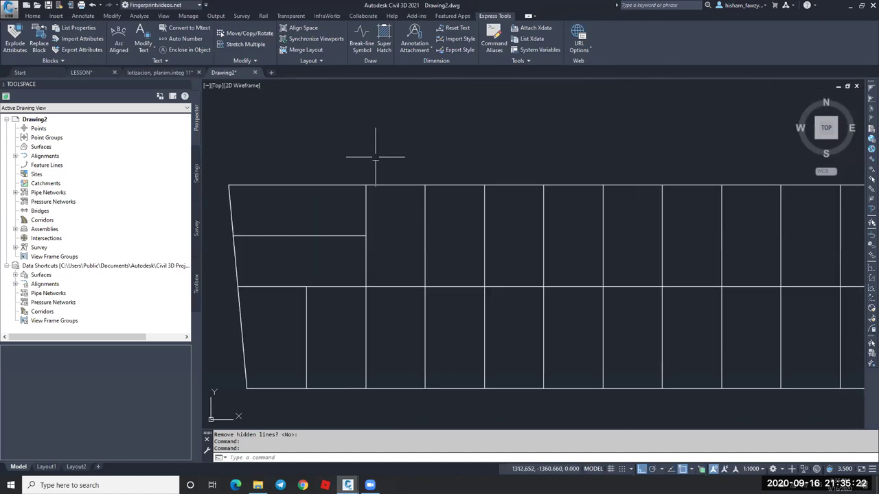
Zoom into block R's numbered lots and dimensions in lotizacion, then go back to Drawing2.
click(160, 72)
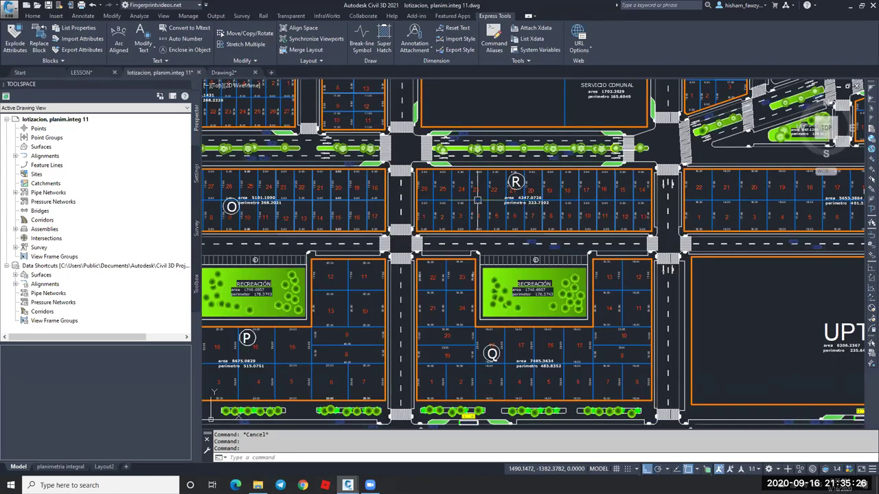
scroll(478, 200, up, 8)
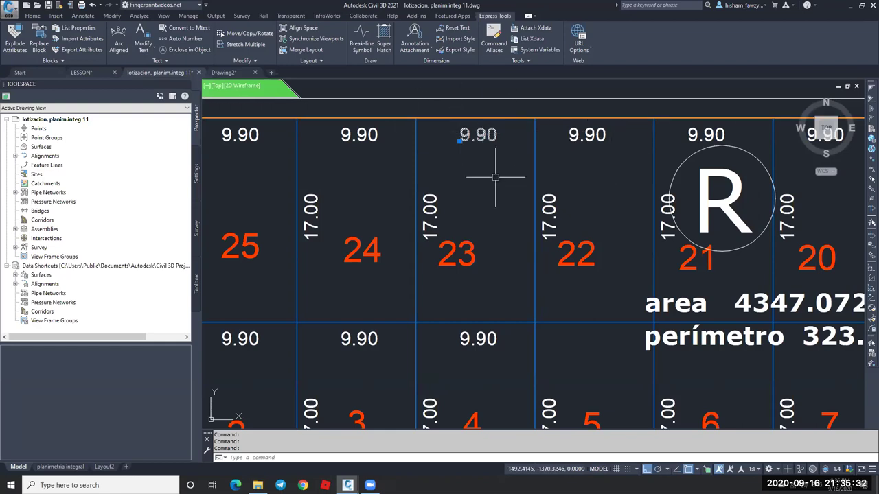
key(Escape)
scroll(520, 175, down, 2)
key(Escape)
scroll(450, 220, down, 2)
scroll(449, 220, down, 2)
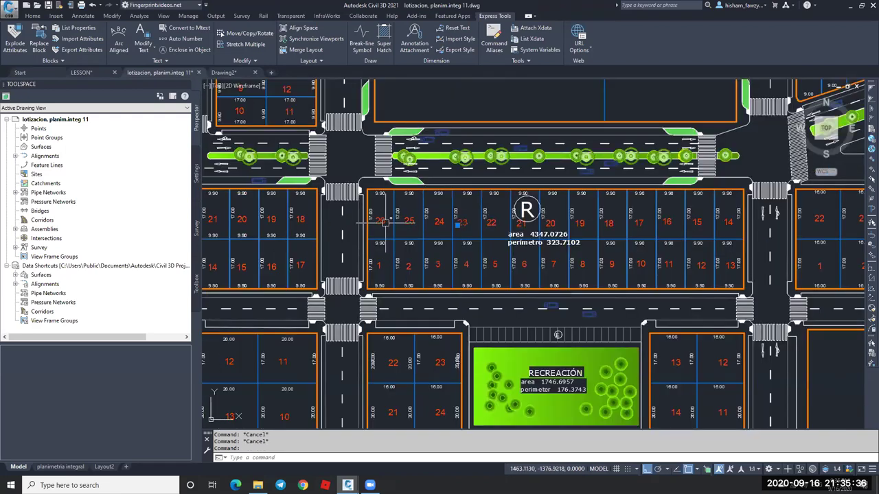
scroll(412, 237, up, 4)
scroll(415, 233, down, 2)
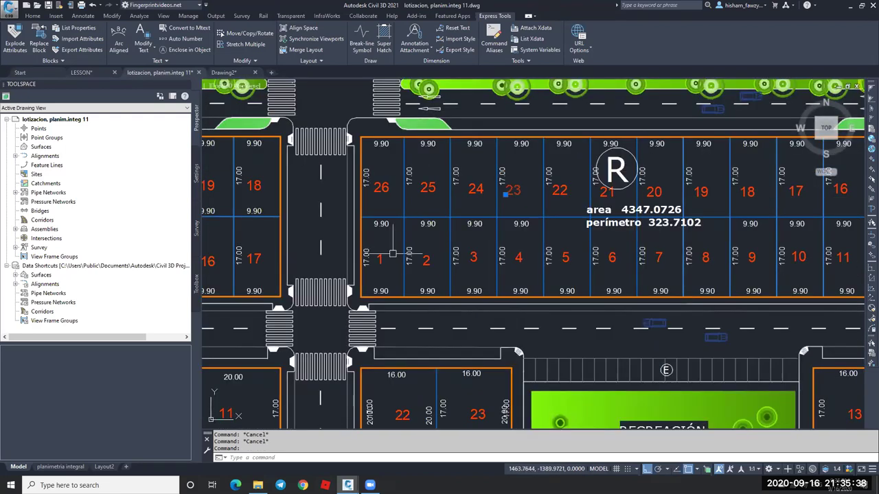
scroll(412, 247, up, 2)
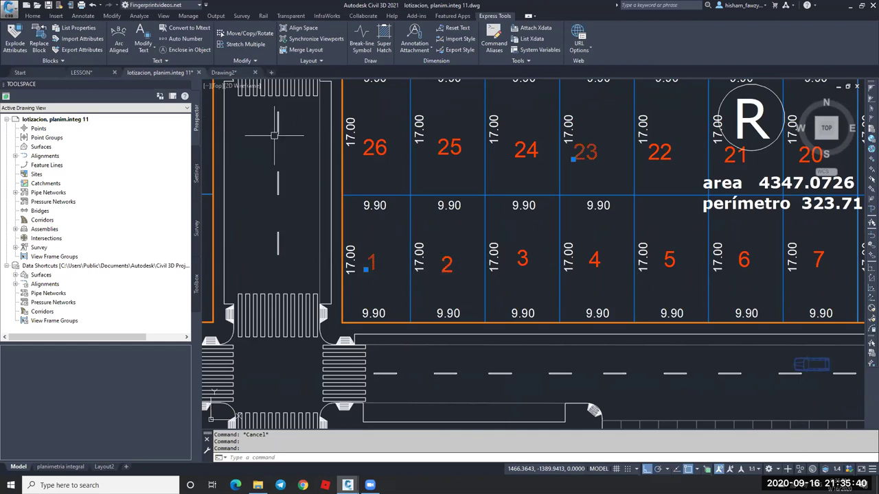
click(223, 72)
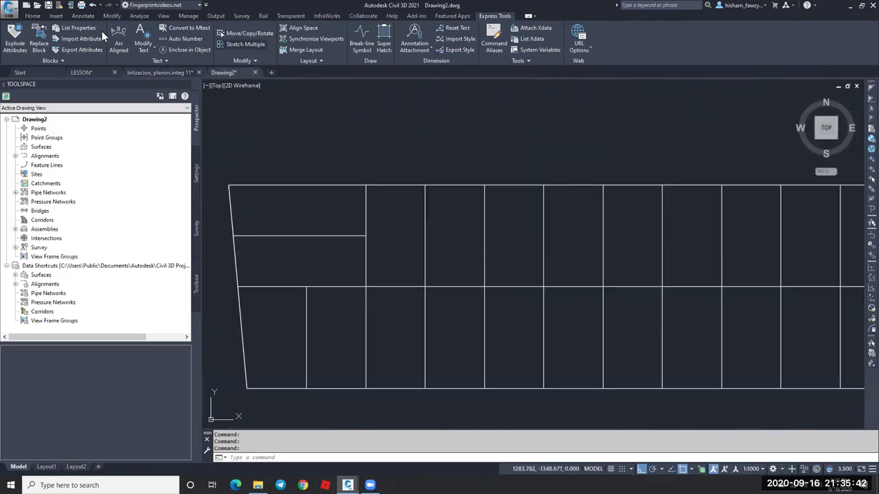
Paste the copied items into Drawing2 at their original coordinates.
click(33, 15)
click(622, 44)
click(655, 116)
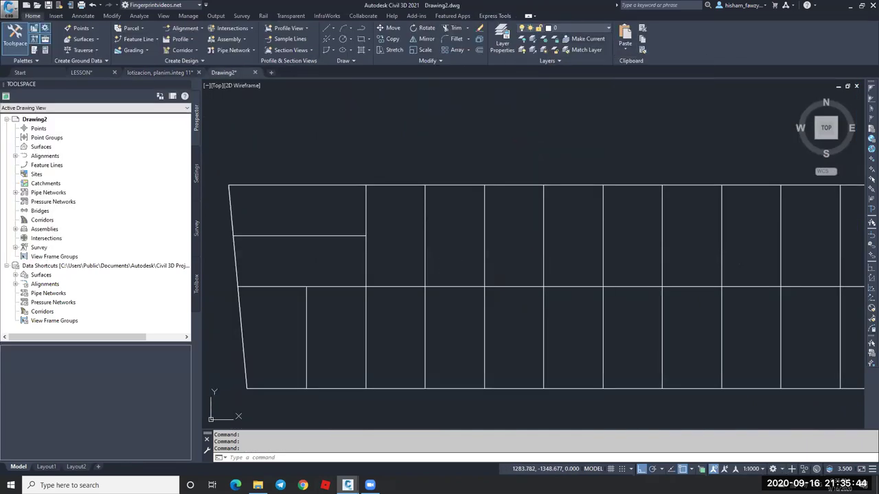
scroll(485, 220, down, 3)
scroll(484, 221, down, 3)
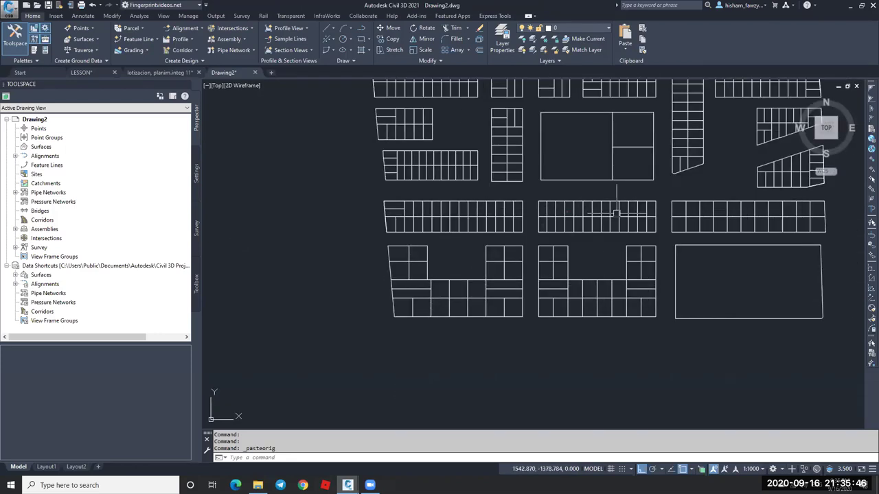
scroll(490, 206, up, 4)
Erase an unwanted pasted object with the E command.
key(Escape)
text(e)
key(Return)
scroll(491, 224, up, 5)
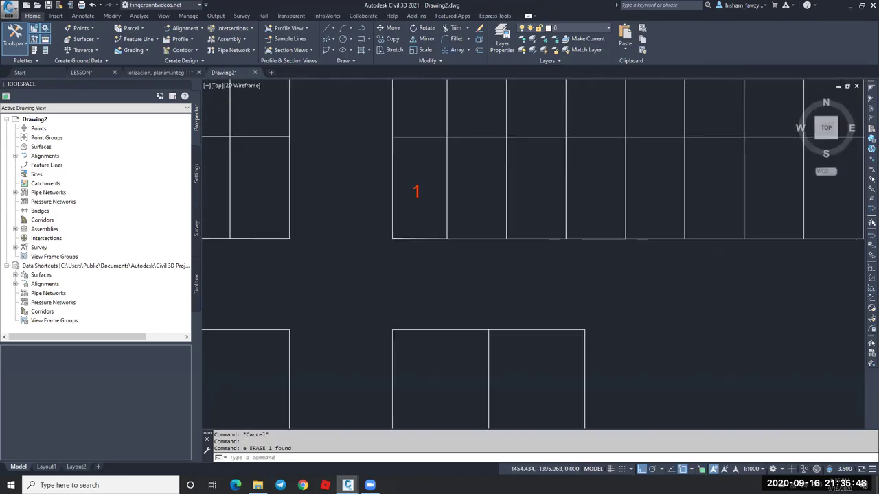
click(440, 173)
click(444, 206)
Move the red '1' label inside the first lot of the lower row.
click(459, 220)
text(m)
key(Return)
click(471, 204)
click(453, 193)
click(464, 188)
scroll(414, 185, down, 2)
scroll(414, 184, down, 2)
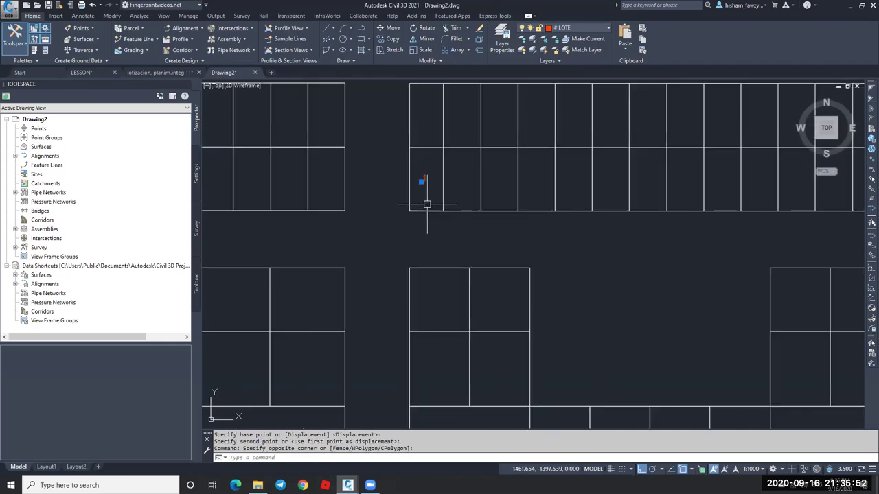
Start copying the '1' label from a base point at the block corner.
text(c)
key(Return)
key(Escape)
key(Escape)
text(co)
key(Return)
key(Return)
key(Escape)
key(Return)
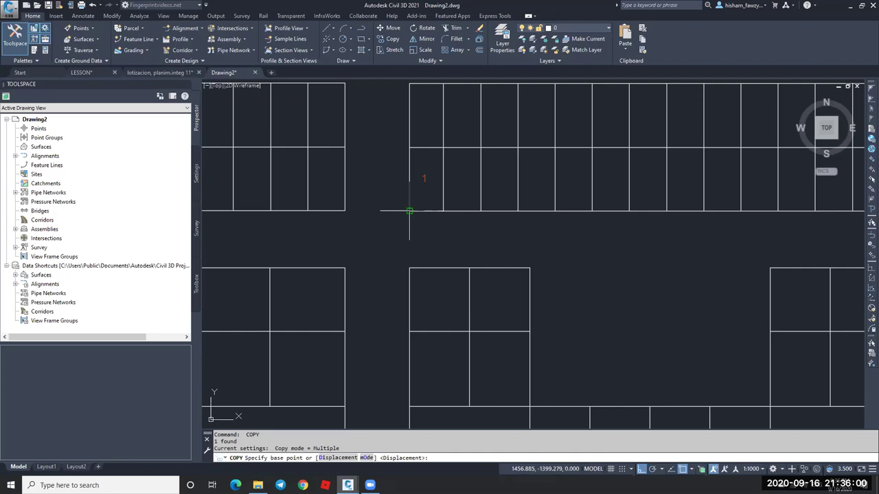
click(409, 211)
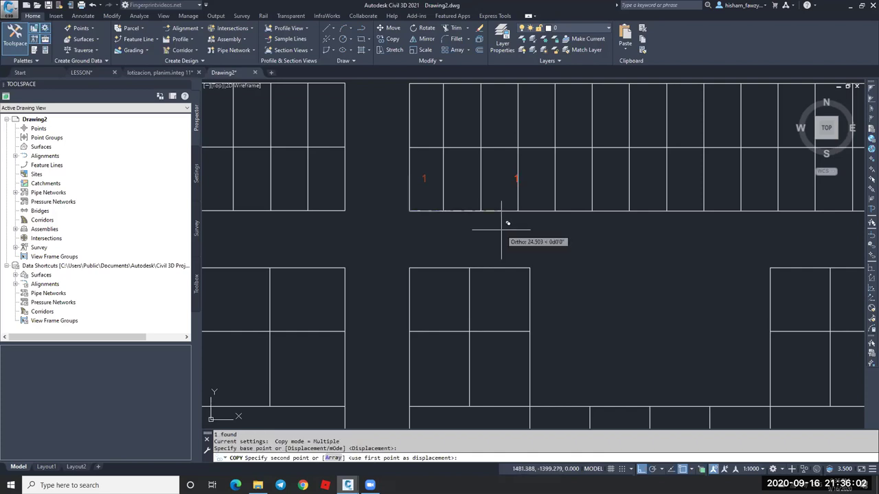
Array the '1' label into 15 copies along the lower row using the lot spacing.
text(a)
key(Return)
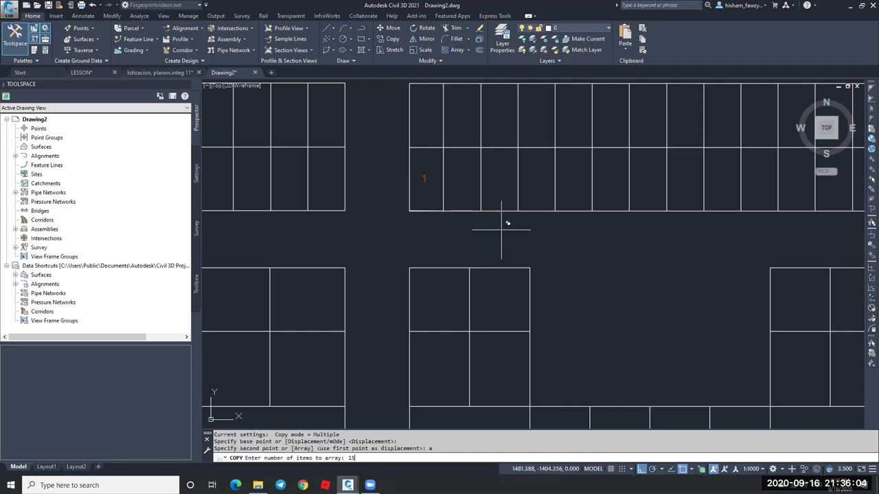
text(15)
key(Return)
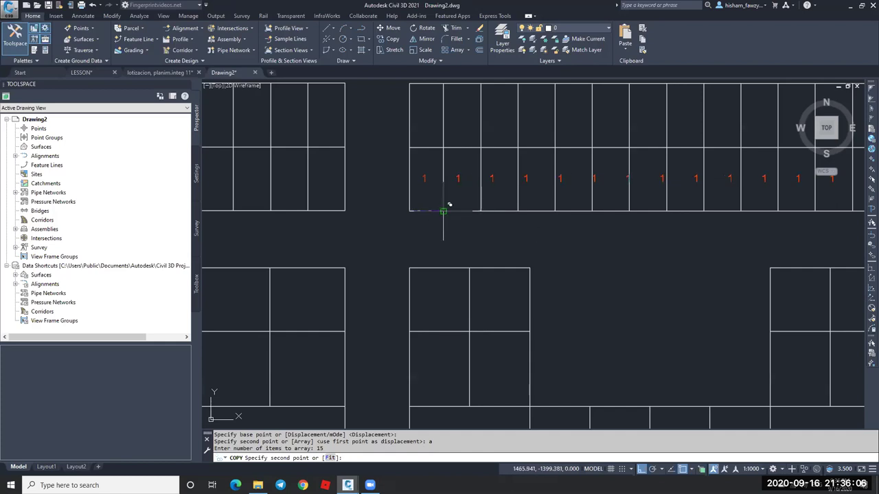
scroll(451, 197, up, 5)
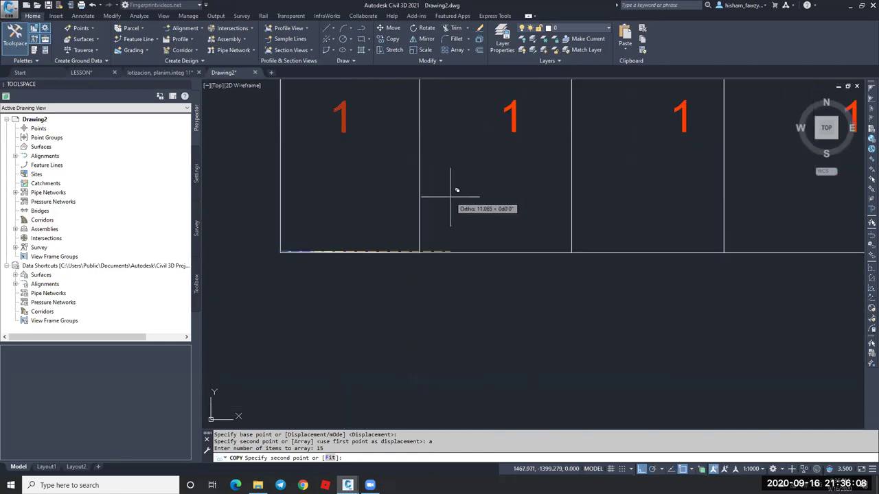
click(443, 192)
scroll(442, 192, down, 6)
key(Escape)
Window-select and erase the three surplus '1' labels beyond the row.
scroll(422, 181, down, 2)
key(Escape)
key(Escape)
click(695, 166)
click(761, 188)
text(e)
key(Return)
scroll(603, 181, up, 4)
scroll(627, 175, down, 4)
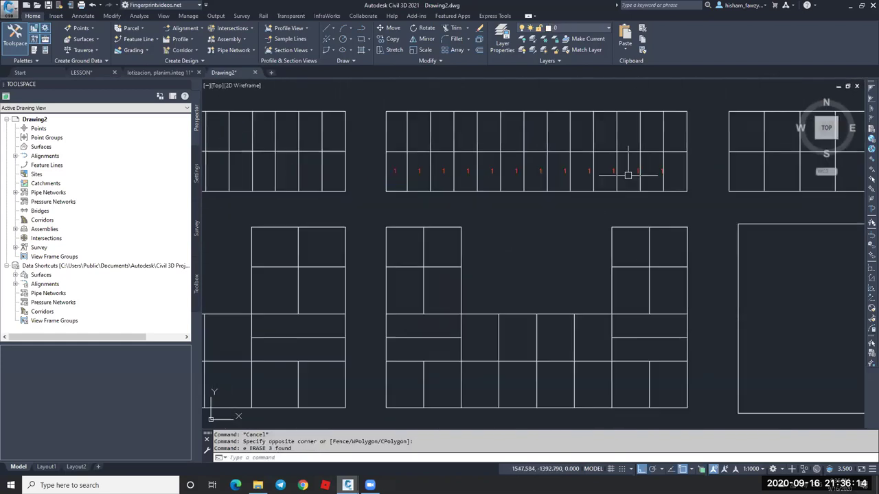
scroll(627, 175, up, 2)
scroll(638, 186, down, 2)
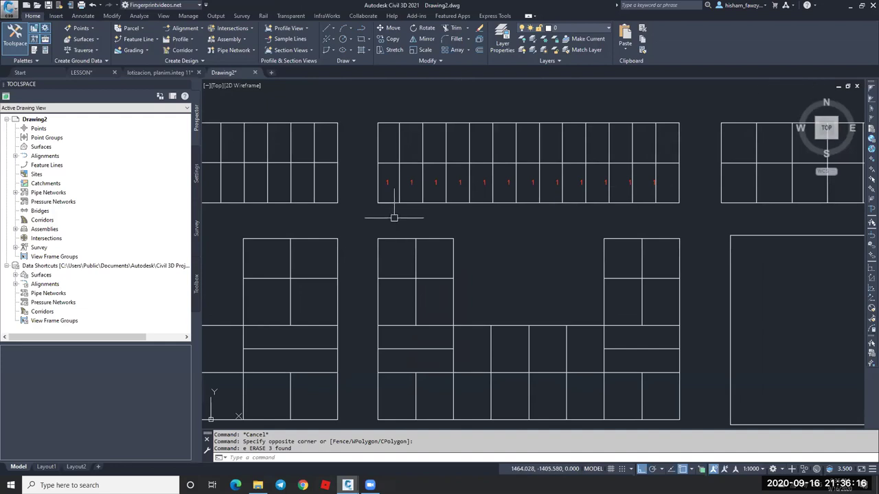
middle_drag(395, 218, 390, 228)
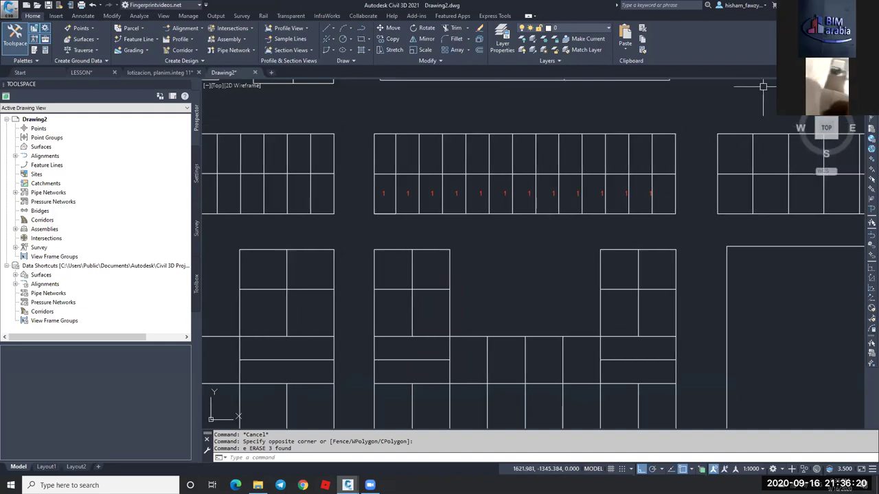
Run Express Tools Auto Number on a window selection of the twelve red labels.
key(Escape)
click(496, 15)
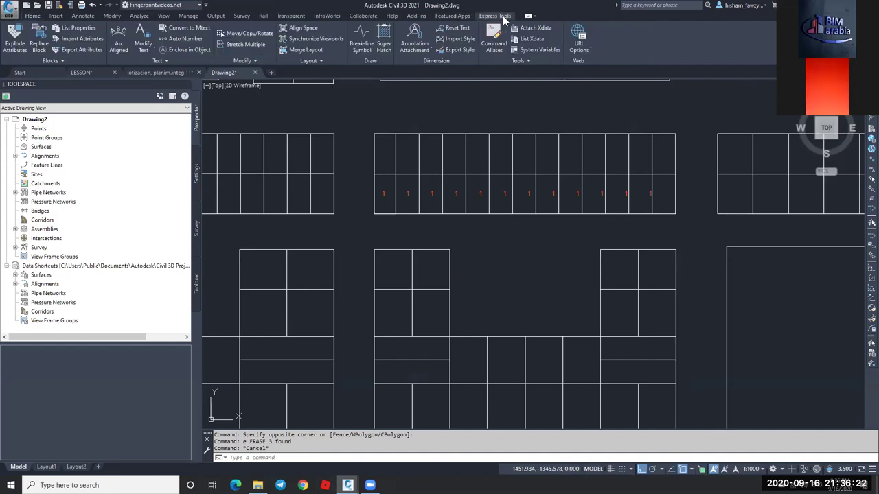
click(182, 40)
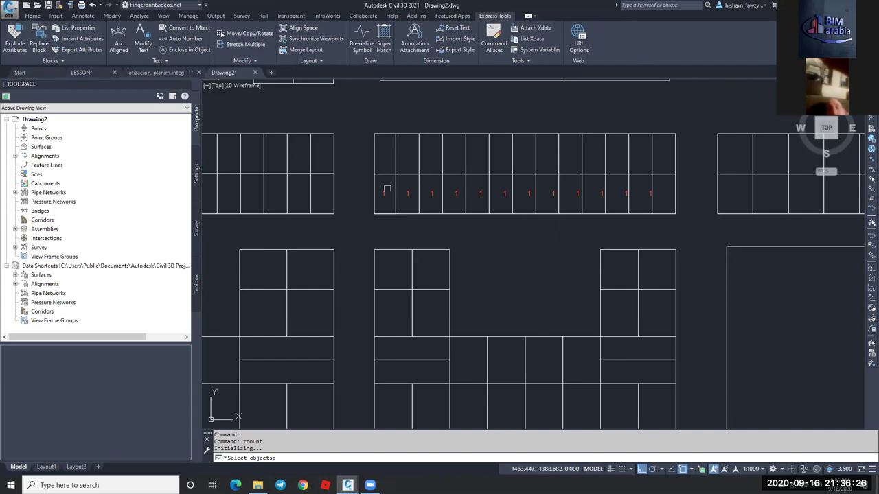
scroll(378, 182, up, 4)
scroll(373, 180, down, 4)
click(374, 180)
click(665, 197)
key(Return)
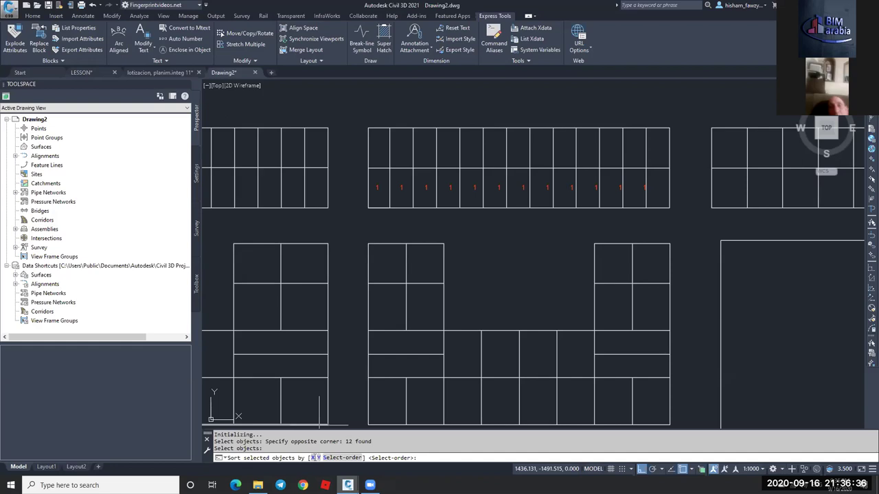
Number the labels by X order, starting at 1 with increment 1, overwriting their text.
click(313, 457)
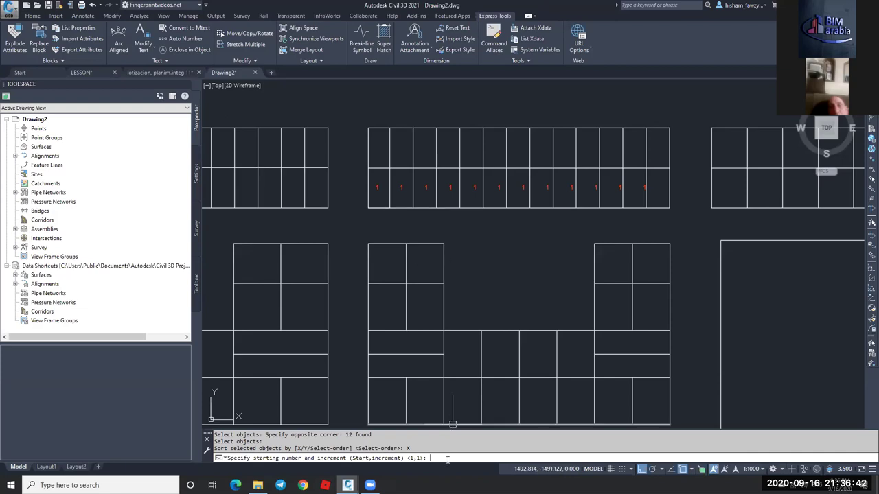
text(1,1)
key(Return)
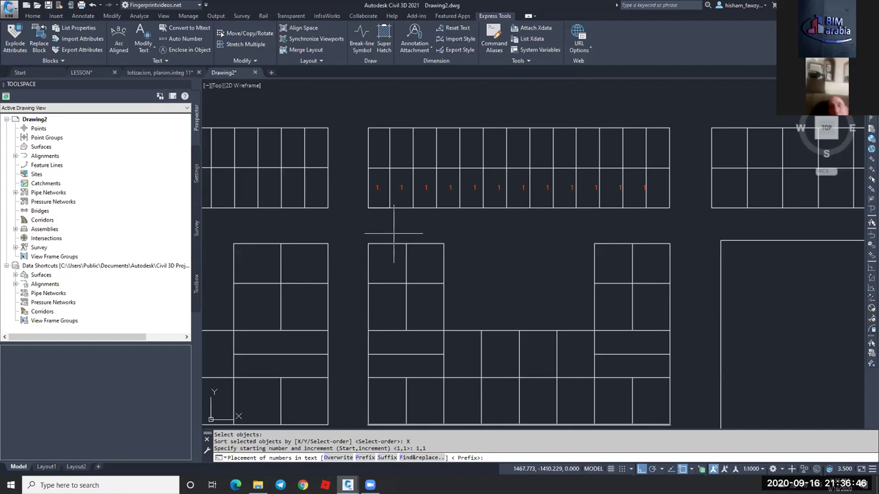
scroll(377, 185, up, 5)
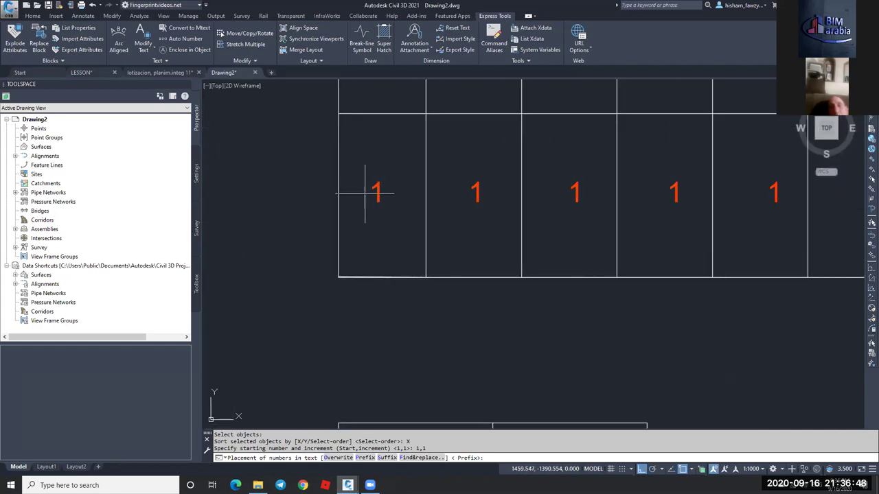
click(338, 458)
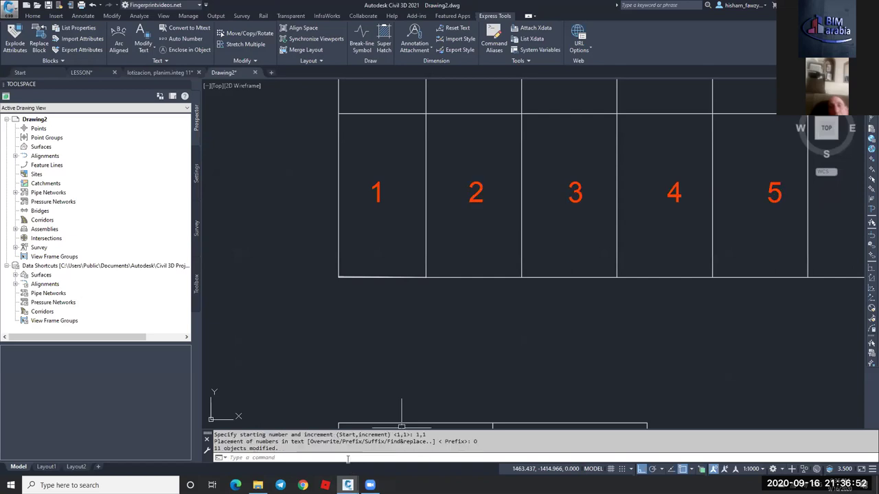
scroll(408, 257, down, 3)
key(Escape)
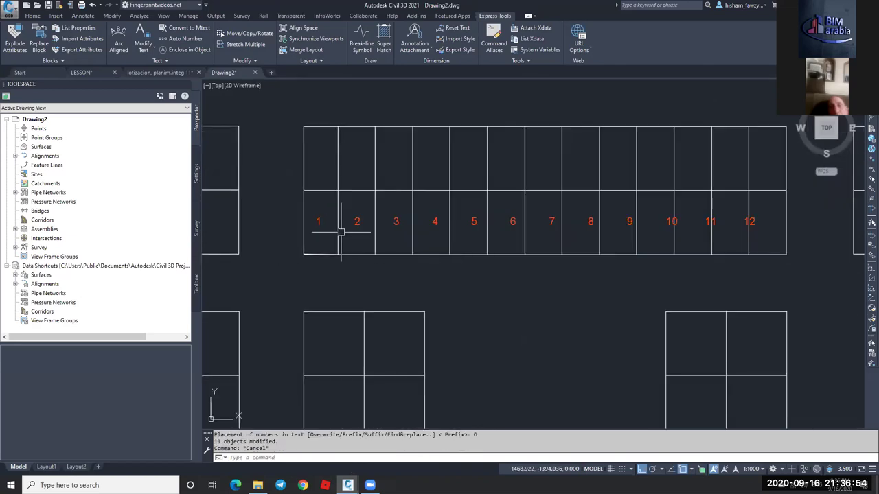
key(Escape)
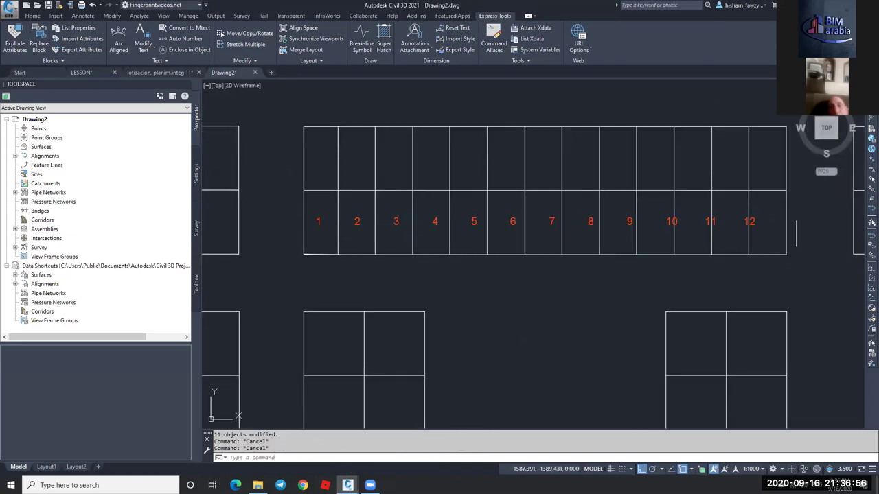
Erase the twelve numbered labels 1–12 from the lower row.
click(282, 201)
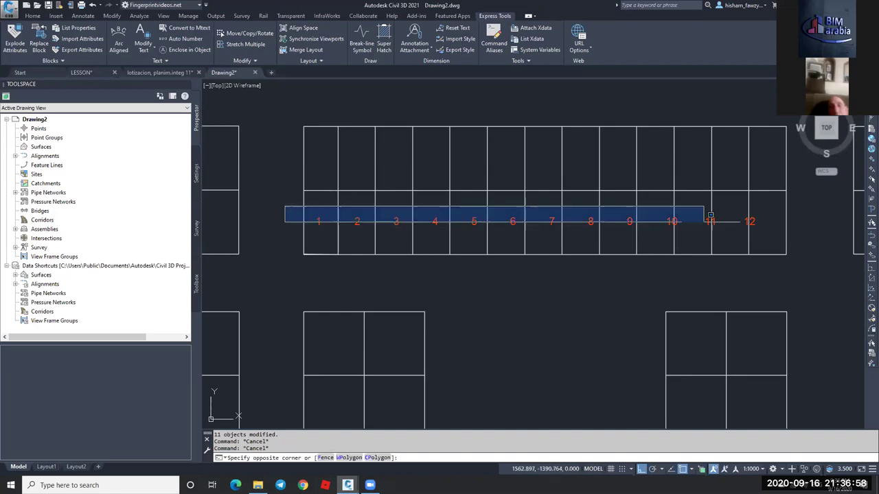
click(809, 232)
text(e)
key(Return)
scroll(680, 247, down, 8)
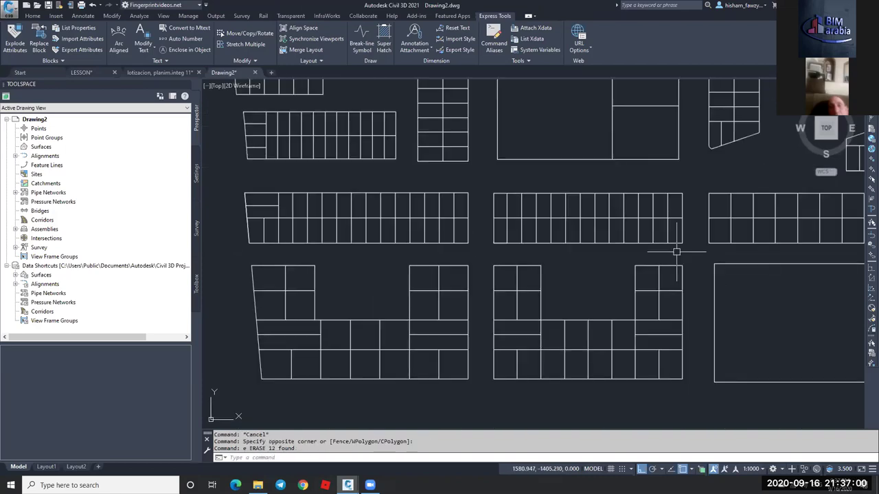
middle_drag(657, 236, 602, 256)
key(Escape)
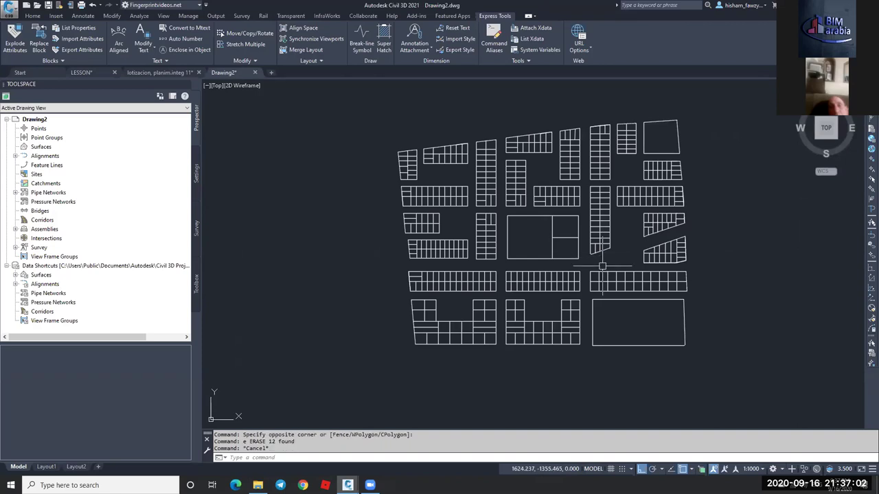
Check the lotizacion, planim.integ 11 drawing, then return to Drawing2's Parcel options.
click(170, 72)
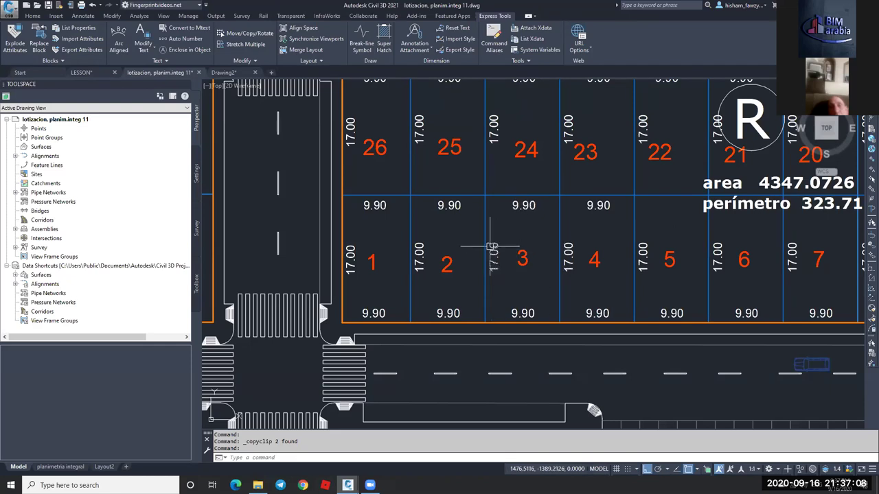
click(223, 72)
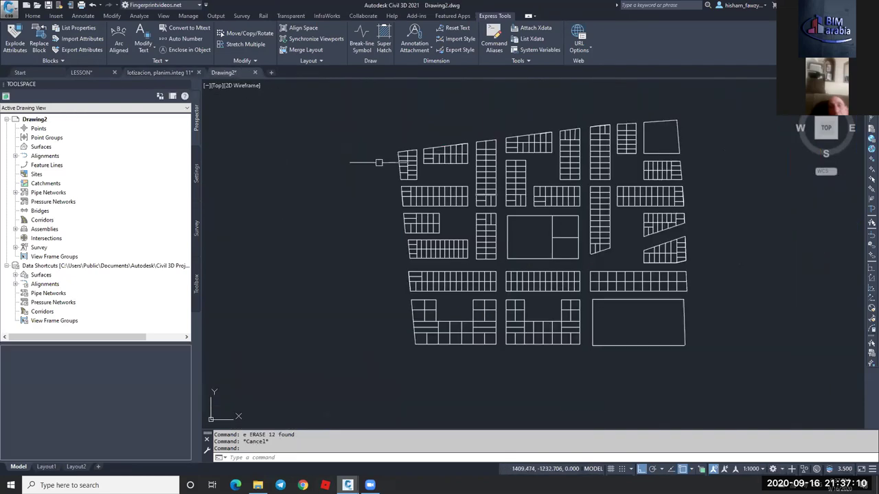
click(32, 16)
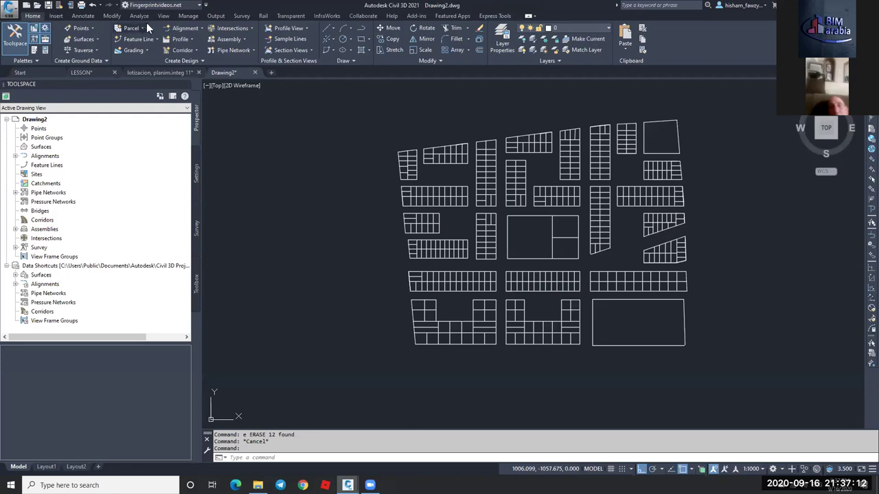
click(141, 28)
Create parcels from objects by window-selecting all 463 lot lines.
click(141, 43)
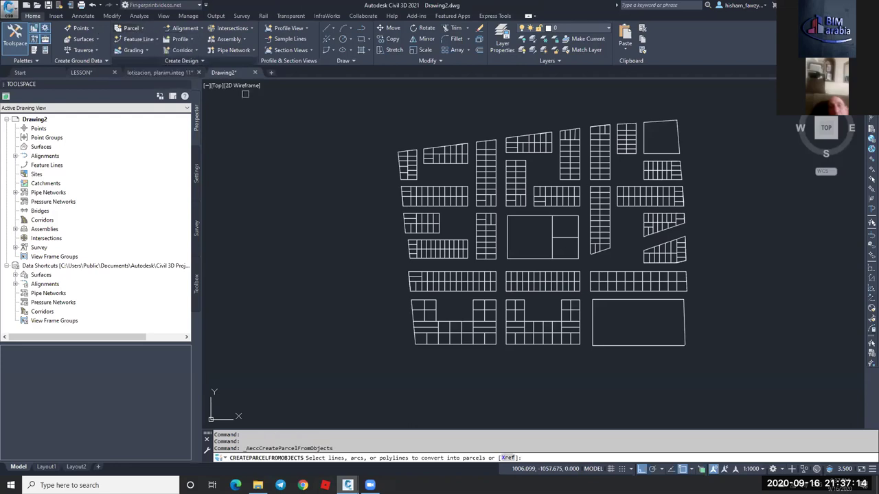
click(382, 103)
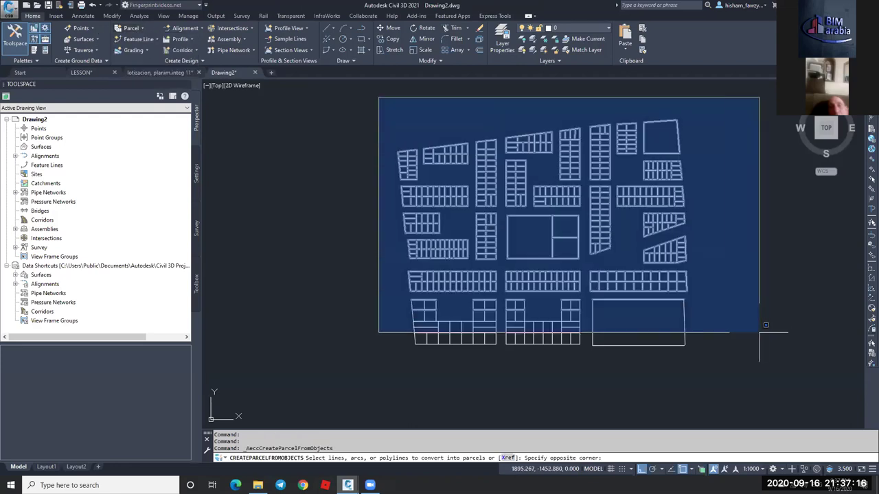
click(755, 366)
key(Return)
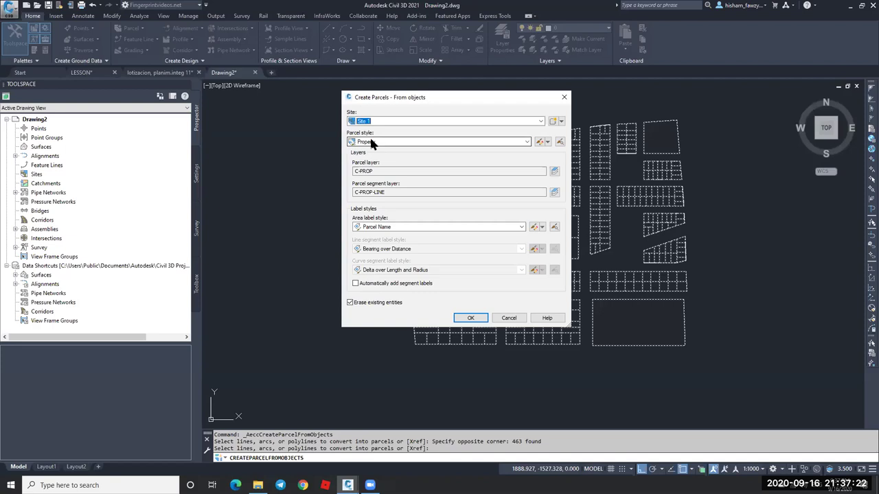
Use the Basic parcel style, Parcel Number area labels, and automatic segment labels.
click(383, 142)
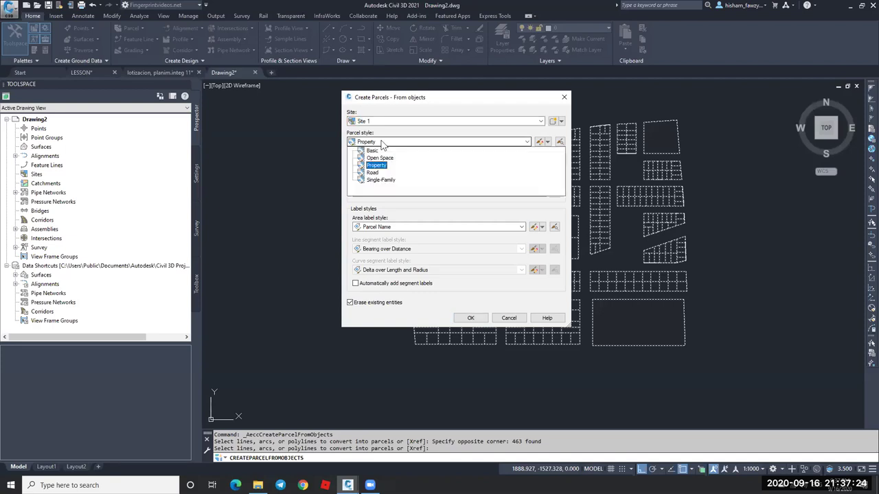
click(373, 150)
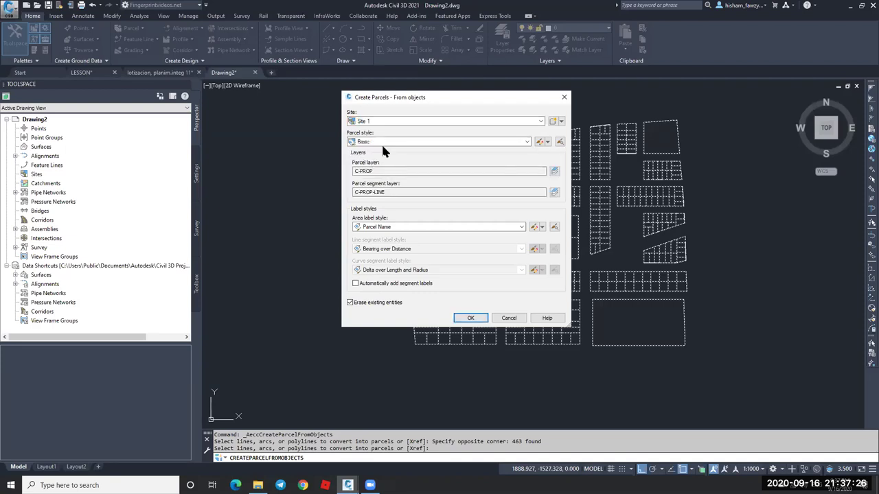
click(399, 228)
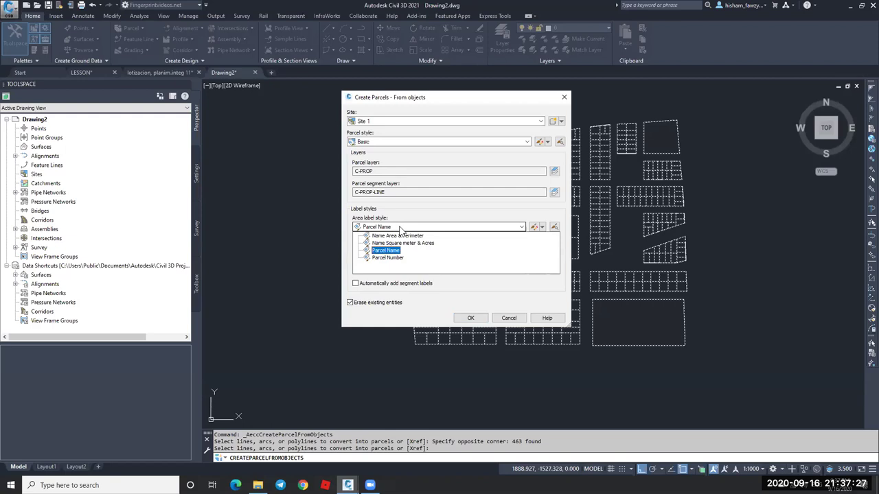
click(385, 257)
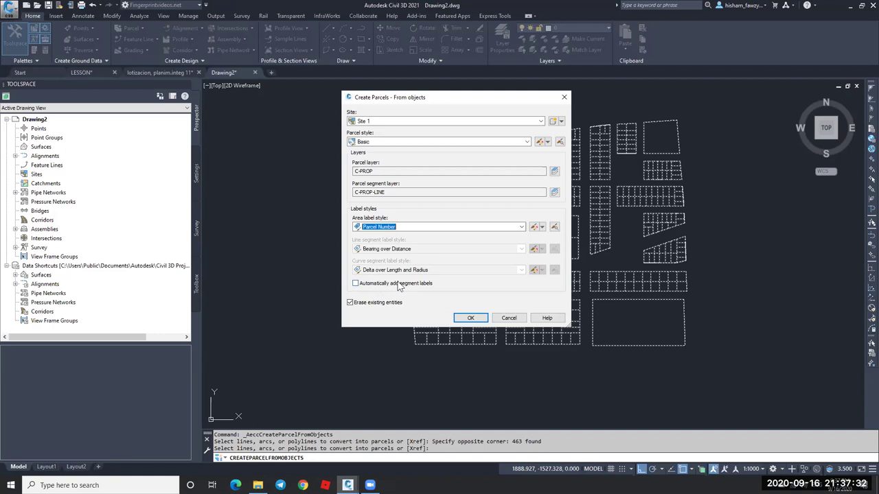
click(398, 284)
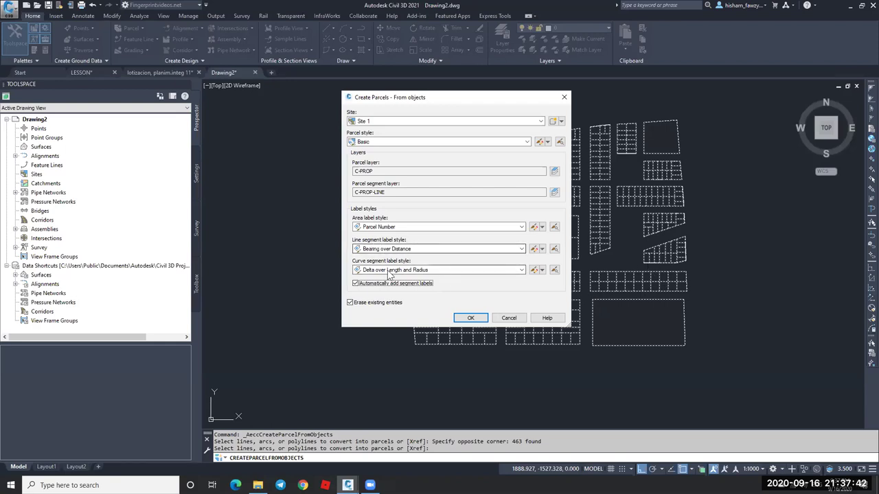
Set the line segment label style to Distance after comparing the other styles.
click(420, 249)
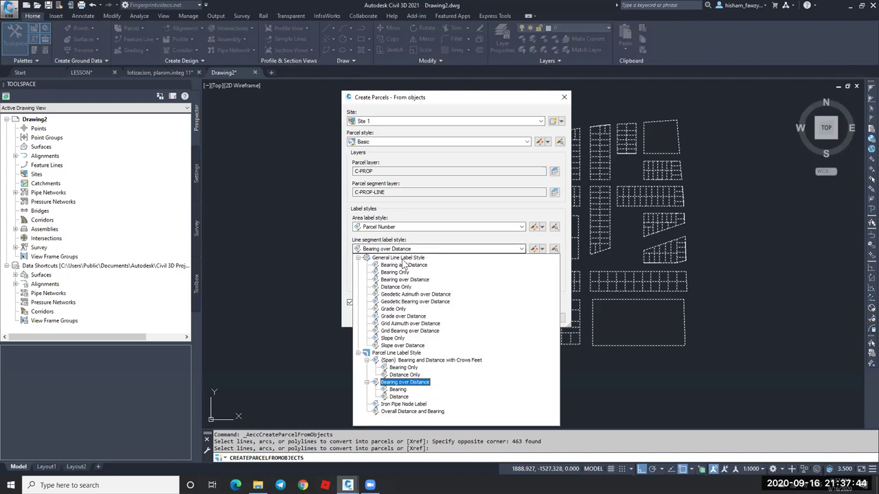
click(401, 398)
click(396, 391)
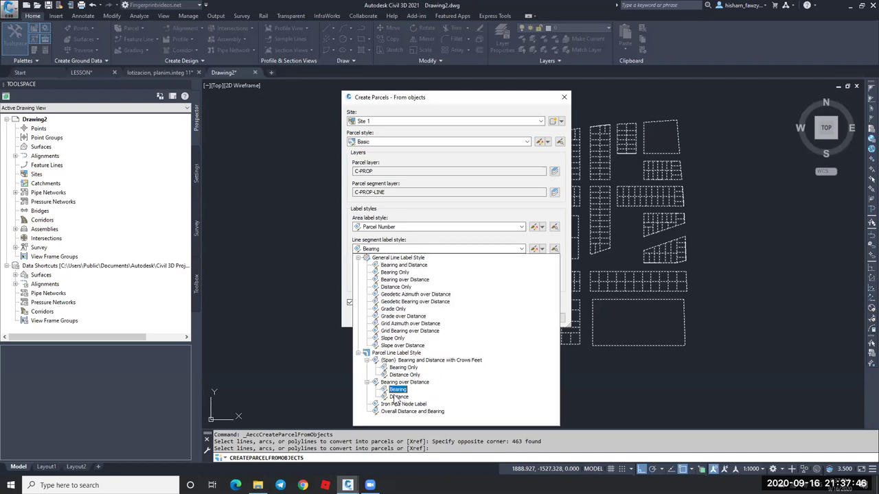
click(388, 361)
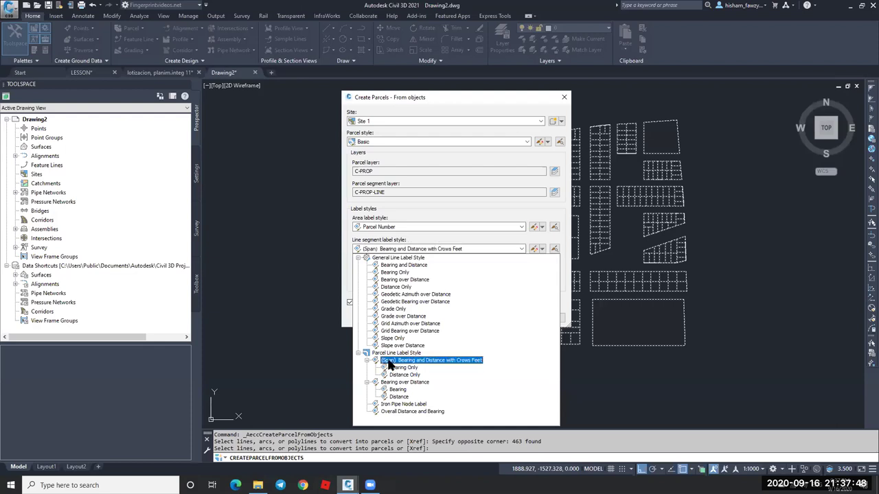
click(396, 368)
click(396, 383)
click(397, 390)
click(395, 382)
click(398, 397)
click(398, 397)
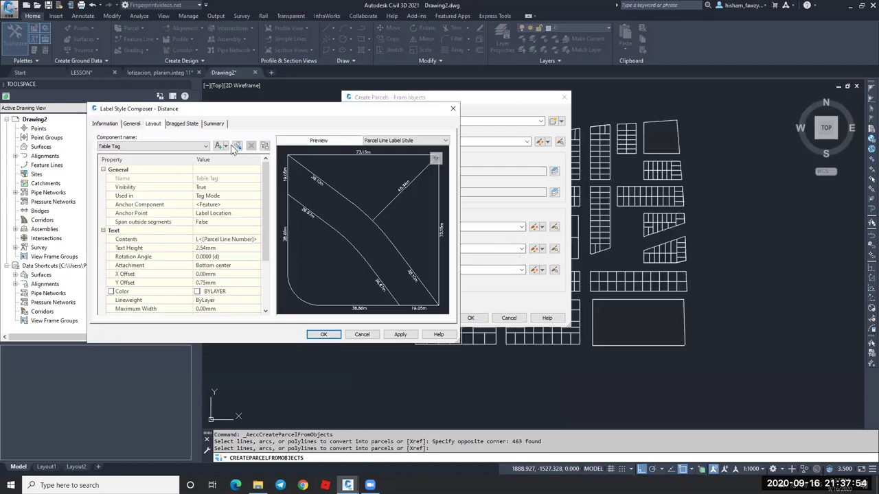
Colour the Distance component's length text White in the Distance style and accept both dialogs.
click(128, 146)
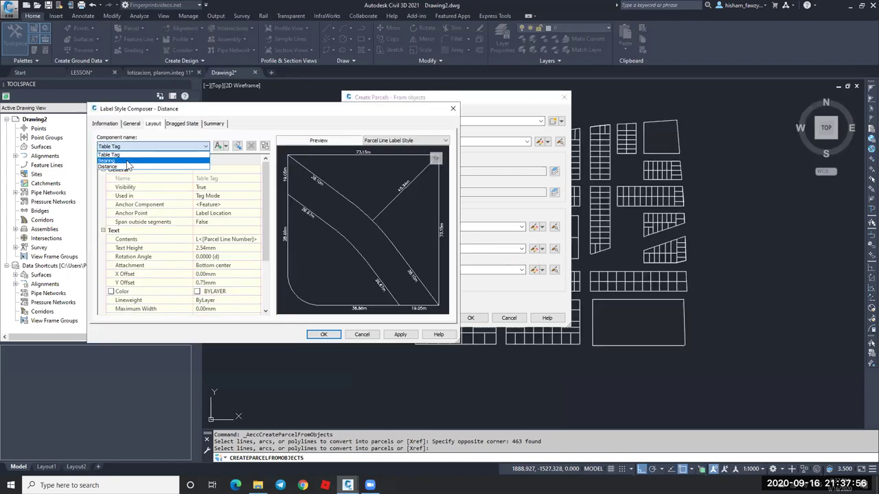
click(128, 167)
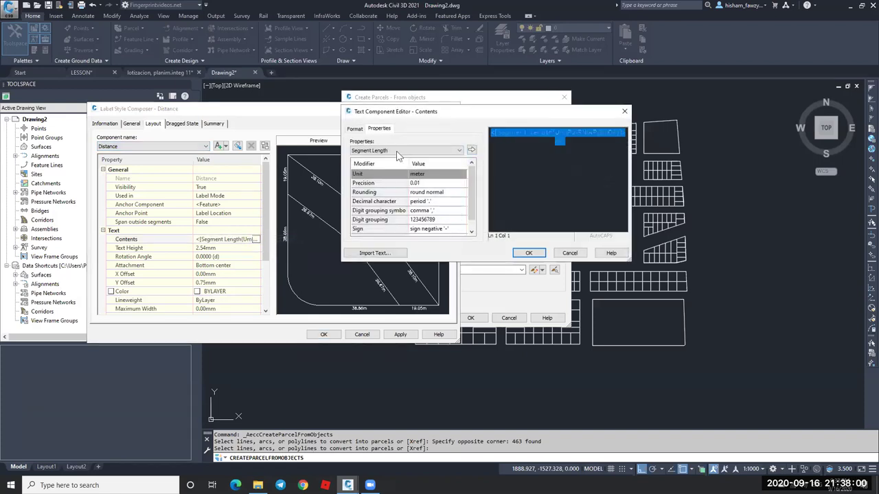
click(354, 129)
click(374, 206)
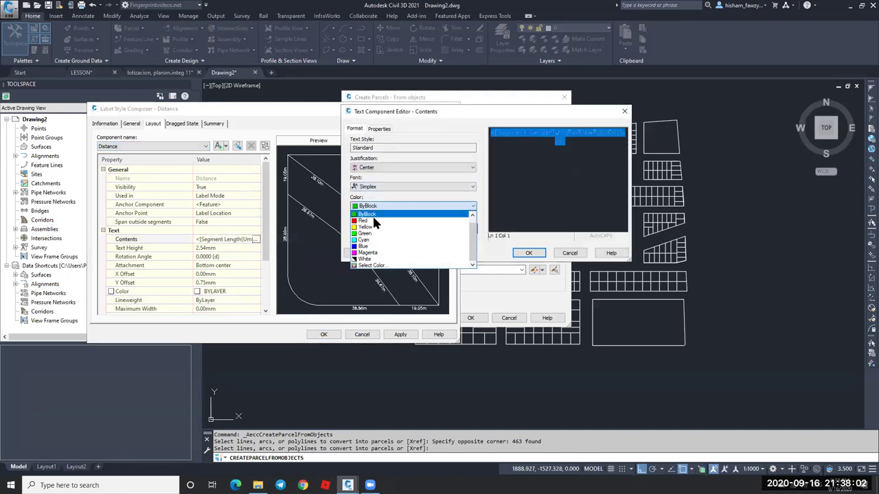
click(374, 259)
click(532, 155)
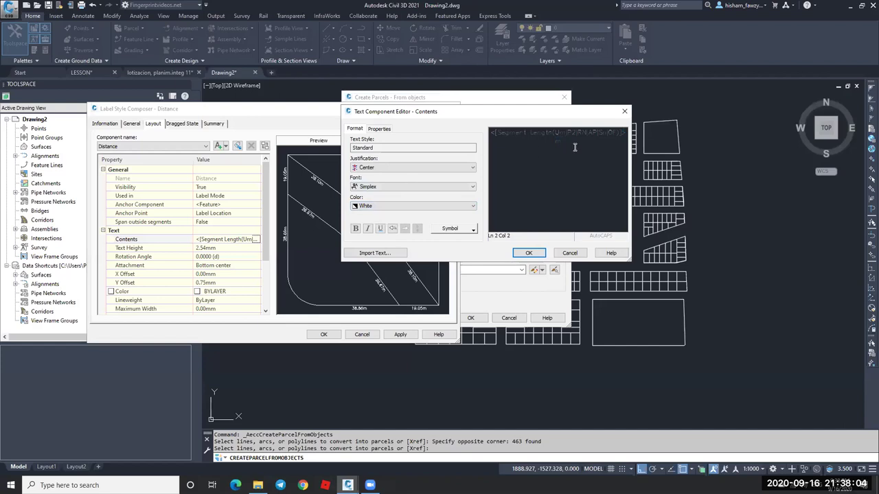
click(529, 254)
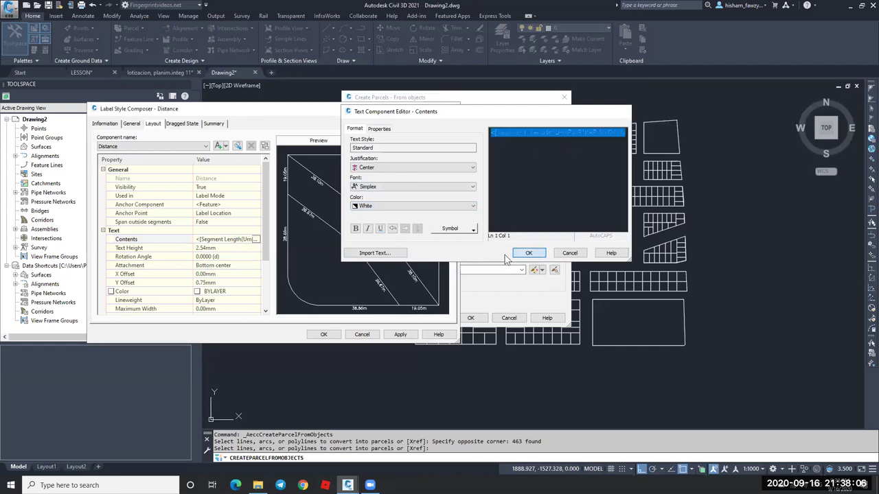
click(324, 334)
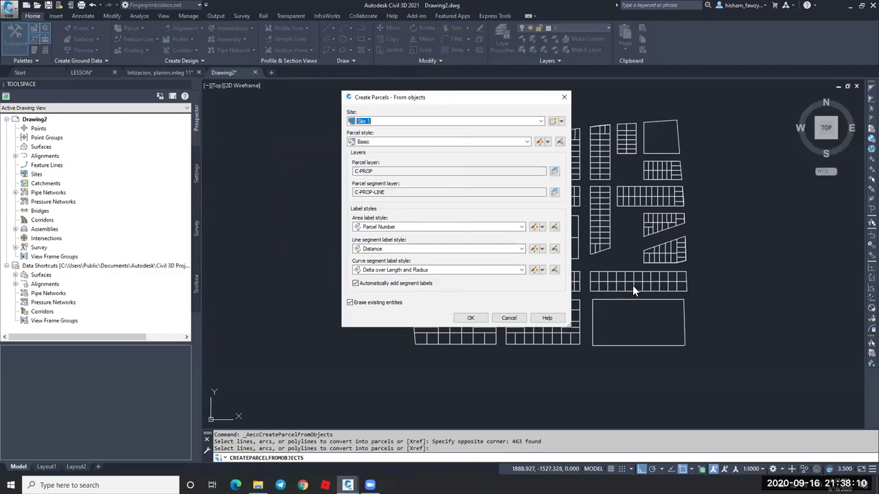
Use Distance Only for curve segment labels and create the parcels.
click(432, 270)
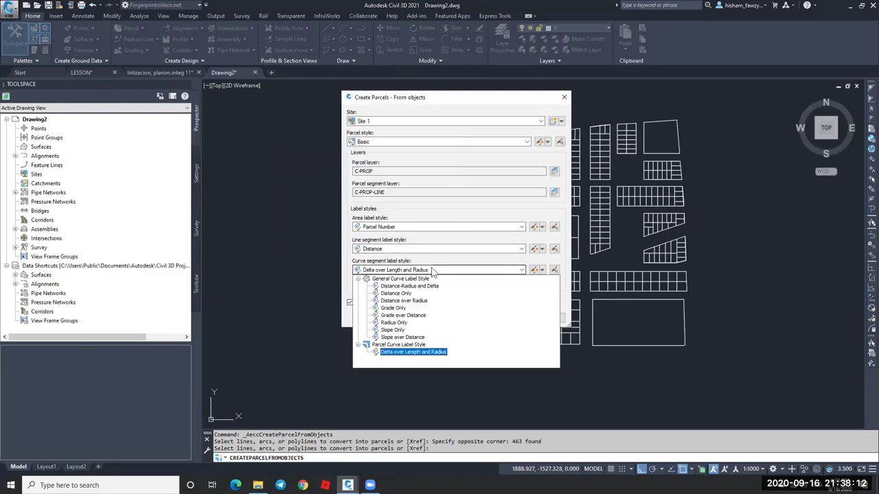
click(402, 294)
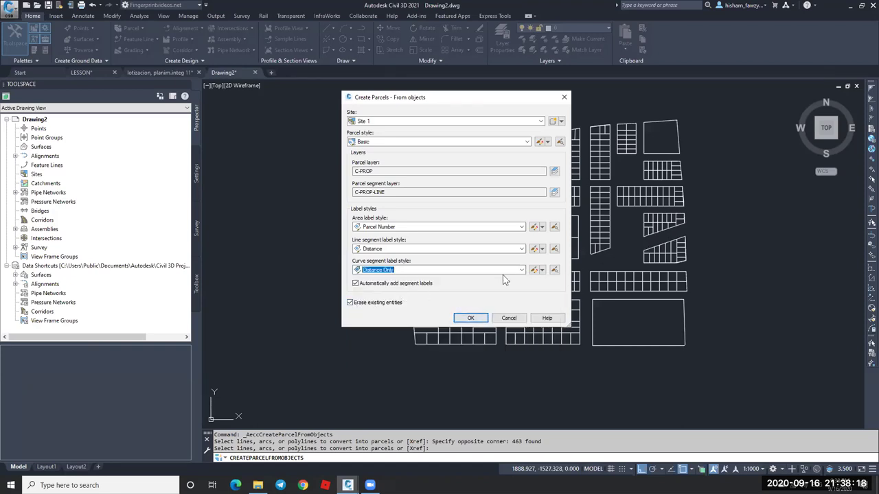
click(458, 318)
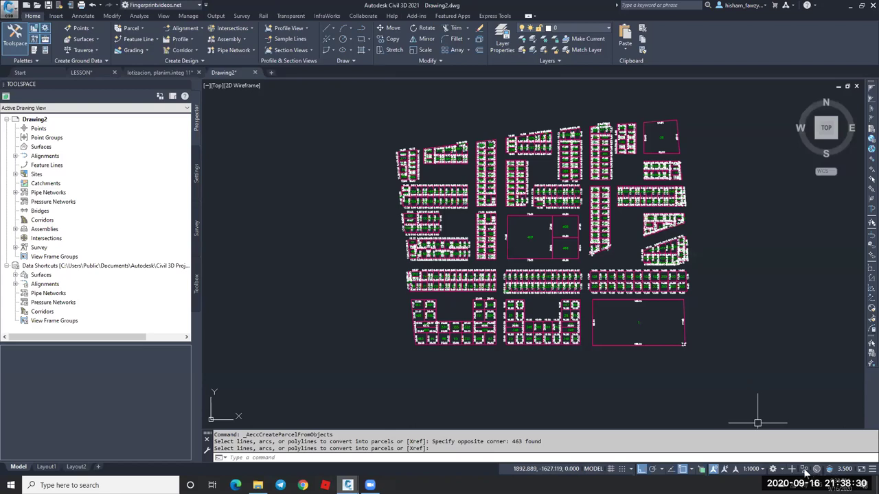
Set Drawing2's annotation scale to 1:250, check the enlarged labels, then go to lotizacion, planim.integ 11.
click(761, 469)
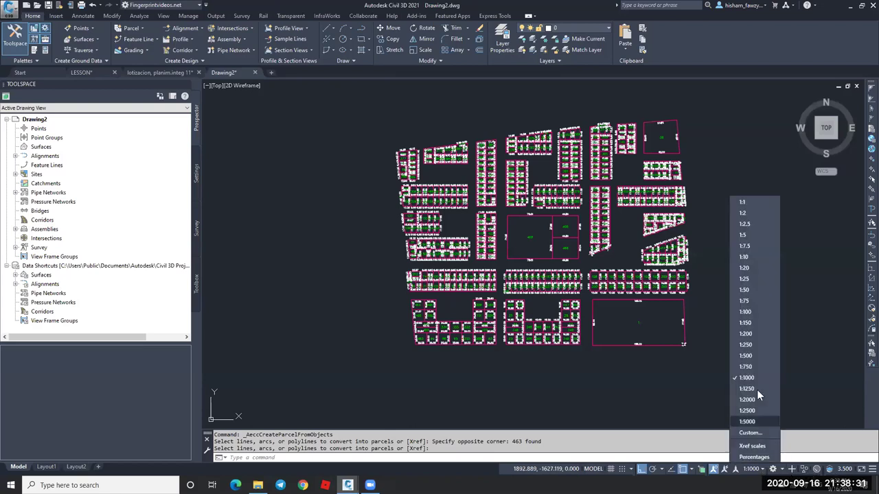
click(754, 354)
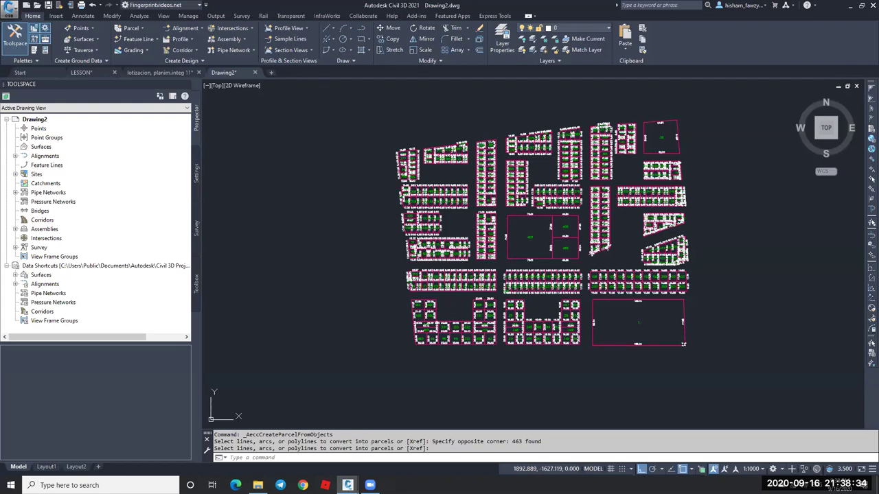
scroll(594, 254, up, 7)
middle_drag(525, 255, 564, 258)
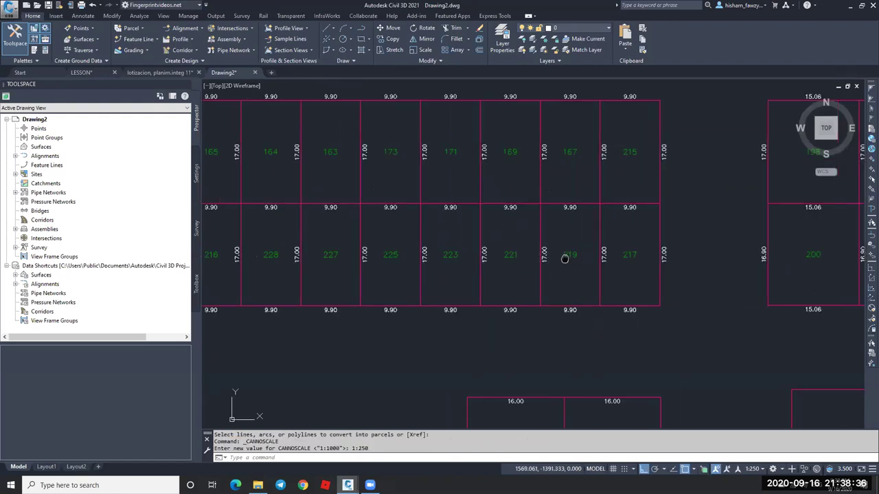
scroll(565, 258, up, 4)
scroll(596, 268, down, 2)
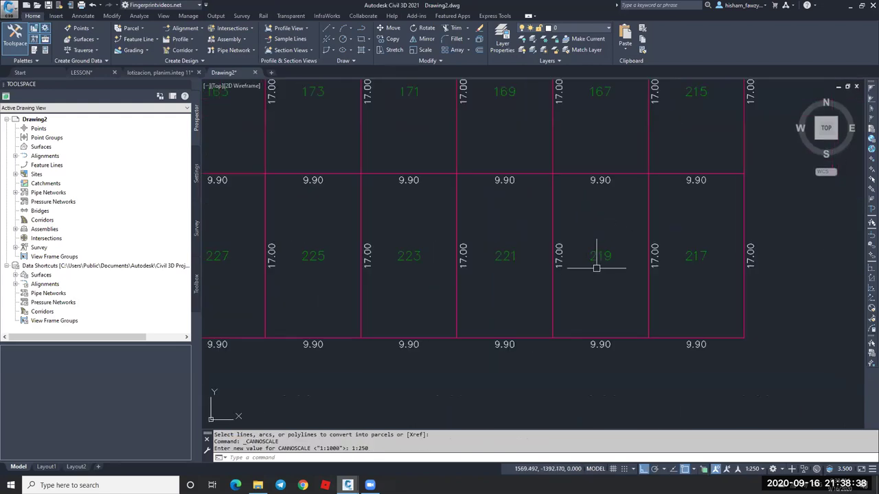
scroll(622, 238, down, 5)
scroll(561, 249, down, 3)
scroll(526, 232, up, 6)
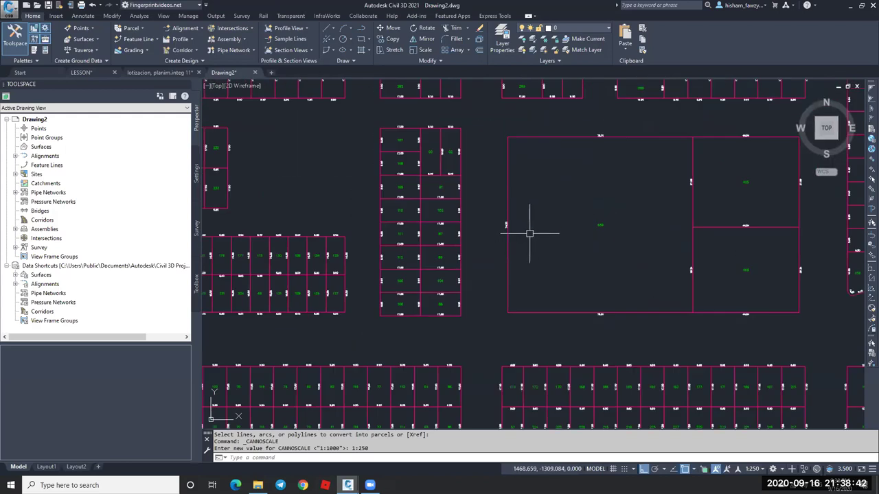
scroll(530, 234, down, 3)
click(148, 72)
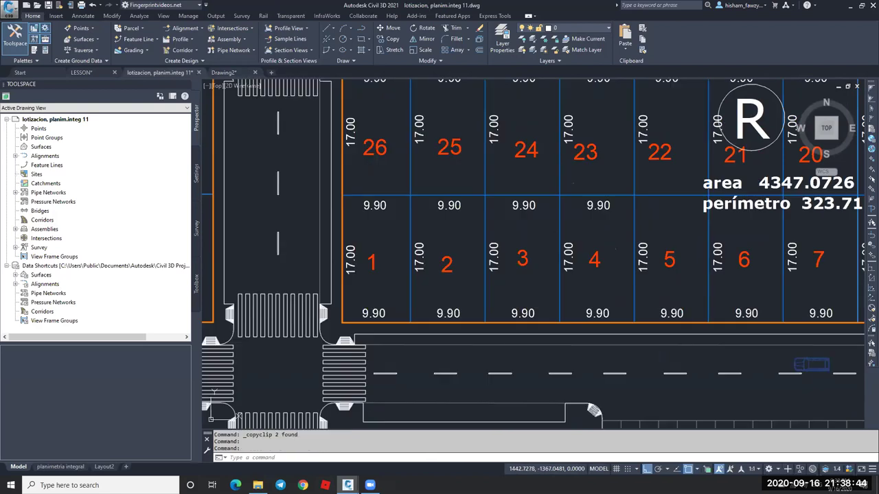
Return to Drawing2 and zoom around the new parcel labels.
scroll(449, 257, down, 5)
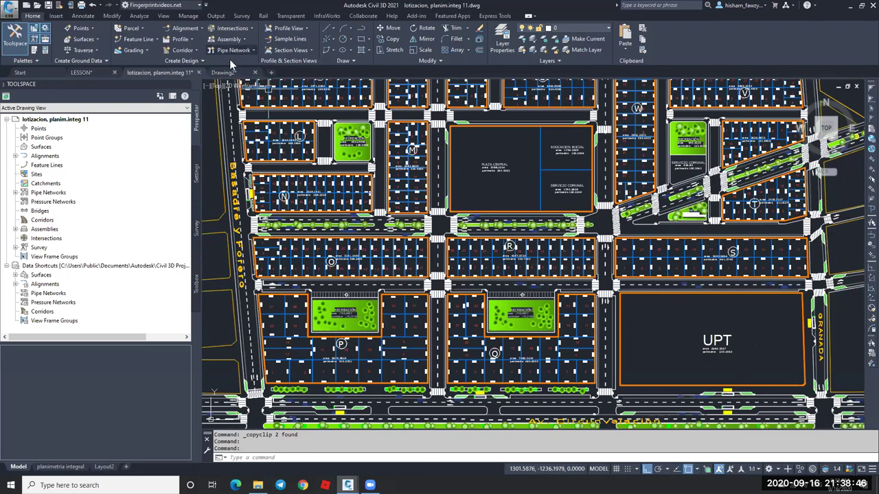
click(224, 72)
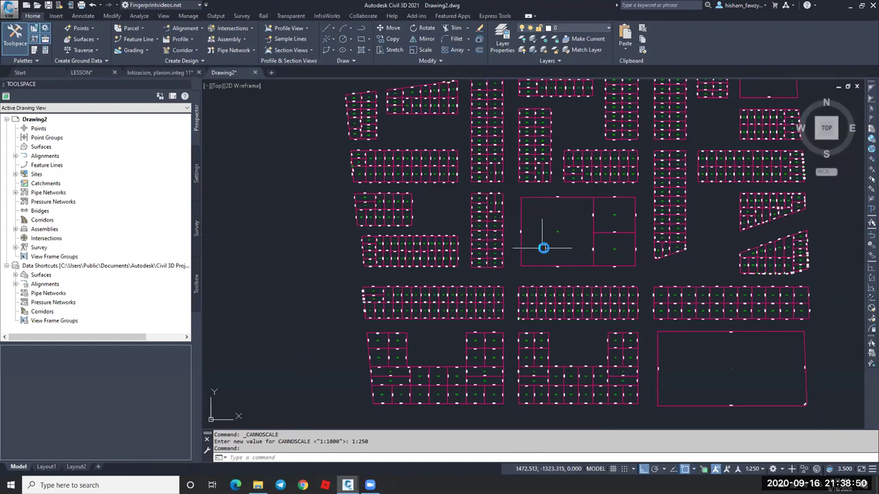
scroll(543, 248, down, 3)
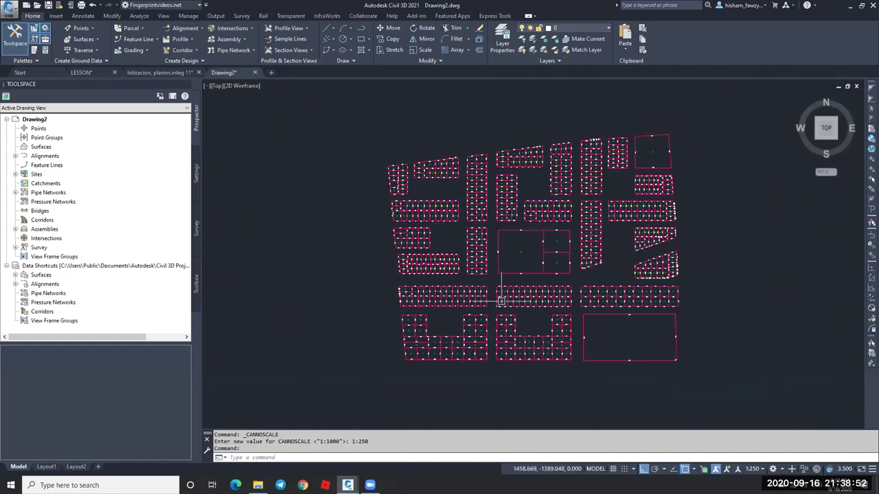
scroll(501, 300, up, 5)
scroll(487, 253, down, 3)
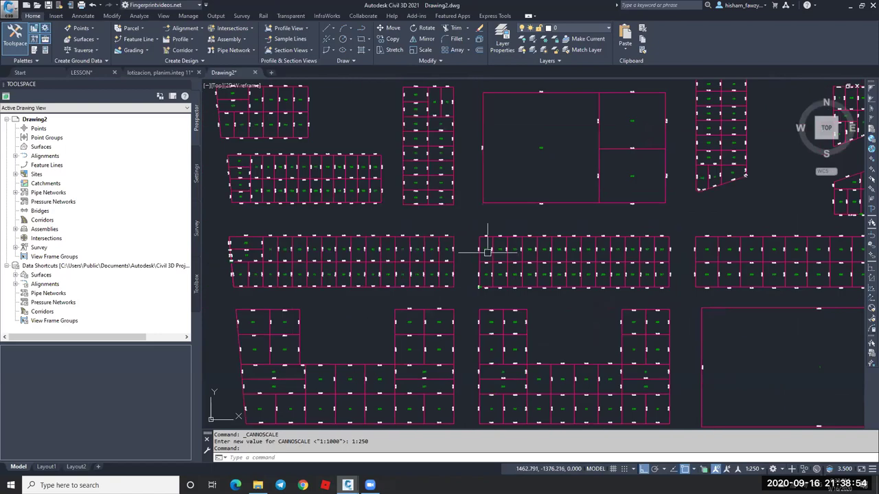
scroll(515, 271, down, 2)
scroll(562, 242, up, 2)
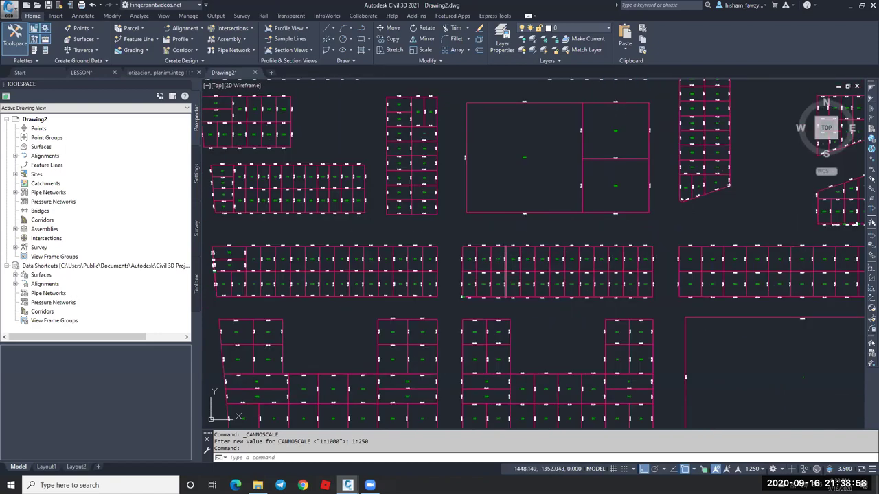
Switch to lotizacion, planim.integ 11 and zoom to the lot block labels.
click(160, 72)
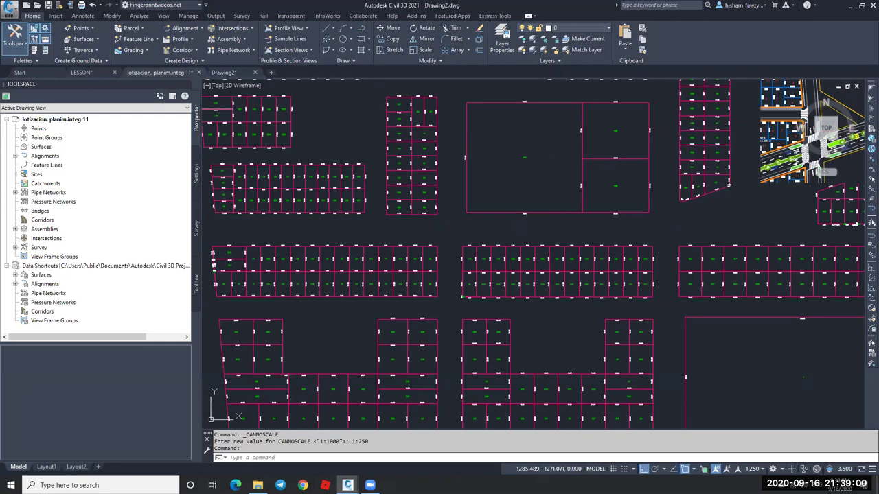
scroll(444, 273, up, 5)
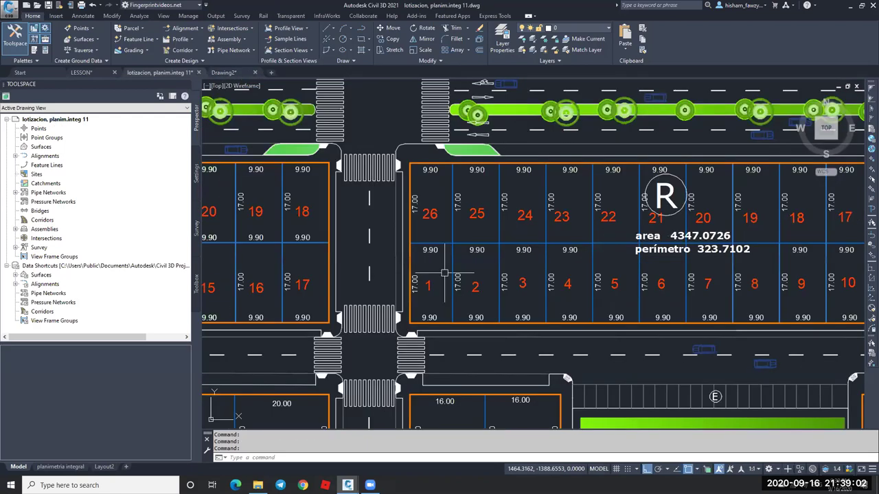
scroll(445, 273, down, 3)
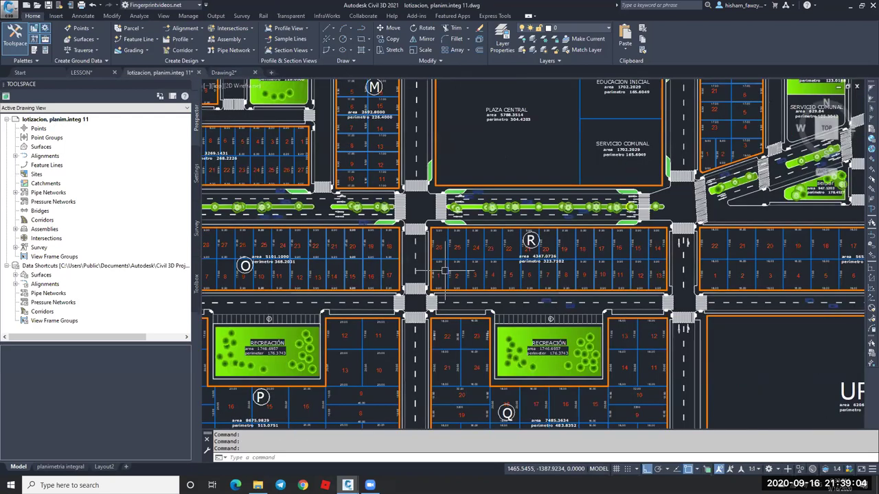
scroll(445, 273, down, 2)
scroll(386, 210, up, 6)
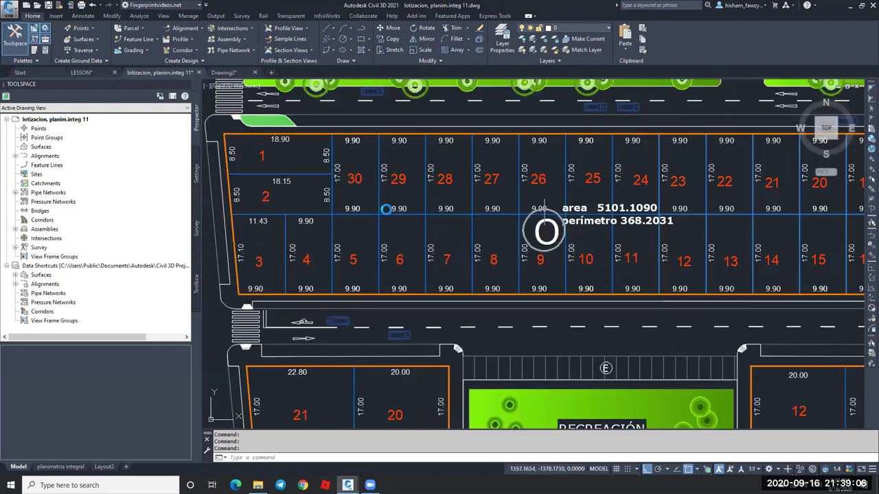
scroll(386, 210, down, 4)
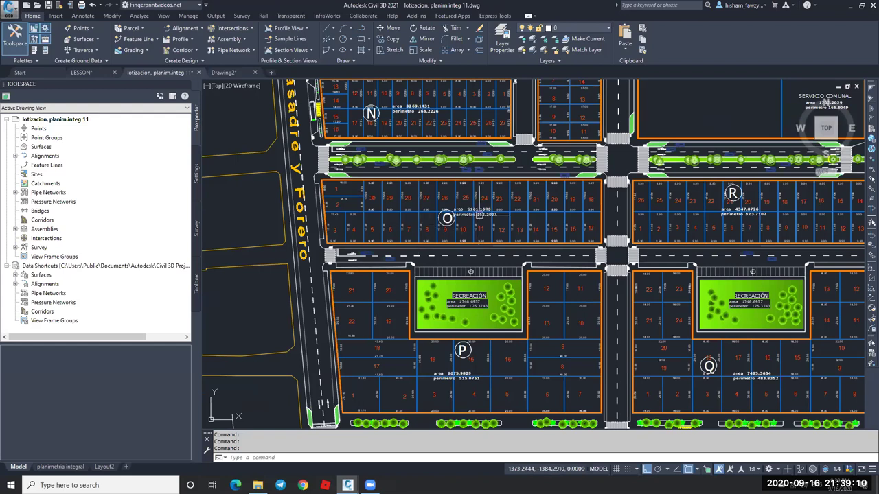
scroll(730, 192, up, 6)
Copy lot block O's label with Ctrl+C and go back to Drawing2.
click(725, 180)
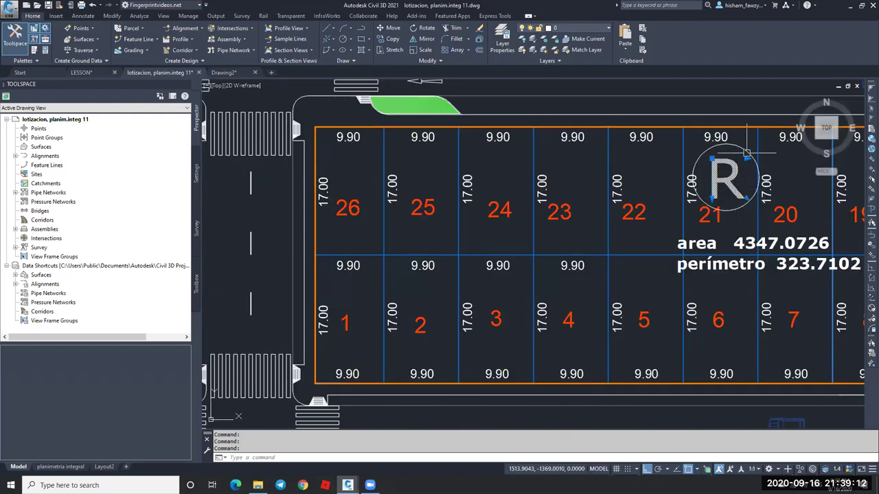
scroll(743, 161, down, 5)
scroll(466, 202, up, 4)
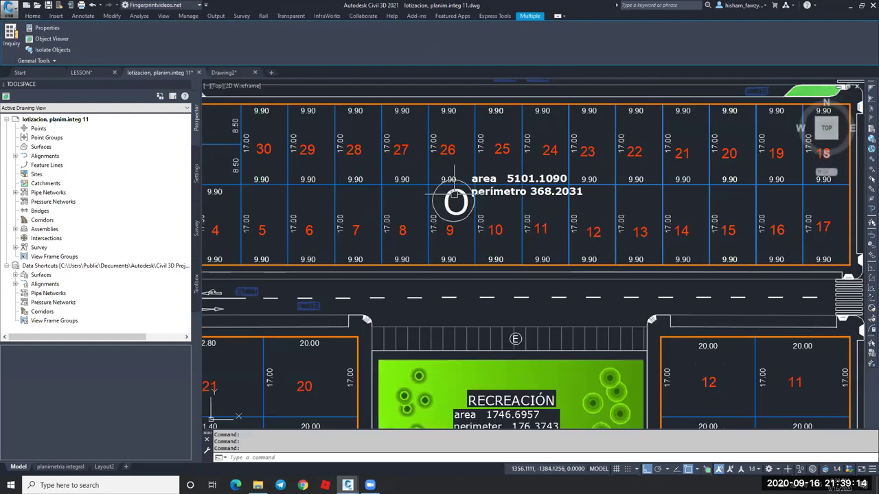
click(455, 200)
key(ctrl+c)
click(223, 72)
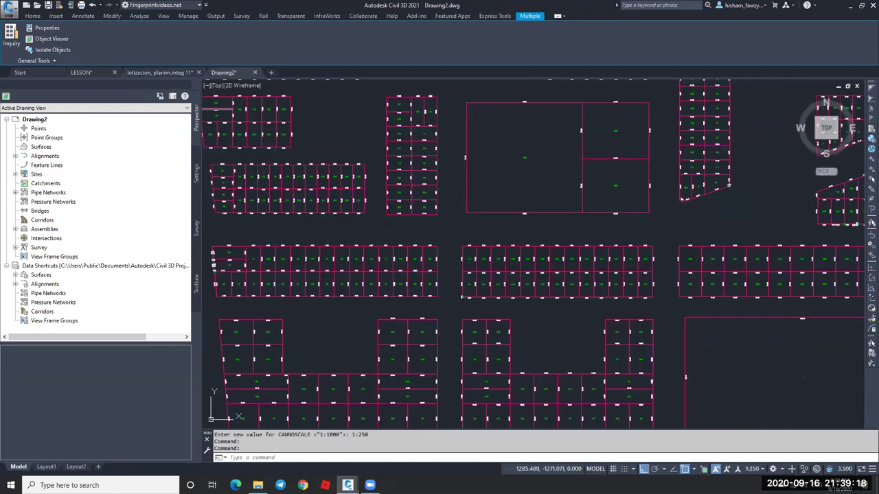
Paste the copied R and O block labels into Drawing2 at their original coordinates.
click(623, 52)
click(662, 123)
key(Escape)
scroll(542, 233, up, 3)
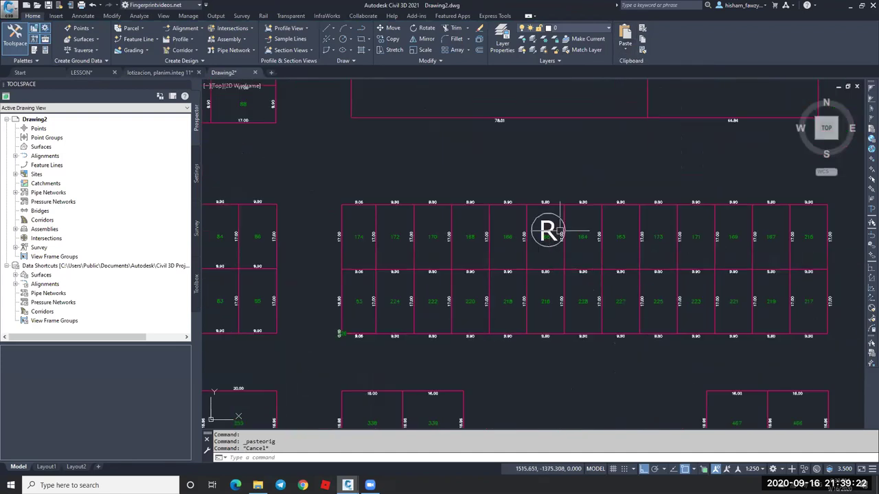
scroll(533, 265, down, 3)
key(Escape)
scroll(305, 280, up, 4)
scroll(402, 196, down, 8)
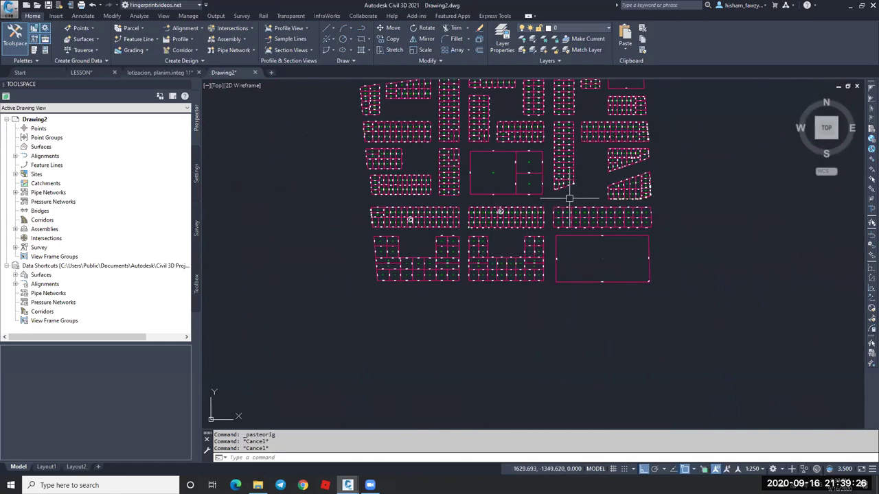
scroll(637, 219, down, 4)
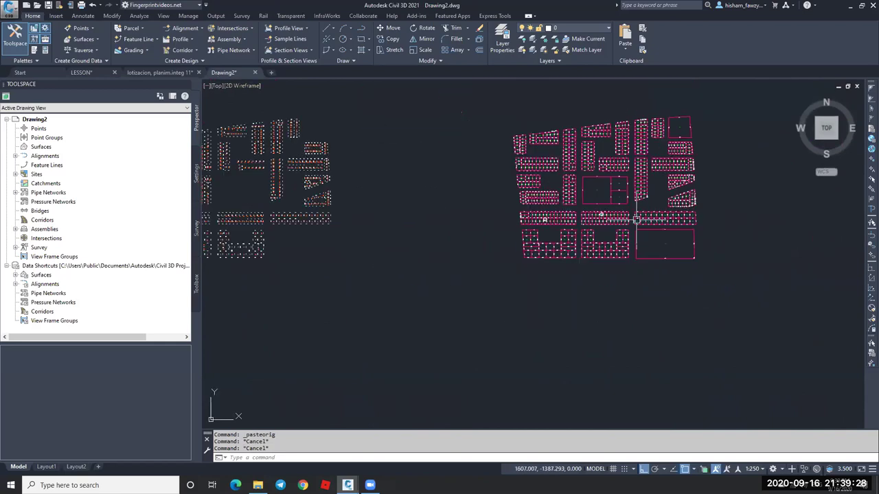
scroll(652, 206, up, 6)
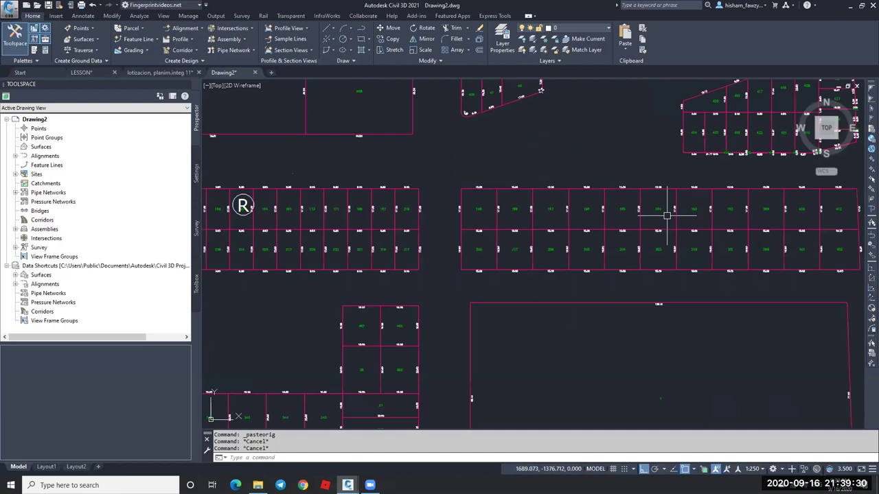
scroll(656, 179, up, 2)
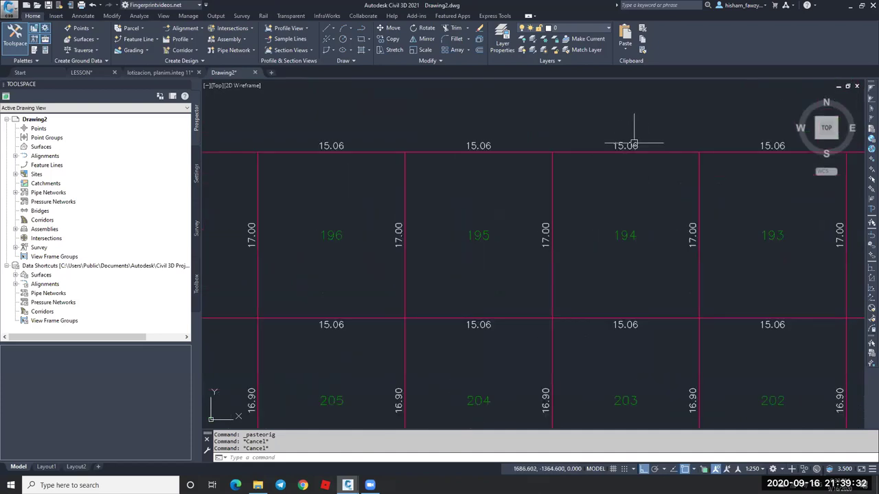
scroll(620, 149, down, 6)
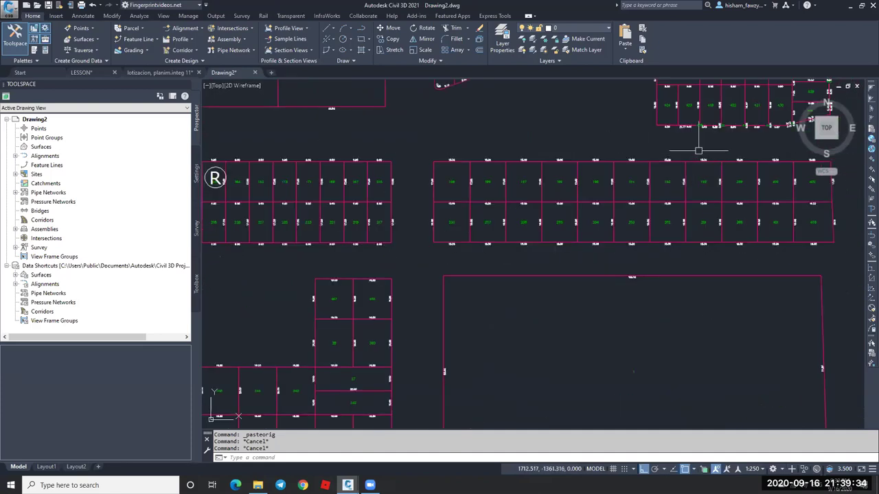
scroll(698, 150, down, 5)
Return to the lotizacion, planim.integ 11 drawing and zoom to lots 21–22.
click(190, 72)
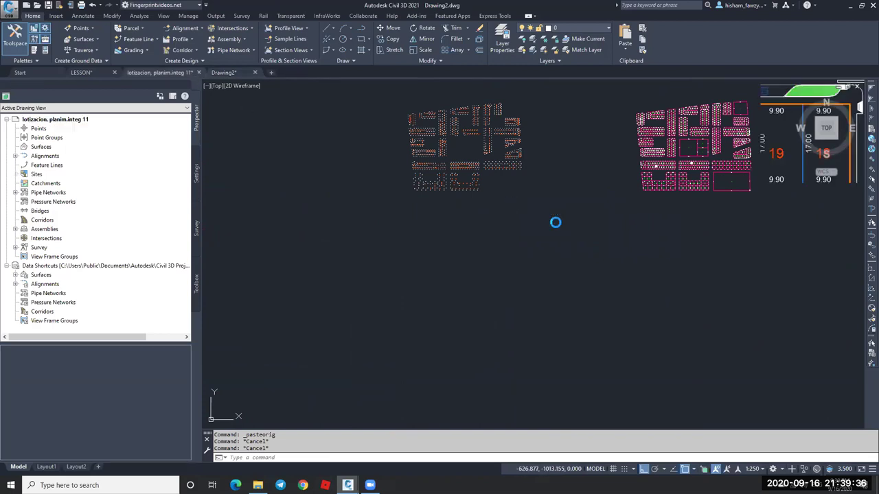
scroll(536, 220, down, 5)
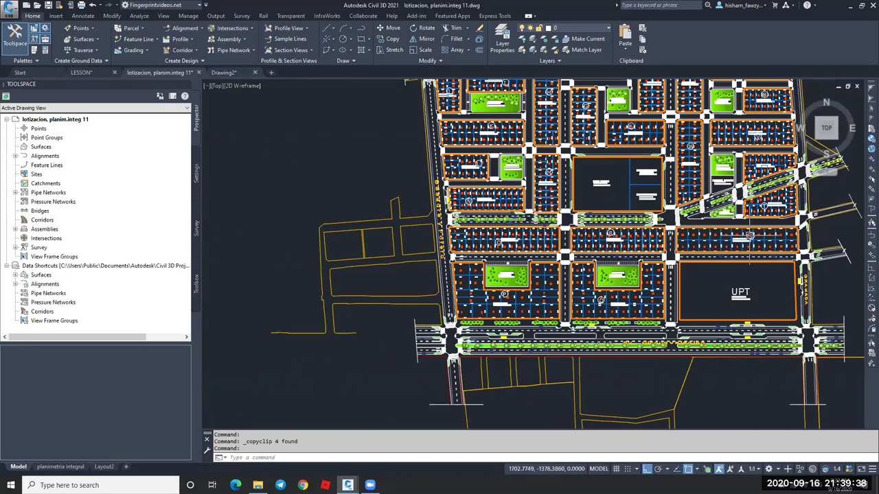
scroll(688, 217, up, 8)
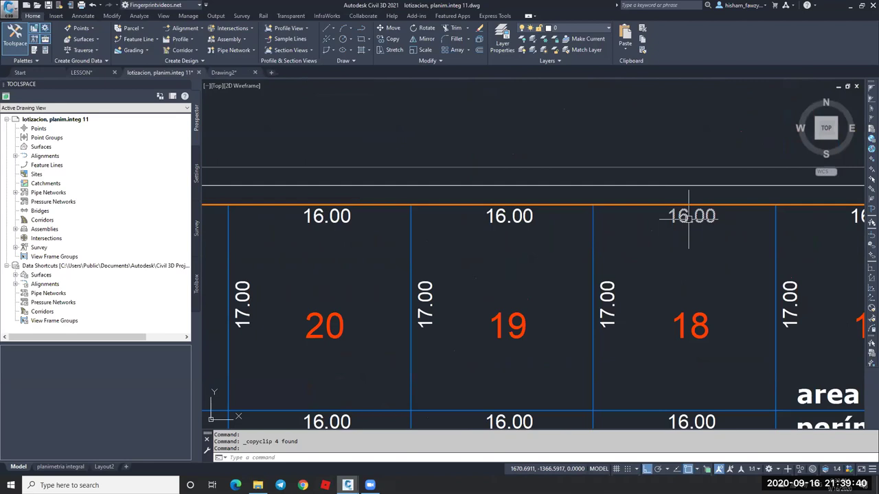
scroll(658, 227, down, 4)
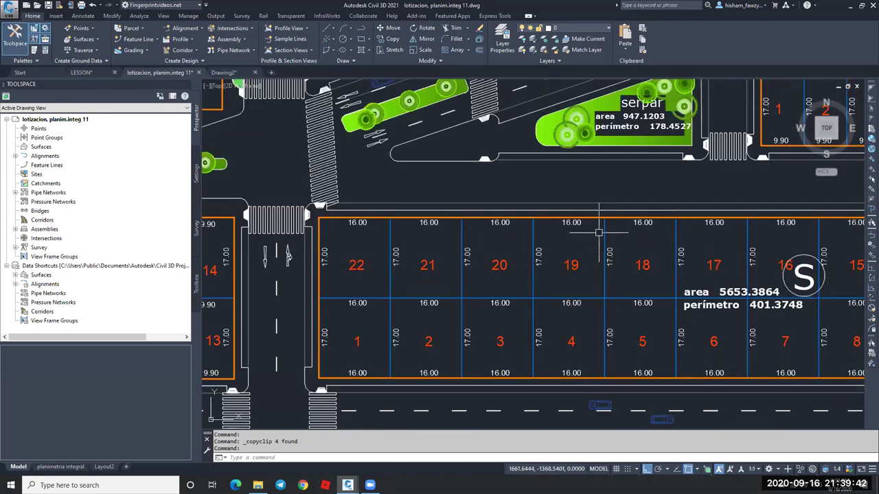
scroll(365, 229, up, 2)
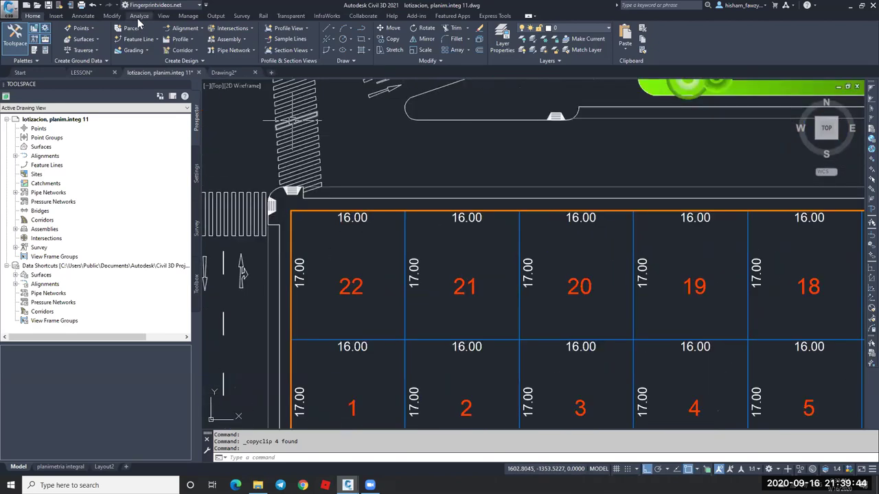
Measure the distance between two front-row lot corners with DI, reading 15.0551.
text(i)
key(Return)
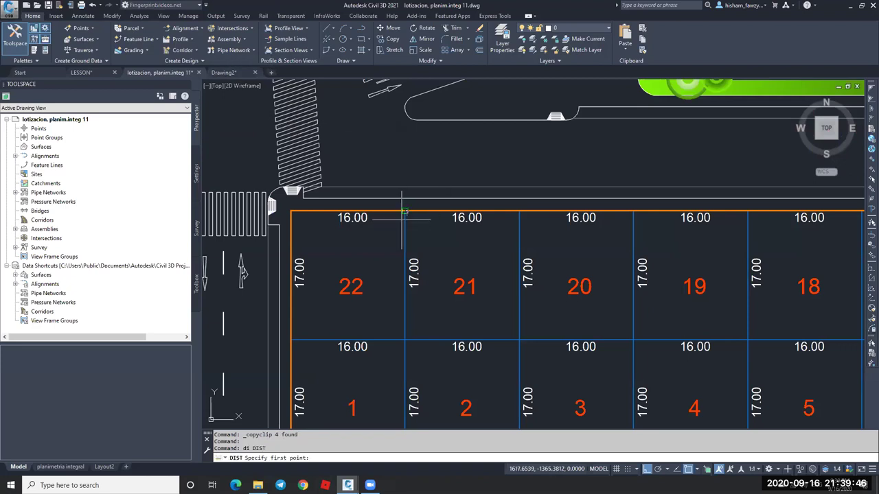
click(404, 211)
click(519, 212)
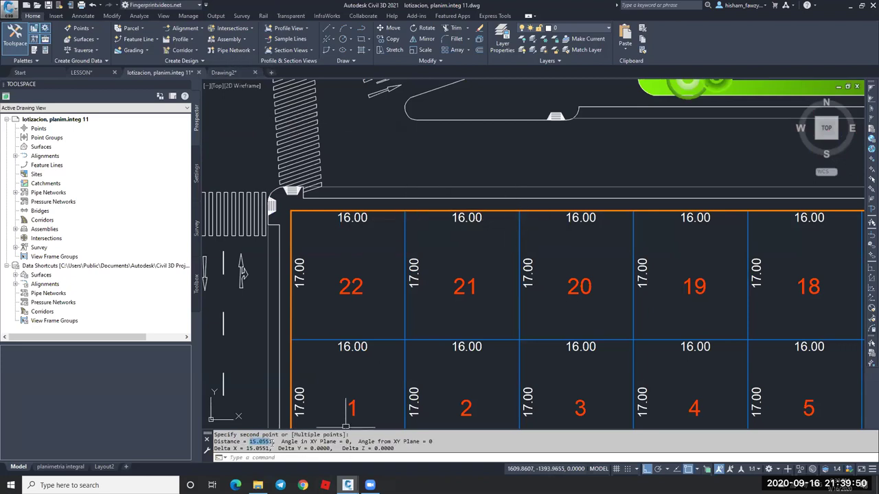
key(Escape)
key(Escape)
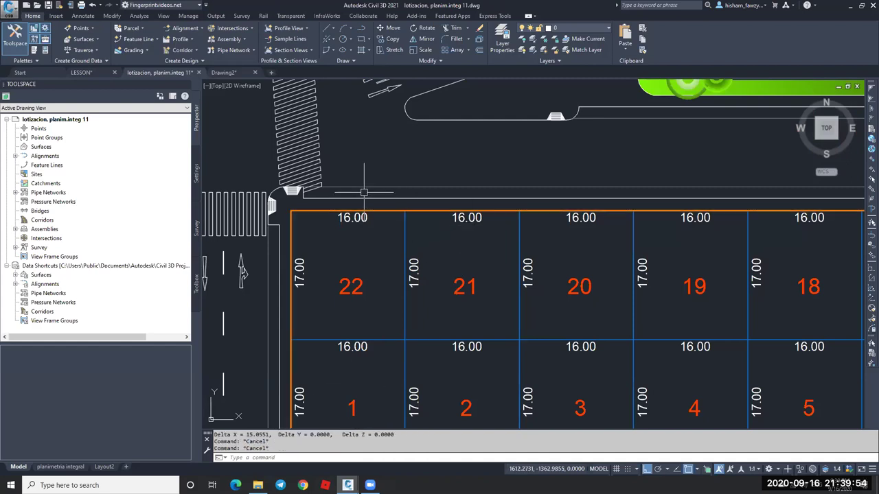
Go to Drawing2 and pan and zoom onto the lots with red number labels.
click(226, 72)
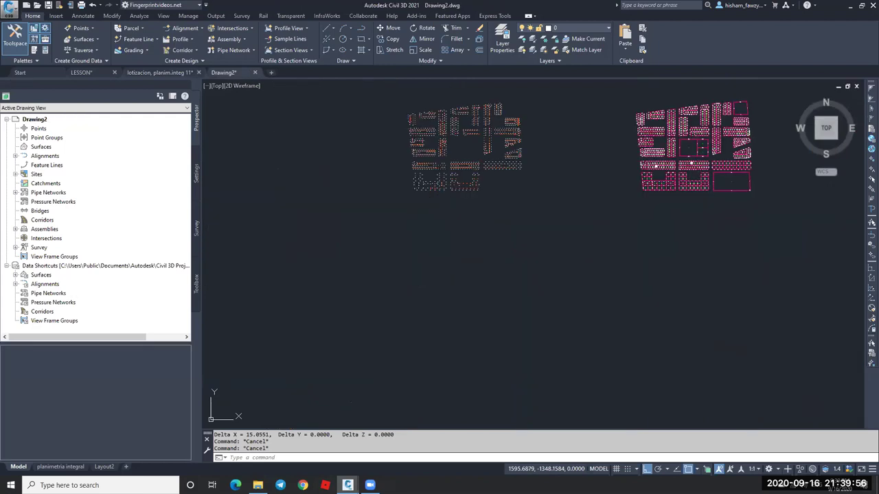
scroll(583, 182, up, 8)
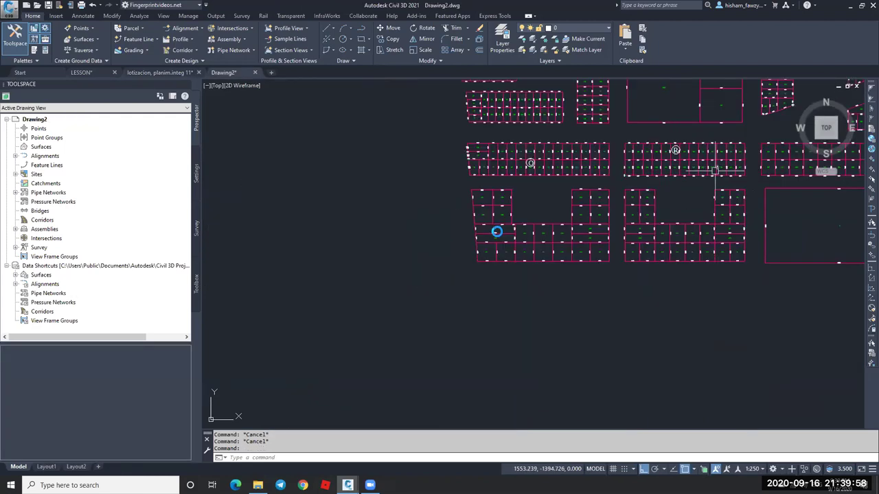
scroll(480, 230, down, 3)
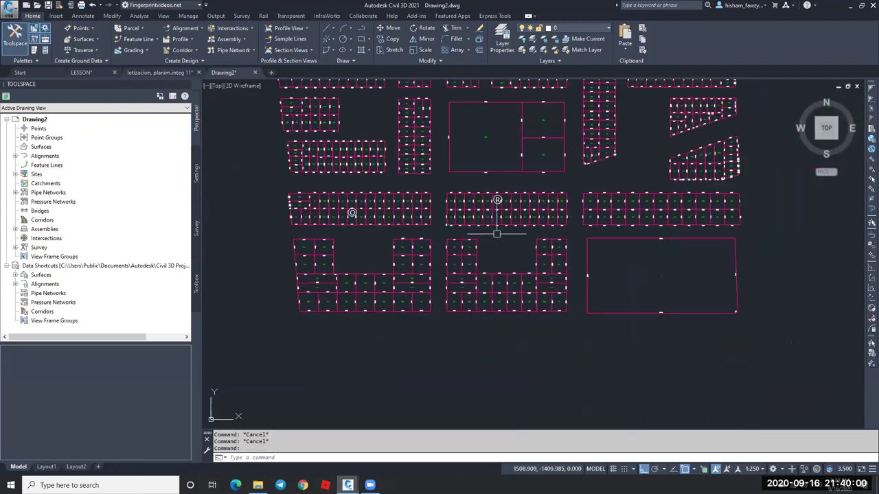
scroll(494, 244, down, 2)
scroll(660, 230, up, 5)
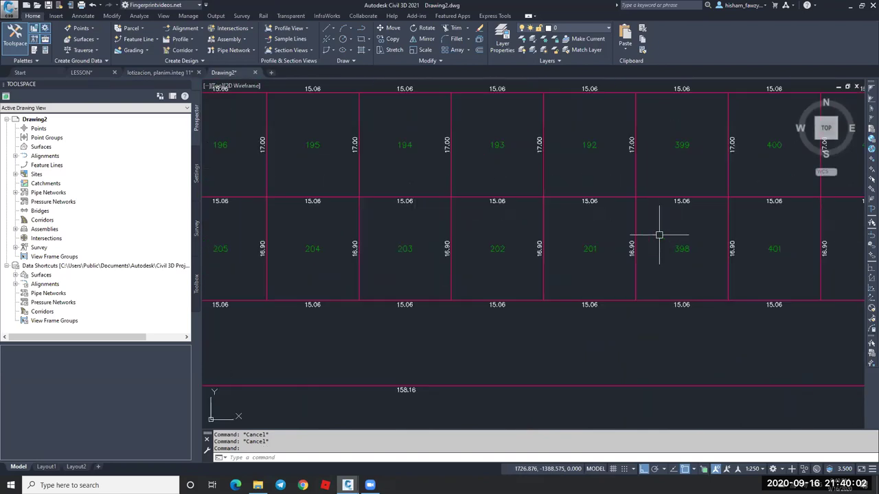
scroll(652, 230, down, 2)
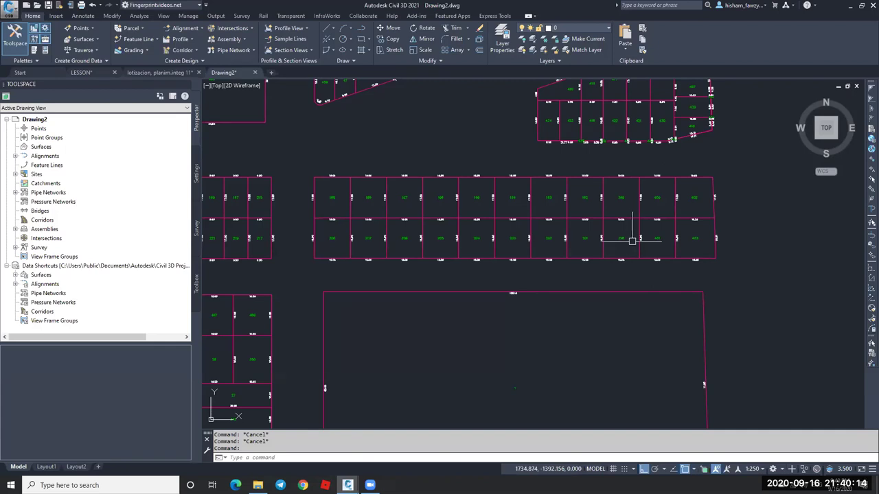
scroll(631, 240, down, 5)
scroll(398, 220, up, 10)
middle_drag(565, 229, 562, 199)
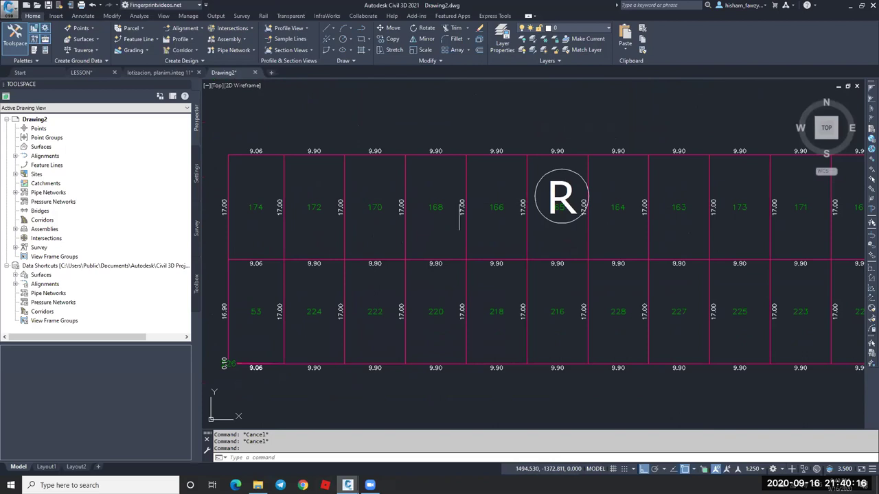
scroll(460, 212, down, 2)
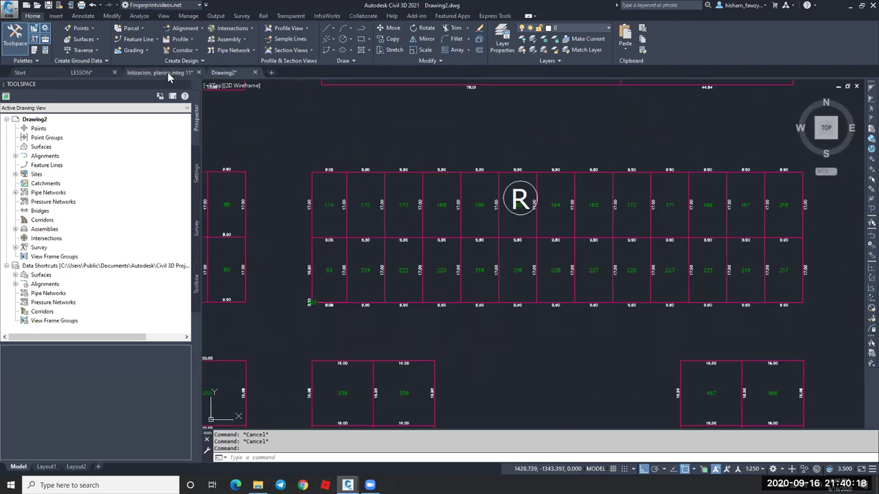
scroll(591, 201, down, 5)
middle_drag(590, 202, 688, 203)
scroll(308, 205, up, 6)
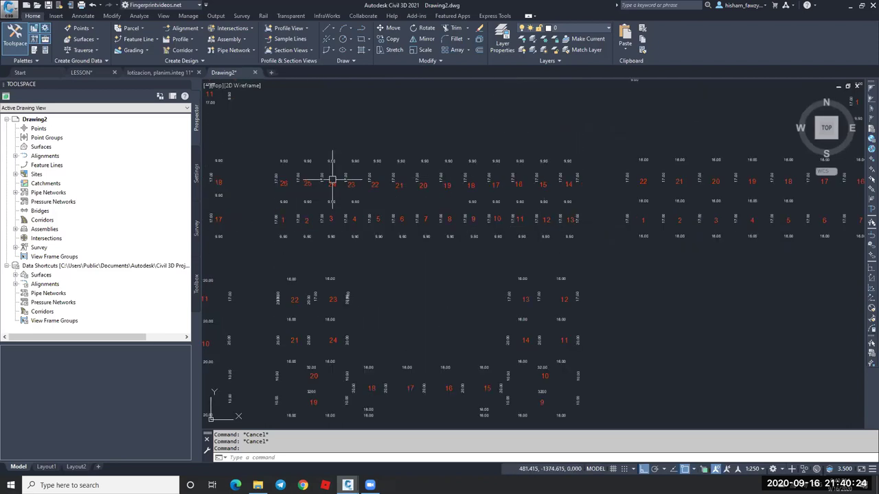
text(pl)
key(Return)
click(283, 220)
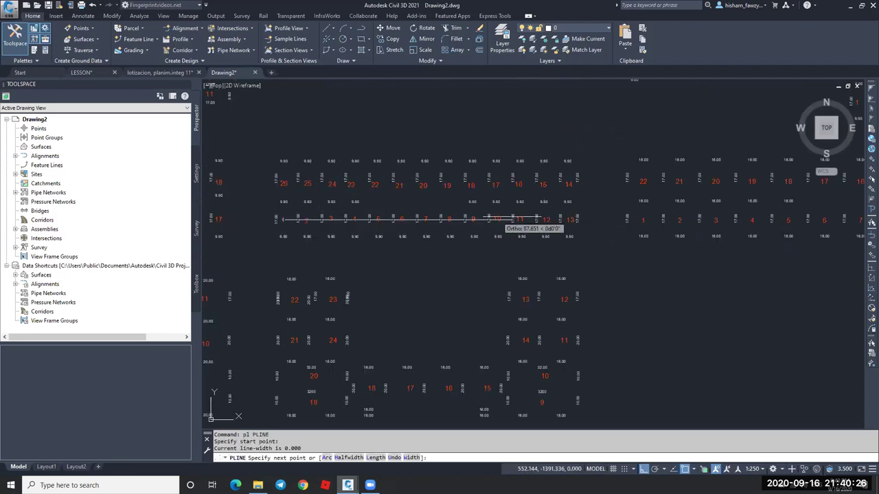
click(570, 220)
click(570, 182)
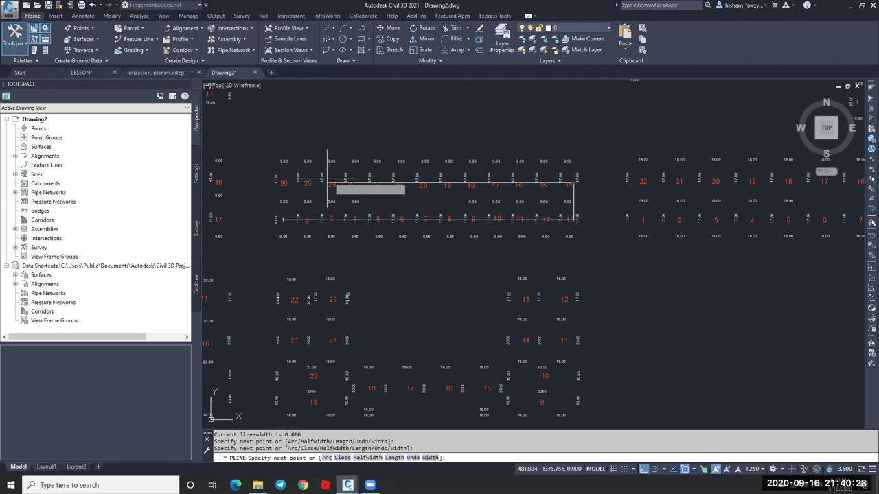
click(283, 182)
key(Escape)
key(Escape)
click(289, 181)
scroll(320, 176, down, 3)
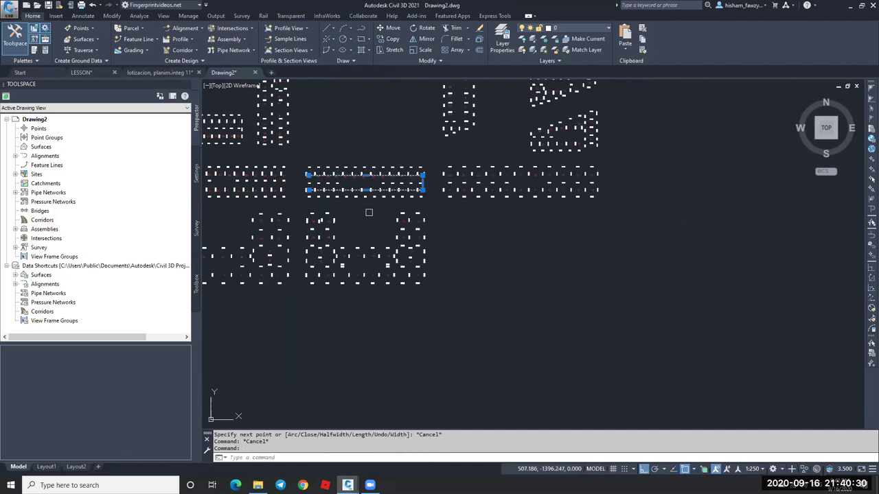
text(co)
key(Return)
click(372, 321)
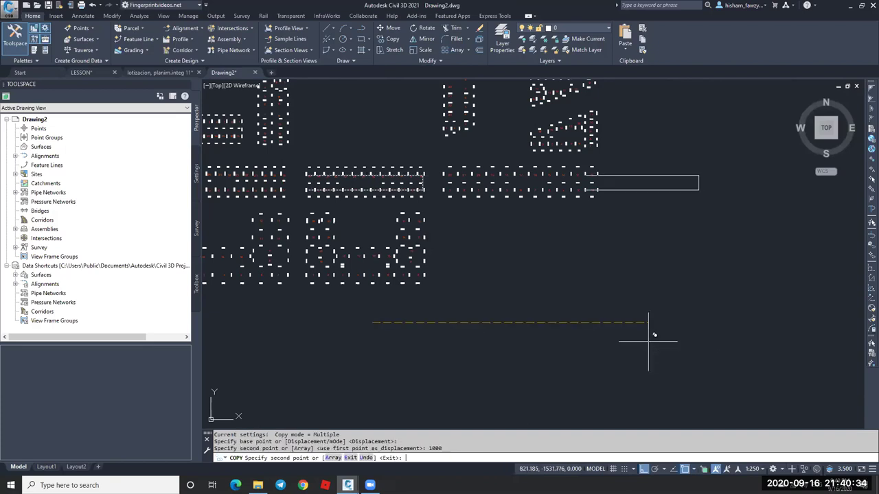
key(Return)
key(Escape)
scroll(589, 265, up, 6)
scroll(573, 186, up, 5)
scroll(561, 196, down, 3)
key(Escape)
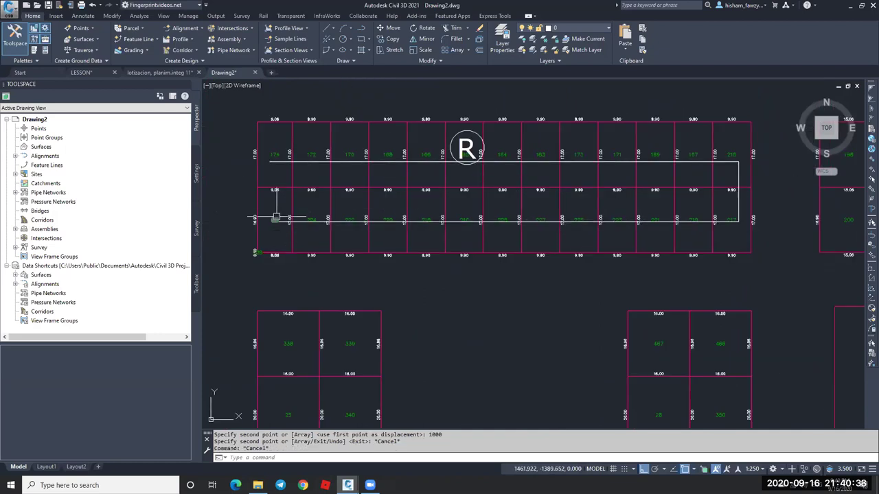
key(Escape)
scroll(506, 218, down, 4)
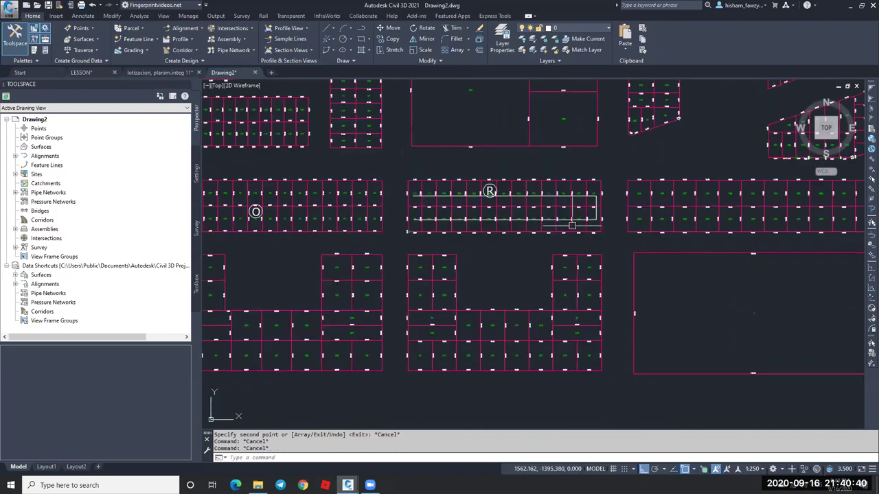
scroll(590, 227, down, 2)
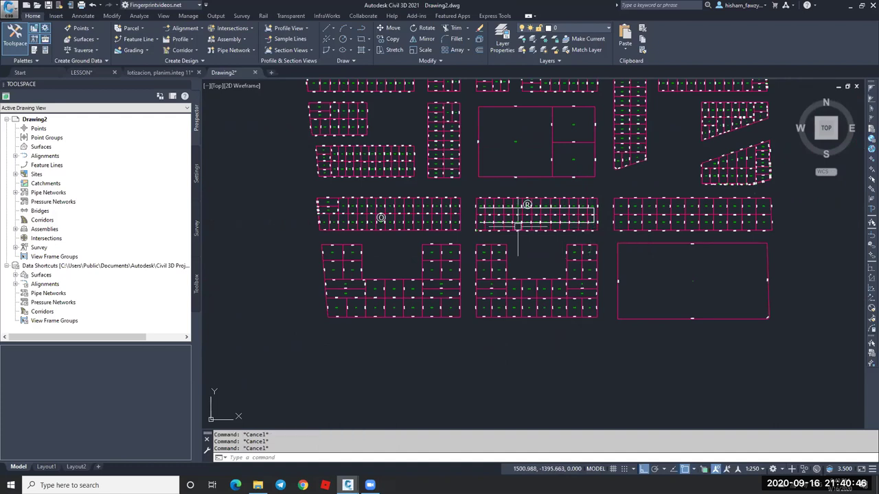
scroll(517, 224, up, 5)
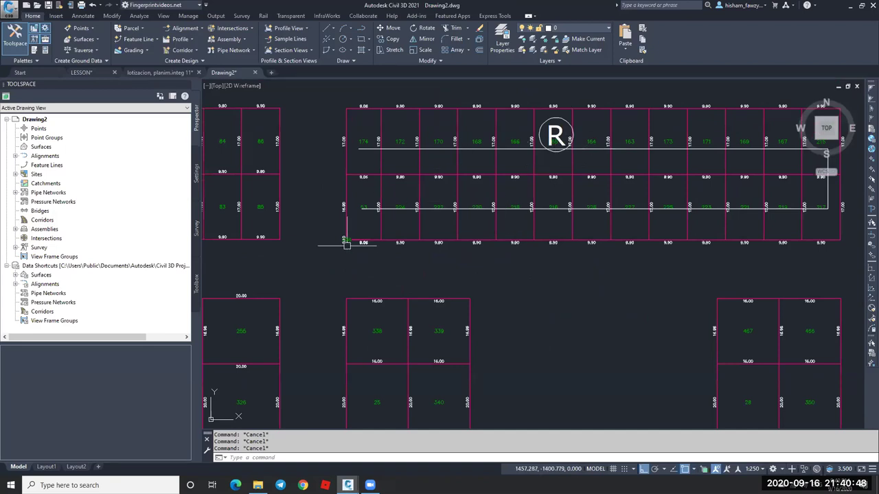
Inspect parcel 226 and the parcel line beneath its label.
scroll(346, 243, up, 8)
click(360, 211)
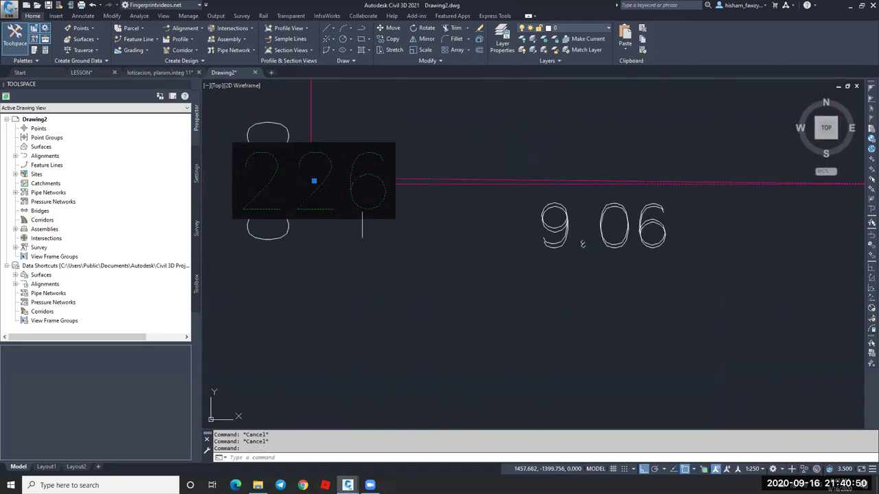
key(Escape)
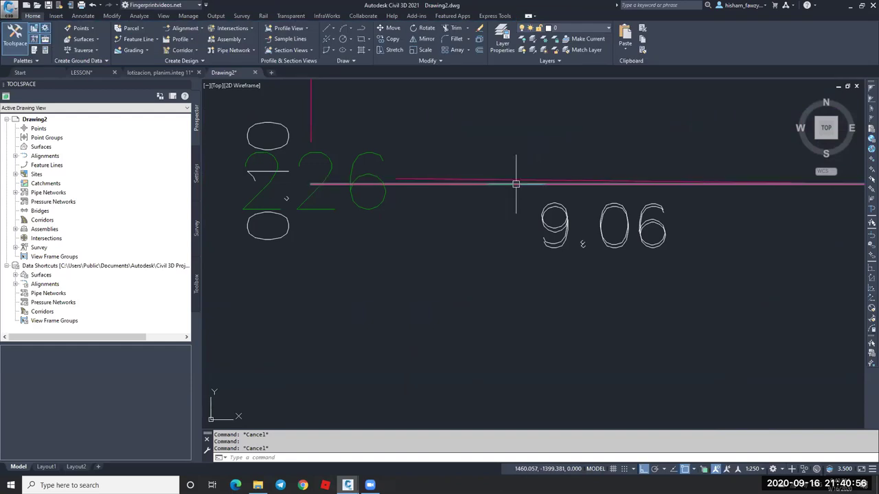
click(516, 181)
scroll(451, 188, down, 3)
scroll(467, 180, up, 4)
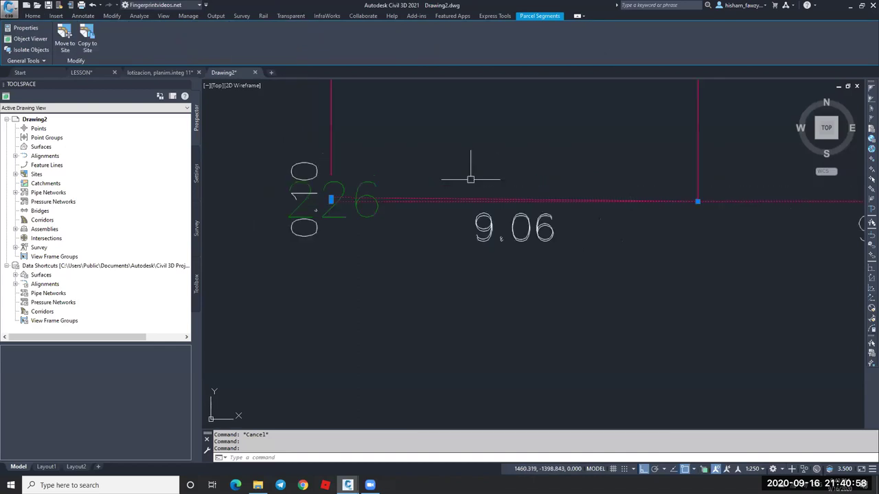
key(Escape)
key(Escape)
Delete the stray parcel segment under the 226 label, leaving the 17.00 lots intact.
click(410, 208)
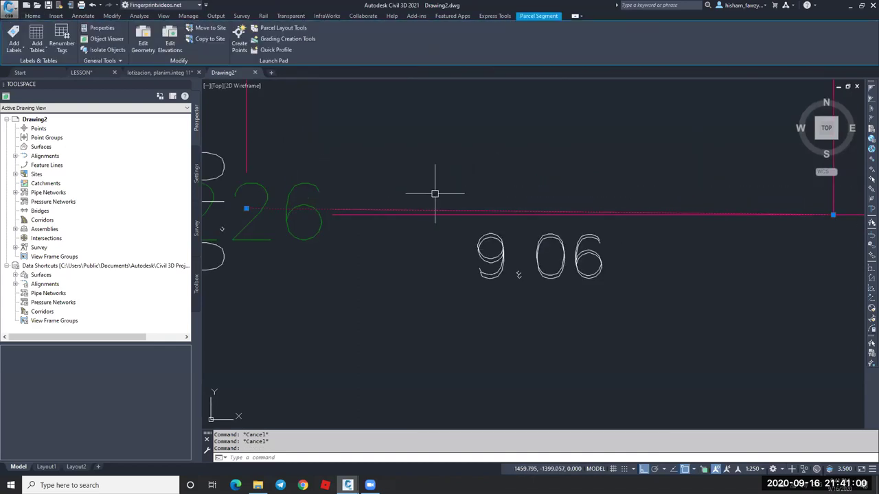
key(Delete)
scroll(268, 226, down, 4)
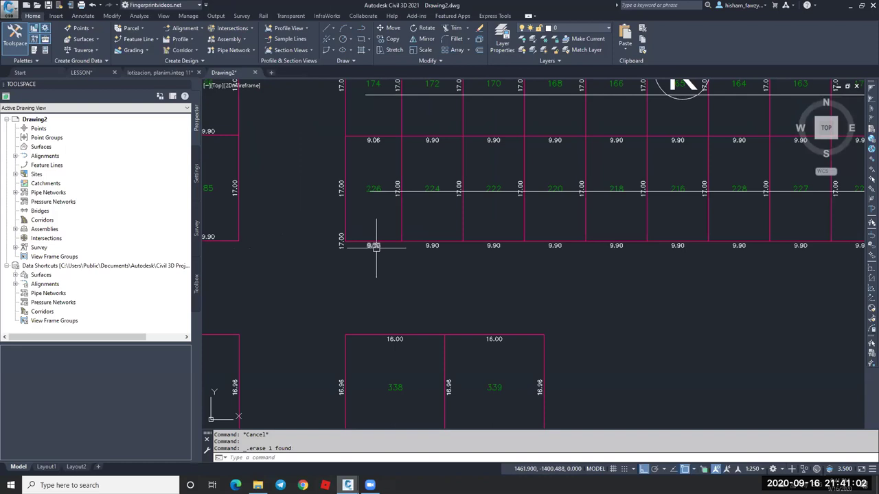
scroll(343, 244, up, 4)
key(Escape)
click(343, 247)
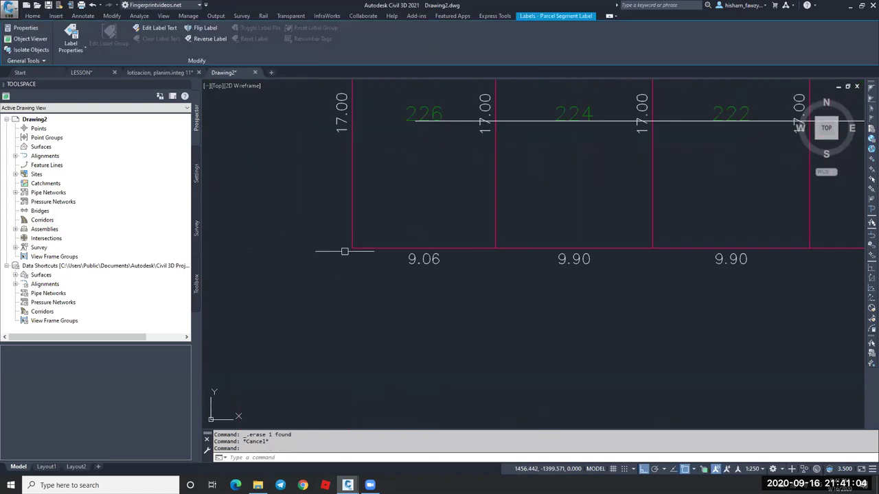
key(Escape)
scroll(344, 252, down, 4)
scroll(340, 220, up, 3)
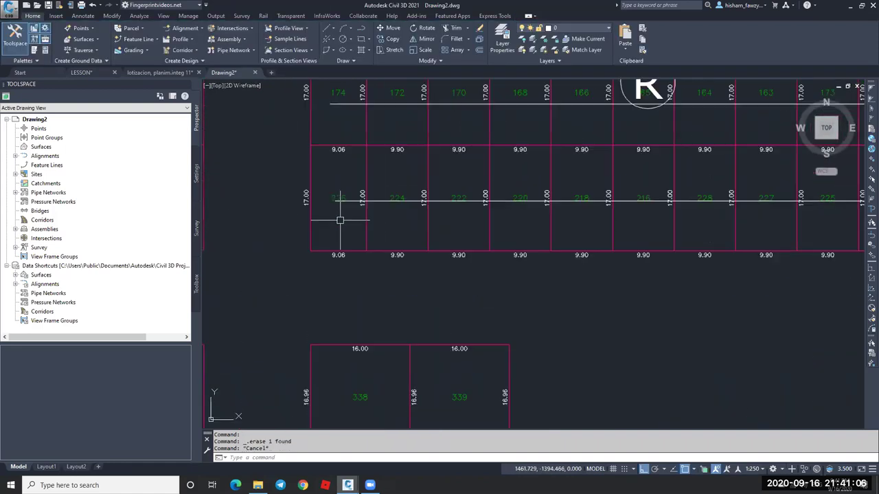
scroll(340, 221, down, 3)
scroll(374, 220, up, 3)
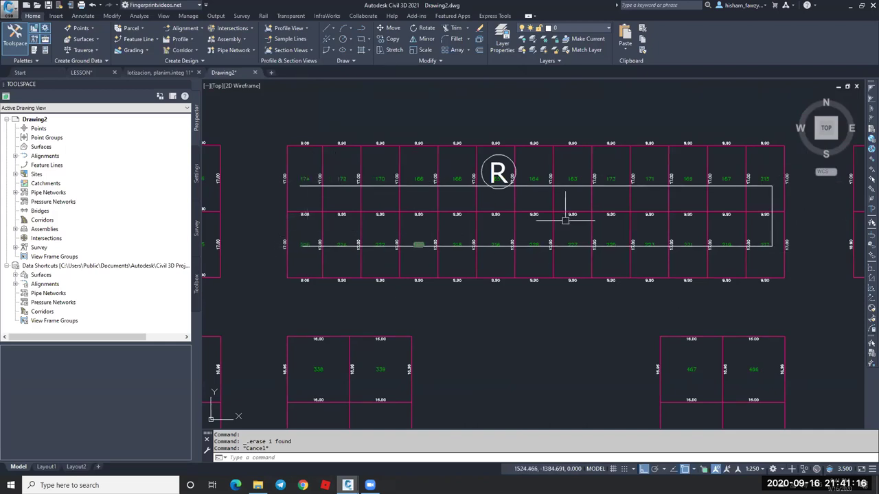
Set parcel Rename to the name template R-<[Next Counter]>, starting at 1 in steps of 1.
scroll(295, 235, up, 4)
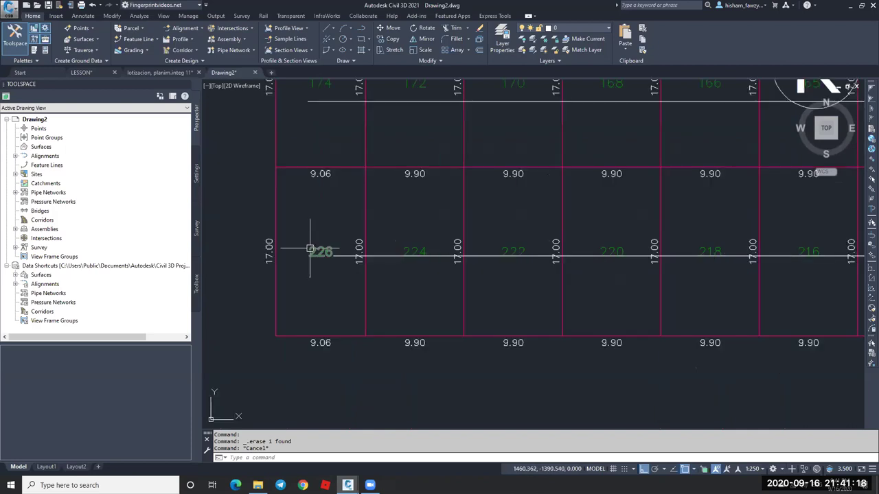
click(320, 251)
click(253, 39)
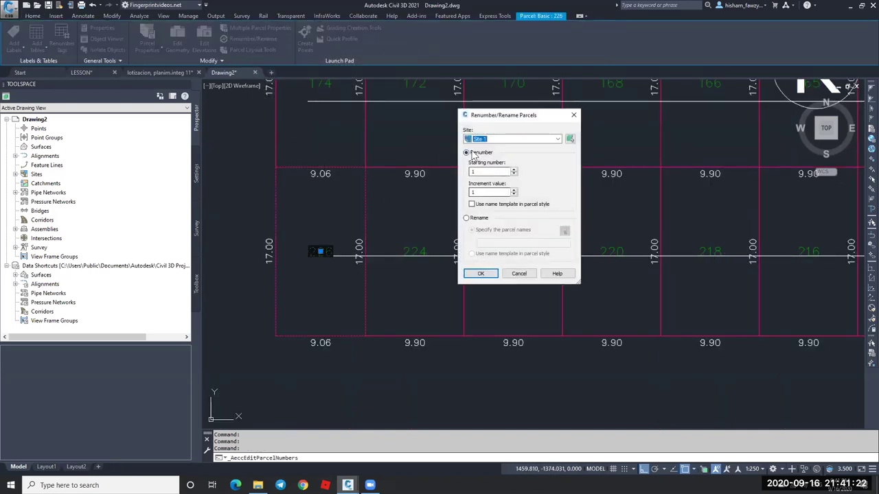
click(467, 219)
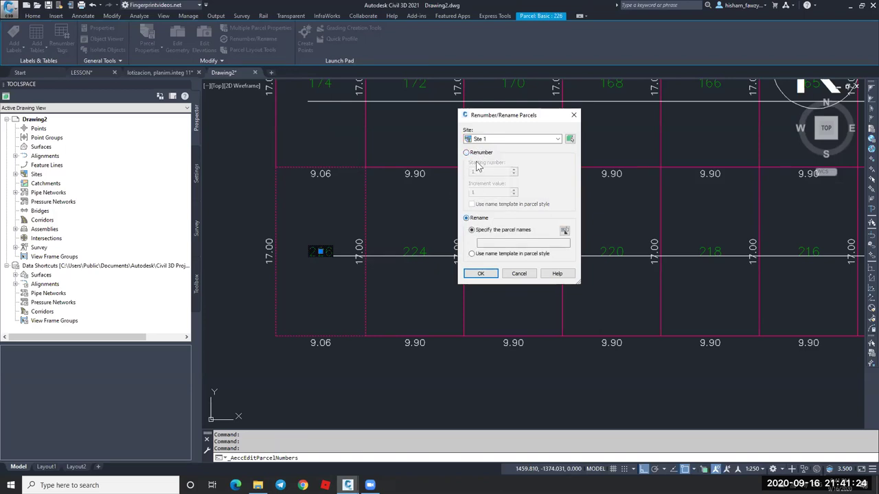
click(564, 231)
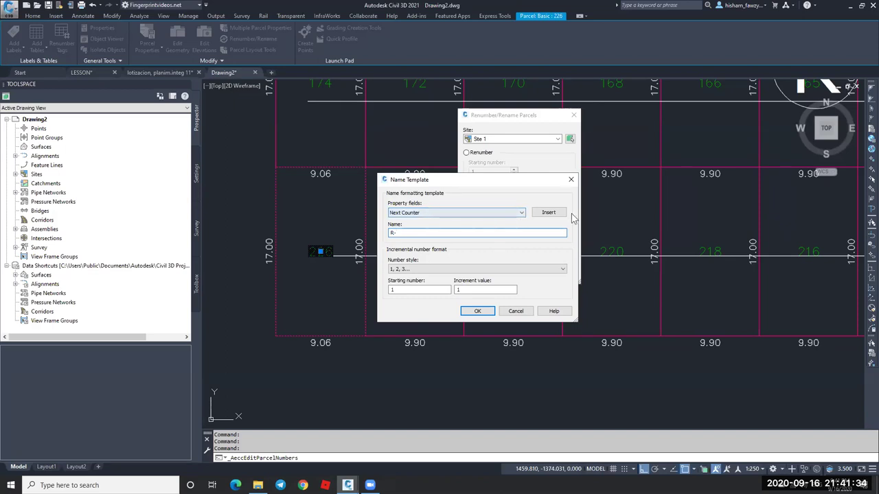
click(549, 213)
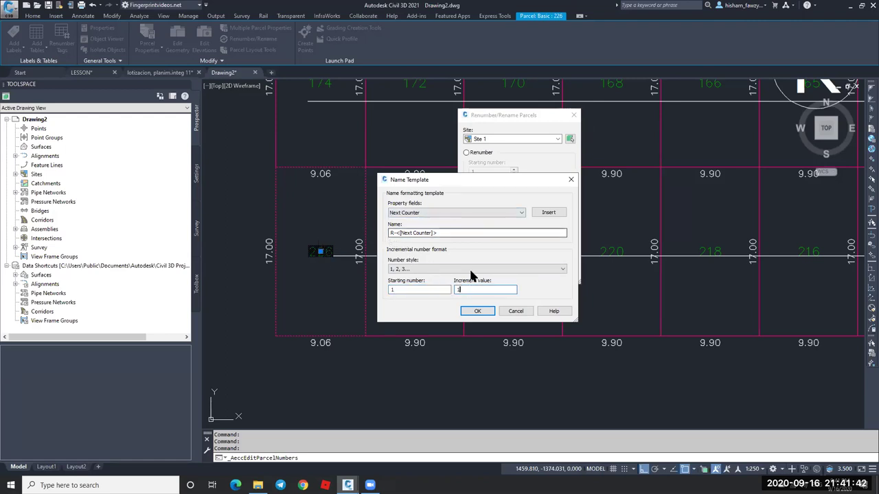
click(480, 311)
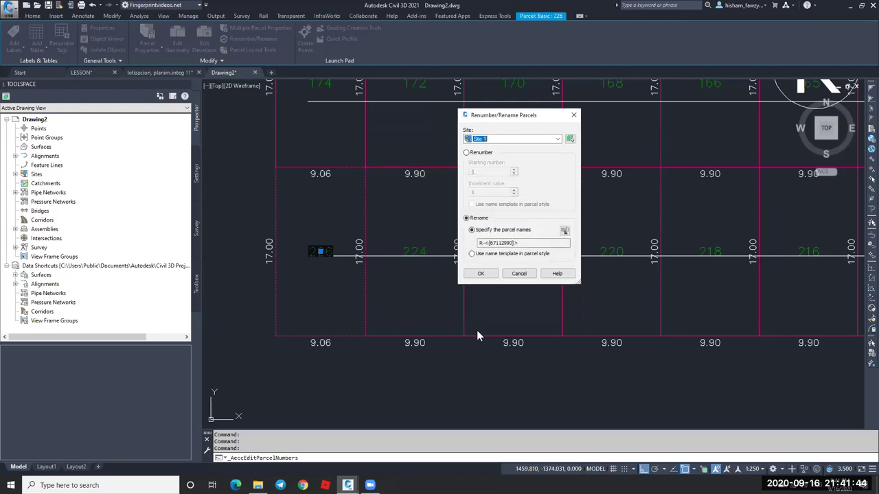
click(479, 273)
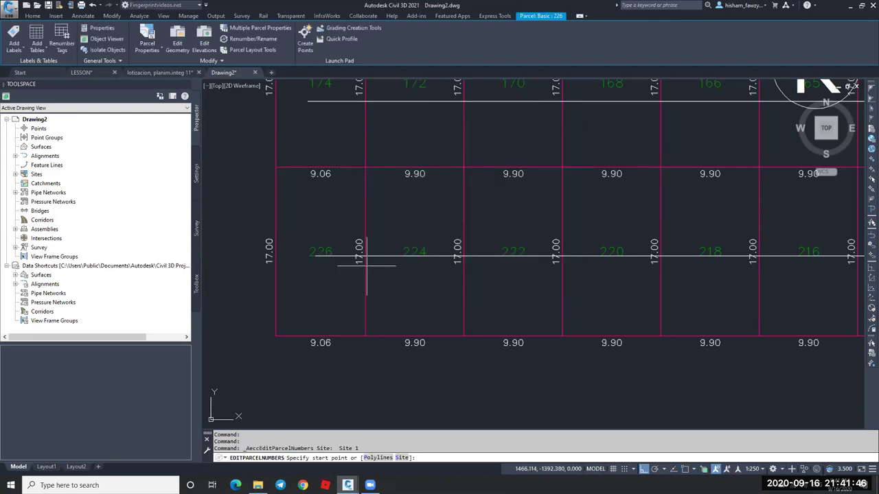
Rename the parcels in order along the white path polyline, starting with R-1 at lot 226.
scroll(314, 251, down, 2)
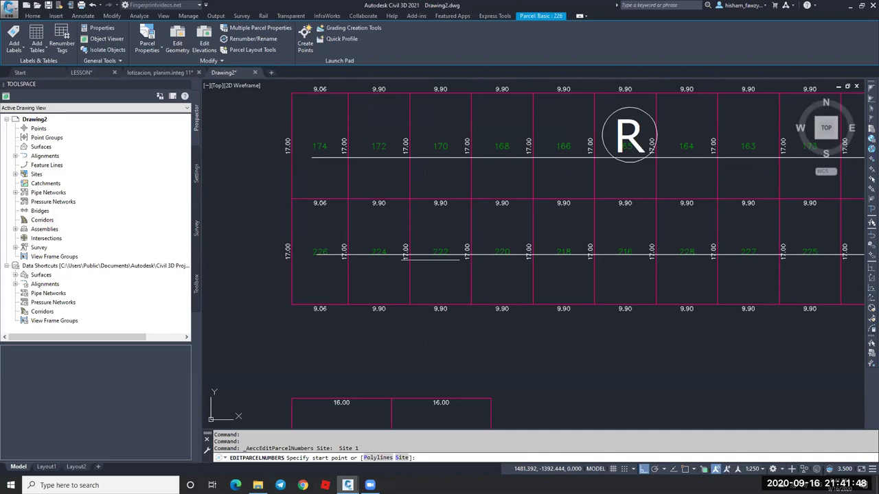
scroll(350, 252, down, 2)
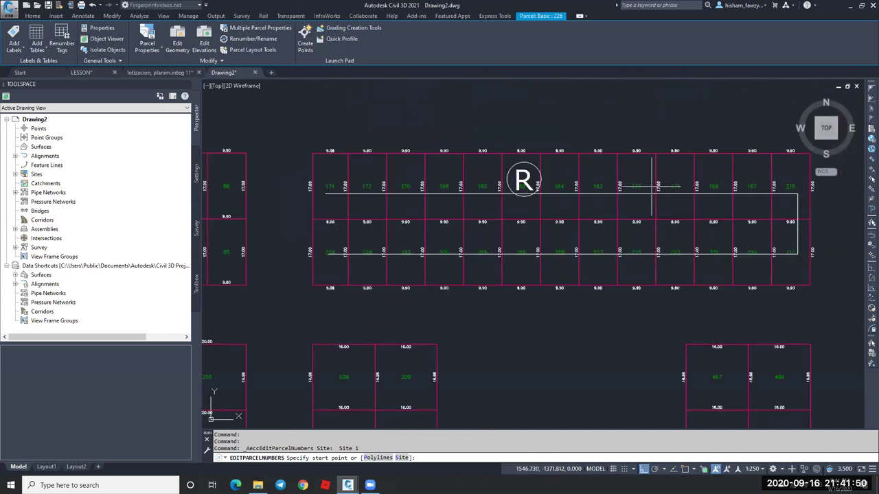
click(379, 458)
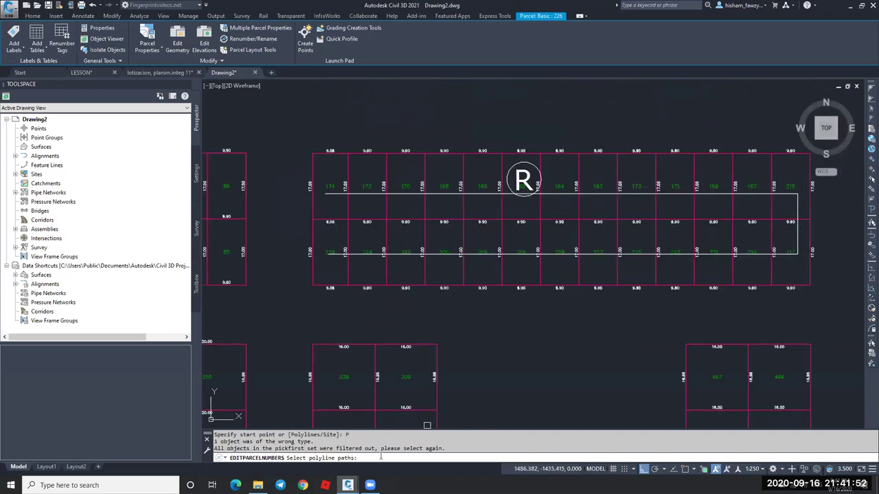
click(359, 252)
key(Return)
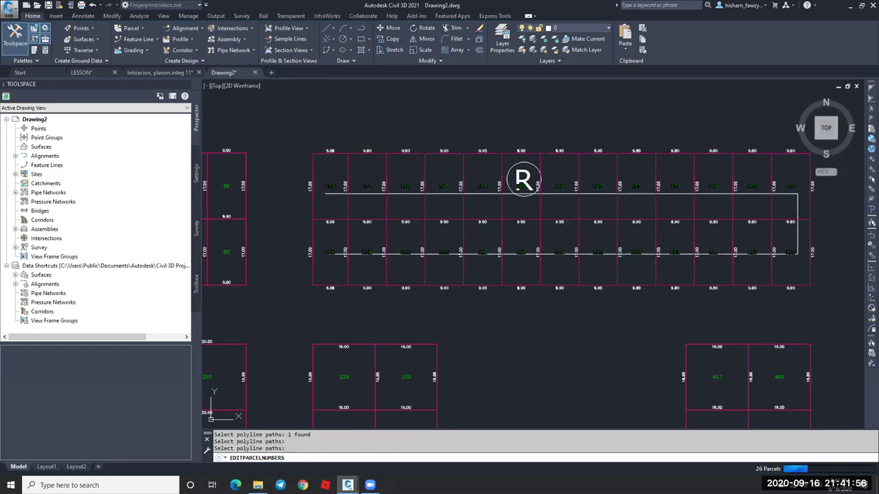
scroll(359, 253, up, 5)
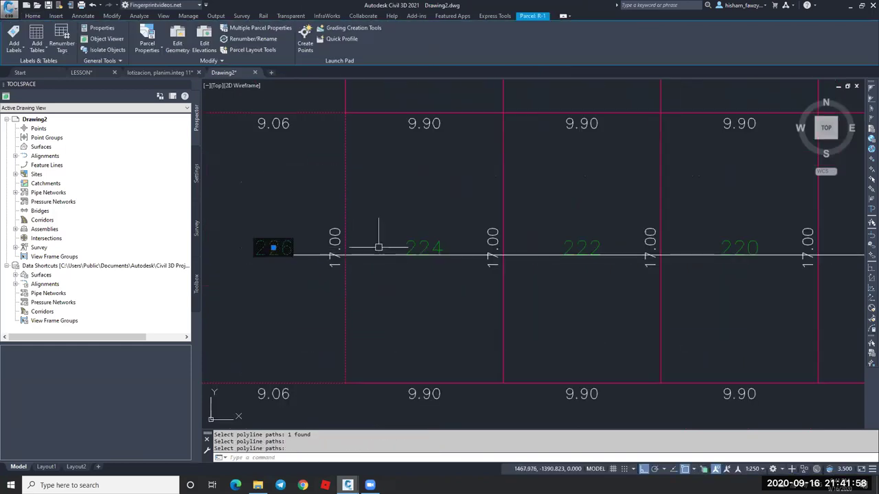
scroll(364, 251, down, 4)
scroll(367, 252, down, 5)
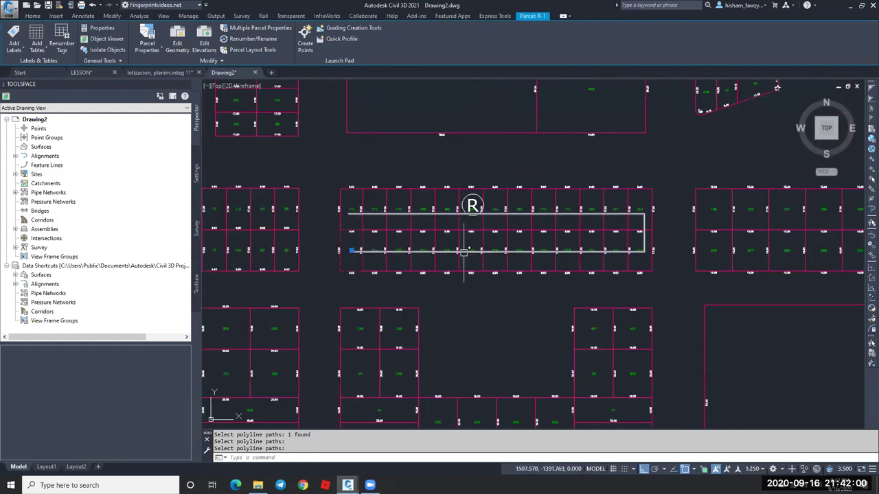
scroll(334, 245, up, 7)
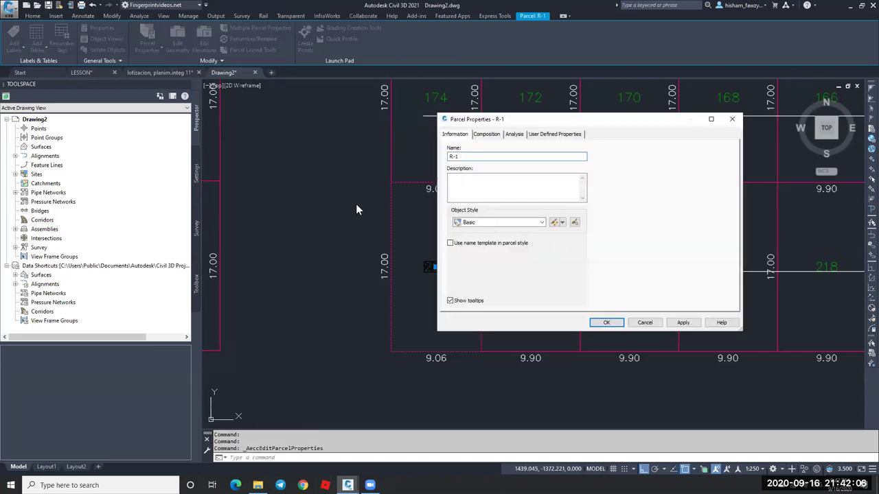
double_click(460, 156)
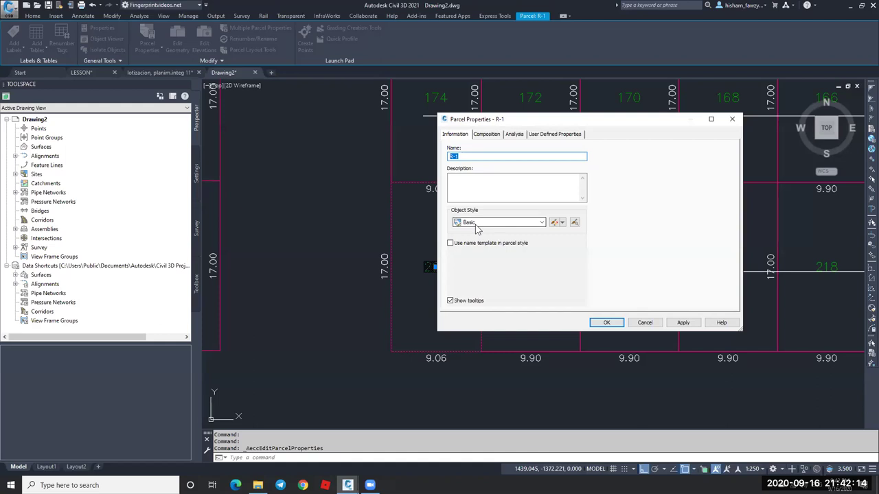
click(644, 322)
scroll(592, 259, down, 2)
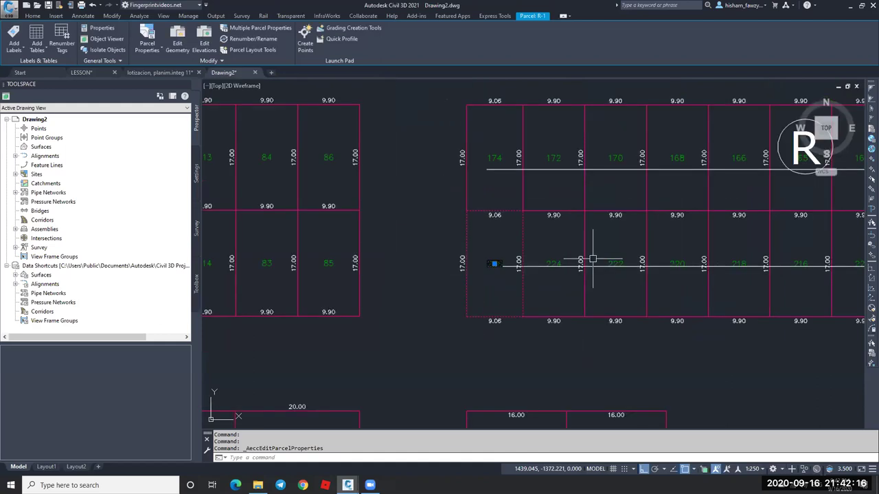
scroll(592, 259, down, 3)
scroll(509, 230, up, 2)
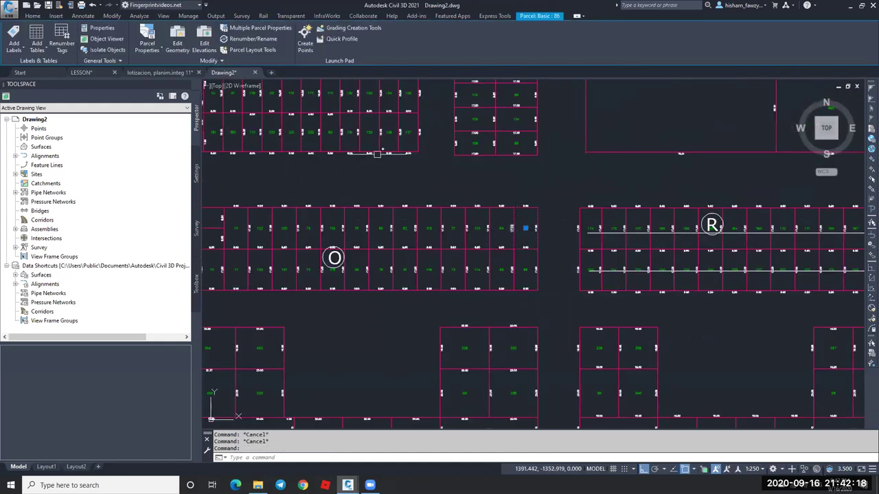
Change parcel 86's area label style to Parcel Name in its Properties.
key(ctrl+1)
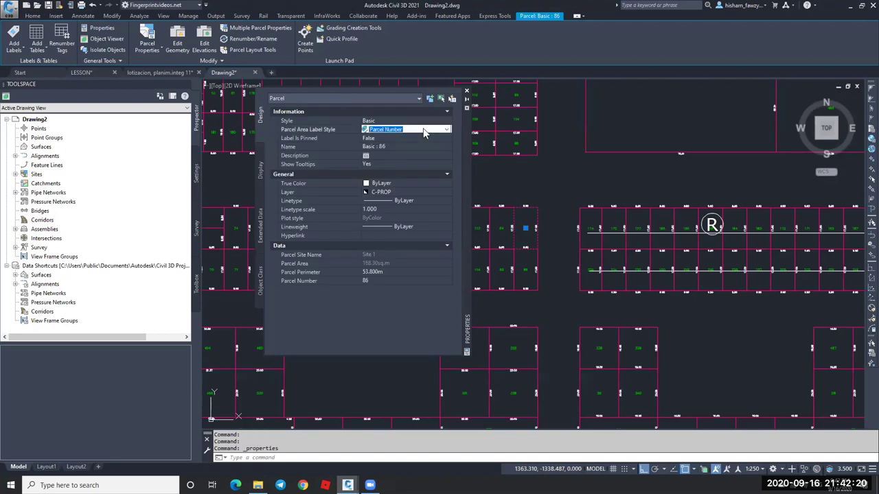
click(424, 132)
click(411, 154)
click(465, 92)
key(Escape)
scroll(537, 238, up, 5)
scroll(364, 184, down, 2)
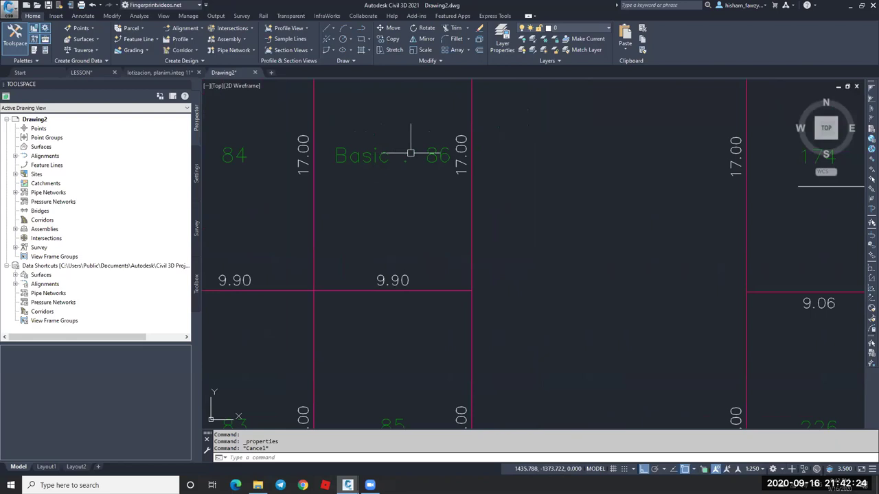
scroll(429, 159, down, 1)
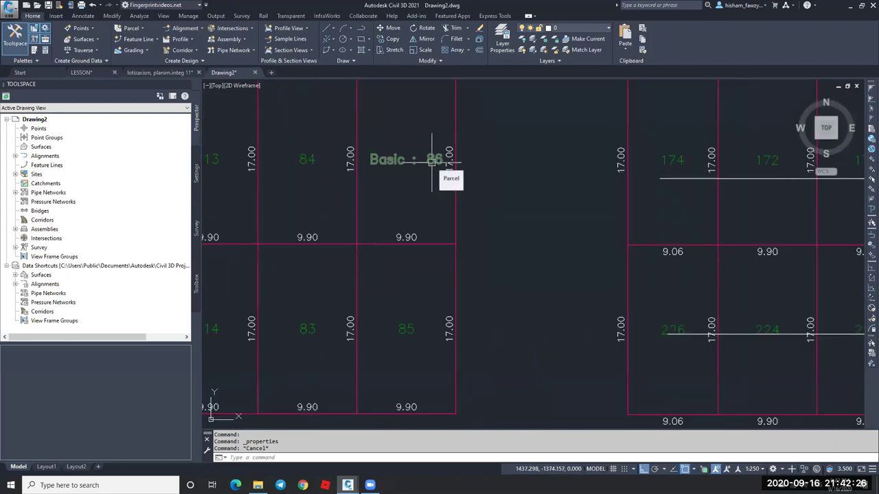
scroll(431, 159, down, 1)
scroll(575, 264, up, 1)
Fence-select both rows of the block's parcels for Multiple Parcel Properties.
click(581, 277)
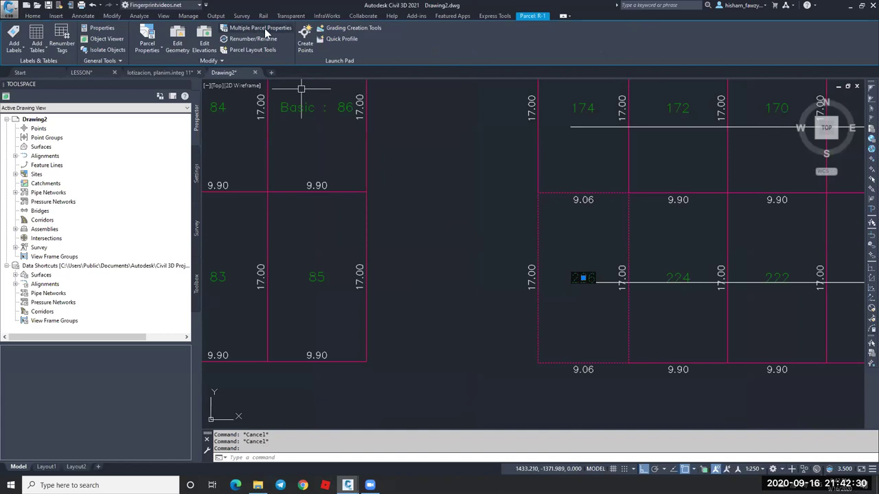
click(264, 28)
click(565, 278)
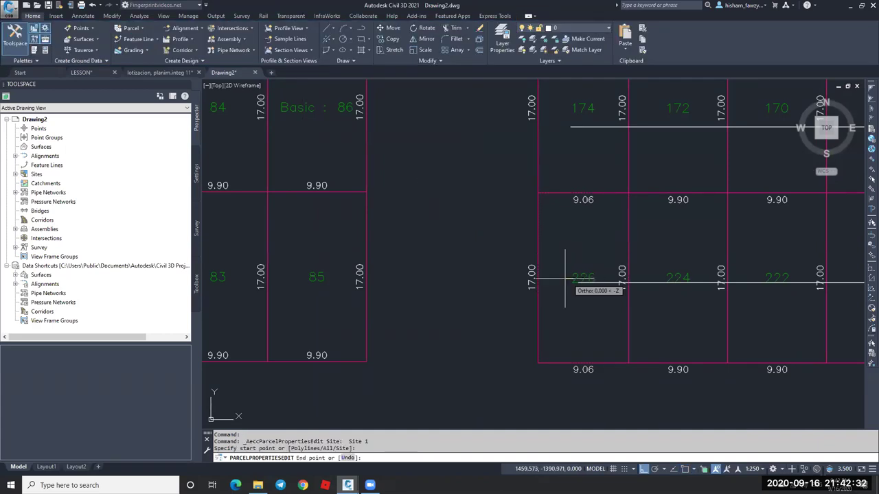
scroll(565, 278, down, 3)
scroll(452, 191, up, 1)
click(718, 191)
click(261, 191)
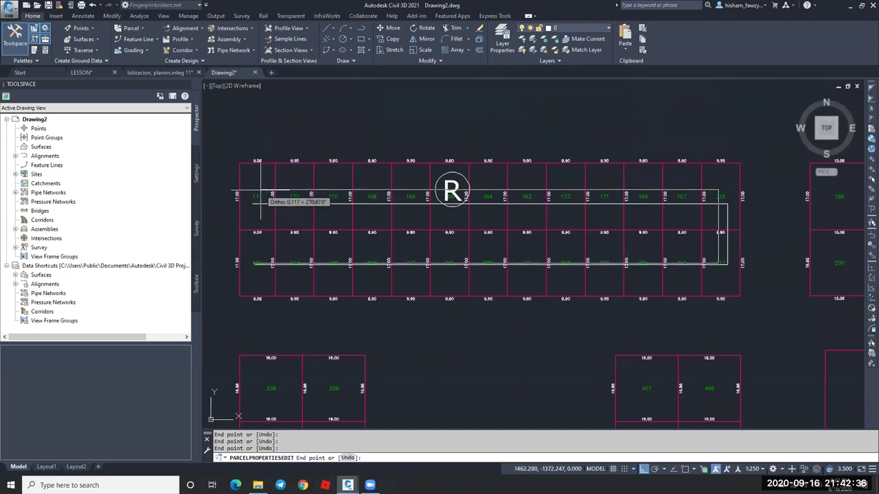
key(Return)
Set the Area Selection Label Style of all 26 parcels to Parcel Name.
click(575, 159)
click(574, 158)
click(569, 192)
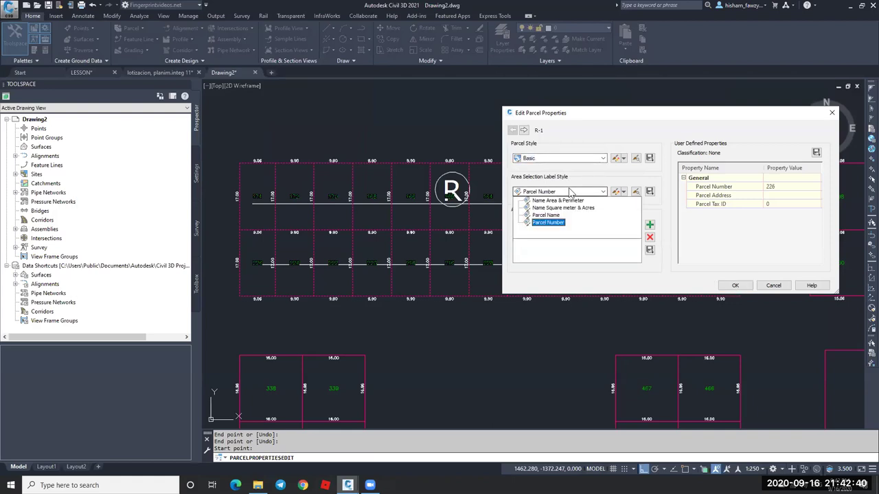
click(547, 215)
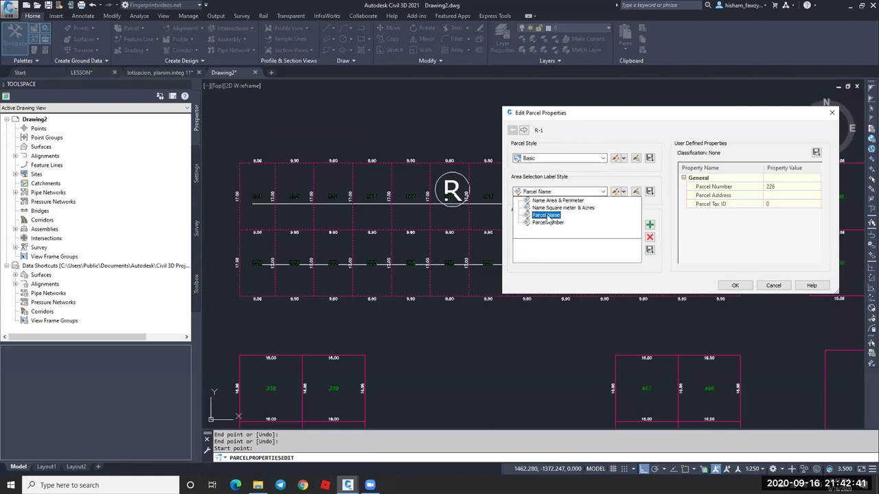
click(650, 192)
click(703, 226)
click(733, 285)
key(Escape)
Erase the leftover white path polyline over the parcels with E.
scroll(252, 274, up, 4)
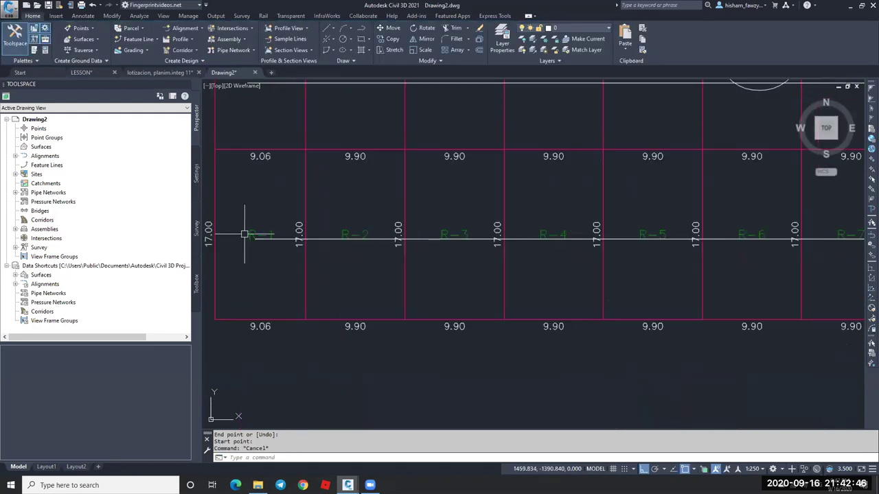
scroll(305, 273, down, 2)
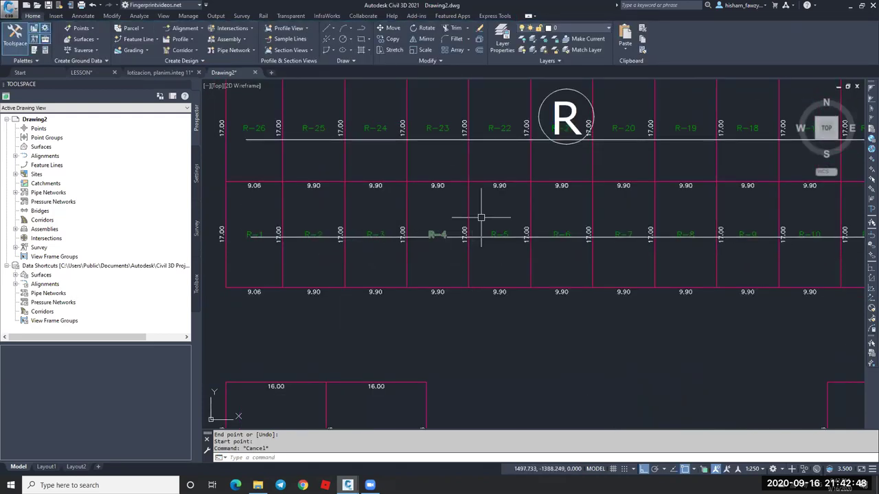
scroll(525, 233, down, 2)
key(Escape)
click(376, 168)
text(e)
key(Return)
scroll(371, 195, down, 2)
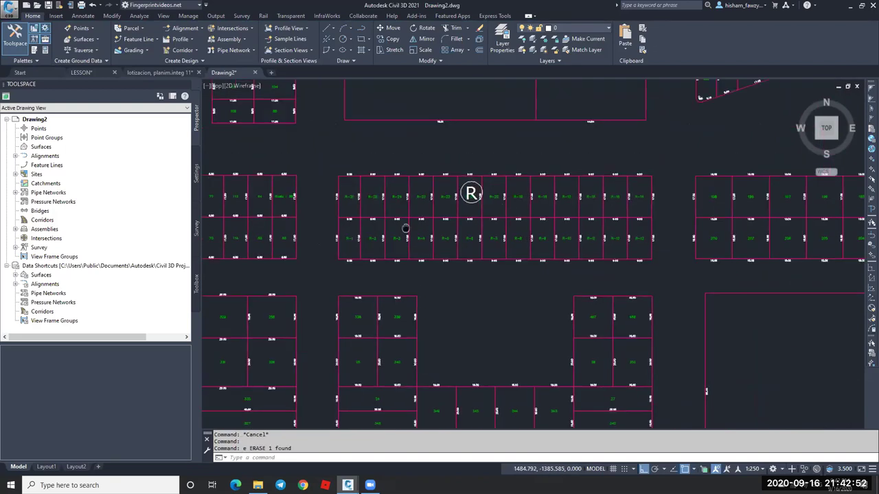
scroll(338, 252, up, 4)
scroll(334, 245, down, 2)
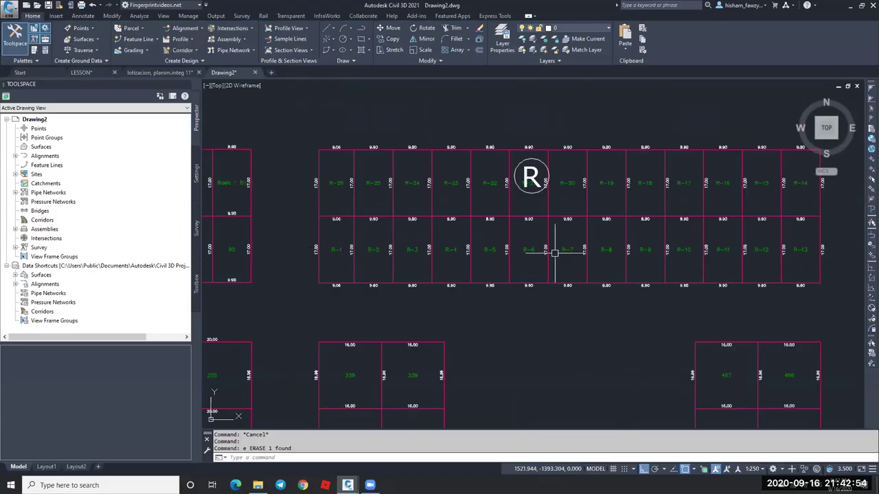
scroll(485, 206, up, 4)
scroll(433, 185, down, 4)
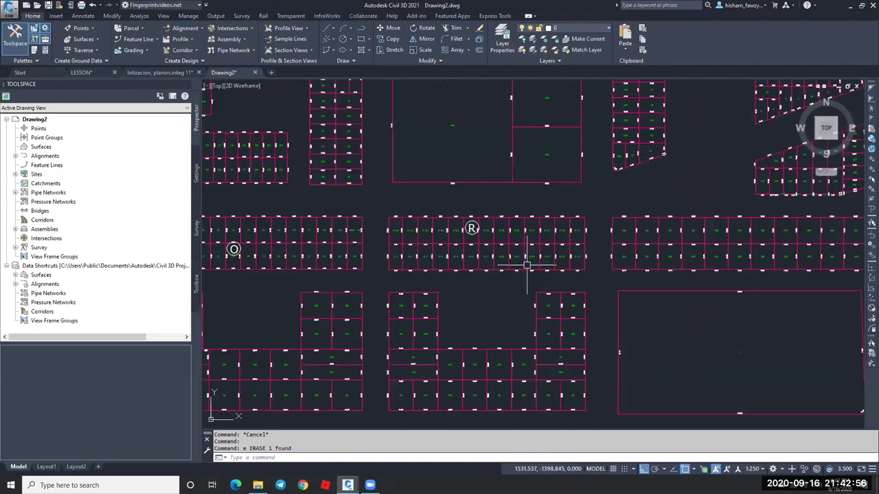
scroll(550, 255, up, 2)
scroll(506, 217, down, 2)
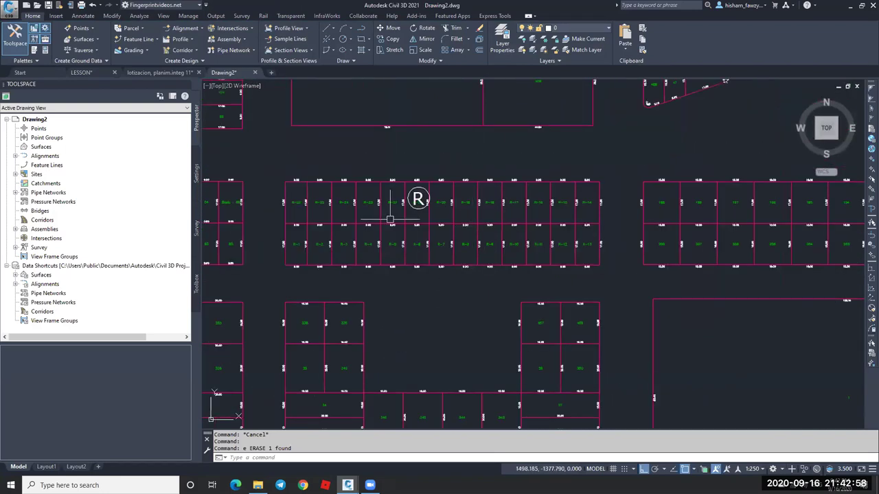
scroll(389, 220, up, 2)
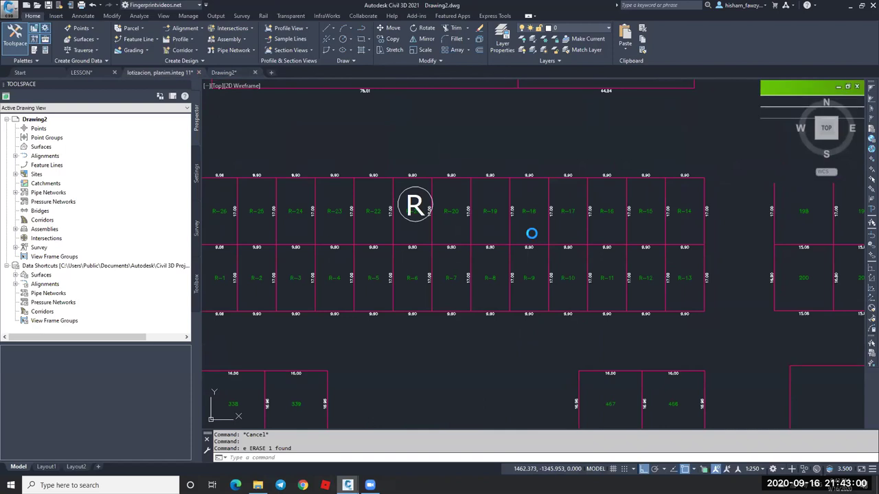
key(ctrl+Tab)
Review the Mz. block area tables, including Mz. R, then go back to Drawing2.
scroll(426, 228, down, 3)
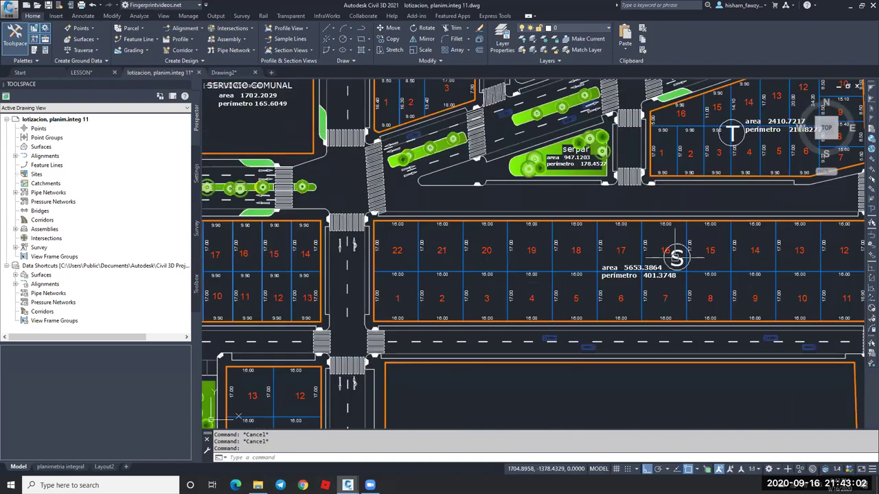
scroll(676, 255, down, 3)
scroll(288, 267, up, 1)
scroll(288, 266, down, 5)
scroll(373, 236, up, 6)
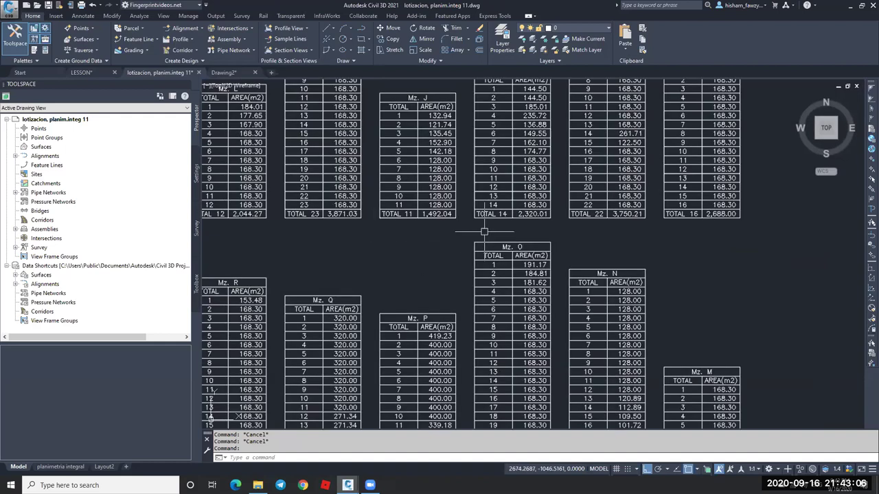
middle_drag(415, 264, 552, 250)
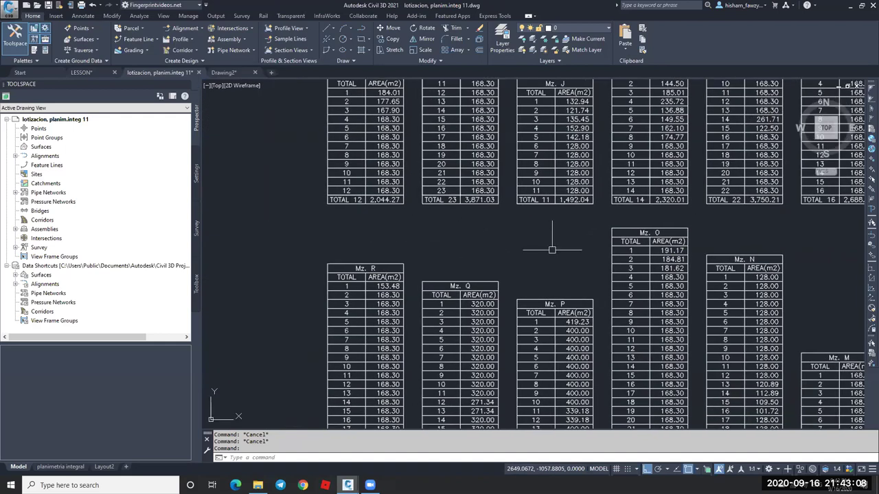
middle_drag(364, 270, 418, 170)
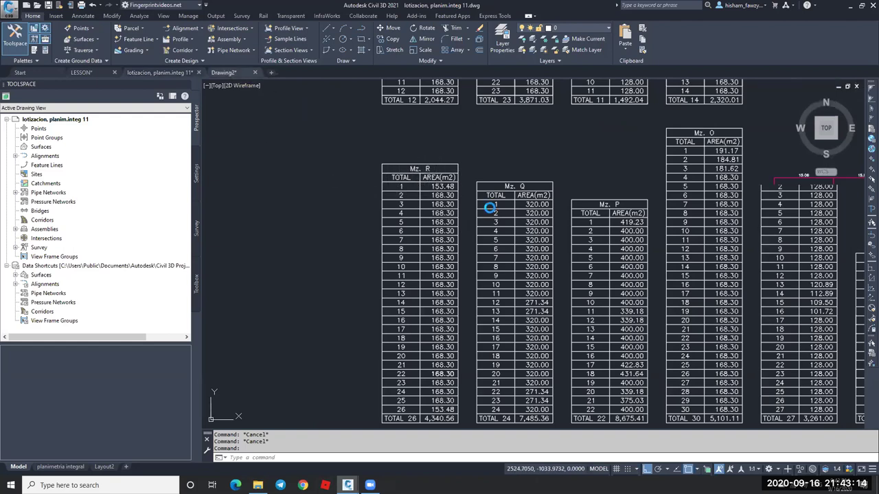
click(221, 73)
middle_drag(465, 213, 477, 202)
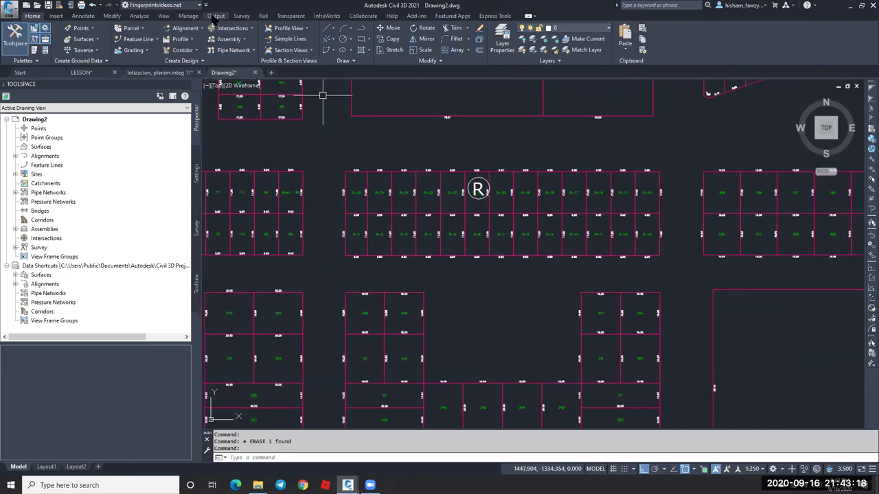
click(93, 17)
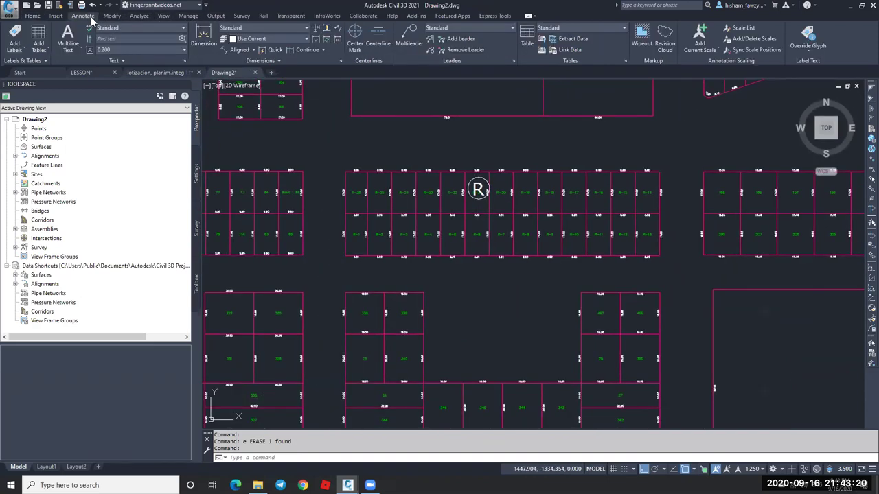
click(42, 29)
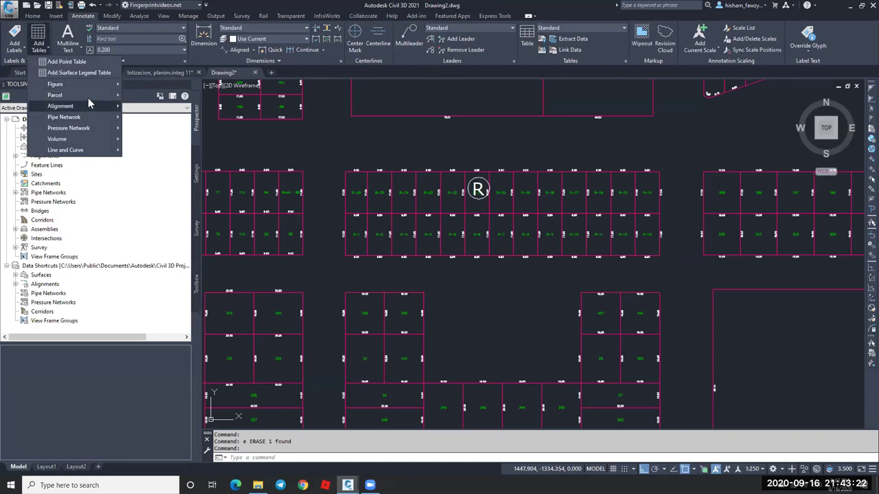
mouse_move(88, 98)
click(160, 130)
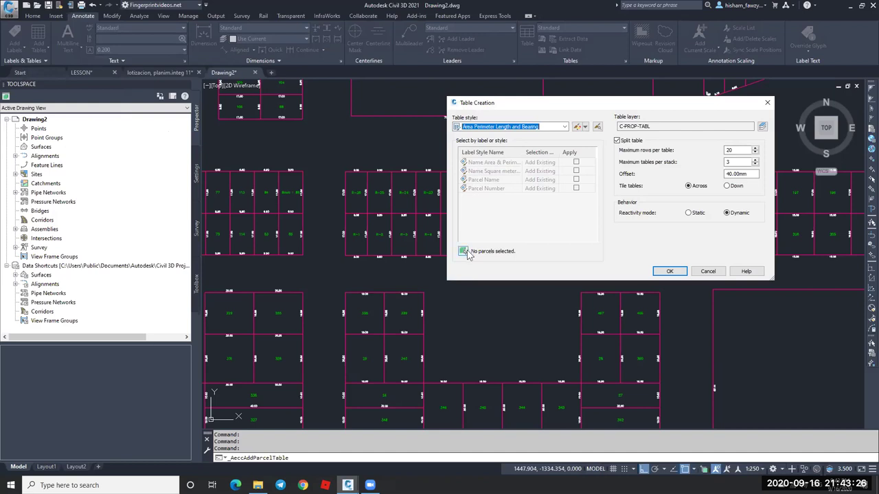
click(463, 251)
click(674, 152)
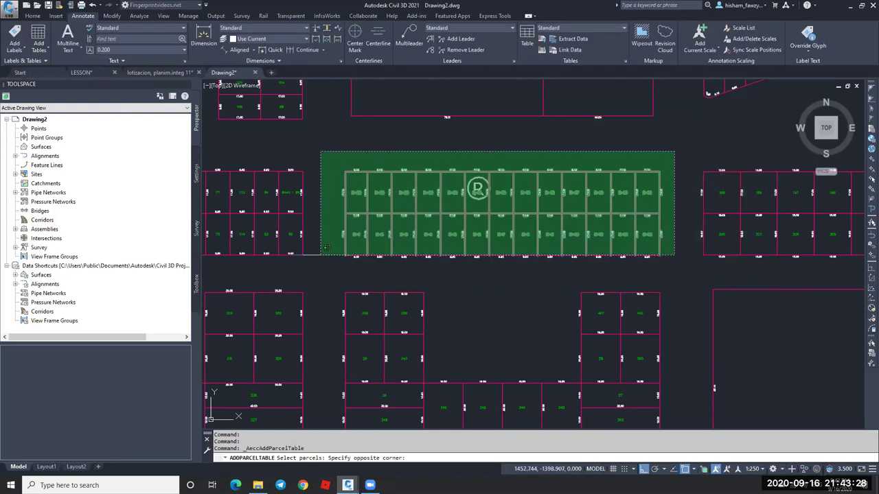
click(322, 263)
right_click(336, 260)
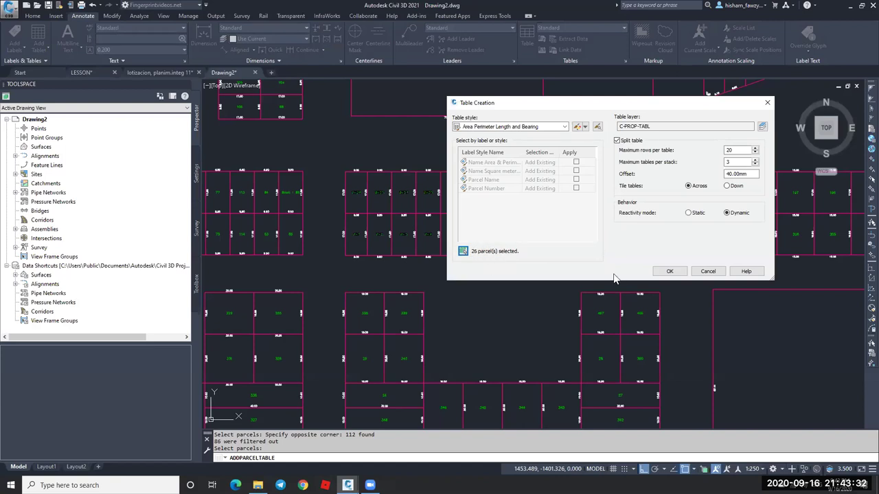
click(668, 271)
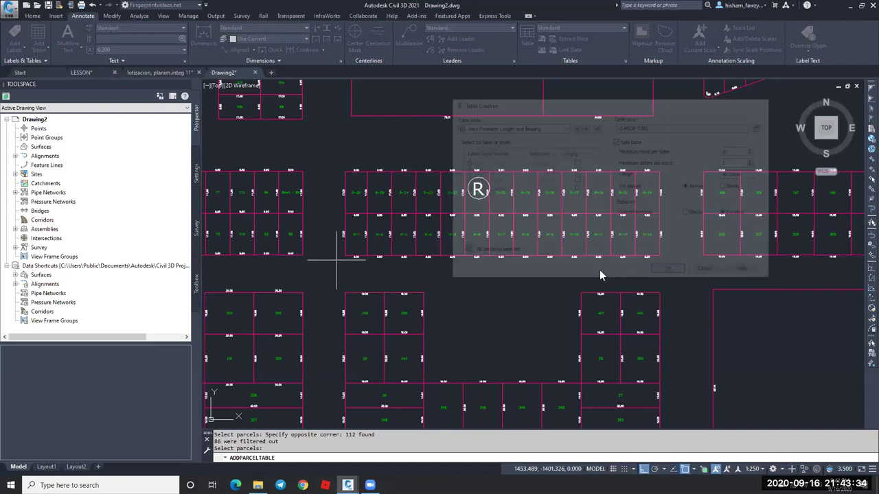
scroll(353, 190, down, 5)
click(583, 169)
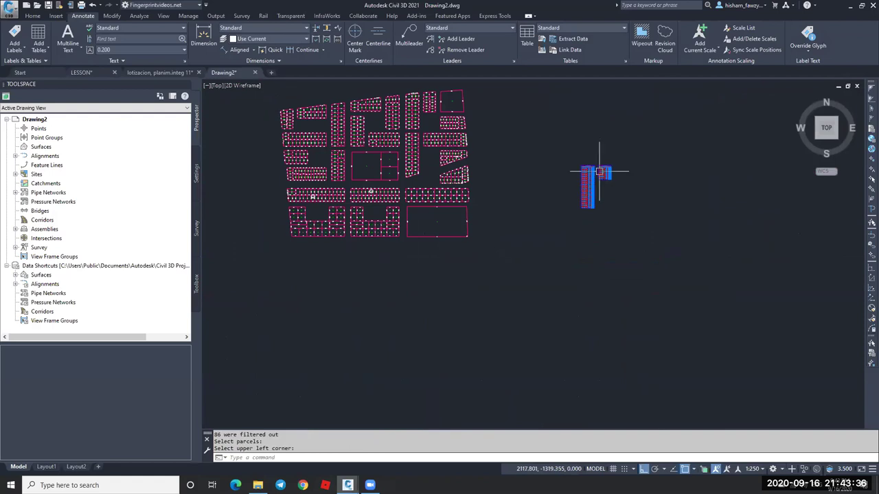
scroll(584, 171, up, 8)
key(Escape)
scroll(442, 147, down, 3)
scroll(428, 169, up, 4)
scroll(411, 150, up, 1)
scroll(409, 151, down, 5)
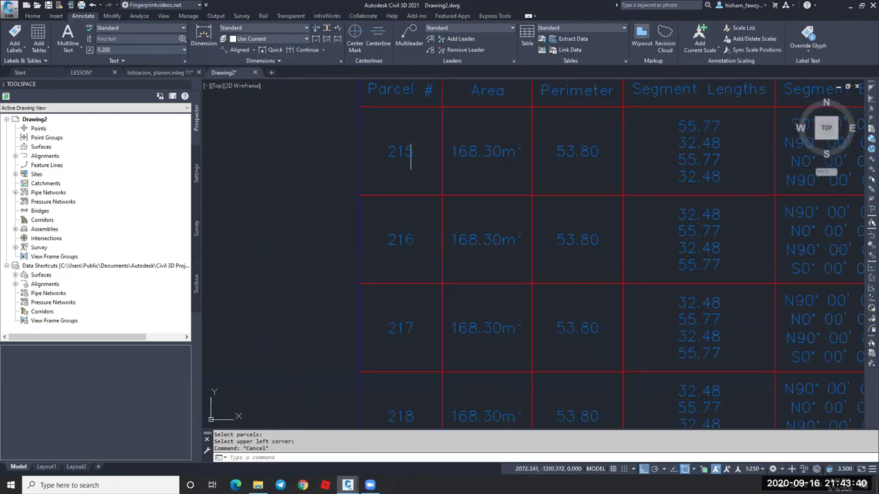
scroll(412, 112, up, 4)
scroll(420, 102, down, 5)
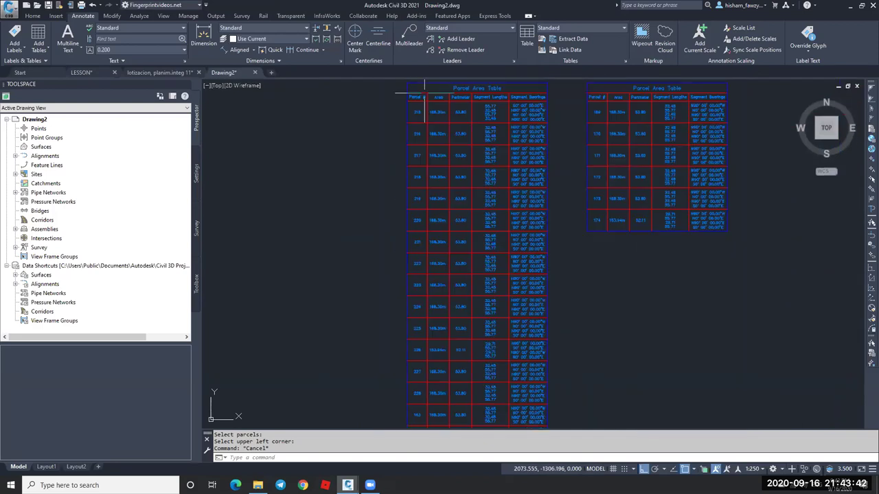
key(Escape)
scroll(412, 129, up, 3)
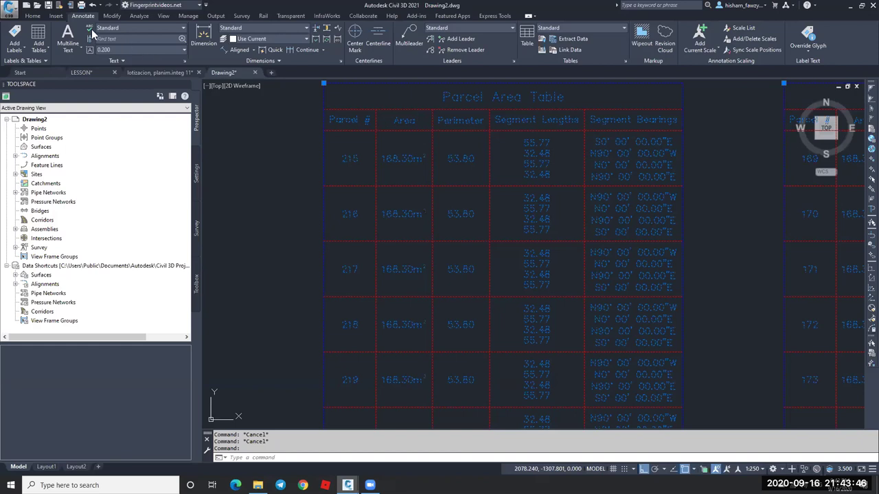
double_click(526, 235)
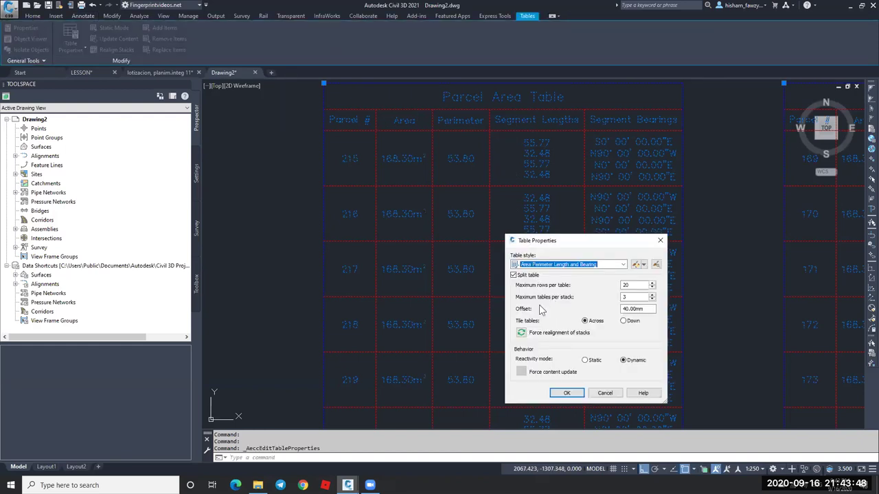
click(566, 393)
scroll(446, 175, down, 4)
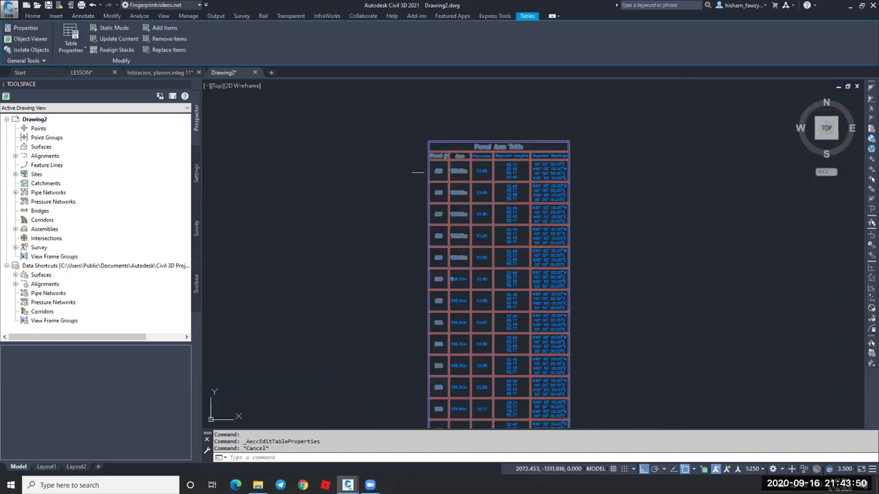
scroll(442, 171, up, 4)
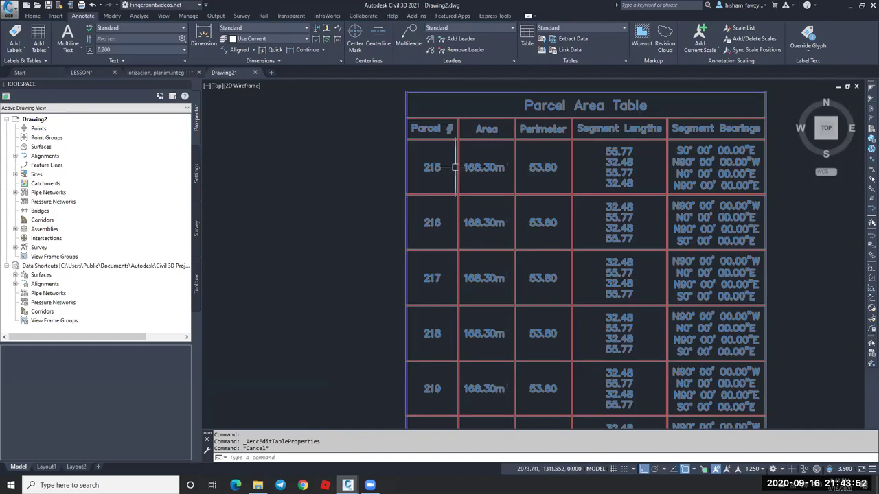
scroll(447, 276, down, 7)
scroll(445, 378, up, 5)
scroll(496, 334, up, 4)
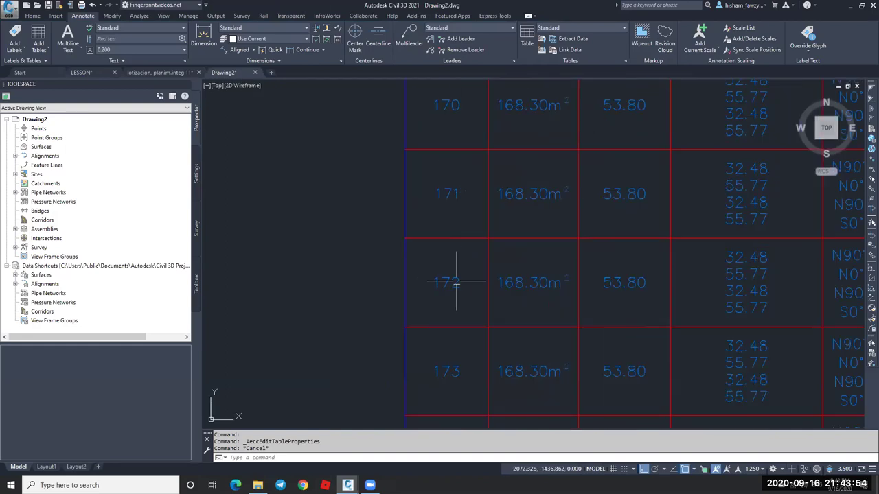
scroll(456, 291, down, 8)
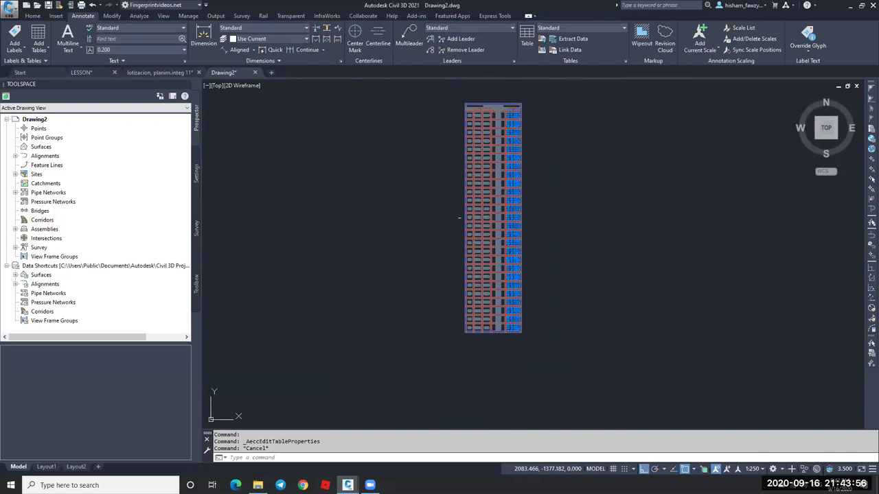
scroll(474, 143, up, 10)
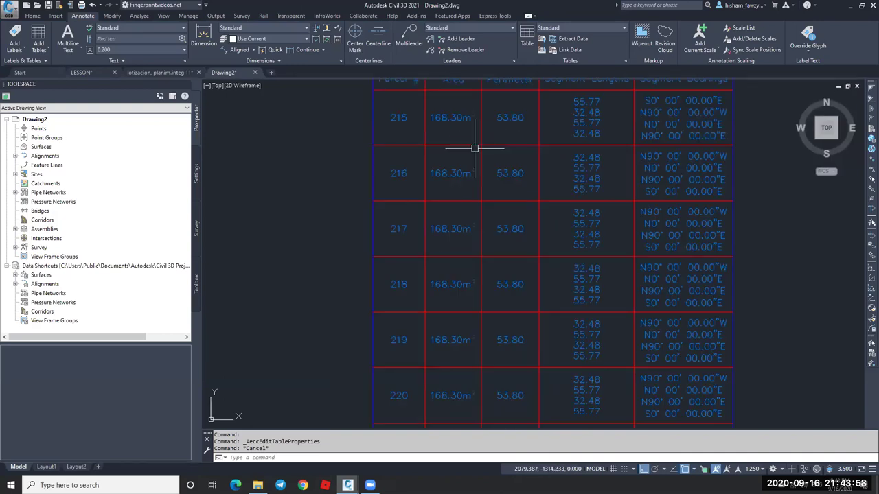
Turn on Sort data in the Parcel Area Table's style.
click(466, 144)
right_click(468, 139)
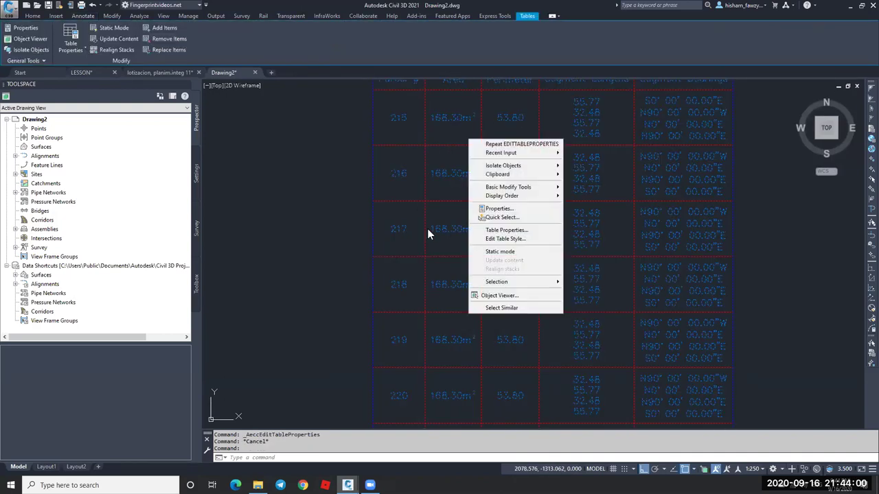
click(510, 240)
click(319, 180)
click(458, 296)
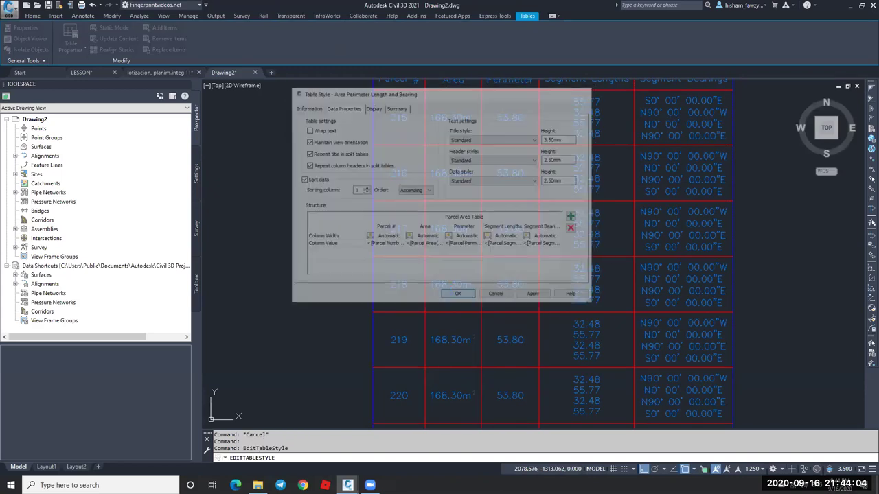
scroll(408, 210, down, 5)
scroll(414, 165, up, 10)
scroll(416, 178, down, 6)
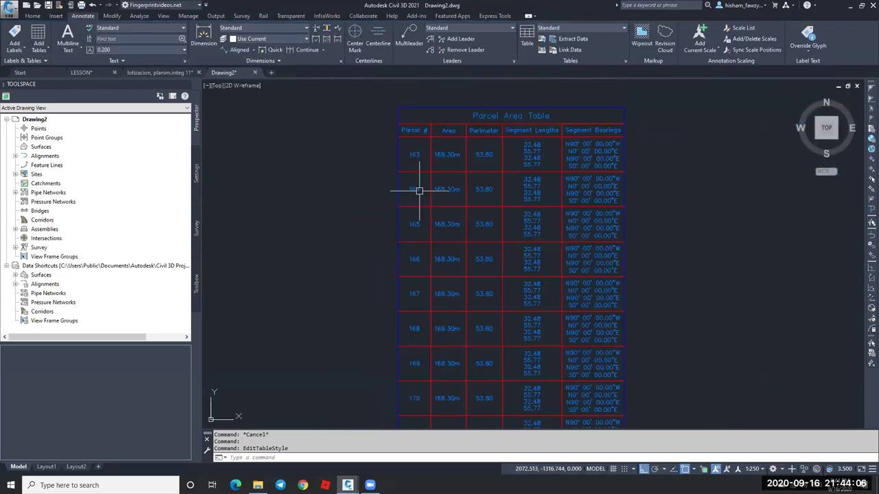
scroll(400, 143, up, 6)
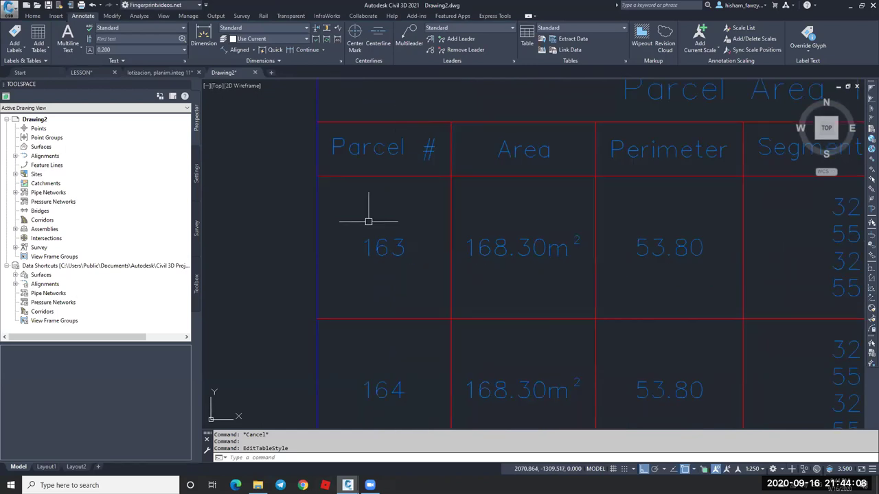
Change the Parcel # column's property from Parcel Number to Name so it shows R-1, R-2….
click(391, 157)
right_click(391, 157)
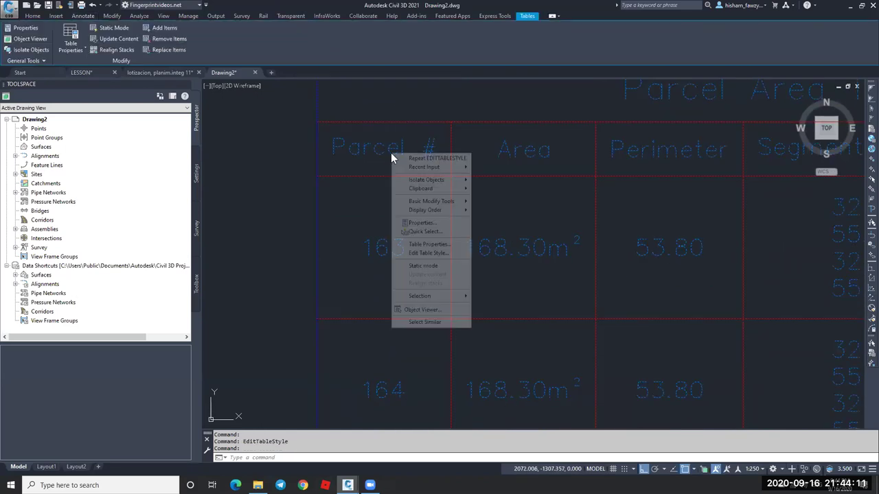
click(436, 254)
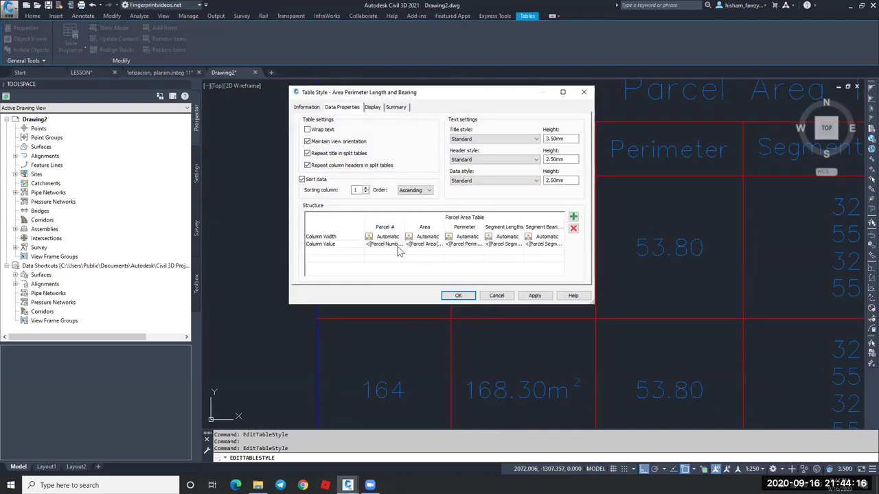
double_click(388, 245)
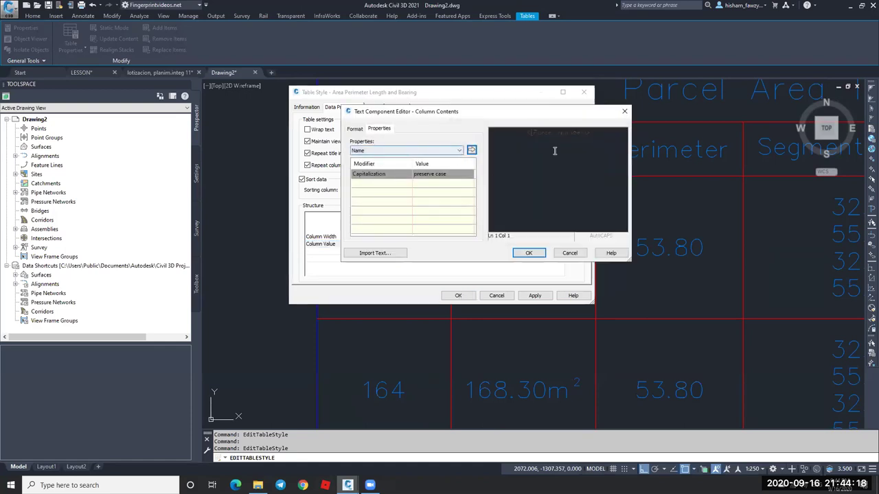
click(570, 134)
click(389, 150)
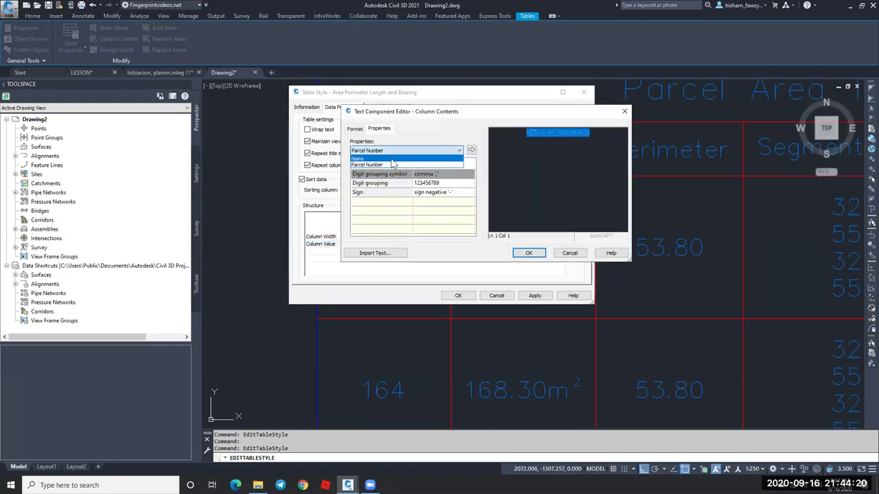
click(395, 164)
click(528, 252)
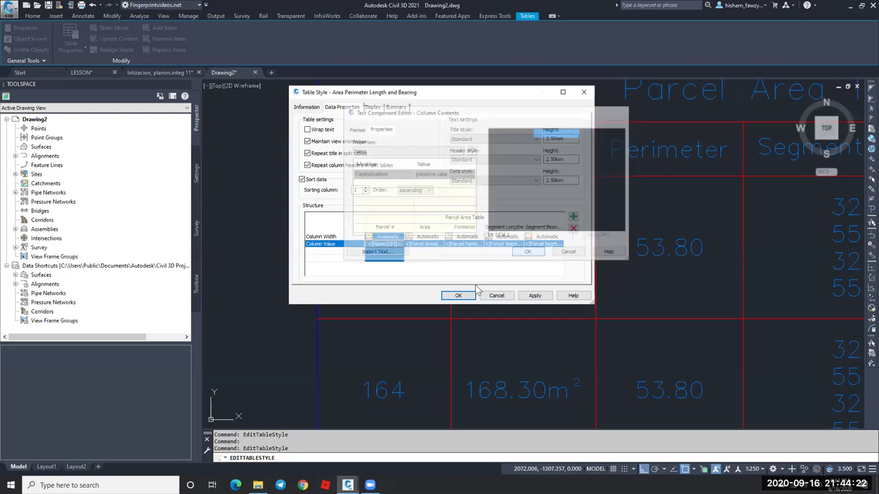
click(458, 295)
key(Escape)
scroll(403, 190, down, 4)
scroll(400, 230, up, 2)
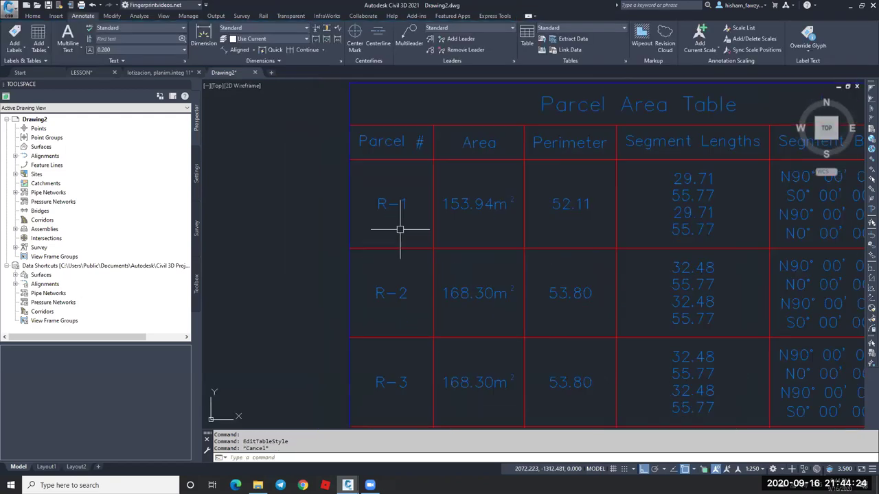
scroll(403, 300, down, 3)
scroll(412, 206, up, 5)
scroll(351, 227, down, 3)
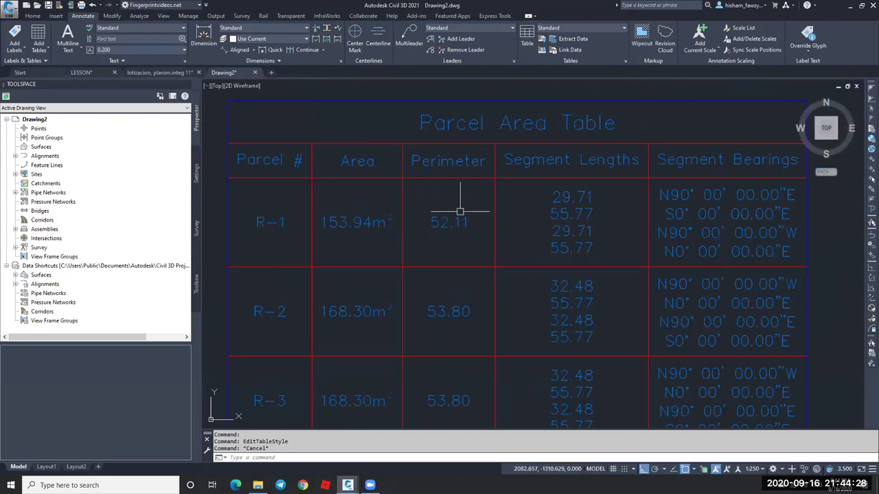
scroll(432, 206, down, 2)
scroll(581, 193, up, 4)
scroll(444, 260, down, 4)
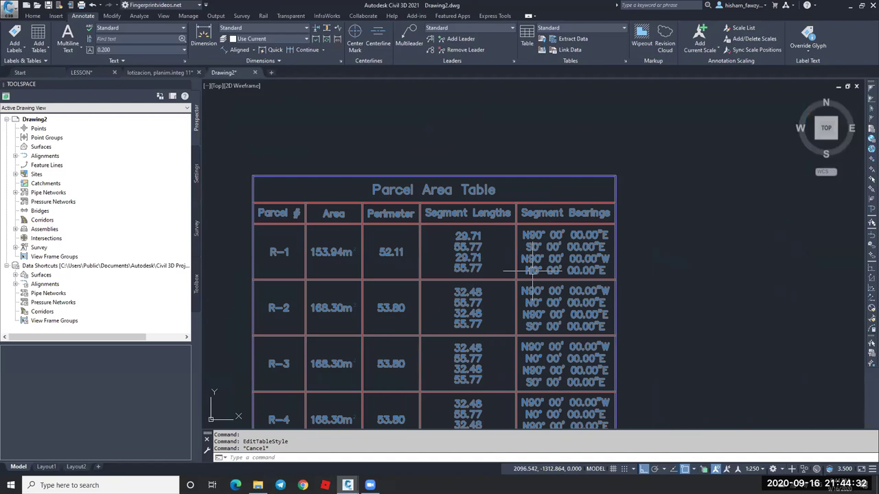
middle_drag(458, 255, 530, 199)
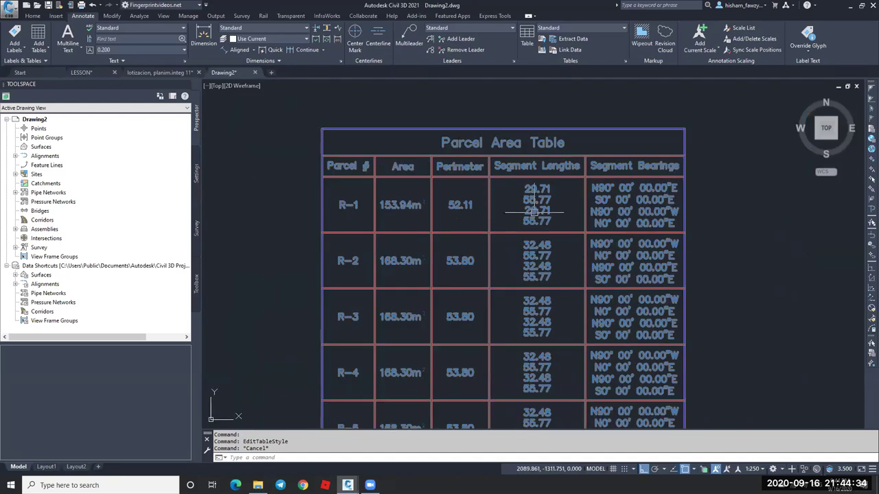
scroll(519, 220, down, 8)
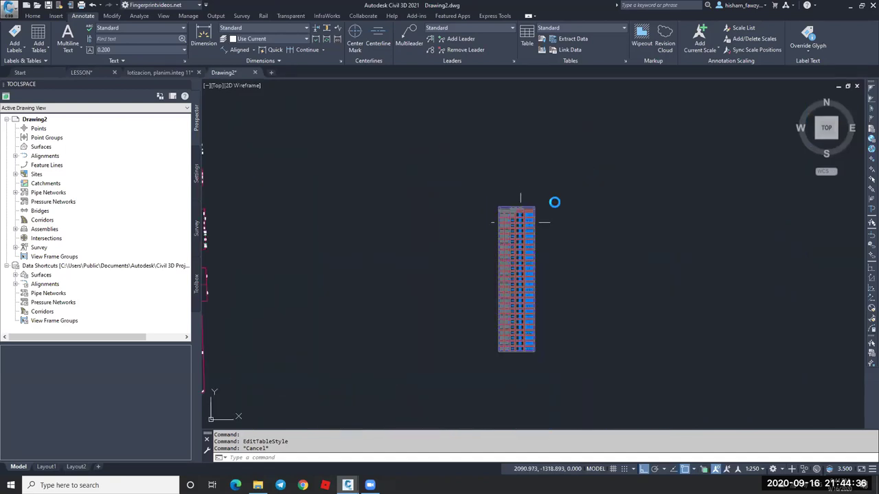
middle_drag(520, 222, 571, 195)
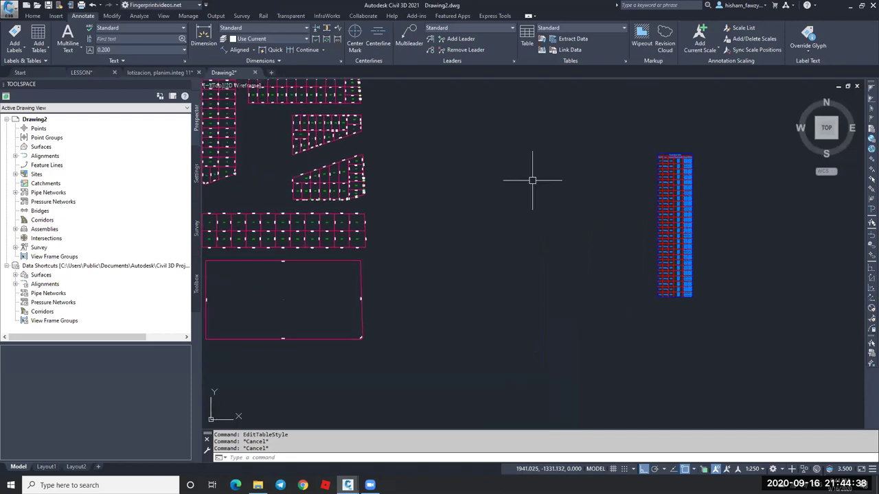
scroll(686, 192, up, 9)
scroll(609, 215, down, 8)
scroll(610, 197, up, 7)
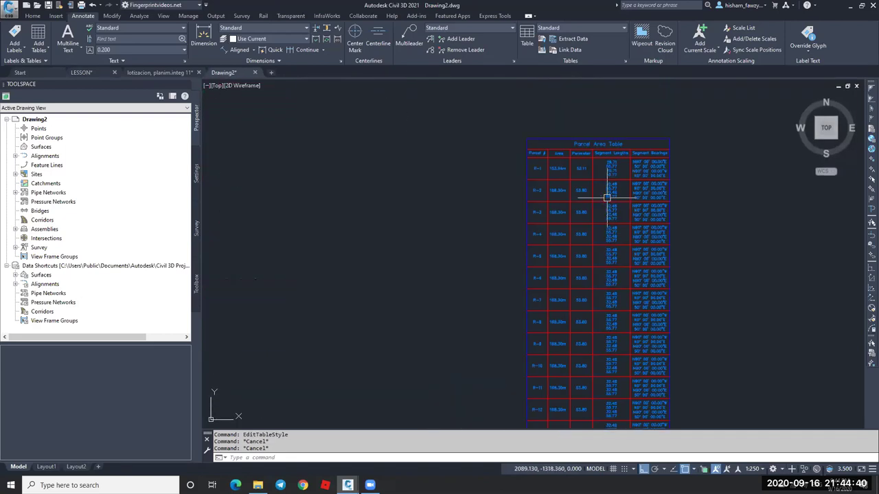
click(584, 197)
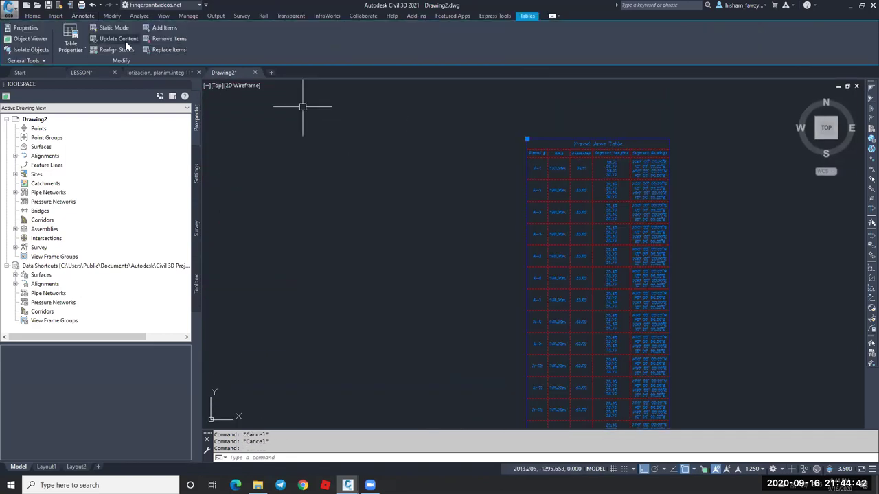
scroll(362, 157, down, 8)
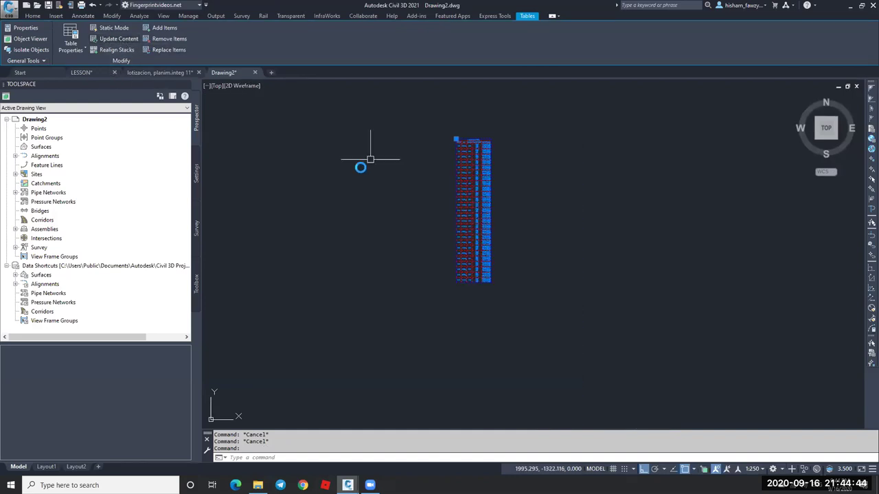
middle_drag(410, 181, 513, 177)
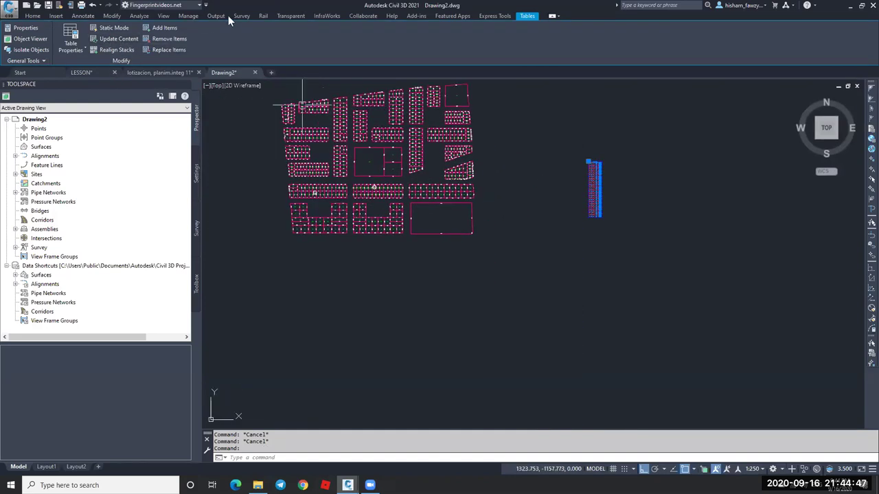
click(163, 16)
click(382, 44)
click(388, 68)
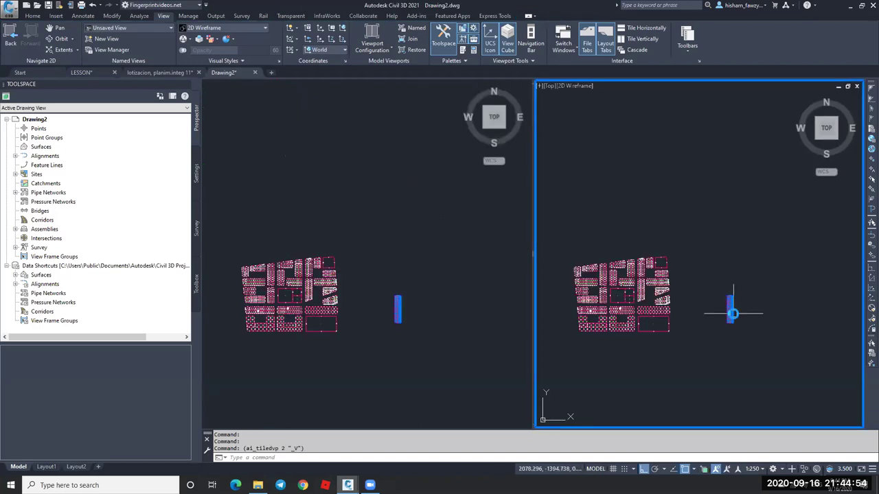
scroll(733, 314, up, 6)
scroll(628, 130, up, 4)
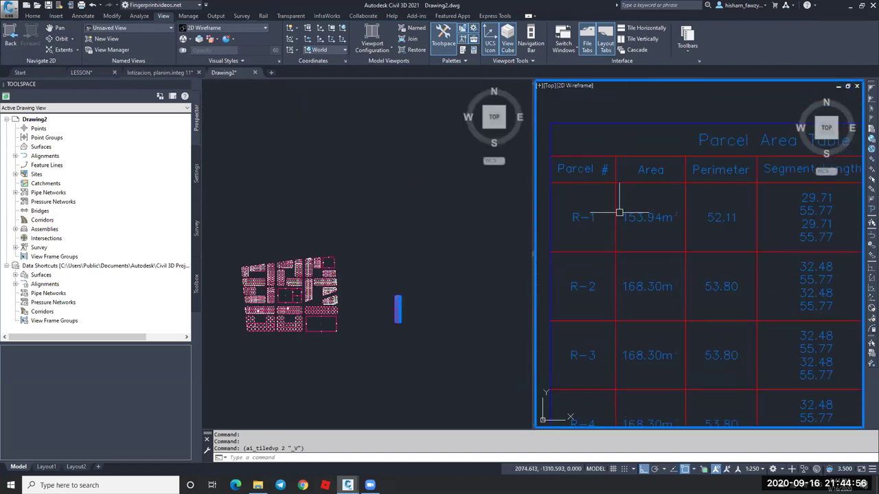
click(423, 255)
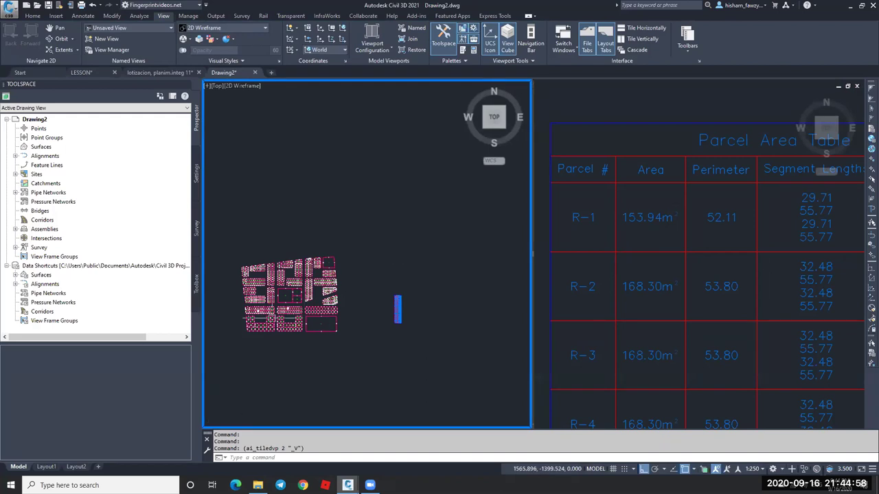
scroll(336, 289, up, 8)
middle_drag(402, 274, 369, 295)
key(Escape)
click(351, 374)
scroll(357, 263, down, 4)
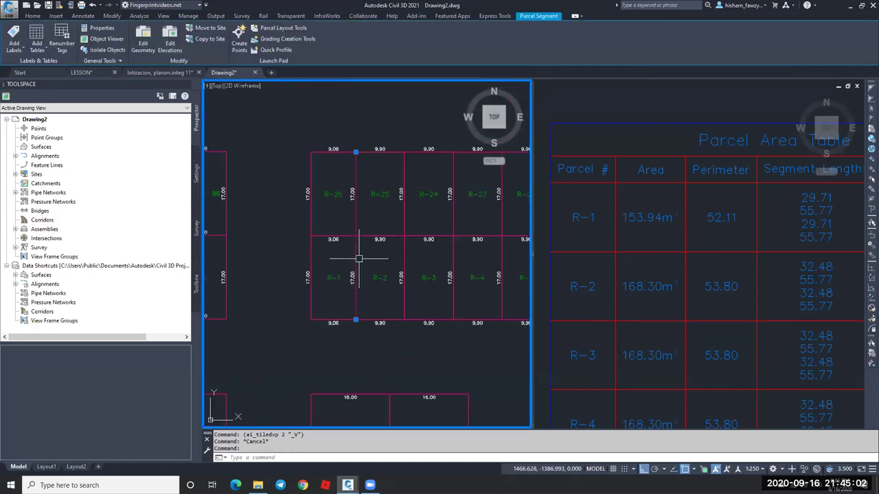
click(356, 322)
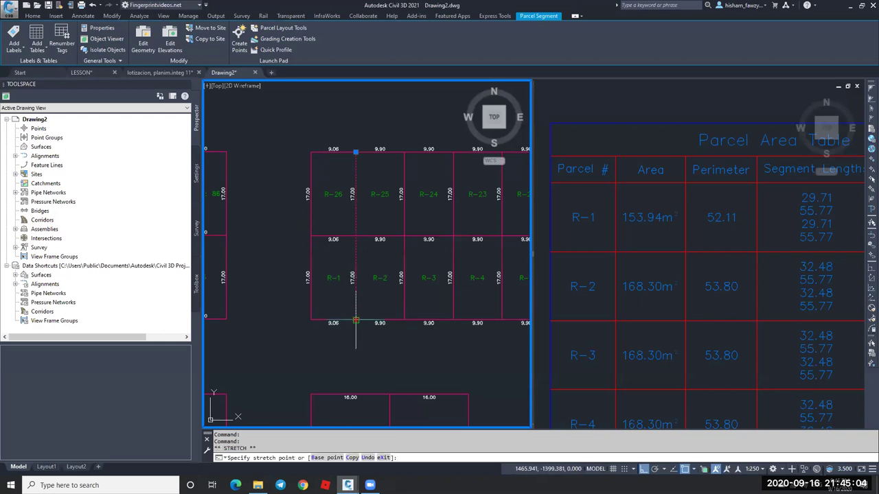
scroll(359, 322, up, 4)
shift+right_click(377, 296)
click(402, 265)
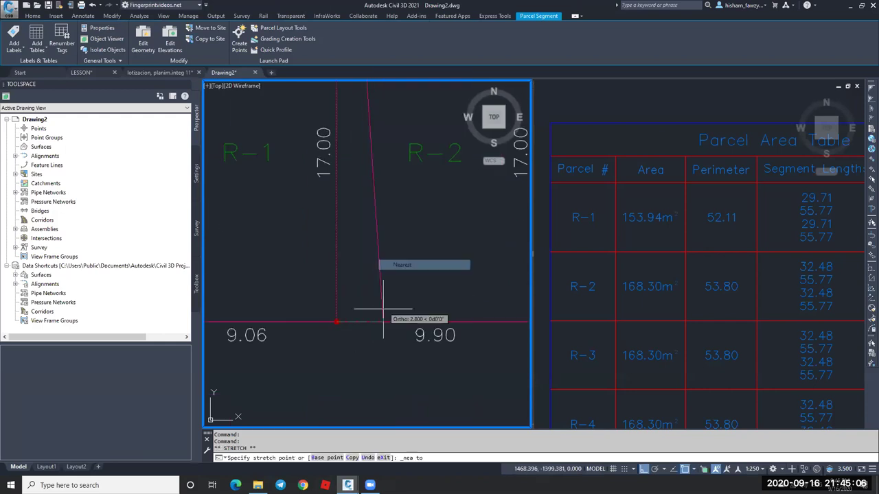
click(389, 321)
scroll(372, 298, down, 1)
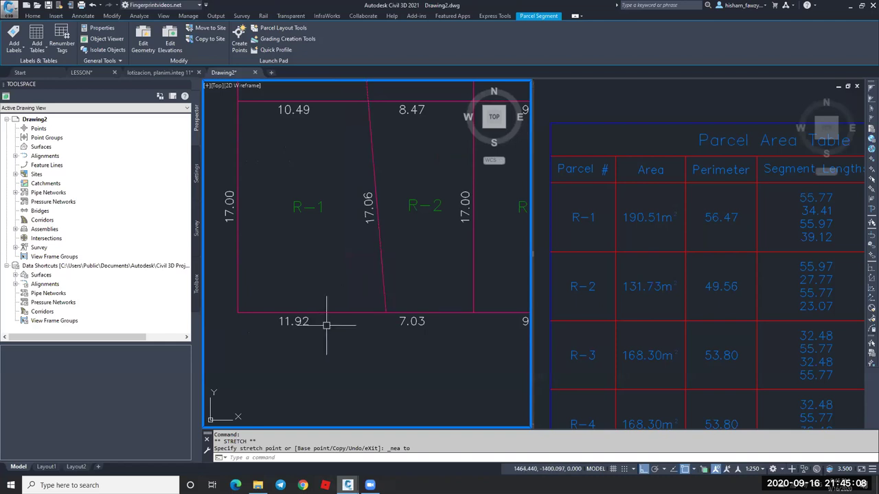
key(Escape)
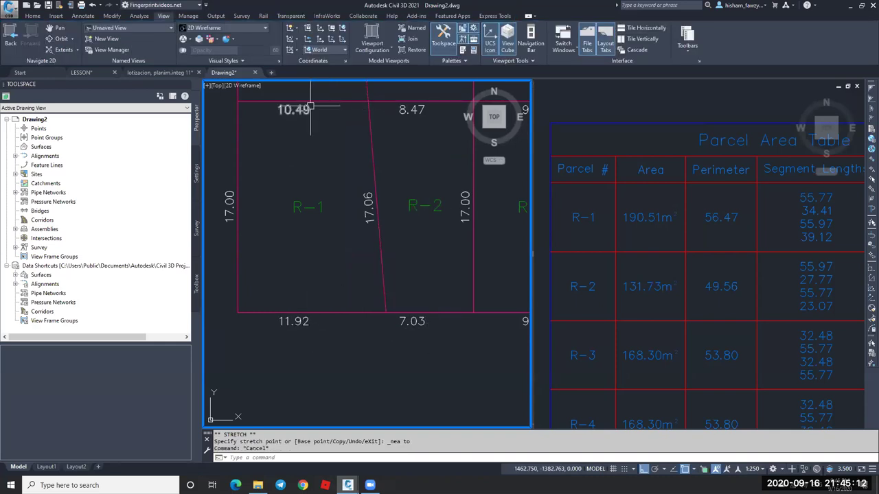
scroll(362, 196, down, 2)
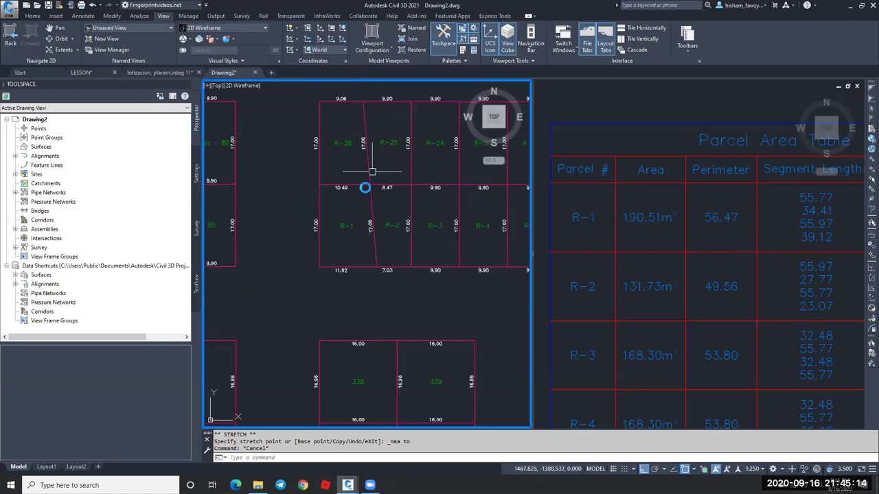
scroll(364, 178, up, 3)
scroll(345, 196, down, 1)
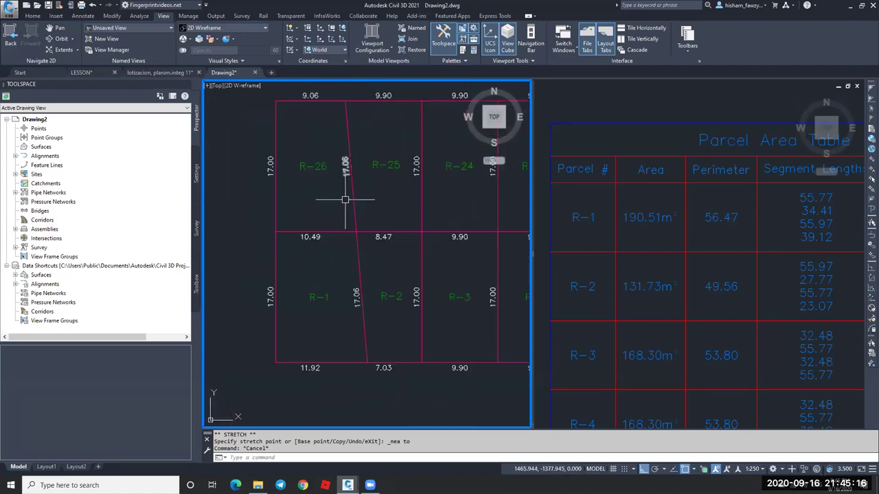
click(658, 267)
middle_drag(660, 219, 640, 206)
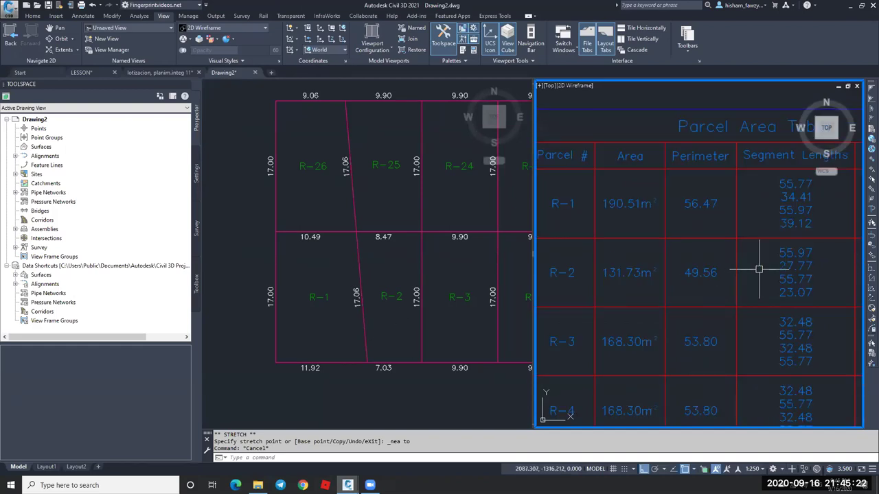
scroll(751, 251, down, 3)
scroll(746, 206, up, 3)
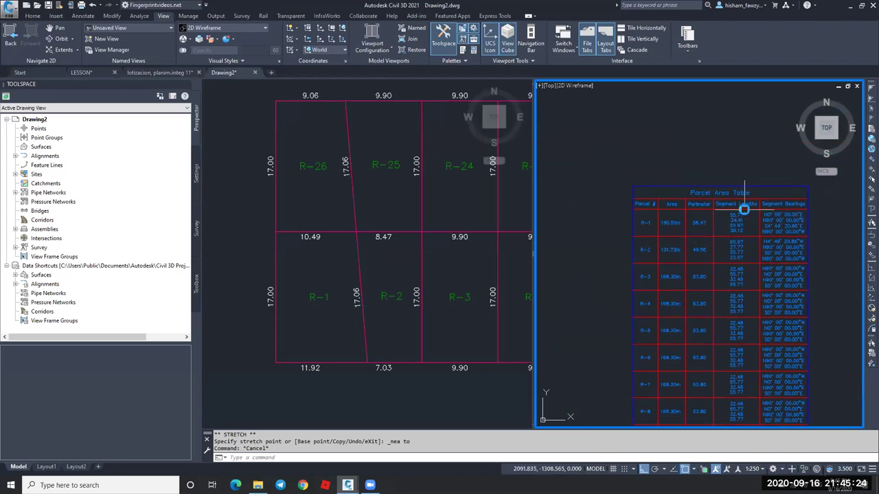
scroll(752, 226, down, 4)
middle_drag(753, 226, 718, 212)
key(Escape)
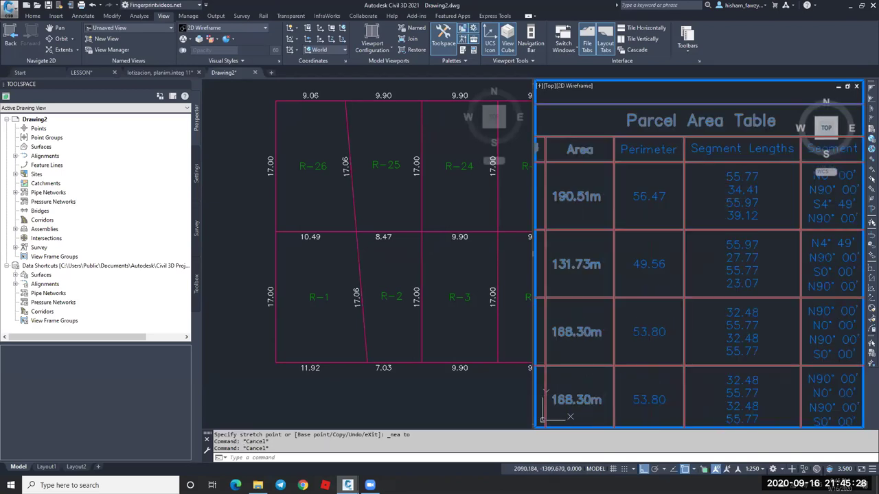
click(342, 245)
scroll(342, 245, down, 3)
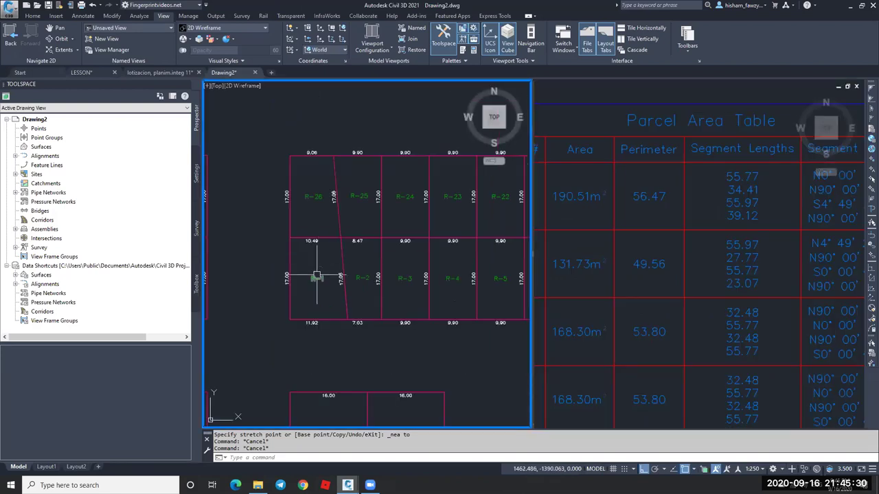
click(778, 196)
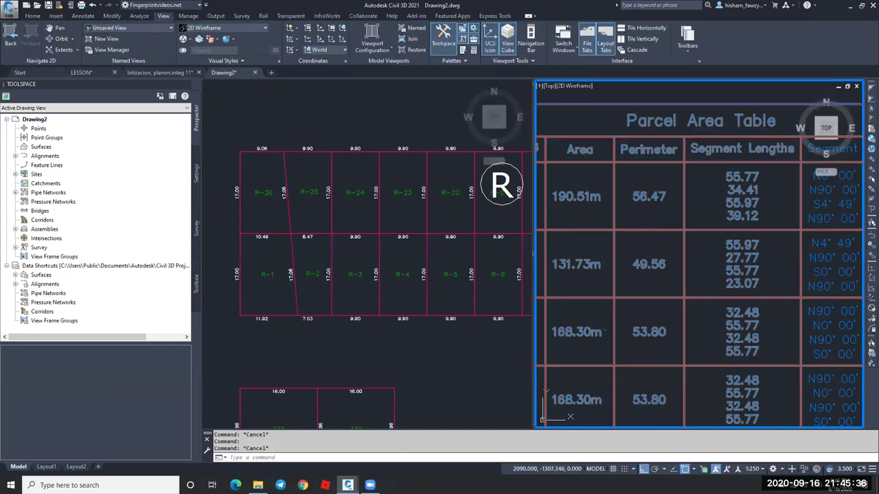
In the Parcel Area Table's style, check that the Segment Lengths column uses Parcel Segments Lengths.
click(739, 171)
right_click(592, 144)
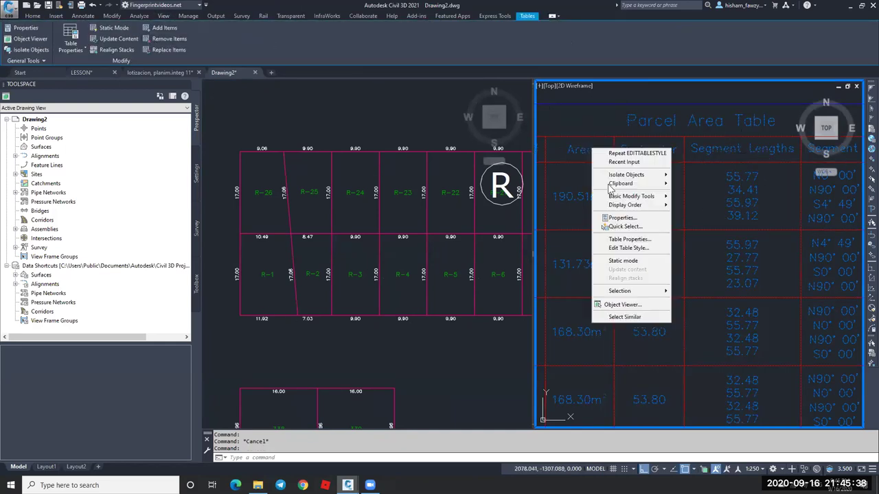
click(626, 256)
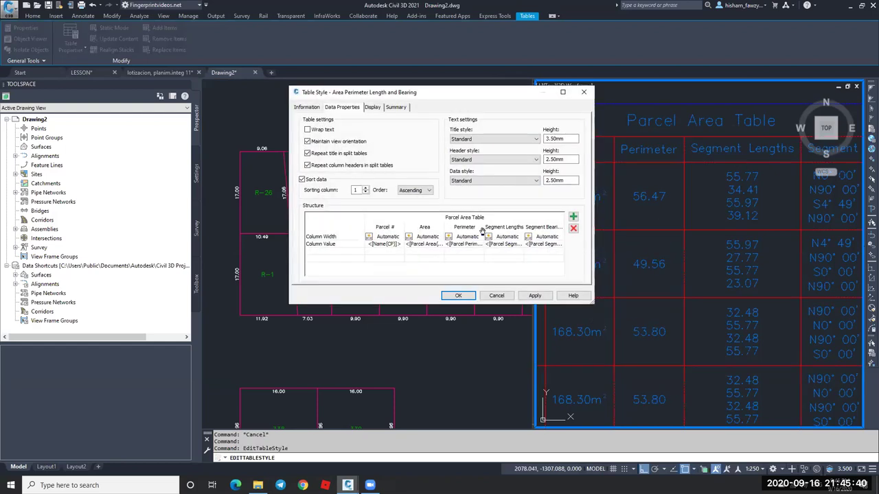
double_click(511, 245)
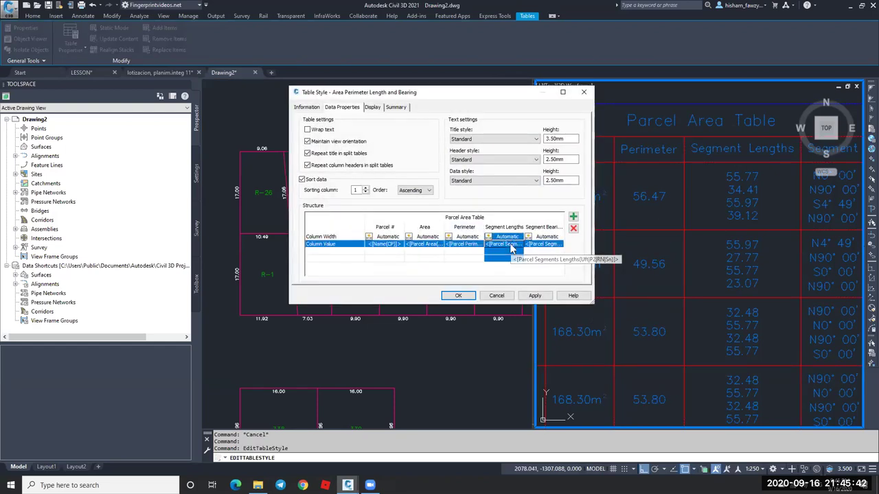
click(422, 150)
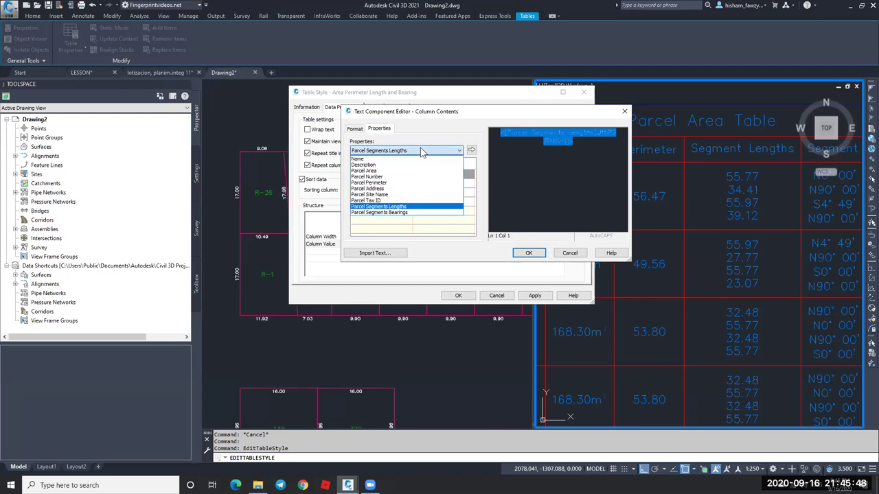
click(423, 151)
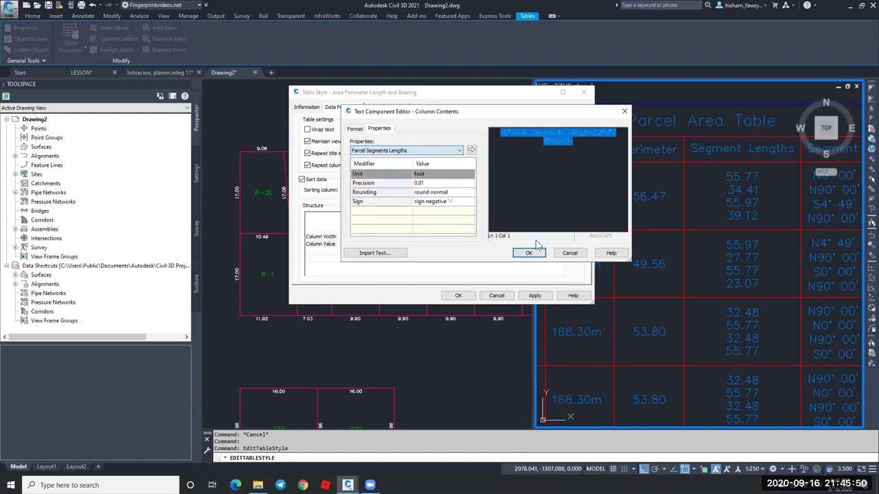
click(528, 253)
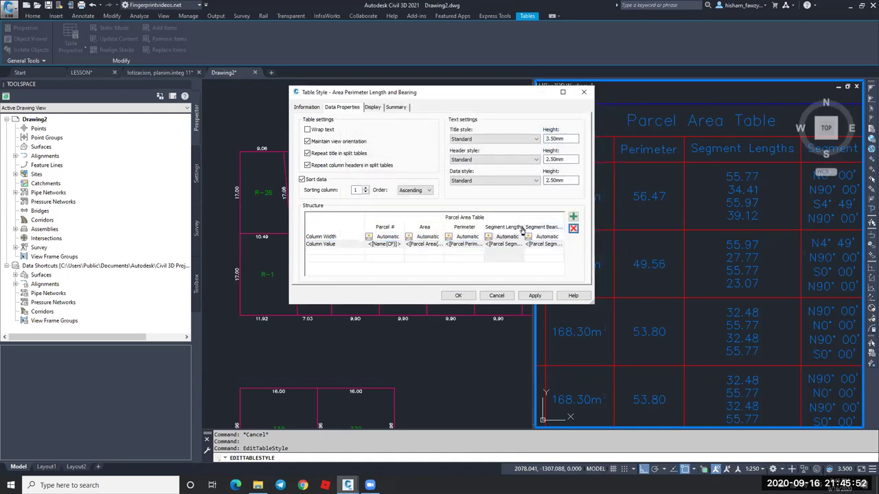
Delete the Segment Lengths and Segment Bearings columns and close the table style.
click(573, 228)
click(573, 228)
click(482, 295)
scroll(687, 180, down, 5)
scroll(708, 160, up, 4)
click(302, 298)
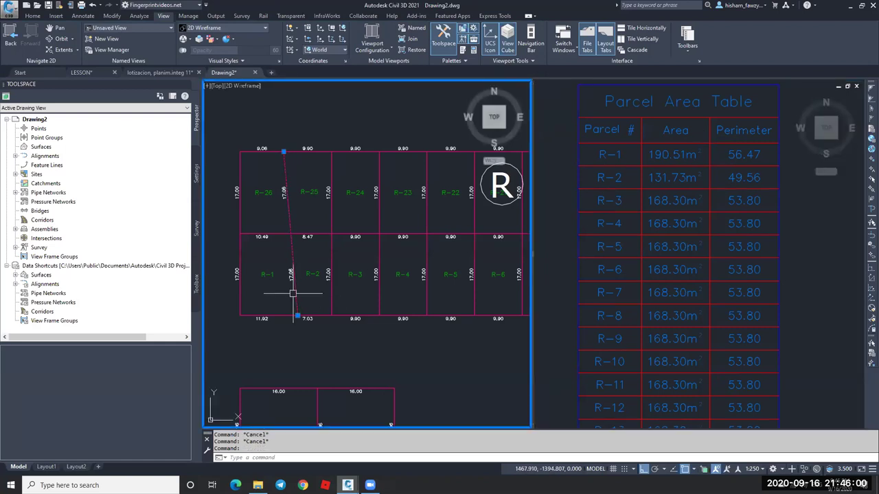
click(293, 292)
click(296, 316)
shift+right_click(283, 300)
click(295, 273)
click(248, 317)
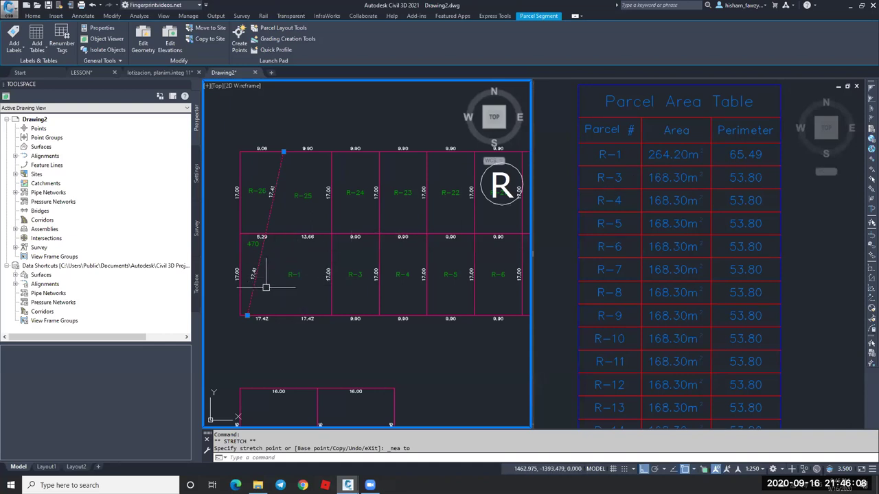
click(247, 317)
right_click(289, 306)
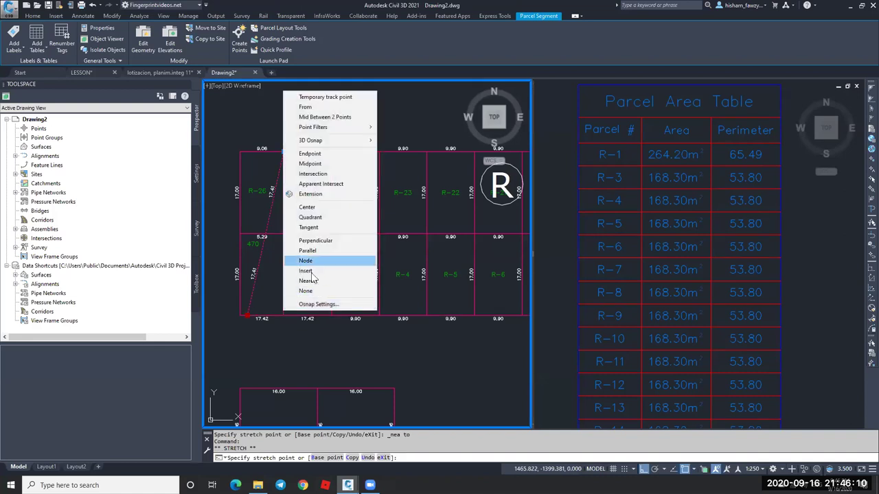
click(312, 280)
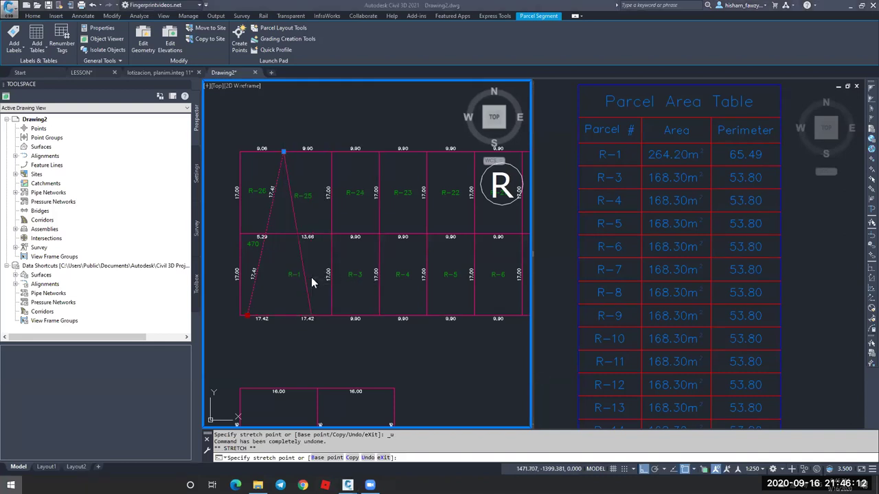
key(Escape)
key(ctrl+z)
key(ctrl+z)
click(302, 289)
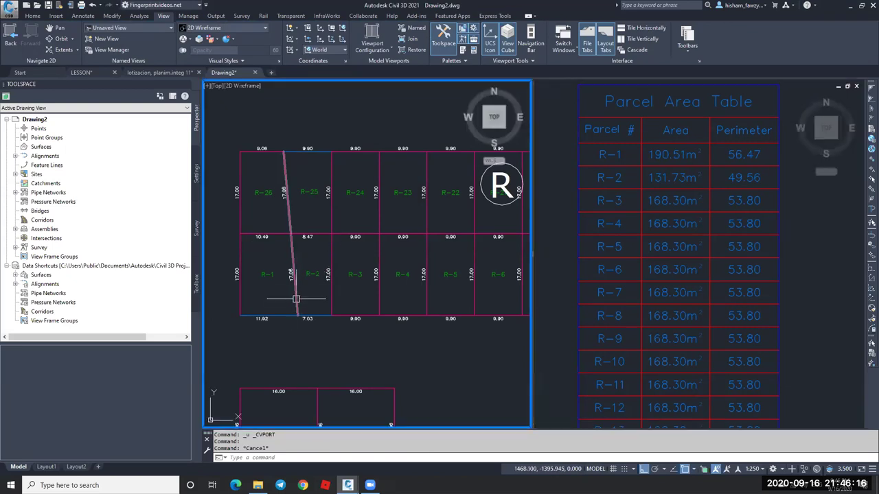
click(299, 297)
click(299, 317)
shift+right_click(302, 297)
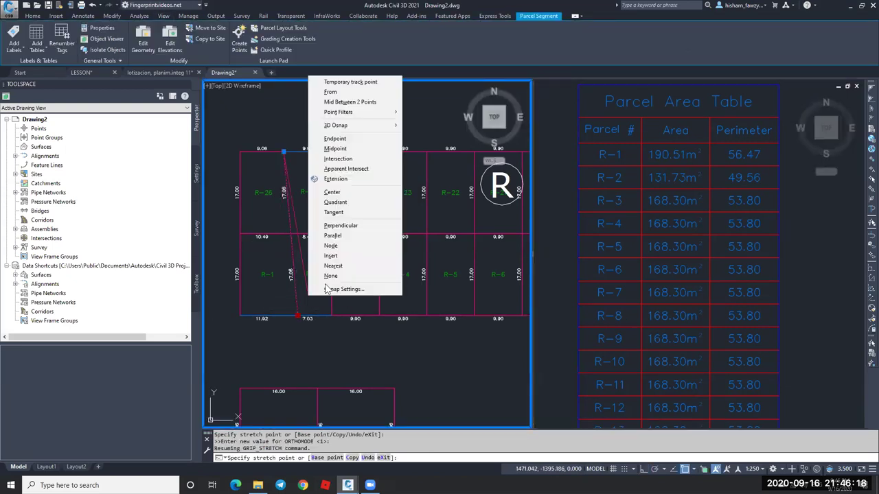
click(354, 266)
click(272, 316)
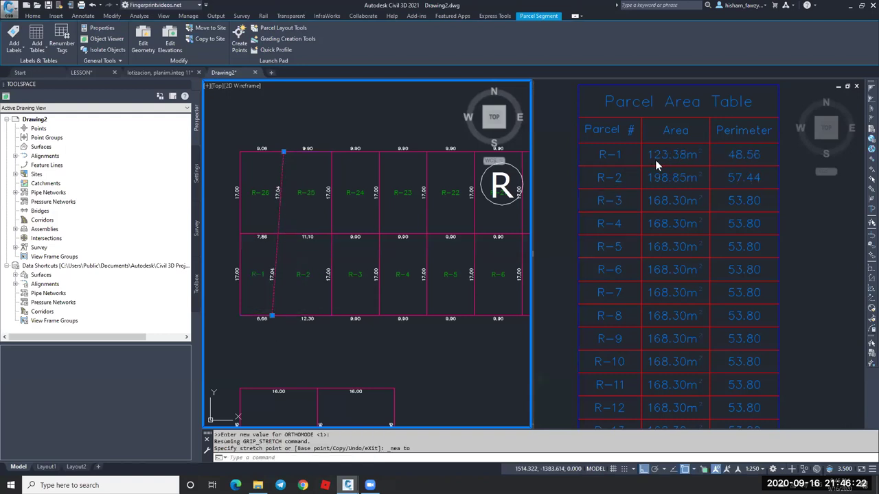
key(Escape)
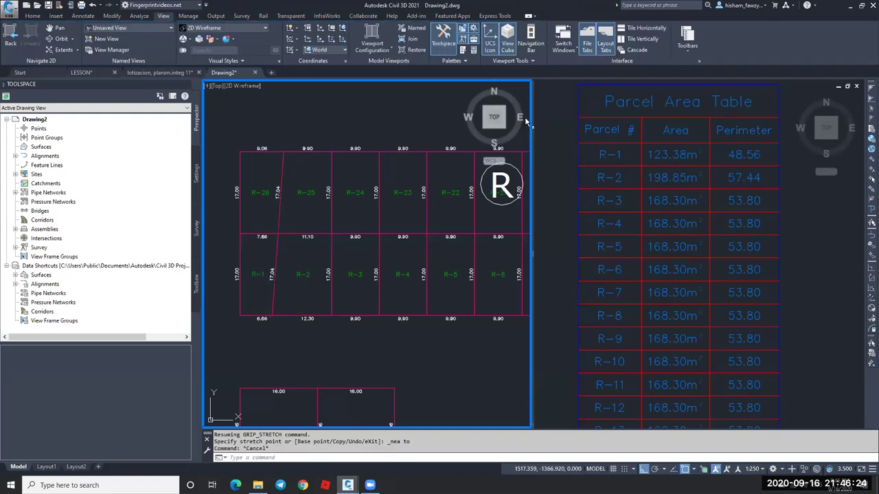
click(371, 44)
click(405, 125)
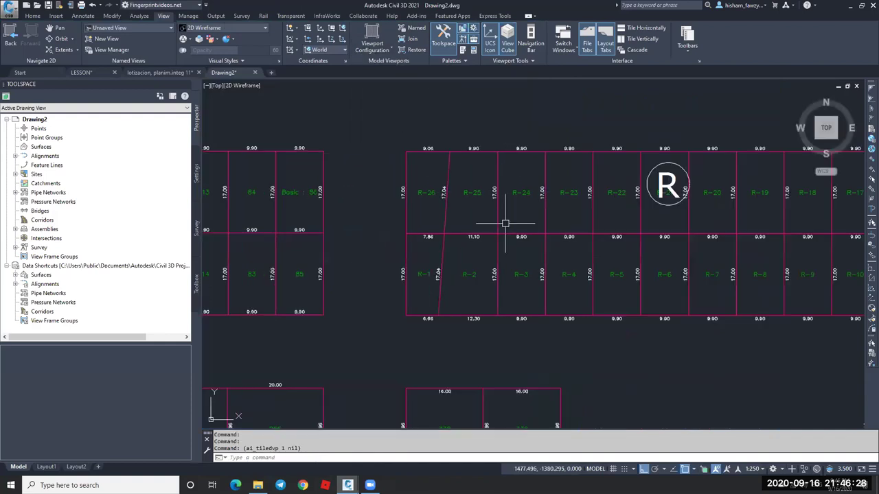
scroll(513, 175, down, 5)
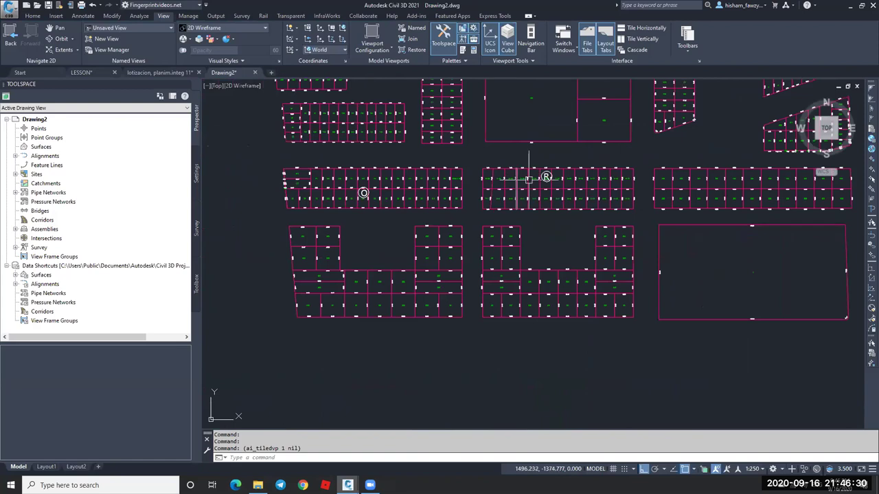
key(ctrl+z)
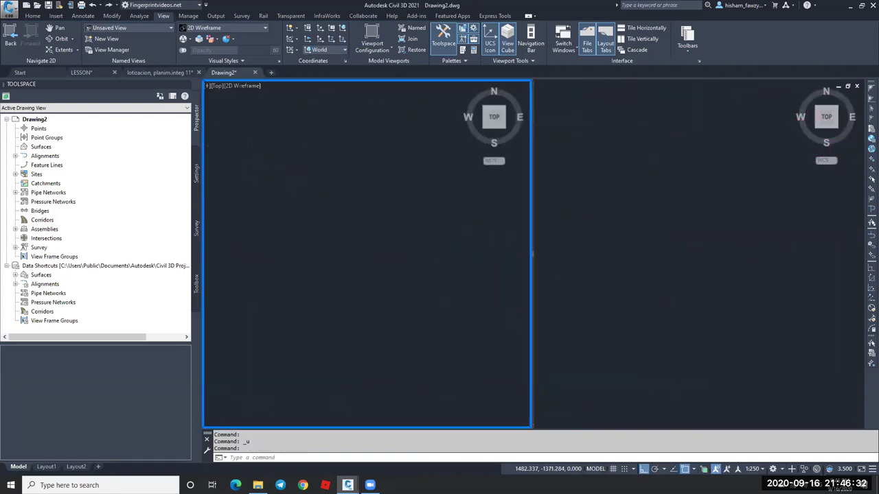
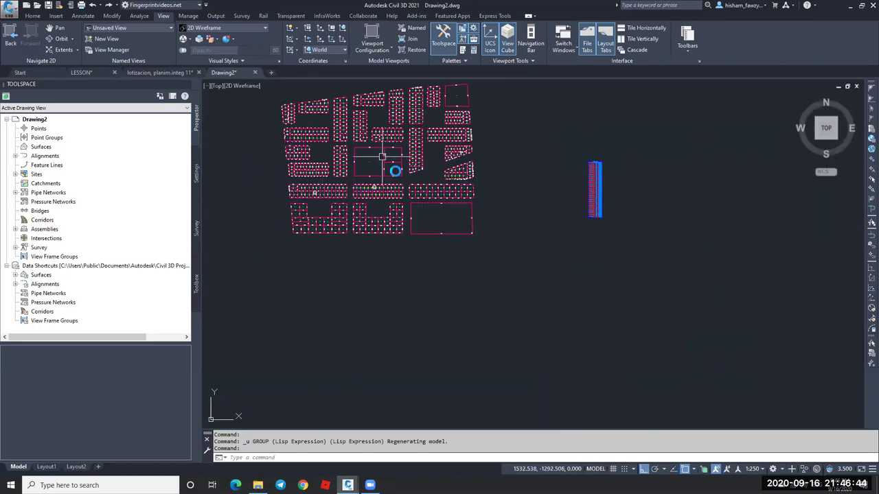
Zoom in and out on lots R-1 to R-26 until their 9.90 × 17.00 dimensions are readable.
scroll(382, 157, up, 5)
scroll(389, 186, down, 4)
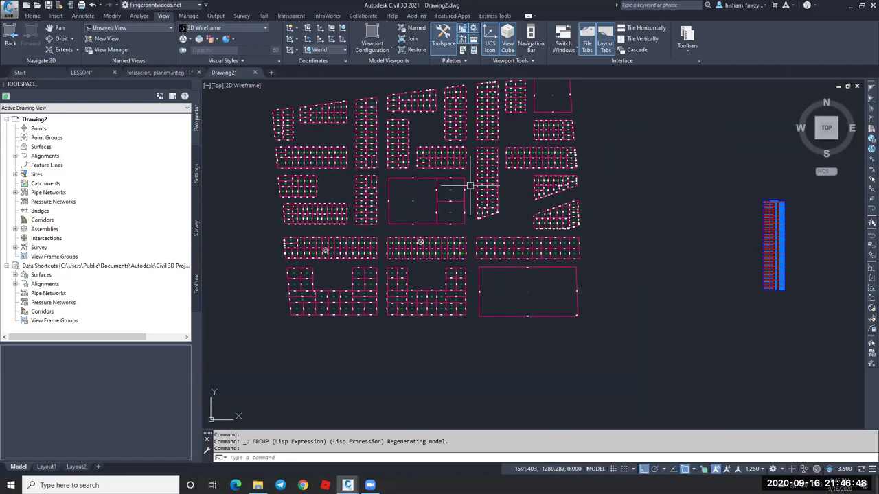
scroll(416, 252, up, 5)
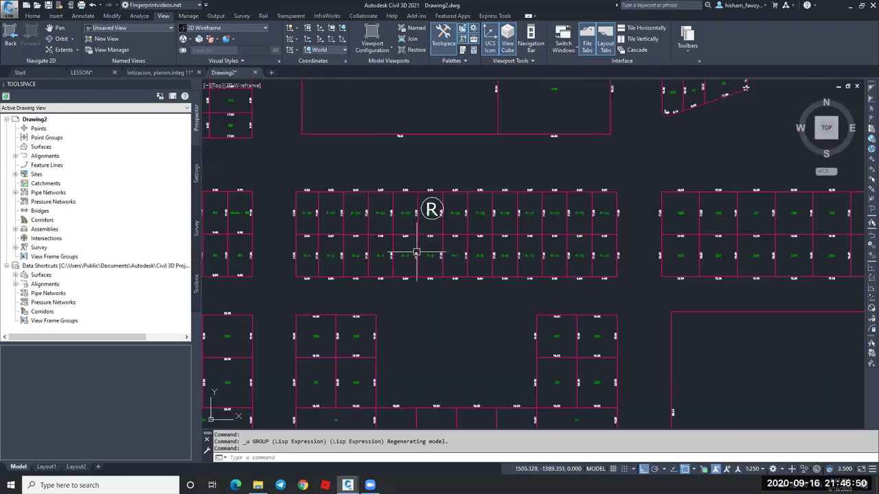
scroll(330, 244, up, 2)
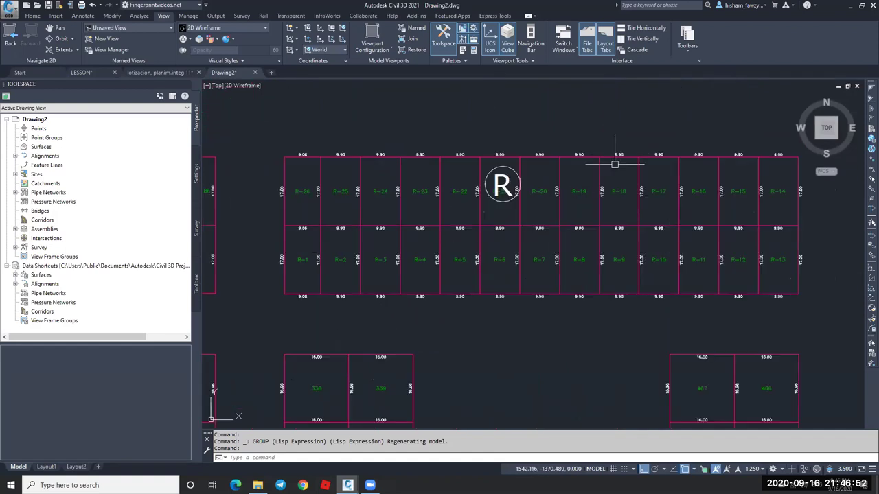
scroll(615, 165, down, 3)
scroll(499, 163, up, 1)
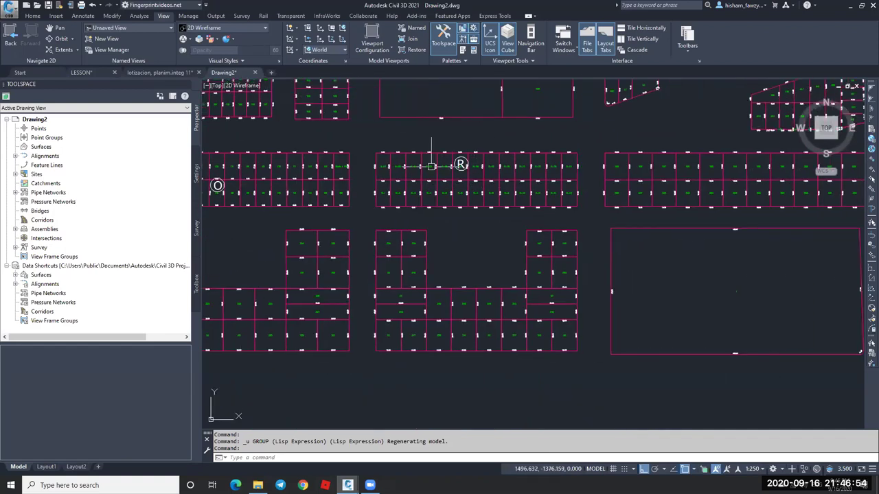
scroll(408, 166, up, 5)
scroll(370, 163, down, 6)
scroll(502, 208, up, 2)
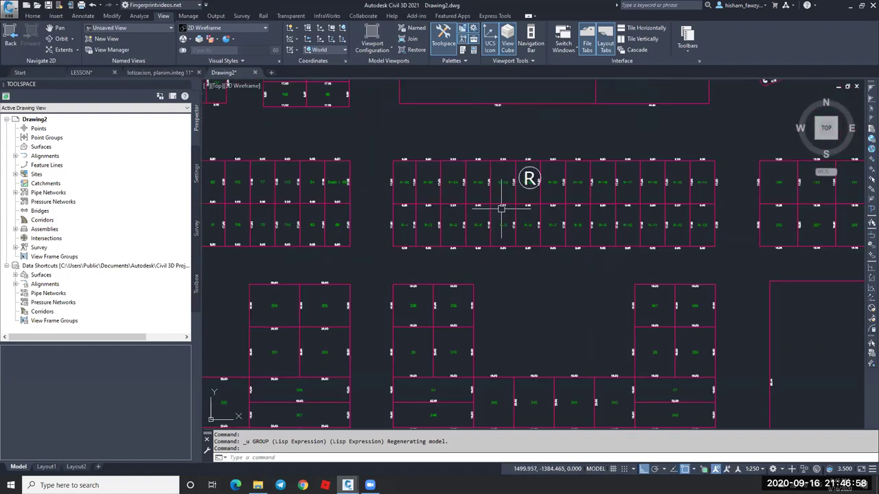
scroll(367, 220, up, 6)
scroll(403, 226, down, 2)
scroll(370, 195, down, 2)
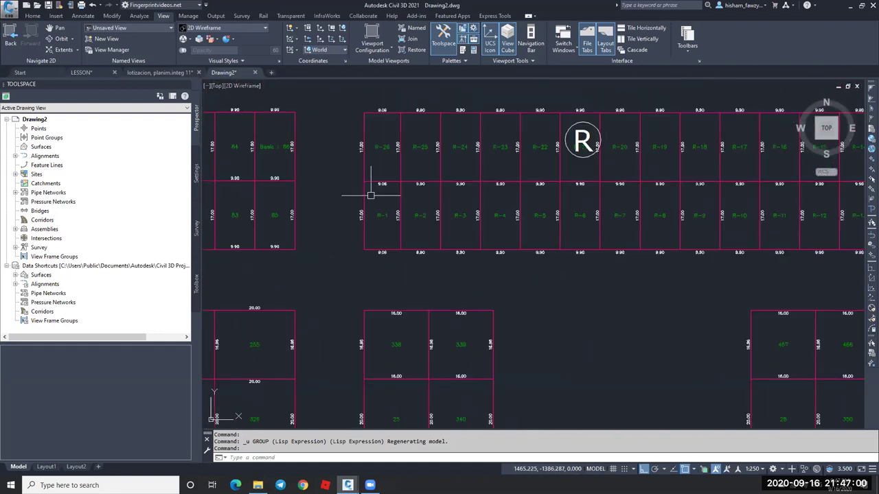
scroll(370, 195, down, 2)
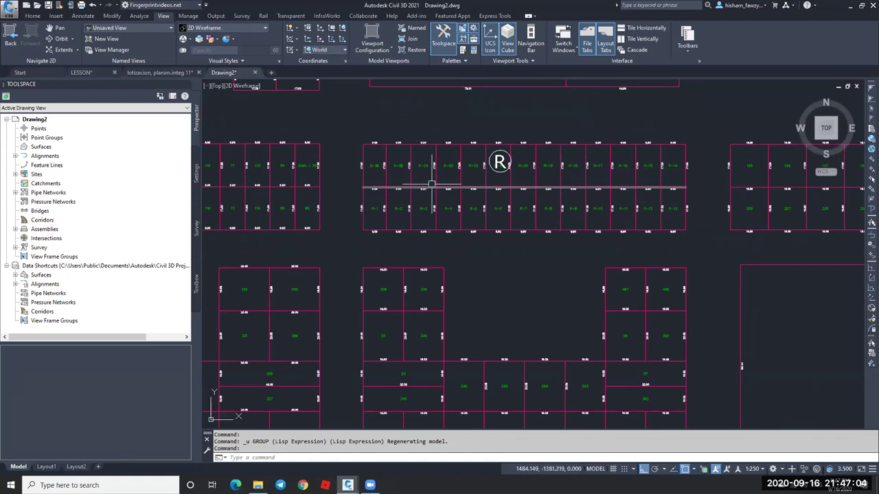
scroll(364, 204, up, 4)
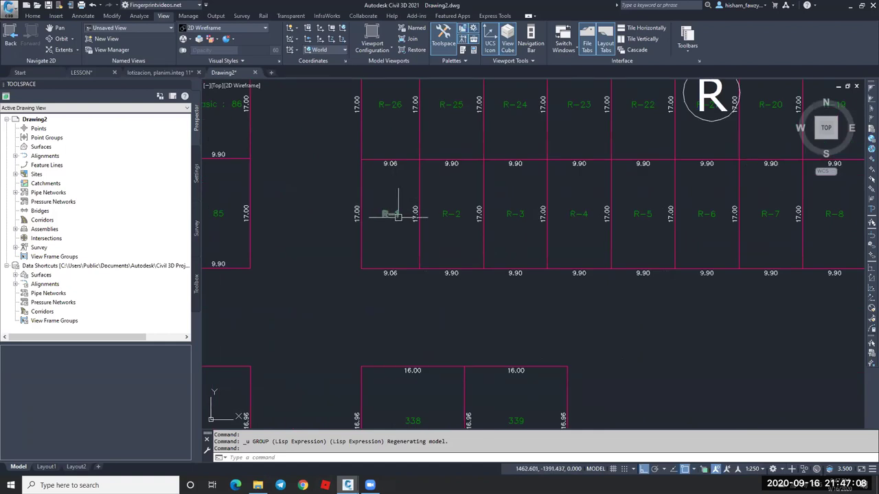
scroll(401, 215, down, 2)
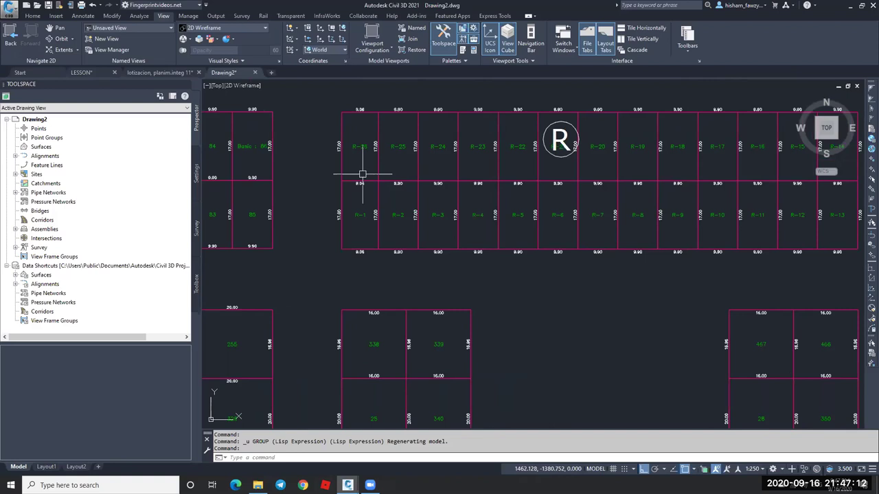
Expand Reports Manager > Parcel in the Toolbox and browse the parcel report types.
click(198, 284)
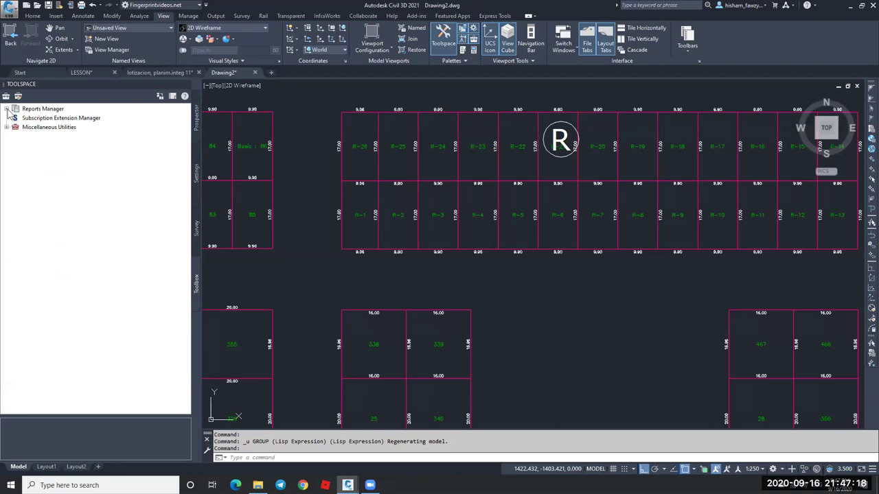
click(7, 110)
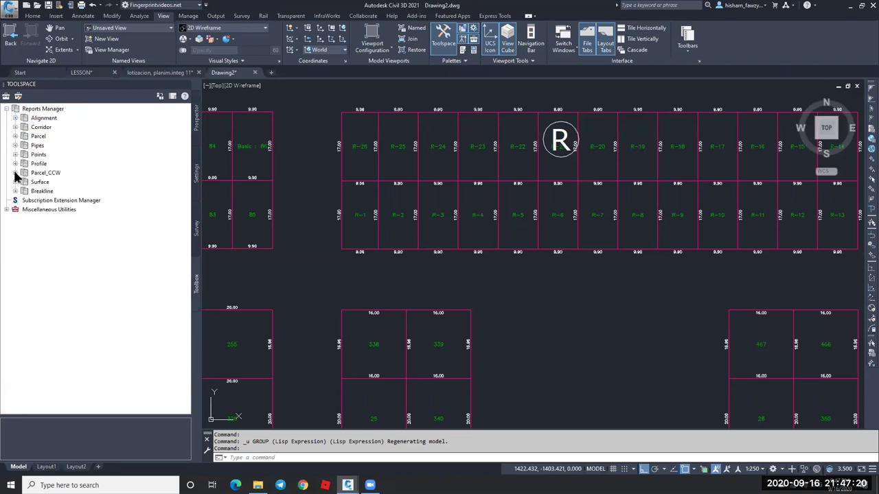
click(18, 137)
click(16, 137)
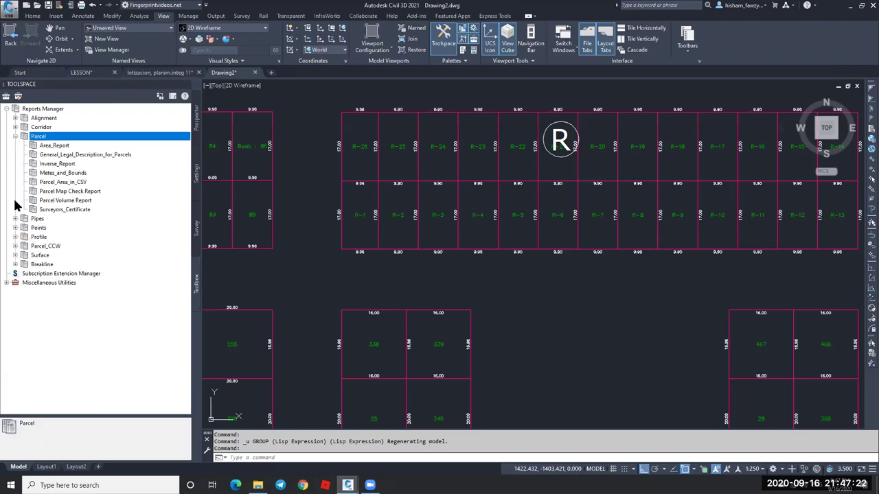
click(84, 145)
click(85, 154)
click(87, 163)
click(87, 172)
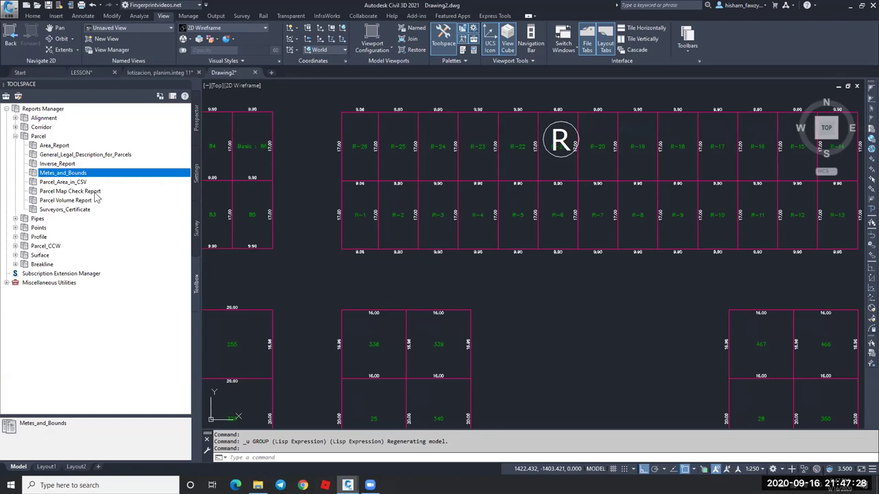
click(58, 192)
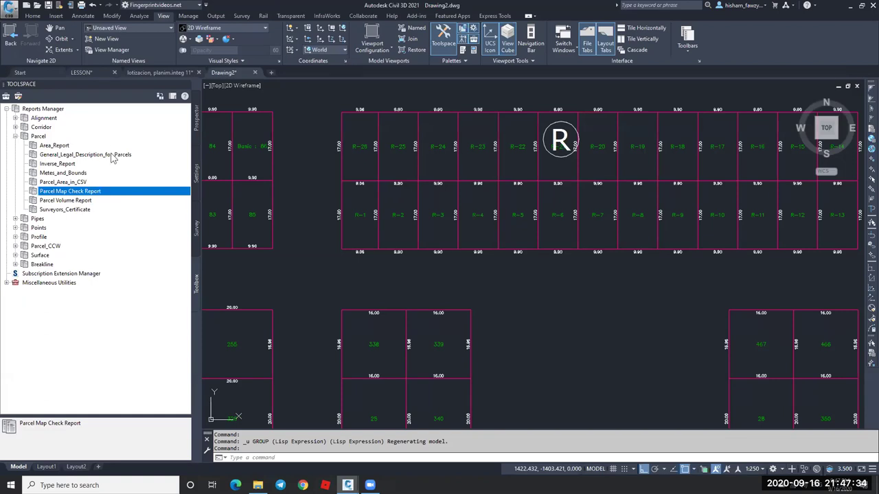
Execute the General_Legal_Description_for_Parcels report and confirm it with OK.
right_click(113, 156)
click(134, 162)
click(433, 344)
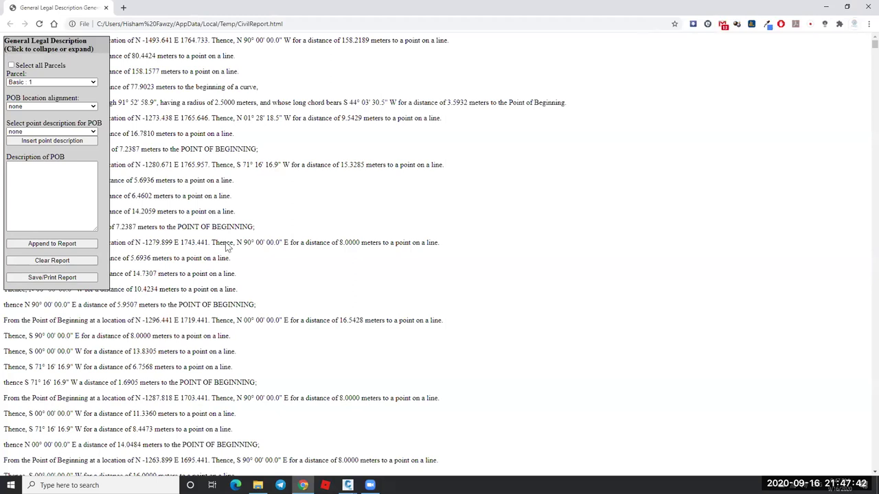
Scroll the legal description report and highlight a few sentences and bearings.
scroll(163, 318, down, 4)
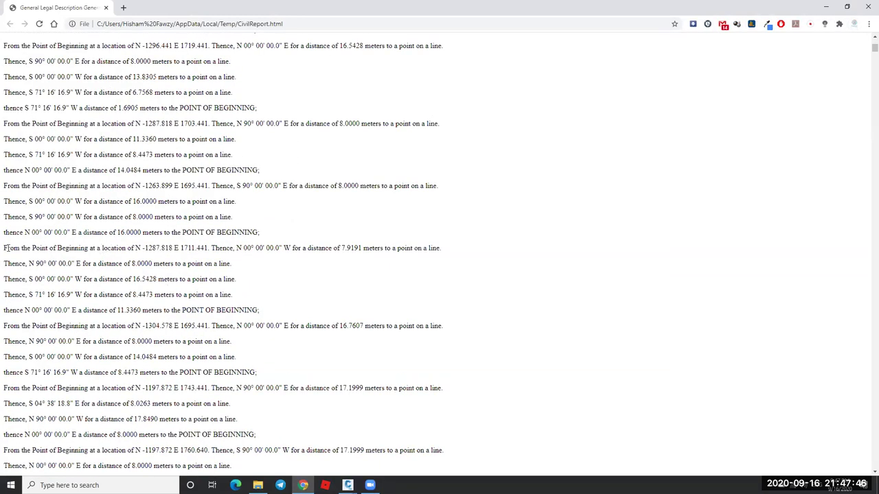
drag(4, 248, 236, 249)
drag(293, 248, 440, 250)
drag(130, 264, 164, 265)
drag(39, 265, 235, 279)
click(101, 275)
Close the browser and bring up the actions for the Parcel Map Check Report.
click(868, 7)
click(79, 192)
right_click(117, 193)
Run the Parcel Map Check Report and save it to the Desktop as an Excel 97-2003 CivilReport.XLS.
click(291, 236)
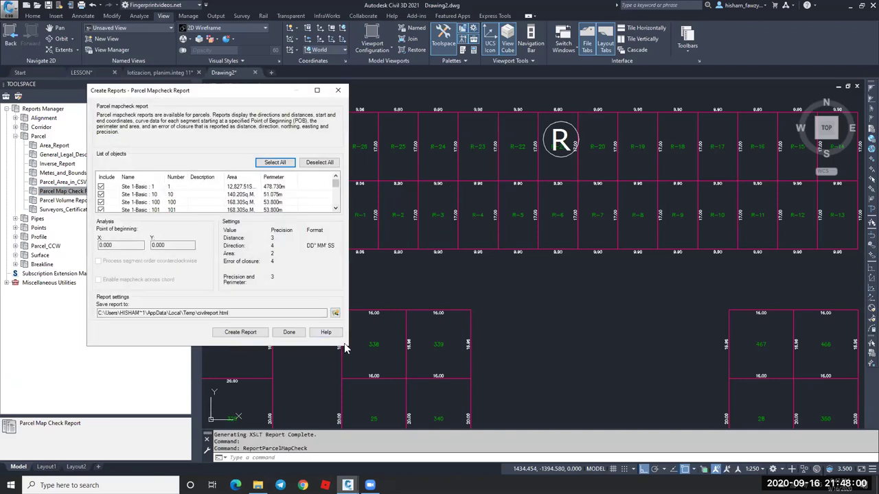
drag(347, 348, 372, 424)
mouse_move(359, 187)
mouse_down()
mouse_move(355, 276)
mouse_move(359, 180)
mouse_up()
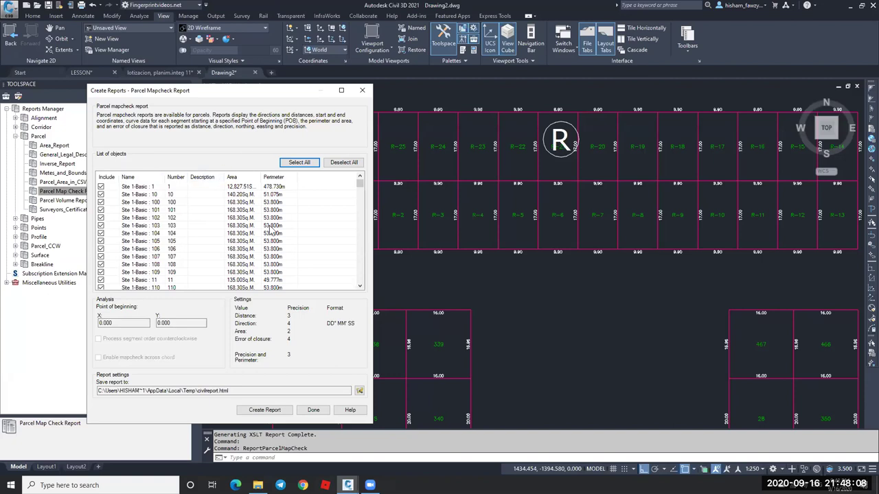
click(360, 391)
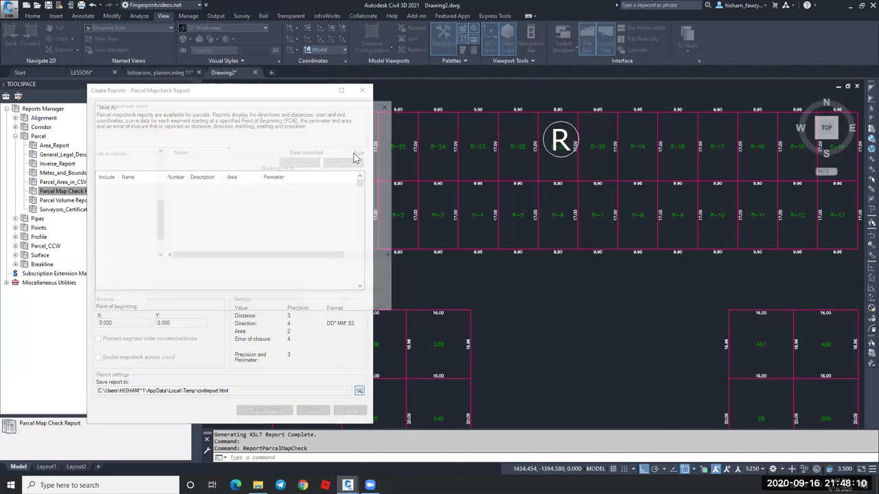
click(189, 282)
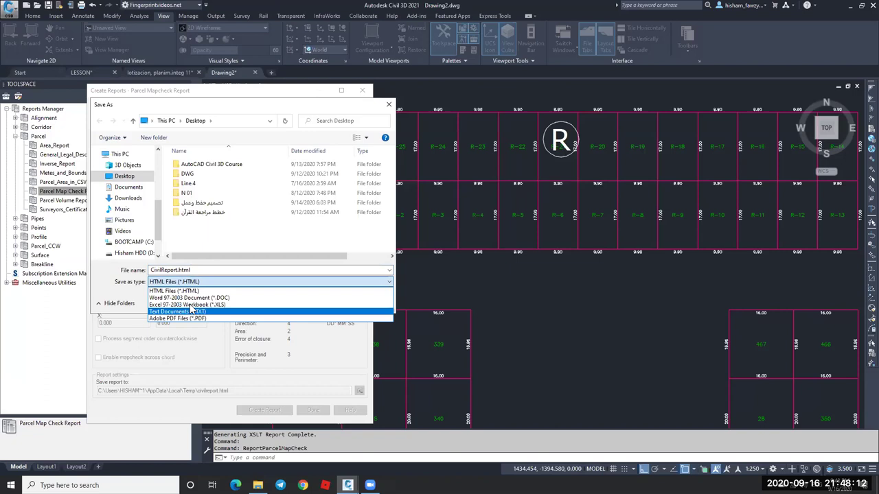
click(192, 305)
click(320, 302)
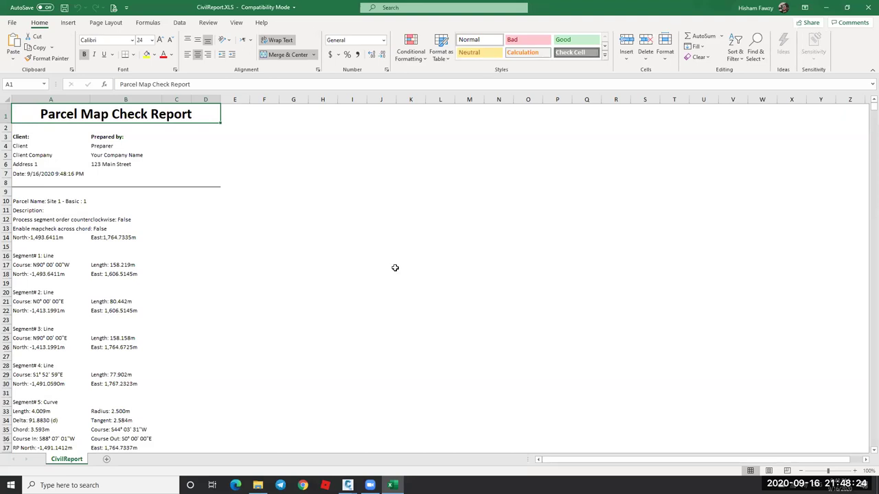
Inspect the parcel name, description and mapcheck setting lines in CivilReport.XLS.
click(294, 247)
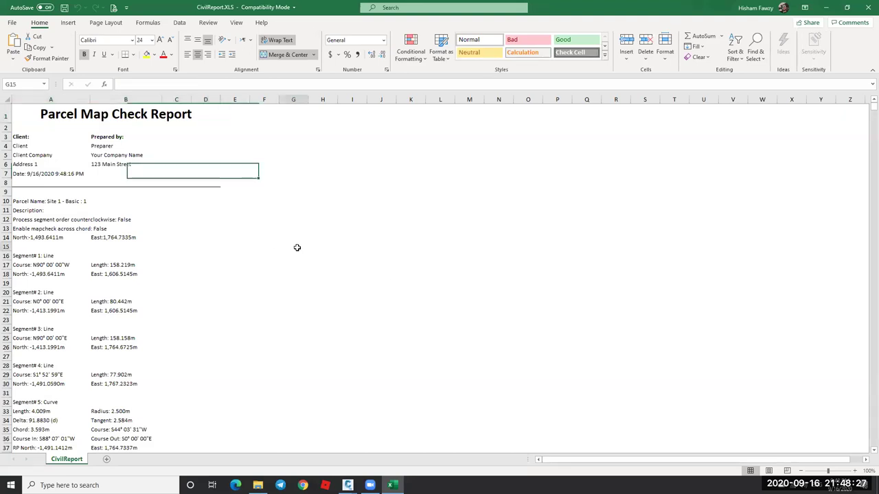
click(5, 201)
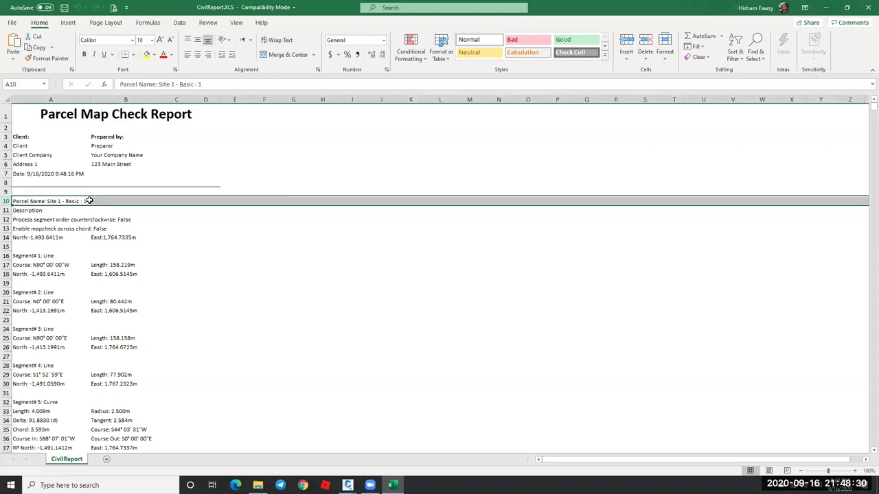
click(43, 210)
click(40, 220)
click(41, 228)
click(44, 221)
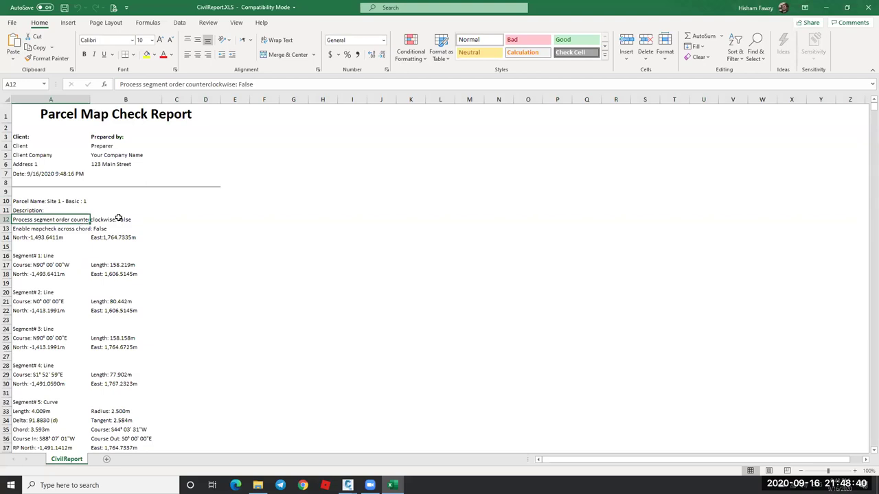
click(41, 230)
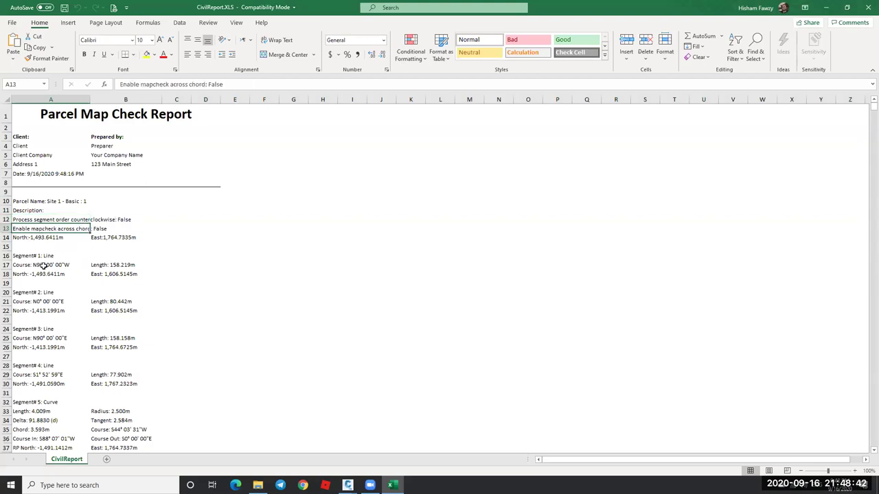
Check Segment 1's course, its 158.219m length and its east coordinate.
click(43, 266)
click(33, 255)
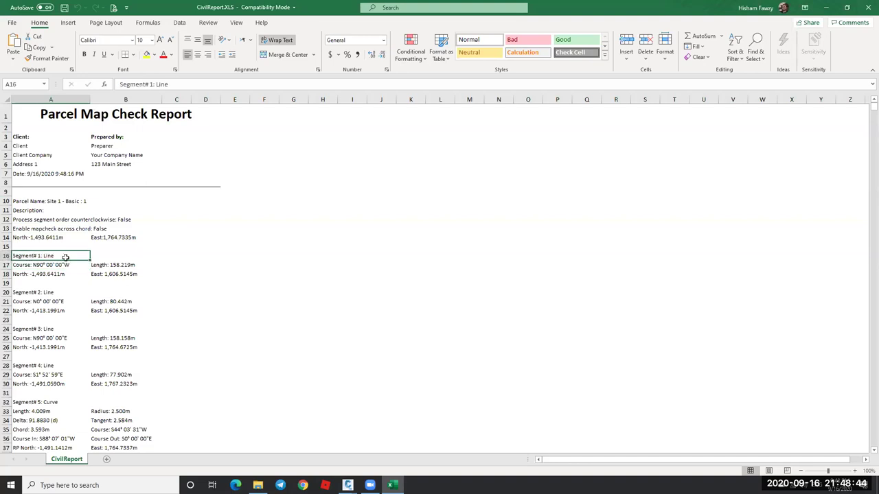
click(49, 265)
click(122, 265)
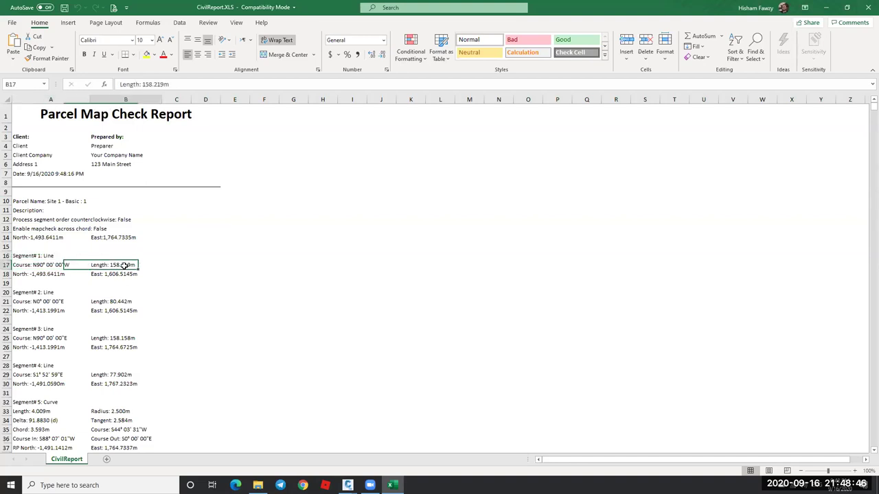
click(121, 276)
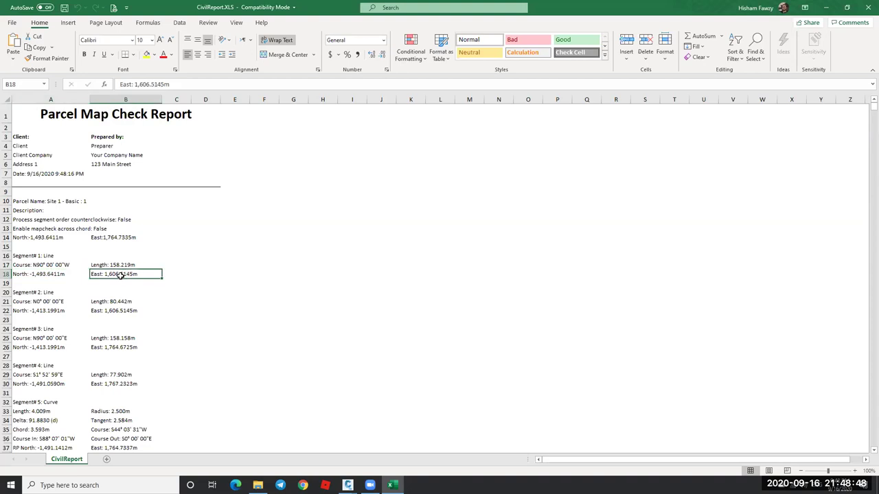
Scroll to the Site 1 - Basic : 100 entry, then return to Civil 3D and cancel the report dialog.
scroll(104, 229, down, 9)
scroll(66, 204, down, 11)
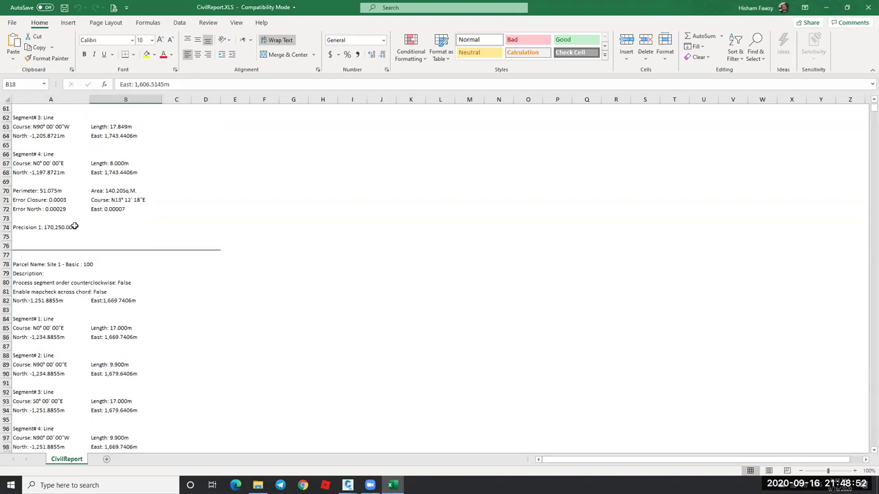
scroll(74, 269, down, 6)
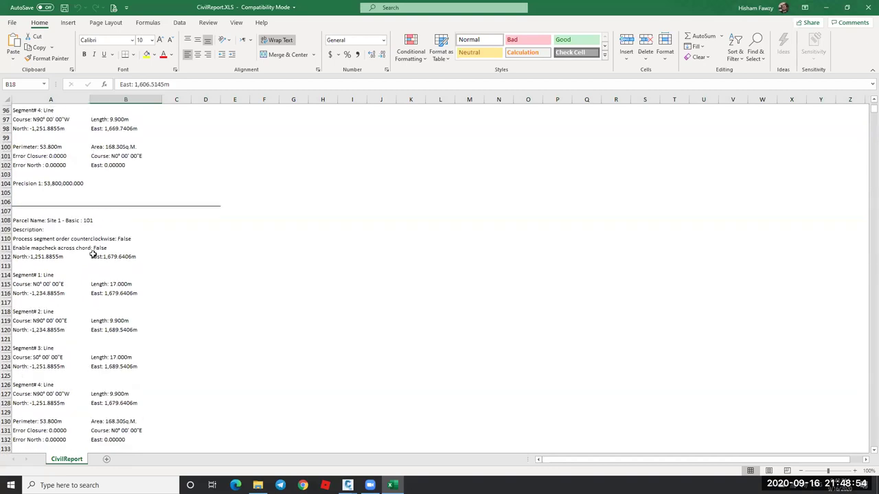
scroll(85, 238, up, 4)
click(44, 210)
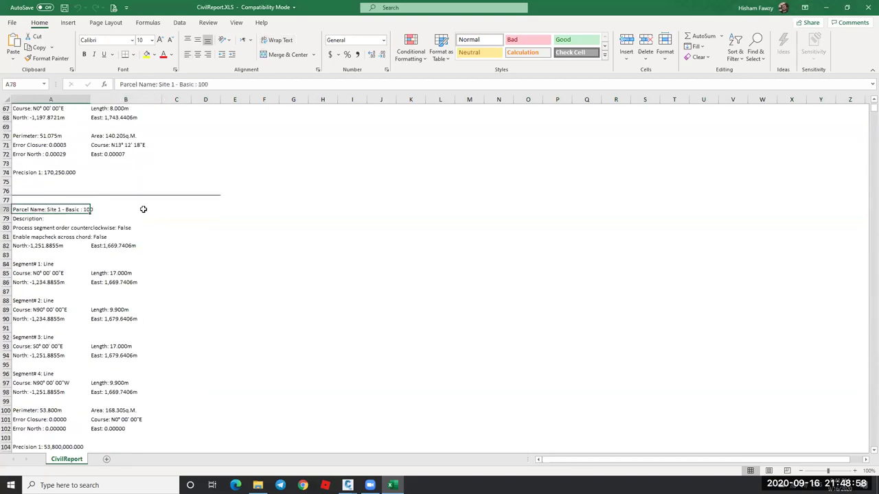
click(147, 208)
scroll(153, 202, up, 3)
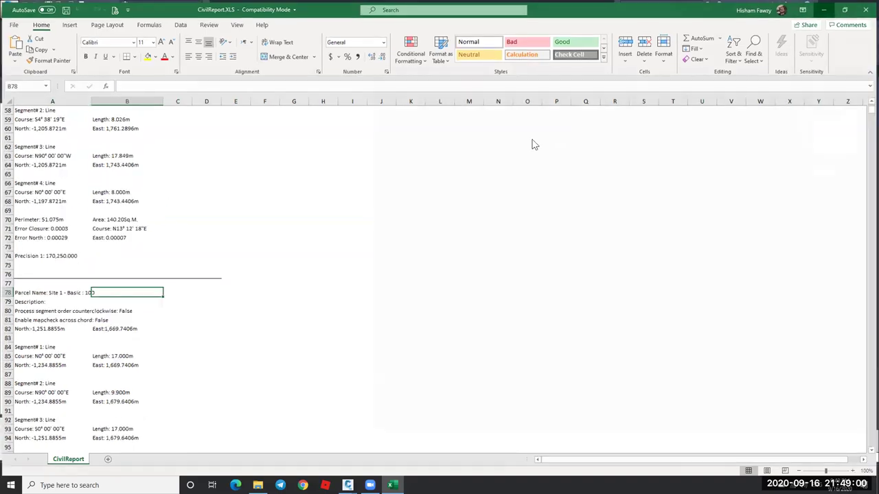
key(alt+Tab)
key(Escape)
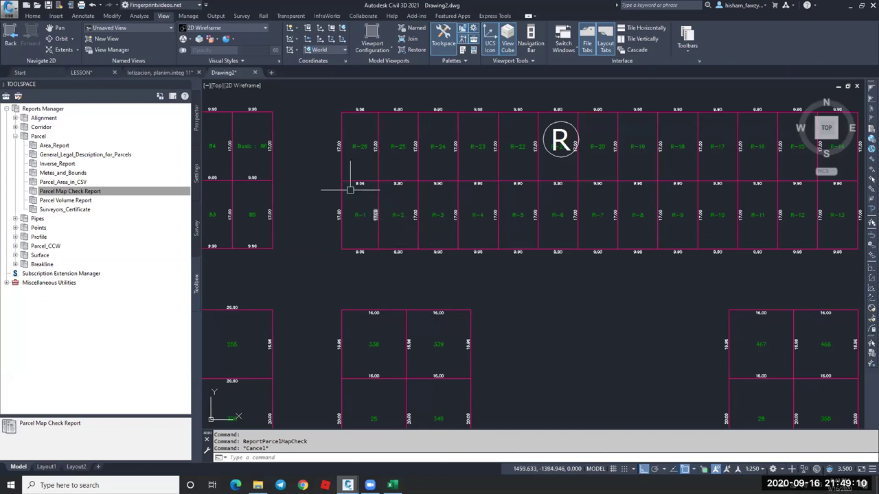
scroll(353, 186, down, 3)
click(388, 163)
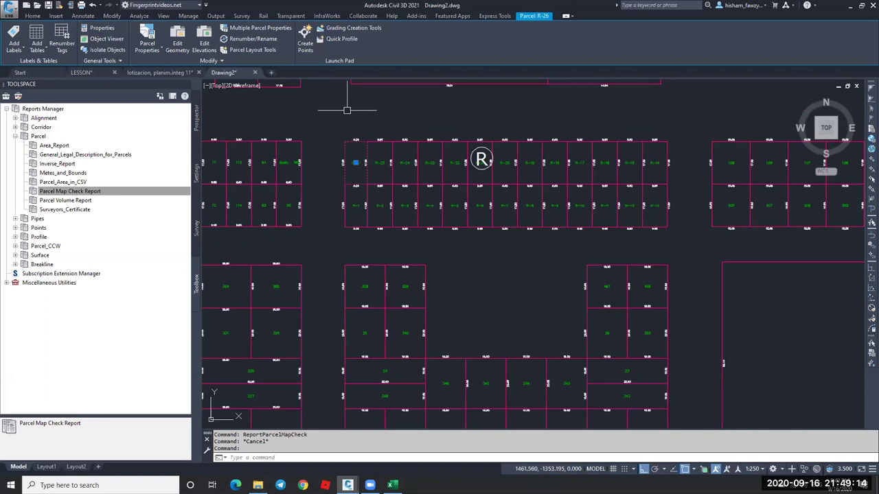
click(228, 61)
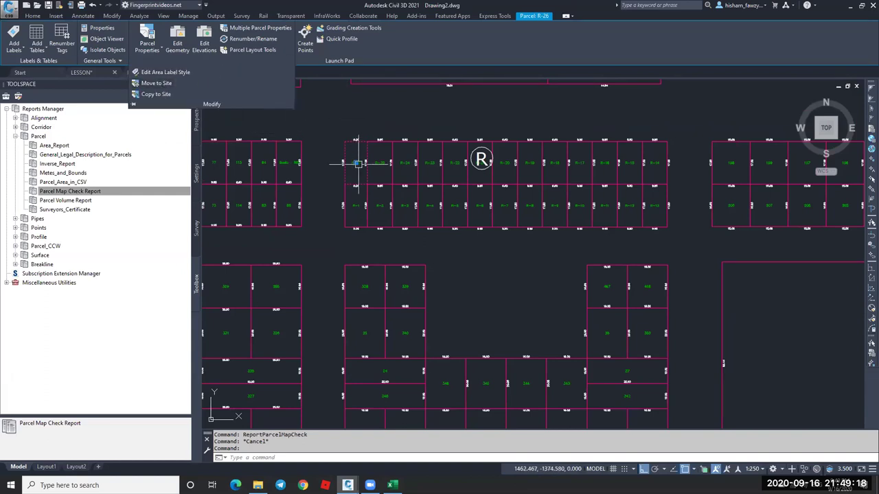
key(Escape)
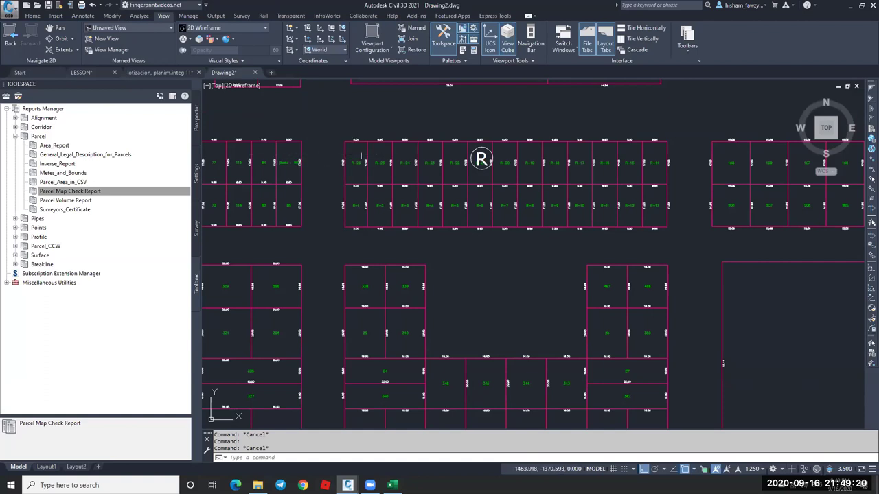
scroll(362, 157, up, 5)
click(361, 117)
click(362, 91)
key(Escape)
key(Escape)
scroll(419, 177, down, 2)
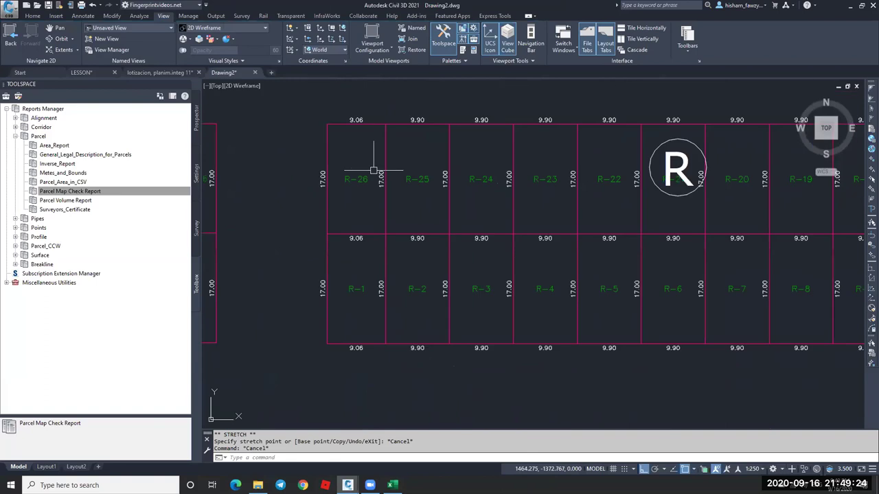
click(357, 180)
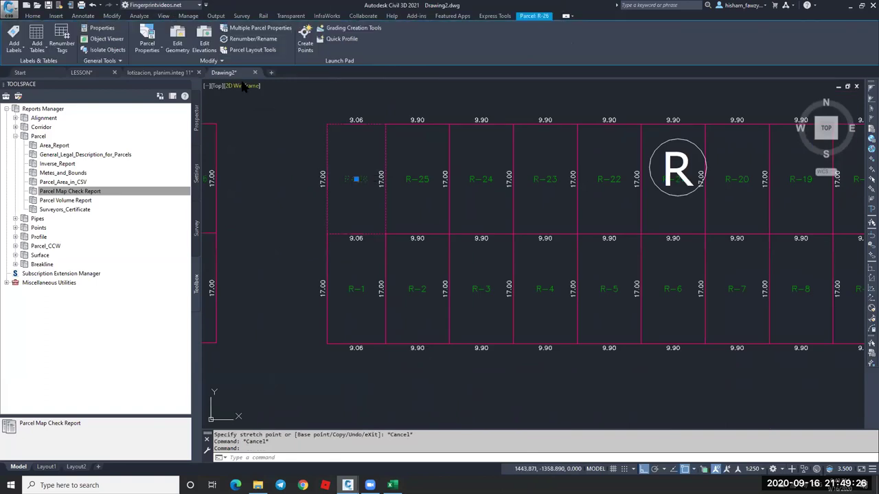
key(Escape)
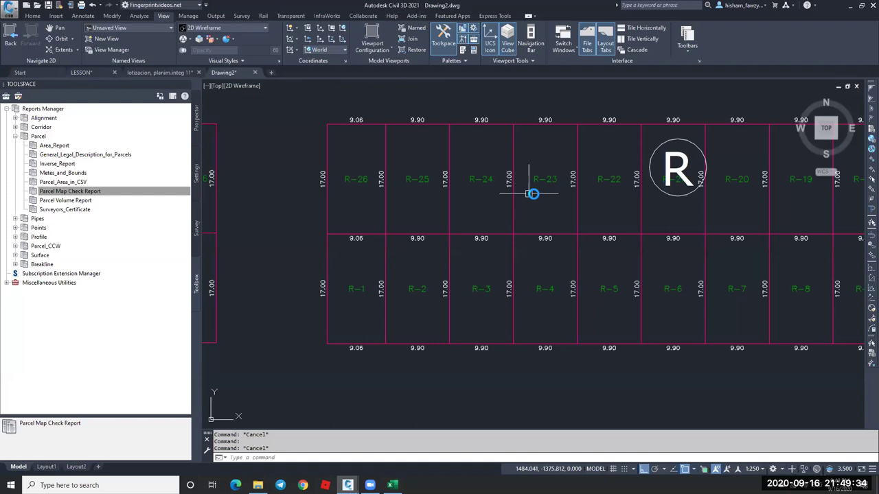
scroll(530, 190, down, 4)
scroll(473, 192, down, 4)
scroll(513, 206, up, 1)
scroll(495, 185, down, 3)
scroll(498, 182, up, 5)
scroll(481, 172, up, 4)
scroll(417, 177, down, 4)
scroll(385, 179, up, 4)
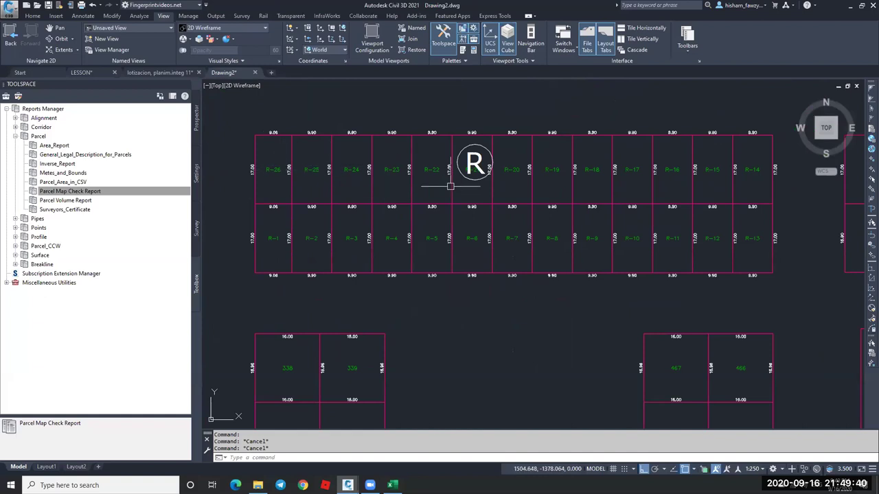
click(273, 169)
Renumber the parcels from 1 with increment 1 along the path R-1, R-13, R-14, R-26.
click(254, 38)
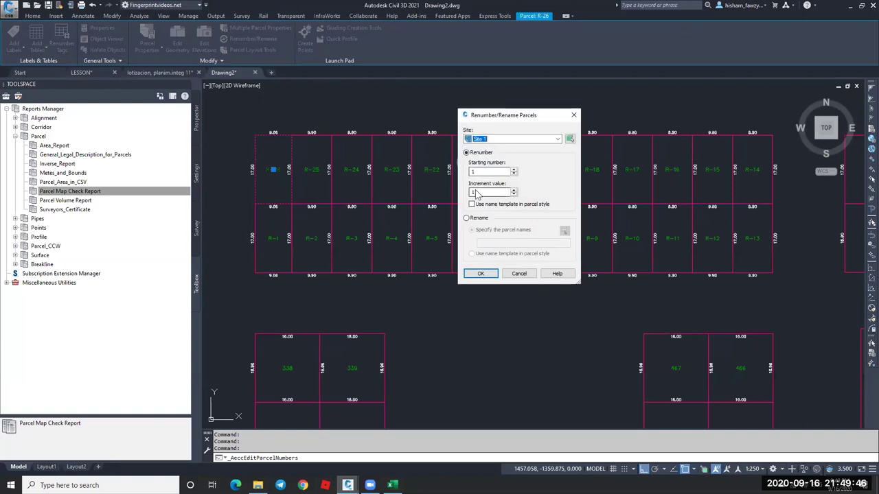
click(479, 273)
click(267, 237)
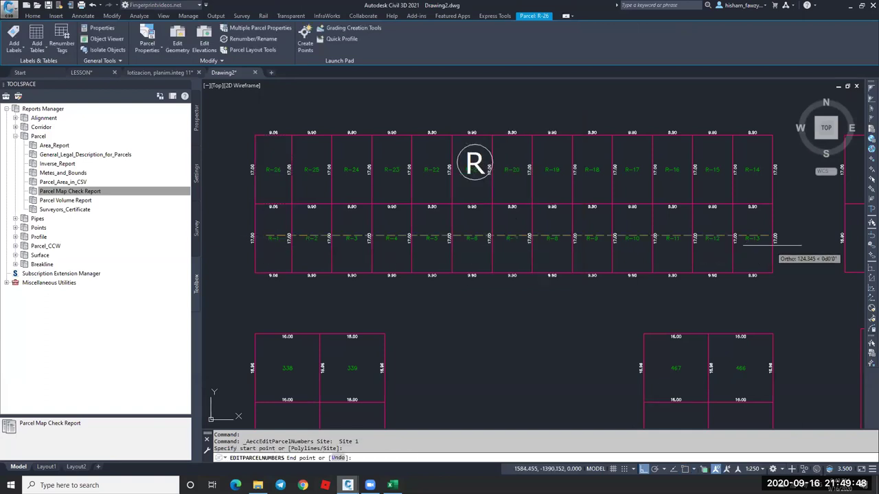
click(755, 238)
click(756, 169)
click(269, 169)
key(Return)
key(Return)
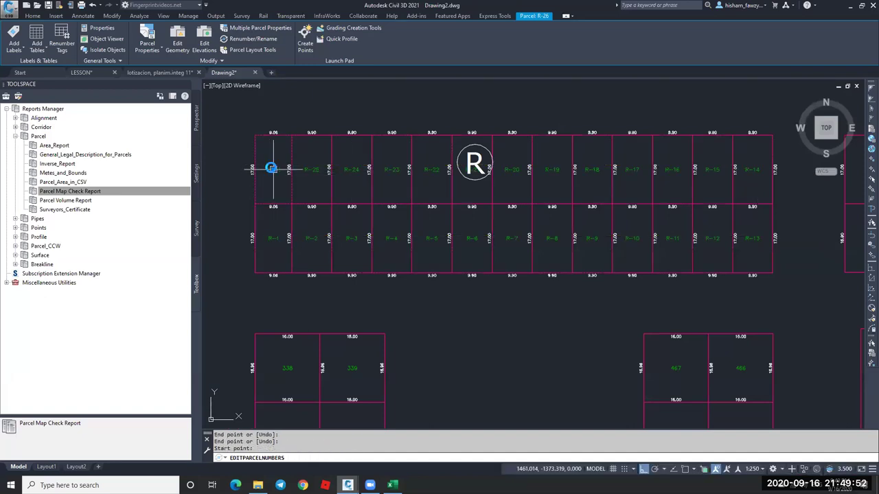
Open the Parcel Properties of lot R-1.
key(Escape)
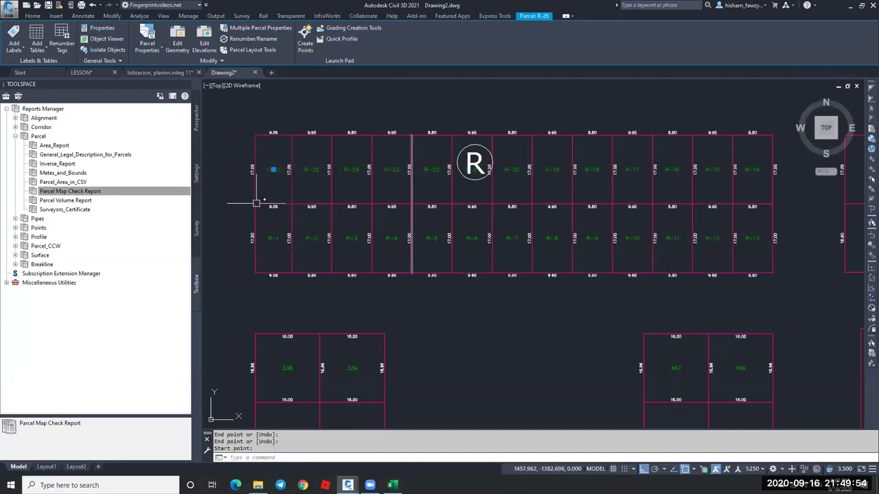
click(274, 238)
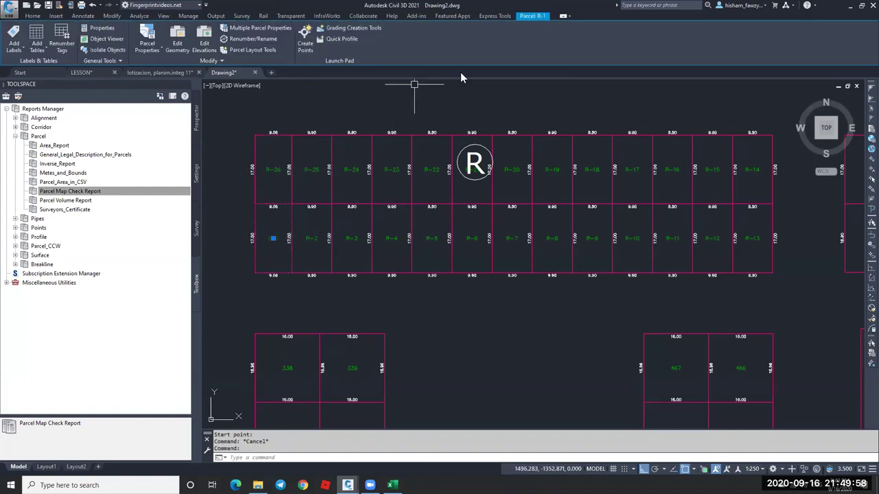
click(146, 37)
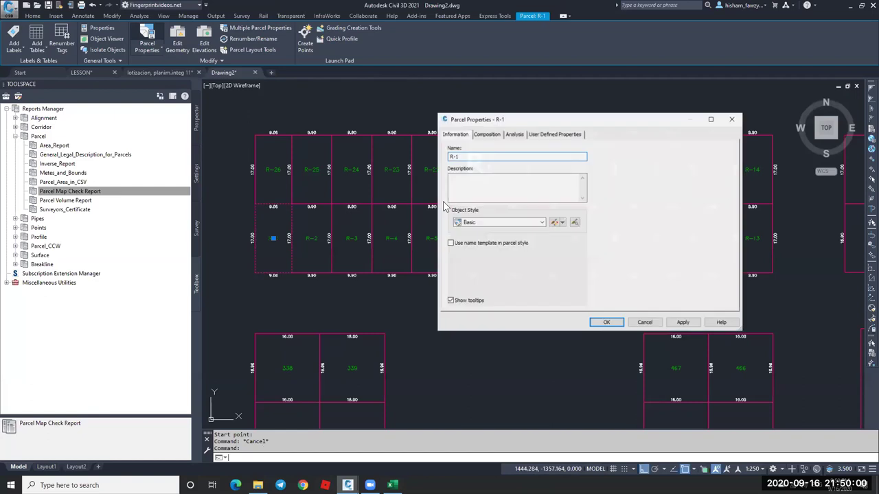
Review parcel R-1's composition and user-defined properties, then close without changes.
click(487, 135)
click(553, 135)
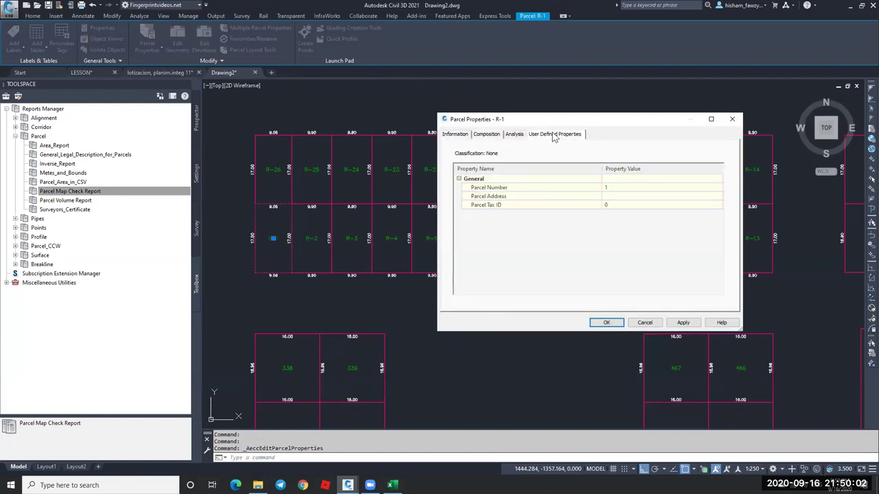
click(643, 323)
Select all 26 parcels for Multiple Parcel Properties with a crossing line through both rows.
click(253, 27)
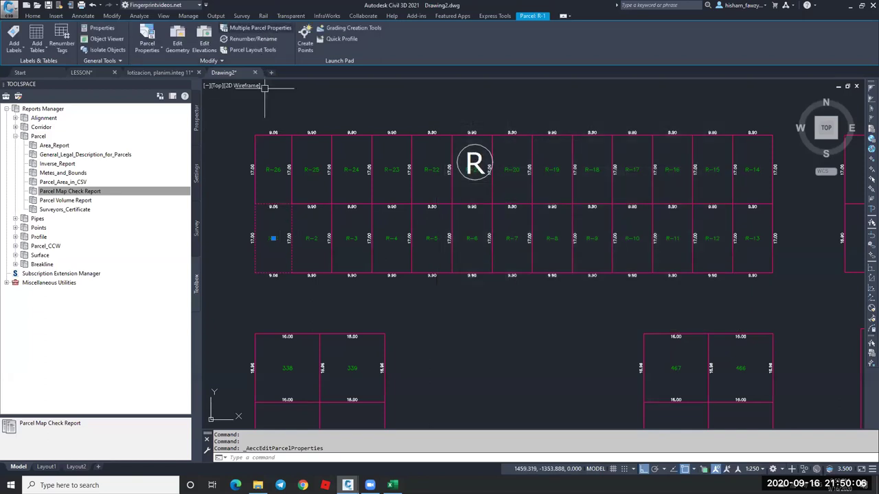
click(273, 238)
click(758, 238)
click(758, 170)
click(268, 169)
key(Return)
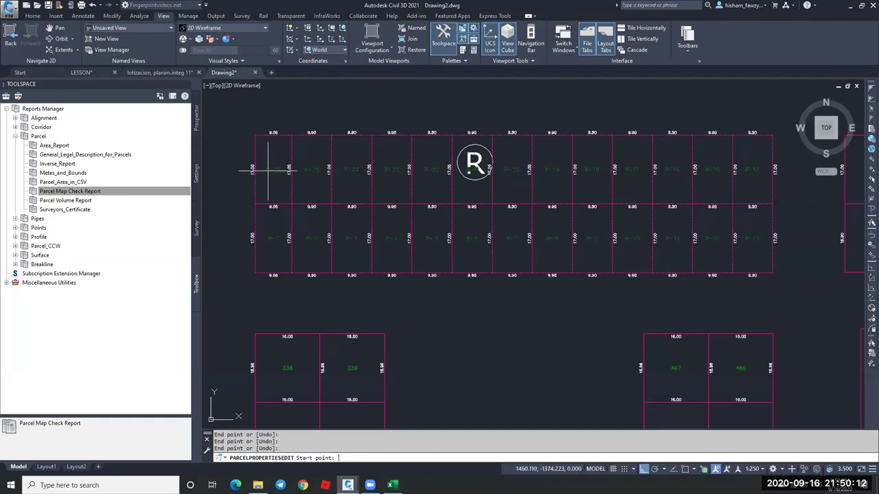
key(Return)
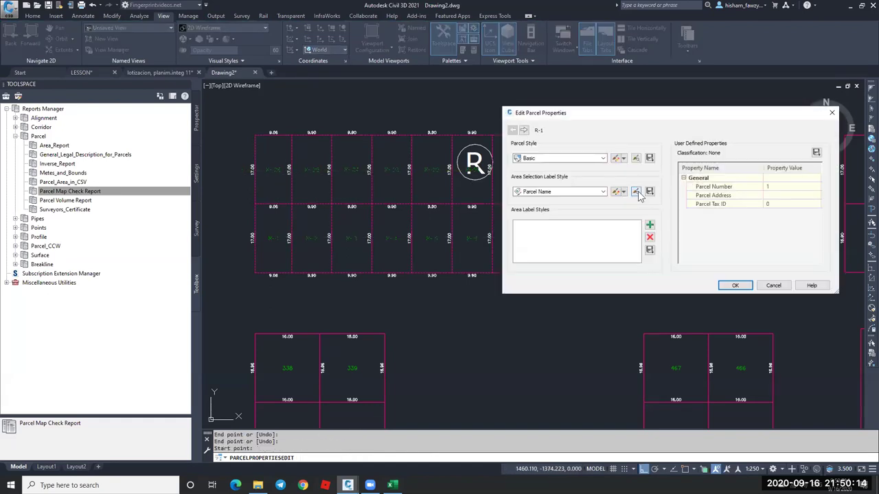
Set the Area Selection Label Style to Parcel Number and apply it to all 26 parcels.
click(603, 192)
click(552, 223)
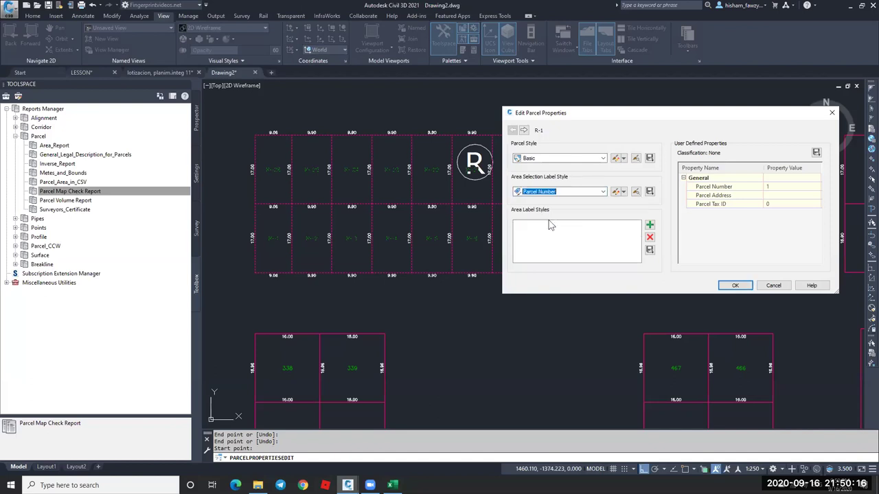
click(735, 285)
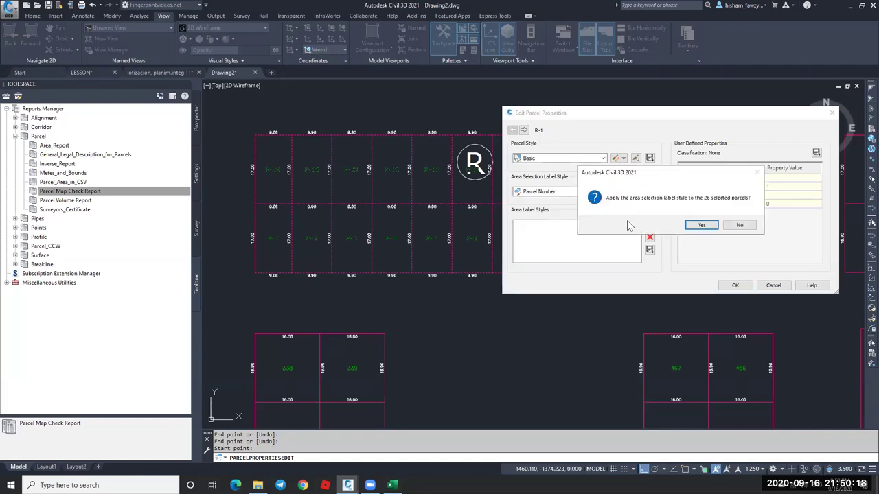
click(702, 225)
click(733, 284)
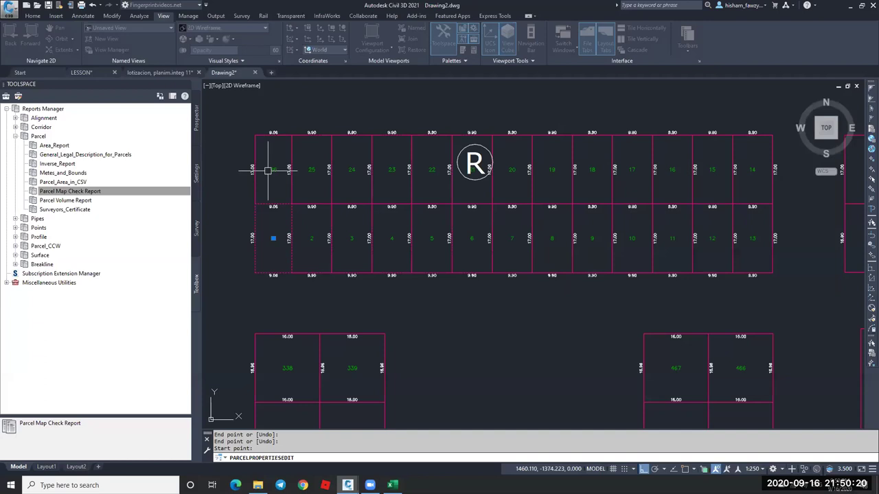
key(Escape)
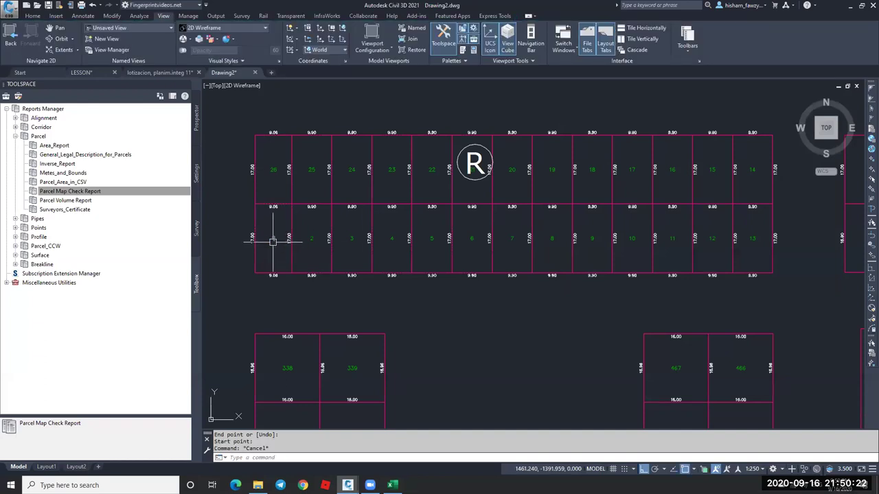
Execute the Parcel Map Check Report again and enlarge its dialog to show more parcels.
right_click(99, 192)
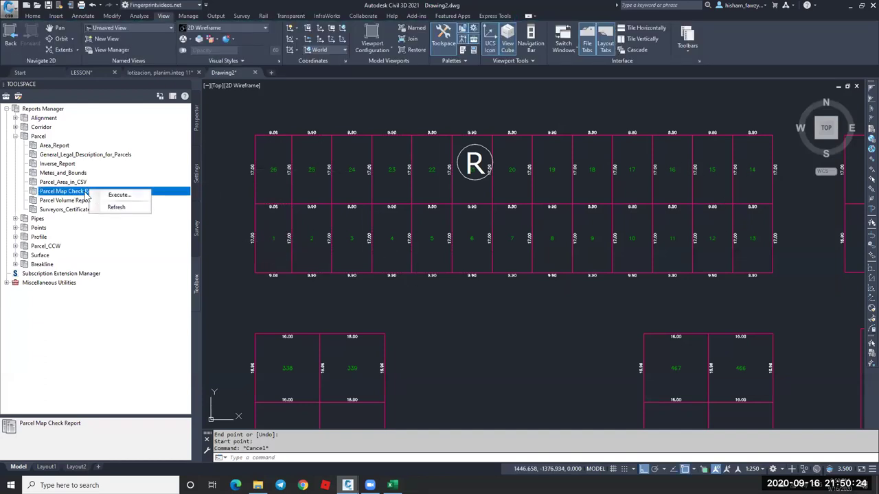
click(129, 196)
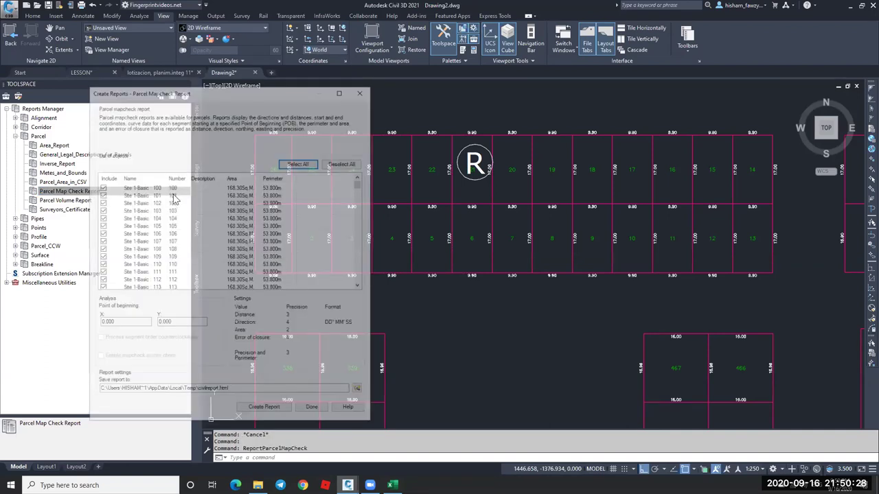
drag(359, 183, 360, 248)
scroll(357, 291, down, 15)
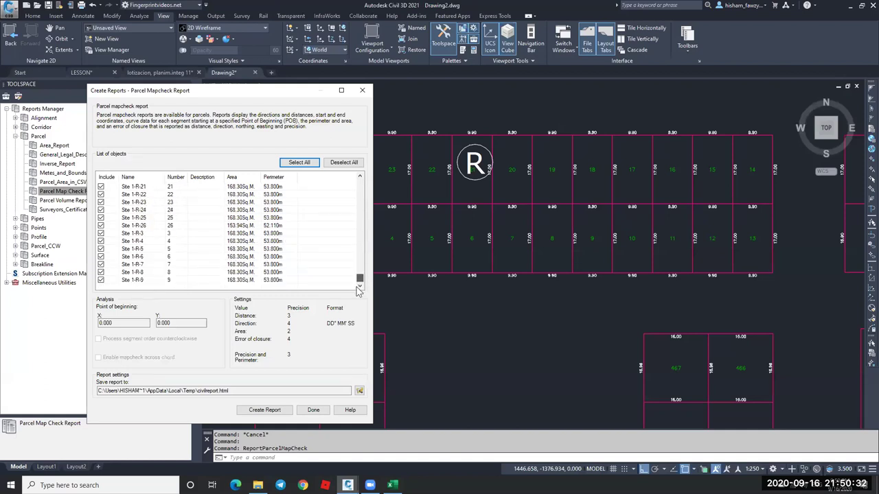
drag(360, 278, 359, 168)
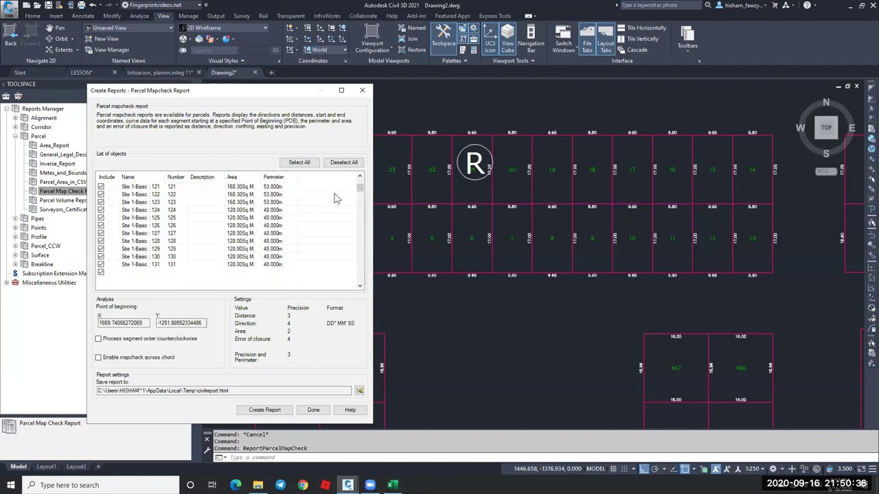
scroll(358, 226, down, 7)
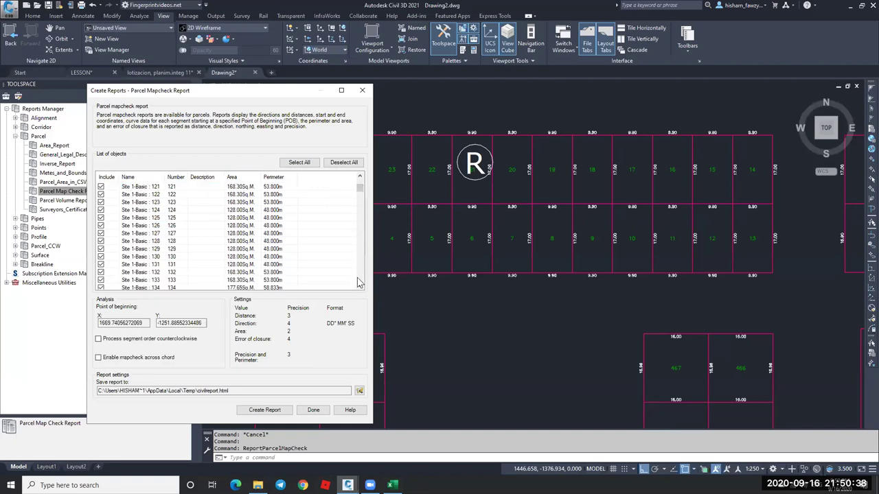
click(358, 283)
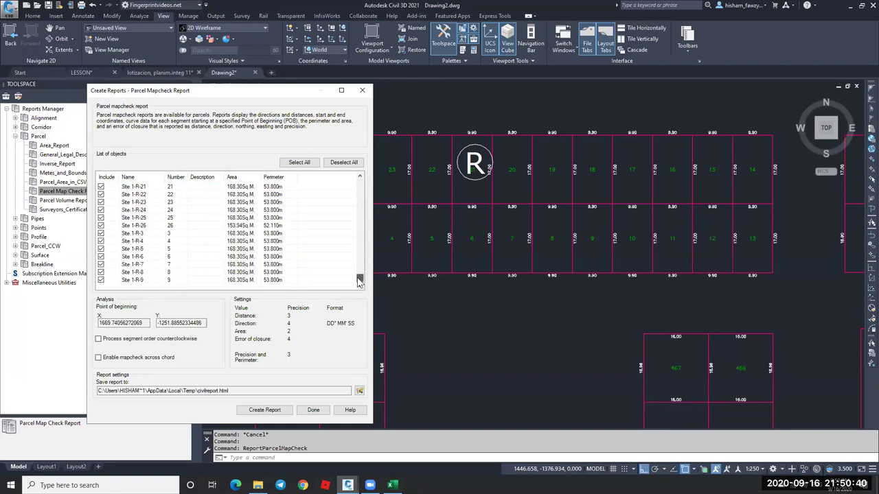
click(135, 237)
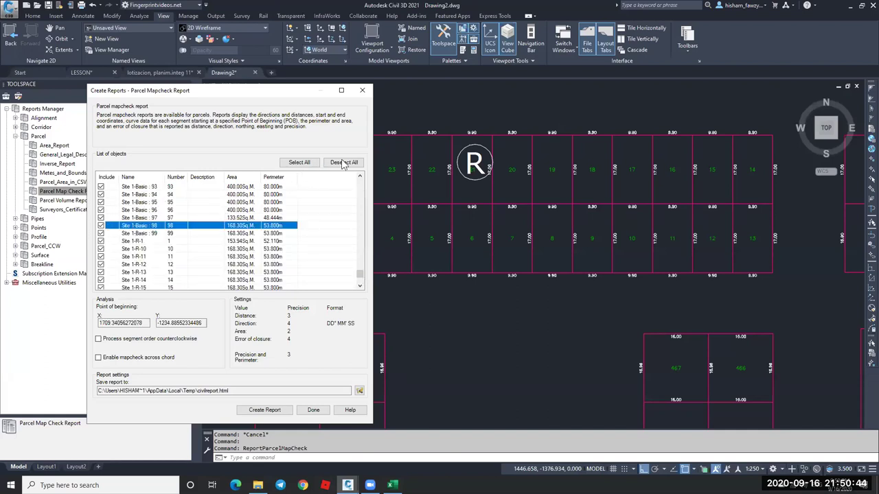
click(185, 219)
Clear all Include boxes, then include parcels R-1, R-14, R-15, R-16, R-18 and R-19.
click(344, 162)
click(101, 194)
click(101, 234)
click(101, 241)
click(101, 249)
click(101, 264)
click(101, 272)
Also include parcels R-20, Ste 1-R-21, Ste 1-R-26, Ste 1-R-3 and Ste 1-R-4.
scroll(103, 275, down, 3)
click(101, 217)
click(101, 225)
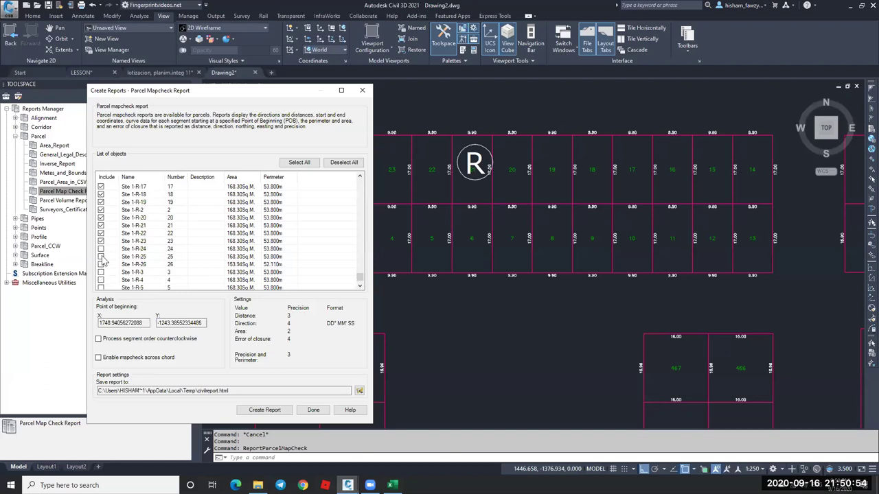
click(101, 264)
click(101, 272)
click(101, 280)
scroll(103, 282, down, 2)
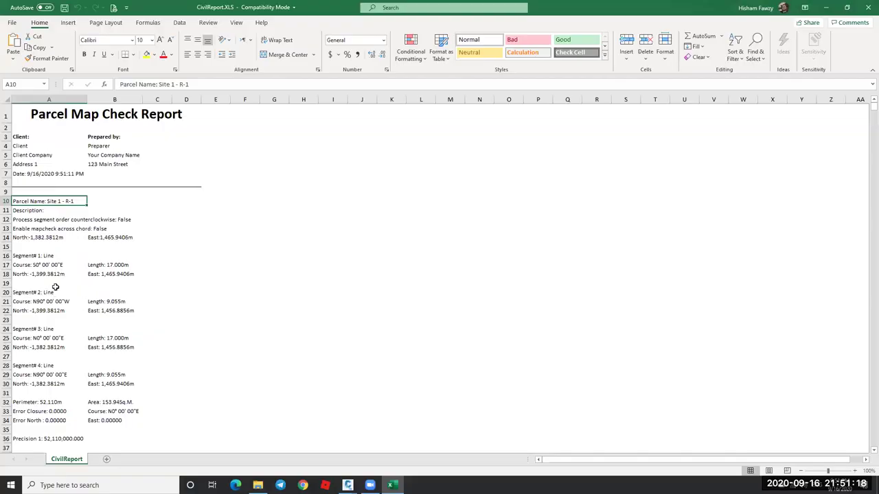
Scroll through the exported report to the R-10 and R-11 parcel headings.
scroll(68, 325, down, 4)
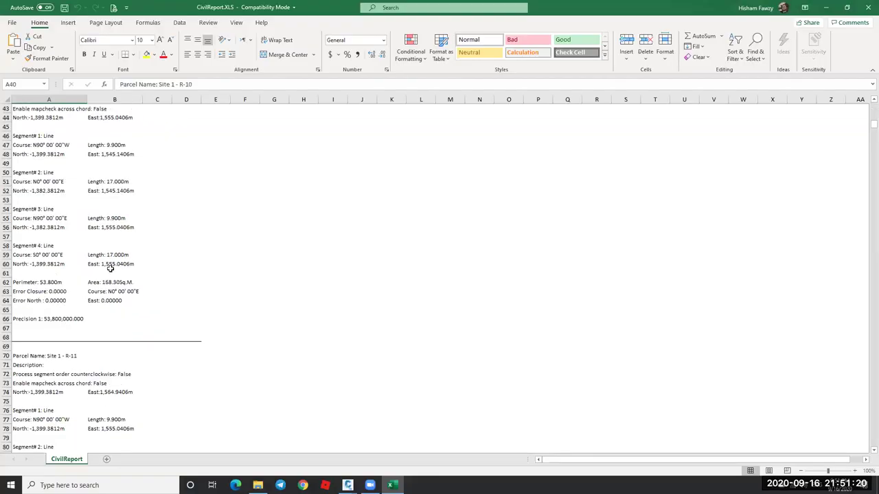
click(48, 355)
scroll(68, 295, down, 12)
click(76, 301)
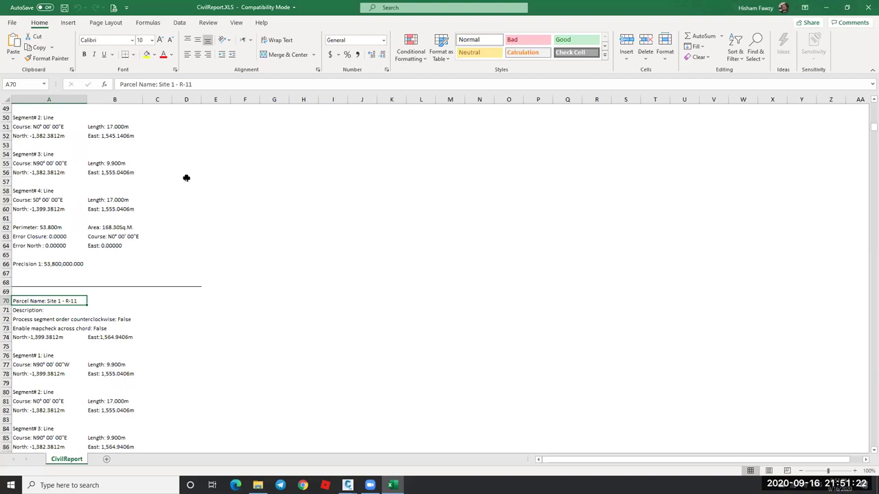
scroll(186, 178, up, 16)
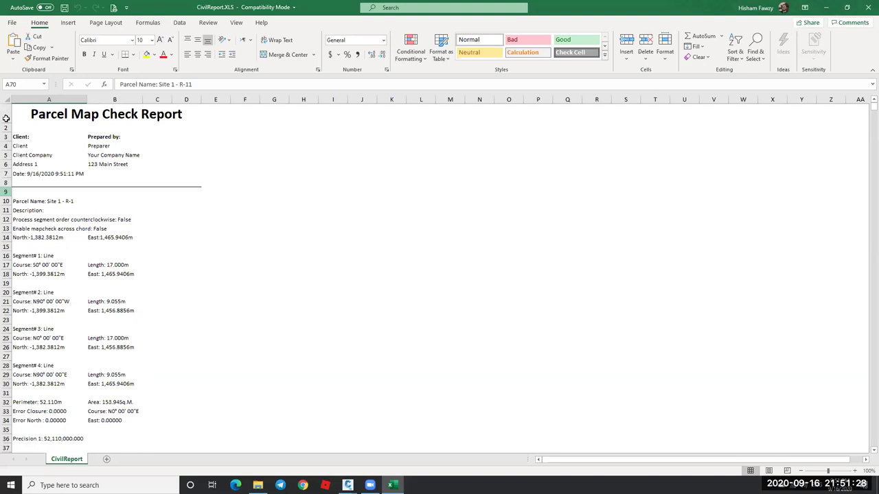
Delete the report title rows 1 to 9.
drag(6, 191, 5, 116)
right_click(5, 117)
click(43, 206)
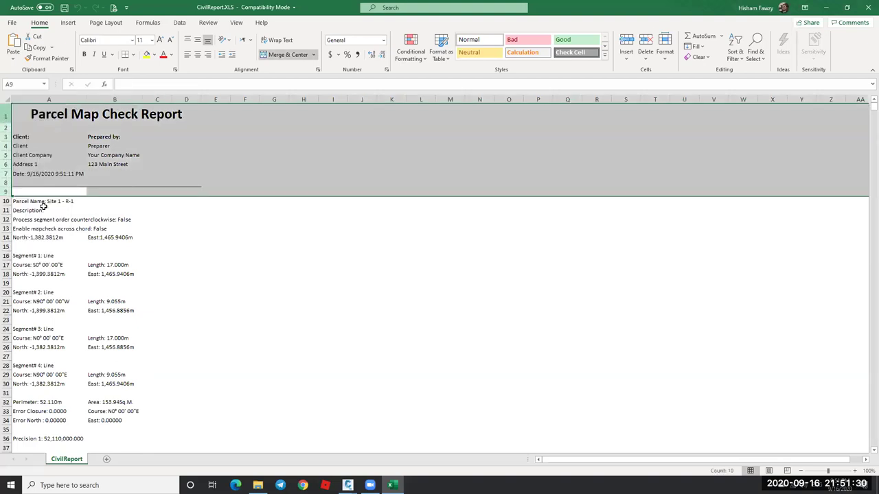
click(245, 172)
Edit cell A1 and highlight the first parcel's full name text for copying.
click(62, 109)
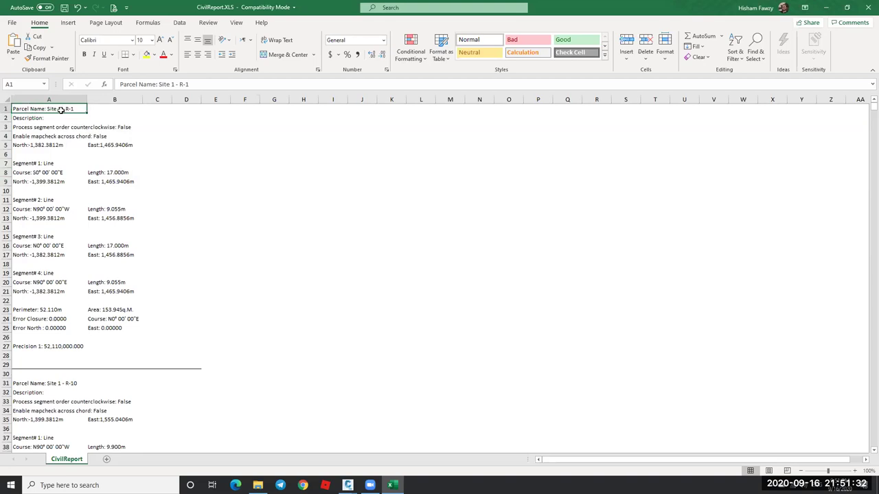
click(63, 324)
click(48, 383)
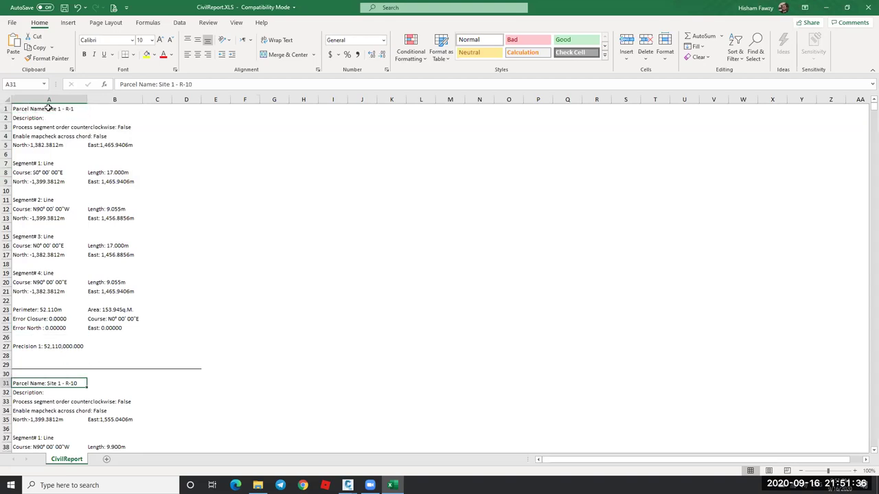
double_click(65, 109)
drag(63, 110, 23, 110)
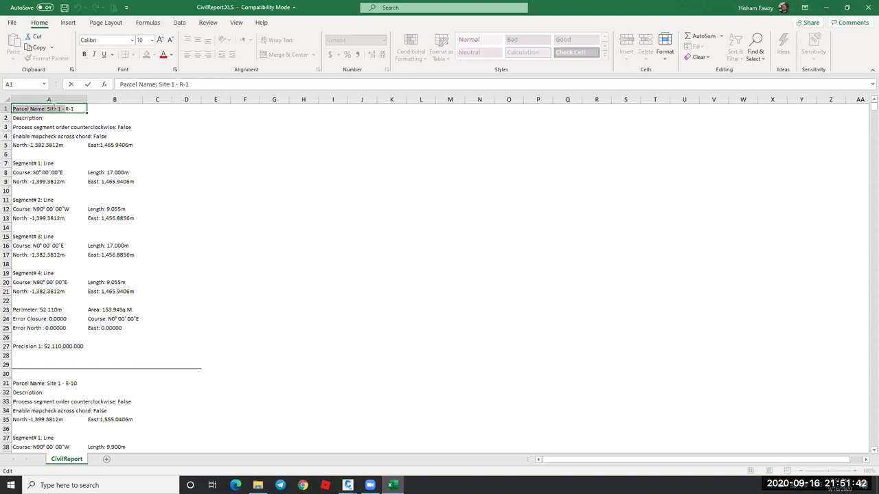
drag(73, 108, 11, 108)
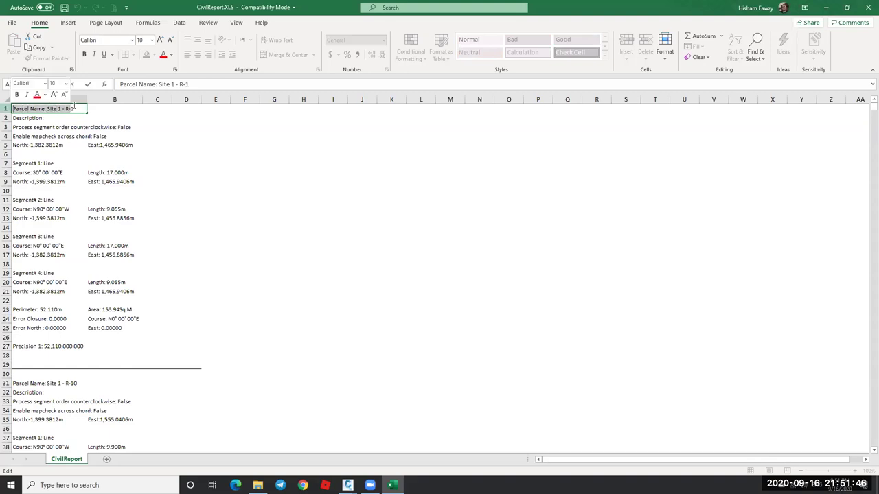
right_click(52, 110)
Replace 'Parcel Name: Site 1 - R-' in column A with nothing, removing all 26 prefixes.
click(75, 130)
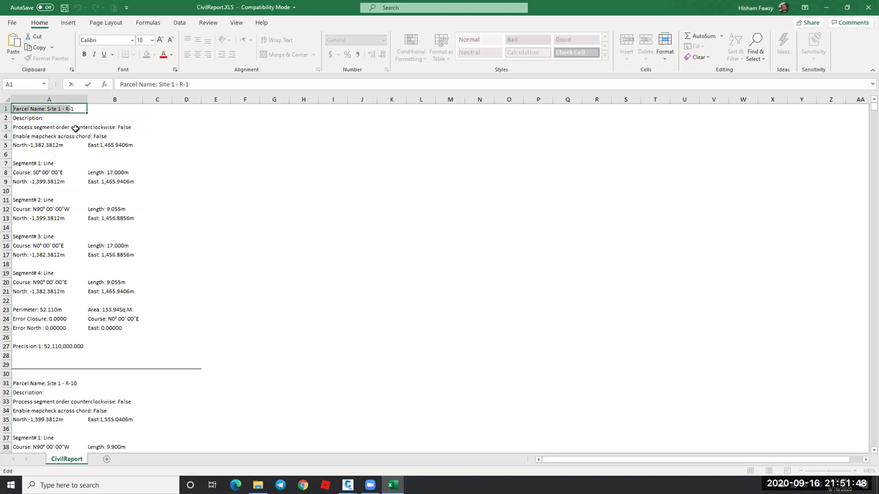
click(199, 119)
click(63, 100)
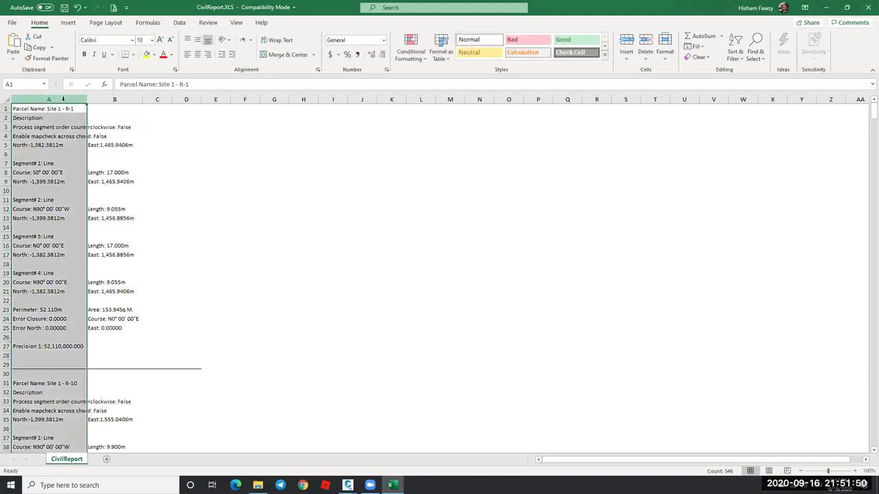
key(ctrl+h)
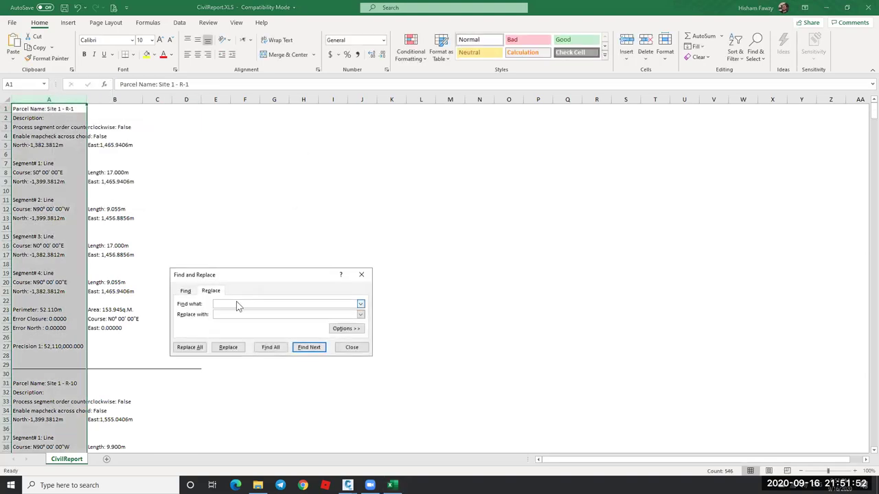
key(ctrl+v)
drag(281, 306, 199, 304)
click(224, 314)
click(191, 348)
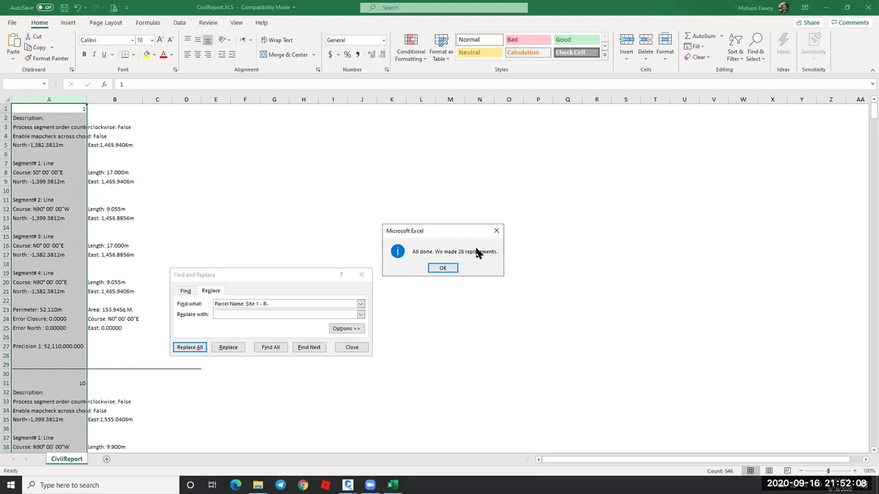
click(447, 269)
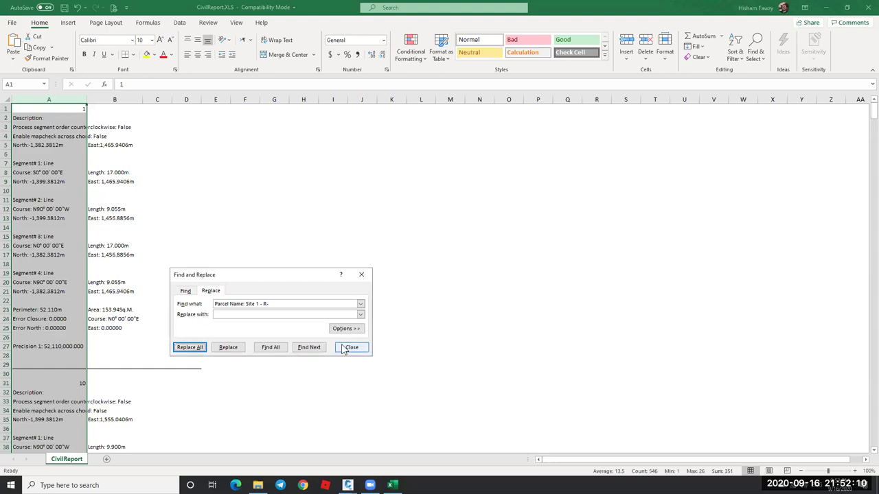
click(352, 347)
Verify the R-10 and R-11 headings now read 10 and 11, then reselect column A.
click(69, 109)
click(68, 383)
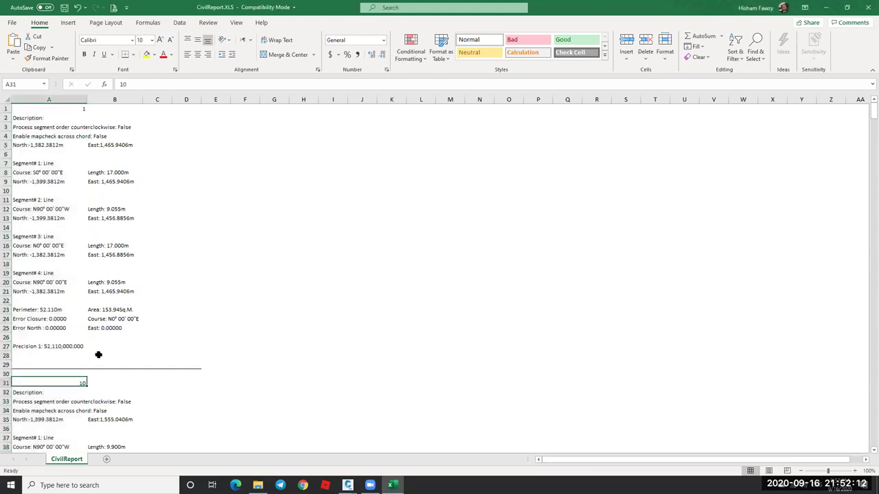
scroll(115, 205, down, 11)
click(70, 356)
scroll(70, 356, down, 18)
scroll(221, 145, up, 20)
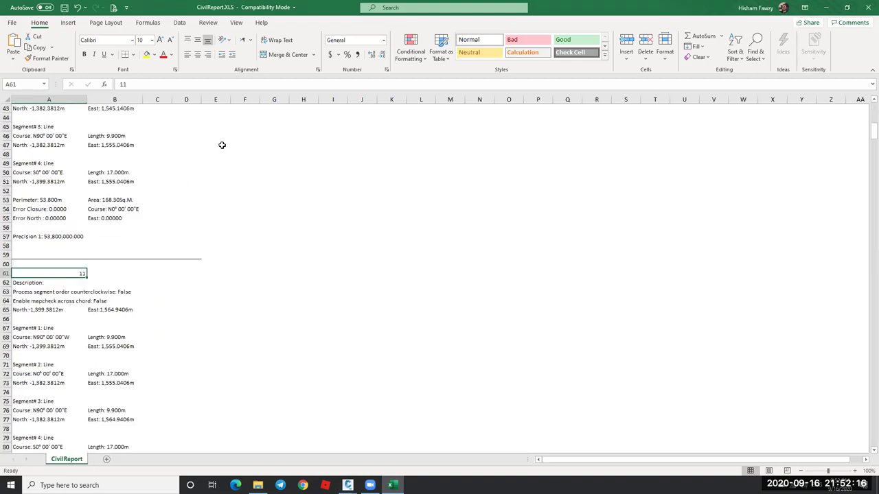
click(66, 98)
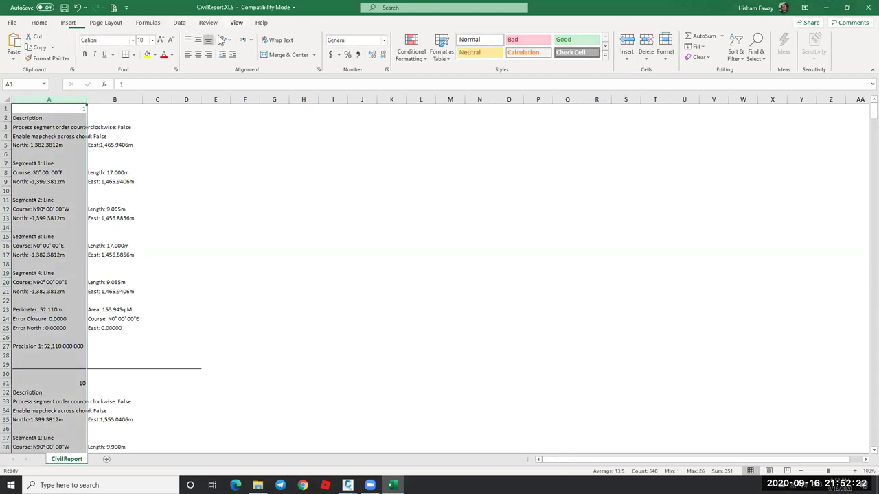
Turn on sheet gridlines and add an AutoFilter to column A.
click(237, 23)
click(231, 56)
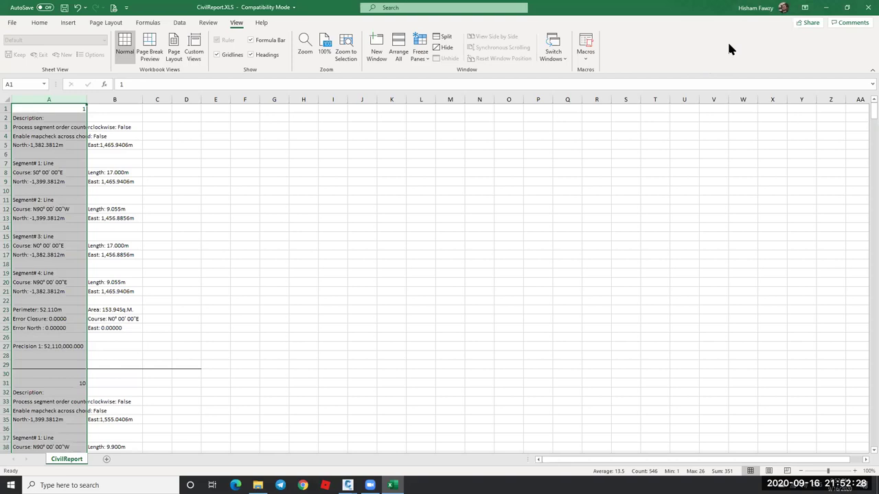
key(alt+h)
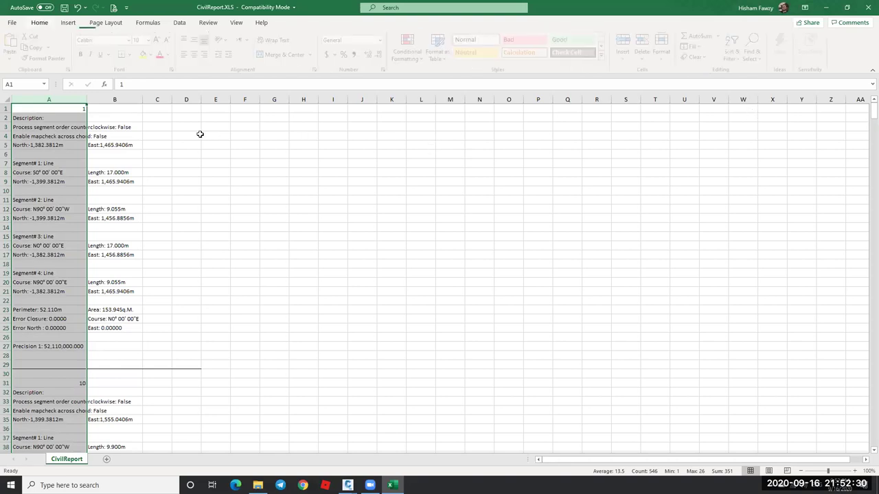
key(s)
key(Down)
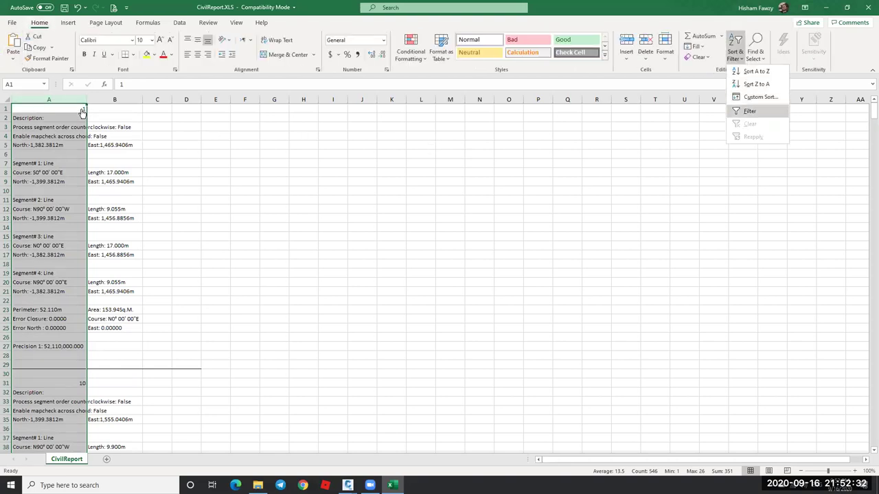
key(Return)
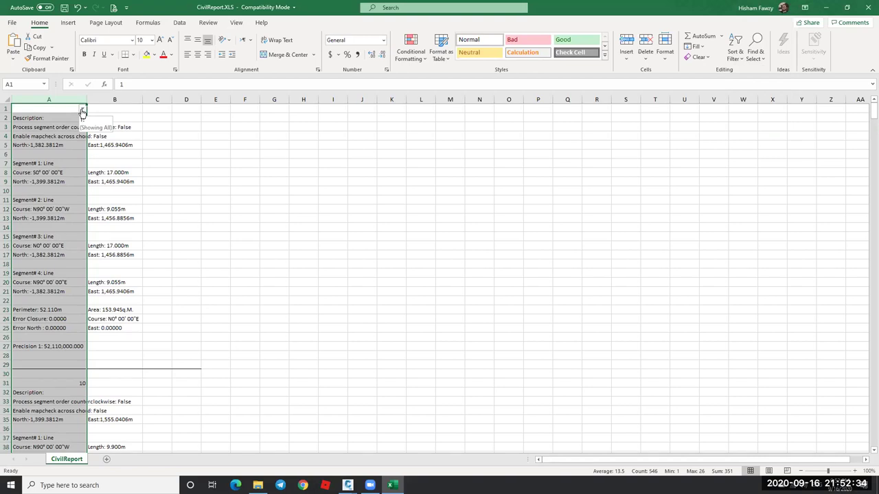
Preview column A's filter list without filtering, then inspect rows 2–8 to locate the blank cell A6.
key(alt+Down)
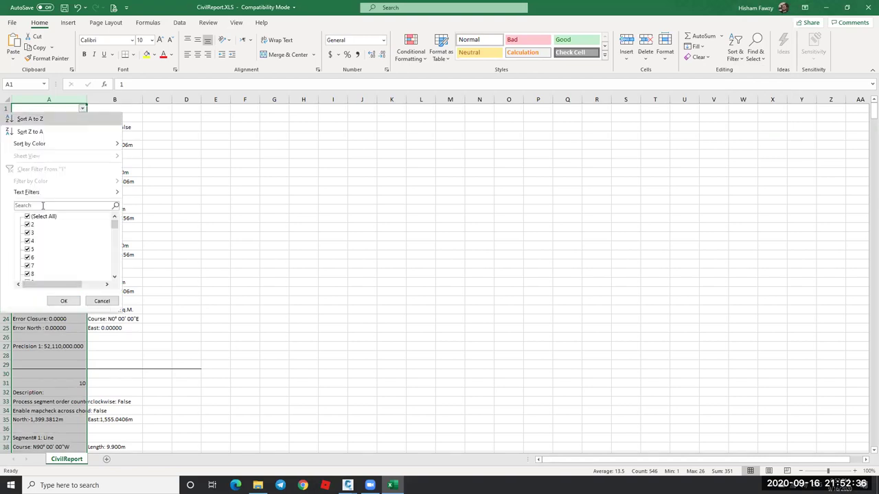
text(e)
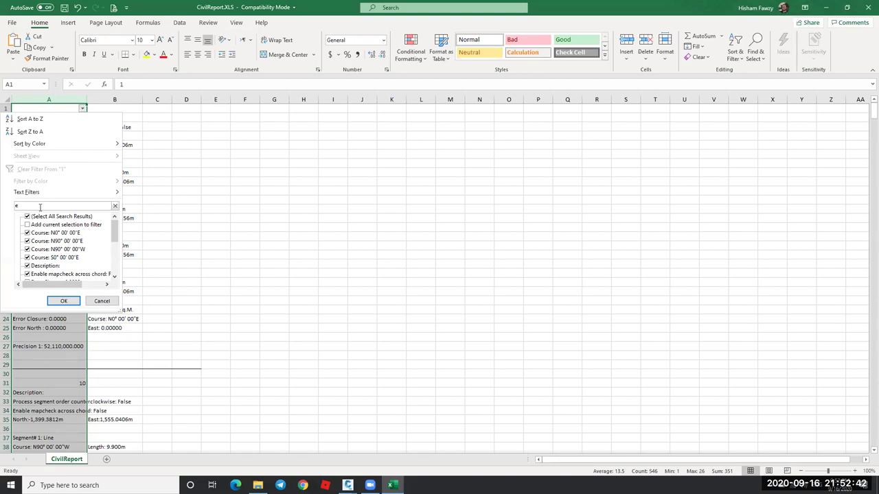
click(102, 300)
click(227, 173)
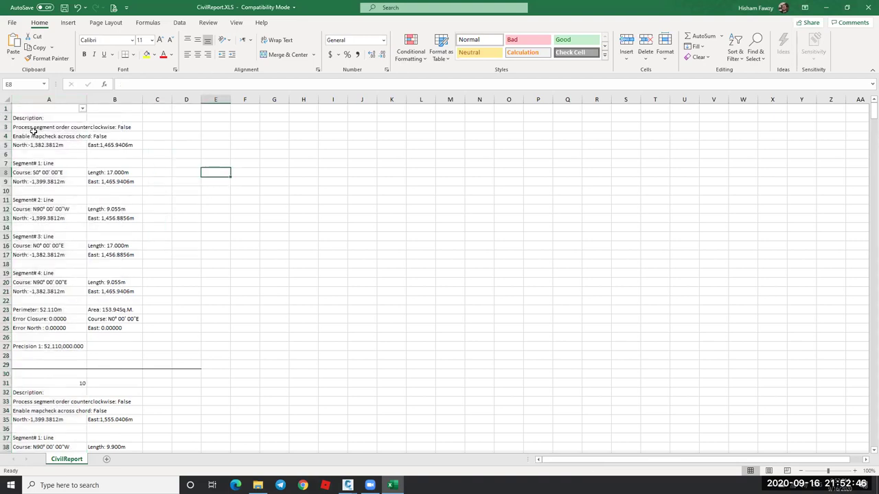
click(6, 126)
drag(5, 118, 6, 134)
click(68, 145)
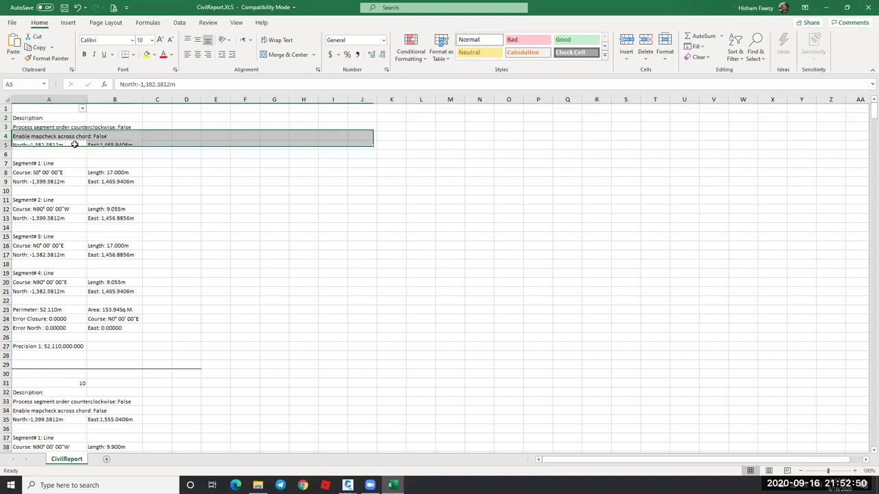
click(31, 173)
click(34, 163)
click(40, 154)
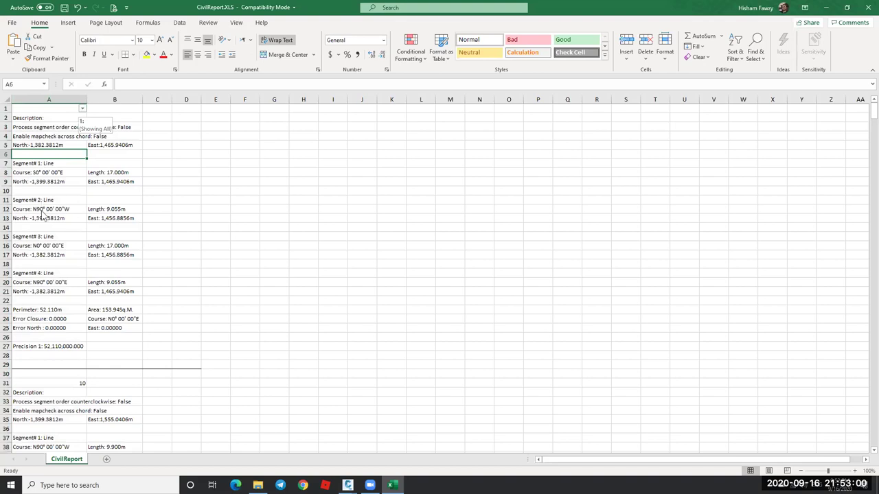
Apply a column A filter and delete the visible rows from row 2 down to row 777.
key(alt+Down)
click(64, 300)
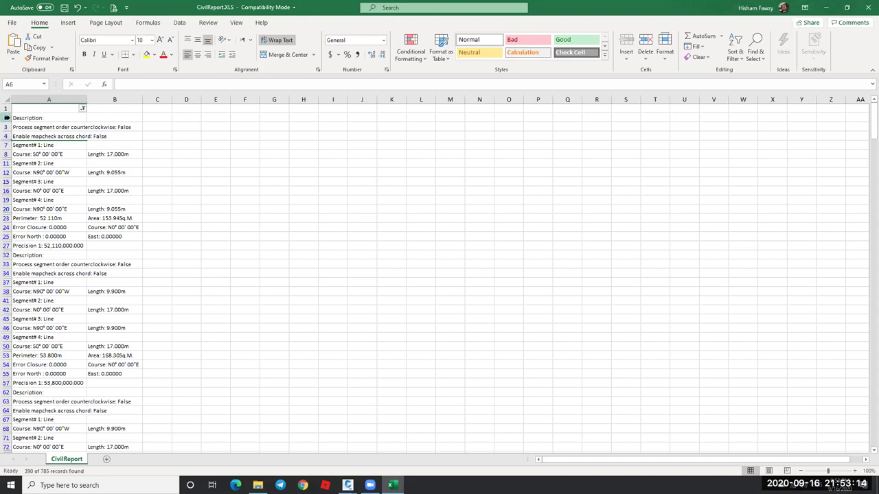
click(7, 118)
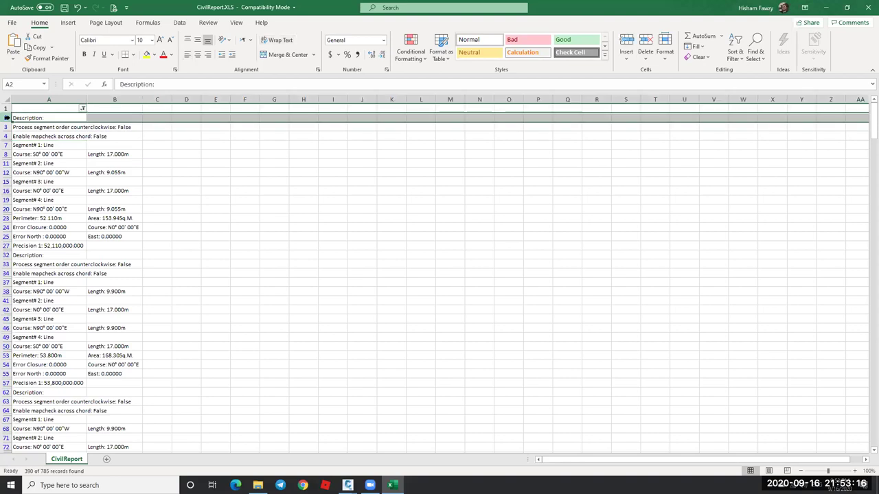
key(ctrl+shift+Down)
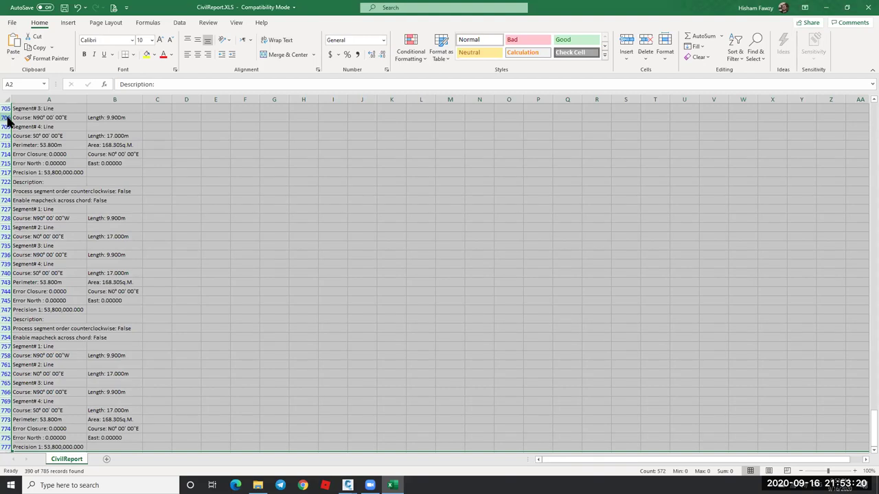
right_click(6, 119)
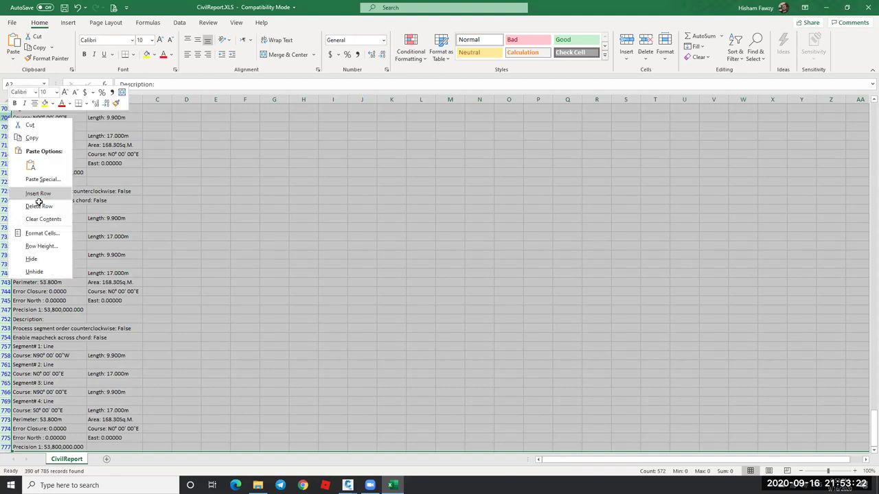
click(81, 206)
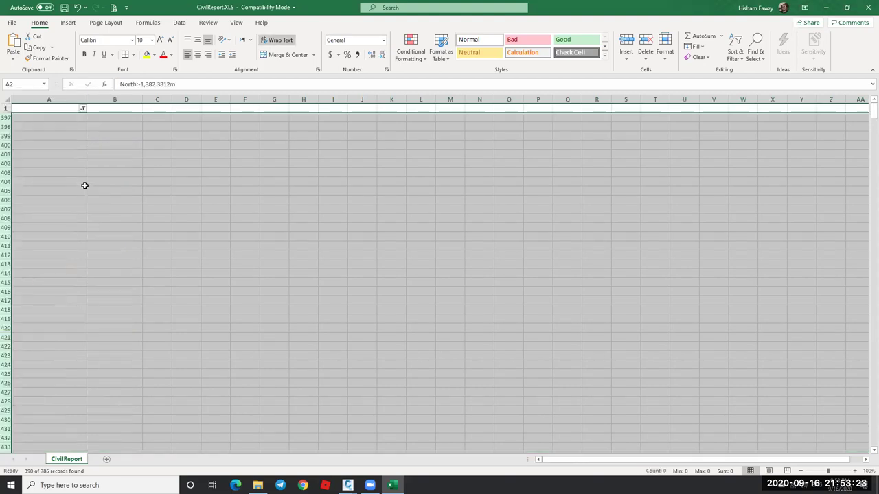
Filter column A to (Blanks), delete all visible blank rows, and clear the filter.
click(82, 109)
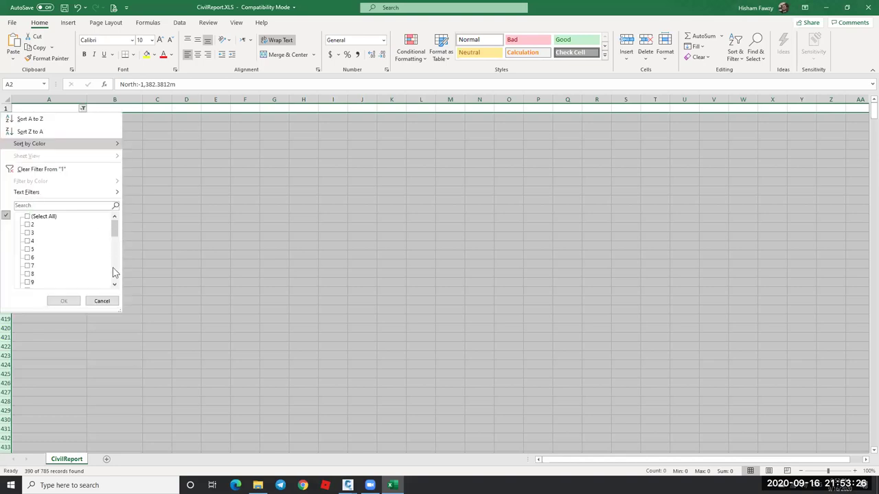
scroll(114, 272, down, 8)
click(39, 284)
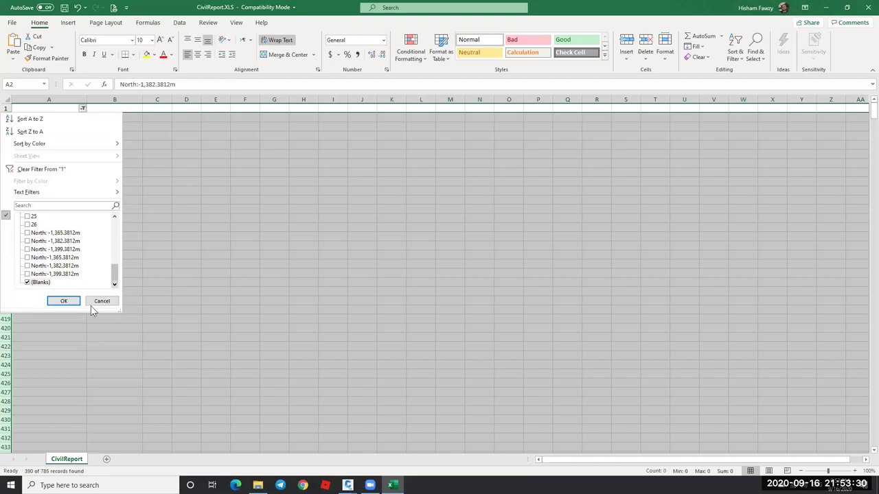
click(64, 301)
click(6, 118)
key(ctrl+shift+Down)
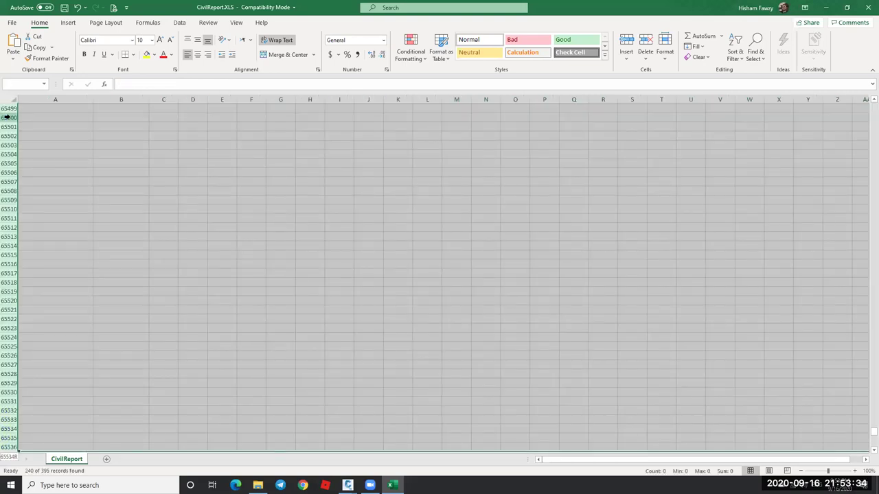
right_click(6, 117)
click(35, 204)
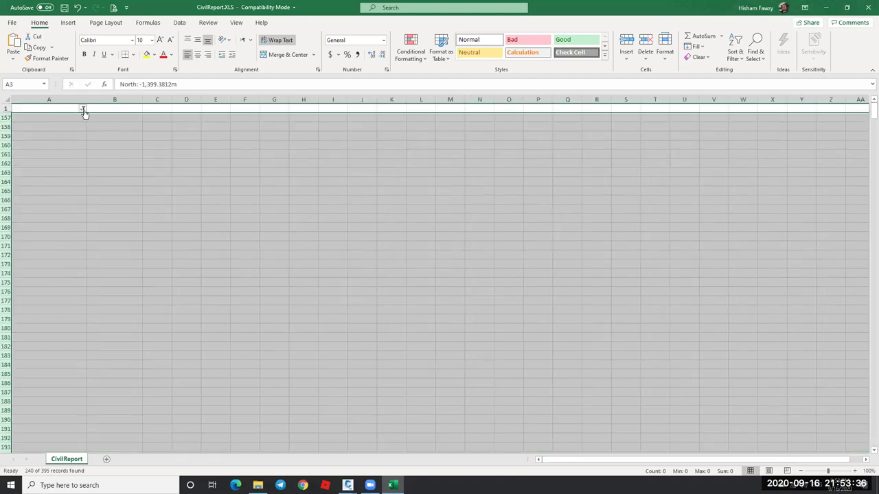
click(83, 109)
click(46, 169)
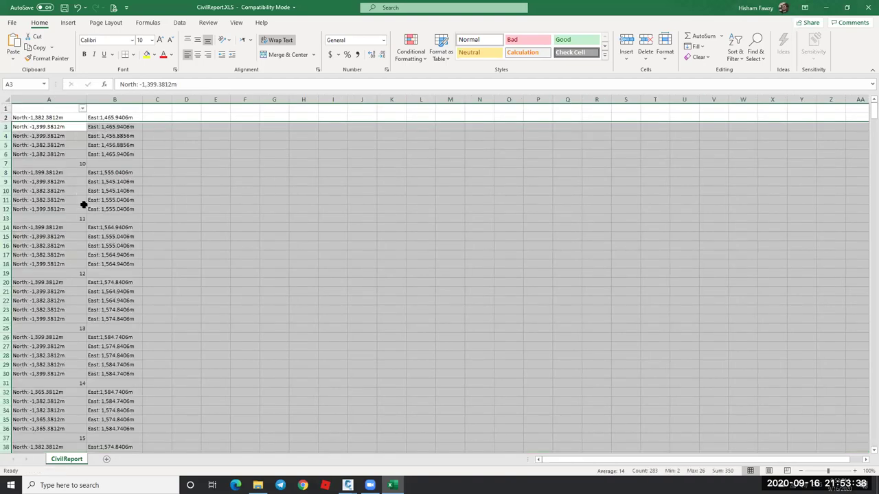
Turn off filtering on the CivilReport sheet via Sort & Filter.
click(221, 163)
click(734, 53)
click(750, 113)
click(362, 152)
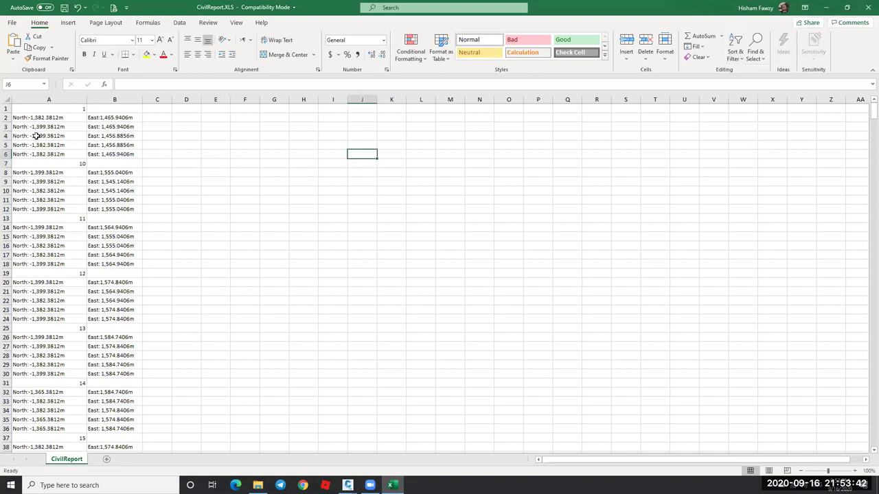
Check parcel 1's number and North/East coordinates in A1–B6, then return to Civil 3D.
click(58, 109)
click(57, 126)
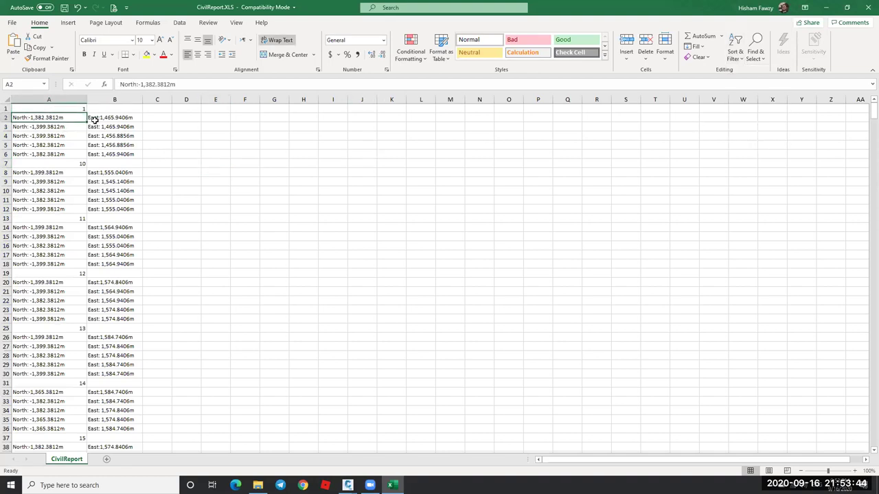
click(107, 118)
click(83, 126)
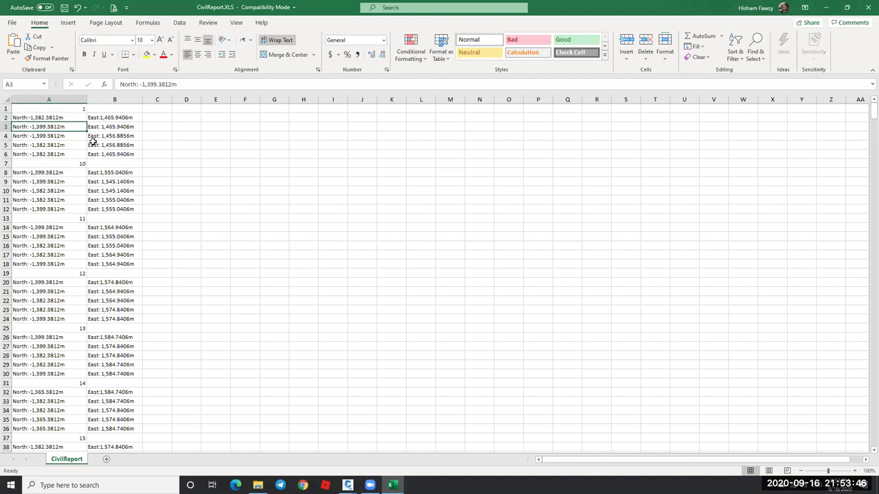
click(184, 152)
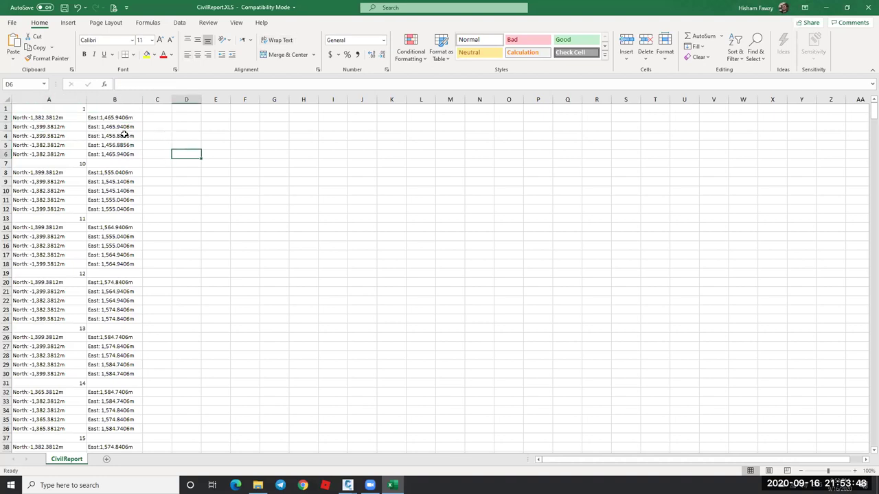
click(29, 119)
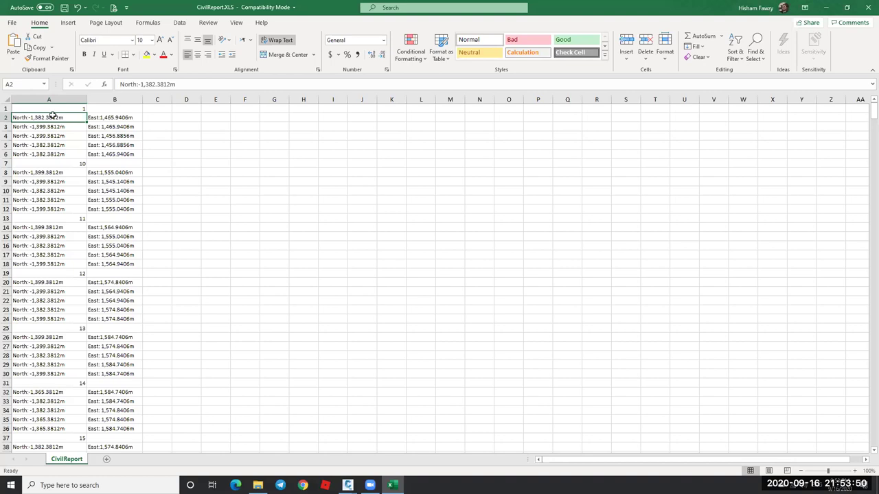
drag(67, 117, 98, 115)
click(102, 117)
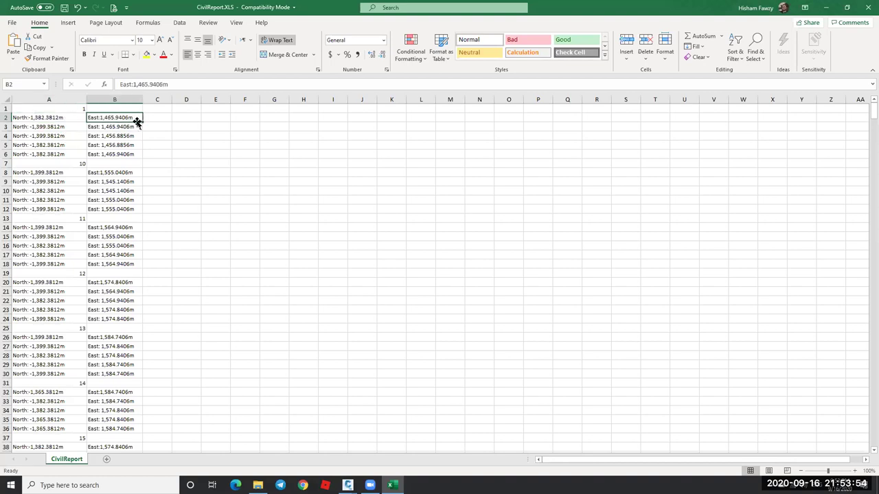
click(108, 155)
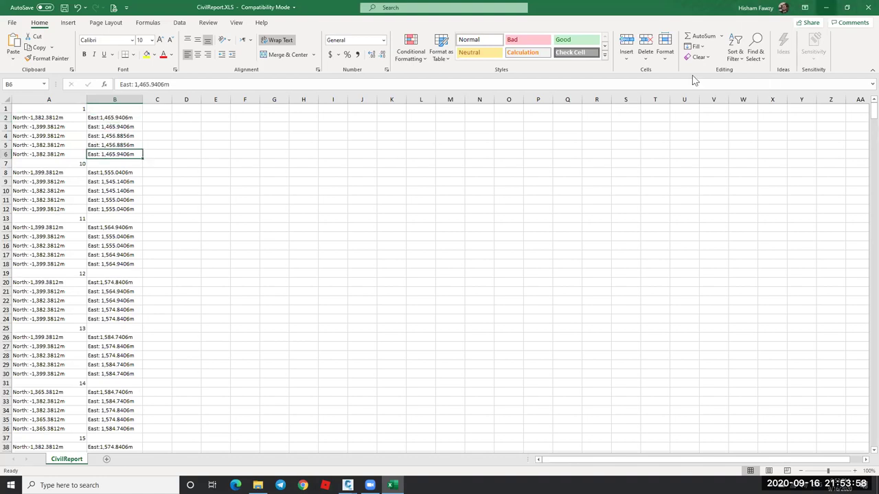
click(826, 7)
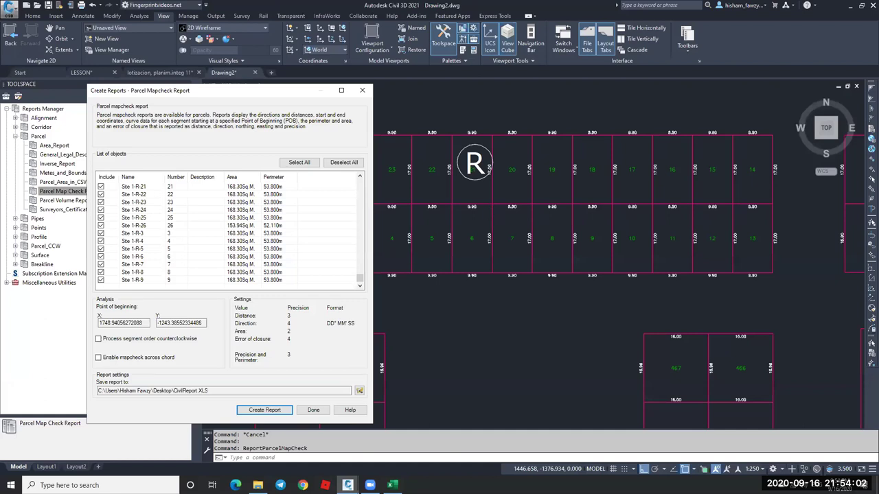
Close the Mapcheck settings and trace parcel 1's four corners with a closed PL polyline.
click(313, 410)
scroll(313, 225, up, 3)
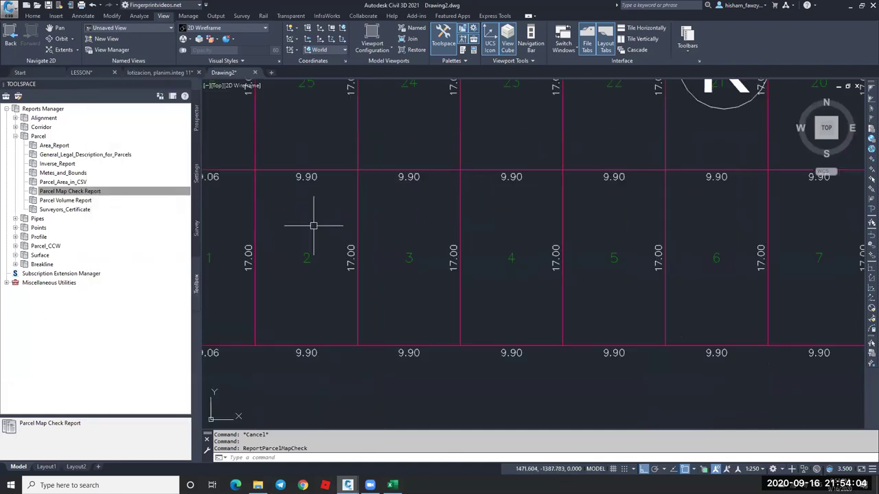
middle_drag(322, 238, 499, 228)
text(pl)
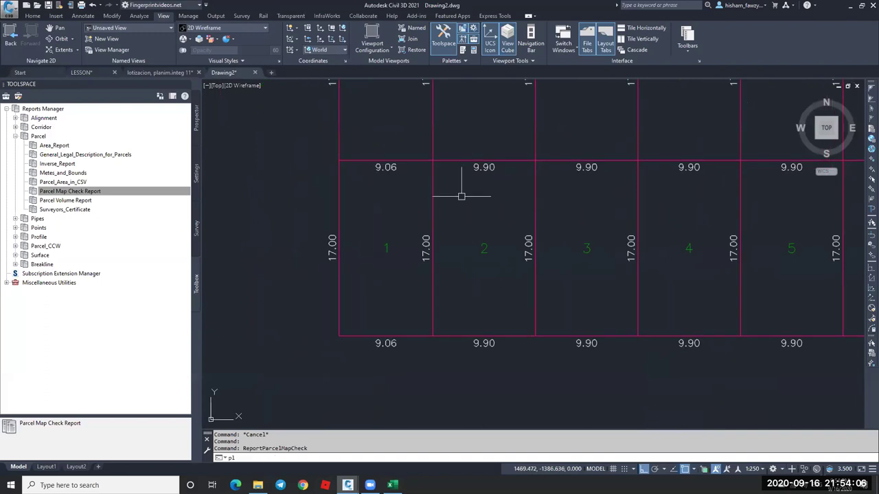
key(Return)
click(433, 162)
click(433, 336)
click(338, 336)
click(338, 162)
click(432, 162)
key(Escape)
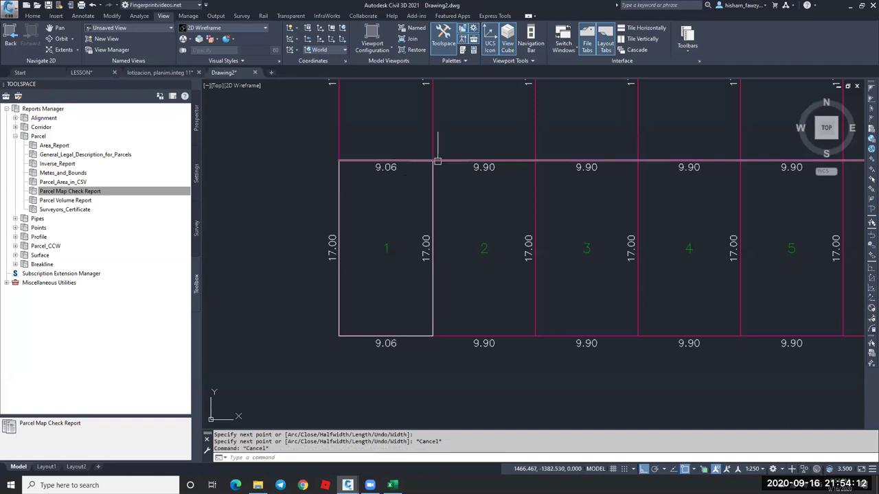
click(431, 176)
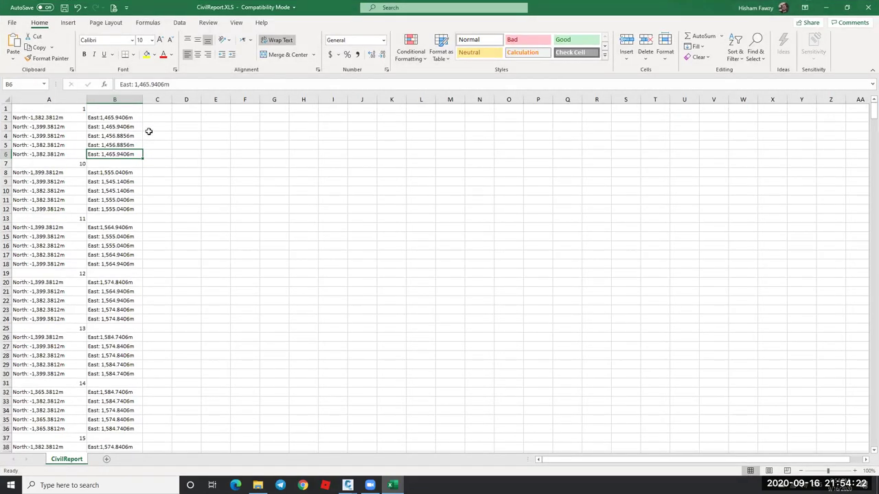
Enter =IF(B7="",1,"") in cell C6.
click(214, 172)
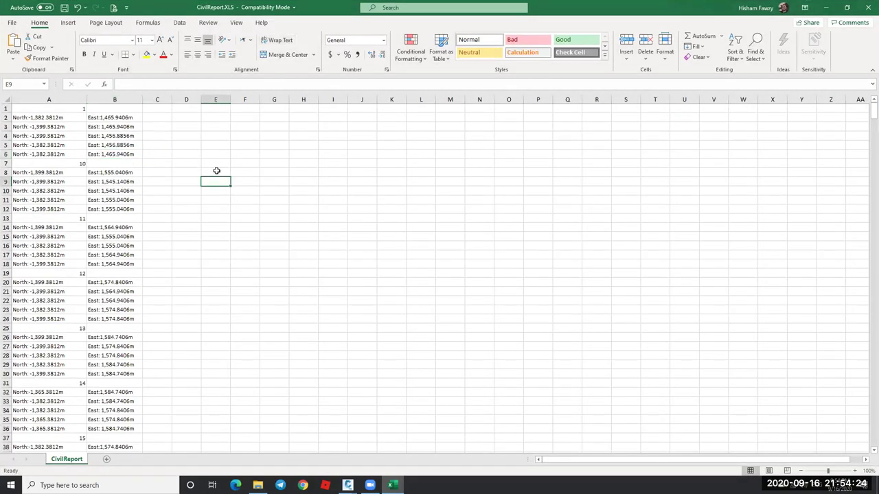
click(157, 154)
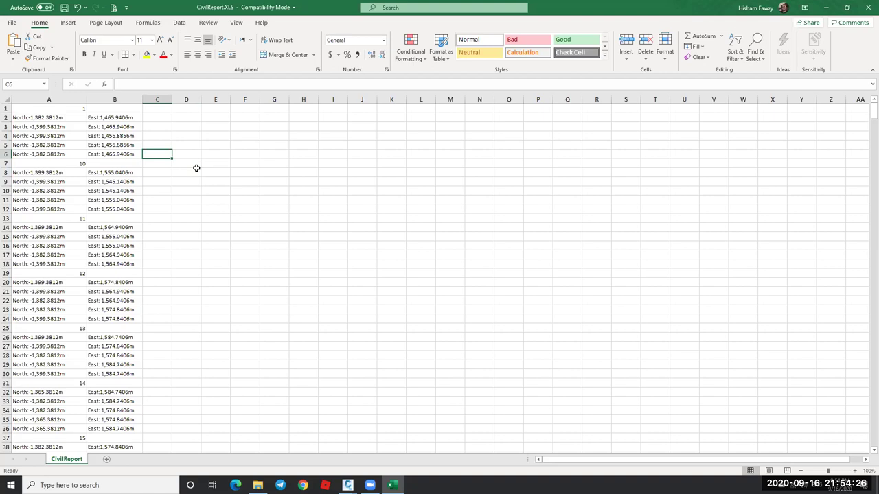
text(=)
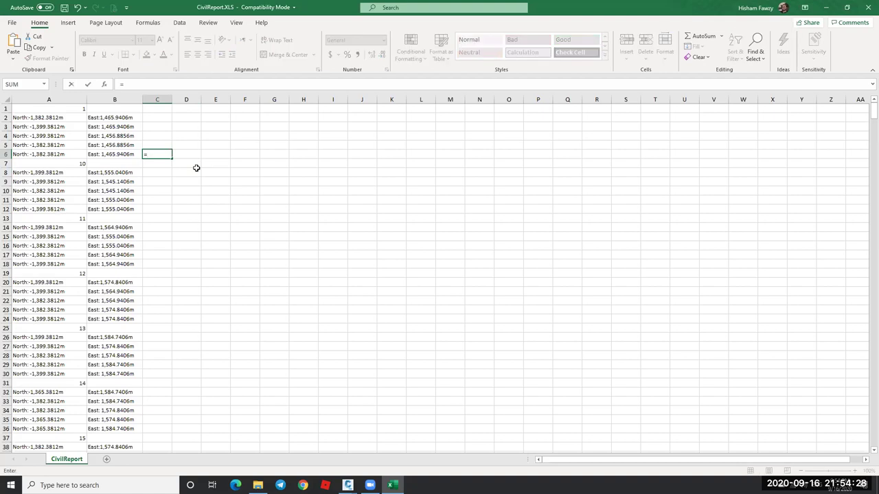
text(IF)
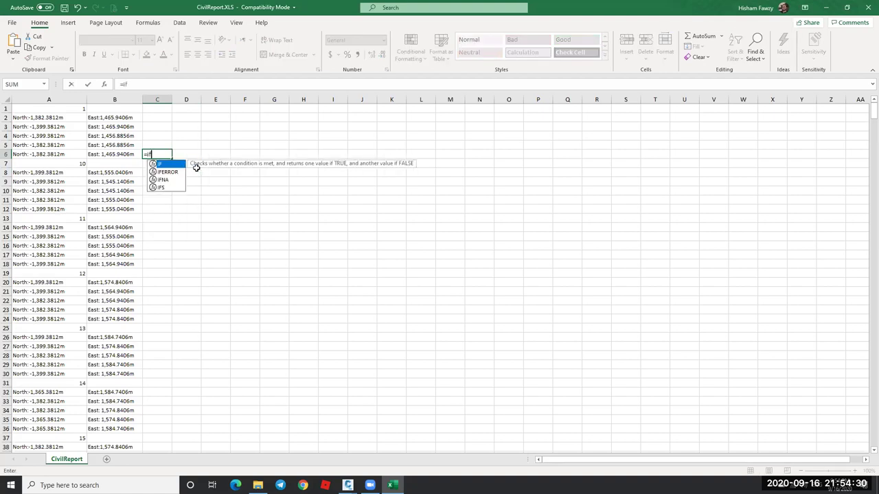
text(()
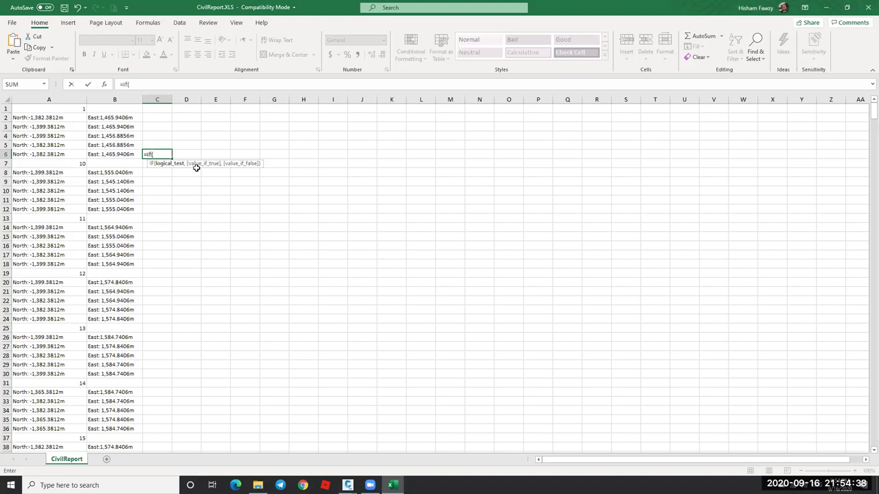
click(113, 163)
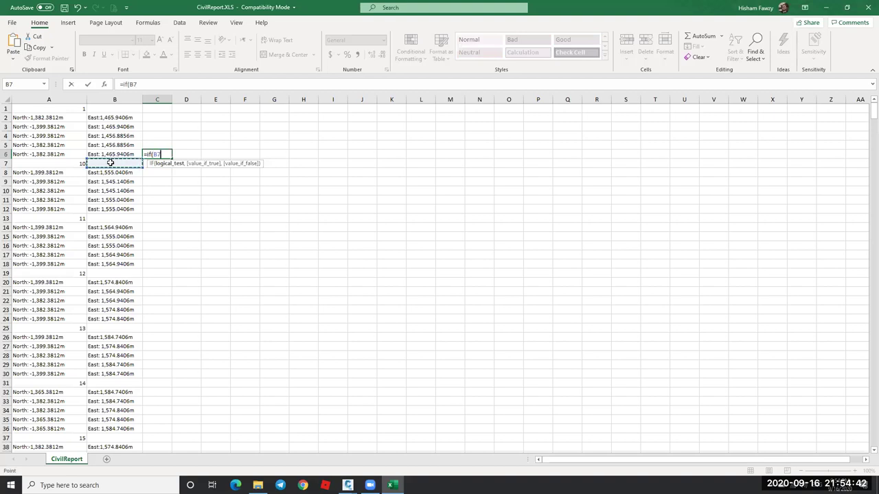
text(="",1)
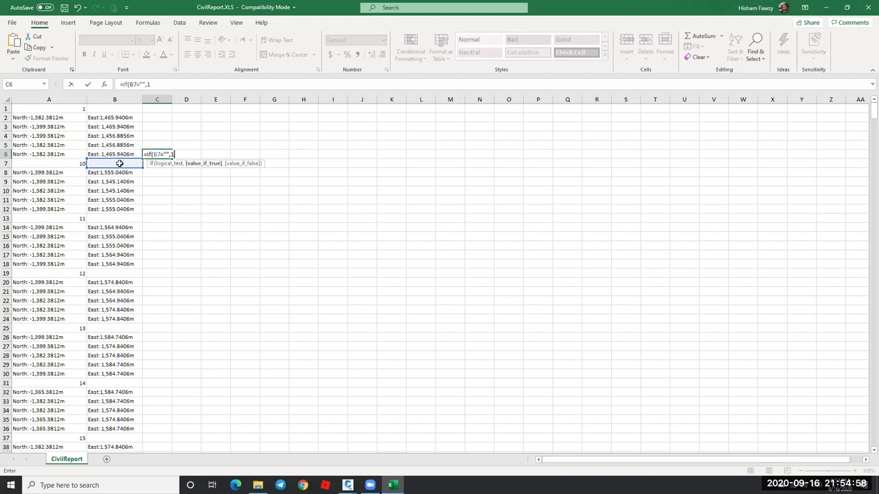
text(,)
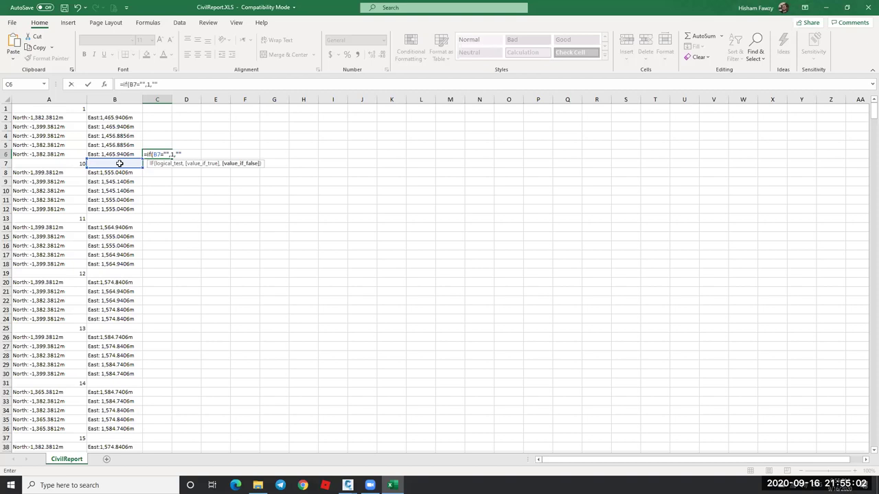
text(""))
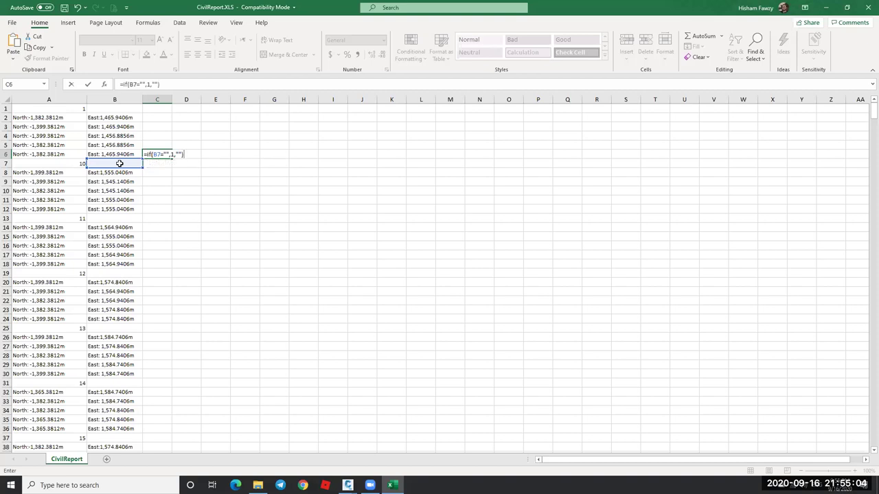
key(Return)
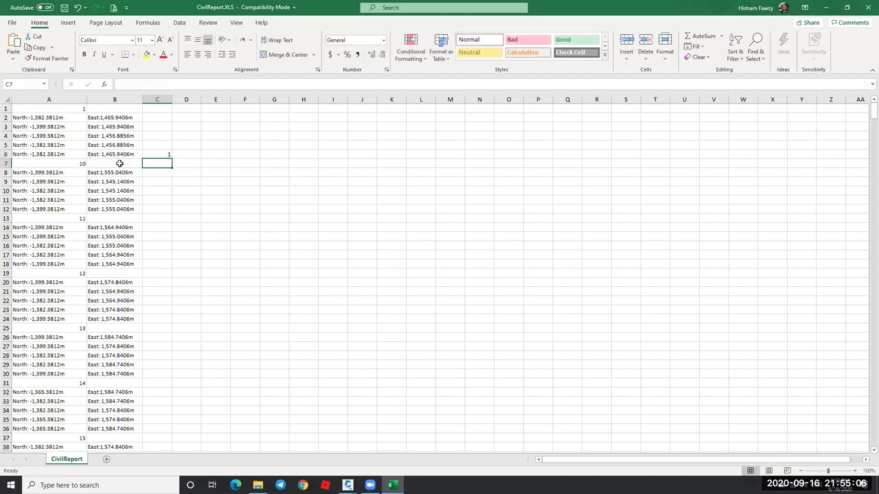
Compare C6's formula with cell B7 to confirm it returns 1 because B7 is empty.
click(155, 155)
click(118, 164)
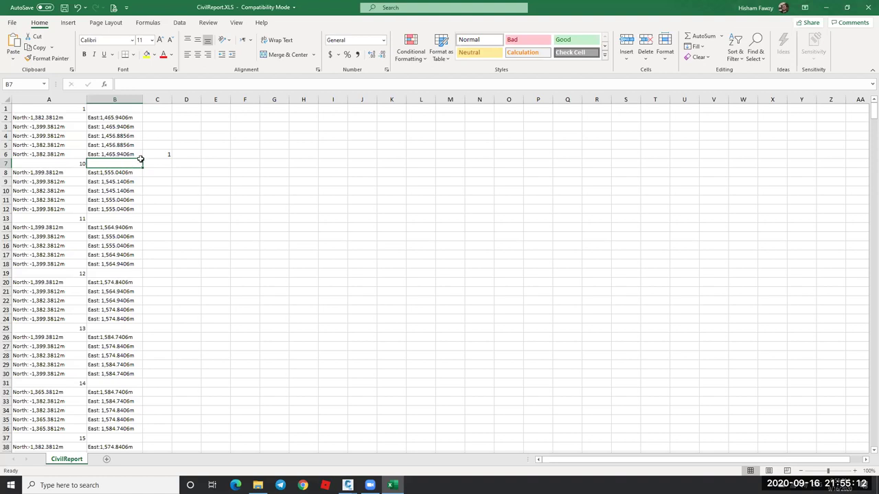
click(145, 155)
click(124, 164)
click(159, 157)
click(129, 165)
click(157, 155)
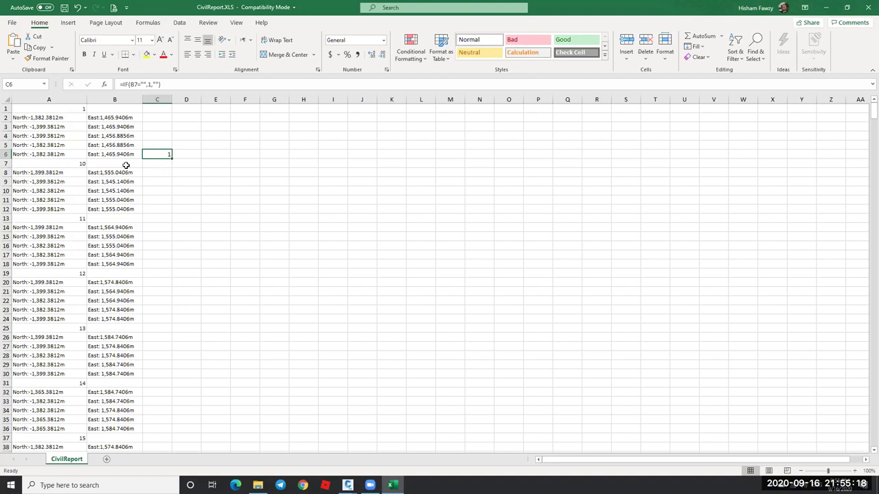
Fill C6's flag formula down to C11 and inspect the copied formula in C7.
drag(171, 158, 170, 206)
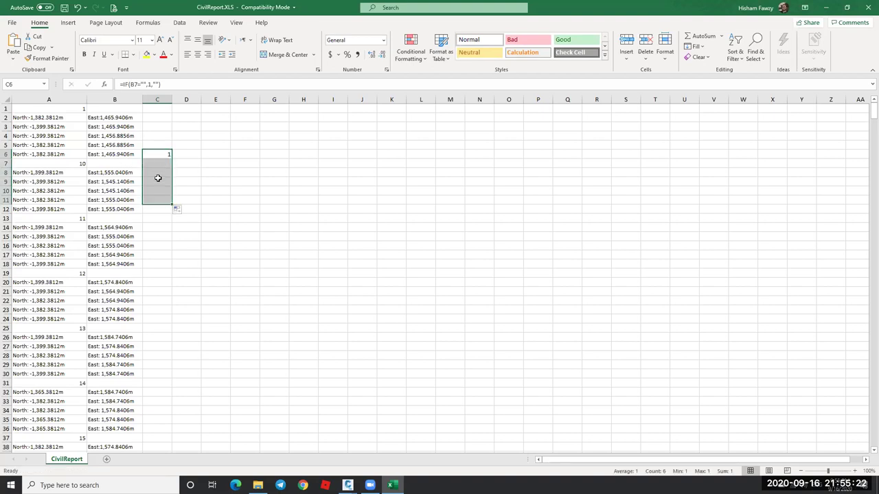
click(159, 156)
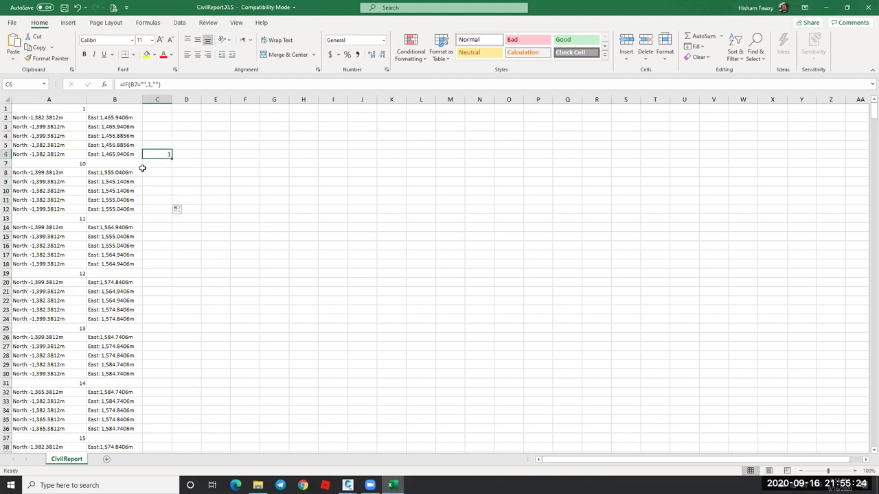
click(124, 173)
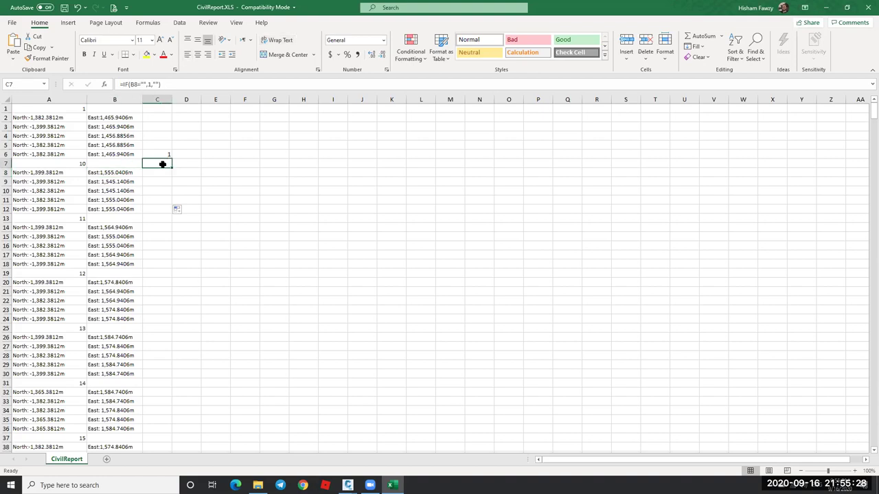
double_click(165, 163)
key(Escape)
Fill the flag formula from C6 down to row 157, then clear the extra formula in C157.
click(164, 154)
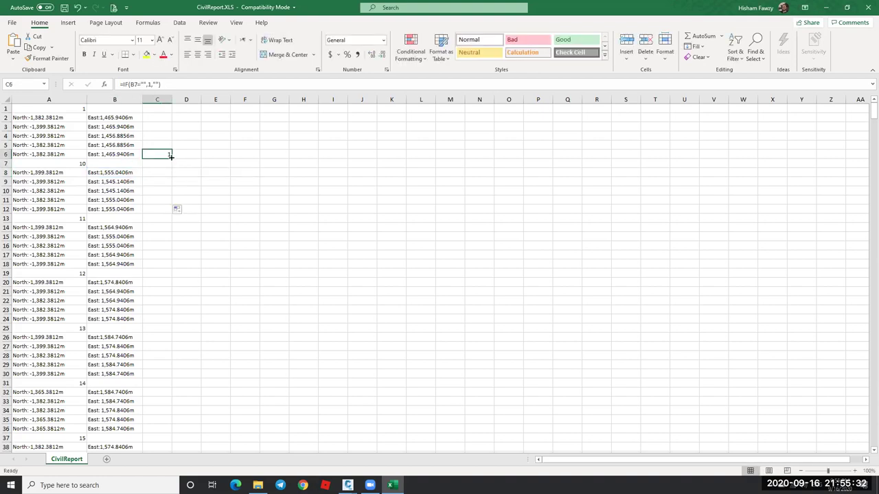
drag(169, 156, 170, 430)
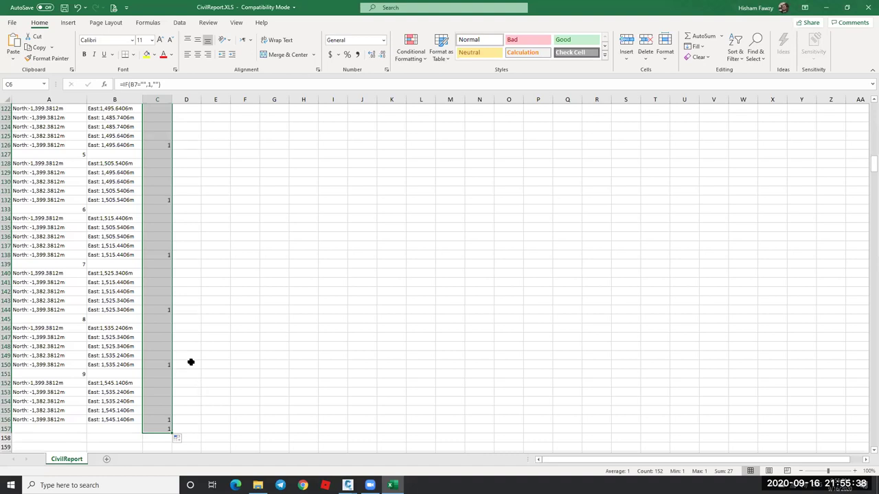
click(160, 429)
key(Delete)
scroll(150, 158, up, 20)
scroll(150, 158, up, 18)
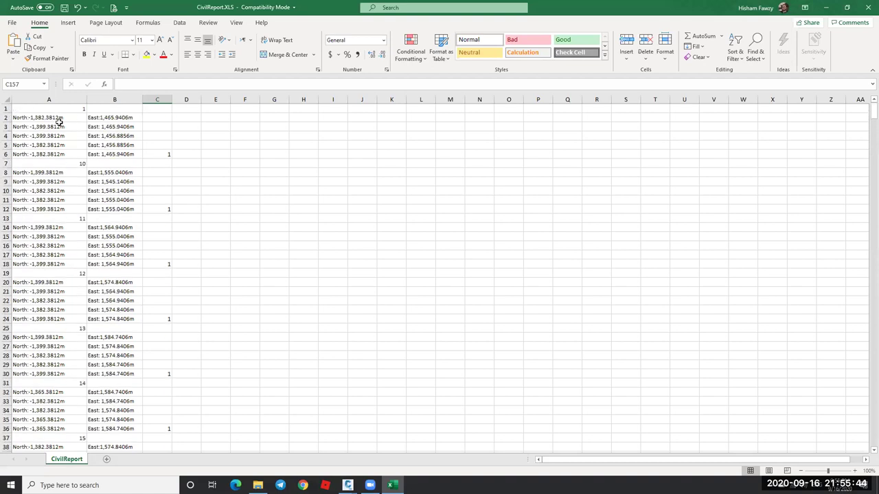
Review the coordinate rows, inspecting parcel 15's four coordinate rows and row 36.
key(ctrl+Home)
key(Down)
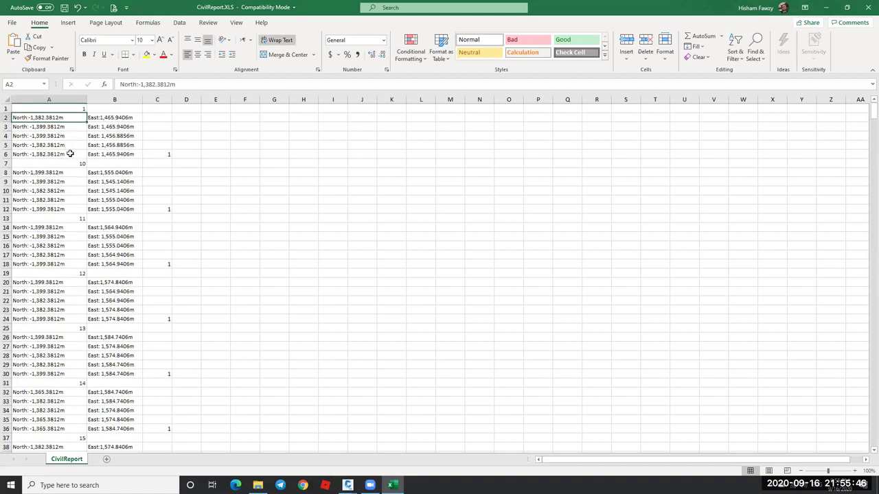
key(Down)
key(Down)
key(Down)
key(Down)
scroll(122, 172, down, 6)
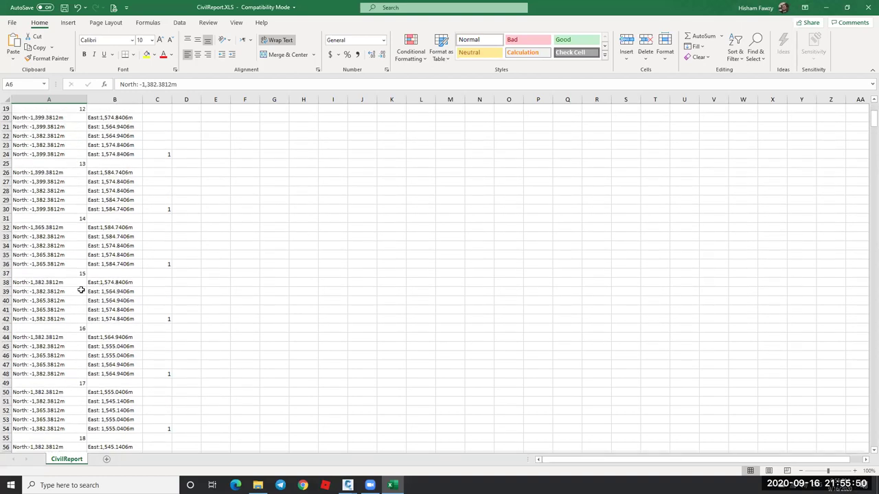
drag(69, 283, 99, 302)
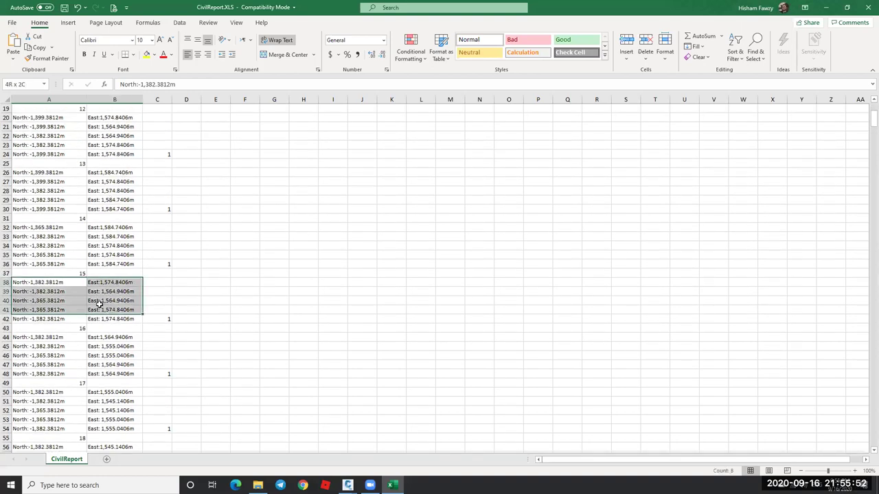
right_click(9, 265)
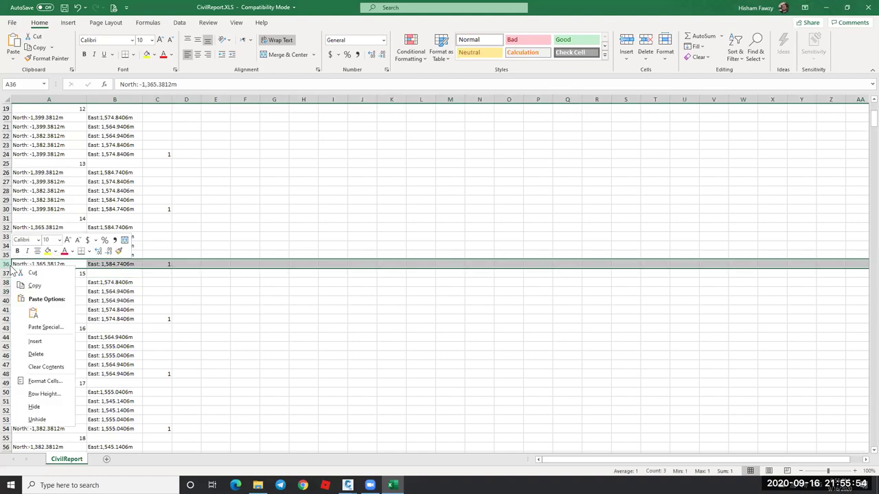
key(Escape)
click(230, 218)
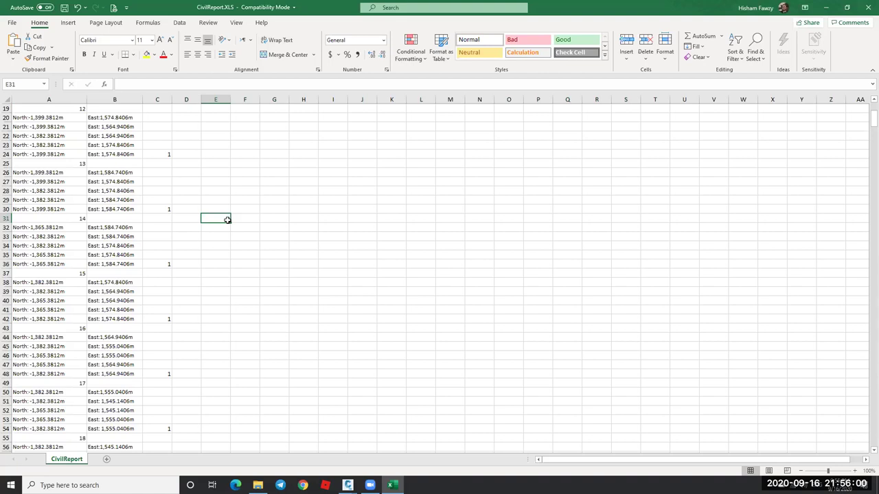
scroll(176, 213, up, 6)
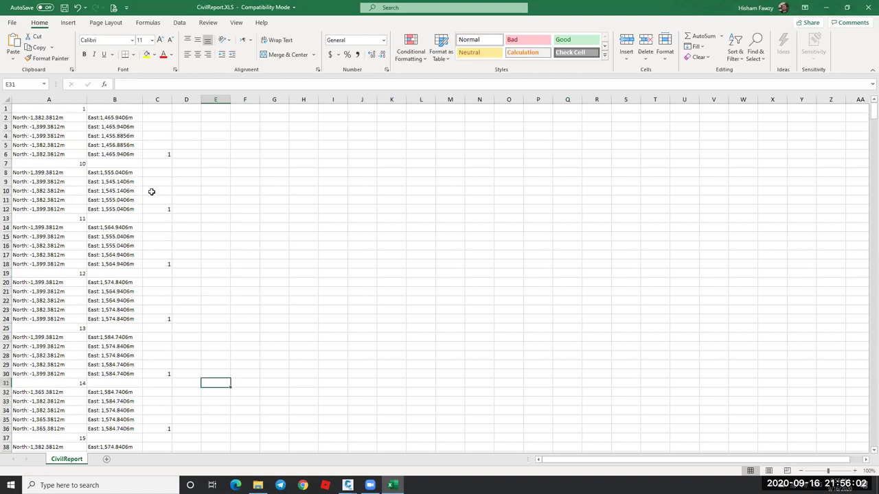
Select C6 through the end of column C and copy the flag formulas.
click(165, 153)
scroll(164, 208, down, 16)
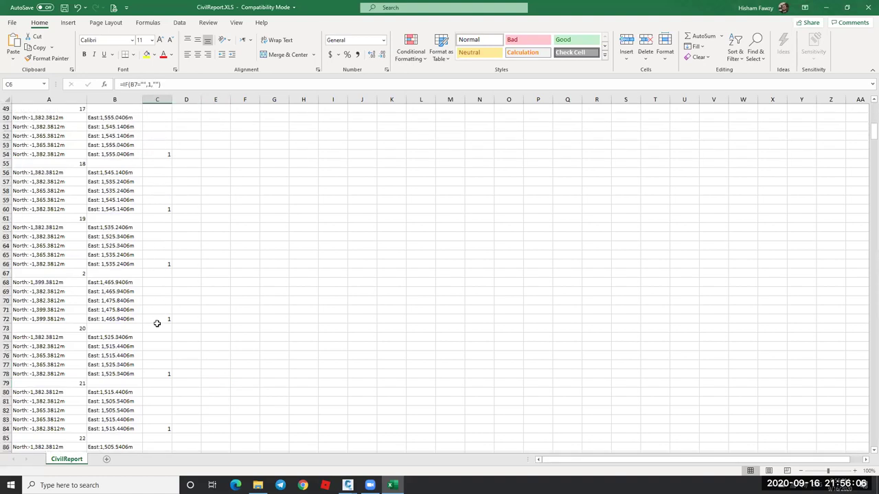
scroll(155, 333, down, 7)
scroll(163, 229, down, 20)
shift+click(167, 158)
scroll(169, 118, up, 20)
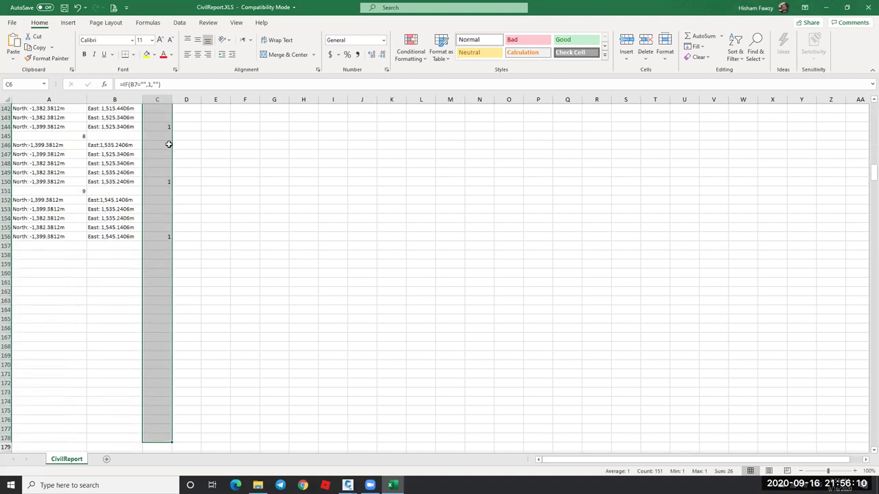
key(ctrl+c)
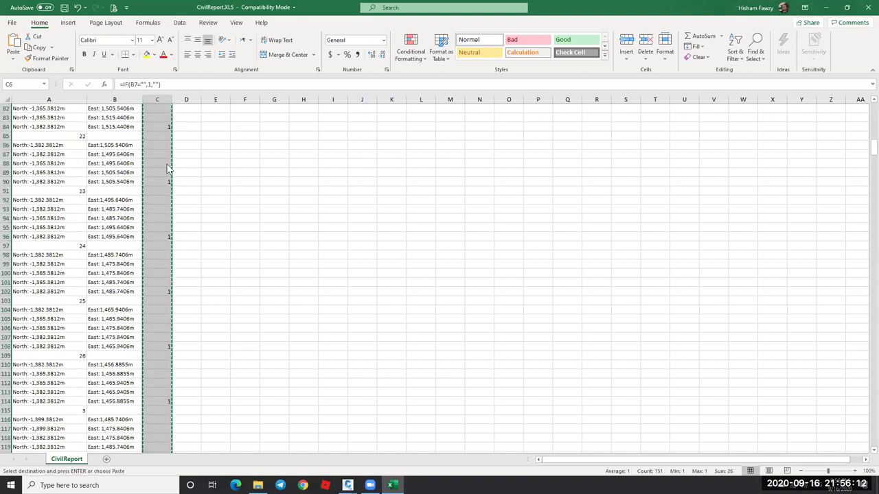
Paste column C back as values and filter it to show only rows flagged 1.
scroll(187, 163, up, 15)
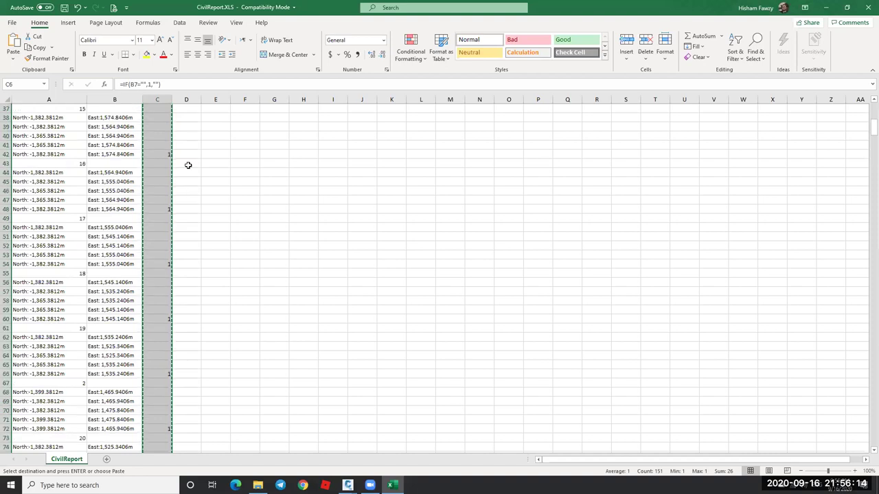
right_click(164, 152)
click(186, 197)
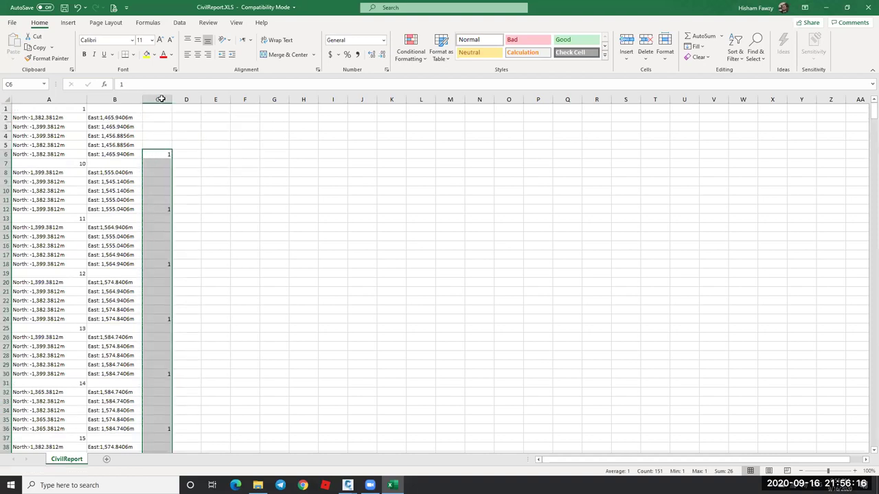
click(161, 99)
click(734, 52)
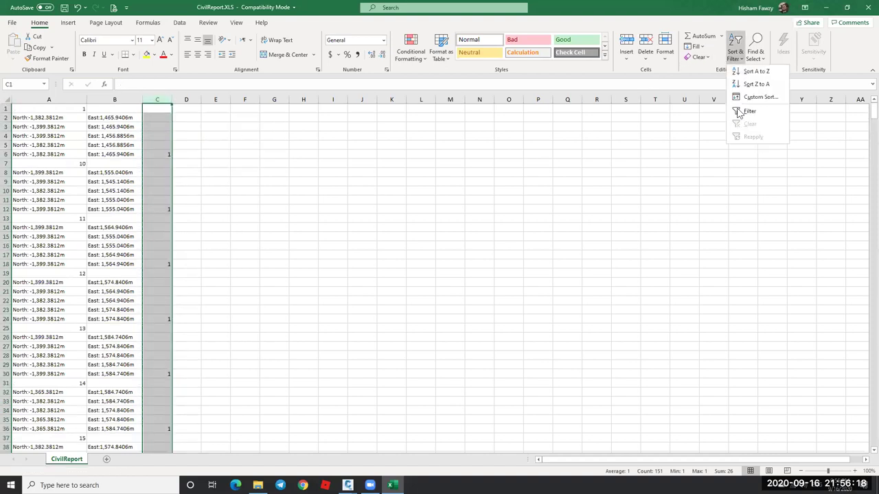
click(167, 109)
click(77, 217)
click(77, 225)
click(113, 301)
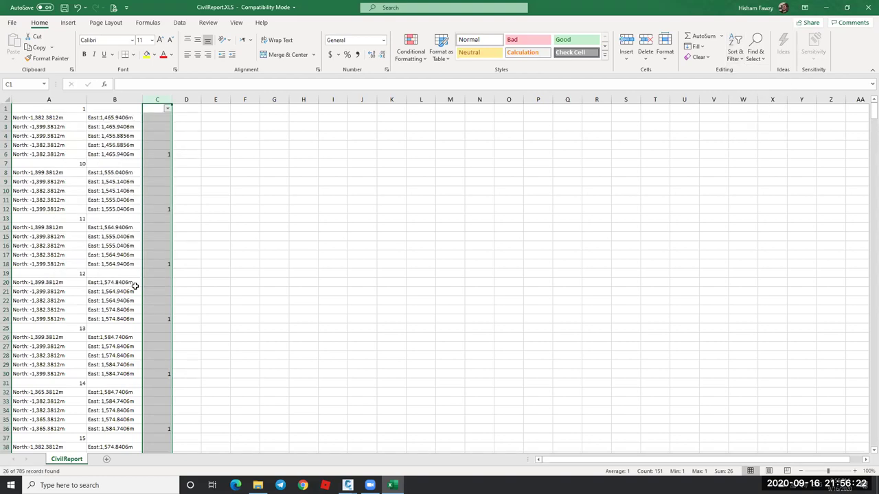
Delete the flagged rows 6 through 156 and turn the filter off.
click(5, 117)
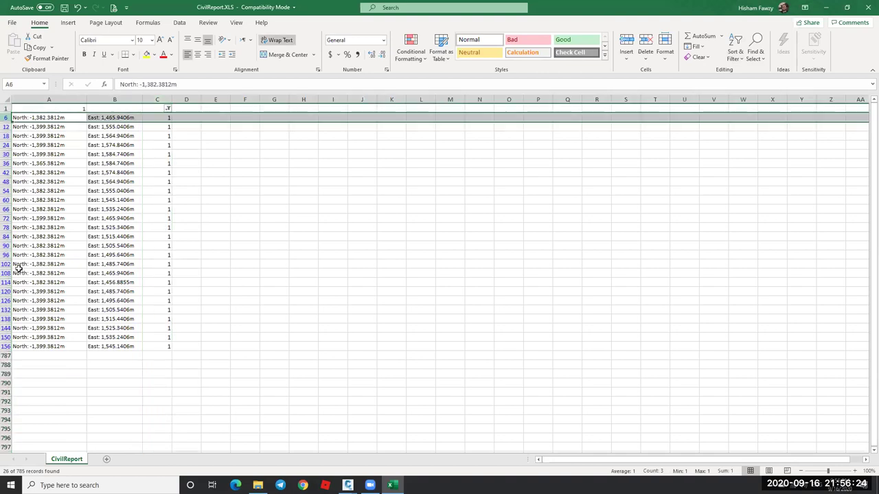
shift+click(7, 346)
right_click(7, 347)
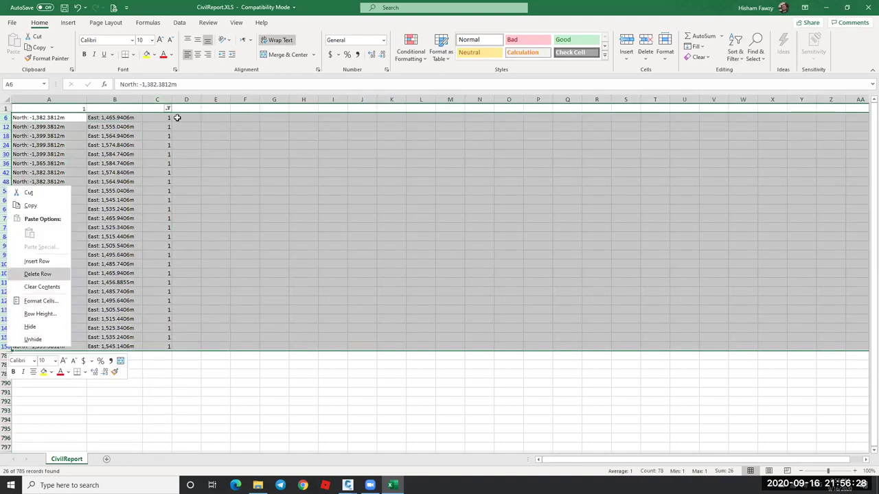
click(37, 273)
click(735, 53)
key(Down)
key(Down)
key(Return)
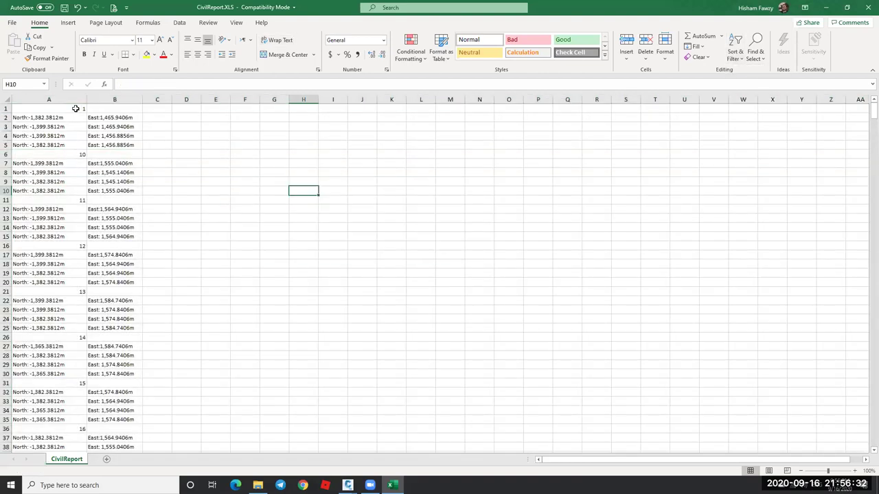
Inspect the North and East coordinate text in cells A2 and B2.
click(76, 108)
click(69, 118)
click(92, 117)
click(69, 120)
click(110, 124)
click(84, 126)
double_click(55, 117)
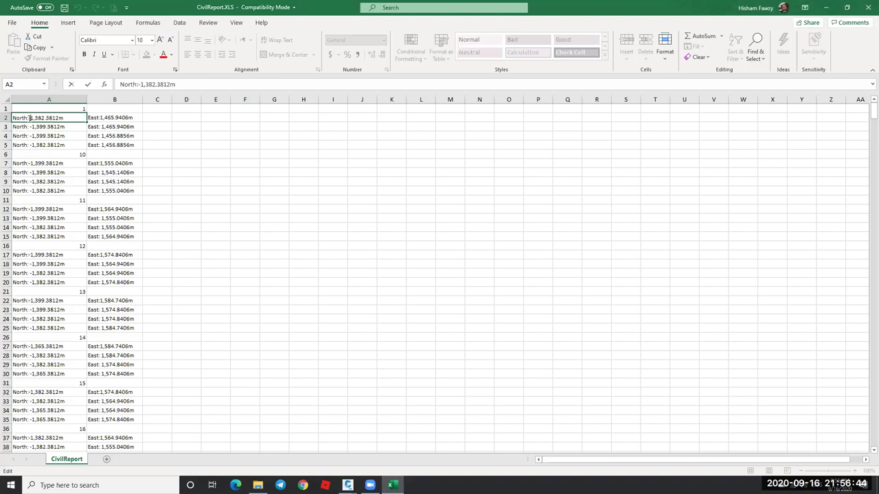
right_click(21, 118)
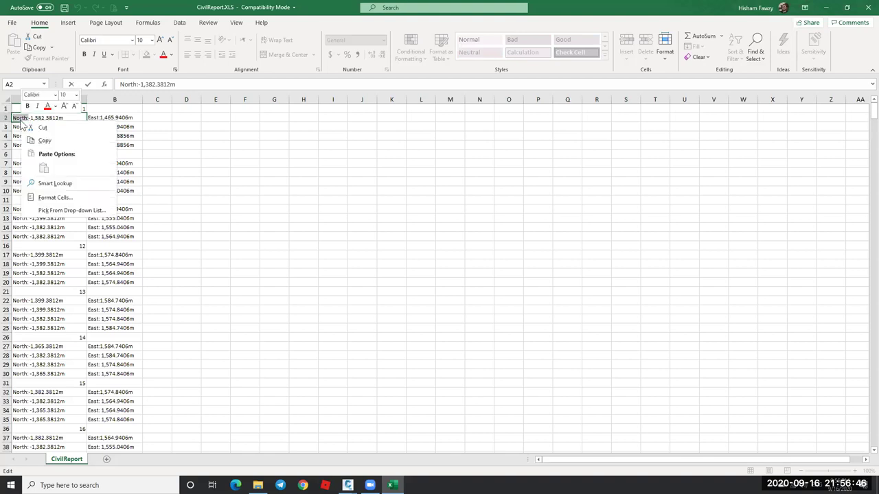
click(39, 138)
Remove 'North:' from every cell in column A with Replace All.
click(48, 100)
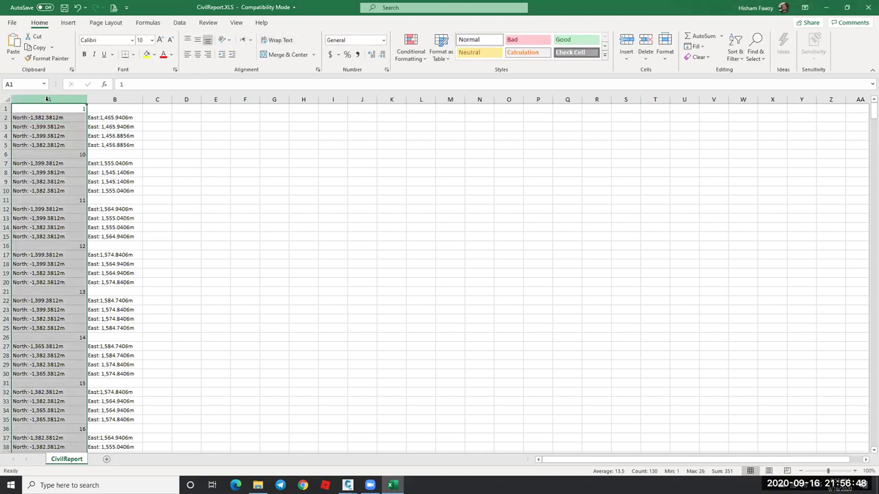
key(ctrl+h)
key(shift+Tab)
text(North:)
click(189, 358)
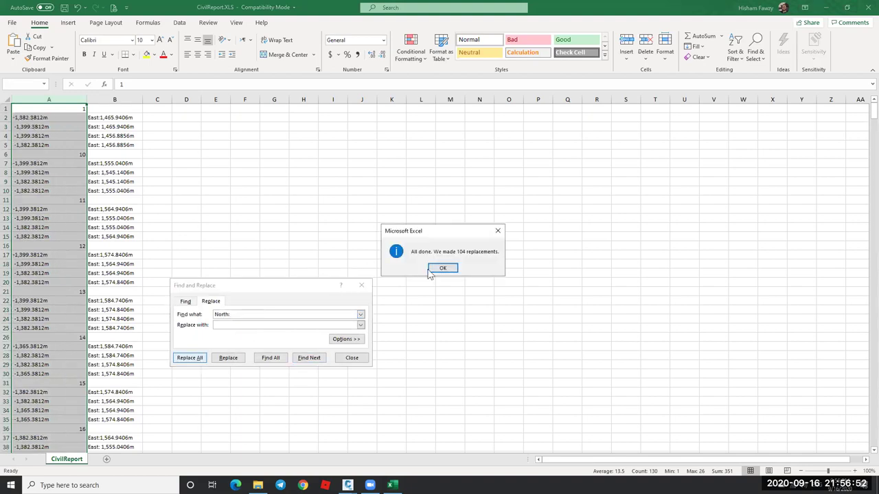
click(443, 270)
Remove 'East:' from every cell in column B with Replace All.
click(110, 118)
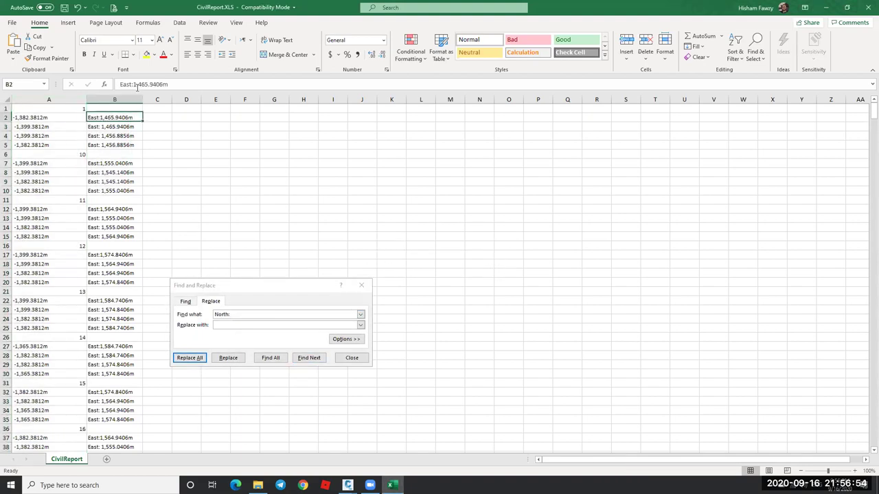
drag(134, 84, 109, 82)
click(240, 315)
key(ctrl+v)
click(115, 99)
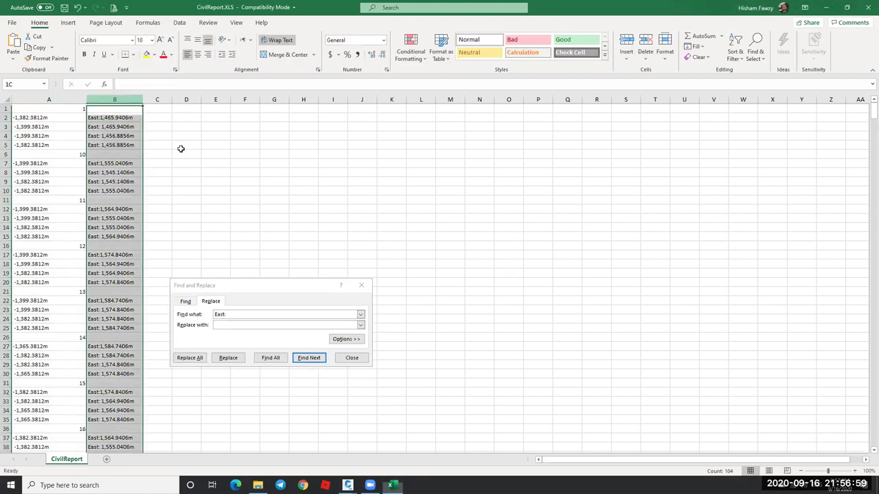
click(190, 358)
click(443, 267)
Strip the 'm' units from columns A and B together.
drag(115, 99, 47, 124)
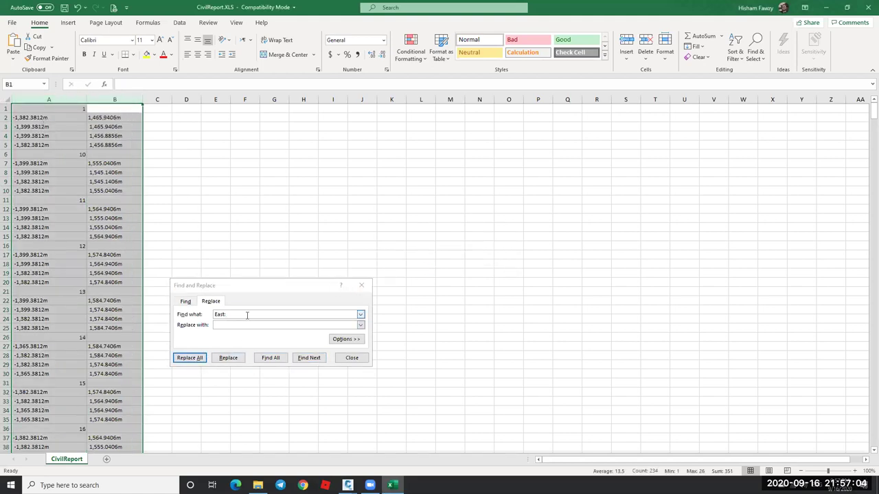
click(193, 317)
text(m)
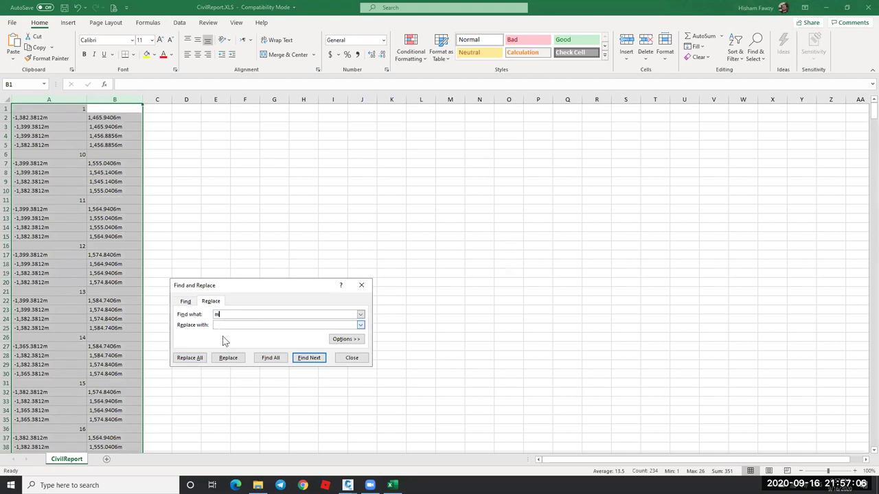
click(189, 358)
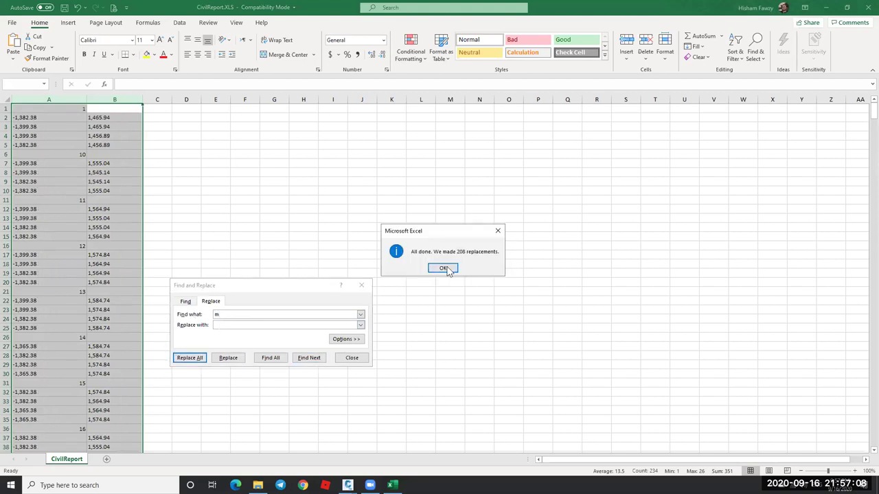
click(443, 267)
click(349, 358)
click(189, 181)
Check the cleaned values in A2 and B2 and insert an empty column A.
click(94, 109)
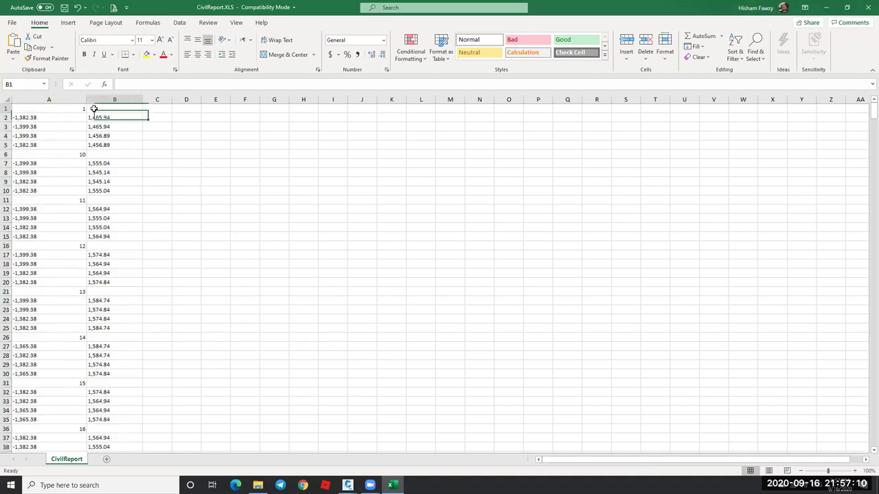
click(69, 111)
click(66, 119)
click(110, 118)
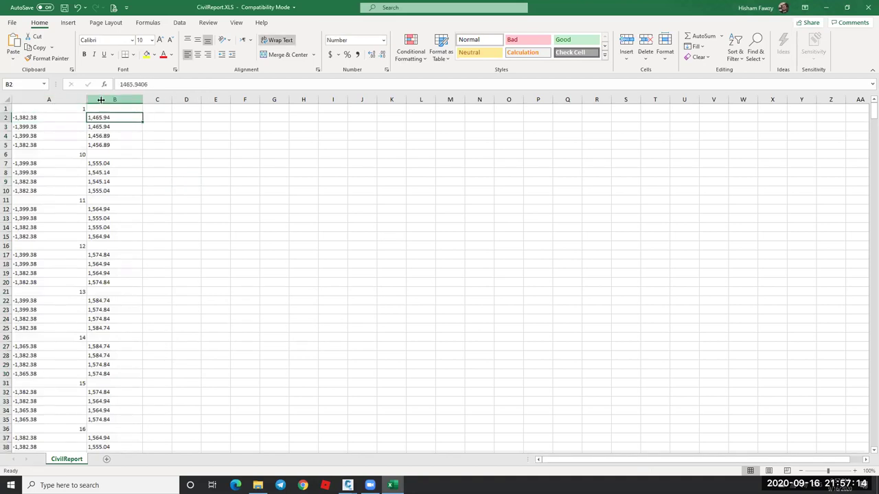
right_click(80, 100)
click(110, 175)
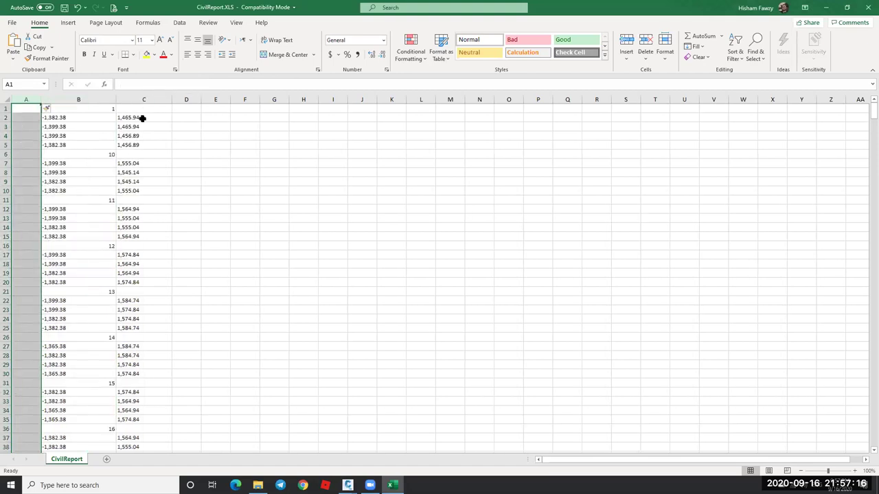
Move the x coordinate values from column C into the new empty column A.
click(143, 118)
scroll(143, 118, down, 1)
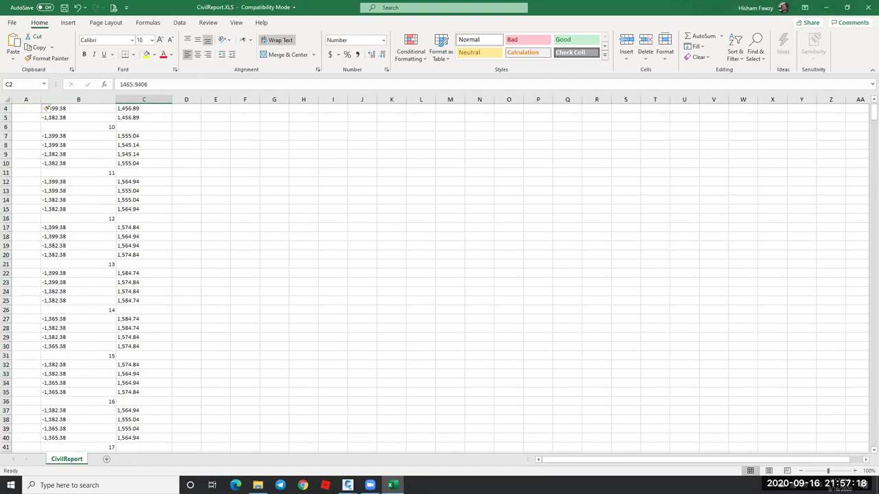
drag(872, 114, 873, 433)
scroll(164, 189, up, 20)
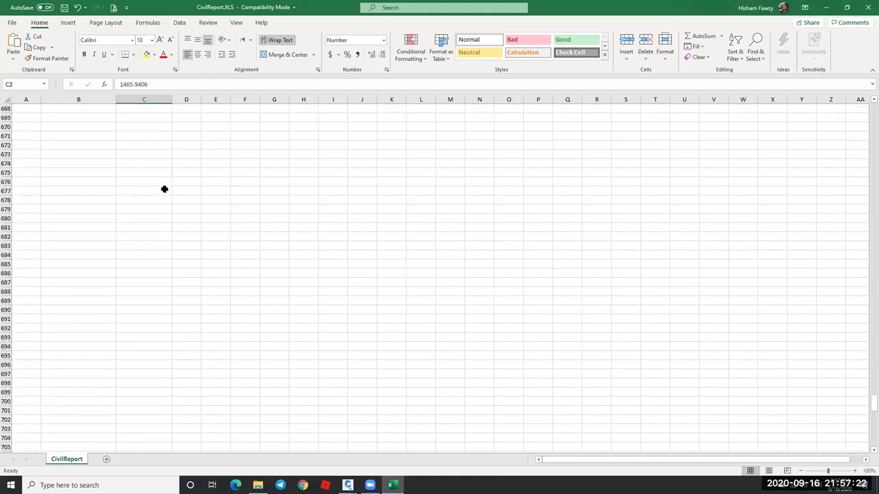
scroll(164, 189, up, 20)
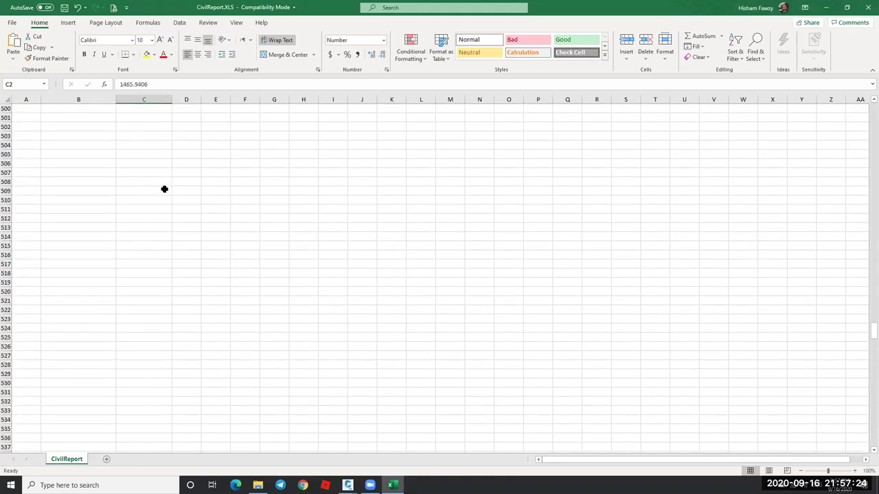
scroll(164, 189, up, 15)
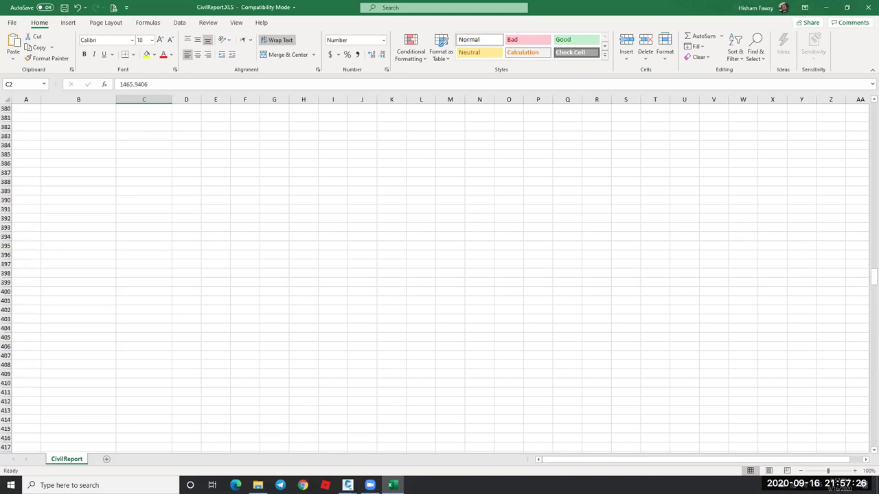
drag(867, 270, 865, 162)
shift+click(147, 145)
drag(131, 150, 35, 145)
drag(866, 169, 865, 96)
Enter =CONCATENATE(A2,",",B2) in cell C2.
click(138, 118)
text(=conc)
key(Down)
key(Tab)
click(103, 84)
click(33, 118)
key(Tab)
text(,)
key(Tab)
click(93, 117)
key(Return)
Fill the formula down to C5 and copy the four coordinate pairs.
drag(176, 127, 171, 147)
click(165, 120)
key(ctrl+c)
In Drawing2, erase the old outline object at parcel 1.
mouse_move(347, 484)
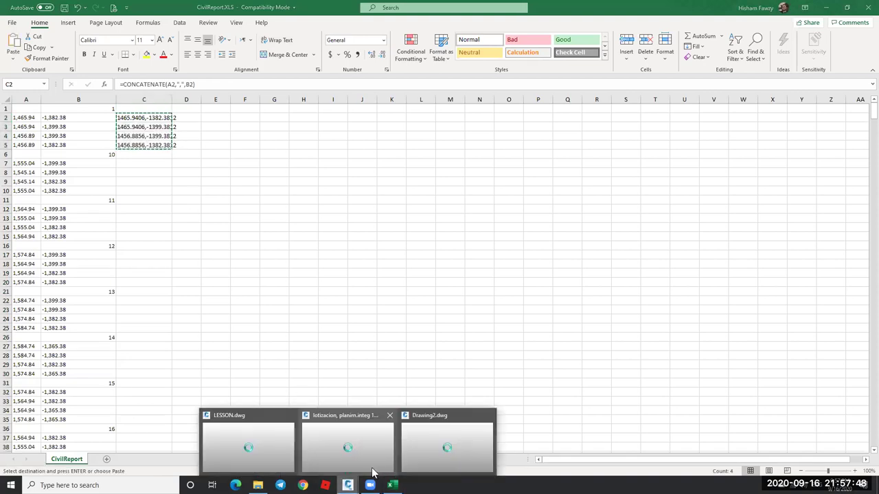
click(442, 443)
click(434, 221)
text(e)
key(Return)
Draw a polyline through the pasted corner coordinate pairs with PL.
text(pl)
key(Return)
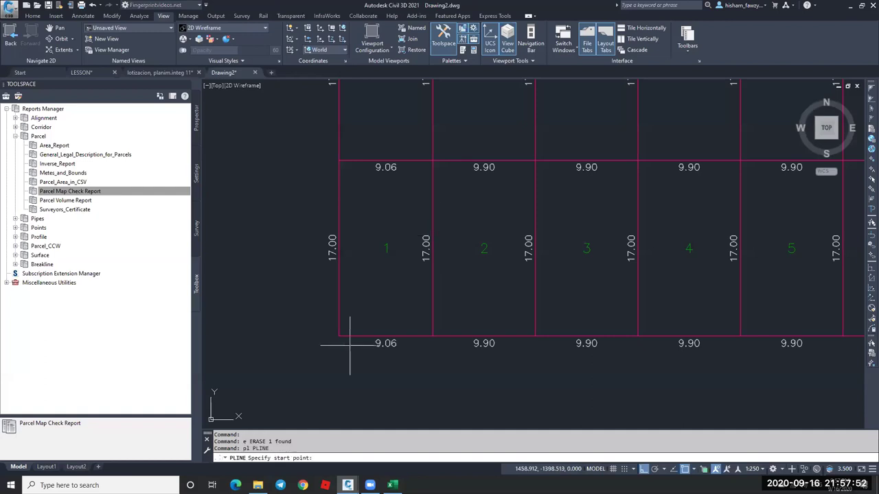
right_click(327, 458)
click(350, 431)
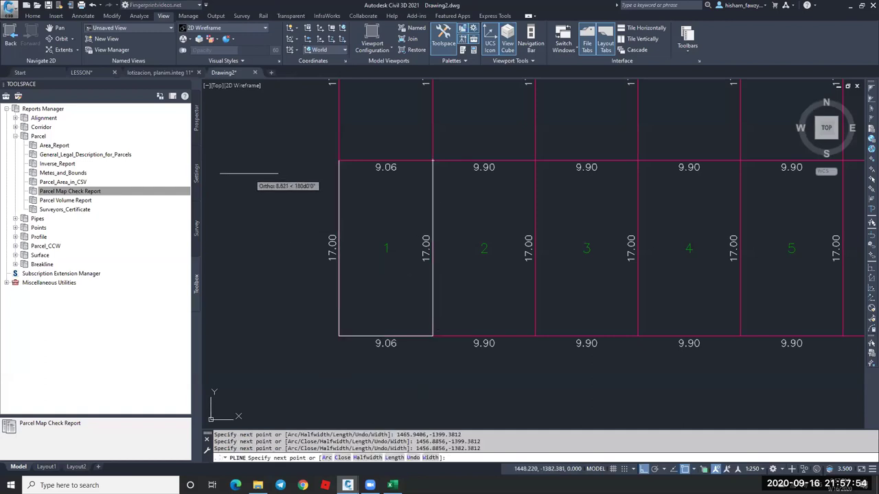
key(Escape)
Inspect the new parcel 1 outline, then erase it with E.
click(320, 160)
mouse_move(249, 161)
click(302, 194)
key(Escape)
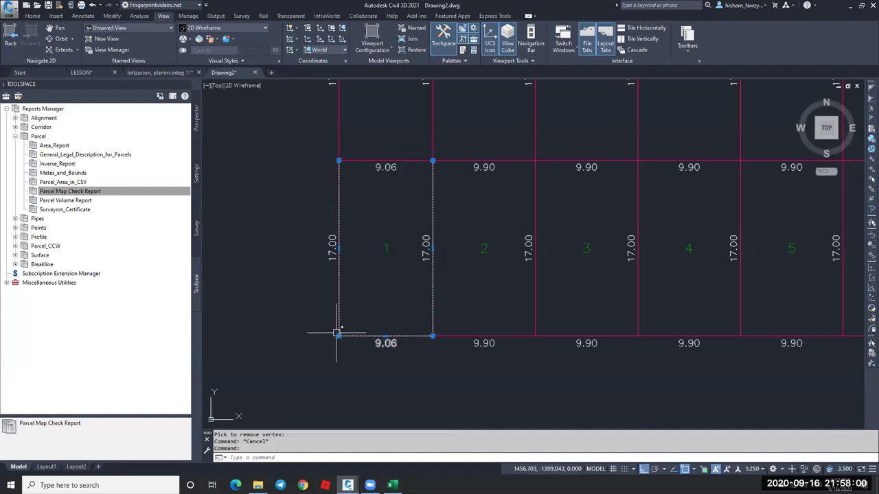
scroll(344, 153, up, 7)
scroll(342, 151, down, 8)
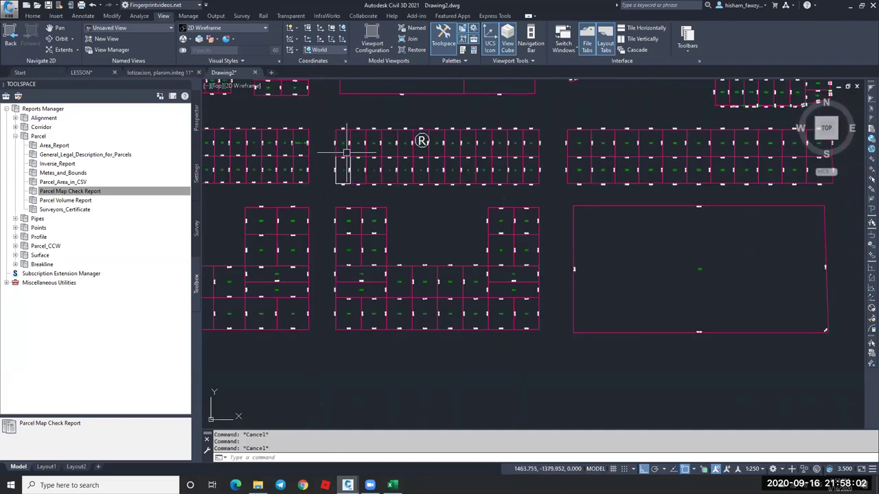
scroll(348, 160, up, 3)
key(Escape)
click(370, 156)
text(E)
key(Return)
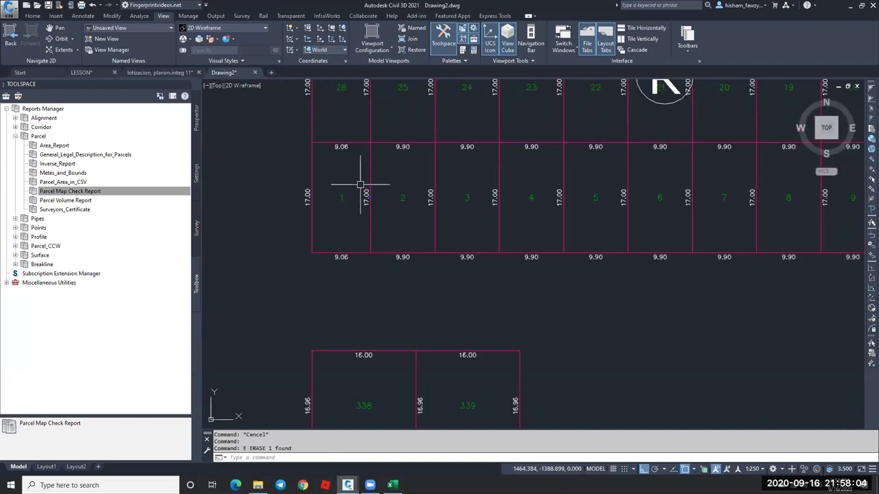
Return to the CivilReport workbook and close it with Don't Save.
click(392, 485)
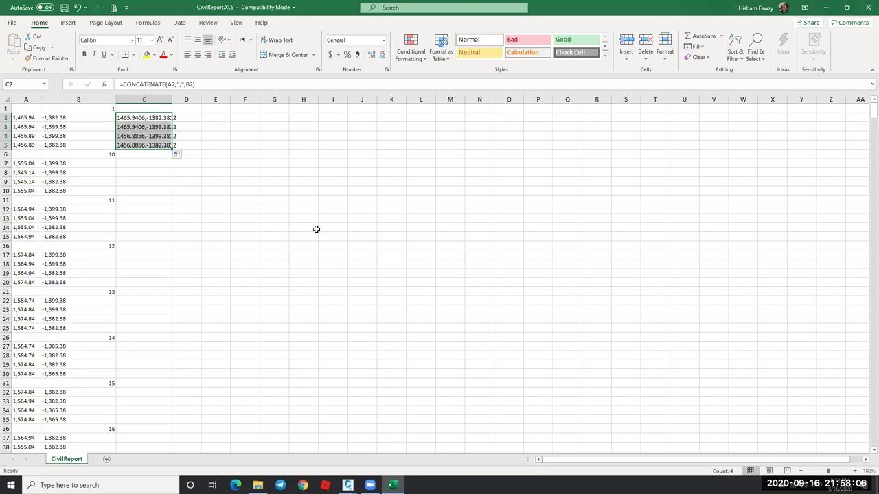
click(72, 118)
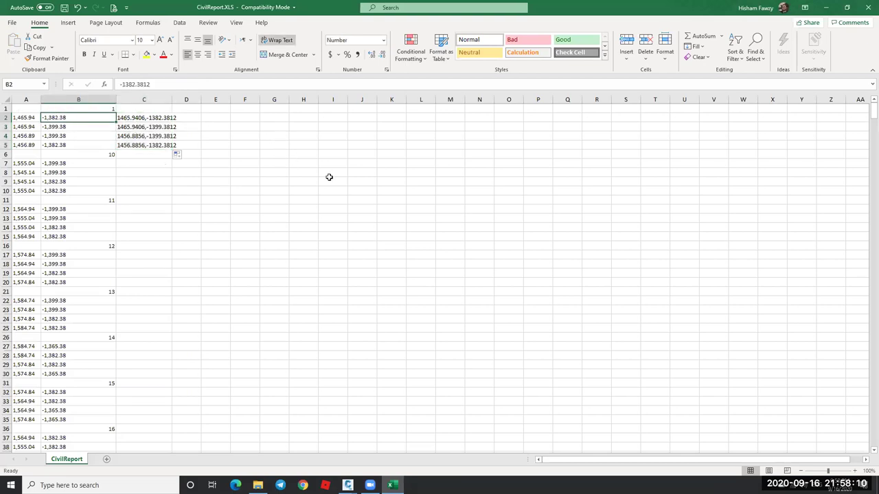
click(868, 12)
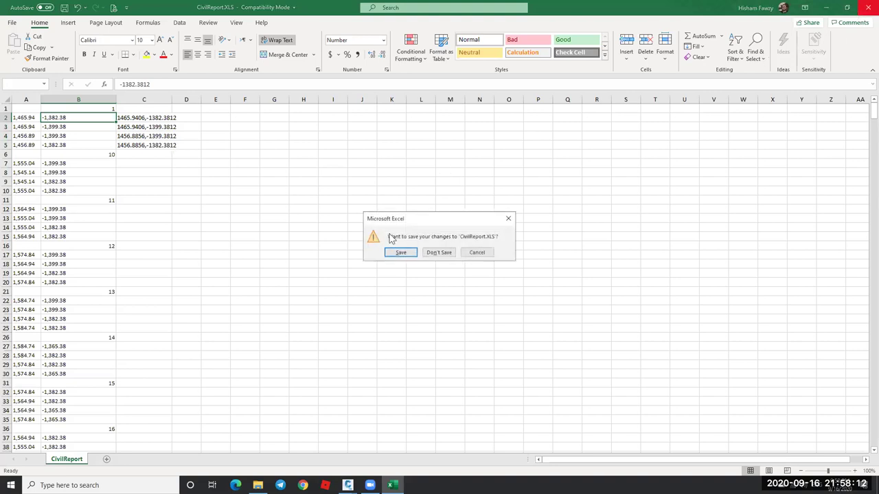
click(443, 253)
Scroll and pan the drawing to view the subdivision layout.
scroll(311, 289, down, 5)
scroll(556, 204, down, 4)
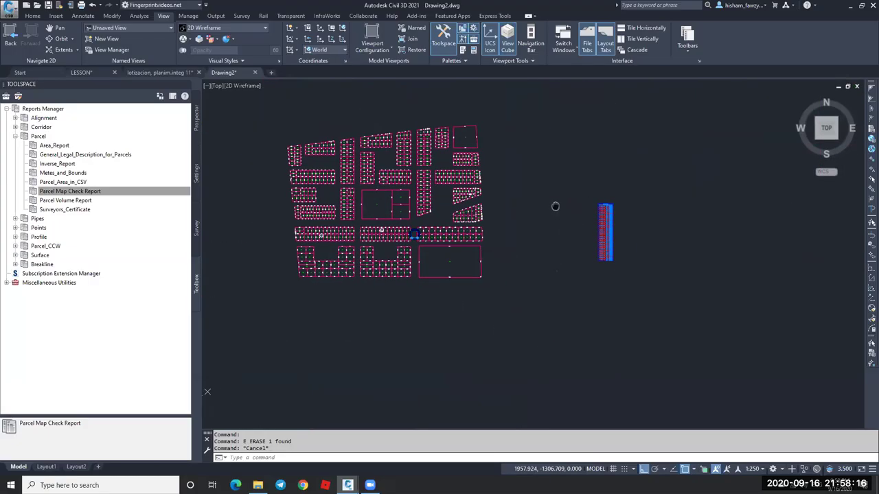
scroll(415, 234, up, 7)
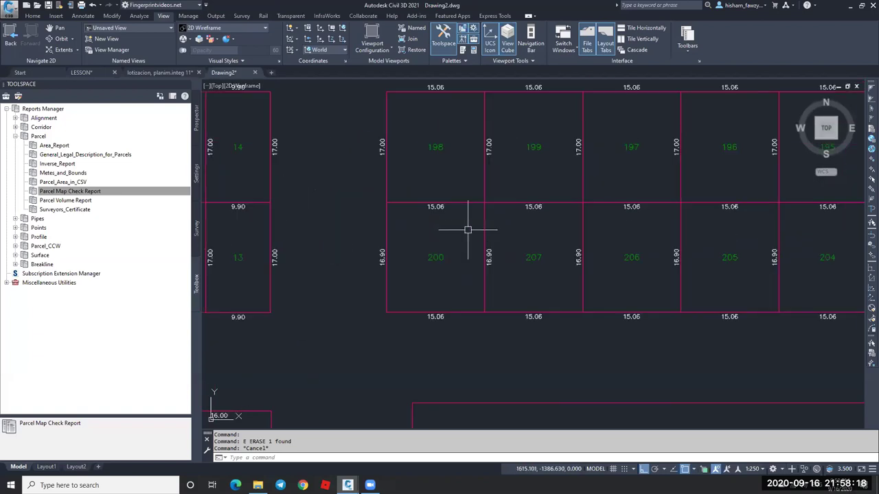
scroll(457, 221, down, 2)
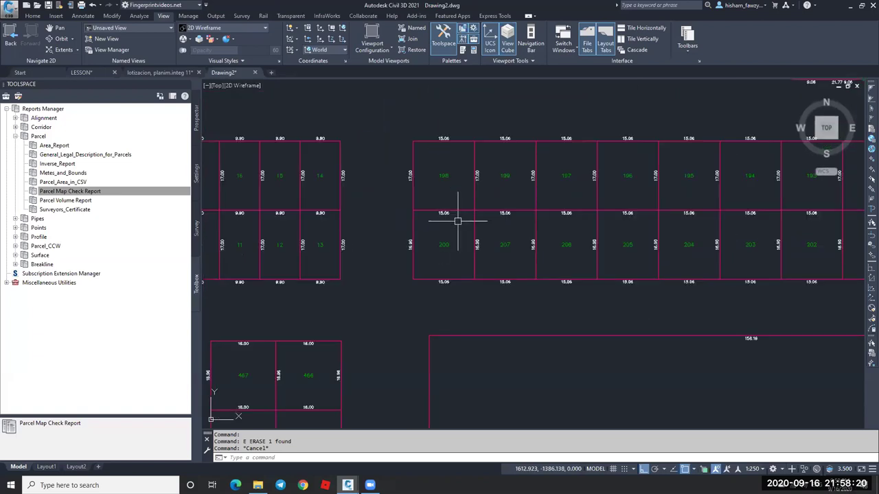
scroll(457, 221, down, 6)
scroll(377, 230, up, 1)
middle_drag(377, 230, 430, 223)
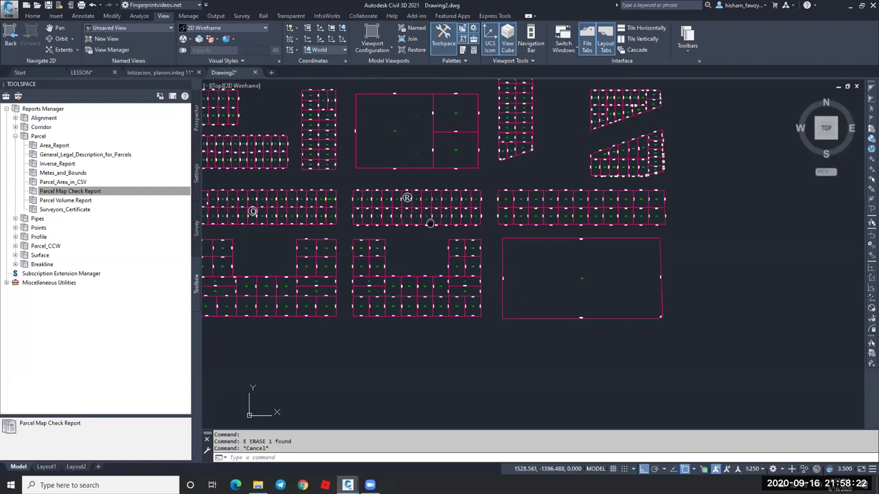
scroll(384, 206, up, 2)
scroll(384, 206, up, 4)
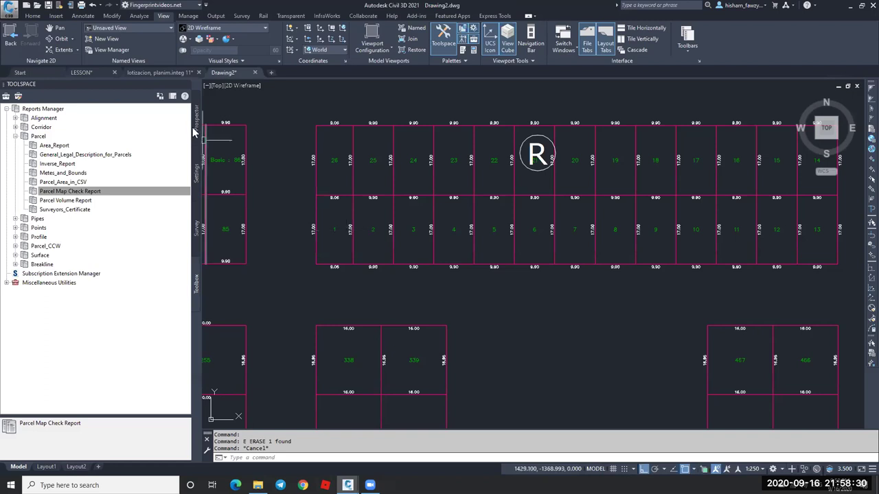
In the Settings tree, expand Parcel > User-Defined Property Classifications.
click(196, 176)
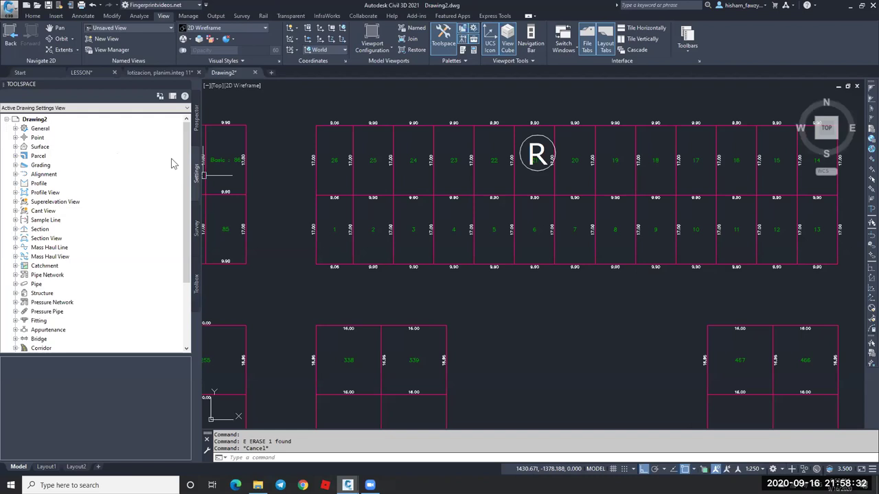
click(16, 147)
click(16, 147)
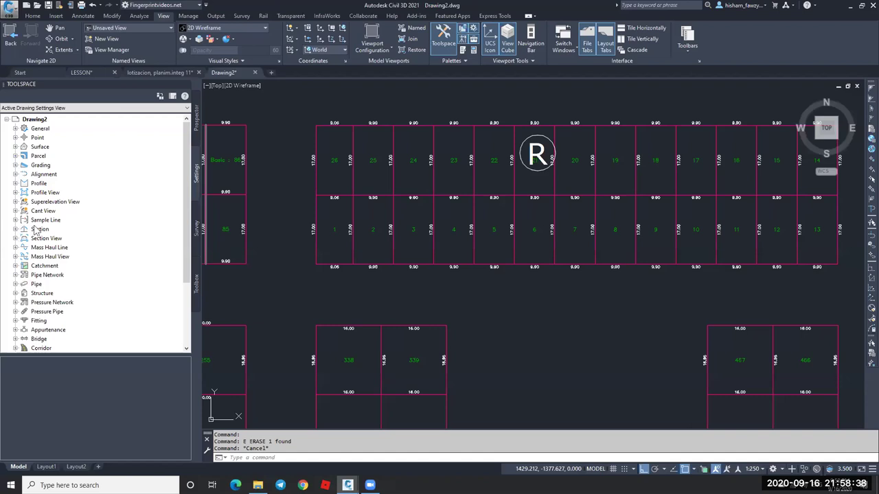
scroll(42, 227, down, 1)
scroll(45, 220, down, 1)
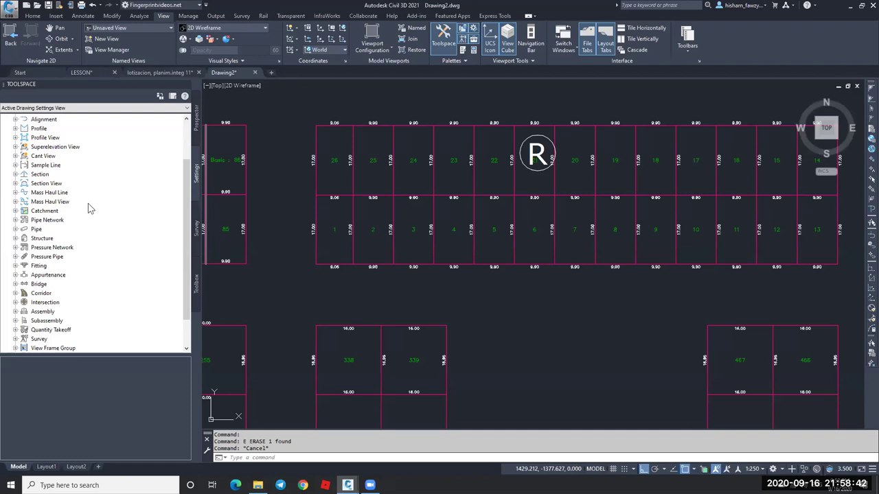
scroll(87, 203, up, 2)
click(15, 155)
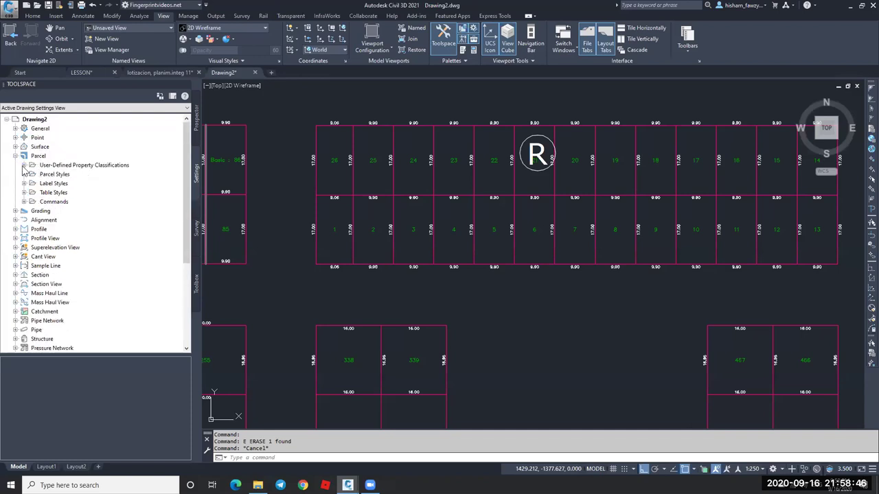
click(24, 166)
Create a new Owner user-defined property under Unclassified with default value '-'.
right_click(77, 177)
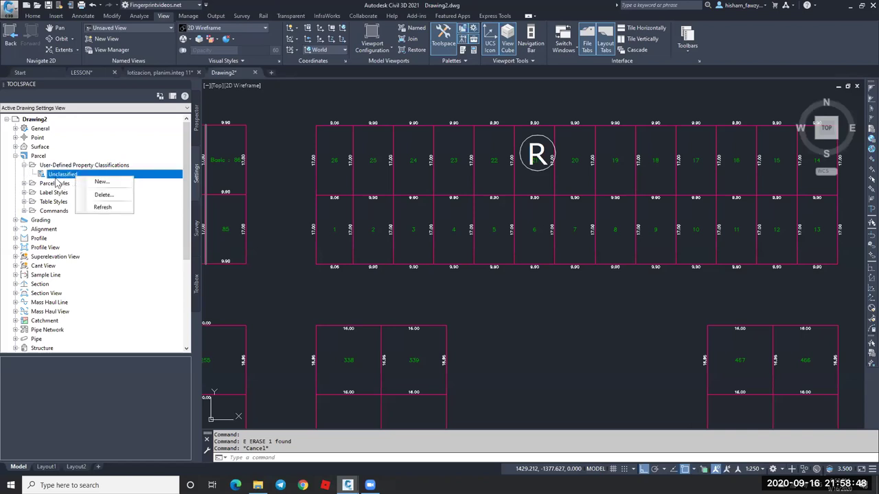
click(100, 180)
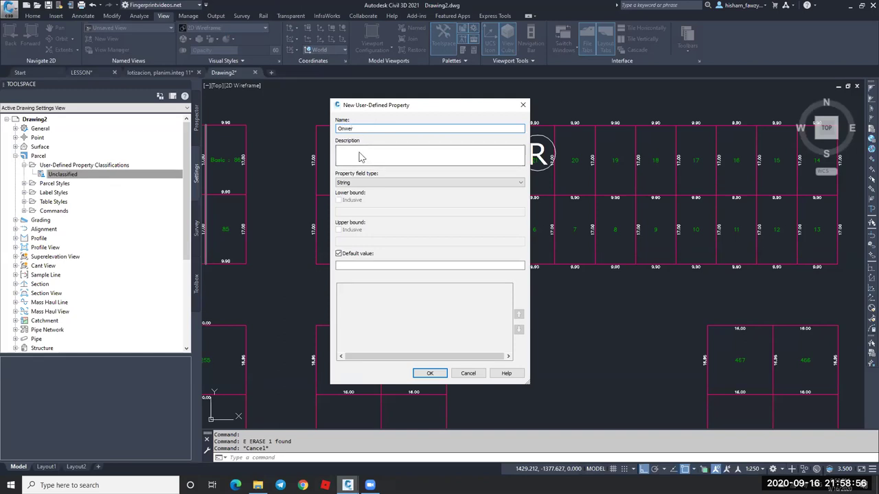
click(371, 265)
text(--)
click(428, 373)
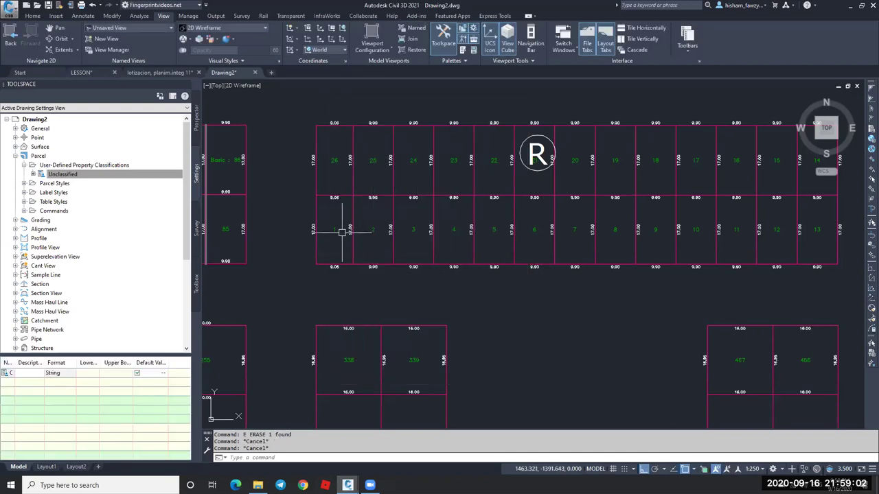
Edit parcel 1's Owner value in its parcel properties.
click(341, 232)
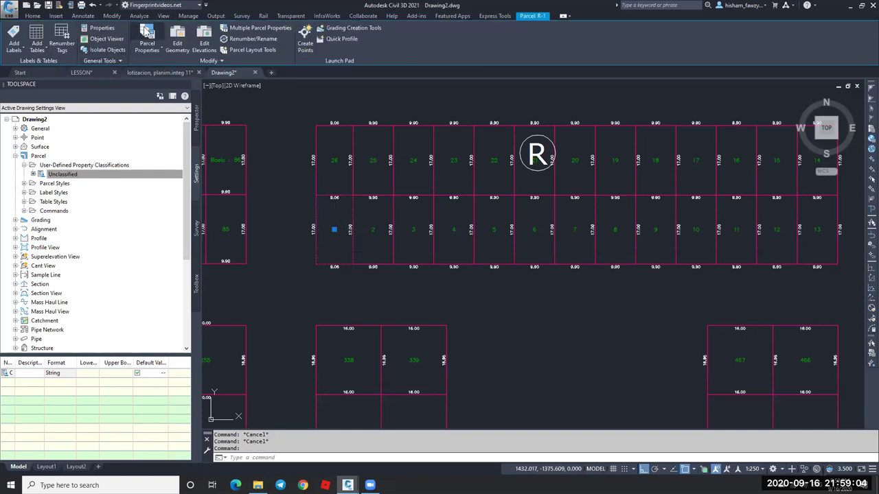
click(147, 35)
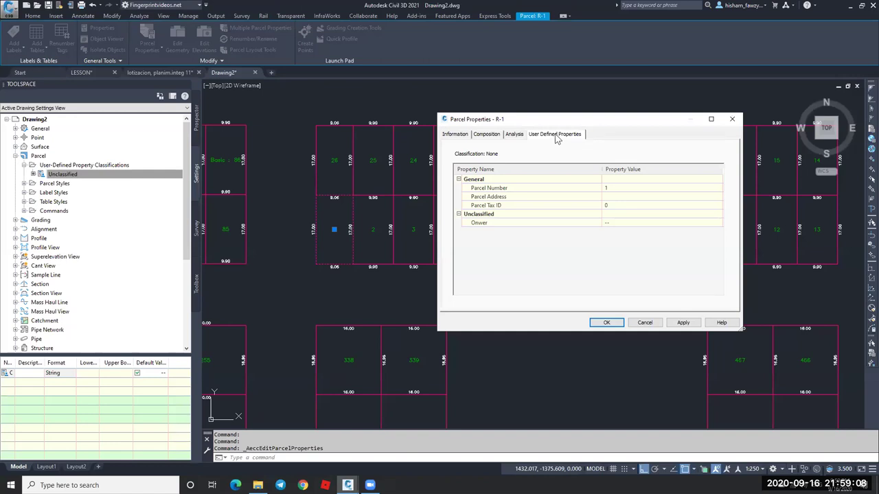
click(614, 223)
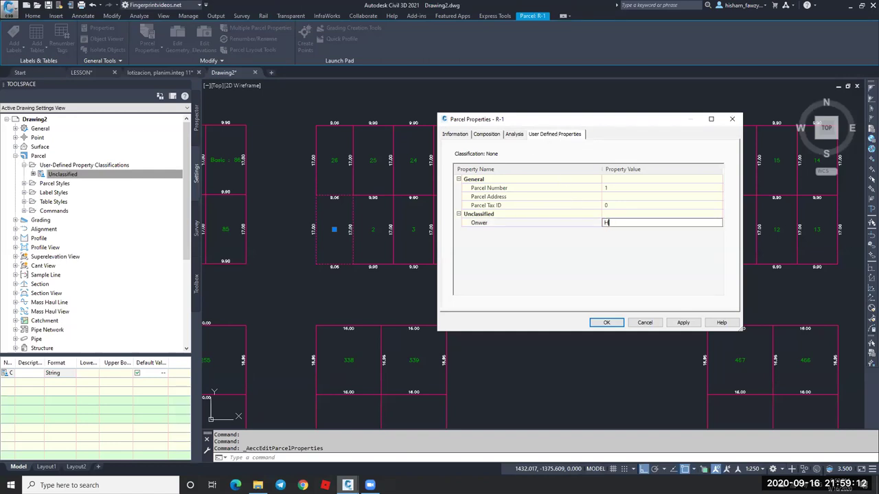
click(606, 323)
key(Escape)
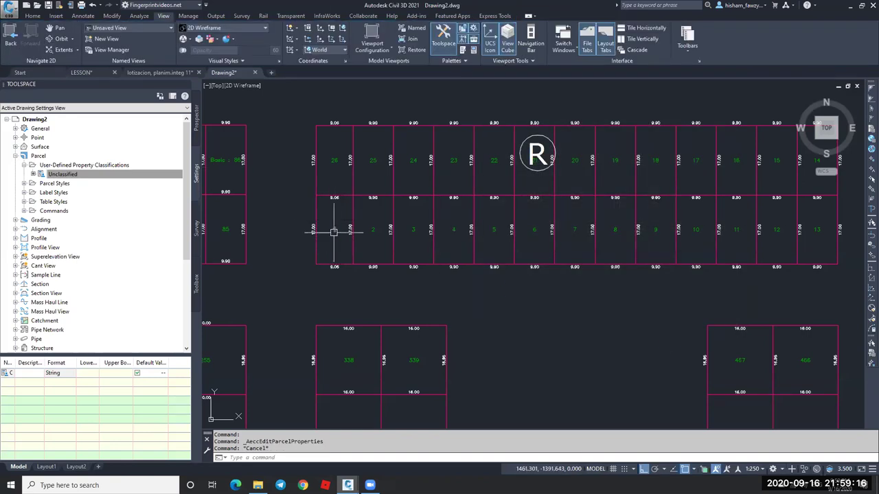
Review the property panels of parcels 1 and 2, then close them.
double_click(314, 249)
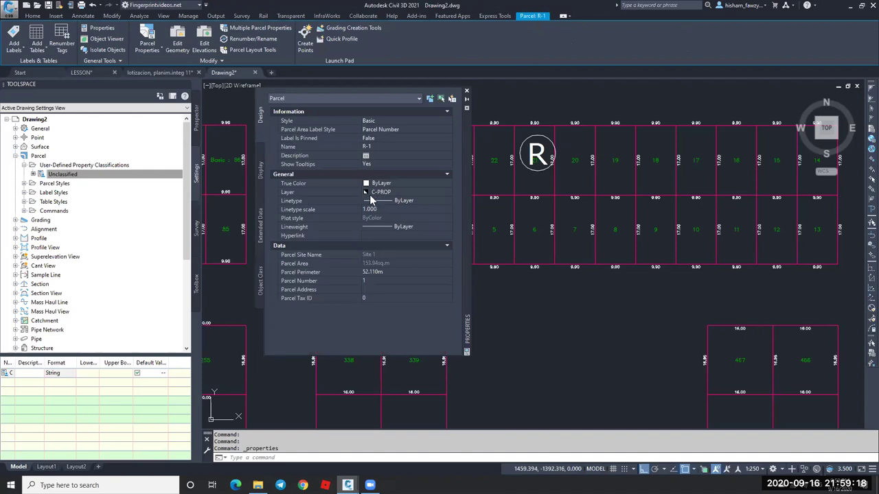
click(261, 172)
click(260, 227)
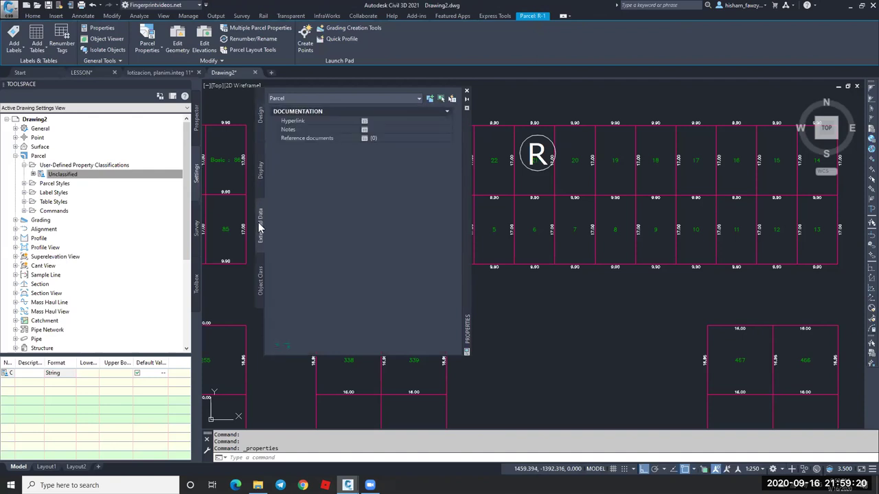
click(259, 274)
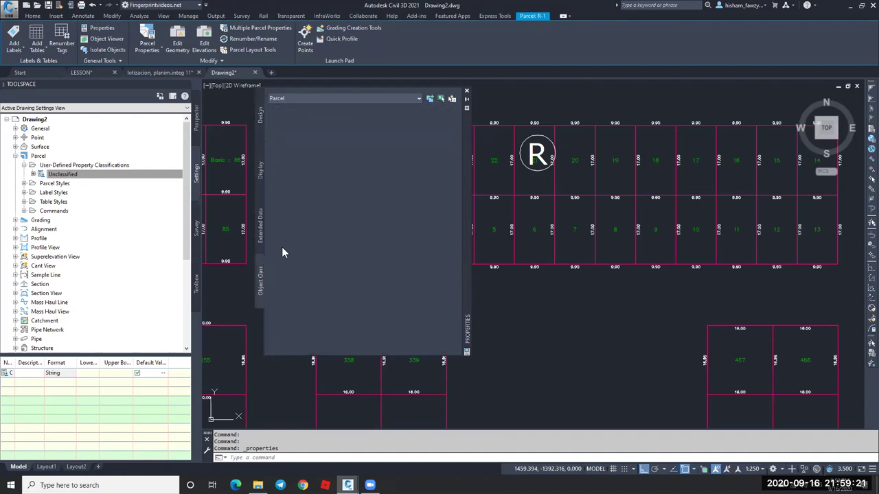
click(466, 90)
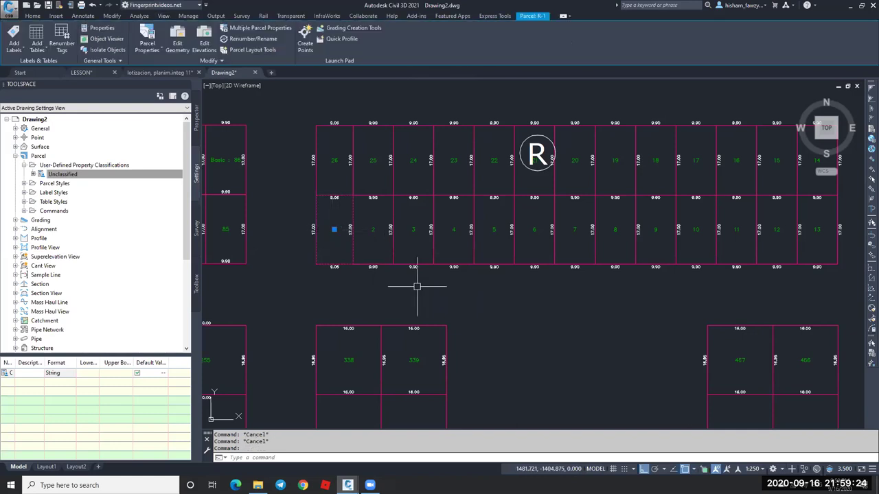
key(Escape)
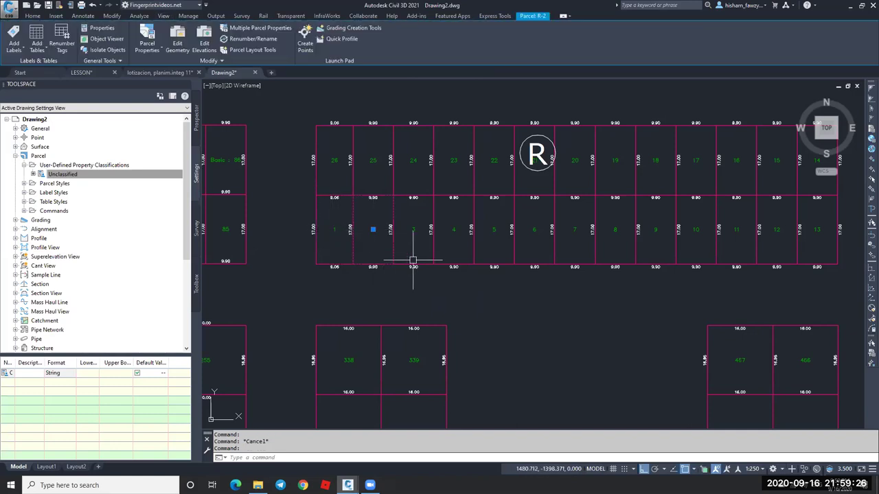
click(374, 238)
double_click(374, 237)
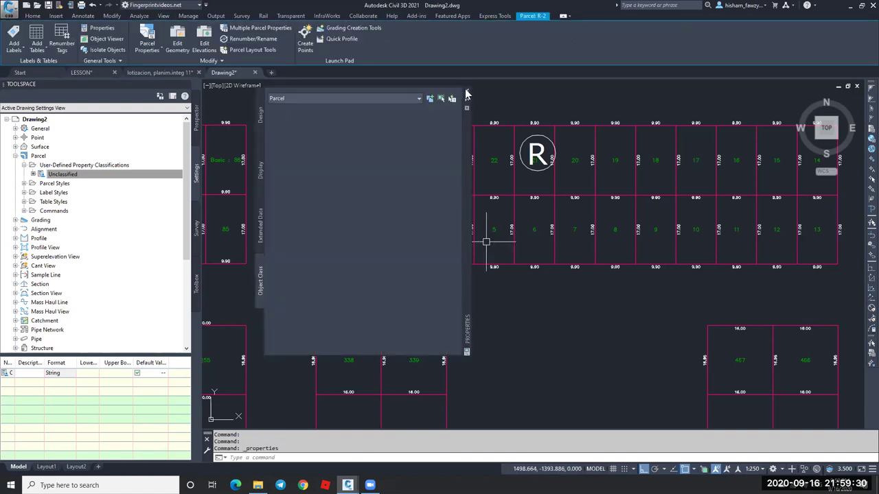
click(467, 95)
key(Escape)
Start Multiple Parcel Properties and pick the start point inside parcel 1.
middle_drag(549, 284, 481, 285)
click(261, 229)
click(265, 227)
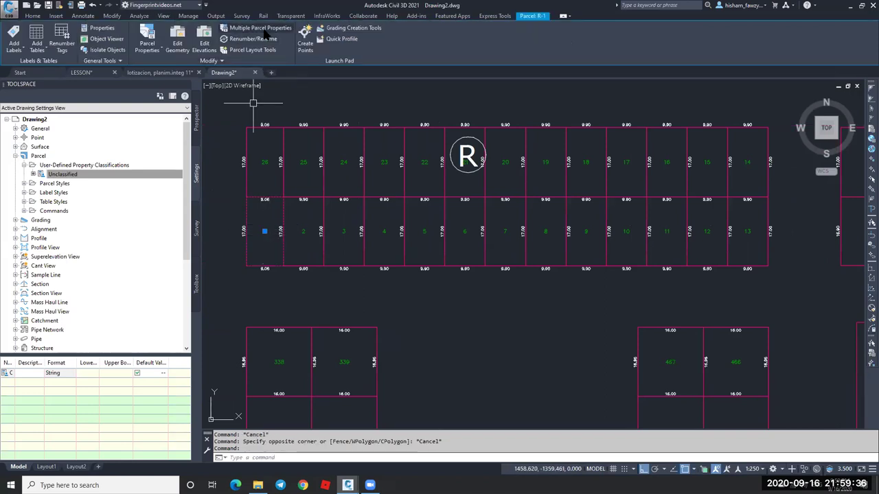
click(264, 32)
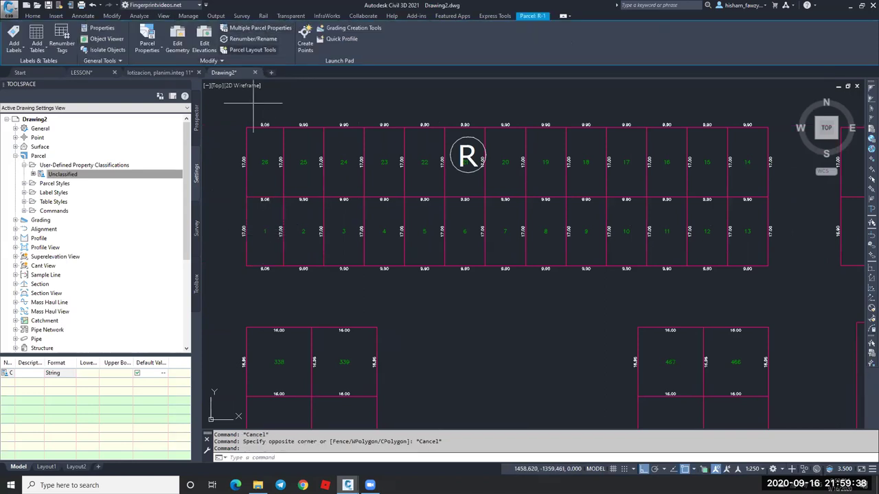
click(264, 230)
Pick the end point at parcel 13 and apply the owner's name to all 13 parcels' Owner field.
click(743, 231)
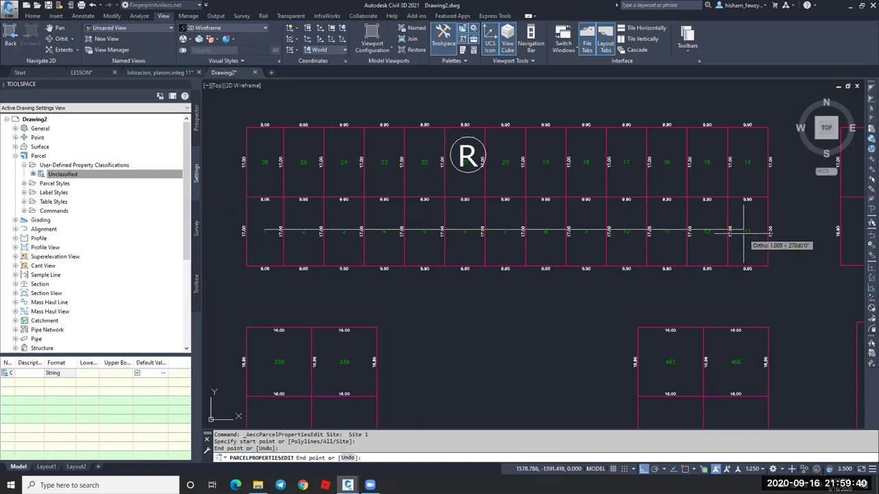
key(Return)
key(Return)
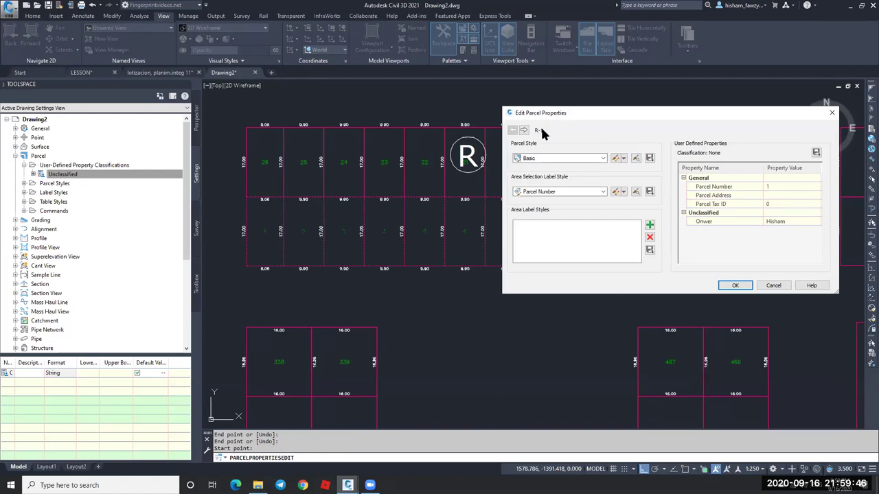
click(523, 130)
click(776, 220)
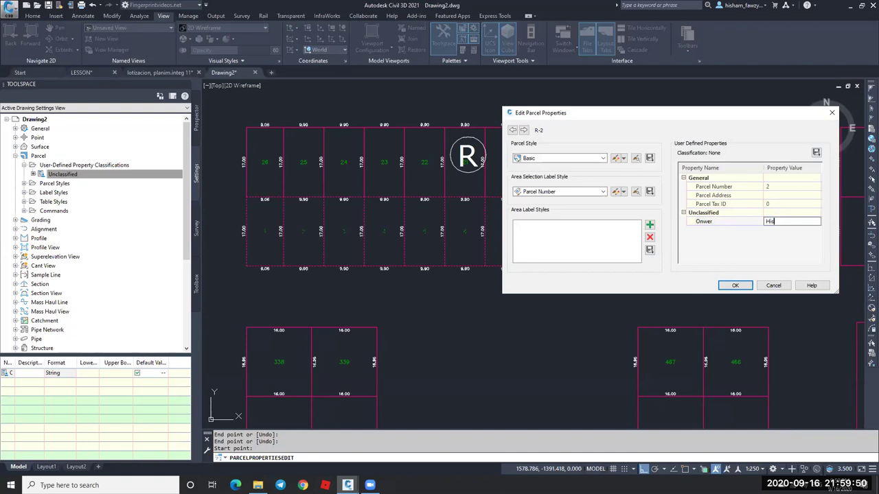
text(Hisham)
click(815, 152)
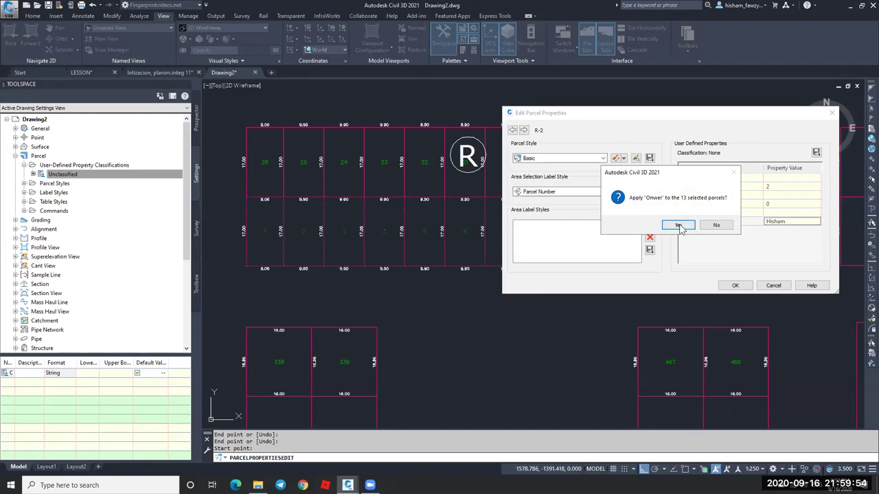
click(678, 225)
click(734, 285)
Open the Parcel Area Table's style and delete the Segment Lengths and Segment Bearings columns.
key(Escape)
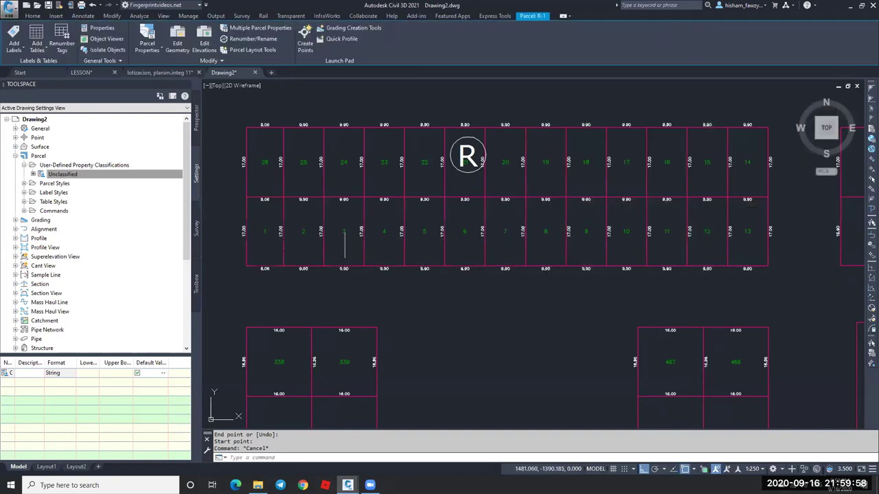
scroll(534, 263, down, 2)
scroll(533, 263, down, 3)
scroll(534, 263, down, 2)
key(Escape)
middle_drag(557, 229, 451, 226)
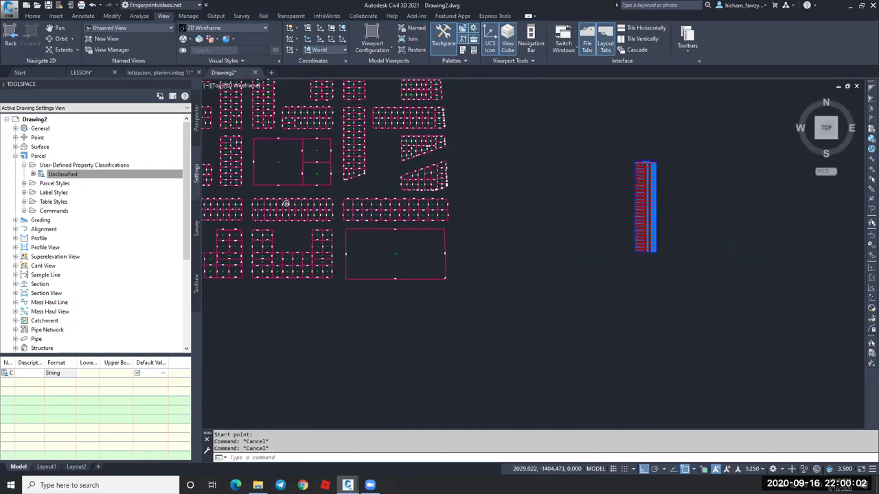
scroll(666, 172, up, 12)
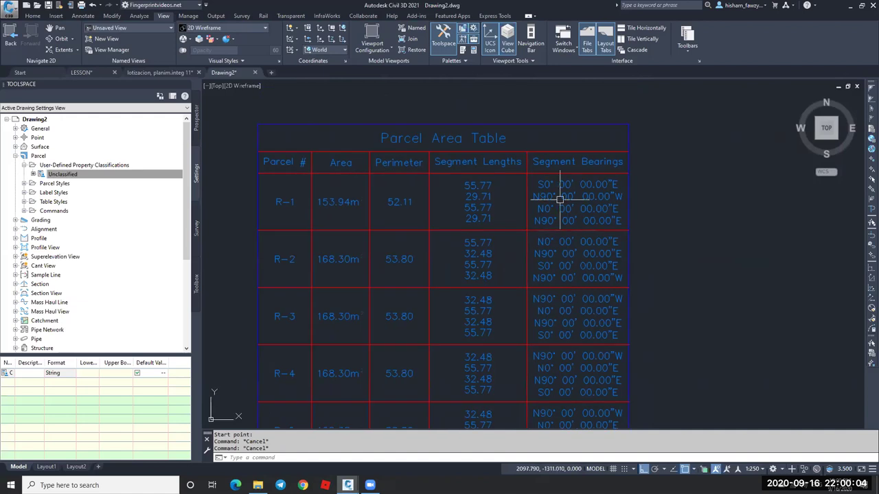
click(560, 206)
right_click(566, 268)
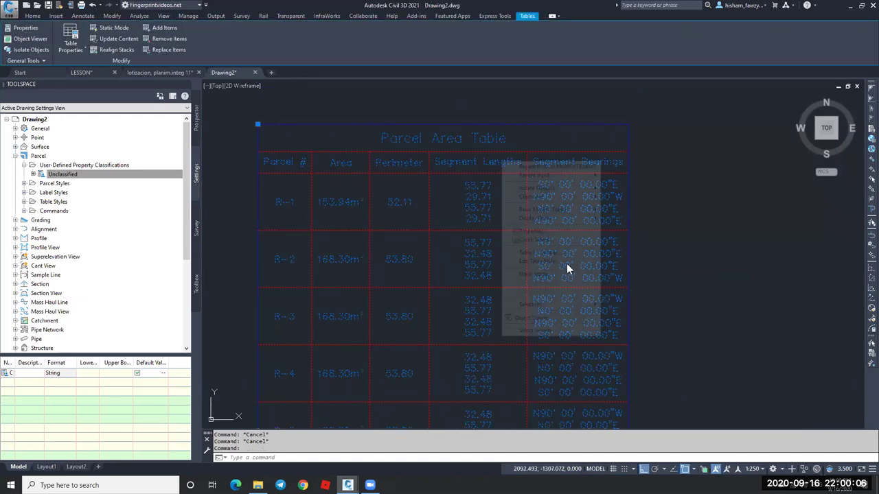
click(511, 254)
click(505, 240)
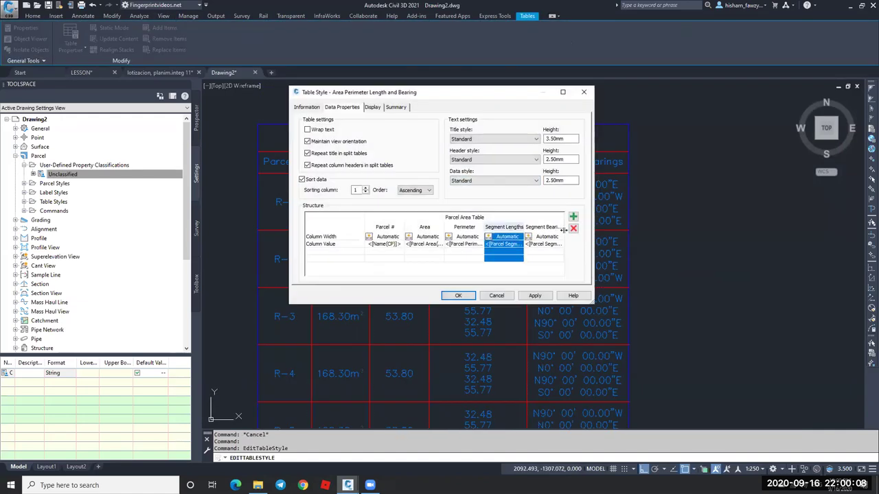
click(573, 229)
click(573, 229)
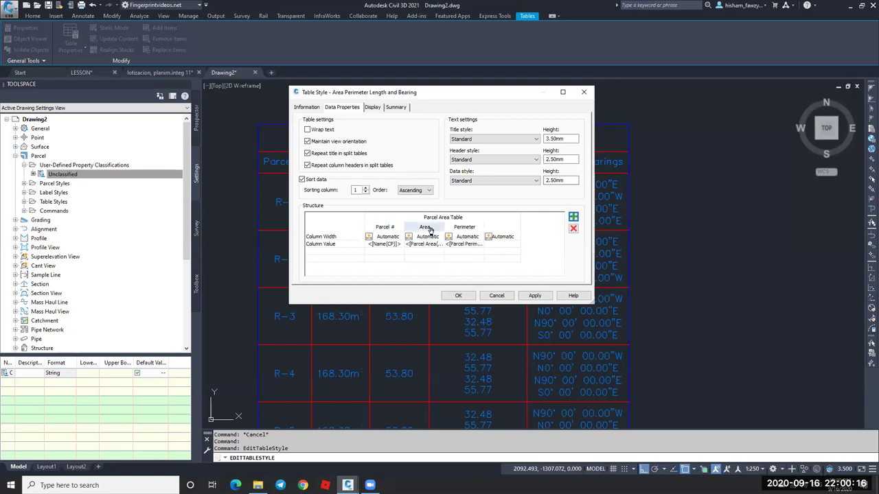
Add an Owner column that shows the parcel Owner property in upper case.
double_click(504, 243)
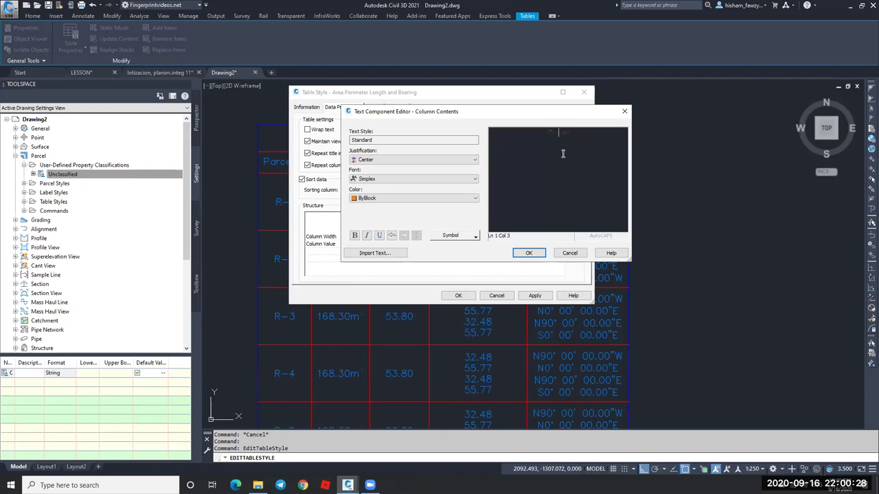
key(Right)
click(529, 253)
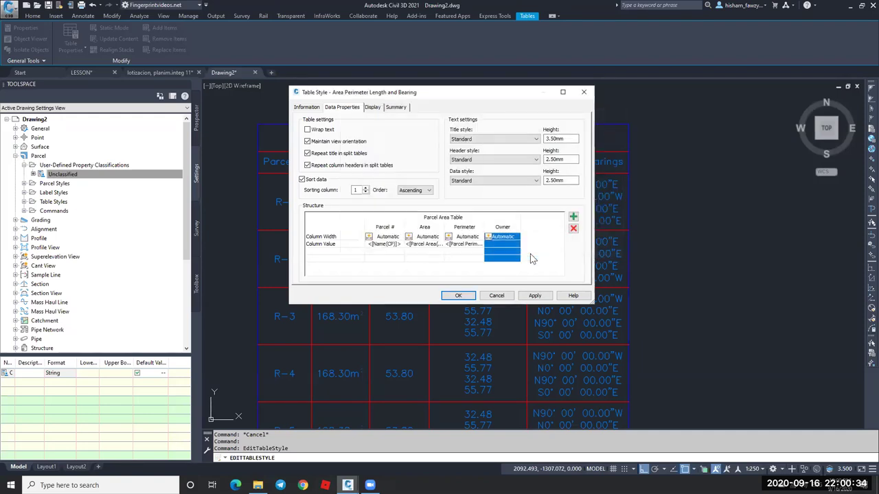
double_click(504, 244)
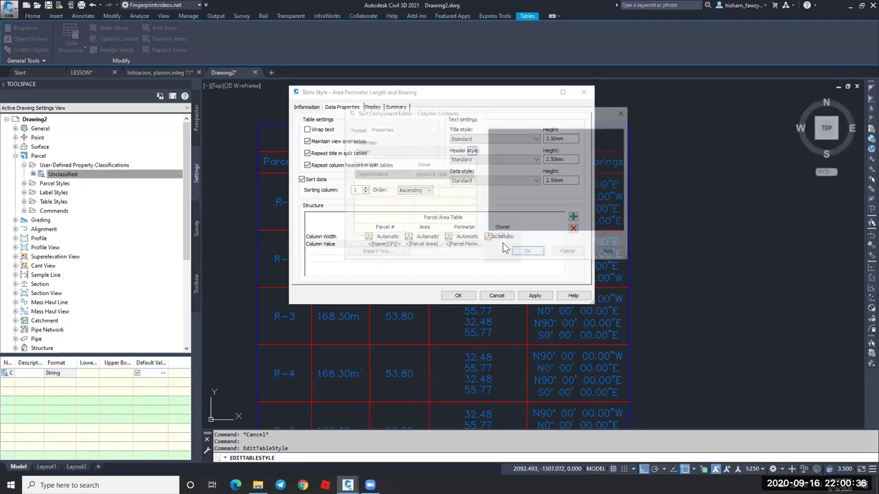
click(440, 150)
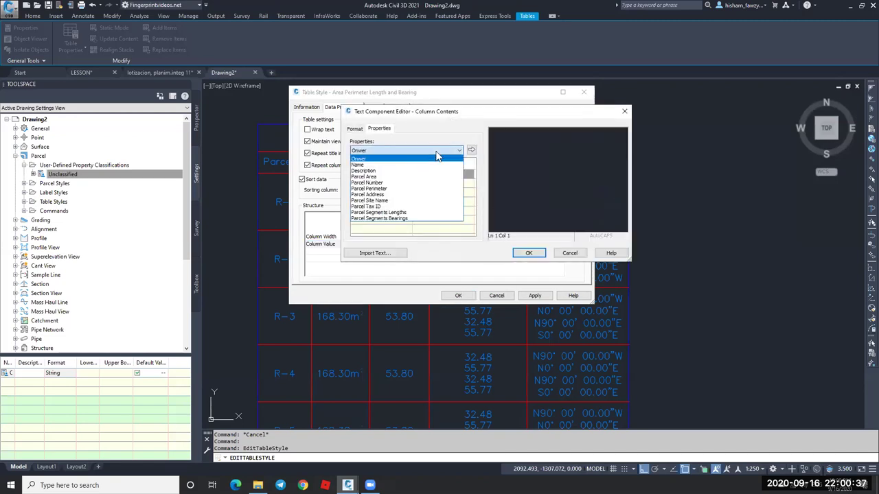
click(370, 160)
click(457, 174)
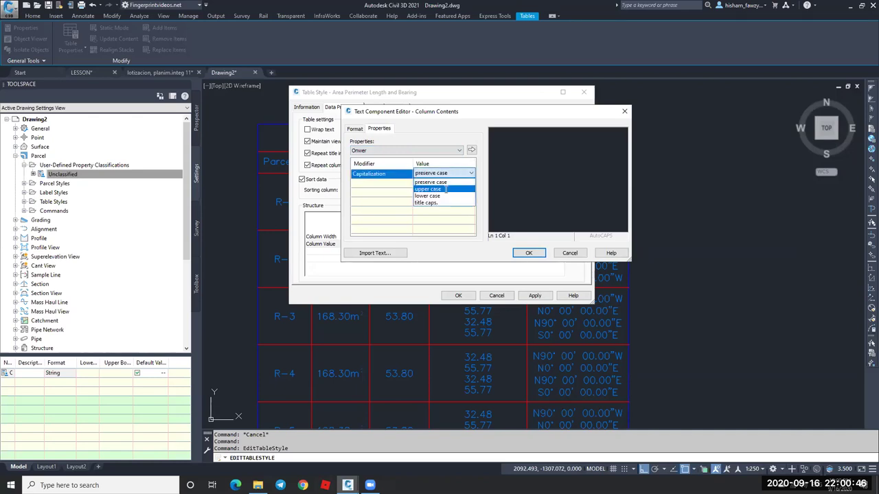
click(446, 189)
click(499, 169)
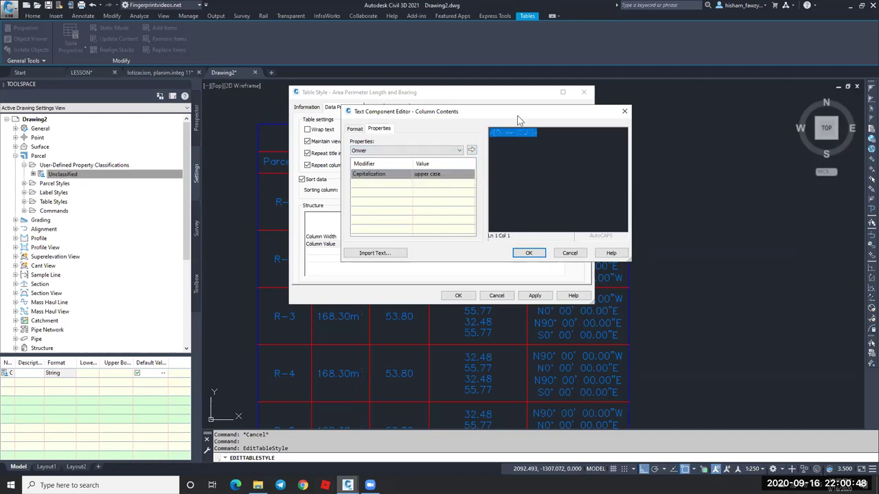
Make the Owner column text white, then apply and save the table style.
click(355, 128)
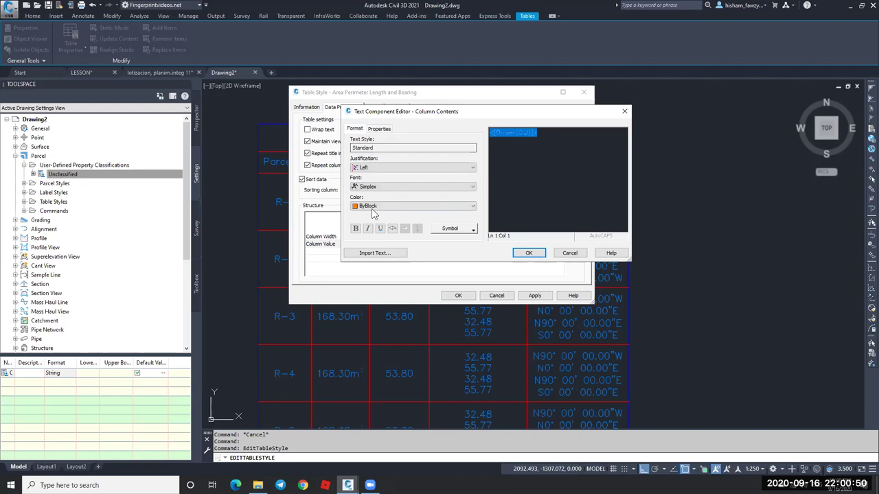
click(412, 206)
click(374, 259)
click(529, 253)
click(534, 295)
click(469, 298)
key(Escape)
mouse_move(480, 160)
middle_down()
mouse_move(497, 136)
mouse_move(552, 120)
middle_up()
scroll(549, 138, down, 4)
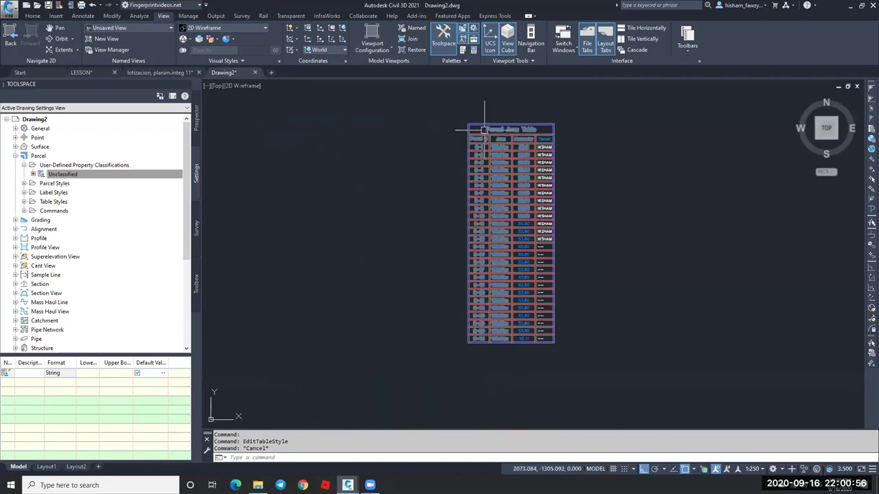
Execute the Parcel Area_Report from the Reports Manager and save the output as CivilReport.html.
scroll(549, 226, up, 5)
scroll(529, 206, down, 4)
scroll(550, 155, up, 2)
scroll(534, 222, down, 1)
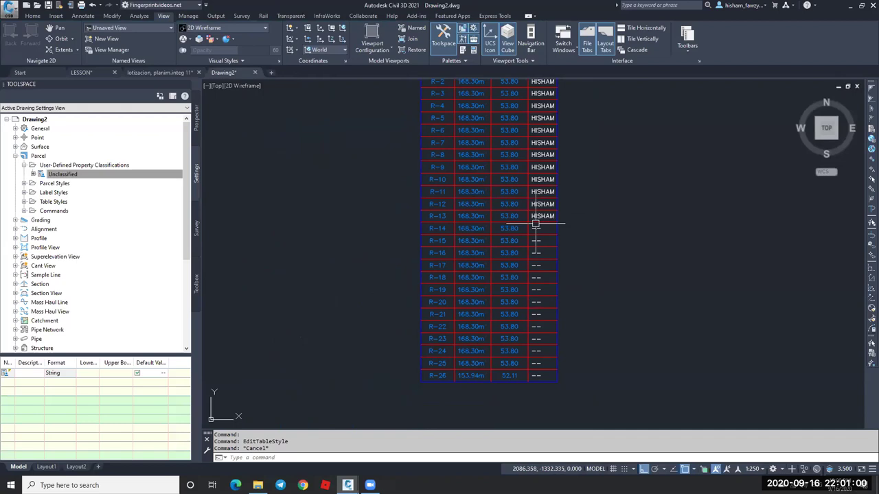
scroll(567, 314, up, 1)
scroll(543, 316, up, 4)
scroll(514, 121, down, 5)
scroll(514, 122, up, 1)
scroll(514, 121, down, 1)
scroll(480, 145, up, 1)
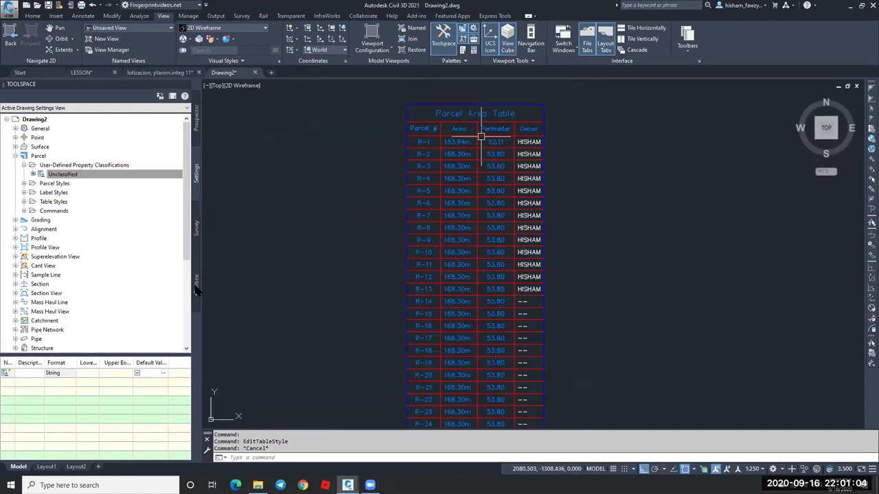
click(196, 283)
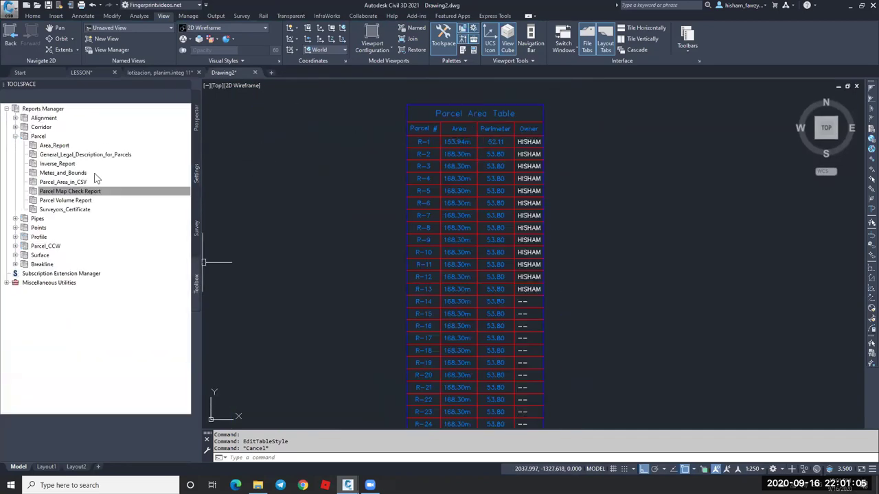
right_click(68, 146)
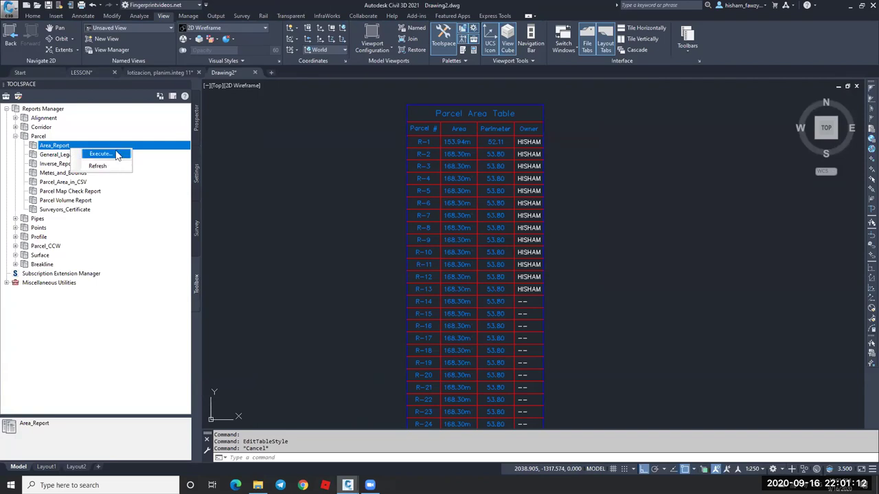
click(103, 154)
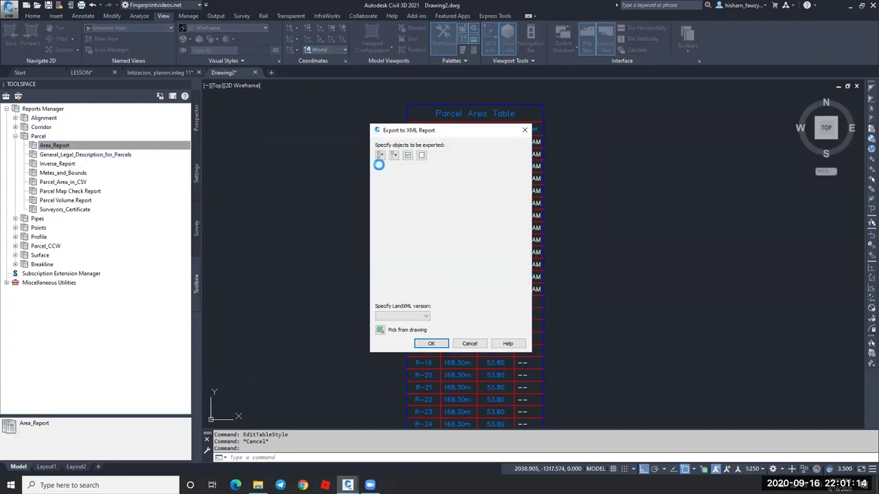
click(427, 346)
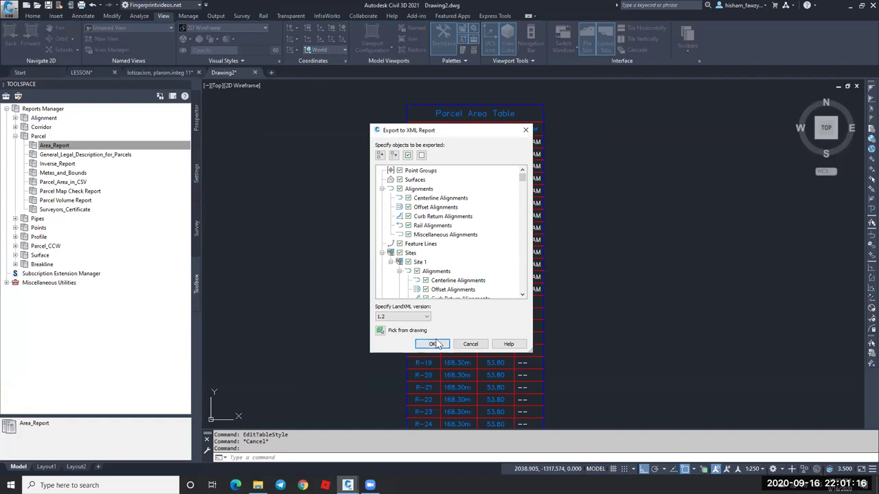
click(709, 410)
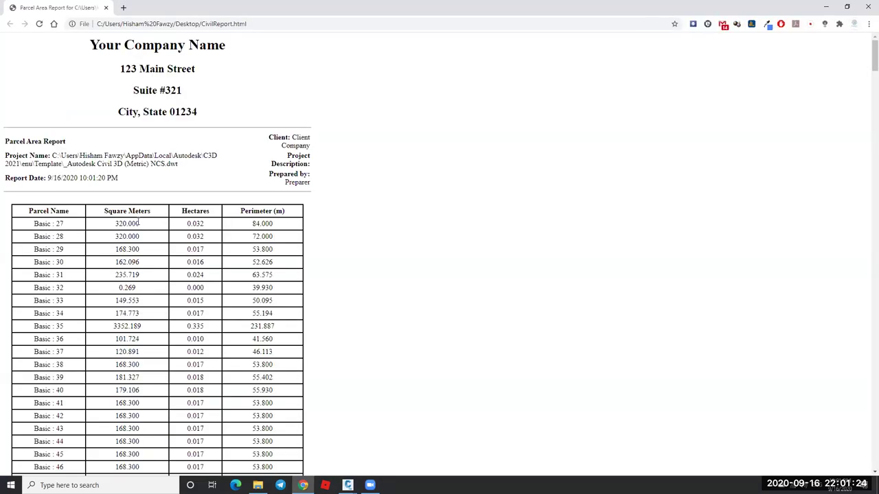
Highlight Basic : 27's area 320.000 and perimeter 84.000, then close Chrome.
drag(147, 223, 109, 224)
drag(273, 223, 251, 225)
click(868, 7)
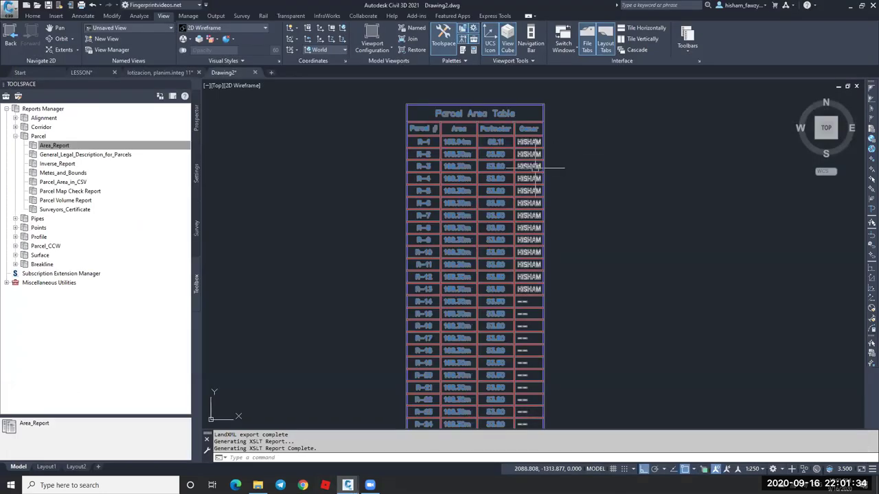
scroll(577, 151, up, 5)
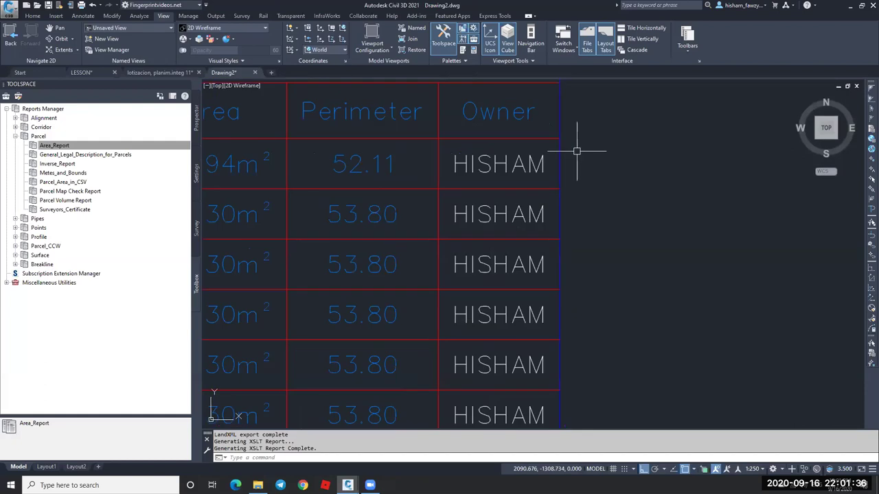
scroll(583, 158, down, 2)
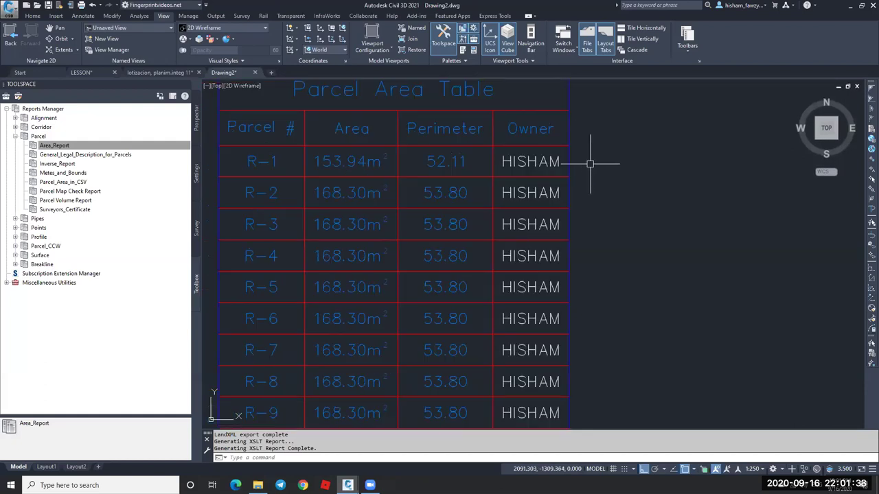
scroll(590, 163, down, 2)
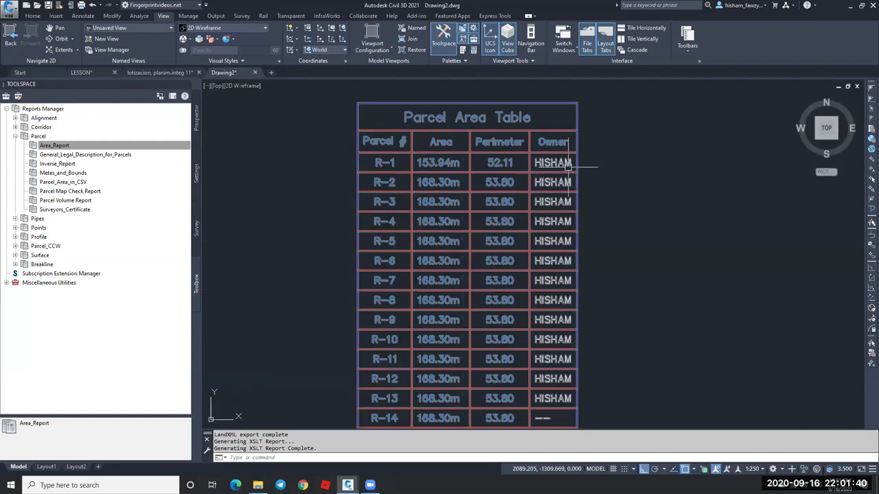
scroll(569, 165, down, 3)
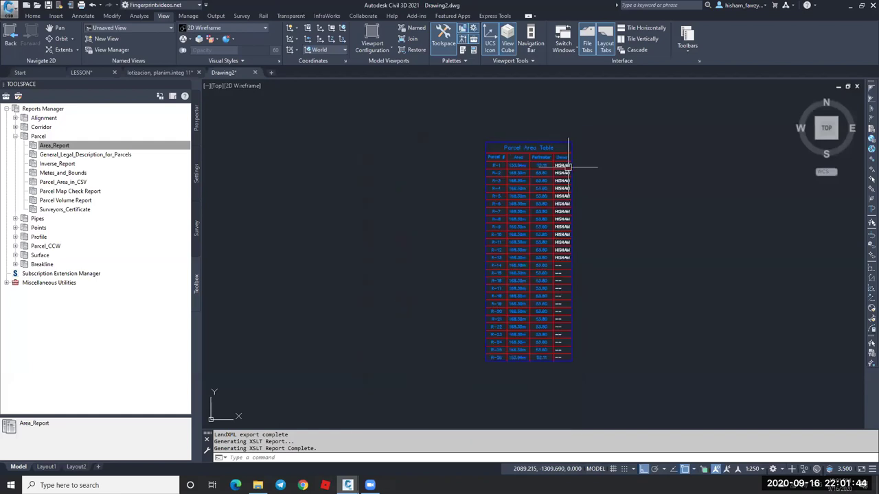
scroll(506, 149, down, 2)
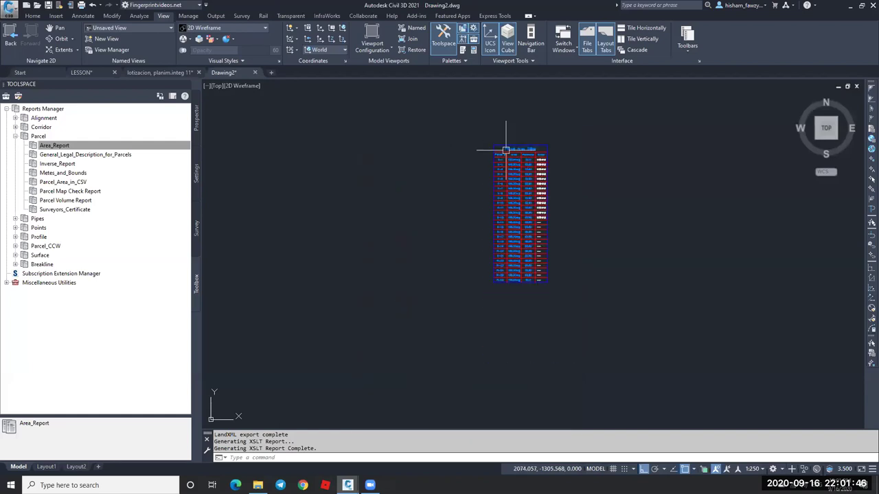
click(505, 150)
scroll(490, 134, up, 4)
key(Escape)
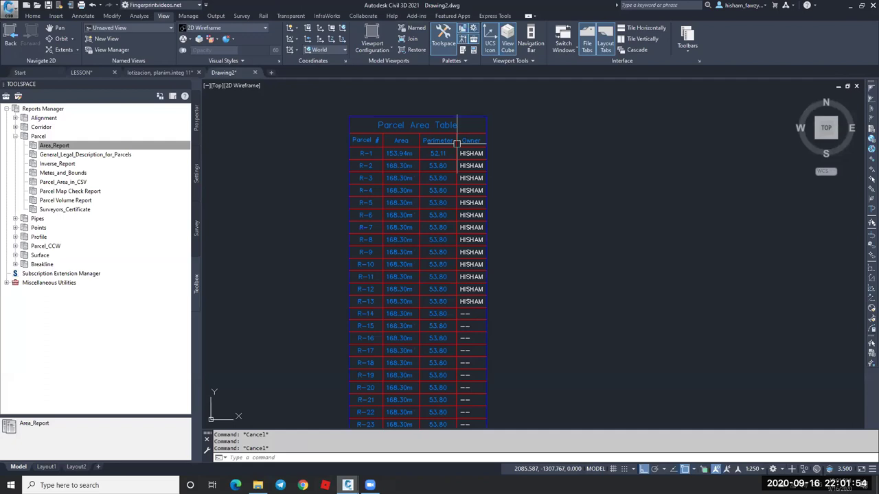
key(Escape)
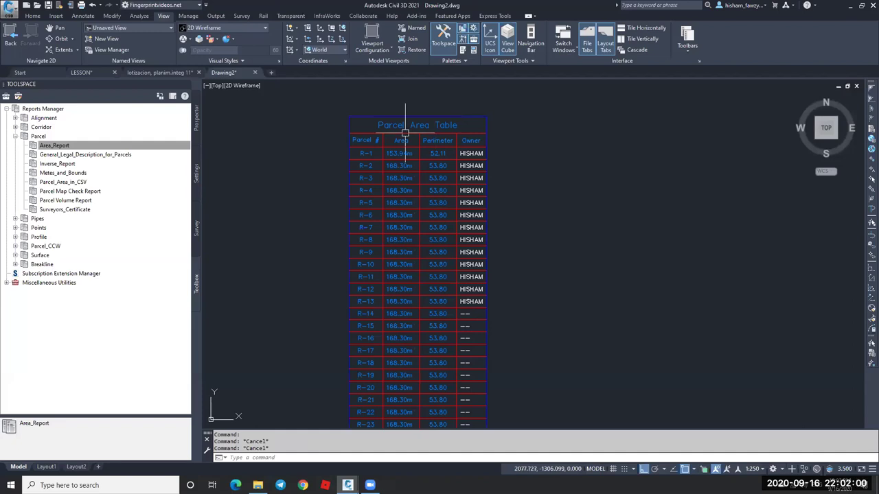
click(404, 129)
scroll(411, 129, down, 3)
key(Escape)
scroll(412, 128, up, 4)
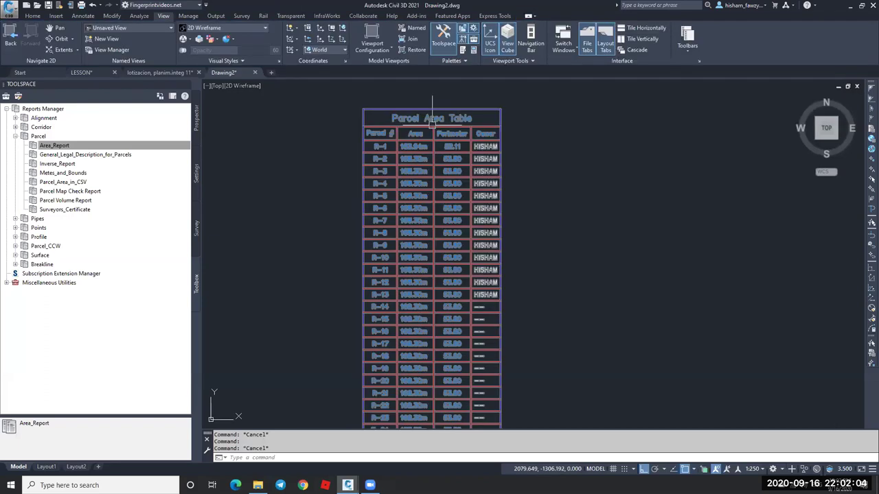
scroll(432, 121, down, 2)
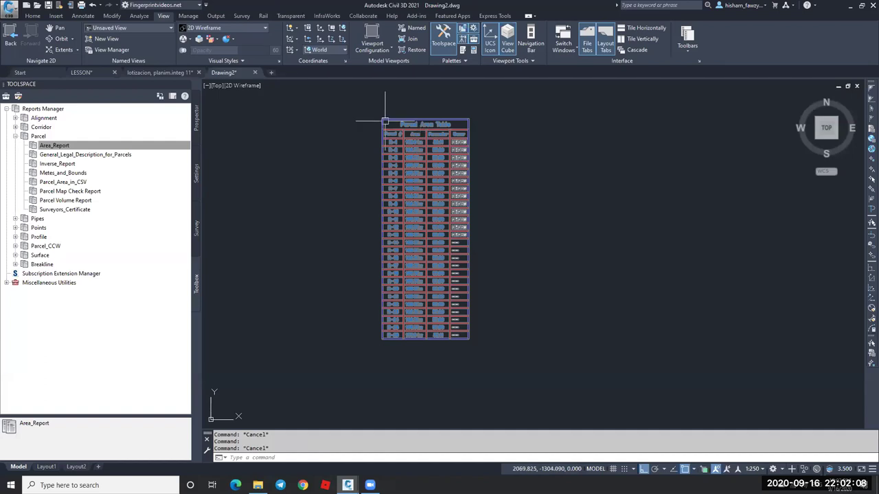
click(425, 119)
right_click(425, 119)
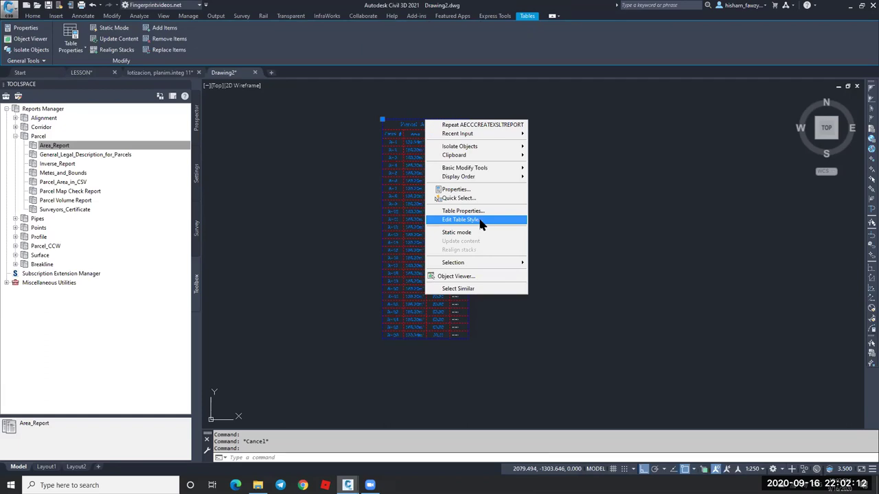
key(Escape)
key(Escape)
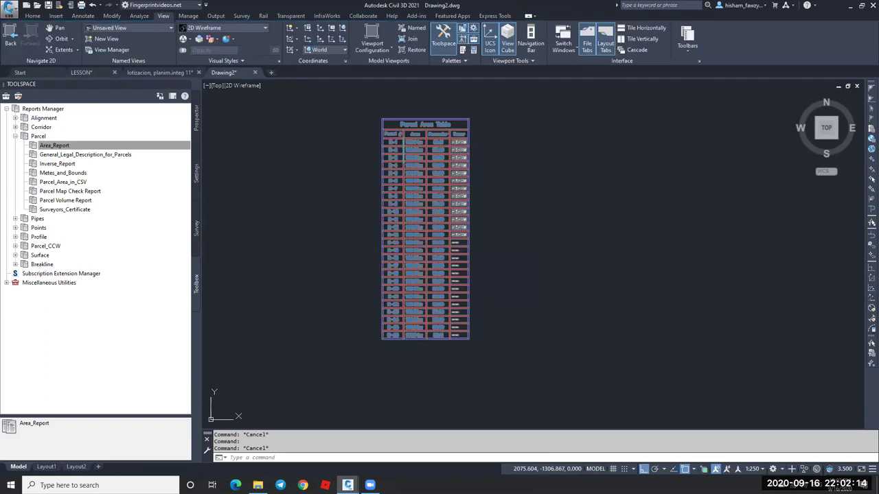
click(162, 71)
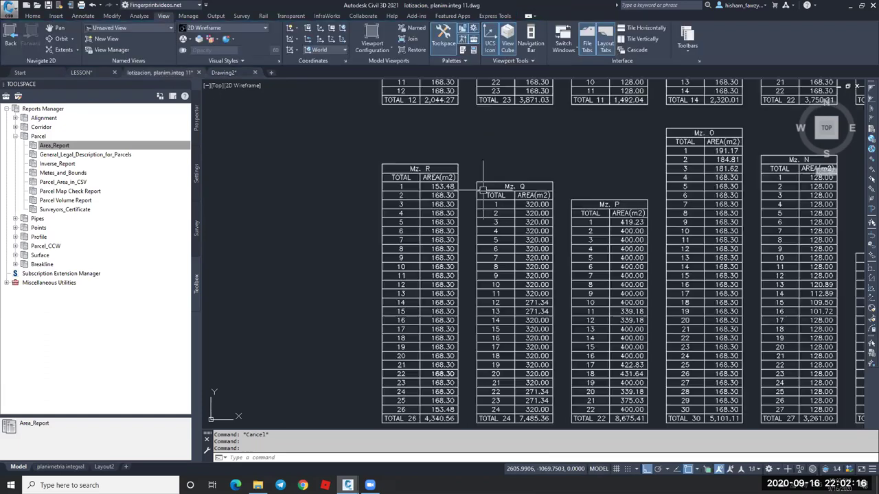
click(522, 206)
key(Escape)
scroll(522, 209, up, 8)
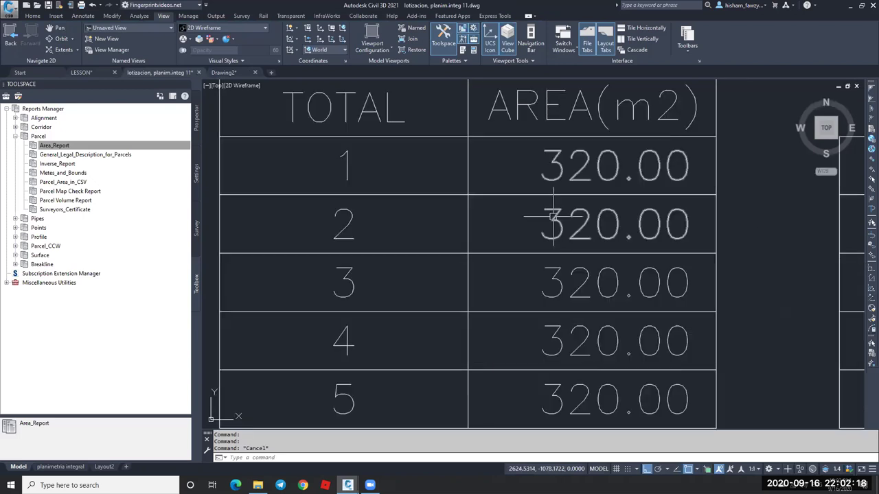
key(Escape)
click(349, 161)
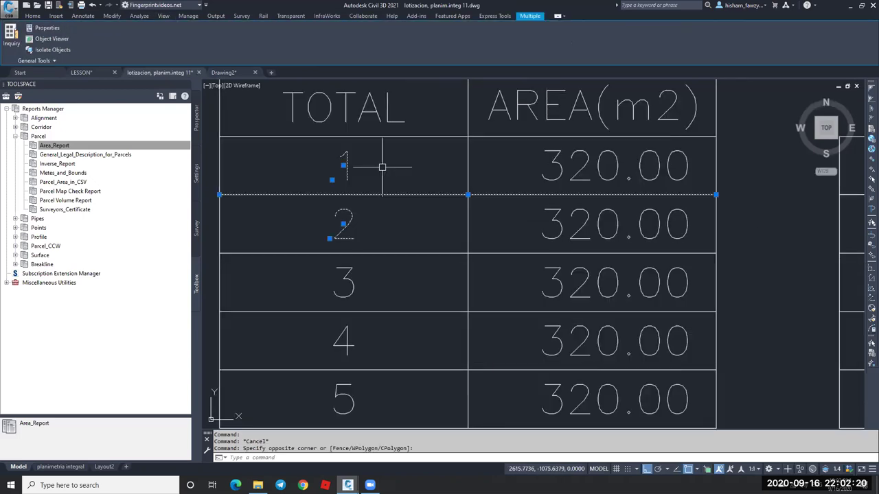
key(Escape)
scroll(451, 171, down, 8)
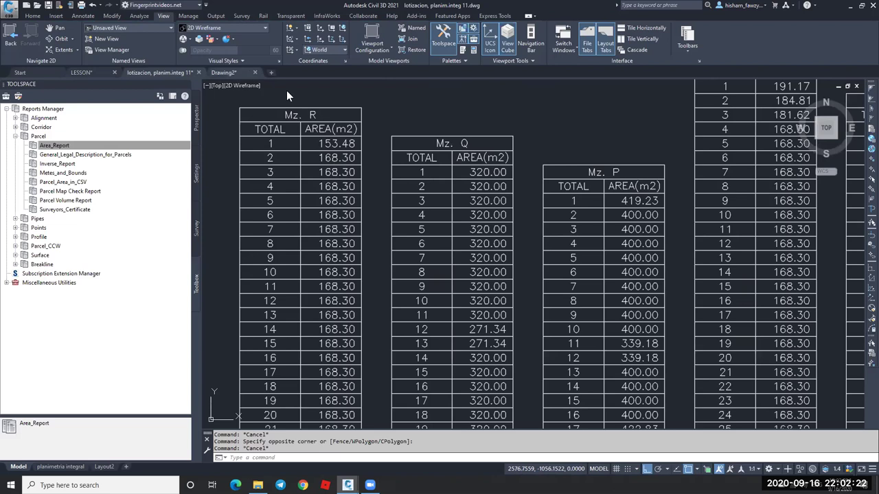
click(236, 72)
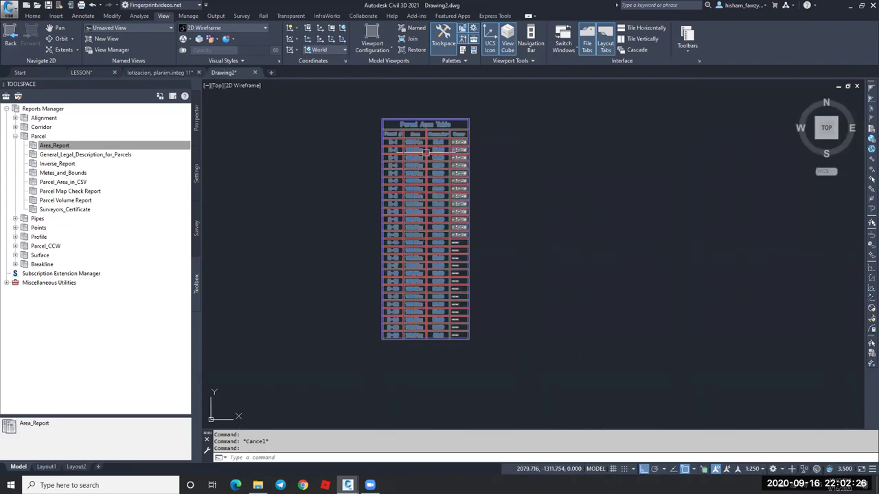
Edit the table style's Area column value so it shows plain numbers like 153.94, without m².
scroll(426, 153, up, 1)
scroll(425, 152, up, 1)
scroll(426, 151, down, 1)
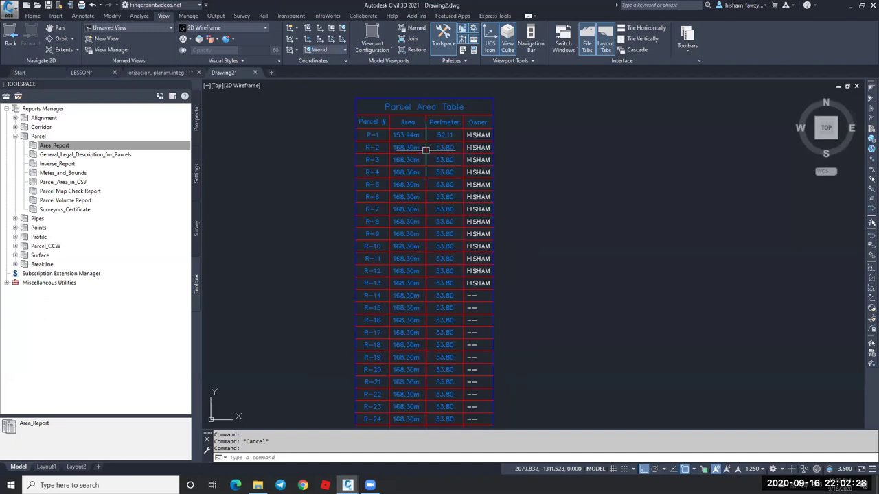
scroll(426, 149, up, 2)
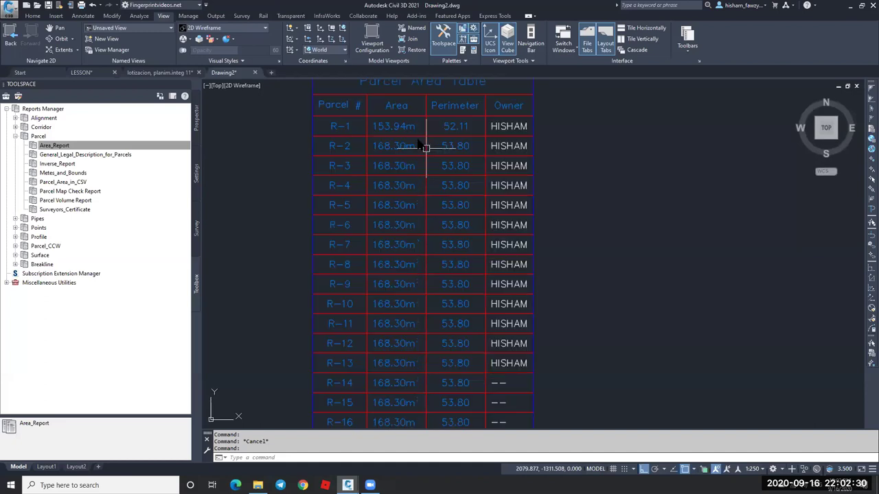
click(424, 142)
right_click(426, 138)
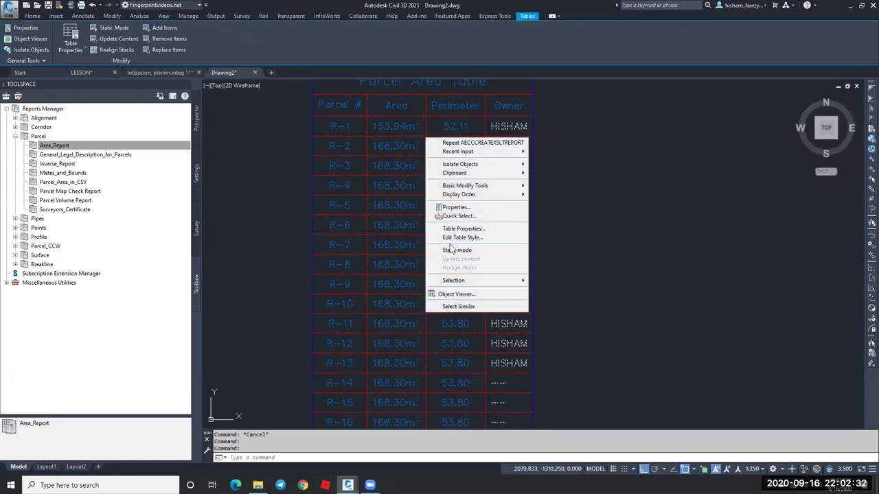
click(614, 139)
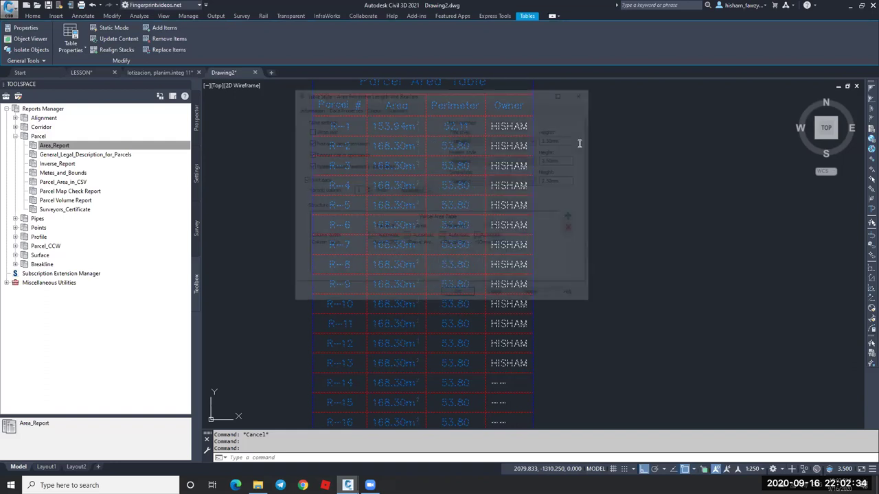
double_click(528, 245)
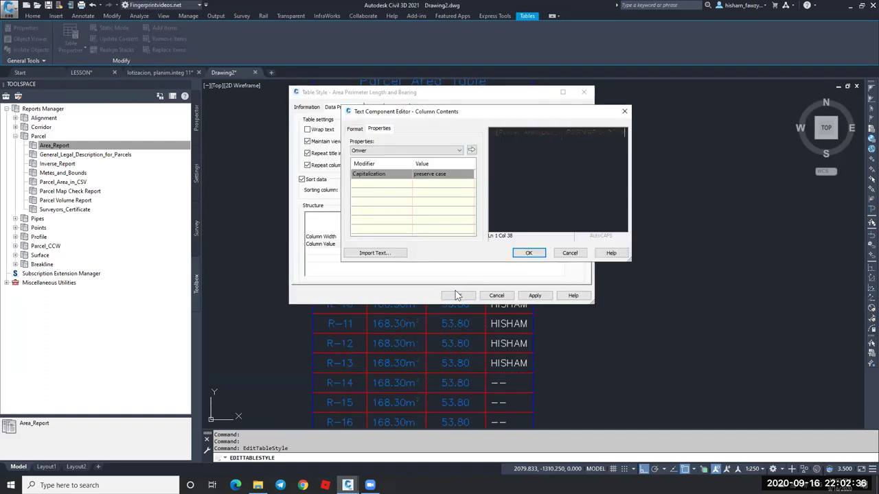
click(526, 251)
key(Return)
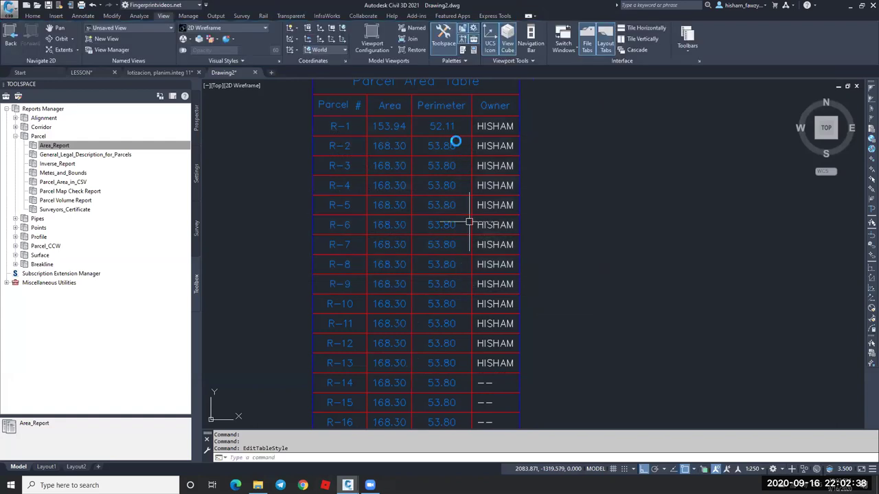
key(Escape)
key(Escape)
scroll(451, 130, down, 4)
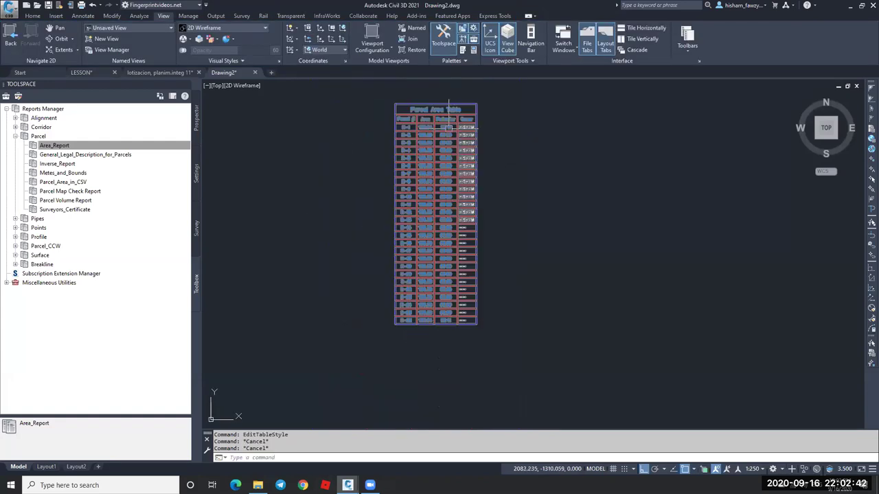
Explode the Parcel Area Table with X, window-selecting the whole table.
text(x)
key(Return)
text(x)
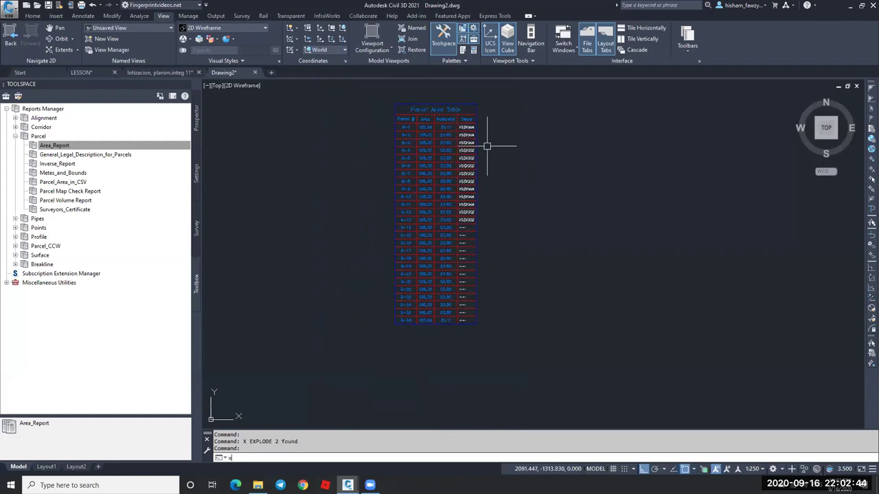
click(381, 88)
click(558, 395)
key(Return)
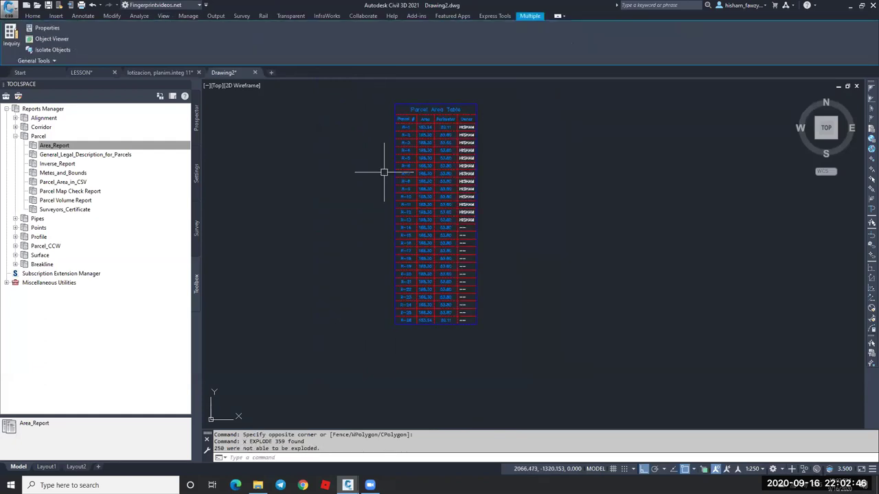
click(379, 80)
click(533, 386)
key(Escape)
key(Escape)
Select the first-row owner text to confirm the table is now separate objects, then reframe it.
scroll(460, 104, up, 5)
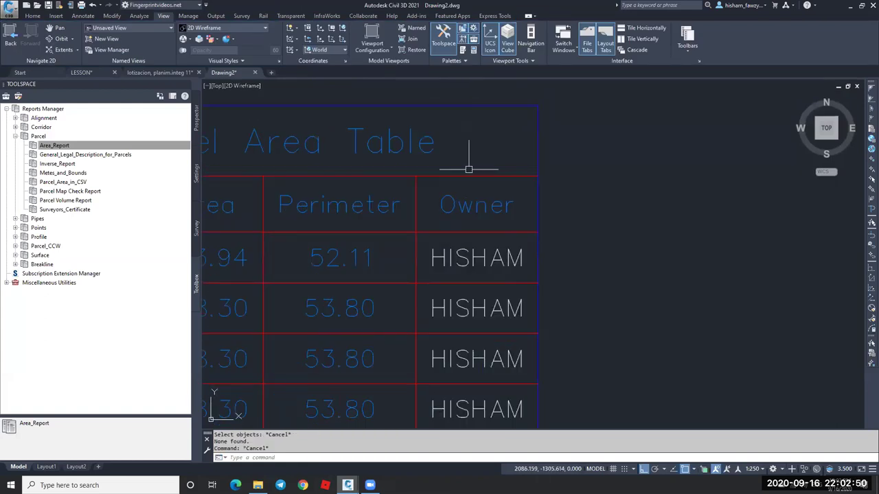
click(502, 264)
key(Escape)
scroll(494, 177, down, 3)
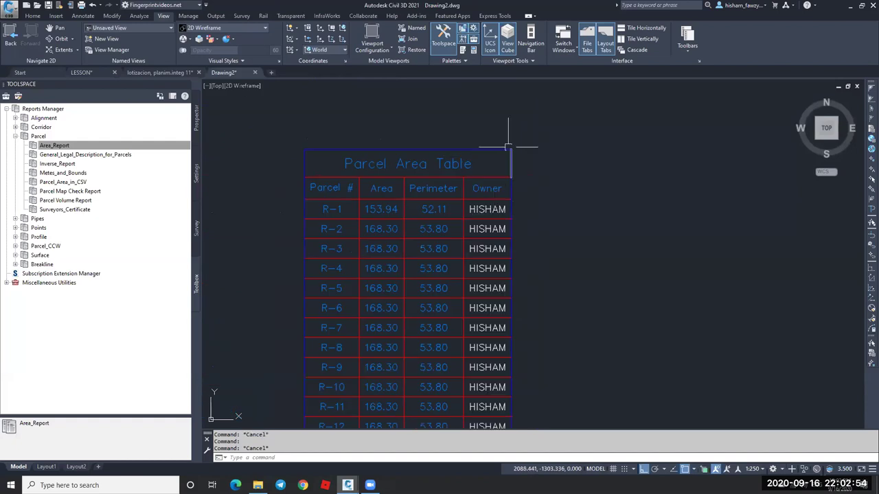
scroll(509, 147, down, 4)
middle_drag(557, 206, 557, 191)
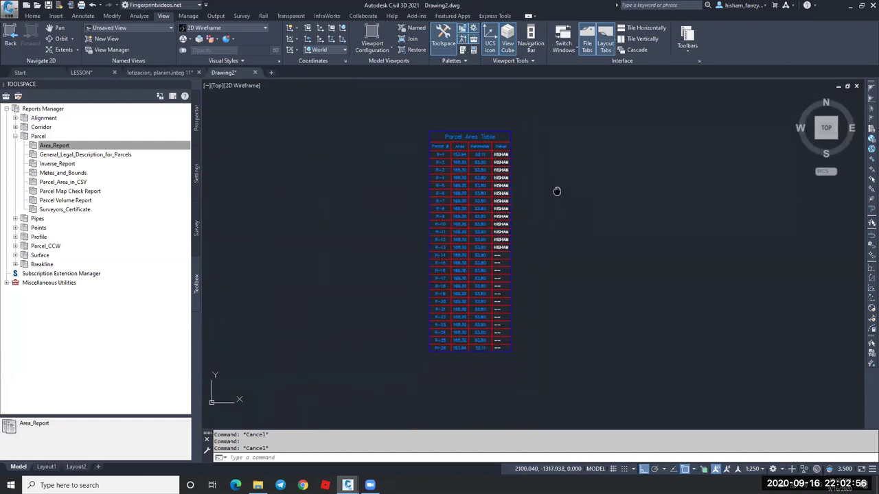
Load the TE_TableExport #TE#.lsp routine through APPLOAD and close the dialog.
text(ap)
key(Return)
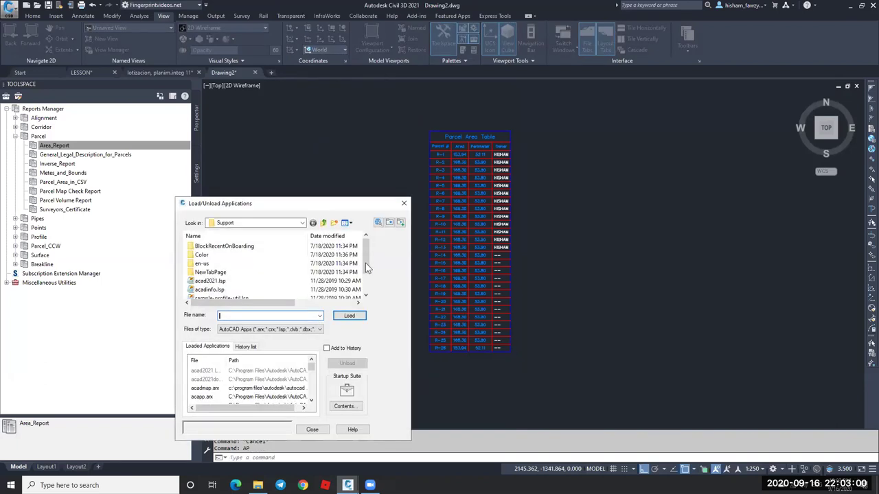
scroll(366, 267, down, 1)
click(210, 283)
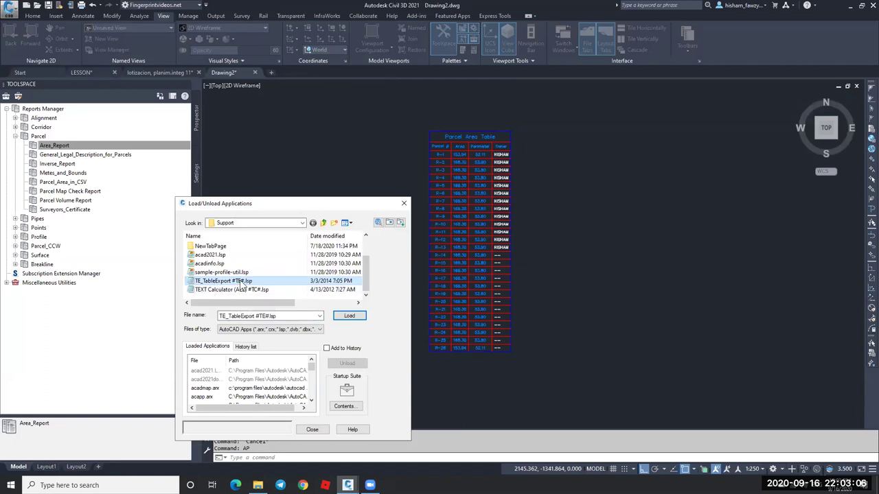
double_click(261, 282)
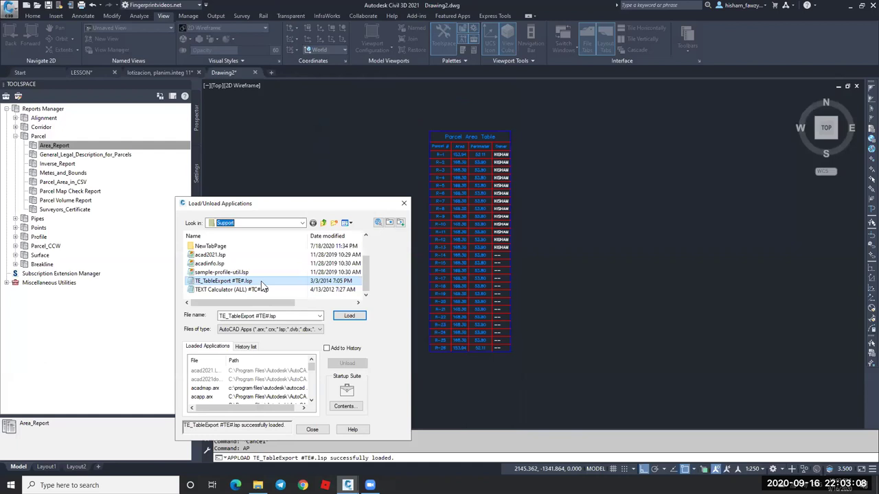
click(311, 430)
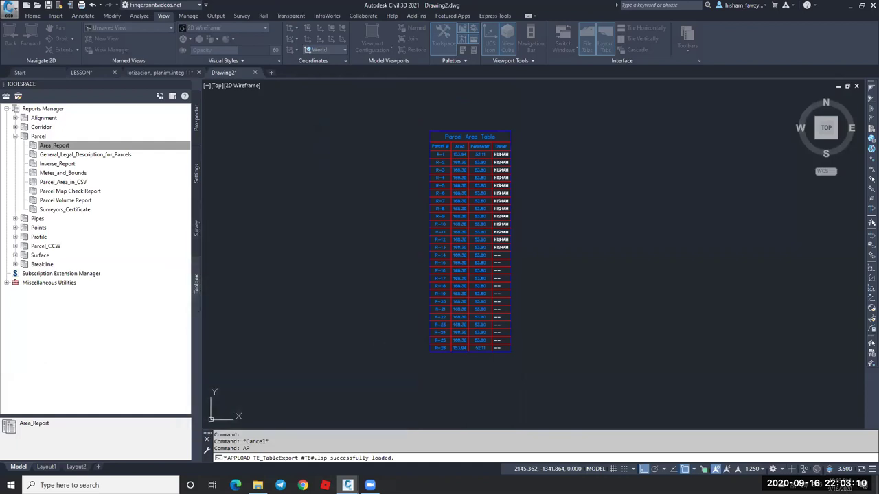
Run TE and window-select all 359 table objects to export the table to Excel.
text(TE)
key(Return)
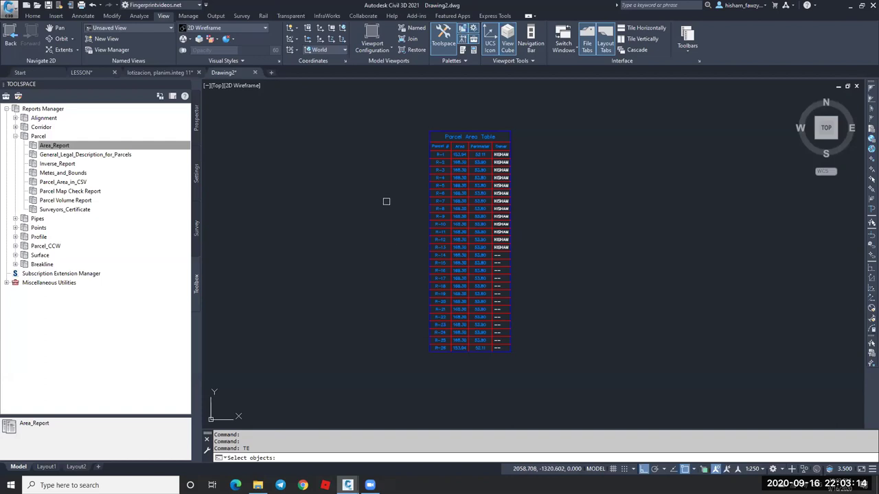
click(394, 106)
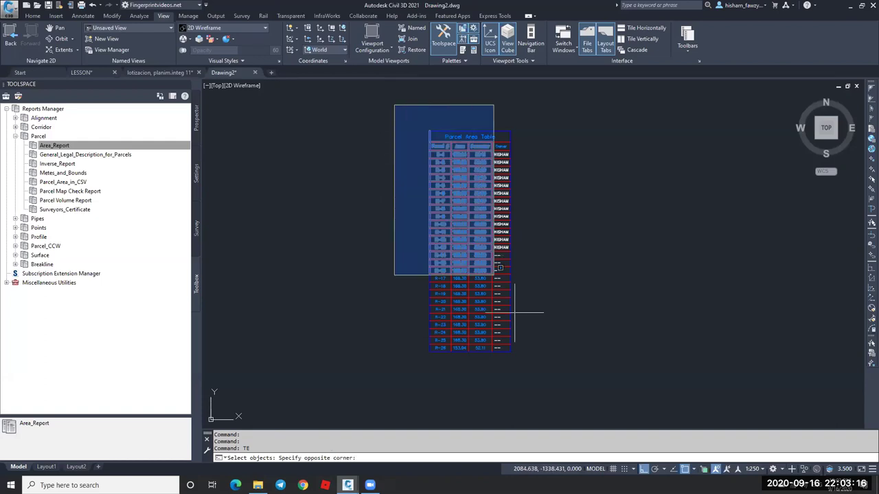
click(565, 368)
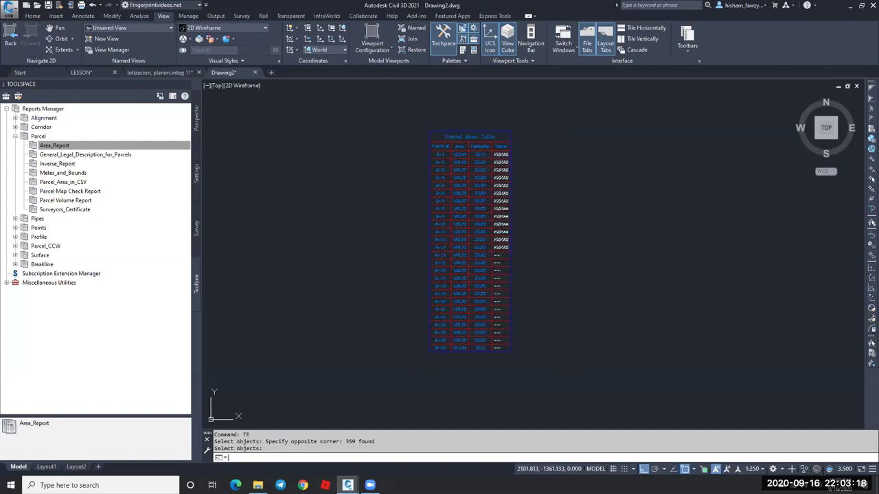
key(Return)
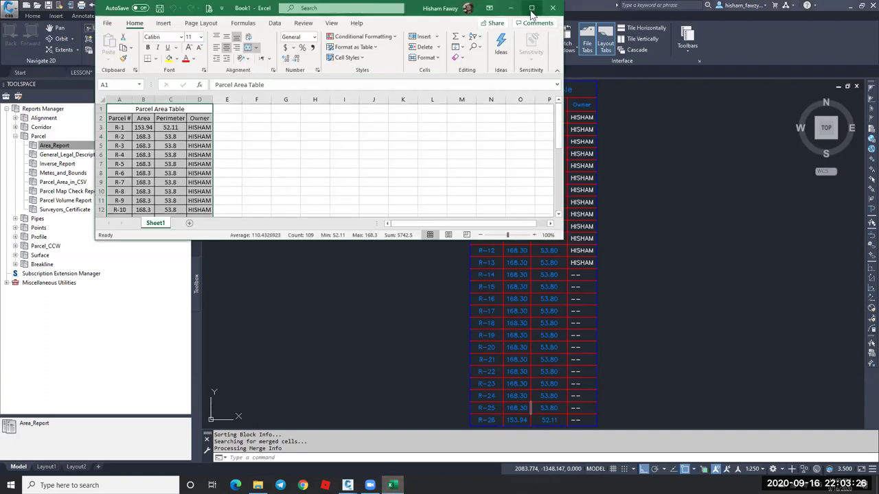
Maximize Book1, check R-1's Area 153.94, Perimeter 52.11 and Owner cells, then minimize Excel.
click(531, 8)
click(252, 200)
click(29, 128)
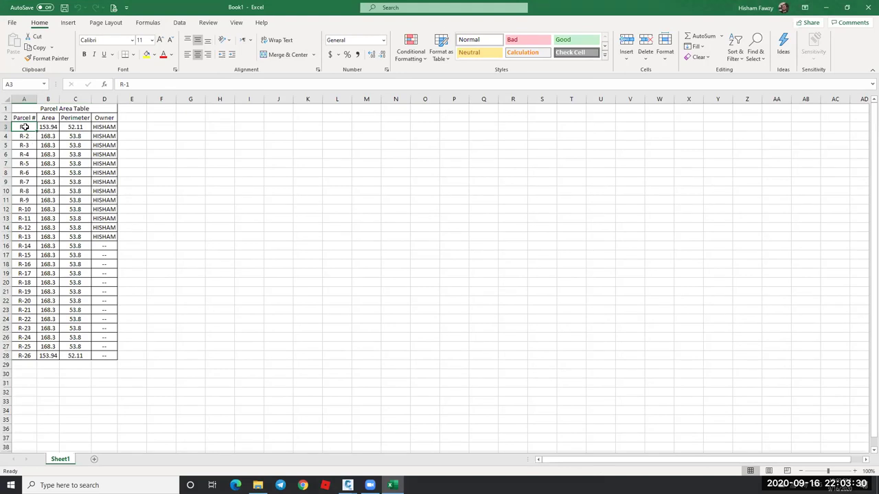
click(48, 128)
click(75, 127)
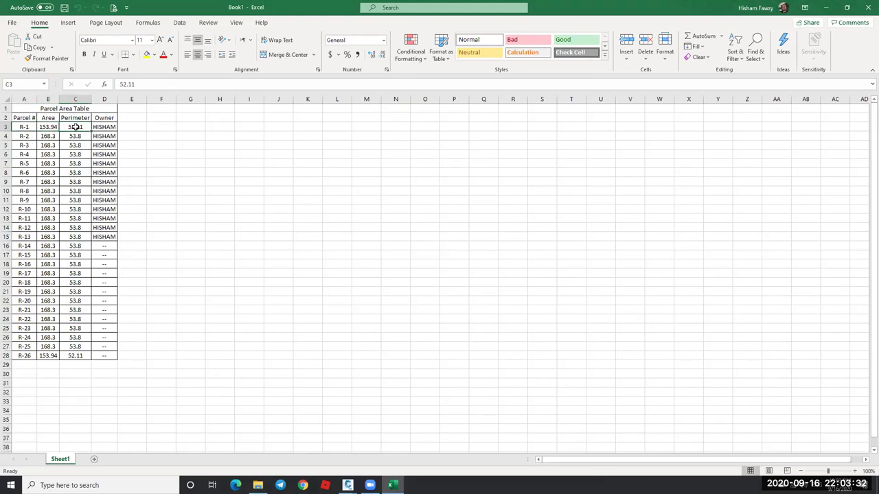
click(103, 127)
click(141, 135)
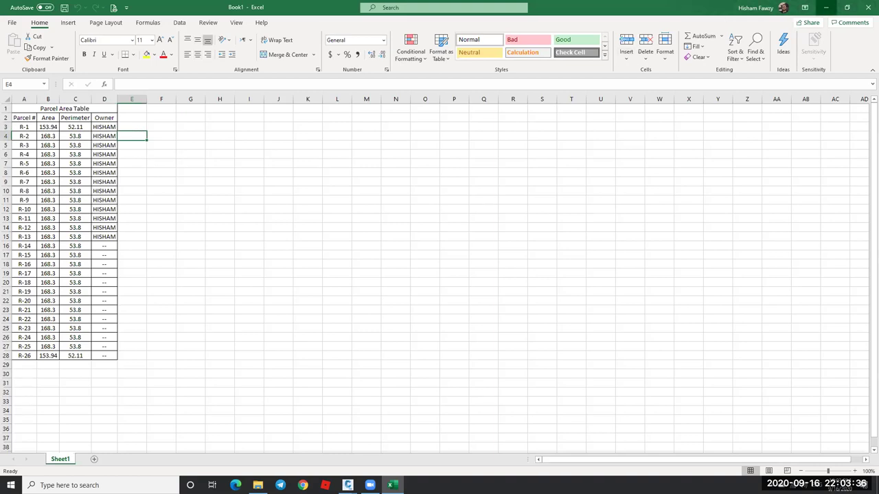
click(827, 7)
scroll(527, 175, down, 2)
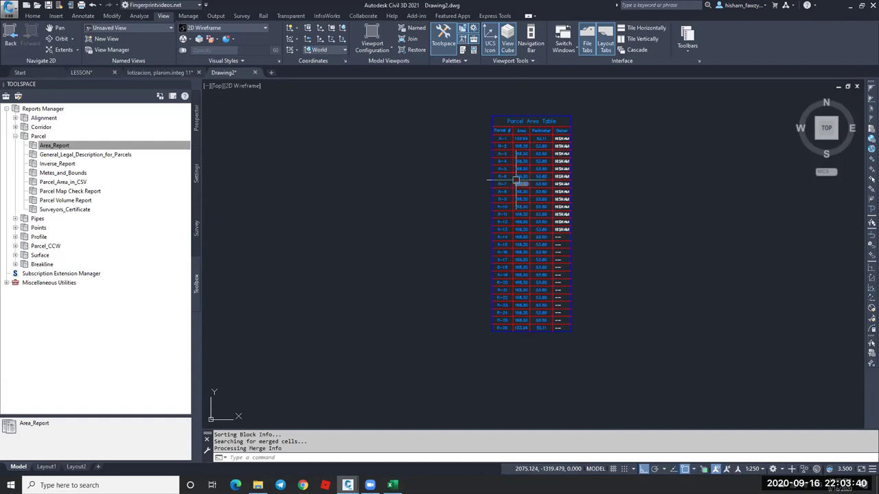
scroll(542, 149, down, 2)
scroll(543, 148, up, 2)
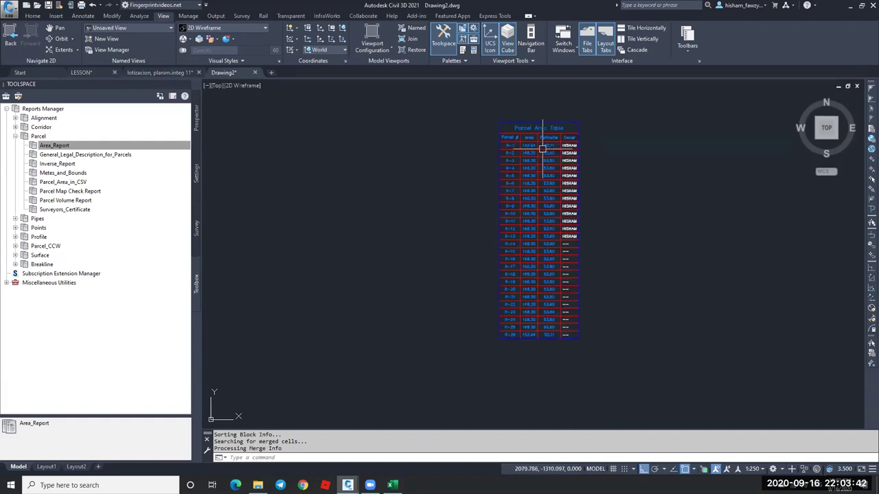
click(465, 357)
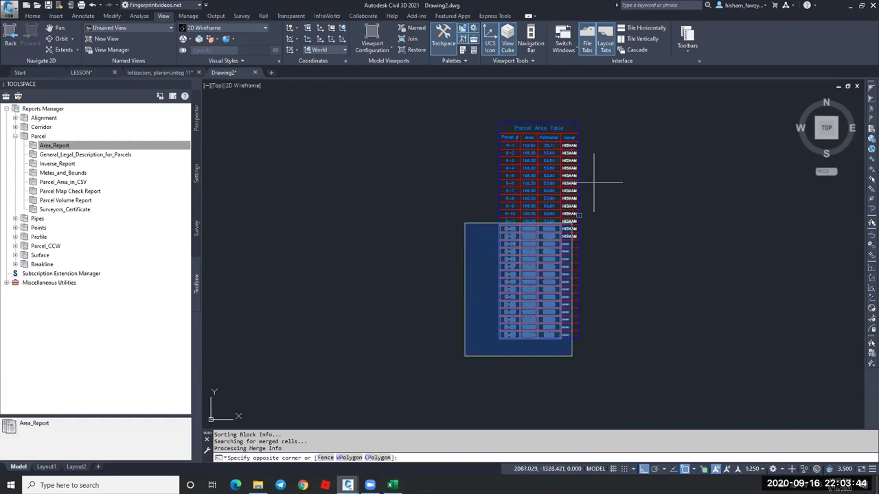
click(619, 114)
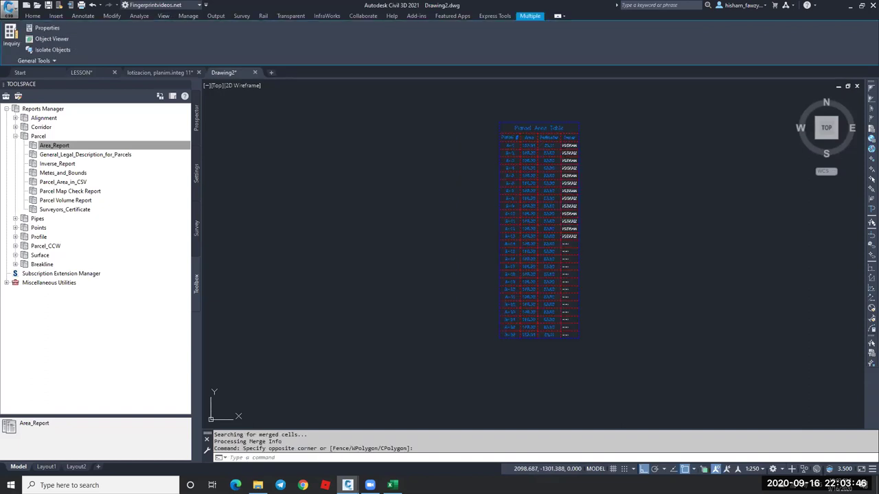
text(ro)
key(Return)
click(512, 323)
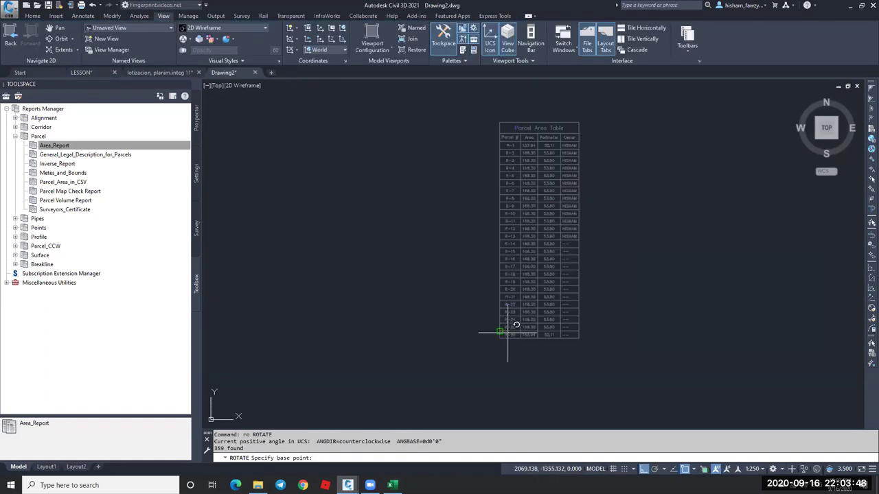
key(F8)
click(647, 289)
key(Escape)
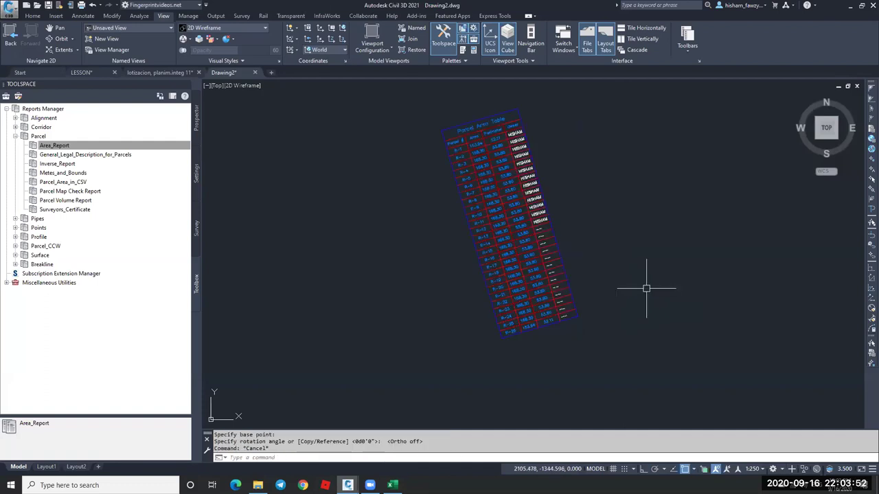
key(ctrl+z)
scroll(596, 234, down, 2)
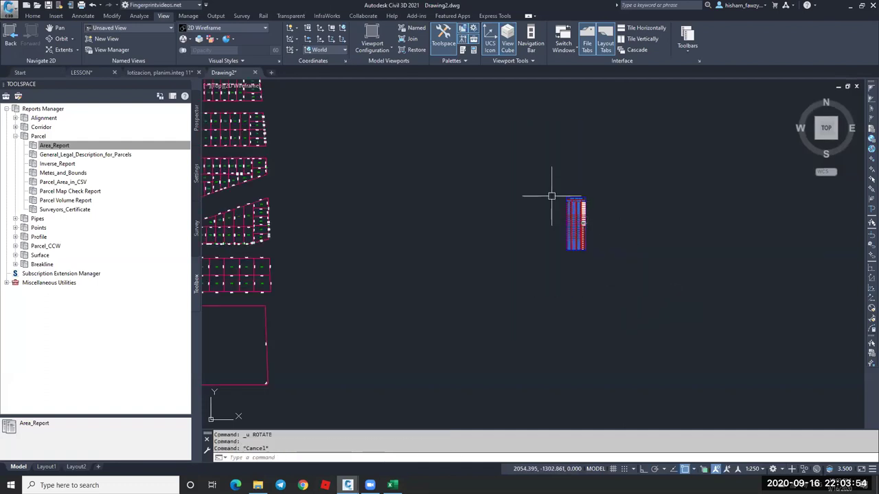
scroll(551, 196, down, 2)
scroll(378, 206, up, 2)
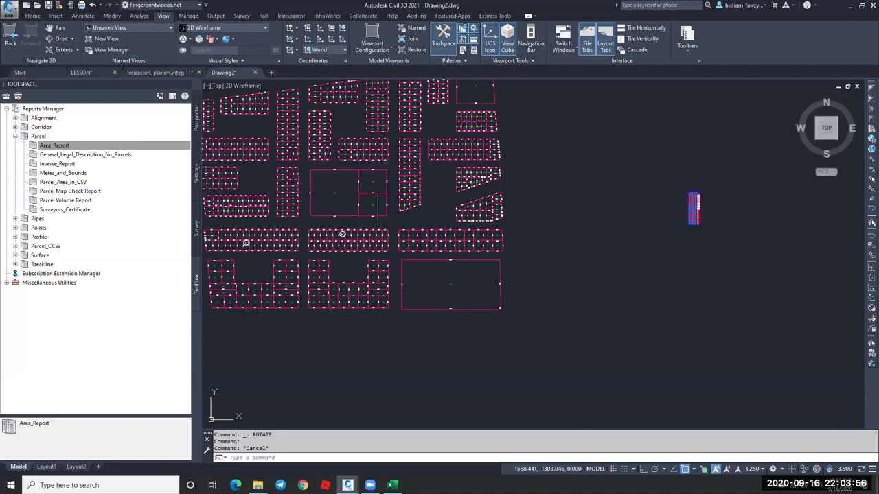
scroll(385, 184, up, 2)
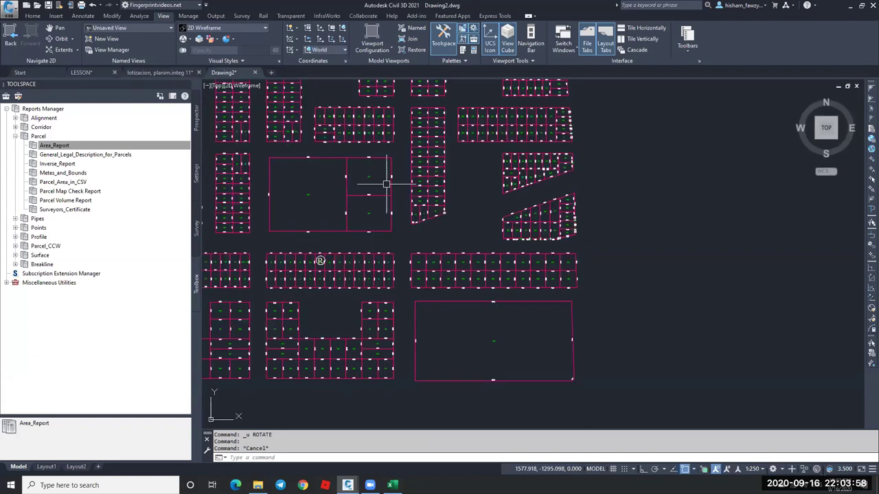
scroll(387, 184, down, 1)
scroll(325, 240, up, 2)
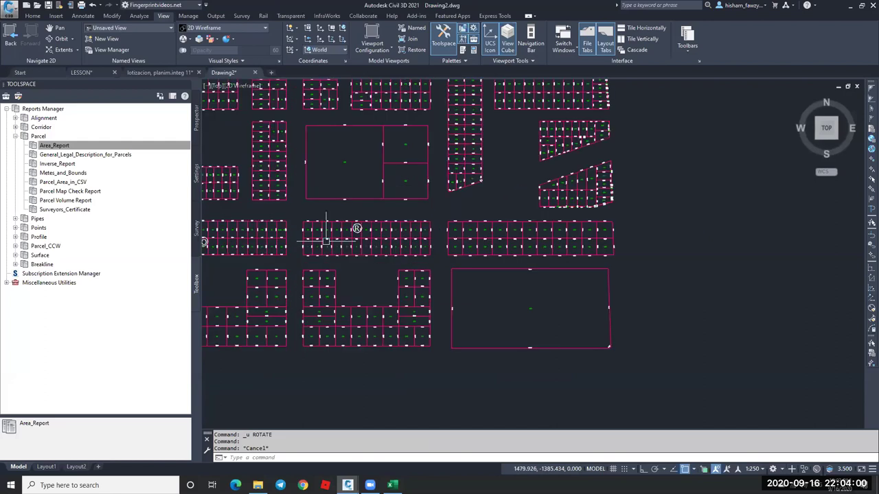
scroll(326, 240, up, 3)
scroll(398, 212, down, 2)
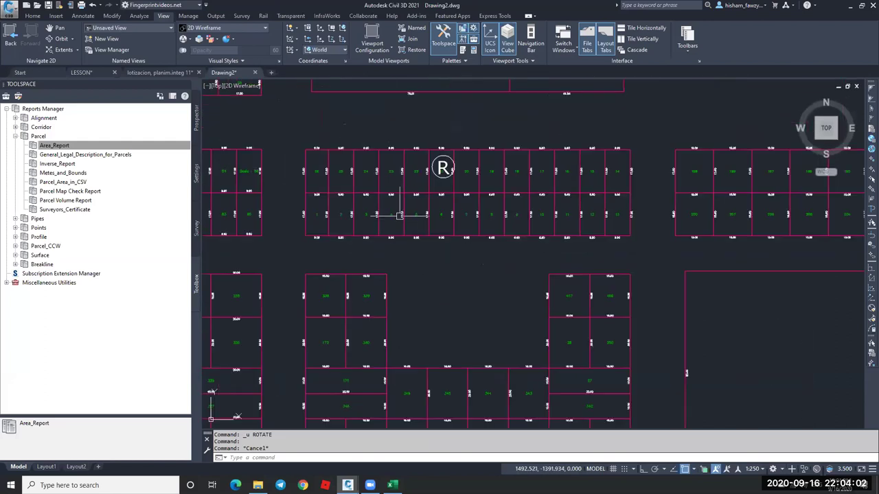
scroll(307, 197, down, 1)
scroll(307, 197, up, 3)
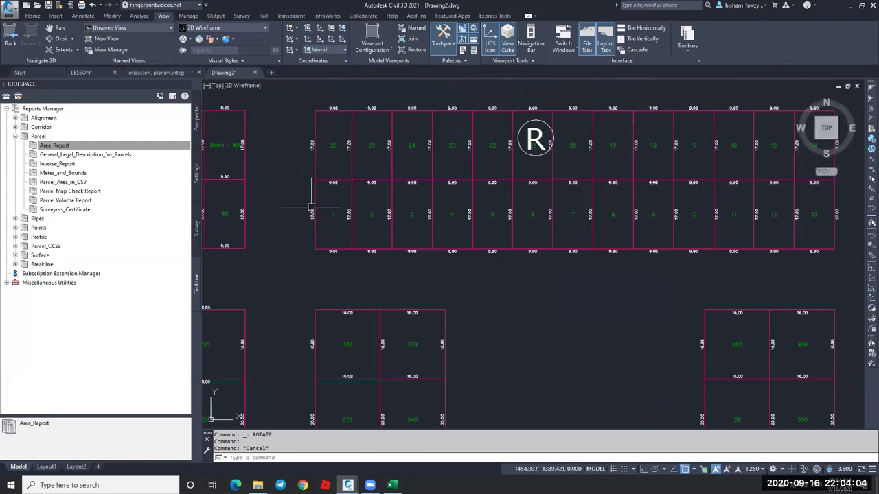
scroll(323, 223, down, 5)
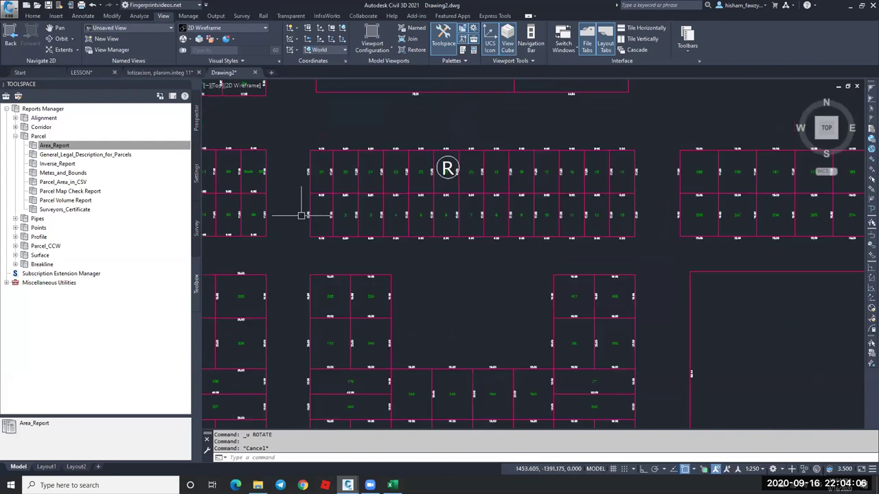
scroll(494, 217, down, 3)
scroll(567, 211, up, 2)
scroll(568, 212, up, 3)
scroll(545, 192, down, 3)
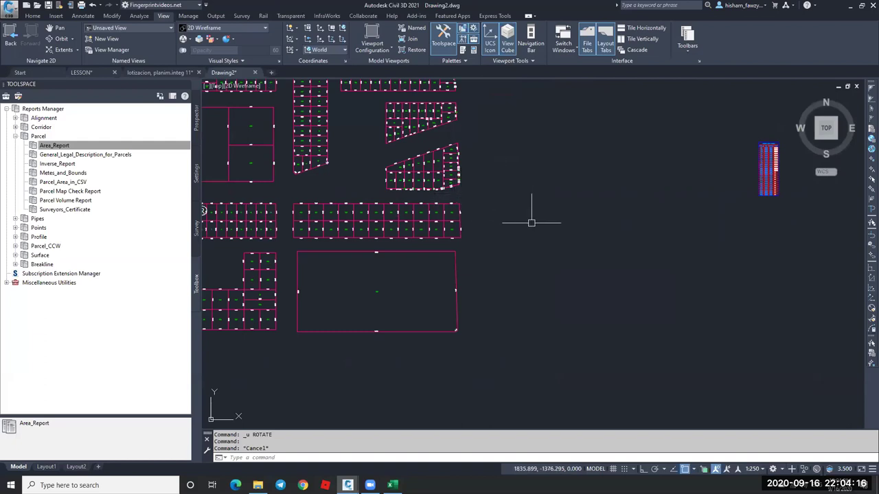
scroll(536, 237, down, 4)
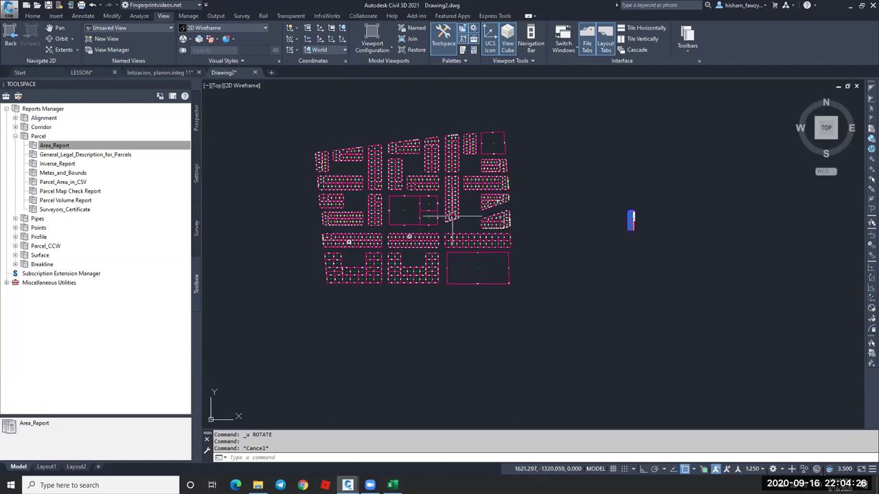
Pan and zoom Drawing2 onto the central parcel block, selecting Parcel Volume Report in Toolspace.
scroll(471, 212, up, 2)
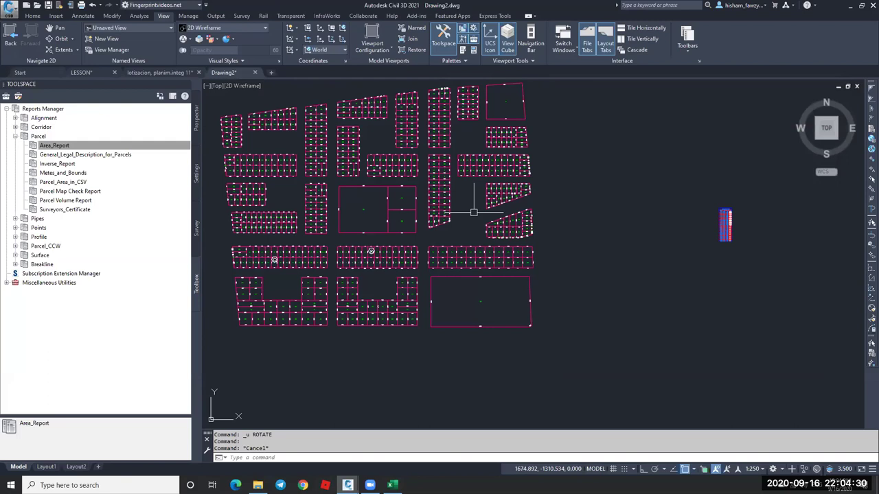
middle_drag(477, 204, 541, 204)
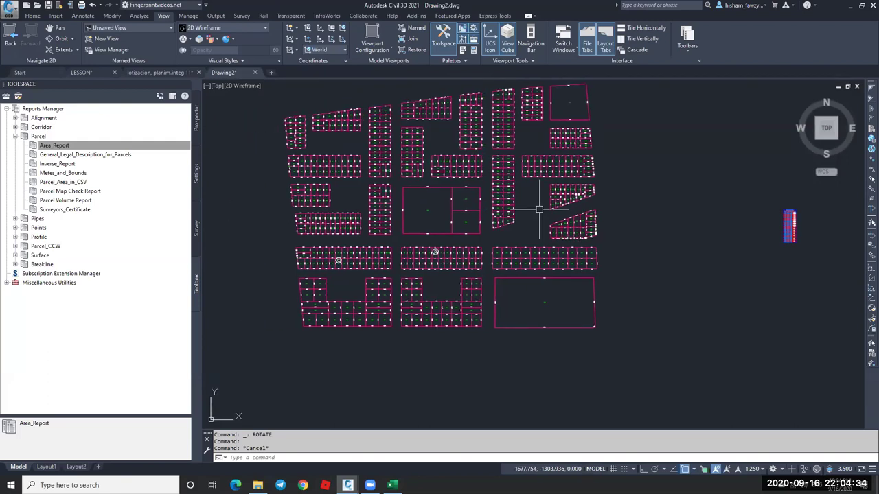
key(Escape)
scroll(484, 203, down, 2)
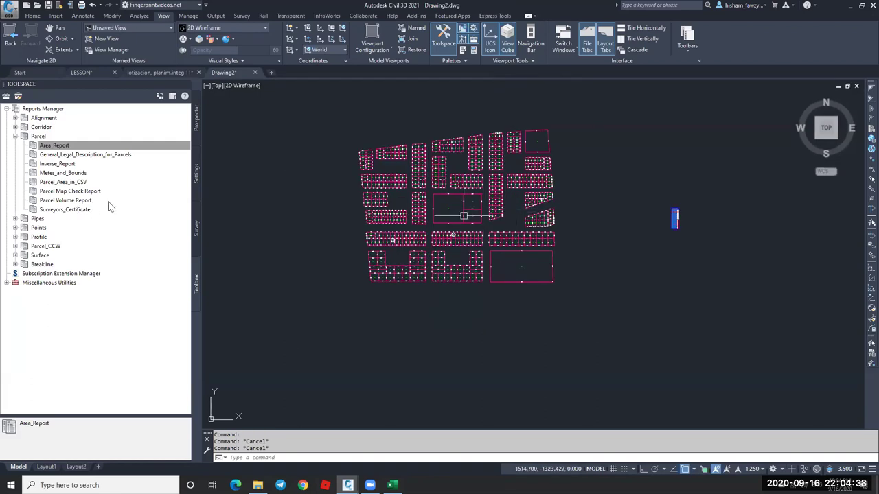
click(146, 202)
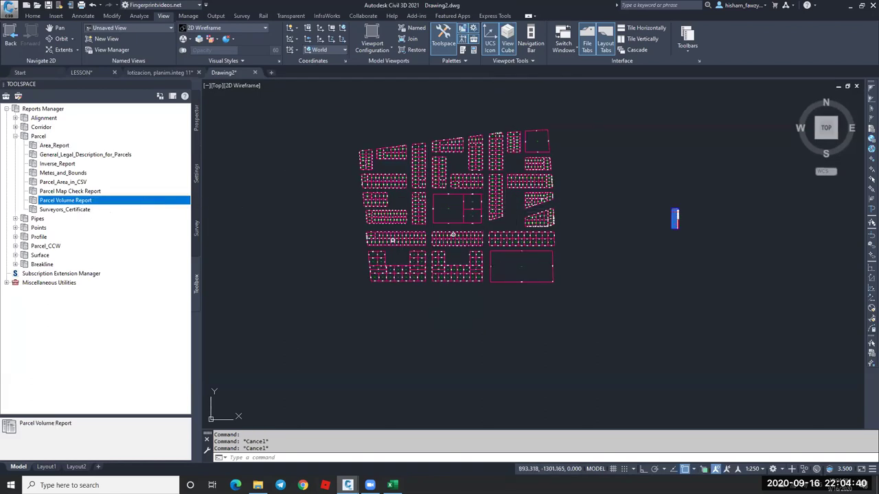
key(Escape)
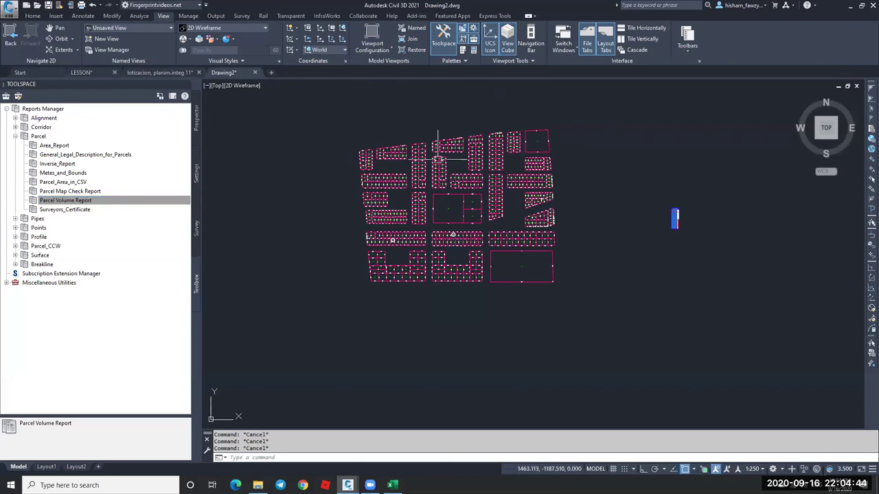
scroll(437, 159, up, 2)
scroll(438, 159, up, 6)
click(400, 133)
Window-select the central parcels and copy them to the clipboard.
click(506, 232)
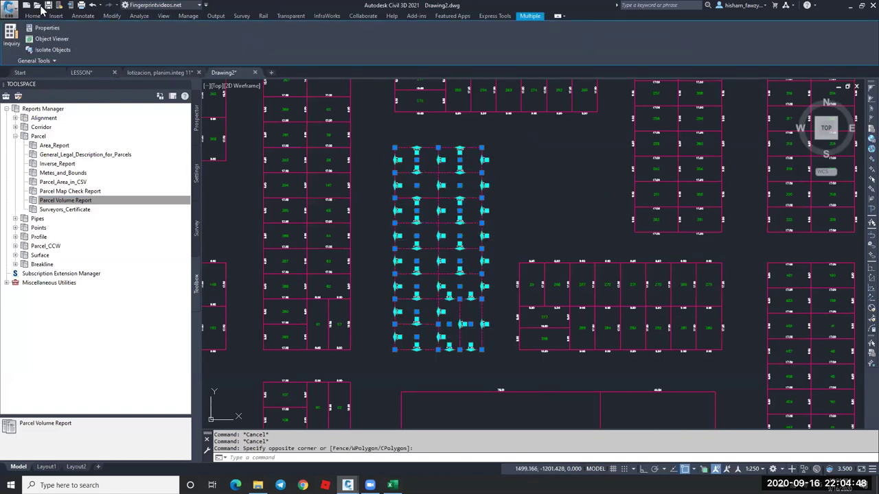
key(ctrl+c)
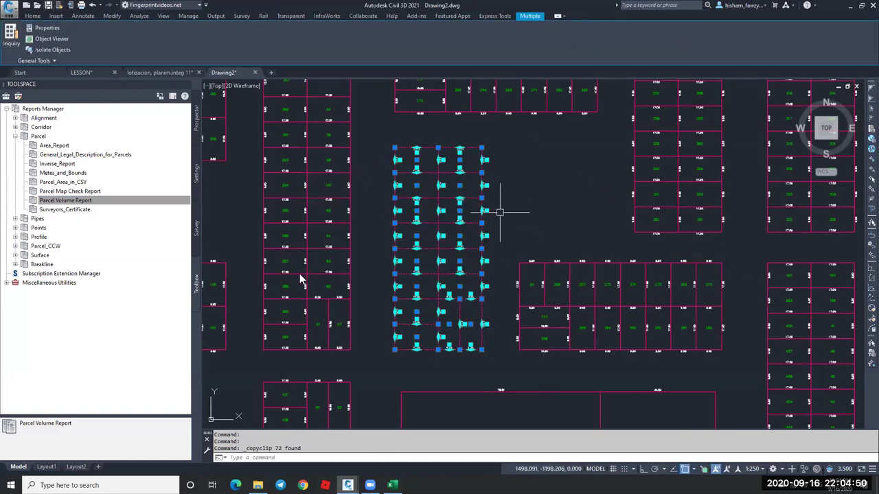
key(Escape)
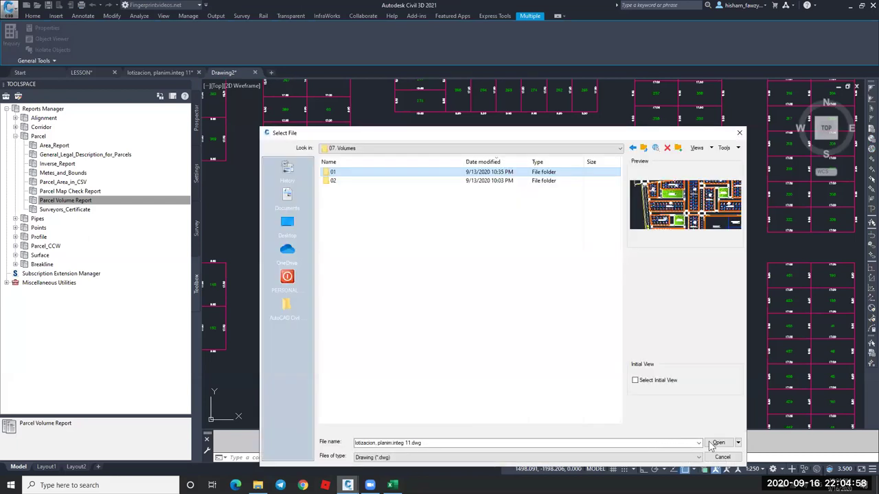
Open المستخلصات الشهرية.dwg from folder 01, try pasting the parcels, then cancel.
click(718, 443)
key(Return)
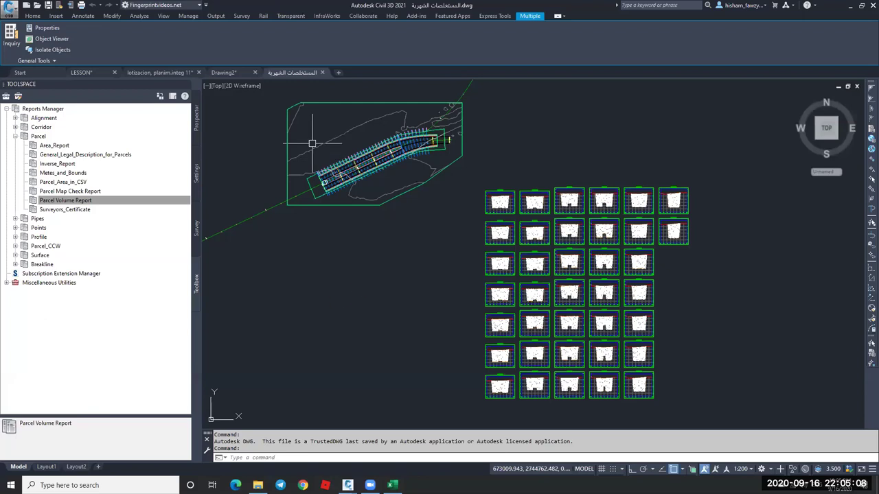
key(Escape)
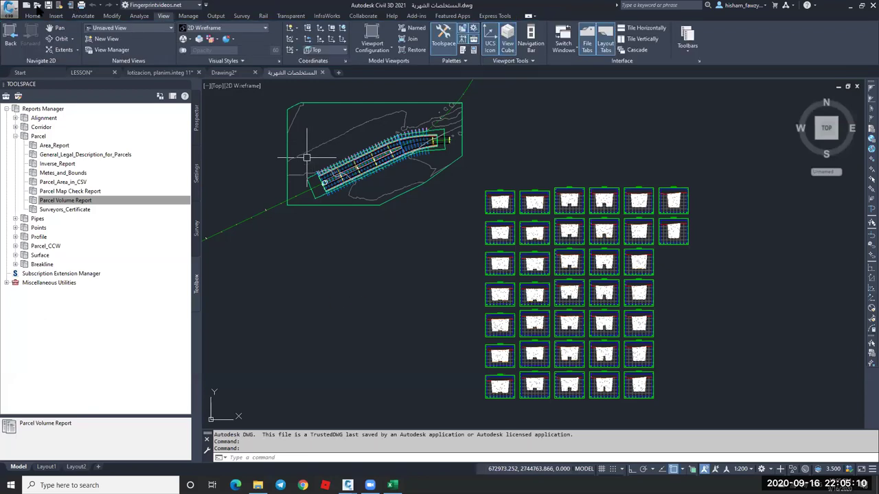
scroll(401, 218, up, 5)
key(ctrl+v)
key(Escape)
scroll(412, 148, down, 5)
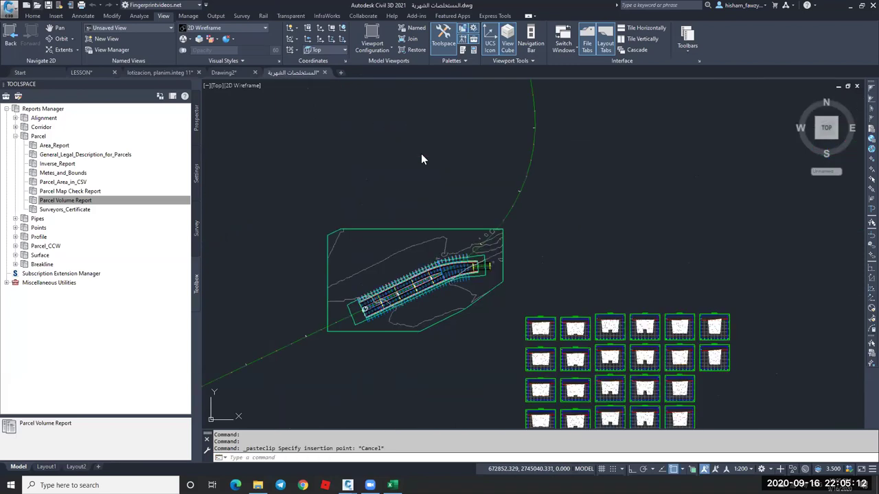
key(ctrl+o)
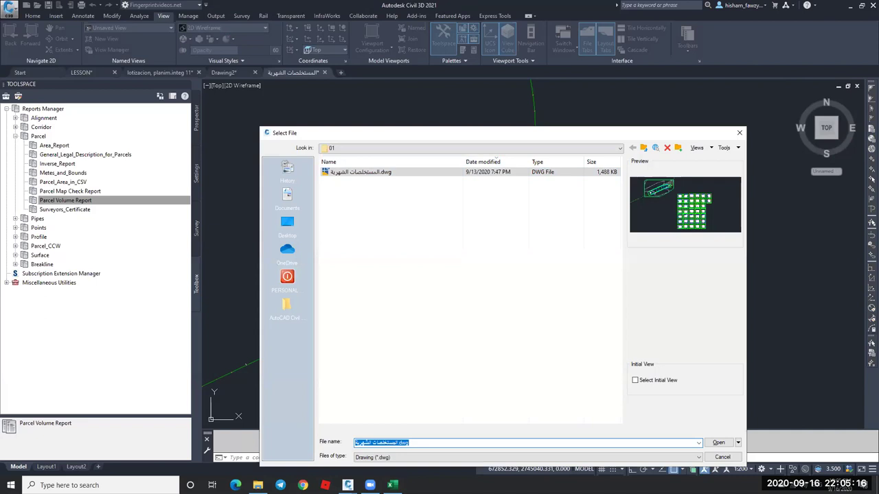
Browse from Desktop through drive D, FingerPrint Videos and the course folders to the cut-and-fill lessons.
key(Return)
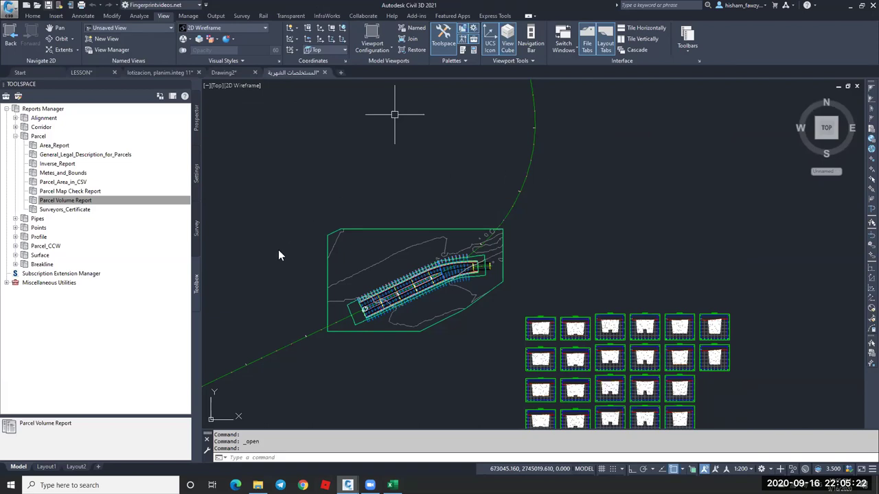
key(ctrl+o)
click(290, 224)
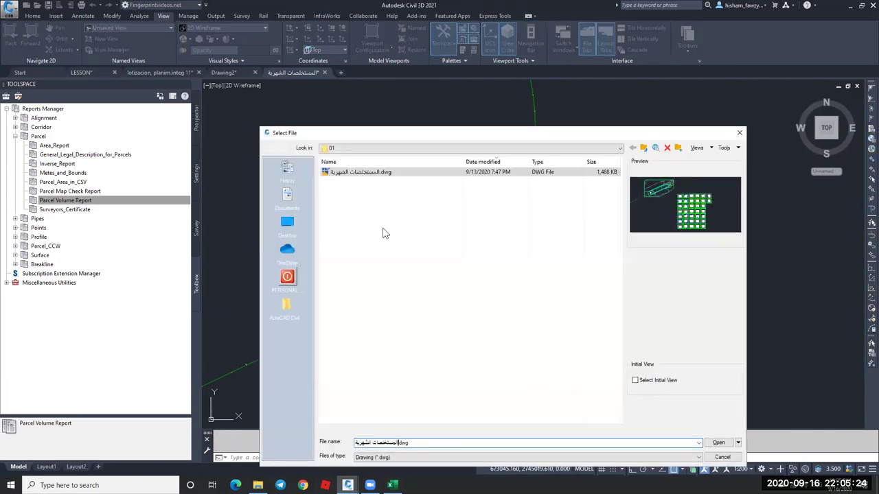
double_click(347, 259)
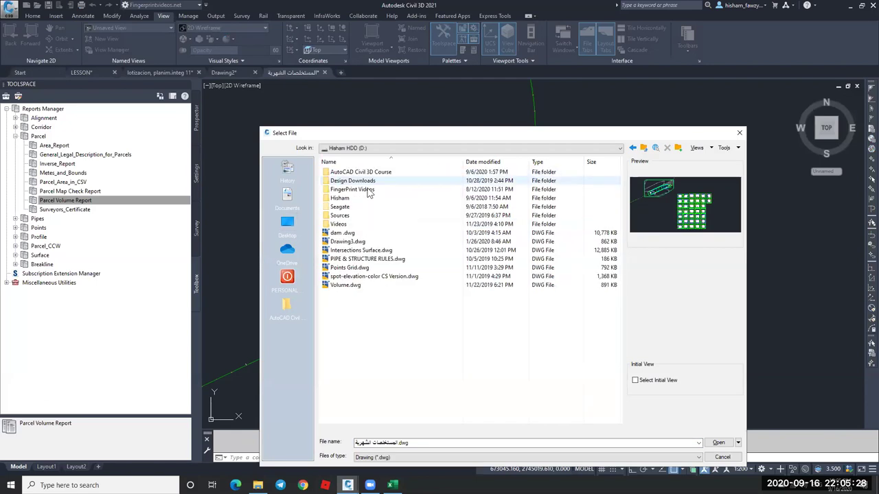
double_click(369, 191)
double_click(381, 311)
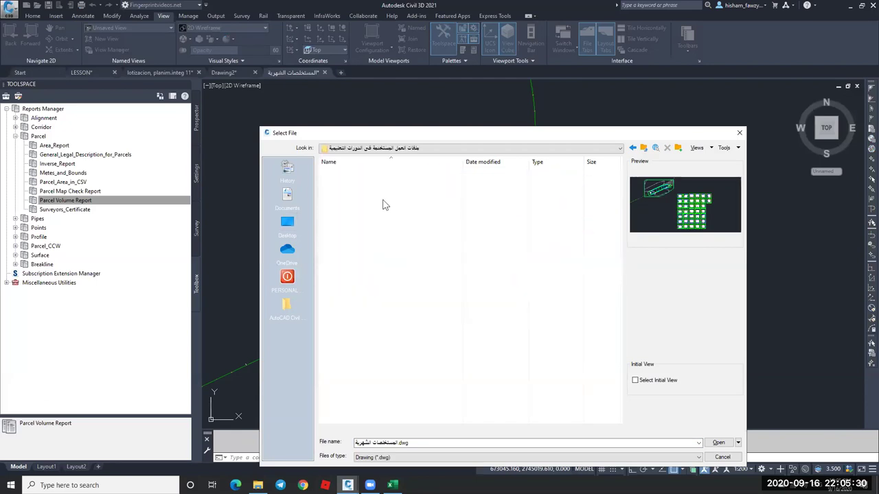
double_click(385, 201)
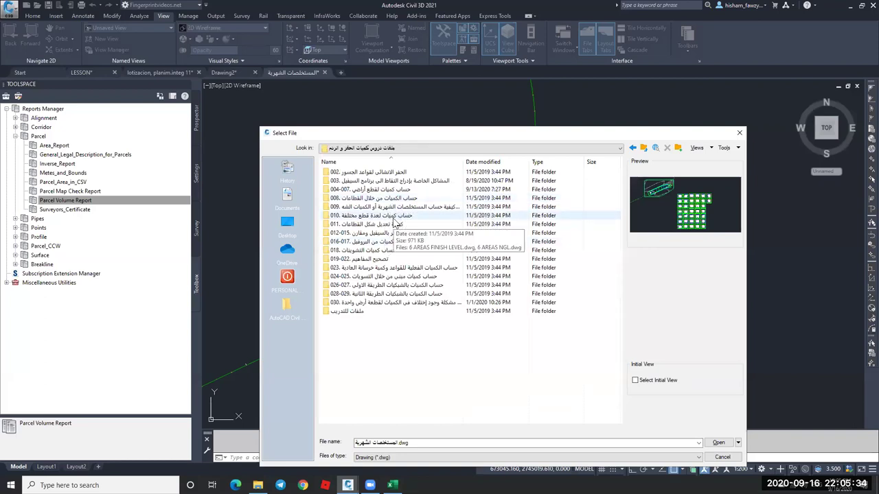
double_click(393, 225)
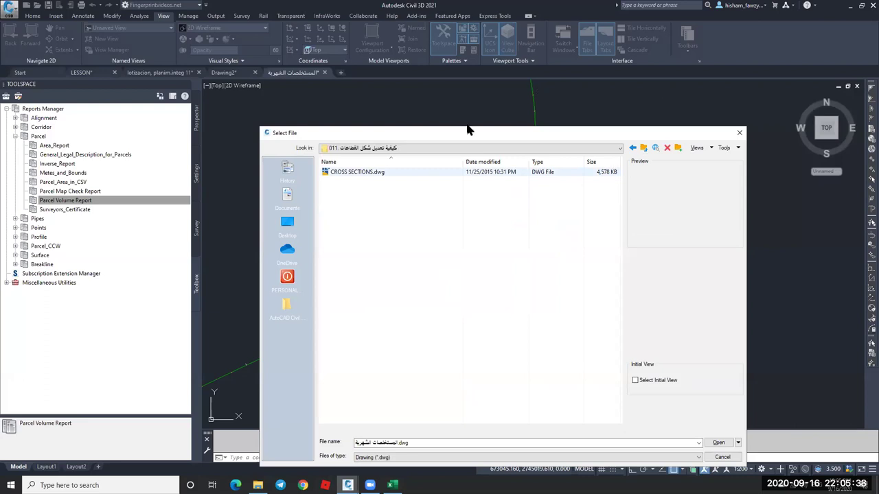
Go to lesson folder 008 and open CROSS SECTIONS.dwg.
key(BackSpace)
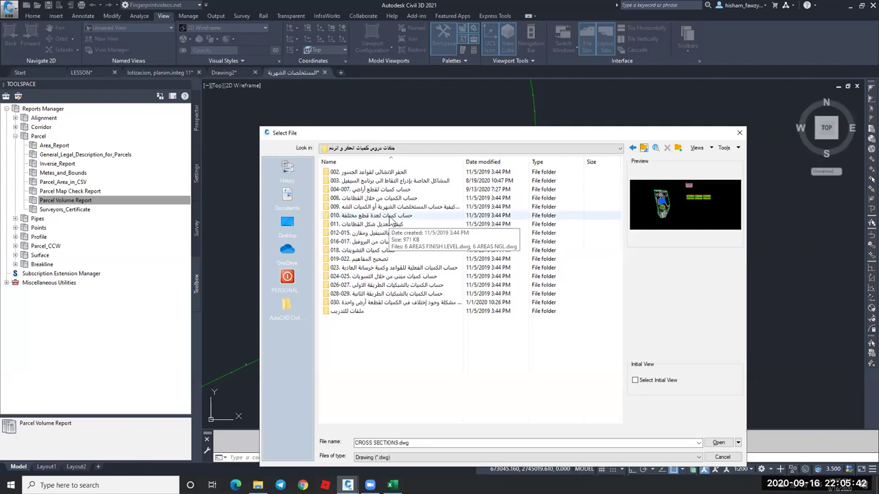
click(395, 198)
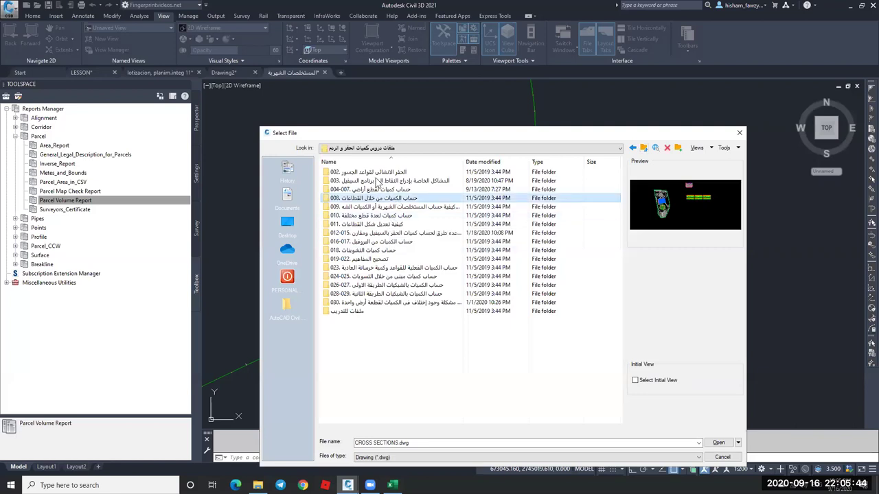
key(Return)
key(Down)
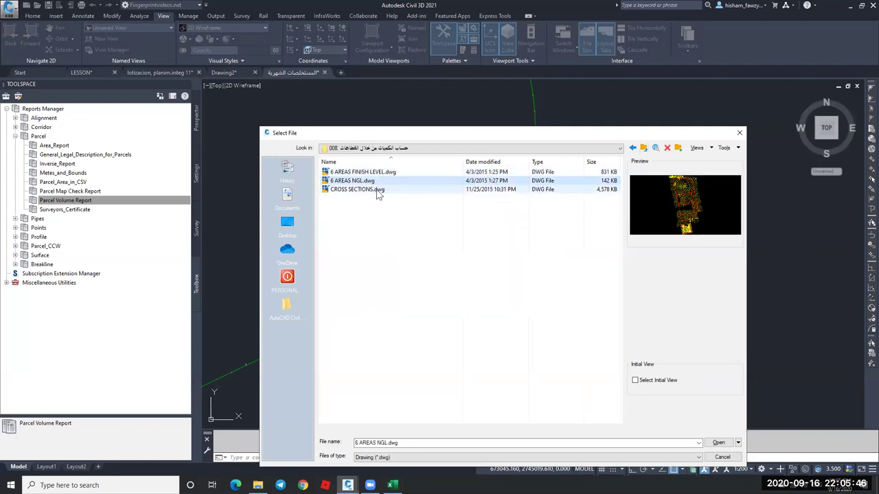
click(377, 190)
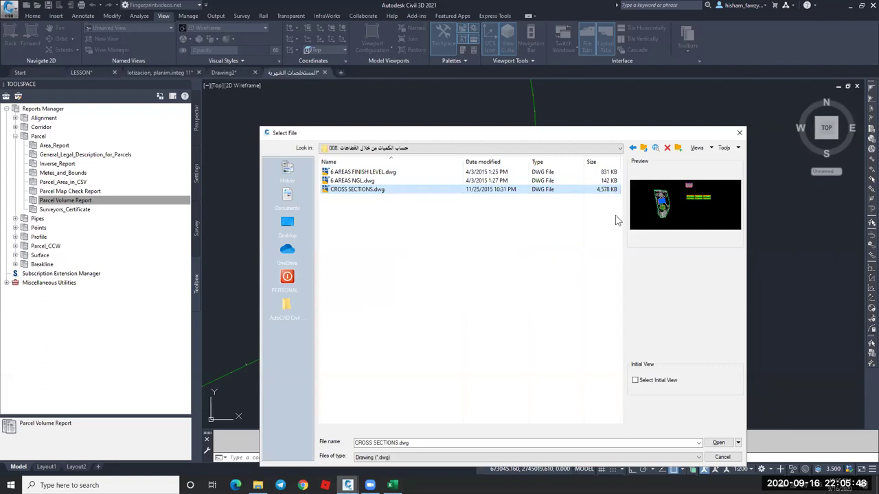
key(Return)
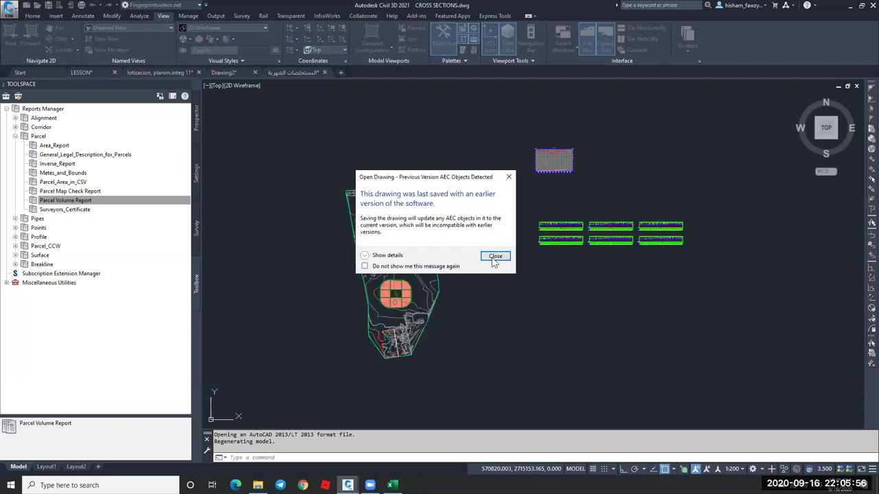
Dismiss the earlier-version warning and erase all 41 sample lines.
click(495, 255)
middle_drag(384, 264, 390, 240)
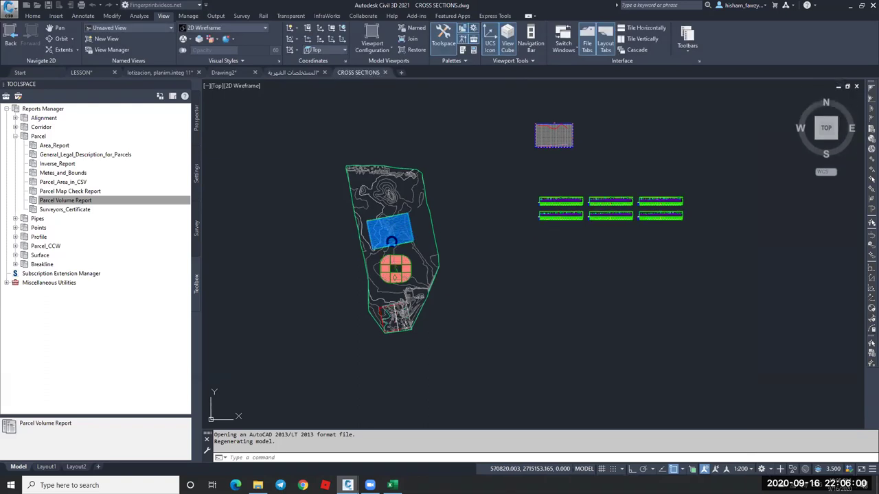
scroll(393, 244, up, 2)
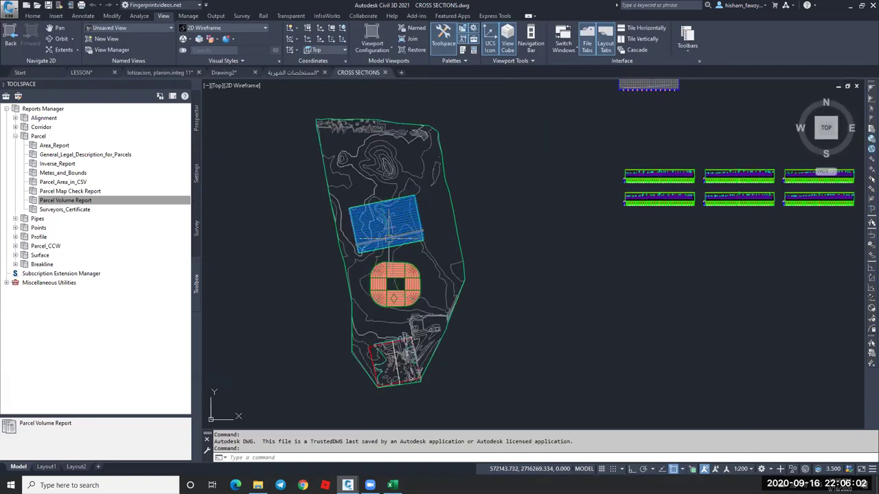
scroll(393, 234, up, 4)
click(427, 236)
right_click(427, 238)
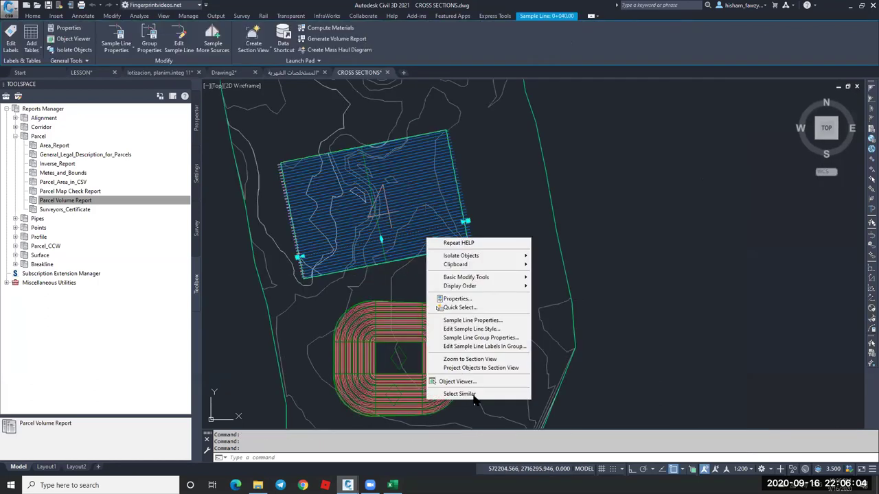
click(459, 394)
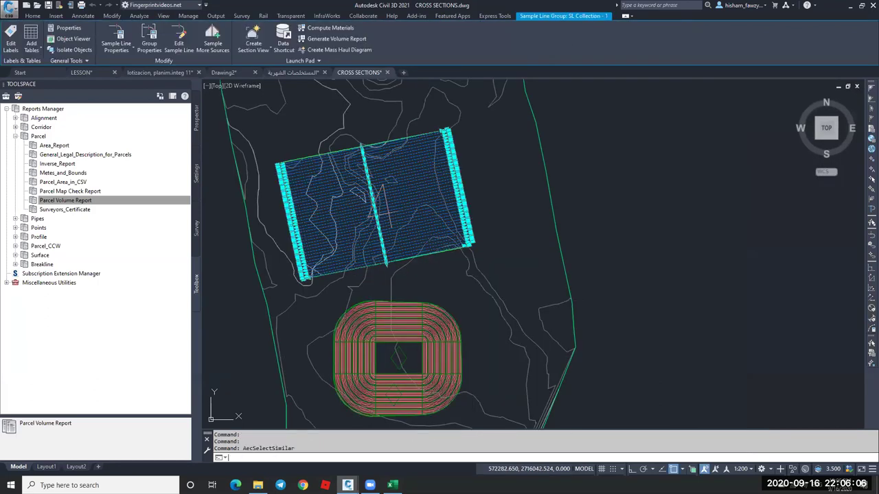
text(e)
key(Return)
Paste the copied parcel block inside the green boundary and zoom in on it.
scroll(409, 237, up, 5)
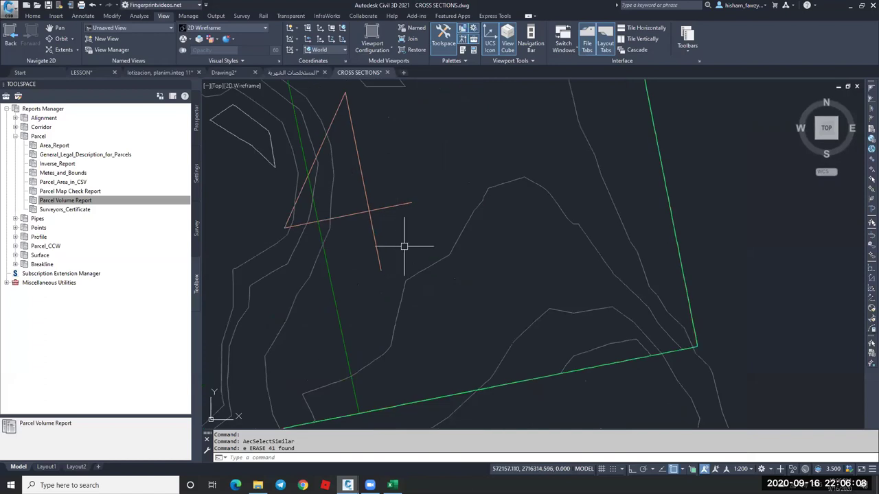
key(ctrl+v)
scroll(428, 255, down, 3)
scroll(447, 284, up, 4)
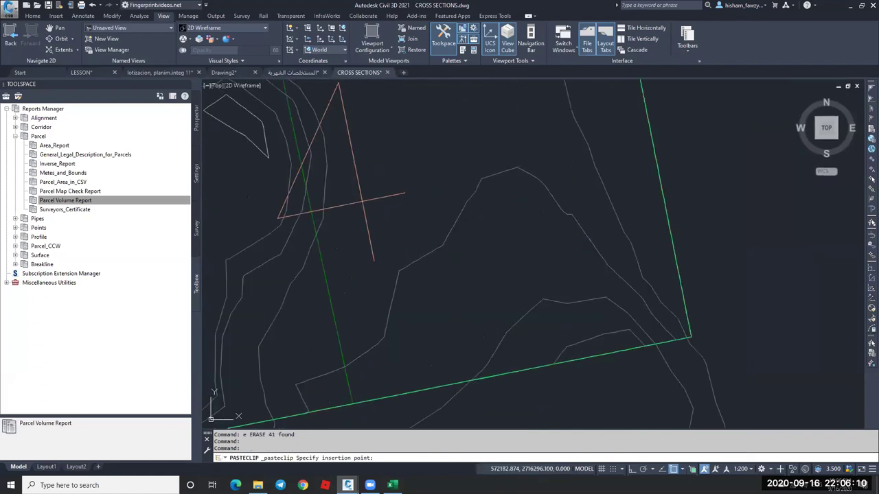
click(449, 206)
scroll(424, 180, down, 4)
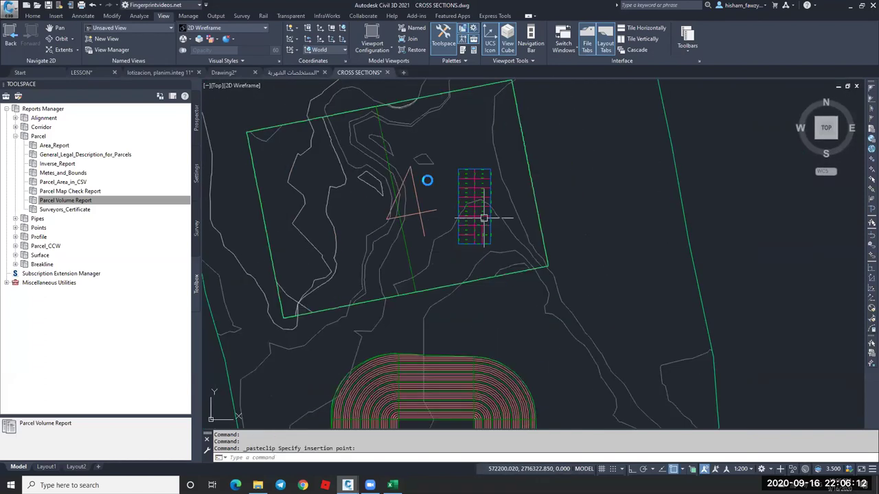
scroll(449, 206, up, 5)
key(Escape)
scroll(419, 282, down, 1)
scroll(418, 303, up, 2)
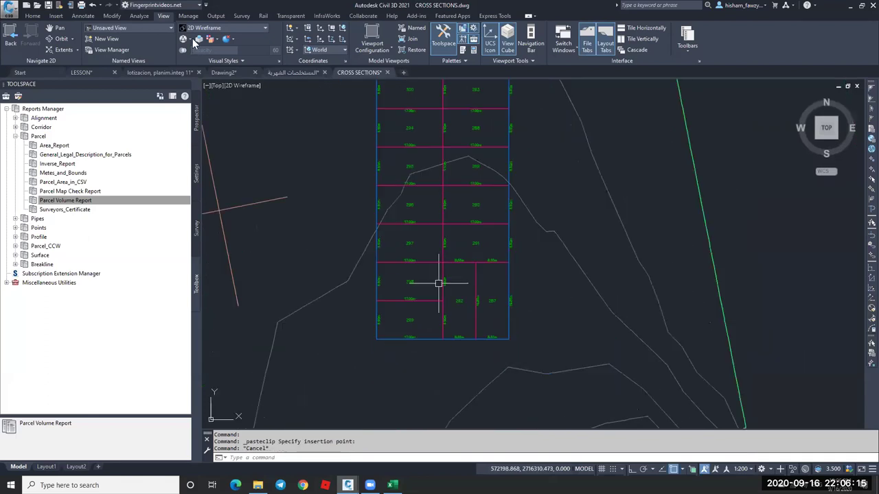
click(36, 15)
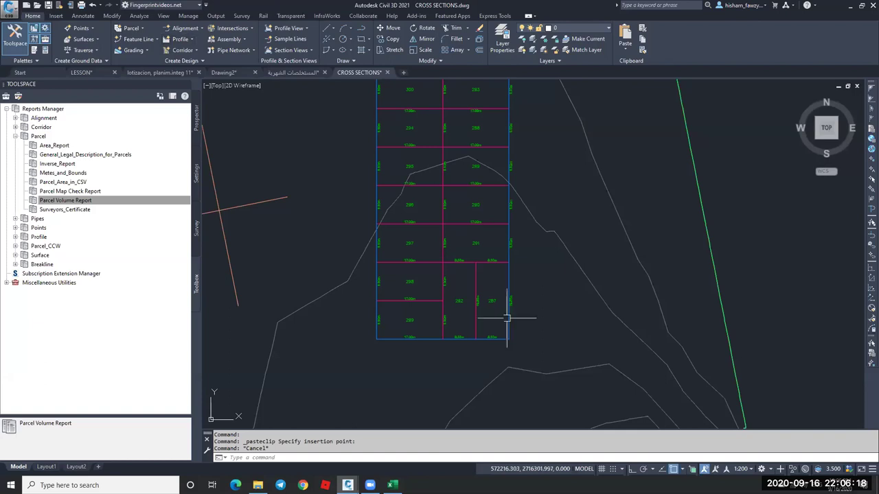
Renumber the parcels from 1, increment 1, along a path from parcel 287 around the column.
click(493, 302)
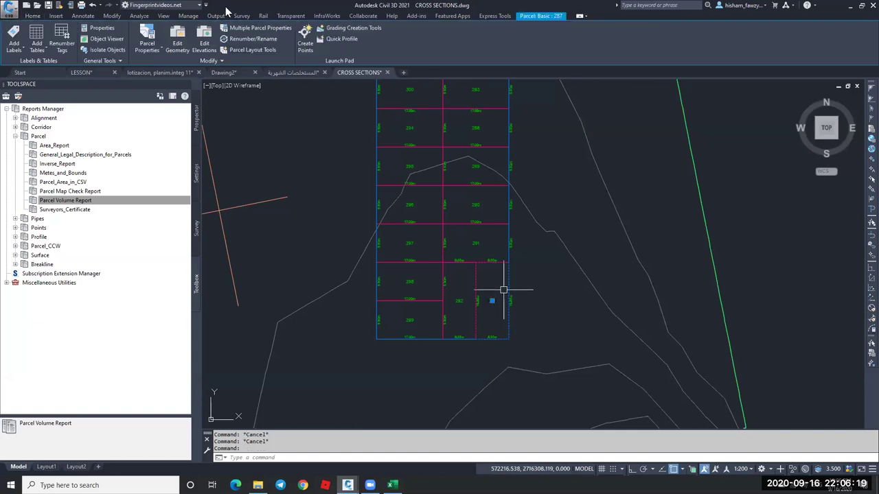
click(254, 39)
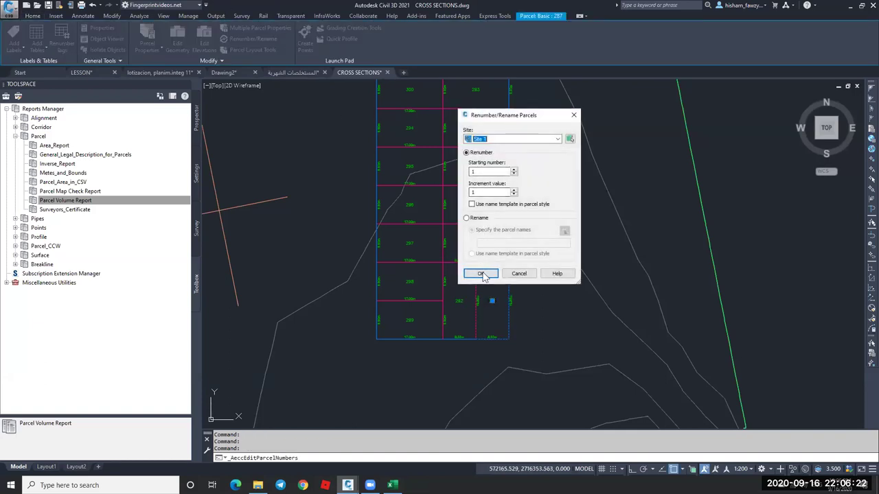
click(482, 274)
click(498, 310)
click(430, 316)
scroll(411, 160, down, 2)
click(410, 137)
click(447, 134)
click(452, 260)
key(Return)
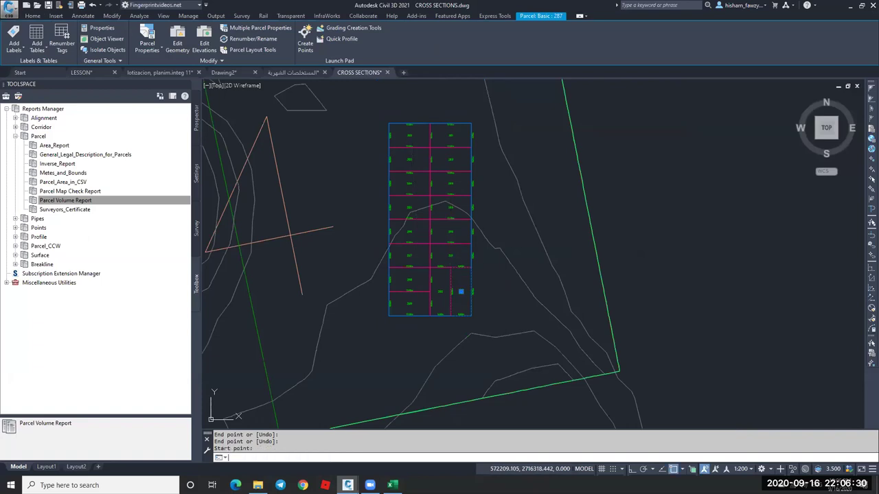
scroll(457, 281, up, 8)
scroll(484, 279, down, 4)
key(Escape)
text(r)
key(Return)
Check parcel 287's label after the renumbering.
click(506, 290)
scroll(478, 269, down, 2)
scroll(467, 211, down, 3)
key(Escape)
key(Escape)
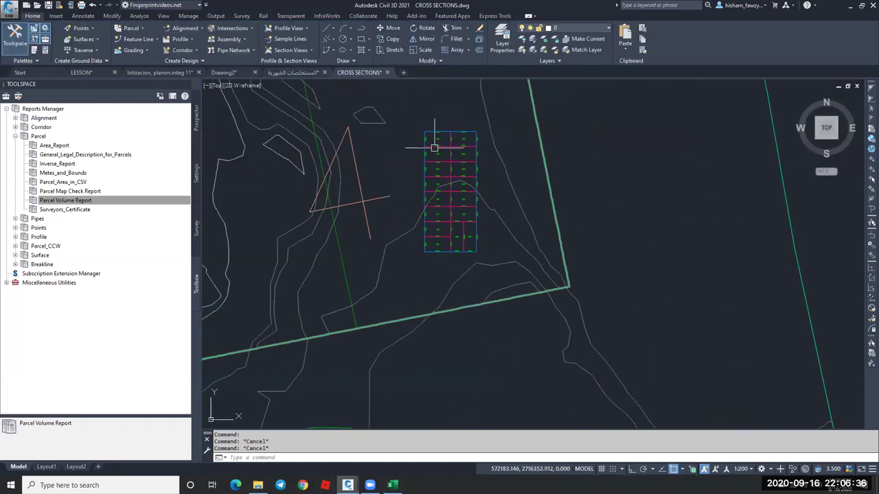
scroll(437, 141, up, 6)
Renumber again from 1 along a path from parcel 302 down to the column's bottom.
click(429, 143)
click(268, 38)
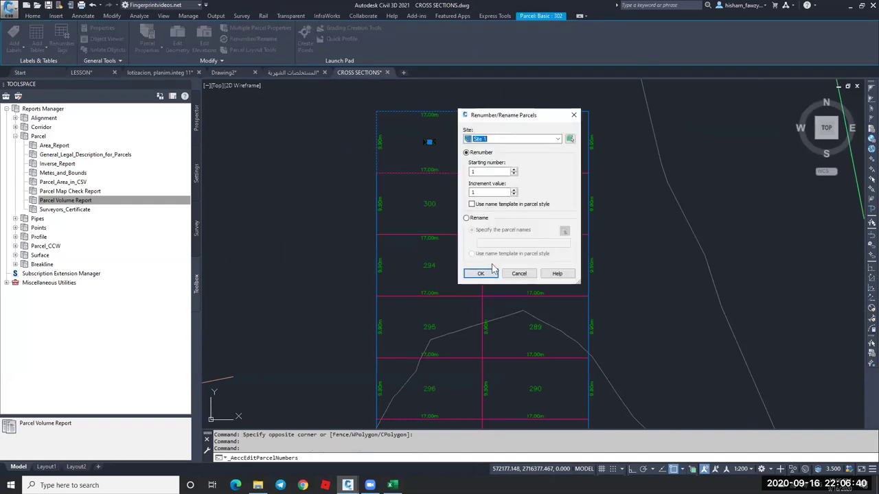
click(481, 273)
click(431, 143)
scroll(433, 142, down, 2)
scroll(432, 140, down, 2)
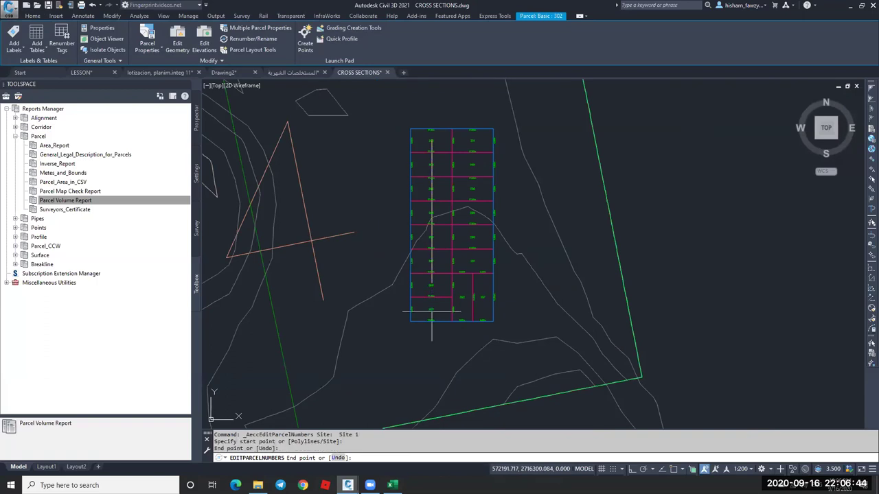
click(431, 313)
key(Escape)
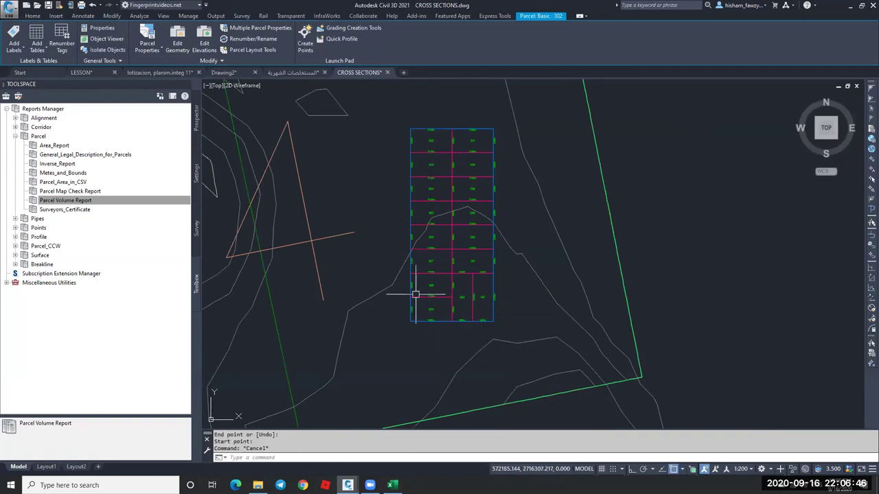
key(Escape)
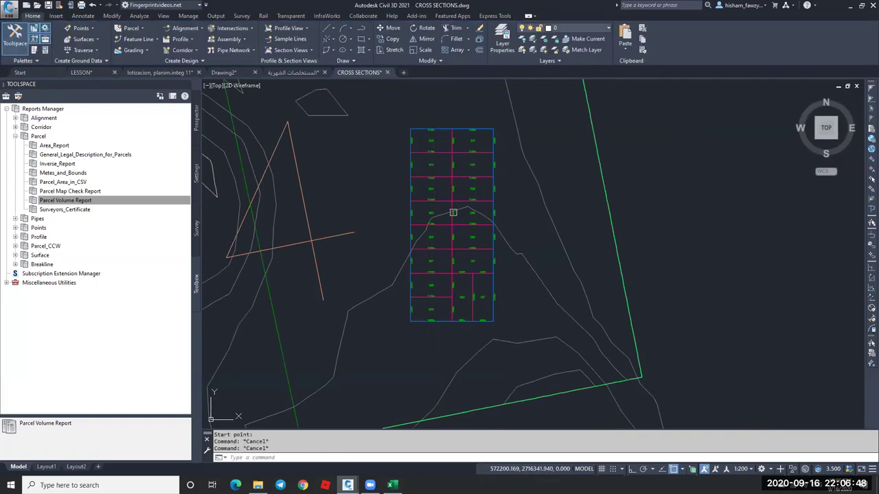
middle_drag(471, 181, 466, 178)
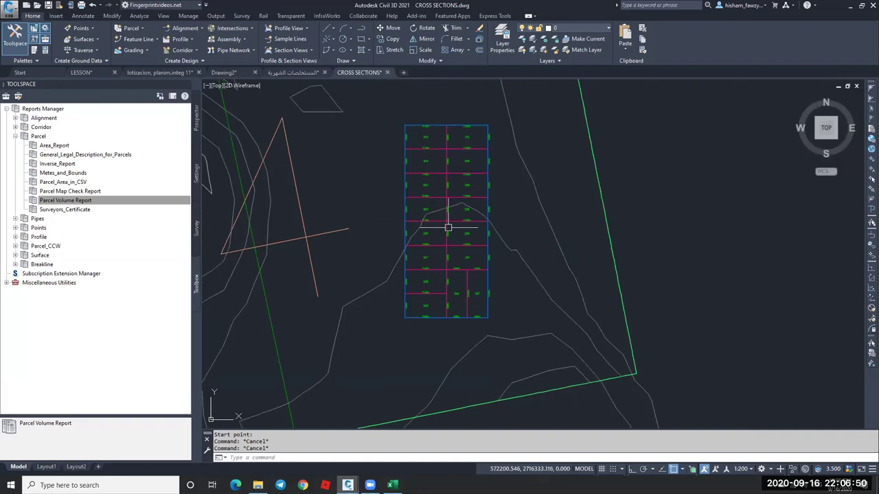
right_click(101, 205)
Execute the Parcel Volume Report with VOLUME as the volume surface and create it.
click(127, 207)
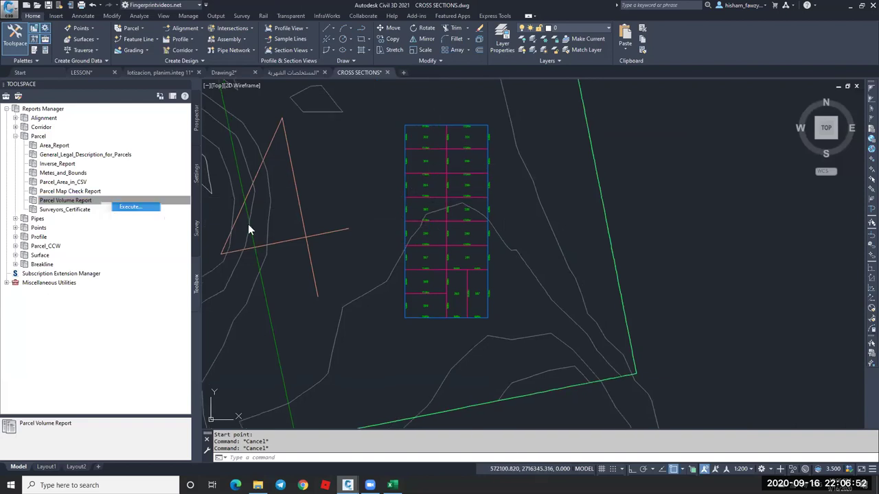
click(156, 240)
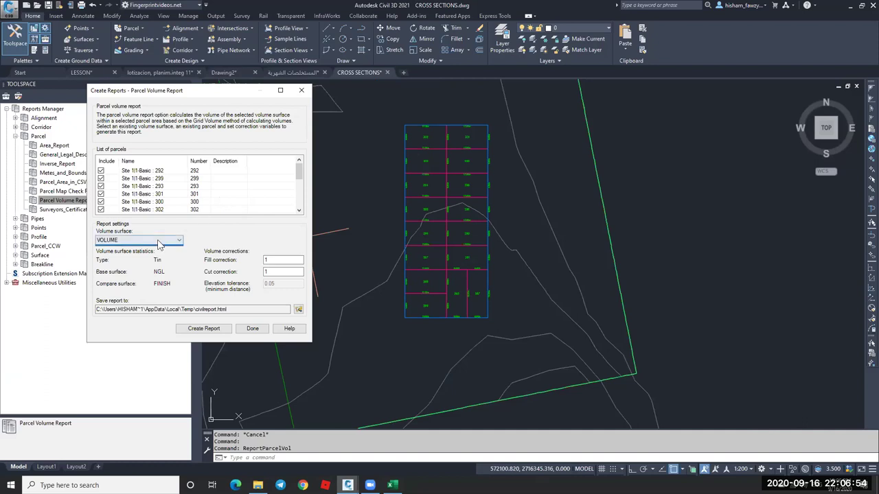
click(145, 248)
click(220, 327)
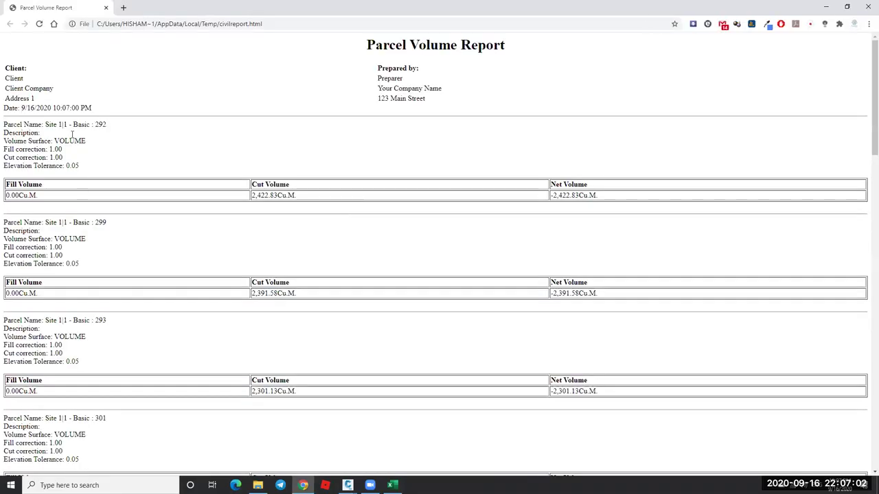
Review parcel 292's fill and cut volumes (2,422.83 Cu.M.) and the other parcels, then close Chrome.
drag(96, 124, 108, 126)
drag(52, 198, 10, 196)
drag(297, 196, 252, 196)
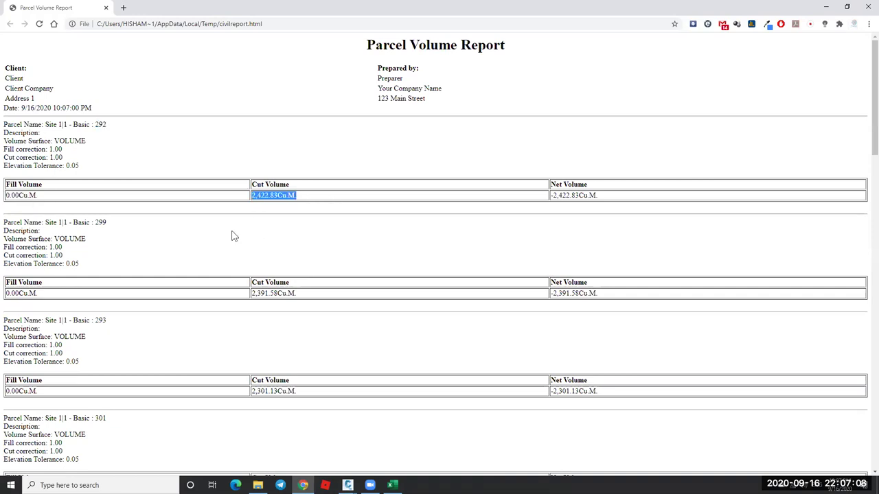
click(132, 231)
click(220, 296)
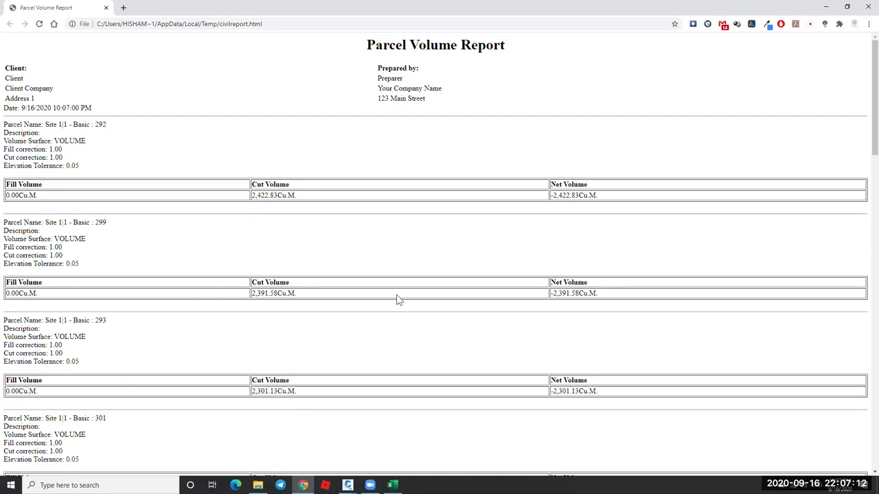
scroll(323, 217, down, 7)
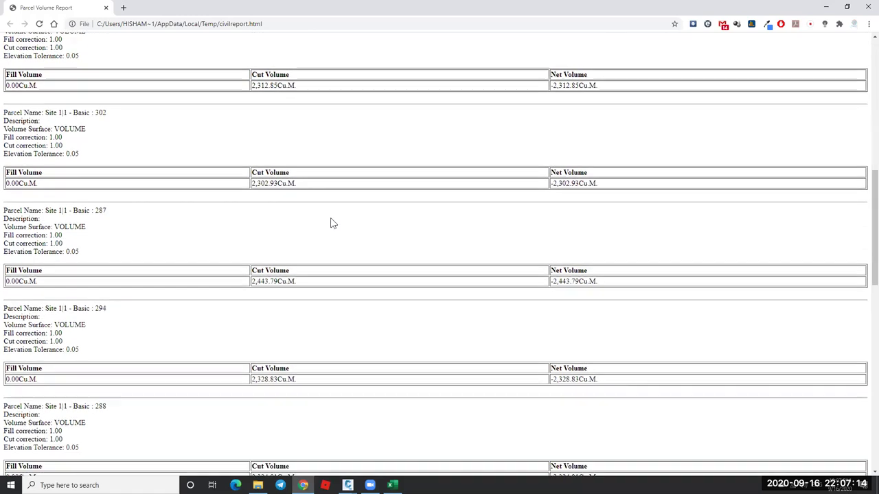
scroll(331, 220, down, 6)
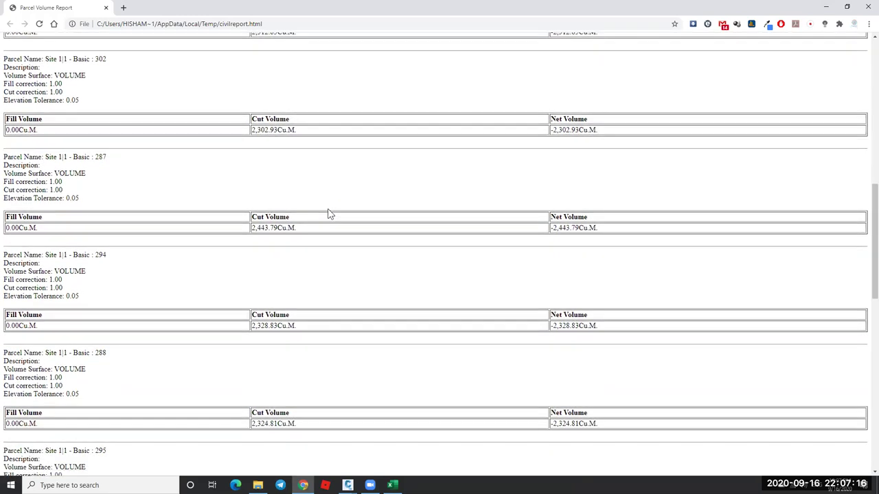
scroll(364, 185, up, 15)
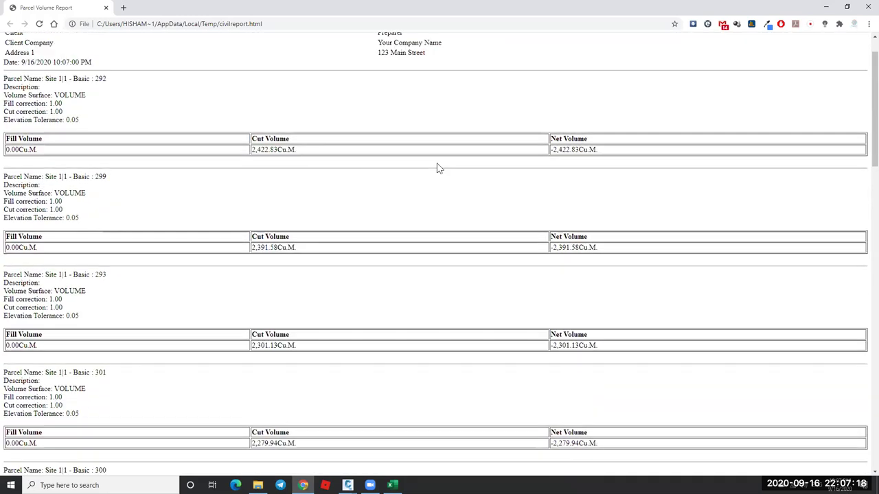
click(866, 6)
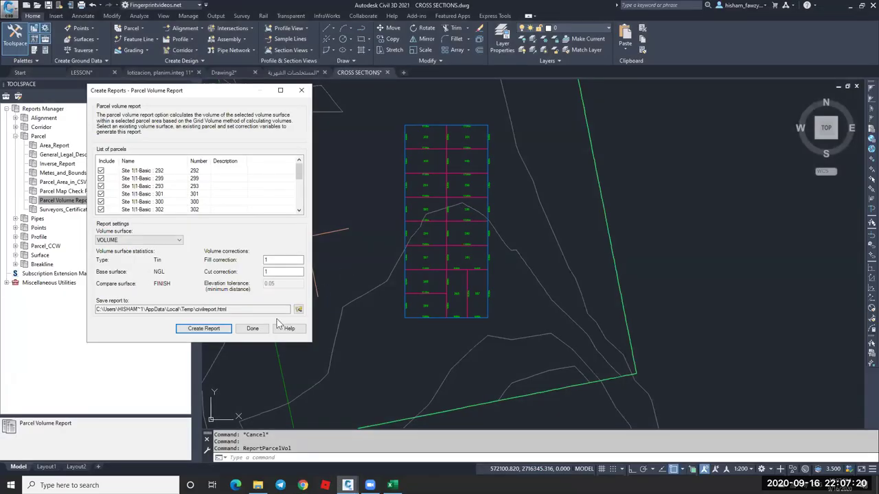
Close the report settings and re-run the Parcel Volume Report.
click(252, 328)
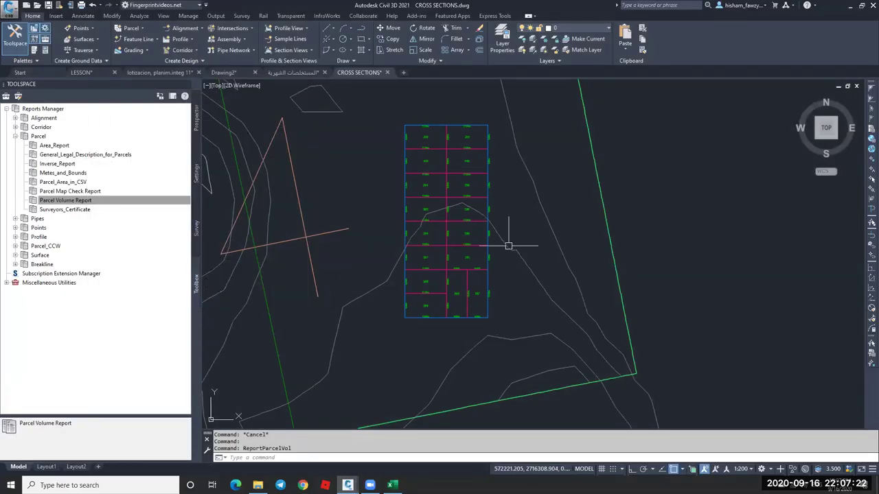
scroll(434, 115, up, 5)
scroll(428, 154, down, 2)
scroll(427, 167, up, 2)
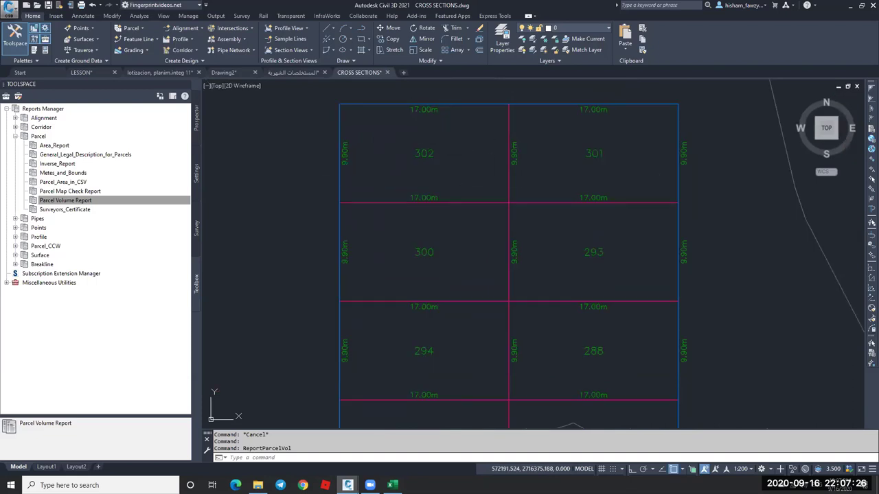
scroll(413, 187, down, 2)
scroll(413, 186, down, 4)
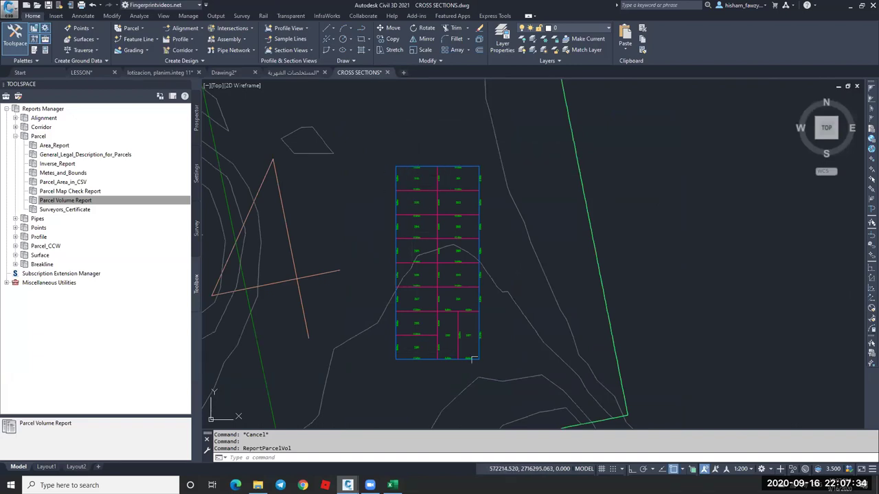
right_click(87, 200)
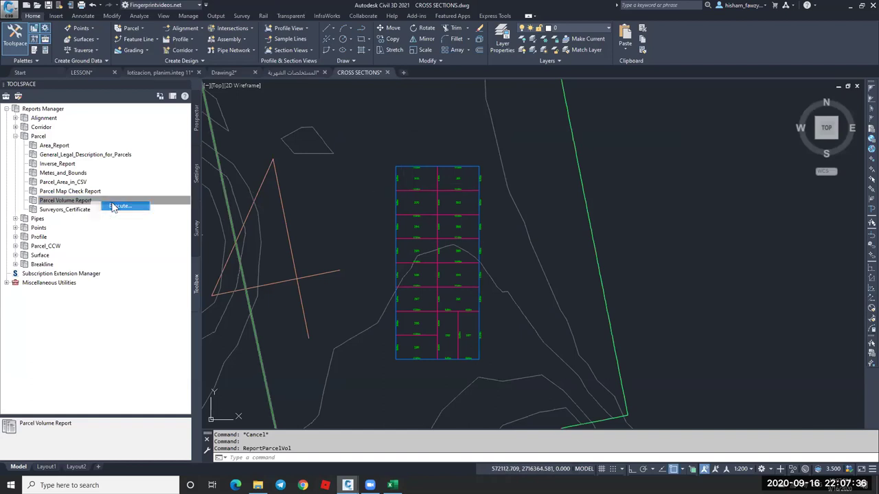
click(114, 204)
Save the report as Excel 97-2003 CivilReport.XLS on the Desktop, replacing the old file, and create it.
click(297, 308)
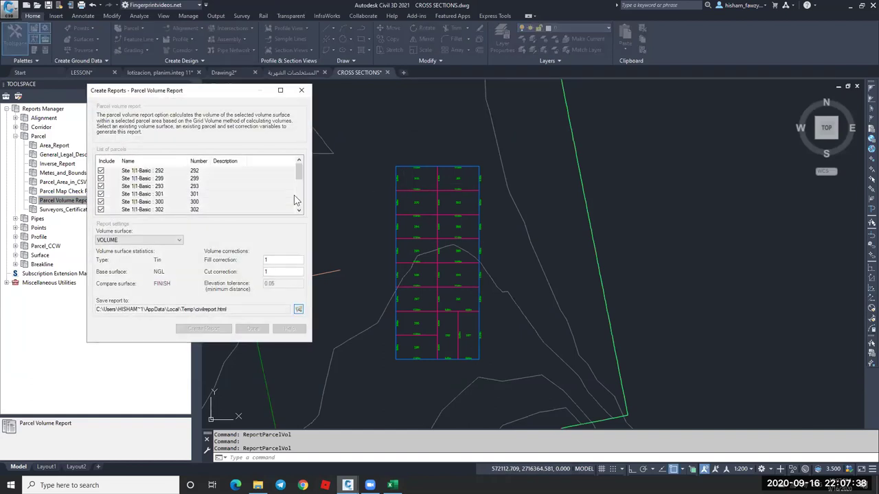
click(219, 283)
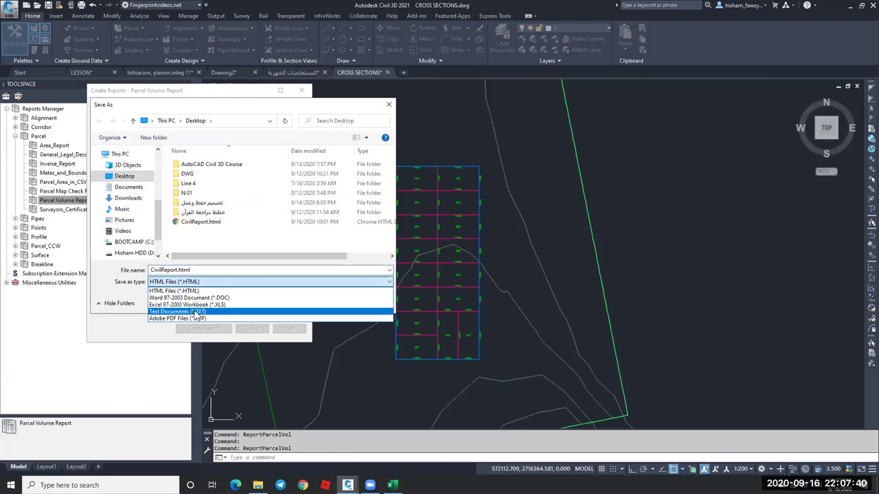
click(197, 305)
click(321, 302)
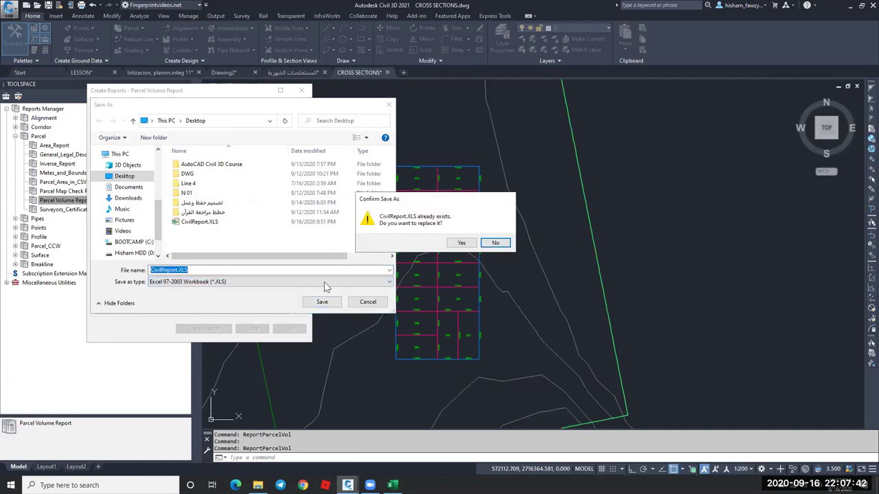
click(462, 244)
click(204, 328)
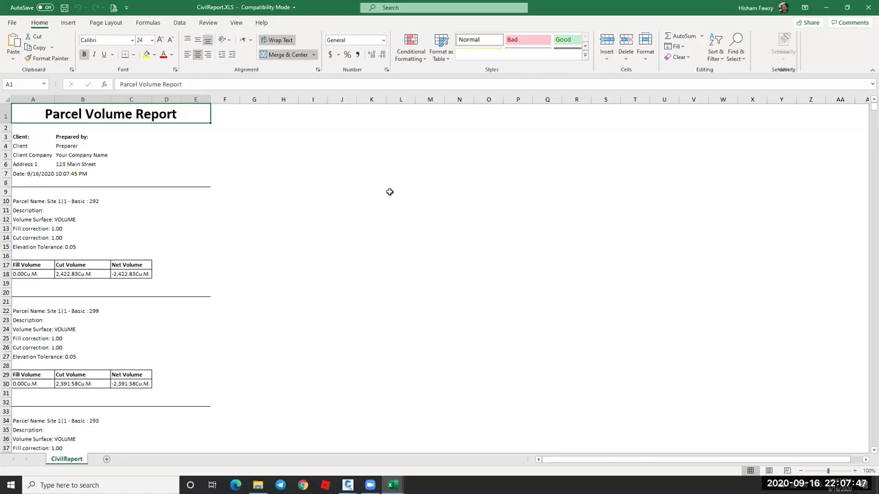
click(254, 192)
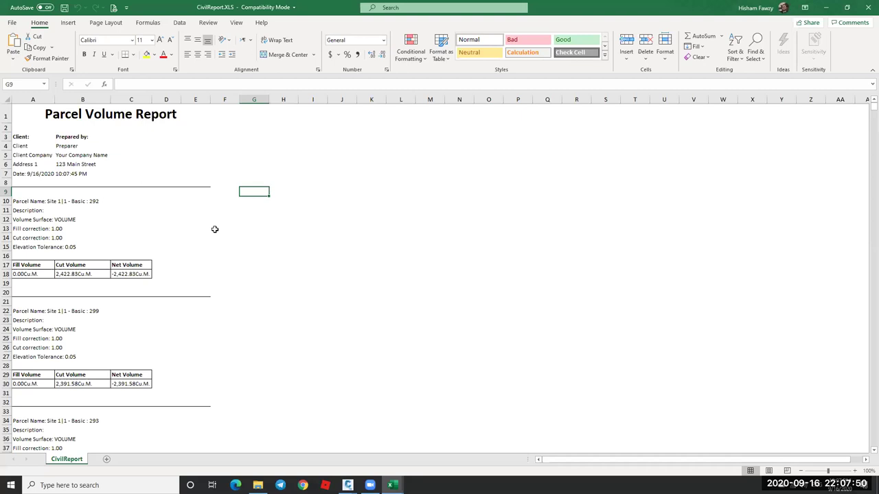
Close Excel after reviewing the CivilReport.XLS volume tables.
click(867, 8)
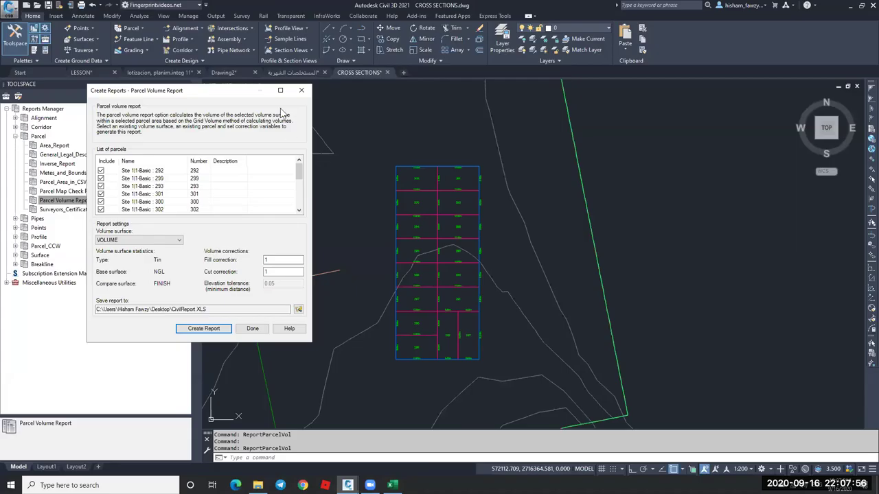
Close the report dialog, collapse the Parcel reports group, and switch to the Drawing2 tab.
click(302, 91)
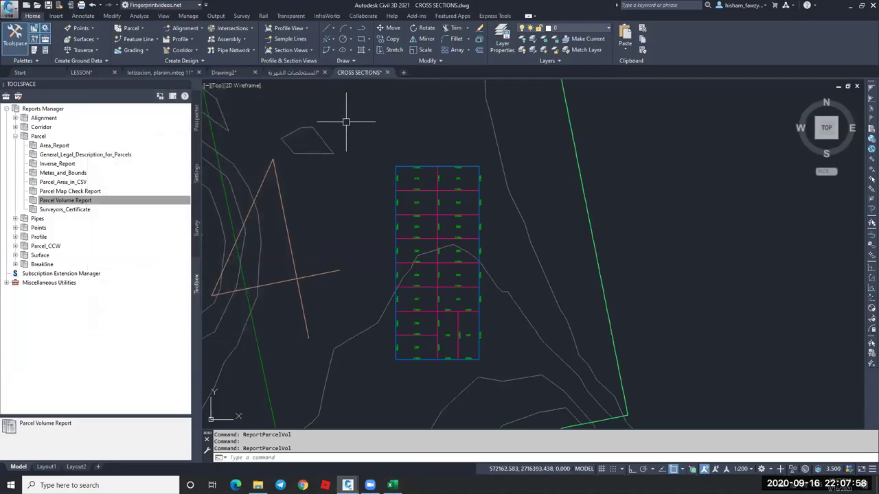
click(16, 136)
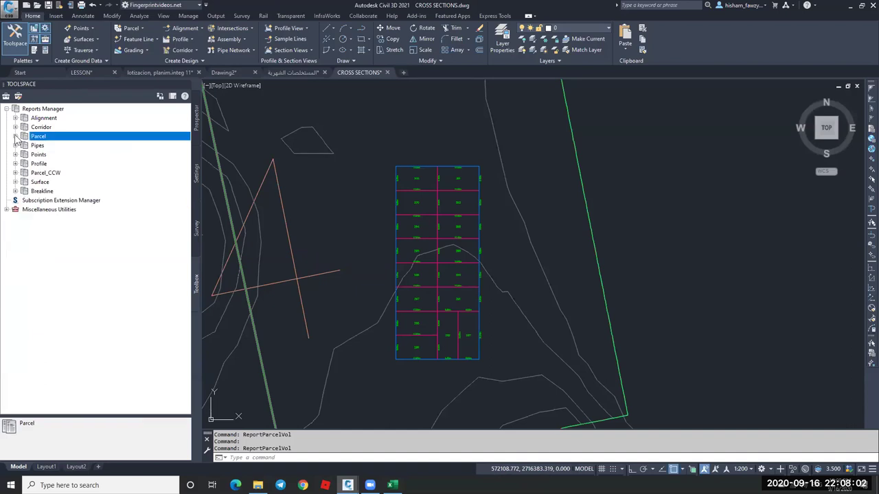
scroll(379, 135, down, 2)
mouse_move(343, 132)
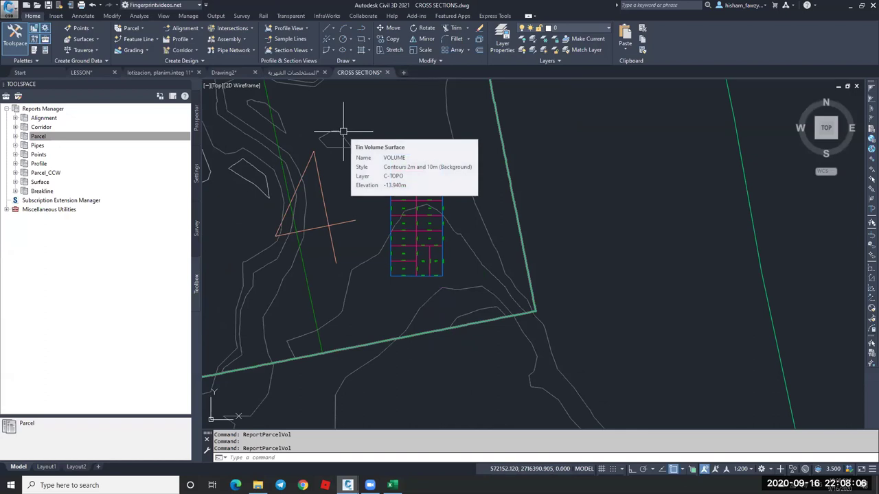
key(Escape)
scroll(425, 206, down, 4)
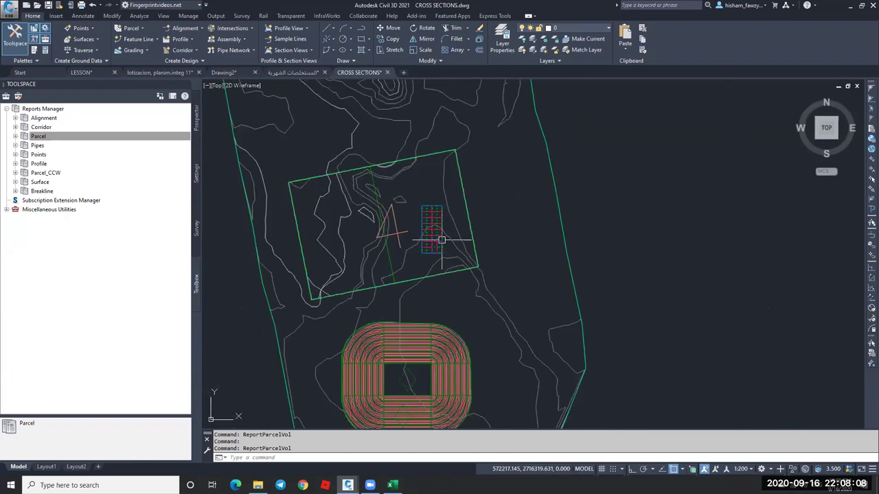
click(239, 72)
key(Escape)
Zoom and pan around the Drawing2 parcel subdivision, then switch to Chrome on a new tab.
scroll(526, 216, down, 5)
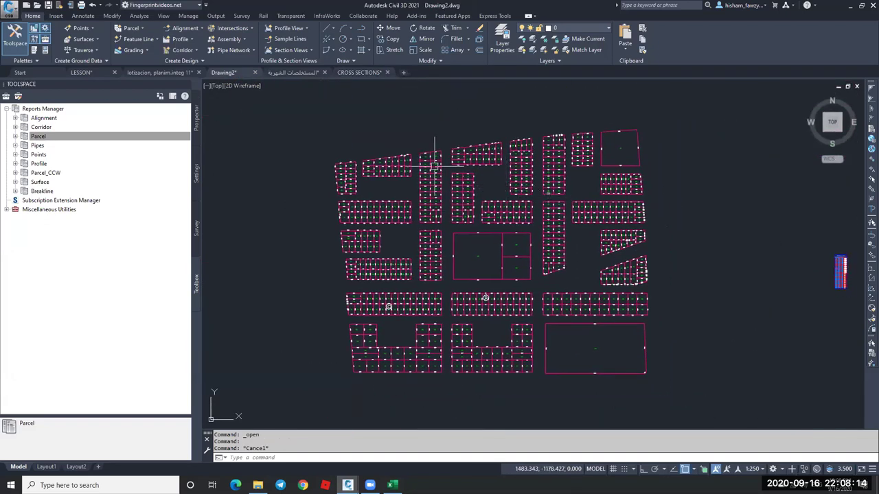
scroll(348, 140, up, 1)
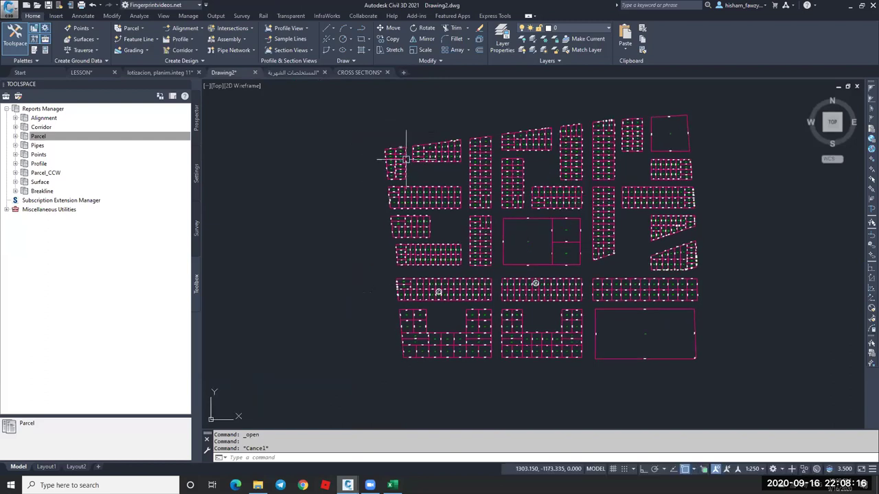
scroll(406, 157, up, 3)
scroll(443, 184, down, 2)
middle_drag(453, 199, 436, 169)
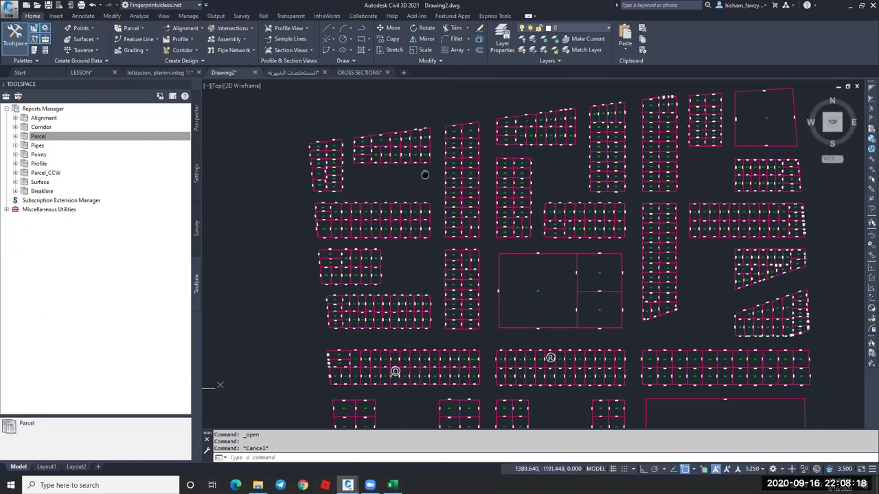
scroll(417, 208, up, 3)
scroll(465, 196, up, 1)
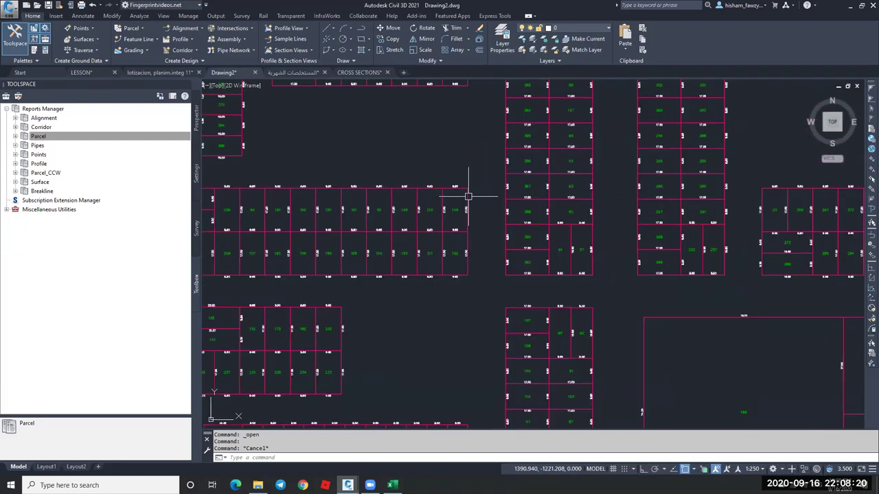
scroll(465, 195, down, 4)
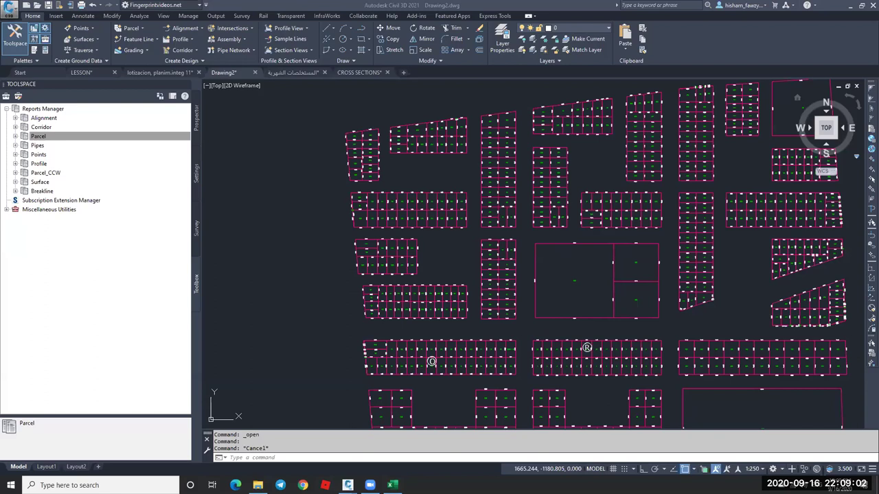
click(742, 309)
scroll(572, 231, down, 3)
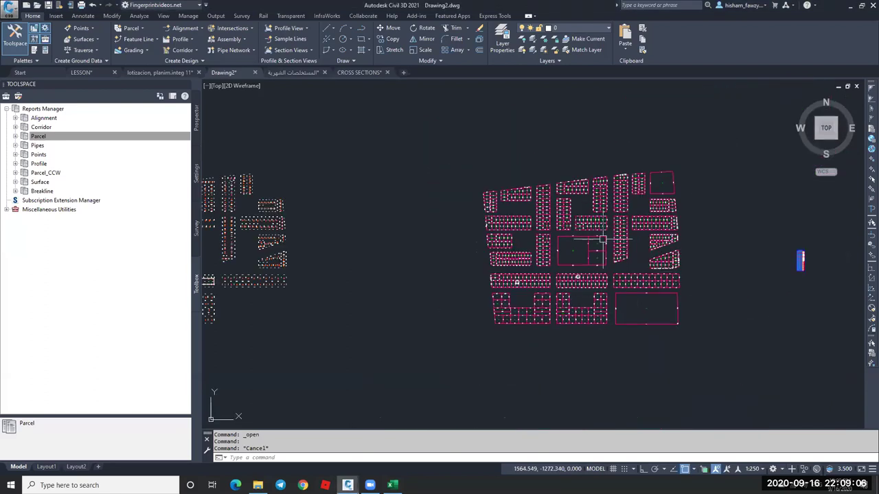
scroll(644, 260, up, 2)
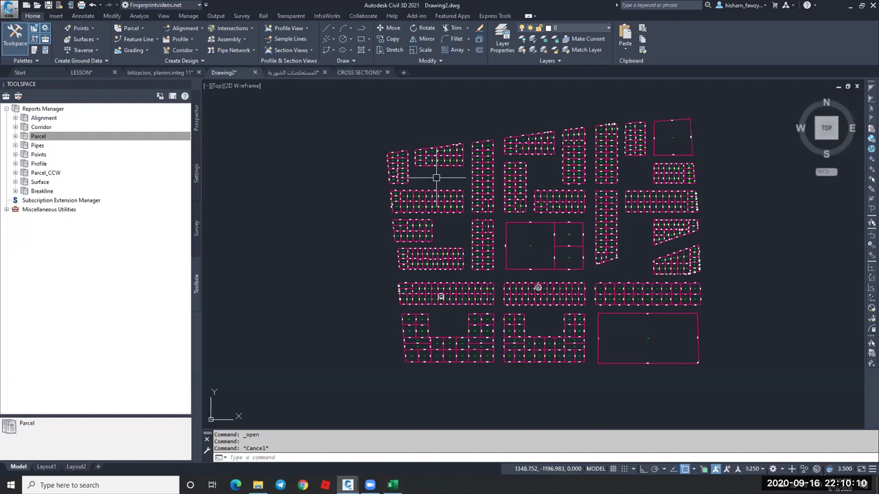
click(307, 484)
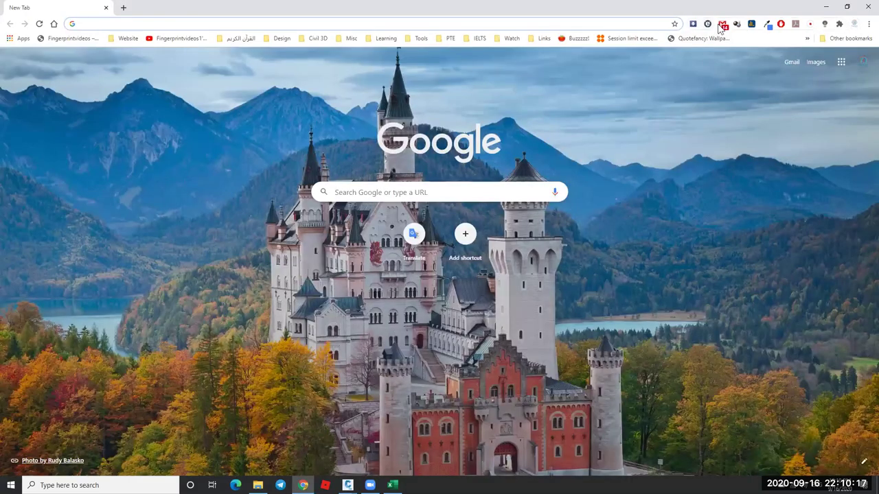
Go to the tutorial channel's YouTube page and open its LEARN CIVIL 3D playlist.
click(193, 39)
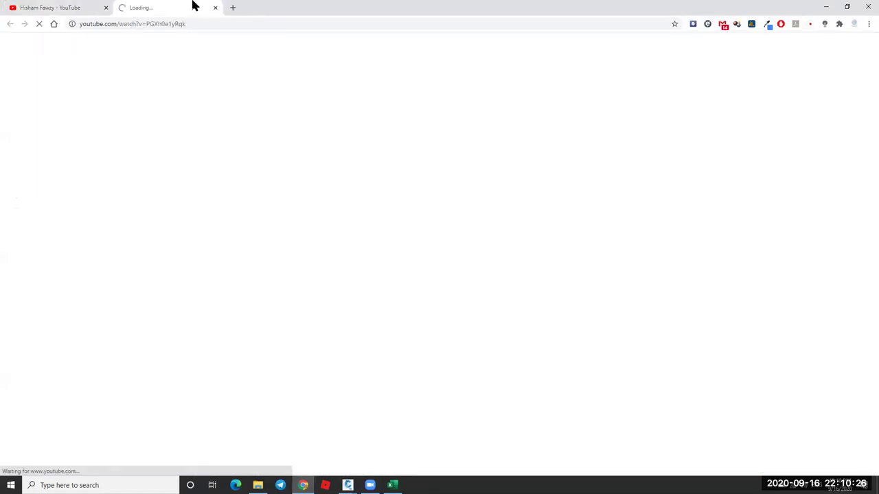
click(215, 7)
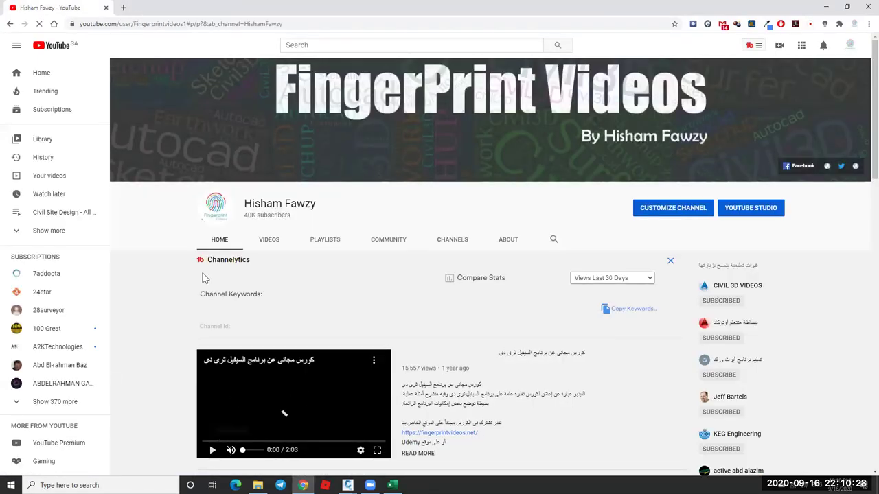
scroll(312, 204, down, 4)
scroll(316, 213, down, 8)
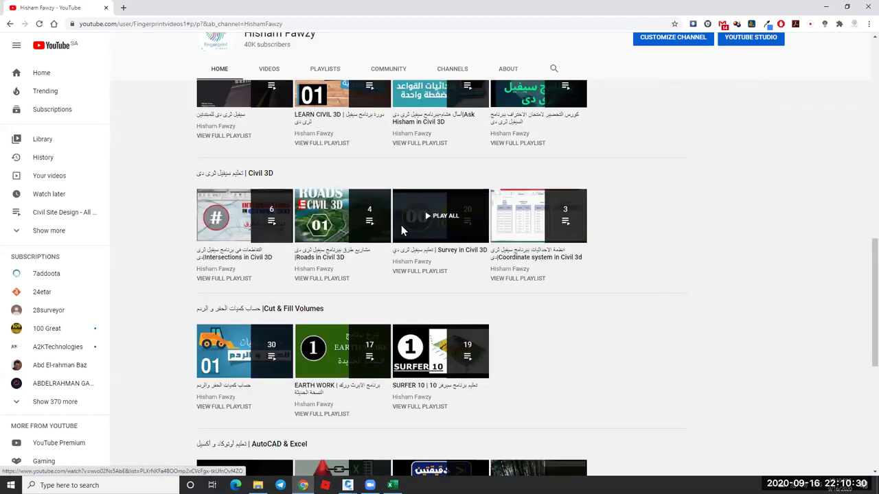
scroll(280, 190, up, 4)
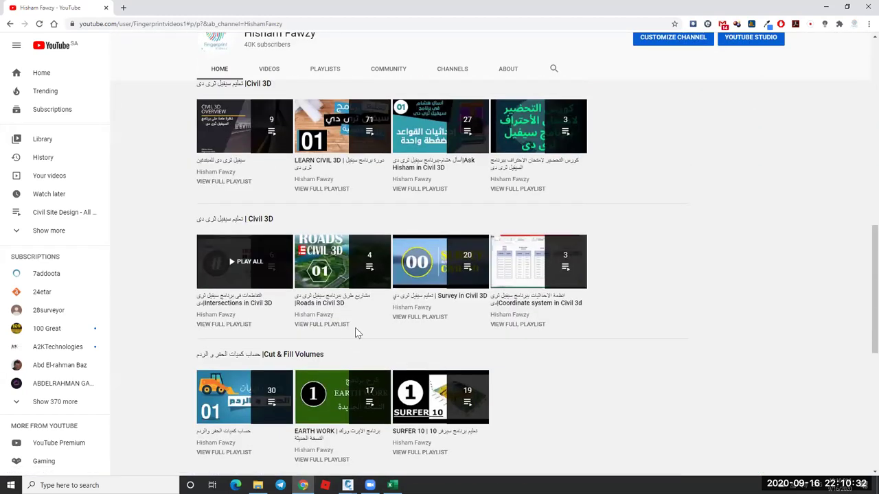
click(346, 164)
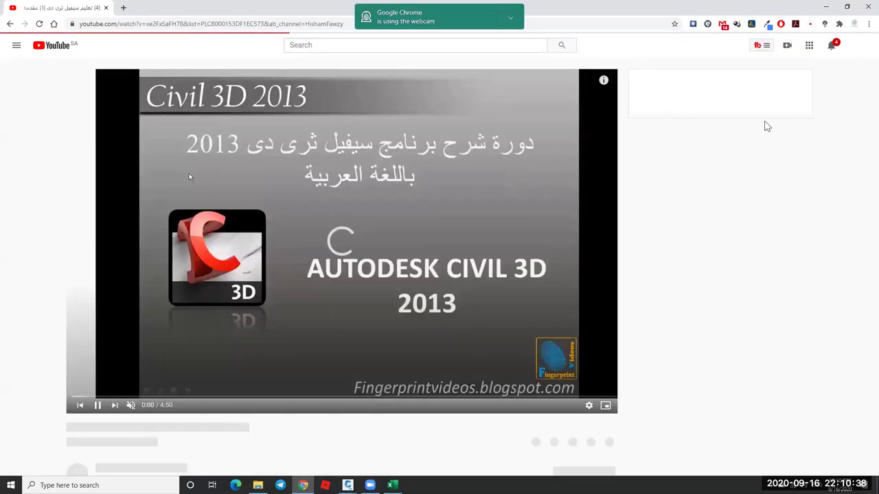
scroll(762, 172, down, 10)
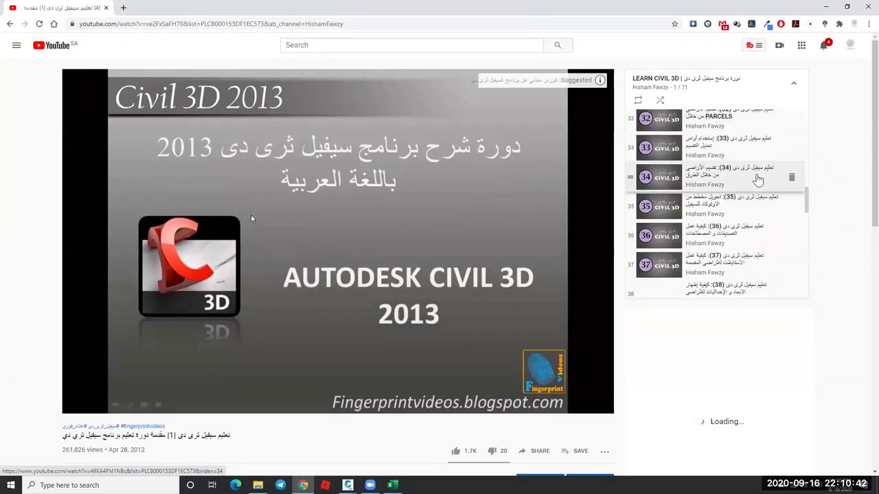
scroll(748, 181, up, 1)
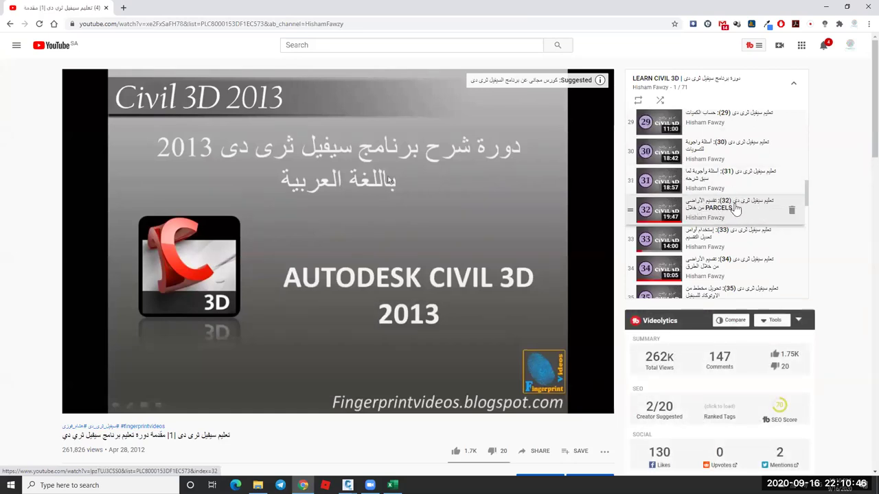
Return to the channel, open the Cut & Fill Volumes playlist, then close the browser.
click(10, 24)
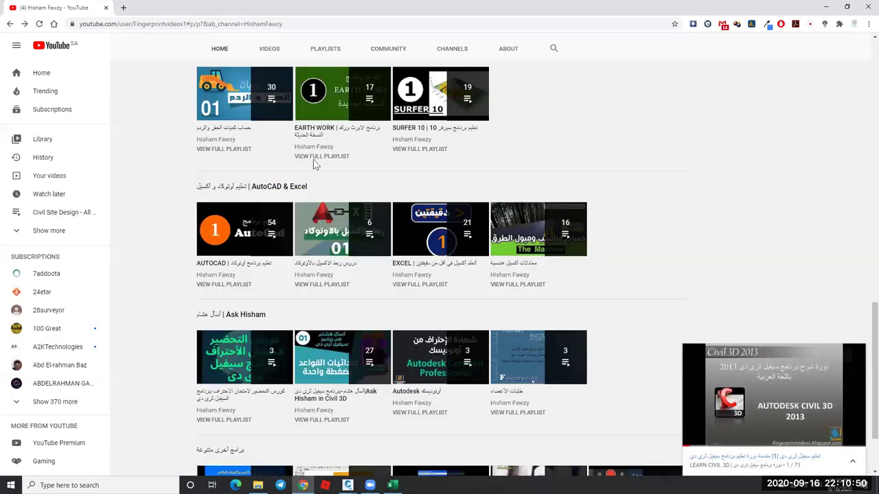
click(857, 352)
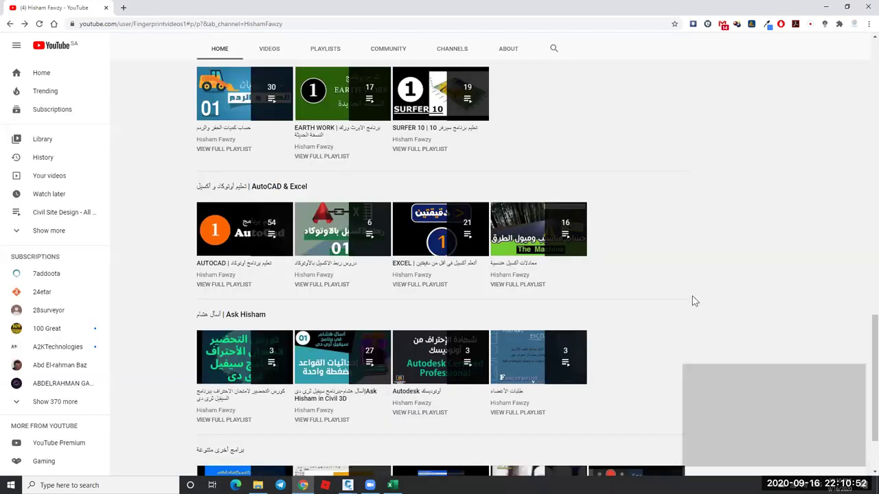
click(234, 134)
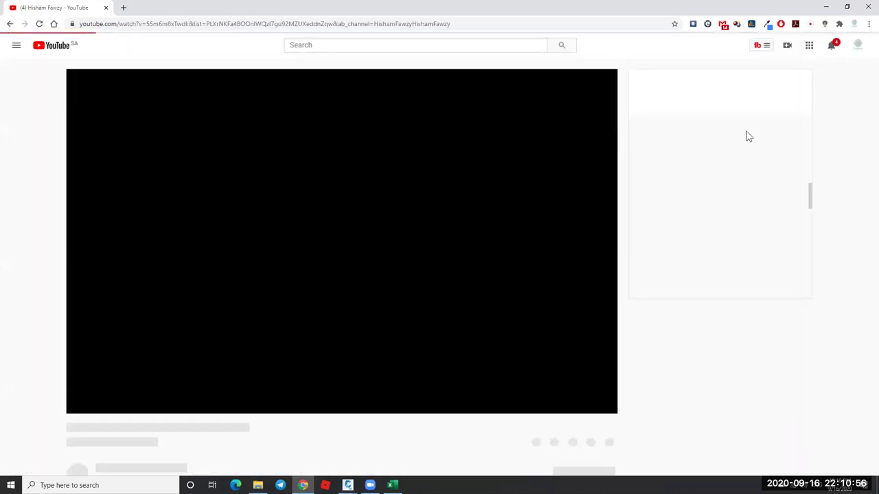
scroll(790, 158, down, 10)
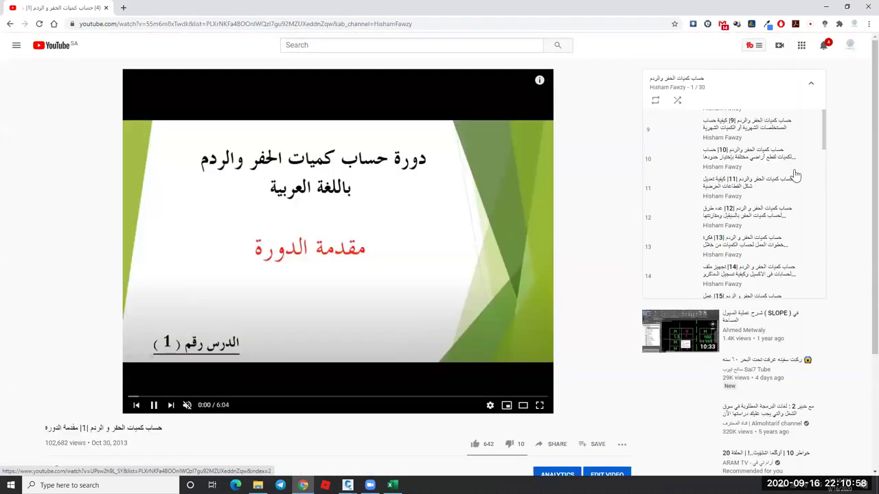
scroll(805, 240, down, 5)
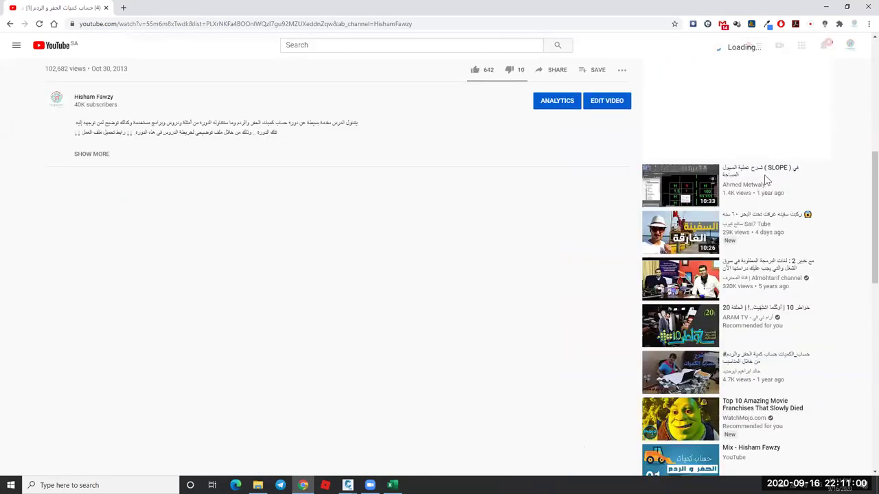
scroll(859, 157, up, 5)
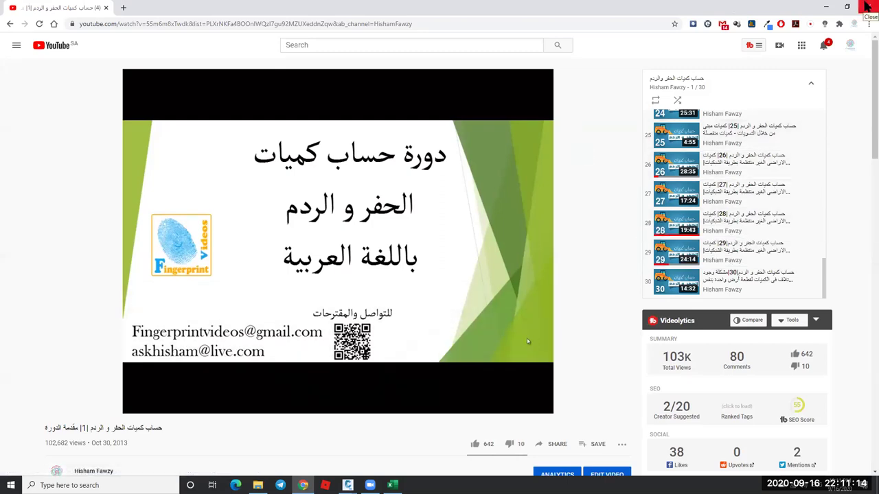
click(867, 6)
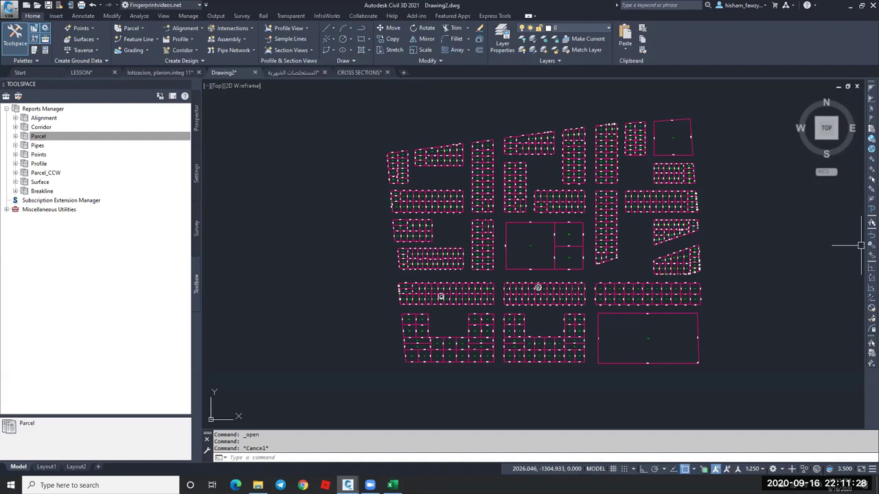
Draw a three-point, two-segment polyline below the parcels with PL.
scroll(736, 196, down, 3)
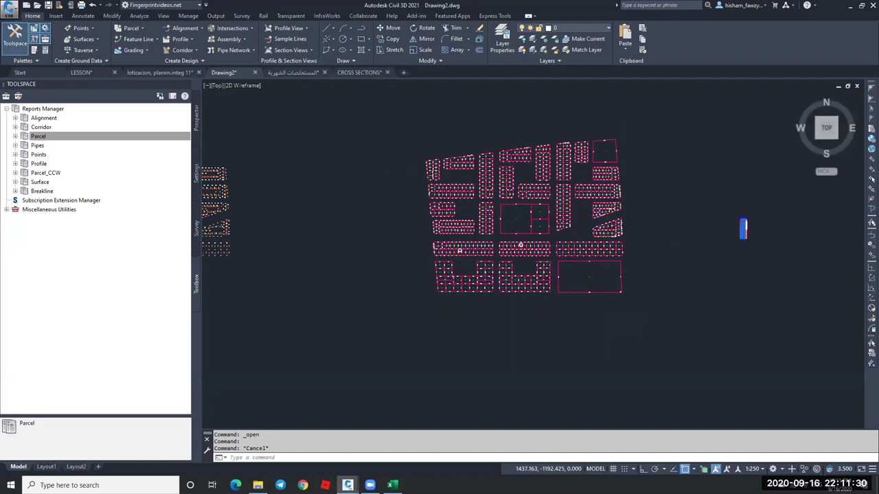
scroll(480, 172, down, 2)
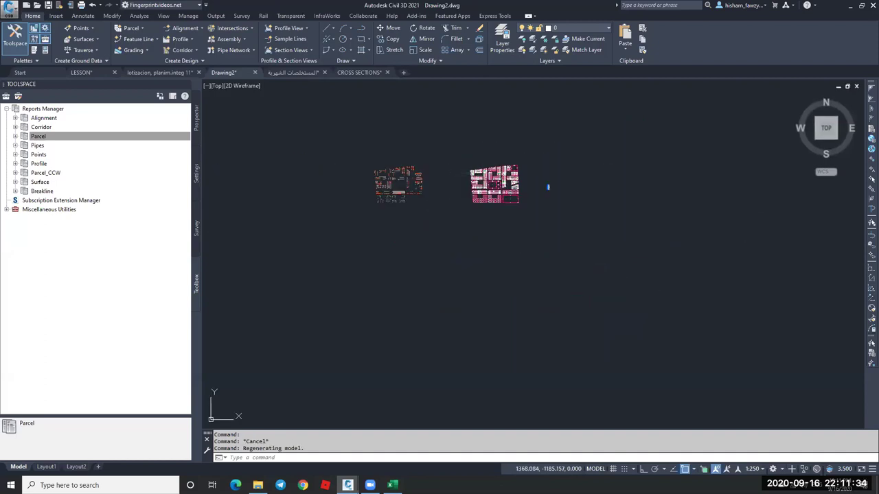
text(pl)
key(Return)
click(385, 309)
click(457, 259)
click(533, 267)
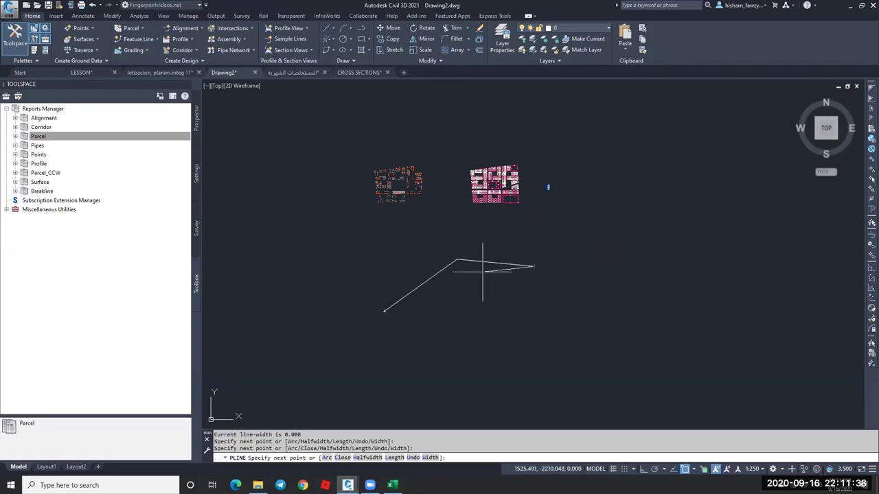
key(Escape)
scroll(454, 264, up, 5)
Fillet the polyline's bend with a 500 radius and select the filleted polyline.
text(f)
key(Return)
text(r)
key(Return)
text(500)
key(Return)
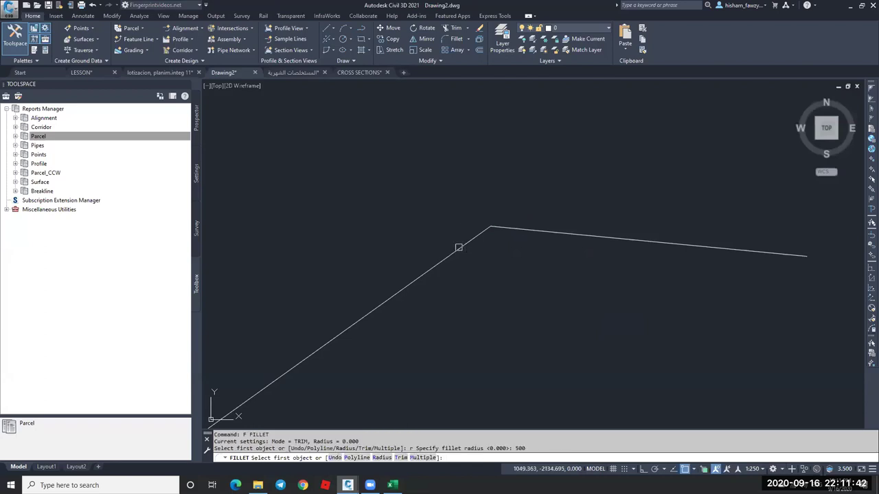
click(459, 247)
click(516, 222)
key(Escape)
key(Escape)
scroll(522, 218, down, 2)
click(533, 219)
Create an alignment from objects by picking the filleted polyline and accepting its direction.
click(185, 28)
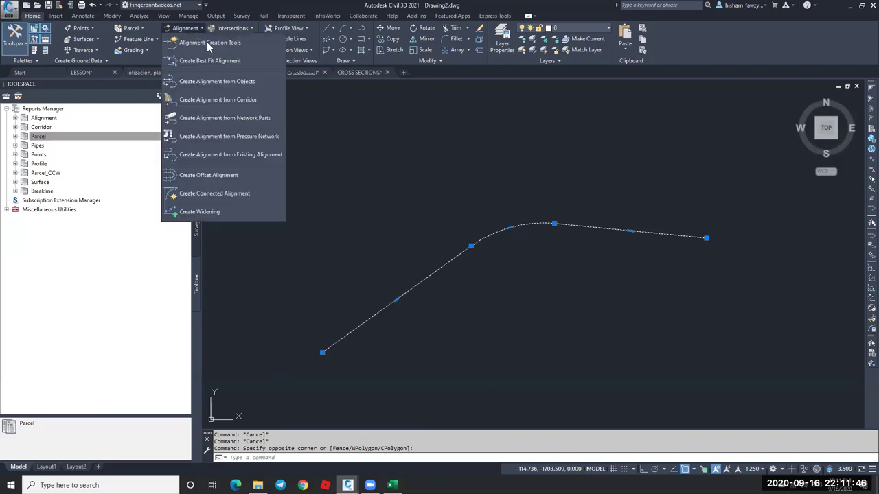
click(206, 43)
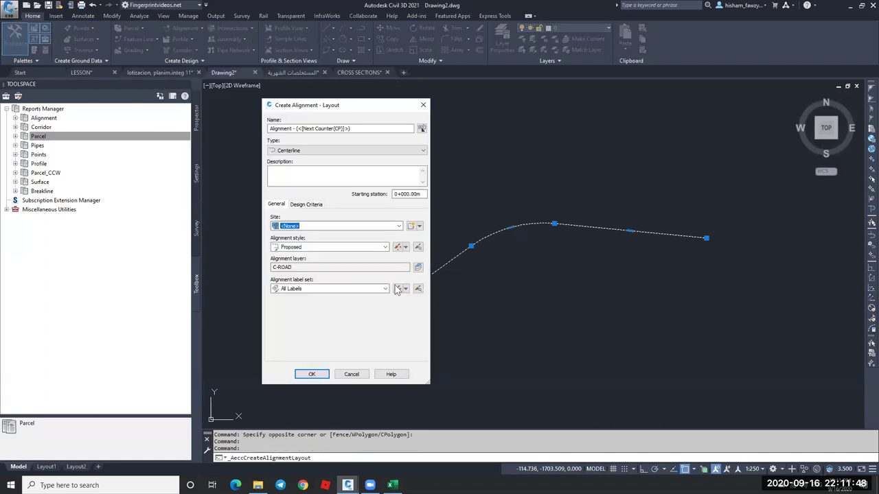
click(311, 375)
click(197, 29)
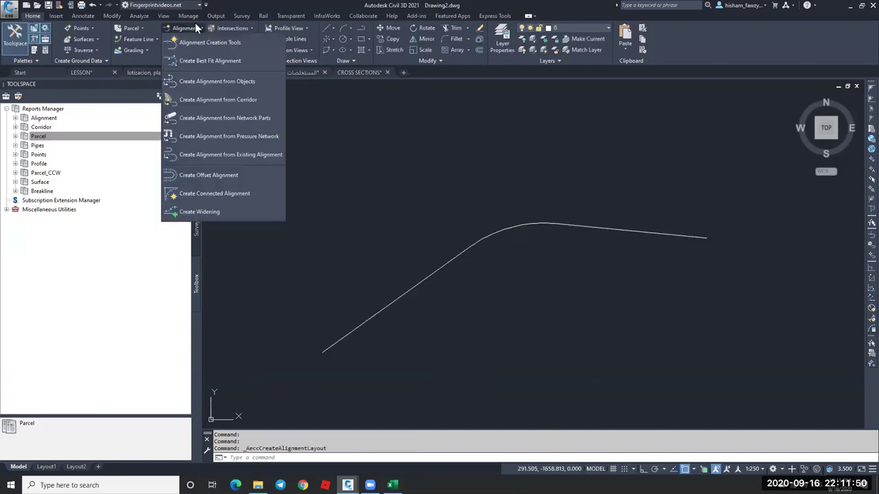
click(239, 85)
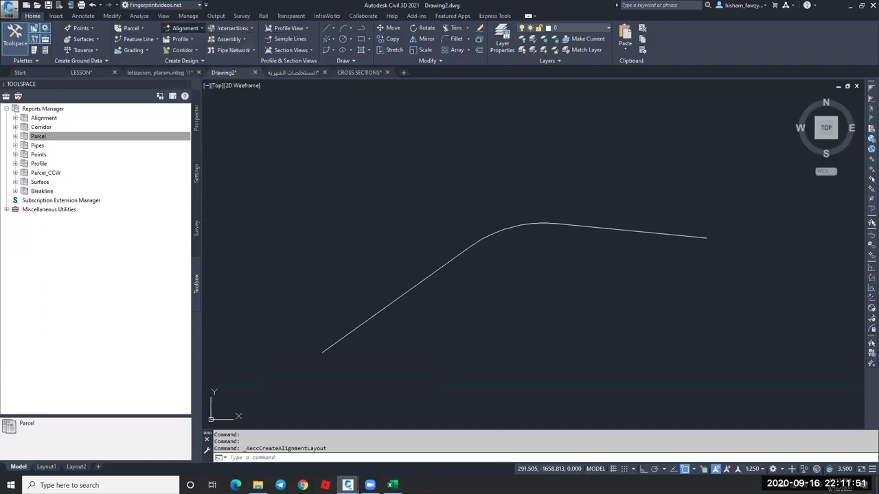
click(404, 296)
key(Return)
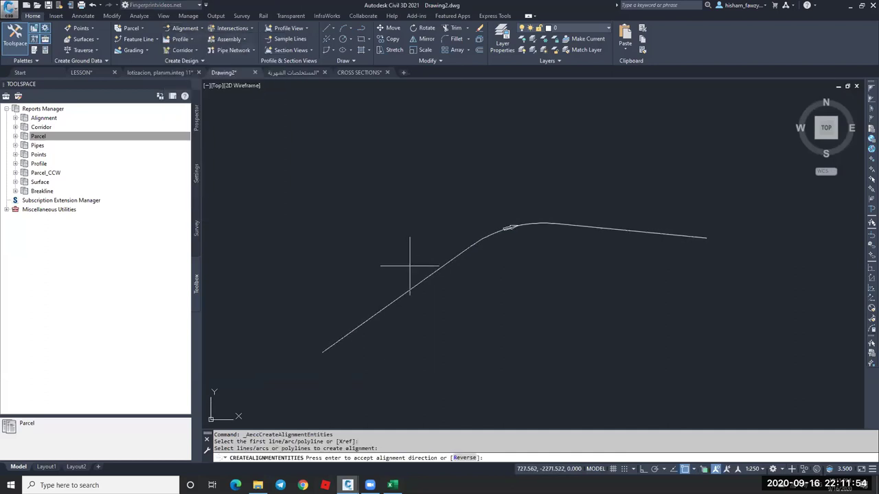
key(Return)
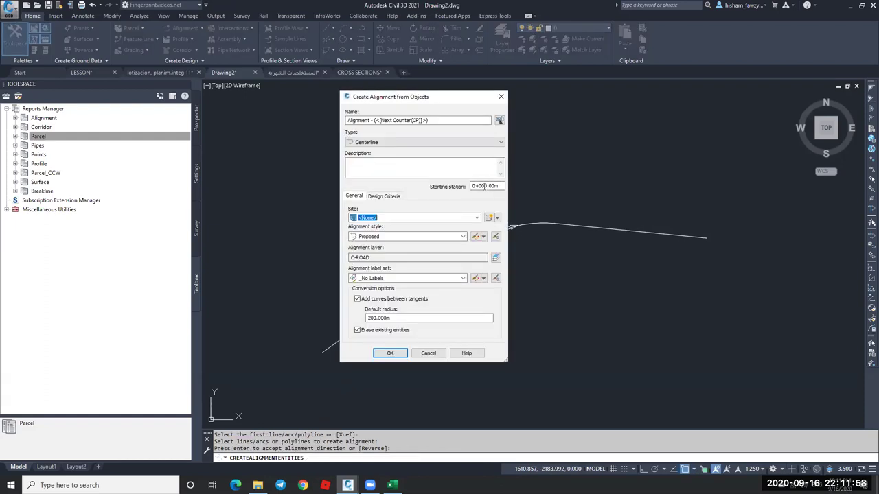
Use the Major and Minor only label set, untick Add curves between tangents, and confirm.
click(389, 280)
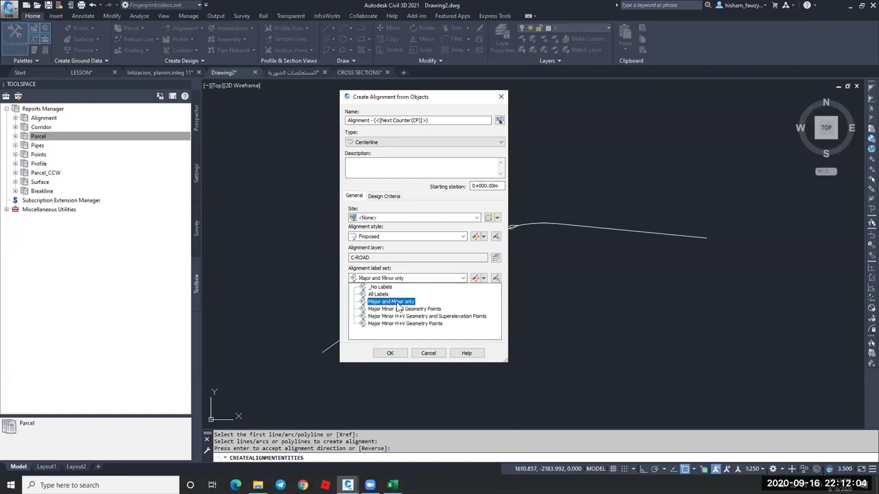
click(397, 302)
click(397, 299)
click(390, 351)
scroll(475, 261, up, 5)
scroll(455, 261, down, 4)
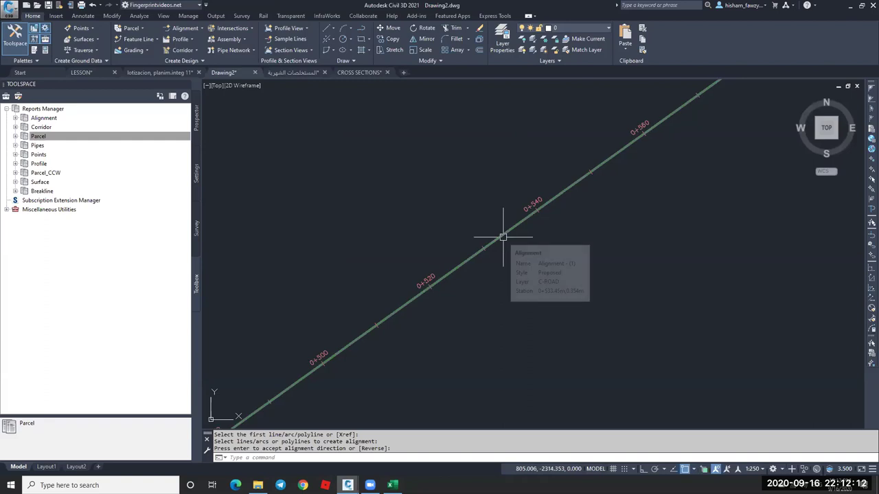
scroll(448, 268, up, 3)
In Edit Alignment Labels, set the major station increment to 100 and minor to 25.
key(Return)
right_click(524, 265)
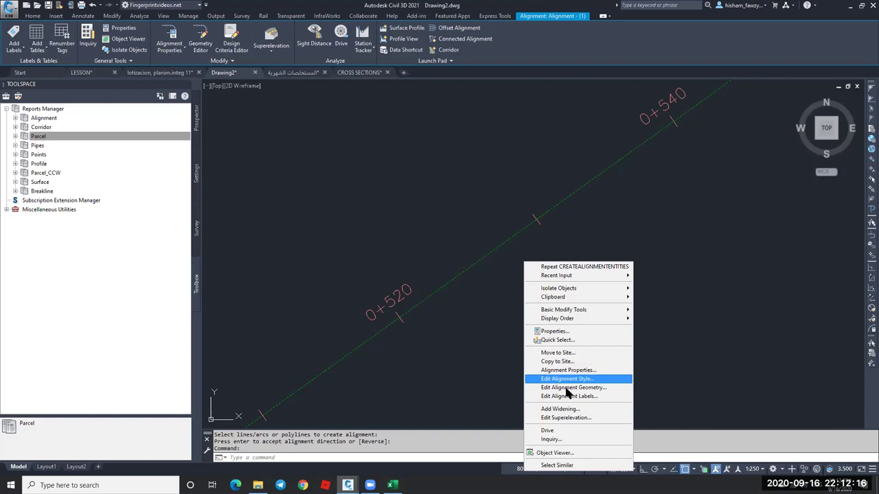
click(607, 396)
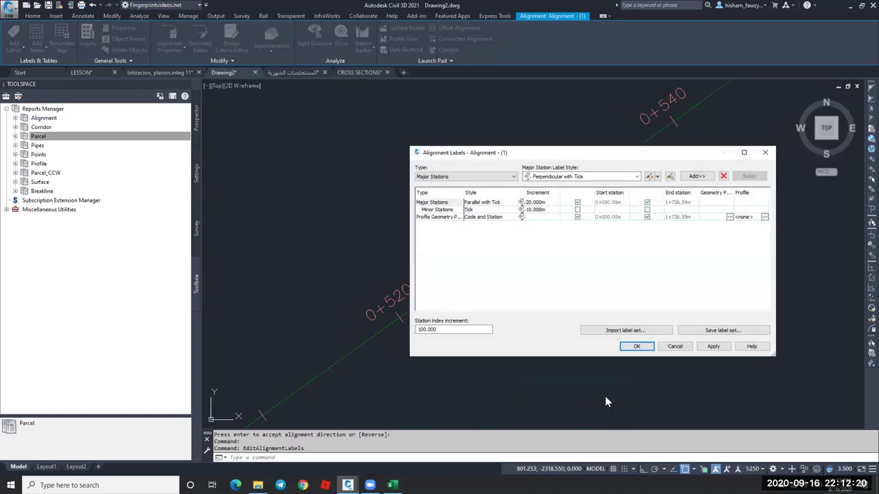
click(547, 203)
text(25)
click(547, 210)
click(547, 210)
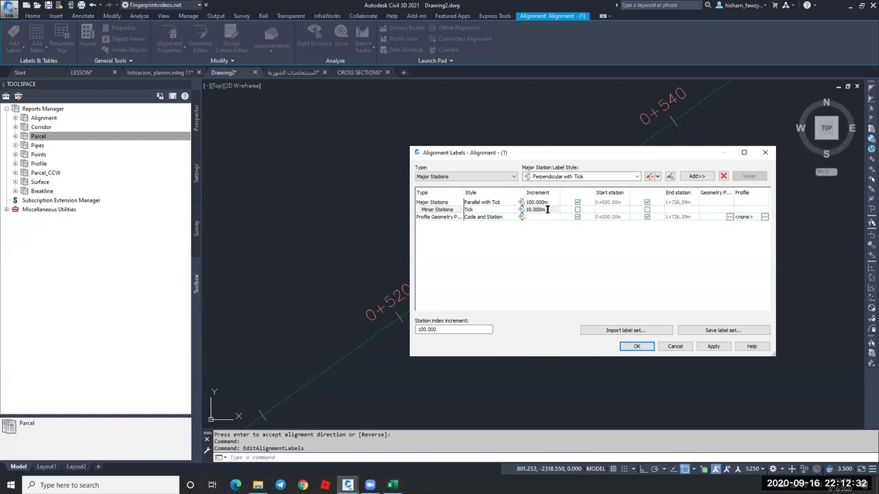
key(Return)
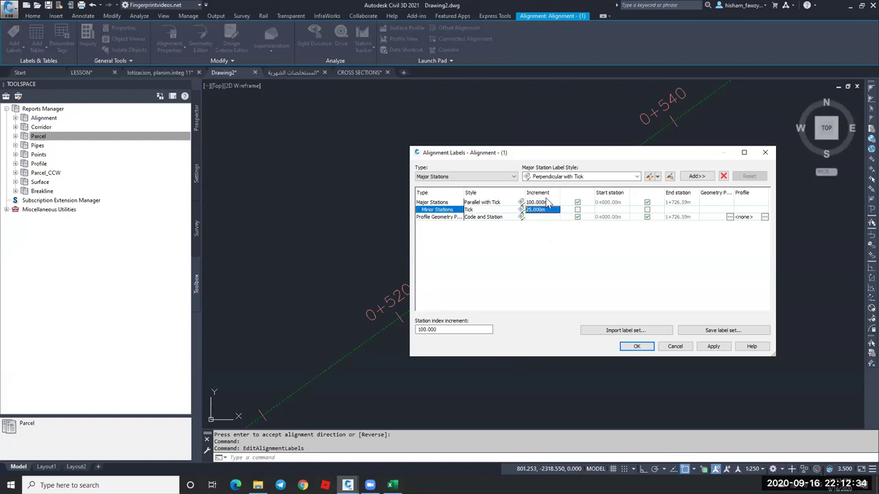
click(631, 345)
Pan along the alignment and select it to review the new station labels.
middle_drag(499, 232, 541, 173)
key(Escape)
scroll(618, 165, down, 3)
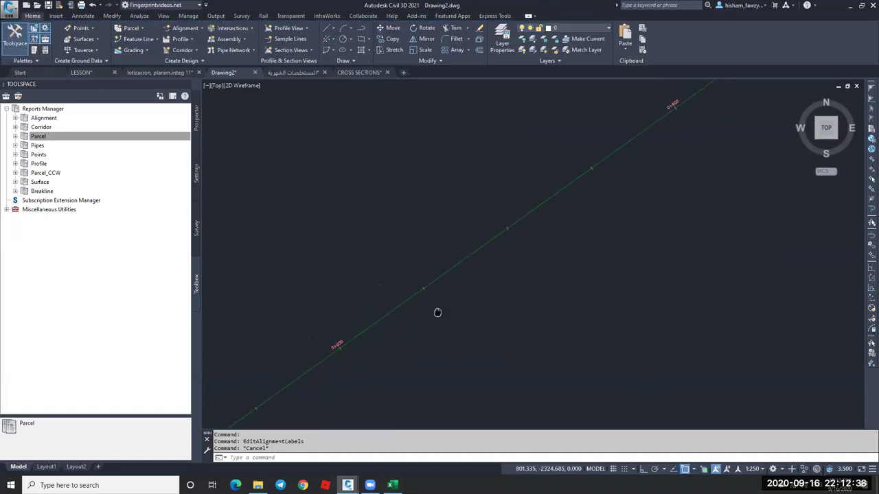
middle_drag(549, 210, 543, 212)
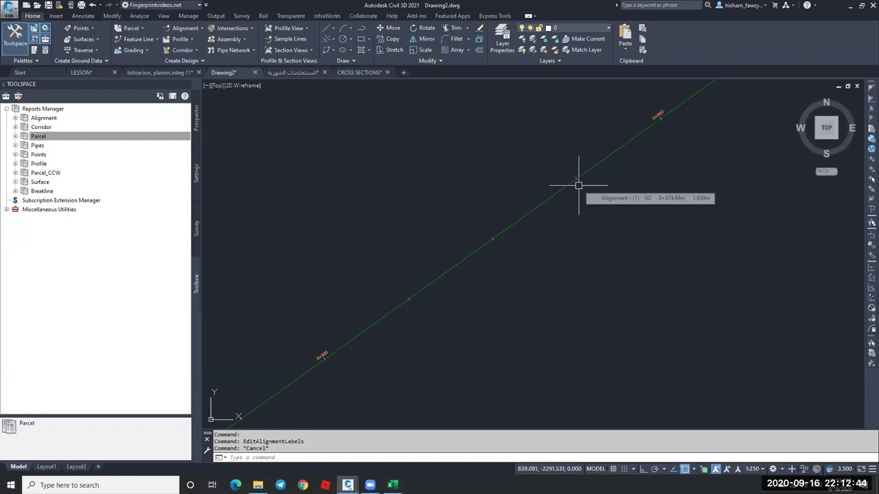
key(Escape)
click(557, 199)
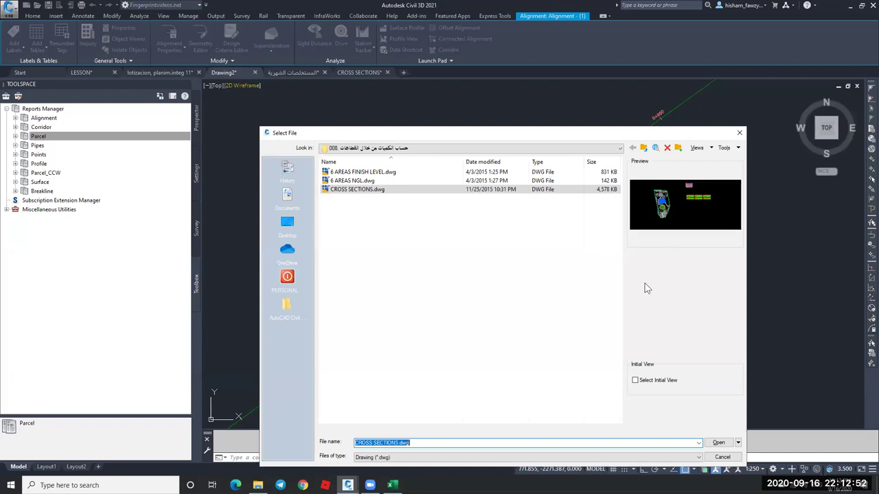
key(Escape)
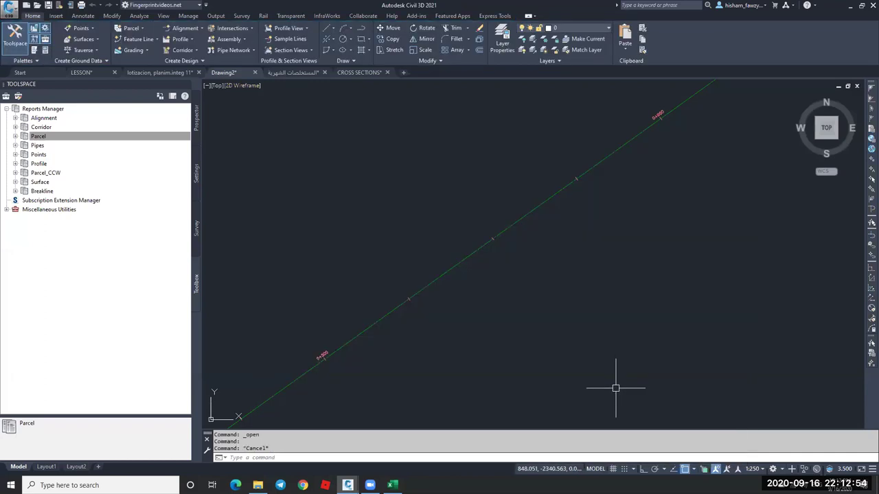
scroll(523, 240, down, 2)
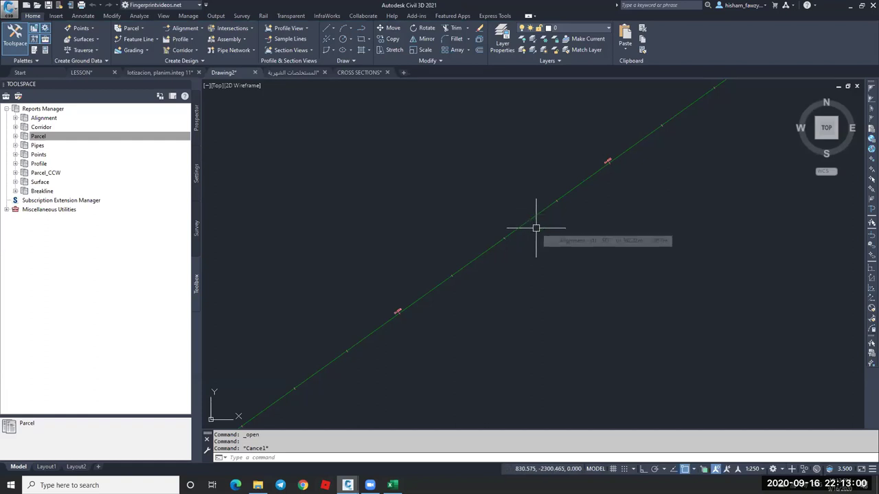
scroll(615, 157, up, 5)
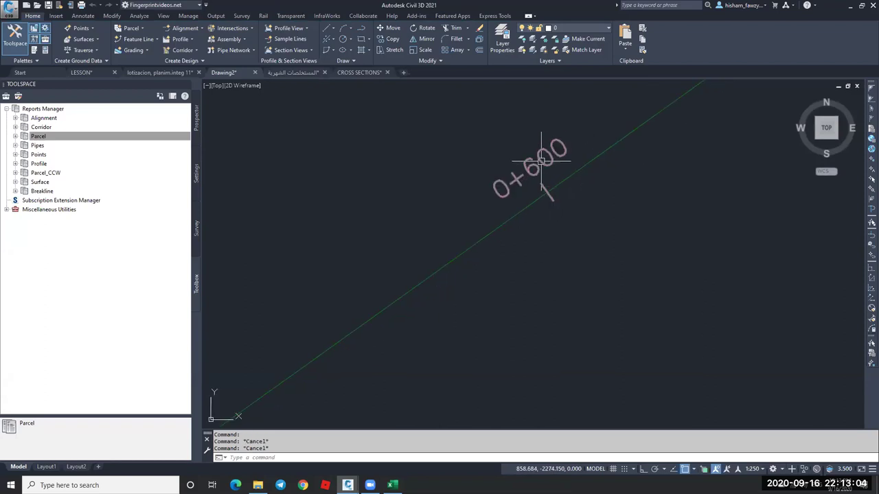
Add a Profile-type Reference Text component to the Parallel with Tick major station label style.
click(554, 161)
right_click(553, 161)
click(607, 279)
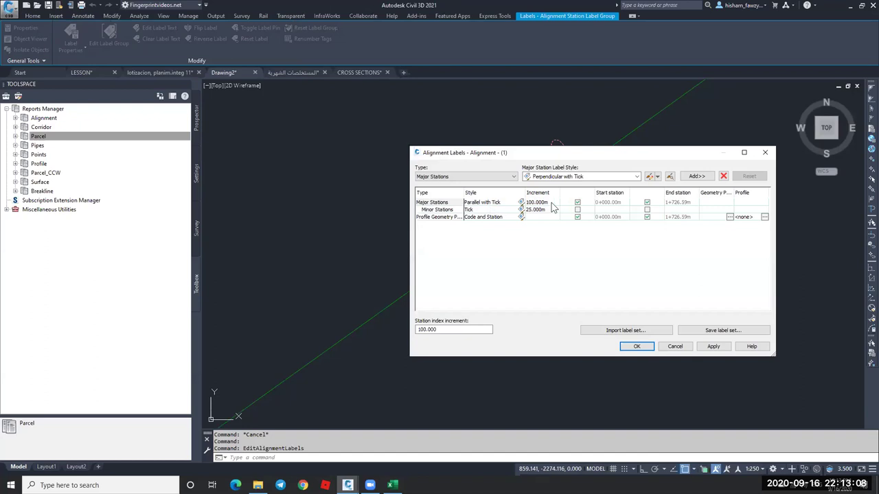
click(521, 203)
click(511, 173)
click(225, 147)
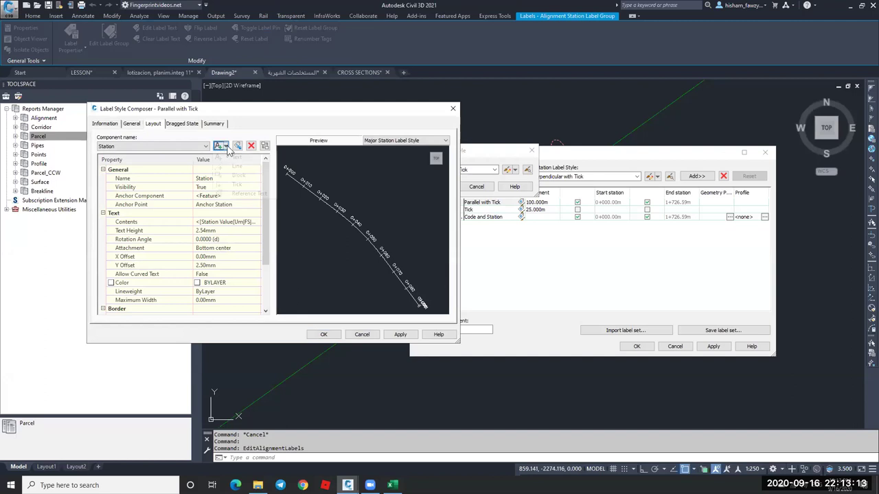
click(248, 193)
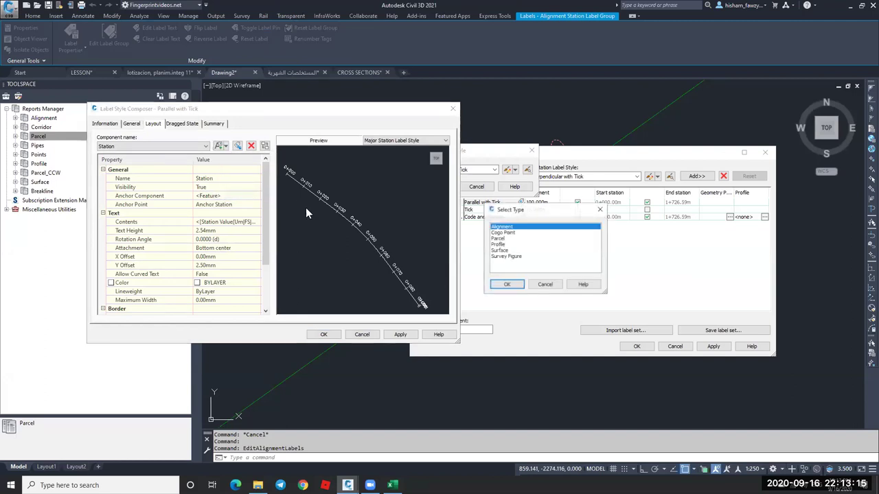
click(500, 244)
click(506, 284)
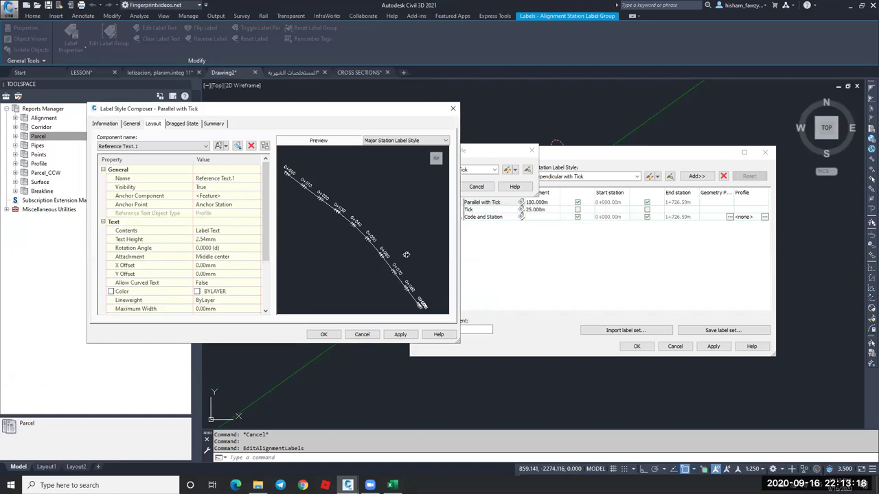
click(230, 230)
click(323, 334)
click(439, 190)
click(636, 346)
Check the 0+600 label's properties, leave its referenced profile as none, and close the palette.
scroll(561, 176, up, 5)
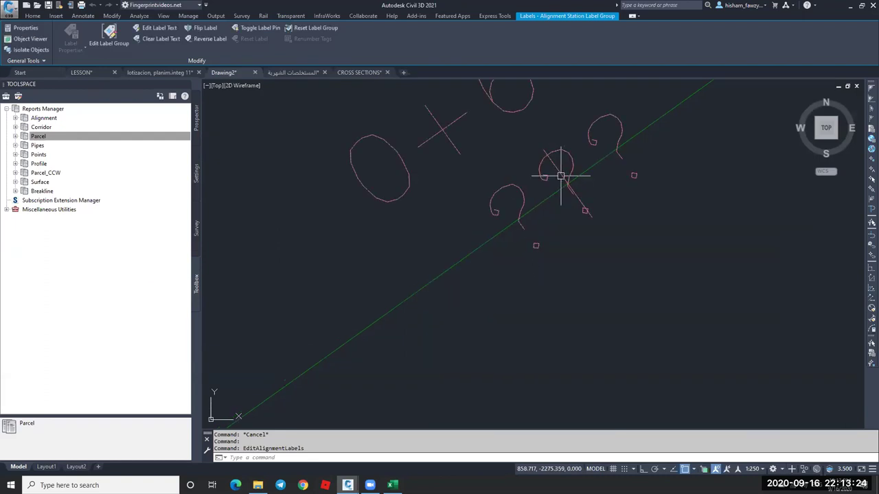
key(Escape)
scroll(540, 186, down, 3)
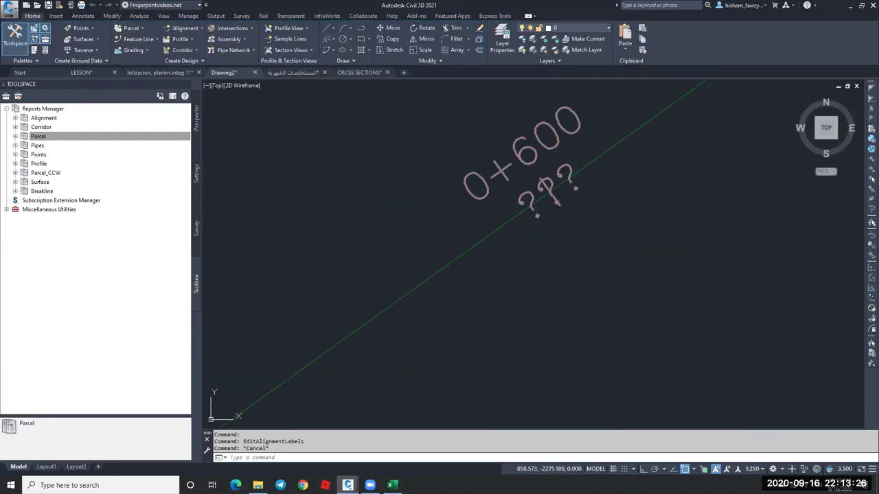
double_click(535, 190)
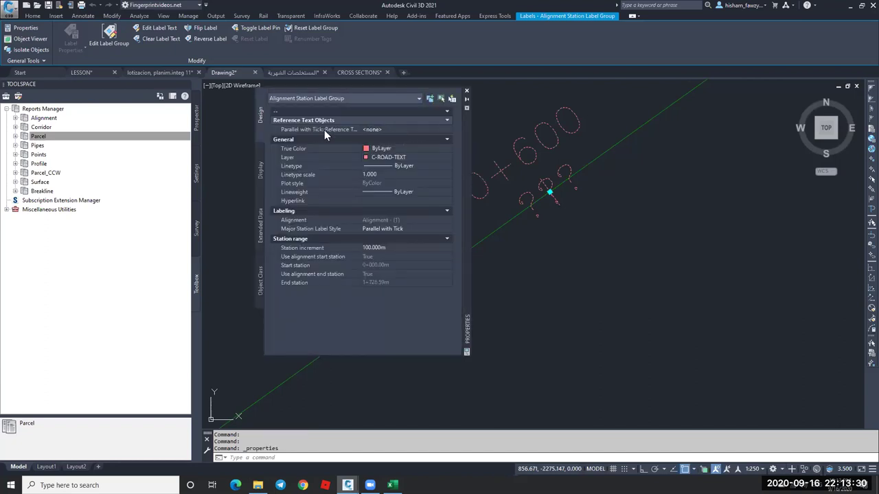
click(385, 130)
click(396, 129)
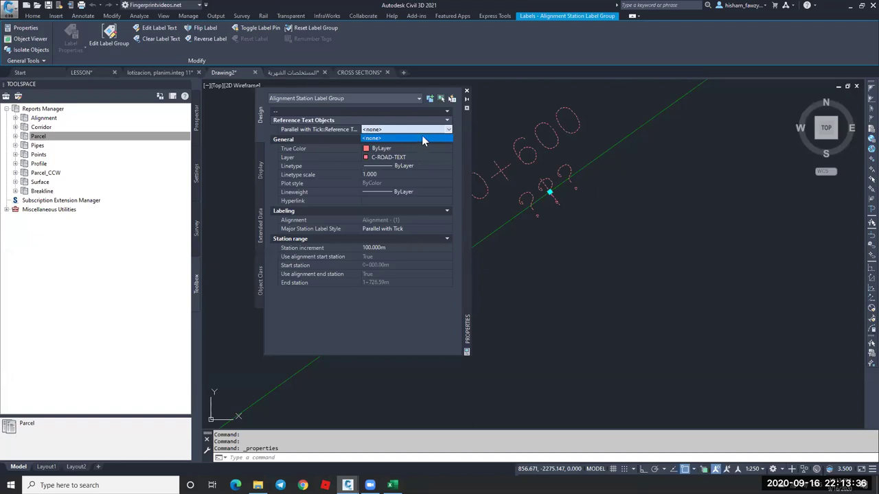
click(415, 135)
key(Escape)
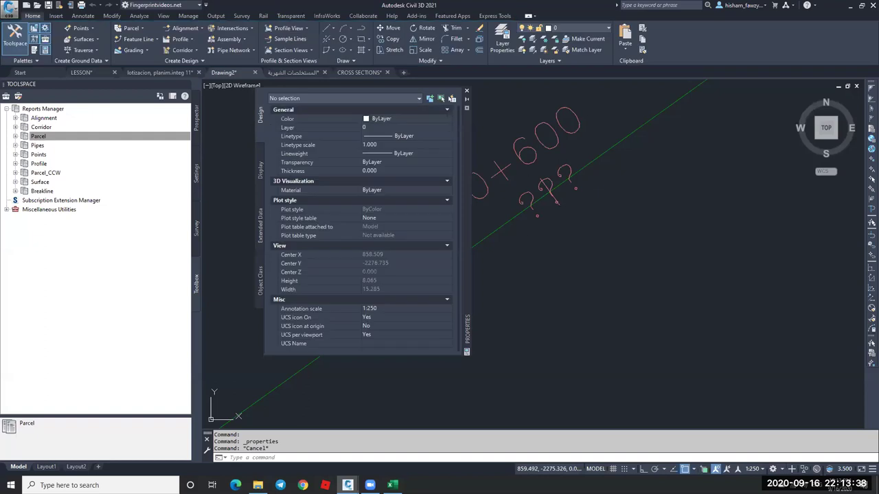
click(466, 89)
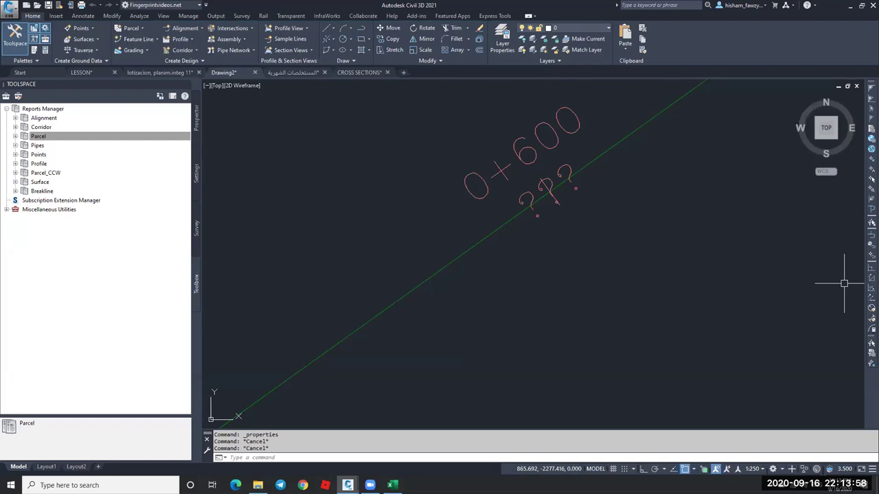
Draw a second, single-segment polyline across the drawing with PL.
scroll(579, 190, down, 8)
text(pl)
key(Return)
click(425, 323)
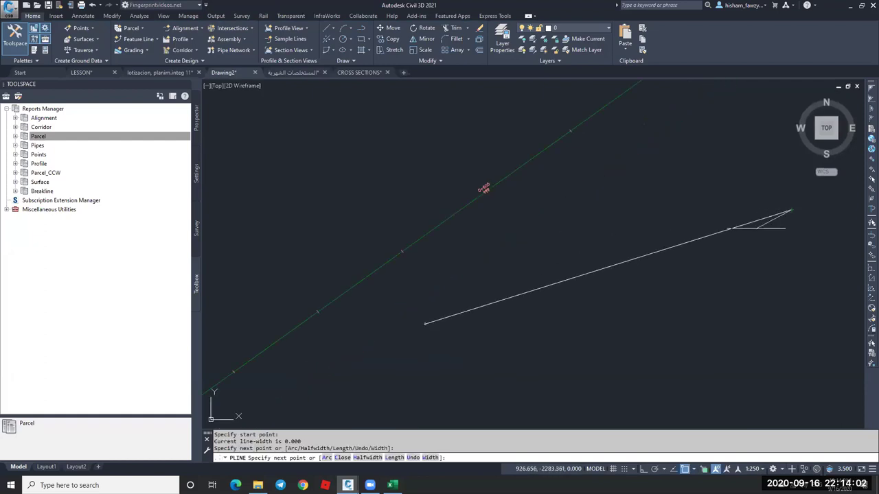
click(791, 210)
key(Return)
Give the new polyline a uniform width of 2.
double_click(713, 232)
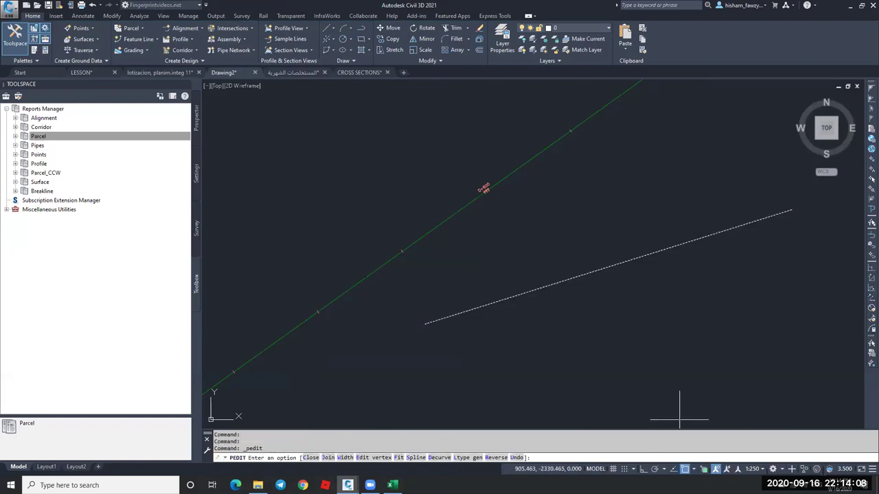
click(345, 458)
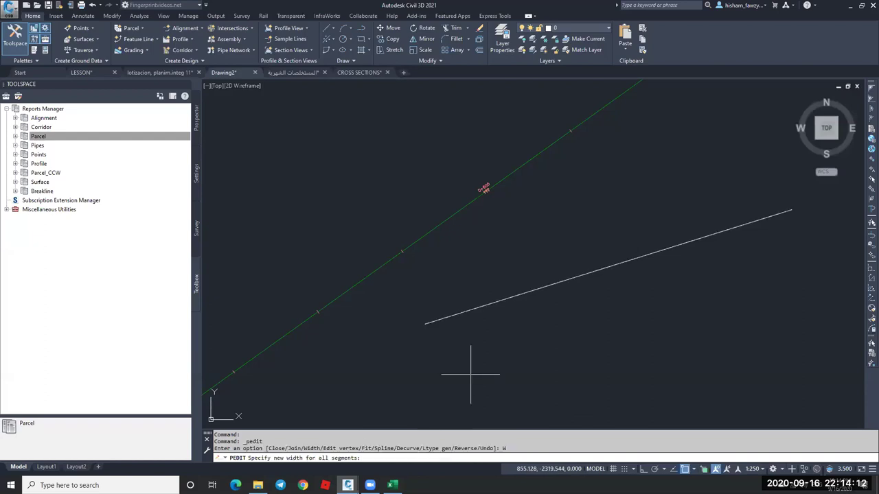
text(2)
key(Return)
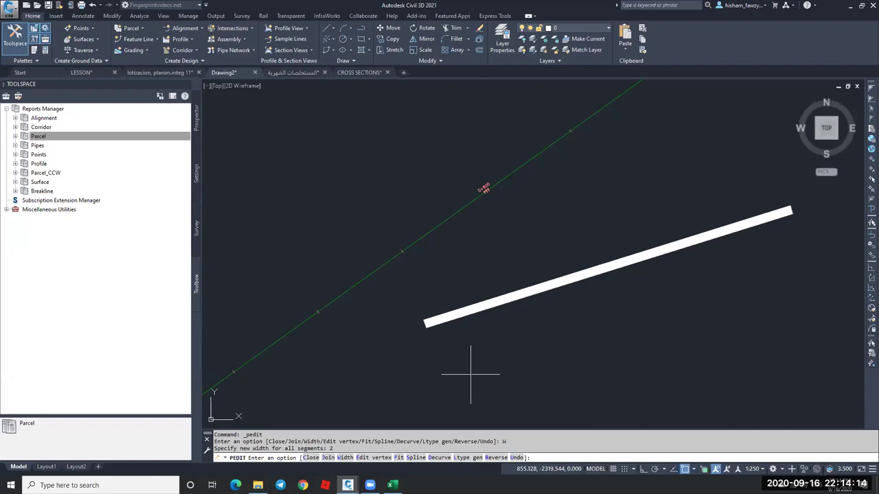
key(Escape)
Add the LineWeight toggle to the status bar through its customization list.
scroll(447, 314, down, 2)
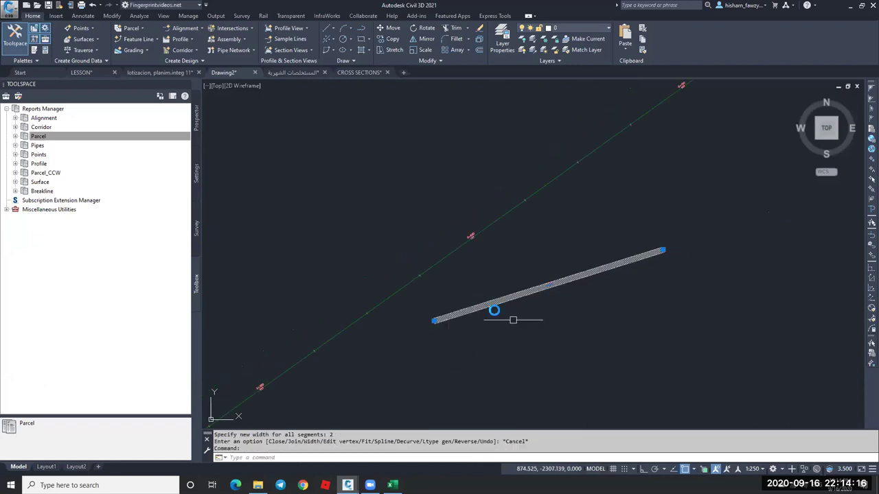
middle_drag(513, 320, 478, 301)
key(Escape)
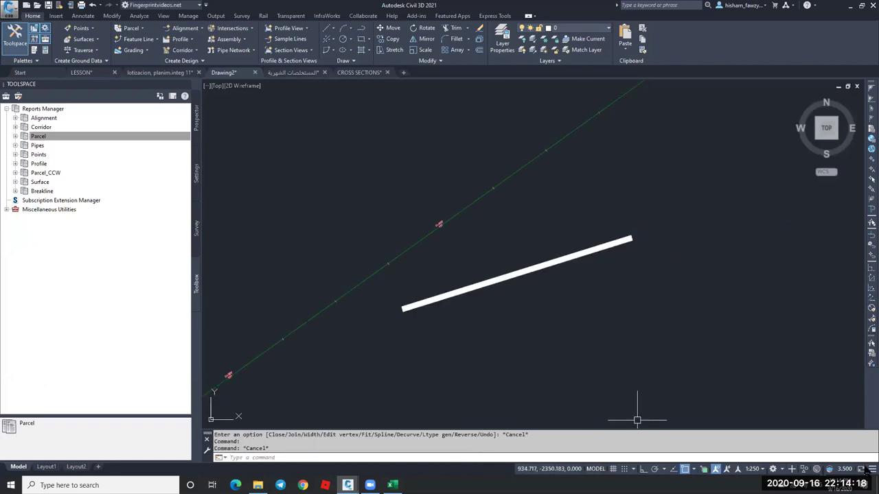
click(871, 470)
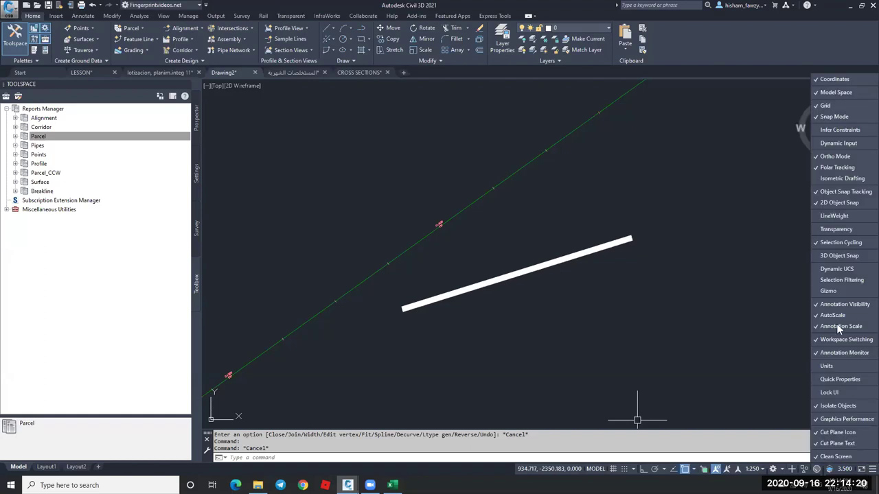
click(839, 178)
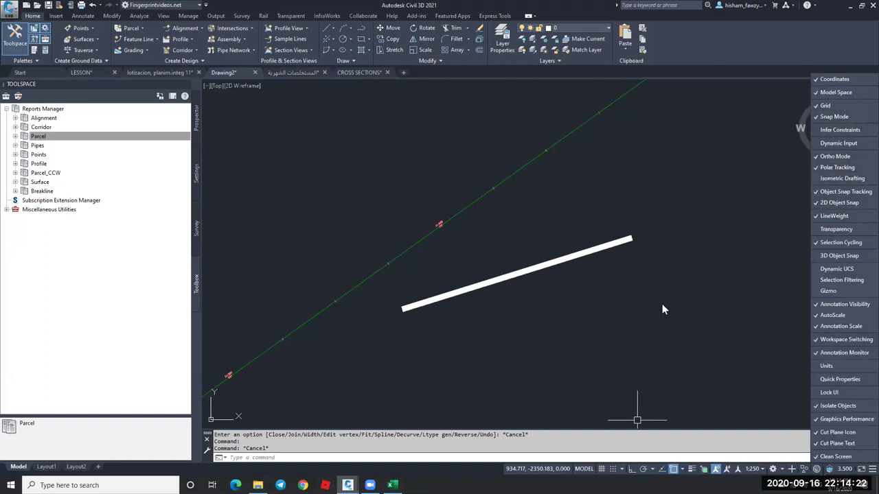
Close the customization list, toggle lineweight display, and pan to clear drawing space.
click(736, 319)
click(736, 319)
key(Escape)
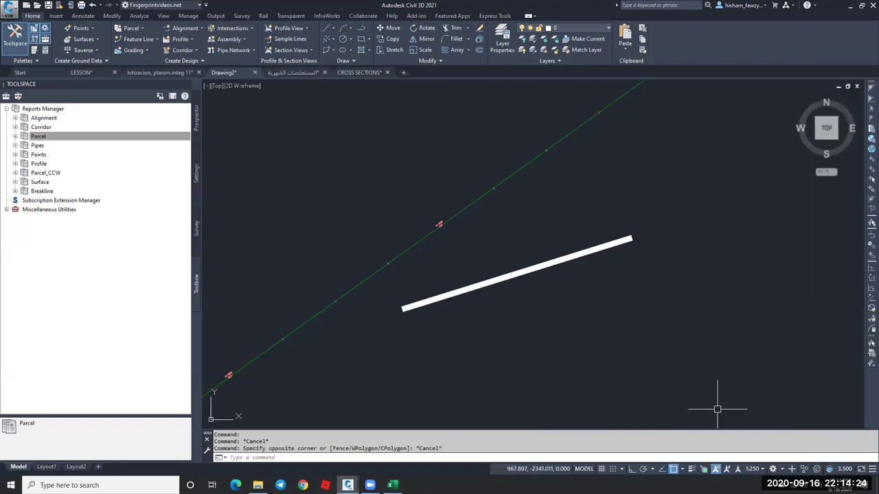
scroll(669, 371, down, 2)
click(693, 469)
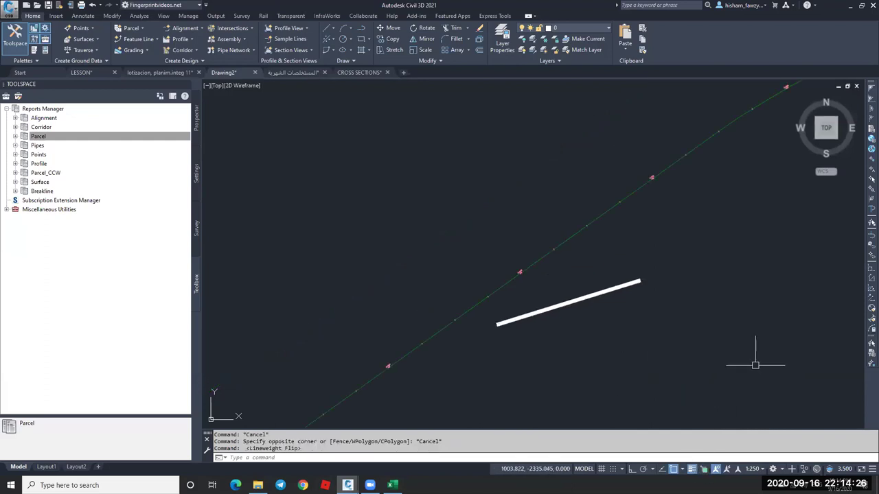
middle_drag(754, 359, 596, 310)
Draw two separate parallel polylines with the PL command.
text(pl)
key(Return)
click(499, 316)
click(711, 175)
key(Escape)
key(Return)
click(568, 343)
click(780, 218)
key(Escape)
key(Escape)
Give the new polyline a 1.58 mm lineweight in Properties.
click(732, 245)
key(ctrl+1)
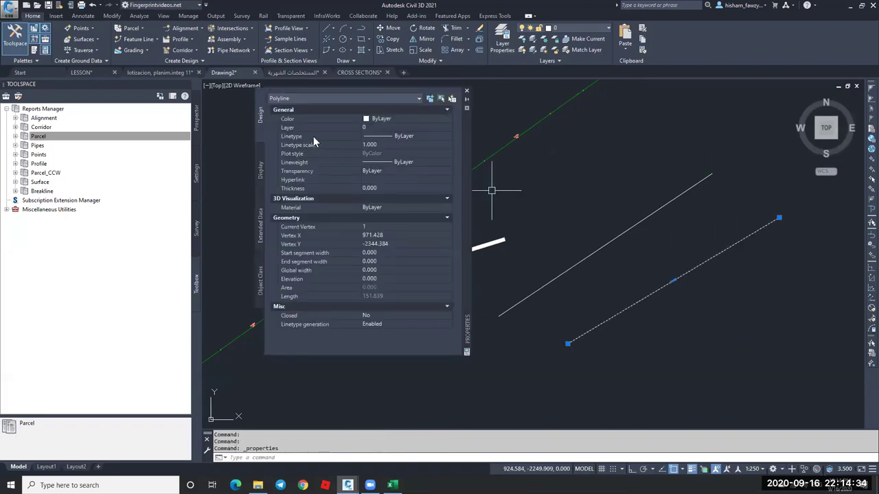
click(316, 161)
click(418, 161)
scroll(410, 235, down, 5)
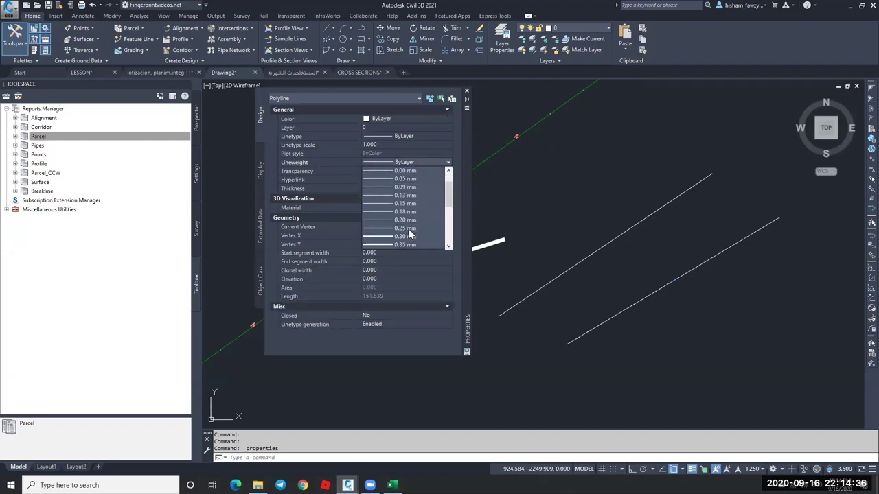
click(405, 228)
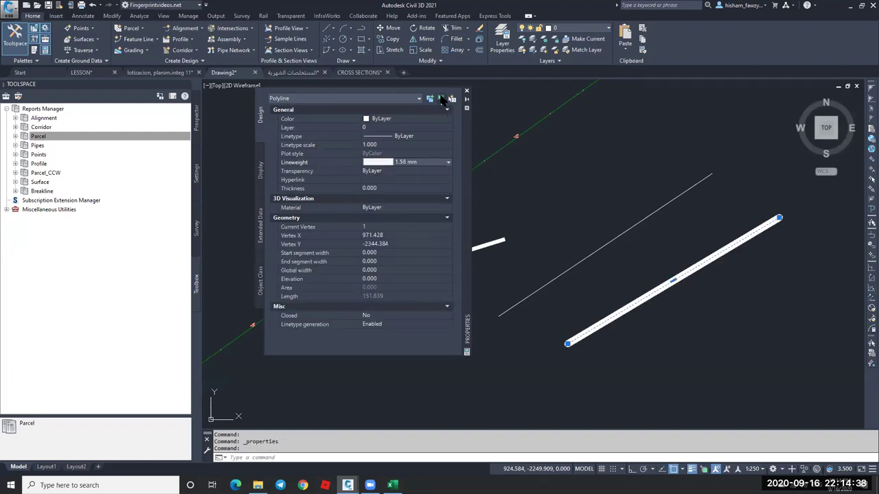
click(467, 93)
key(Escape)
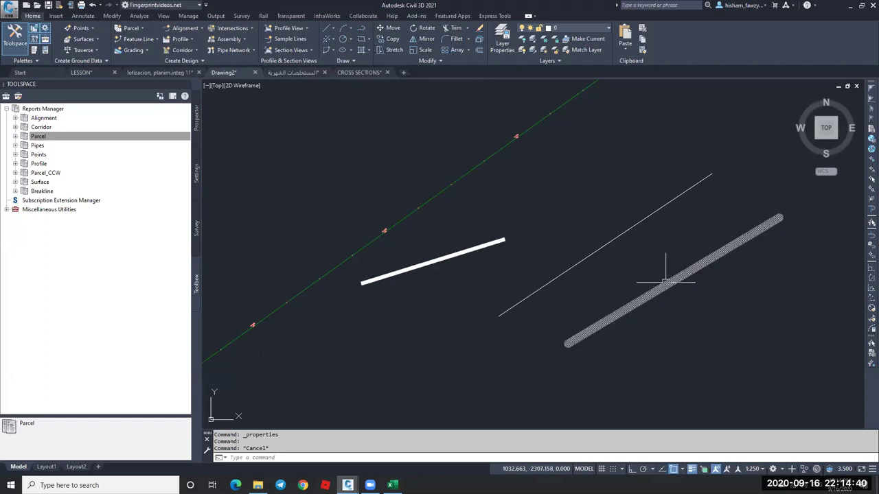
Toggle lineweight display several times, leaving it turned off so lines draw thin.
click(692, 470)
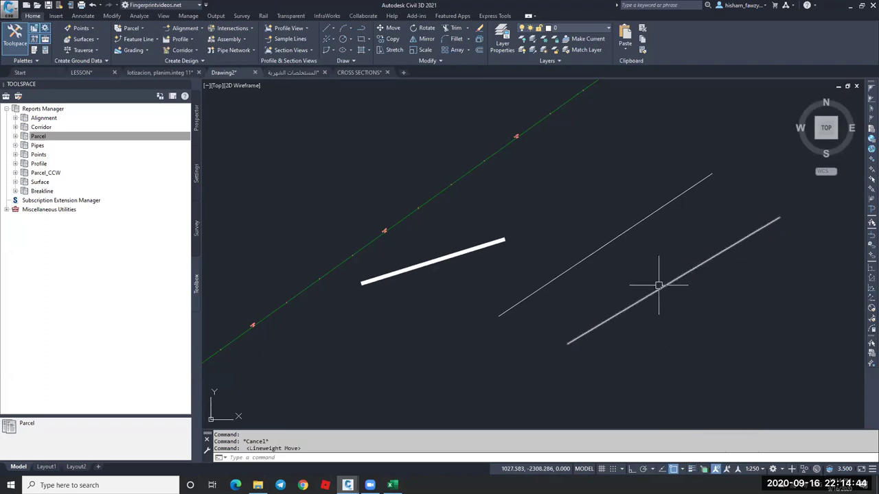
click(692, 469)
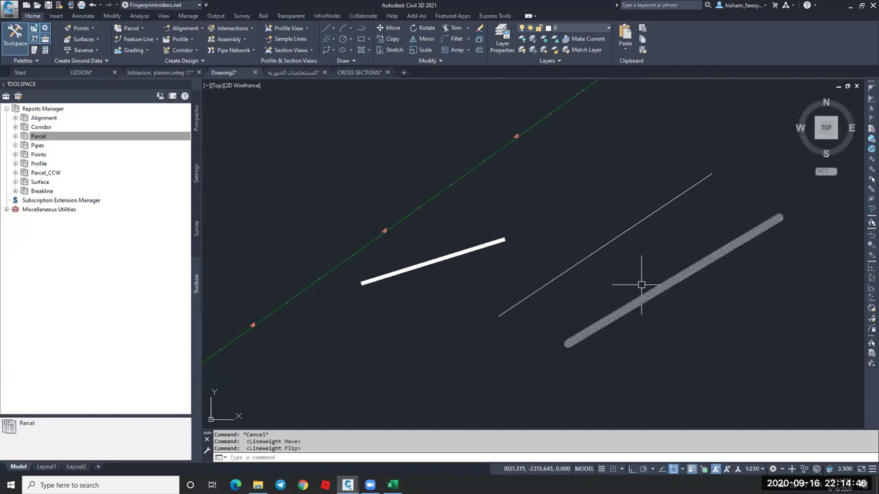
key(Escape)
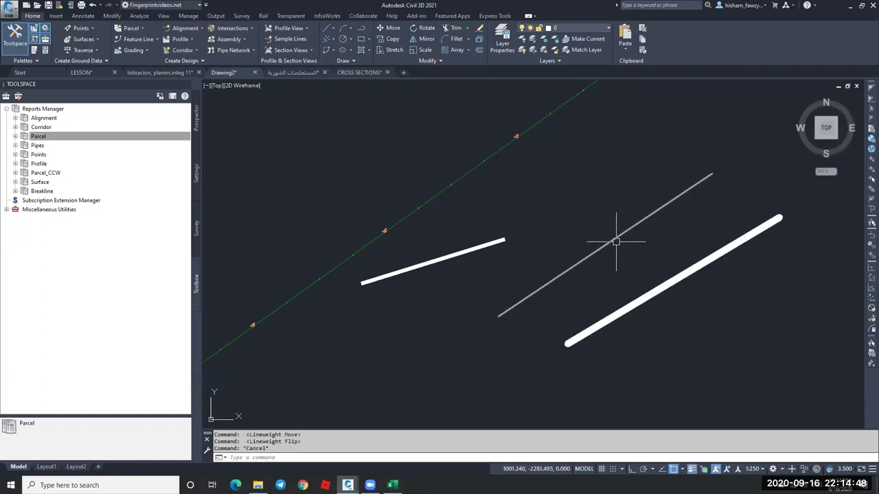
key(Escape)
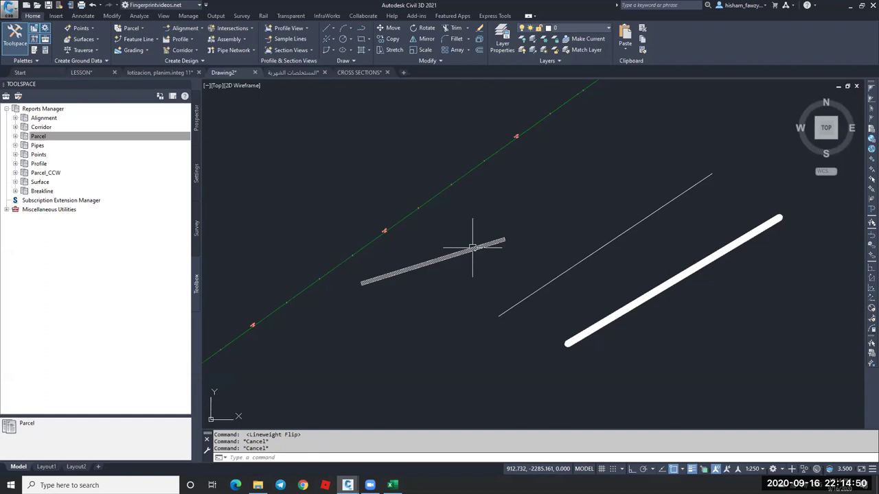
double_click(472, 248)
key(Escape)
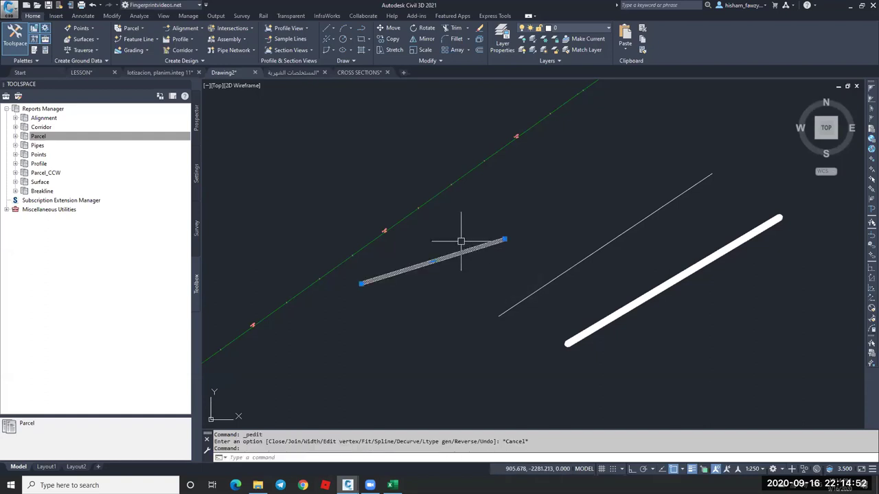
click(692, 470)
click(692, 470)
click(692, 470)
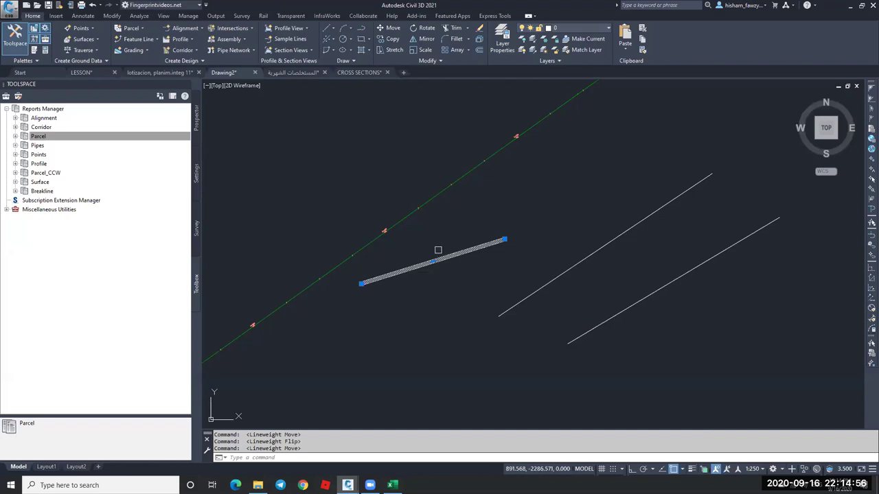
key(Escape)
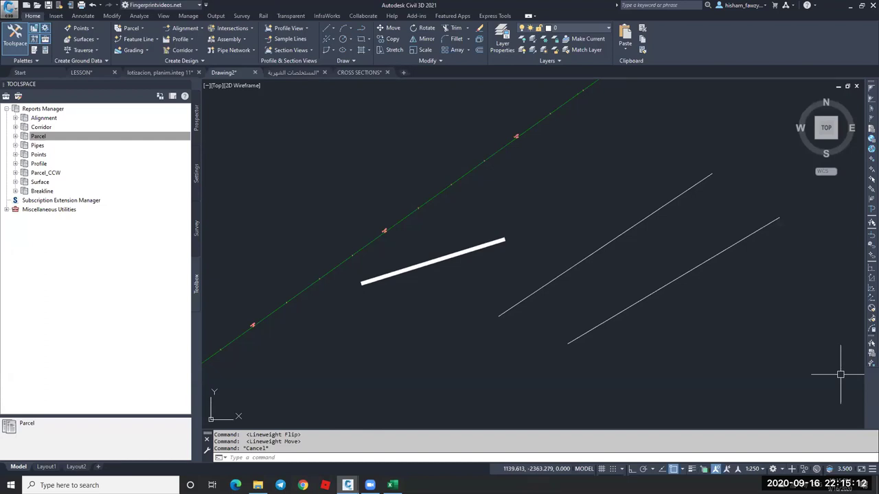
key(Escape)
scroll(539, 112, up, 4)
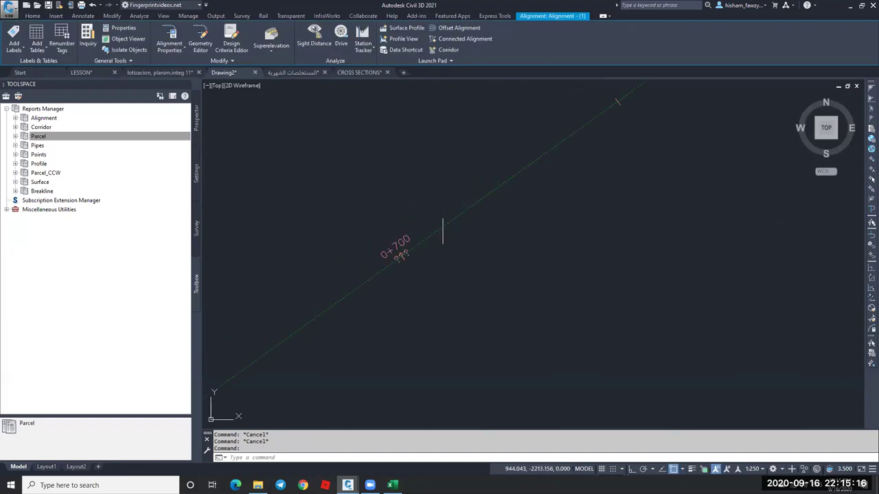
key(Escape)
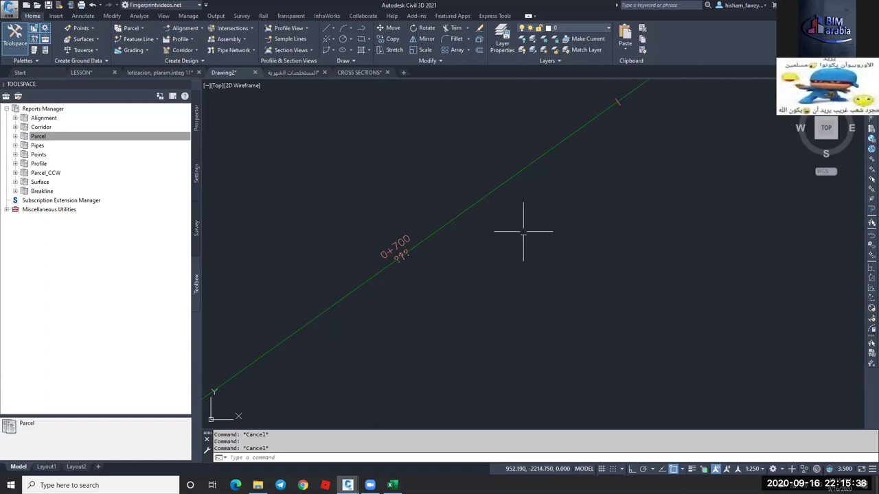
Zoom out of Drawing2 and create a new blank drawing from the file tab bar.
scroll(440, 157, down, 6)
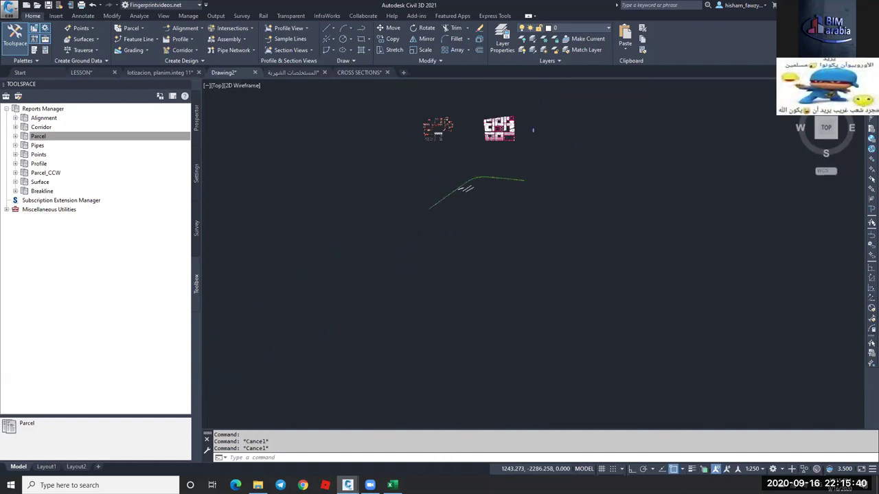
scroll(460, 163, down, 3)
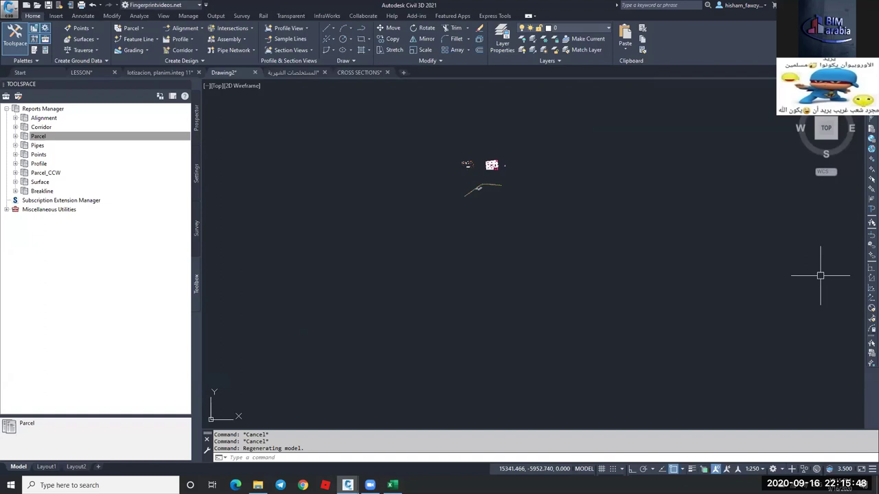
click(611, 172)
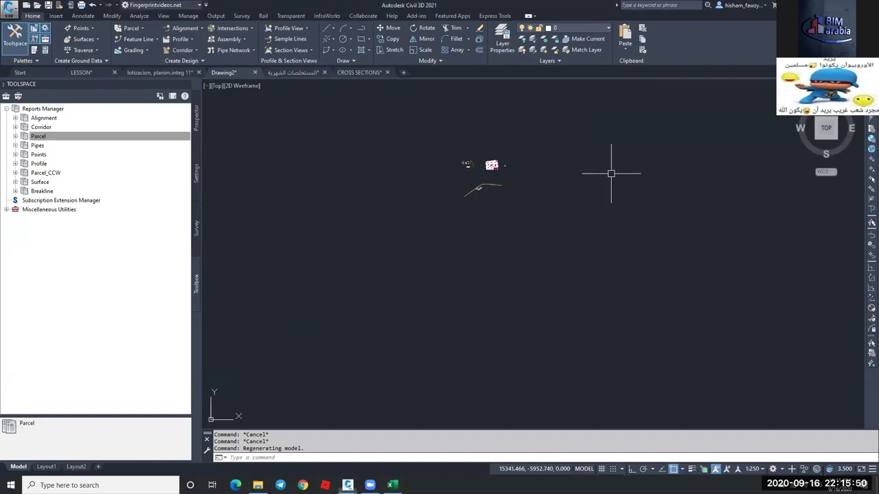
key(Escape)
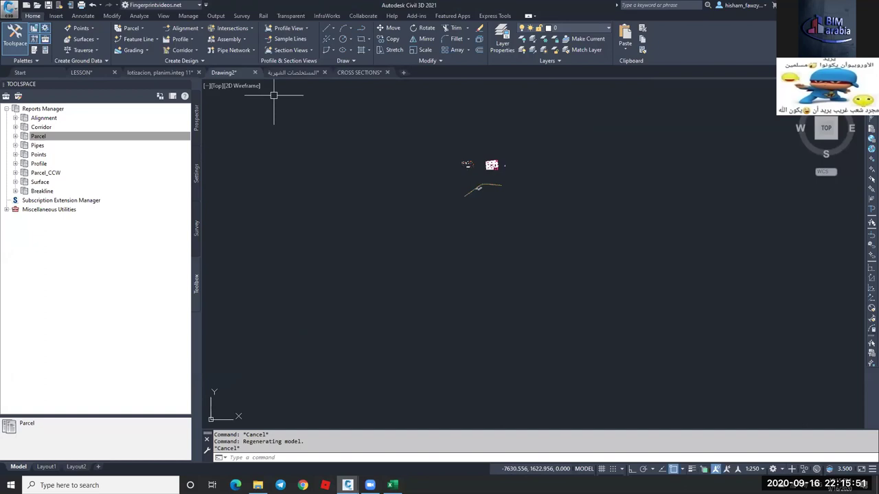
click(403, 72)
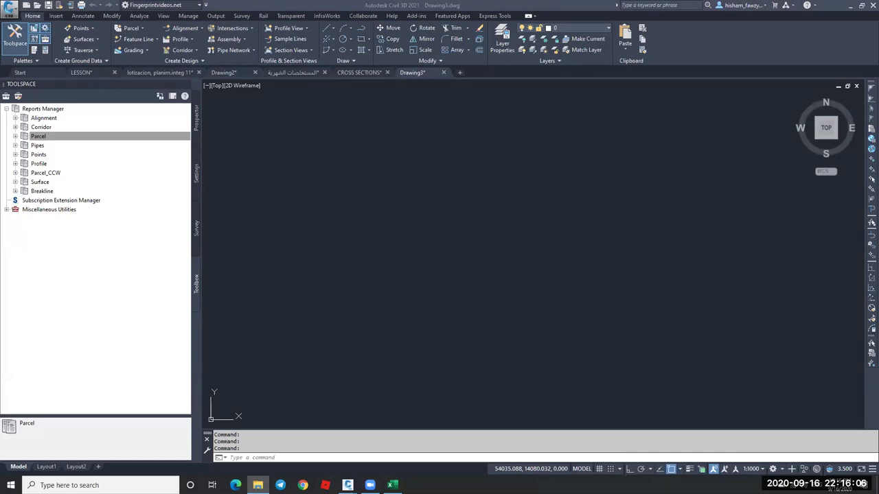
Open Site Data Example.dwg and centre the view on the roundabout intersection.
drag(644, 228, 464, 8)
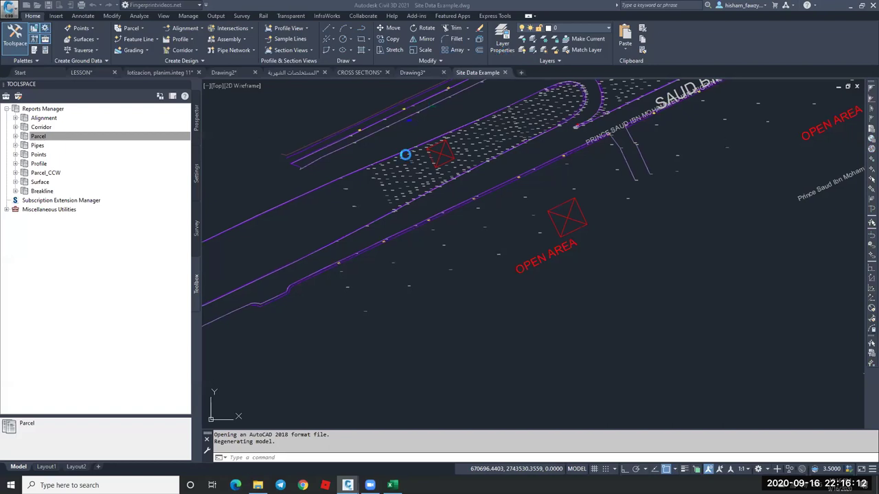
scroll(428, 246, down, 2)
scroll(541, 234, down, 2)
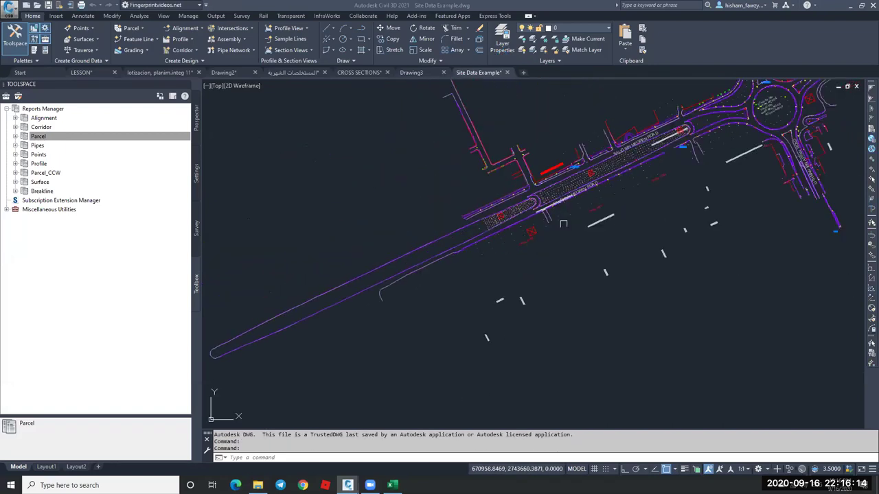
scroll(540, 227, up, 1)
middle_drag(542, 206, 492, 233)
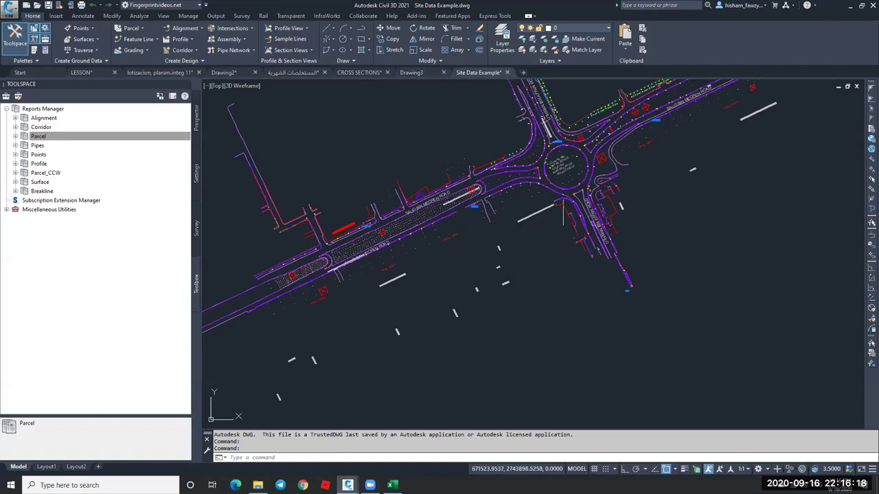
scroll(563, 198, up, 3)
scroll(563, 198, up, 3)
Select the roundabout road polylines and parcel line, then copy them to the clipboard.
click(549, 172)
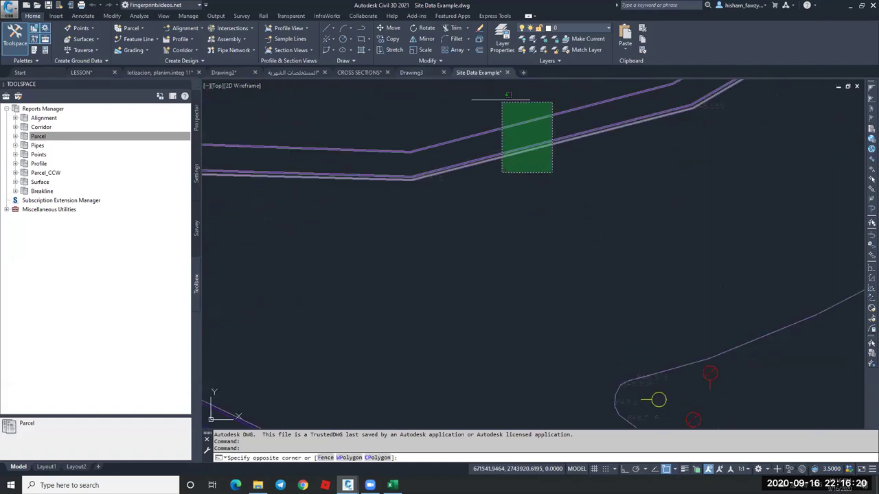
click(501, 102)
click(596, 264)
click(315, 250)
scroll(343, 275, down, 5)
scroll(483, 201, up, 6)
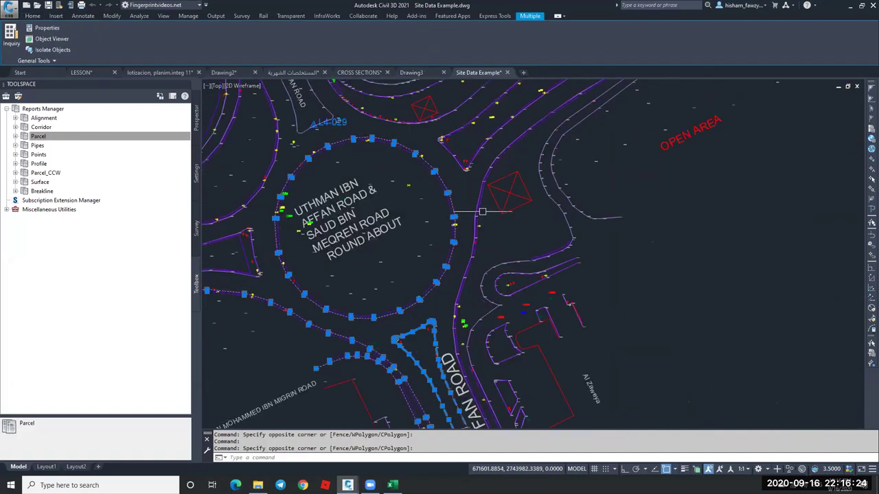
click(460, 202)
scroll(495, 213, down, 5)
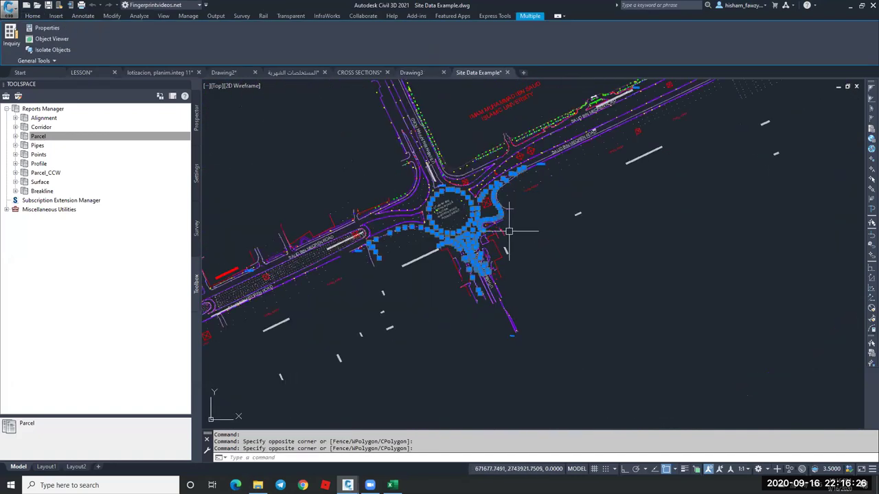
key(ctrl+c)
Paste the roundabout objects into Drawing3 at original coordinates and show its Settings tree.
click(411, 72)
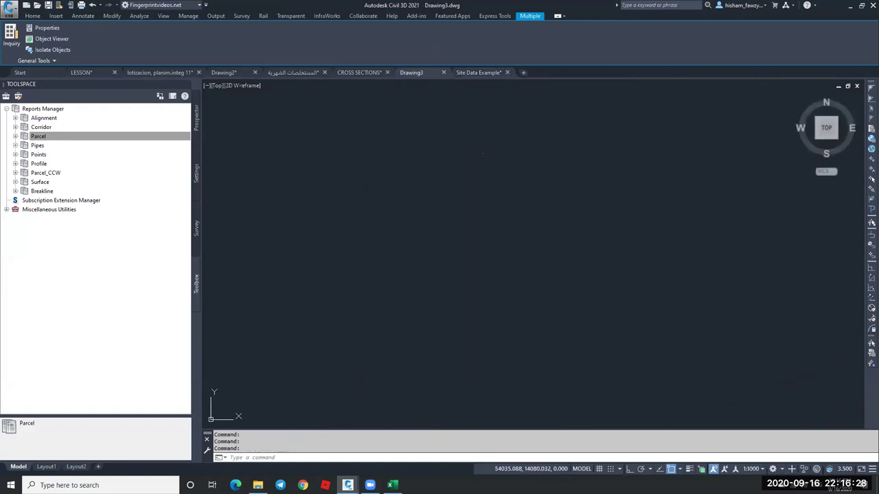
click(625, 45)
click(653, 101)
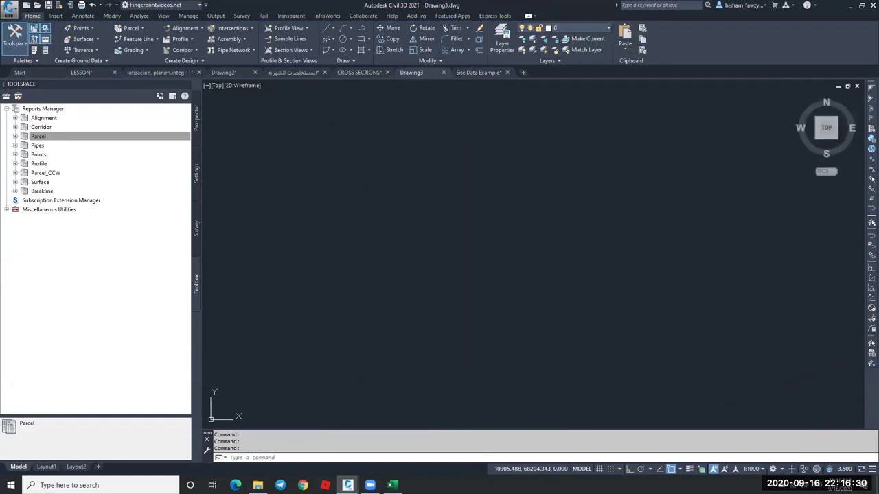
middle_click(510, 197)
middle_click(509, 197)
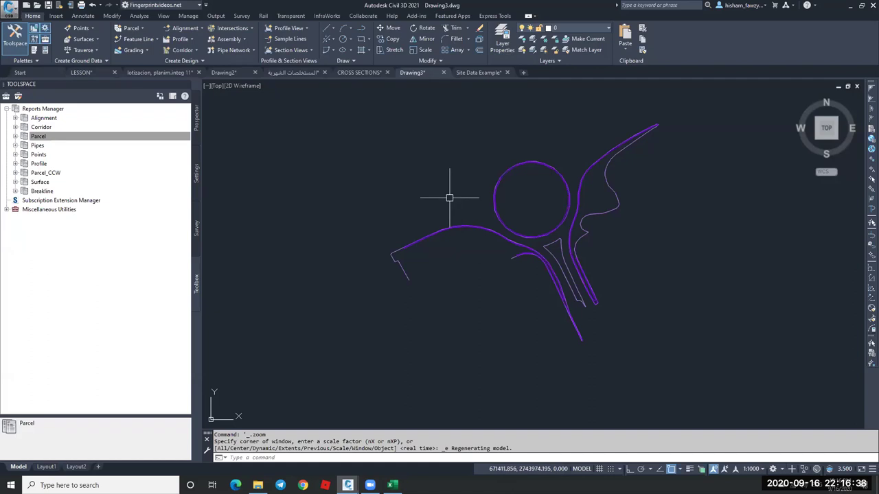
click(196, 169)
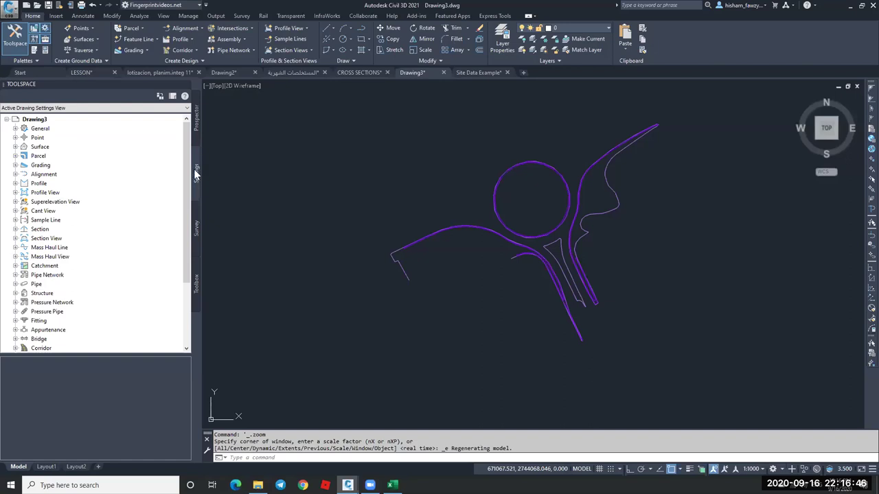
In Drawing3's settings, choose category Saudi Arabia and coordinate system Ain el Abd / UTM zone 38N.
click(47, 121)
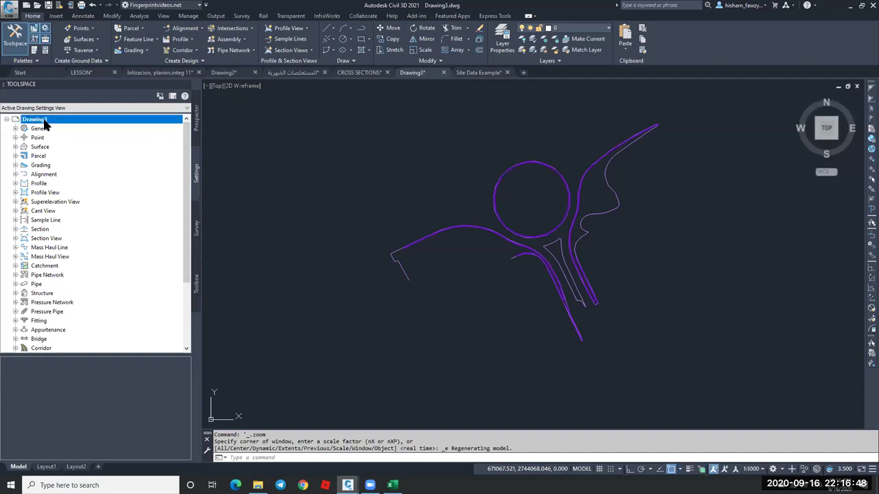
right_click(92, 120)
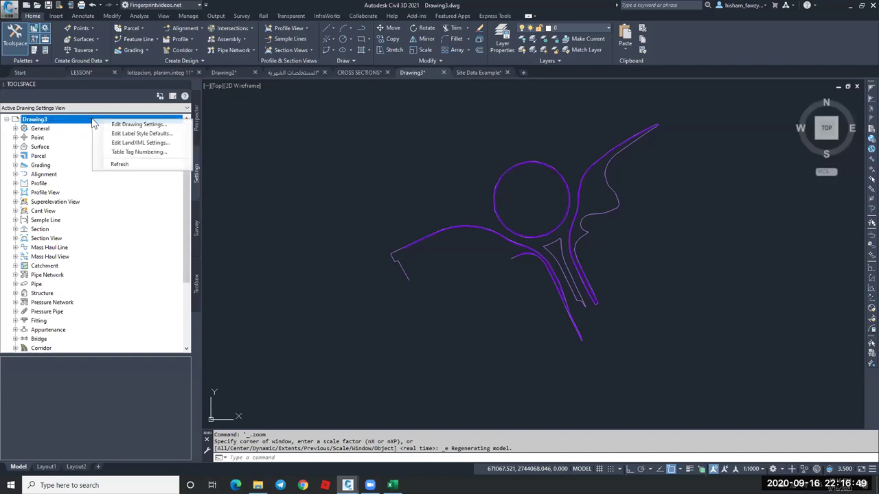
click(141, 124)
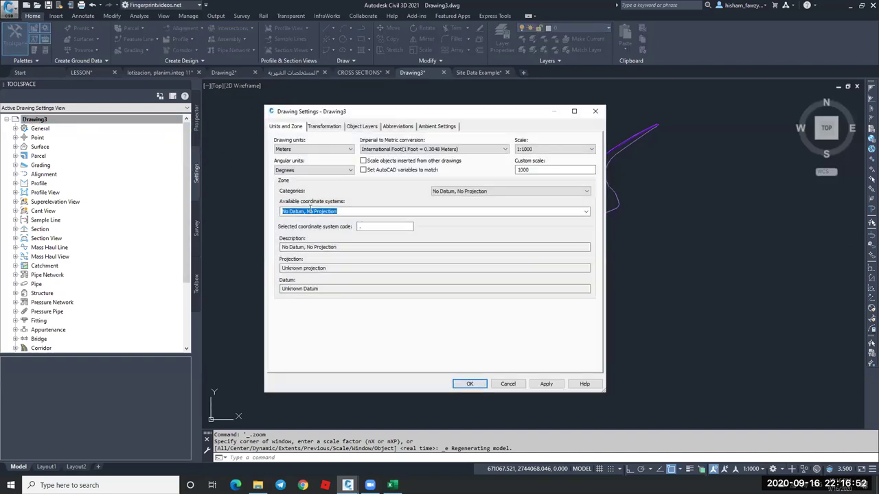
click(470, 195)
drag(585, 213, 586, 298)
click(480, 271)
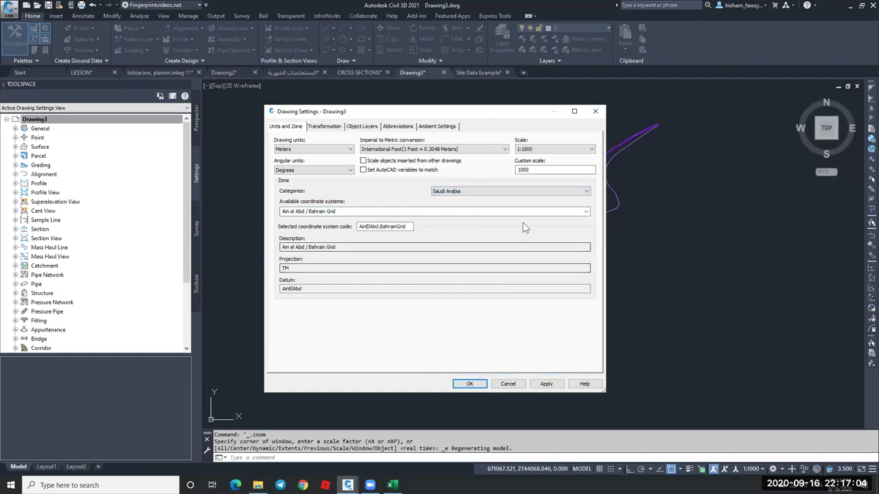
click(520, 213)
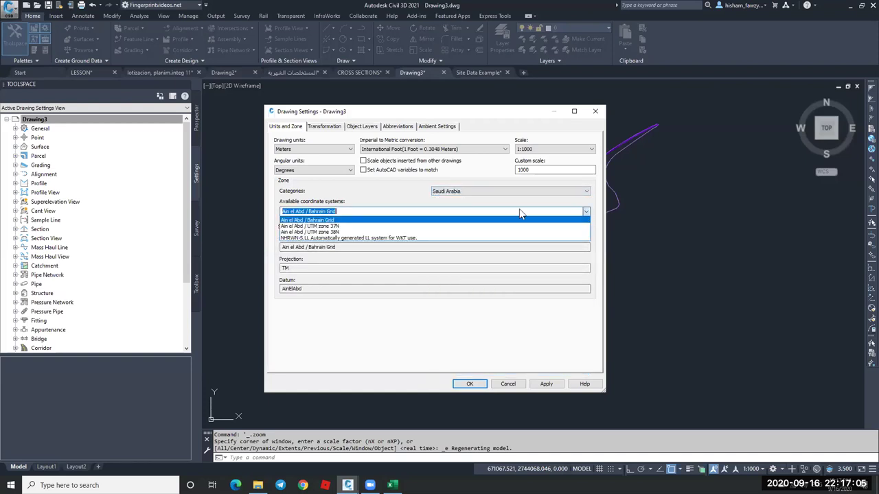
click(343, 233)
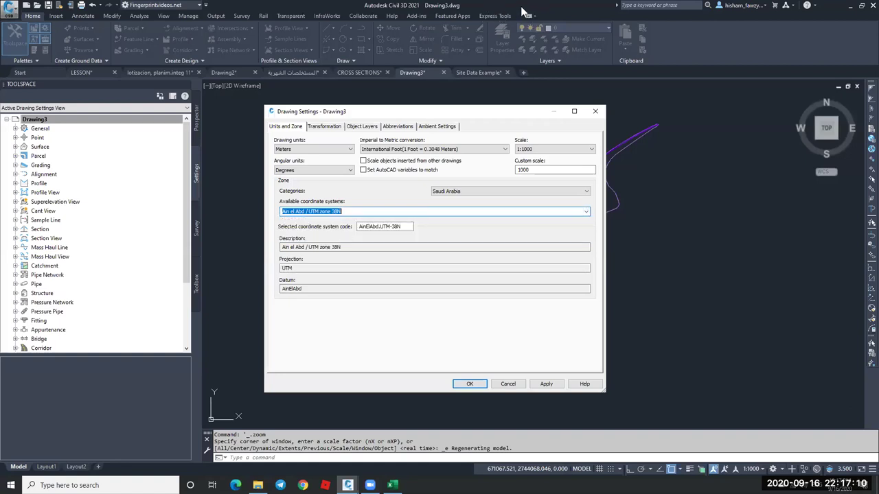
key(Return)
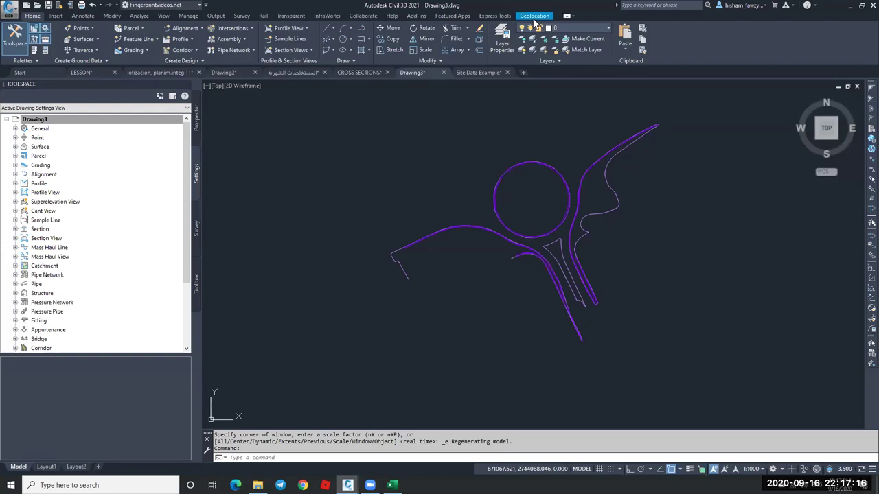
Turn on the Map Aerial view to compare the roundabout linework, then set the map to Off.
click(535, 17)
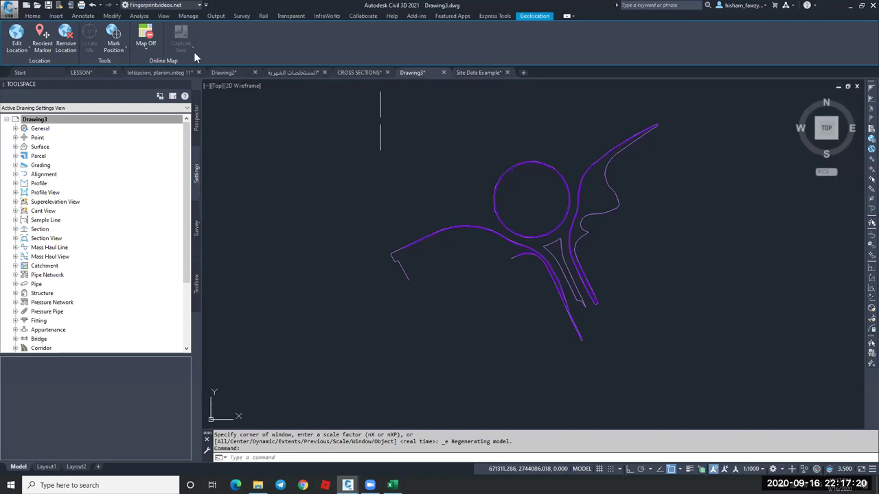
click(144, 46)
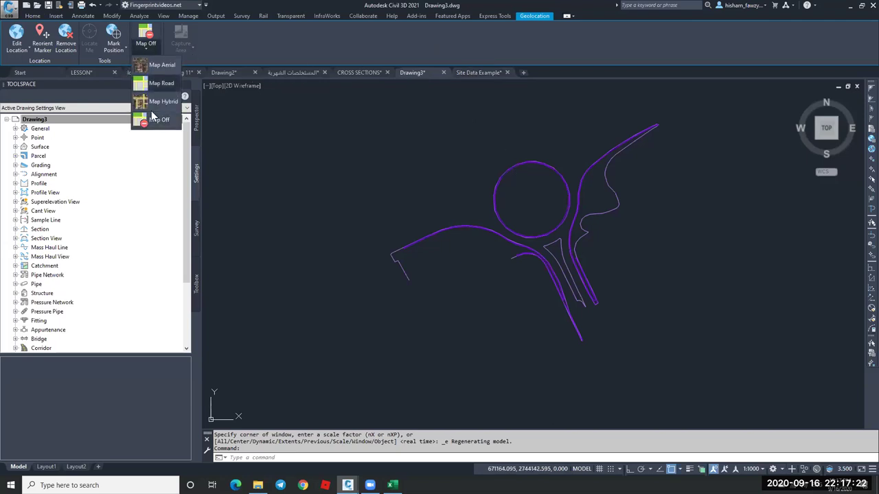
click(160, 65)
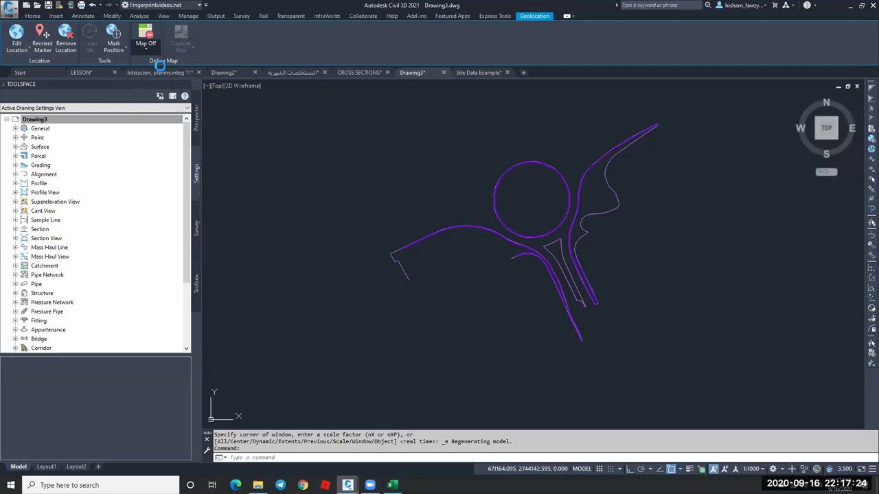
click(460, 272)
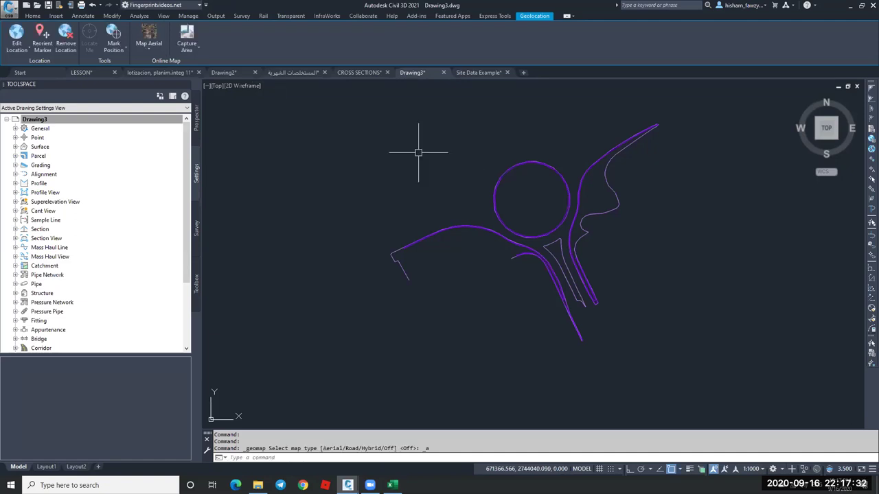
scroll(609, 348, down, 2)
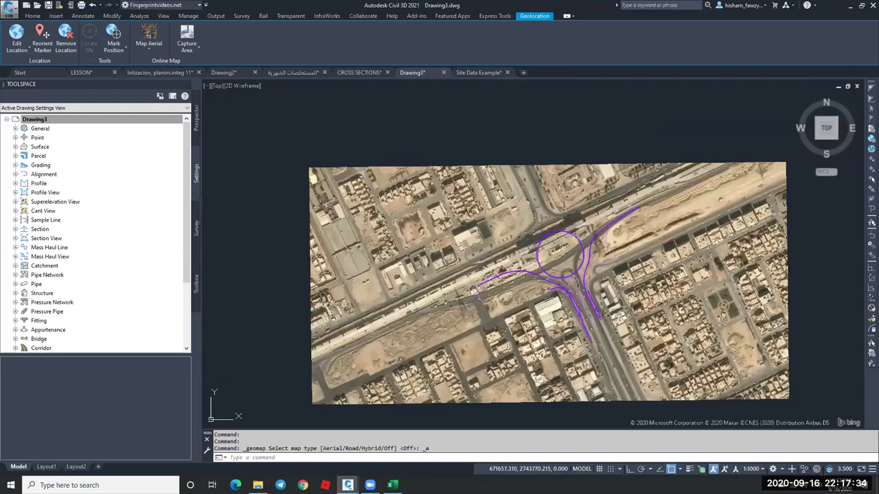
scroll(576, 307, up, 2)
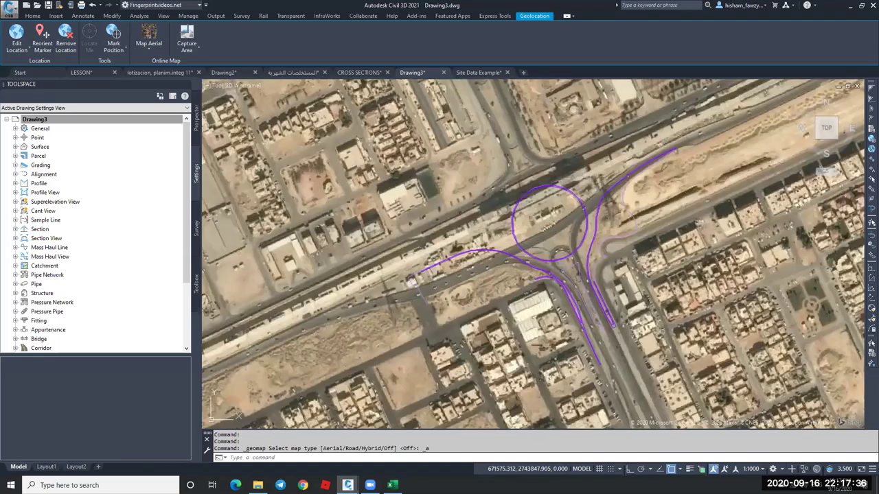
scroll(591, 306, up, 1)
scroll(473, 209, down, 1)
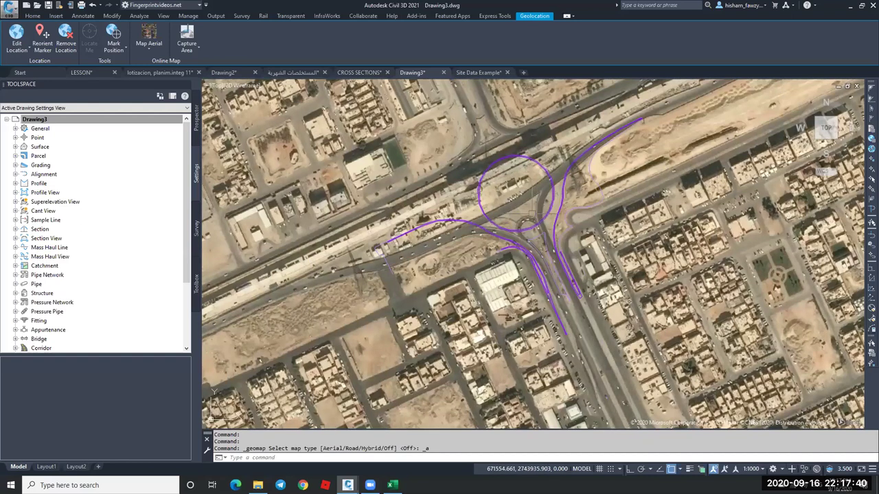
click(154, 52)
click(154, 52)
click(163, 120)
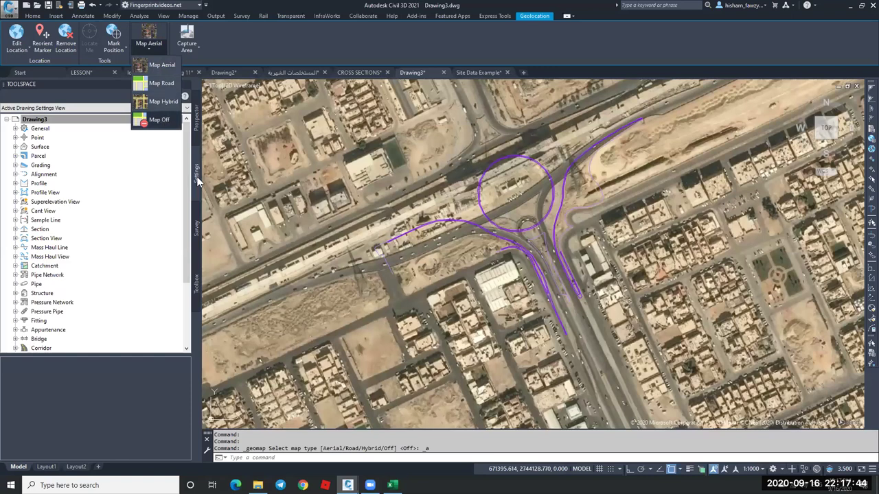
Run the Export KML utility with name H1 and objects draped on the ground.
click(197, 287)
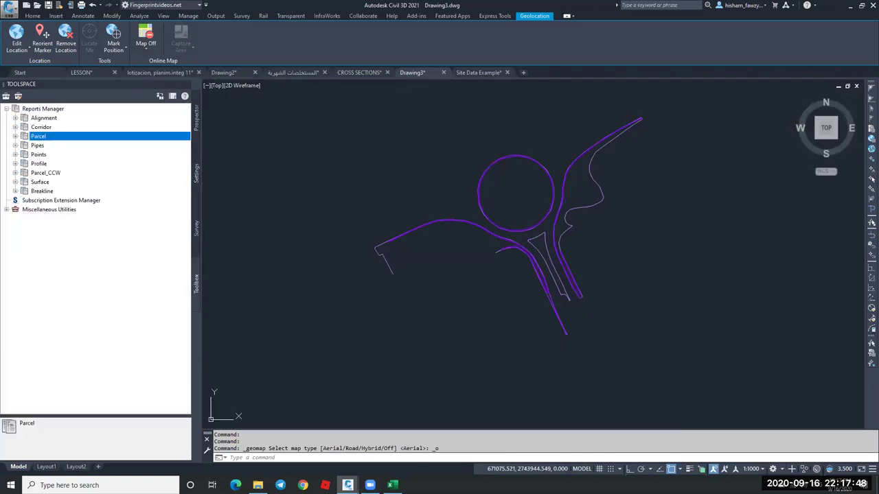
click(6, 210)
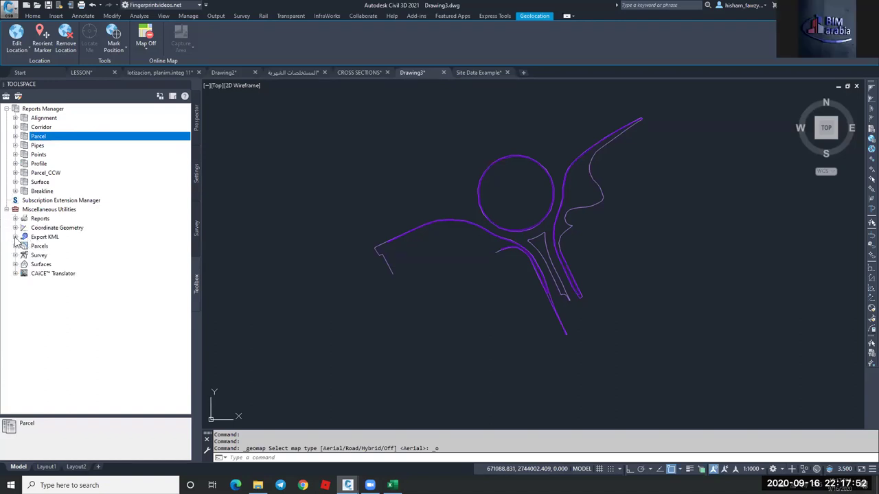
click(15, 237)
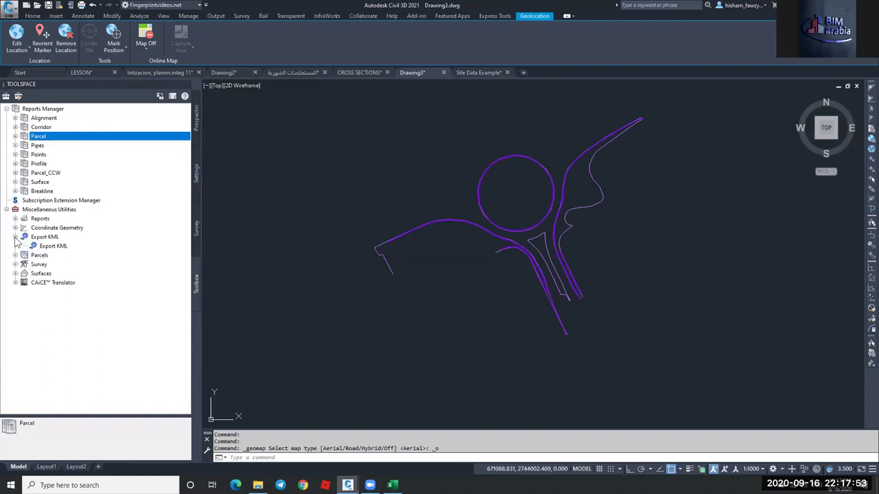
right_click(80, 247)
click(110, 253)
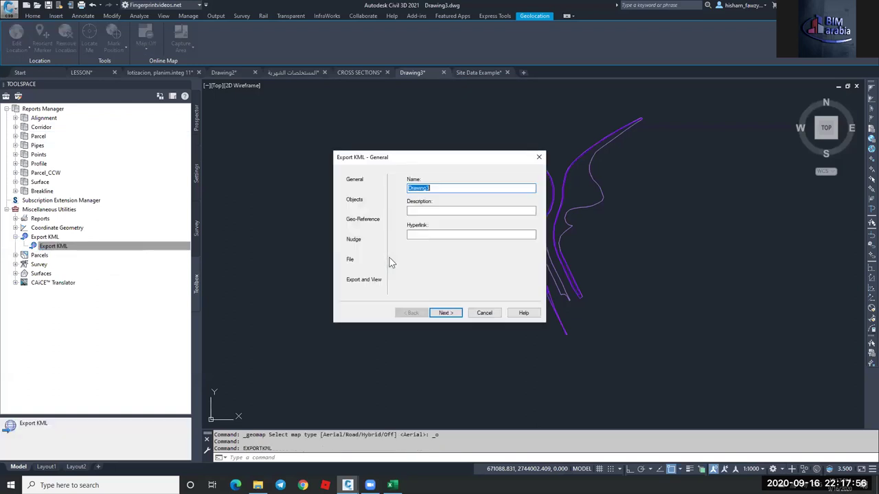
text(H1)
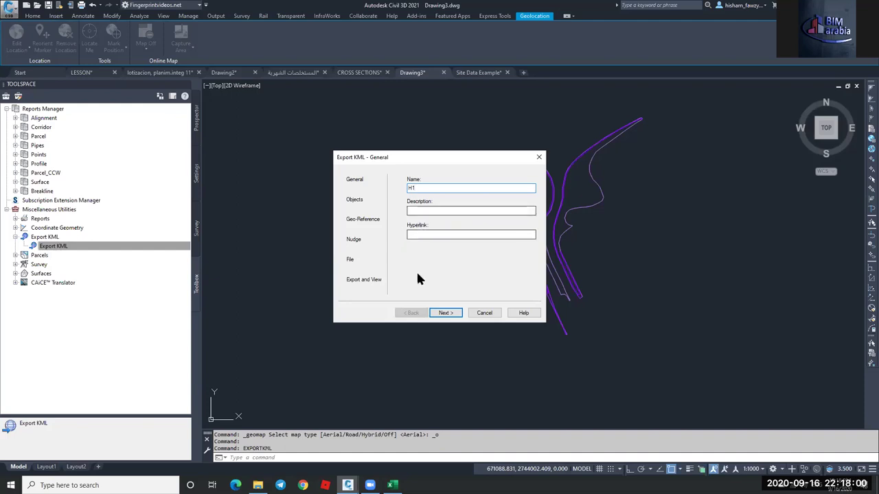
click(444, 312)
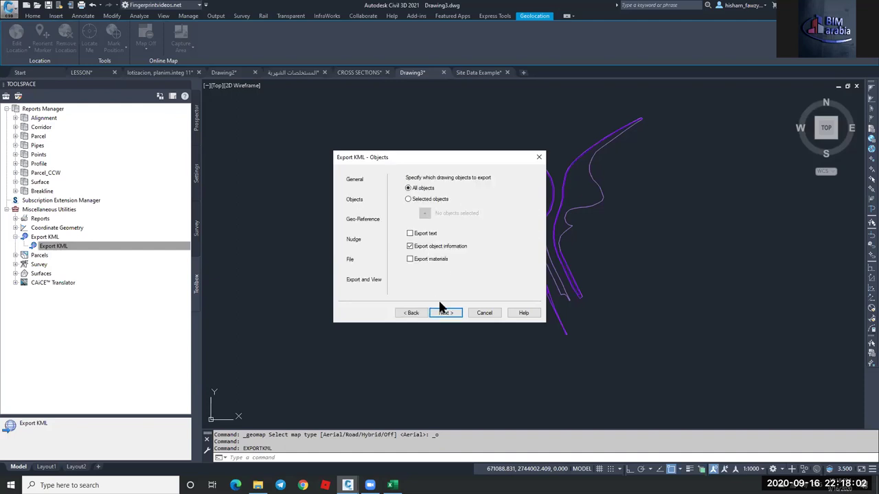
click(445, 313)
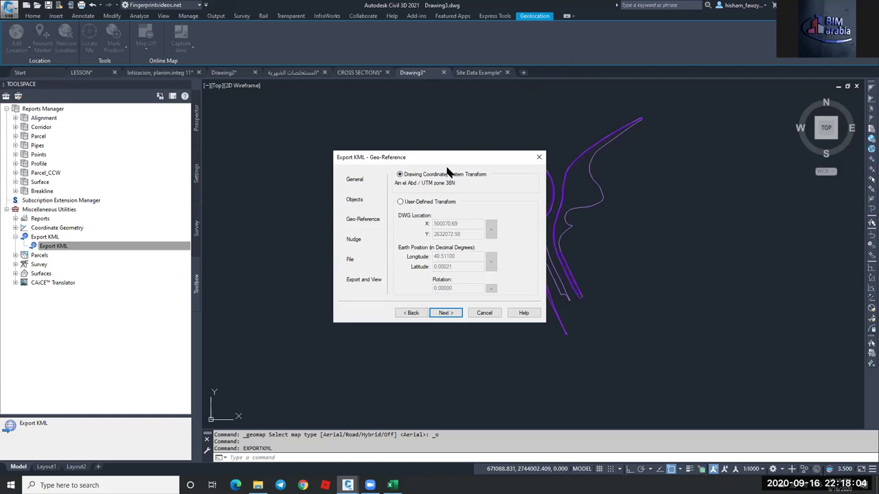
click(447, 312)
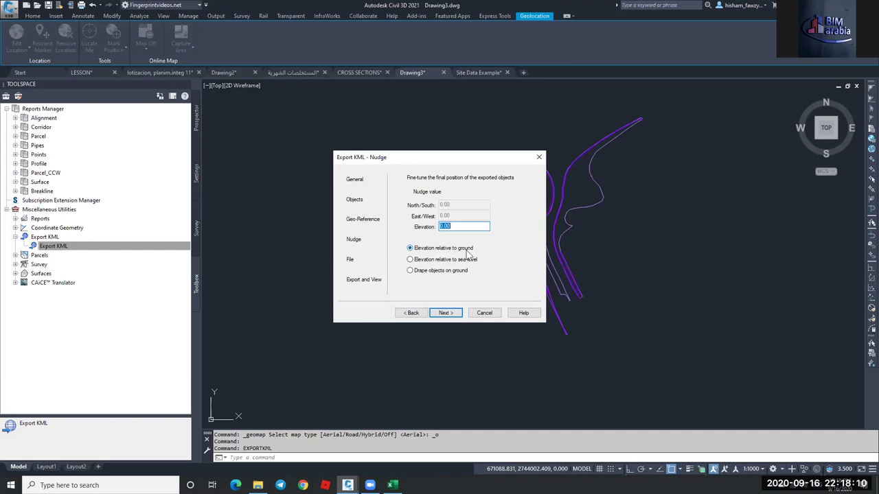
click(434, 272)
click(445, 312)
Save the output as H01.kmz on the Desktop and run the export.
click(528, 235)
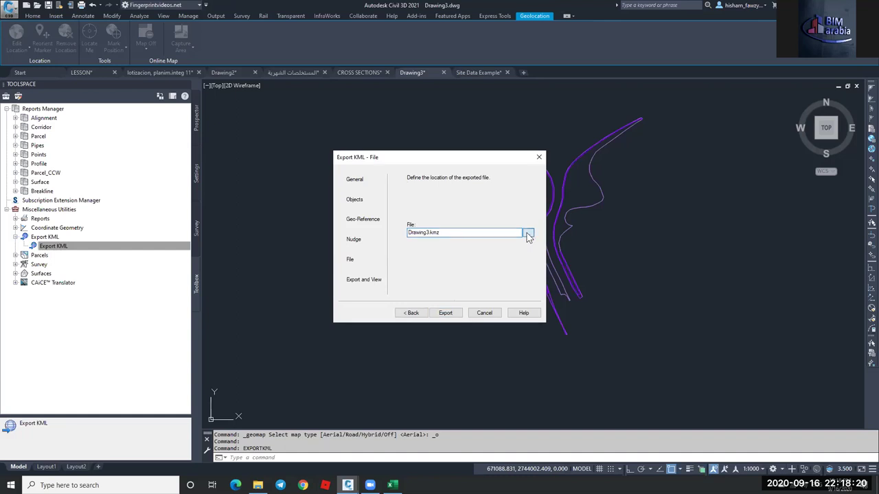
drag(373, 294, 337, 297)
text(H)
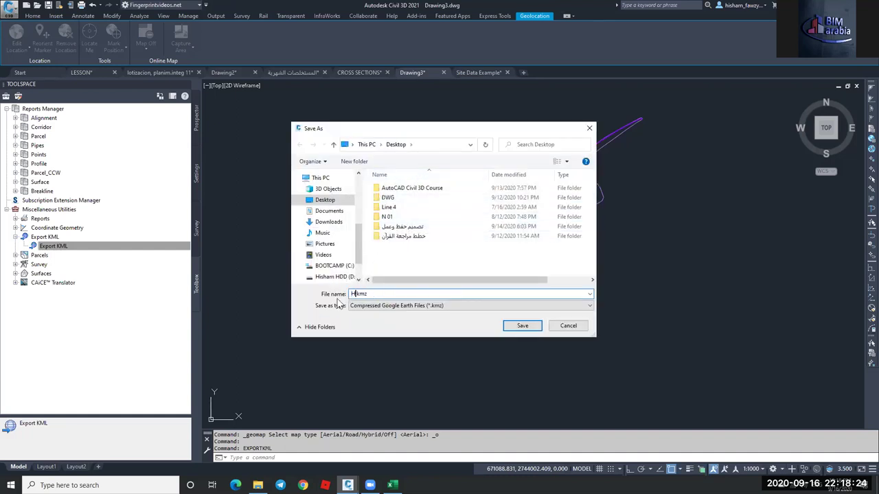
text(01)
click(524, 326)
click(443, 312)
Close the KML export and fly to the H1 folder's location in Google Earth.
click(447, 313)
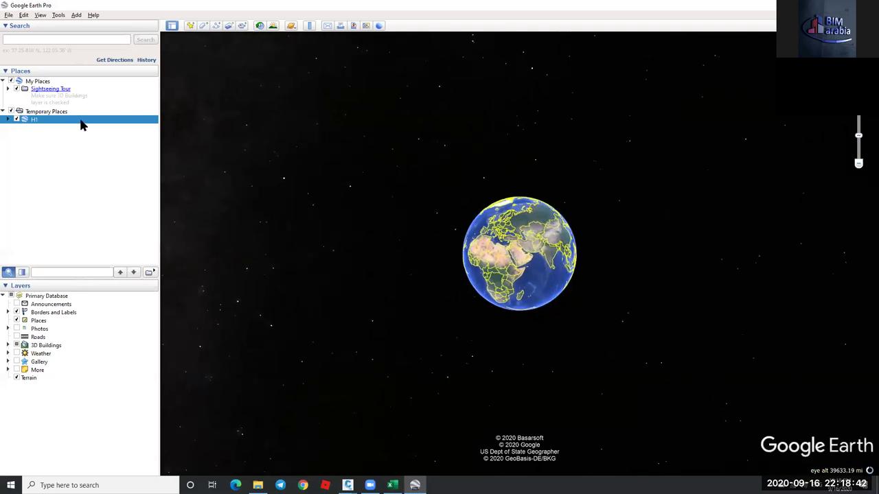
key(Menu)
key(Up)
key(Return)
click(287, 132)
click(295, 182)
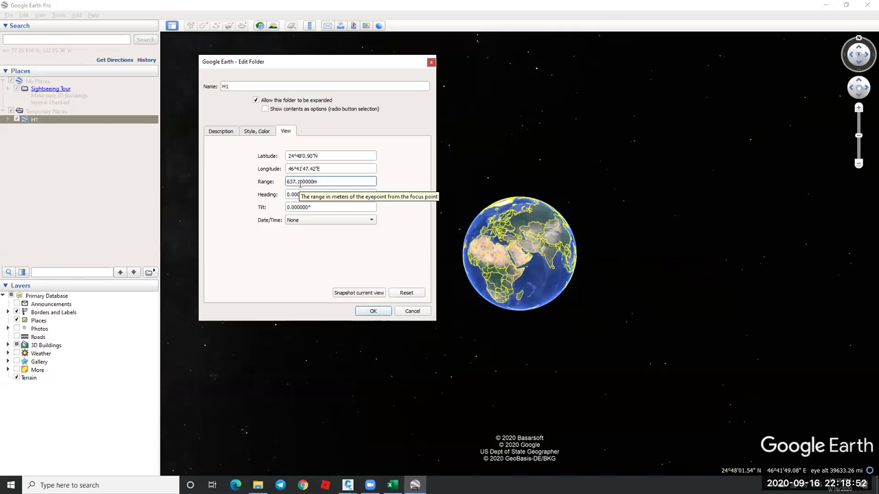
click(385, 314)
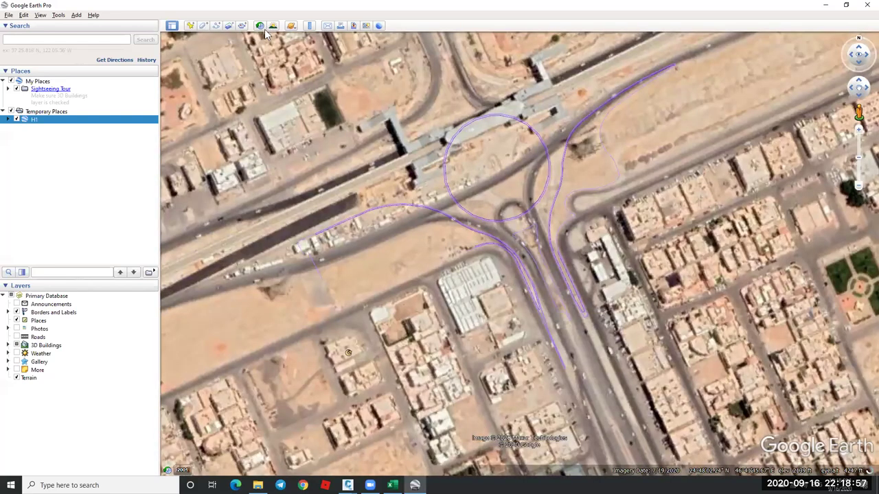
Set historical imagery to 10/30/2013, then turn off the Borders and Labels and Places layers.
click(261, 27)
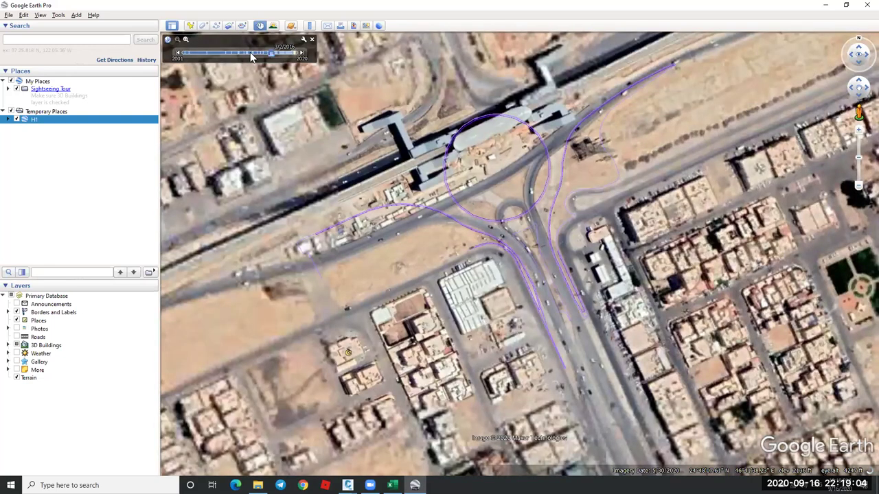
click(251, 53)
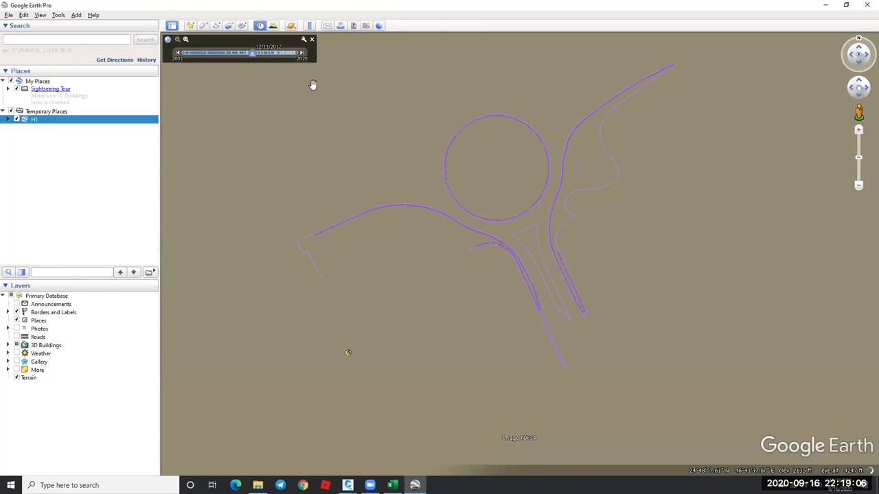
scroll(481, 198, down, 3)
scroll(478, 197, up, 4)
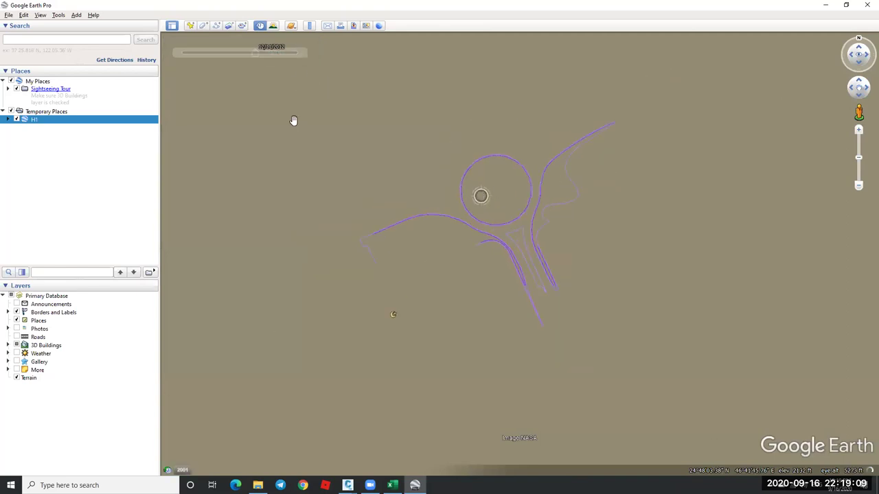
click(256, 54)
scroll(467, 221, down, 2)
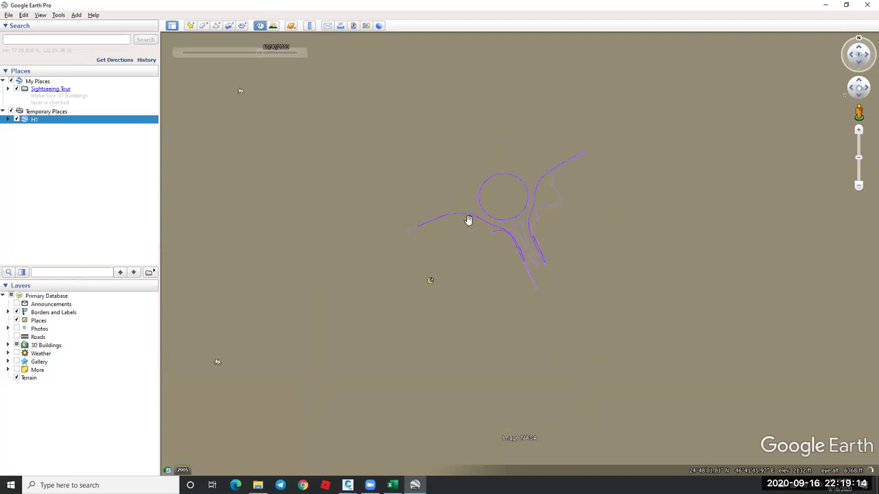
drag(489, 174, 518, 210)
scroll(518, 210, down, 1)
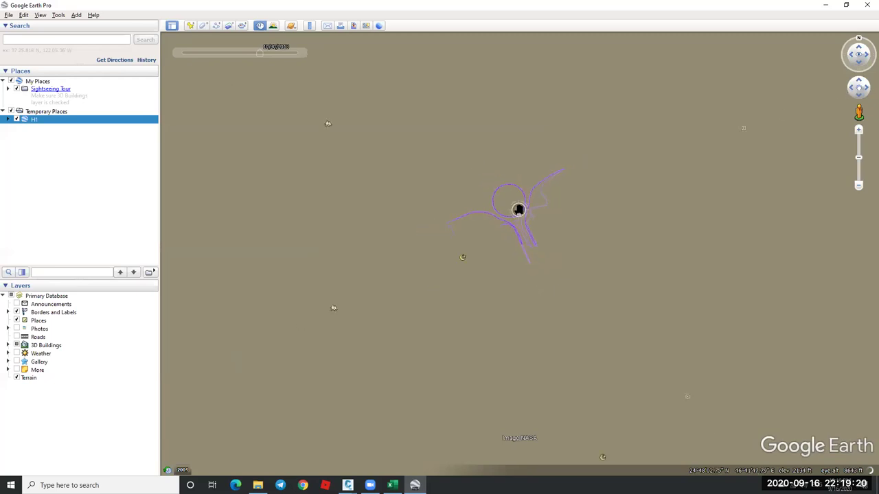
scroll(518, 210, down, 3)
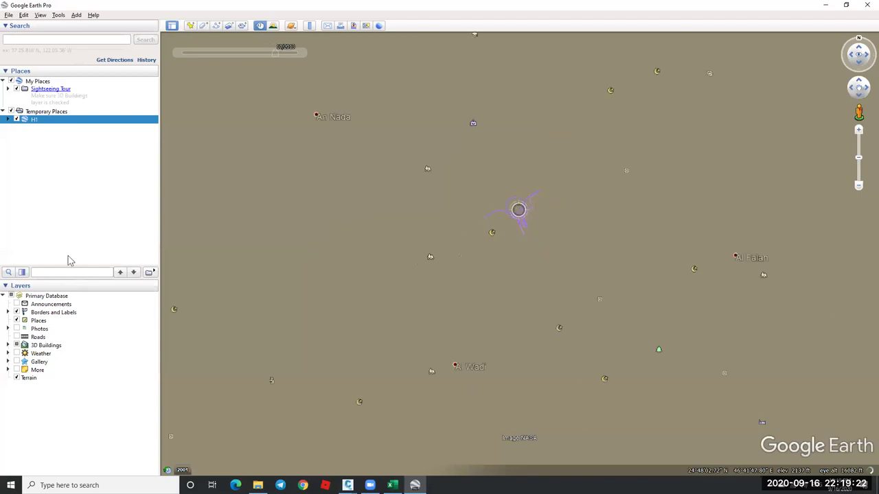
click(27, 313)
click(17, 321)
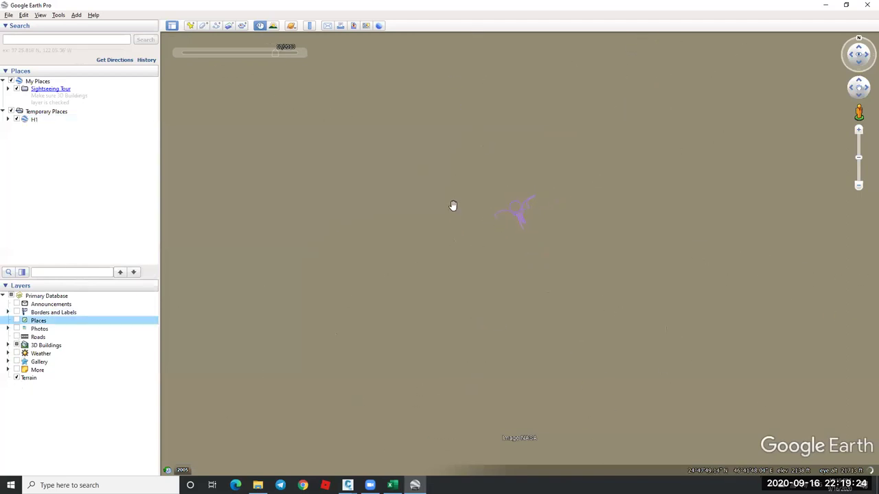
Zoom in on the H1 linework over the satellite imagery, then return to Civil 3D.
scroll(518, 207, up, 3)
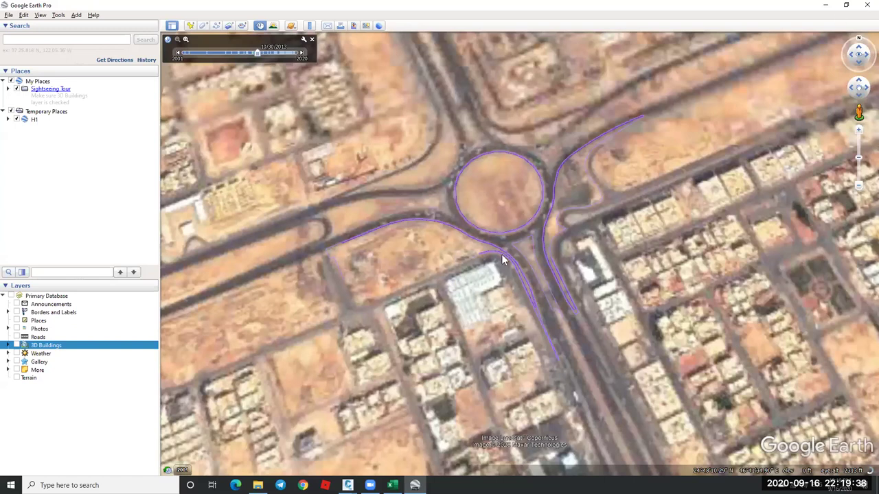
scroll(502, 254, up, 1)
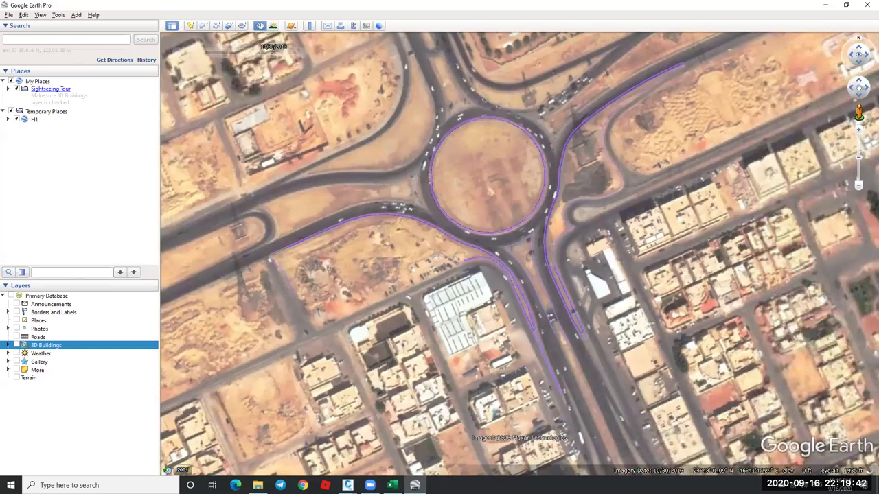
key(alt+Tab)
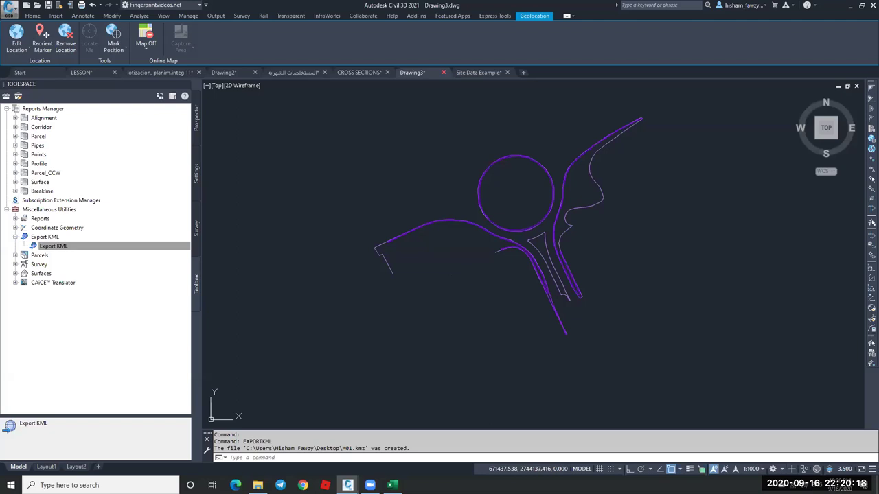
Close Drawing3, Site Data Example, CROSS SECTIONS, the Arabic-named drawing, Drawing2, lotizacion and LESSON without saving.
key(Escape)
key(Escape)
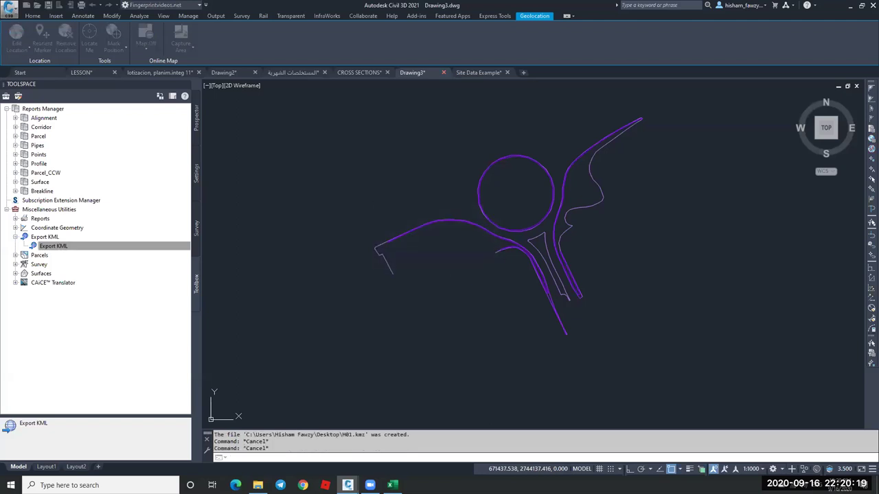
click(443, 72)
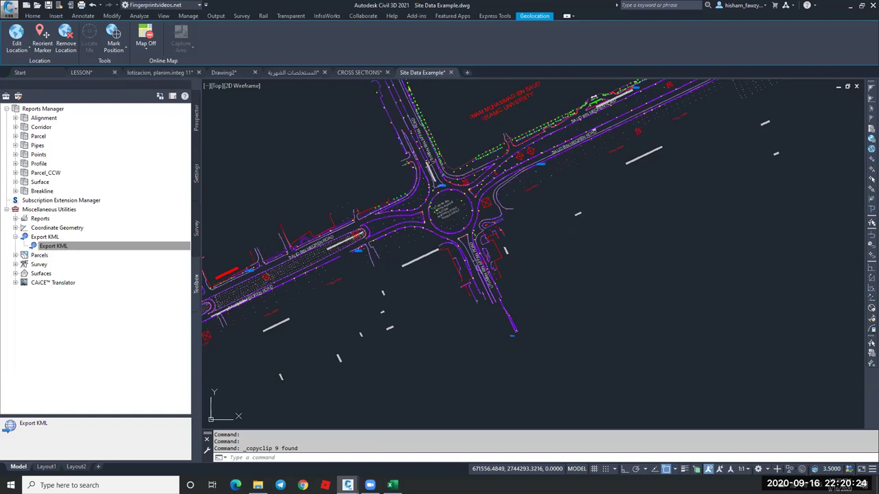
click(450, 72)
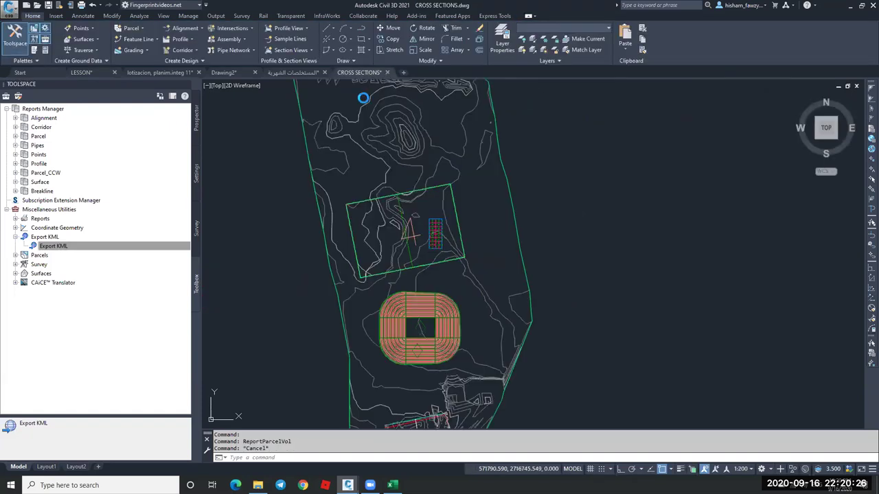
click(386, 72)
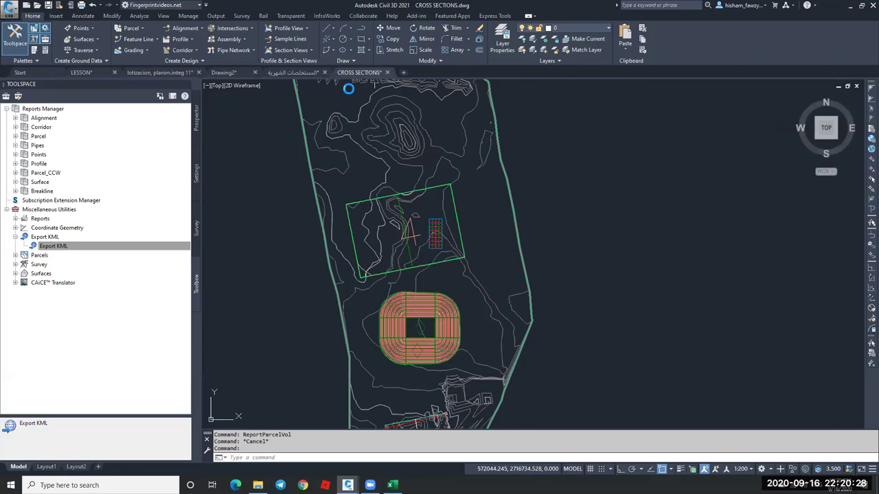
key(n)
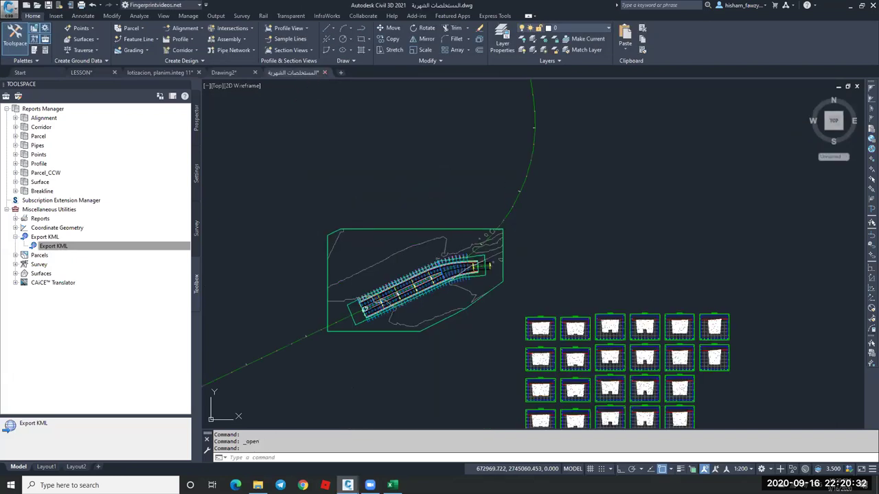
click(463, 263)
click(255, 72)
click(442, 261)
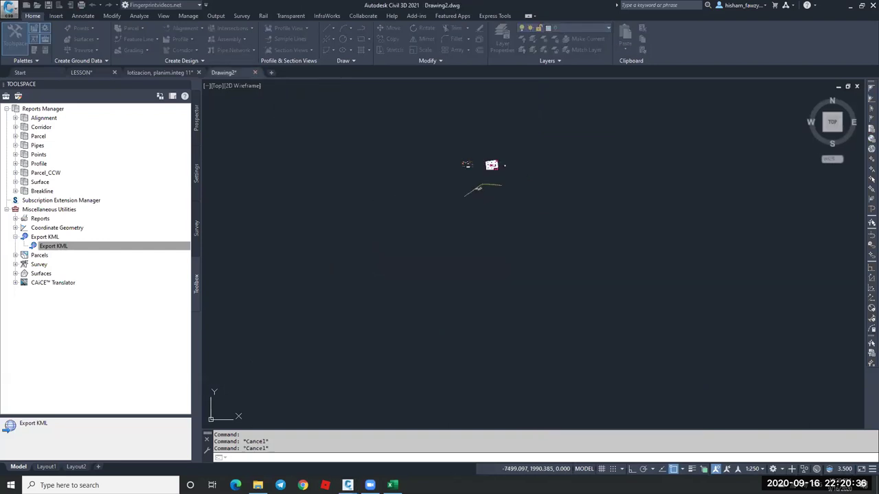
click(197, 72)
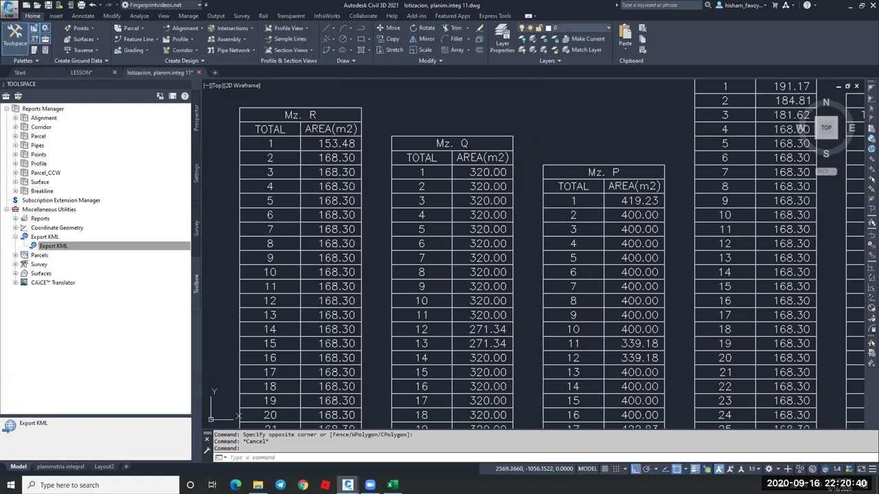
key(Escape)
click(114, 73)
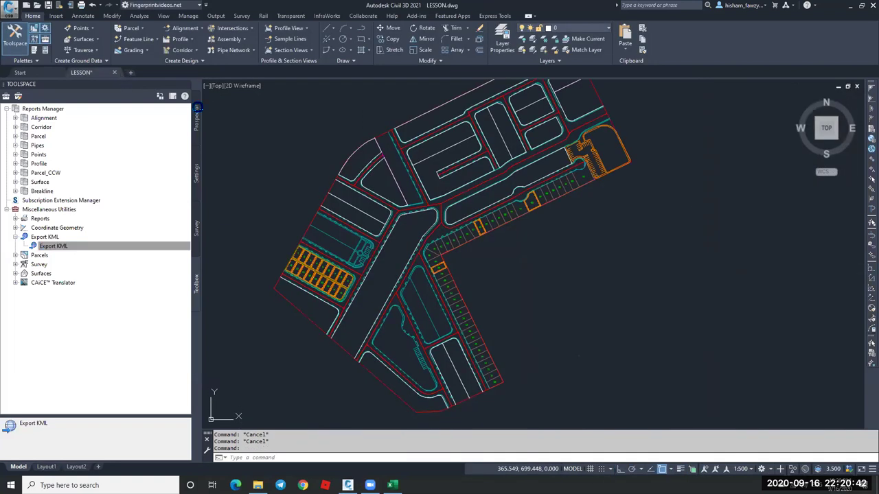
click(467, 262)
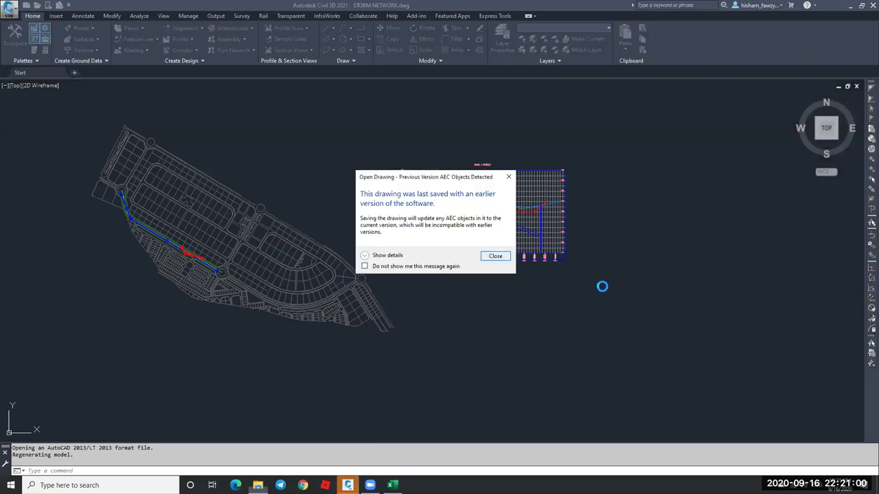
Dismiss the earlier-version warnings for STORM NETWORK and Pipe Network, then return to STORM NETWORK.
key(Return)
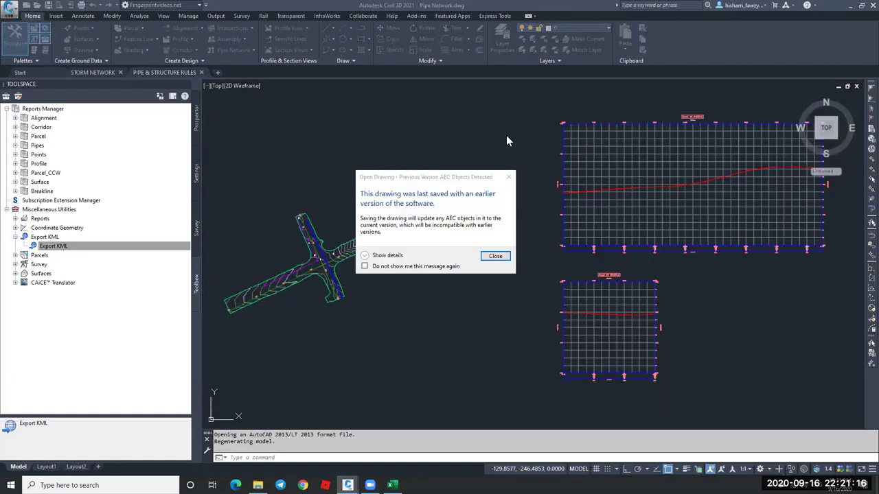
click(495, 255)
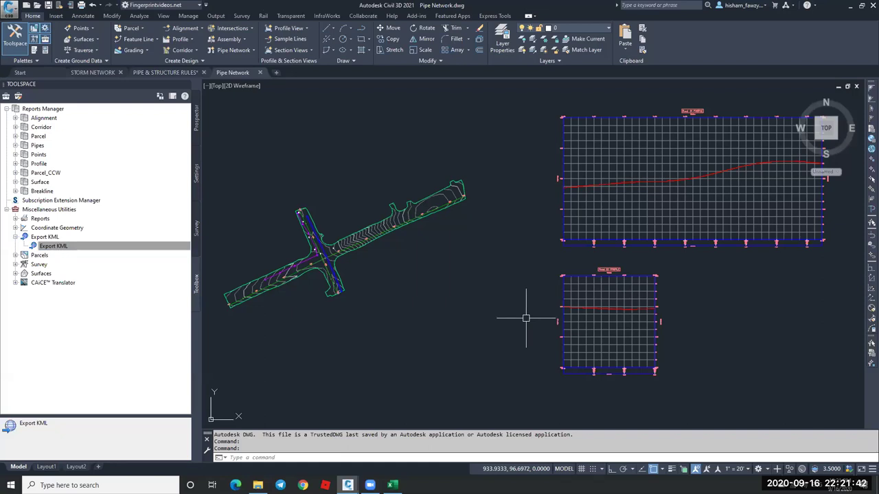
click(100, 73)
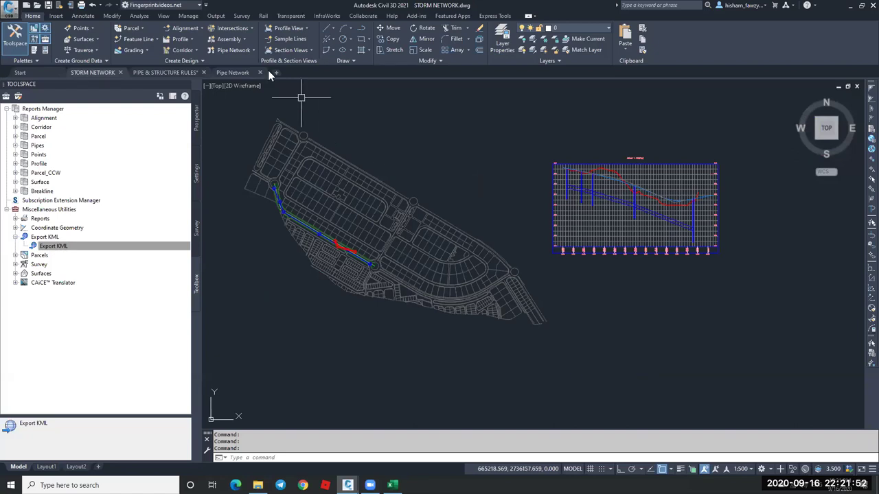
Show the Pipe Network dropdown in the Home tab's Create Design panel.
click(253, 48)
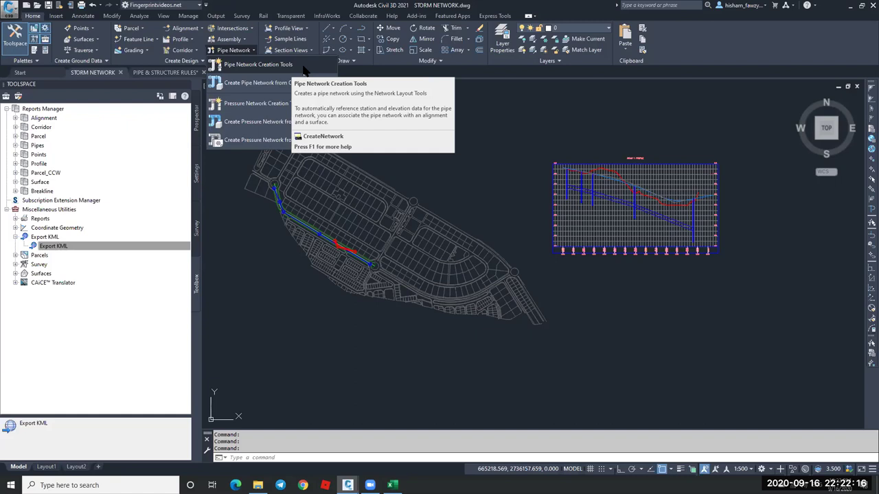
click(484, 196)
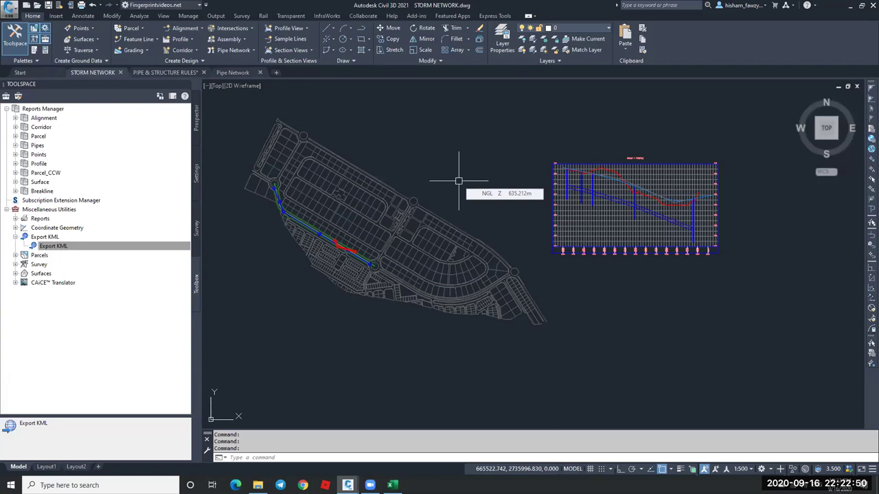
click(244, 50)
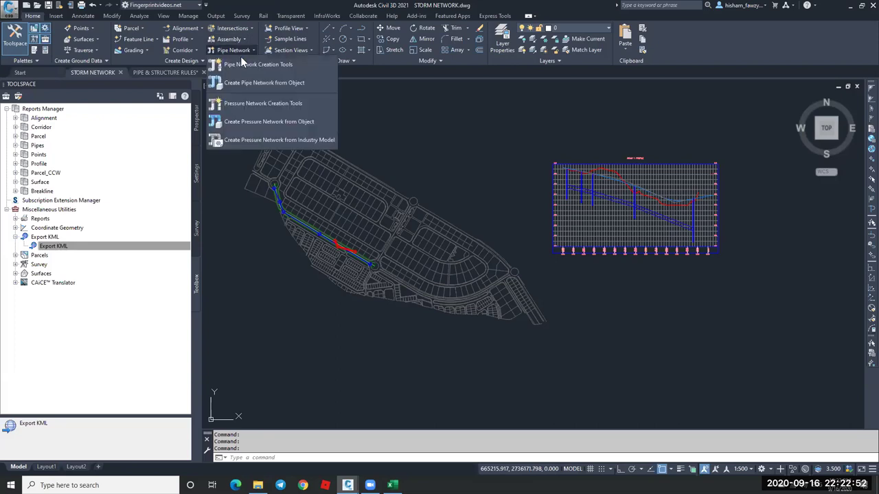
Launch Pipe Network Creation Tools and move the Create Pipe Network dialog toward the screen centre.
click(287, 67)
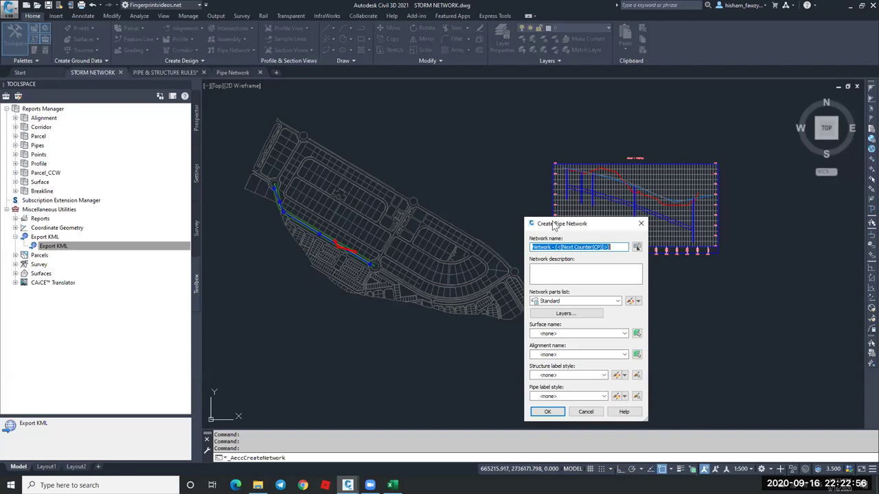
drag(561, 226, 429, 127)
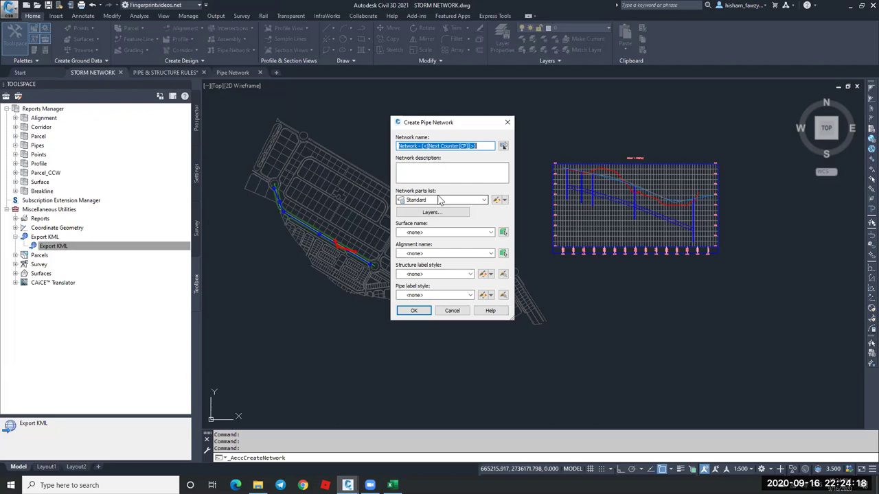
Keep Standard as the new network's parts list.
click(440, 202)
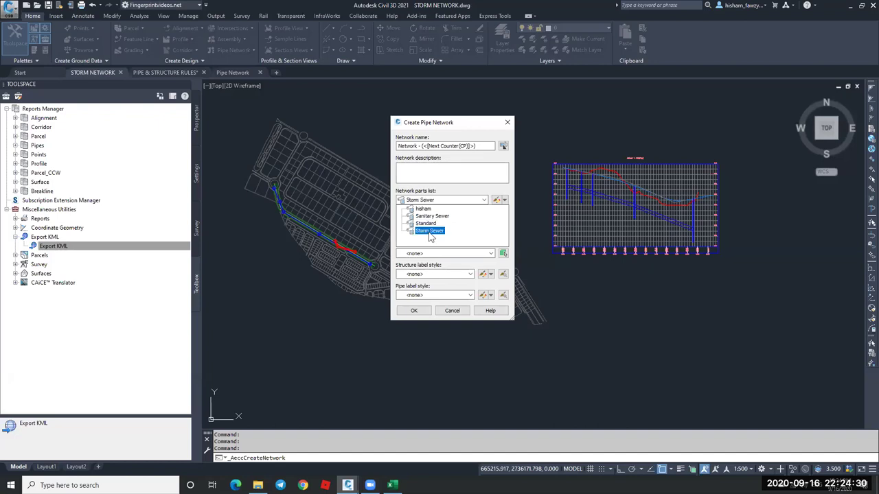
click(440, 224)
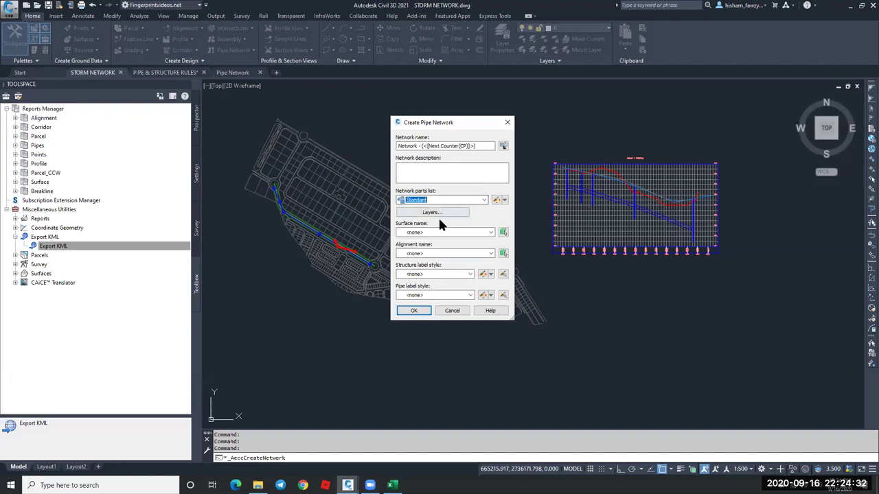
click(445, 202)
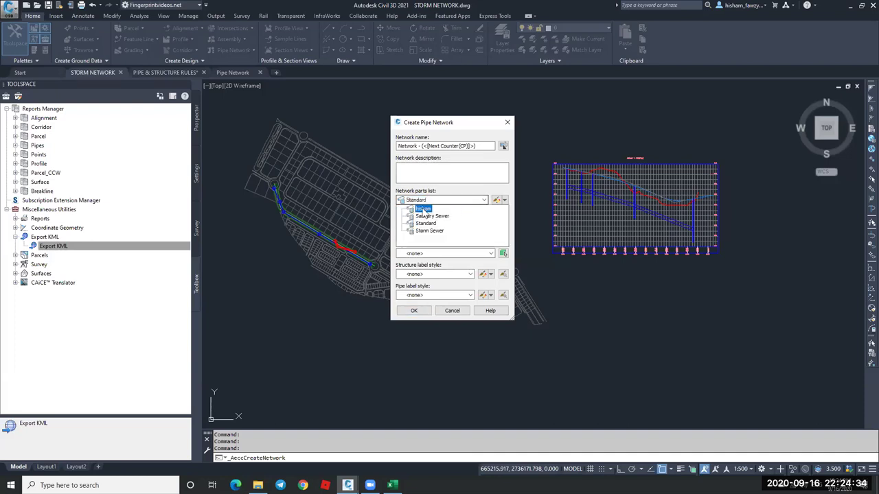
click(450, 194)
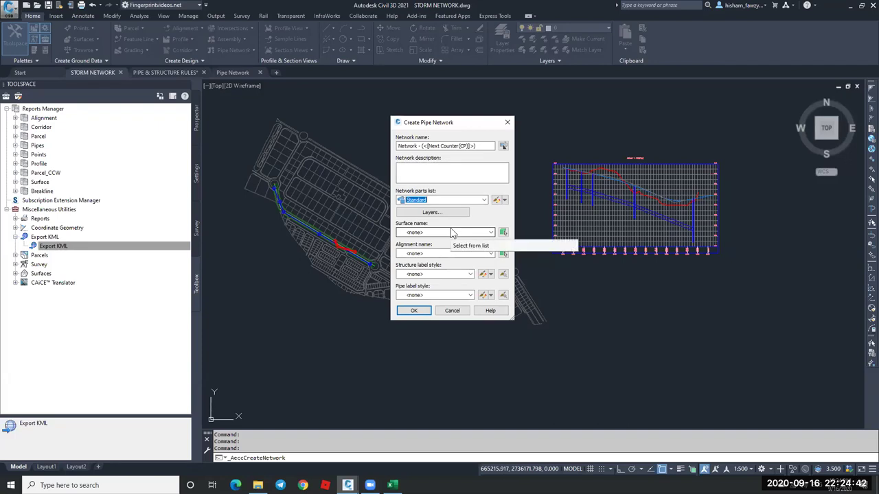
Leave surface name, alignment name and structure label style all set to <none>.
click(422, 234)
click(423, 236)
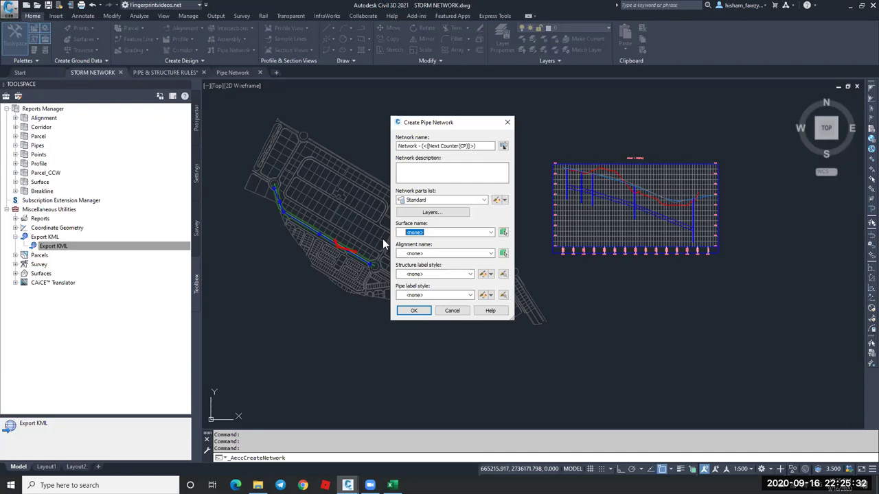
click(433, 234)
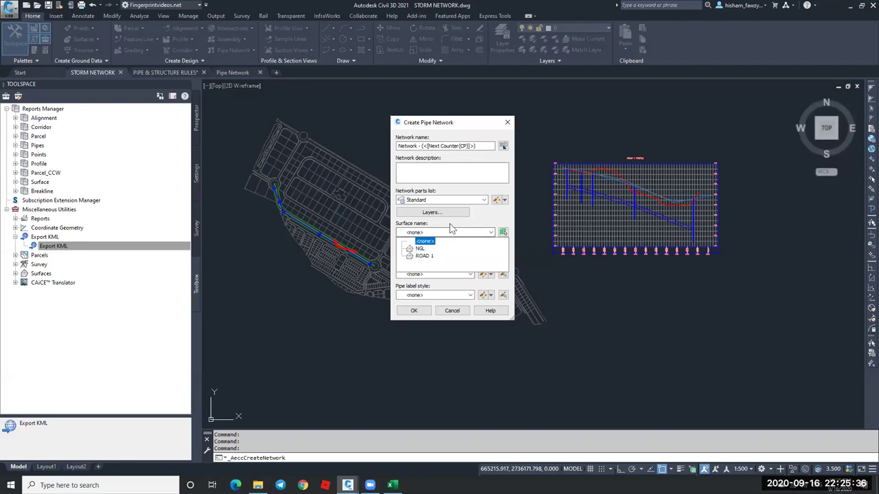
click(430, 241)
click(432, 254)
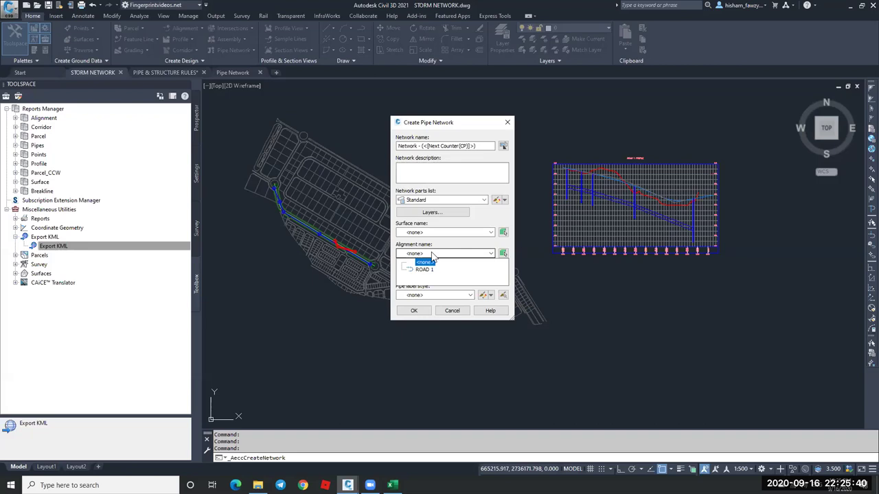
click(426, 262)
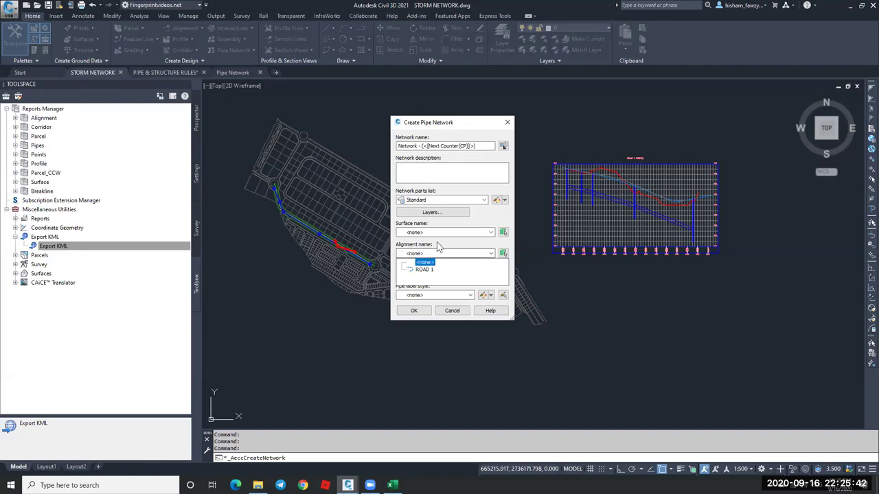
click(432, 274)
click(428, 283)
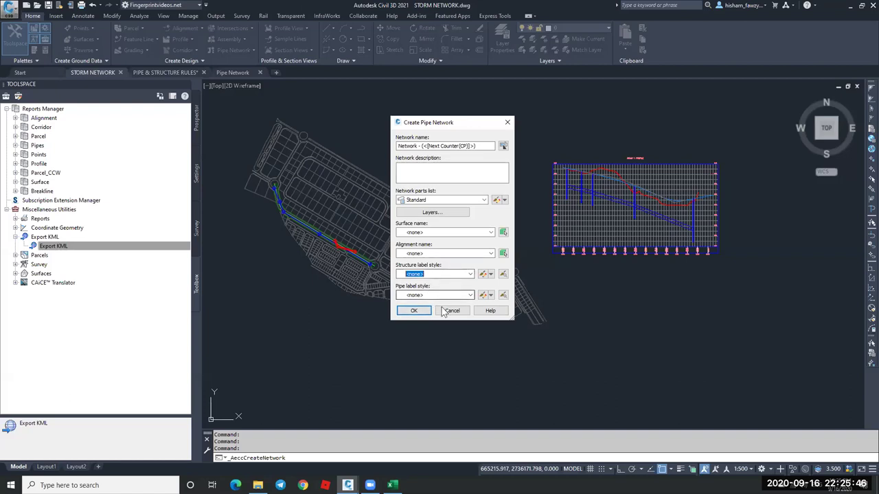
Cancel the Create Pipe Network dialog and switch Toolspace to the Settings tree.
click(451, 311)
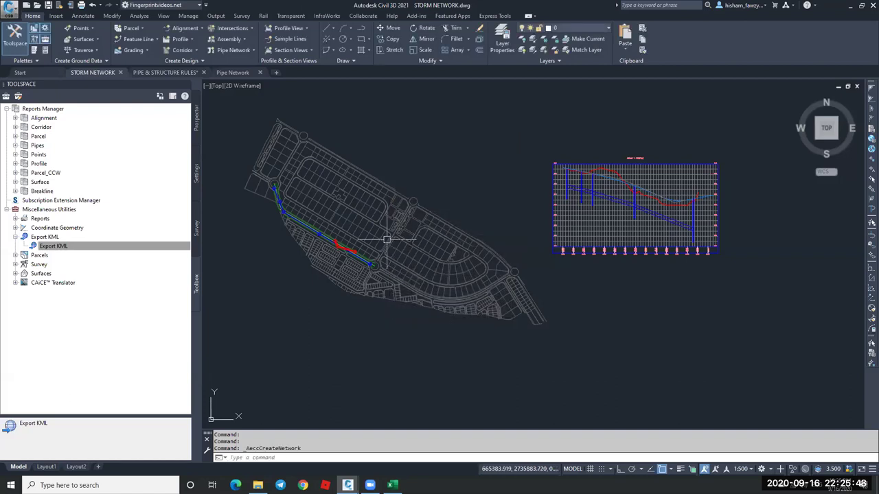
click(197, 130)
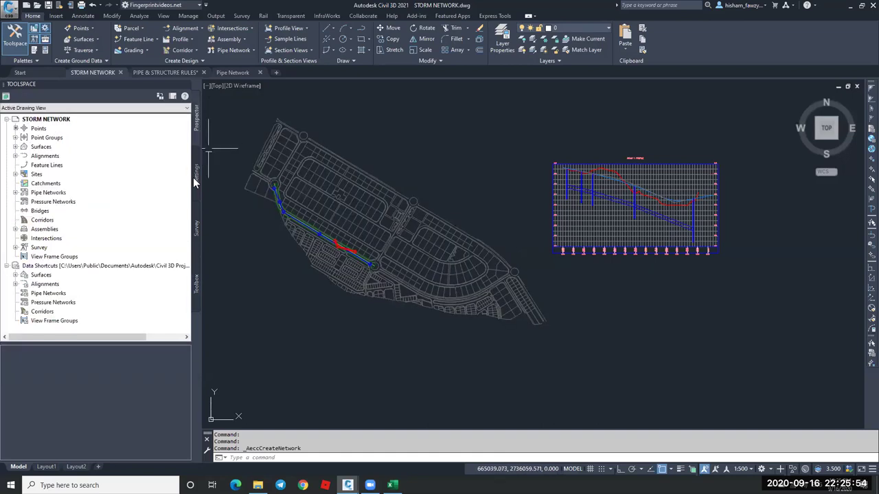
click(196, 170)
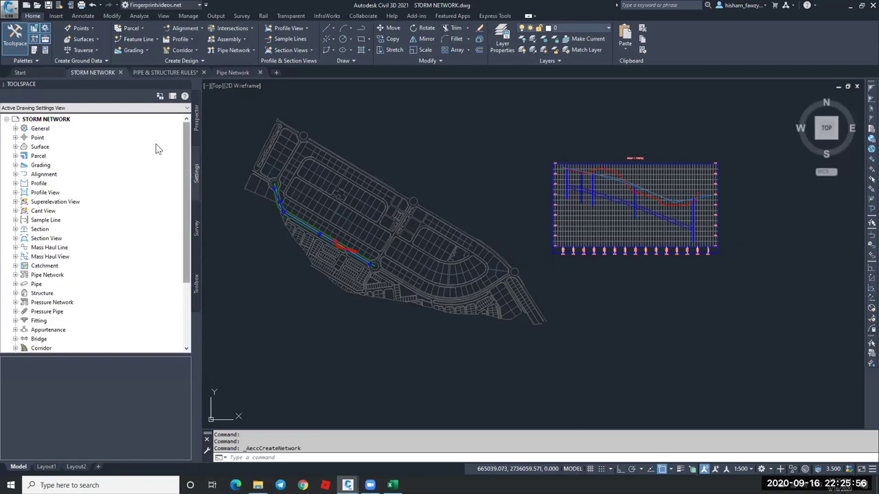
Expand Pipe Network settings and select its Parts Lists node.
click(40, 275)
key(Down)
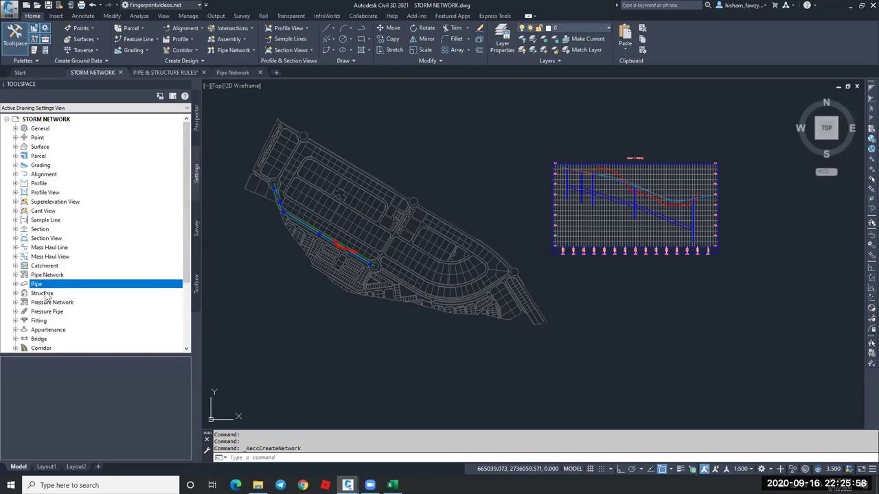
key(Down)
click(54, 276)
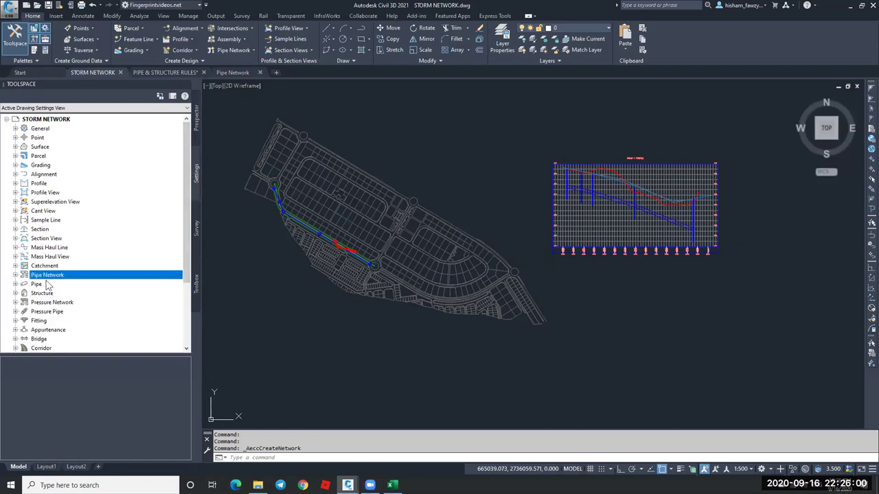
click(54, 285)
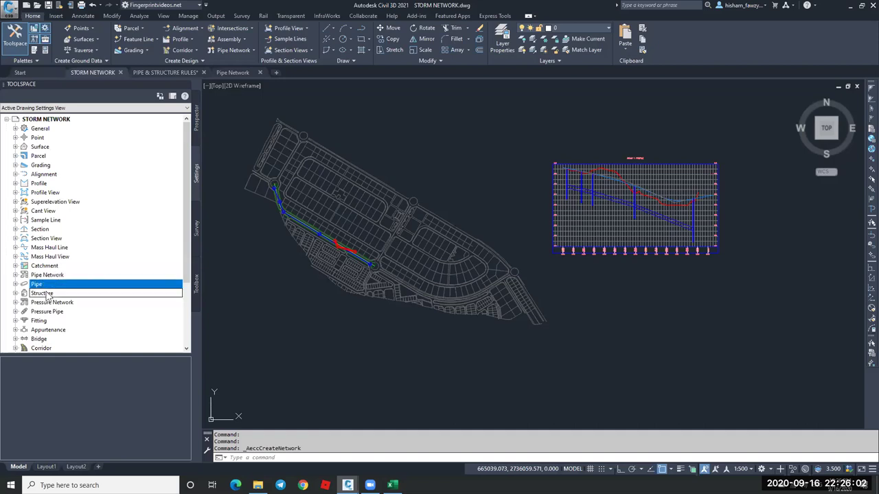
click(48, 294)
click(16, 276)
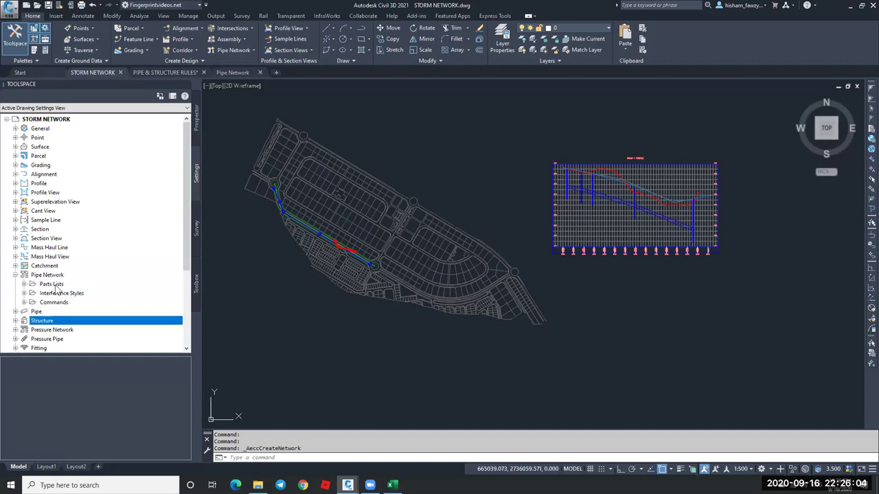
click(46, 285)
Create a new network parts list named Bimarabia.
right_click(88, 286)
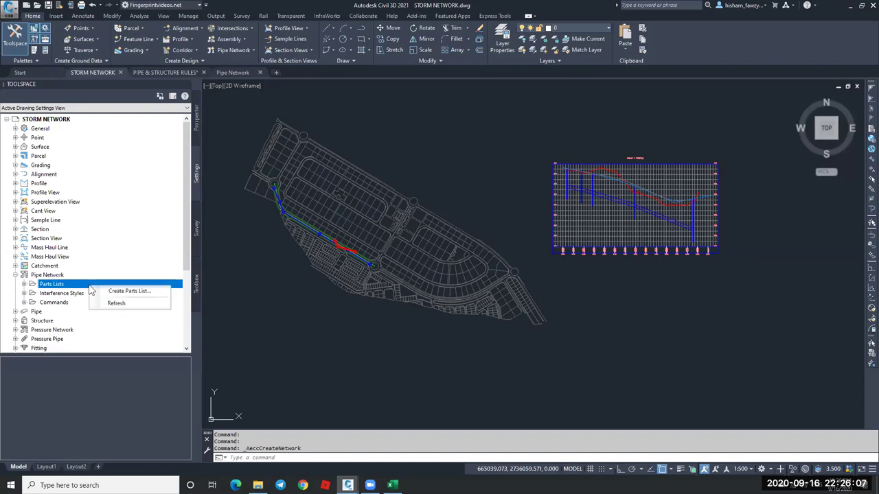
click(126, 292)
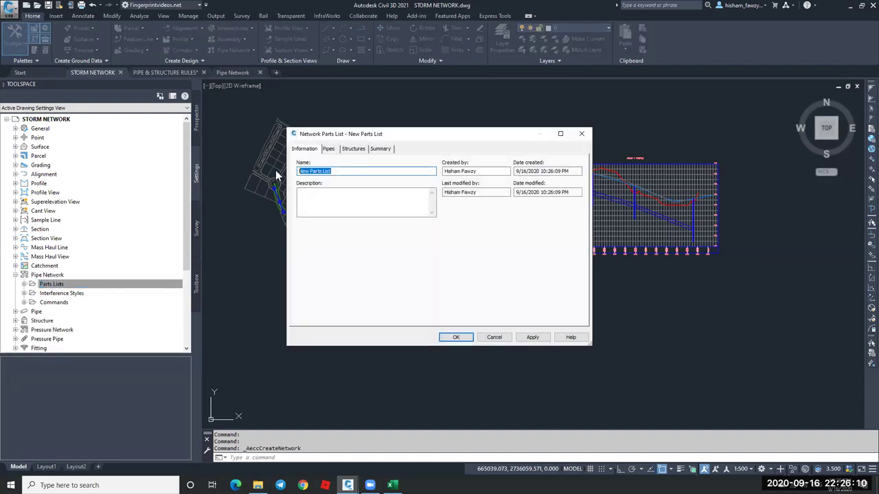
text(Bimarabia)
Review Bimarabia's Pipes and Structures tabs, including Null Structure, then select the list on Pipes.
click(329, 149)
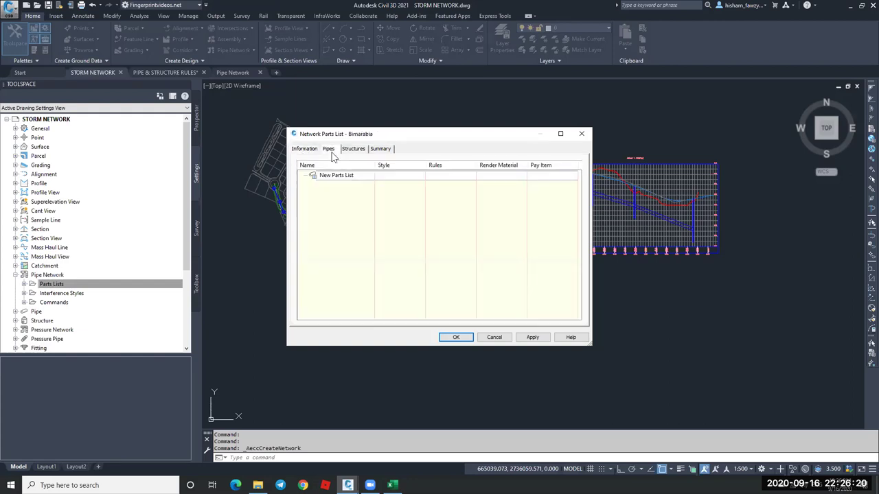
click(353, 150)
click(330, 153)
click(362, 151)
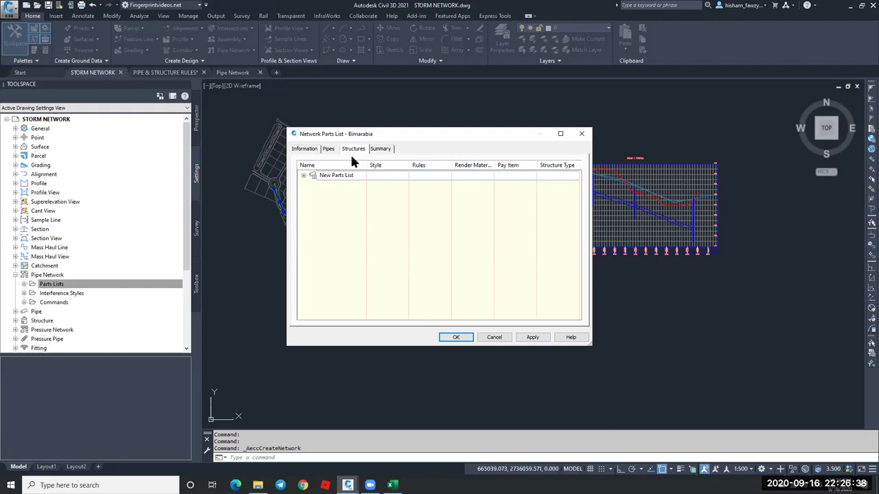
click(303, 175)
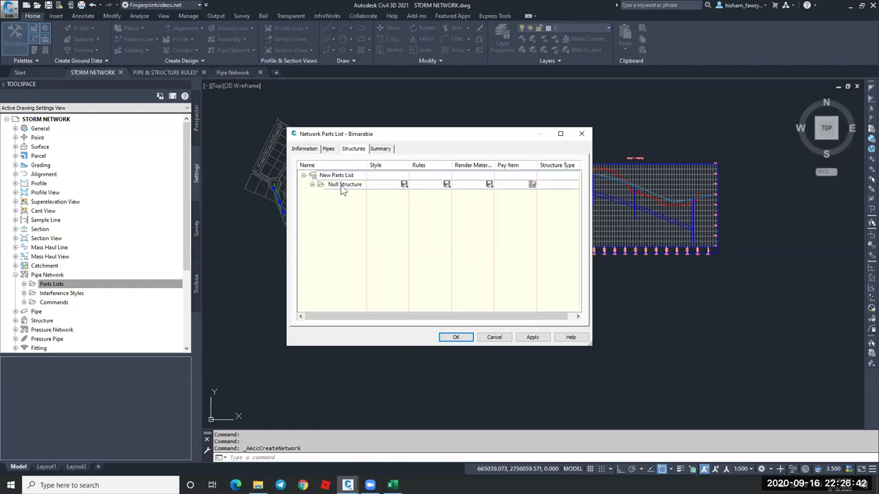
click(312, 185)
click(313, 185)
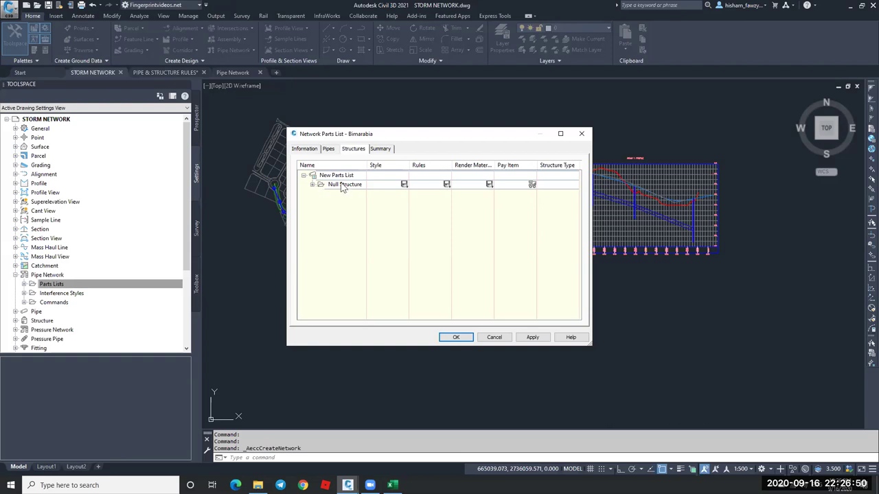
click(329, 149)
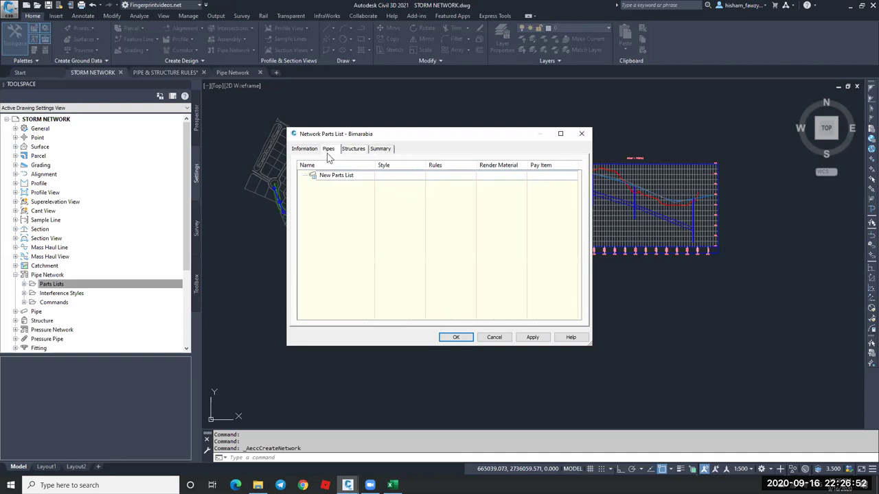
click(337, 178)
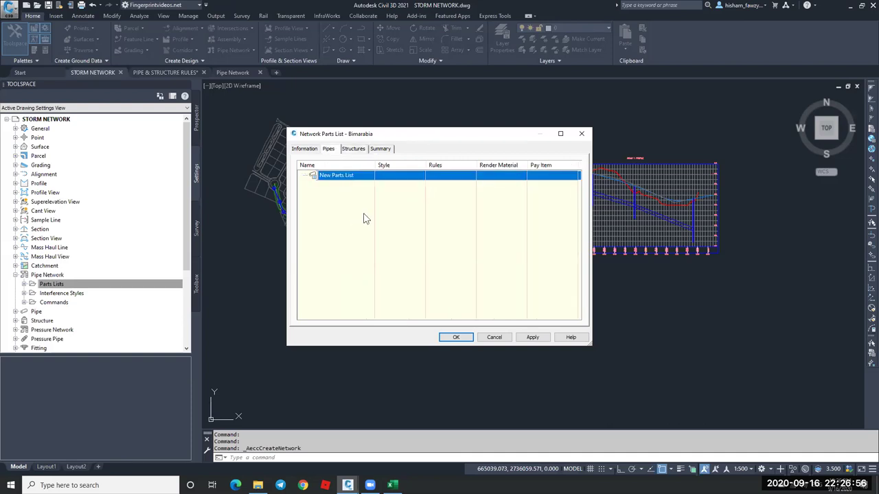
right_click(360, 176)
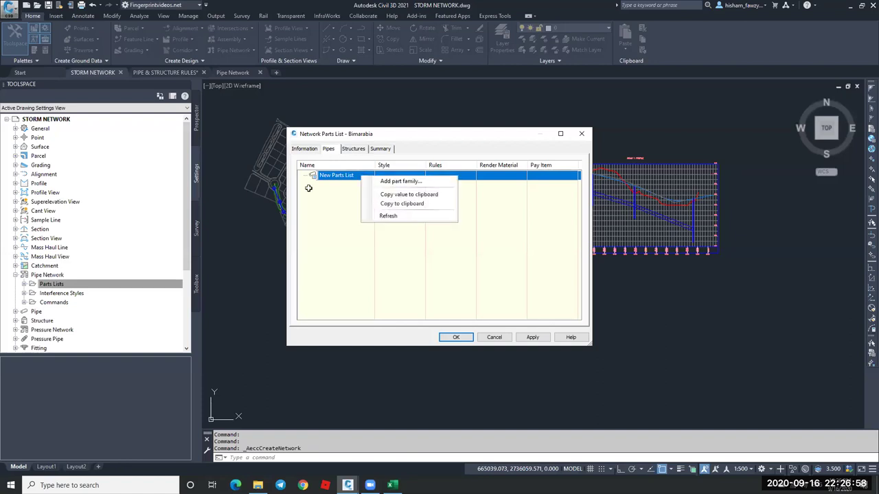
Add the PVC Pipe SI family from the Part Catalog to Bimarabia's pipes.
click(424, 182)
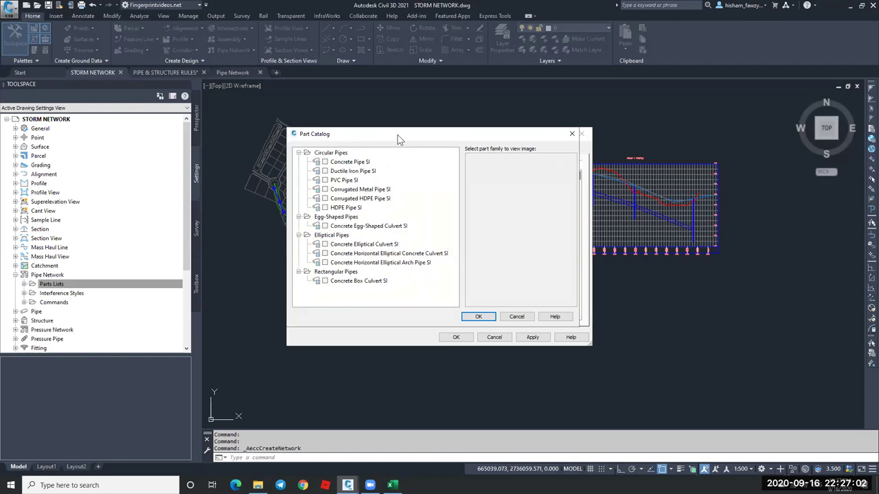
drag(404, 137, 418, 155)
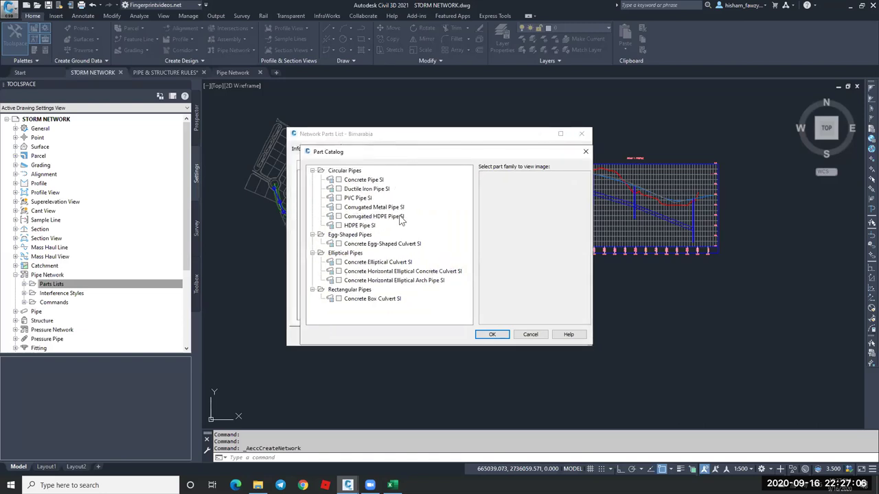
click(338, 198)
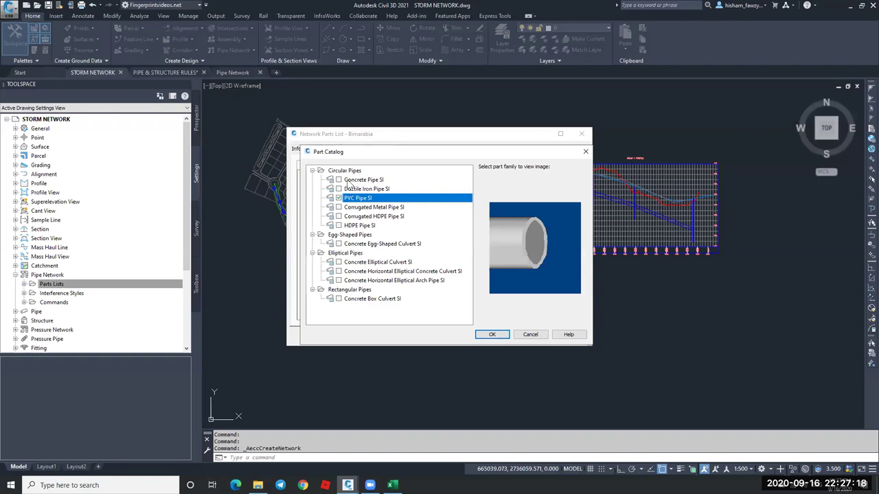
click(339, 179)
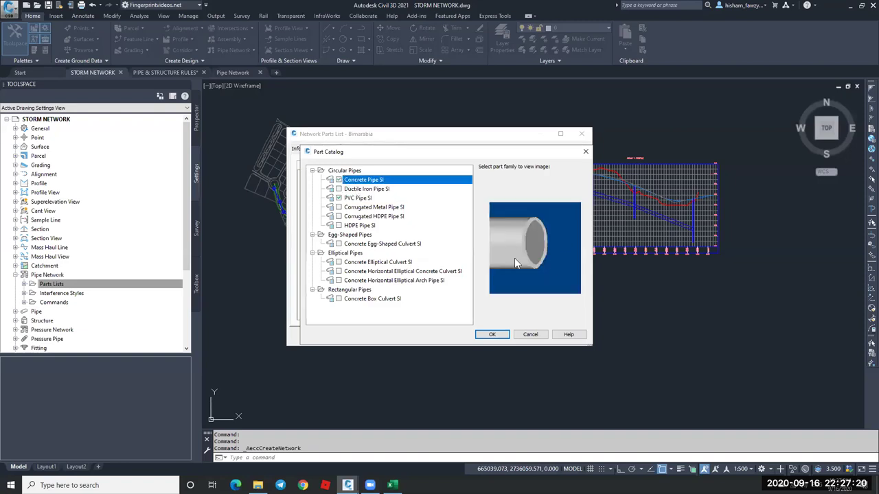
click(339, 179)
click(350, 298)
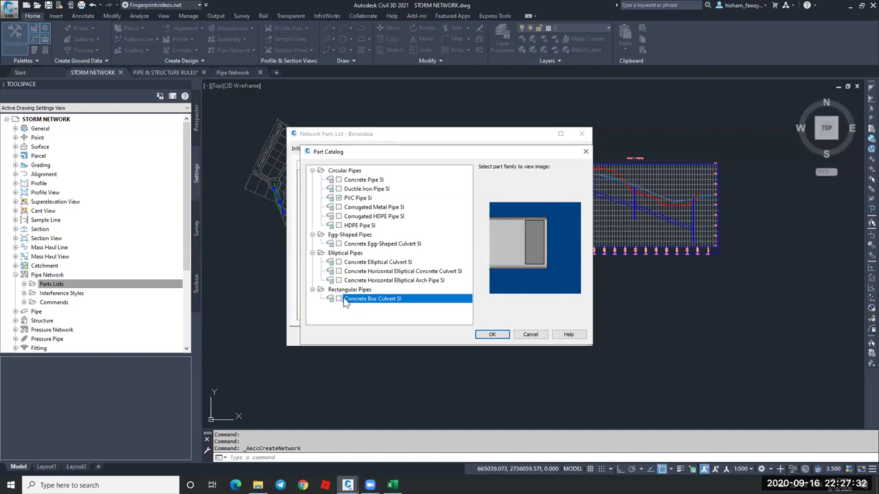
click(368, 199)
click(485, 336)
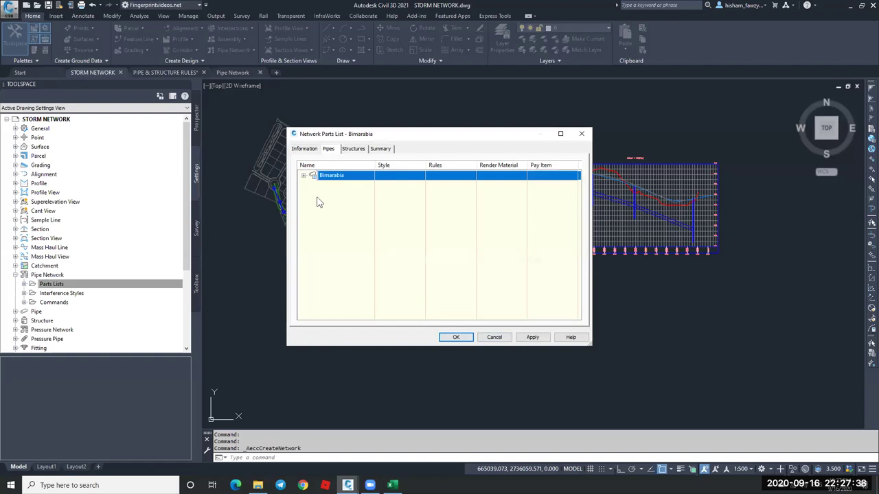
Start a new PVC Pipe SI part size and list inner diameters from 90 to 1500 mm.
click(304, 175)
click(372, 187)
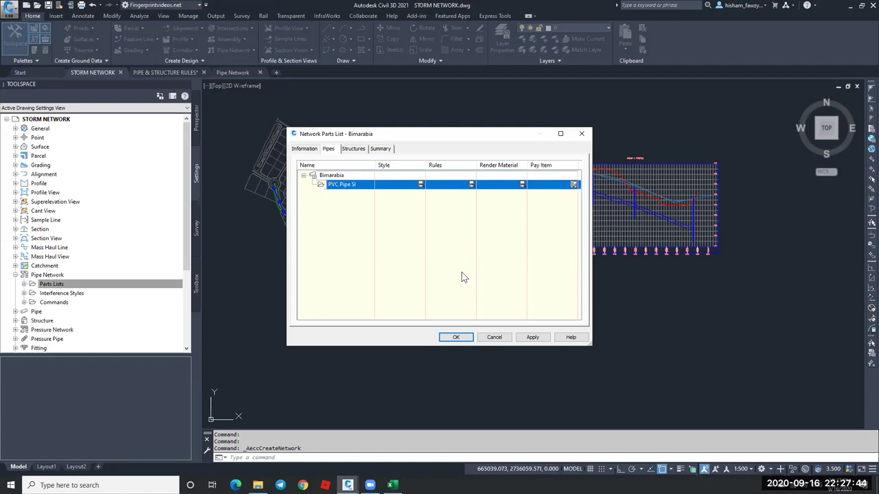
right_click(346, 187)
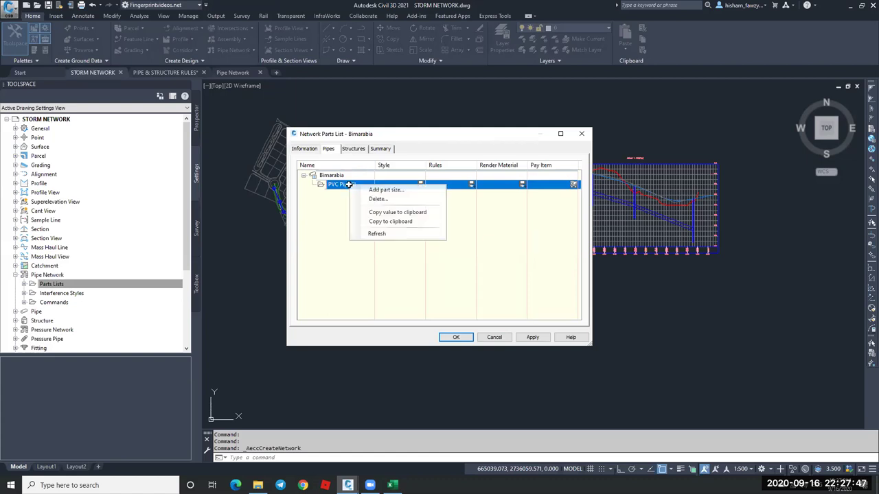
click(416, 191)
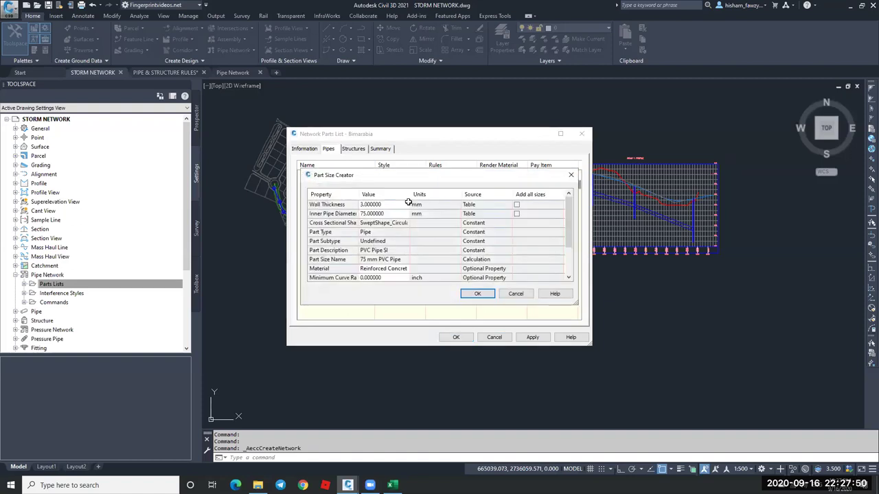
click(337, 215)
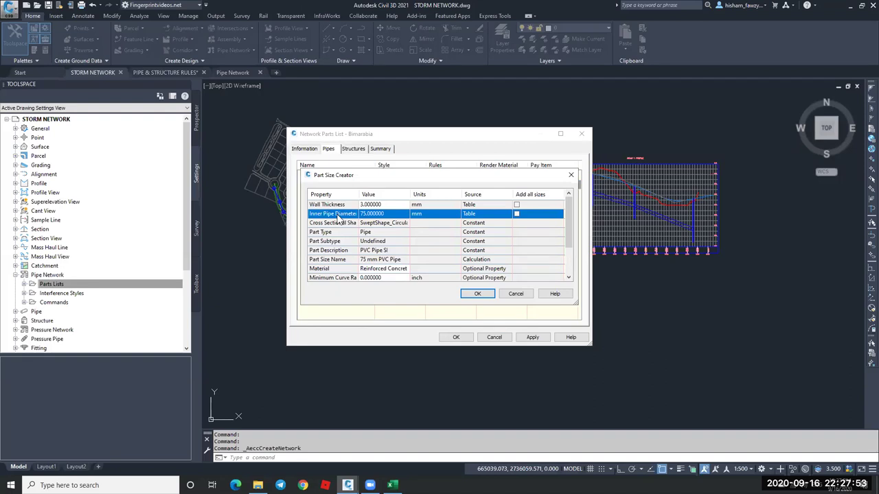
click(402, 213)
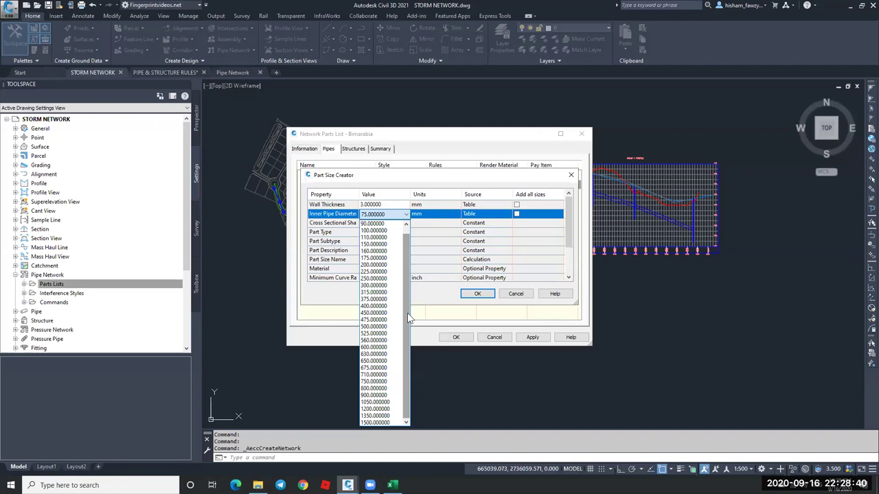
Create a 100 mm PVC Pipe SI size and keep its Double Line (Storm) pipe style.
click(381, 231)
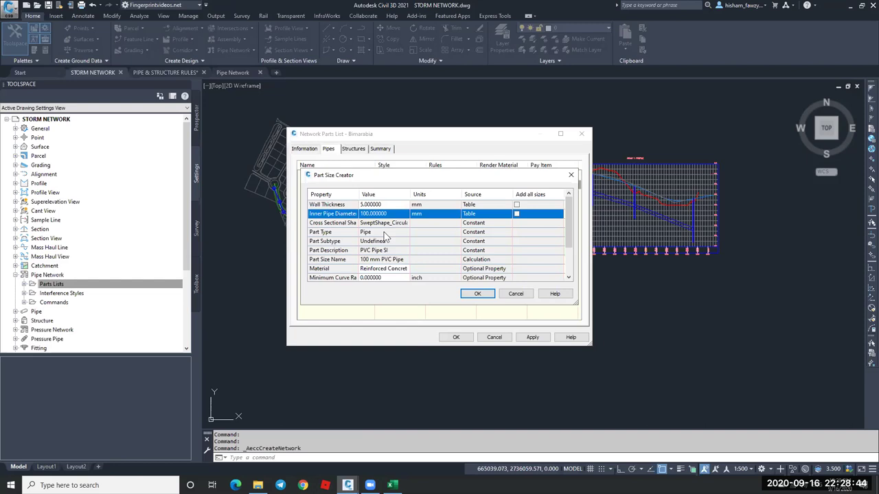
click(472, 298)
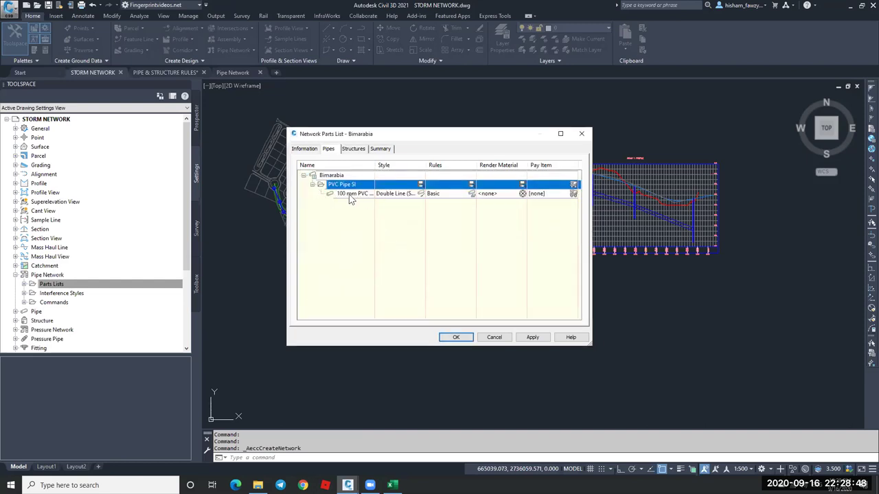
click(349, 194)
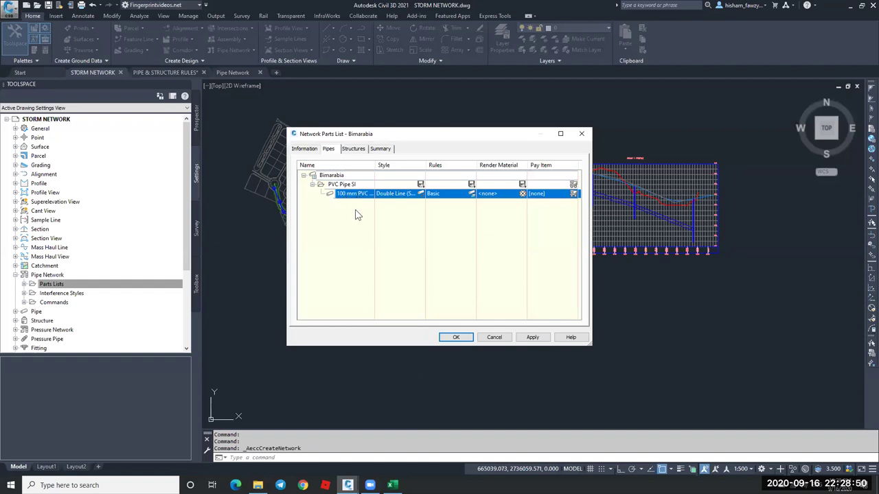
click(421, 193)
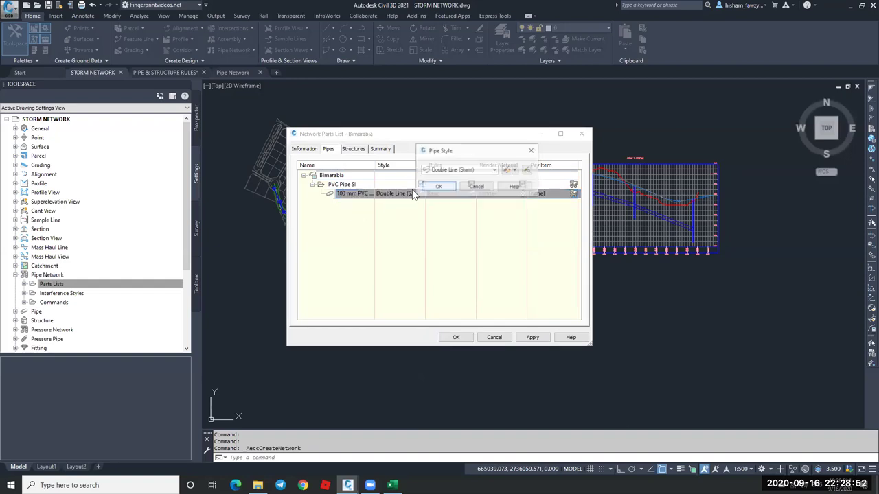
click(436, 185)
Start another PVC Pipe SI part size with Add all sizes ticked for Inner Pipe Diameter.
right_click(345, 185)
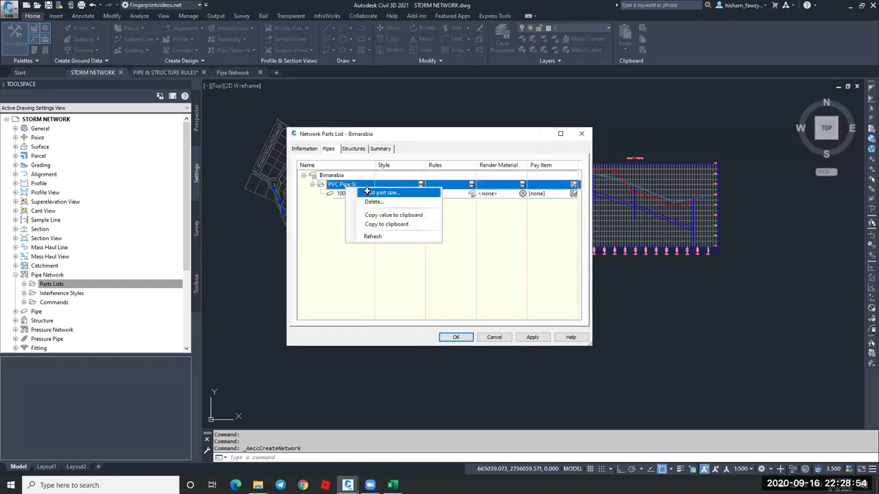
click(378, 193)
click(402, 214)
click(403, 216)
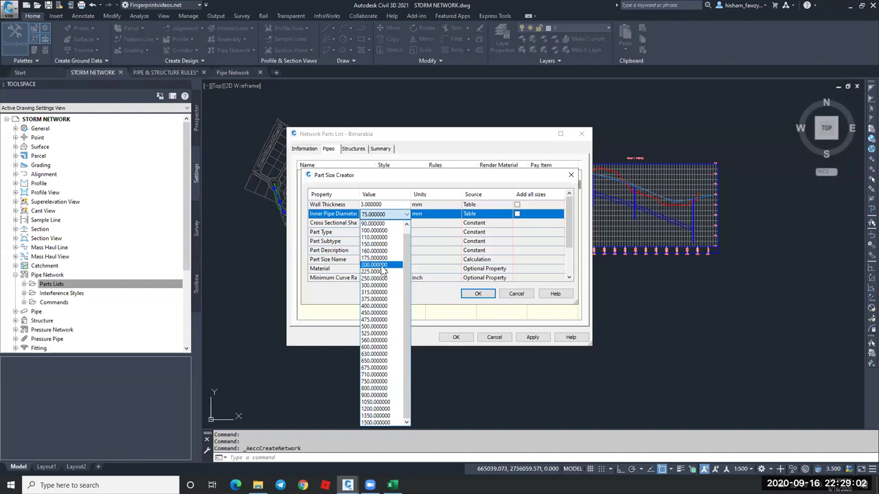
click(388, 214)
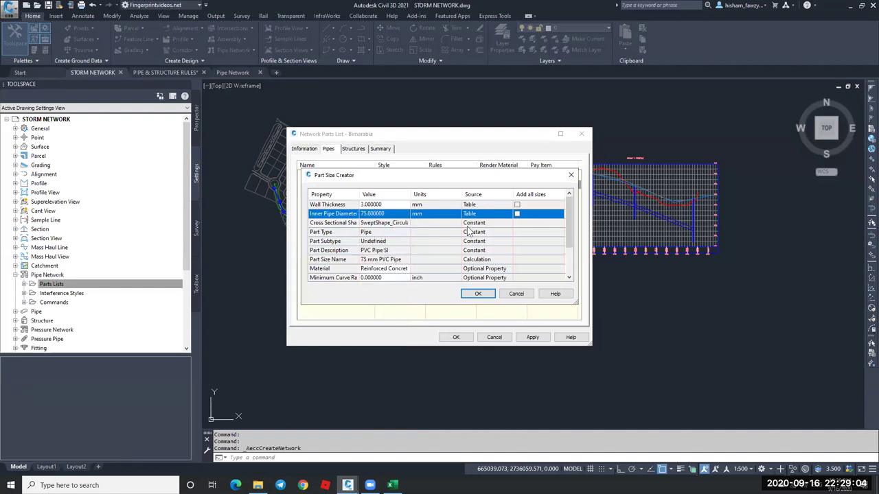
click(517, 214)
Confirm the full set of PVC sizes and select the 630 to 1,500 mm rows.
click(479, 295)
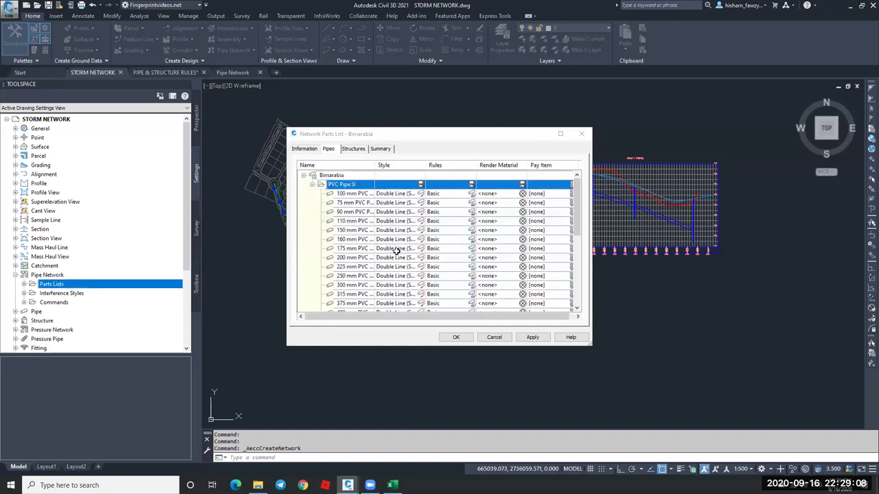
scroll(368, 230, down, 6)
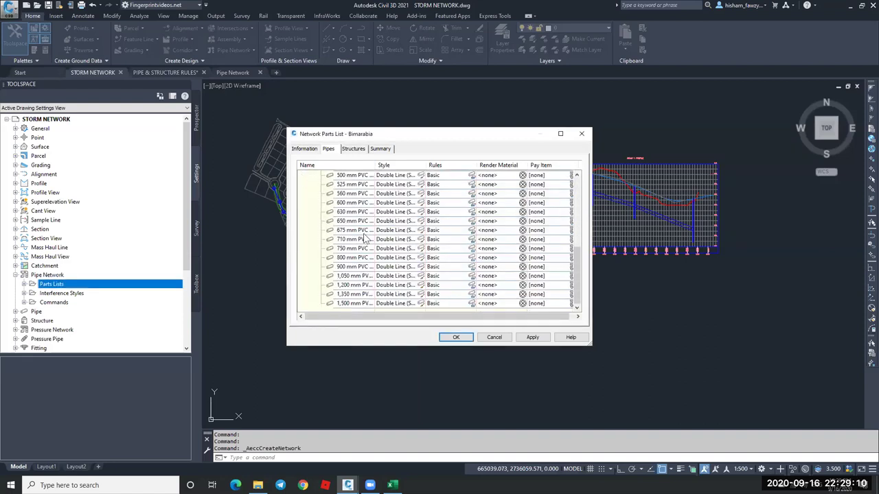
click(364, 305)
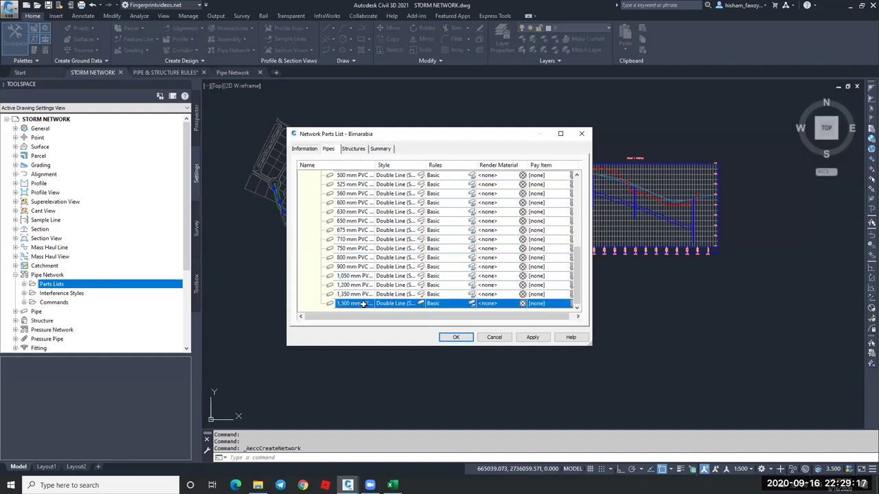
shift+click(356, 213)
right_click(352, 221)
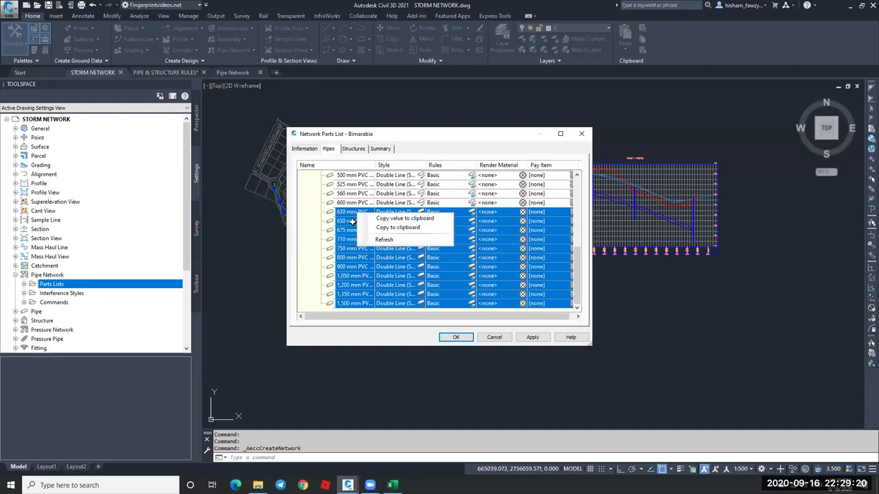
click(462, 213)
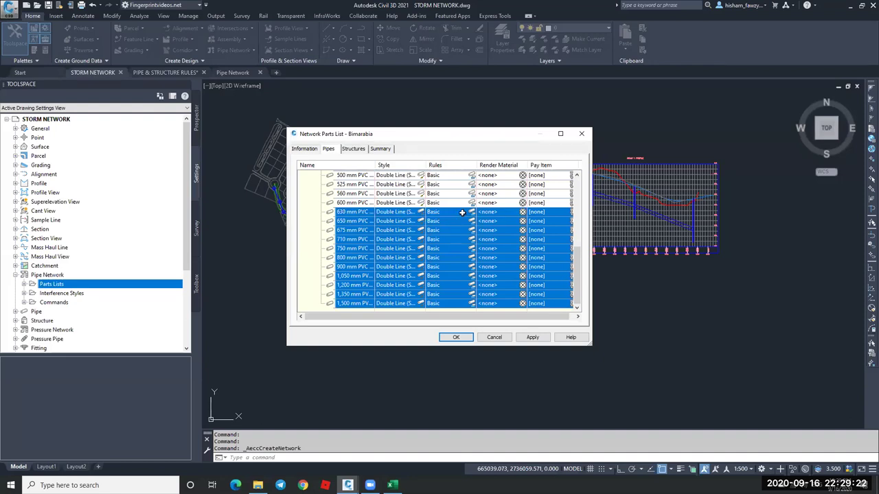
right_click(462, 213)
click(358, 264)
click(357, 212)
shift+click(437, 303)
drag(478, 316, 483, 317)
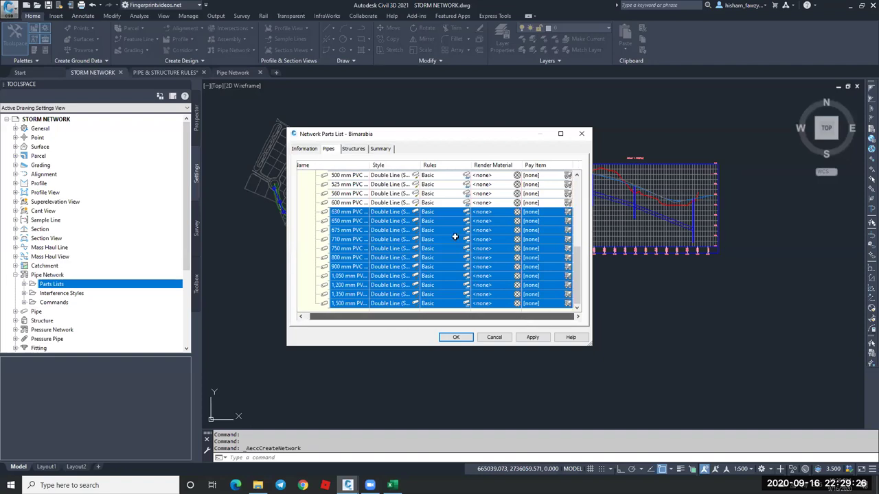
right_click(434, 214)
Delete the 630 mm PVC size from the PVC Pipe SI family.
click(353, 215)
right_click(351, 215)
click(353, 222)
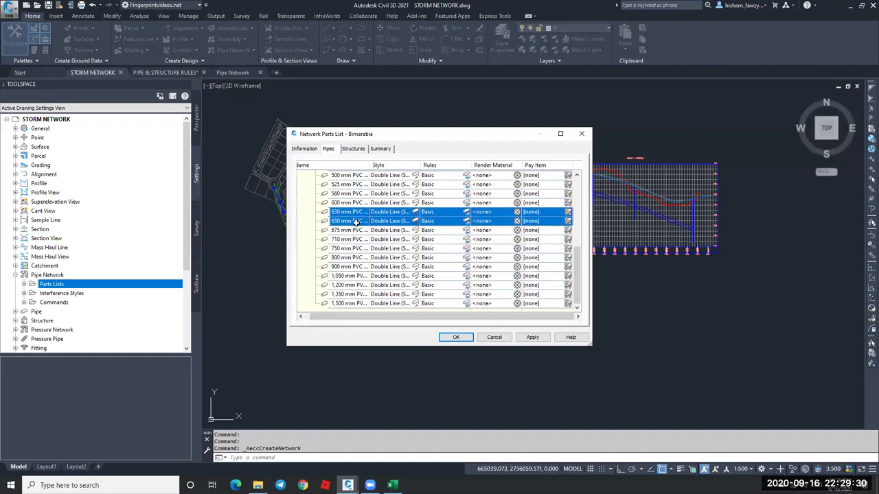
right_click(355, 222)
click(355, 214)
right_click(356, 214)
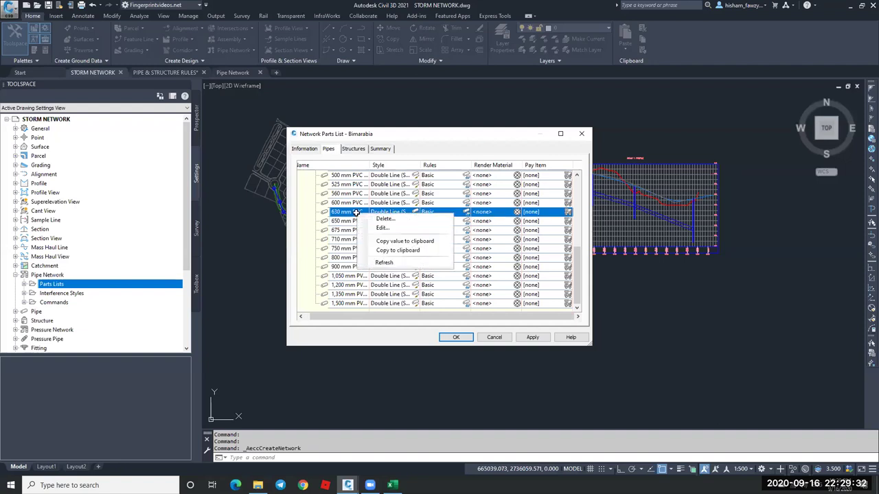
click(385, 218)
click(457, 264)
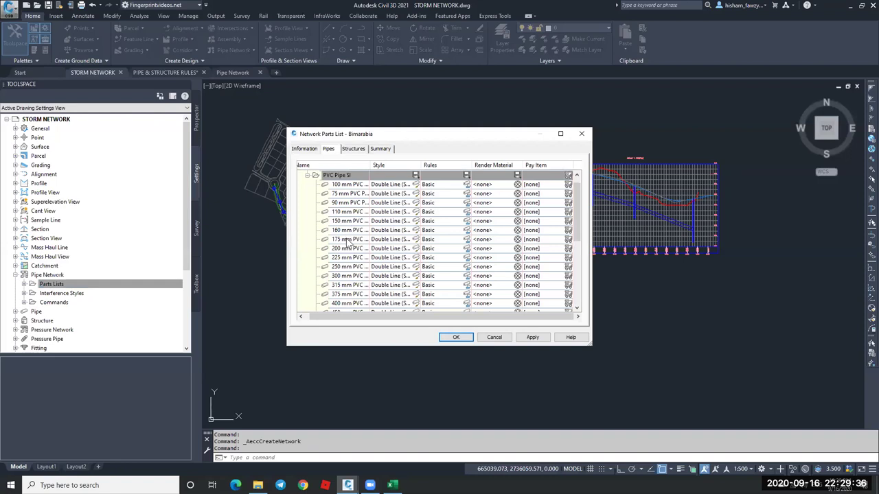
Delete the 1,500 mm PVC size as well.
scroll(354, 268, down, 2)
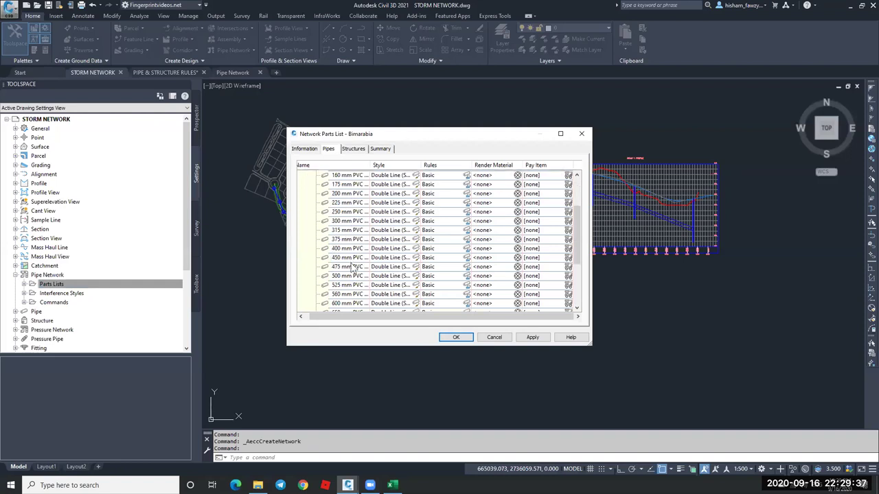
scroll(354, 303, down, 3)
right_click(353, 303)
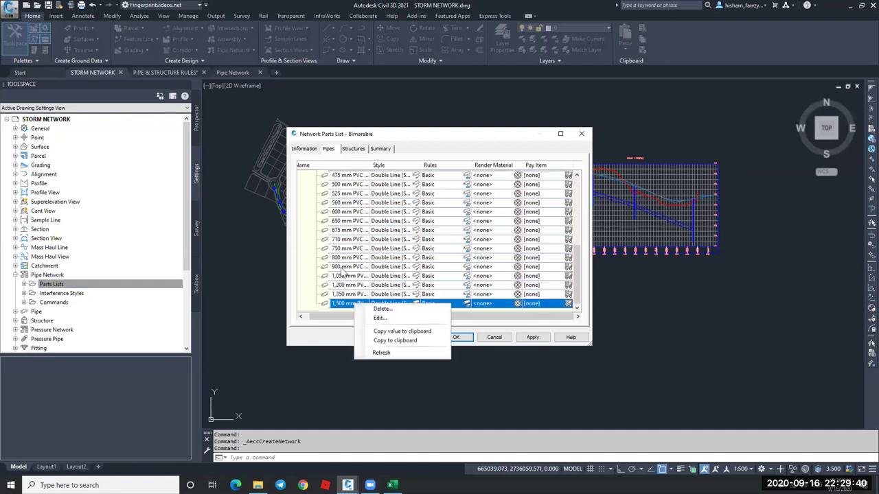
key(d)
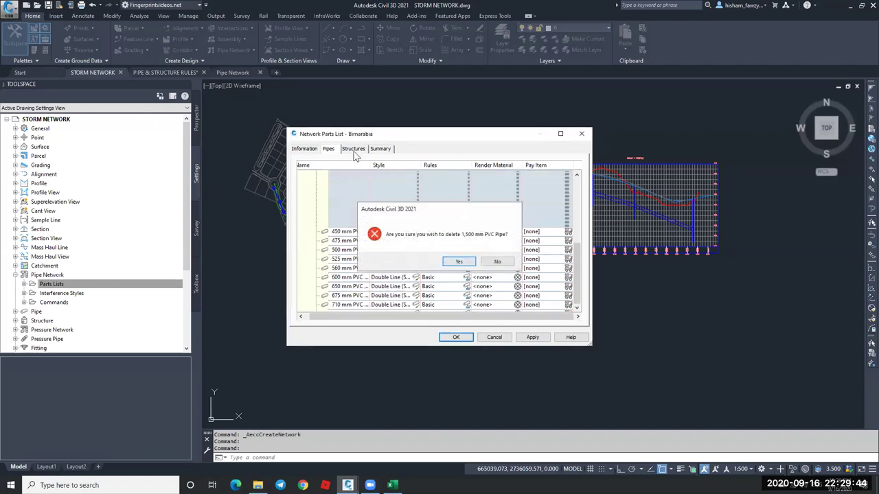
key(Return)
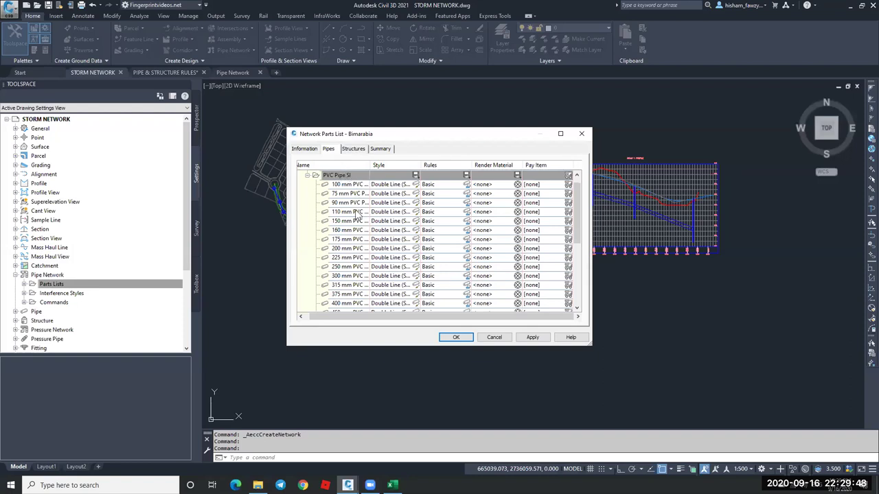
Browse the inlet-outlet structure families, previewing the box culvert headwall and CMP end section.
right_click(359, 175)
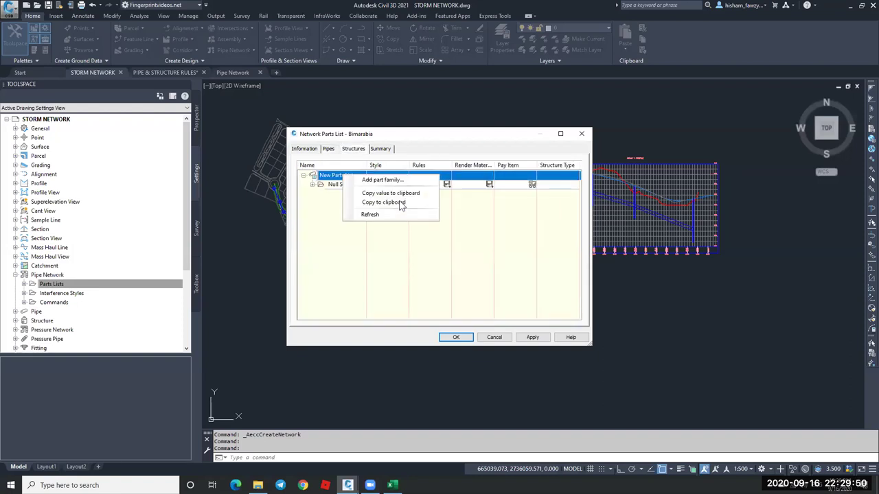
click(383, 181)
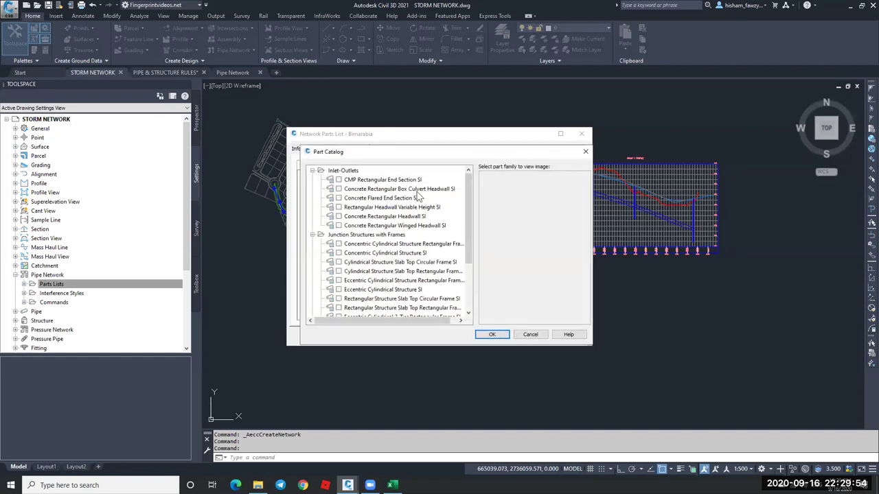
click(438, 189)
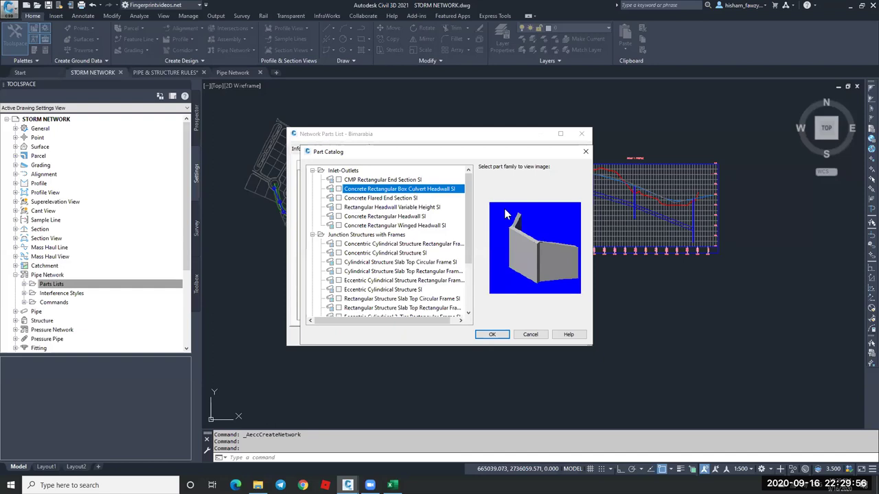
key(Down)
key(Down)
key(Down)
key(Down)
click(420, 191)
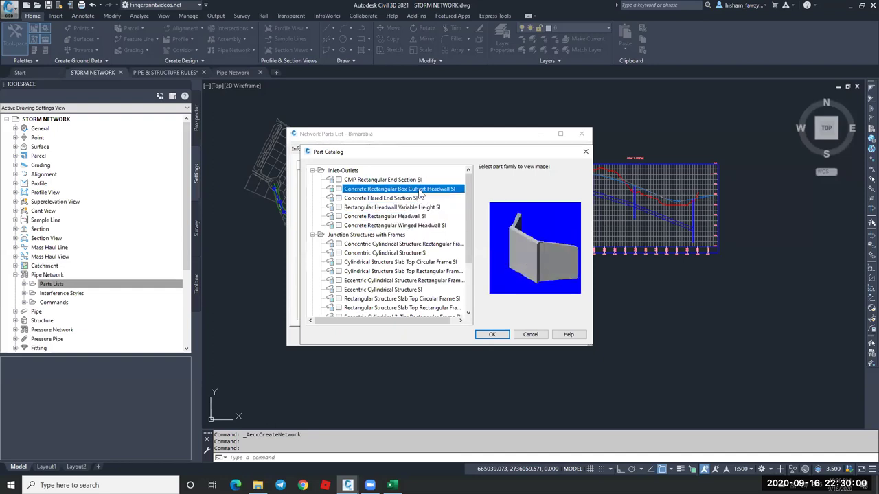
click(410, 180)
click(412, 190)
click(339, 189)
click(338, 189)
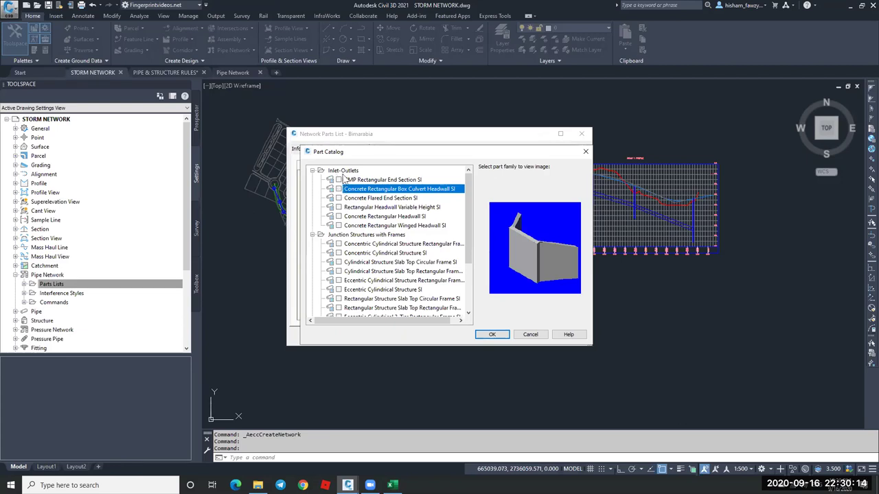
scroll(392, 238, down, 3)
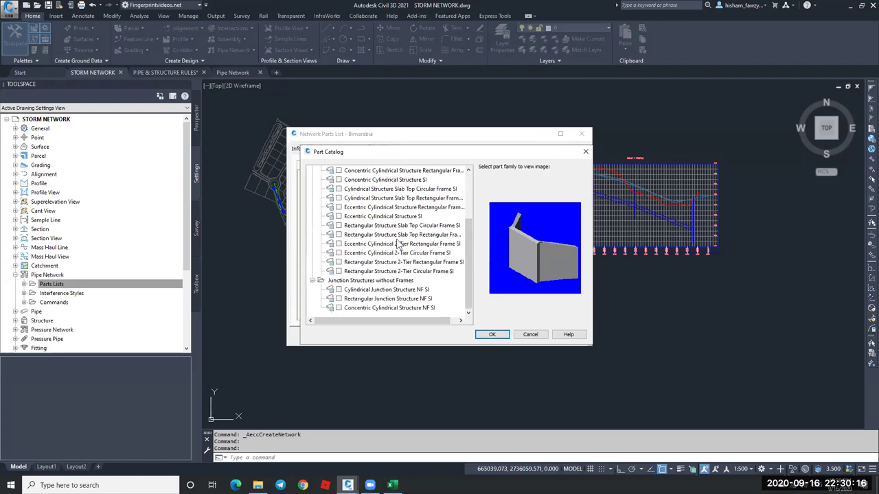
scroll(391, 238, up, 3)
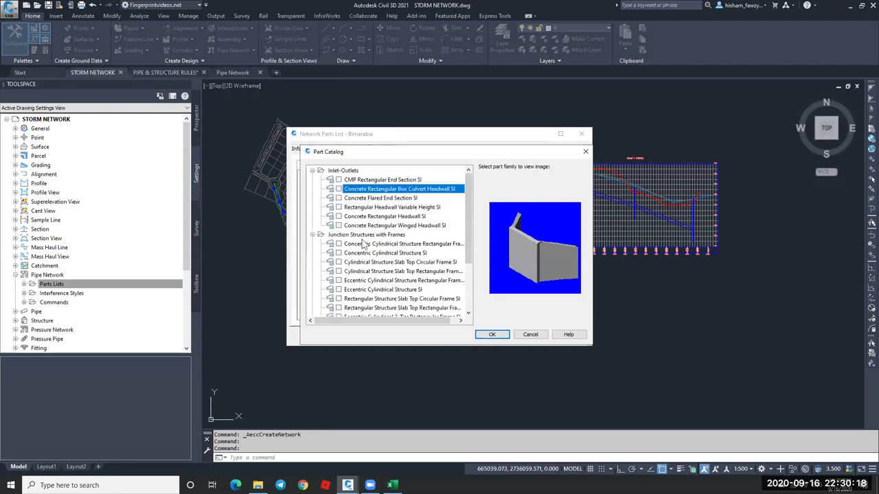
Check Concentric Cylindrical Structure SI among the junction structures with frames.
click(347, 236)
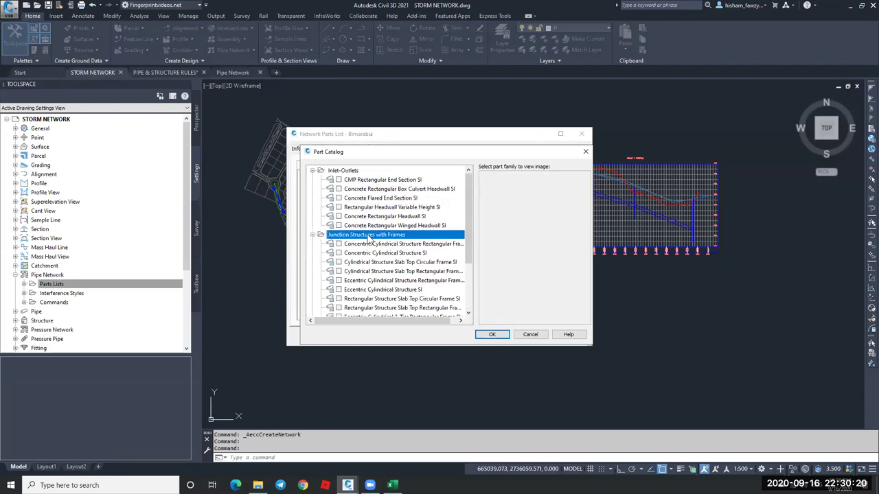
scroll(369, 239, down, 2)
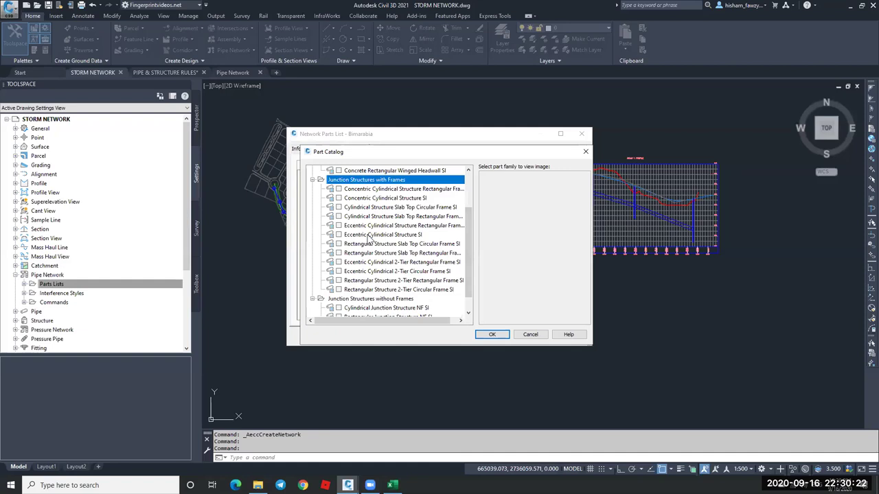
click(372, 189)
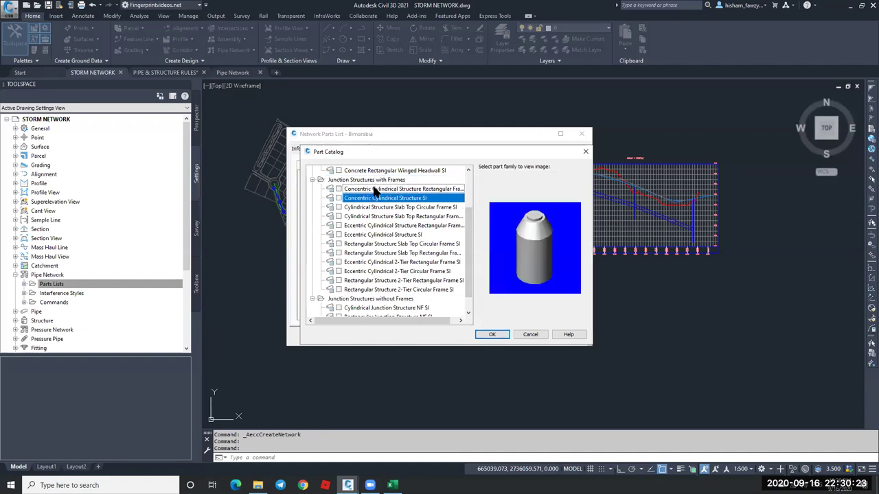
click(414, 198)
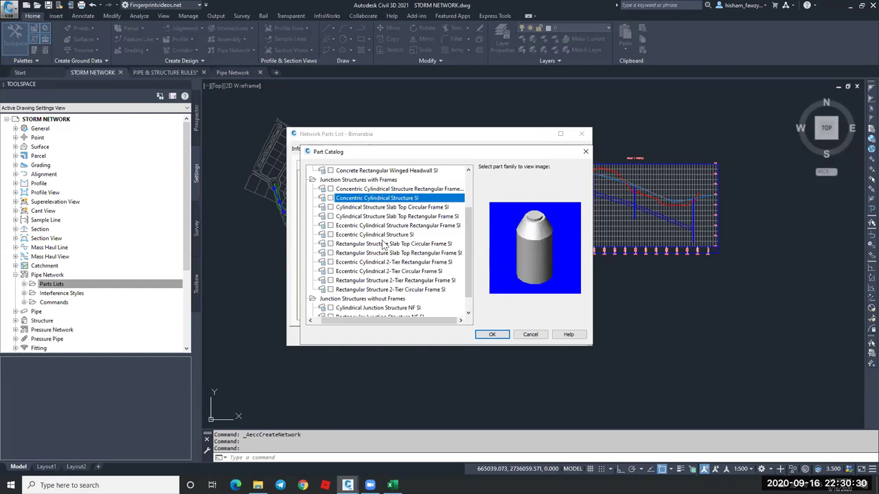
key(Down)
key(Up)
scroll(393, 311, down, 1)
key(space)
Check Rectangular Structure Slab Top Rectangular Frame SI after comparing framed structure previews.
click(393, 308)
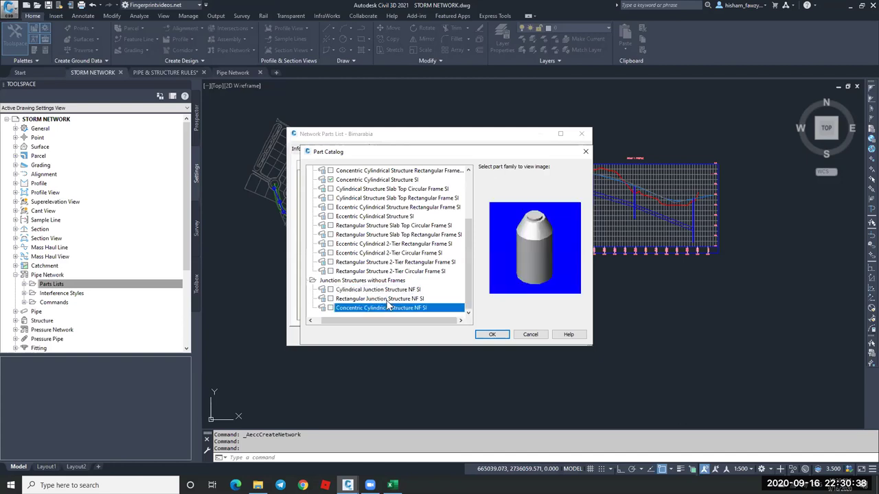
click(404, 304)
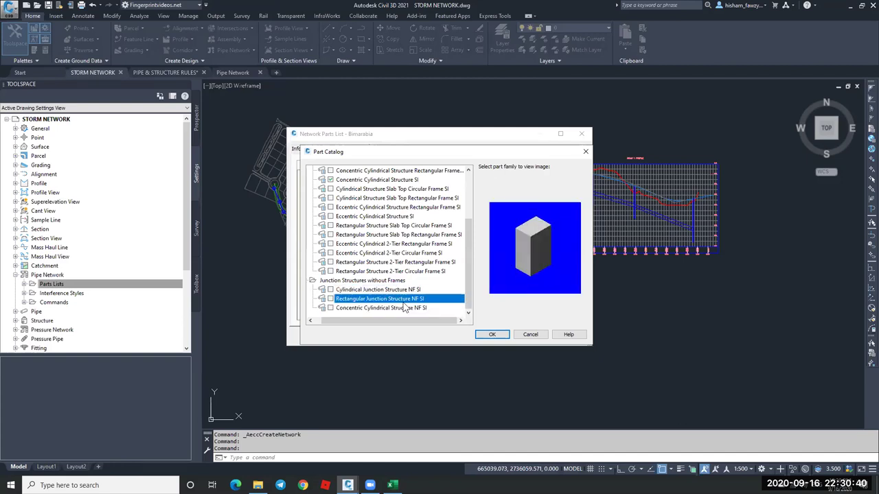
click(402, 264)
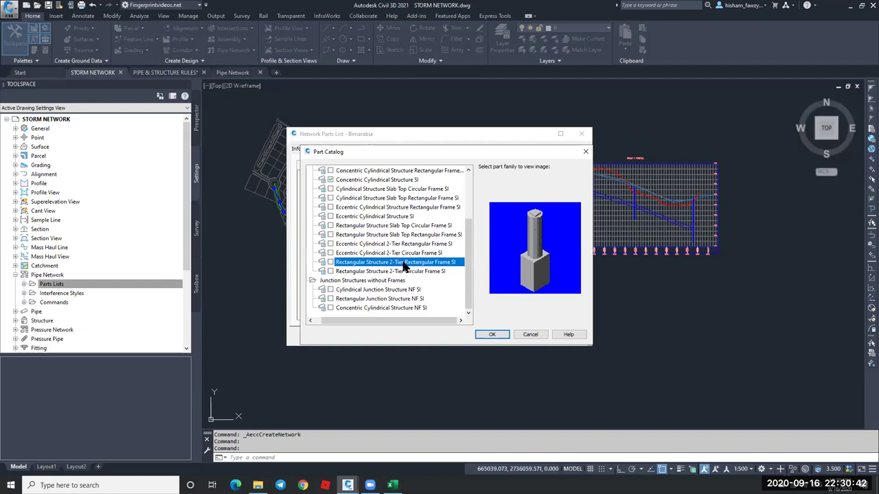
click(402, 272)
key(Up)
key(Up)
key(Up)
key(Up)
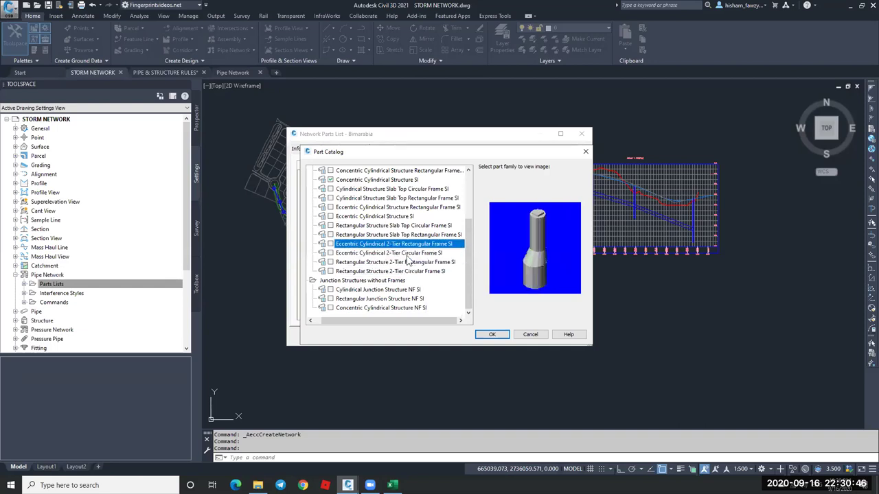
key(Up)
key(Down)
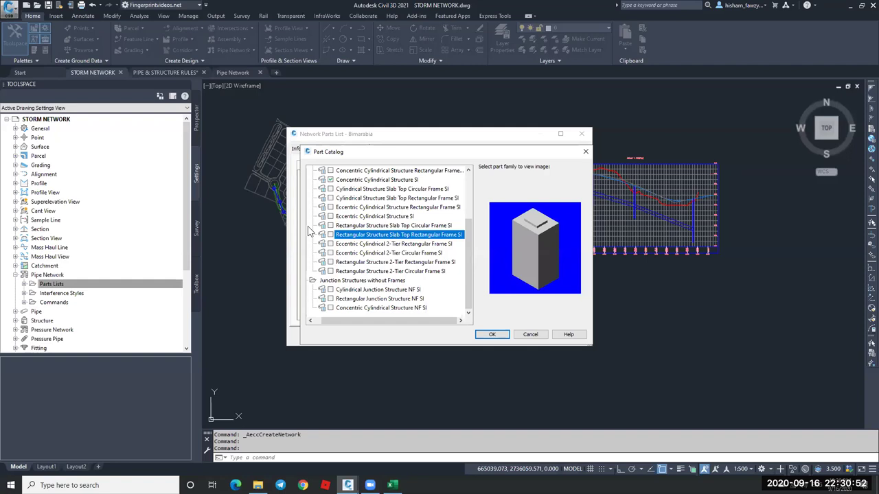
click(331, 235)
Check Rectangular Junction Structure NF SI and confirm the chosen structure families.
click(336, 300)
click(332, 299)
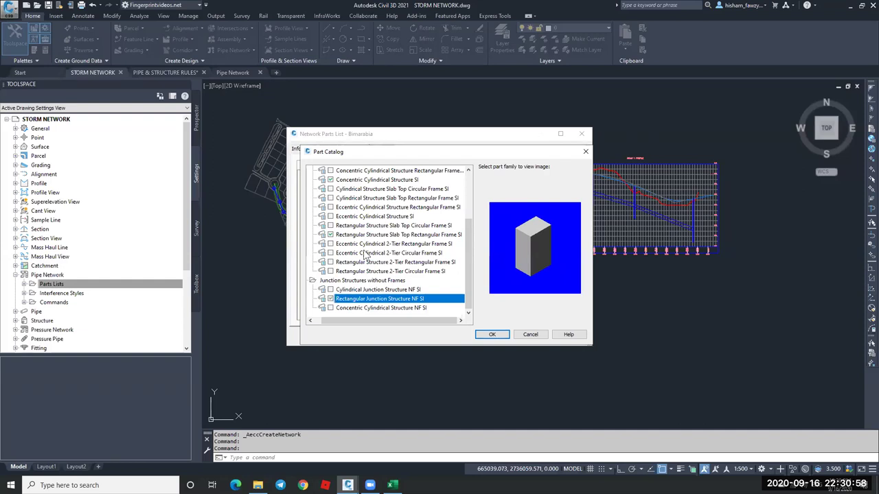
click(492, 335)
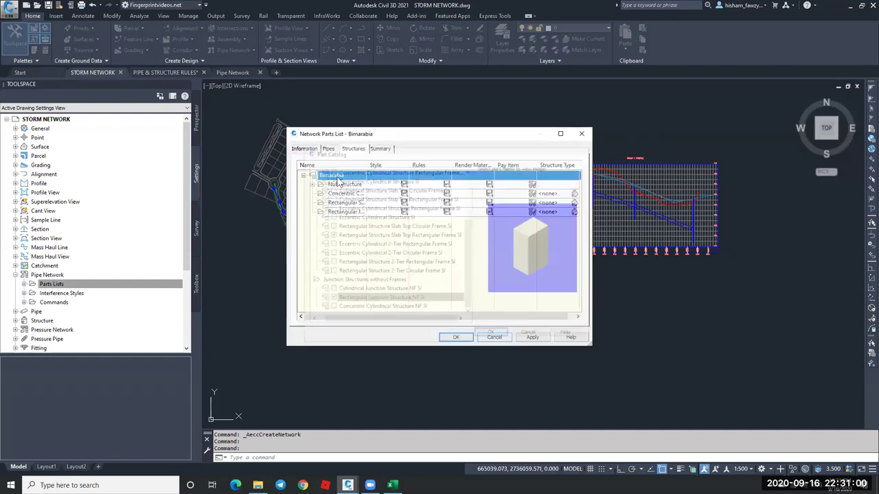
Start a new Concentric Cylindrical structure part size with a 600 frame diameter.
click(347, 193)
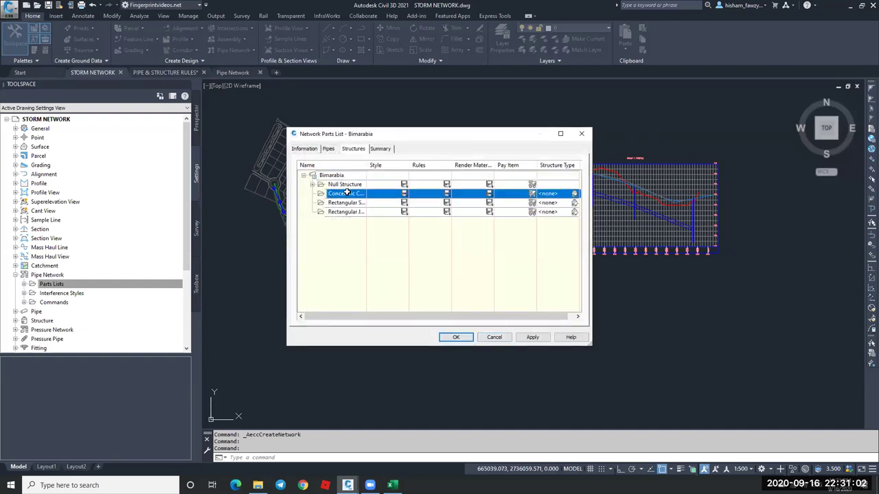
right_click(347, 193)
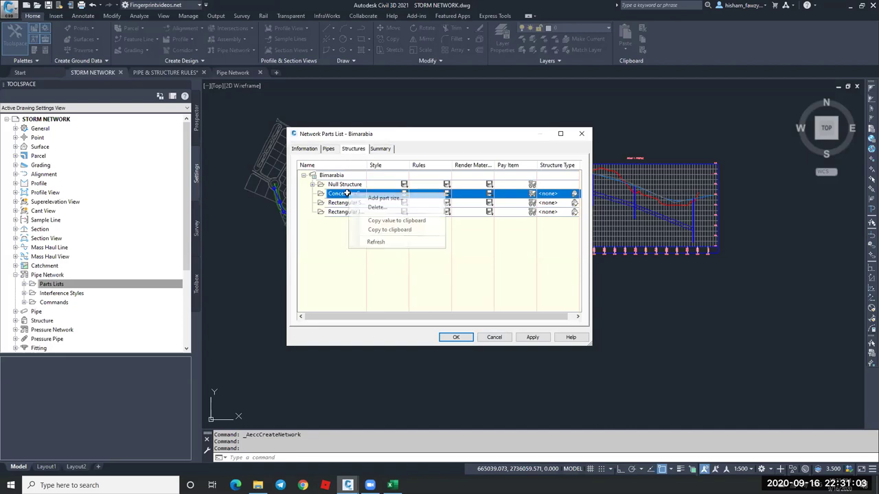
click(386, 198)
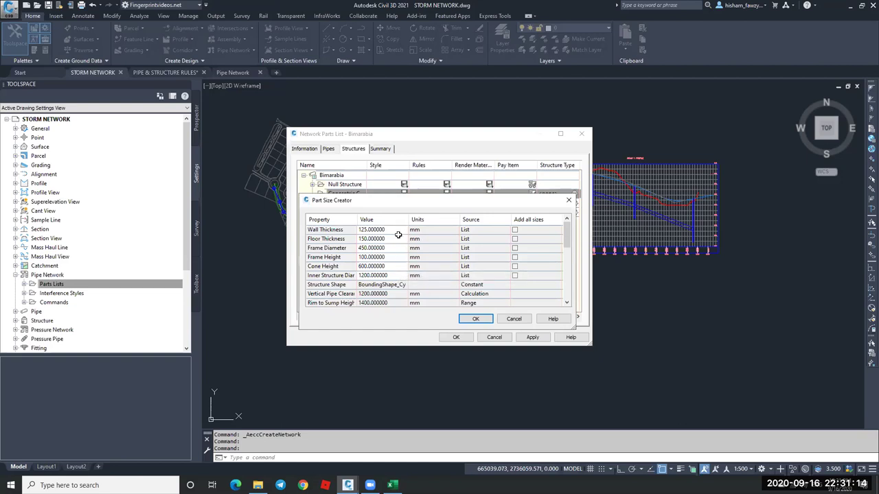
click(396, 249)
click(398, 249)
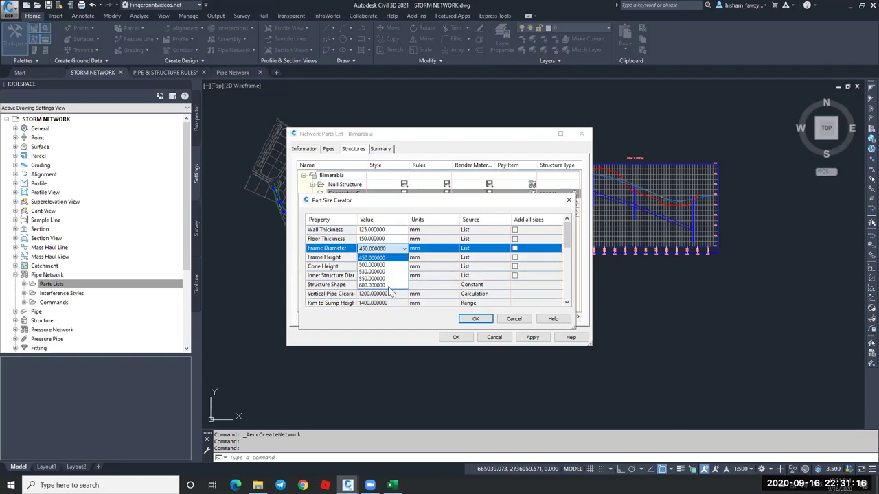
click(389, 290)
click(392, 250)
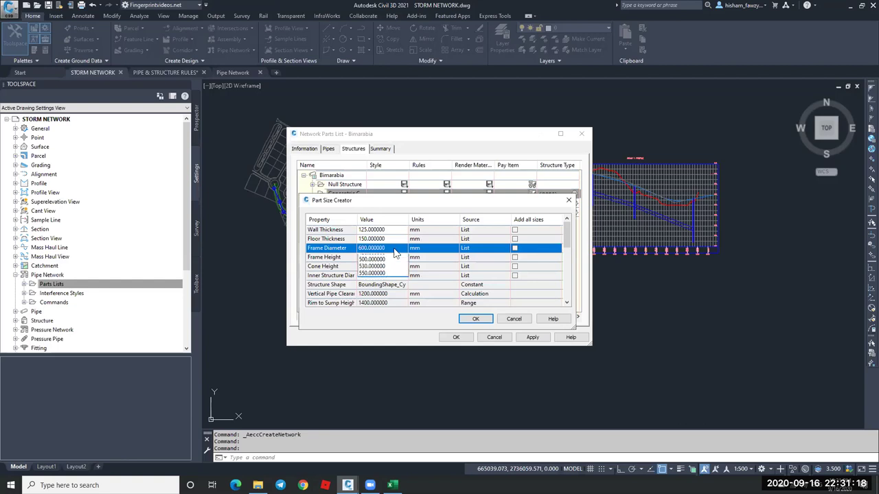
click(397, 255)
Keep the 1200 mm inner structure diameter and accept the new part size.
scroll(410, 268, down, 5)
scroll(410, 267, down, 3)
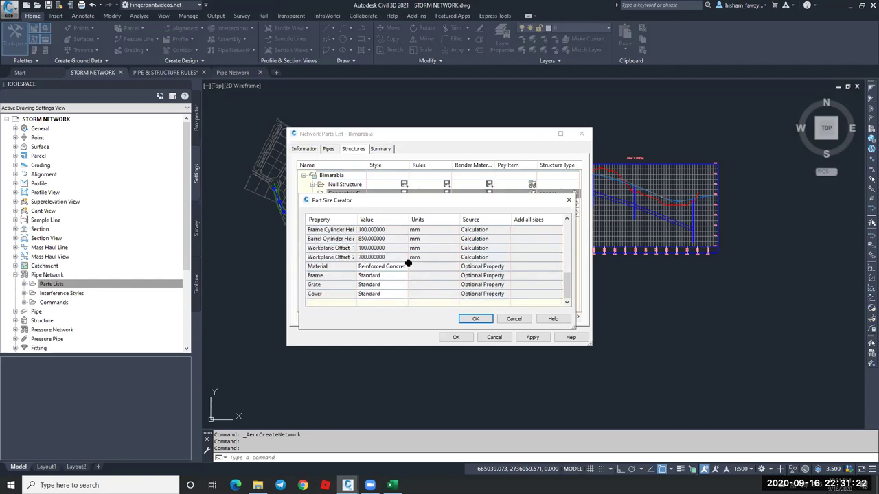
scroll(409, 264, up, 8)
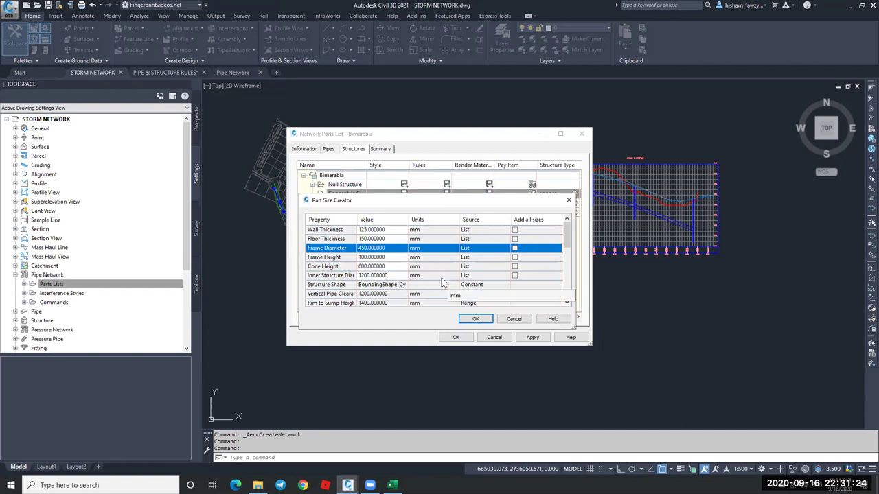
click(376, 274)
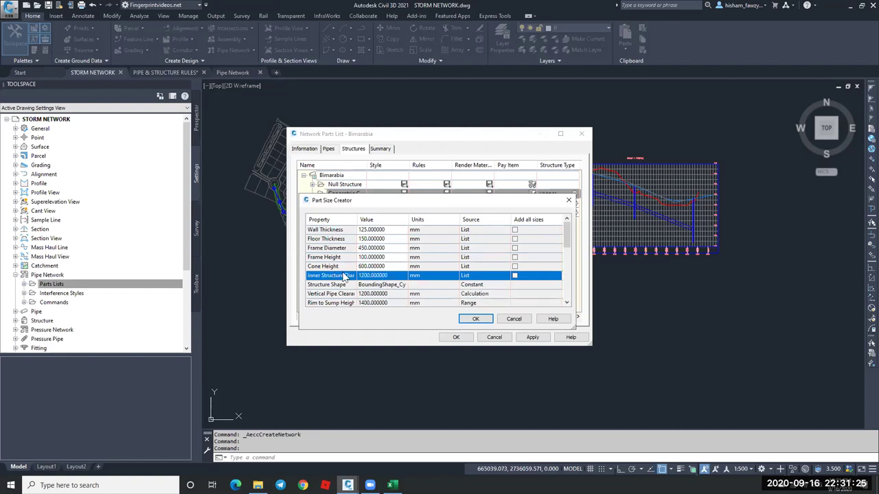
click(388, 275)
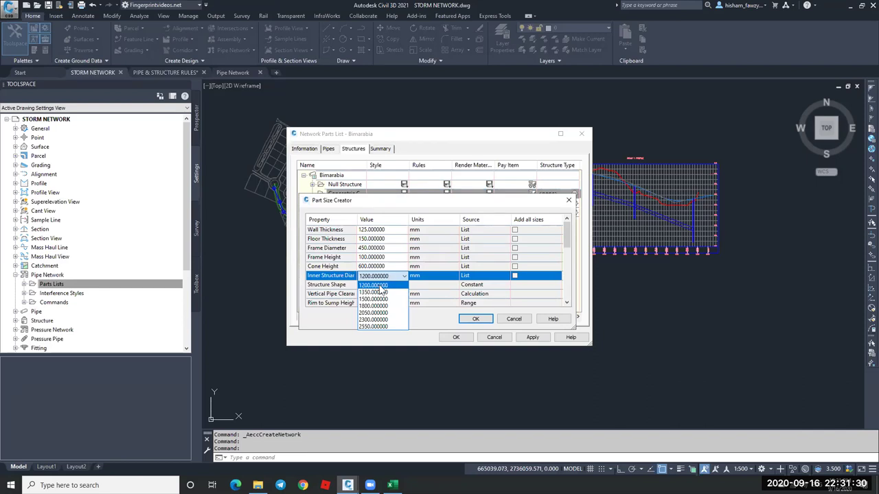
click(381, 293)
click(476, 320)
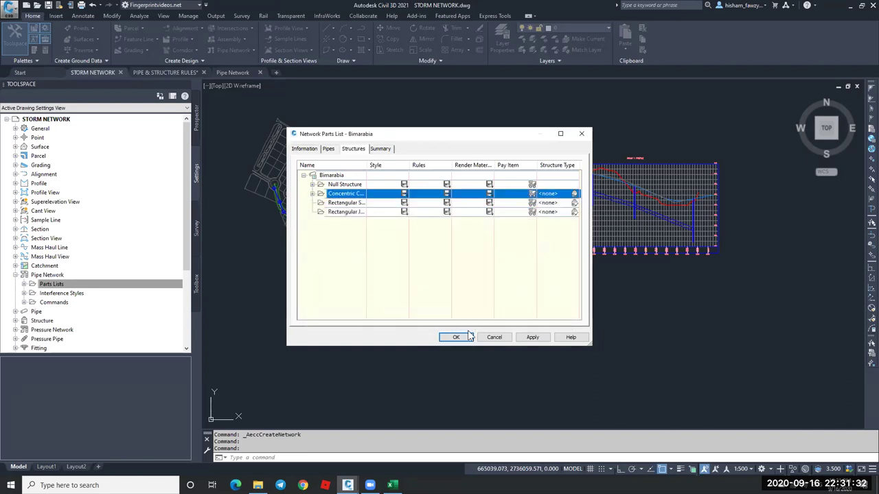
Review the rectangular slab-top structure's part sizes without adding one.
click(338, 202)
right_click(343, 203)
click(364, 229)
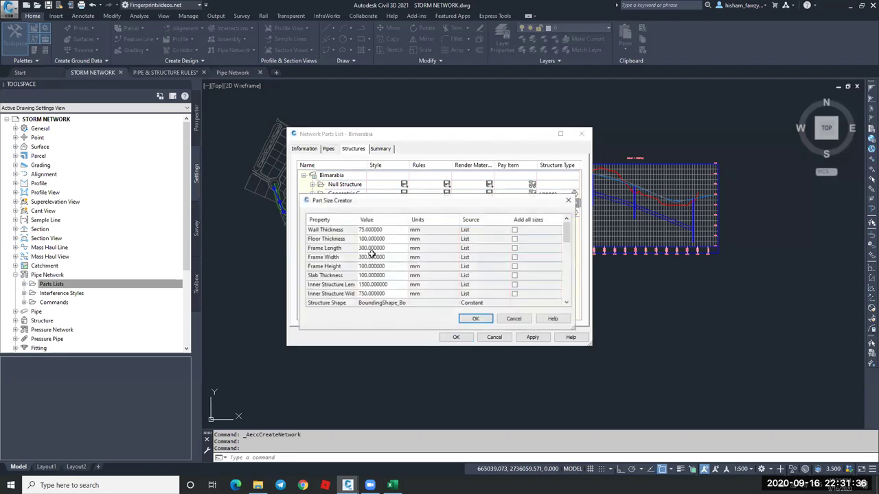
scroll(379, 296, down, 2)
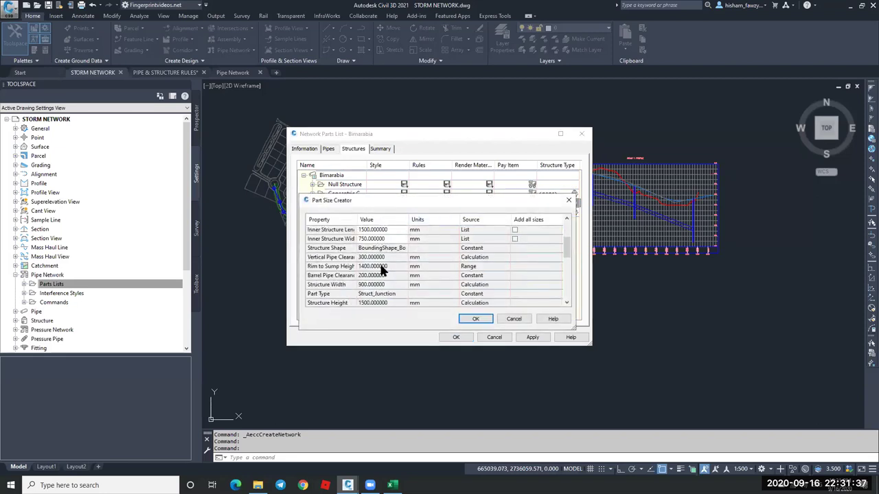
click(483, 319)
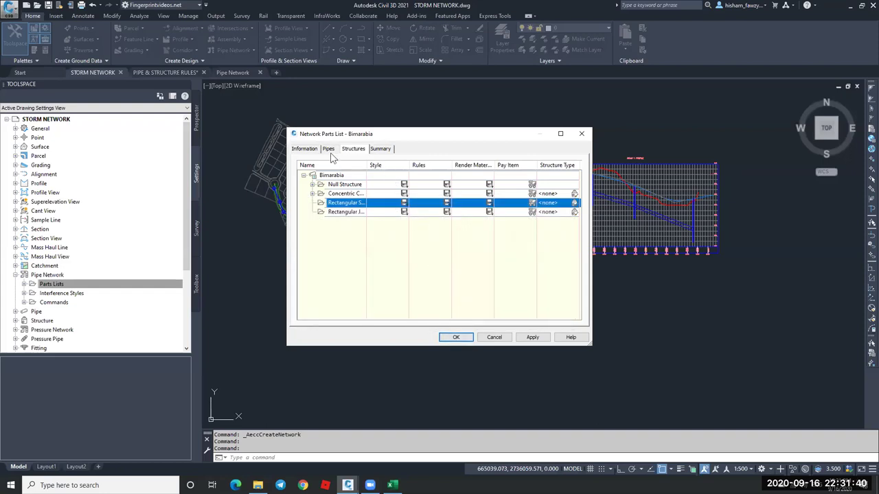
Check the Pipes and Structures lists of the Bimarabia parts list.
click(329, 151)
click(353, 152)
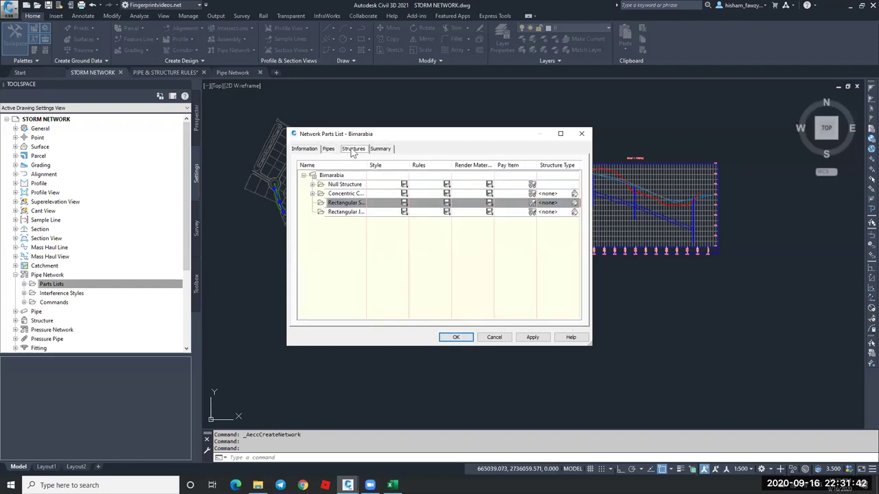
click(333, 150)
click(352, 150)
Save the Bimarabia parts list, zoom to the network's west end, and select Parts Lists.
click(455, 337)
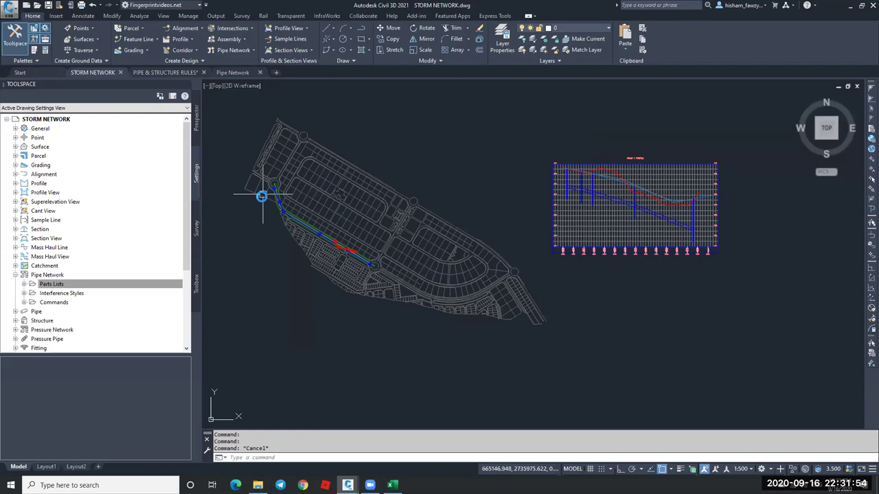
scroll(262, 198, up, 4)
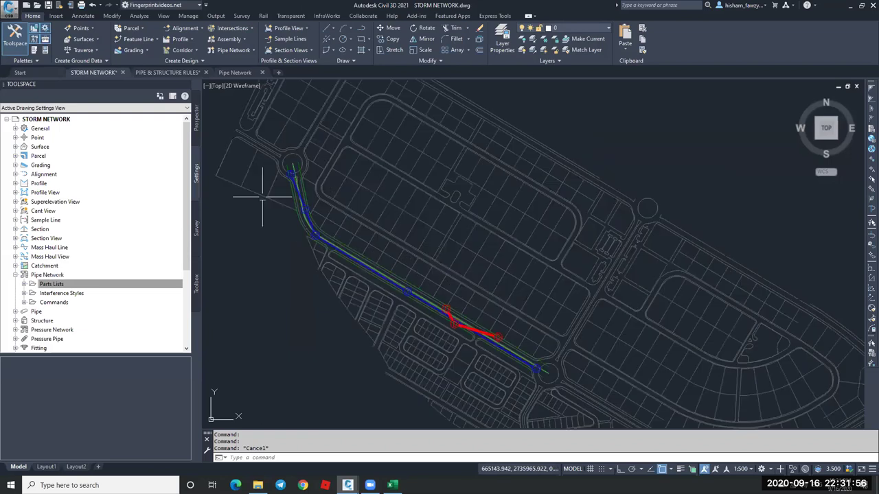
scroll(262, 197, up, 4)
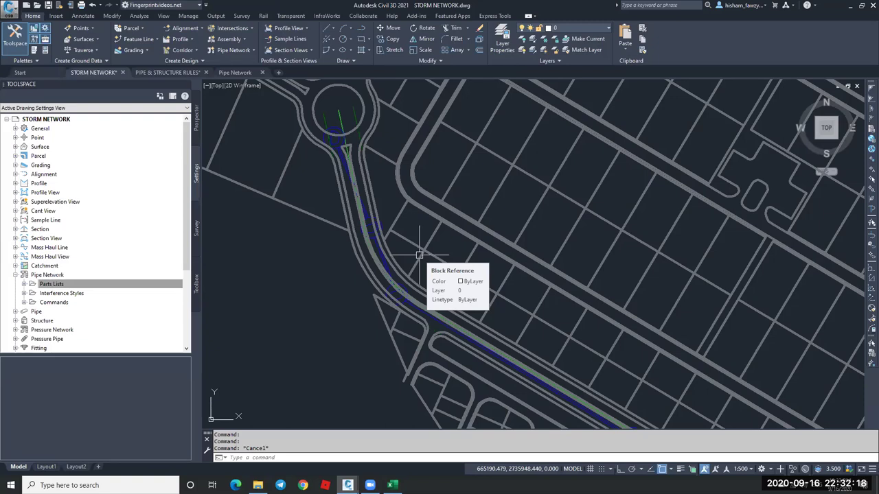
click(60, 286)
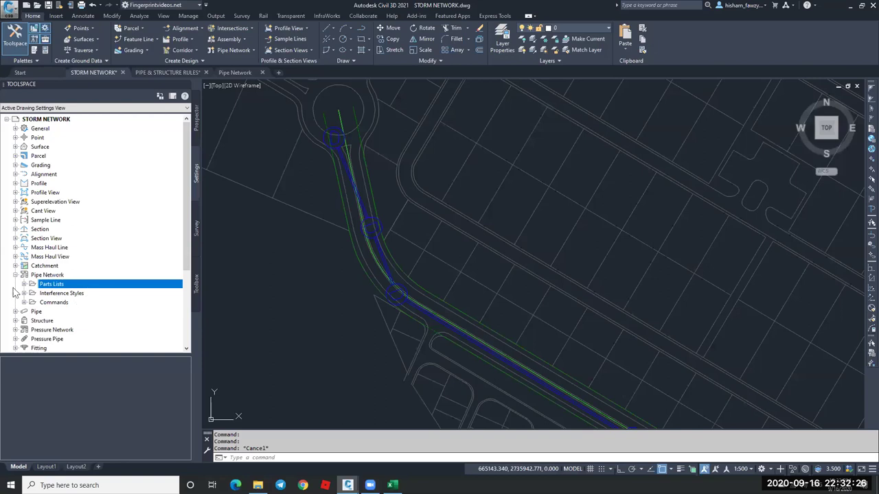
Create a new pipe rule set named H-Pipe.
click(21, 310)
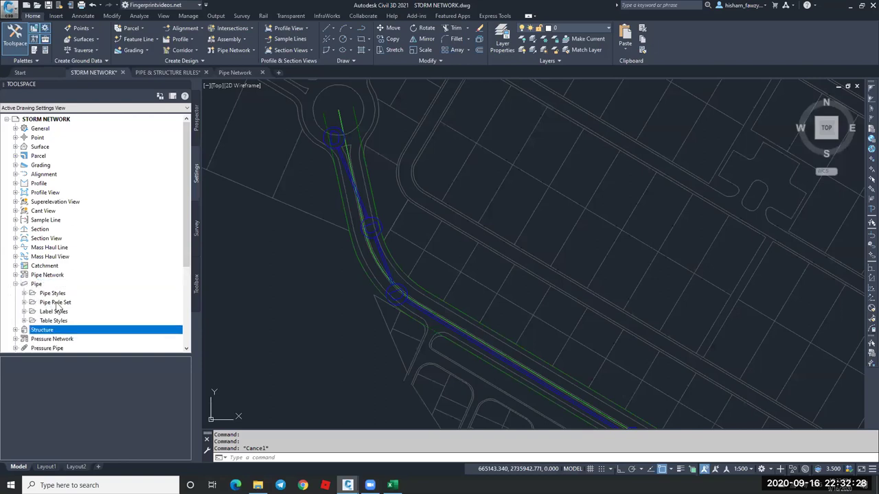
click(60, 305)
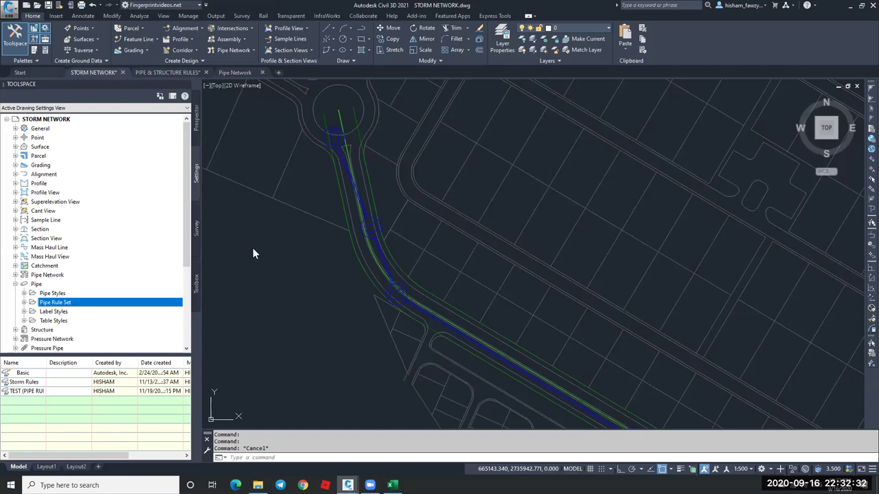
key(shift+F10)
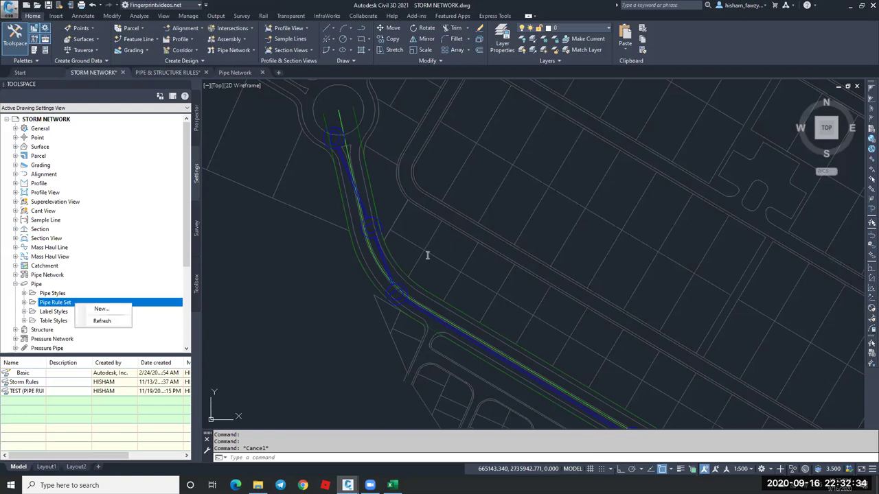
key(Return)
text(H)
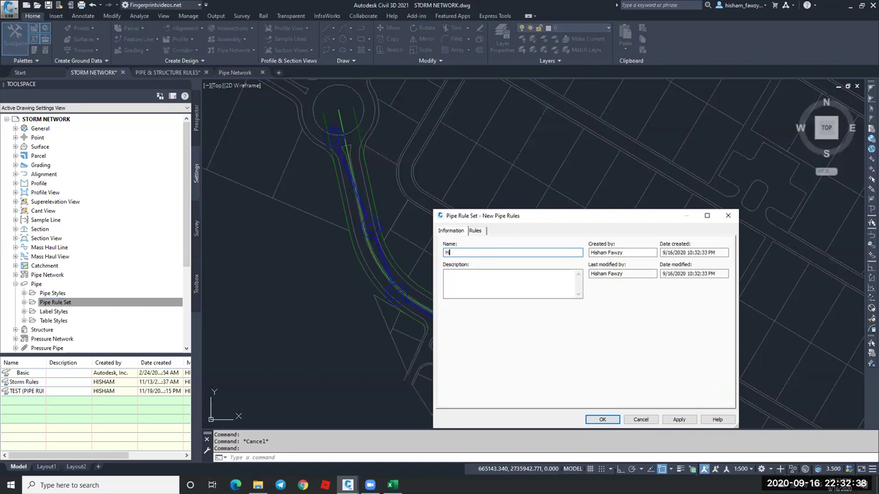
text(-Pipe)
Add the Storm Sewer Cover and Slope rule to H-Pipe and close the dialogs.
click(483, 231)
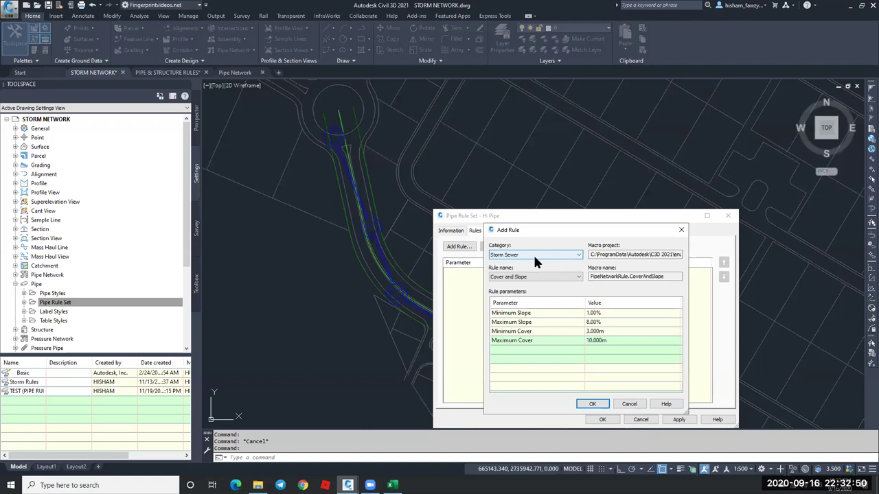
click(516, 255)
click(543, 277)
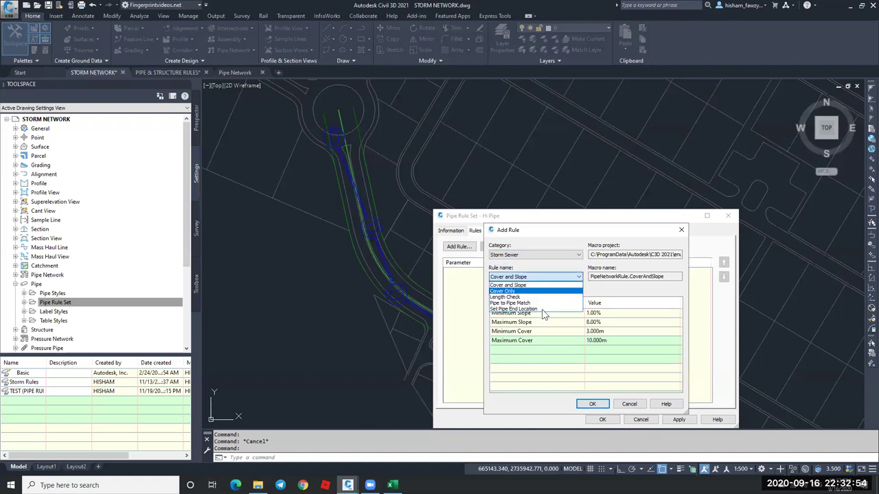
click(548, 268)
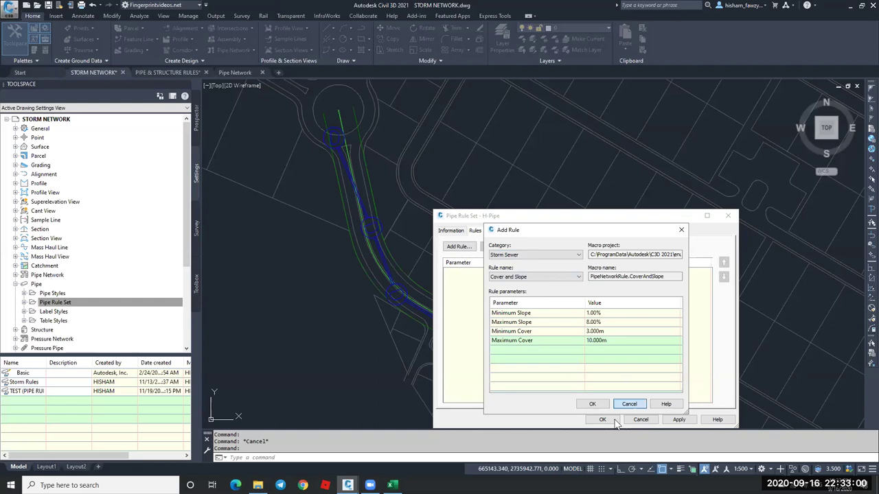
key(Escape)
key(Escape)
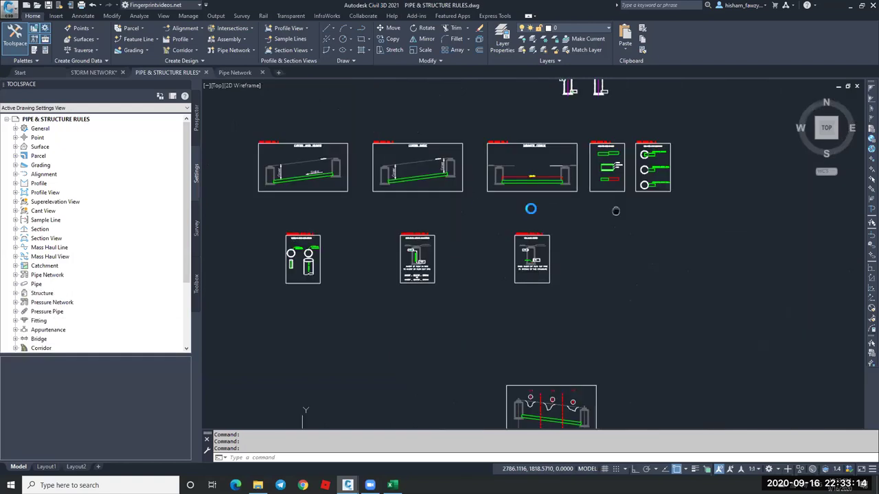
Pan across to the COVER AND SLOPE rule sheet, then switch to the Pipe Network drawing.
scroll(487, 215, up, 5)
middle_drag(410, 252, 533, 211)
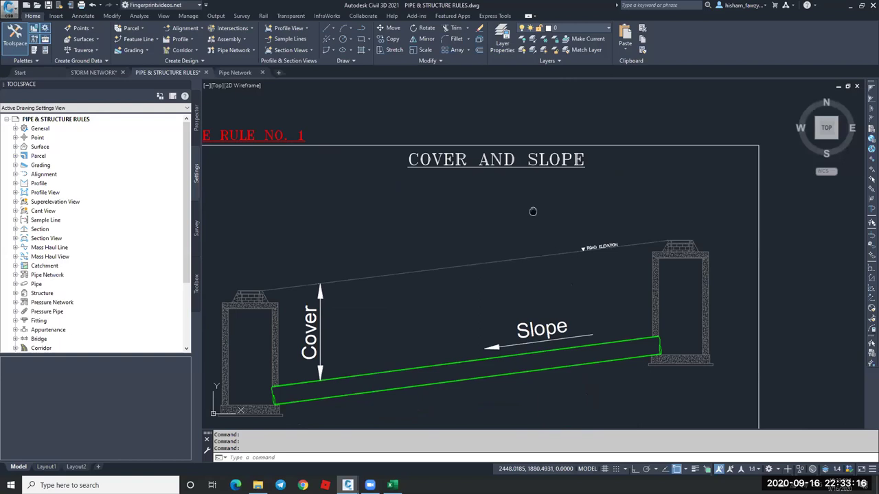
scroll(533, 211, down, 2)
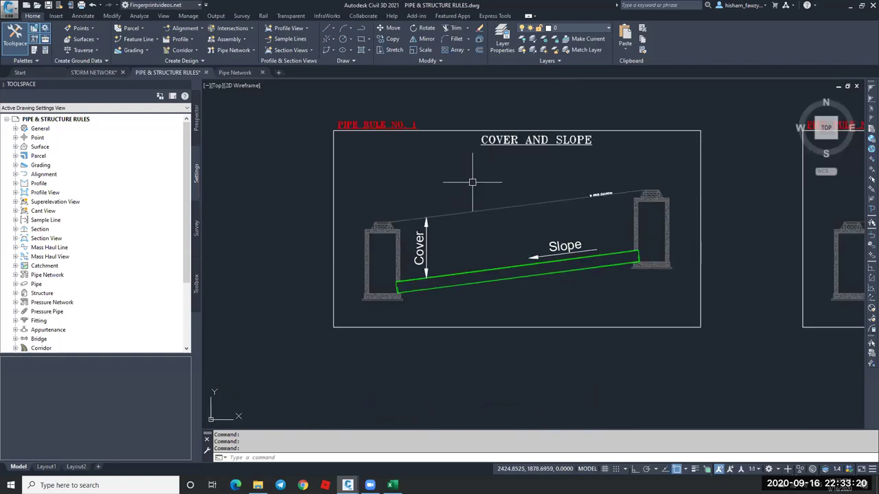
click(237, 72)
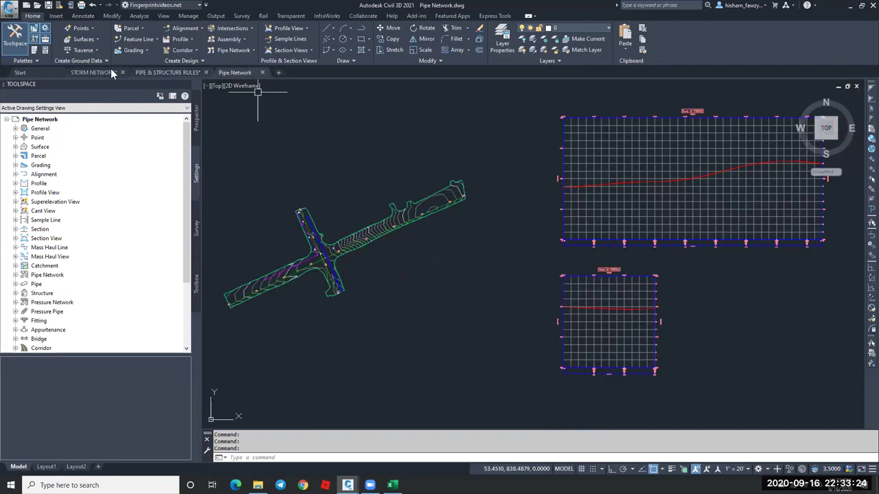
Select and inspect the STORM NETWORK end structure, then return to PIPE & STRUCTURE RULES.
key(ctrl+Tab)
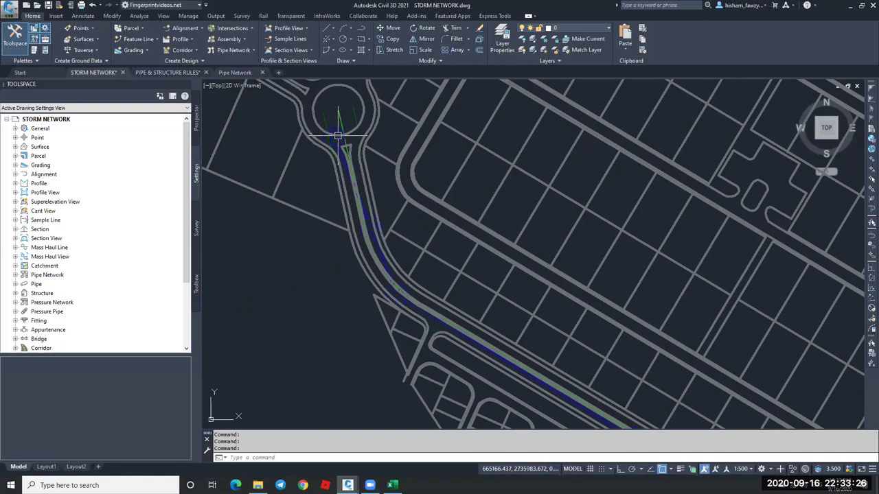
scroll(338, 135, up, 3)
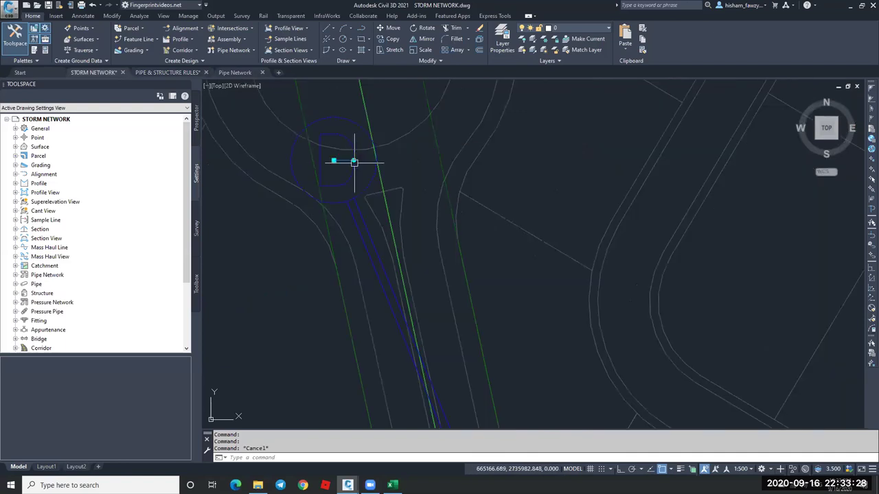
click(355, 166)
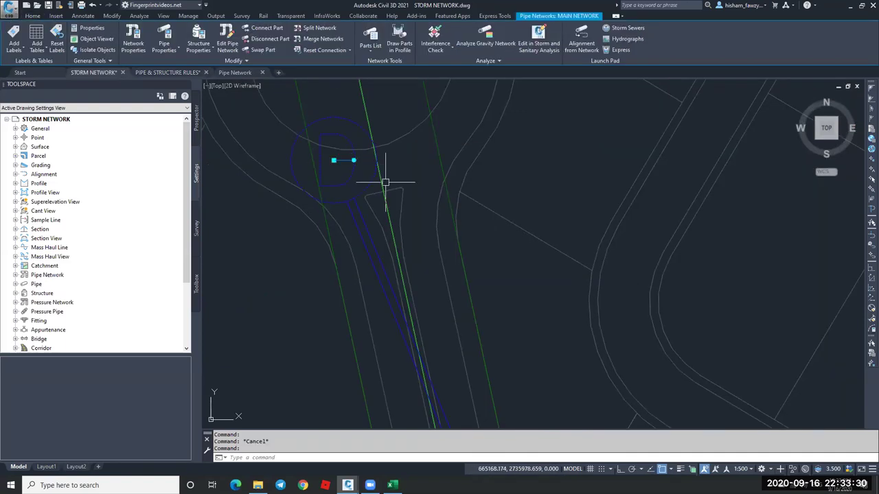
middle_drag(353, 146, 359, 129)
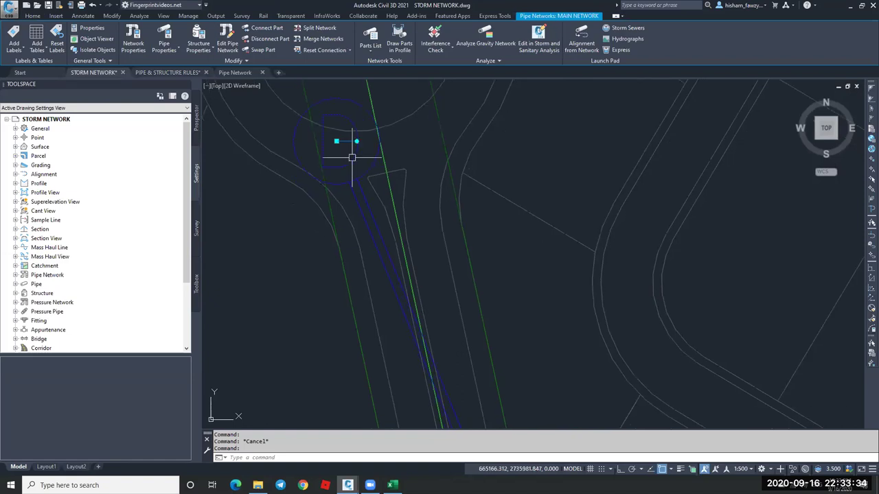
key(Escape)
scroll(352, 157, down, 2)
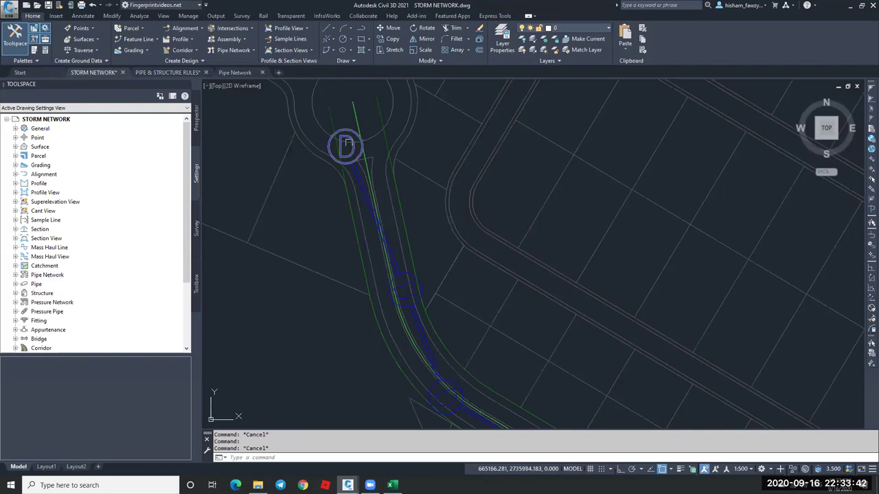
click(185, 72)
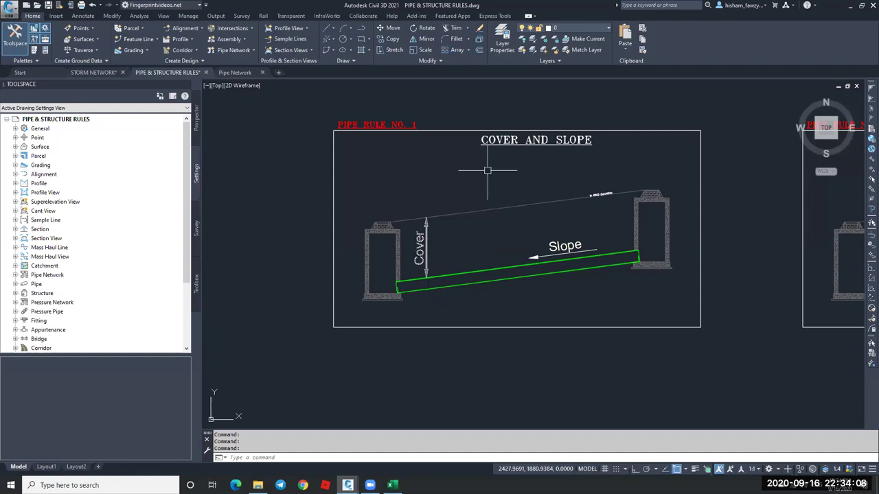
Pan from the Cover and Slope sheet over to the PIPE RULE NO. 2 COVER ONLY sheet.
scroll(488, 170, up, 2)
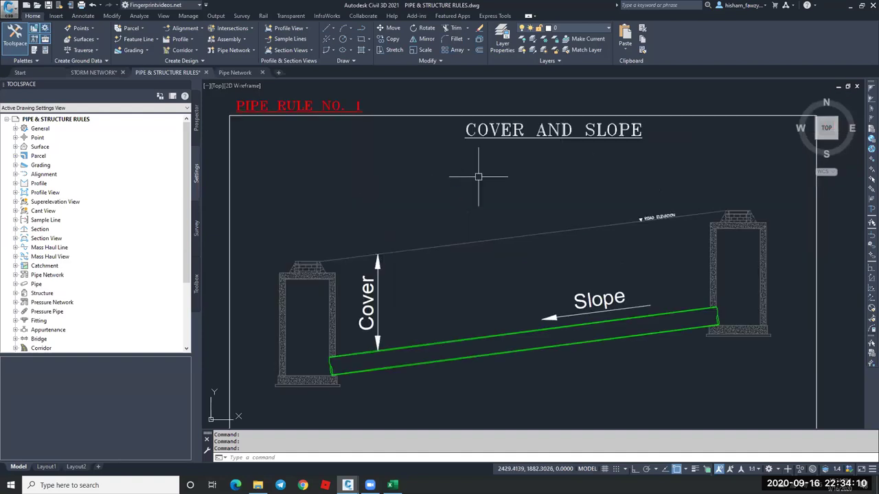
middle_drag(478, 176, 440, 175)
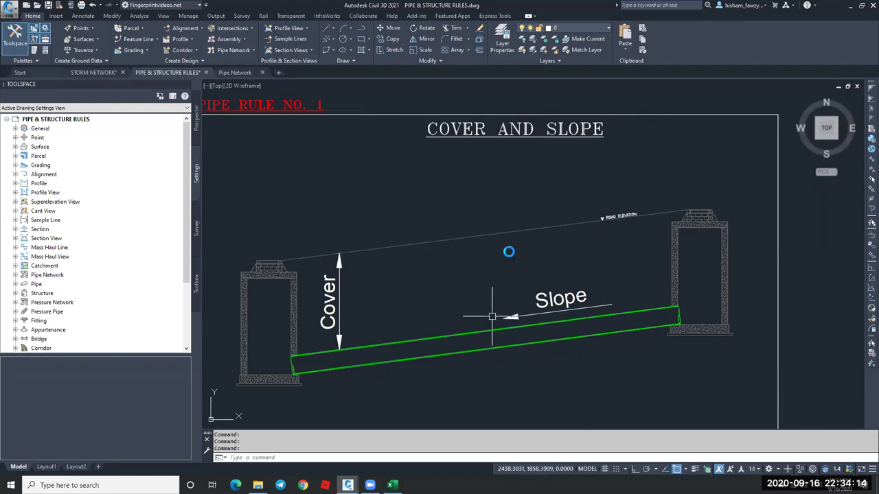
middle_drag(492, 316, 515, 271)
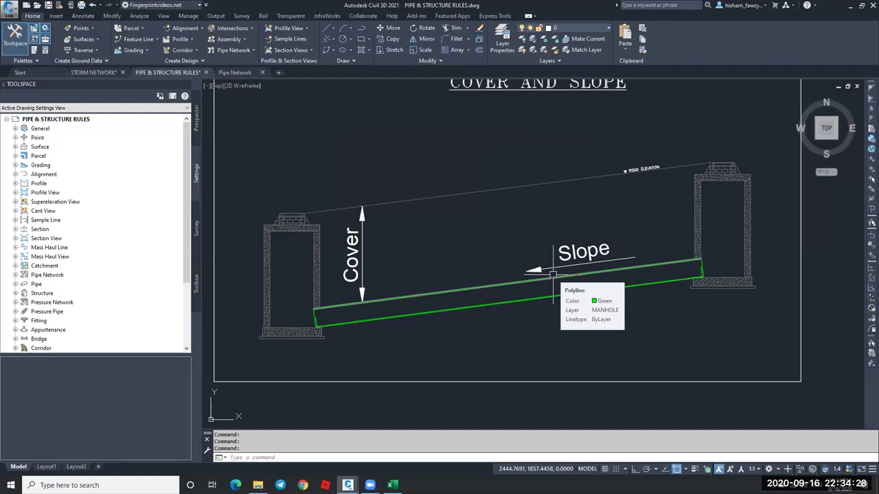
scroll(388, 264, down, 2)
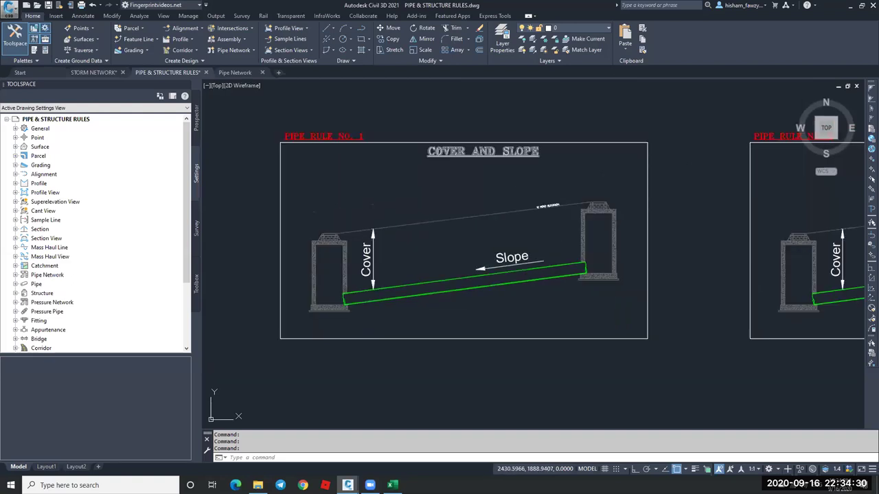
middle_drag(824, 197, 623, 224)
scroll(614, 220, up, 2)
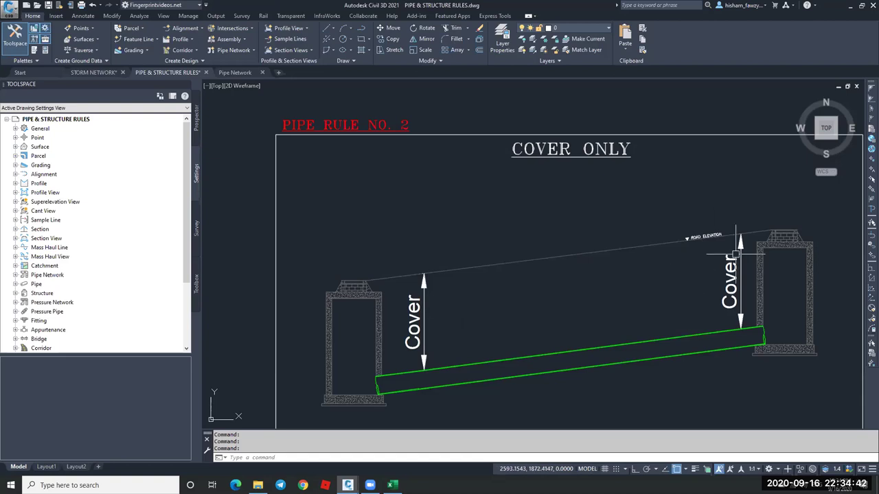
Zoom out and centre the PIPE RULE NO. 3 LENGTH CHECK sheet.
scroll(627, 189, down, 2)
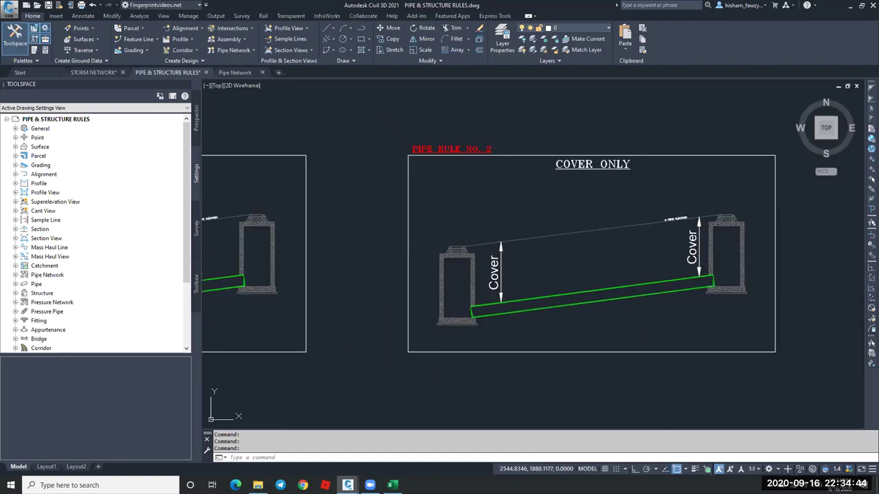
scroll(563, 198, down, 4)
scroll(565, 196, up, 6)
middle_drag(673, 204, 547, 168)
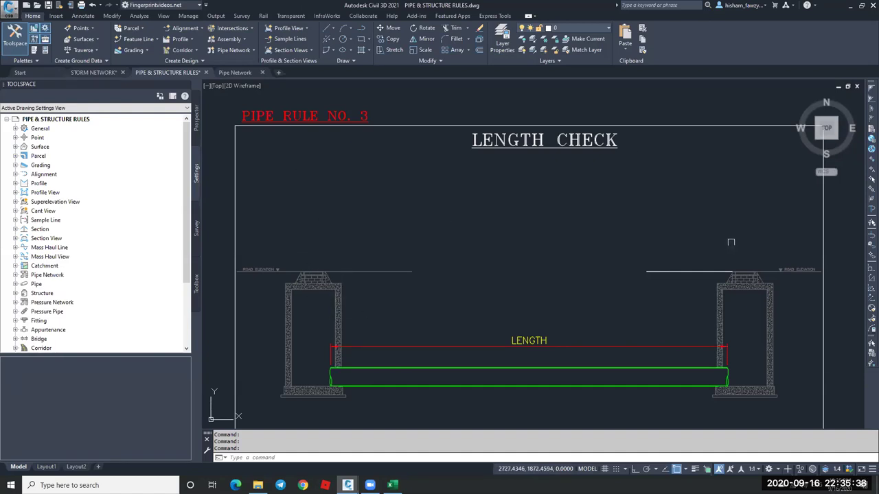
Zoom and pan onto the green-and-red pipe joint on the PIPE RULE NO. 4 Pipe to Pipe Match sheet.
scroll(528, 335, down, 2)
scroll(528, 335, down, 3)
middle_drag(643, 289, 430, 282)
scroll(529, 275, up, 3)
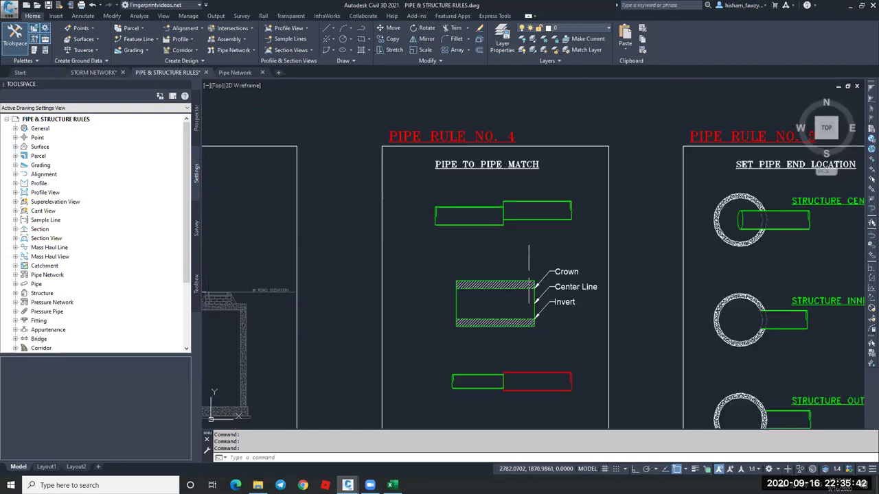
scroll(529, 273, up, 2)
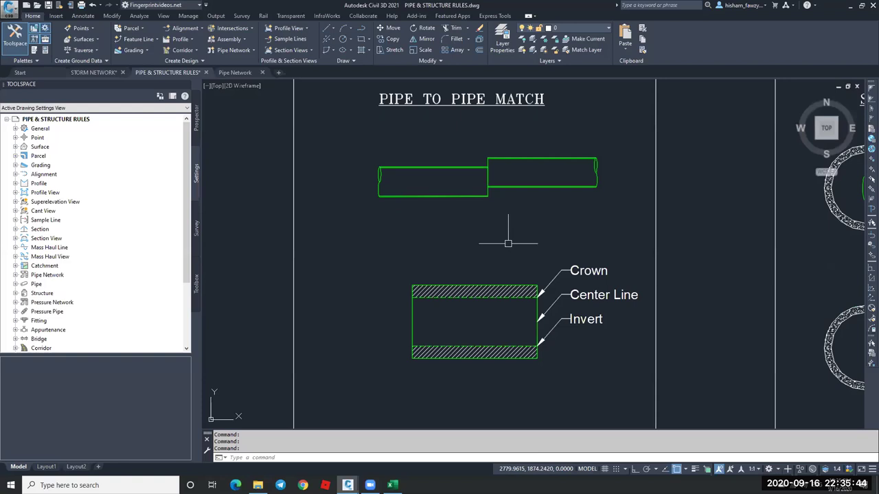
scroll(508, 243, down, 1)
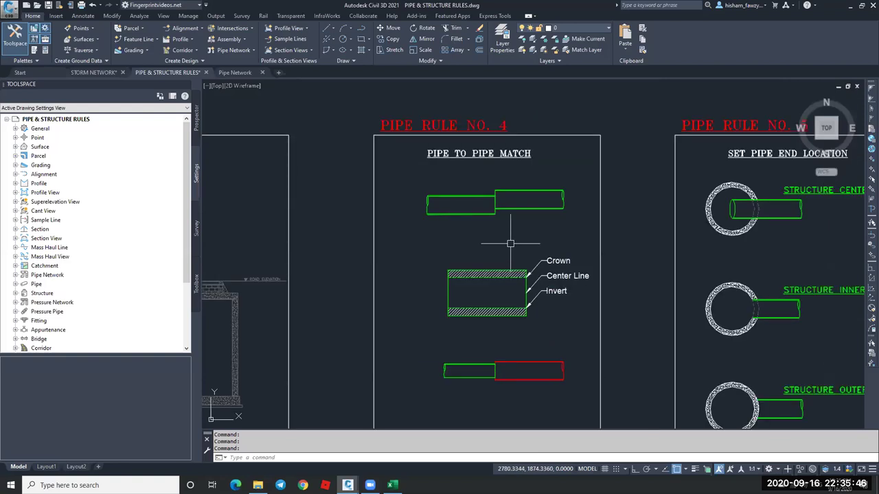
scroll(508, 243, down, 1)
scroll(641, 228, up, 2)
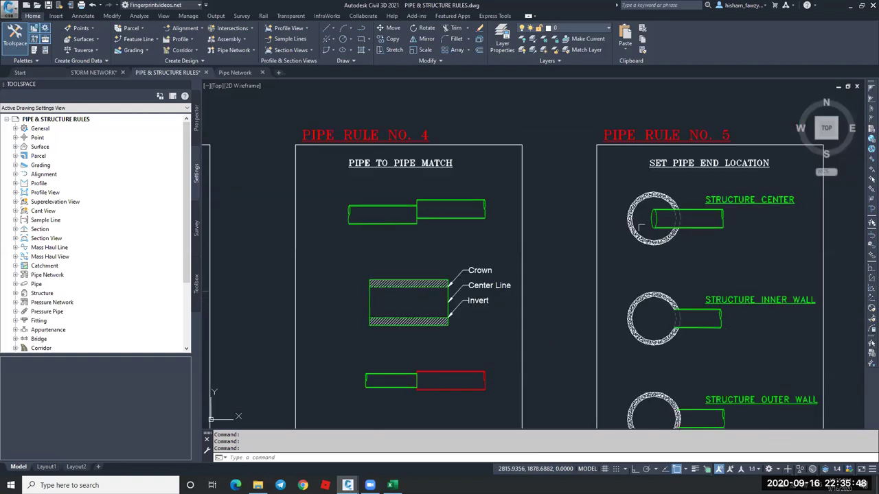
scroll(639, 227, up, 2)
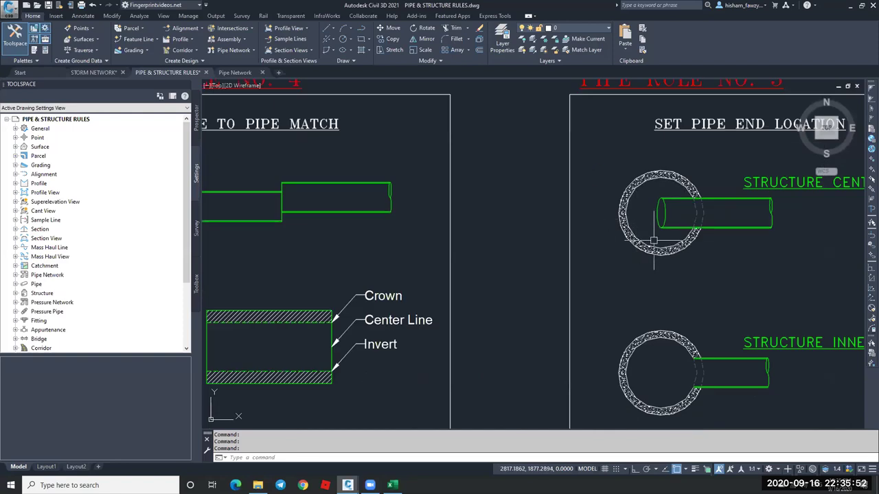
scroll(498, 232, down, 2)
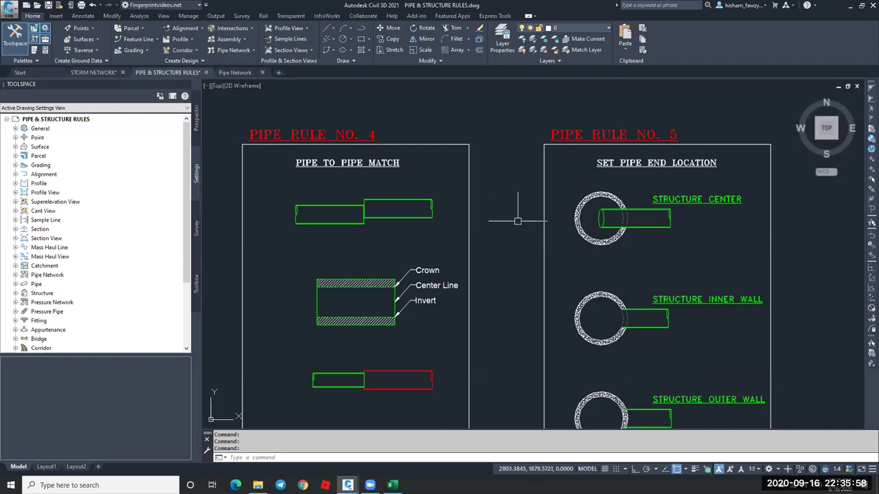
scroll(518, 221, up, 5)
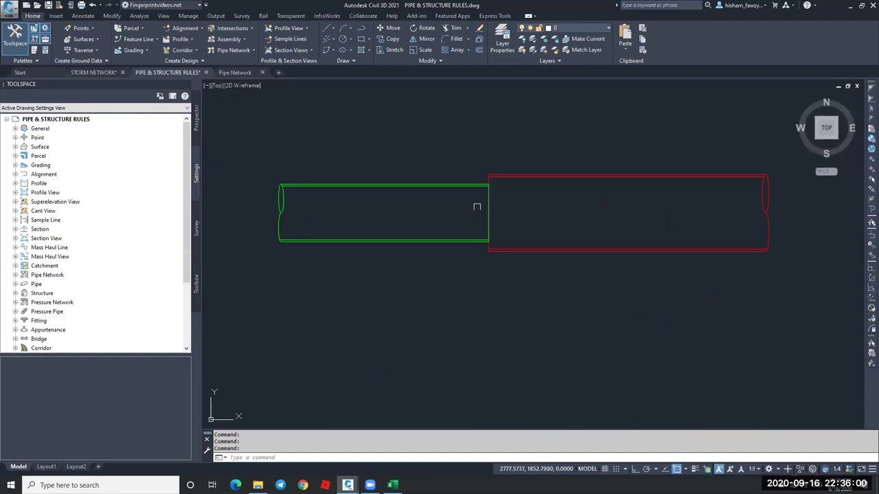
Grab the red pipe's end point, then cancel the stretch so the pipe stays unchanged.
click(489, 185)
scroll(493, 188, up, 4)
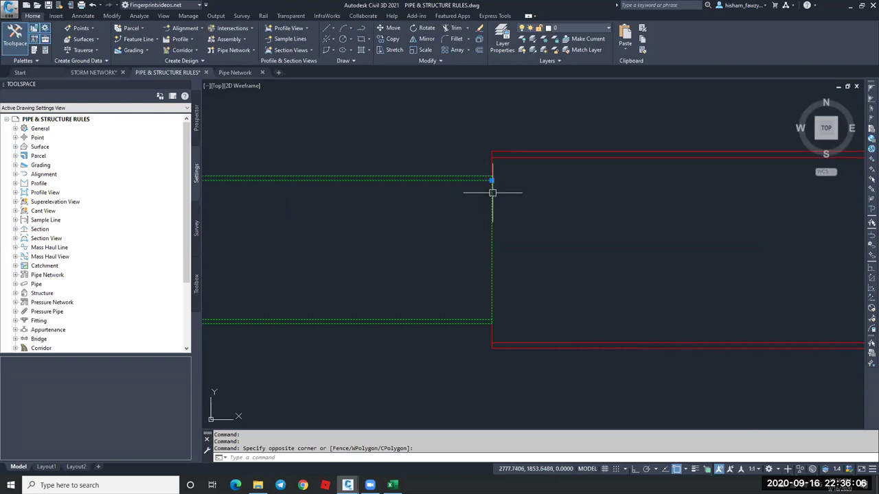
click(492, 180)
key(Escape)
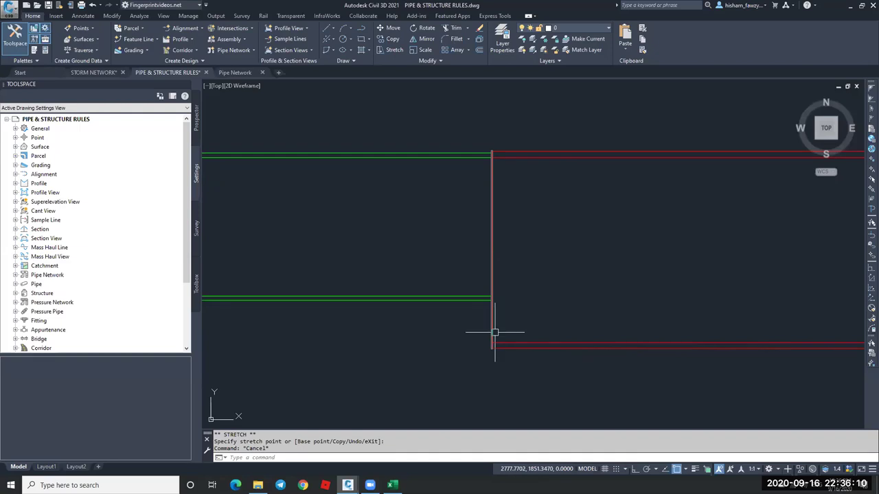
key(Escape)
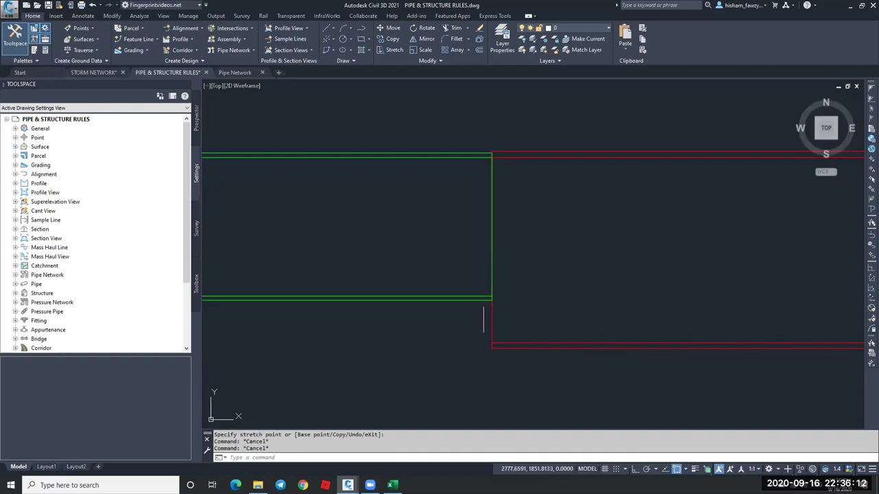
Start moving the green pipe with M, then cancel so it stays in place.
click(489, 299)
text(m)
key(Return)
click(492, 299)
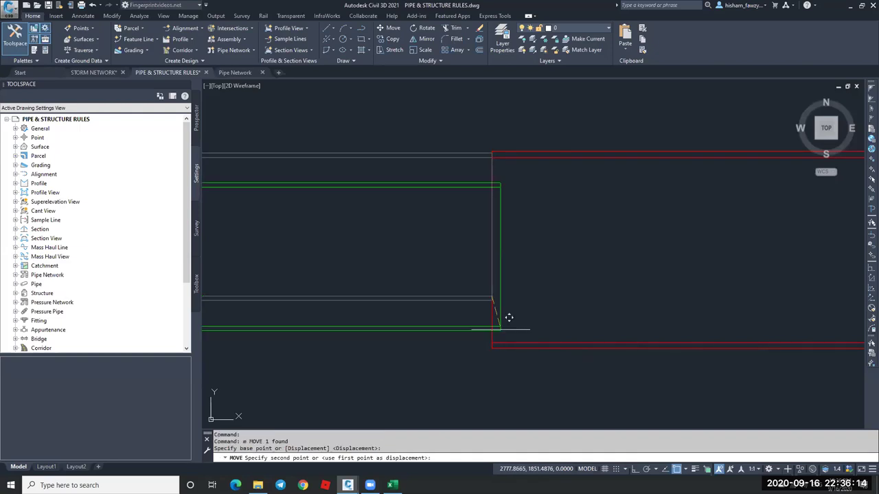
key(Escape)
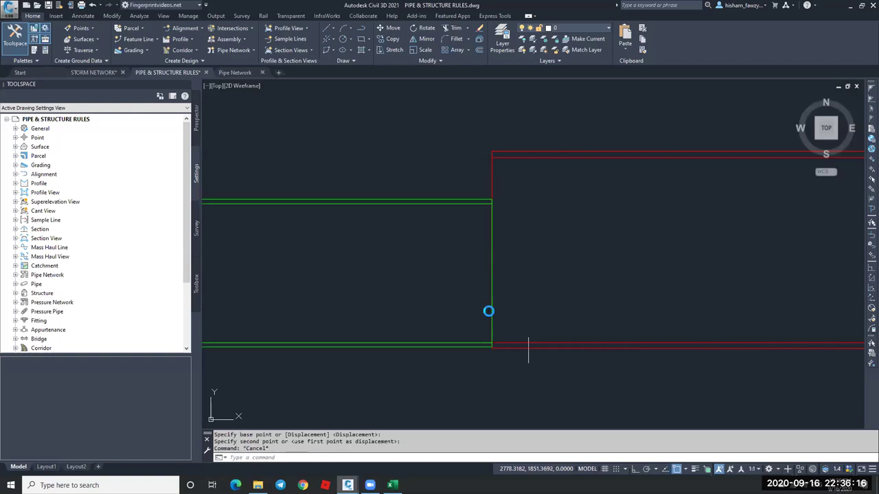
scroll(492, 308, down, 2)
key(Escape)
key(Escape)
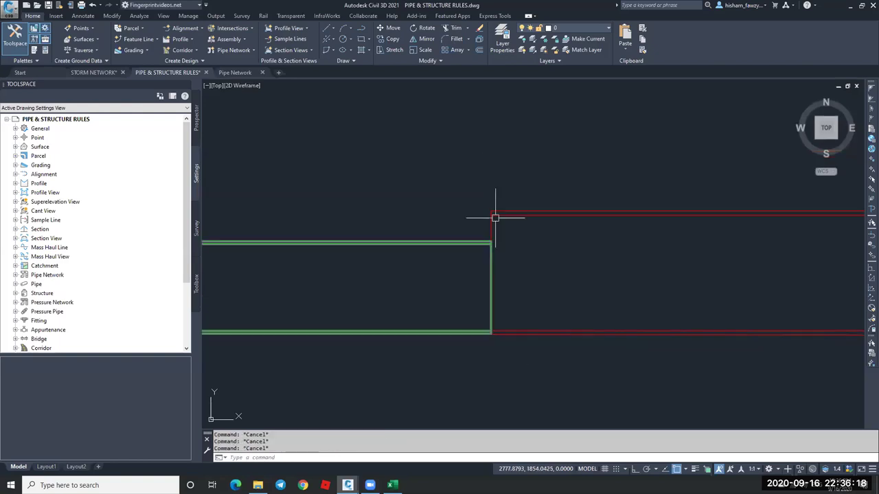
Zoom out to bring the PIPE RULE NO. 5 Set Pipe End Location sheet into view.
scroll(474, 273, down, 3)
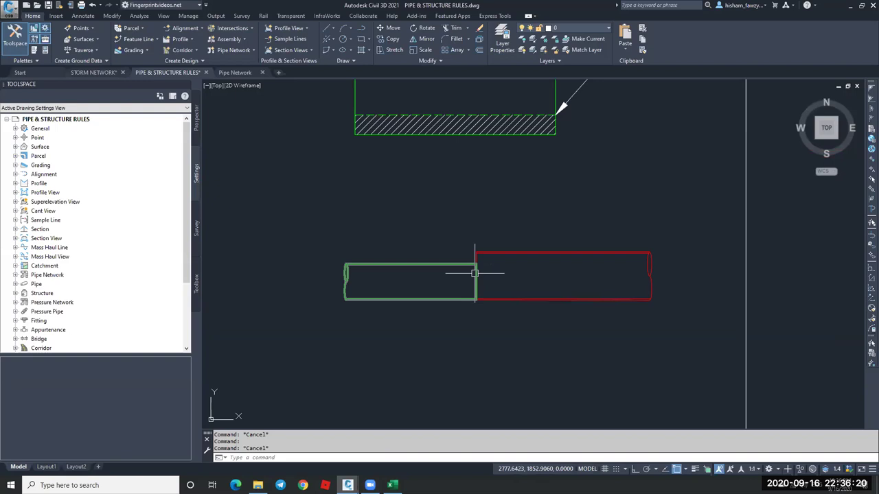
scroll(474, 273, down, 3)
scroll(508, 240, down, 1)
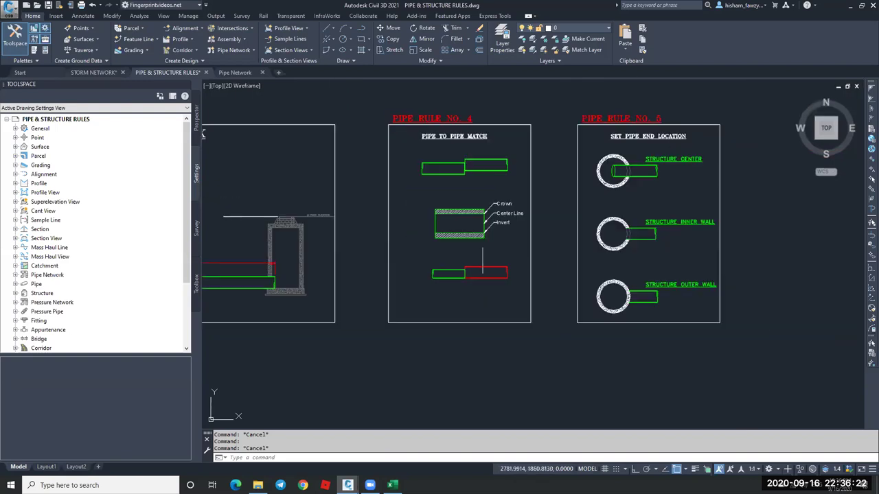
scroll(490, 246, up, 1)
Zoom and pan in on the Structure Center junction of the pipe end location sheet.
scroll(494, 168, up, 2)
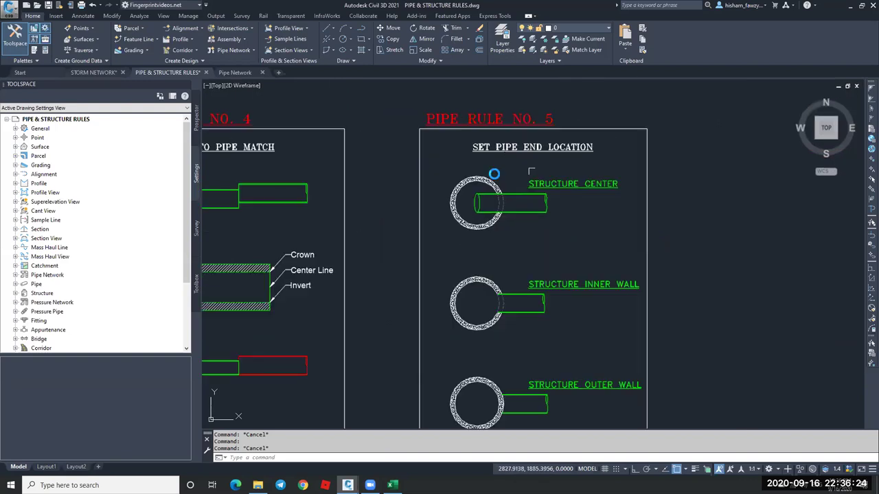
scroll(489, 165, up, 1)
scroll(489, 167, up, 2)
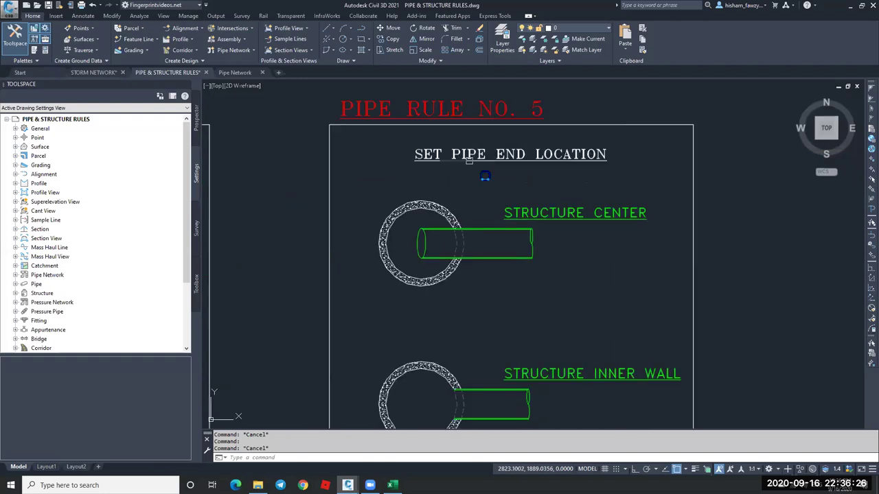
middle_drag(490, 191, 489, 140)
click(472, 182)
key(Escape)
scroll(471, 182, up, 5)
scroll(444, 176, down, 3)
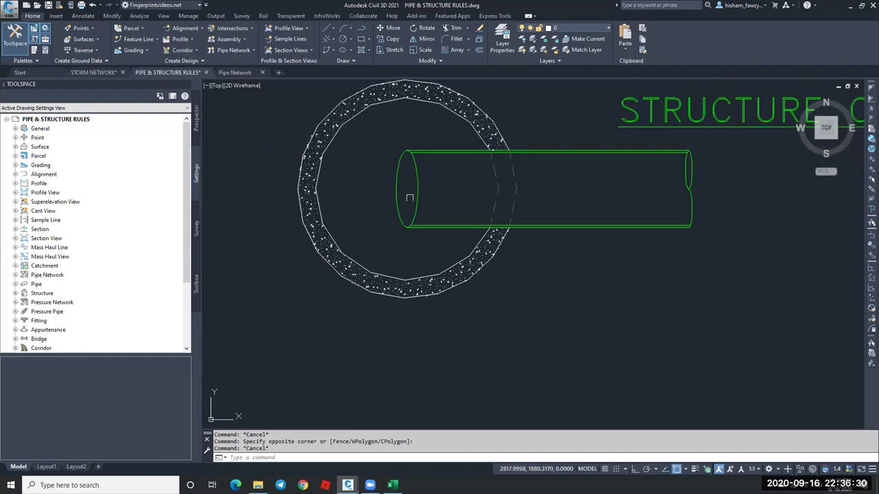
scroll(460, 174, down, 3)
scroll(443, 176, up, 4)
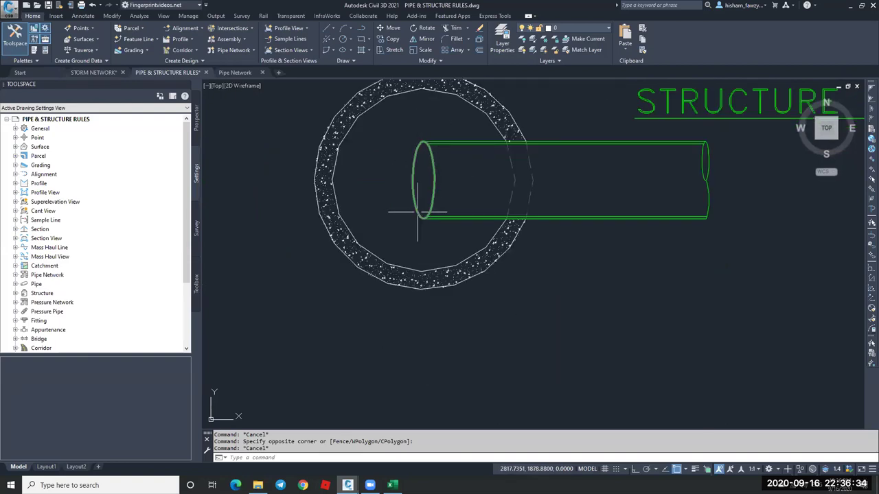
scroll(418, 127, down, 3)
scroll(440, 226, up, 2)
scroll(474, 289, up, 3)
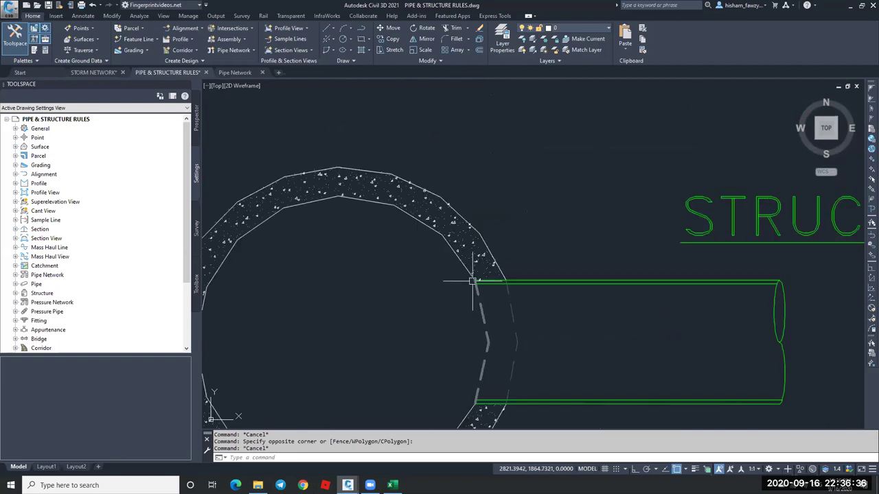
scroll(453, 274, down, 3)
scroll(447, 258, up, 4)
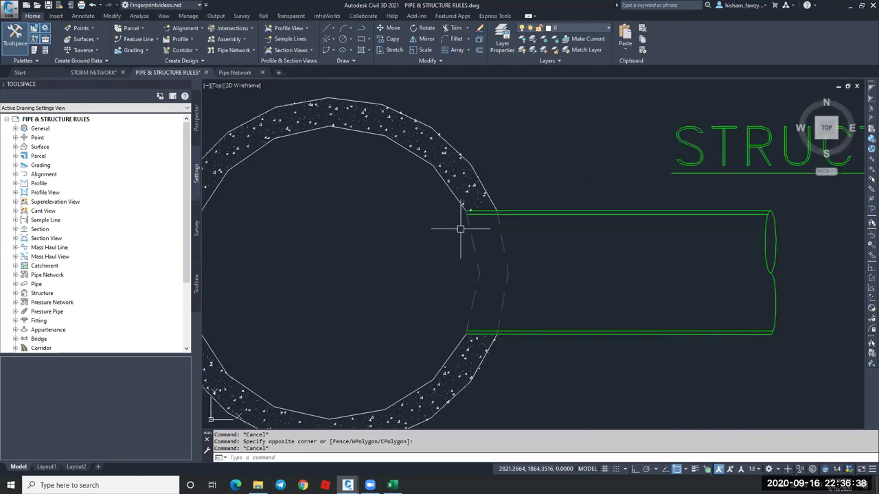
Regenerate the drawing with RE so circles redraw smoothly, then zoom out to all rule panels.
key(Escape)
text(re)
key(Return)
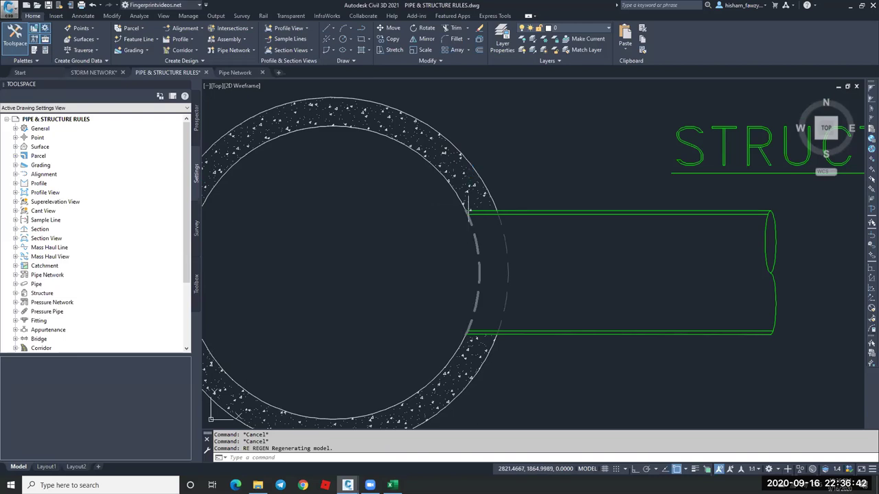
scroll(474, 178, down, 7)
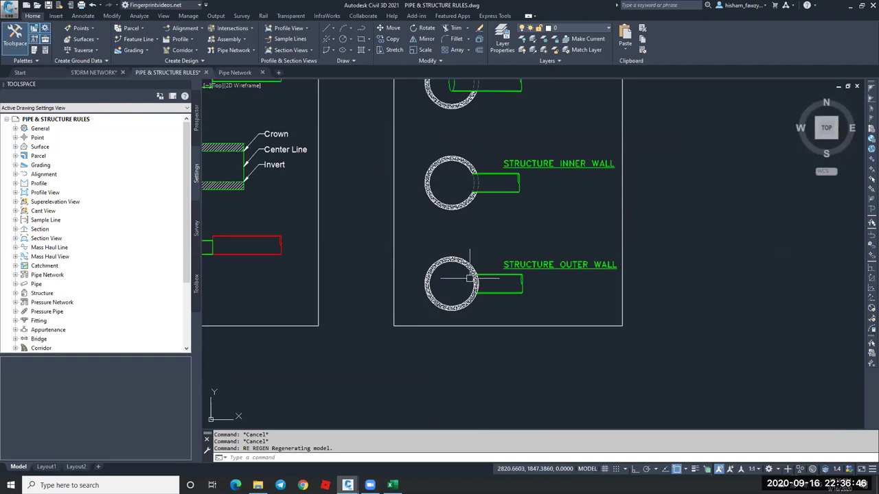
scroll(470, 279, up, 5)
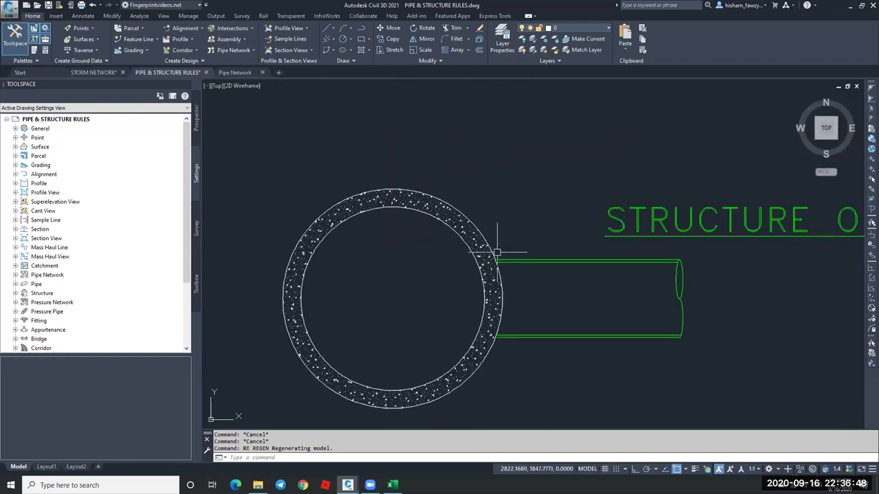
scroll(487, 292, down, 8)
scroll(597, 219, down, 3)
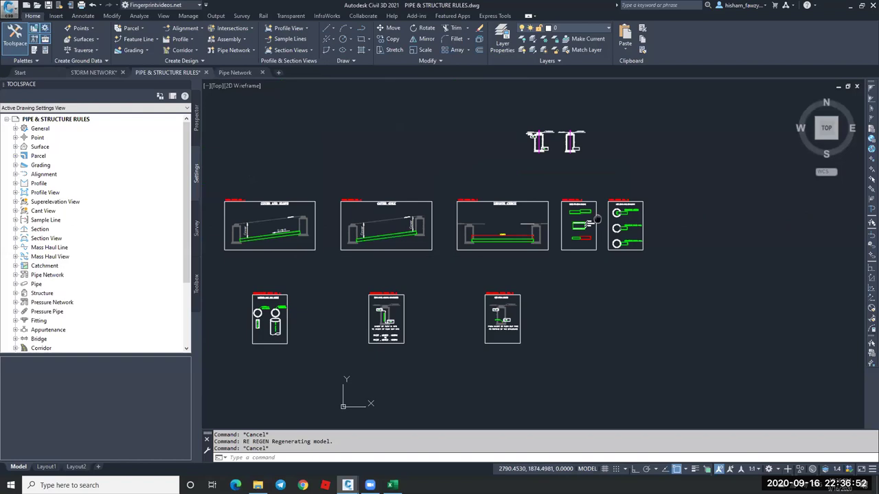
Zoom and pan onto the Maximum Pipe Size Check, showing 1000 mm structures and a 1200 mm pipe.
middle_drag(598, 218, 600, 218)
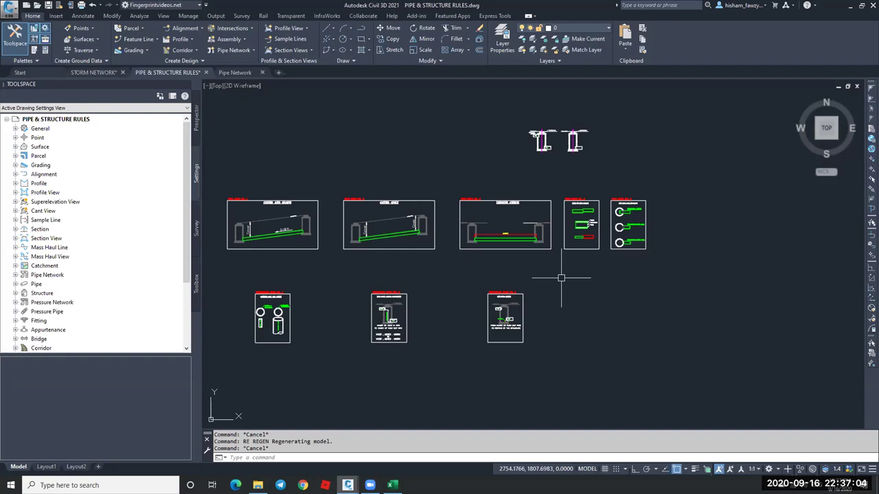
key(Escape)
middle_drag(393, 240, 491, 230)
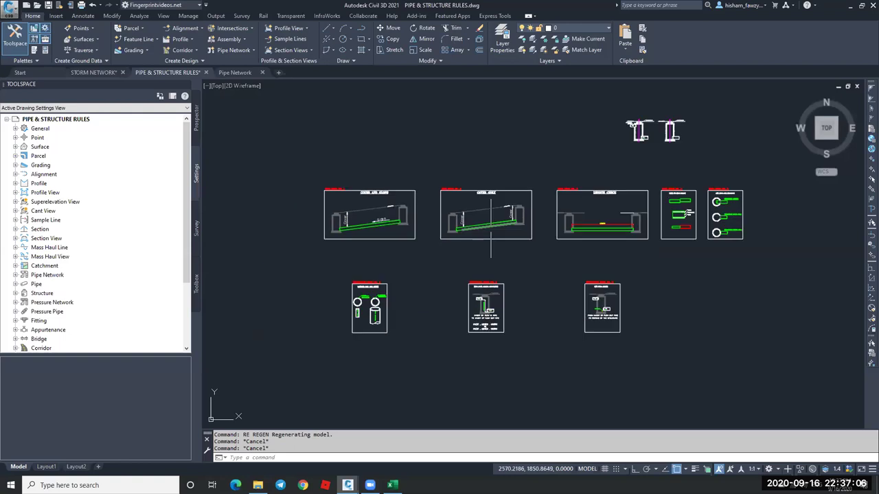
scroll(371, 311, up, 6)
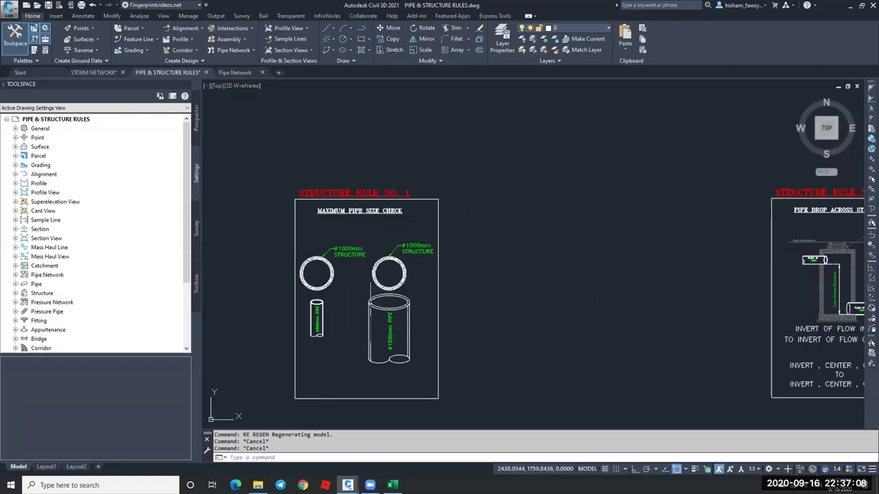
middle_drag(440, 268, 432, 241)
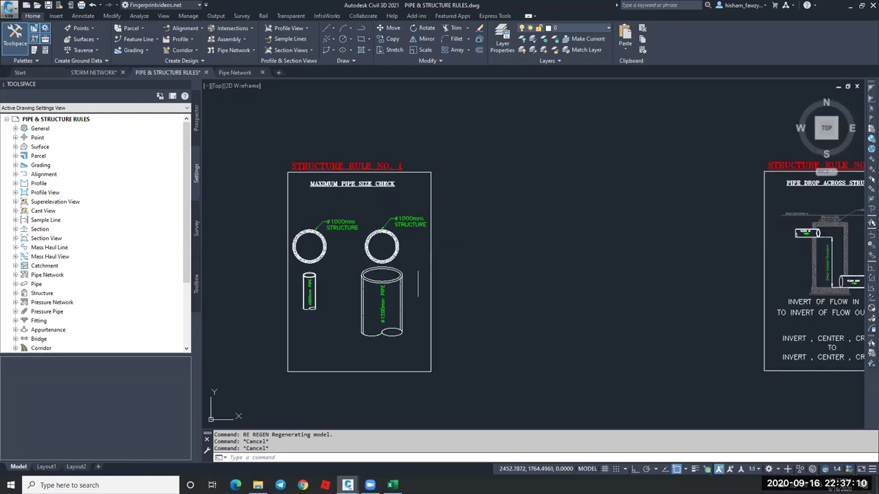
scroll(402, 241, up, 2)
scroll(383, 237, up, 1)
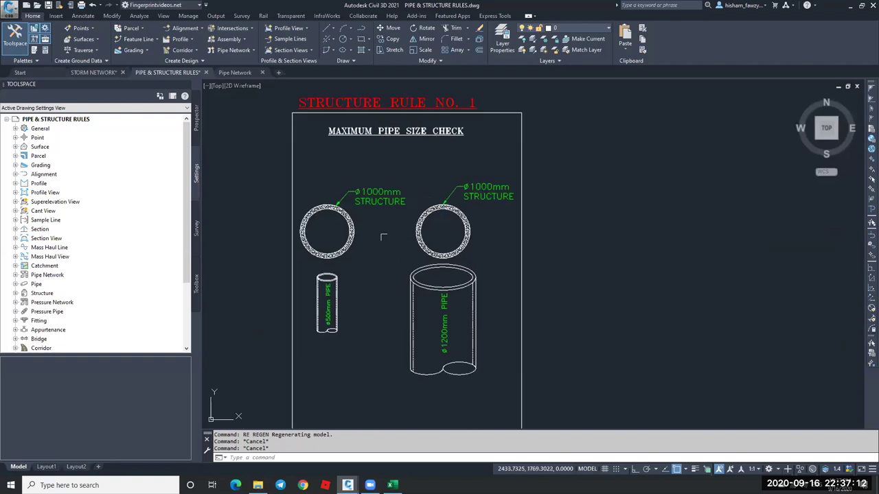
scroll(334, 113, up, 2)
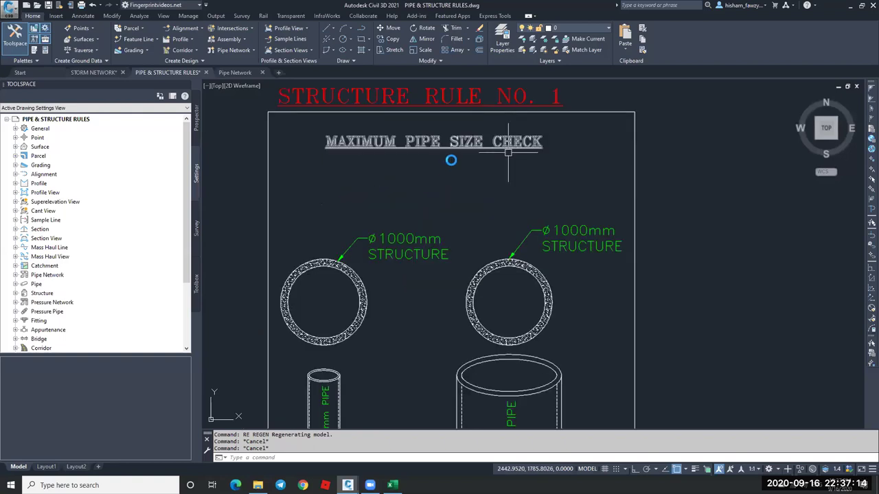
middle_drag(508, 153, 564, 73)
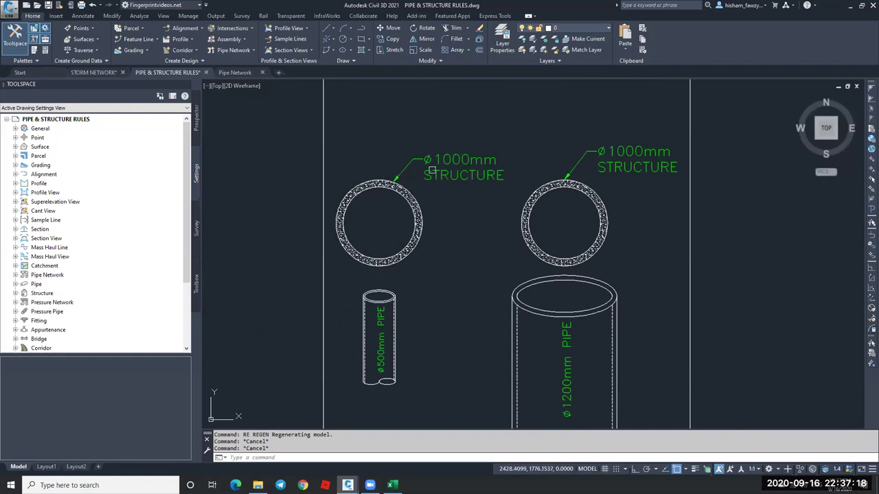
double_click(457, 175)
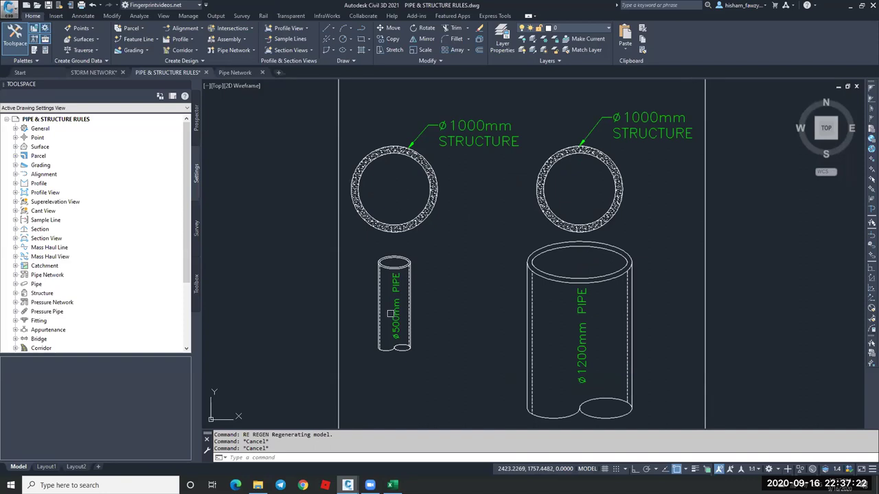
scroll(397, 347, up, 4)
scroll(403, 354, down, 2)
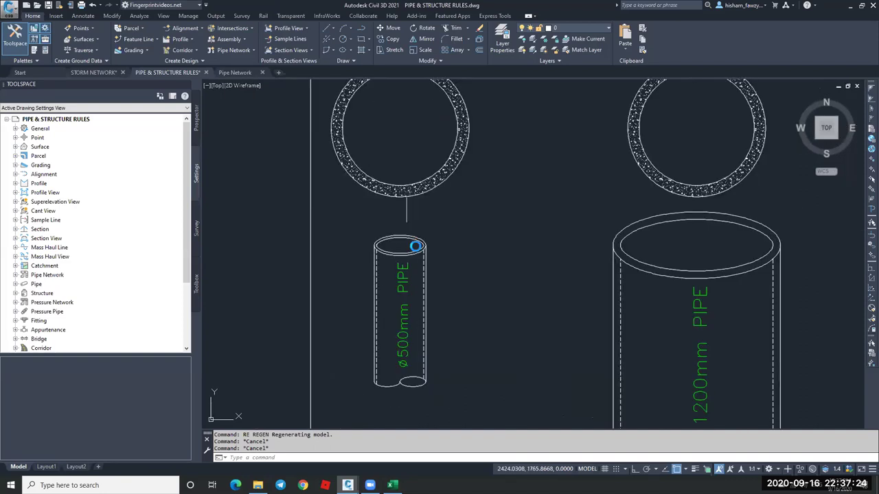
scroll(471, 227, down, 2)
middle_drag(472, 228, 403, 245)
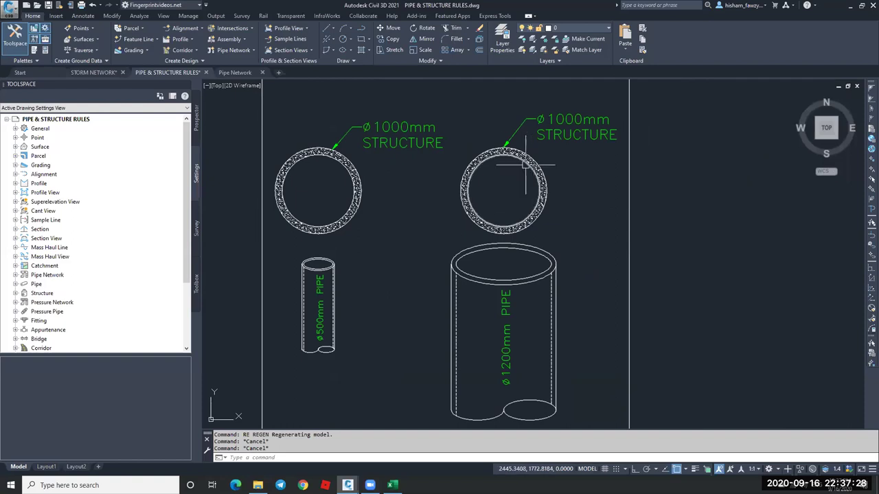
scroll(525, 165, up, 2)
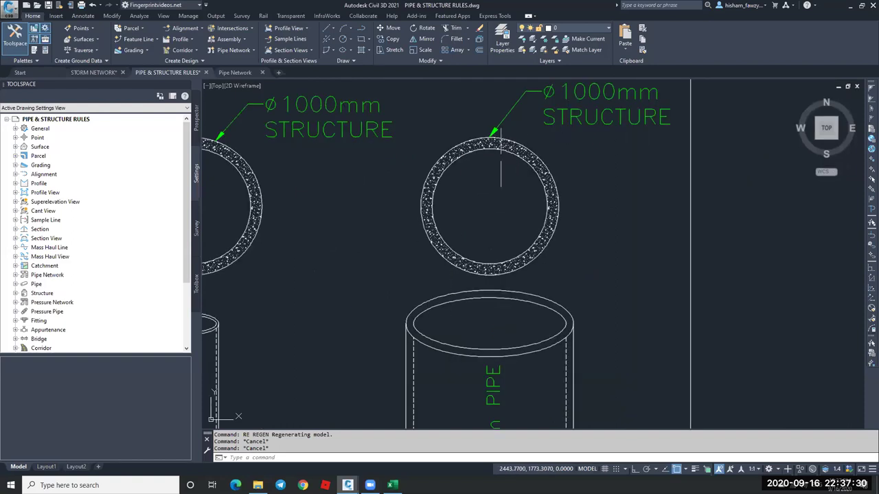
scroll(501, 164, down, 2)
scroll(496, 300, up, 2)
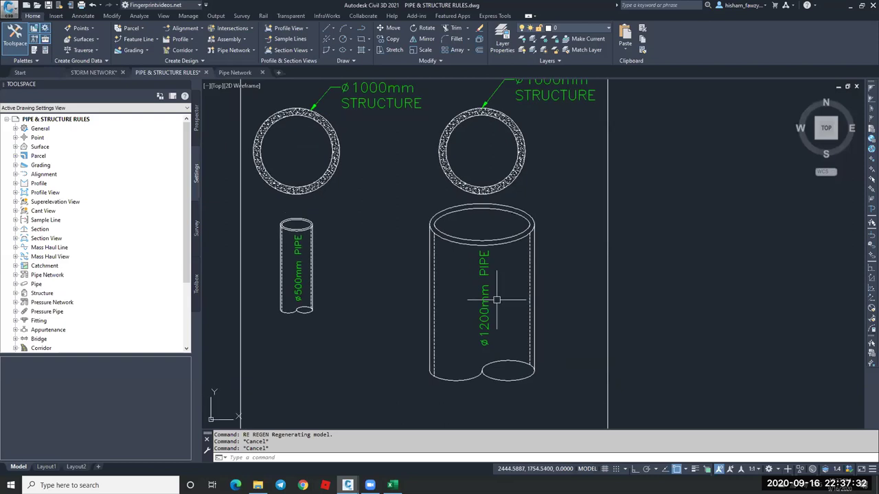
middle_drag(504, 141, 488, 206)
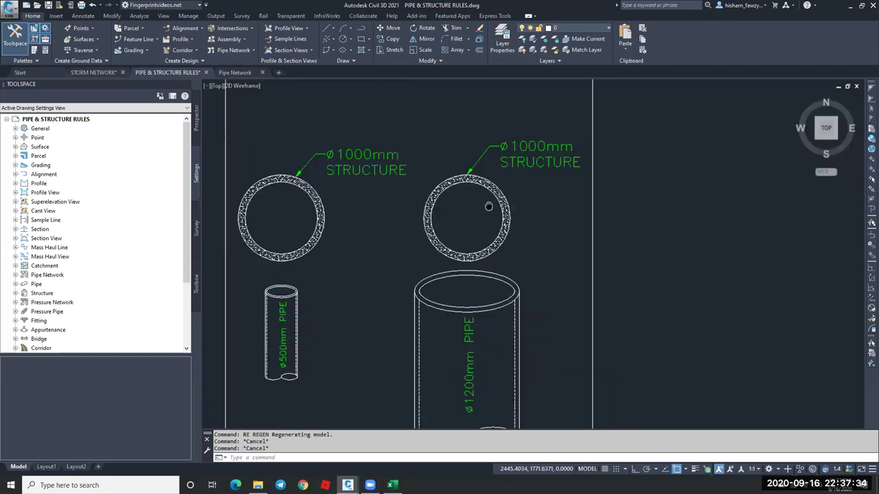
scroll(447, 246, down, 2)
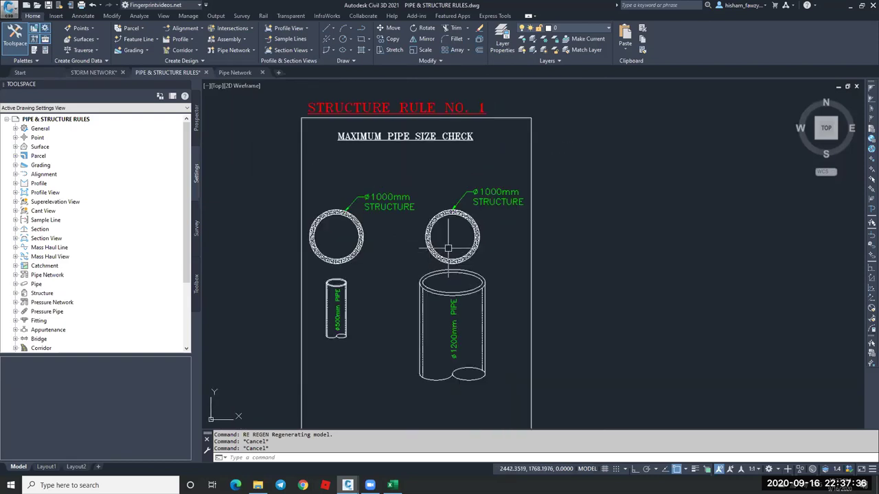
scroll(448, 249, down, 3)
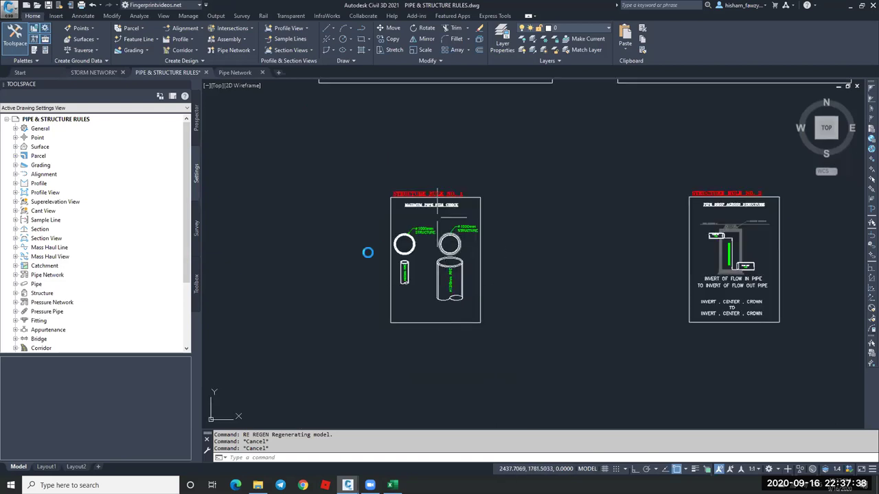
scroll(367, 252, up, 4)
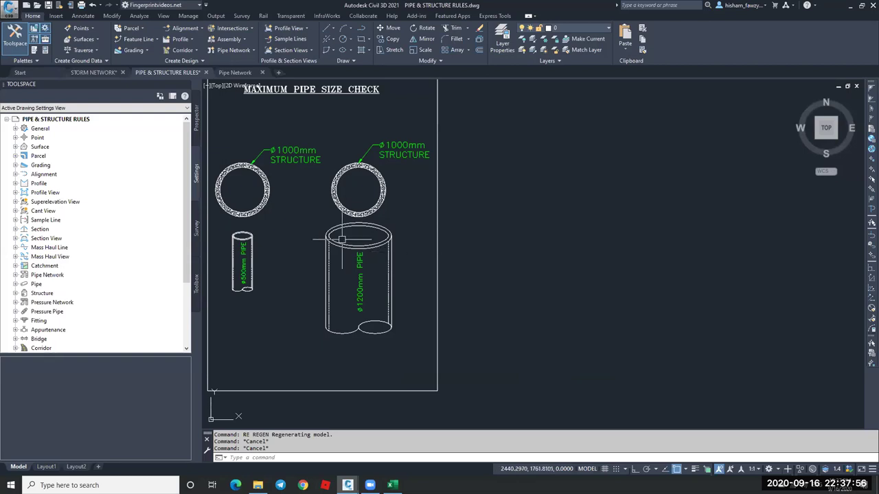
Pan and zoom into Structure Rule No. 2's Pipe Drop Across Structure manhole detail.
scroll(341, 234, down, 4)
key(Escape)
middle_drag(507, 219, 342, 219)
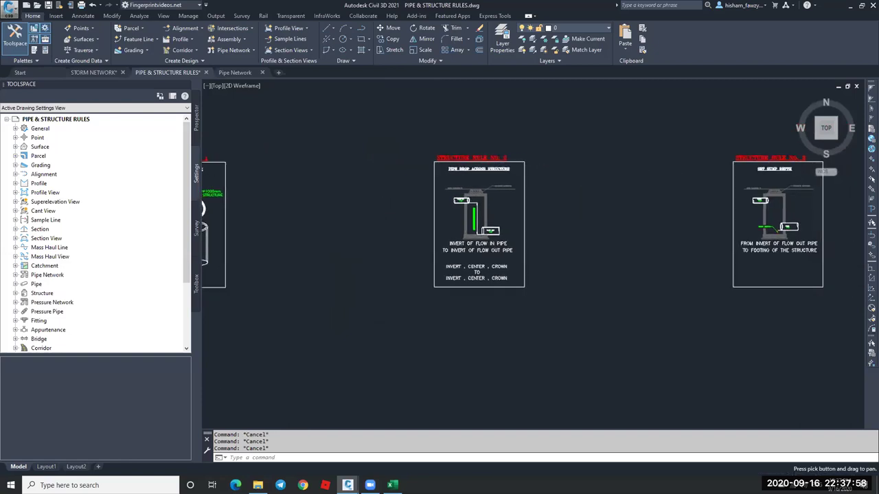
scroll(425, 213, up, 3)
middle_drag(426, 213, 385, 302)
scroll(388, 155, up, 2)
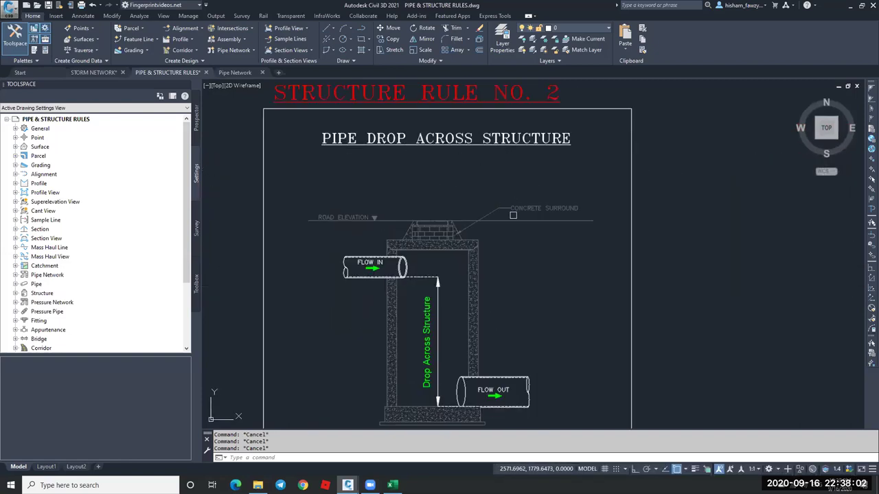
middle_drag(513, 219, 498, 181)
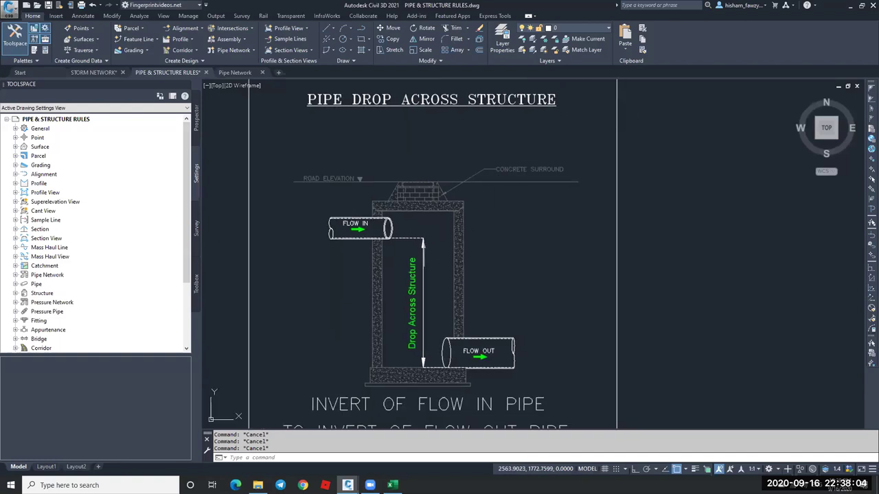
scroll(441, 251, up, 2)
scroll(399, 191, down, 2)
scroll(345, 225, up, 1)
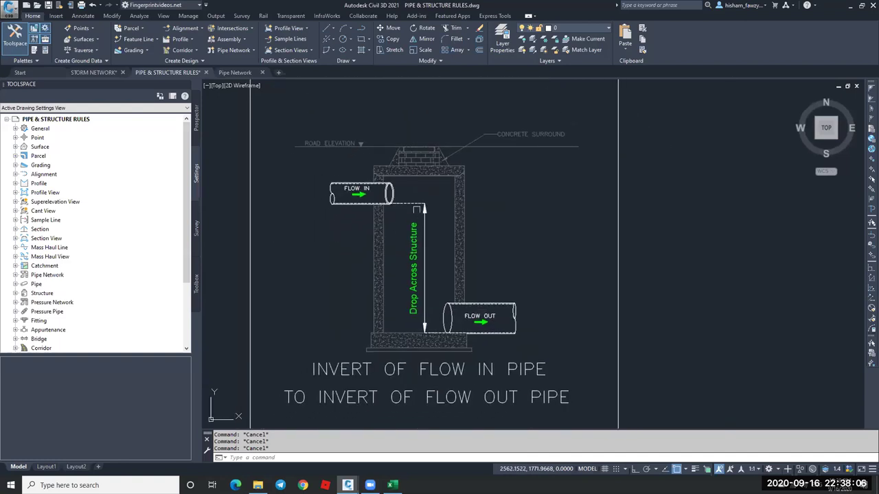
scroll(345, 225, up, 1)
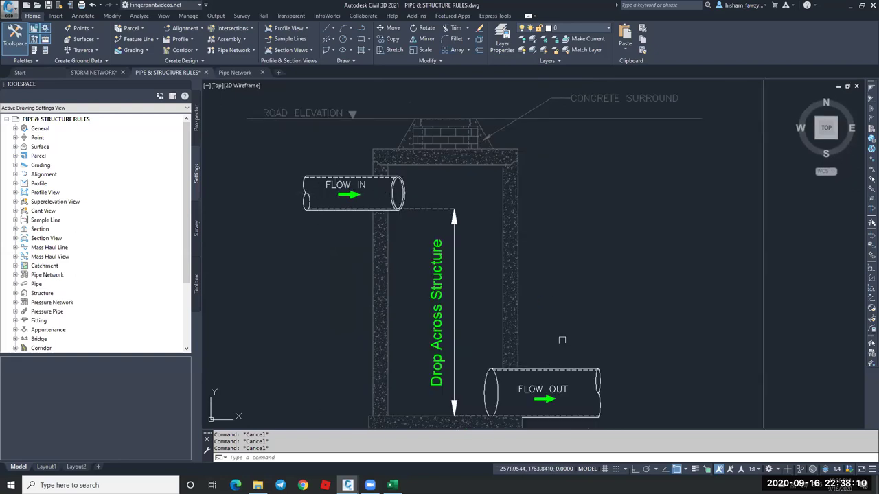
middle_drag(561, 340, 555, 320)
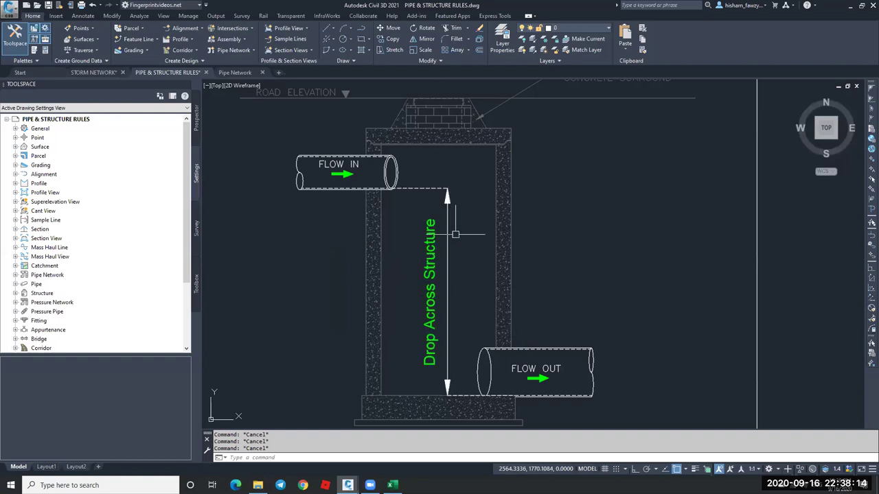
Zoom back out to show all three structure rule sheets.
scroll(451, 220, down, 2)
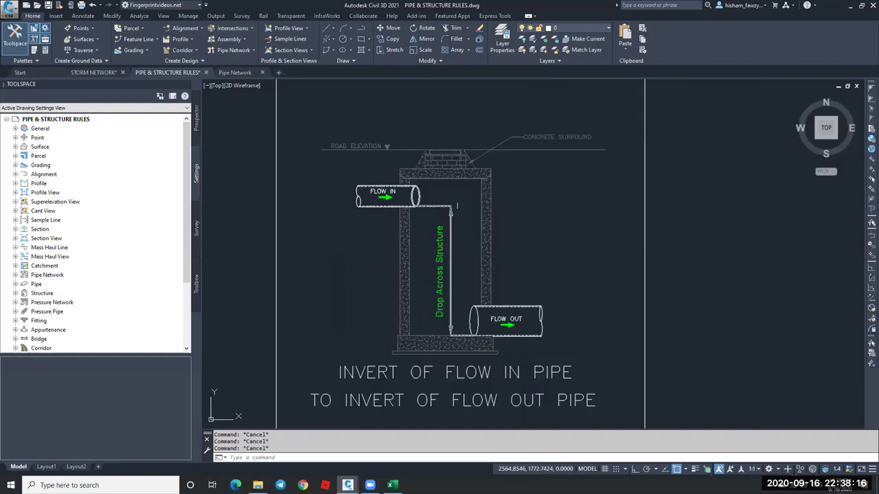
scroll(447, 268, up, 2)
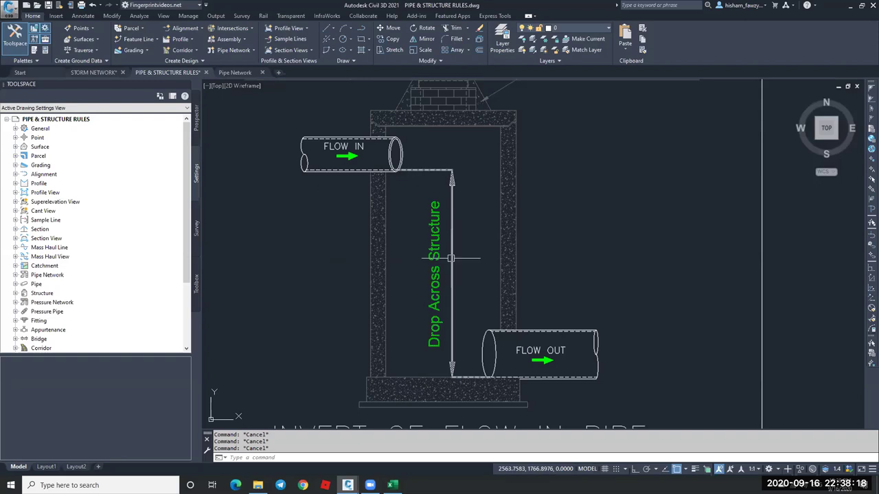
scroll(458, 260, down, 4)
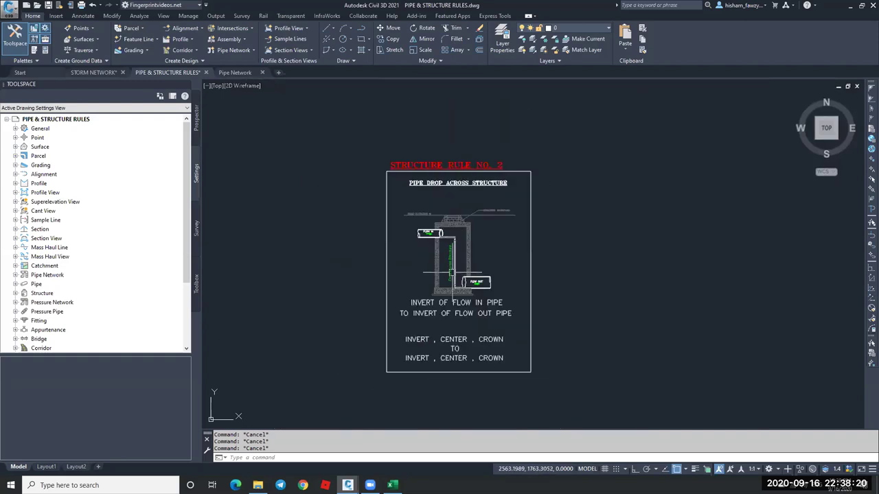
scroll(462, 266, up, 2)
scroll(474, 263, down, 5)
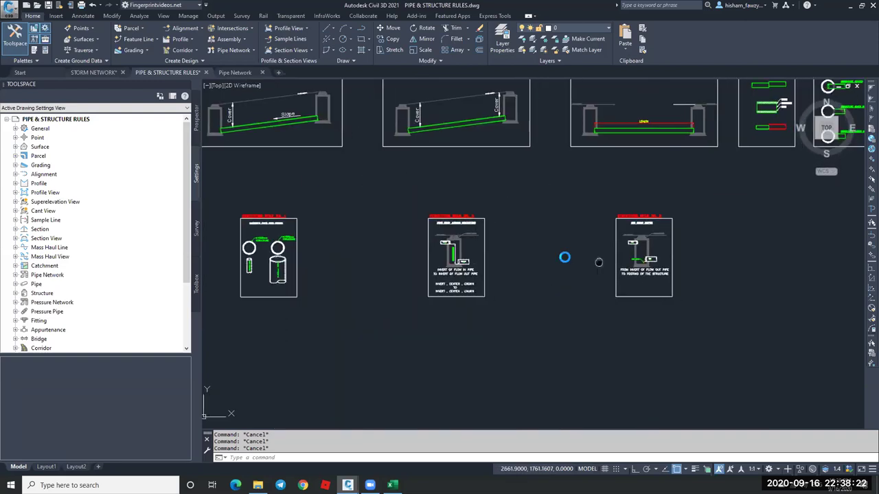
Pan and zoom in on the Structure Rule No. 3 sheet.
middle_drag(606, 265, 481, 249)
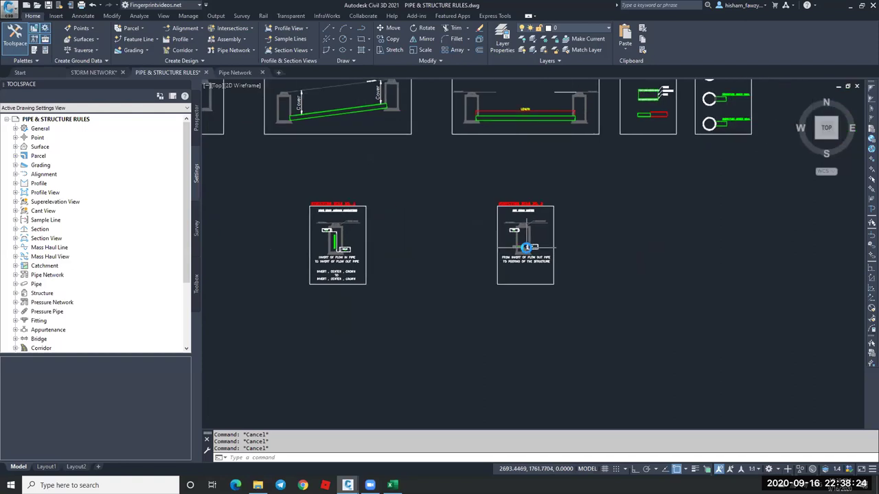
scroll(526, 247, up, 8)
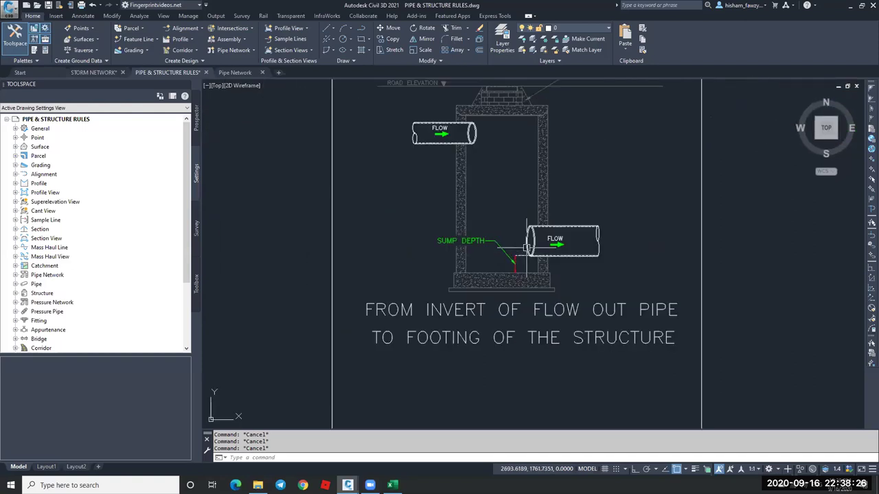
scroll(524, 254, up, 2)
scroll(520, 263, up, 2)
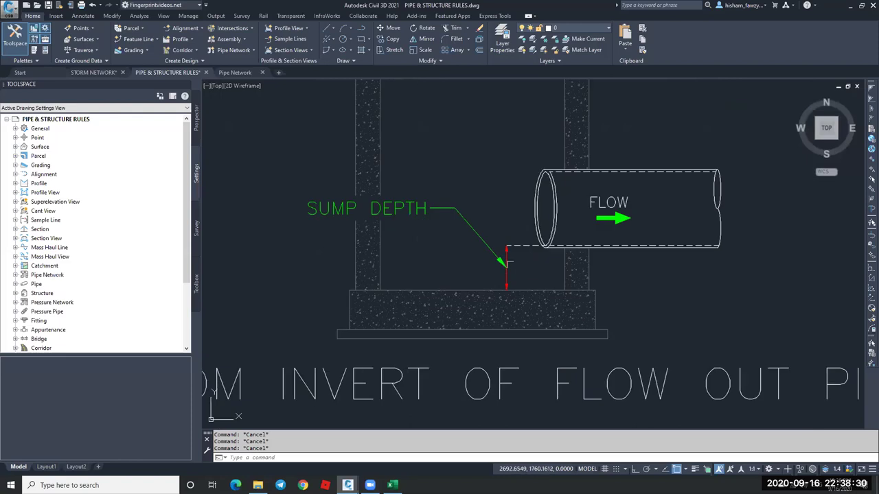
scroll(507, 263, down, 9)
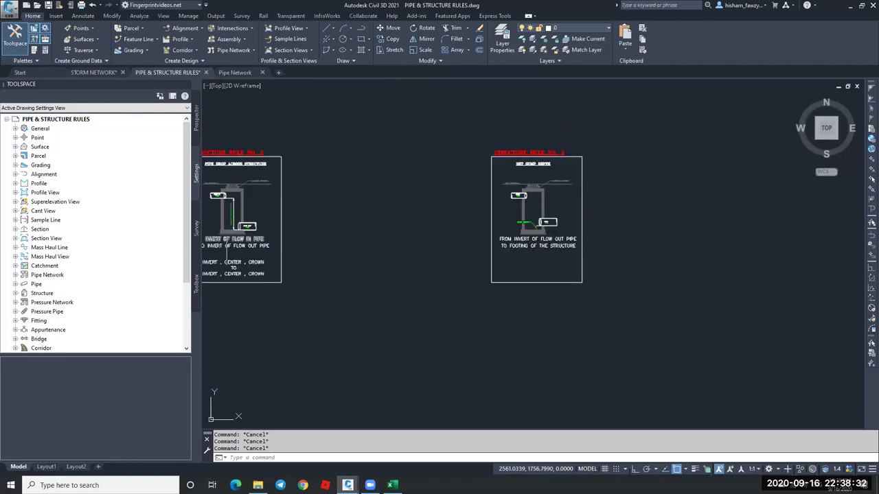
scroll(242, 227, up, 10)
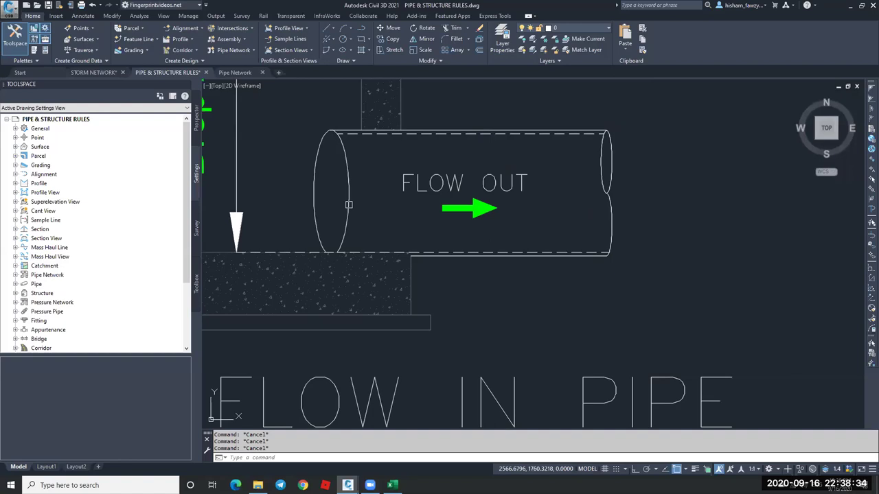
Zoom out and recenter on the manhole-and-pipe diagrams with red-shaded zones below the rule sheets.
middle_drag(265, 245, 333, 245)
scroll(334, 245, down, 6)
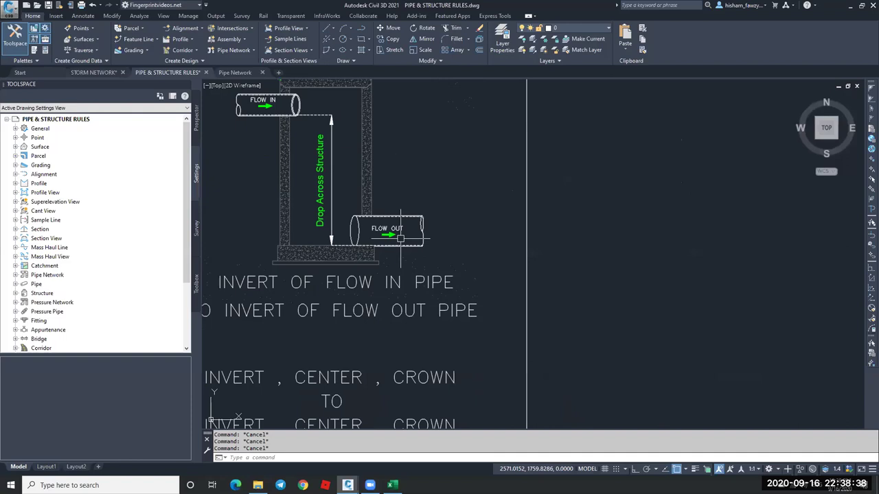
scroll(400, 238, down, 6)
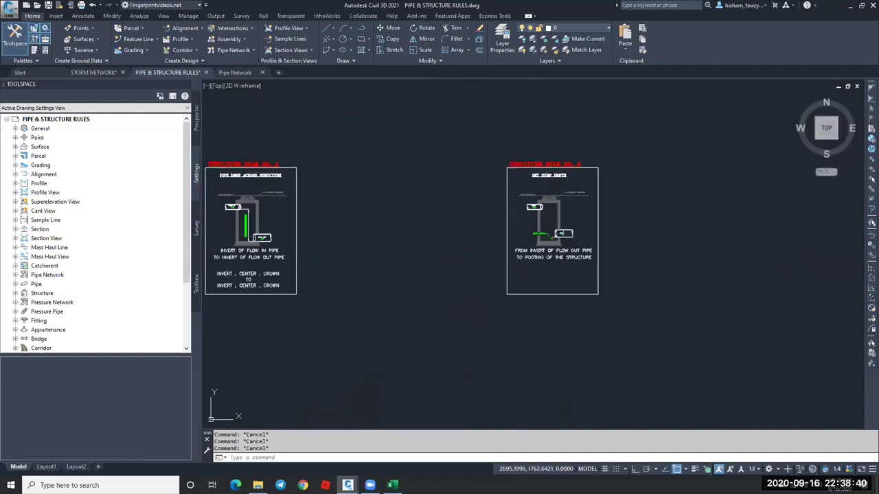
scroll(468, 292, up, 8)
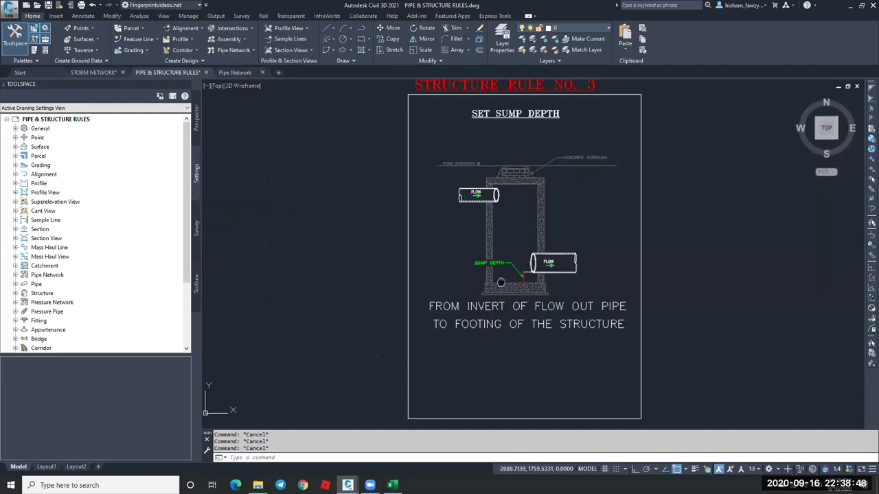
scroll(557, 278, down, 4)
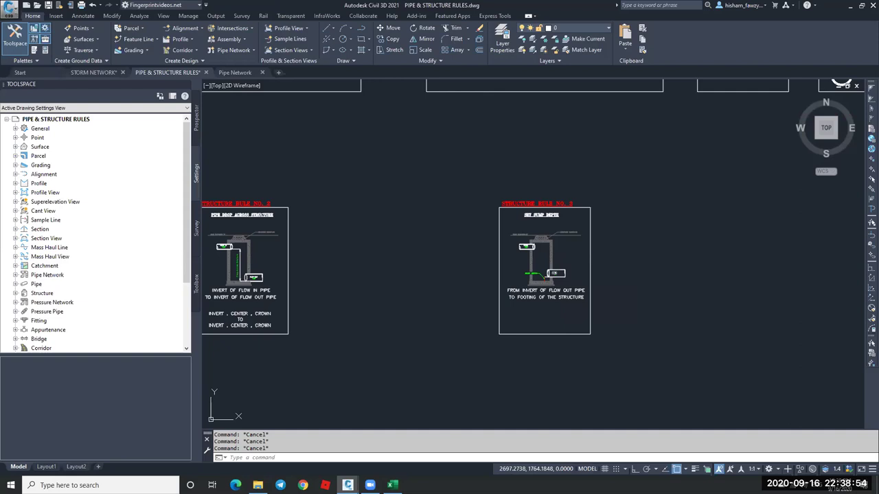
scroll(560, 246, down, 4)
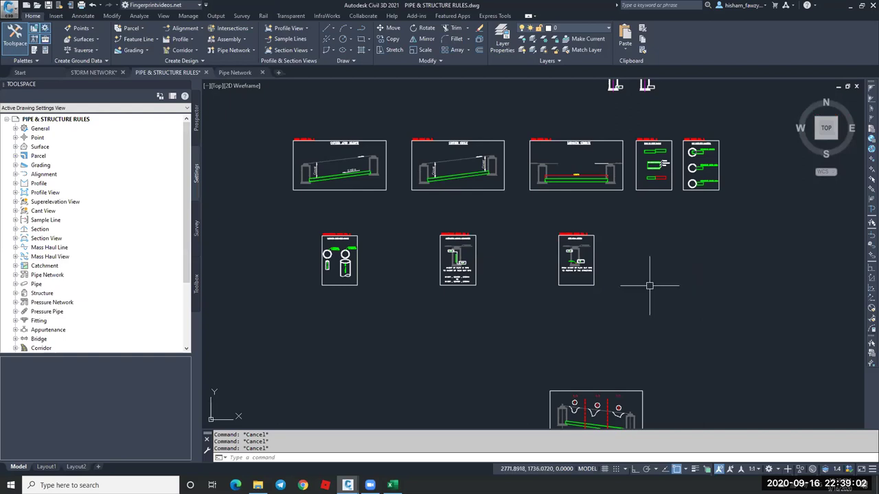
scroll(565, 249, up, 2)
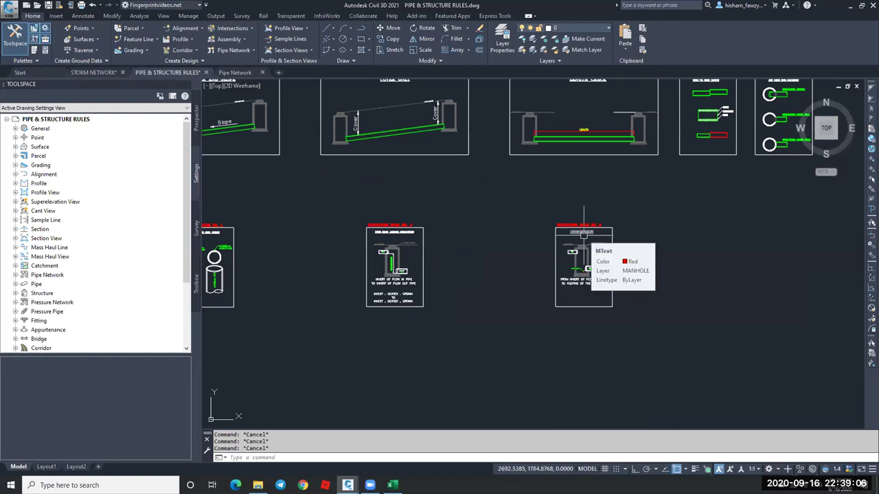
scroll(521, 223, down, 2)
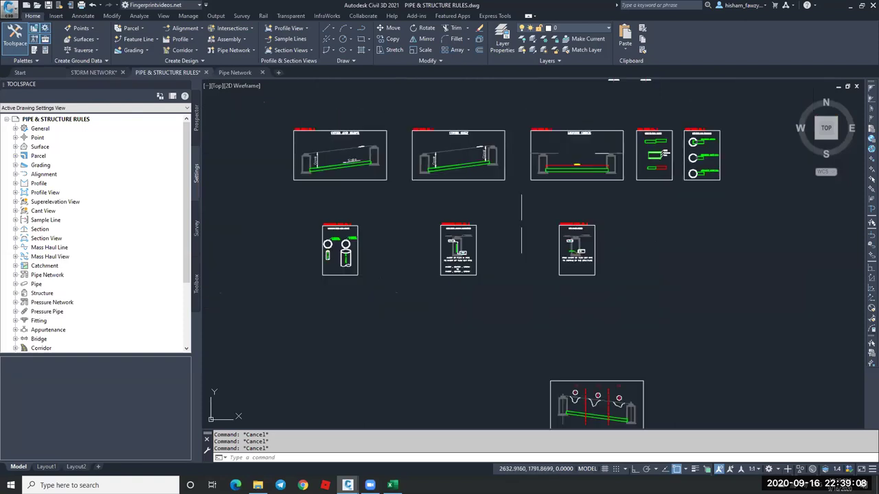
scroll(552, 224, down, 1)
scroll(569, 222, down, 1)
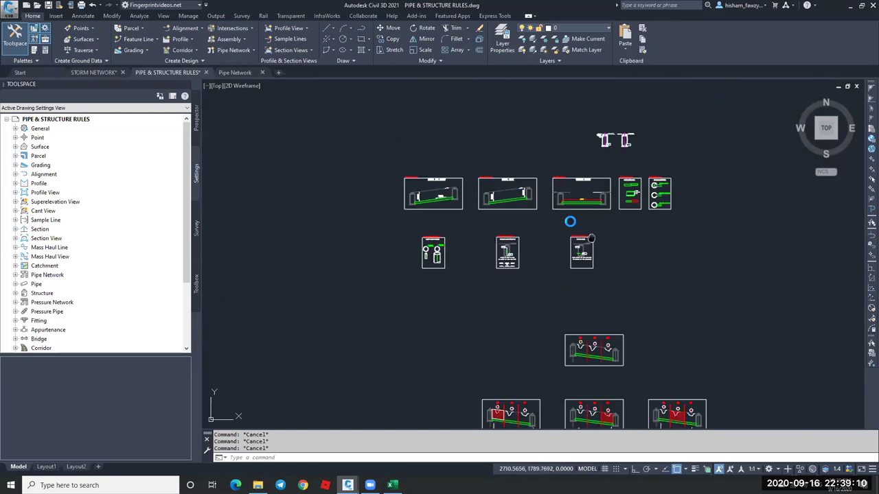
middle_drag(591, 239, 570, 221)
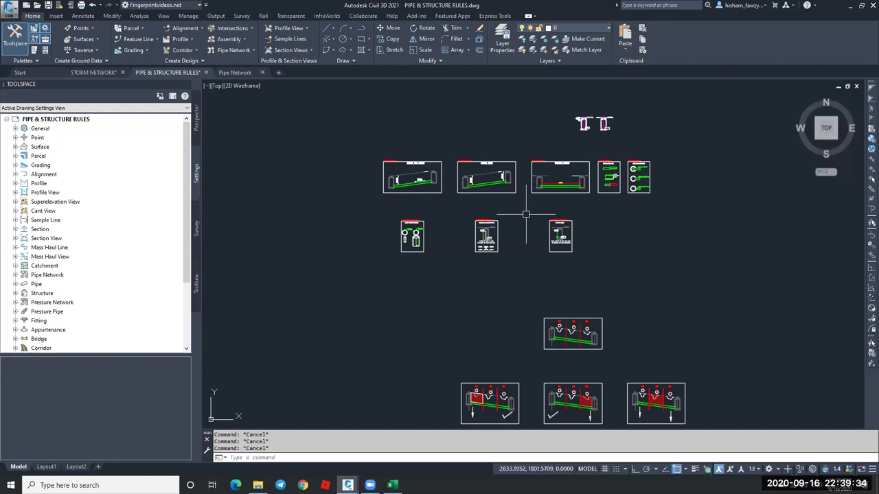
scroll(526, 214, down, 1)
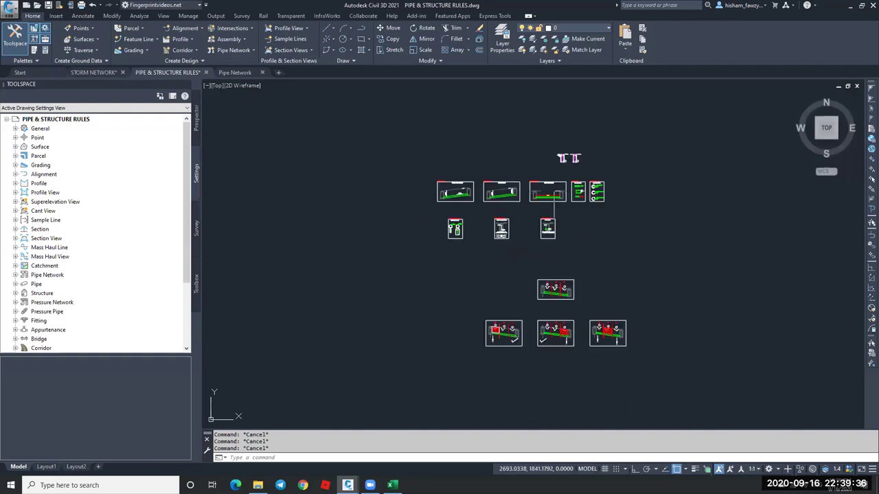
scroll(535, 344, up, 3)
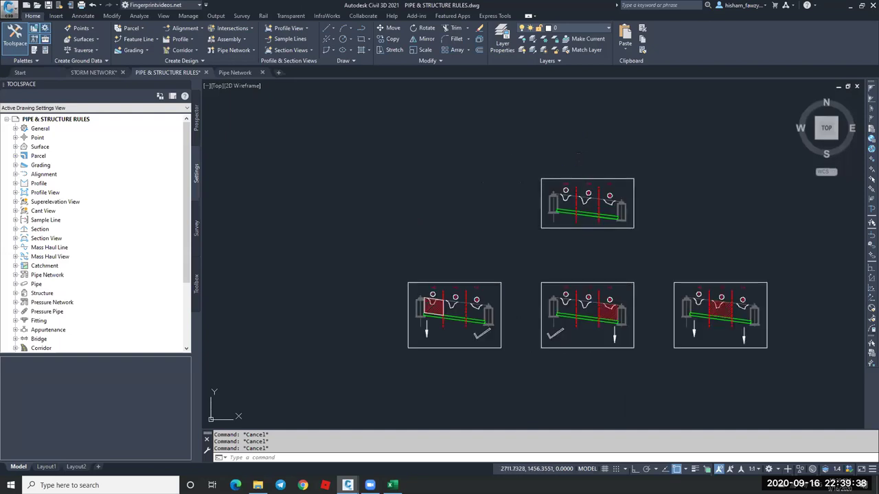
scroll(459, 372, down, 3)
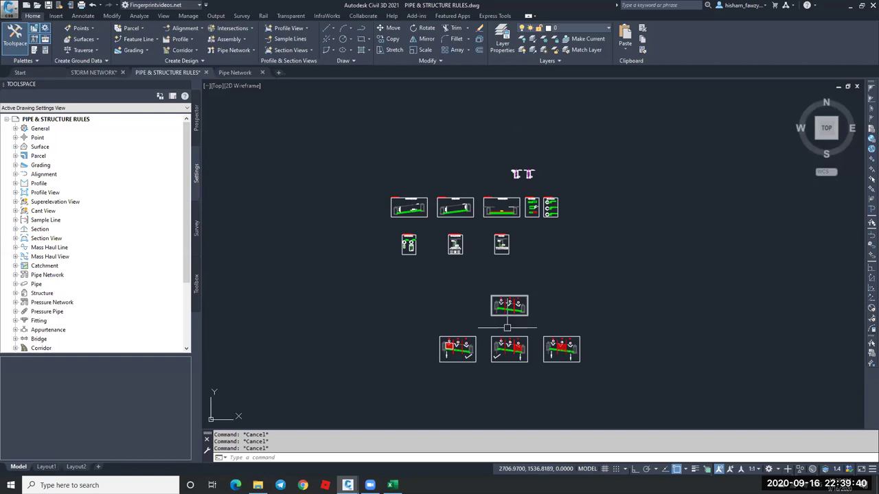
scroll(521, 349, up, 3)
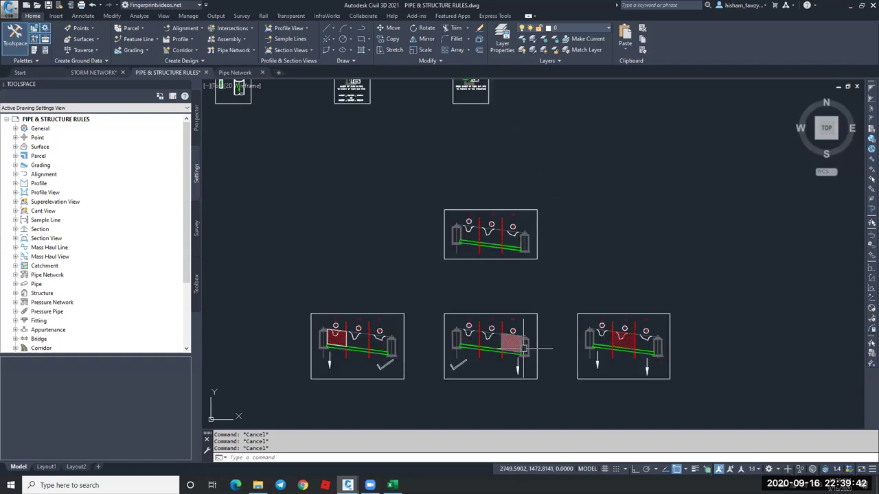
scroll(523, 349, down, 2)
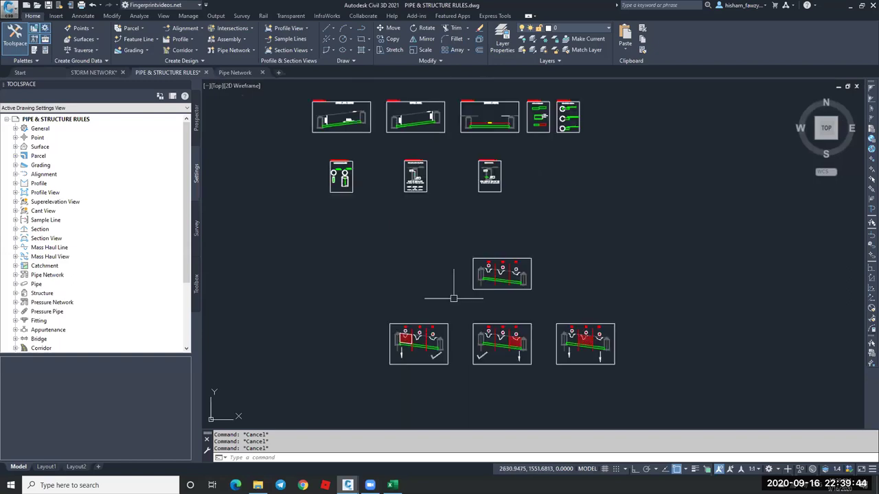
middle_drag(452, 292, 506, 278)
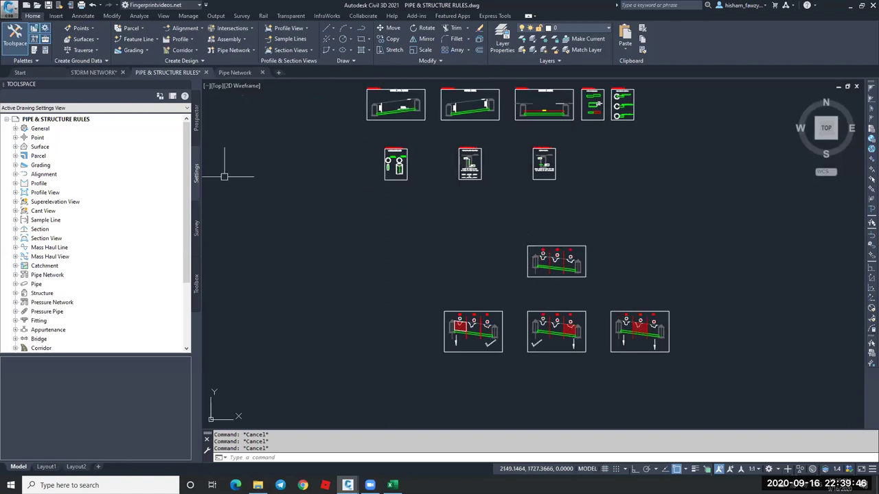
Expand the Pipe settings and check the Standard Pipe Rule Set, then collapse it.
click(196, 145)
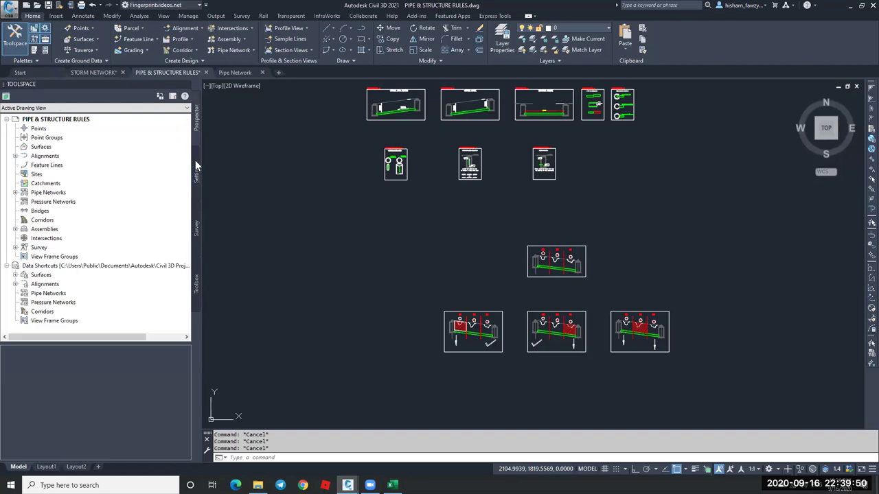
click(195, 165)
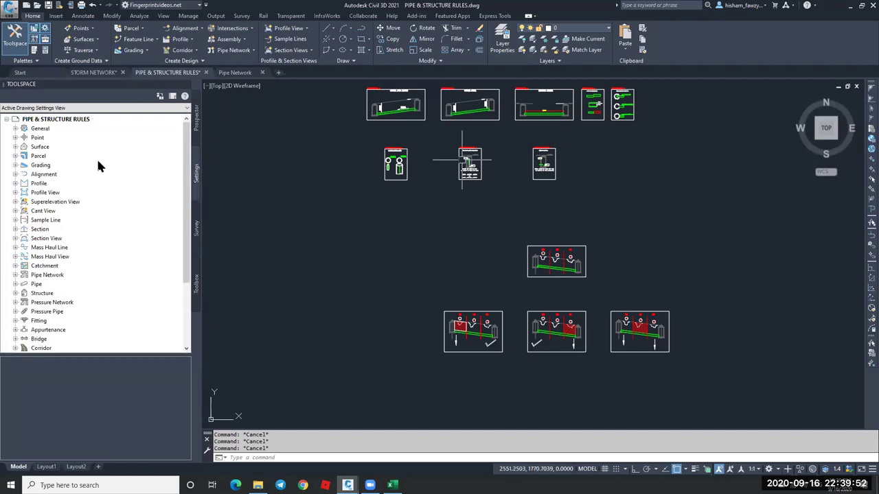
click(15, 284)
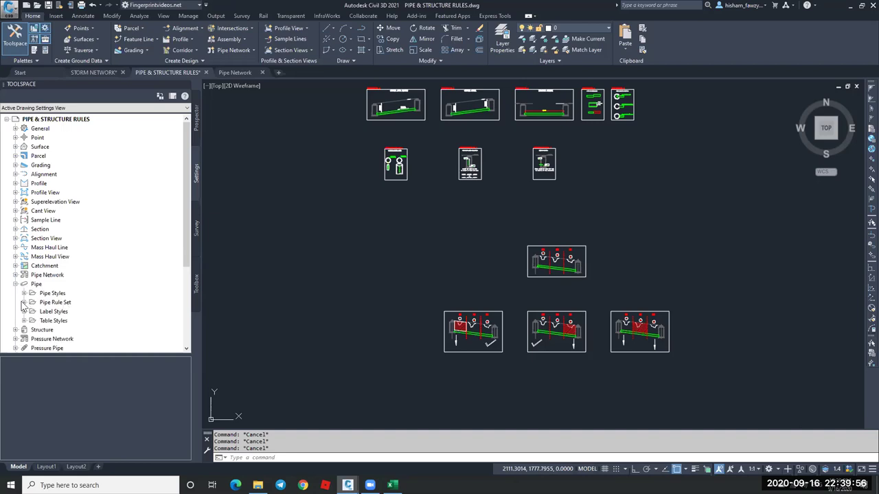
click(23, 302)
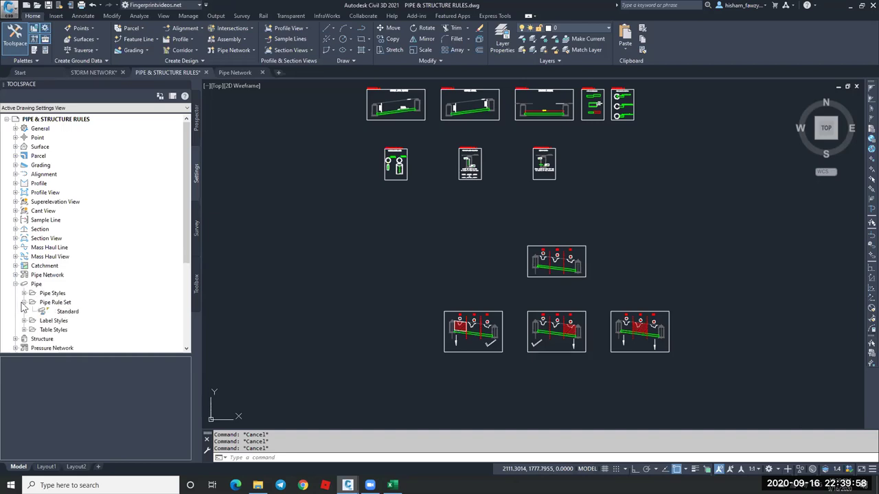
click(24, 302)
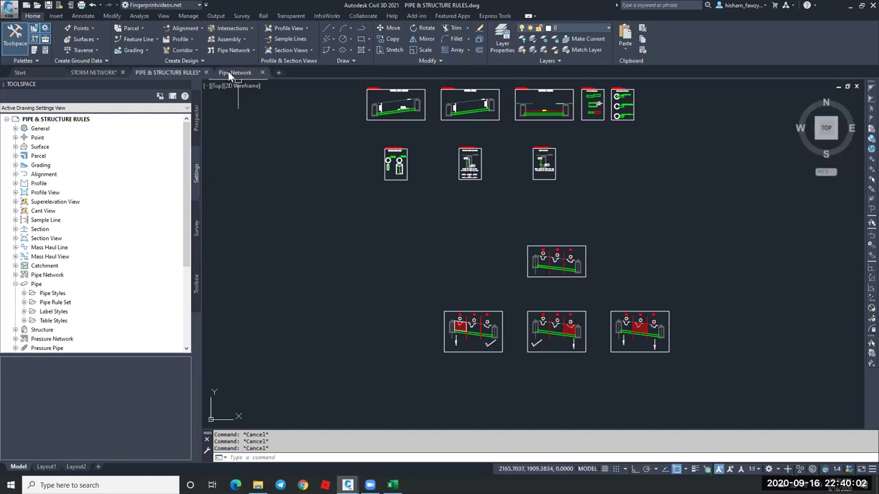
In the STORM NETWORK drawing, add a Cover and Slope rule to the H-Pipe rule set.
click(89, 72)
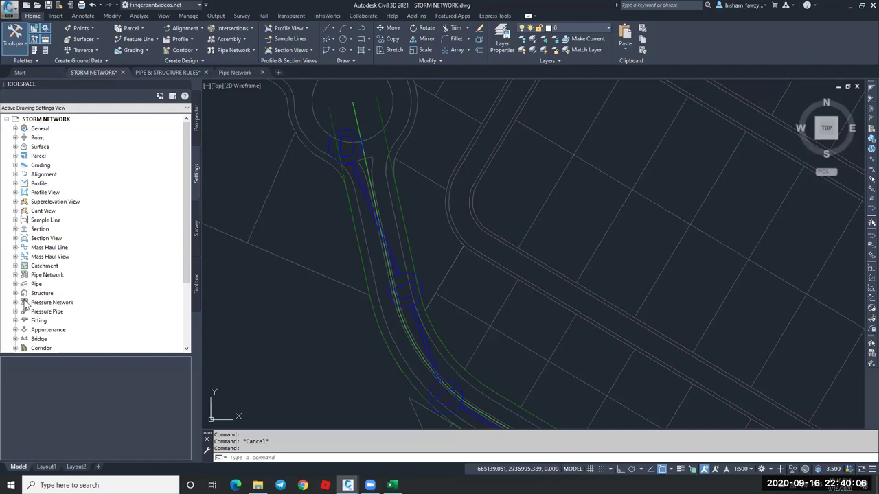
double_click(55, 303)
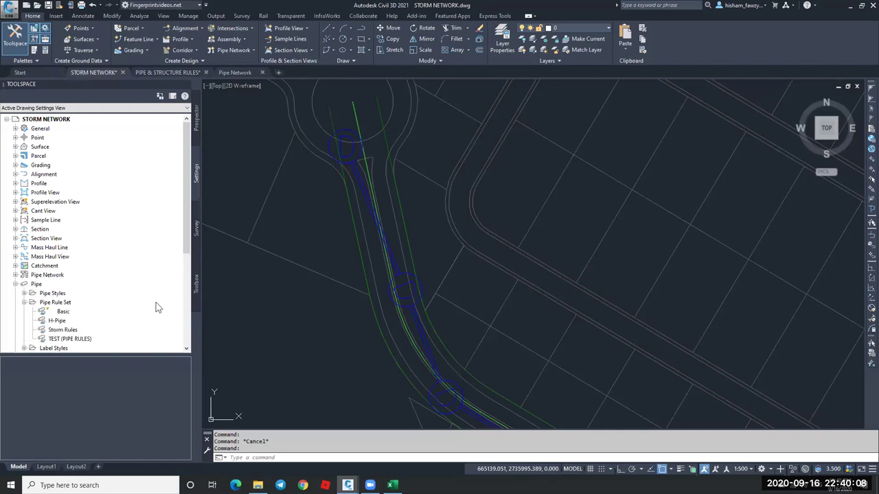
click(89, 320)
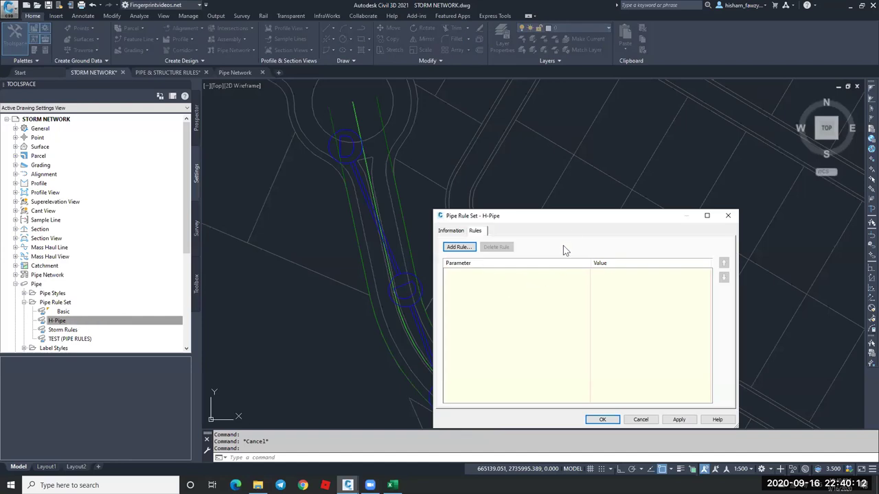
key(Return)
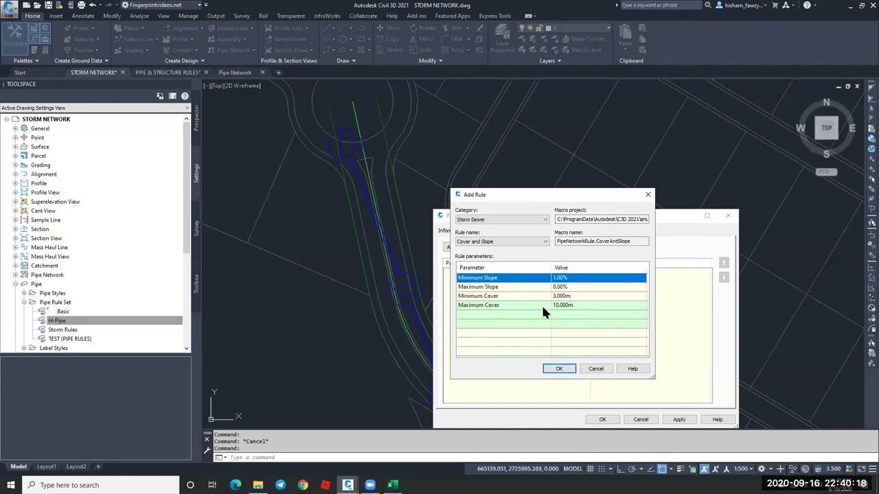
key(Down)
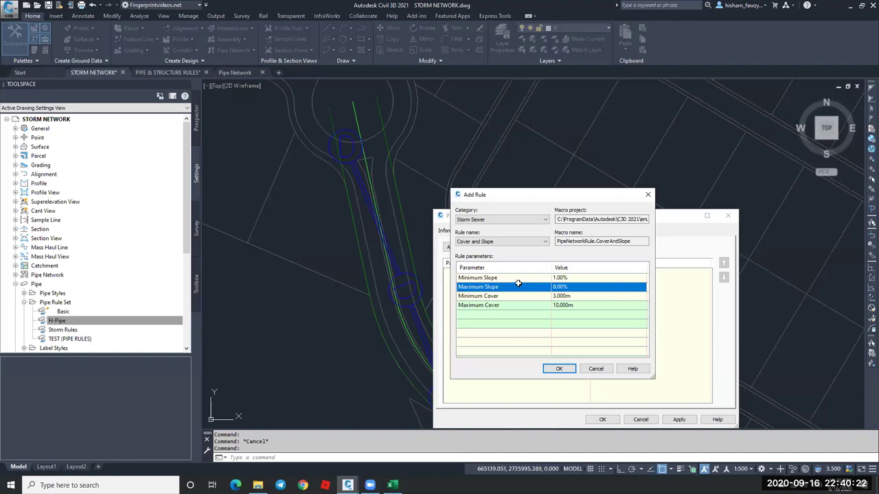
key(Down)
key(Down)
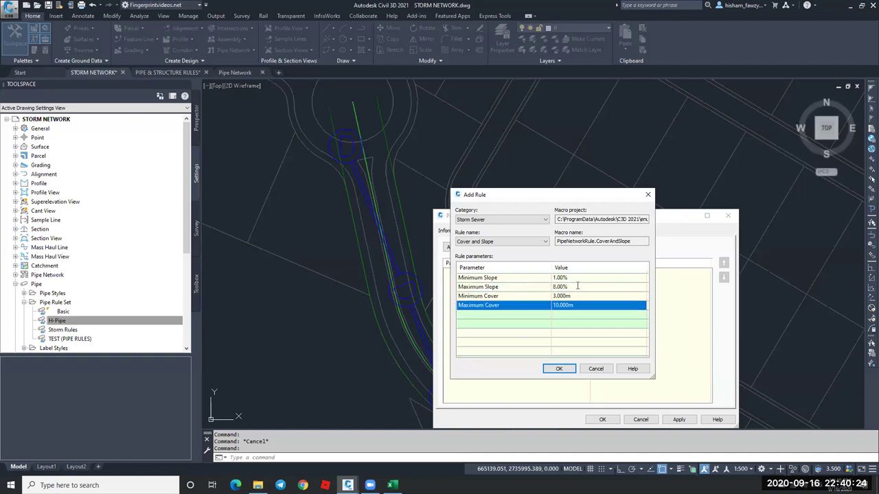
key(Return)
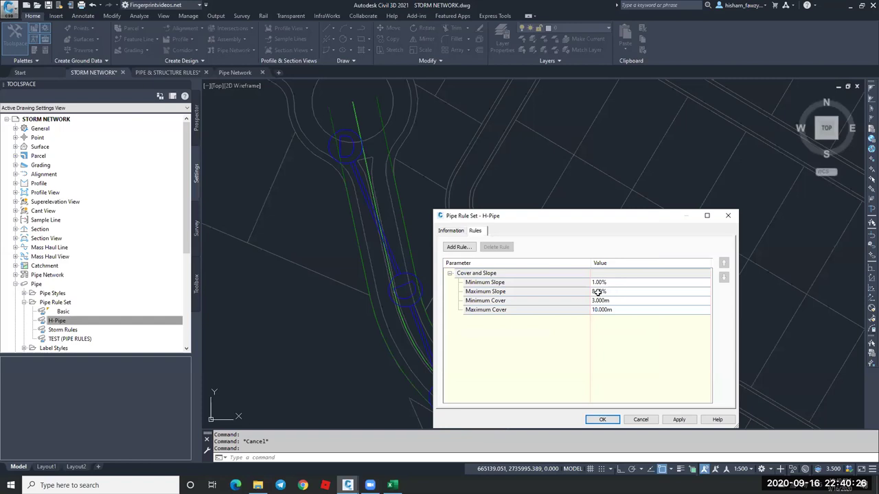
Set Minimum Cover to 1.500m and Maximum Cover to 5.000m, then confirm the rule set.
key(Tab)
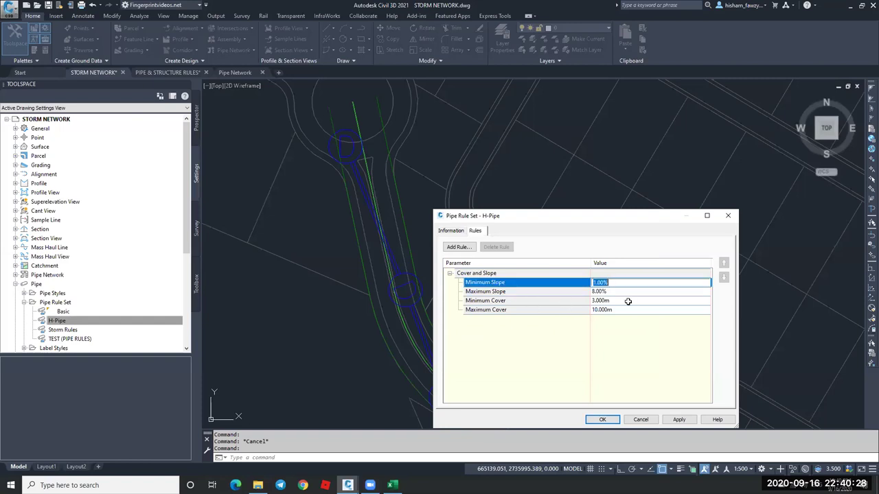
key(Tab)
key(Tab)
key(Tab)
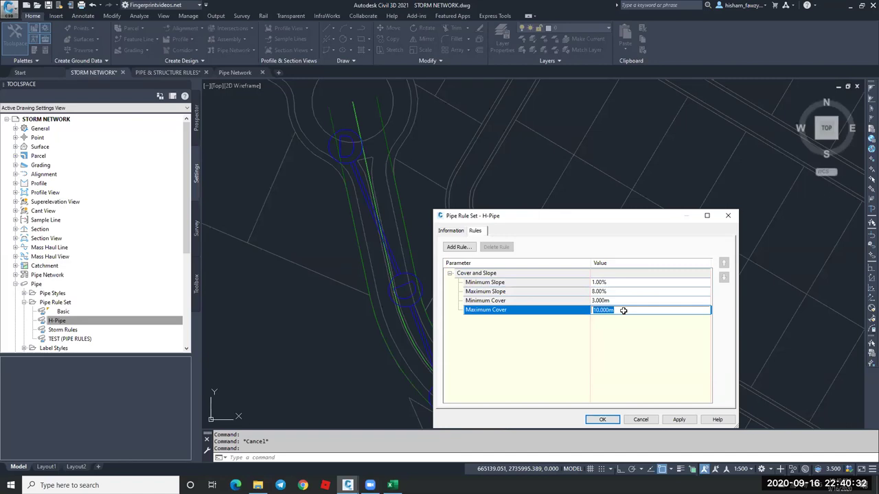
click(622, 301)
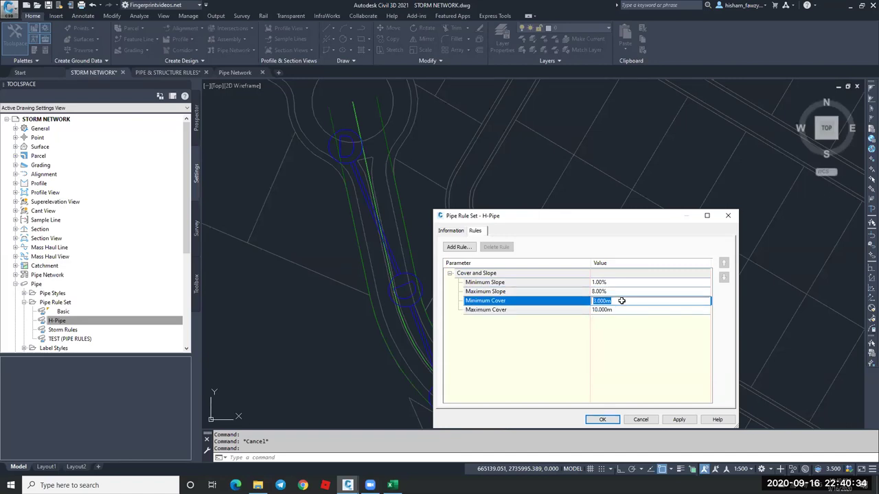
text(1.5)
click(637, 311)
text(5)
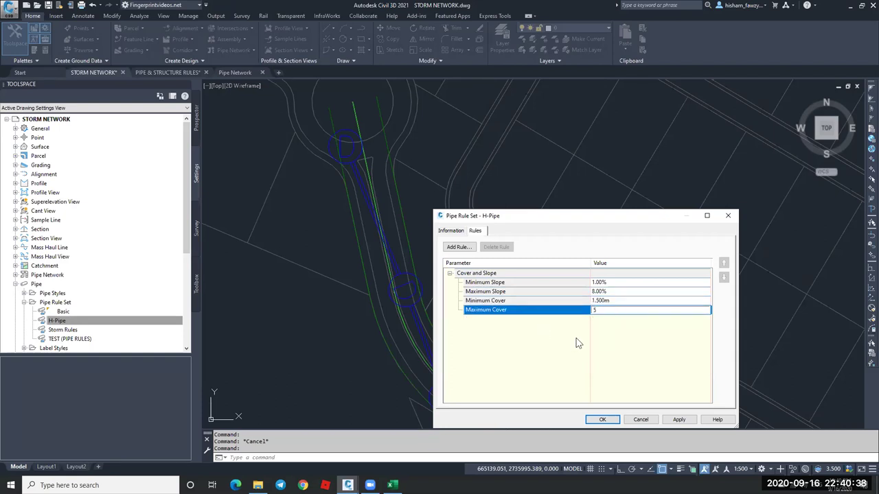
key(Return)
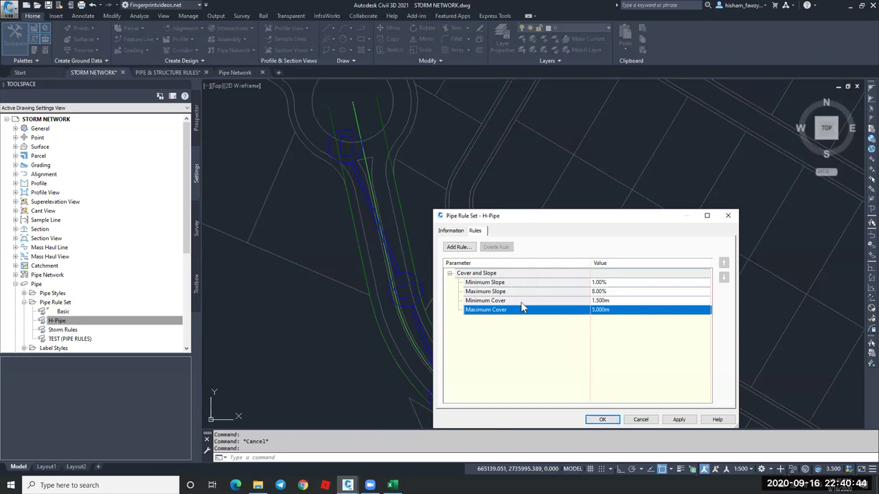
key(ctrl+Tab)
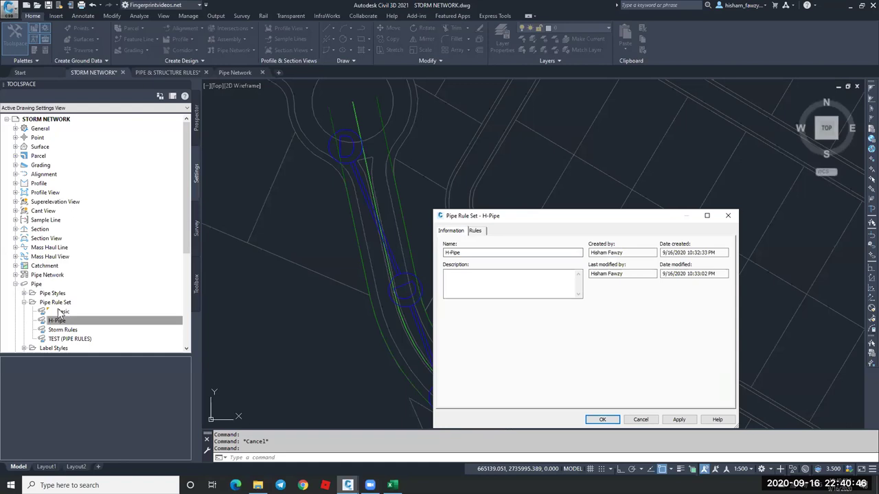
key(Return)
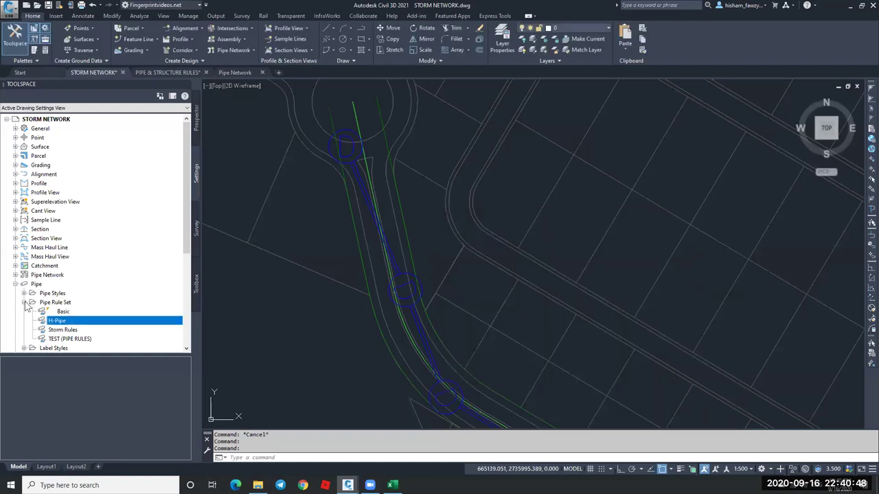
Collapse the pipe settings and rename the new structure rule set to H-Structure Rules.
click(24, 303)
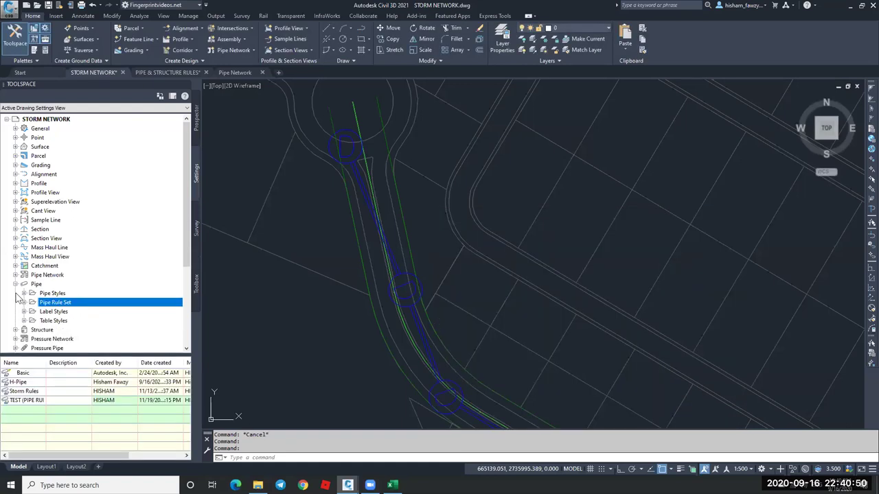
click(15, 284)
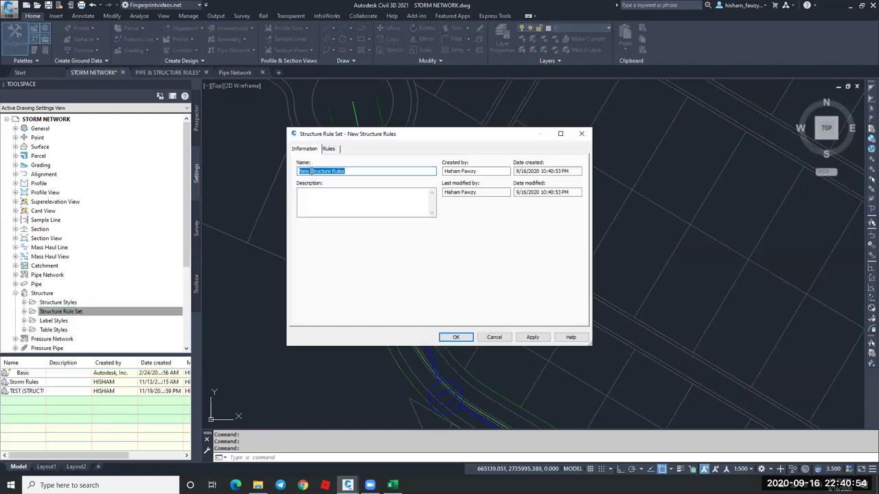
double_click(305, 171)
text(H-)
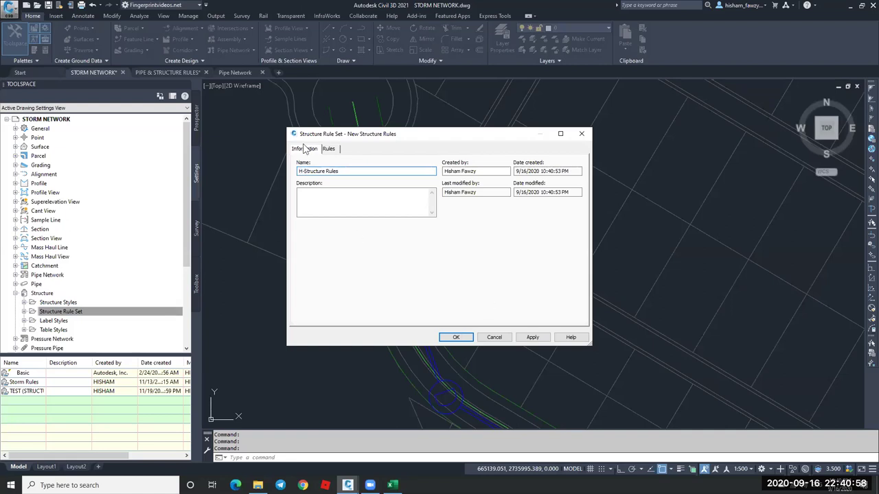
Add a Set Sump Depth rule with sump depth 1, then apply and close.
click(333, 151)
click(315, 166)
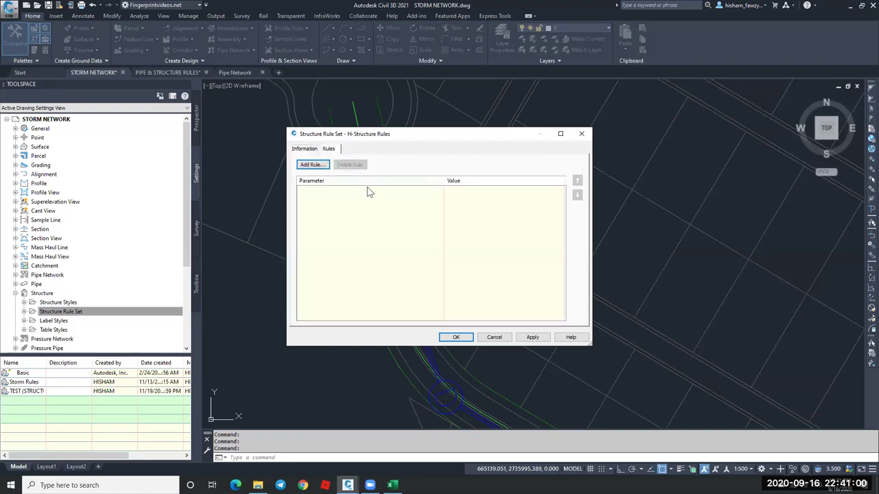
key(Down)
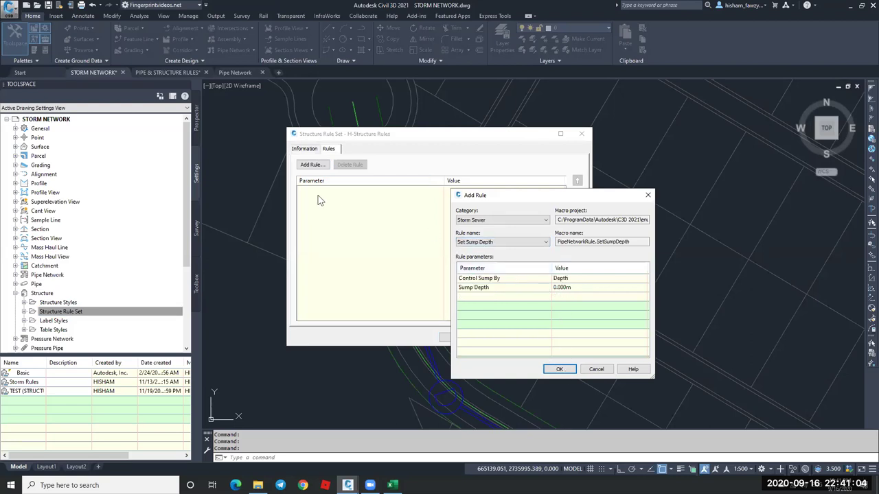
key(Return)
click(476, 210)
text(1)
key(Return)
click(520, 340)
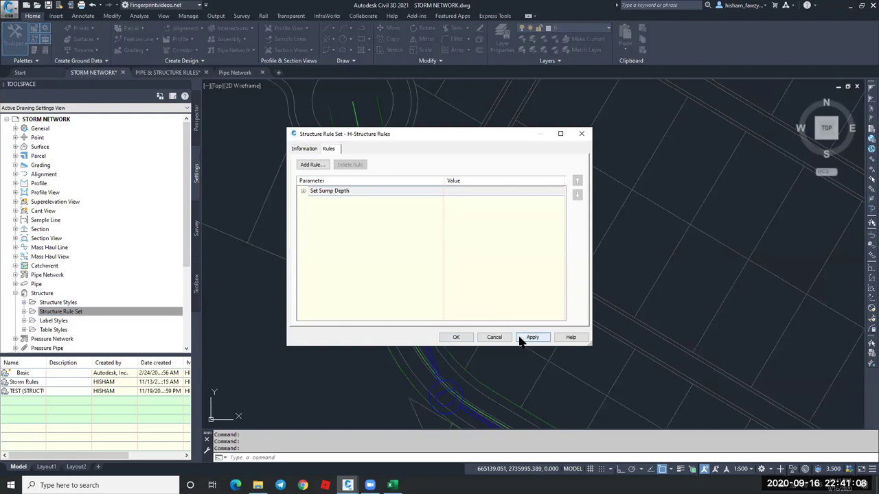
click(455, 337)
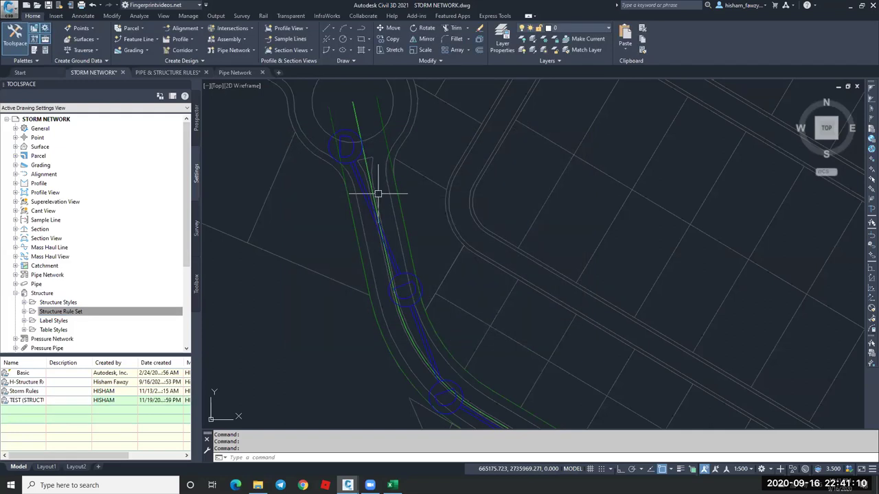
Collapse Structure settings, expand Pipe Network > Parts Lists, and call up Bimarabia's actions.
scroll(378, 194, down, 4)
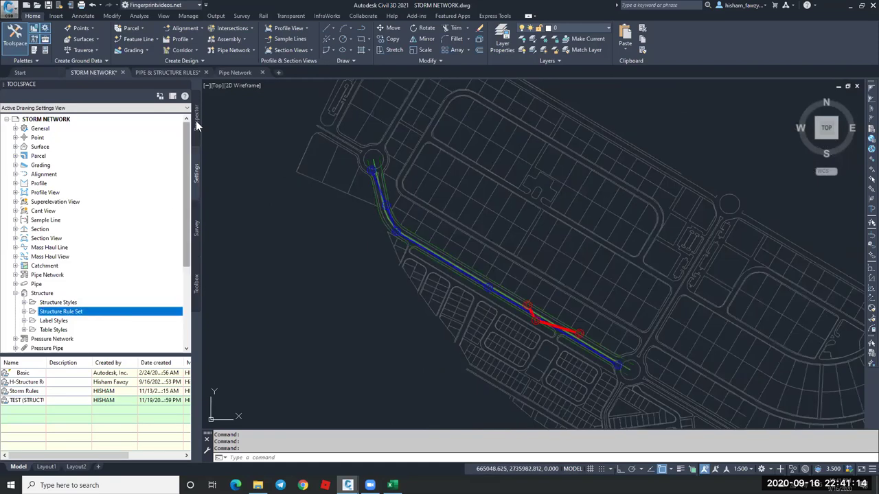
click(196, 118)
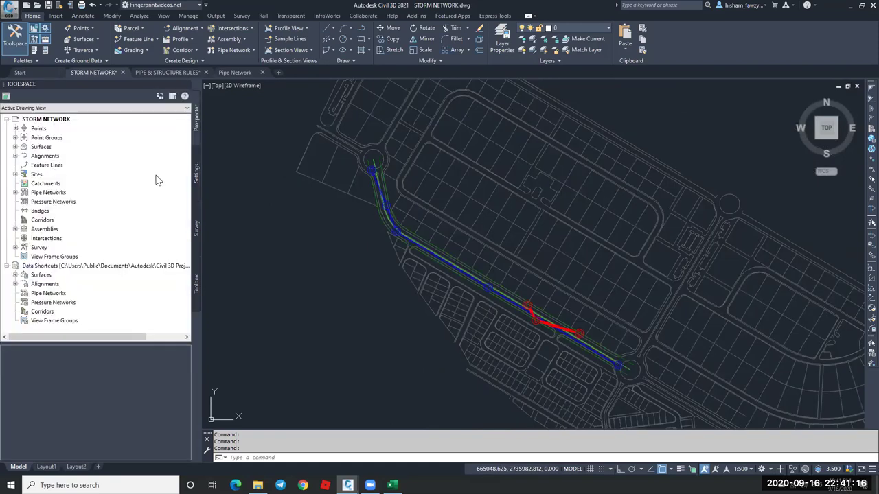
click(197, 172)
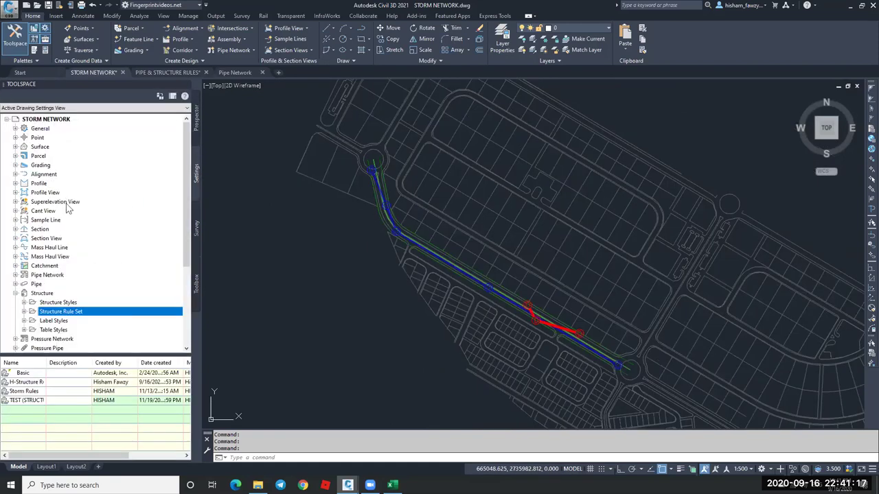
click(16, 293)
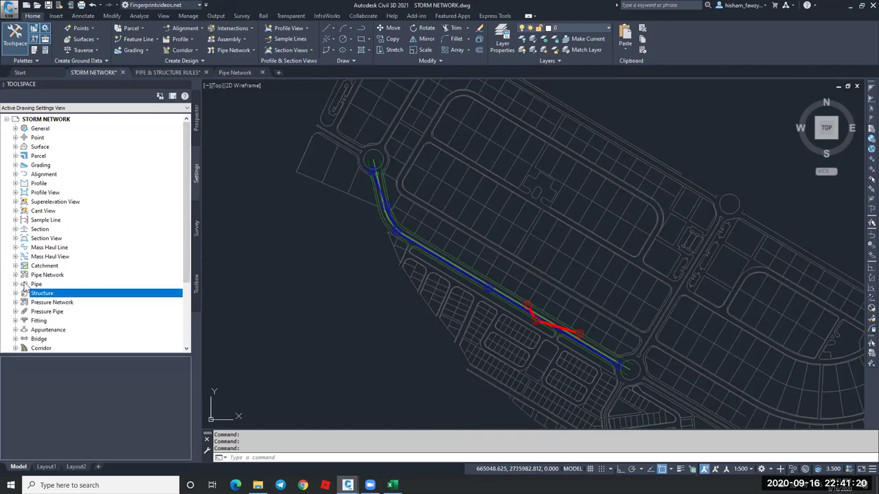
double_click(46, 275)
double_click(52, 284)
right_click(90, 295)
In the Bimarabia parts list, assign the H-Pipe rule set to the PVC Pipe SI family.
click(101, 300)
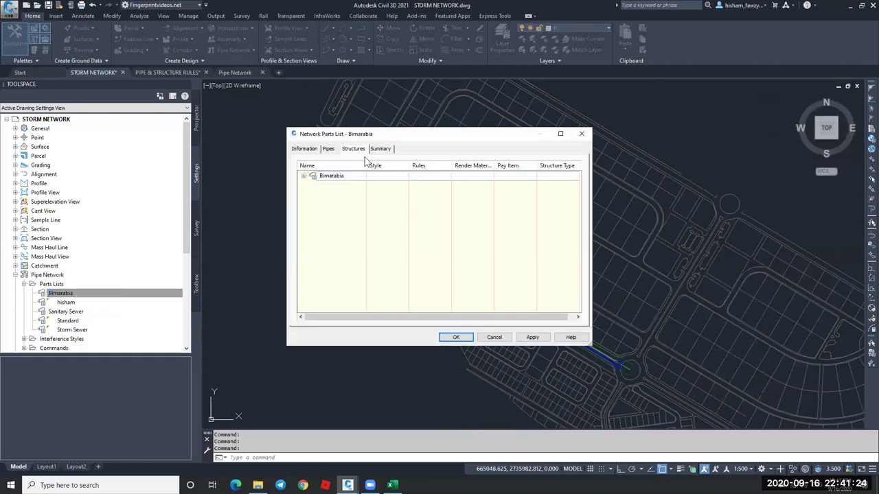
click(329, 149)
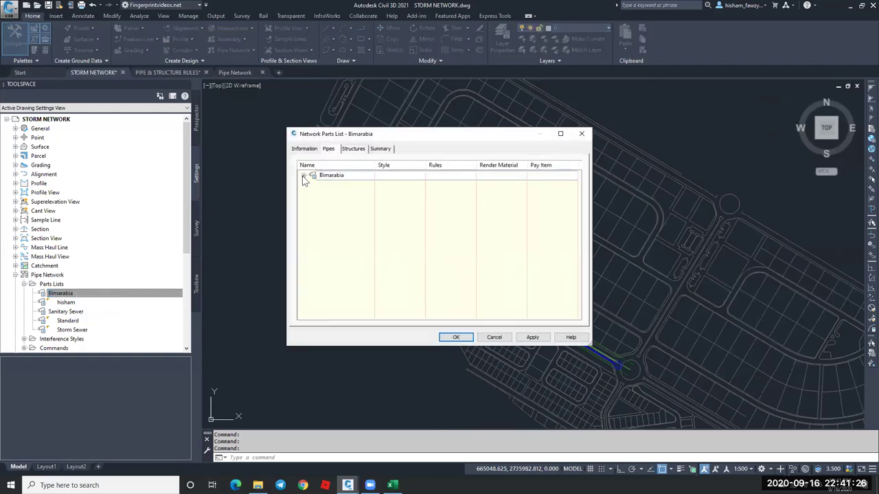
click(303, 175)
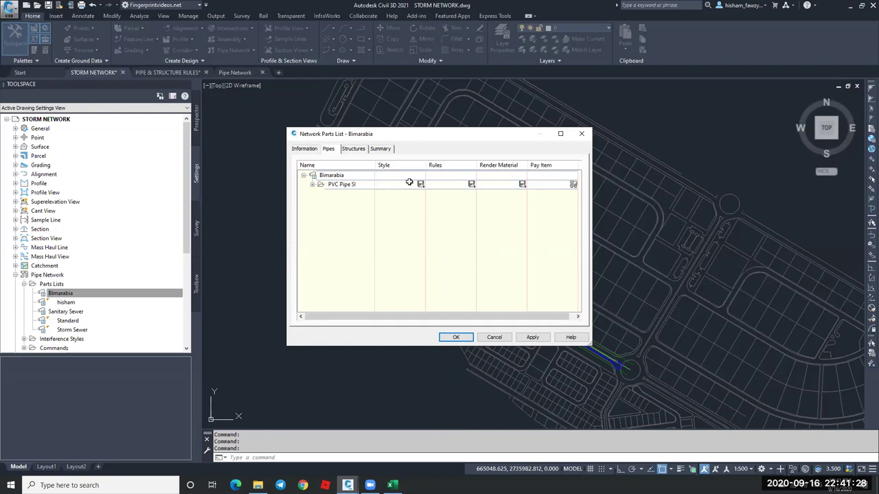
click(446, 185)
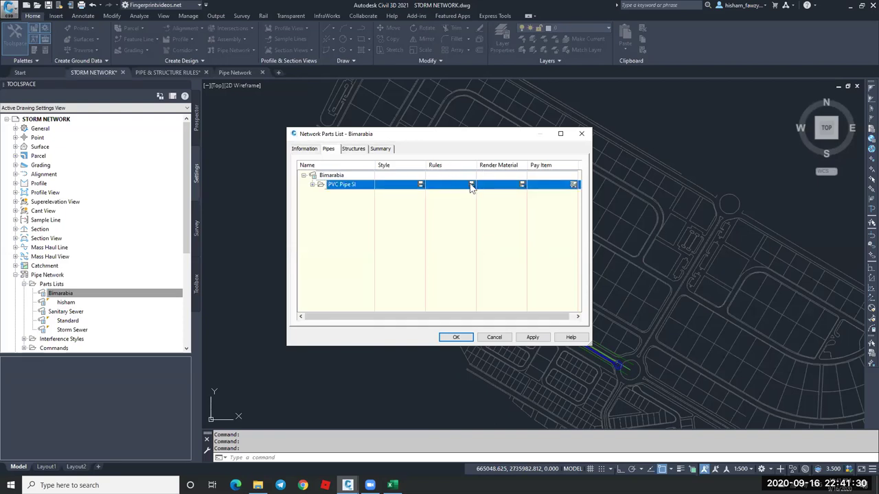
click(471, 184)
click(457, 170)
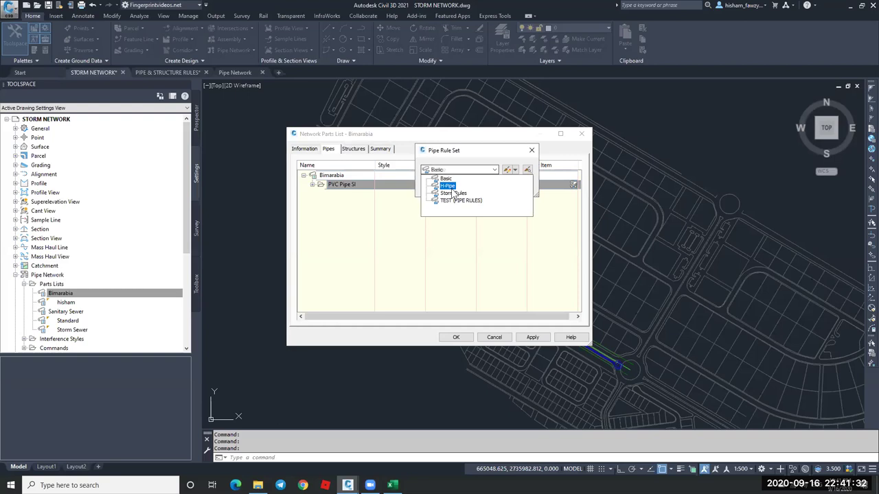
click(445, 185)
click(431, 187)
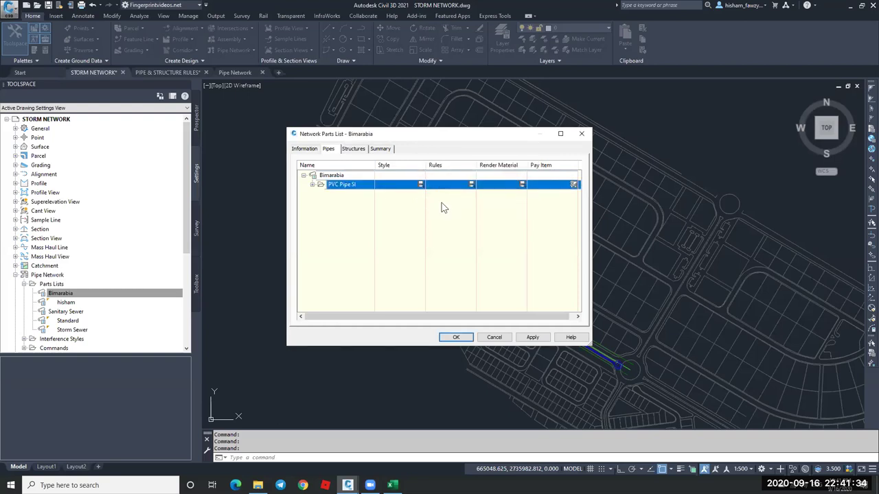
Assign H-Structure Rules to all four Bimarabia structure families and close the parts list.
click(354, 149)
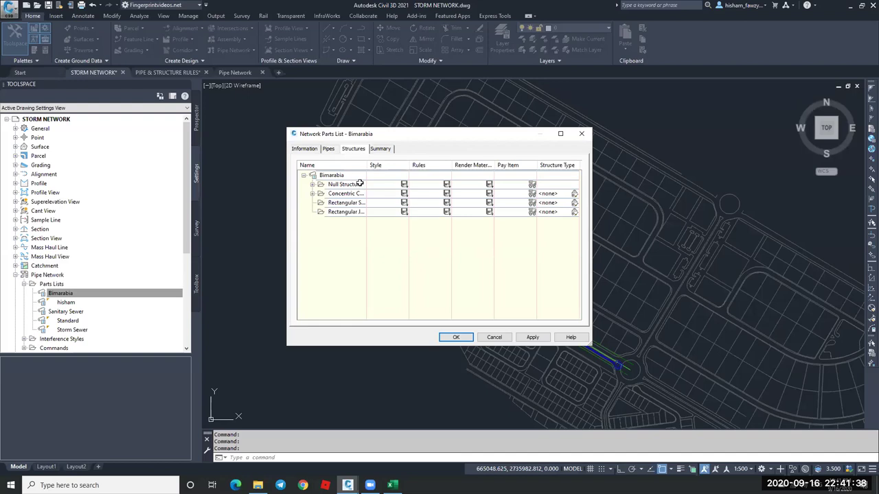
click(357, 185)
shift+click(357, 213)
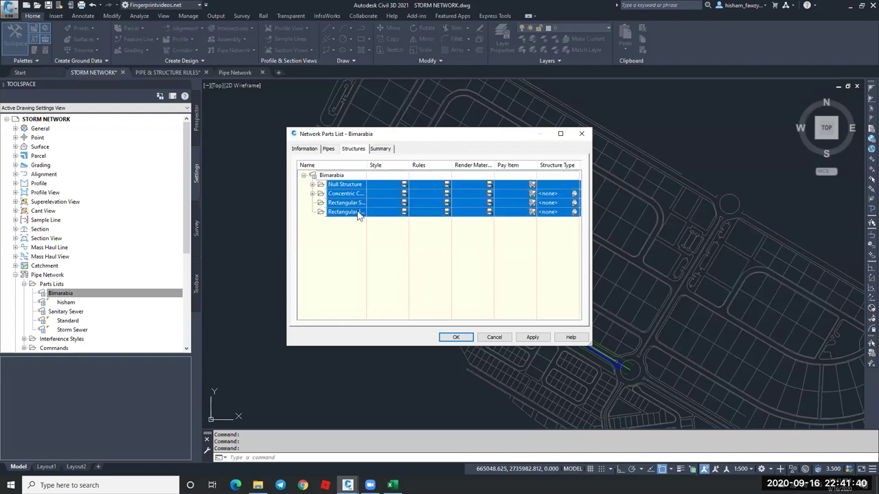
click(446, 185)
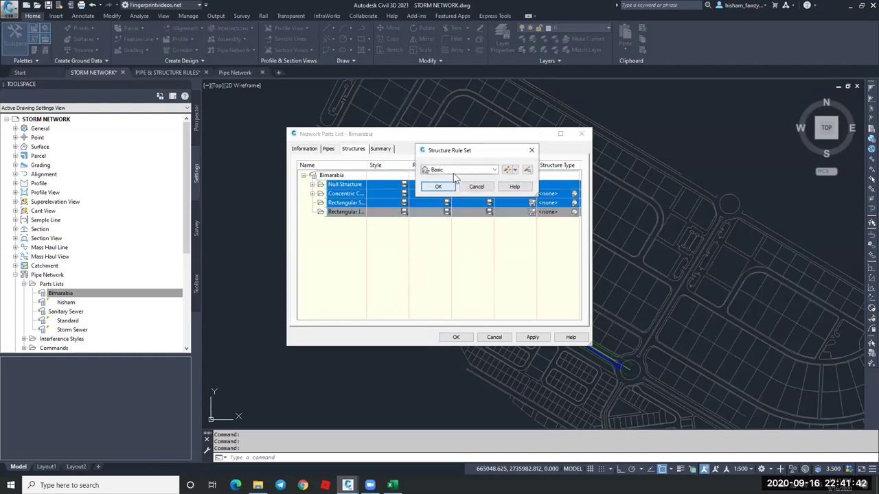
click(453, 172)
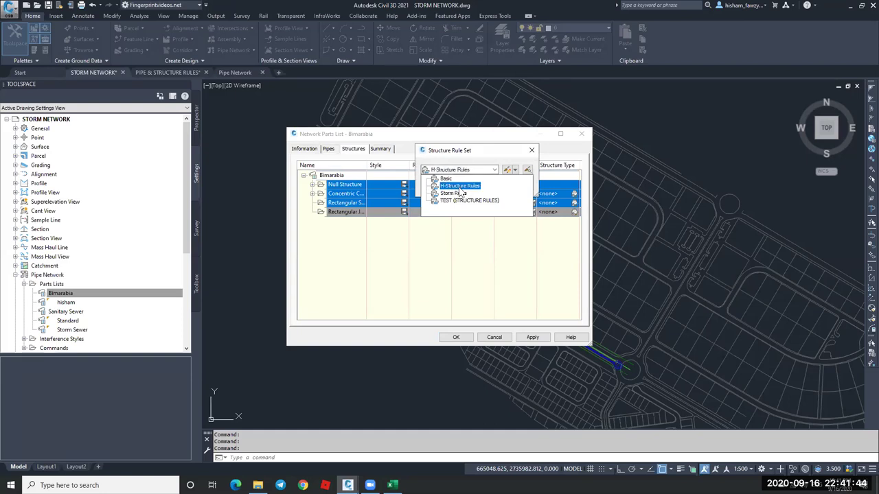
click(443, 186)
click(443, 187)
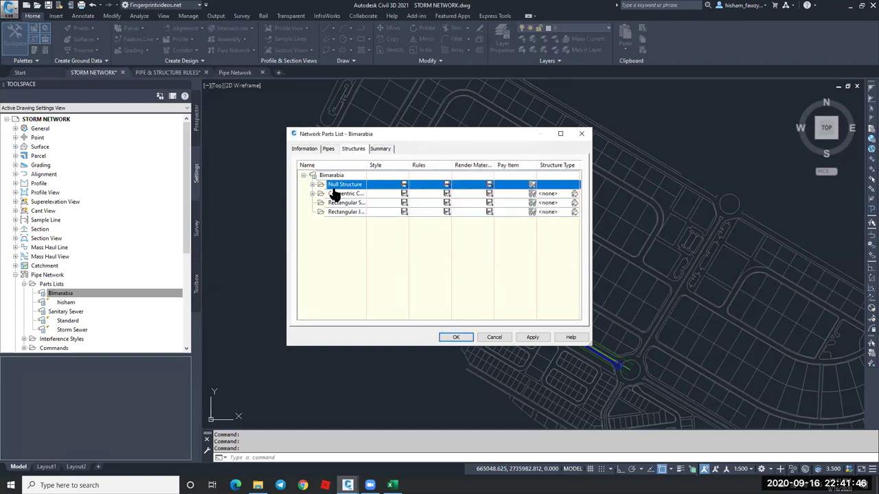
click(314, 184)
click(314, 185)
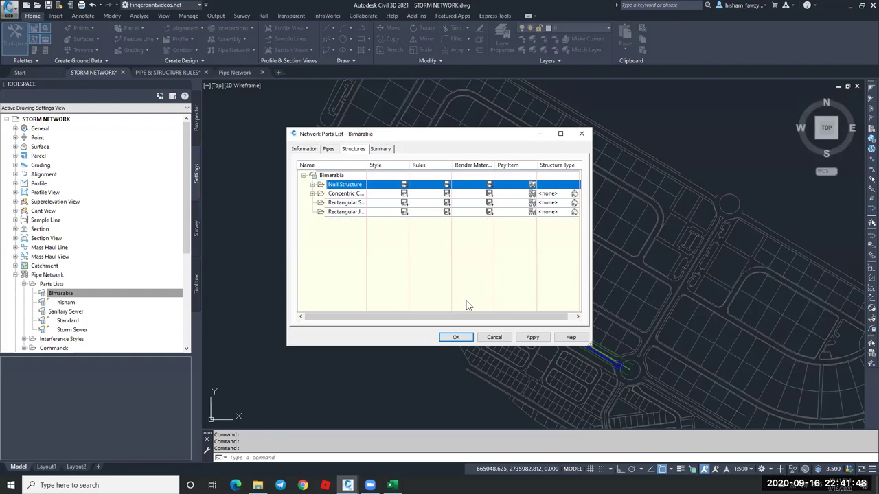
click(455, 337)
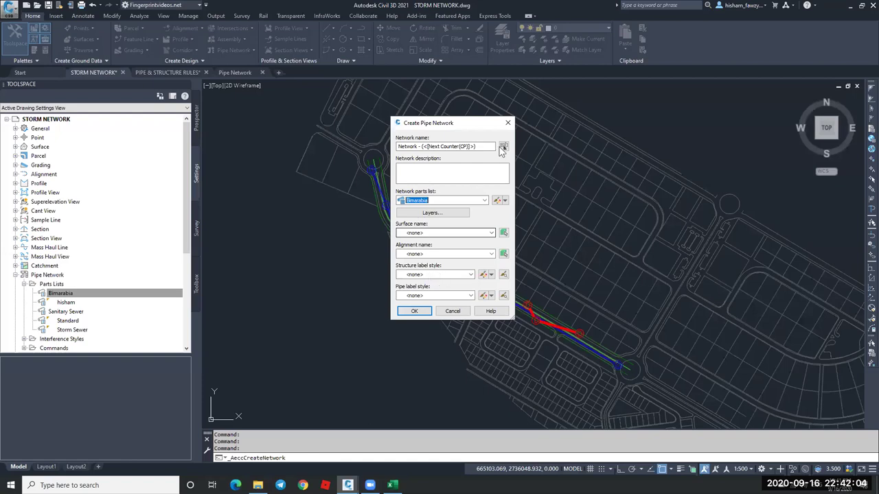
Create pipe network Network - 1001 on surface ROAD 1 with the Bimarabia parts list.
key(Tab)
key(Tab)
key(Tab)
key(Tab)
key(Down)
key(Down)
key(alt+Down)
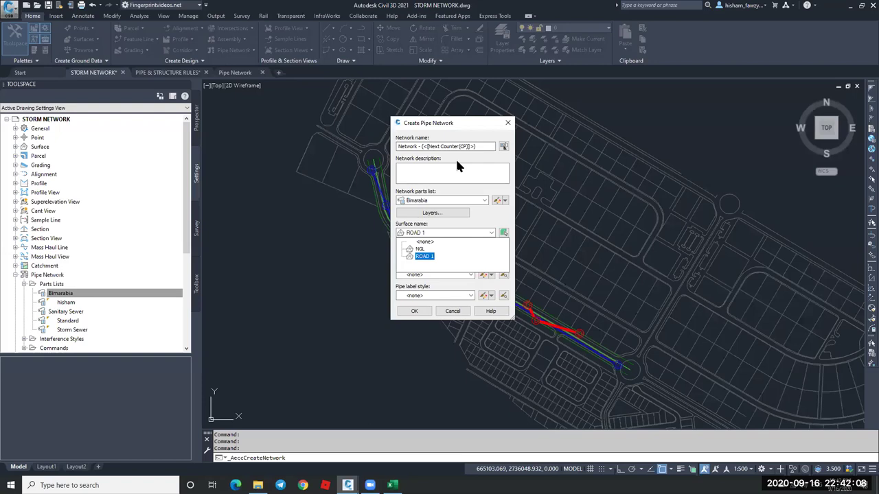
drag(477, 146, 420, 147)
text(1001)
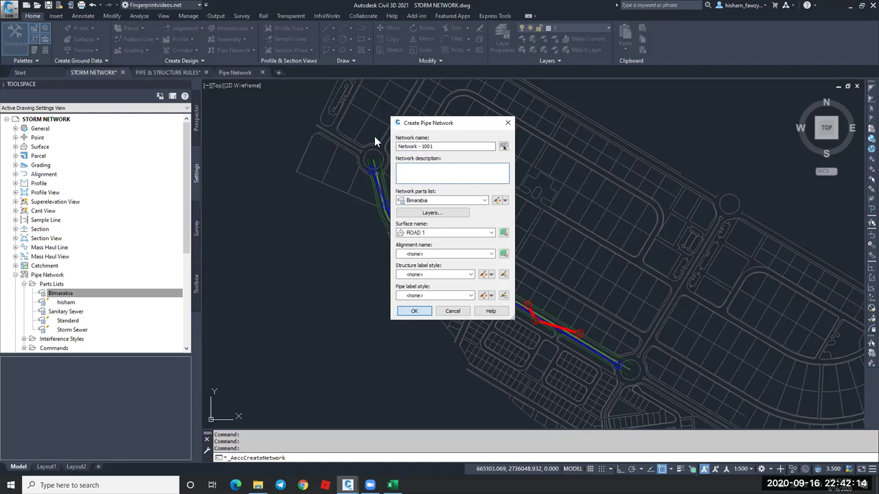
key(Return)
drag(468, 168, 412, 137)
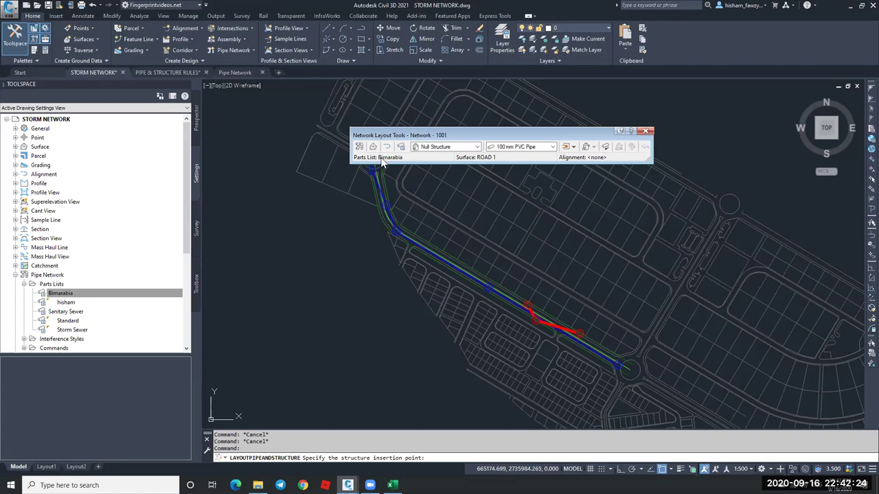
Choose the 1,200 dia Concentric Cylindrical Structure and 600 mm PVC Pipe, then cancel the layout.
click(477, 146)
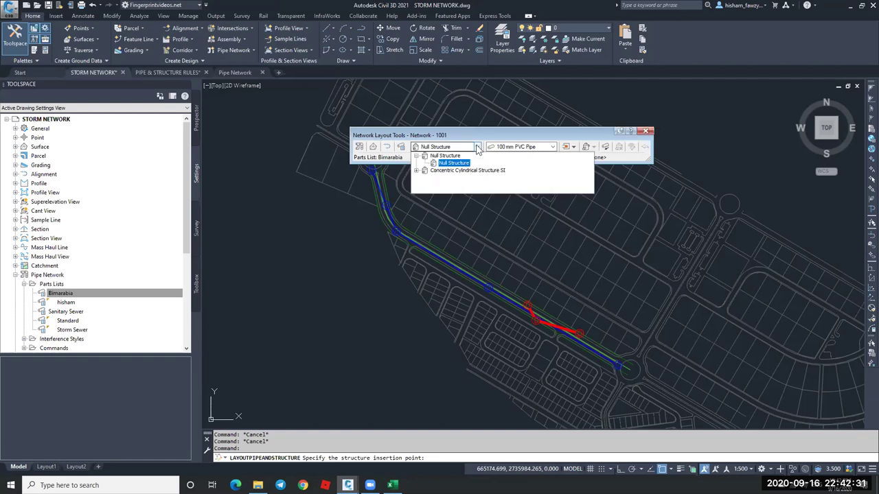
click(416, 170)
click(472, 178)
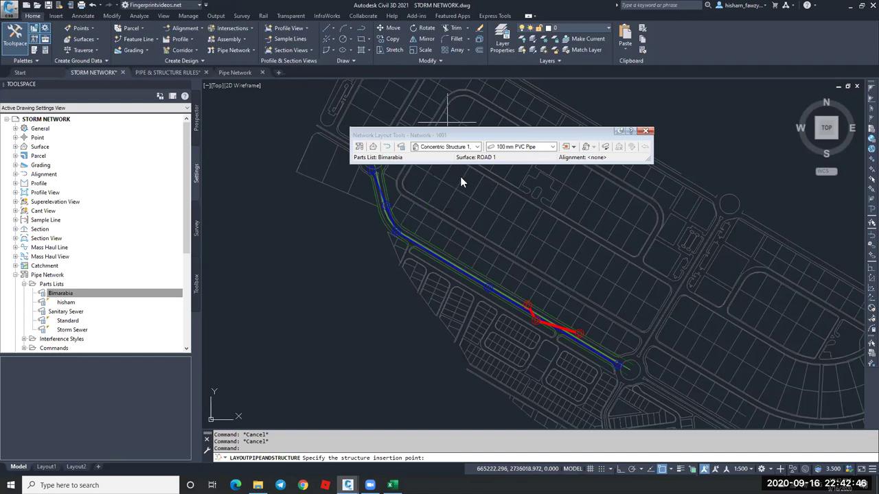
click(476, 147)
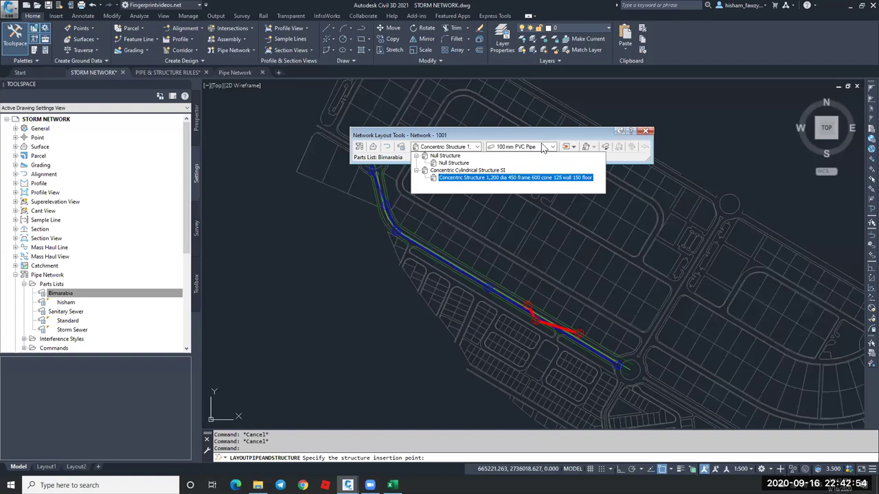
click(537, 149)
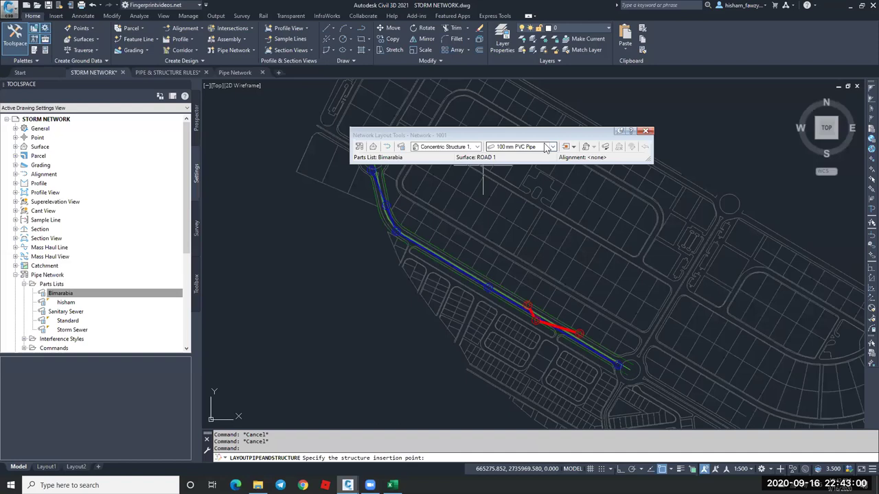
click(547, 147)
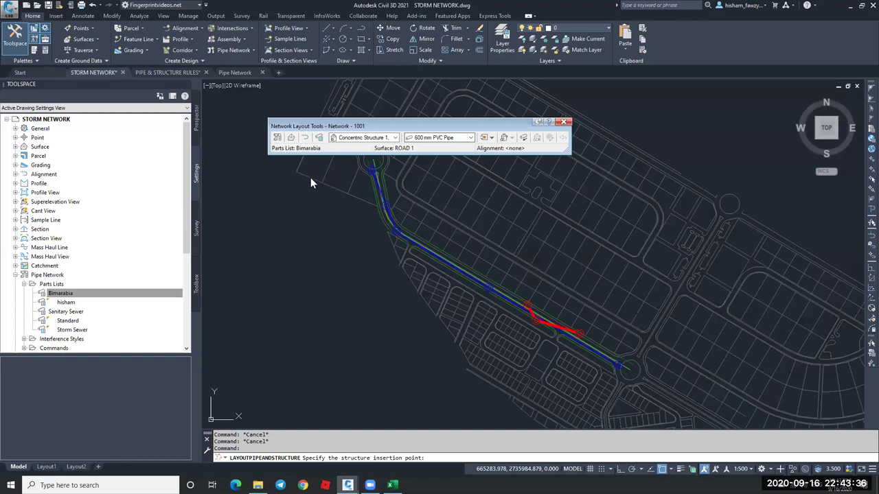
key(Escape)
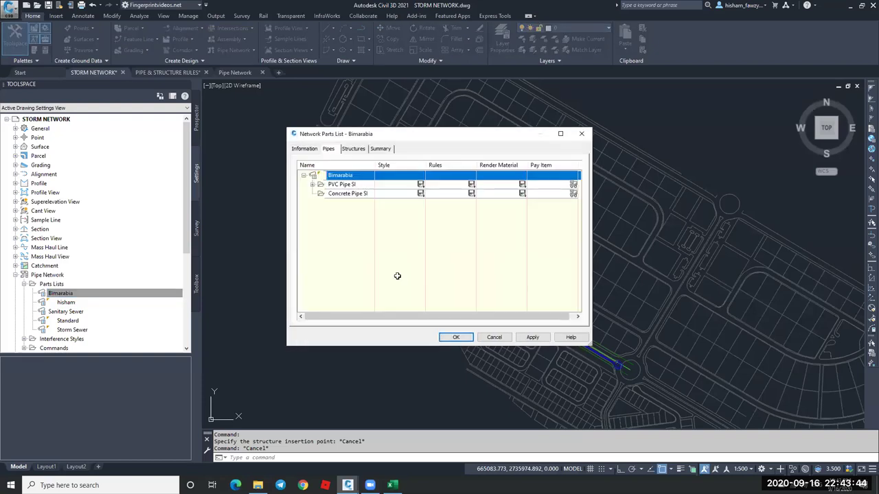
Open Add Part Size for Concrete Pipe SI and list its available inner diameters.
right_click(345, 193)
click(385, 238)
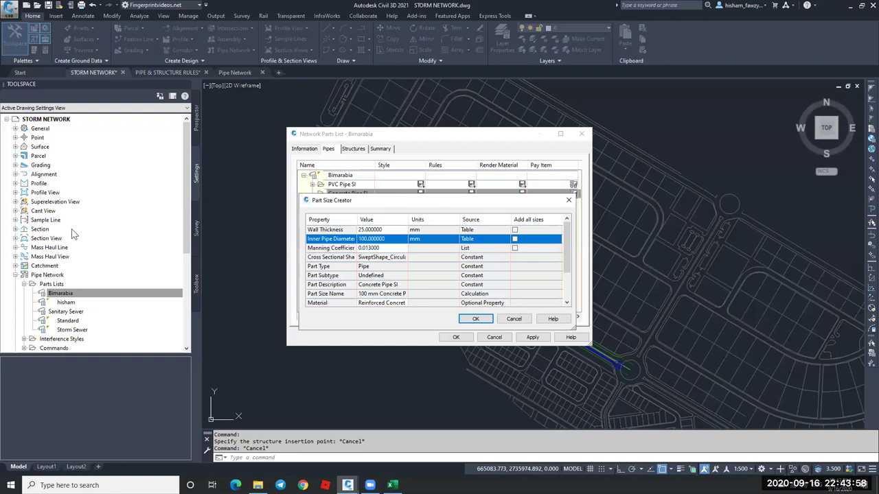
key(alt+Down)
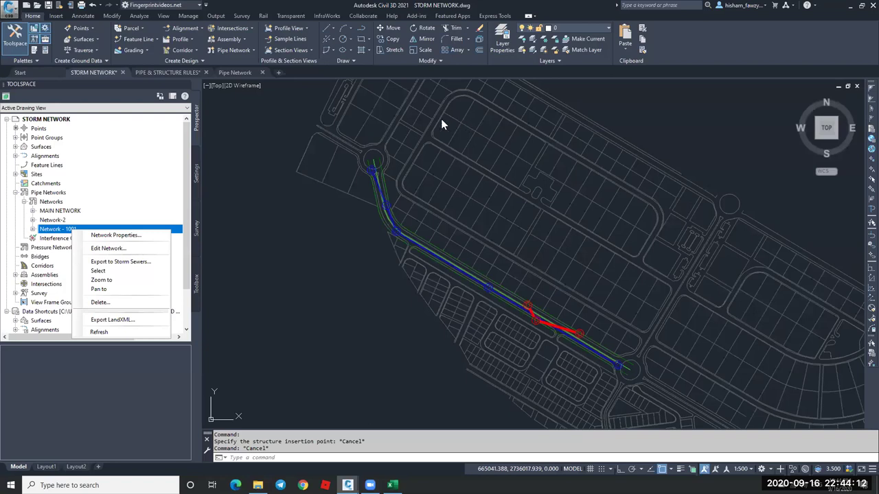
Resume Network - 1001 layout with 600 mm pipe and open the pipes/structures layout-mode list.
key(Escape)
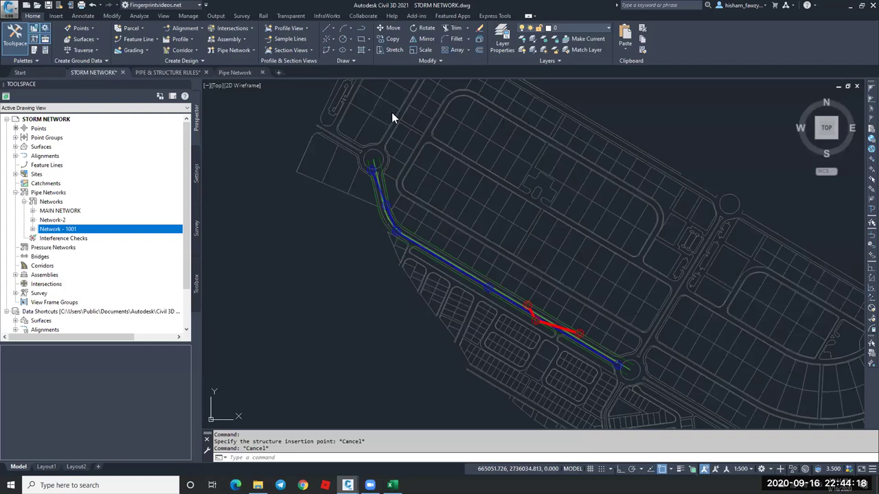
key(Return)
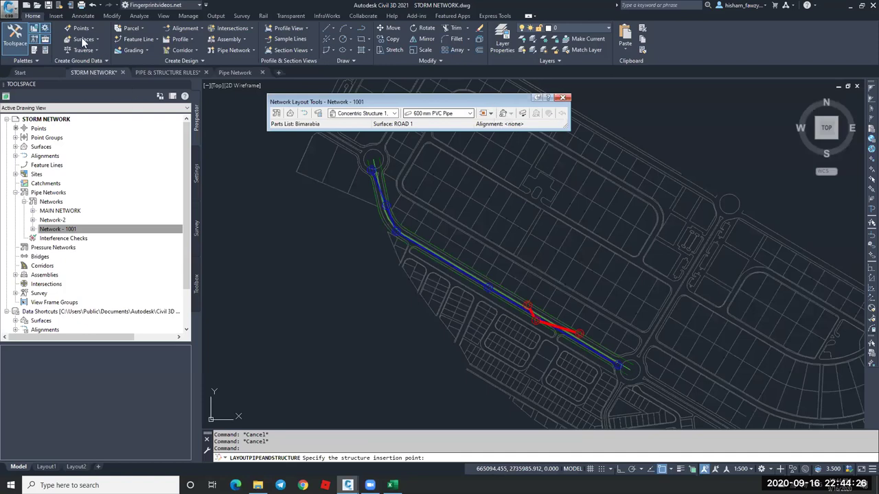
key(Down)
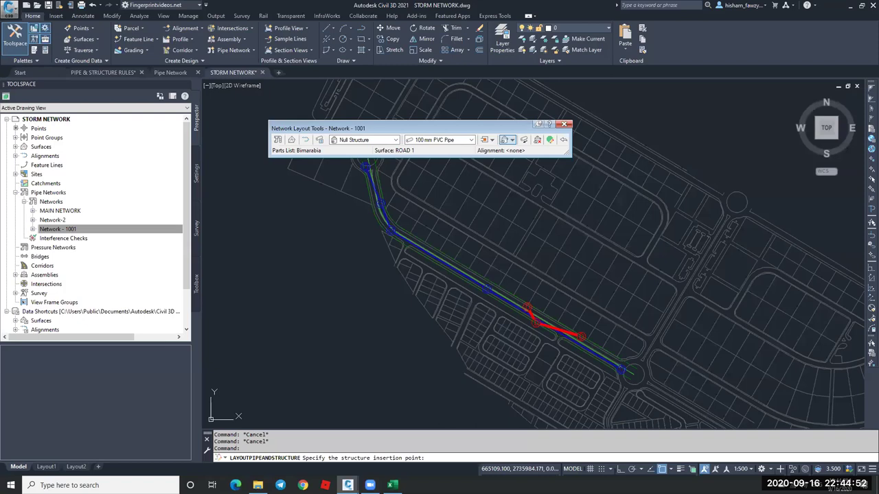
click(461, 140)
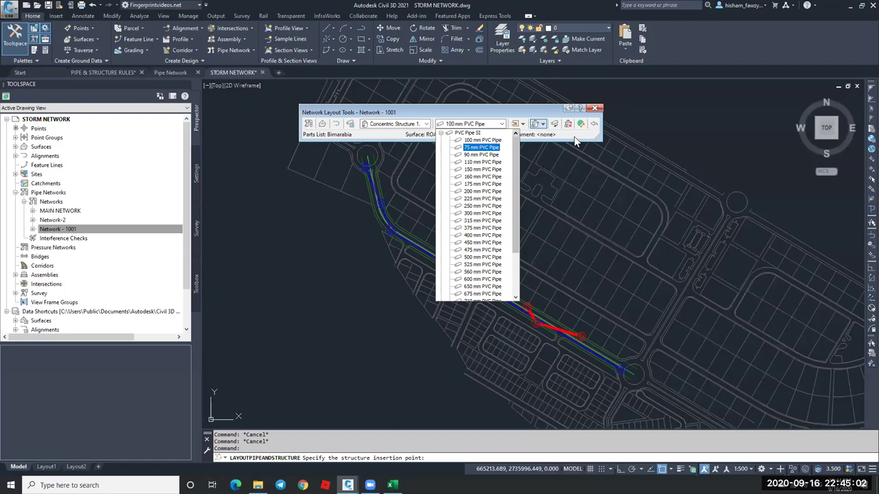
key(End)
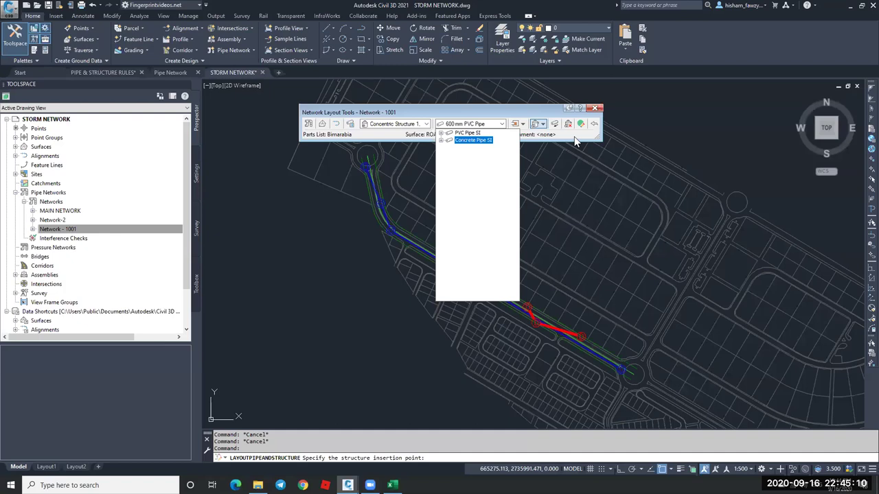
click(543, 124)
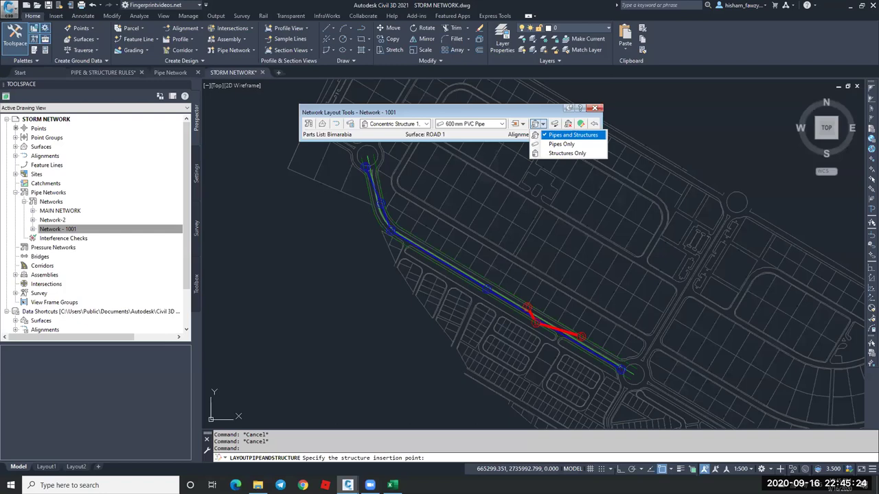
Lay out pipes and structures, placing the next structure along the road, then finish.
click(573, 134)
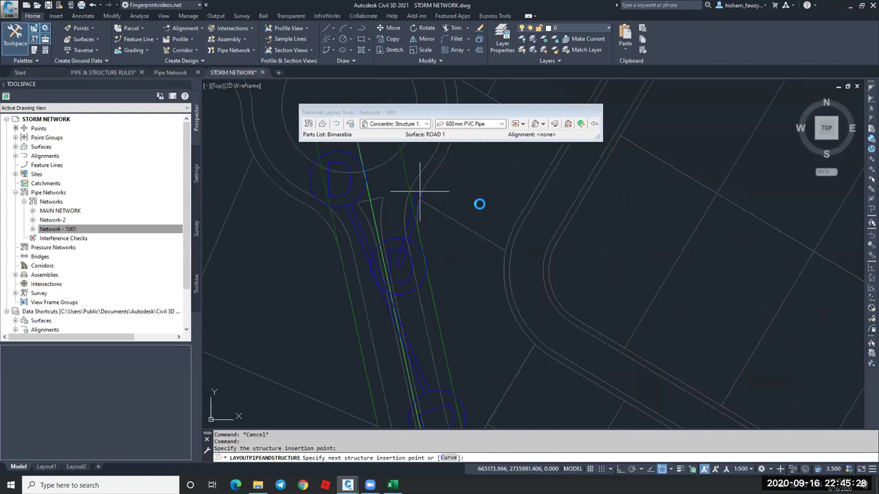
scroll(488, 214, down, 4)
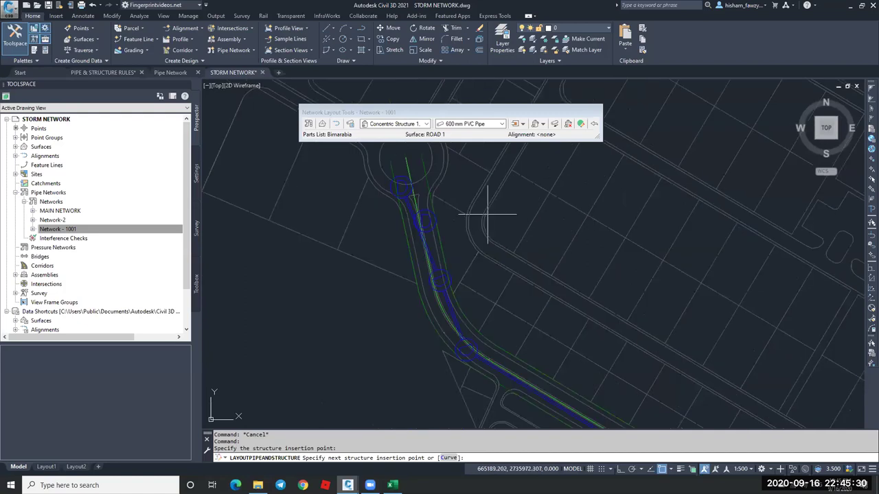
scroll(488, 214, up, 5)
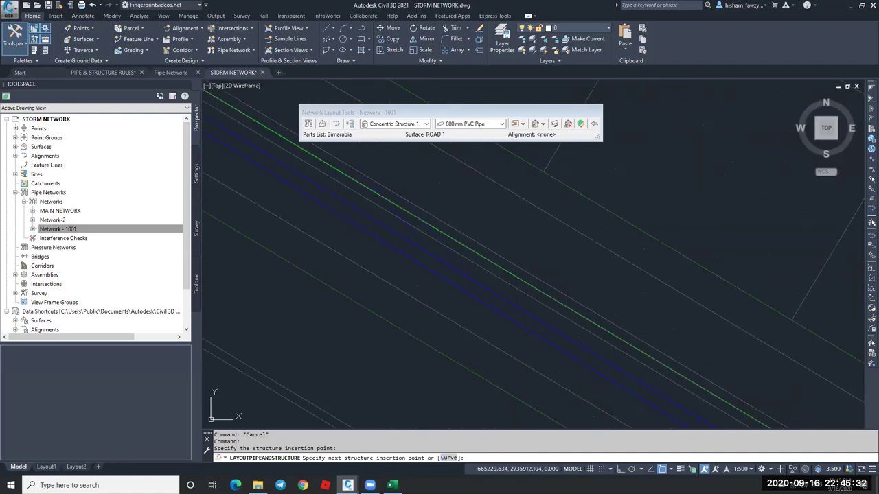
click(520, 250)
scroll(520, 249, down, 4)
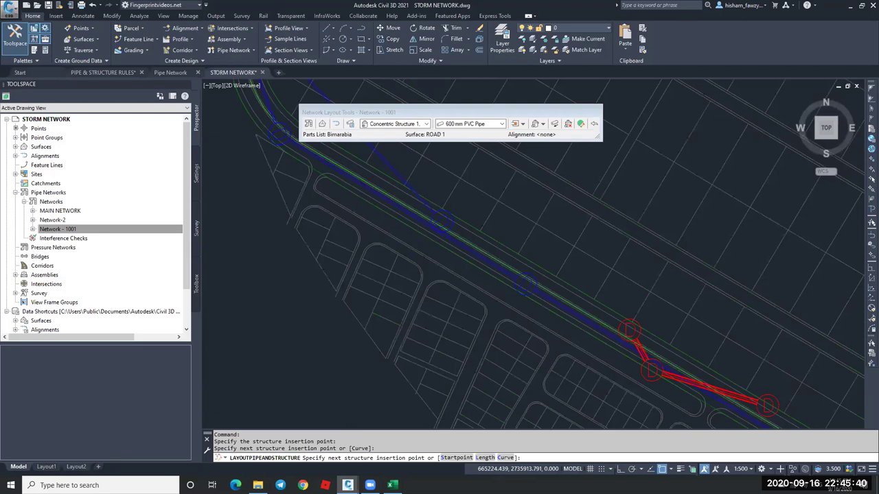
scroll(721, 416, up, 2)
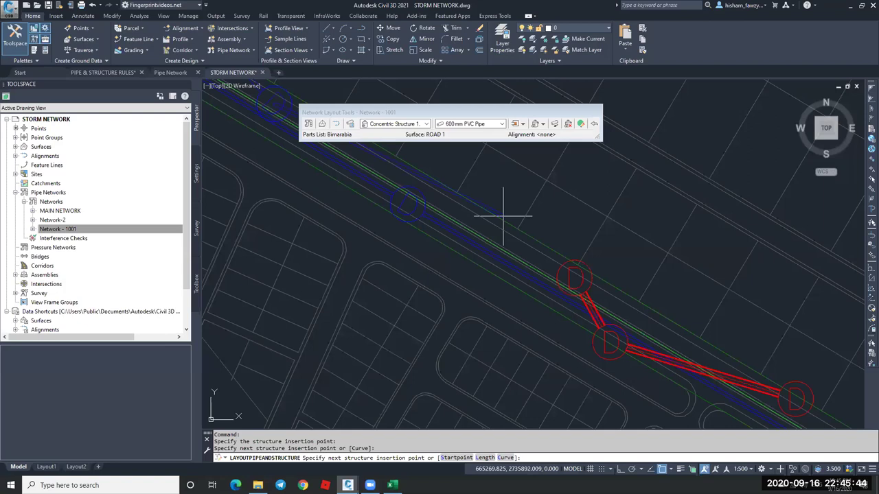
scroll(479, 225, down, 4)
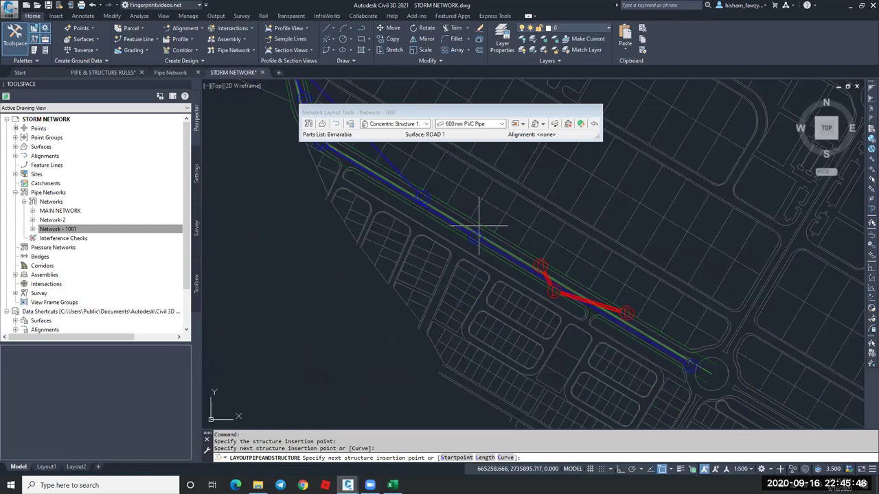
scroll(570, 285, up, 8)
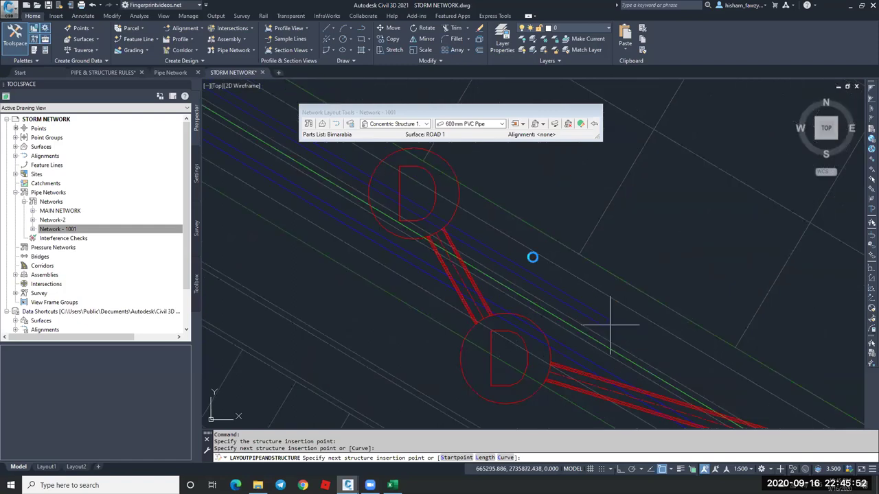
key(Escape)
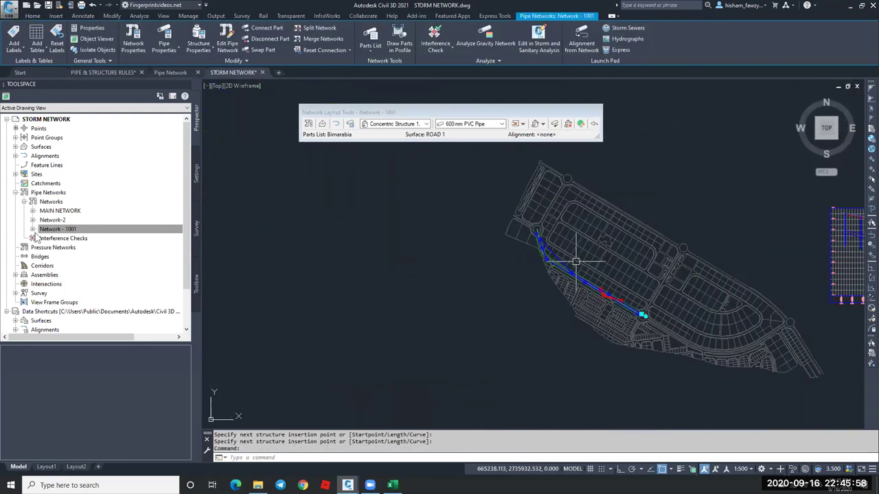
Expand Network - 1001 in Prospector to review its pipes and structures lists.
click(76, 229)
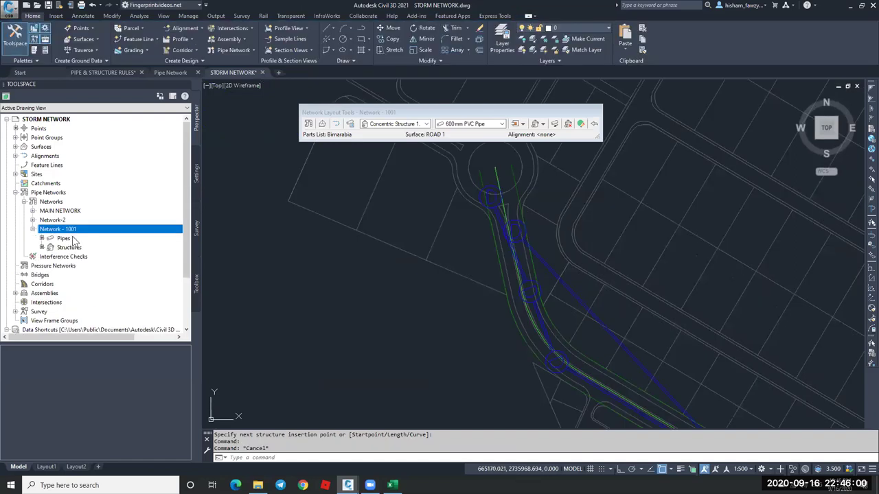
click(71, 239)
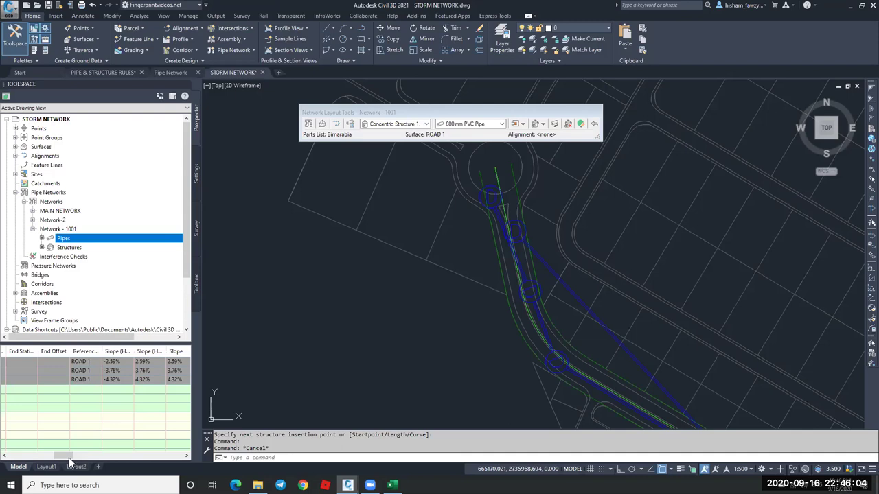
drag(68, 457, 60, 458)
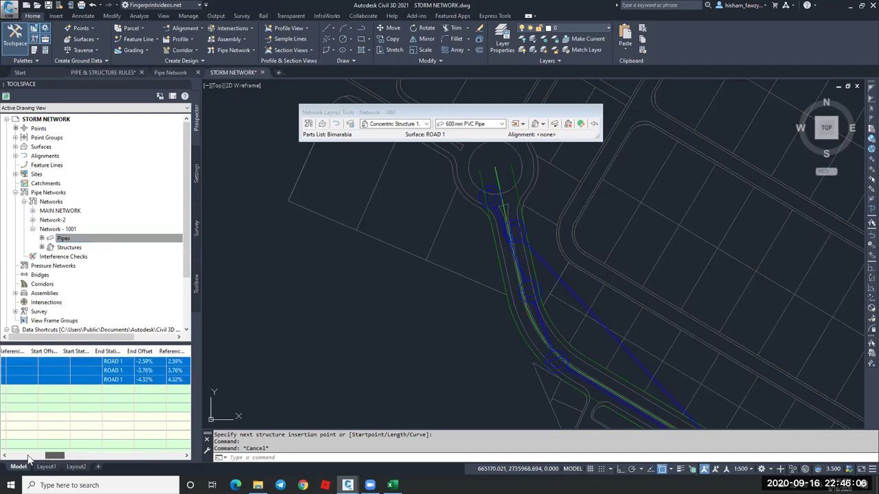
scroll(53, 378, left, 5)
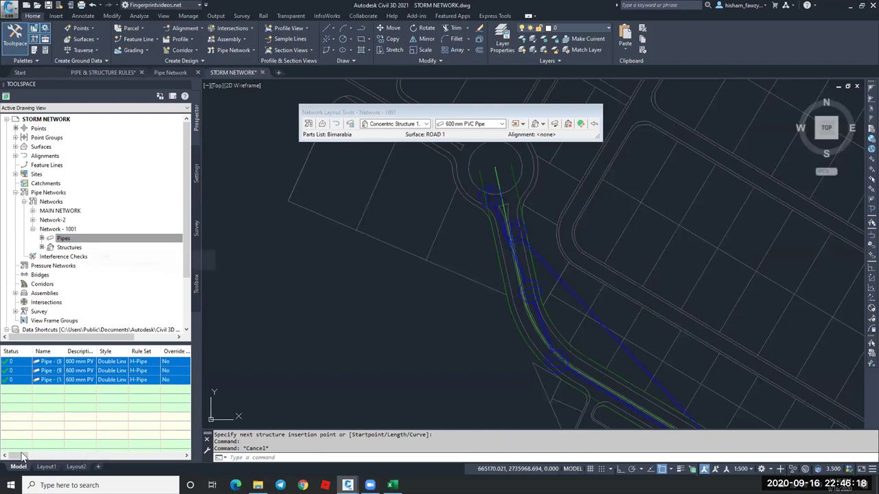
key(Down)
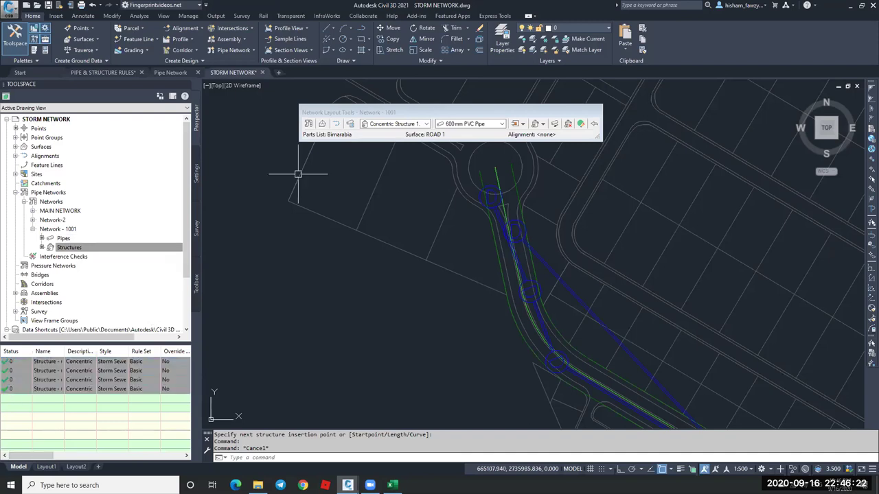
scroll(298, 174, down, 2)
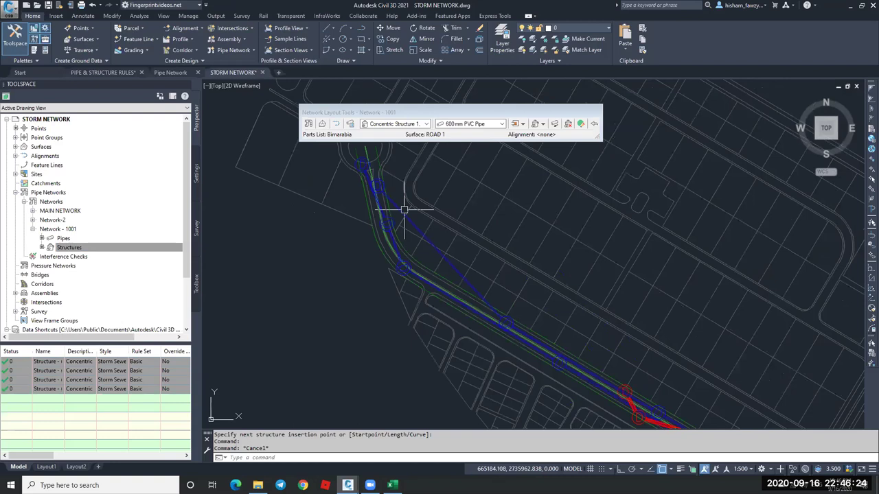
key(Escape)
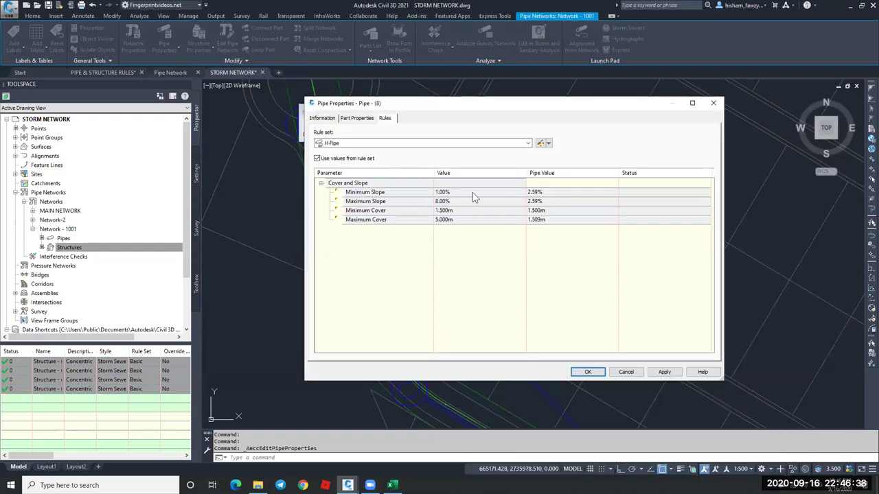
Check Pipe (8)'s slope rule limits, then view its invert elevations on Part Properties.
click(488, 202)
click(556, 192)
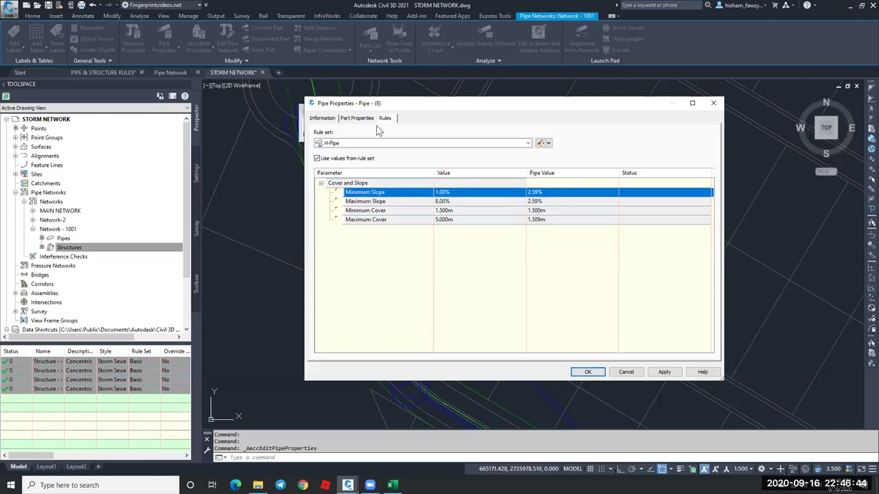
click(357, 118)
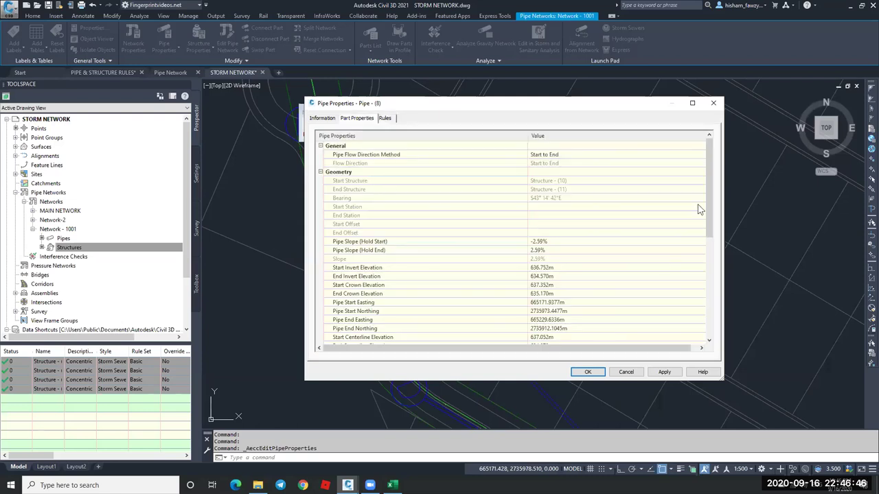
scroll(481, 230, down, 2)
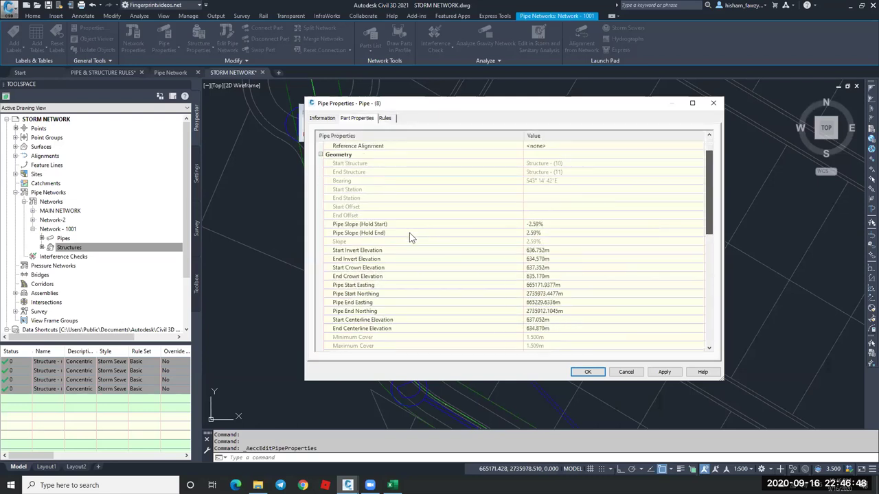
click(562, 235)
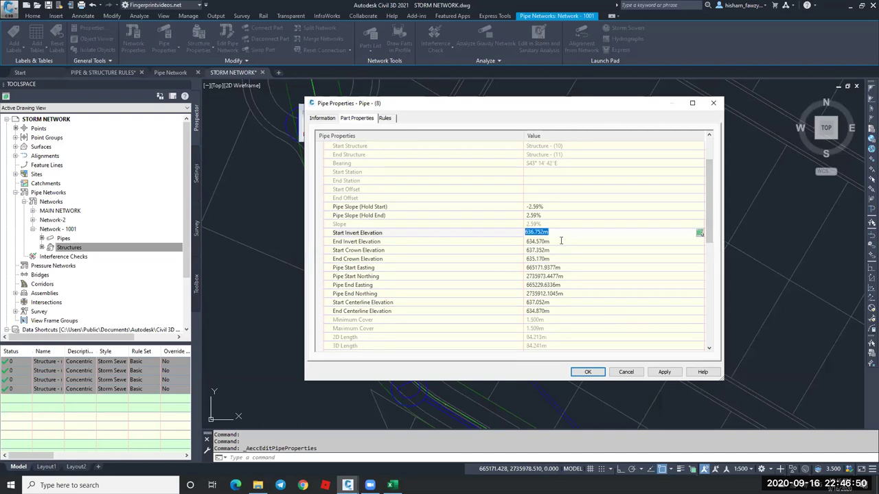
click(561, 241)
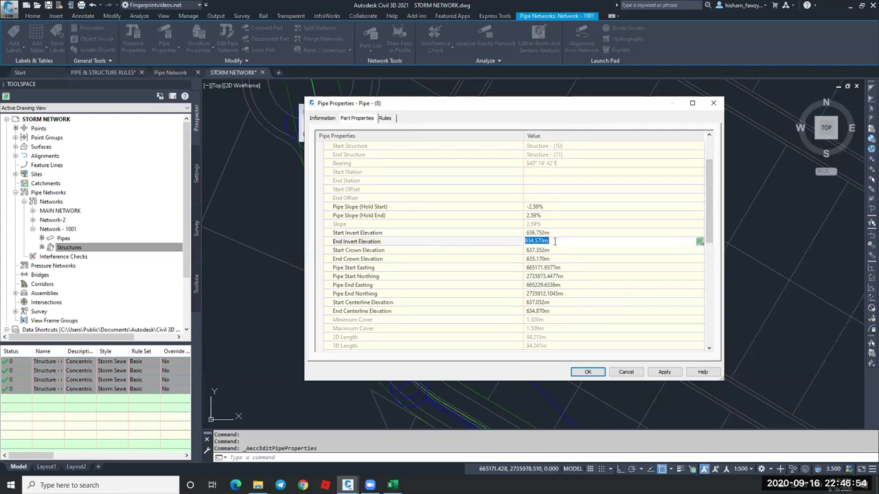
Leave Pipe End Northing unchanged and enter 630 as the End Invert Elevation.
click(576, 293)
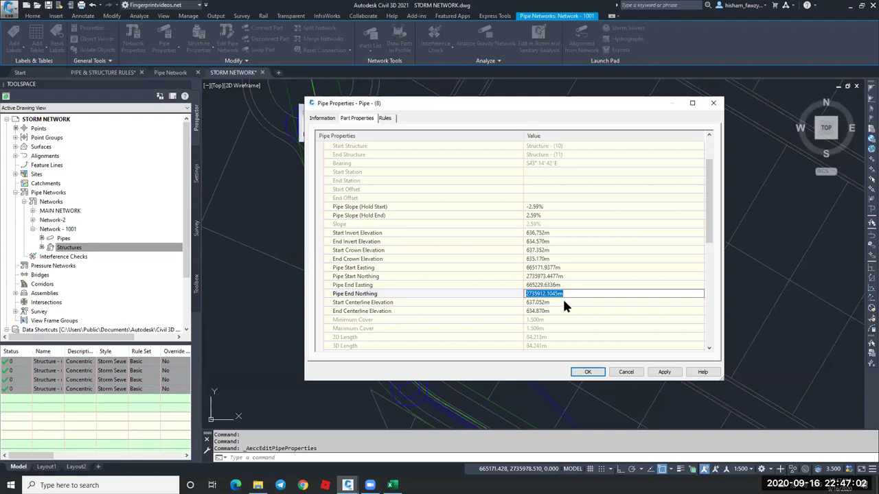
key(Down)
scroll(550, 247, down, 1)
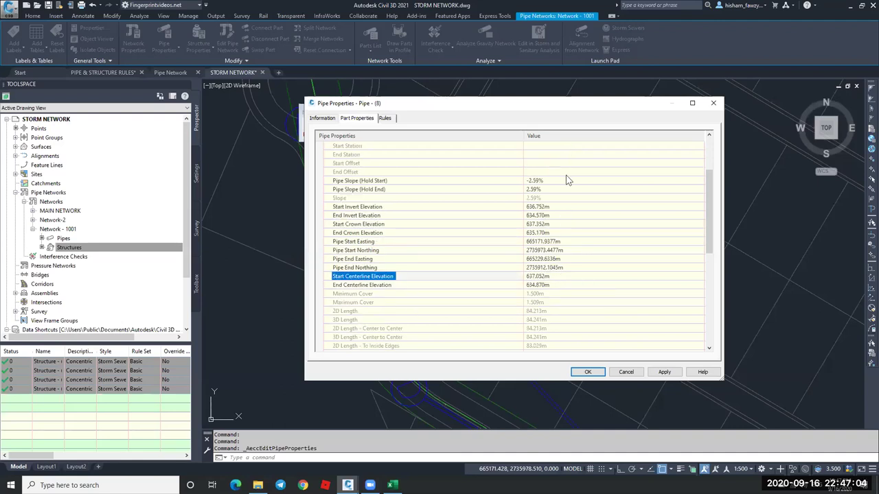
scroll(572, 206, down, 3)
scroll(570, 238, down, 5)
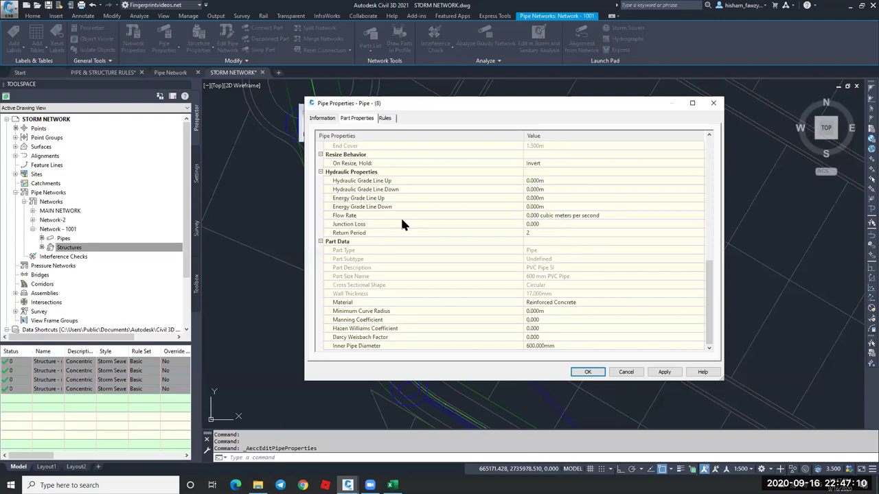
scroll(548, 215, up, 8)
click(567, 221)
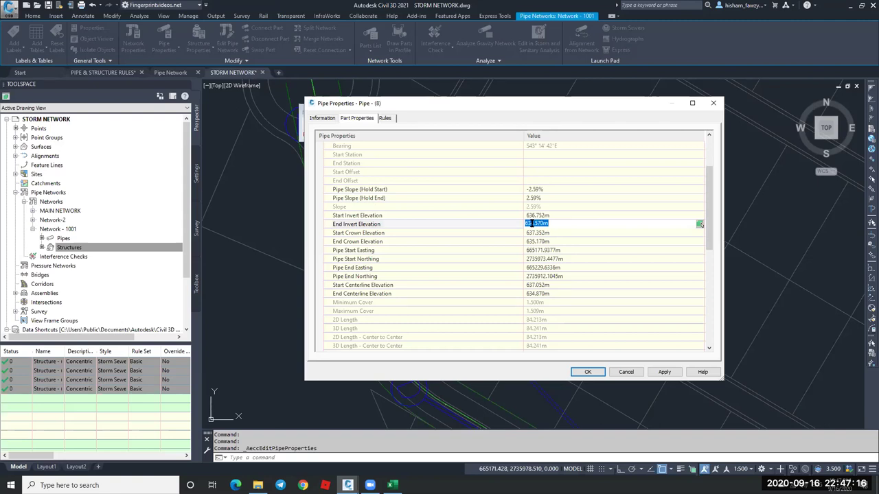
text(630)
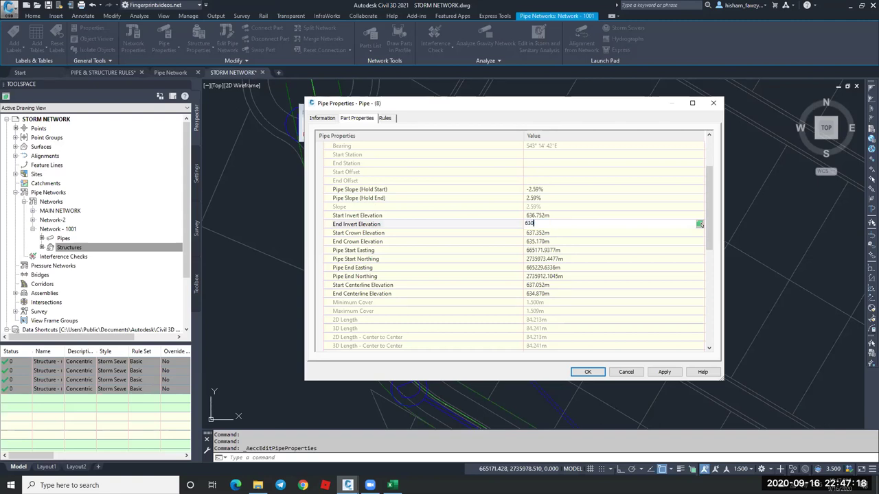
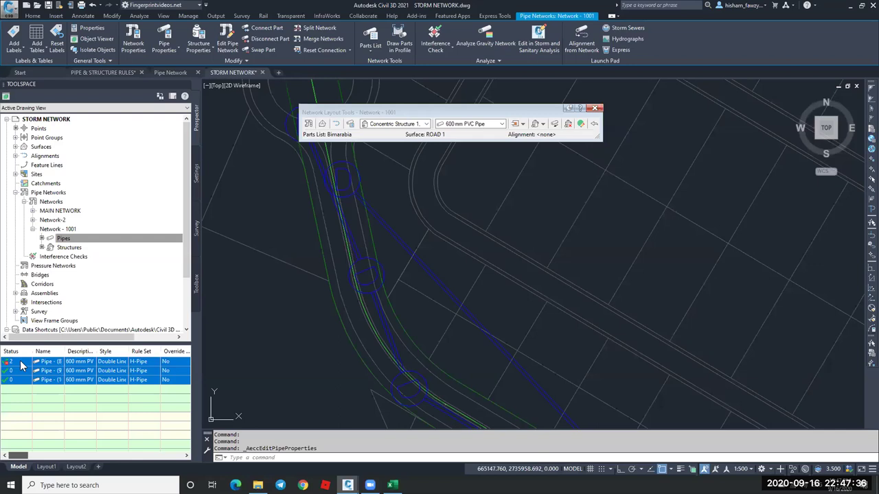
Select Pipe - (8) and review its slope and maximum cover rule violations.
click(22, 366)
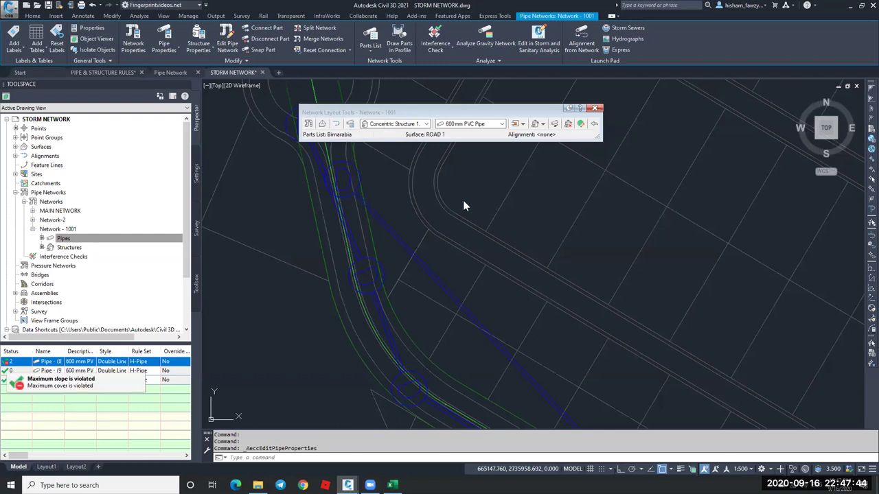
click(544, 201)
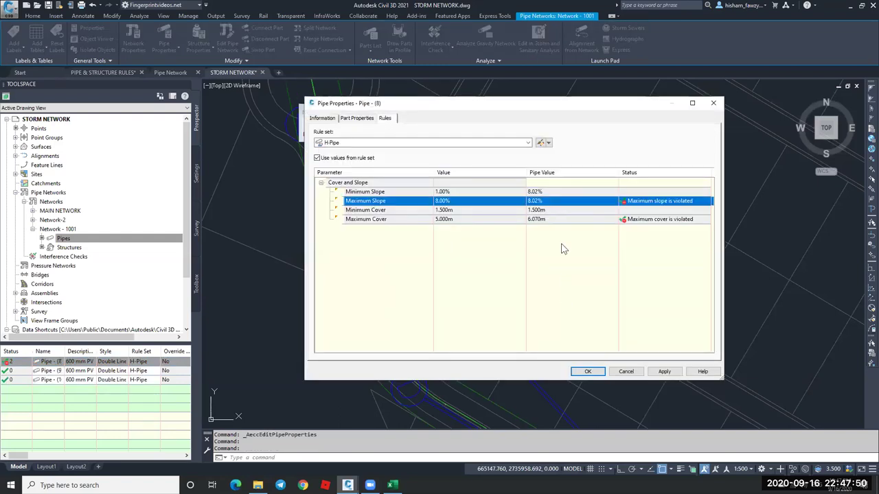
click(462, 219)
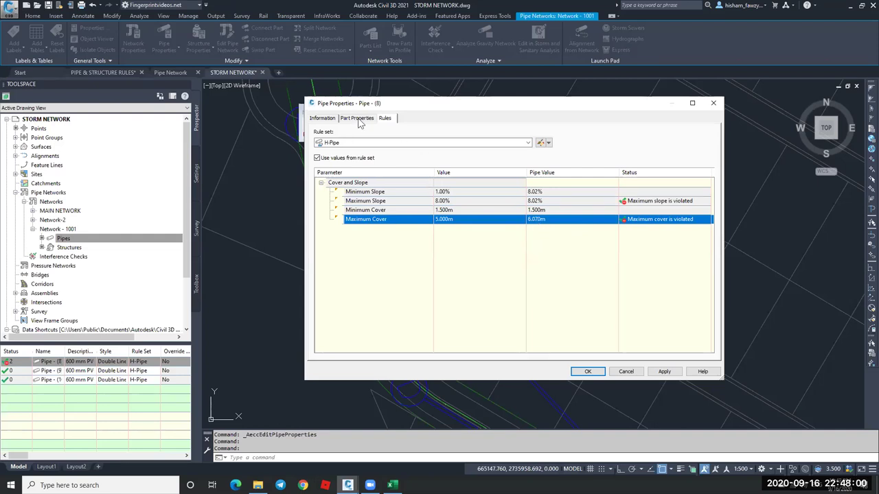
Change Pipe - (8)'s end invert elevation from 630 to 634 m, recheck its rules, and confirm.
key(ctrl+shift+Tab)
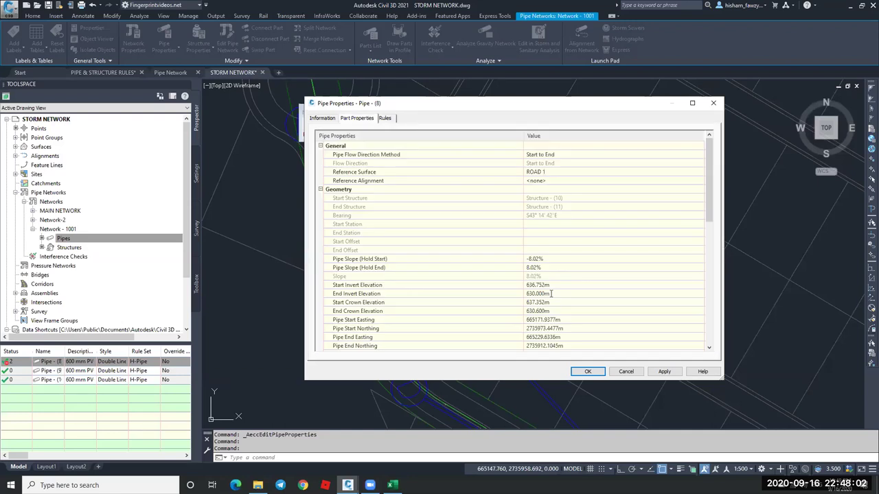
click(514, 294)
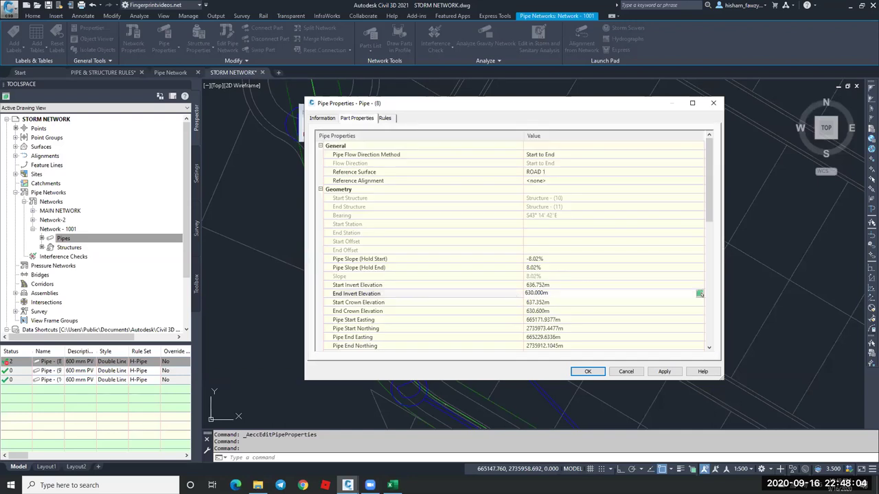
double_click(517, 295)
text(634)
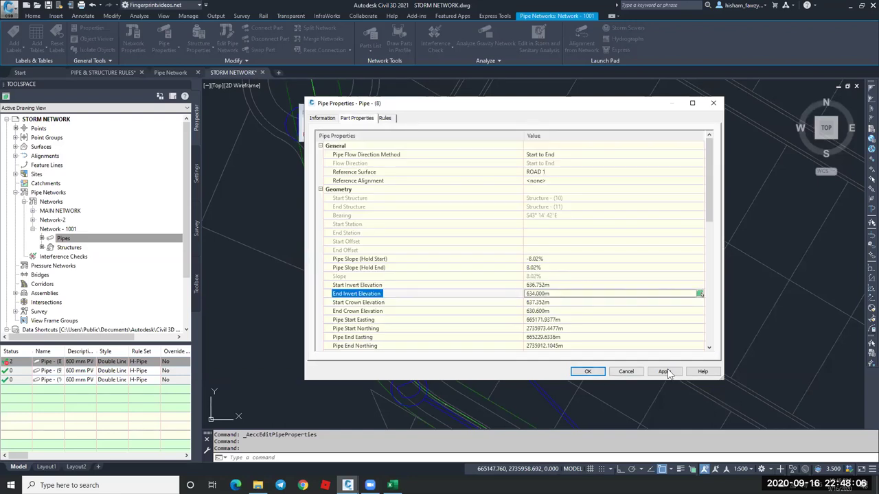
click(385, 118)
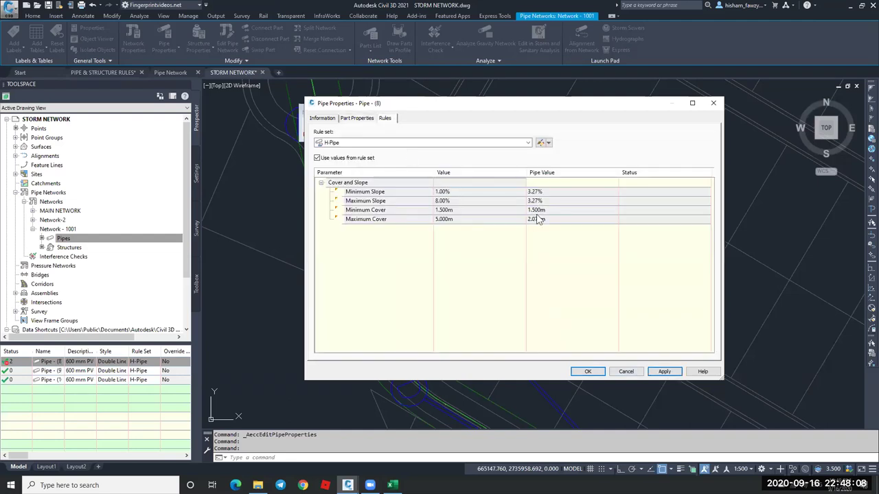
click(588, 373)
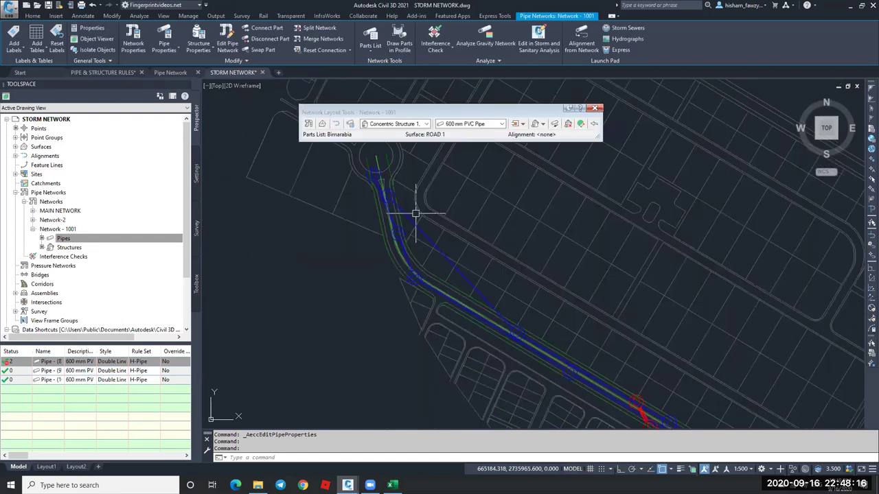
key(Escape)
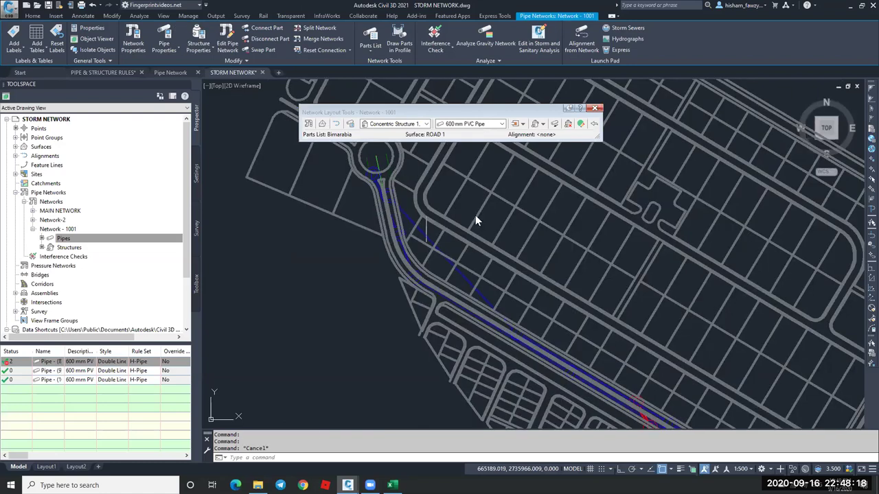
scroll(412, 178, up, 3)
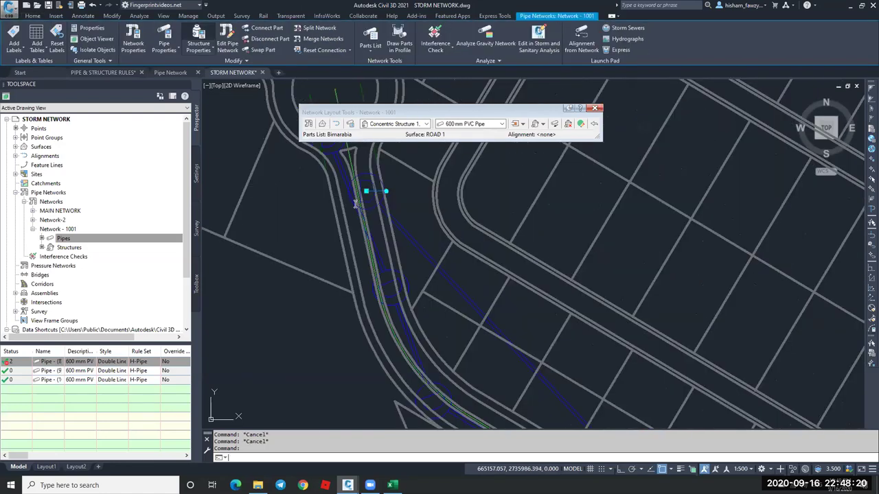
double_click(349, 154)
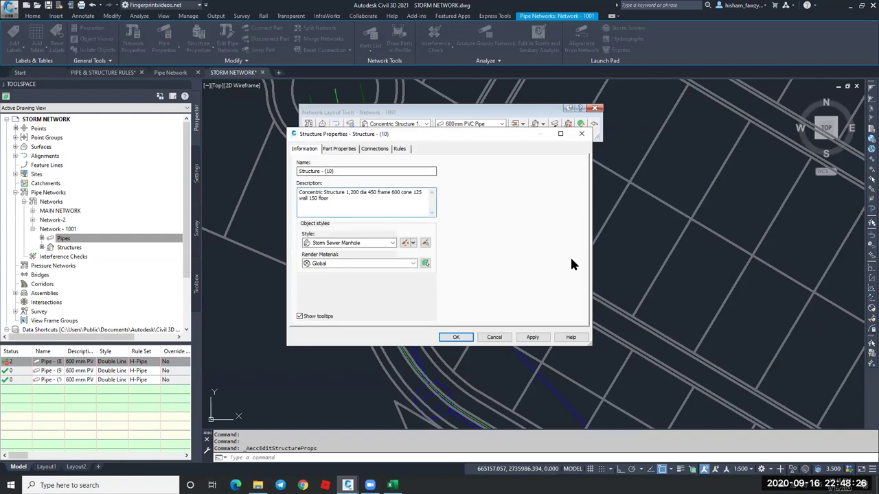
key(ctrl+Tab)
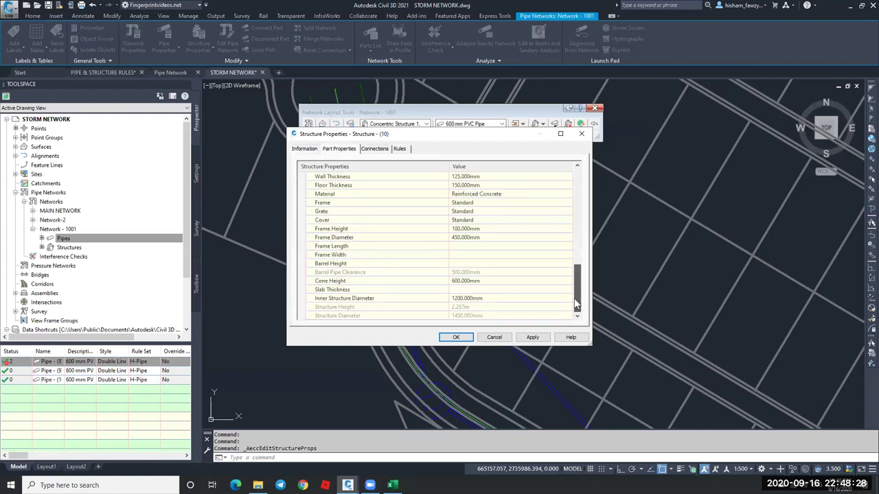
click(577, 233)
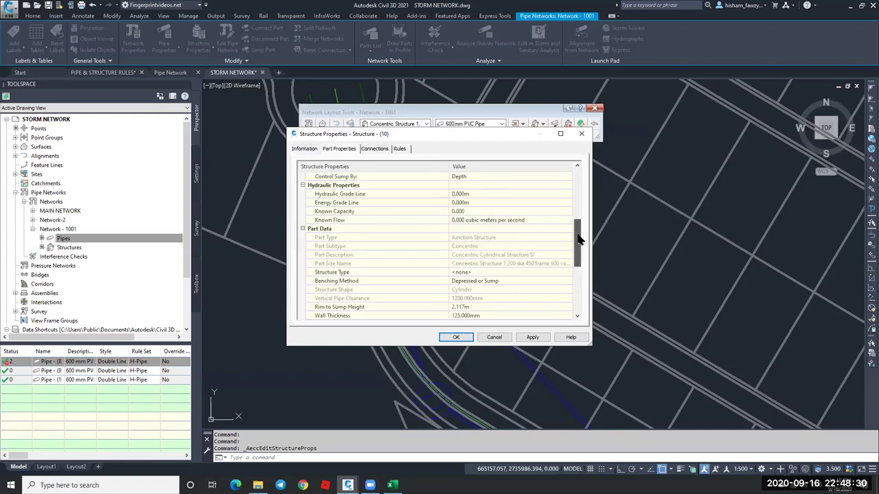
scroll(582, 191, up, 1)
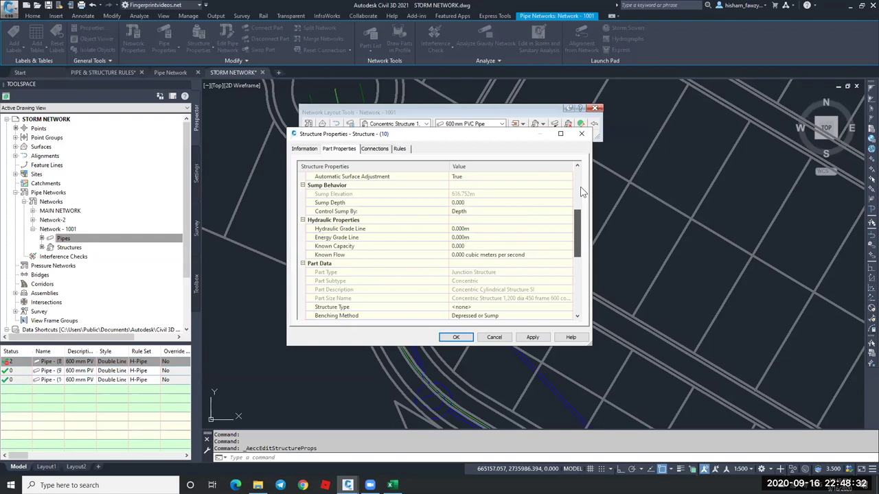
scroll(582, 192, up, 4)
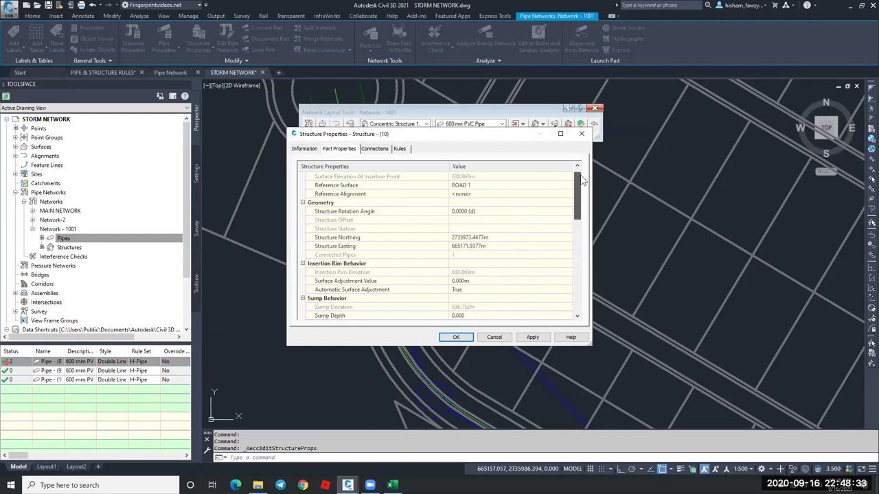
click(375, 149)
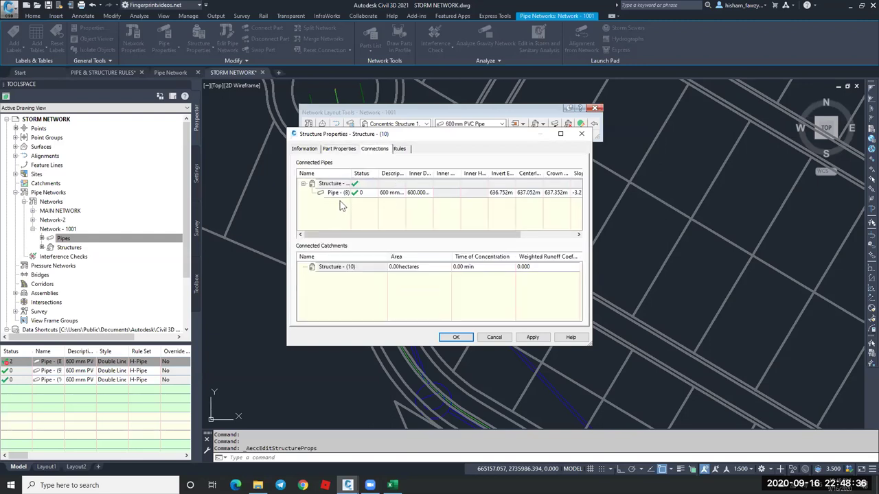
click(342, 195)
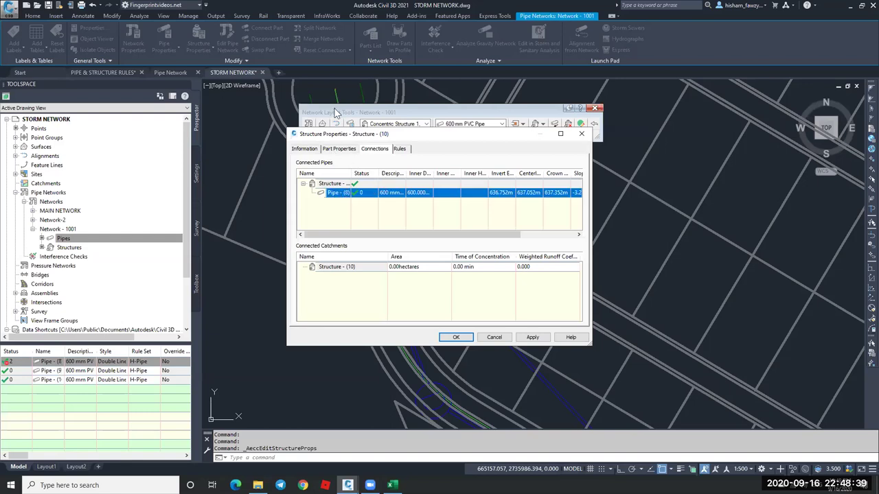
click(342, 193)
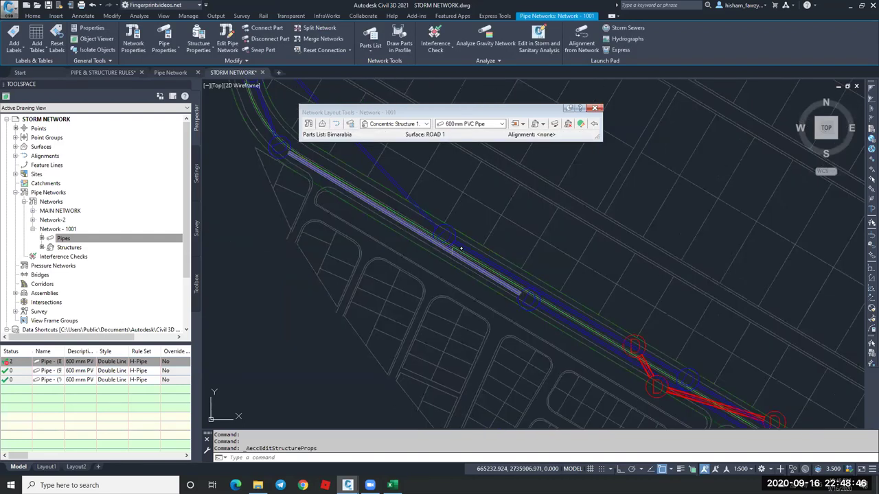
key(Escape)
scroll(461, 249, up, 3)
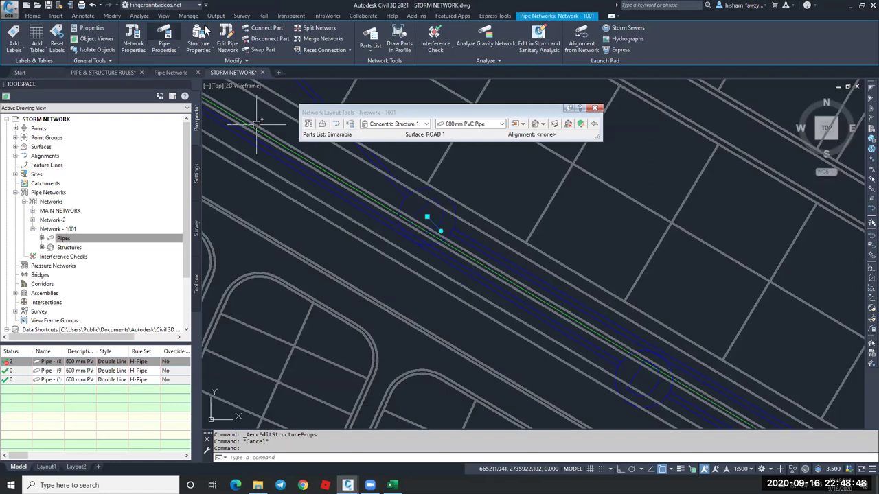
double_click(449, 198)
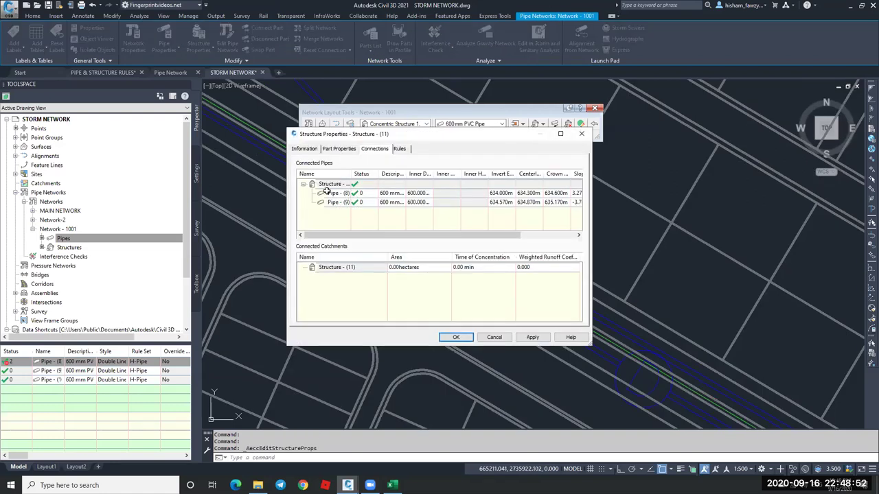
click(333, 193)
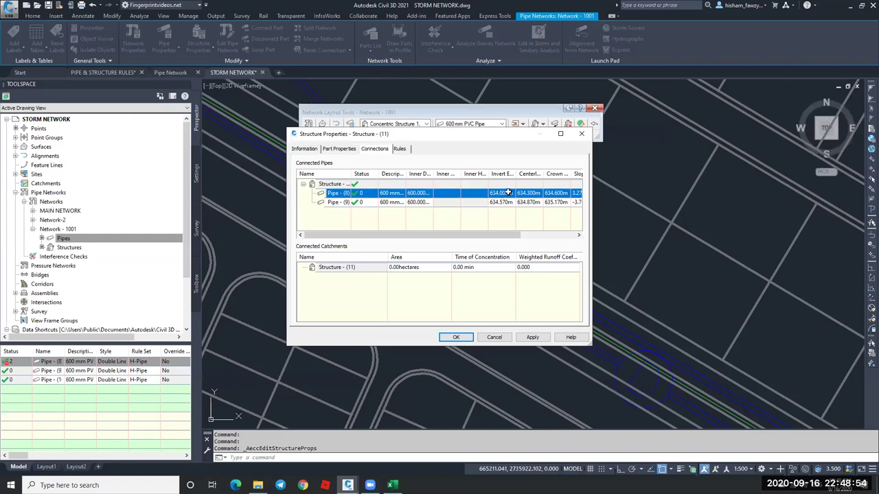
drag(500, 235, 509, 206)
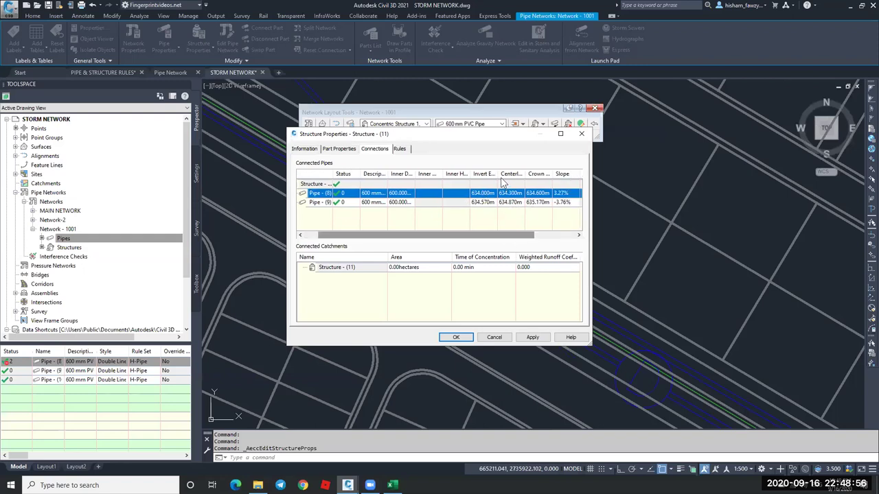
drag(518, 174, 518, 174)
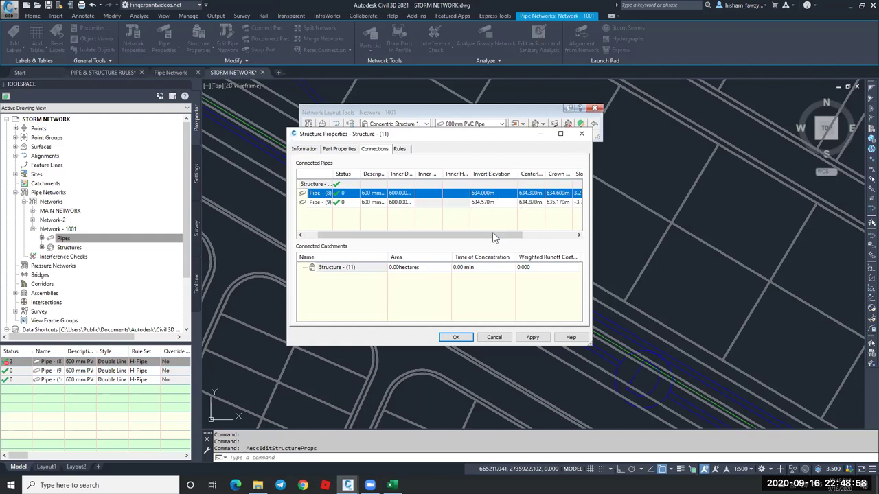
drag(479, 236, 462, 237)
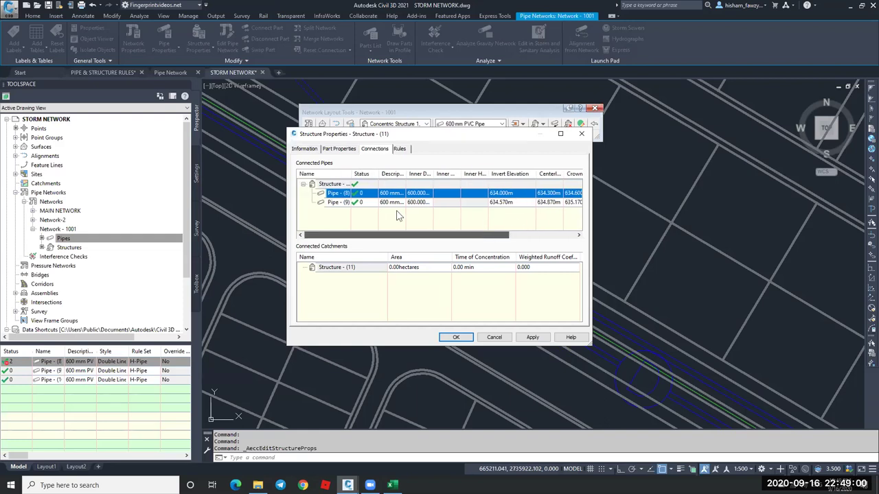
click(462, 206)
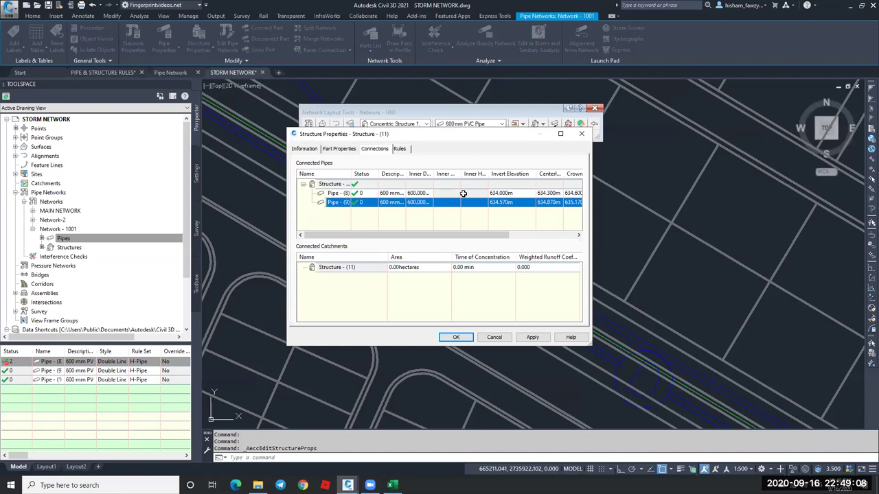
click(498, 193)
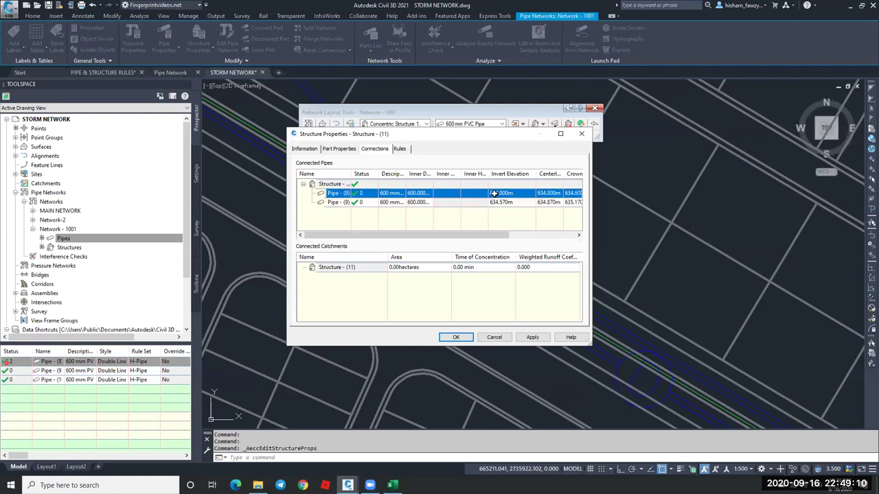
click(478, 203)
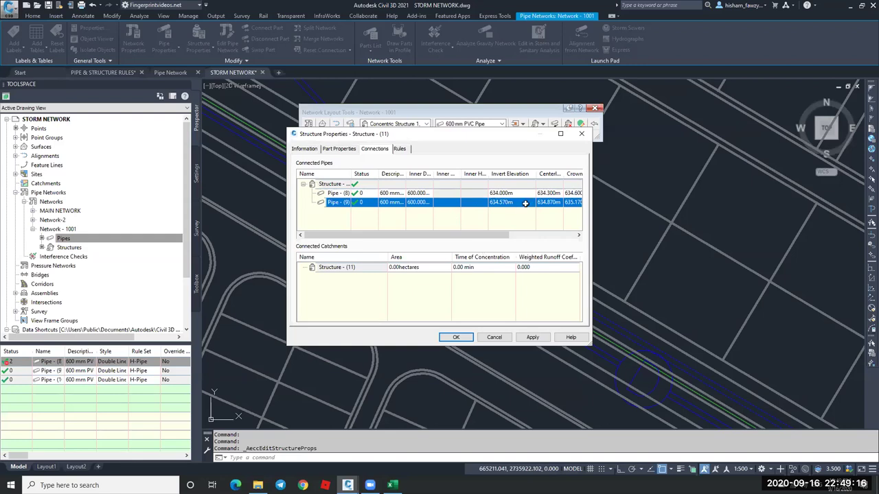
drag(490, 337, 445, 219)
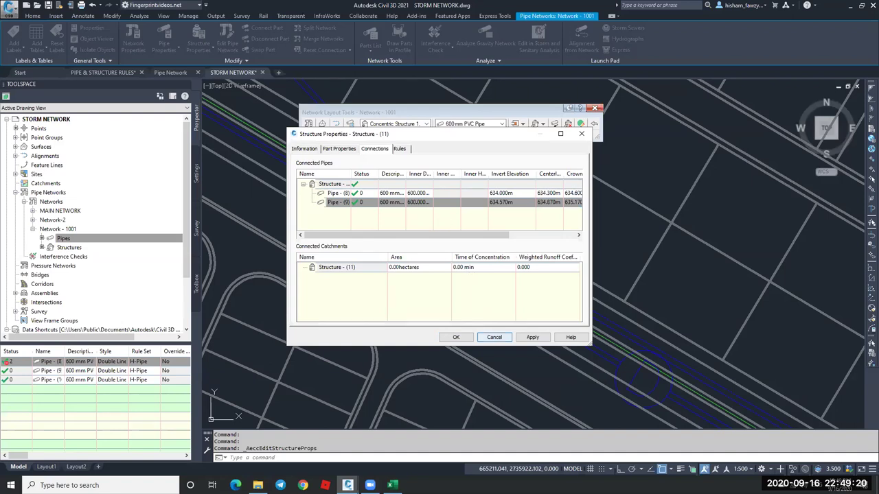
key(Escape)
Start Apply Rules from the extra network modify options, then cancel the structure properties that opened.
click(232, 61)
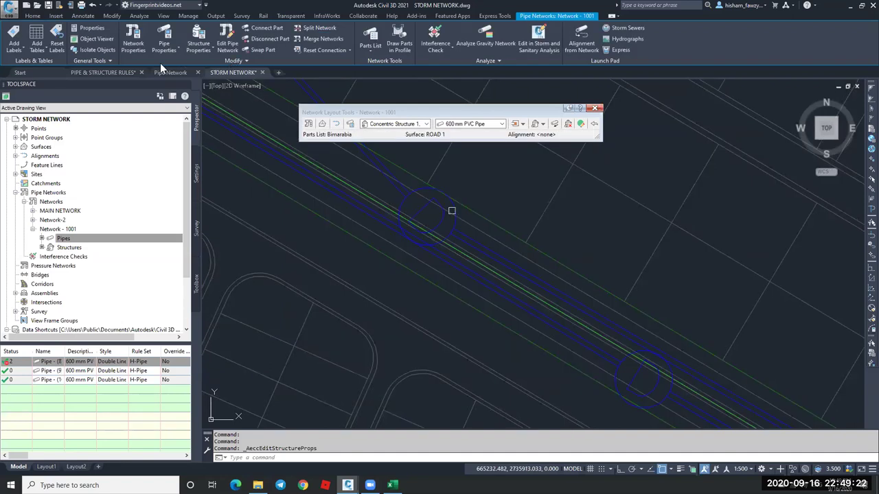
click(145, 83)
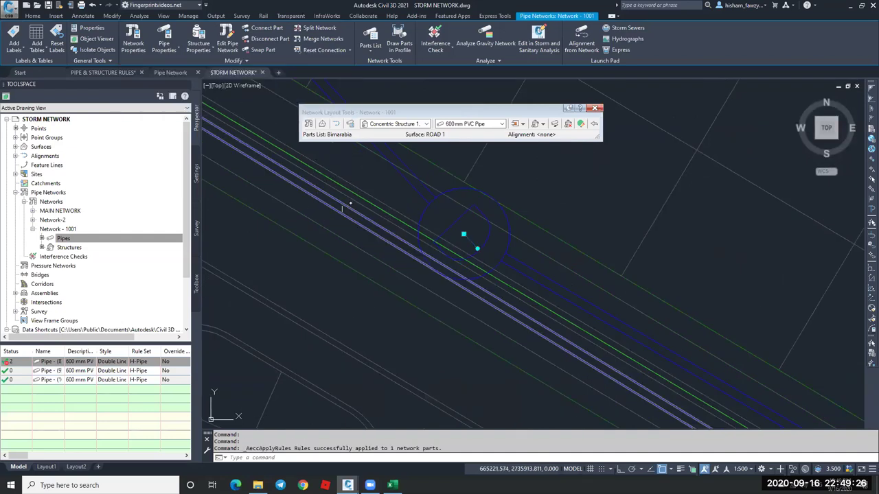
scroll(487, 285, down, 4)
scroll(485, 272, up, 3)
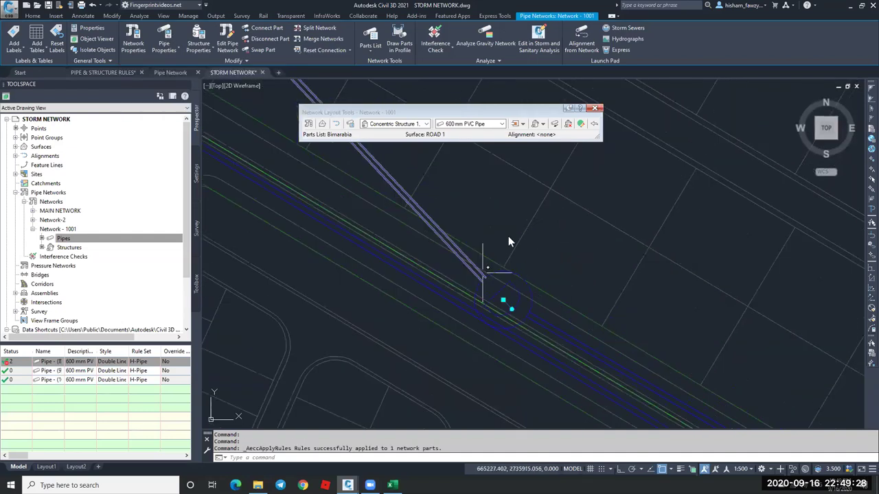
double_click(504, 300)
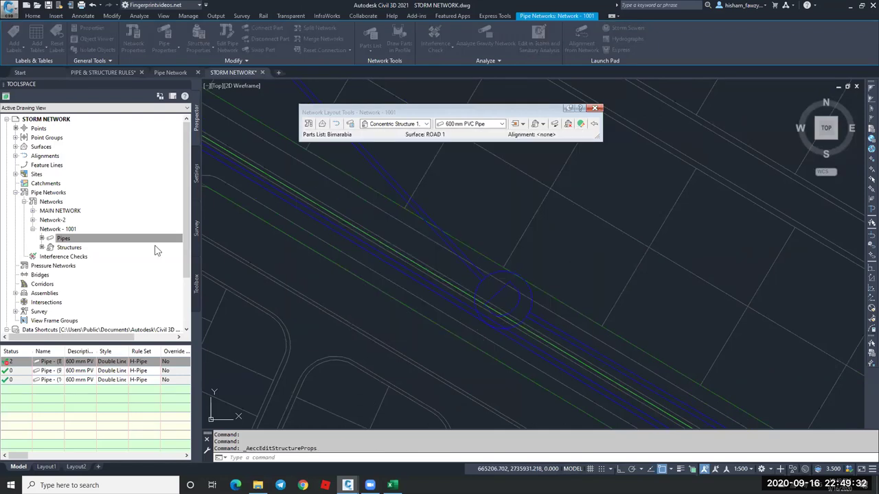
key(Escape)
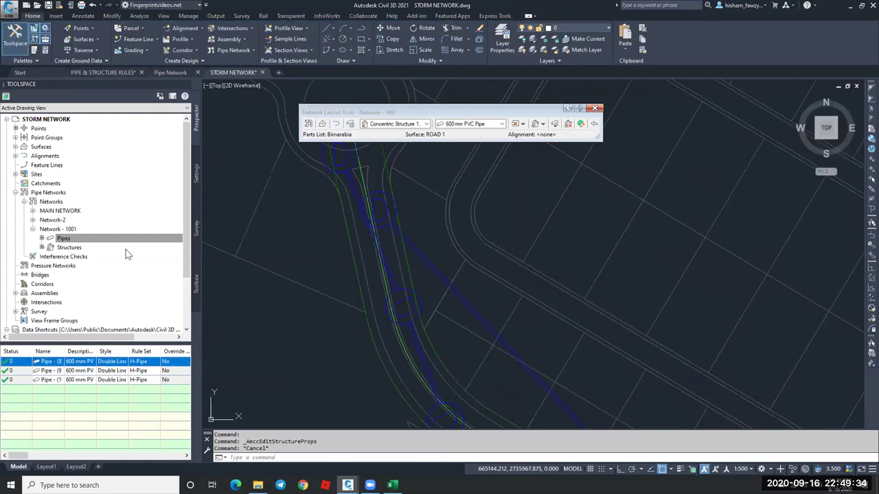
Select all Network - 1001 parts and apply rules from the up-slope to the down-slope structure.
right_click(65, 229)
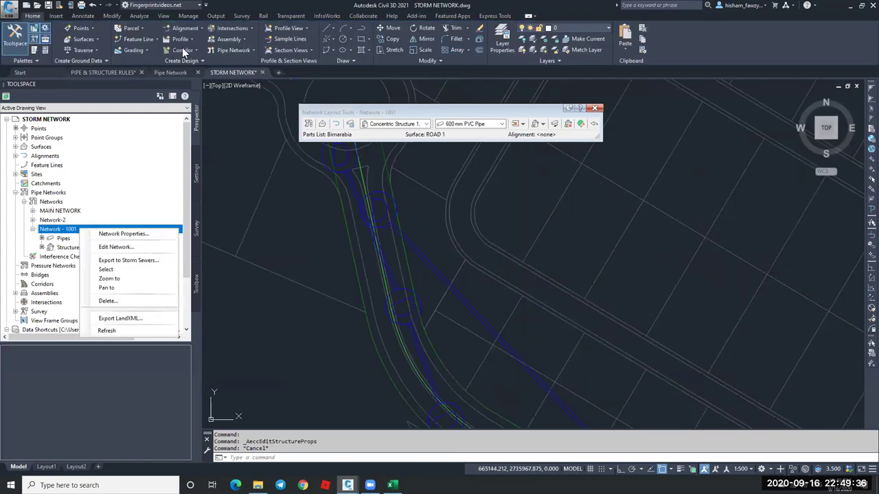
click(103, 261)
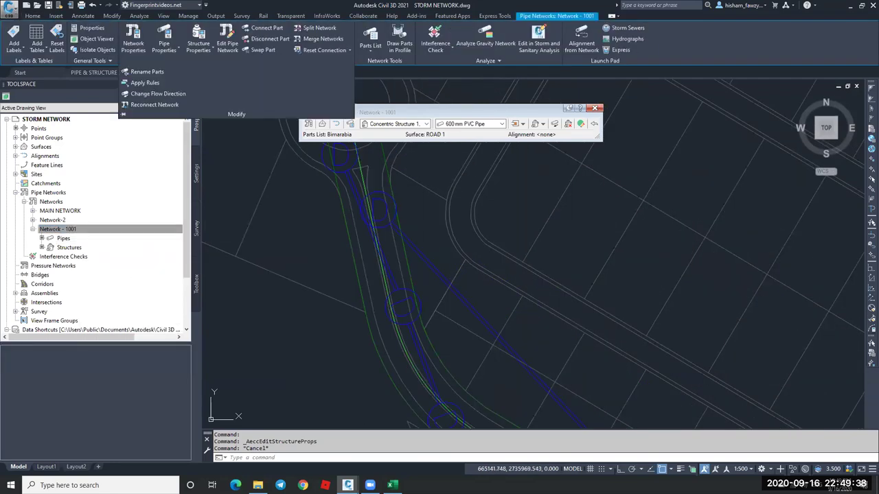
click(145, 83)
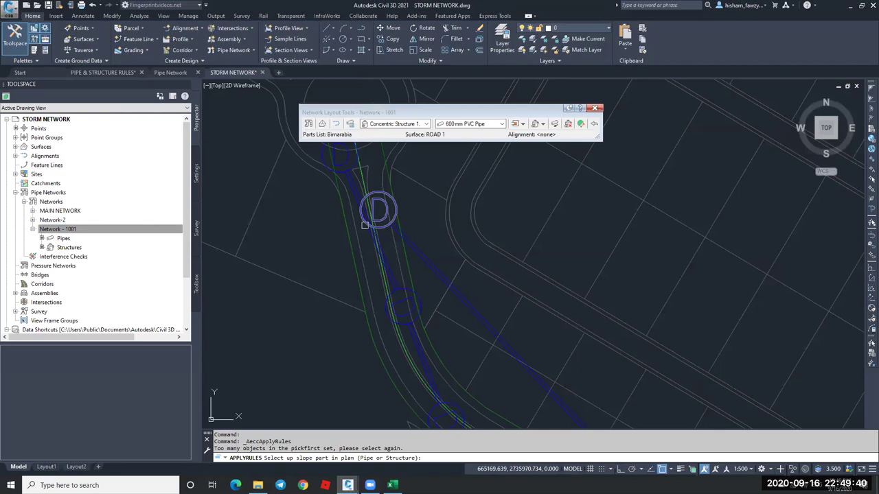
click(365, 224)
scroll(364, 225, down, 4)
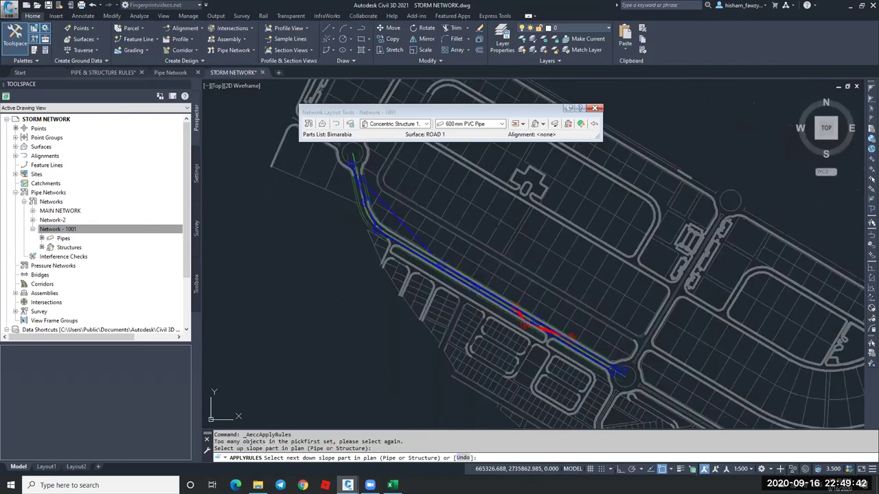
scroll(595, 332, up, 3)
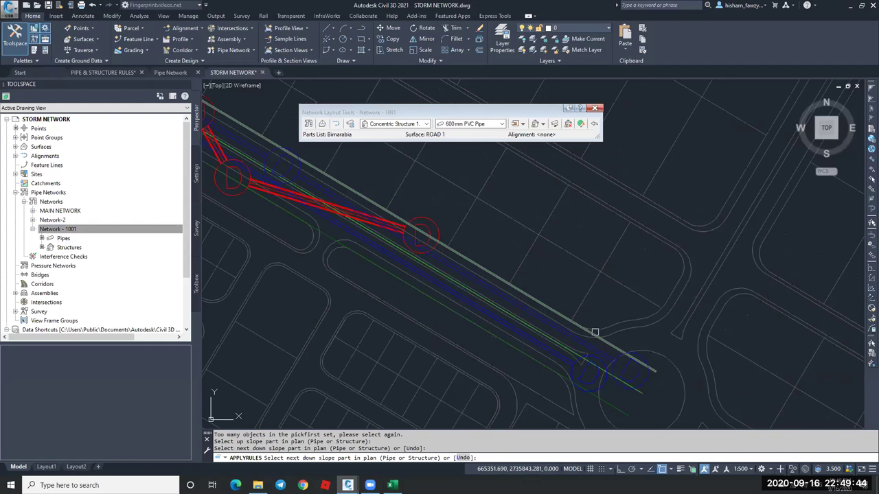
click(587, 327)
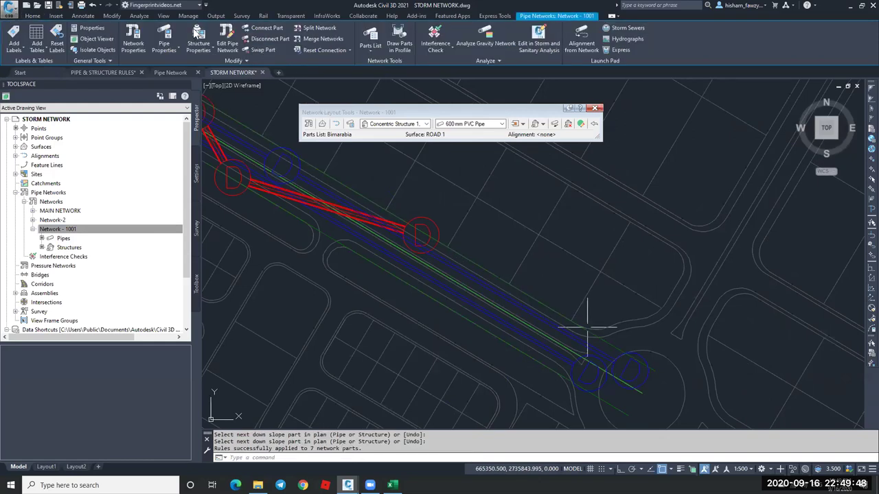
key(Escape)
scroll(460, 213, up, 2)
Compare the Pipe - (8) and Pipe - (9) inverts at Structure - (11), then list the structure rule sets.
double_click(469, 223)
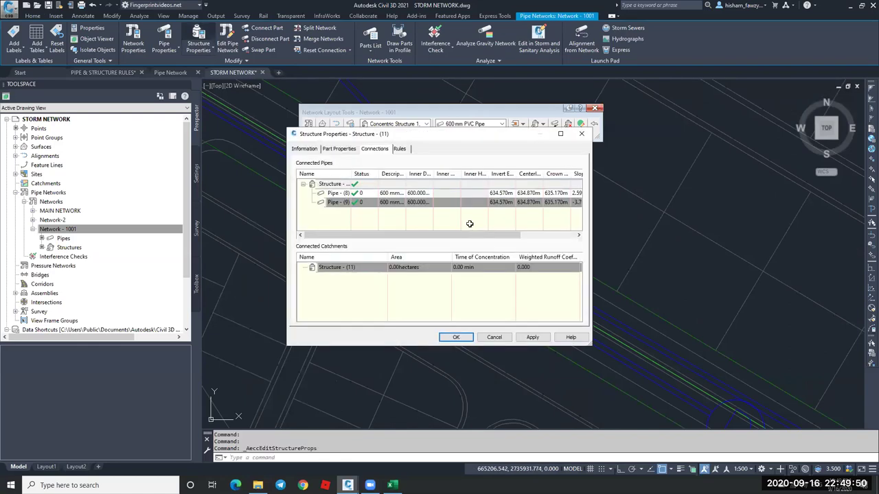
click(495, 193)
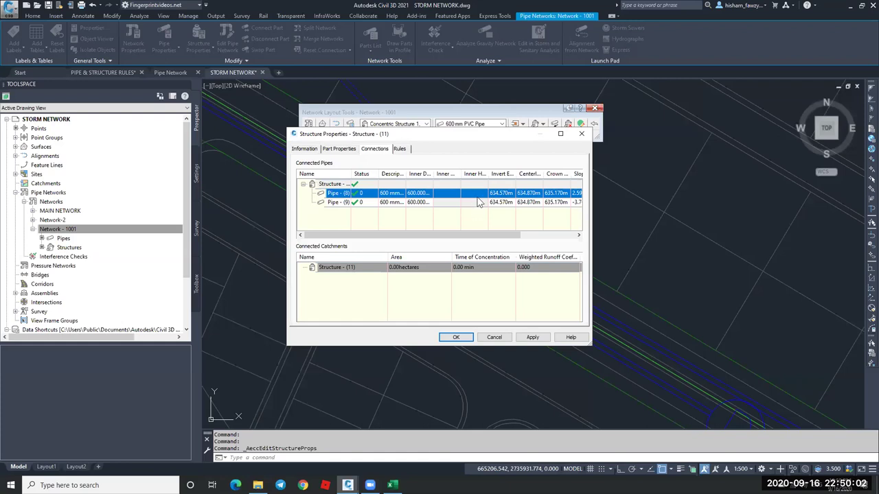
click(480, 202)
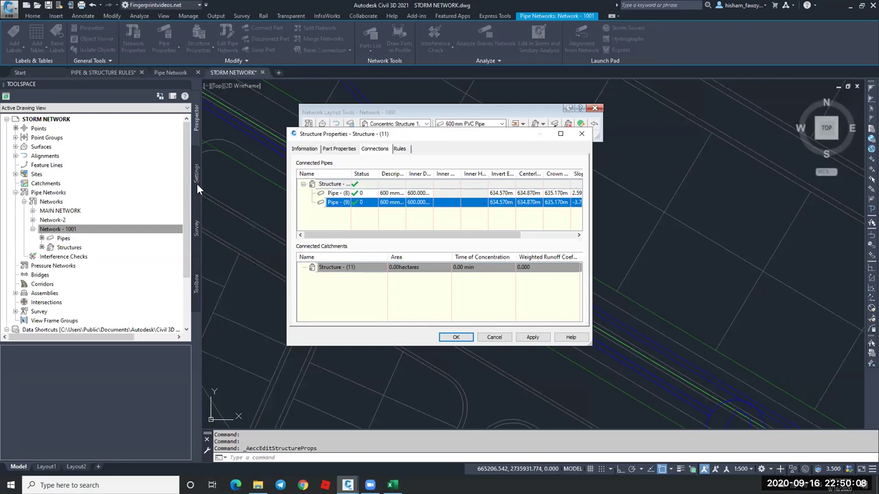
key(Escape)
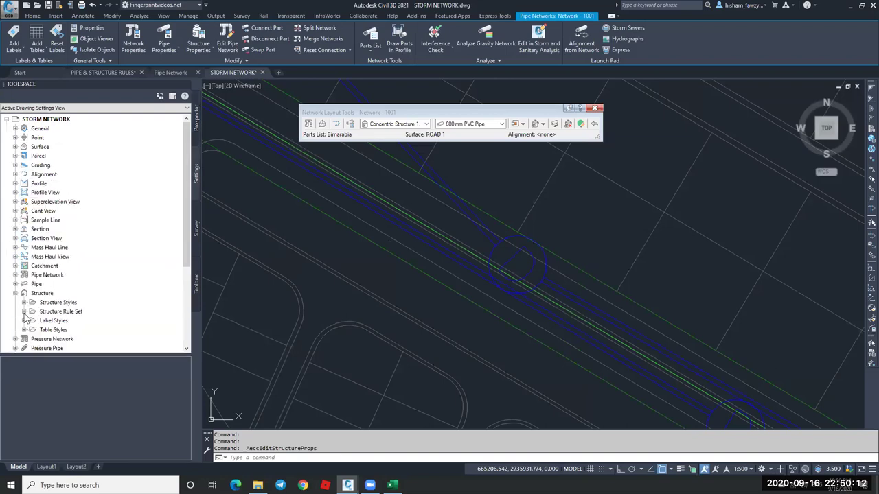
double_click(71, 312)
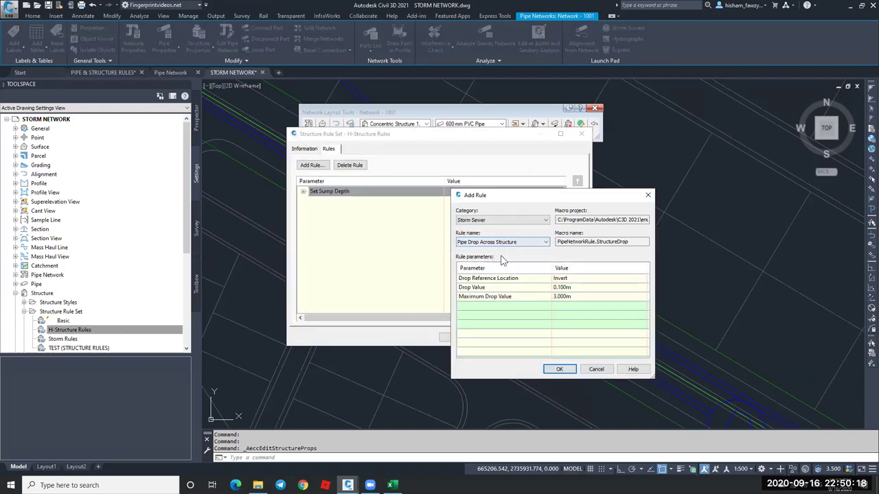
In H-Structure Rules, add Pipe Drop Across Structure with a 0.2 Drop Value and save the set.
key(alt+Down)
click(558, 364)
click(560, 370)
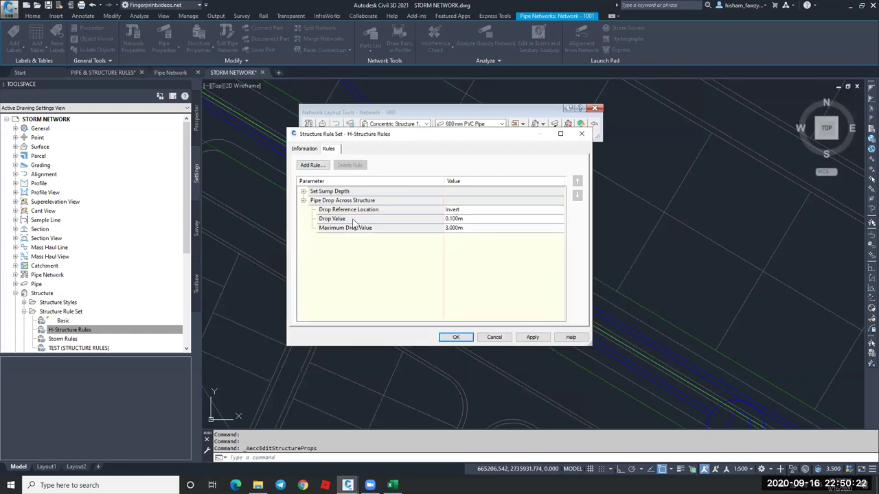
click(478, 218)
text(0.2)
key(Return)
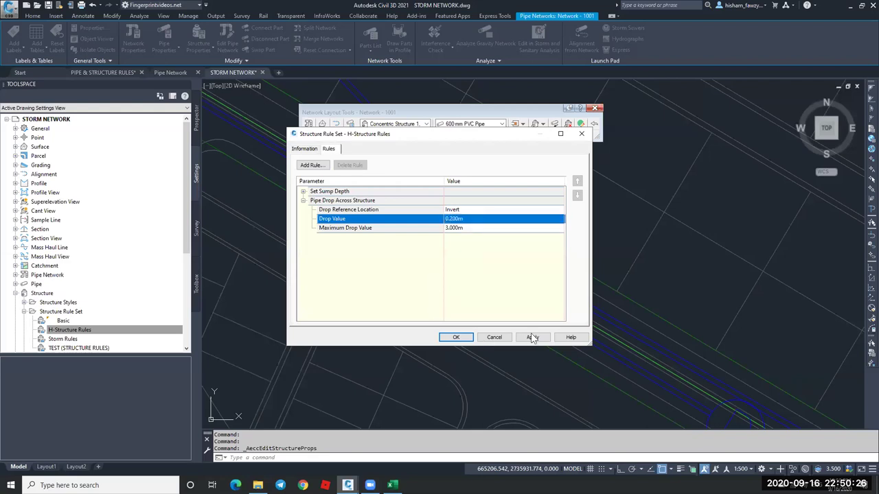
click(458, 336)
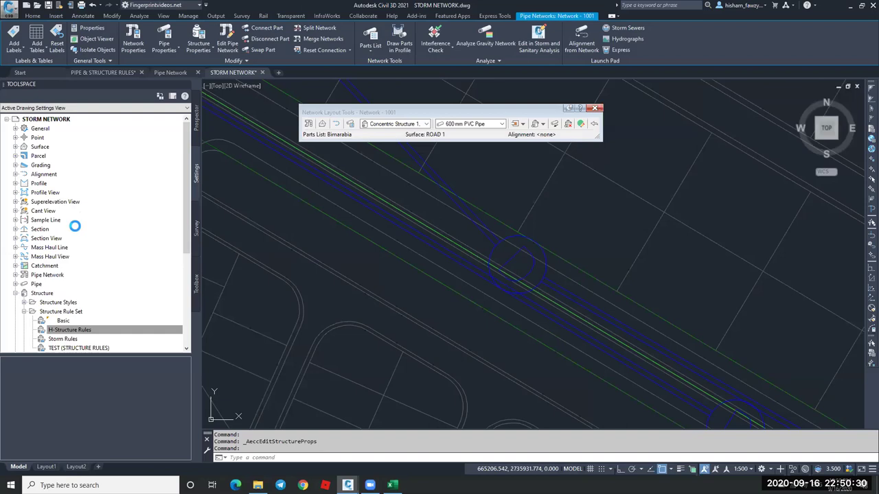
Select all Network - 1001 parts and apply rules from up-slope structure D to the down-slope structure.
right_click(96, 229)
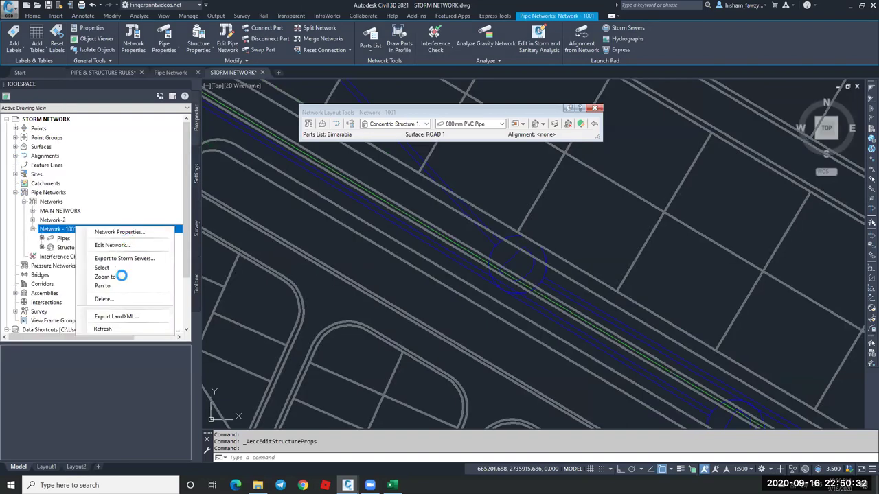
click(125, 267)
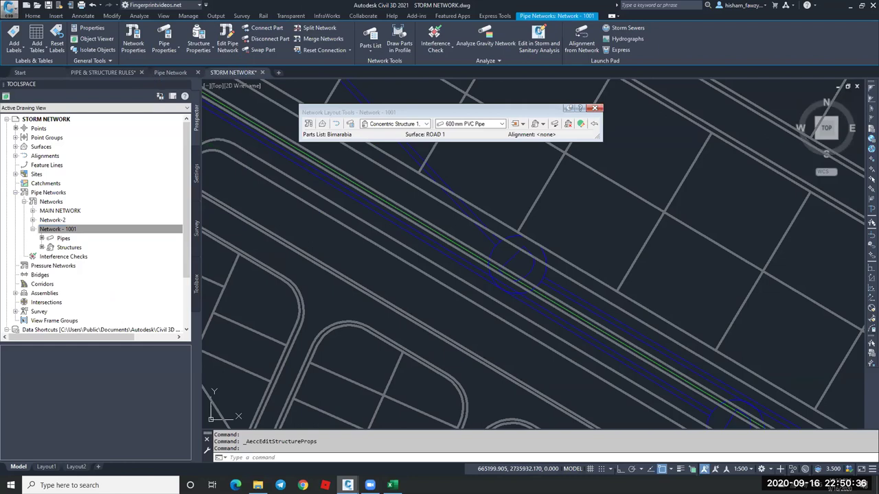
click(237, 60)
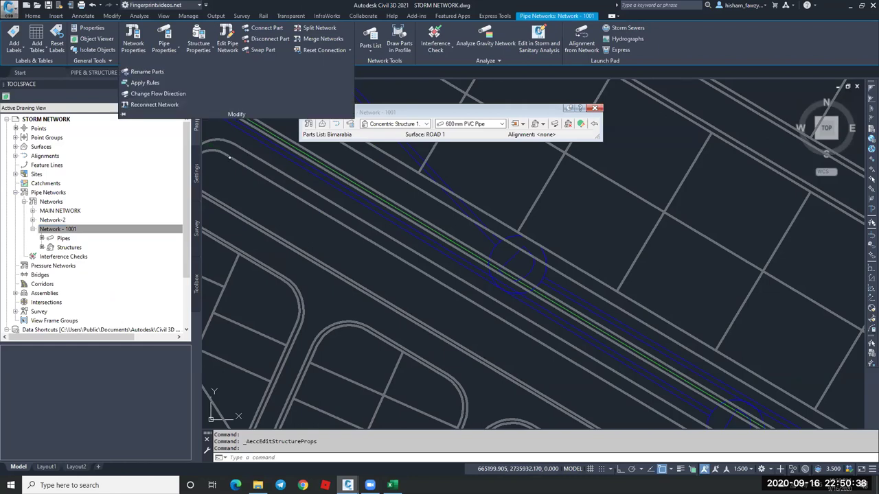
click(145, 82)
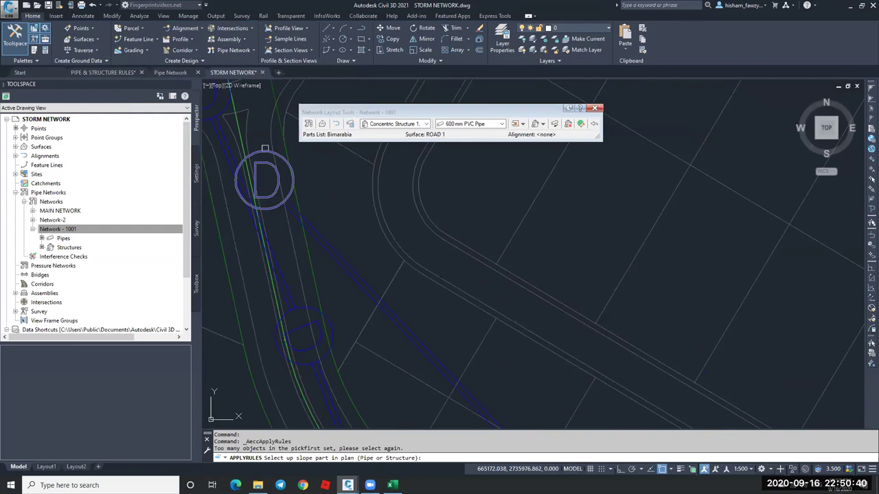
click(265, 148)
scroll(265, 148, down, 5)
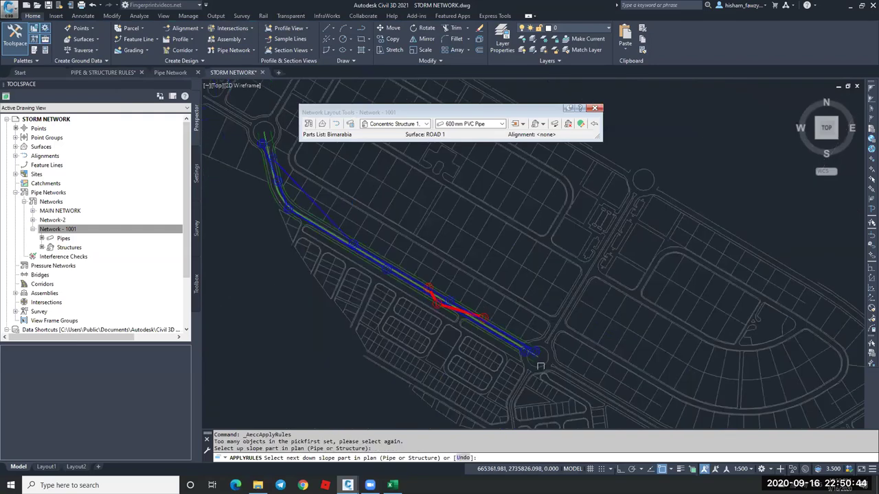
click(533, 354)
scroll(534, 359, up, 5)
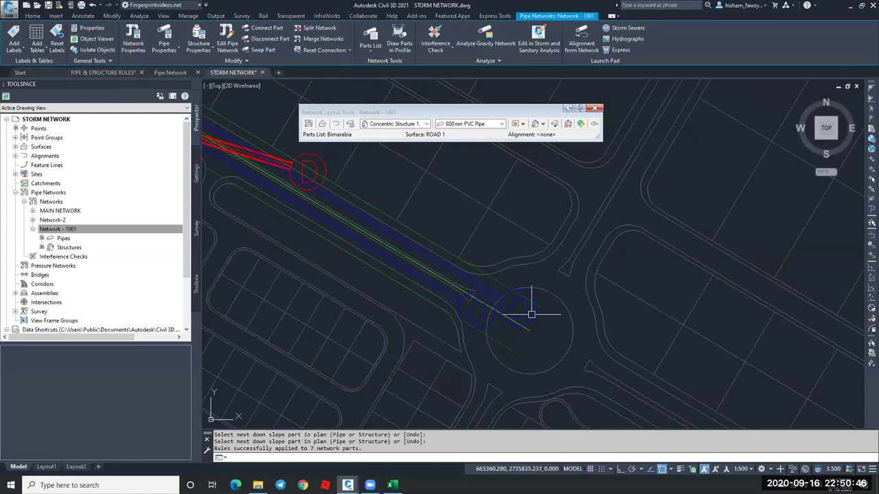
scroll(392, 211, down, 5)
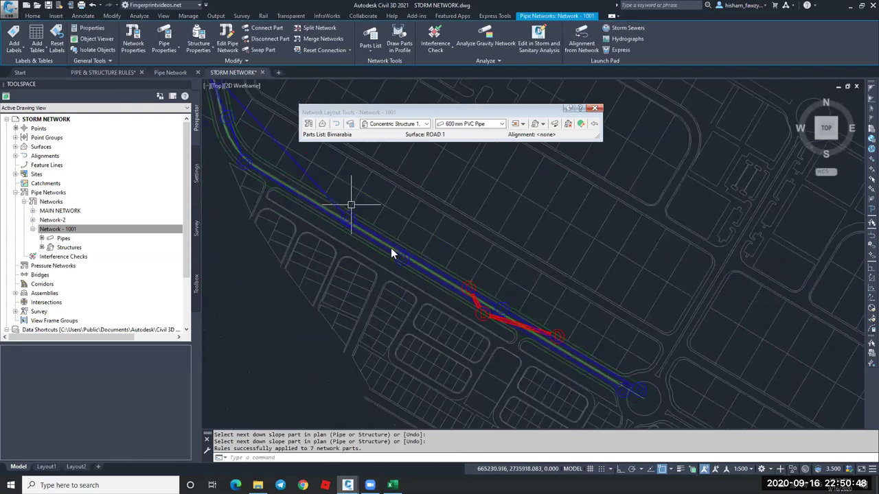
scroll(391, 249, up, 4)
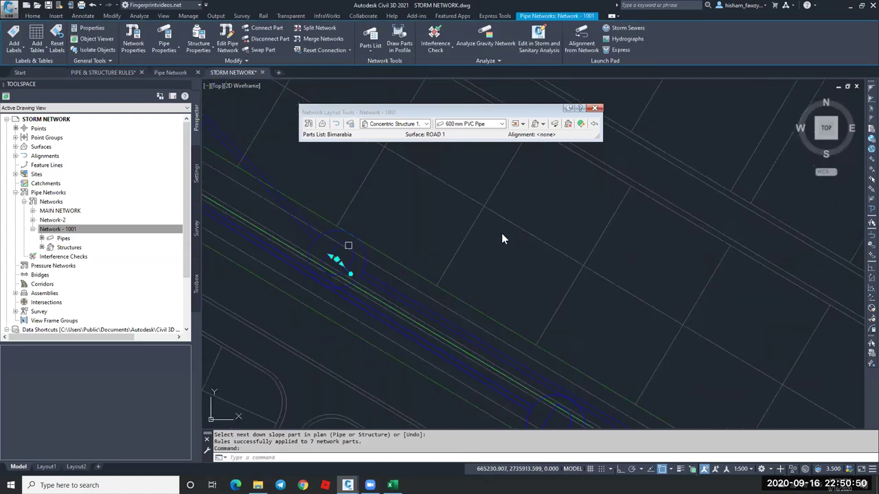
double_click(523, 239)
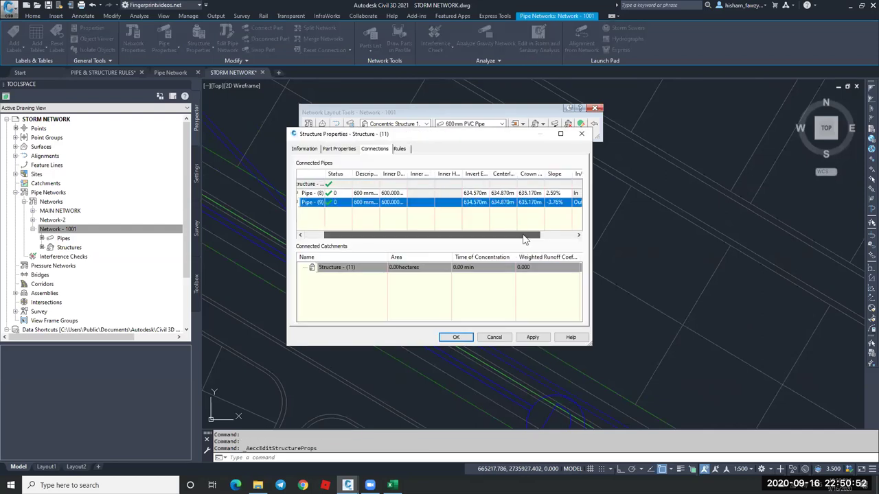
click(559, 236)
scroll(502, 180, left, 3)
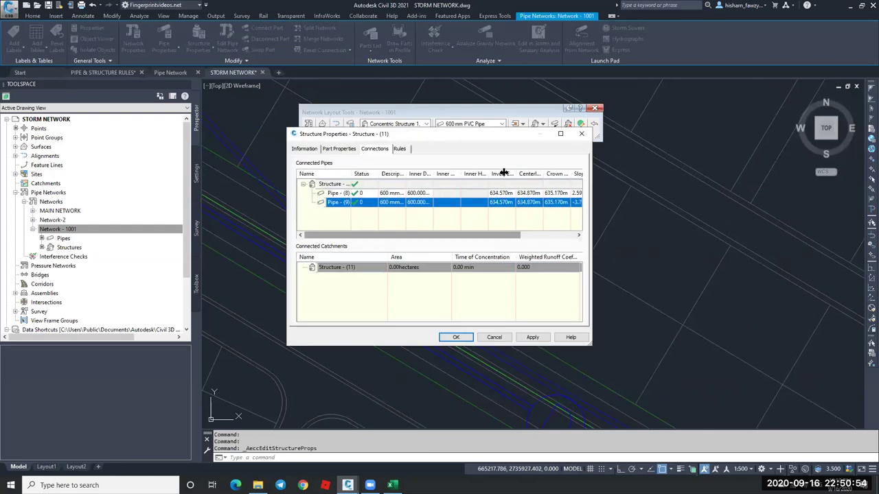
drag(523, 174, 530, 174)
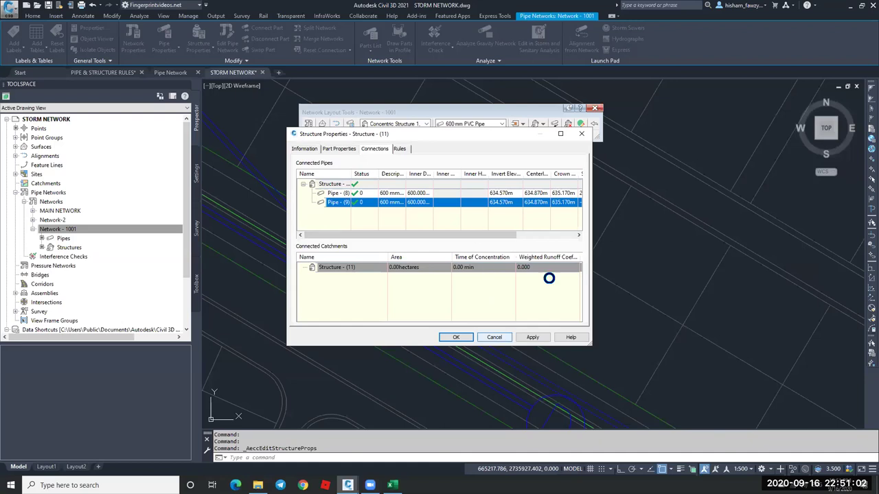
key(Return)
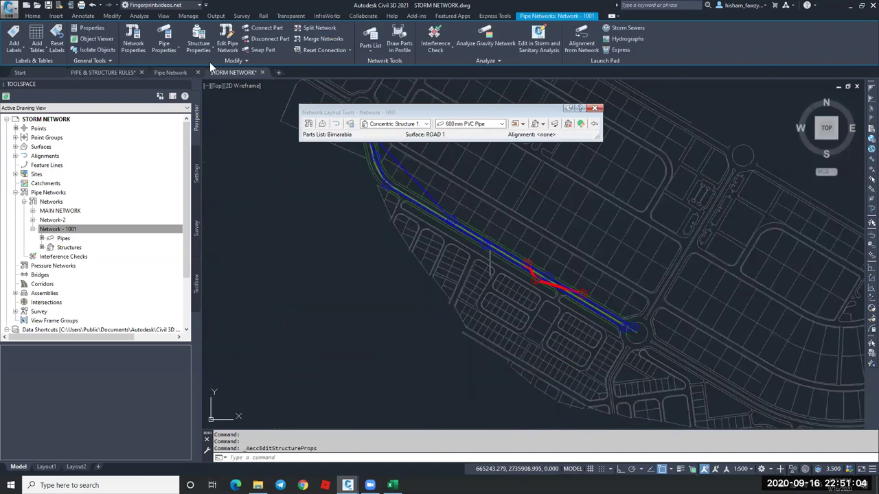
scroll(460, 254, up, 5)
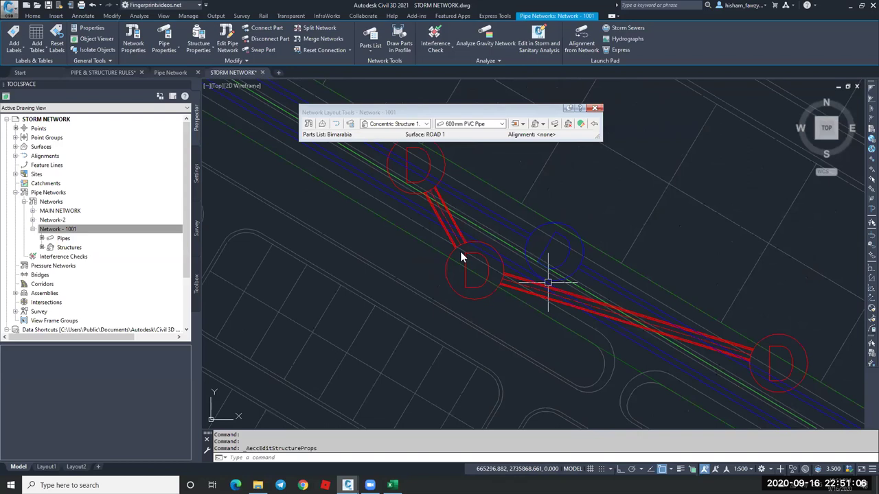
scroll(558, 258, up, 3)
double_click(502, 213)
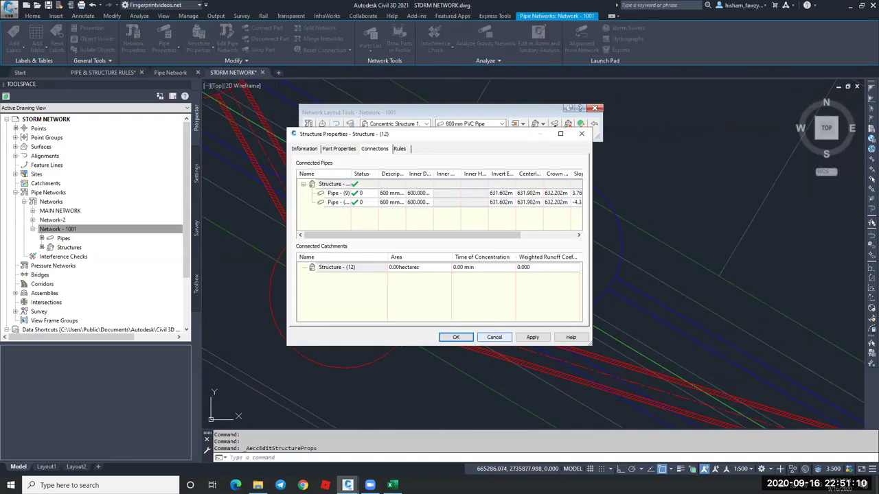
key(Tab)
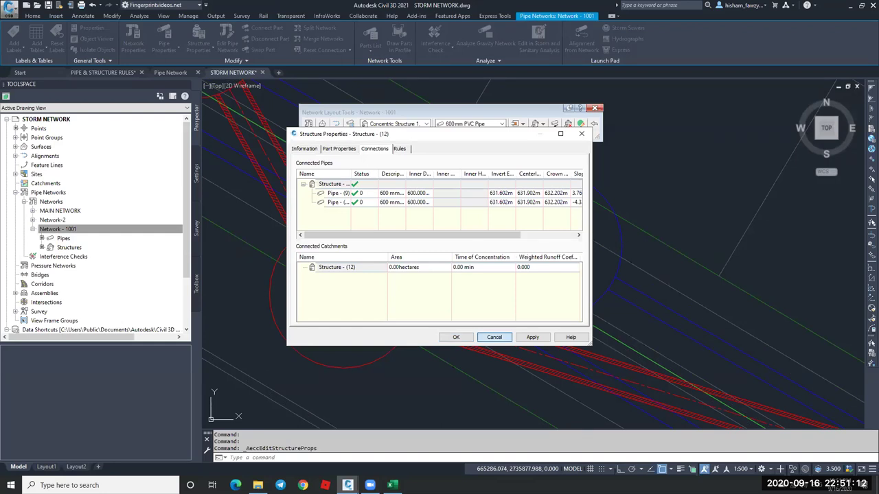
key(Return)
scroll(544, 290, down, 3)
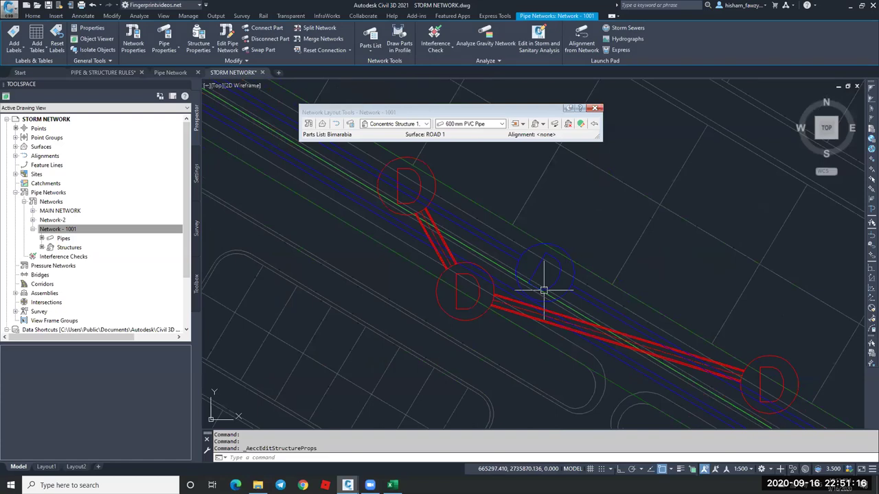
key(Escape)
key(Escape)
scroll(634, 408, down, 5)
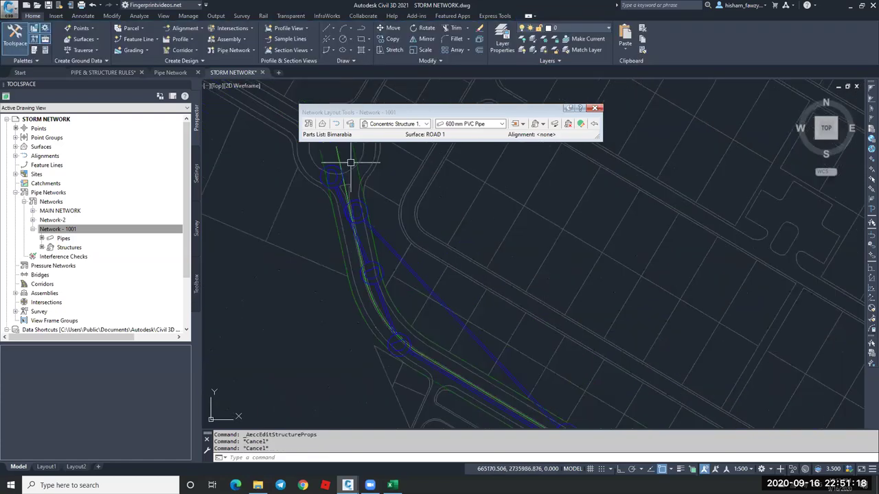
Run the Pipes_and_Structures report from Reports Manager > Pipes and save it as CivilReport.html.
click(196, 283)
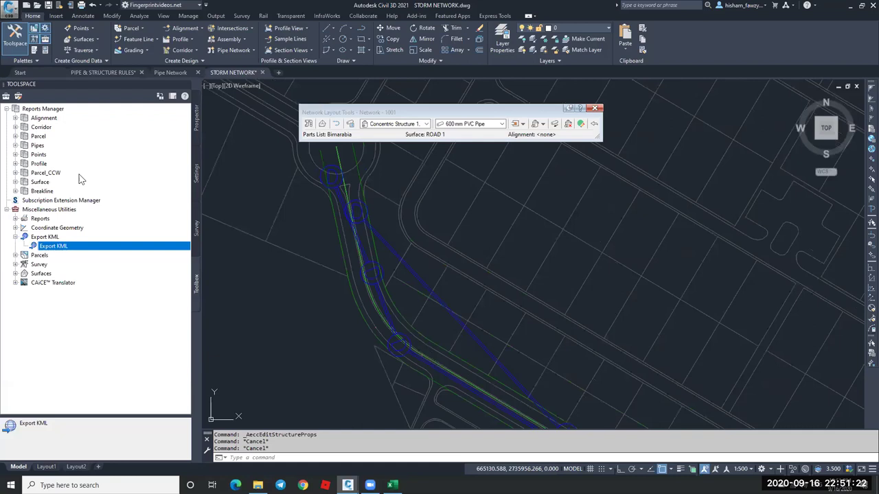
click(15, 145)
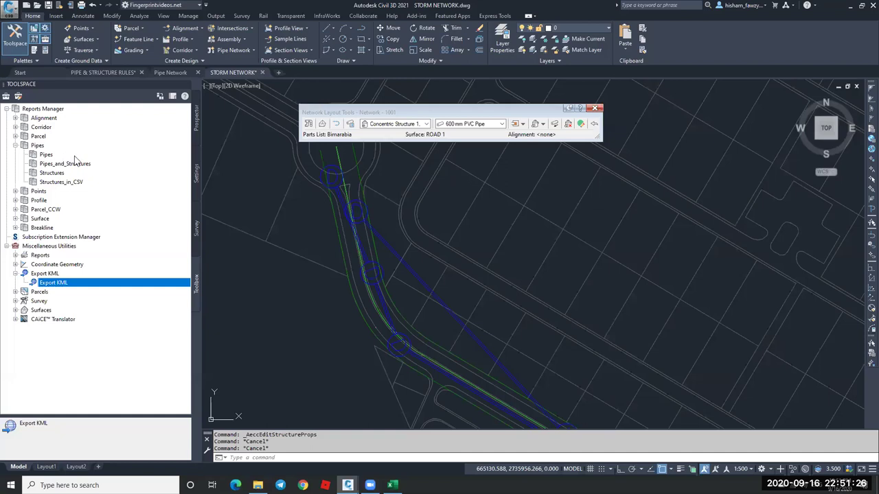
click(75, 157)
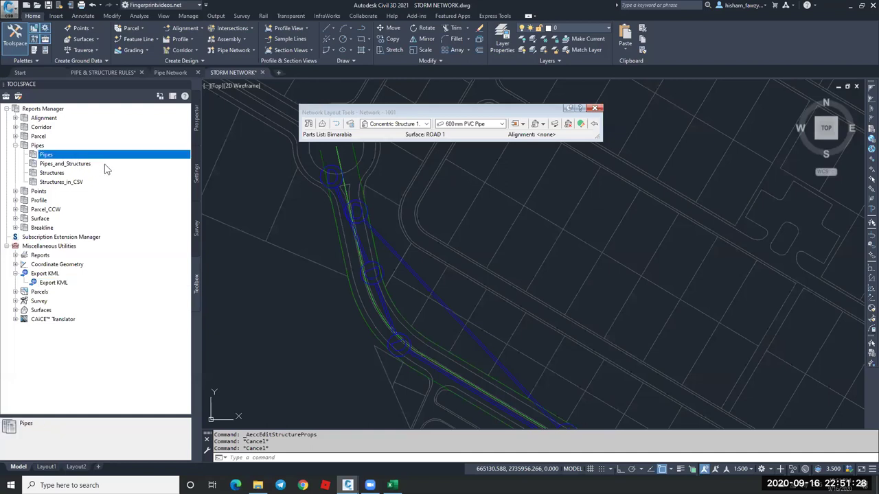
double_click(107, 166)
click(440, 344)
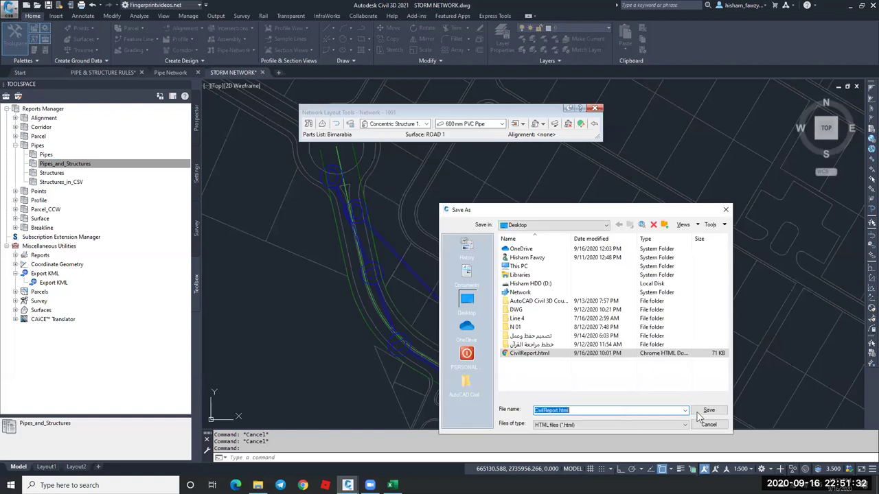
click(699, 412)
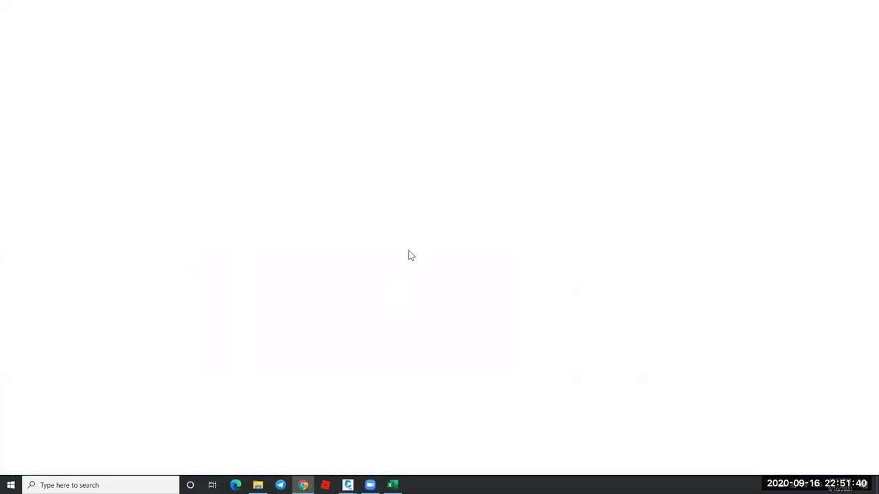
Scroll the MAIN NETWORK report, highlight the first pipe name, and close Chrome.
scroll(26, 244, down, 1)
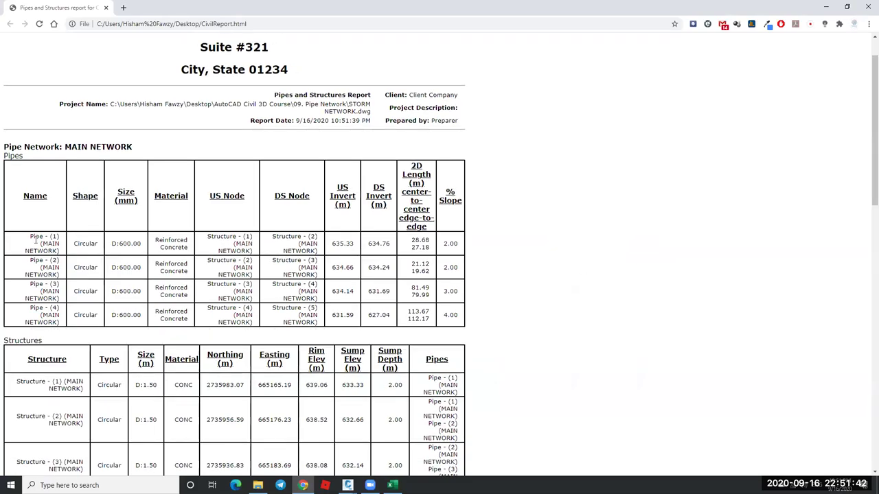
drag(29, 237, 61, 237)
click(868, 8)
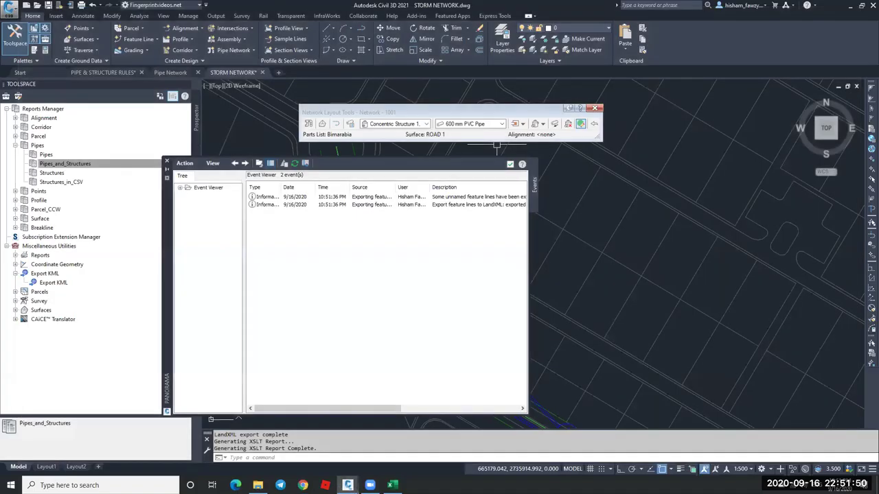
Close Event Viewer and rerun Pipes_and_Structures with only Network - 1001, replacing CivilReport.html.
click(31, 409)
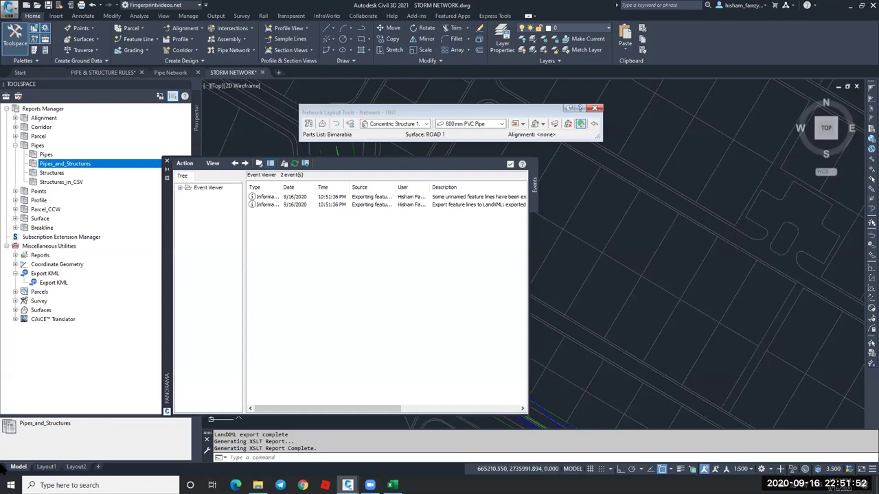
click(166, 162)
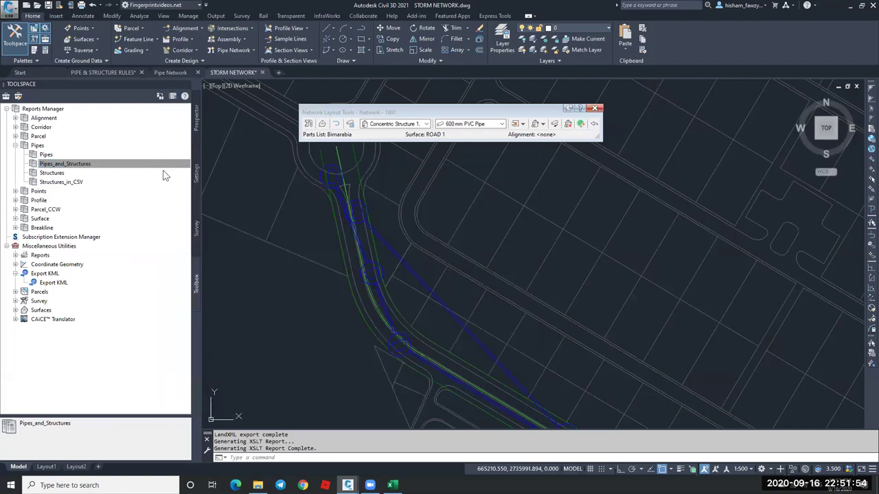
drag(421, 162, 421, 162)
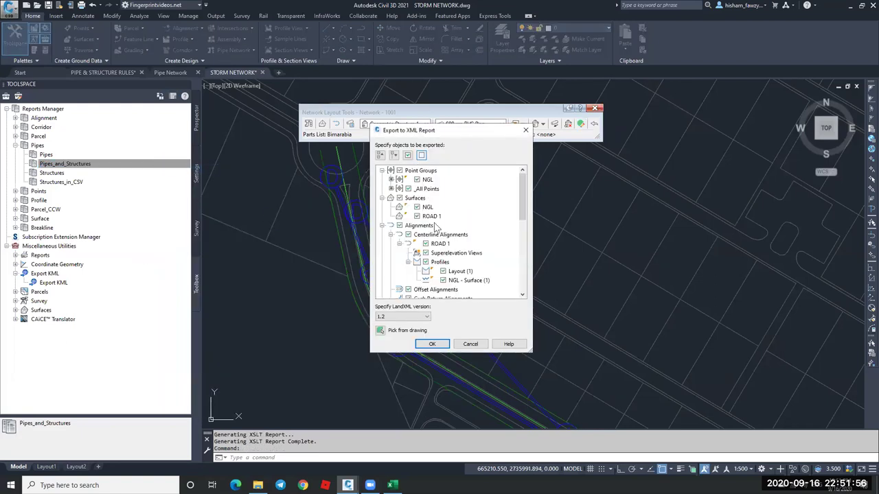
click(380, 156)
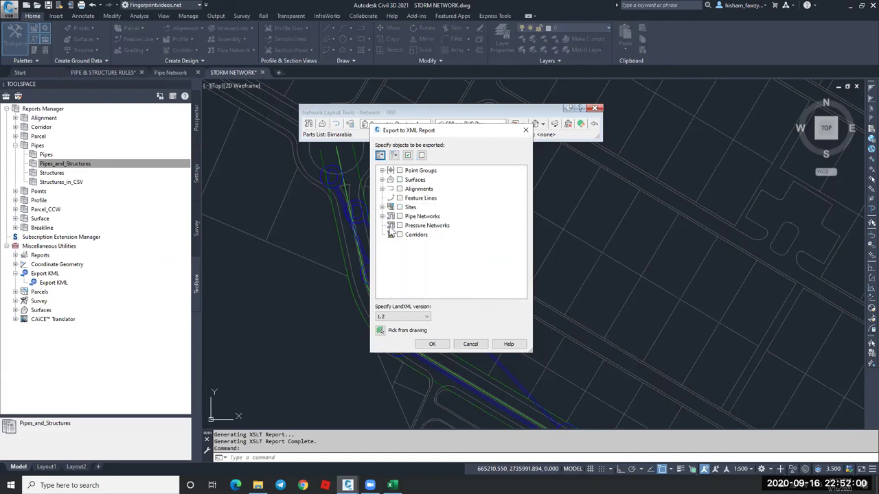
click(382, 216)
click(426, 253)
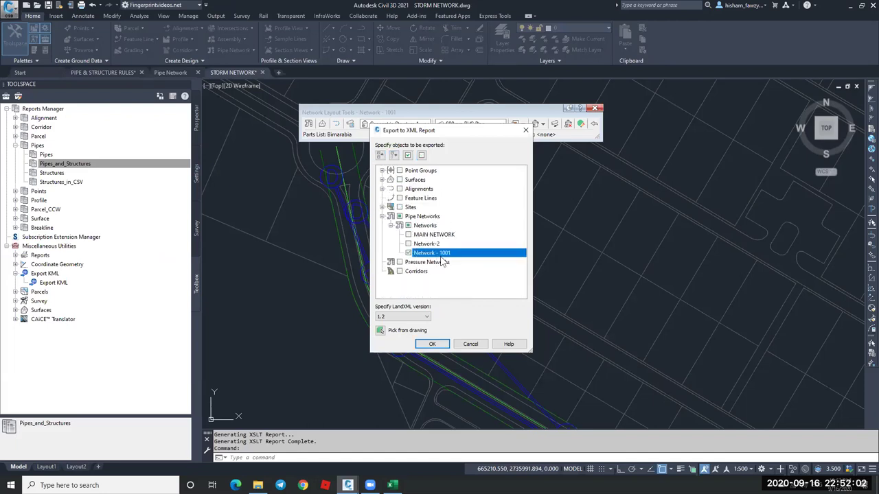
click(433, 344)
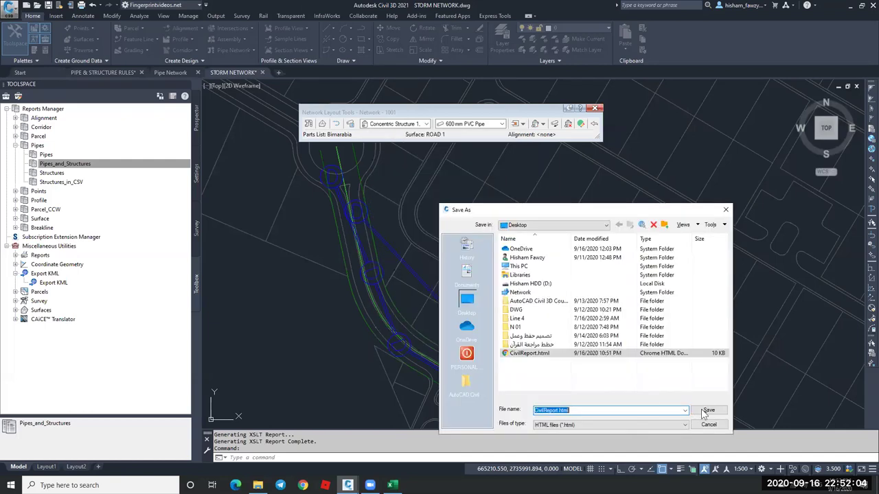
key(Return)
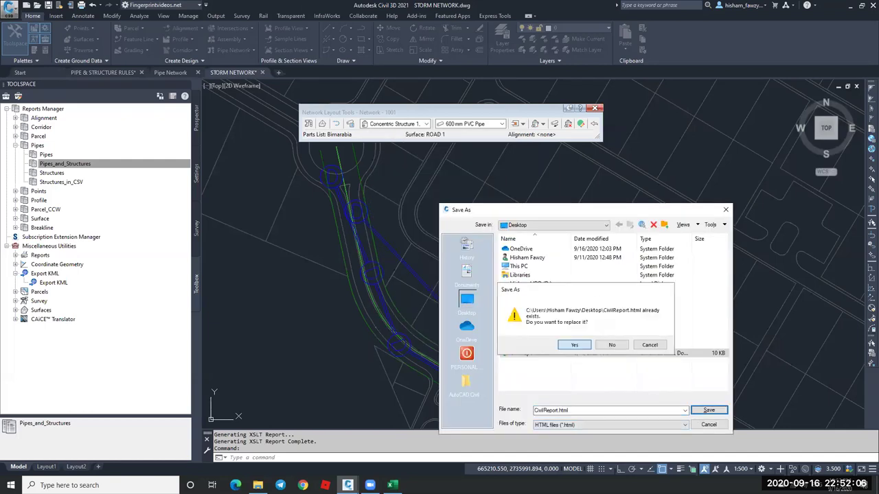
key(Return)
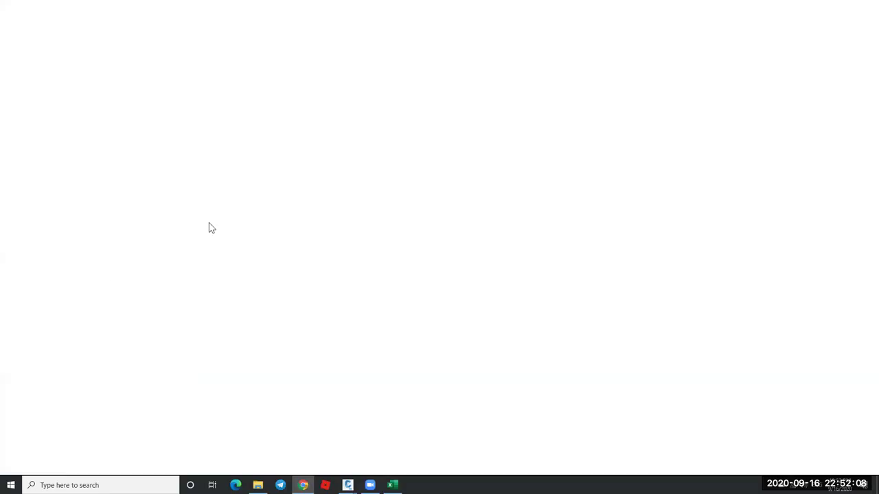
Highlight pipe names (8) and (10) in the report's pipe table.
drag(60, 283, 50, 283)
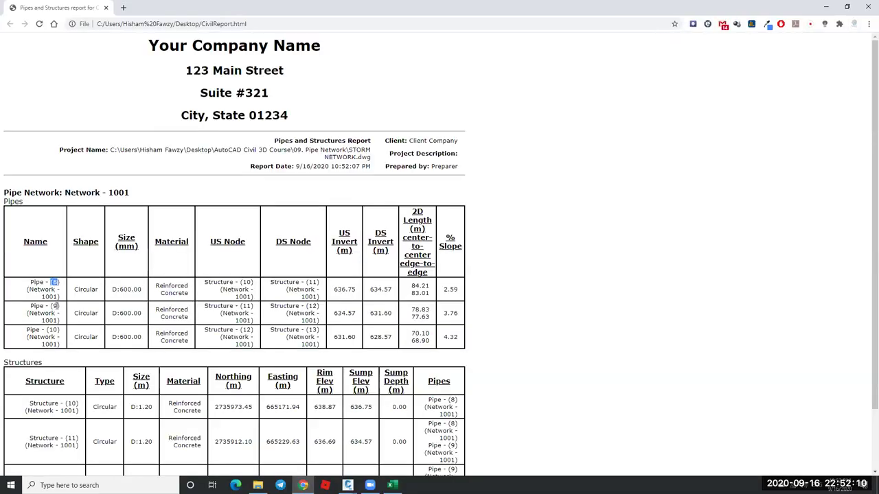
double_click(52, 331)
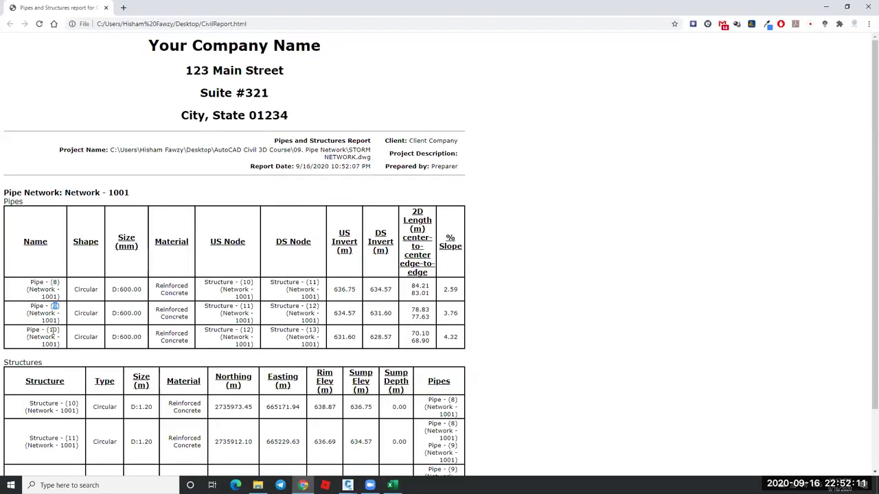
click(110, 285)
Highlight Pipe - (8)'s 636.75 invert, 2.59 slope and 84.21 length, then scroll to the Structures table.
drag(341, 289, 391, 289)
double_click(462, 294)
mouse_move(411, 285)
mouse_down()
mouse_move(420, 286)
mouse_move(413, 292)
mouse_up()
click(413, 286)
drag(427, 284, 416, 307)
click(132, 226)
scroll(132, 226, down, 1)
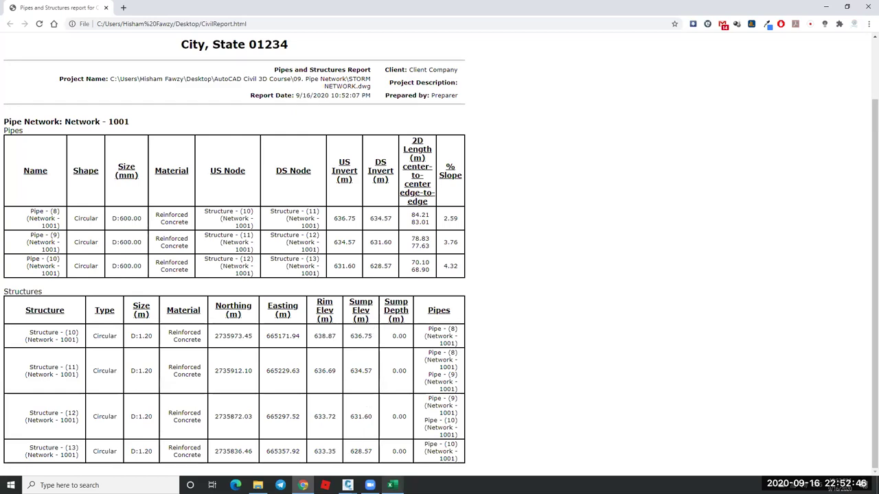
mouse_move(347, 486)
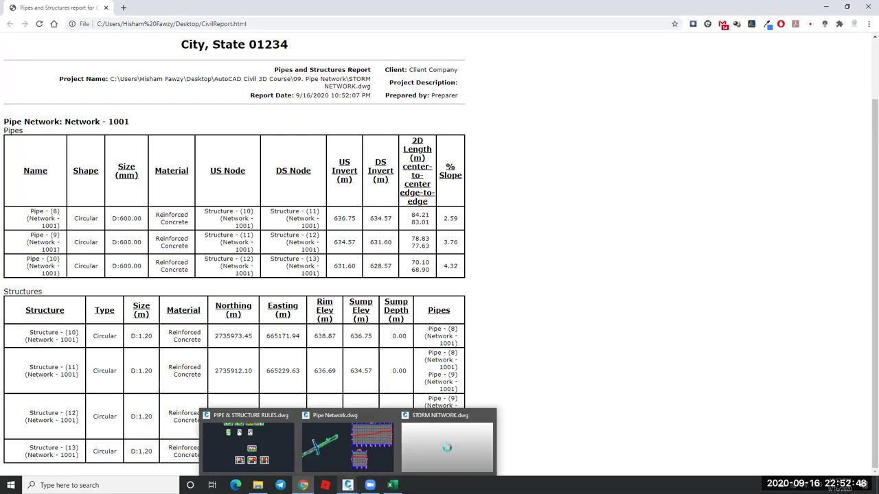
click(244, 440)
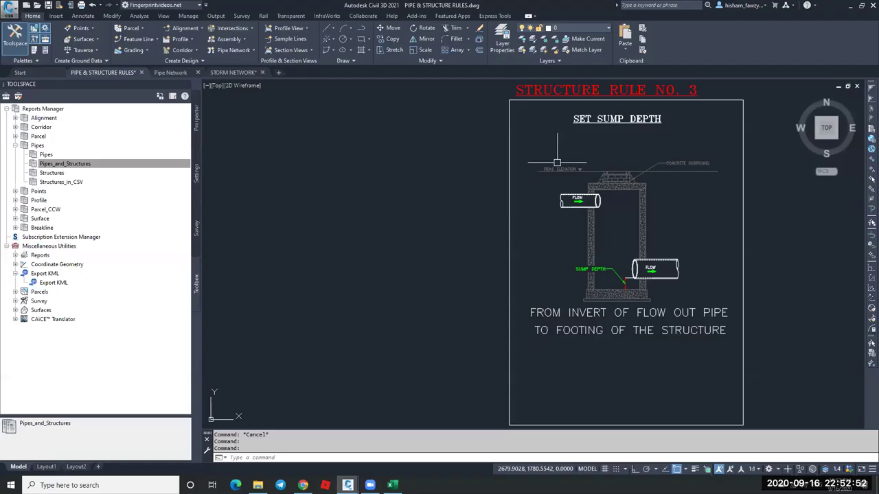
scroll(557, 163, up, 3)
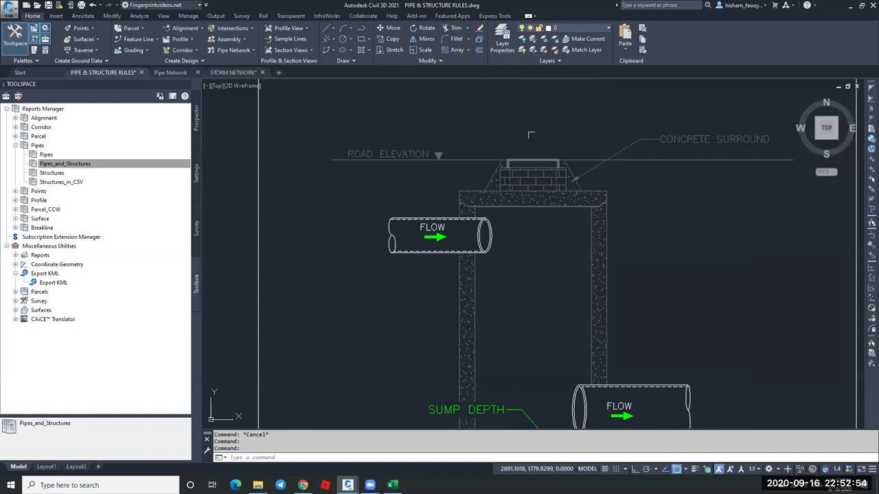
middle_drag(508, 426, 524, 261)
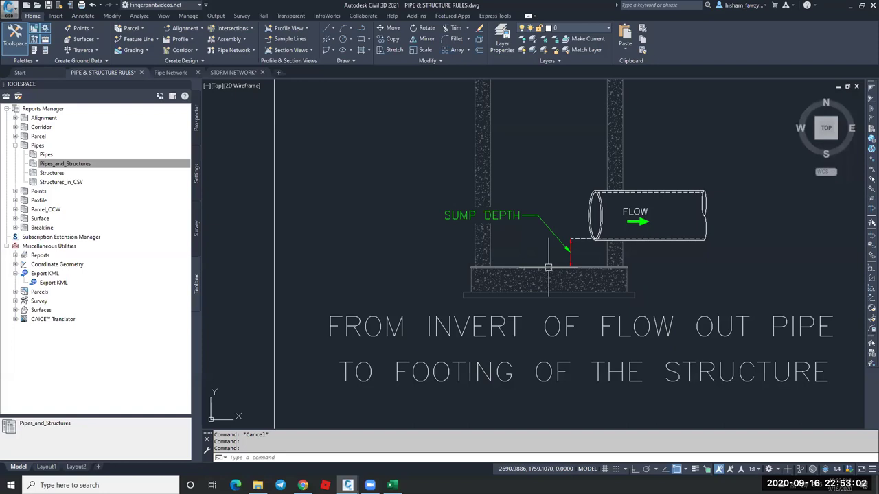
scroll(548, 268, down, 2)
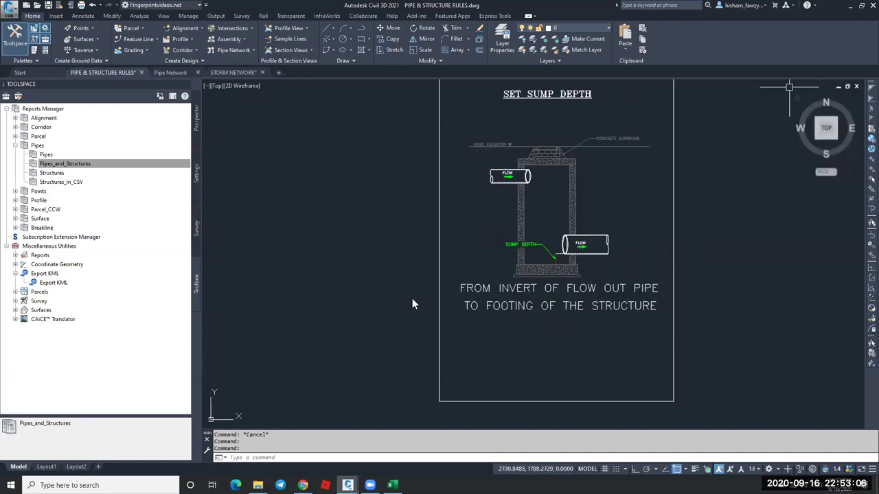
key(alt+Tab)
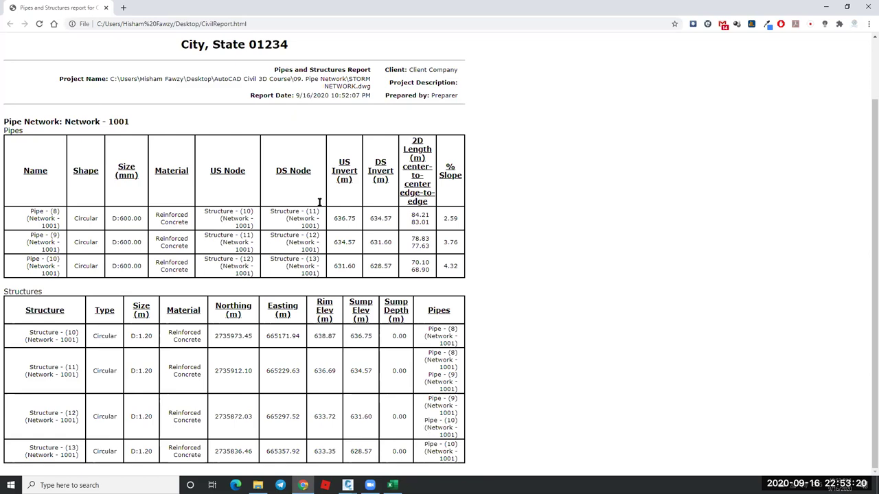
Return to Civil 3D, look over the Road 1 profile, and open ROAD 11's Profile View Properties.
key(super+d)
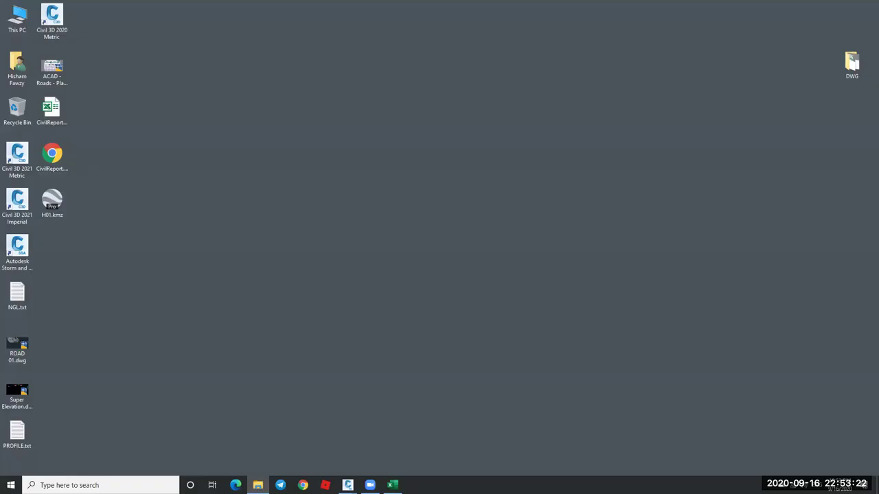
mouse_move(348, 484)
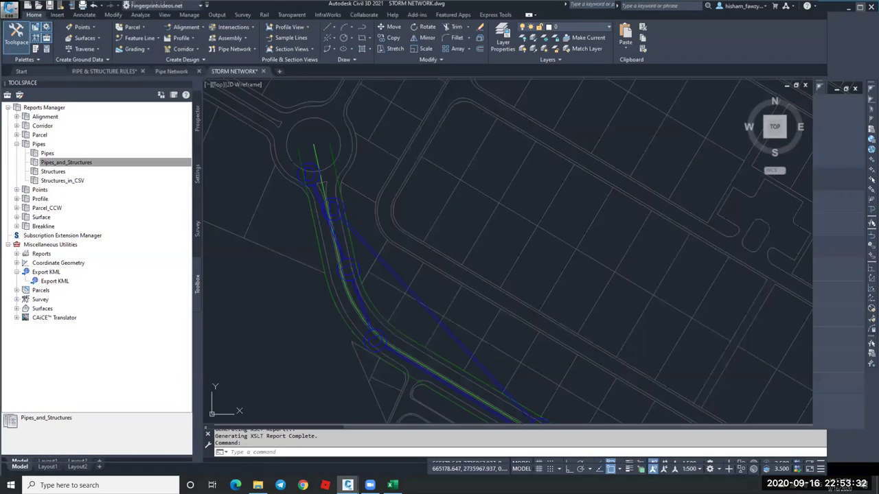
scroll(384, 179, down, 10)
scroll(592, 147, up, 8)
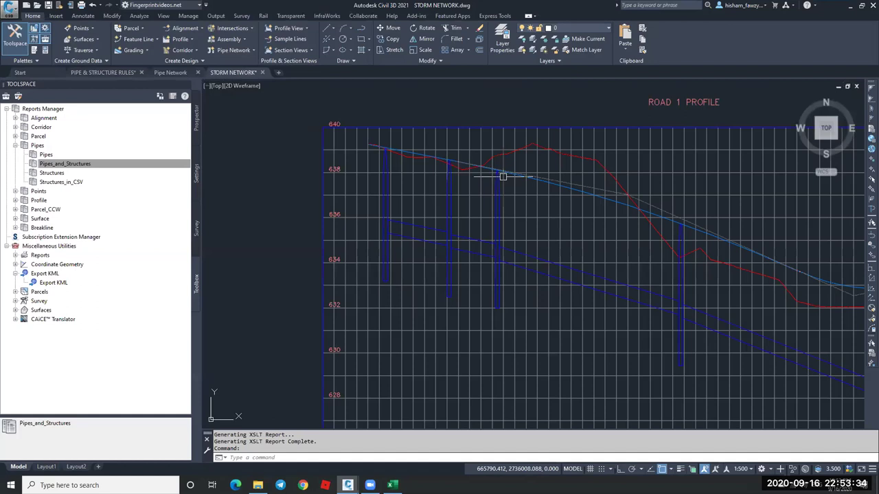
middle_drag(405, 173, 367, 172)
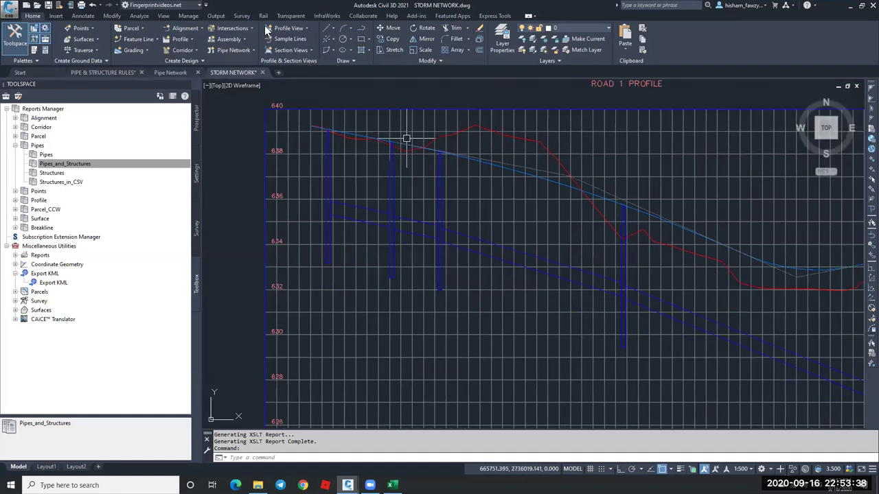
scroll(369, 138, down, 6)
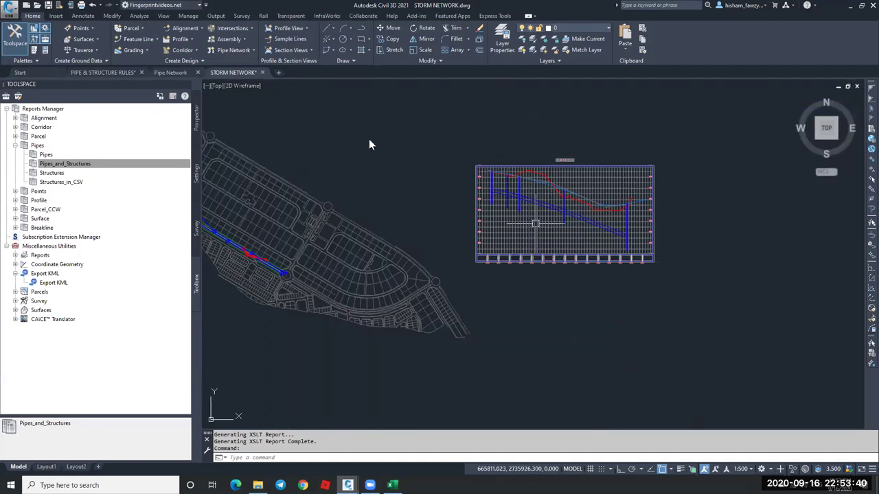
double_click(565, 206)
In ROAD 11 Profile View Properties, uncheck Draw for MAIN NETWORK pipes (1)–(4) and structures (1)–(3).
click(372, 141)
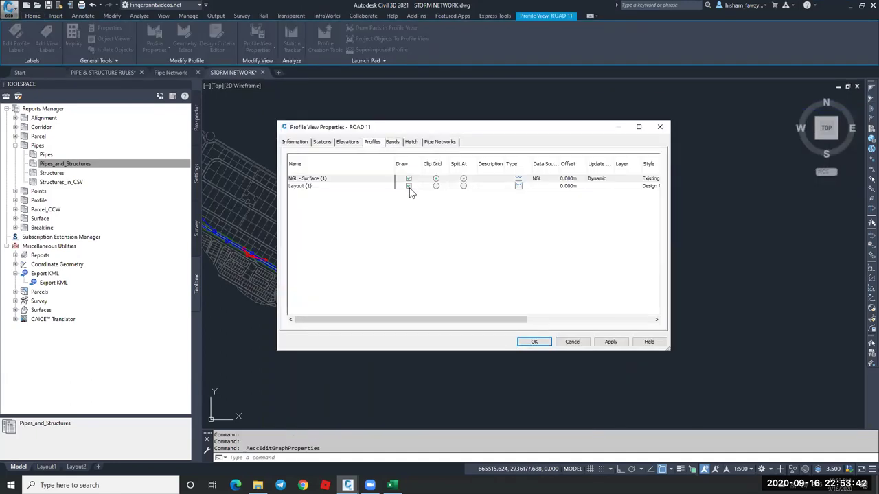
click(440, 141)
click(374, 177)
scroll(445, 257, up, 3)
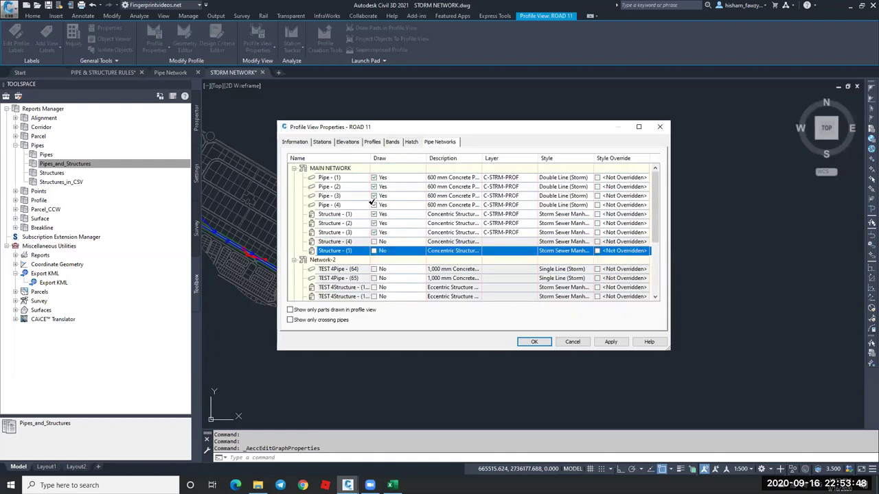
click(364, 178)
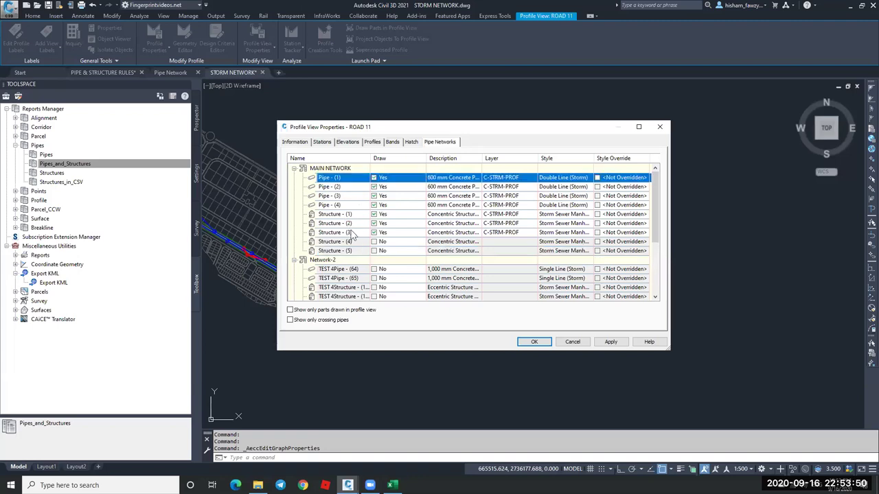
shift+click(374, 232)
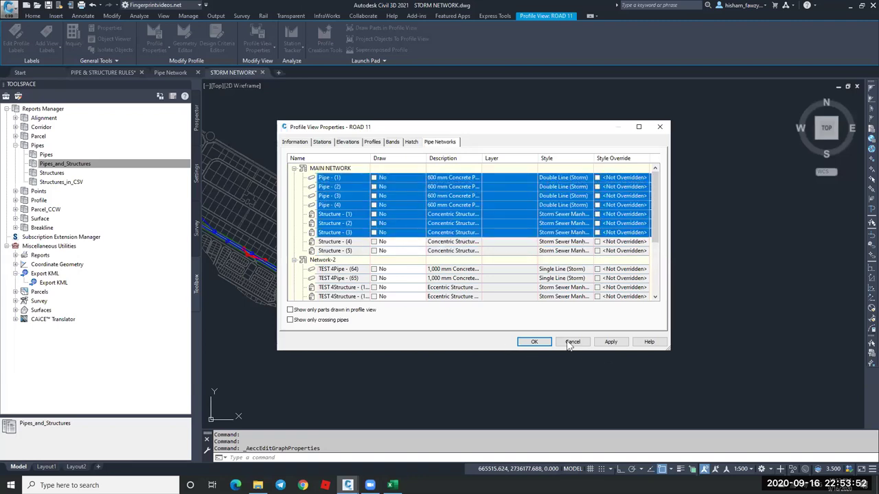
click(534, 341)
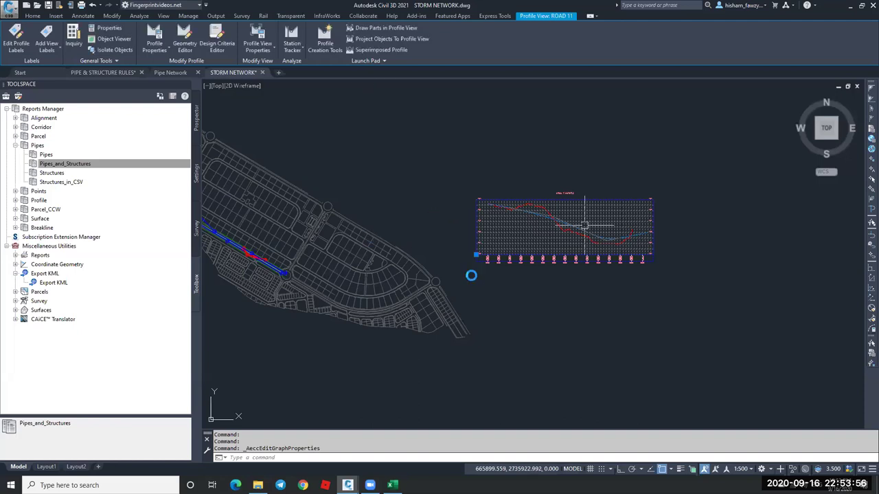
From Prospector's Pipe Networks > Networks, draw Network - 1001's parts in the ROAD 11 profile view.
key(Escape)
scroll(228, 262, up, 5)
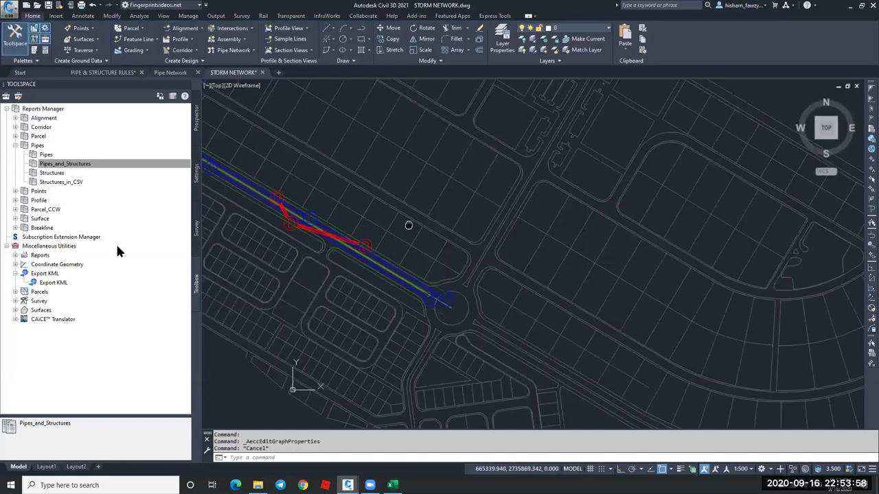
click(197, 118)
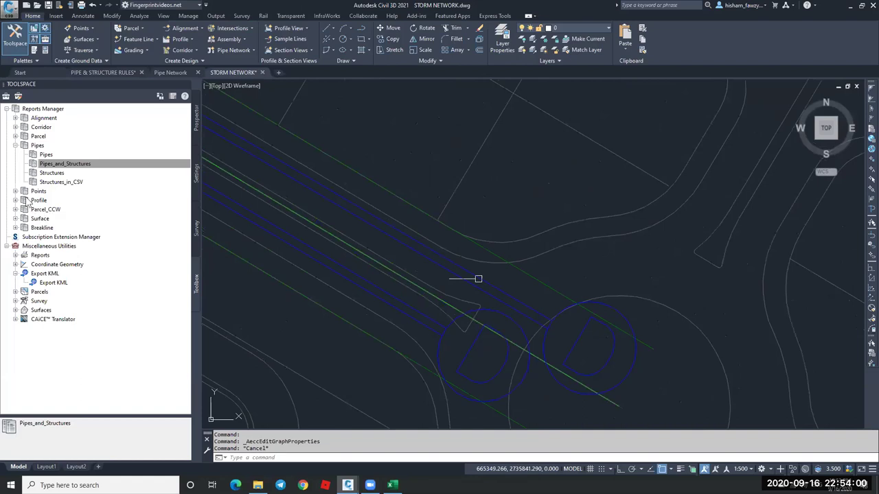
click(15, 193)
click(24, 202)
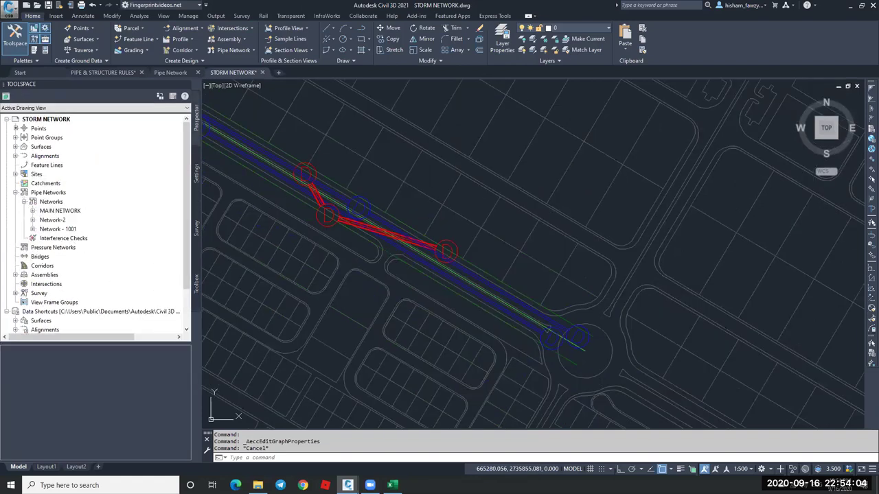
right_click(82, 229)
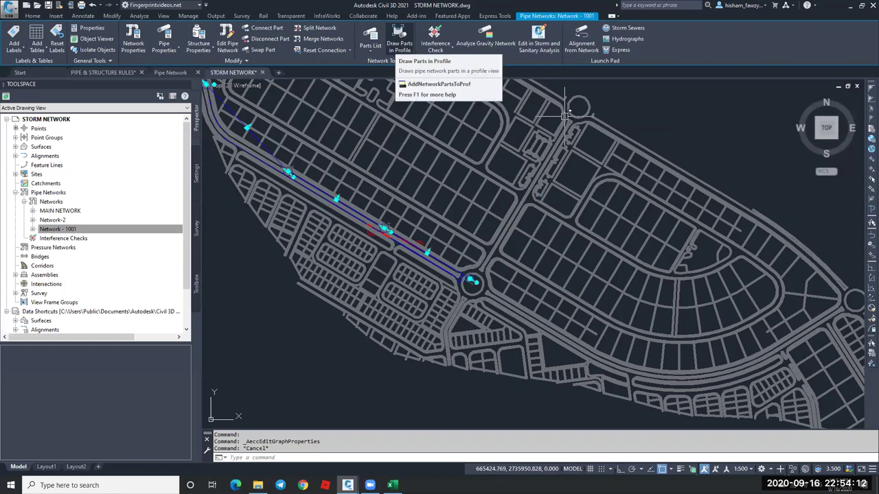
click(399, 42)
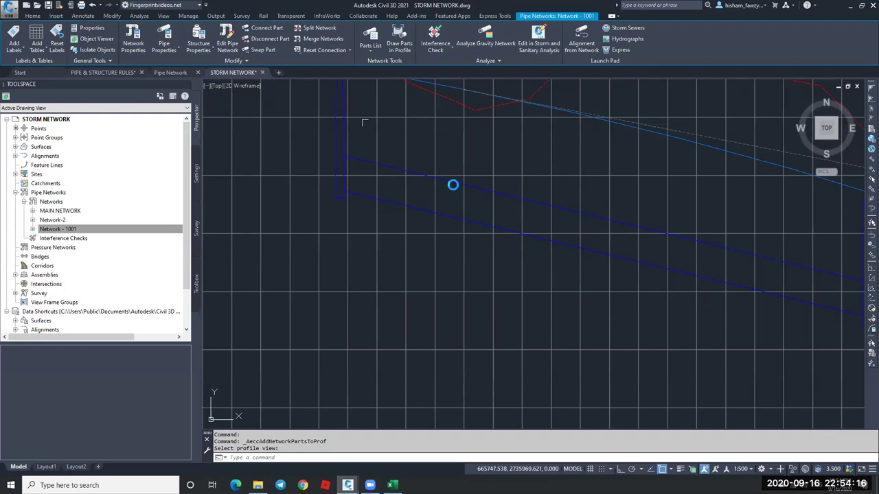
scroll(690, 171, down, 3)
scroll(633, 203, up, 5)
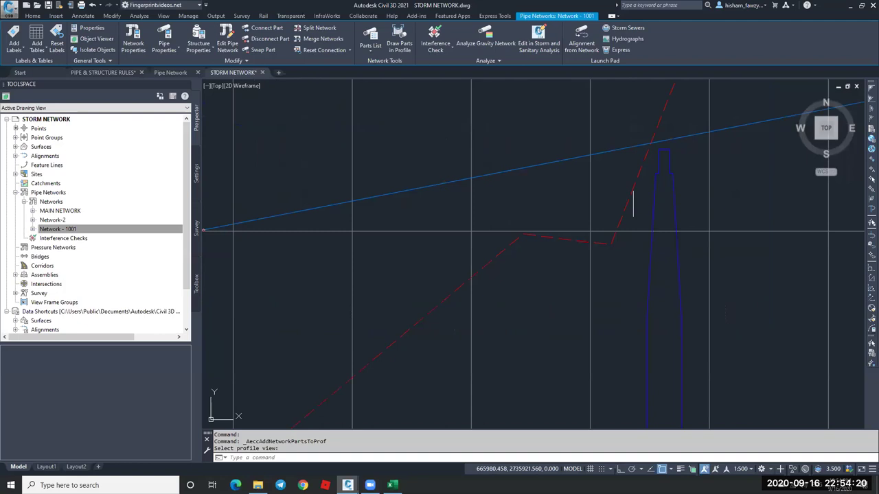
key(Escape)
key(Escape)
scroll(633, 203, up, 2)
scroll(598, 186, down, 1)
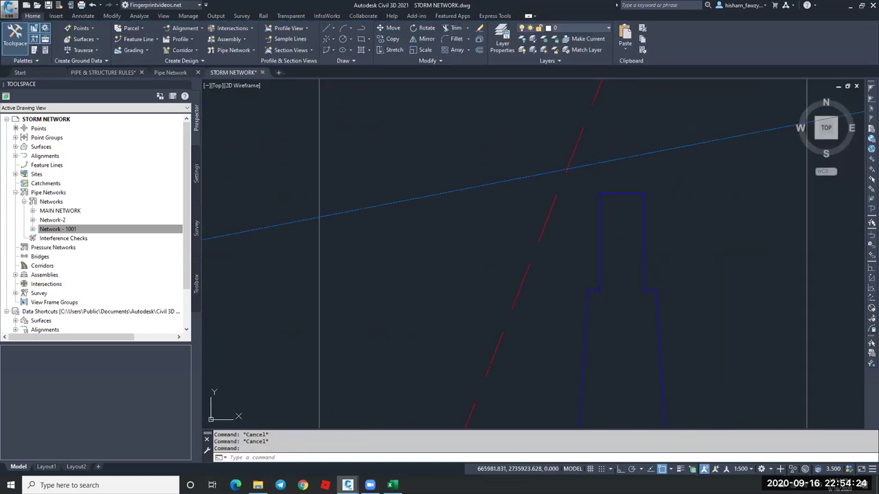
Inspect the two Network - 1001 structures in plan and against the design profile.
scroll(652, 189, down, 3)
click(677, 186)
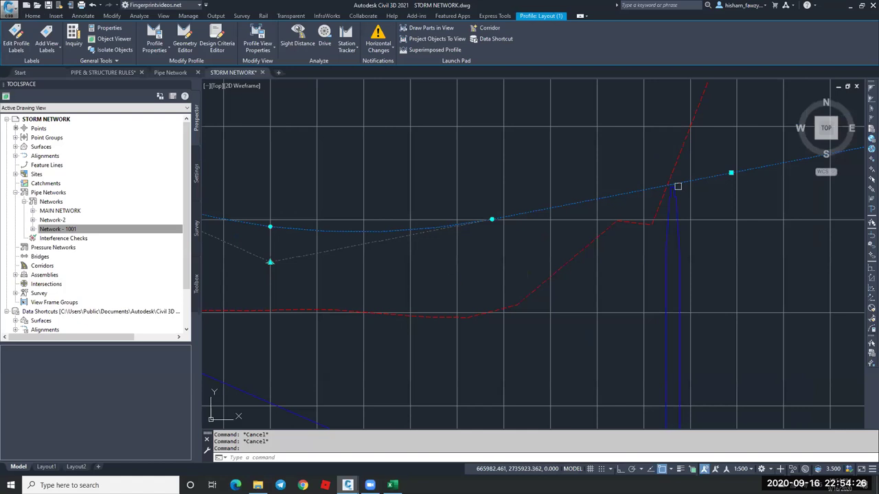
key(Escape)
scroll(587, 175, up, 5)
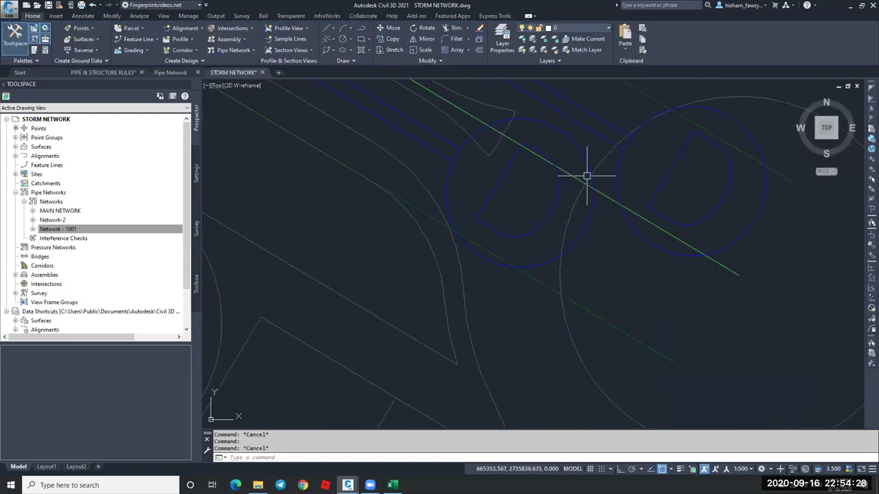
middle_drag(587, 175, 559, 234)
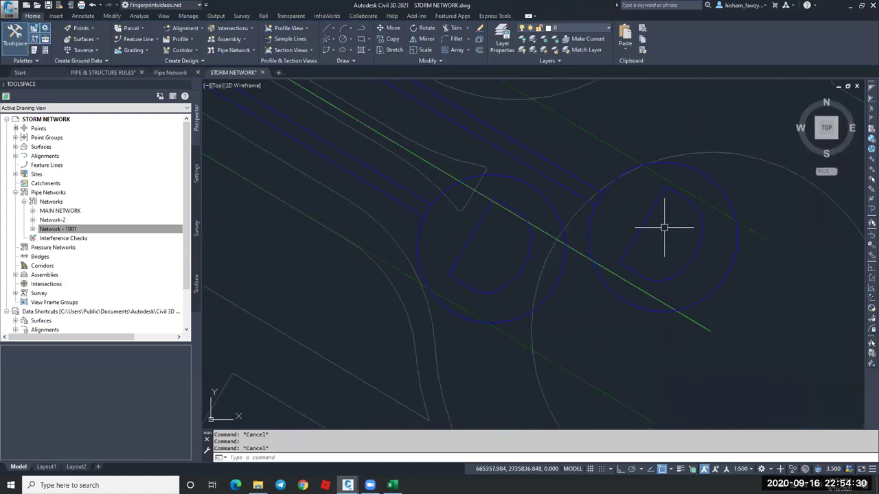
middle_click(553, 250)
middle_click(552, 249)
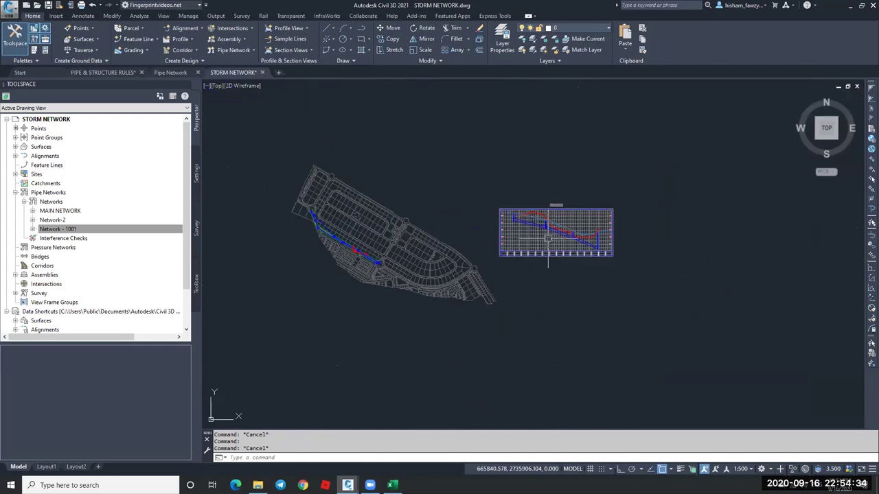
scroll(548, 237, up, 10)
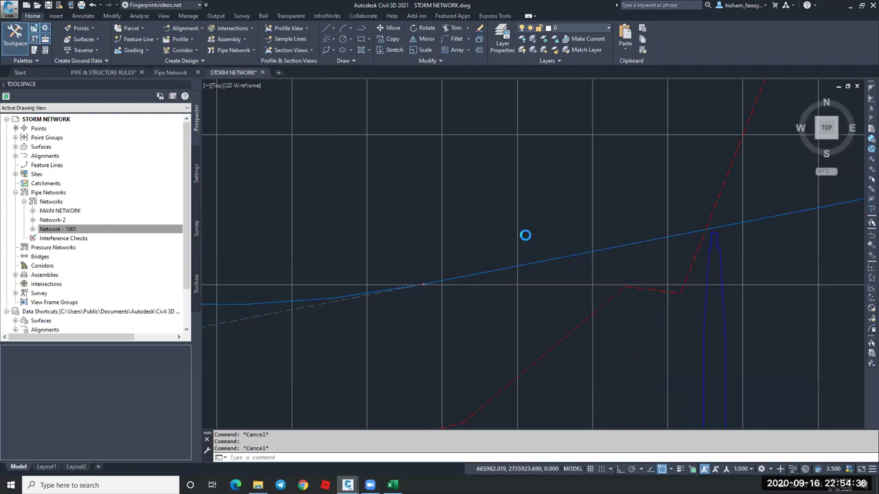
scroll(579, 236, down, 2)
scroll(599, 190, up, 2)
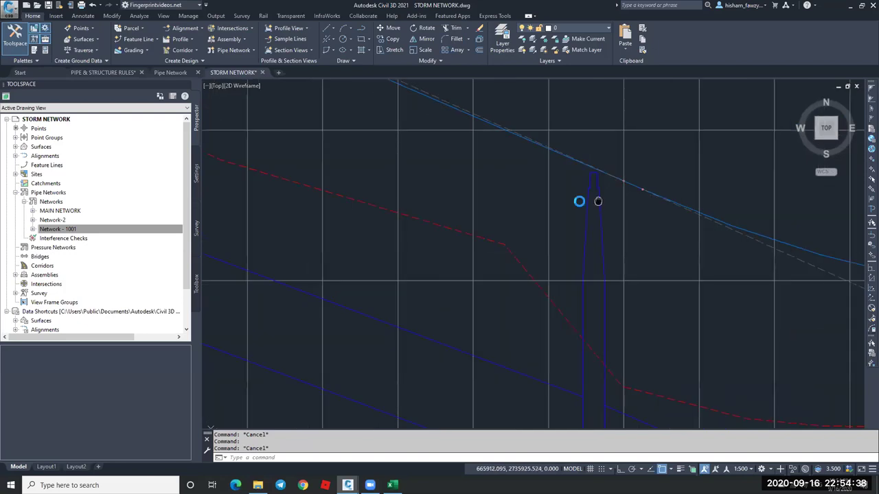
middle_drag(598, 202, 502, 194)
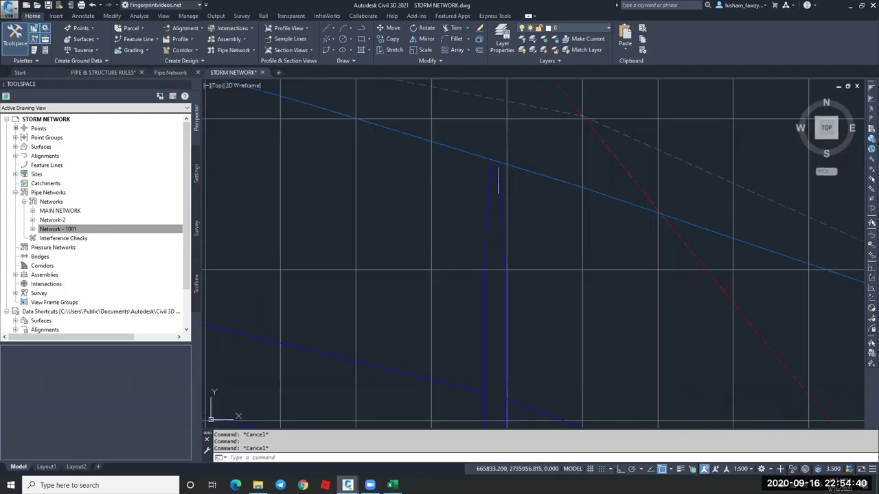
scroll(542, 151, up, 1)
scroll(530, 149, up, 2)
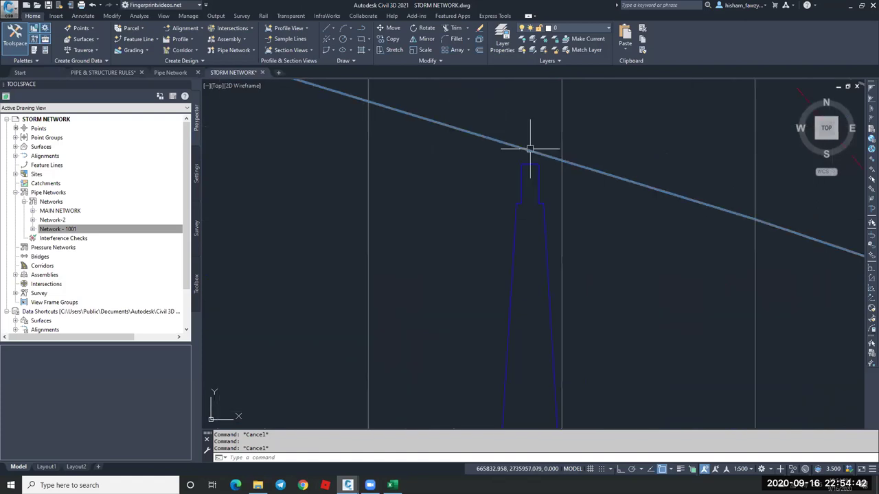
scroll(530, 148, down, 2)
scroll(518, 171, down, 3)
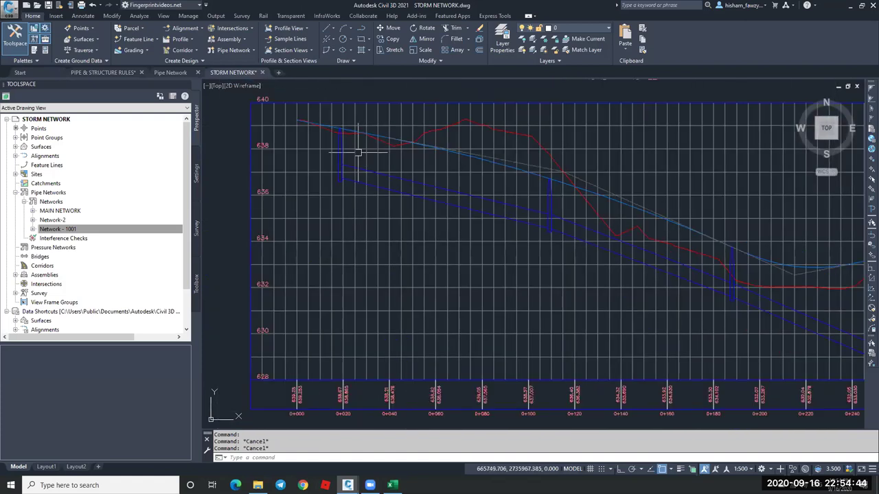
scroll(327, 163, up, 3)
scroll(375, 229, down, 2)
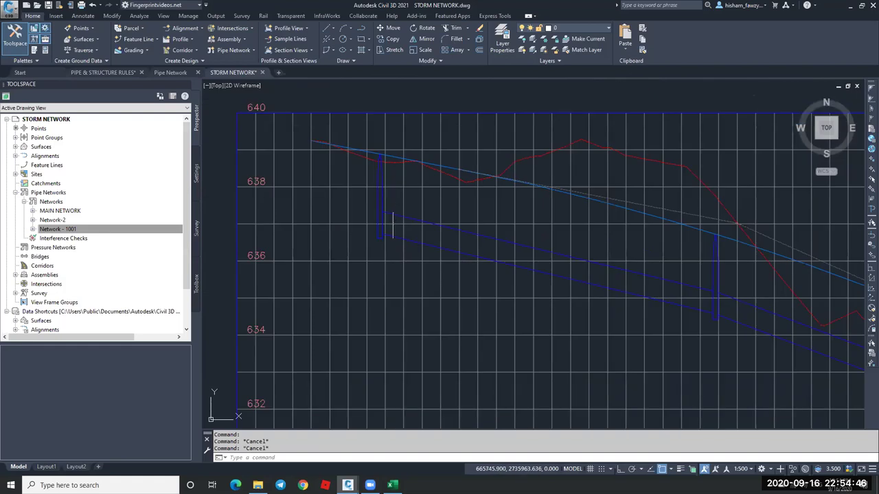
scroll(390, 204, up, 4)
Select the Network - 1001 parts in the ROAD 11 profile and open the Add Labels dropdown.
click(369, 190)
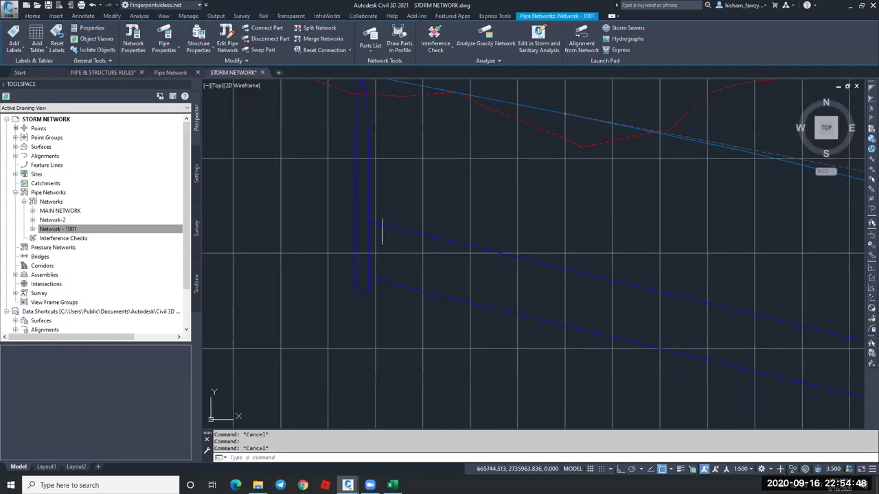
key(Escape)
scroll(389, 225, down, 4)
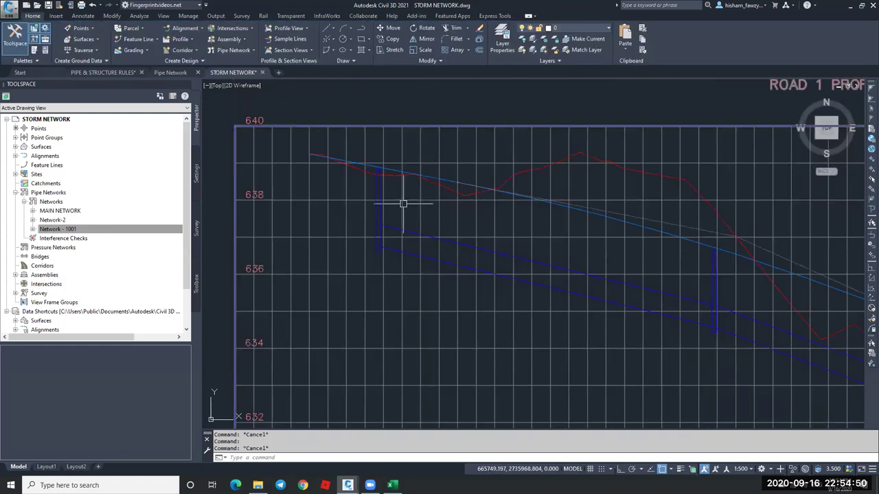
click(403, 203)
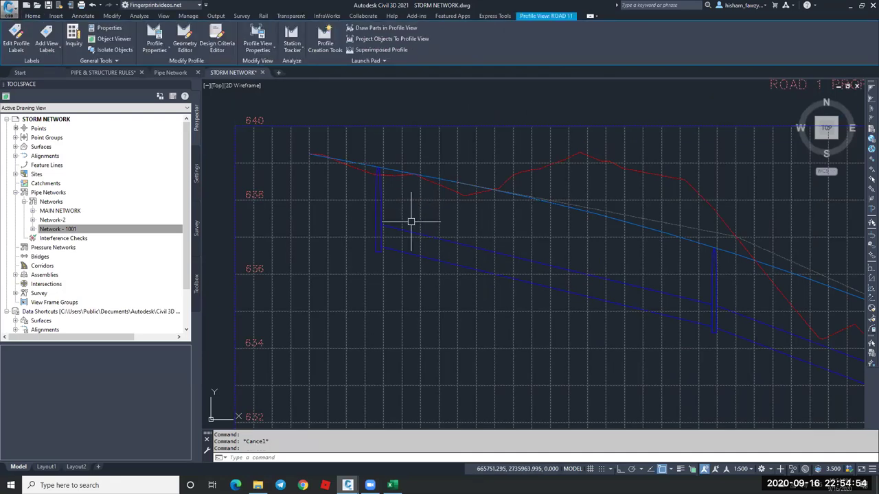
key(Escape)
click(392, 226)
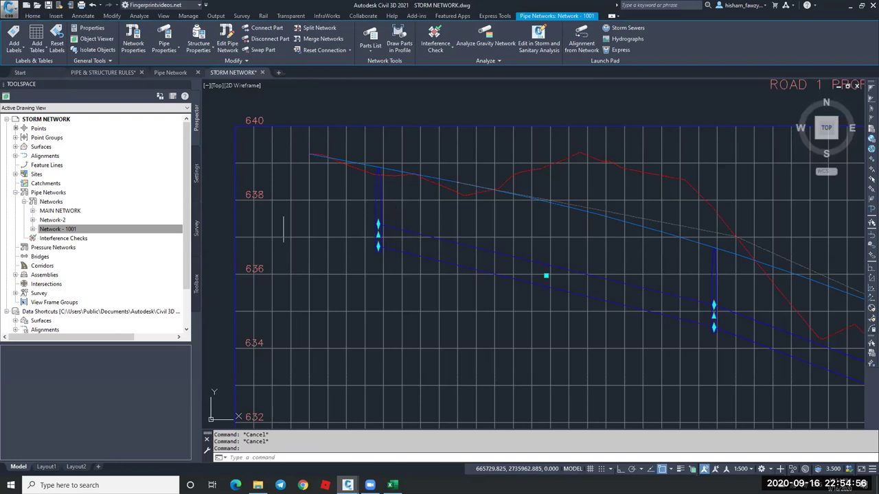
click(13, 48)
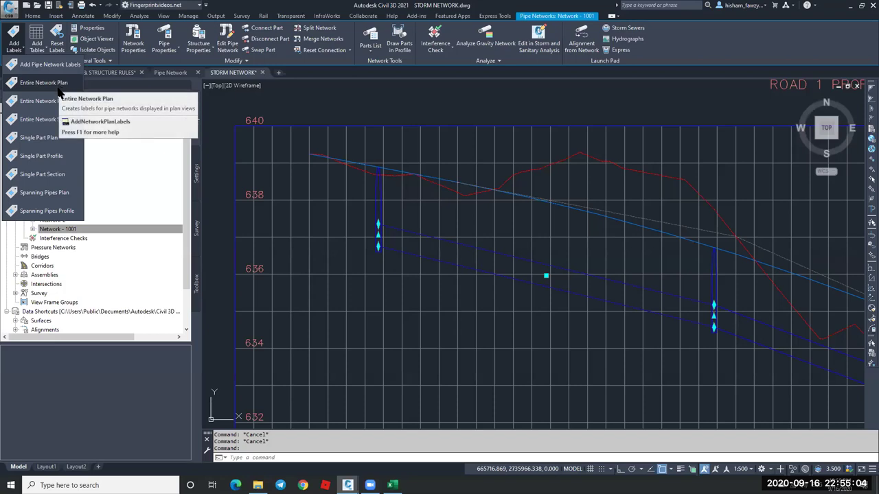
Label the entire Network - 1001 in the ROAD 11 profile view with Entire Network Profile.
click(84, 120)
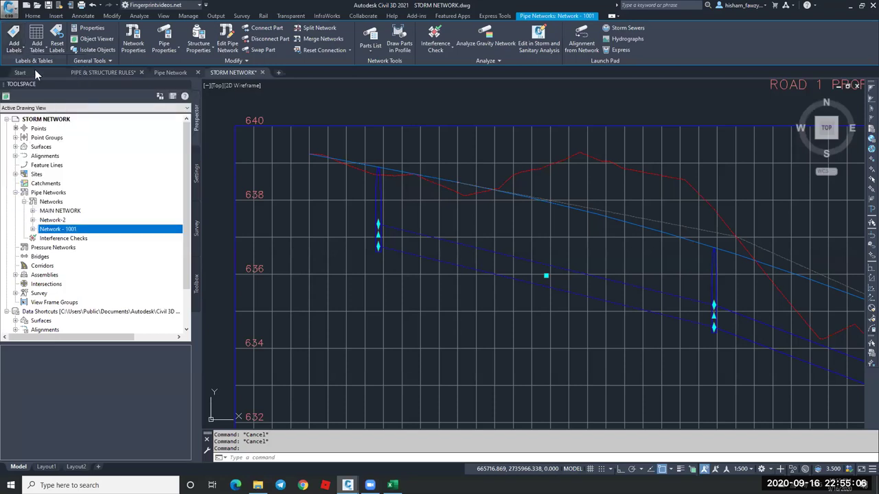
click(16, 48)
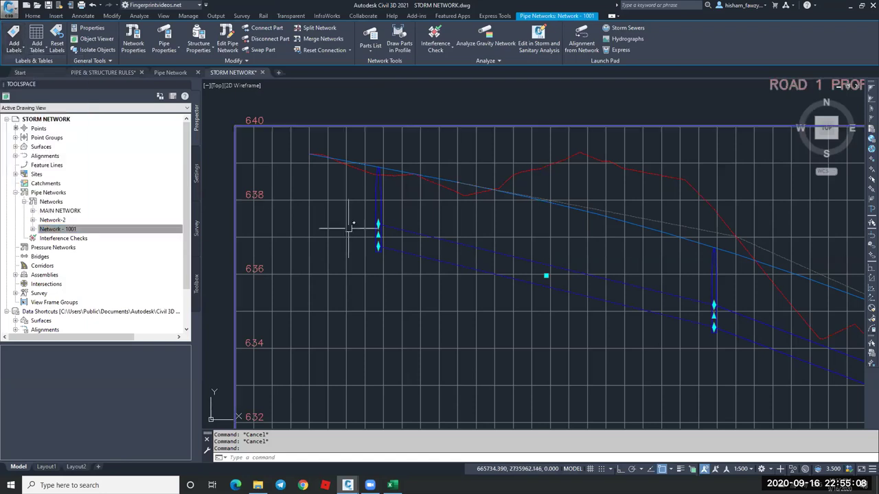
scroll(346, 200, down, 4)
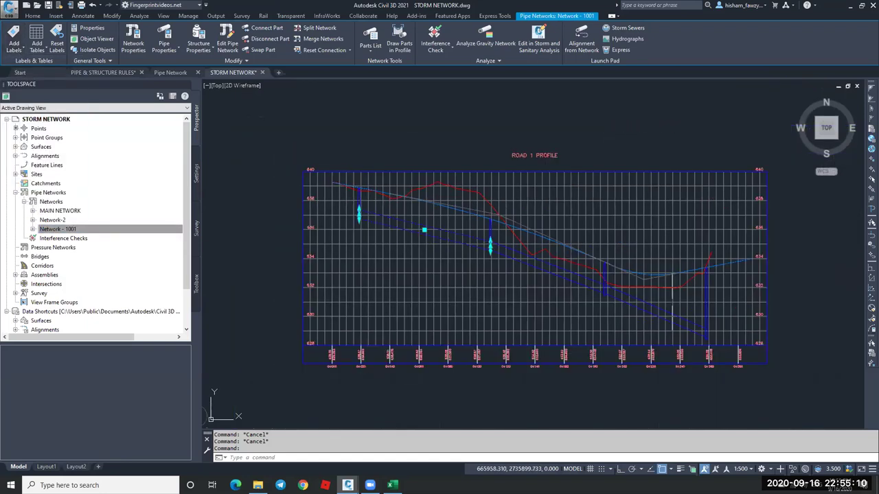
click(14, 42)
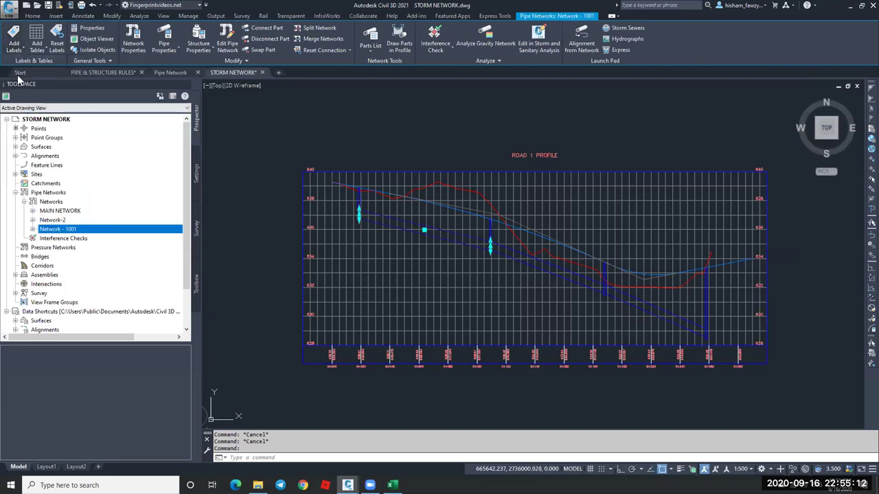
click(14, 42)
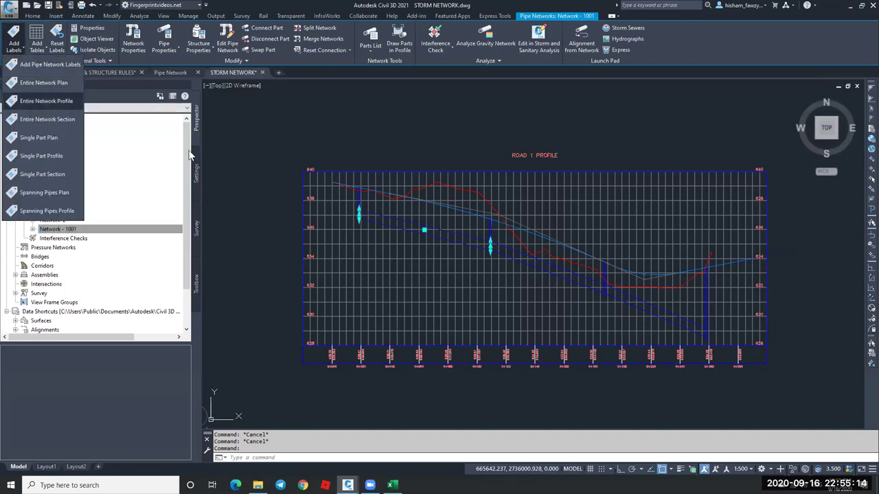
click(65, 101)
scroll(379, 201, up, 4)
key(Escape)
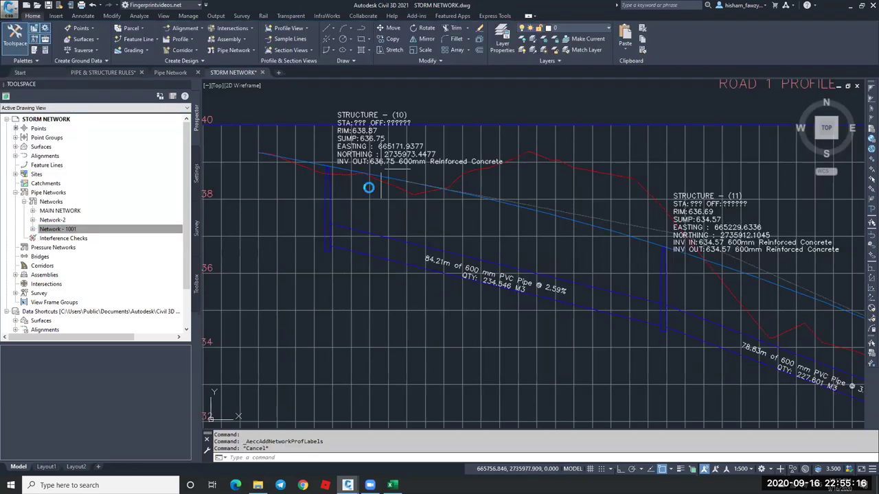
Zoom in to check the STRUCTURE (10) rim and invert label.
middle_drag(380, 169, 367, 184)
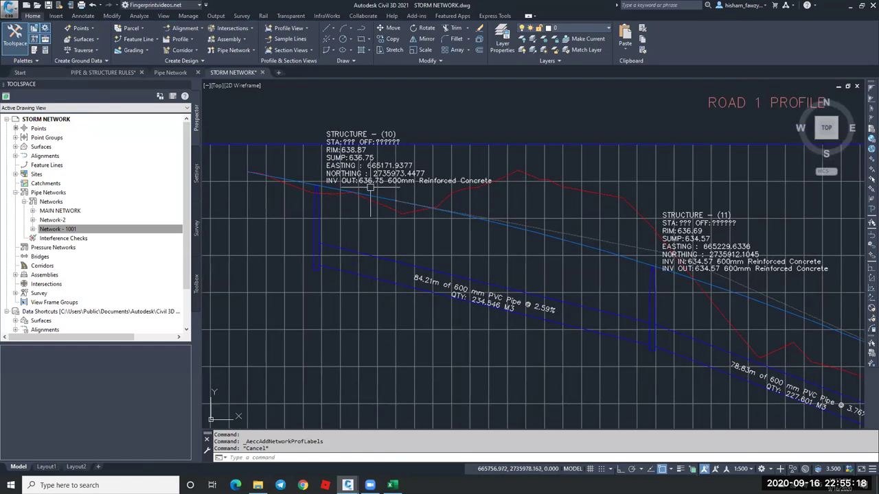
scroll(343, 134, up, 2)
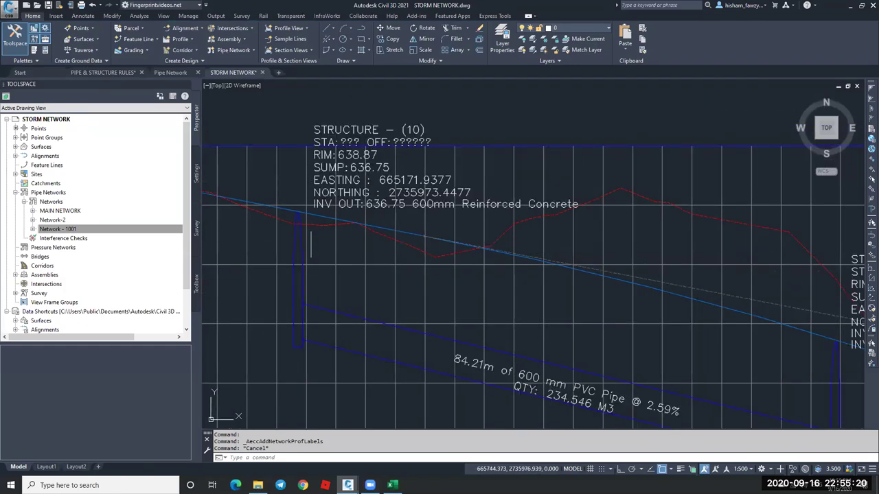
scroll(343, 132, up, 4)
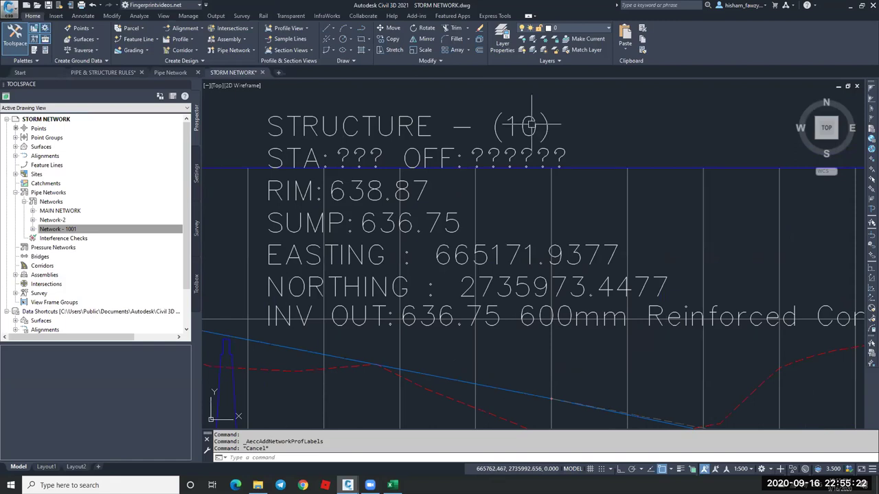
scroll(343, 141, down, 1)
middle_drag(344, 141, 374, 135)
scroll(374, 135, up, 1)
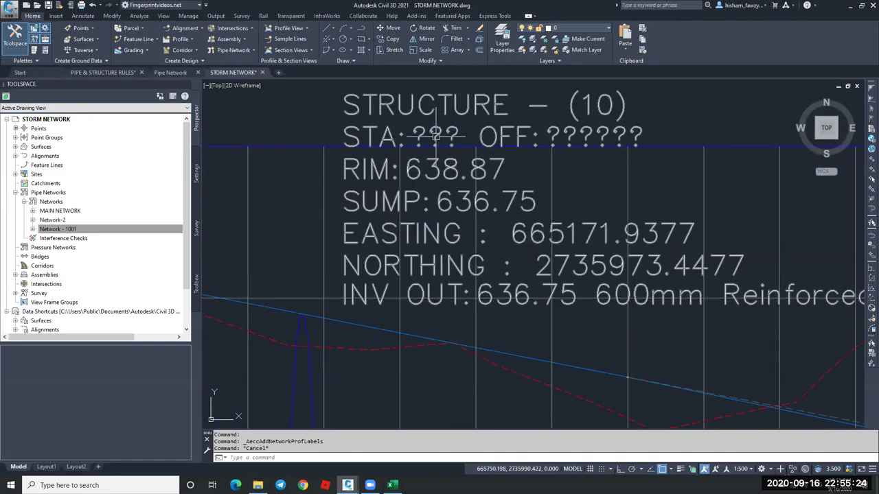
scroll(398, 133, down, 2)
middle_drag(447, 163, 414, 147)
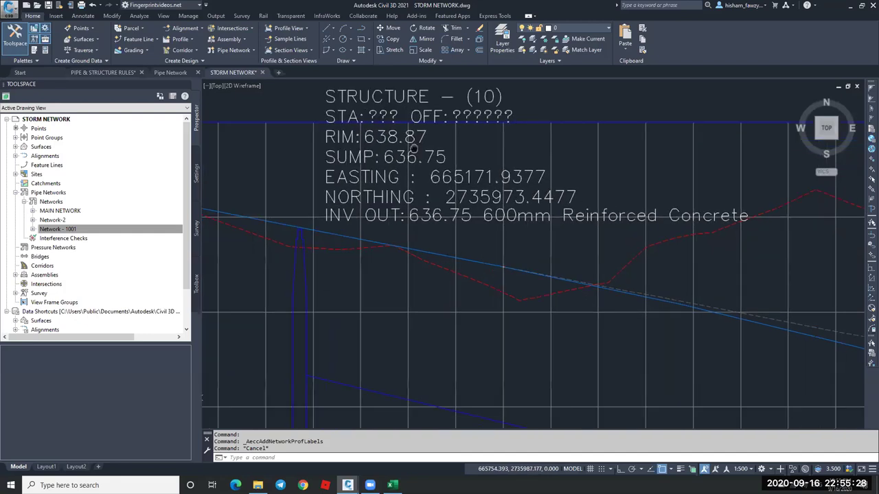
key(Escape)
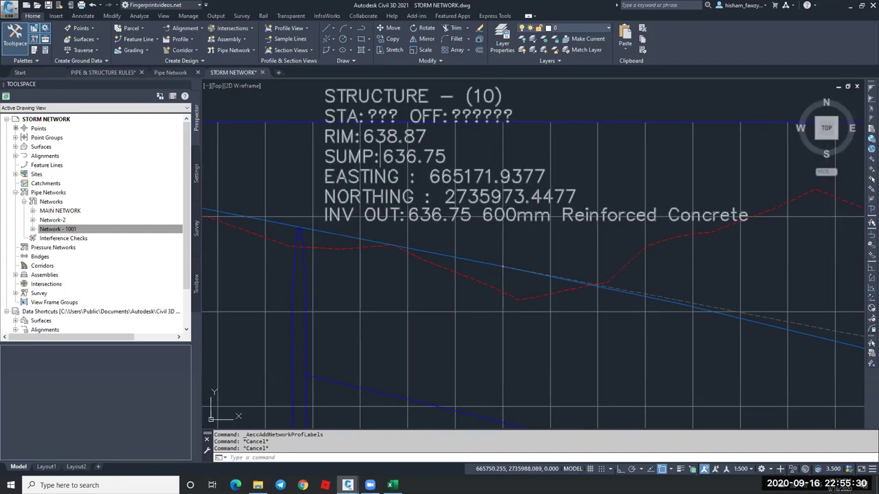
middle_drag(416, 173, 400, 166)
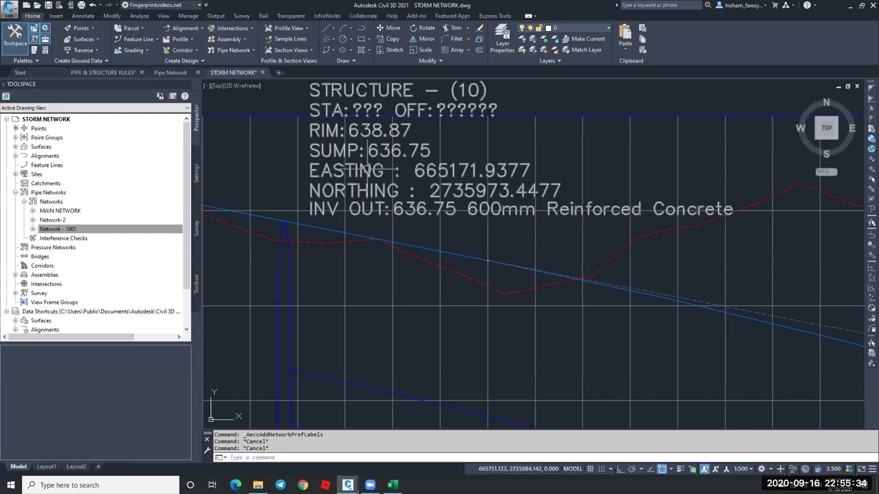
scroll(318, 162, down, 4)
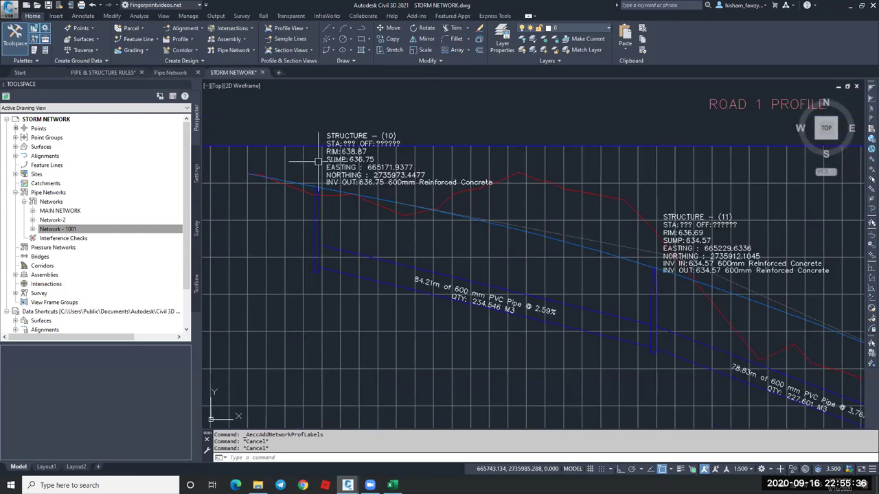
scroll(318, 162, down, 2)
scroll(318, 162, up, 4)
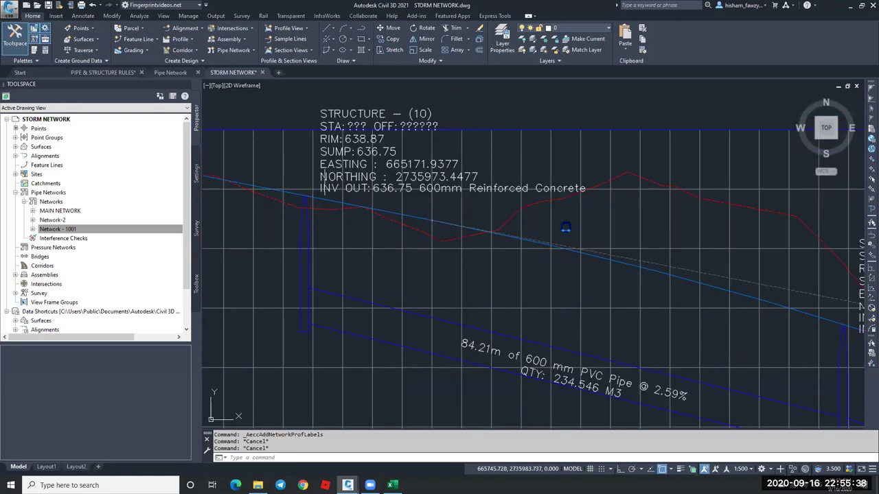
Check the STRUCTURE (11) label and pipe labels, then view the whole ROAD 1 profile.
middle_drag(554, 232, 421, 212)
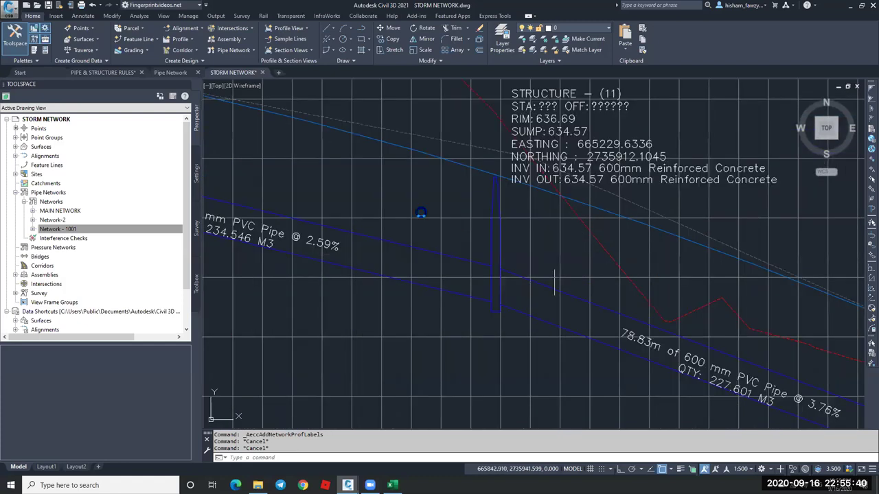
middle_drag(553, 261, 508, 279)
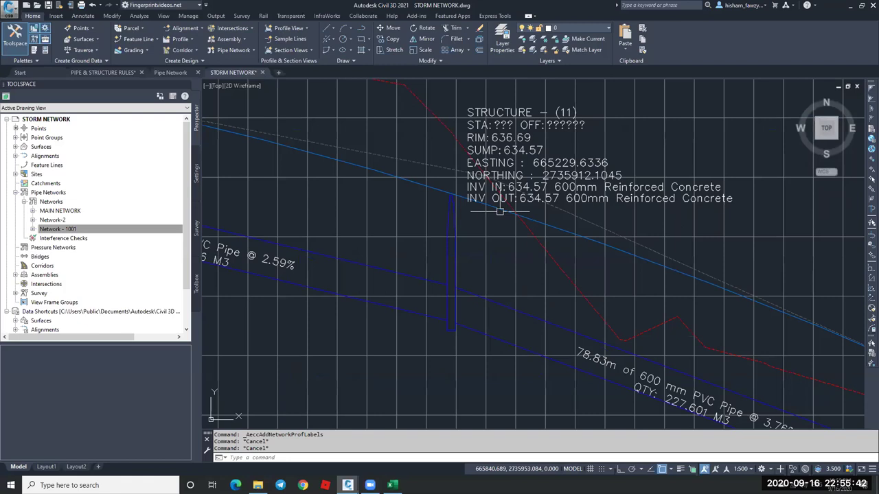
mouse_move(437, 240)
middle_down()
mouse_move(471, 241)
mouse_move(756, 169)
middle_up()
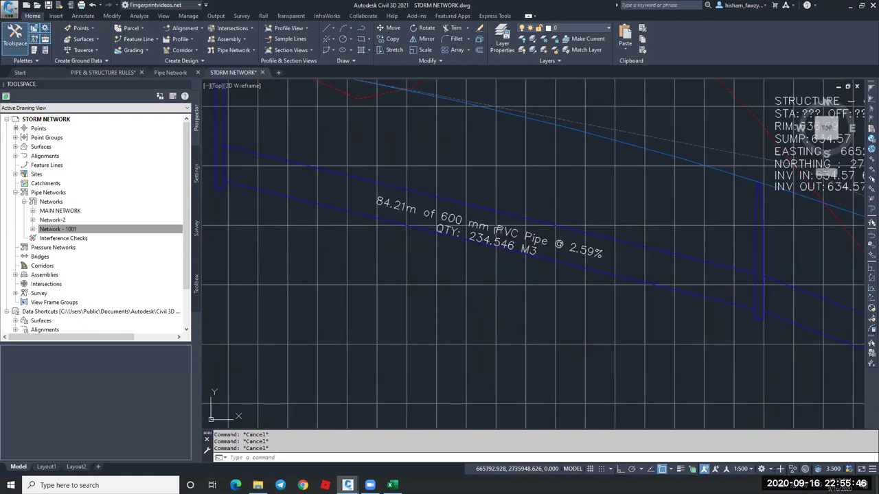
scroll(479, 210, up, 4)
scroll(479, 210, down, 2)
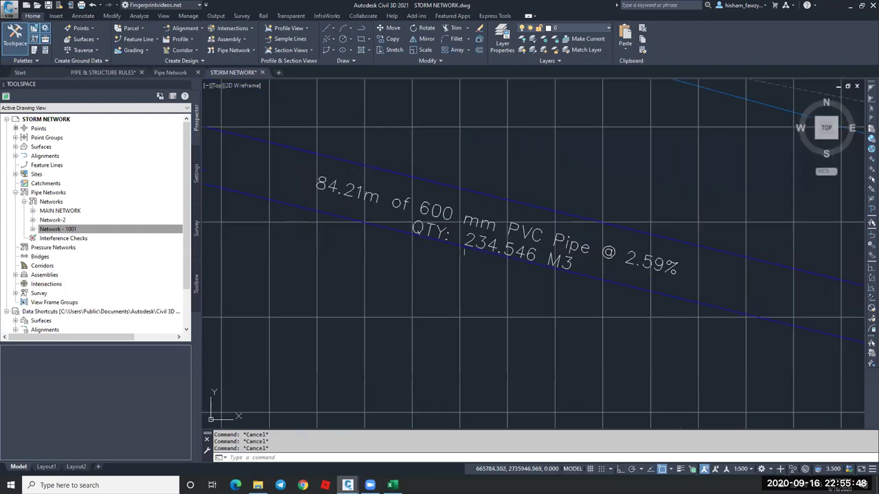
scroll(471, 247, down, 5)
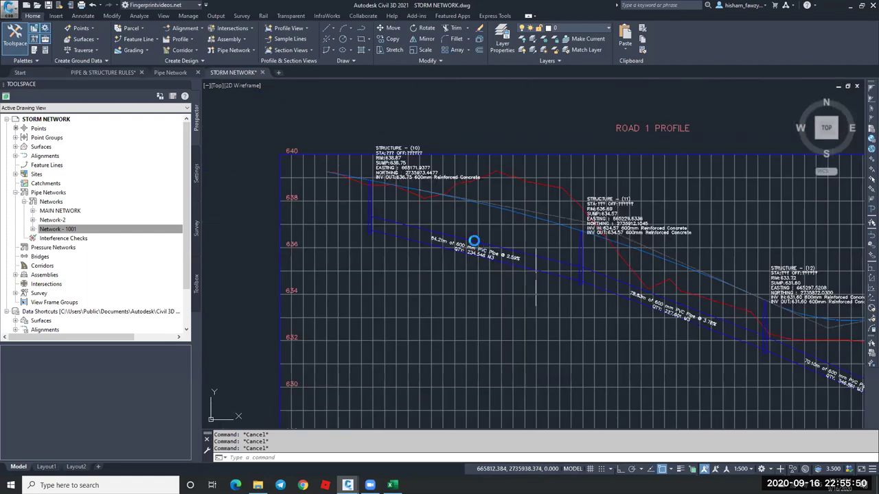
scroll(536, 271, down, 3)
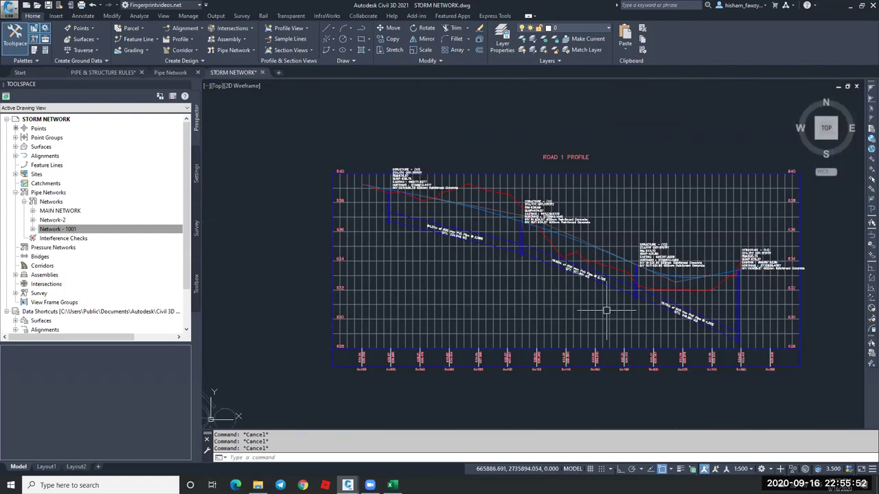
mouse_move(613, 305)
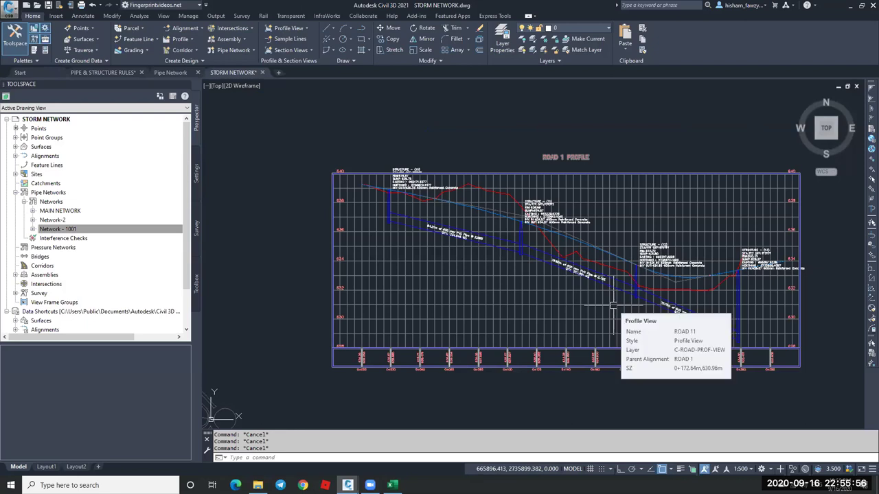
scroll(567, 284, up, 2)
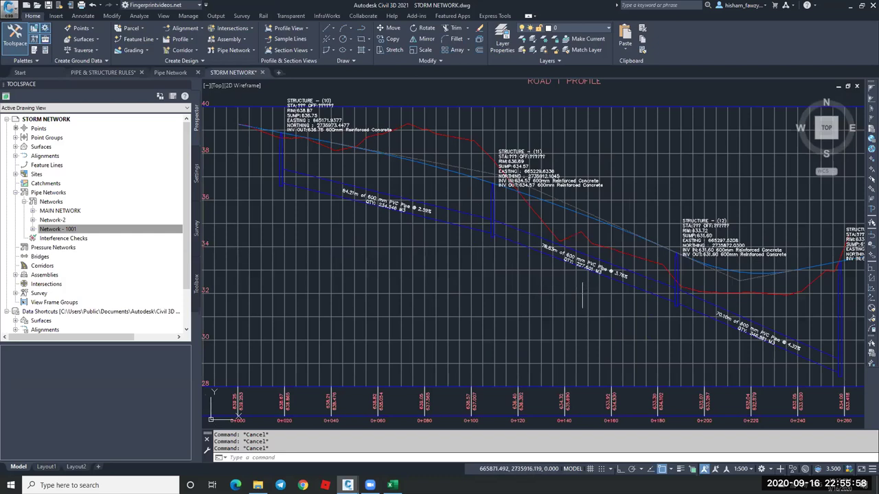
scroll(582, 296, down, 2)
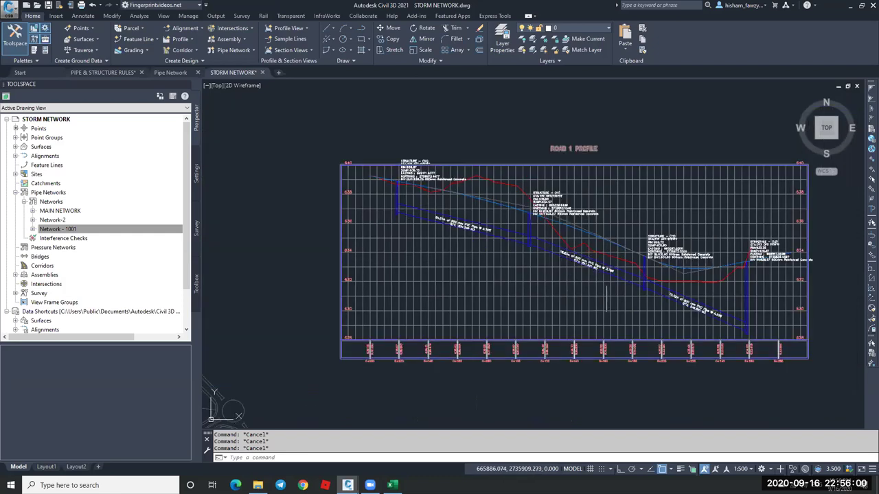
middle_drag(542, 279, 556, 251)
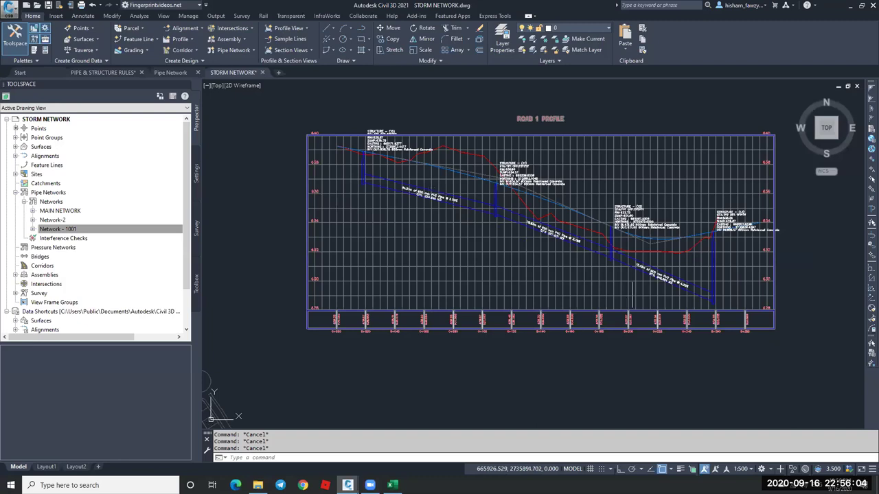
scroll(636, 237, down, 4)
scroll(642, 264, up, 4)
scroll(677, 255, up, 3)
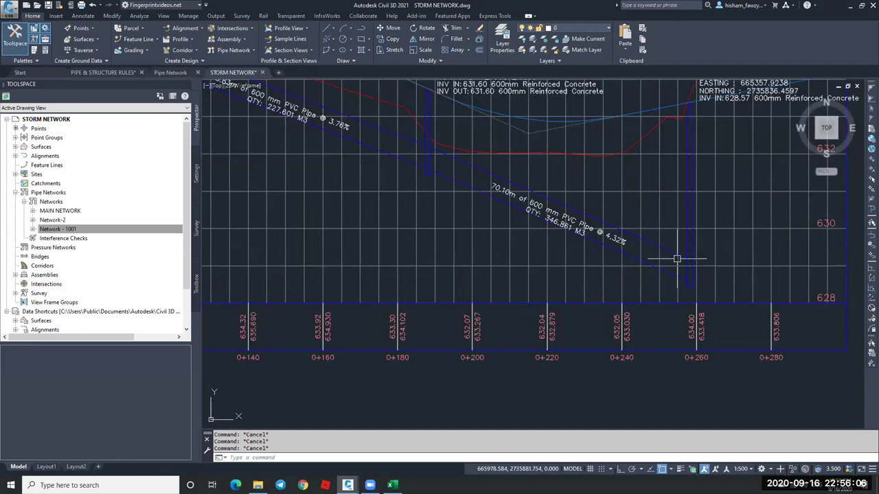
scroll(659, 251, down, 12)
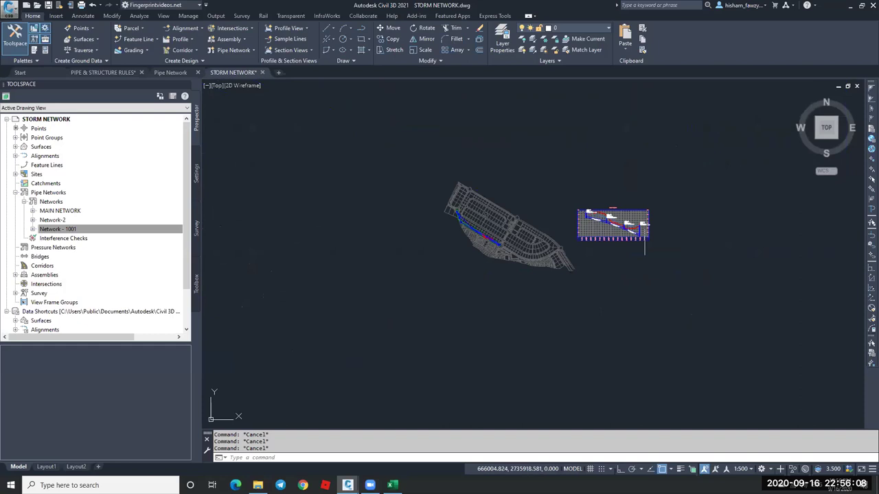
scroll(480, 240, up, 8)
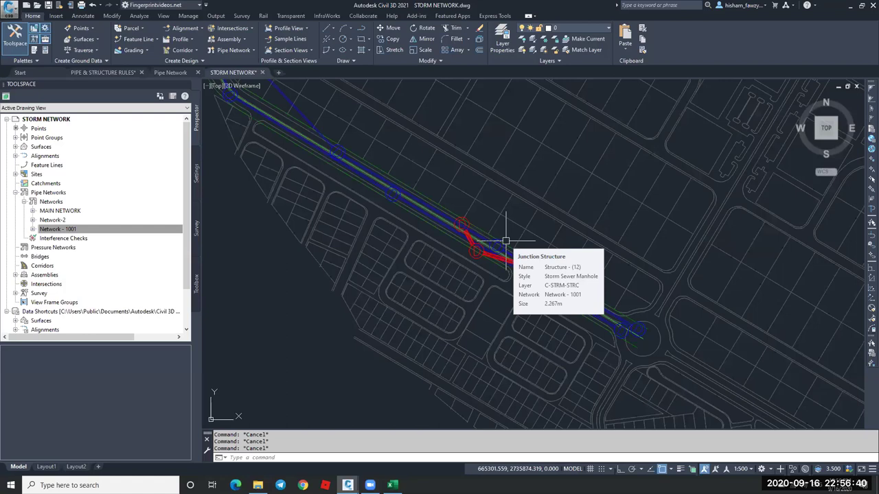
scroll(501, 250, up, 1)
scroll(491, 271, down, 1)
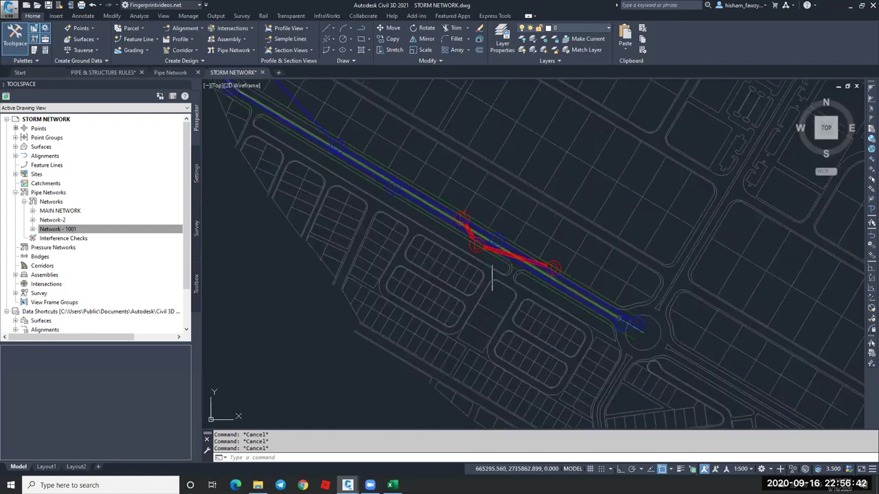
scroll(491, 277, up, 4)
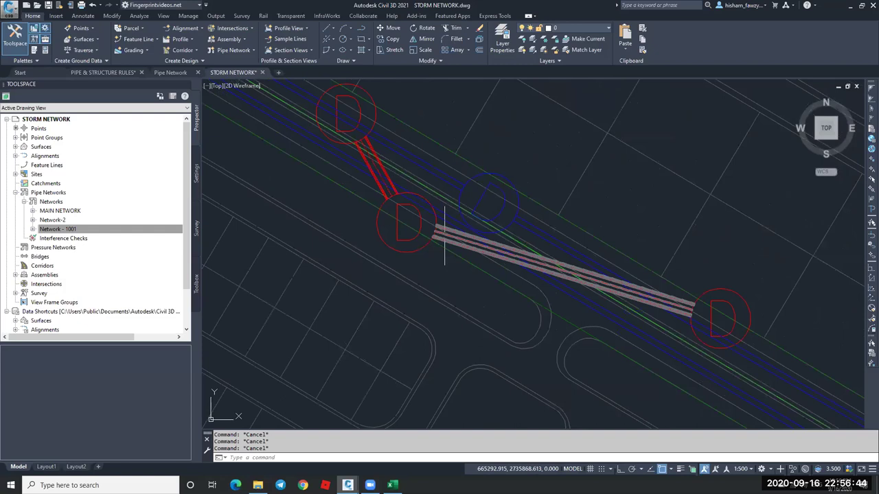
scroll(577, 249, down, 2)
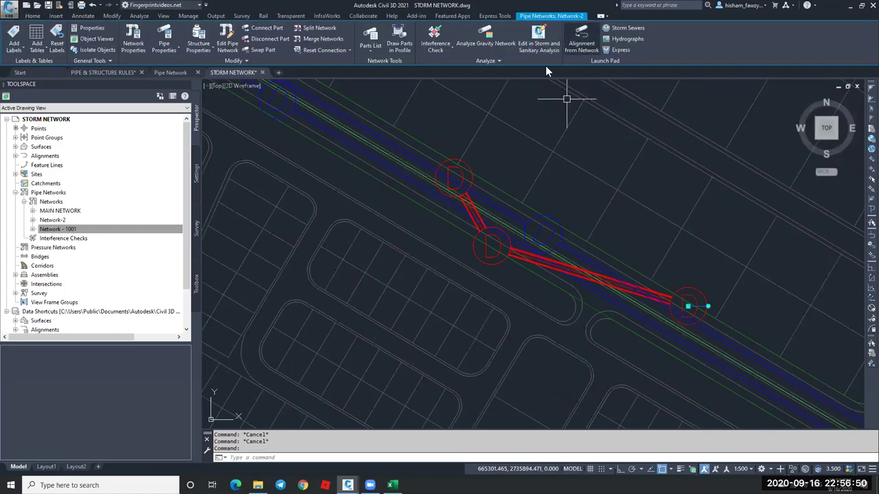
Start Create Interference Check from the Interference Checks collection in Prospector.
right_click(81, 240)
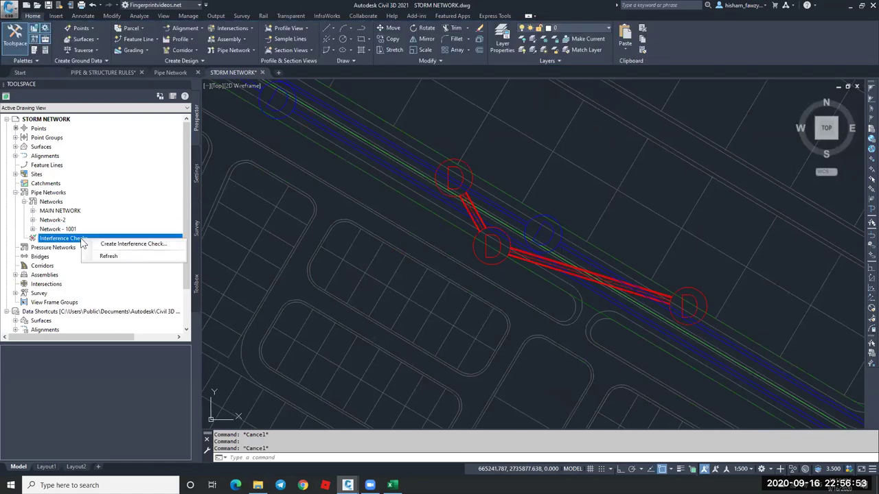
click(140, 245)
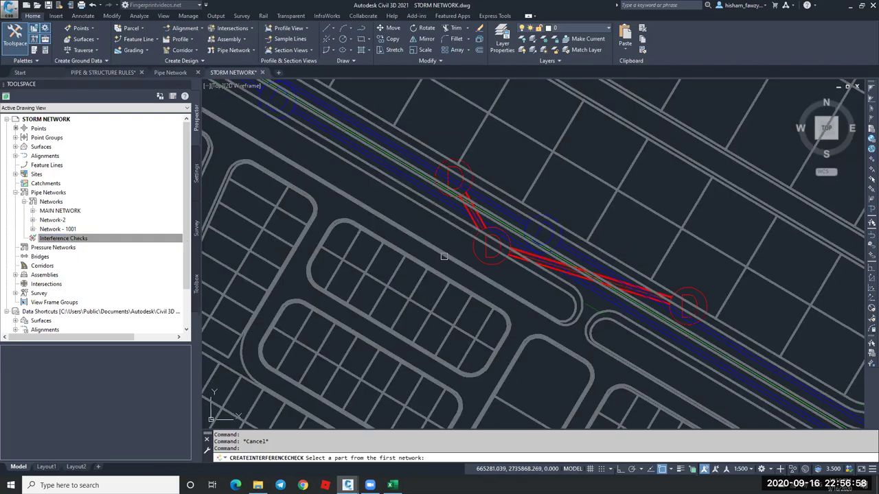
scroll(426, 251, up, 5)
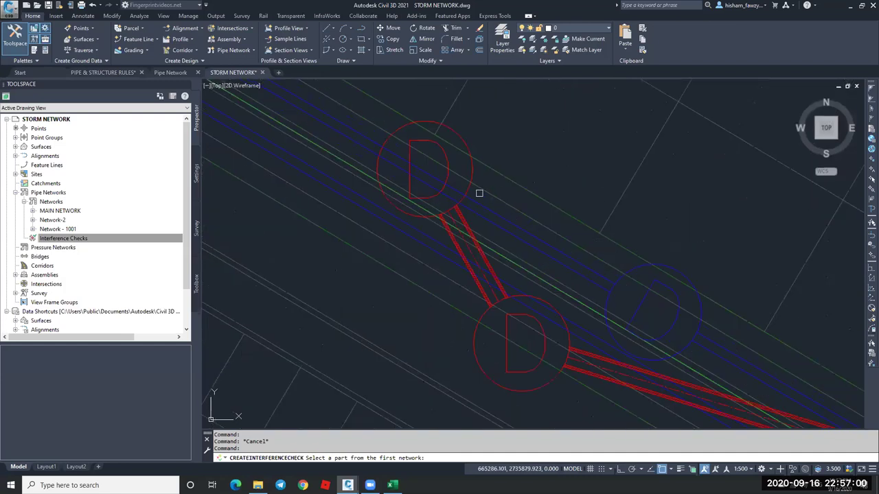
Check Network - 1001 against Network-2, naming the check InterferenceCheck - 1, and create it.
click(420, 214)
click(419, 214)
click(431, 215)
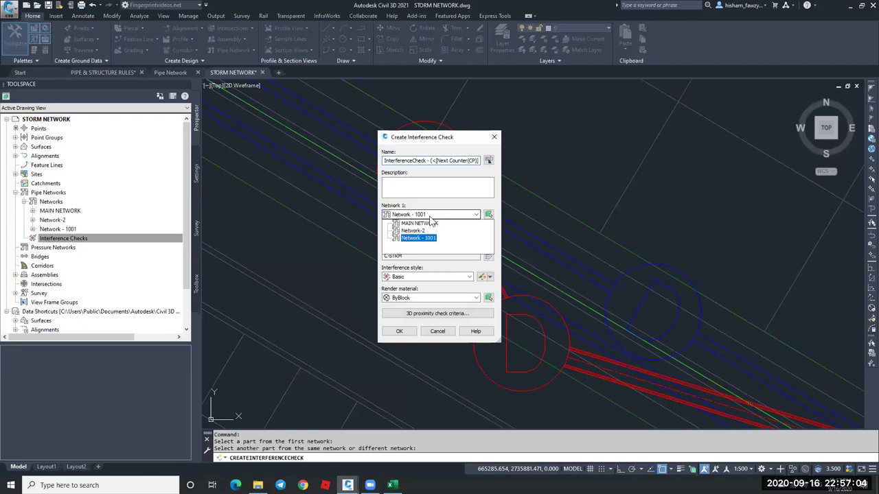
click(431, 216)
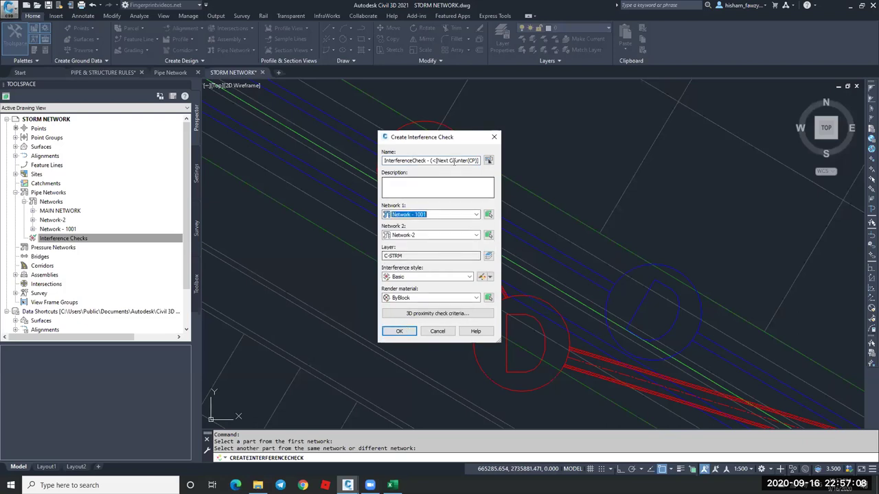
click(430, 160)
key(Delete)
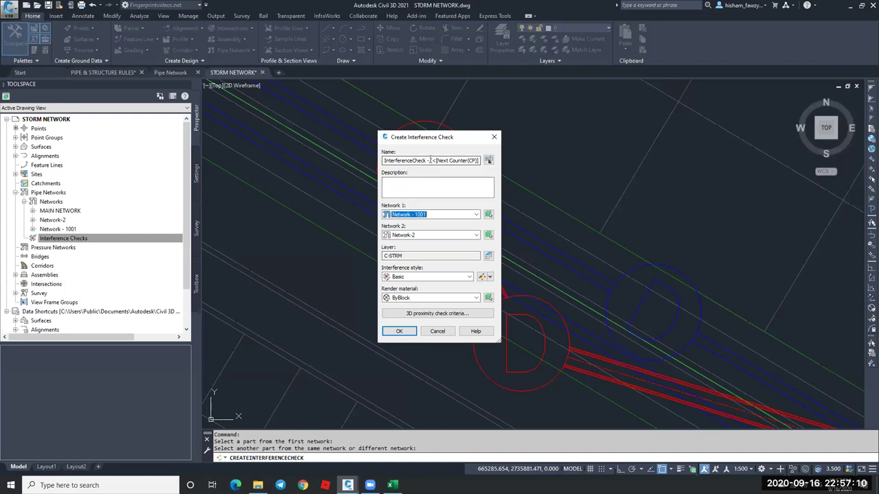
drag(431, 160, 500, 168)
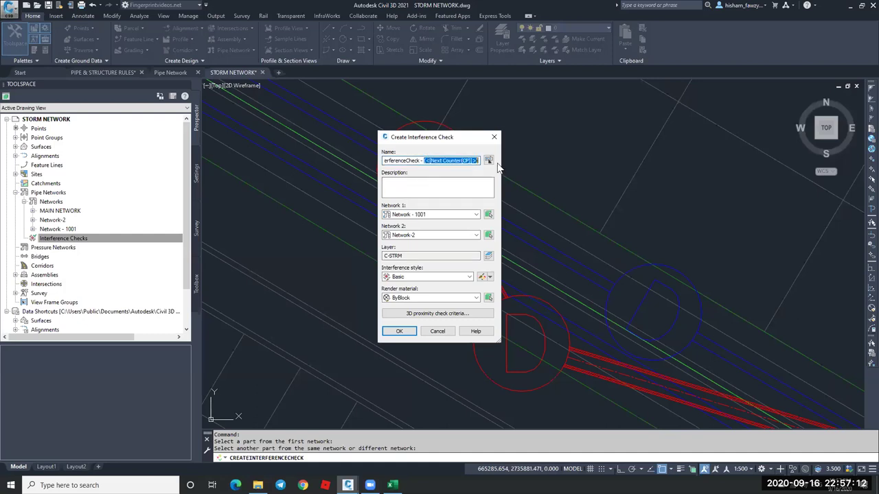
text(1)
click(439, 186)
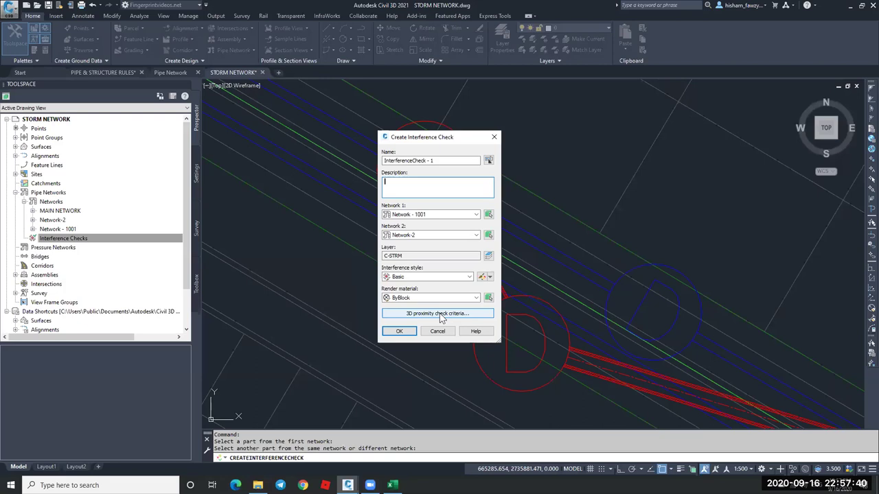
key(Return)
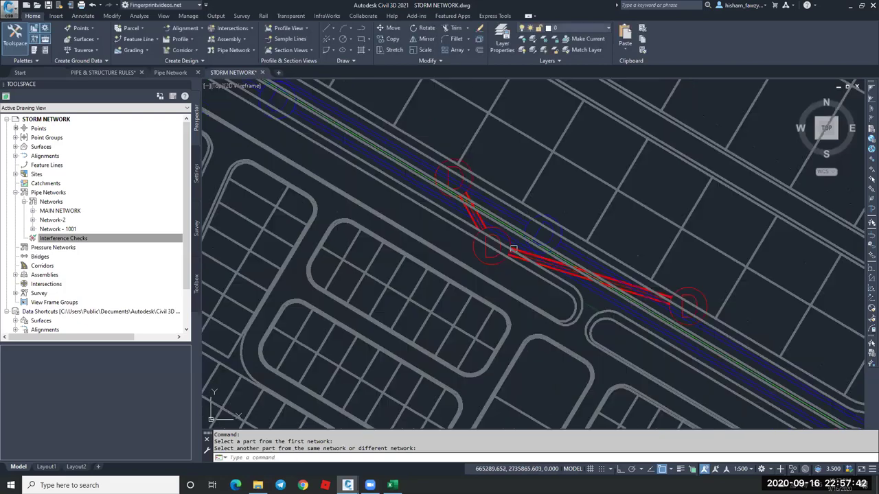
Draw a circle of radius 0.6 with the C command.
scroll(502, 261, down, 5)
key(Escape)
text(c)
key(Return)
click(490, 295)
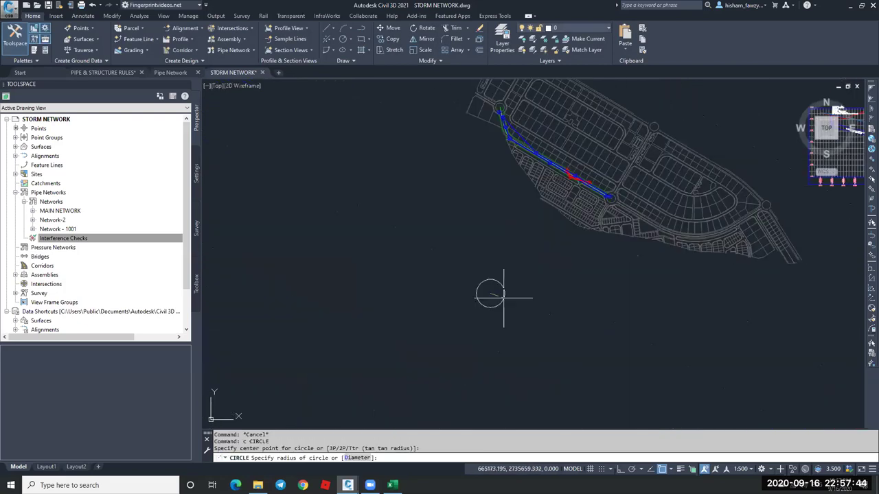
text(.6)
key(Return)
key(Escape)
Begin a second circle snapped to the small circle's centre, then regenerate the display.
scroll(485, 261, up, 5)
scroll(474, 282, up, 3)
key(Escape)
text(r)
key(Return)
text(c)
key(Return)
shift+right_click(525, 279)
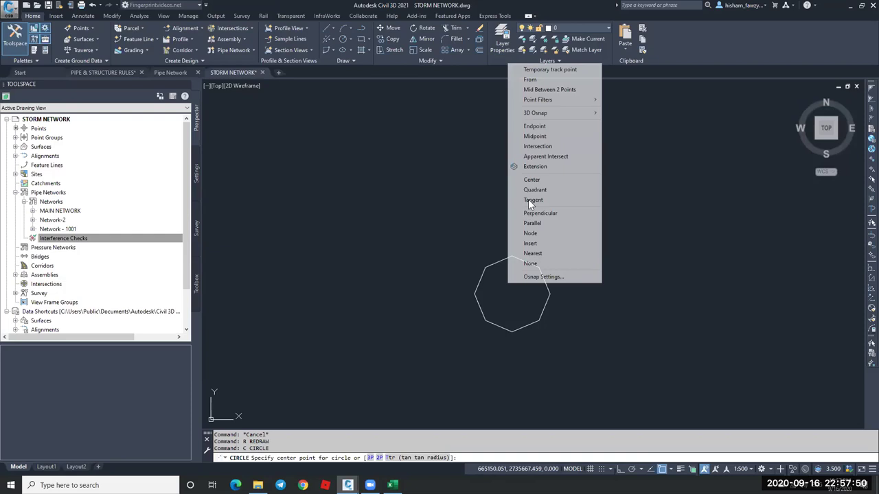
click(539, 188)
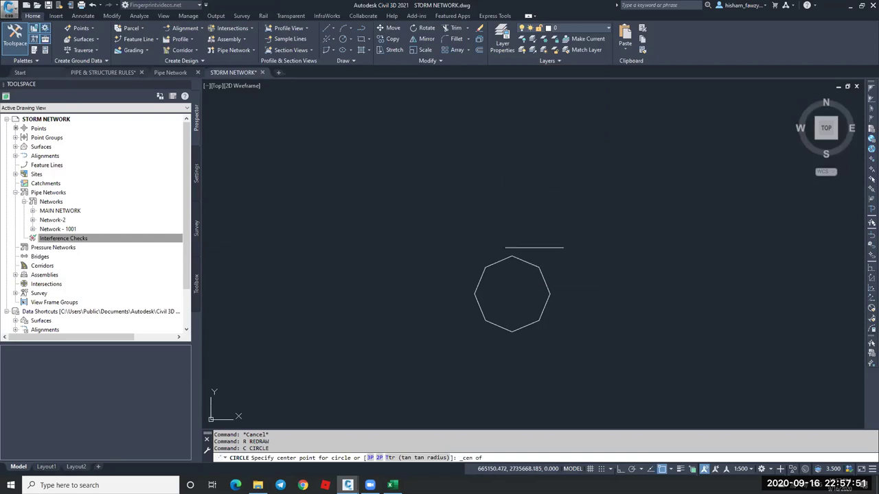
click(529, 264)
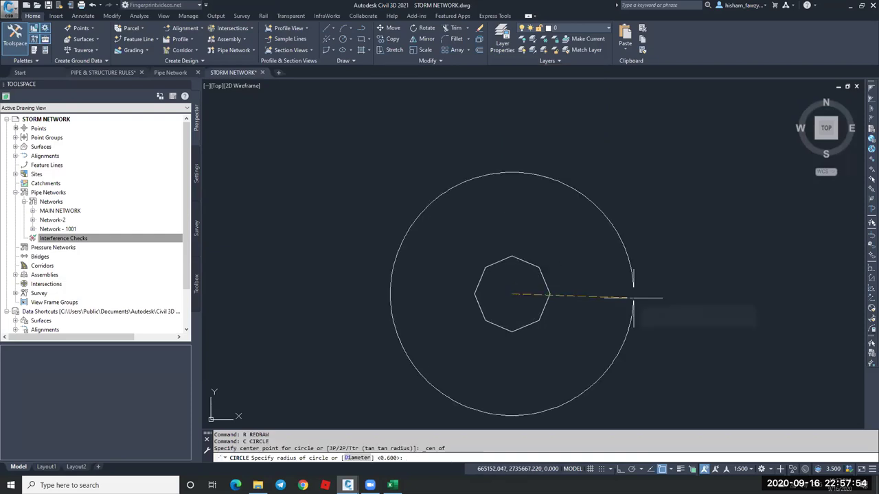
key(Escape)
key(Escape)
key(Escape)
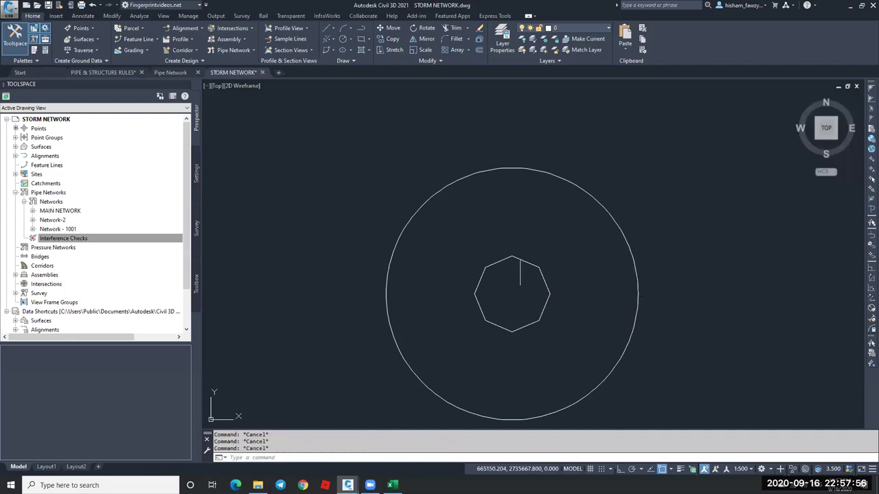
text(re)
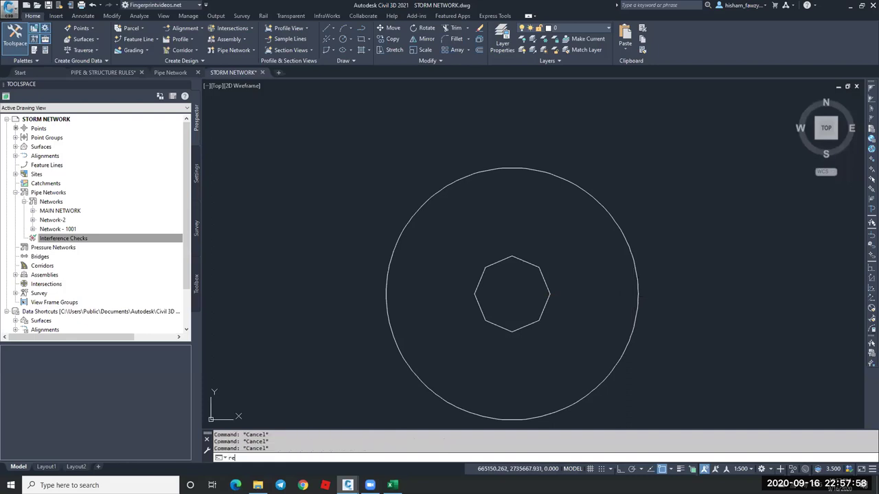
key(Return)
Draw a line and a parallel polyline running diagonally past the circles.
text(l)
key(Return)
click(724, 145)
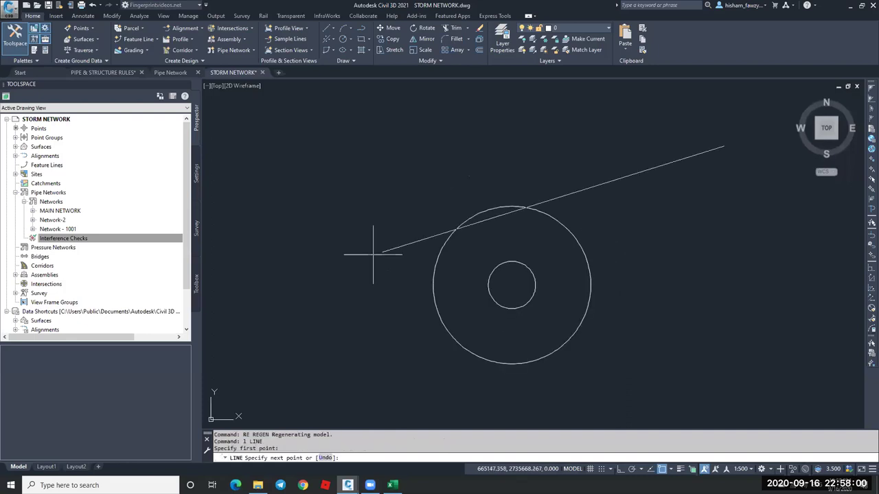
click(306, 296)
key(Escape)
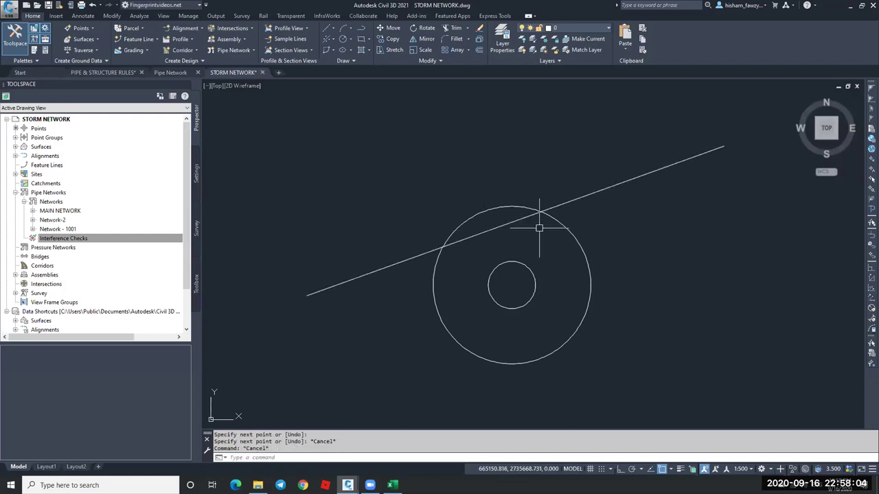
text(pl)
key(Return)
click(681, 109)
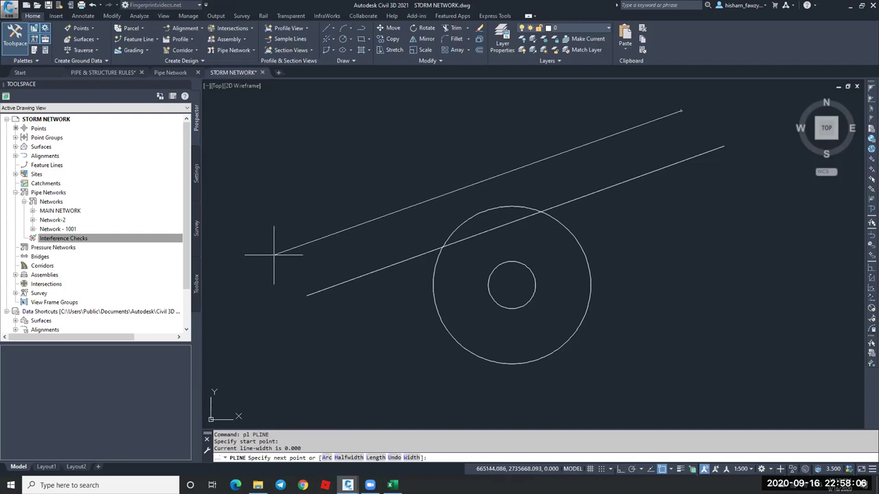
click(281, 258)
key(Escape)
Select the two lines, the inner circle and the large circle in turn.
click(625, 216)
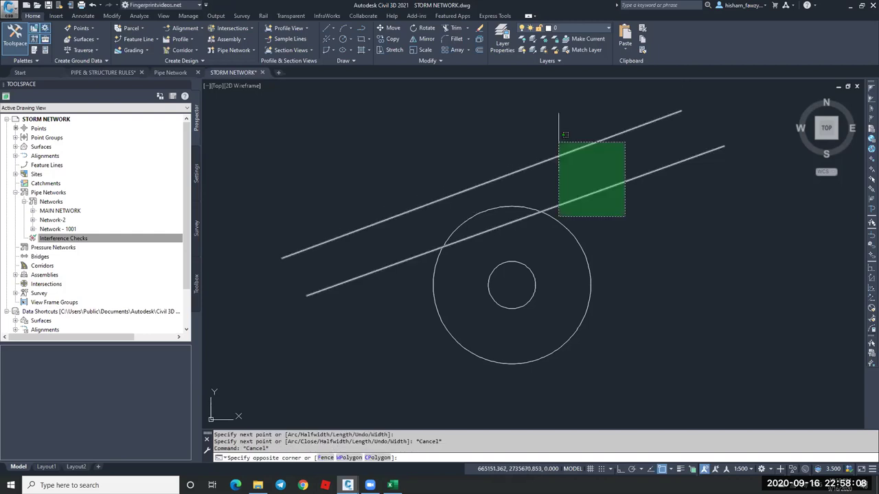
click(558, 142)
key(Escape)
click(514, 264)
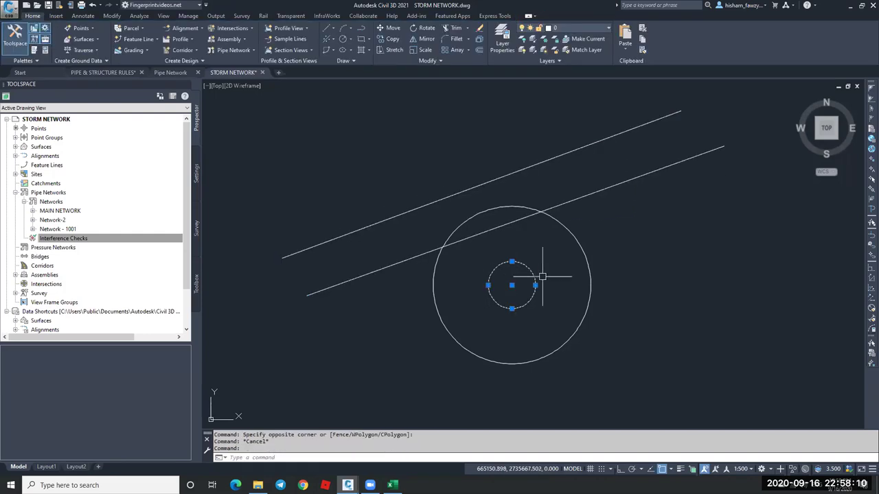
key(Escape)
click(570, 217)
click(549, 241)
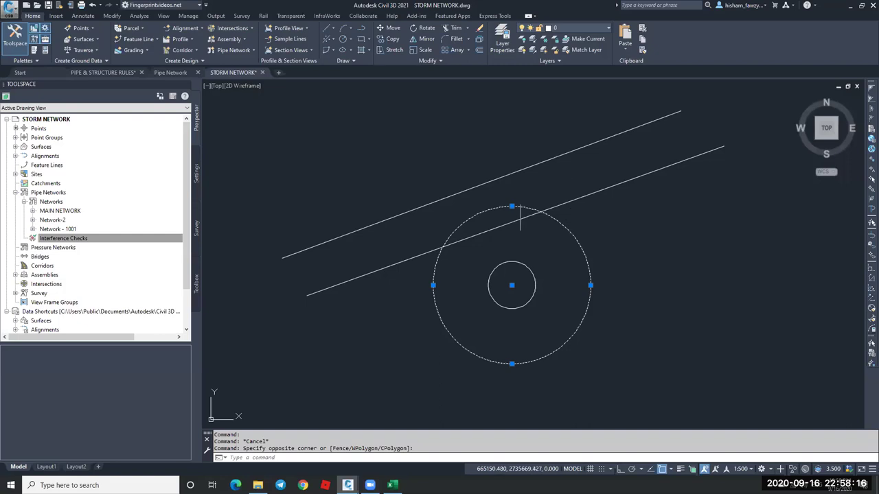
key(Escape)
key(Escape)
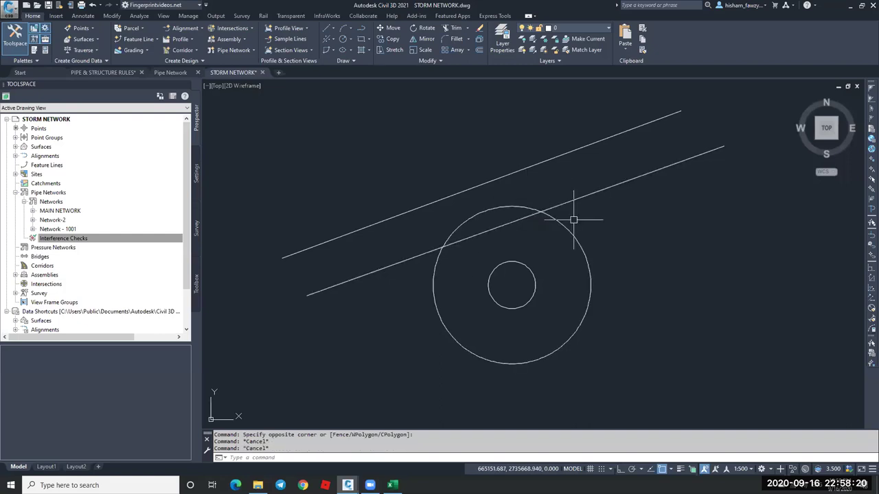
Start a new interference check from Prospector's Interference Checks and pick the manhole as the first part.
key(Escape)
scroll(398, 245, down, 4)
click(101, 240)
right_click(101, 241)
click(141, 244)
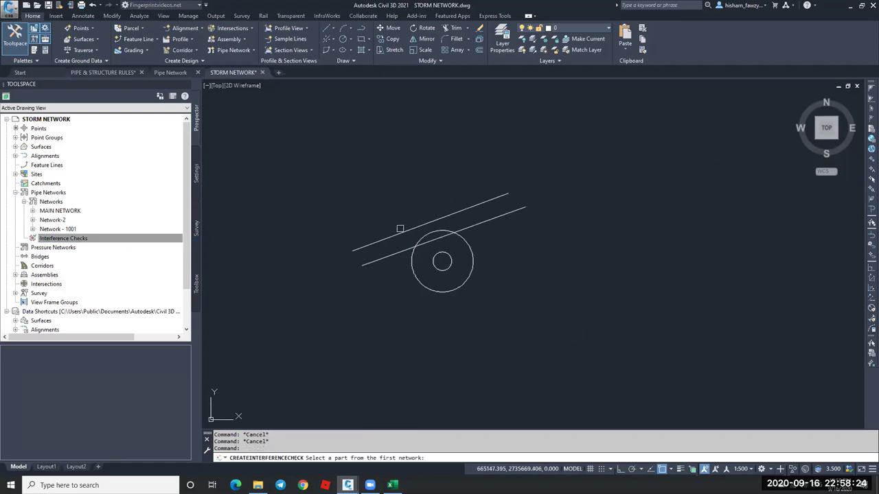
scroll(340, 283, down, 4)
scroll(339, 283, down, 5)
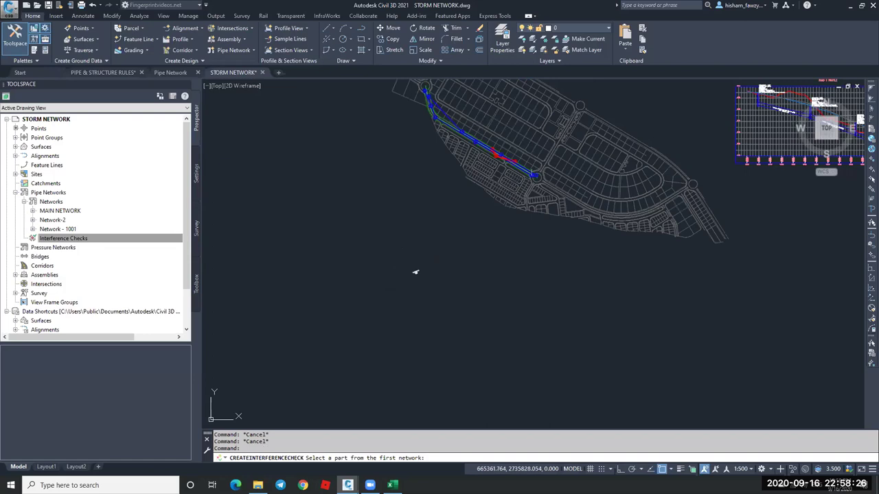
scroll(355, 348, up, 2)
scroll(522, 185, up, 6)
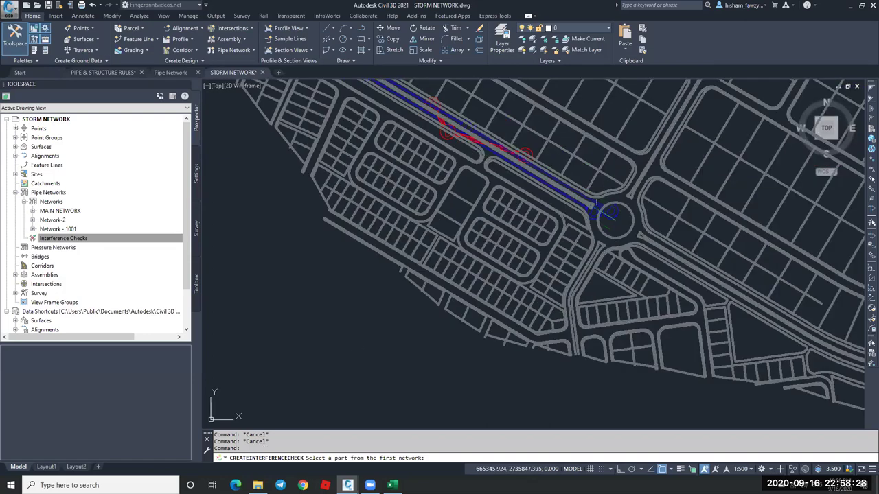
click(623, 212)
Pick a red structure as the second part, apply a 10.000m 3D proximity check, and create the check.
scroll(497, 135, up, 2)
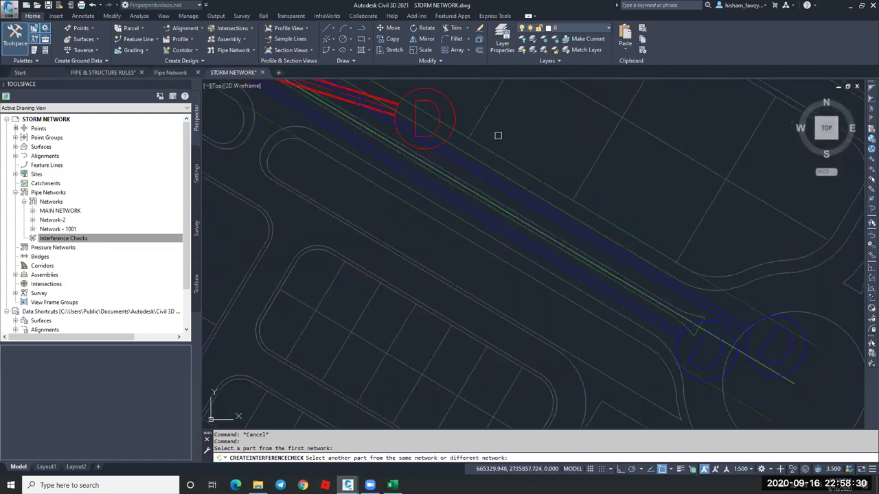
click(424, 116)
click(421, 313)
click(410, 209)
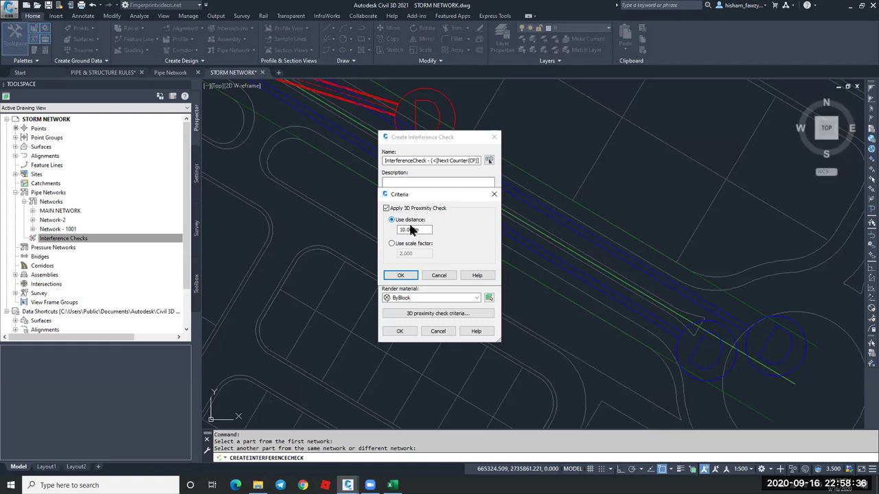
double_click(399, 229)
click(428, 275)
click(399, 331)
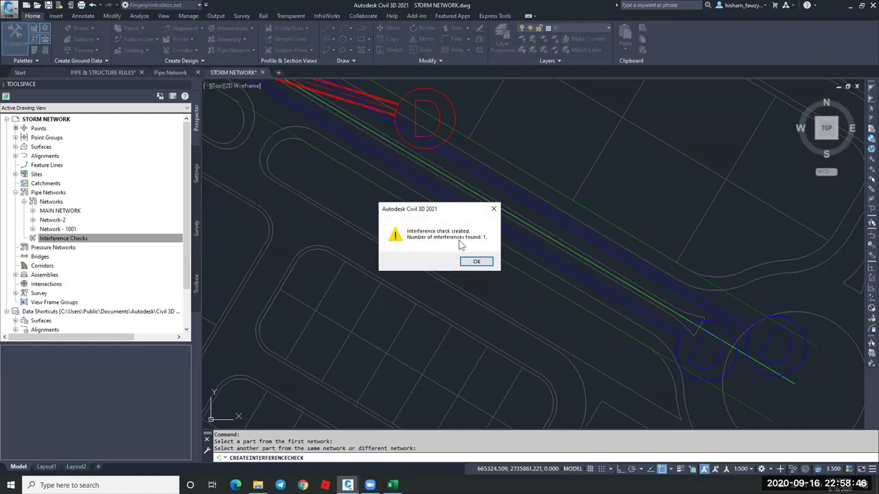
click(476, 263)
Select InterferenceCheck - (4)'s objects in the drawing.
scroll(437, 236, down, 4)
scroll(438, 235, down, 2)
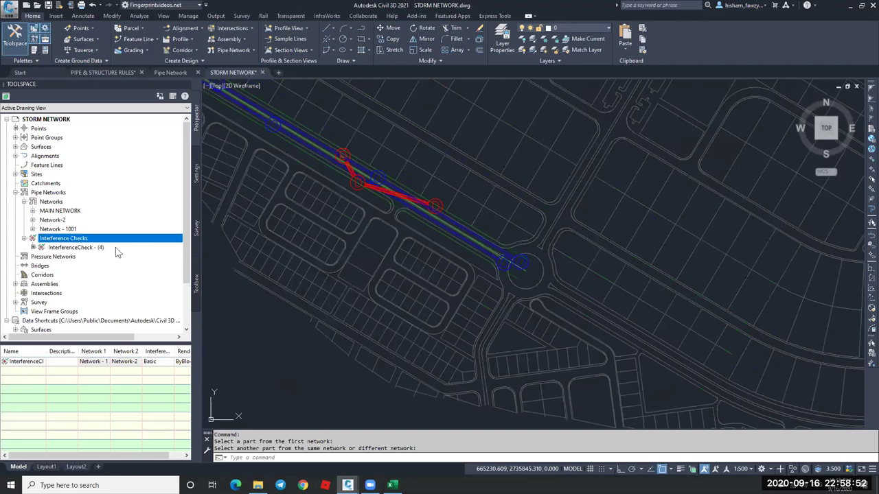
click(116, 248)
right_click(116, 248)
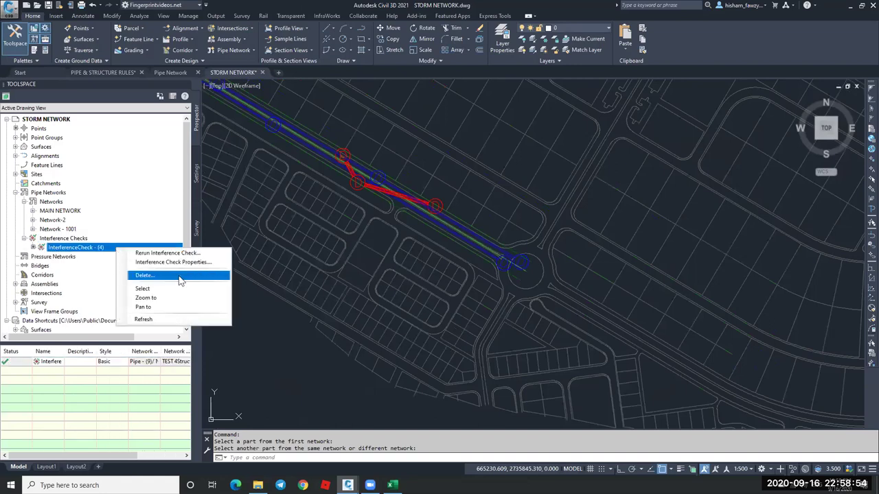
click(144, 288)
Select the listed interference's pipes, then reselect all of the check's interference objects.
scroll(387, 184, up, 6)
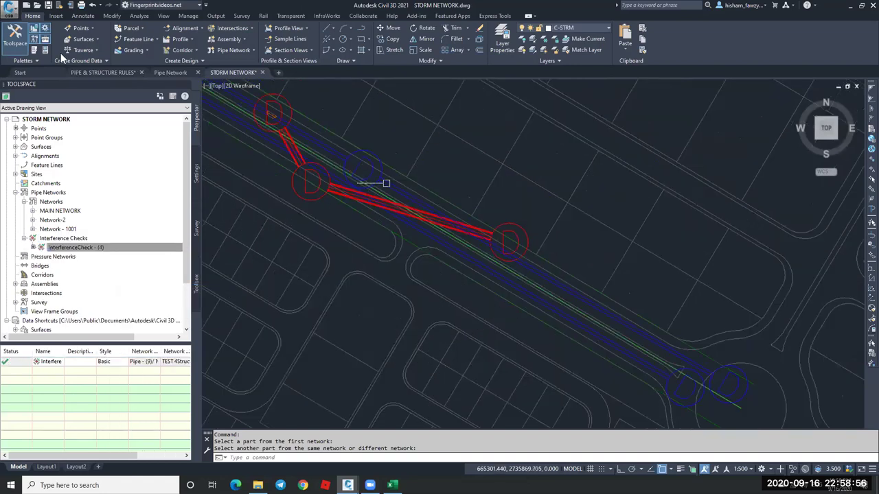
click(80, 249)
right_click(48, 366)
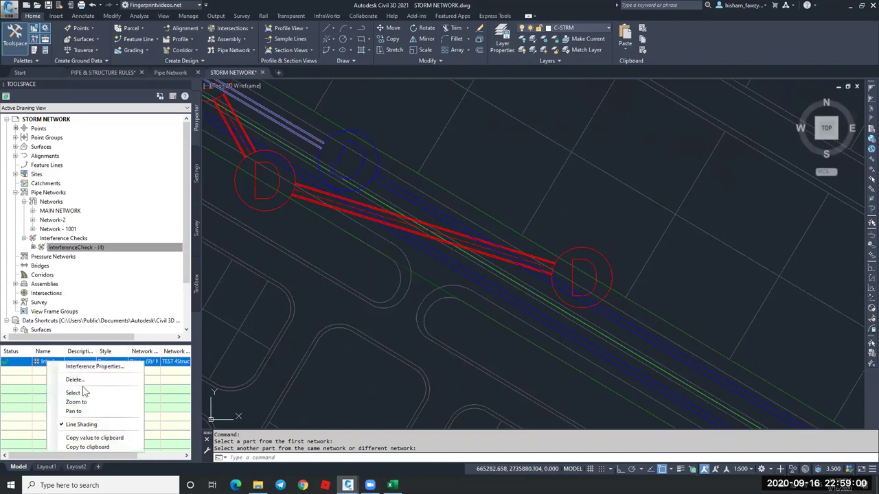
click(69, 394)
key(Escape)
key(Escape)
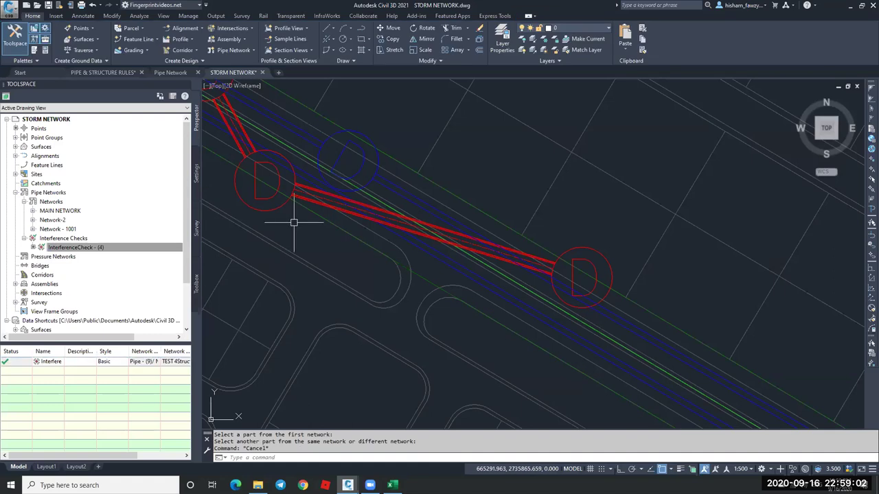
right_click(71, 249)
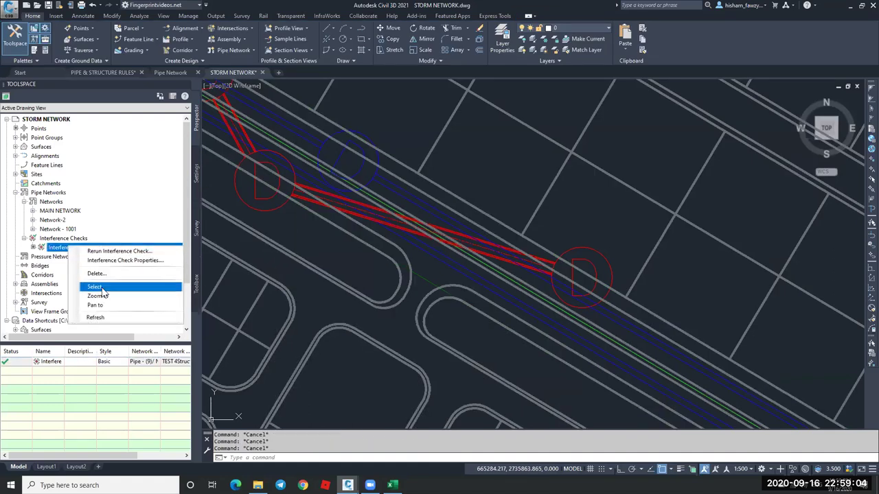
click(86, 287)
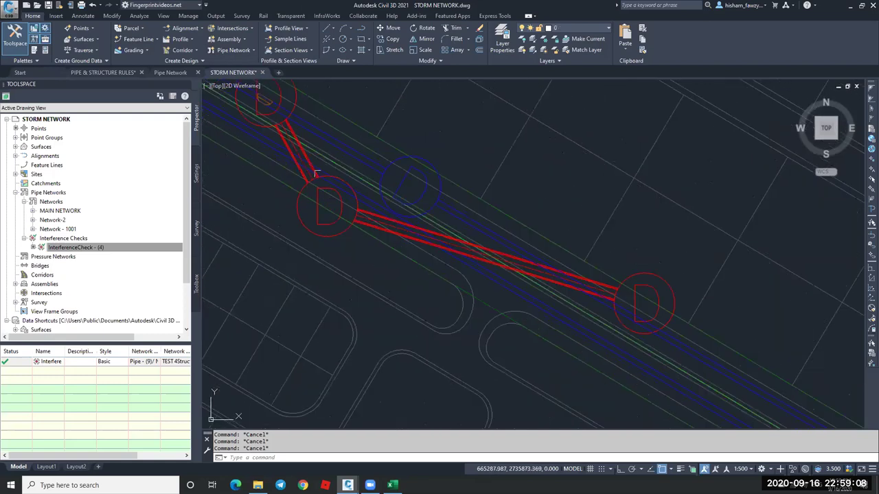
Zoom to the red clashes and bring up the actions for Network - 1001.
scroll(443, 218, down, 2)
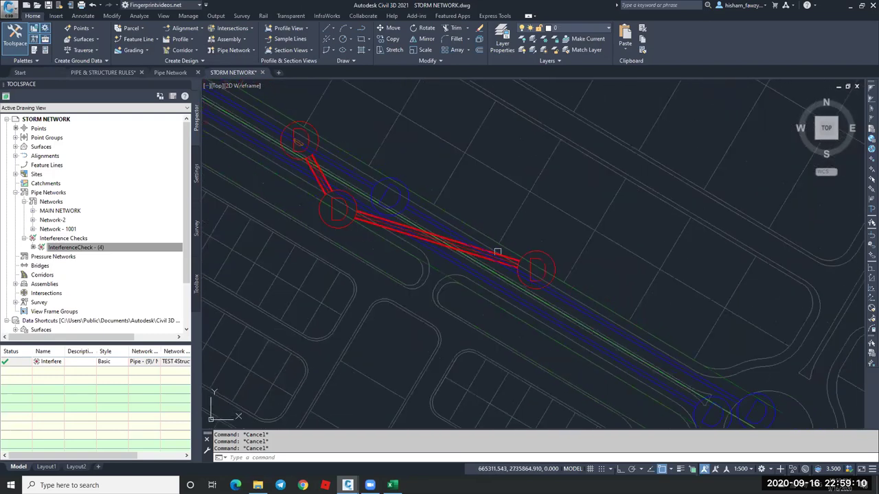
scroll(497, 253, up, 3)
scroll(514, 255, up, 3)
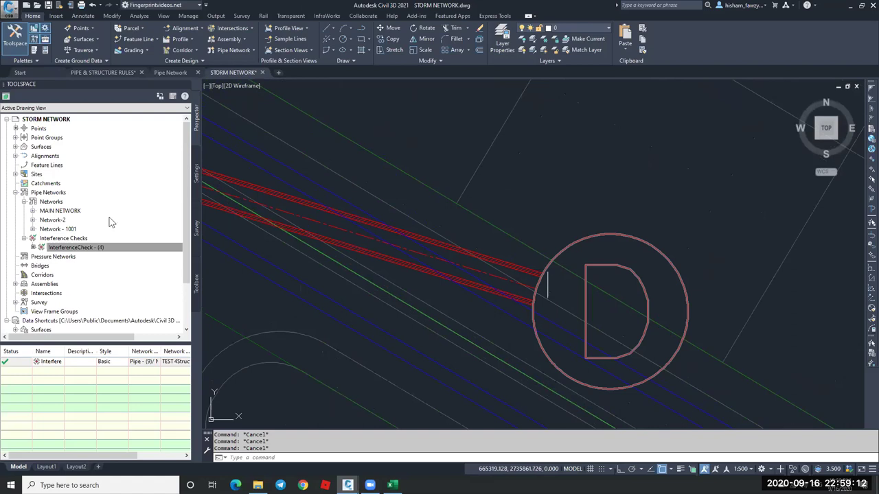
click(76, 248)
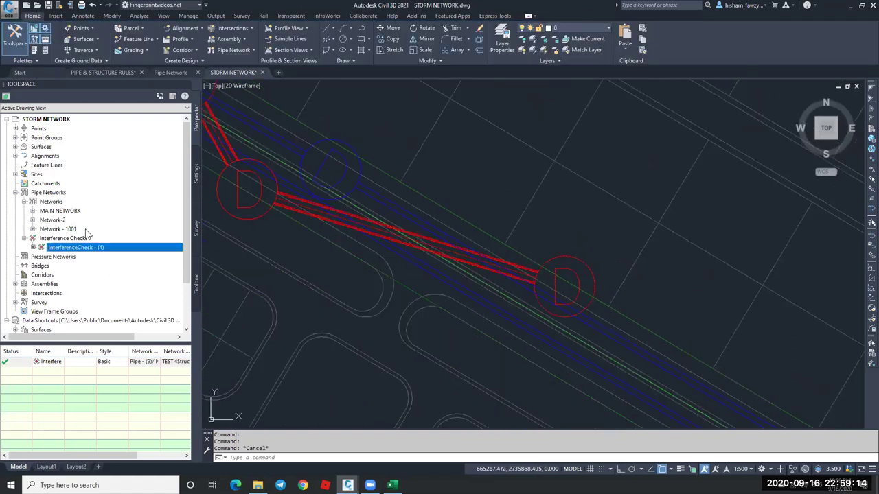
right_click(66, 229)
click(112, 270)
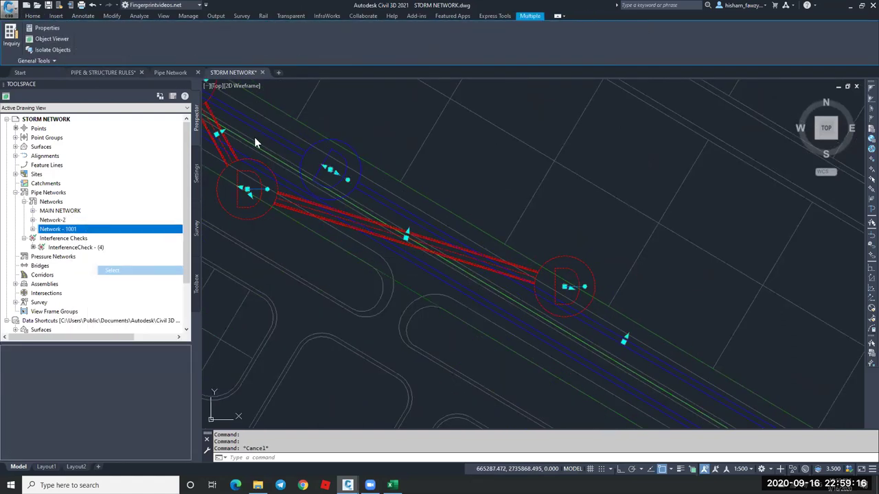
click(52, 38)
drag(379, 194, 404, 270)
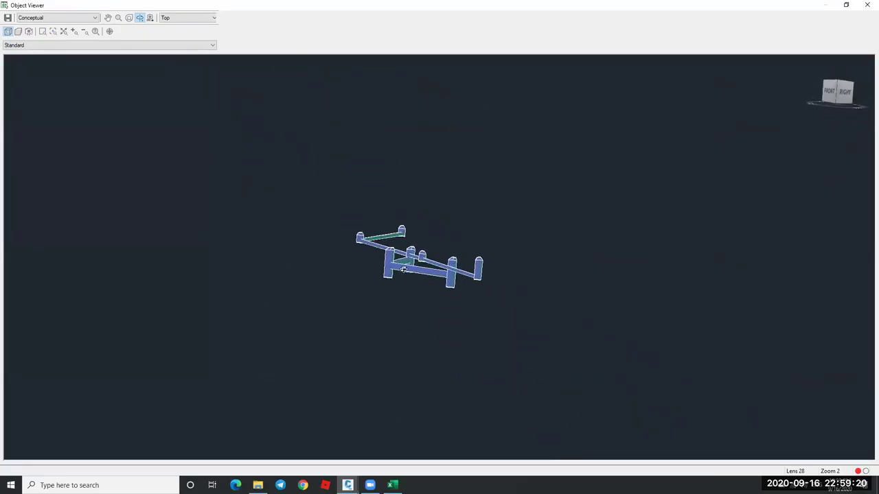
scroll(405, 266, up, 5)
scroll(432, 236, down, 5)
drag(483, 250, 443, 255)
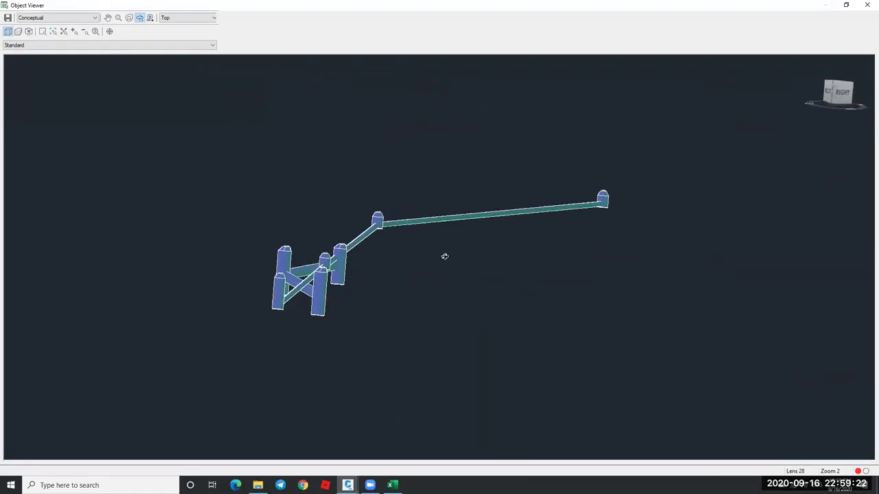
scroll(357, 255, up, 5)
middle_drag(261, 267, 346, 260)
scroll(151, 236, up, 5)
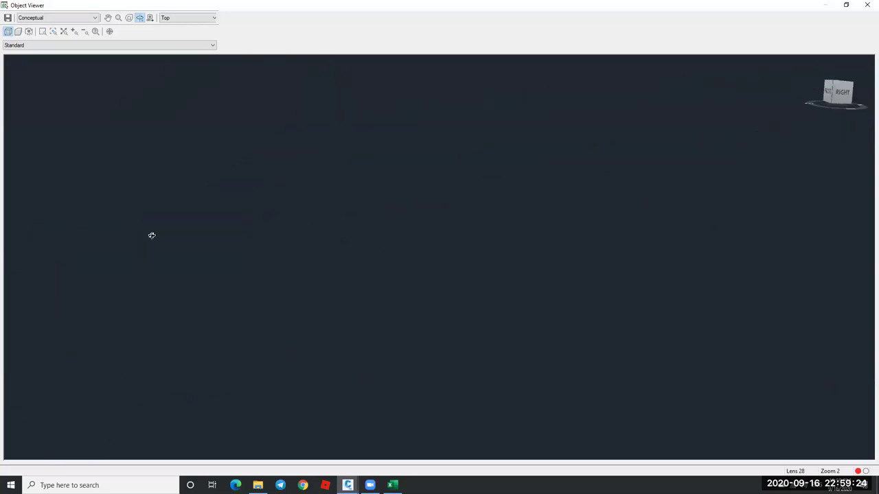
scroll(634, 206, down, 3)
middle_drag(291, 228, 350, 218)
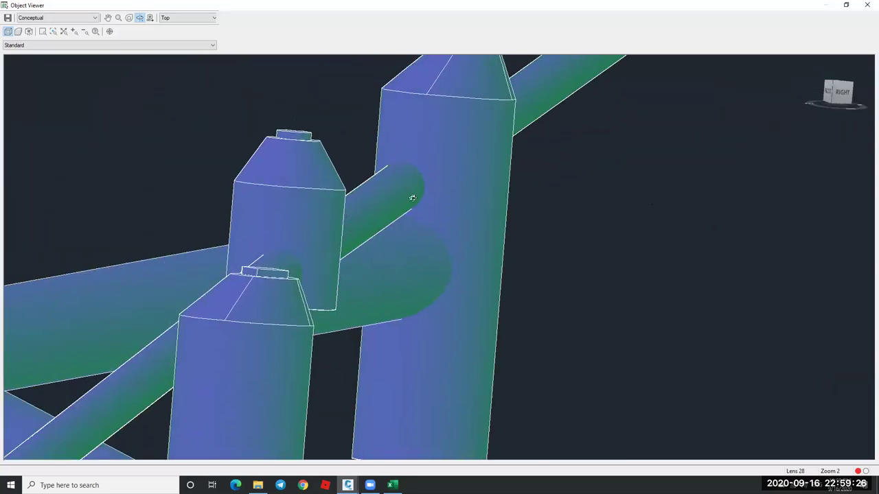
scroll(443, 170, down, 2)
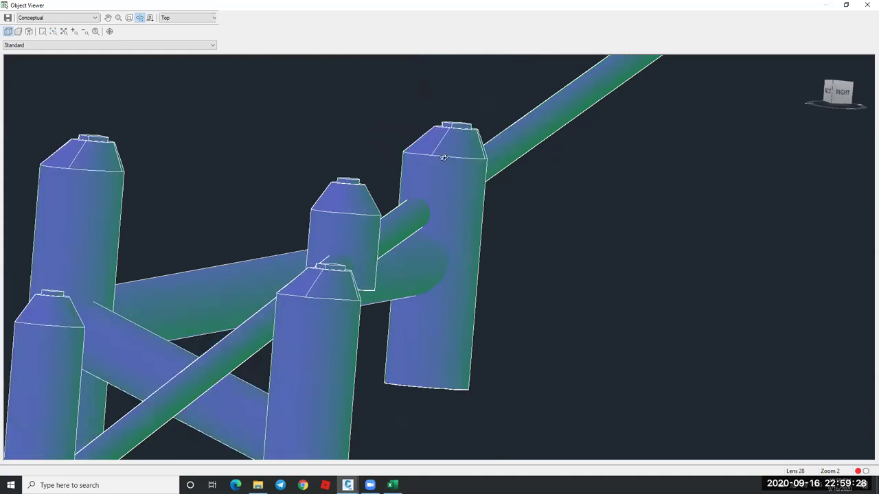
scroll(446, 126, down, 5)
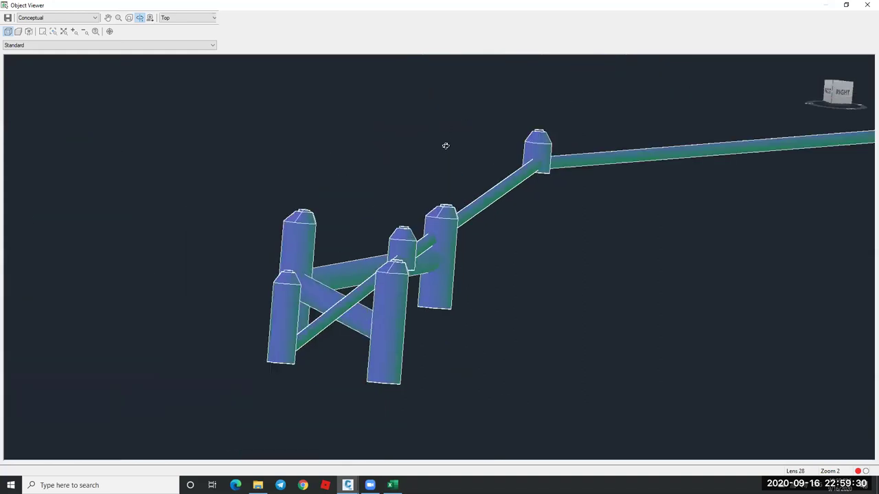
drag(447, 237, 455, 282)
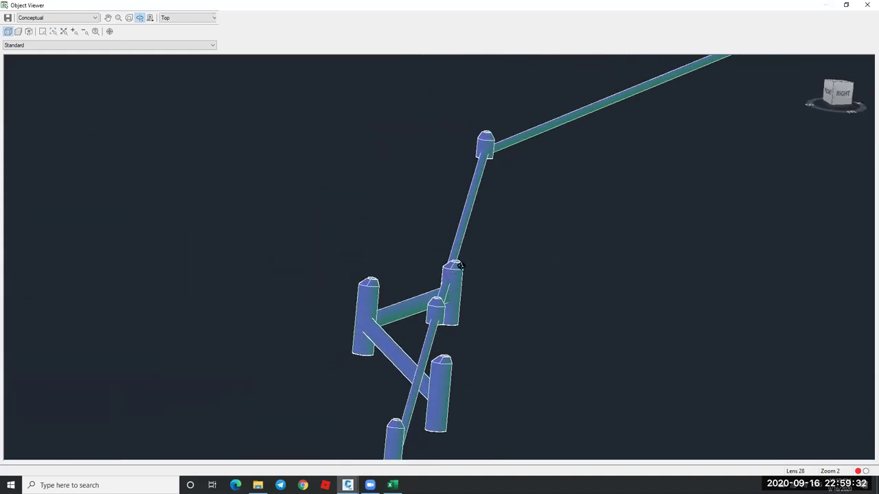
key(Escape)
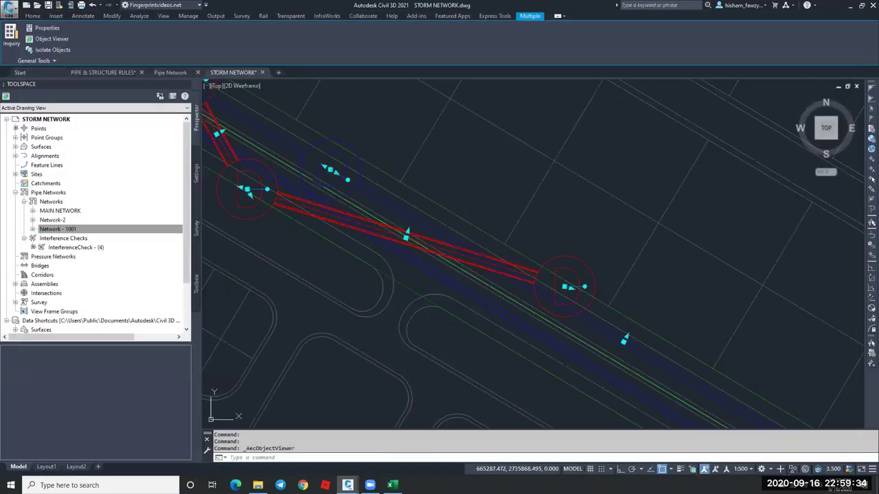
scroll(373, 191, up, 10)
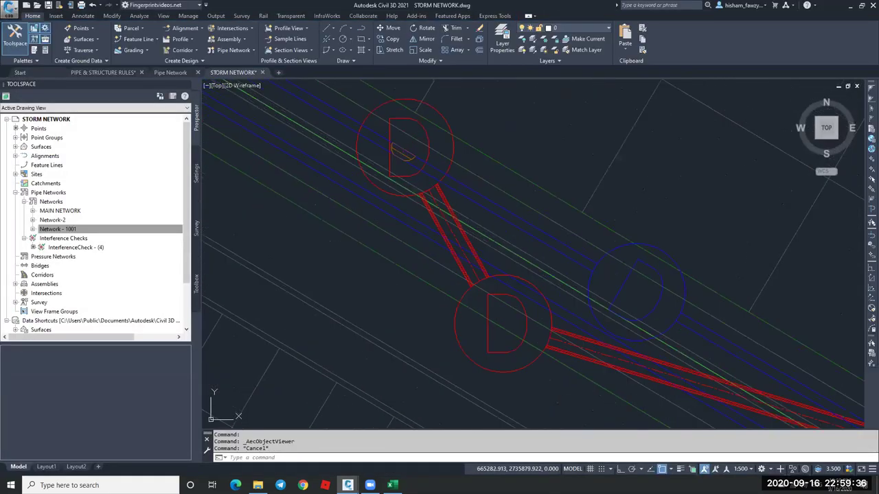
key(Escape)
click(402, 192)
scroll(403, 192, down, 3)
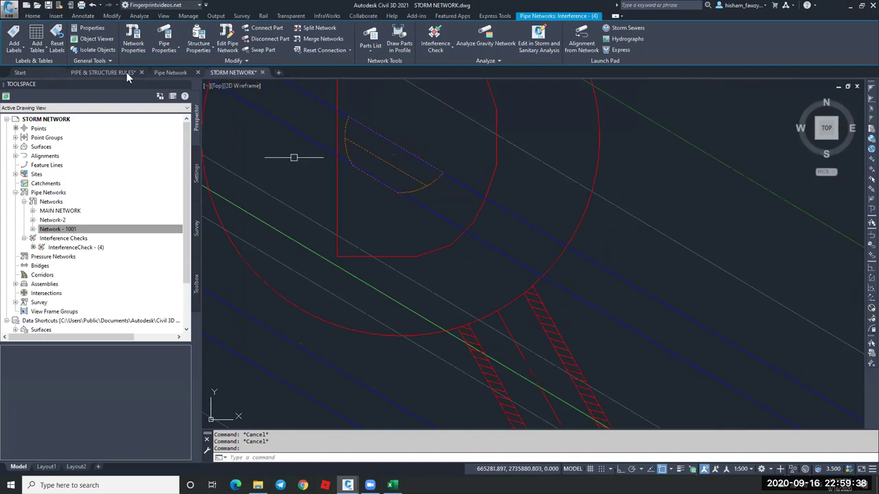
click(97, 38)
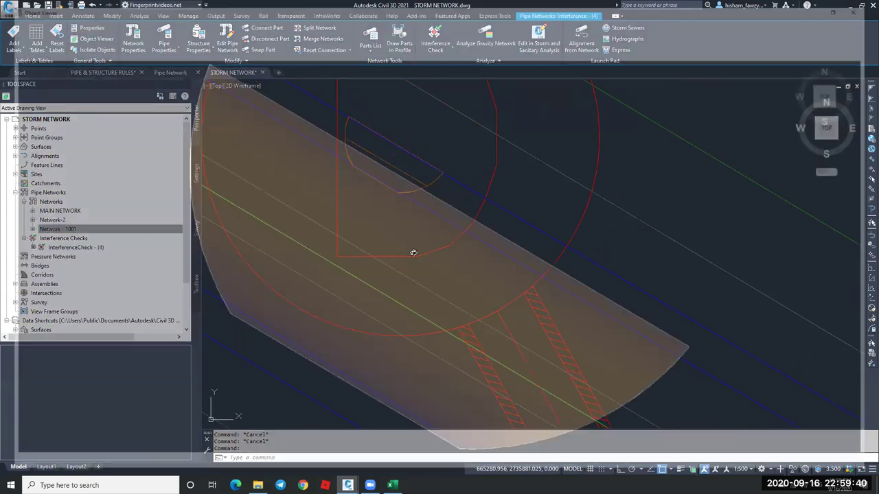
scroll(406, 261, down, 5)
drag(406, 260, 383, 255)
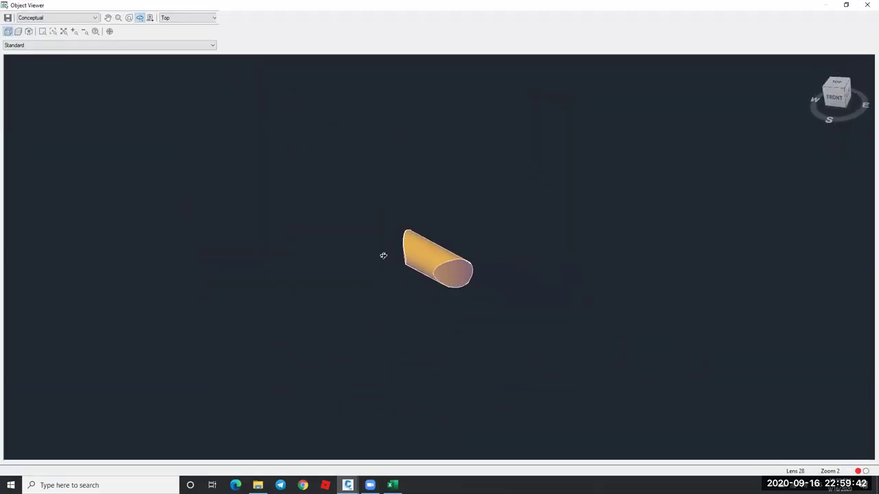
key(Escape)
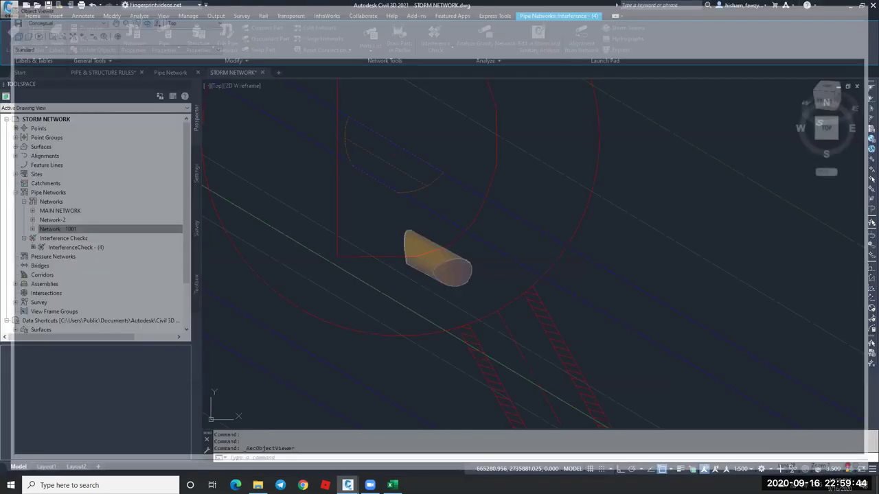
click(474, 212)
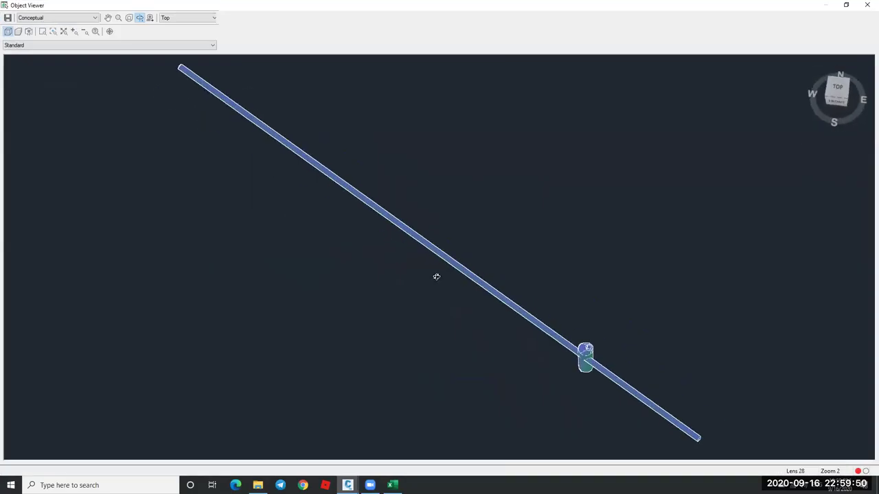
drag(436, 274, 465, 251)
scroll(615, 369, up, 3)
middle_drag(615, 369, 465, 234)
drag(465, 233, 540, 270)
drag(679, 279, 740, 261)
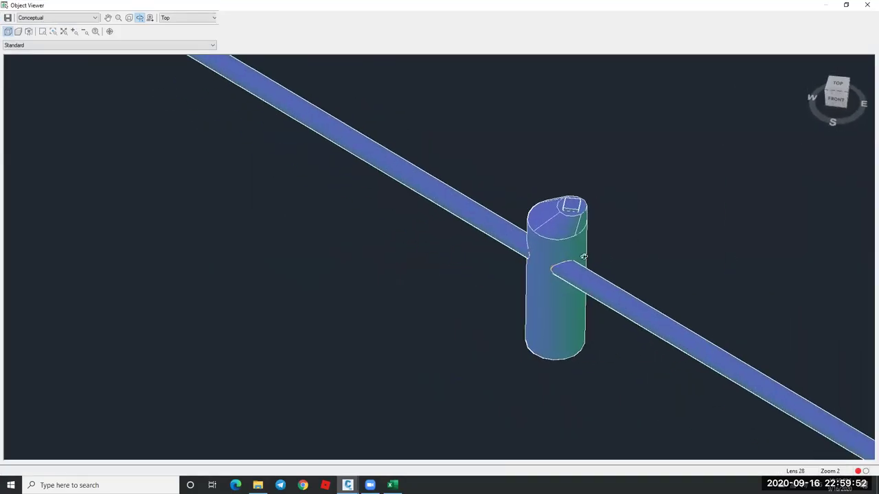
scroll(769, 273, up, 5)
middle_drag(768, 273, 365, 226)
click(70, 18)
click(59, 34)
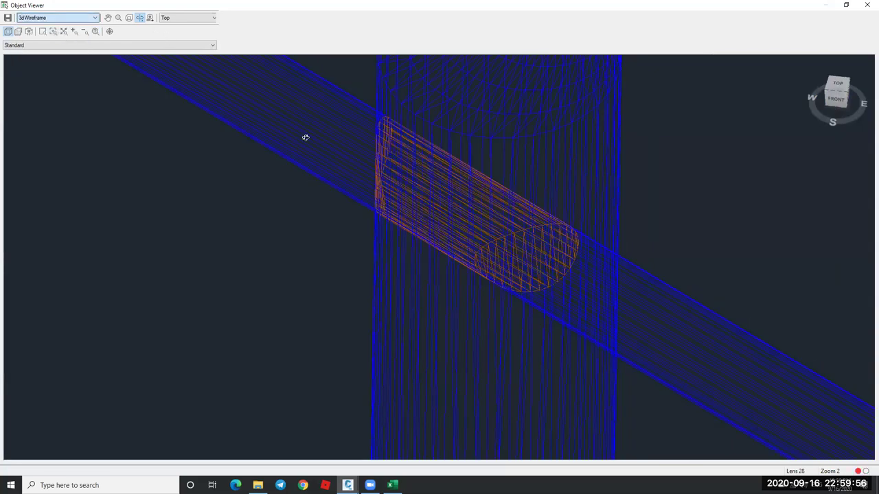
drag(457, 242, 422, 243)
scroll(377, 198, down, 5)
scroll(343, 261, up, 3)
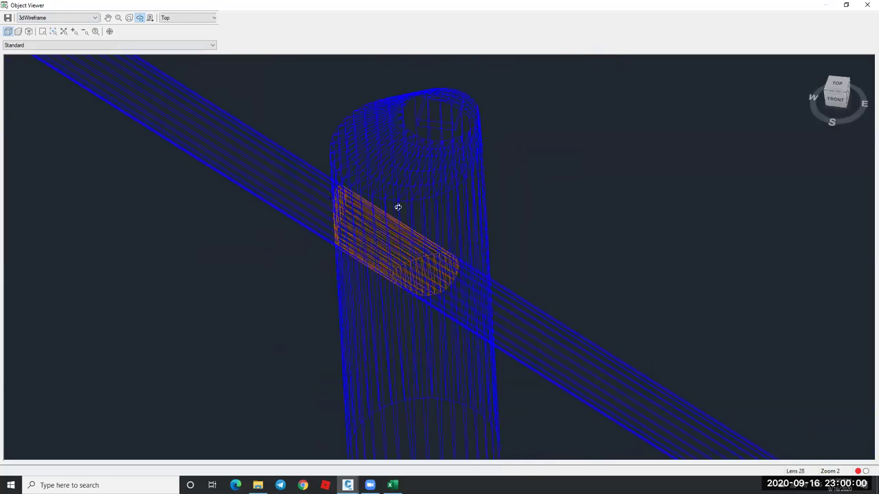
scroll(424, 251, down, 2)
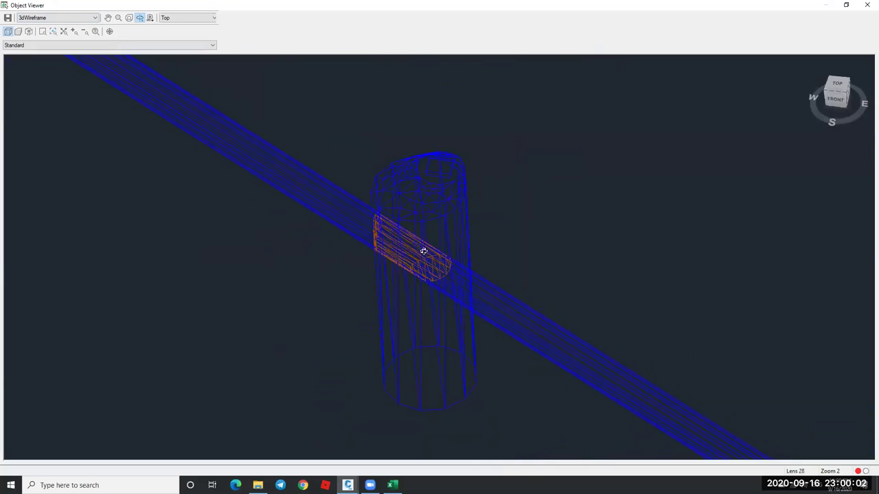
key(Escape)
scroll(439, 244, down, 3)
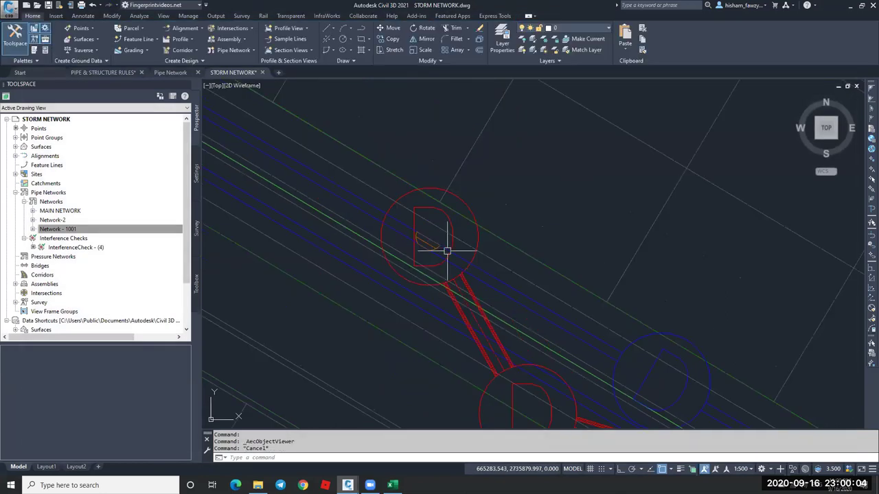
click(451, 236)
scroll(451, 235, up, 2)
click(429, 237)
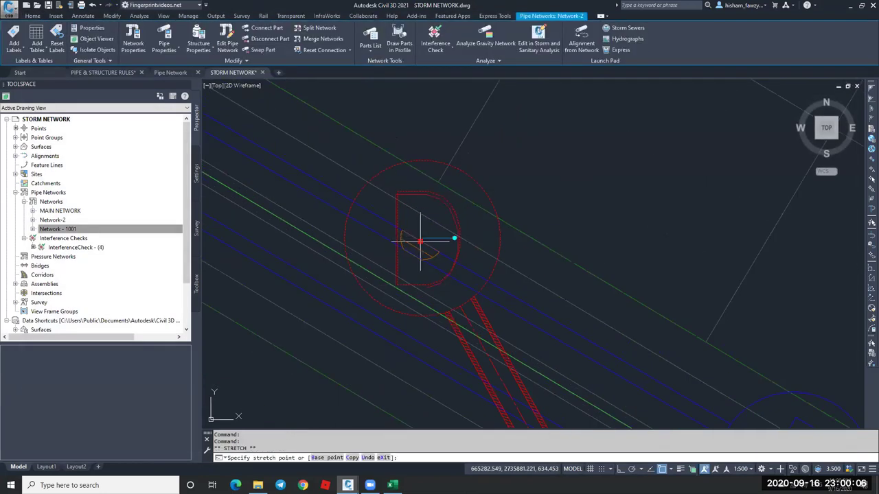
key(Escape)
key(Escape)
scroll(464, 270, down, 1)
scroll(464, 271, down, 2)
scroll(534, 304, up, 2)
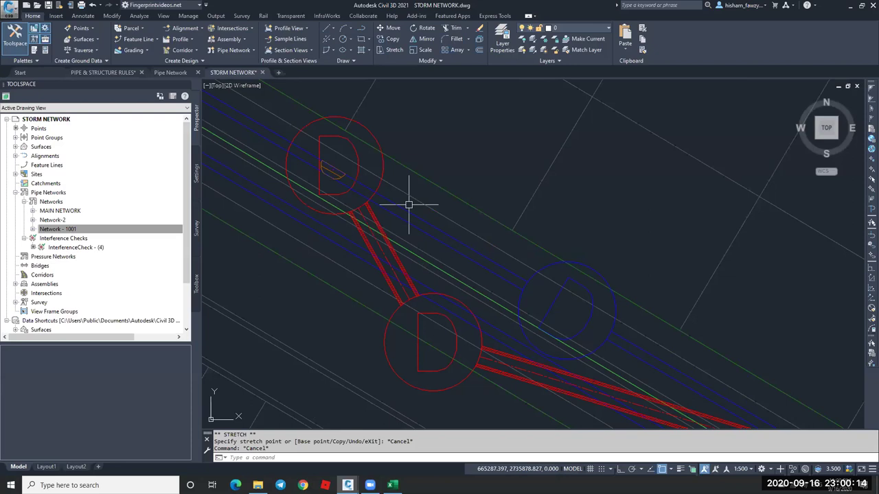
scroll(424, 175, down, 2)
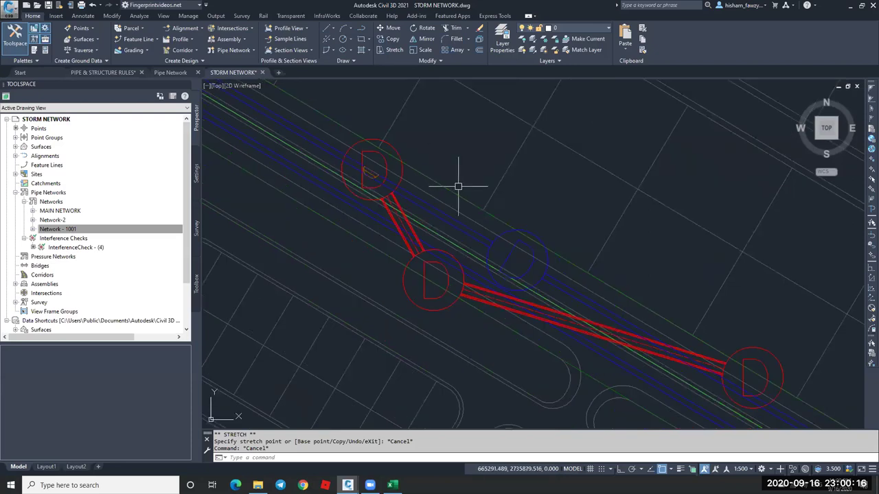
scroll(459, 183, down, 3)
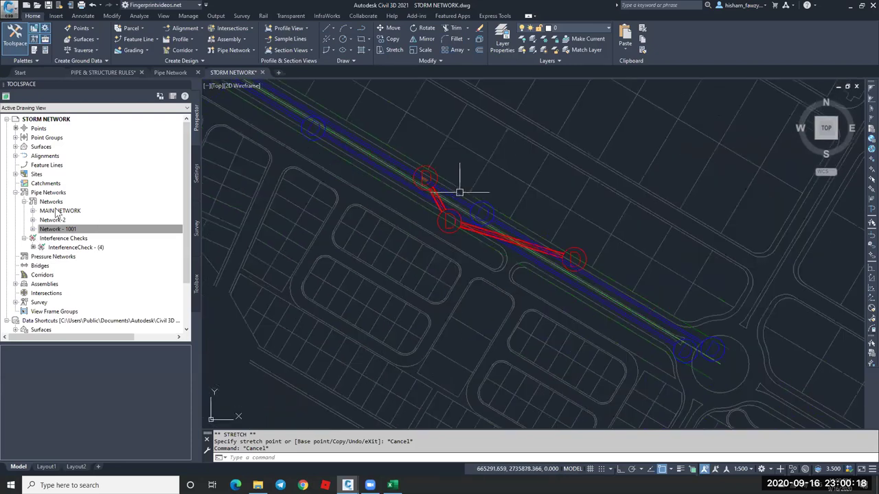
click(50, 228)
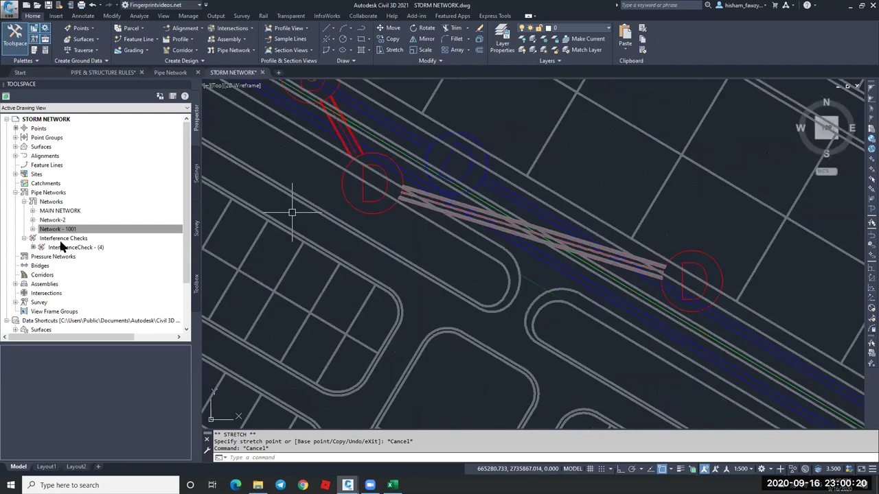
Create an interference check picking one pipe from each network, dismiss the result, and zoom to the clash.
click(62, 239)
right_click(58, 241)
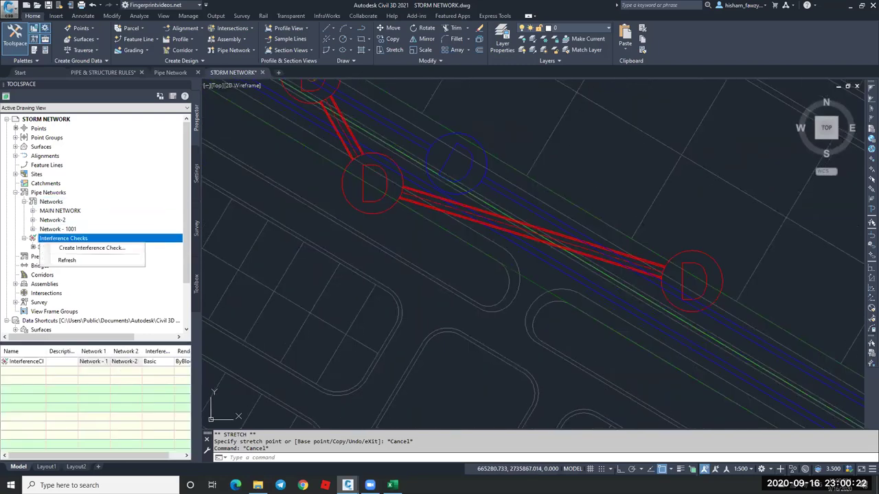
click(91, 248)
click(542, 256)
click(481, 219)
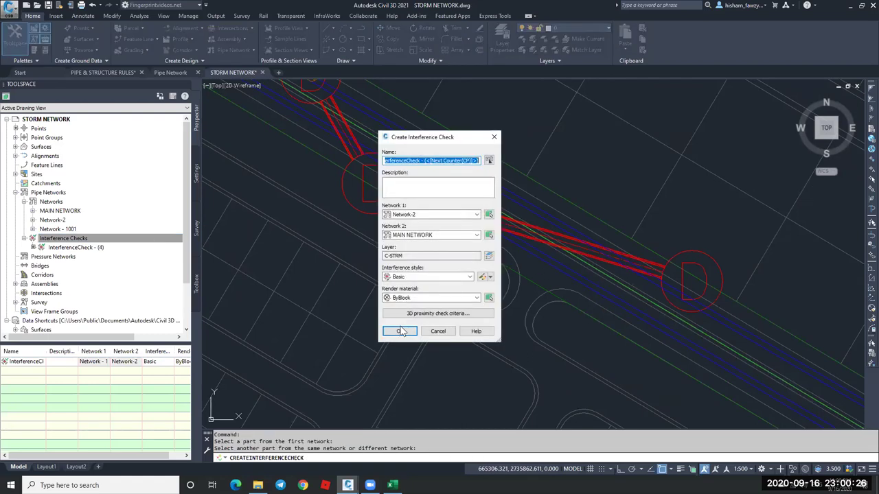
key(Return)
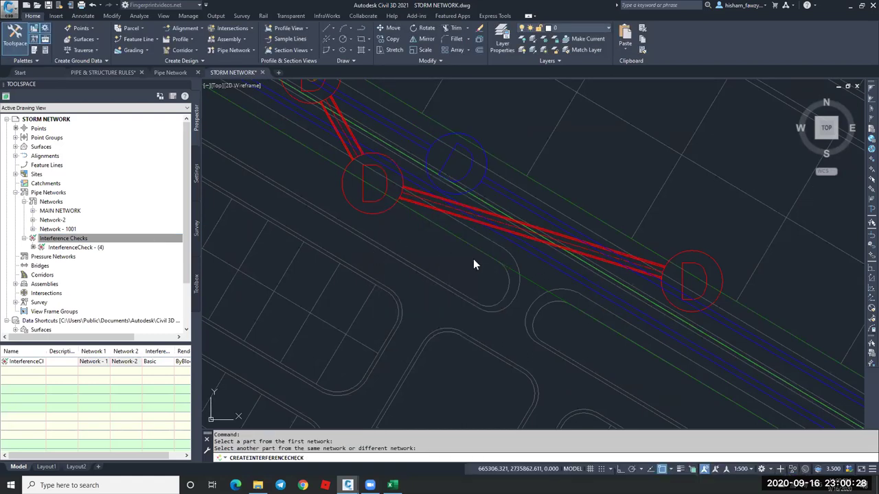
key(Return)
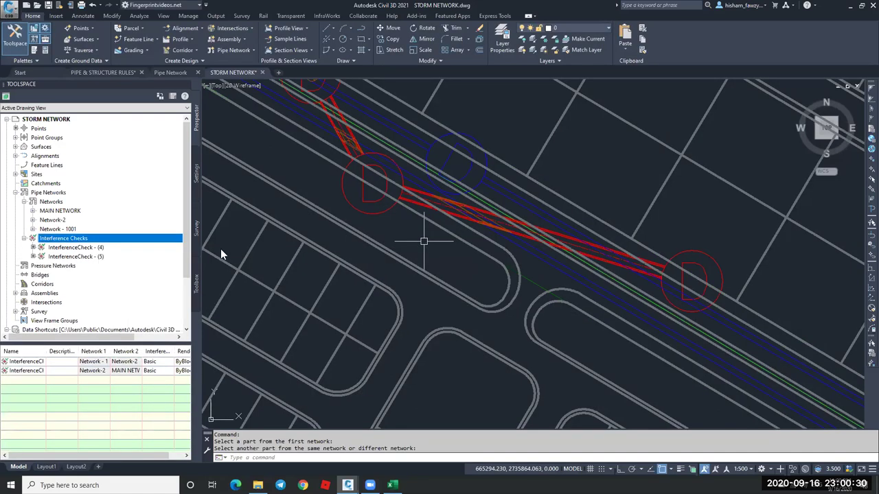
key(Escape)
scroll(487, 227, up, 5)
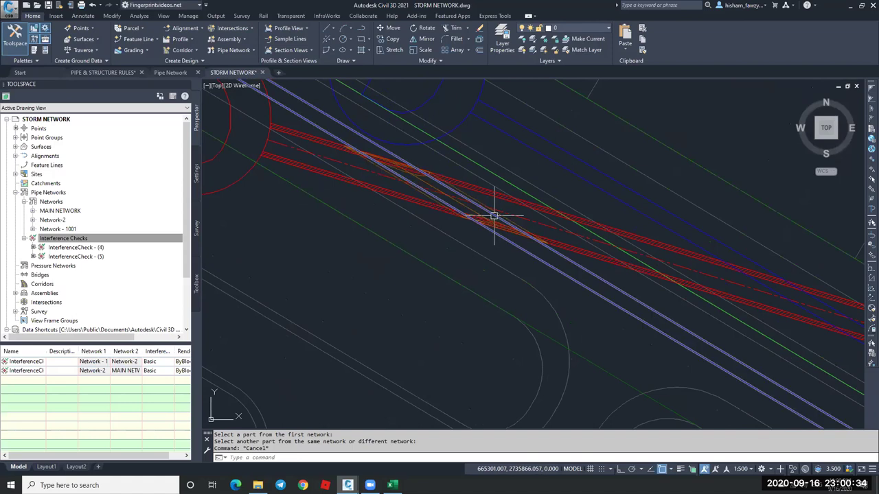
scroll(494, 230, up, 3)
click(513, 199)
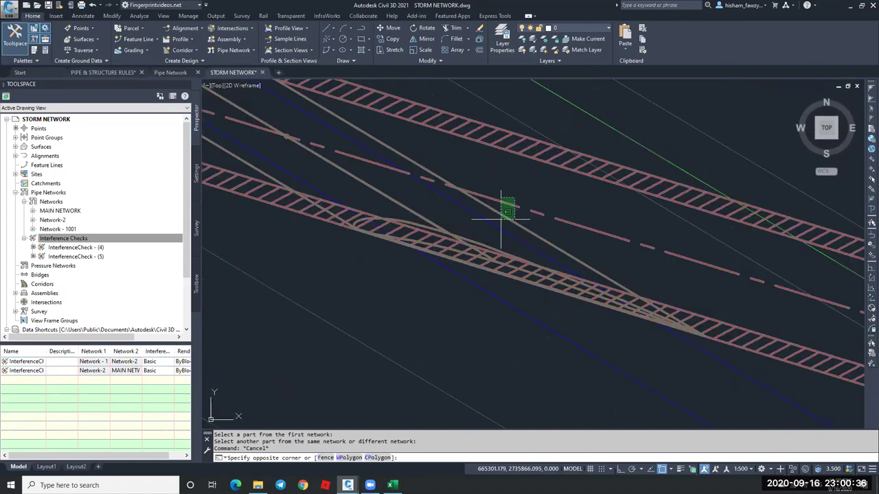
scroll(501, 220, down, 3)
click(512, 240)
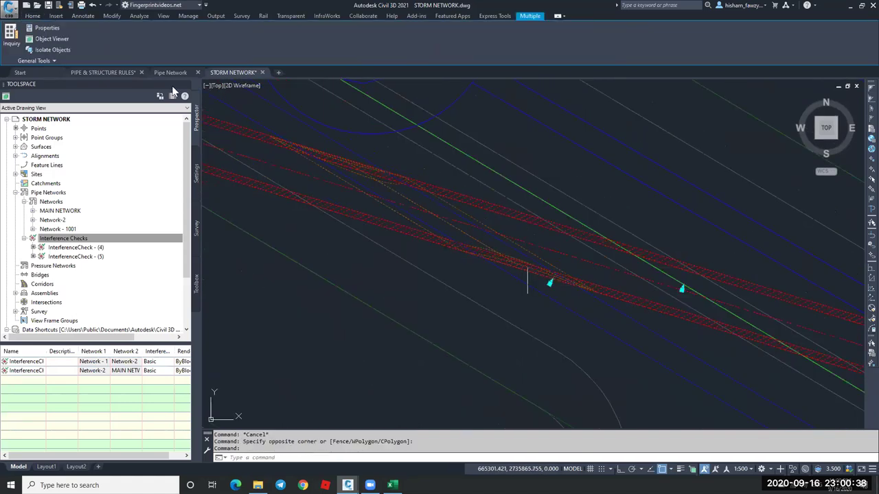
scroll(338, 147, down, 3)
scroll(337, 147, up, 3)
scroll(426, 287, up, 3)
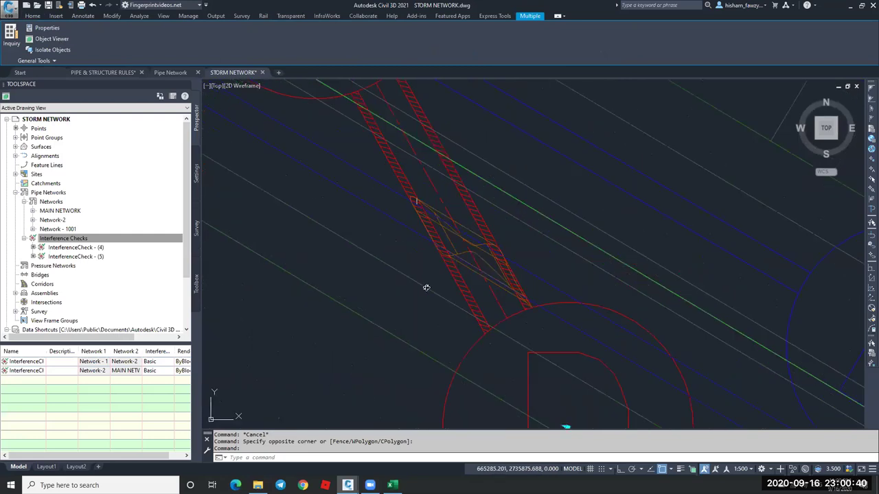
double_click(414, 222)
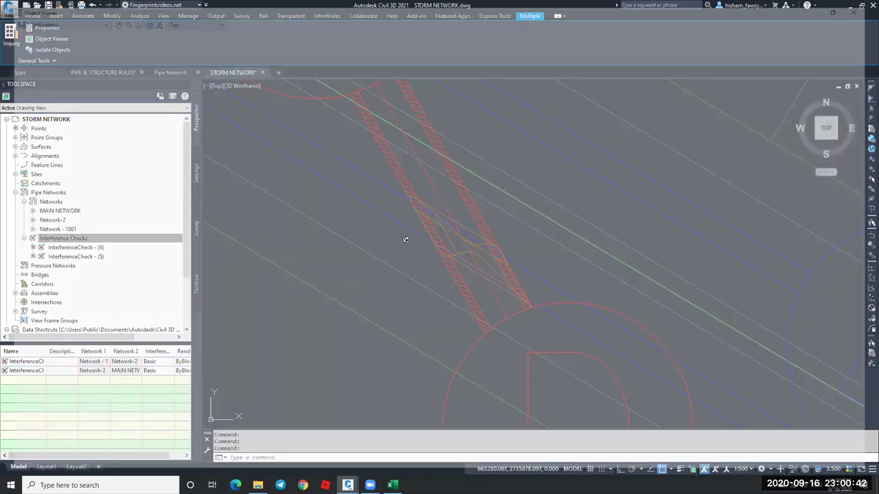
drag(430, 199, 363, 184)
drag(386, 242, 389, 208)
scroll(412, 217, down, 2)
drag(469, 231, 463, 148)
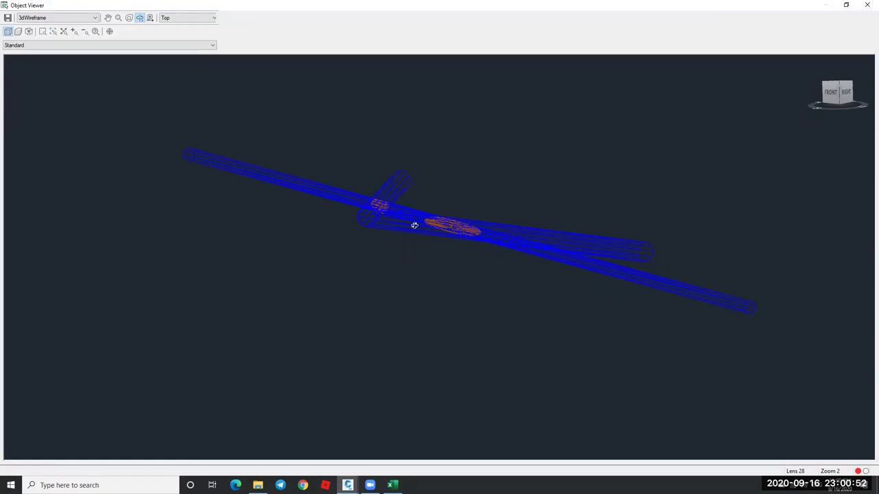
key(Escape)
scroll(467, 228, down, 3)
scroll(452, 181, up, 5)
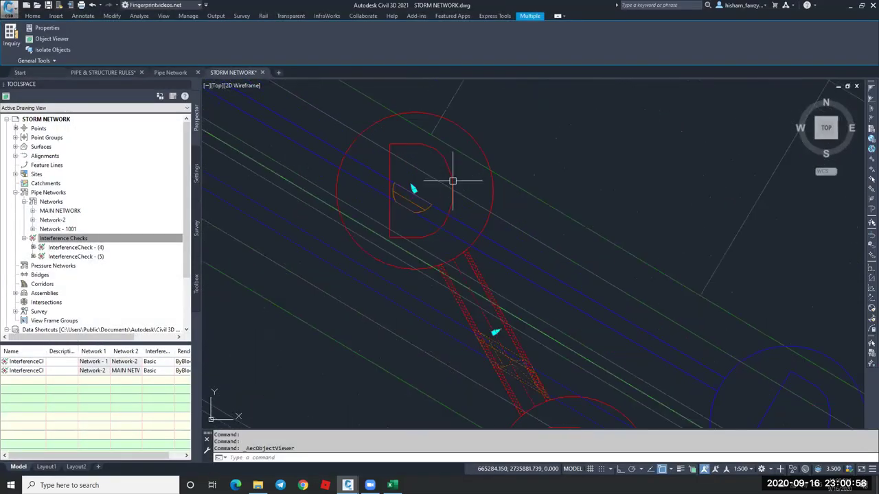
Grip-move the Network-2 manhole to a new position off the main line.
click(421, 190)
click(413, 190)
scroll(415, 190, down, 4)
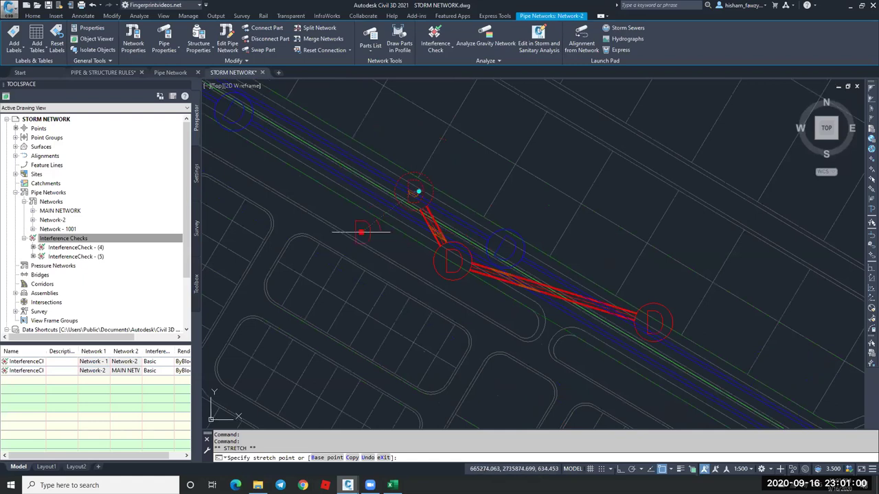
scroll(362, 232, up, 5)
click(412, 147)
scroll(435, 207, down, 2)
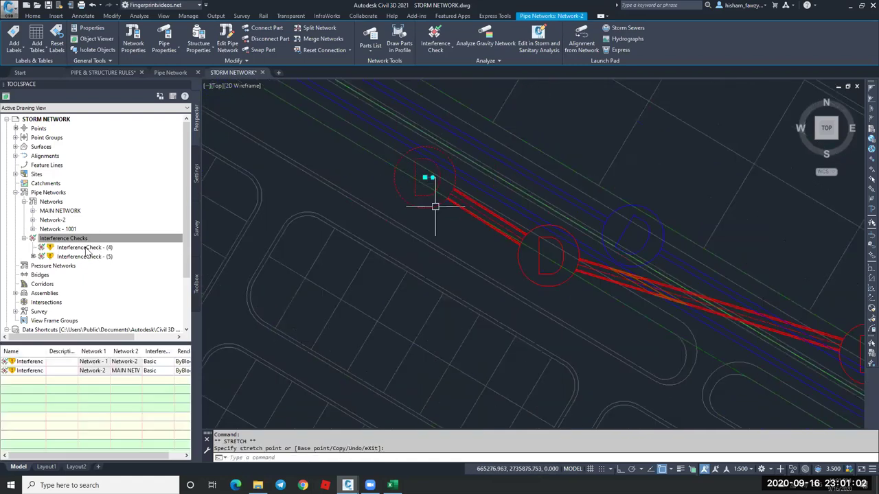
scroll(435, 206, down, 2)
key(Escape)
key(Escape)
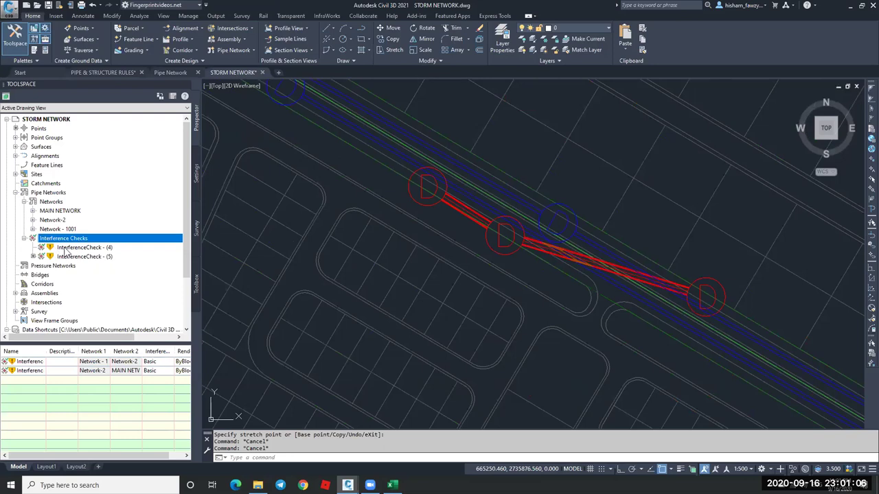
Rerun InterferenceCheck - (4) (0 interferences) and InterferenceCheck - (5) (1 interference).
right_click(66, 250)
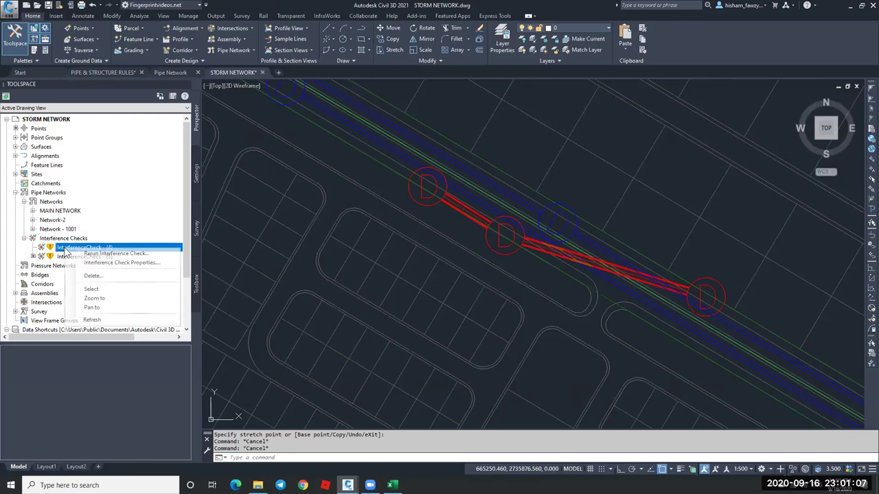
click(116, 253)
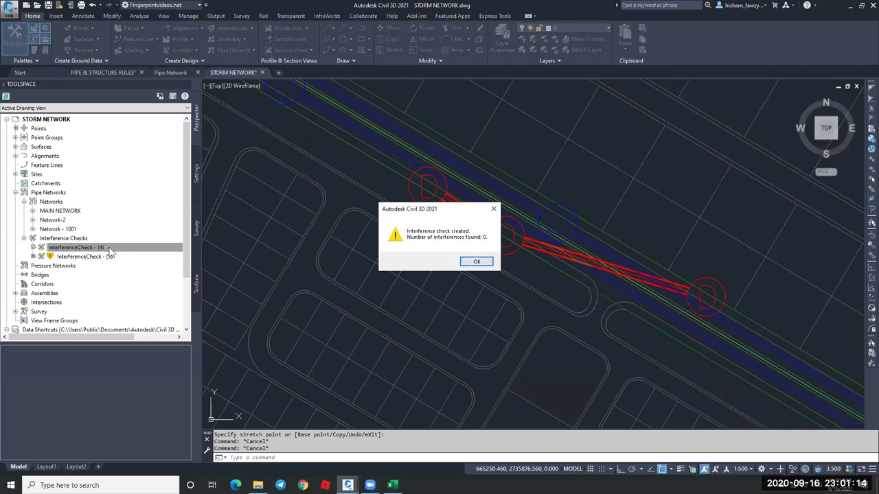
click(476, 263)
right_click(130, 259)
click(164, 267)
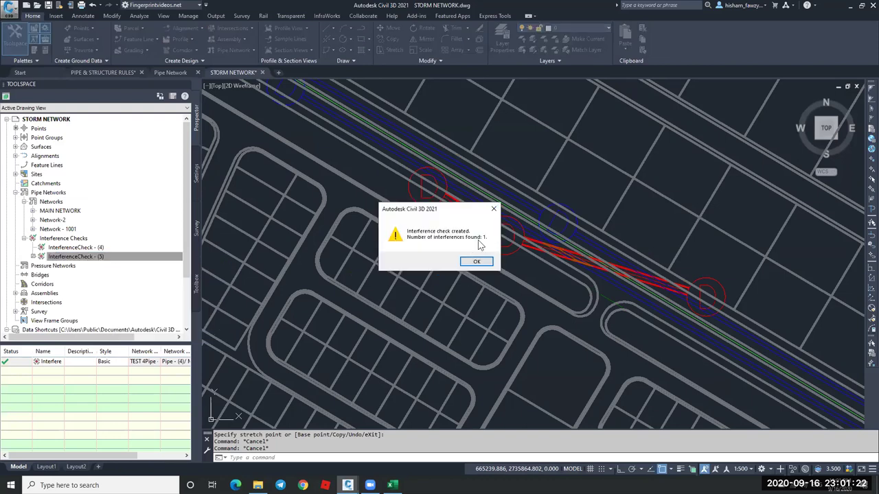
click(477, 263)
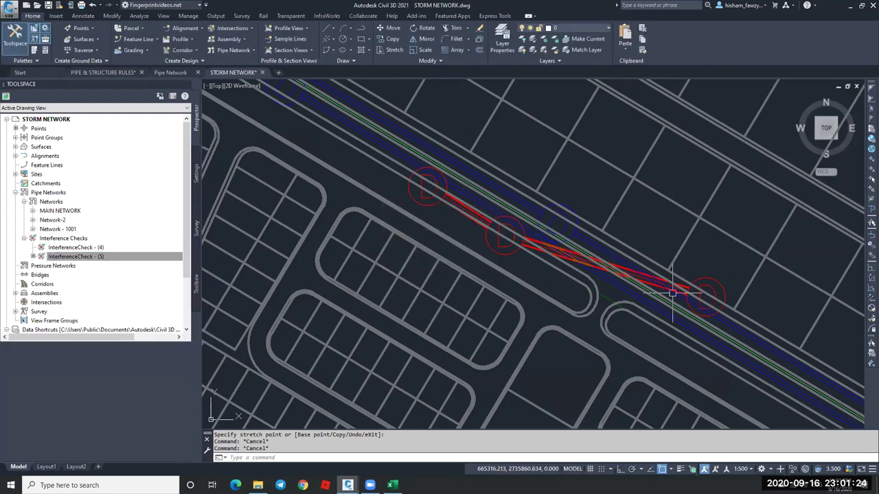
Grip-move the last manhole structure so the red pipes run clear.
scroll(706, 279, up, 2)
click(707, 294)
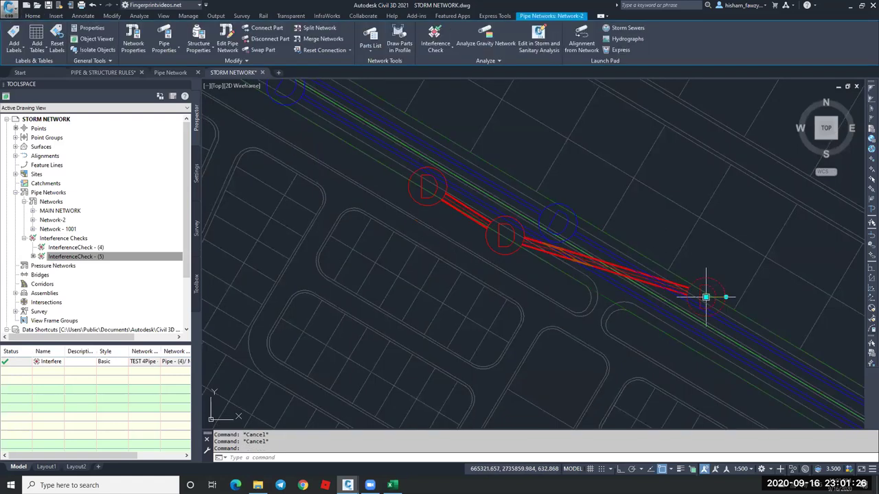
click(707, 294)
scroll(680, 330, up, 2)
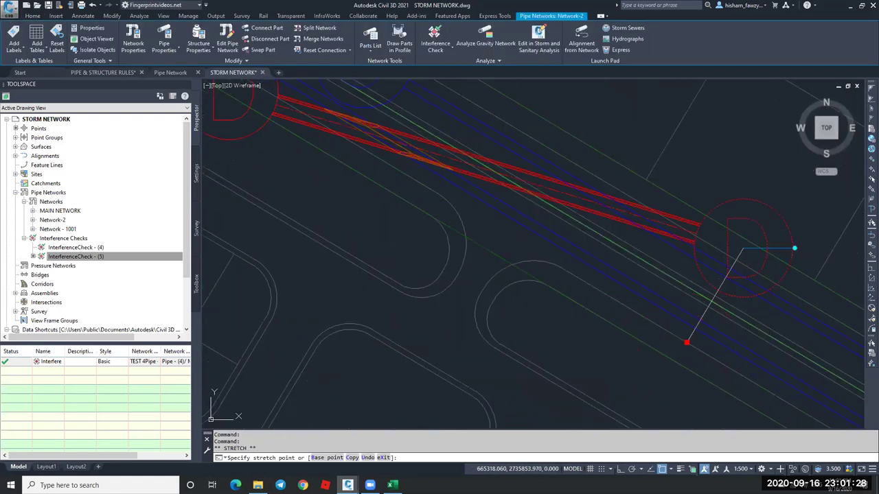
key(Escape)
scroll(687, 341, down, 3)
Rerun InterferenceCheck - (4) and check InterferenceCheck - (5), confirming 0 interferences.
right_click(110, 247)
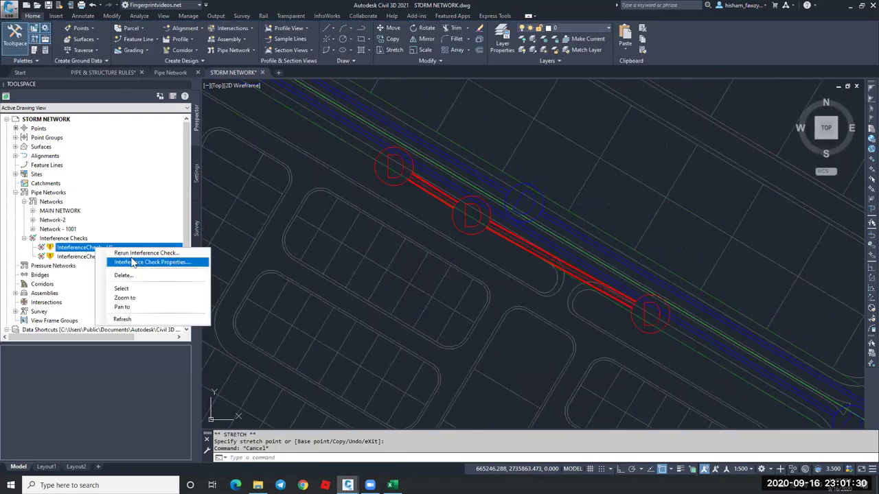
click(147, 252)
click(480, 264)
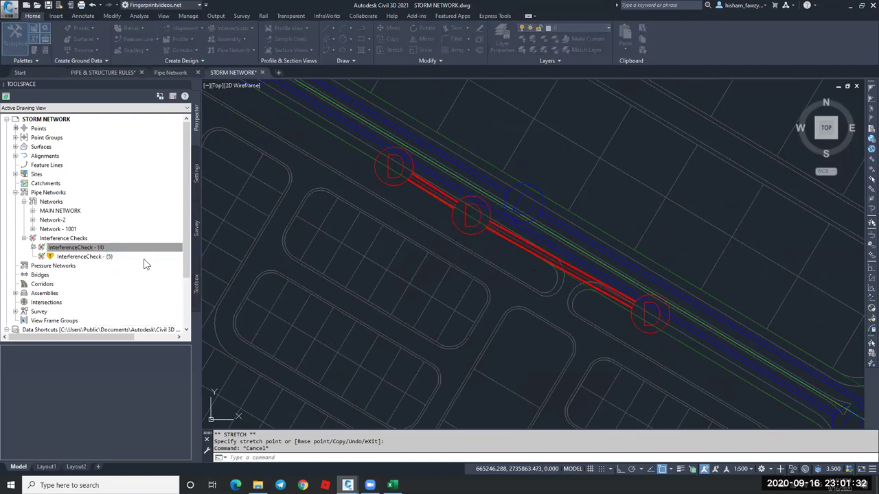
right_click(149, 257)
click(185, 274)
key(Escape)
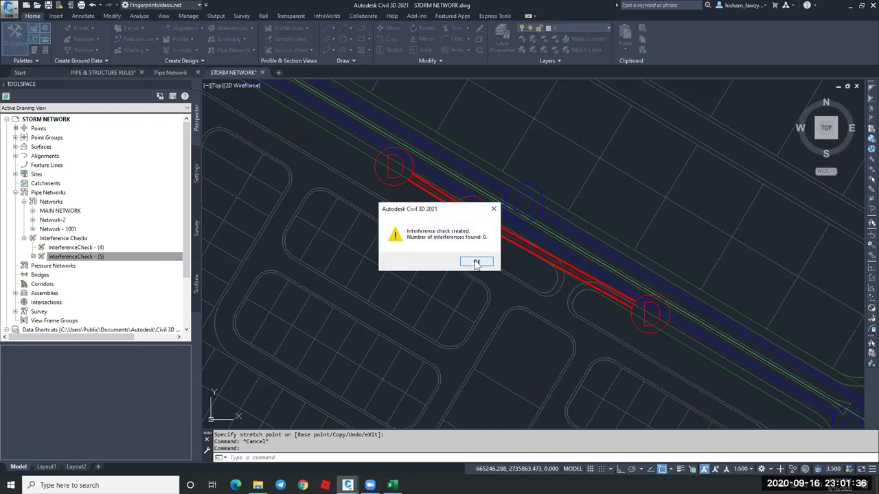
click(477, 262)
Zoom in and out over the red clashing pipe run and the whole site.
key(Escape)
scroll(566, 231, down, 1)
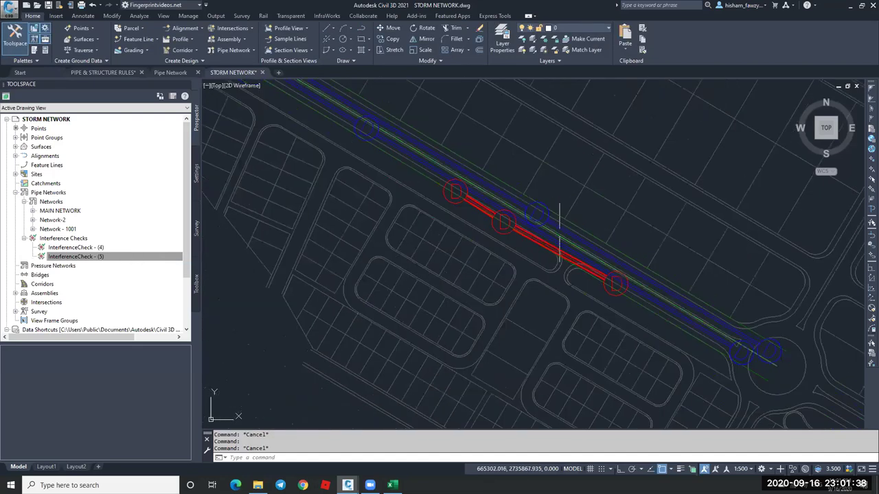
scroll(524, 217, down, 1)
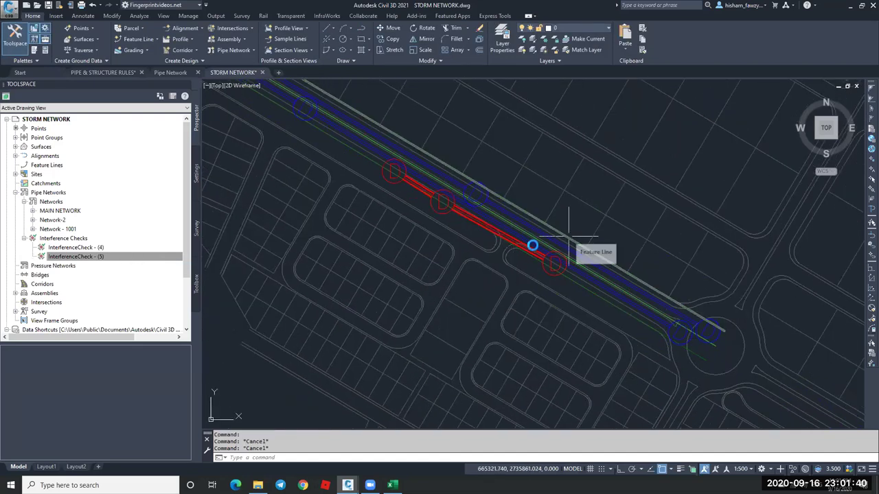
scroll(528, 243, down, 2)
scroll(522, 251, up, 2)
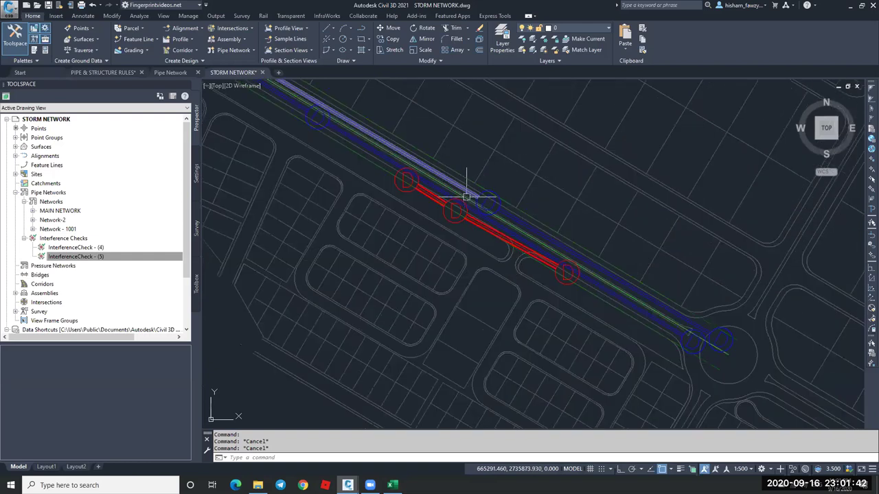
scroll(344, 245, up, 3)
scroll(402, 248, down, 1)
scroll(449, 236, down, 2)
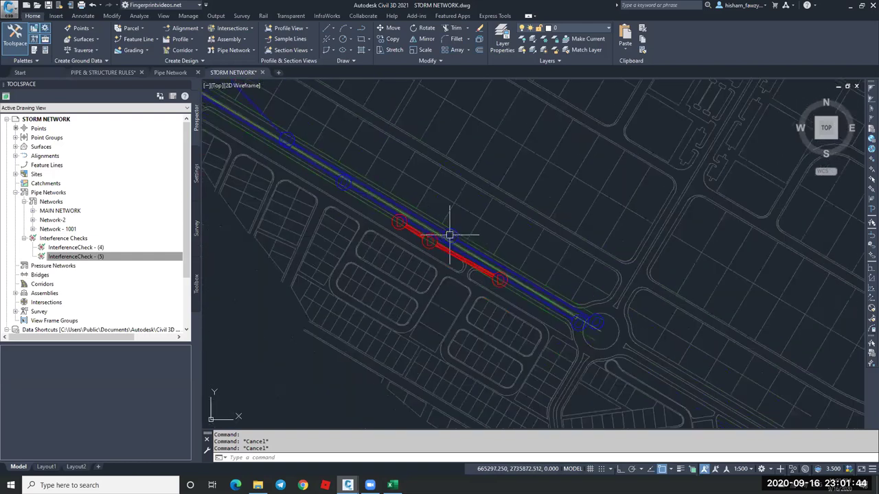
scroll(471, 210, up, 1)
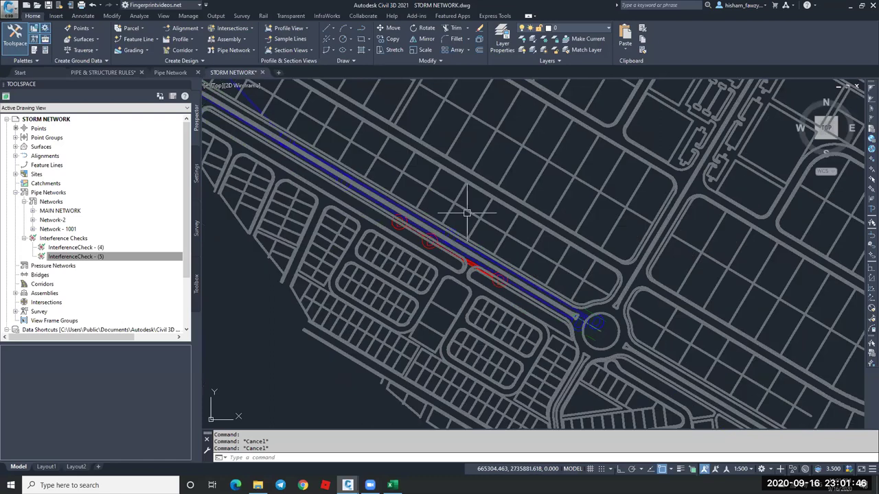
scroll(487, 252, down, 1)
scroll(487, 253, down, 5)
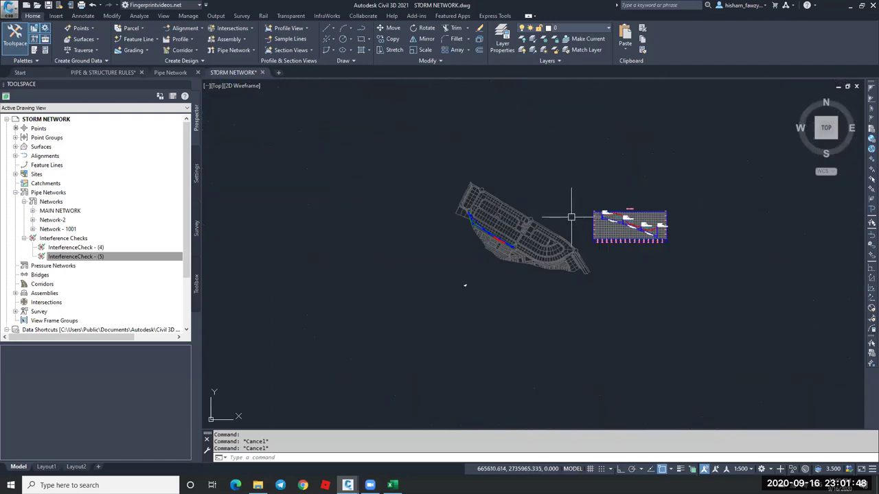
Switch over to the Google Chrome browser.
scroll(502, 268, up, 5)
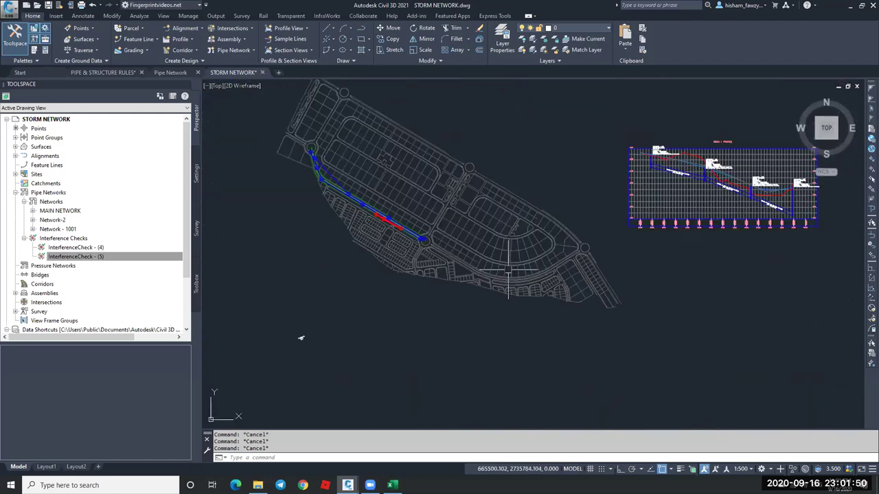
mouse_move(508, 269)
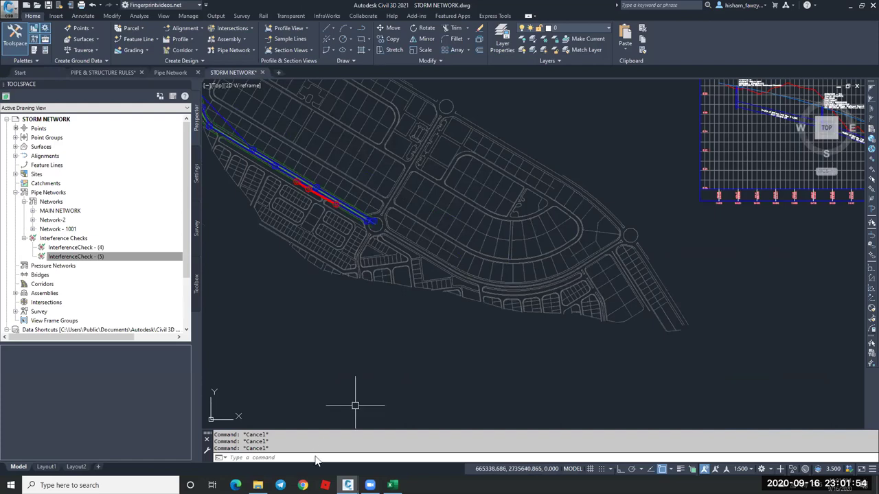
click(303, 485)
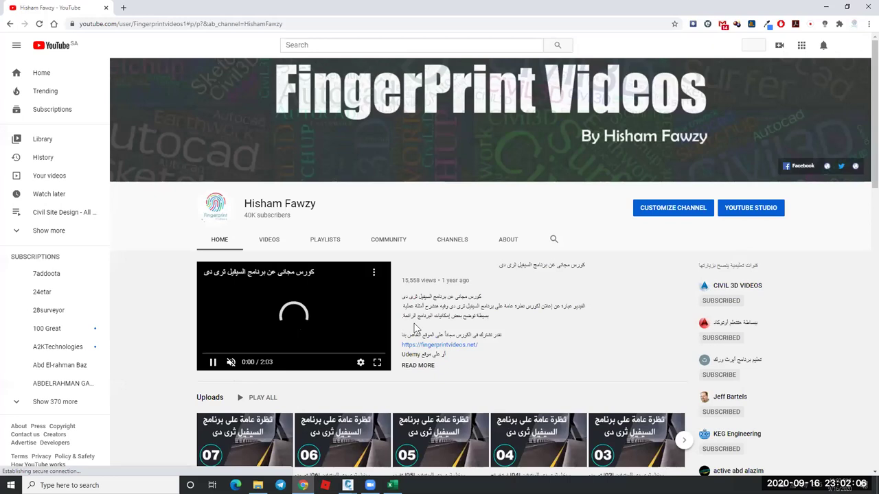
Open the LEARN CIVIL 3D playlist to play its first lesson and scroll its lesson panel.
scroll(409, 267, down, 4)
scroll(338, 285, down, 1)
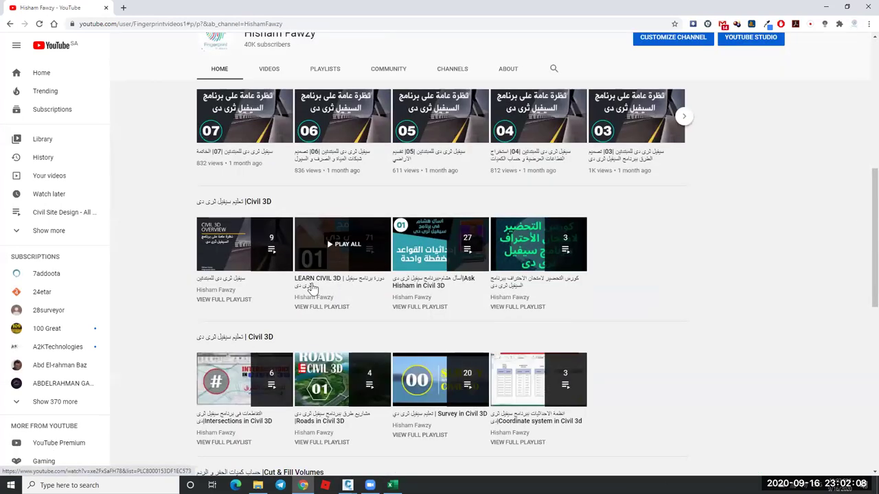
click(361, 280)
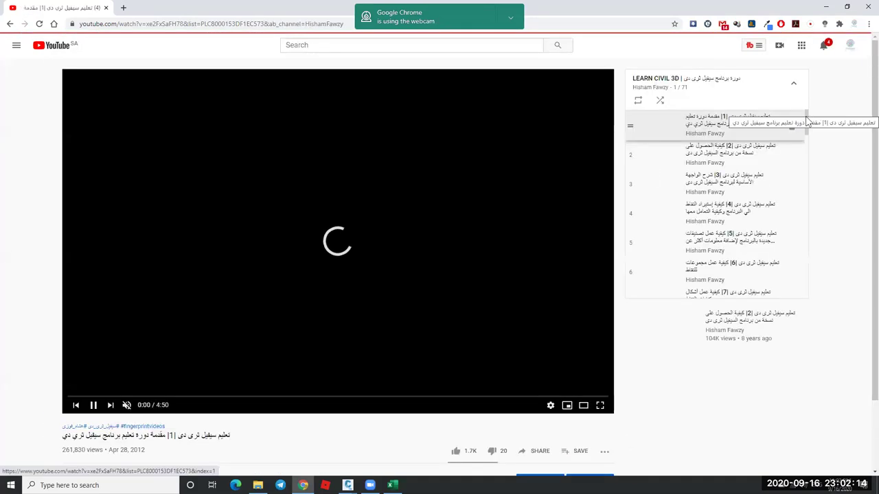
drag(805, 116, 806, 161)
click(807, 222)
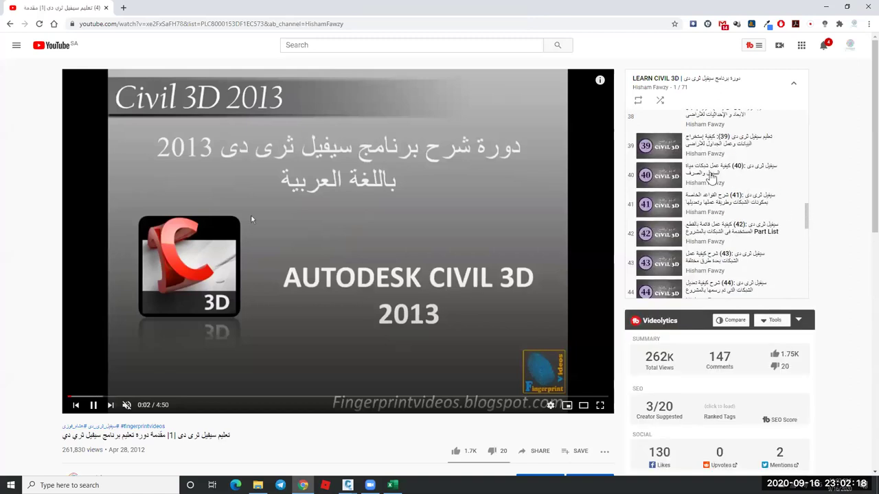
scroll(733, 176, down, 5)
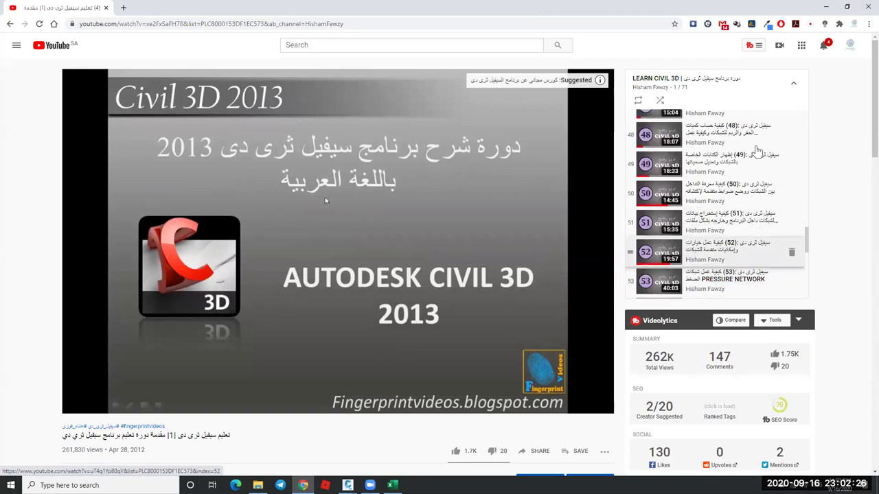
Return to Civil 3D, list both interference checks, and zoom into the pipe network.
click(828, 6)
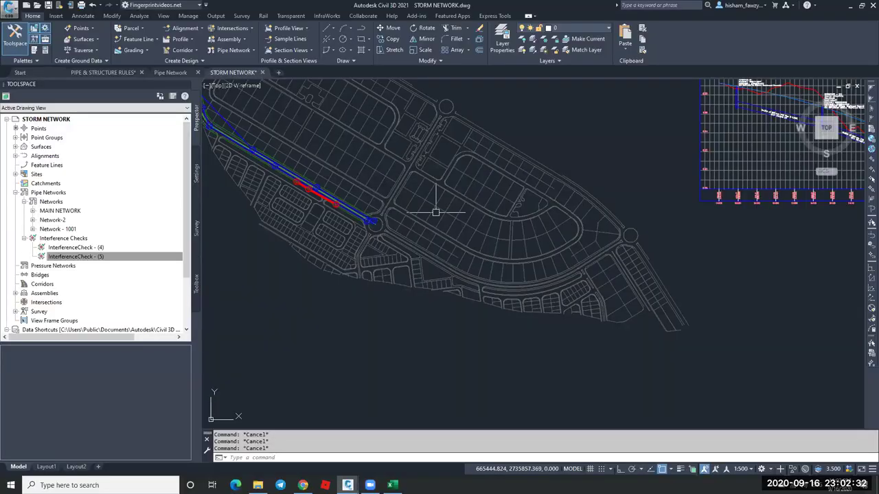
scroll(416, 232, down, 3)
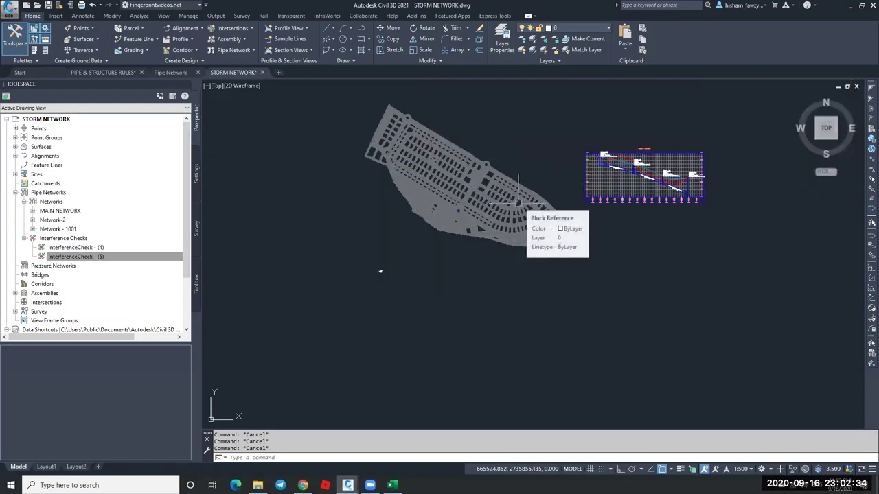
click(24, 239)
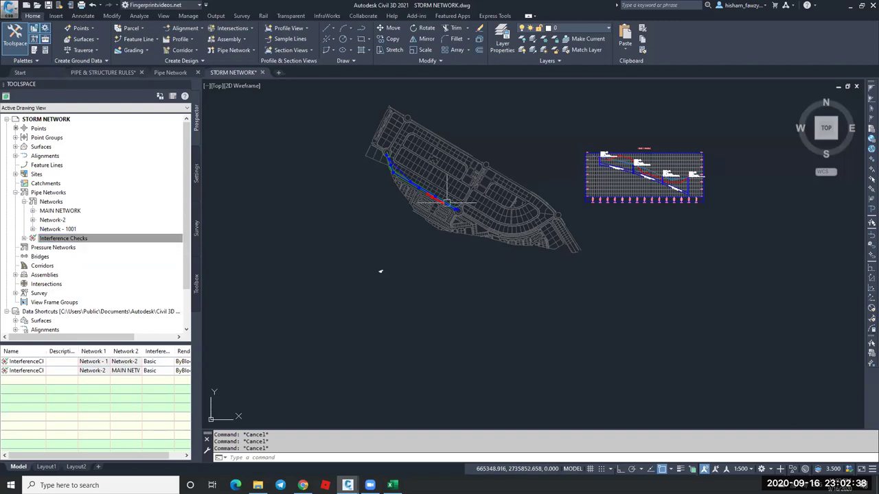
scroll(445, 202, up, 4)
scroll(440, 201, up, 2)
scroll(426, 204, up, 2)
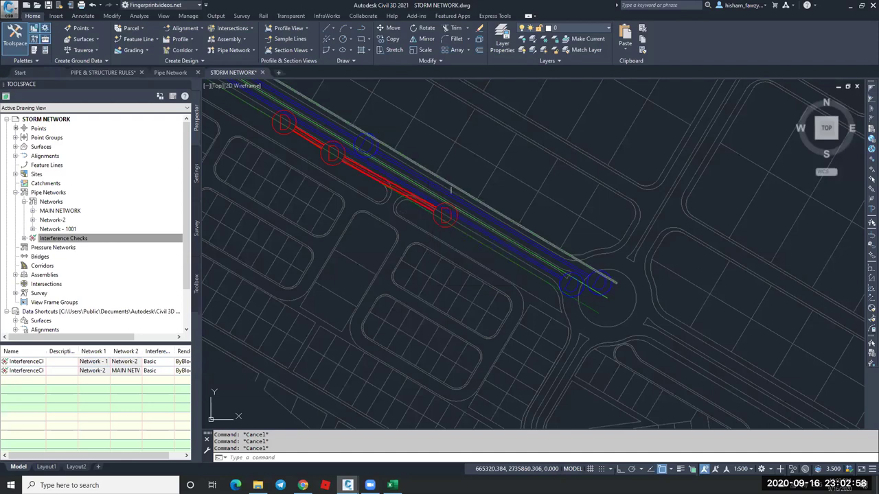
Zoom back out and close the STORM NETWORK drawing, answering the save prompt.
scroll(485, 217, down, 2)
scroll(486, 217, down, 4)
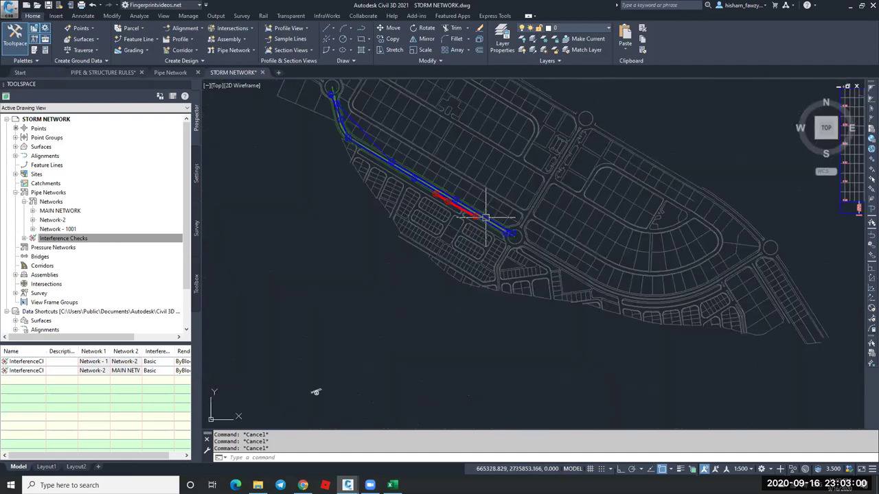
click(262, 72)
click(471, 261)
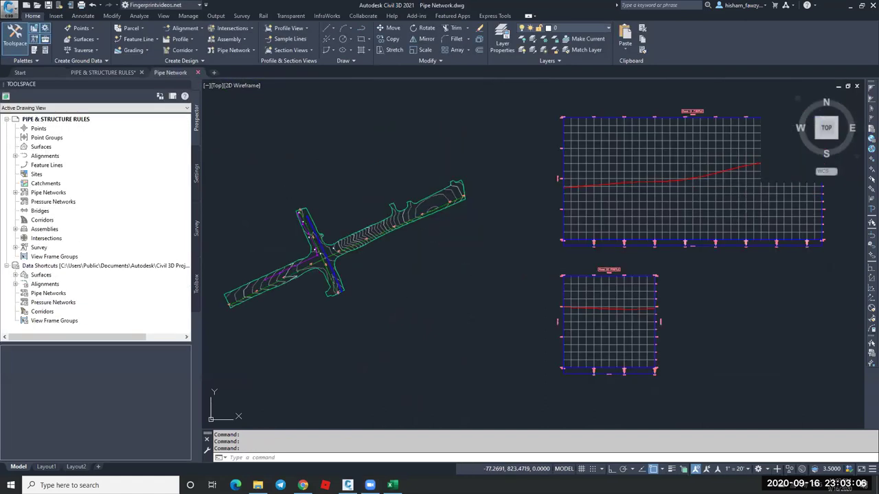
Close Pipe Network, discard changes to PIPE & STRUCTURE RULES, and exit Civil 3D 2021.
click(198, 72)
click(142, 72)
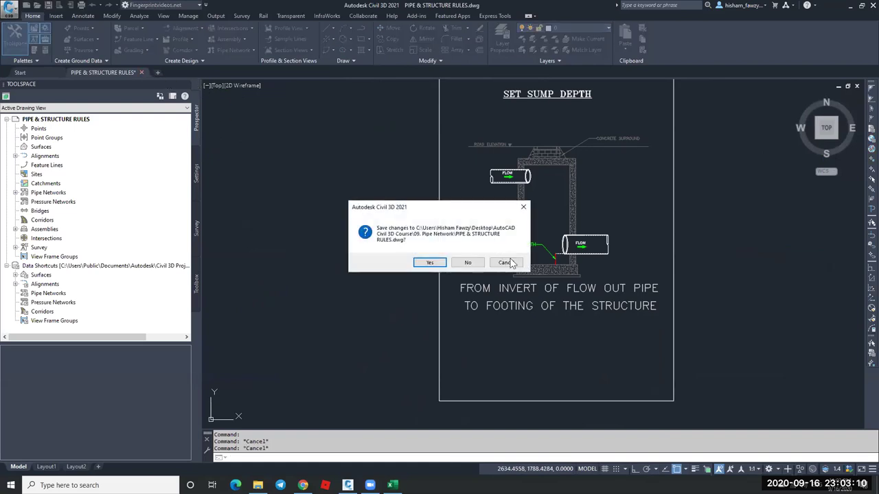
click(467, 263)
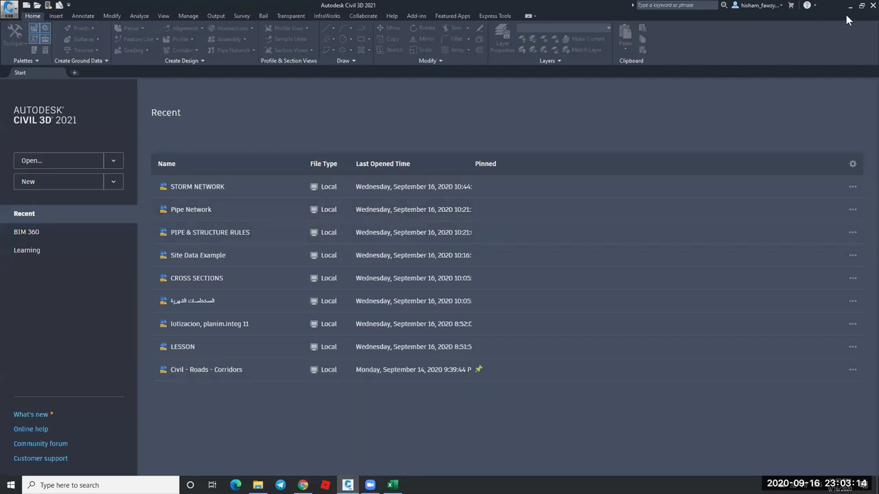
click(873, 5)
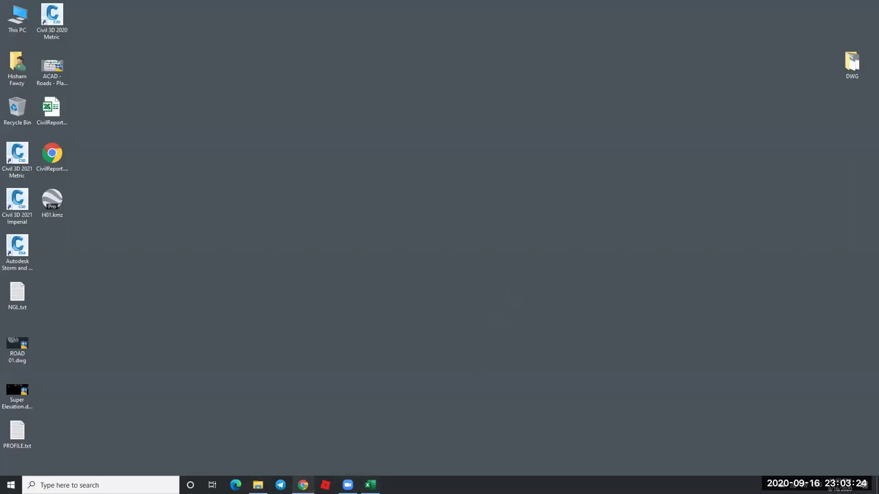
Bring Chrome forward, add a blank tab beside the YouTube lesson, and minimise the browser.
click(303, 485)
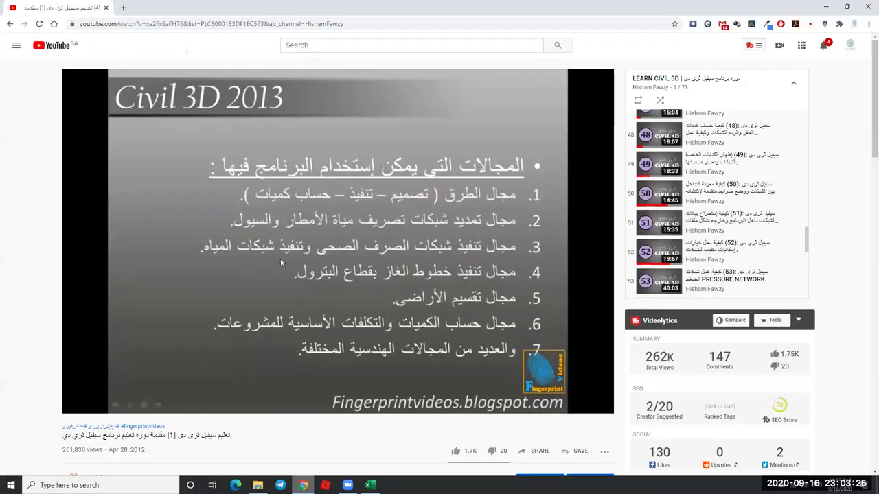
click(124, 7)
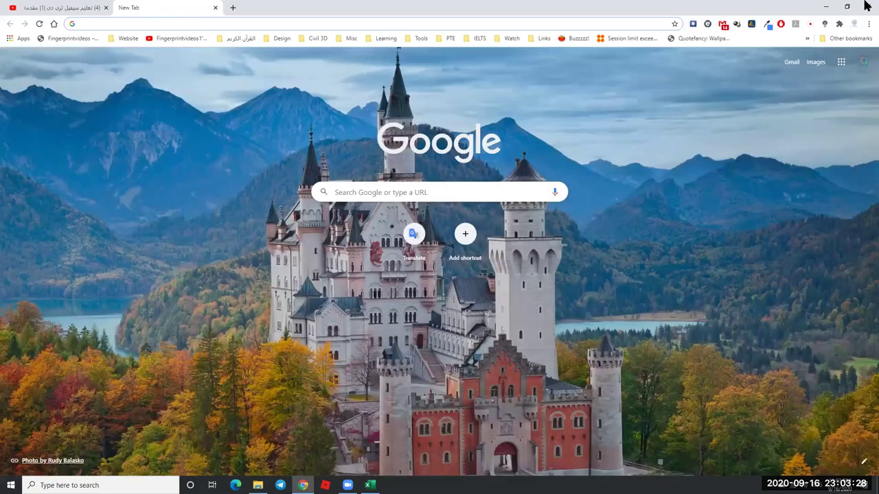
click(827, 6)
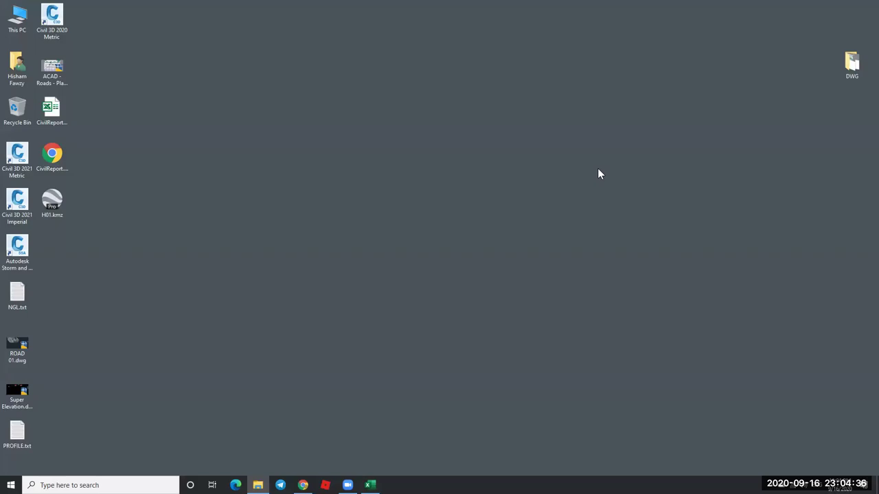
Search Google for 'civil 3d country kit' and open the Civil 3D Country Kits result.
click(303, 485)
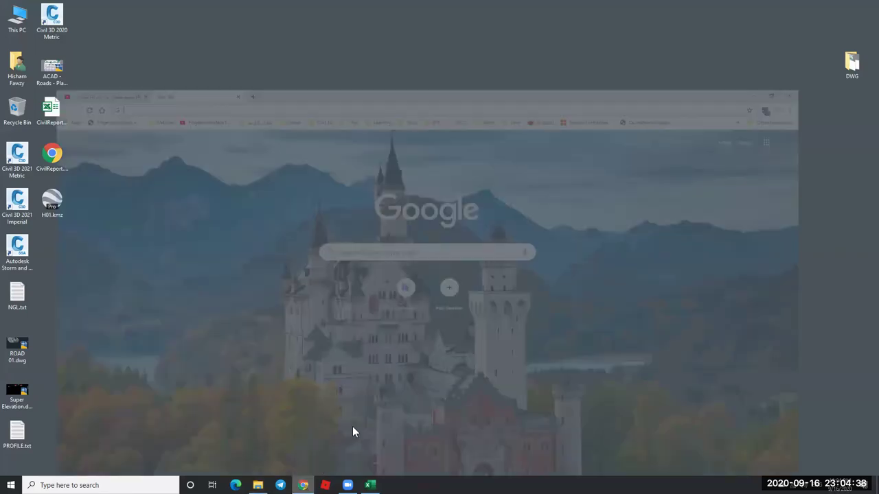
click(408, 194)
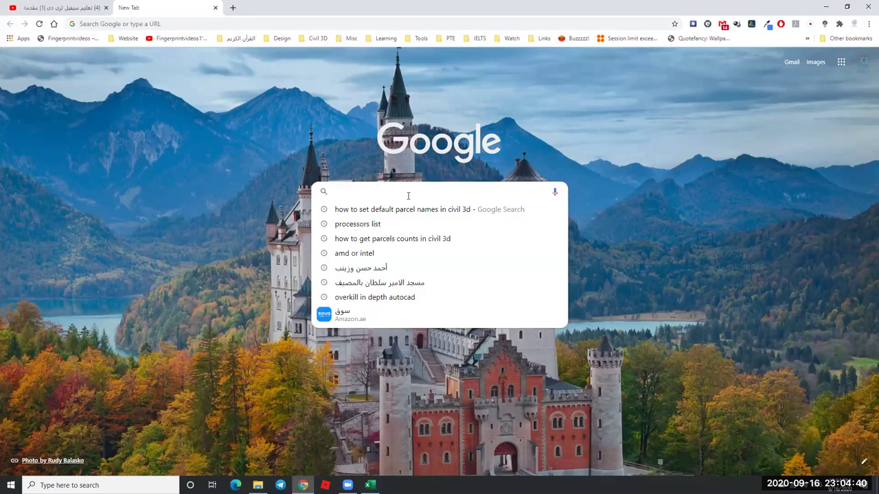
text(civi)
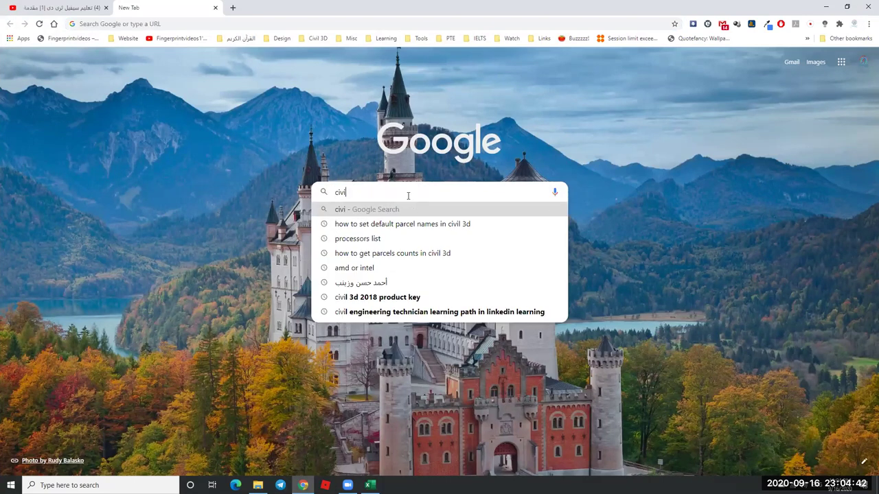
text(l 3d c)
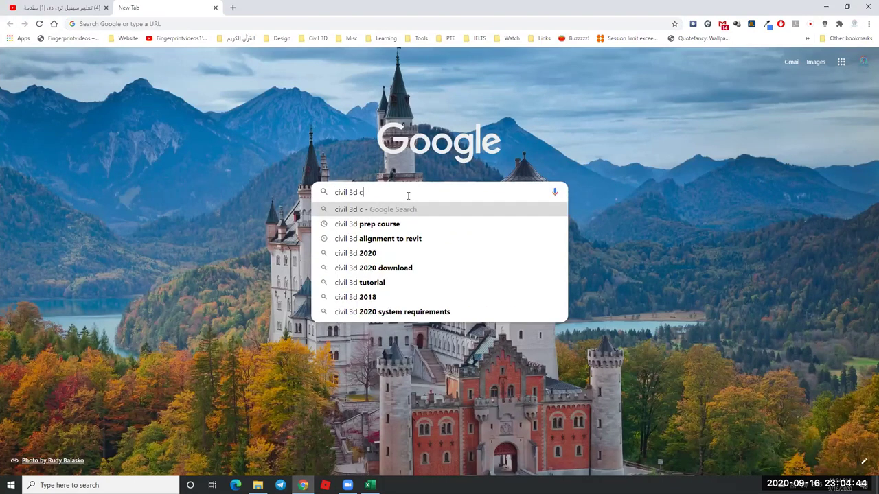
text(ountry)
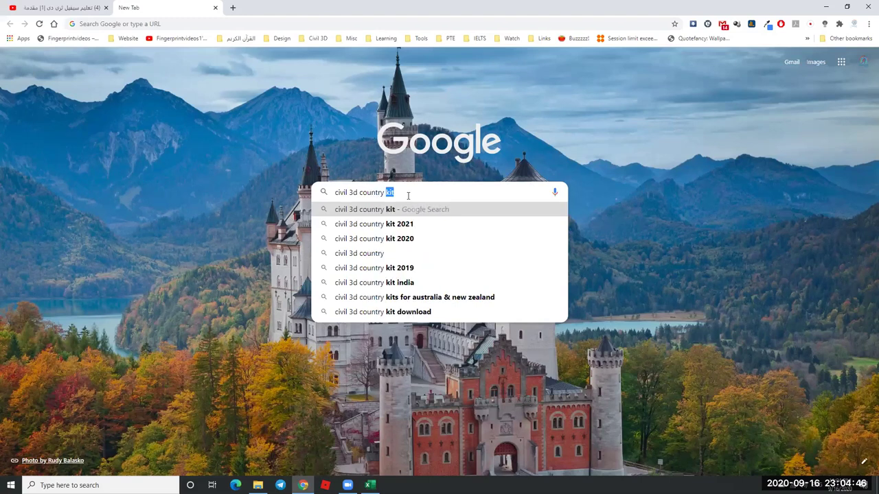
key(BackSpace)
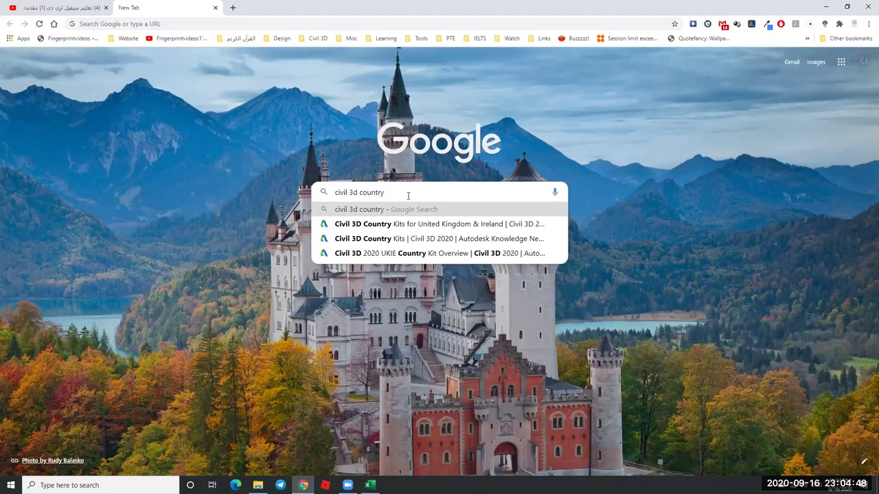
text(kit)
key(Return)
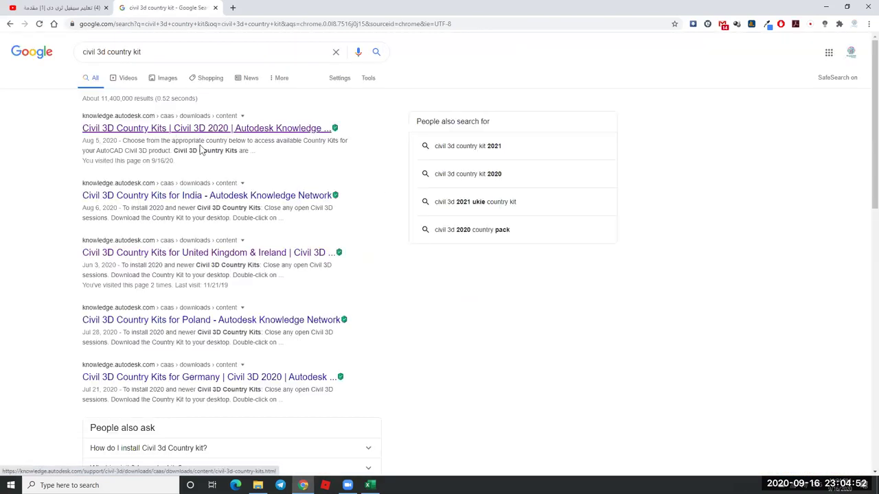
click(328, 197)
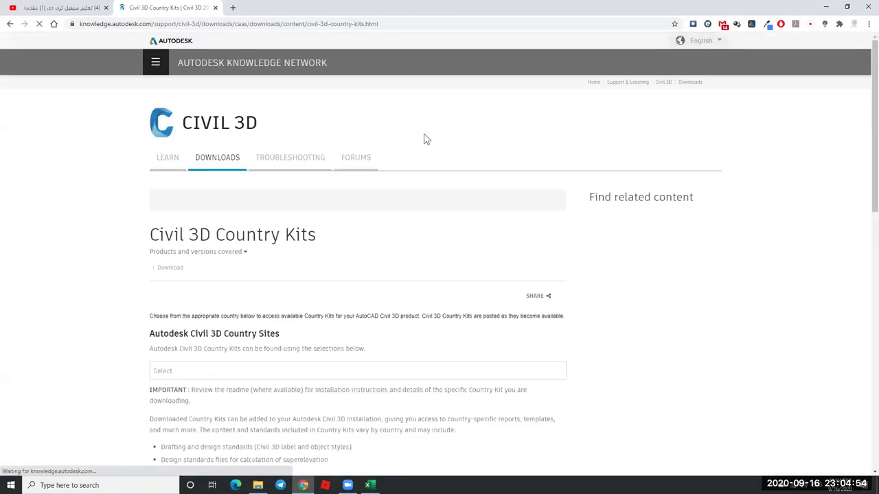
click(512, 371)
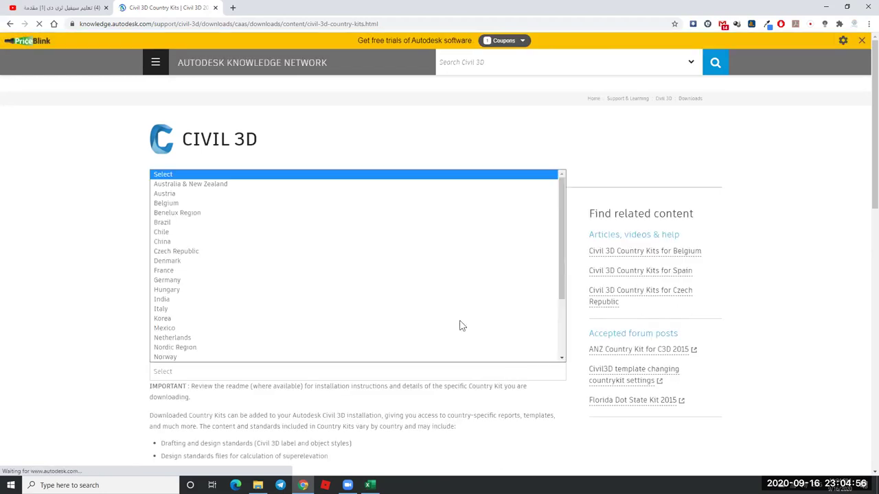
click(98, 177)
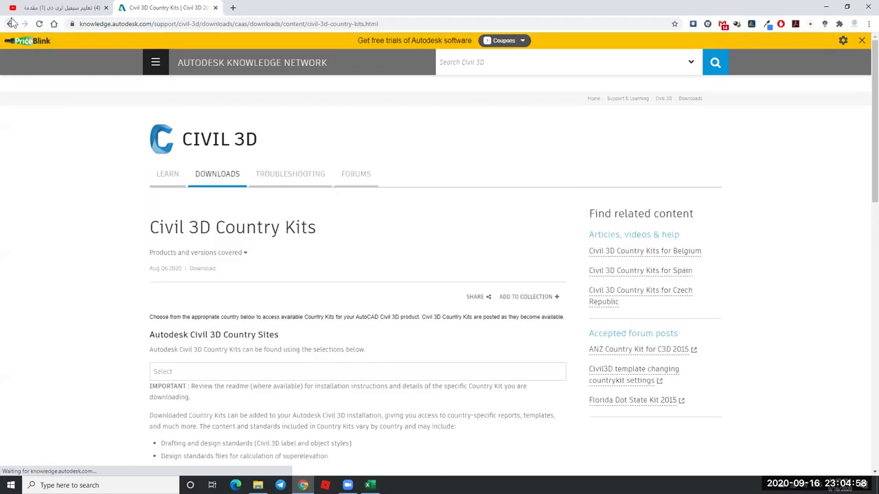
Refine the search to 'civil 3d country kit 2021' and open the United Kingdom & Ireland result.
click(10, 23)
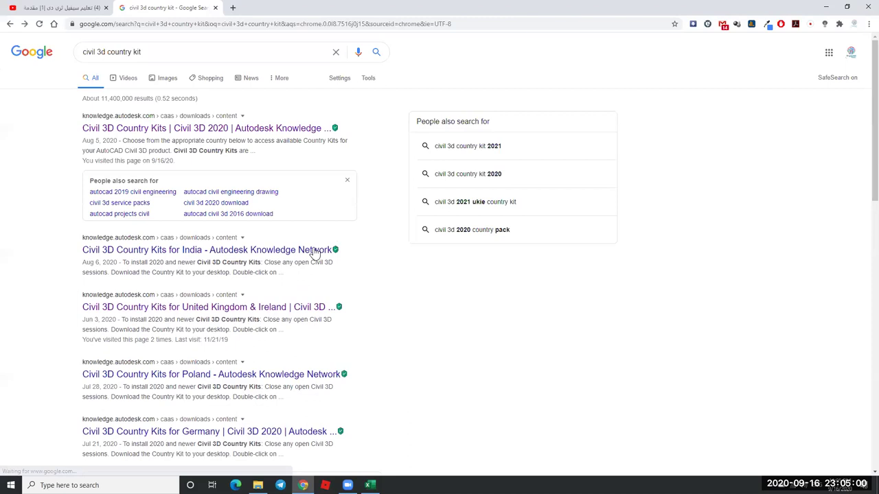
click(195, 51)
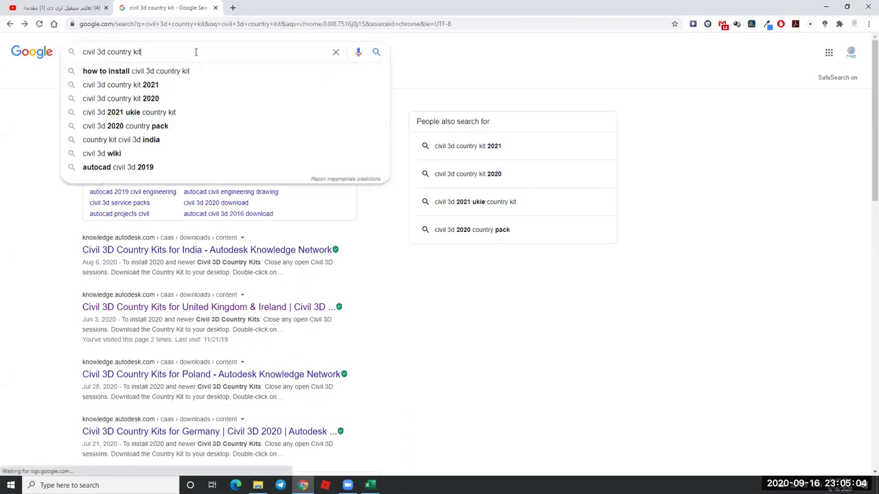
click(165, 87)
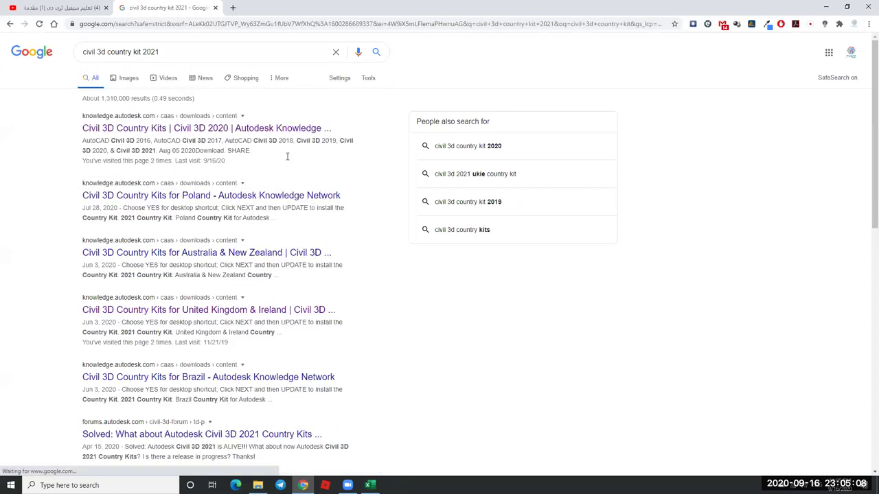
click(203, 313)
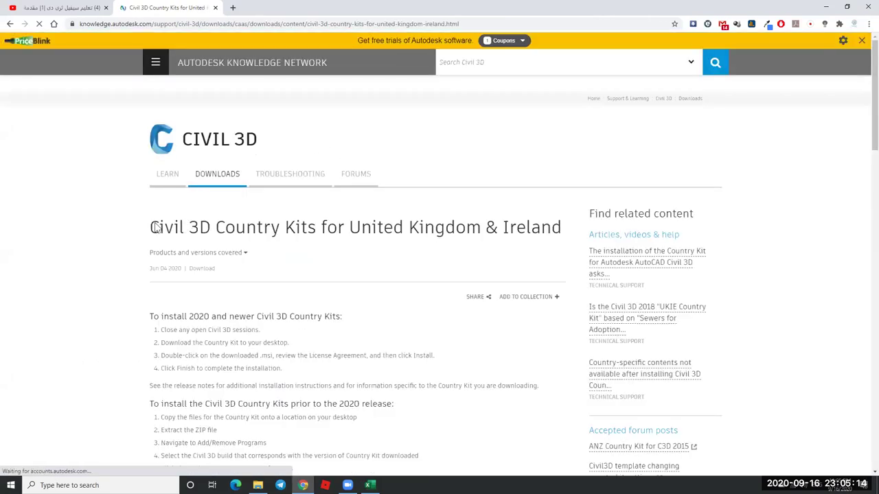
Scroll the UK & Ireland Country Kits page to the 2021 Country Kit download list.
scroll(329, 244, down, 6)
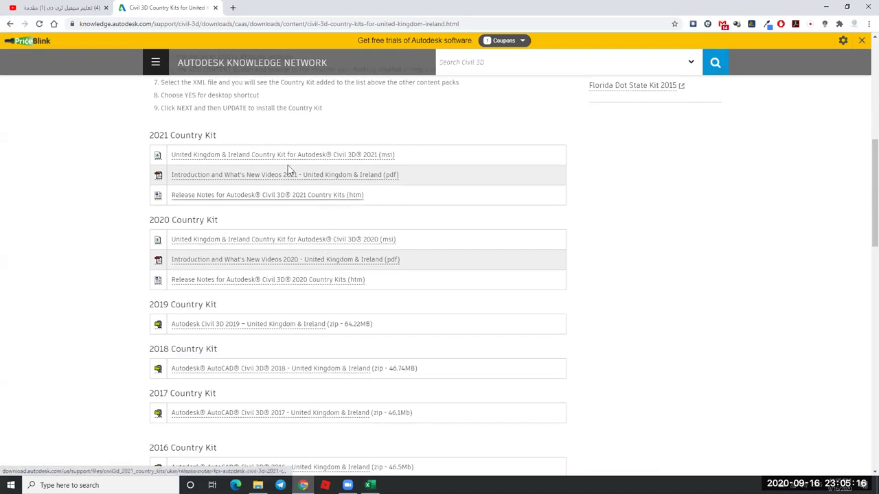
scroll(206, 154, down, 5)
scroll(208, 258, down, 3)
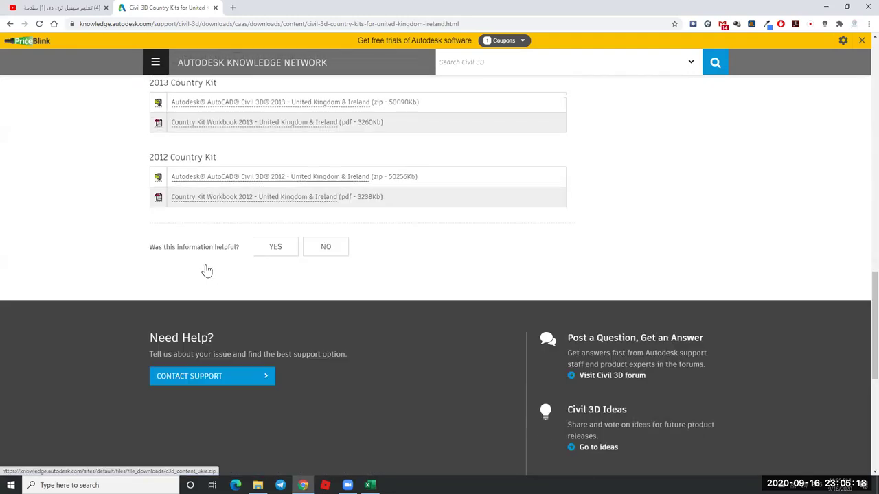
scroll(171, 268, up, 3)
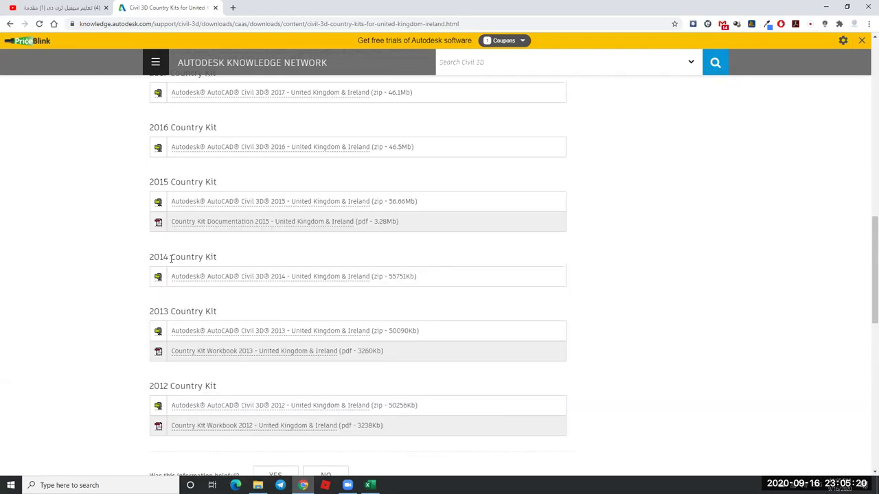
scroll(184, 206, up, 5)
scroll(184, 221, up, 2)
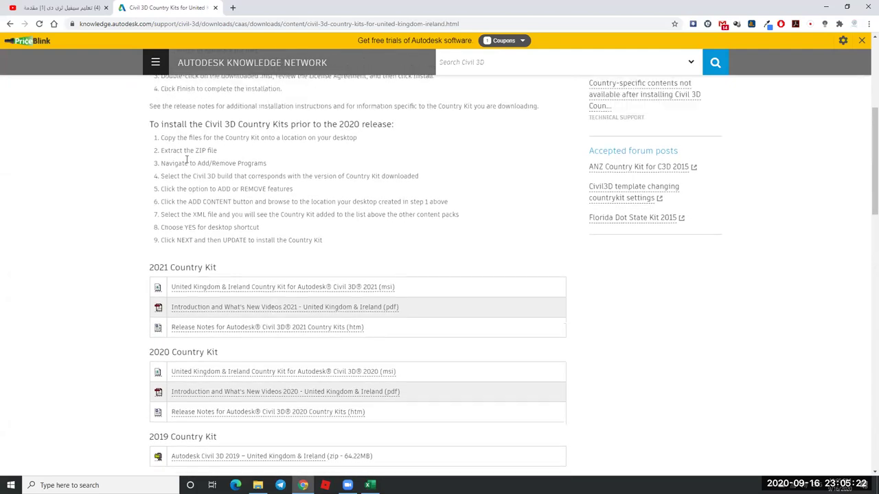
scroll(186, 225, down, 1)
scroll(281, 229, down, 3)
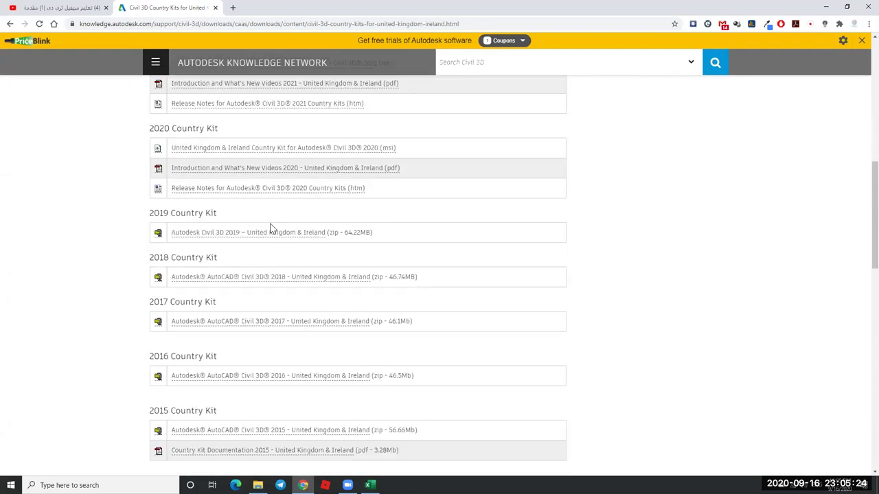
scroll(267, 220, up, 1)
scroll(259, 218, up, 1)
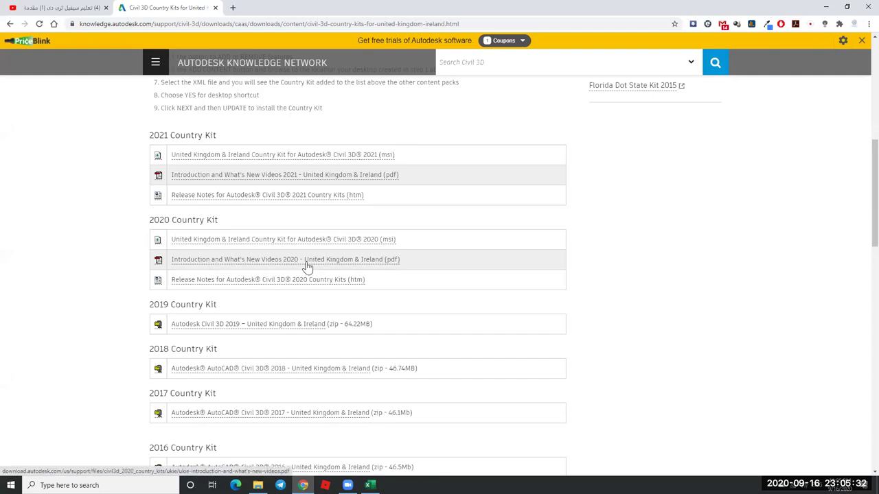
Review the 2021 Introduction and What's New Videos PDF, then close it.
click(341, 177)
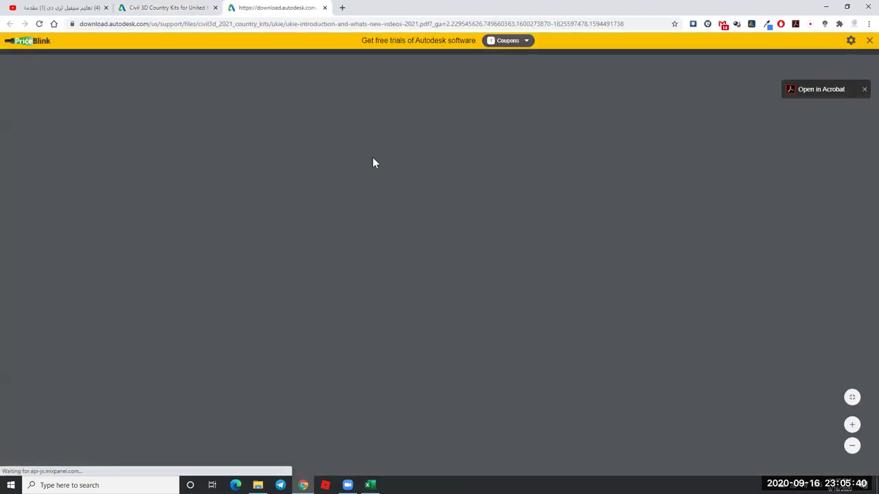
scroll(403, 204, down, 10)
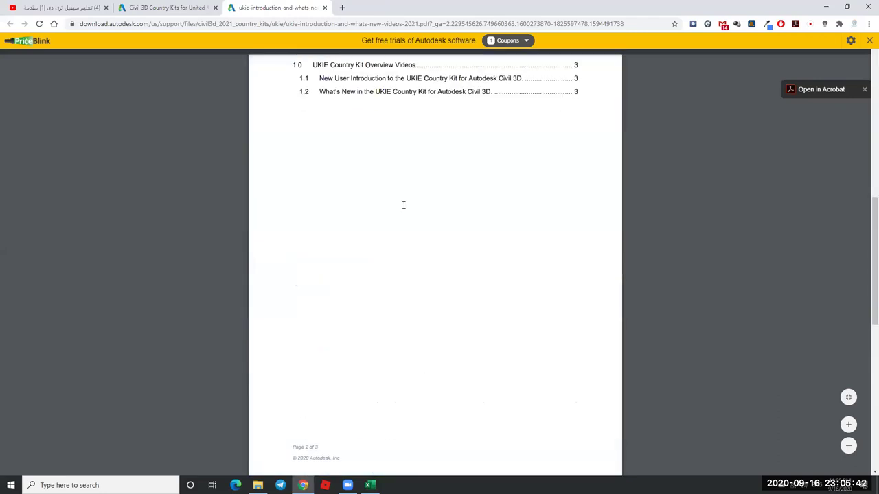
scroll(403, 204, down, 3)
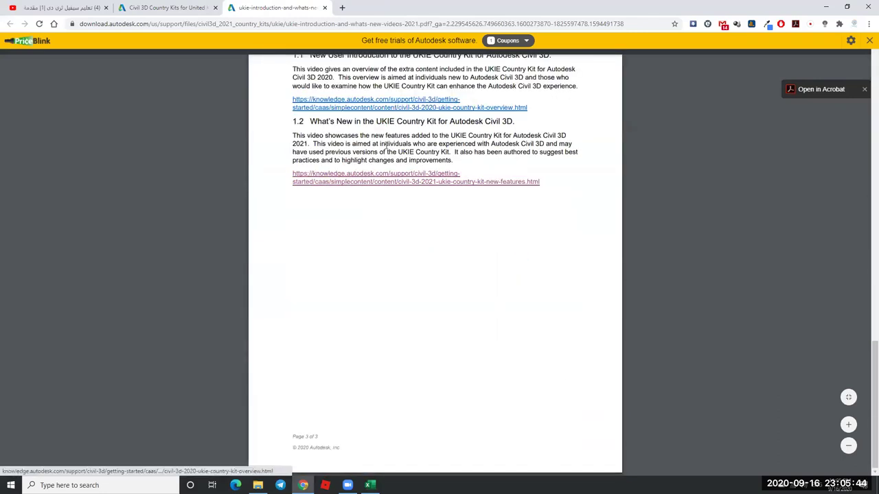
scroll(355, 154, up, 1)
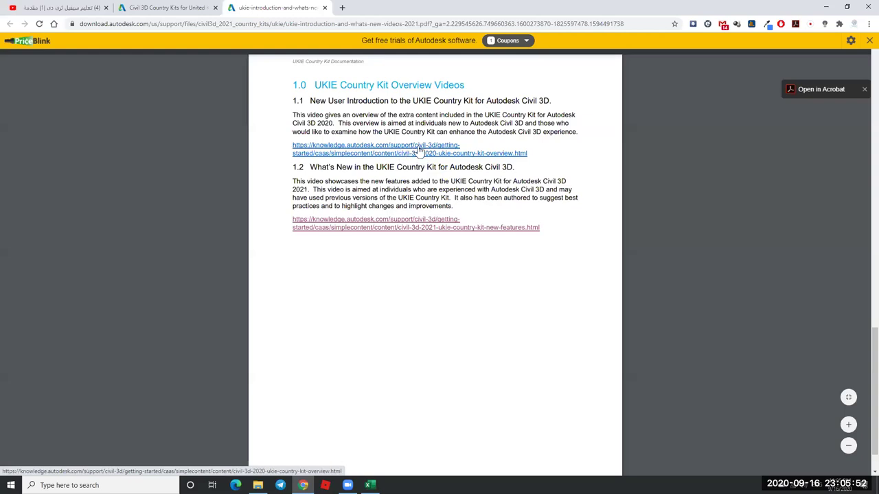
click(325, 8)
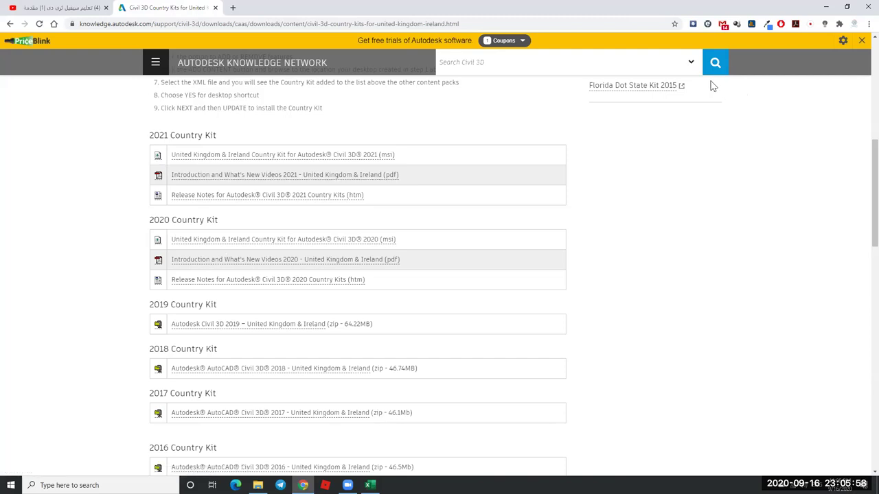
Run ukie_content_c3d_2021.msi from Chrome's Downloads list and minimise the browser.
key(ctrl+j)
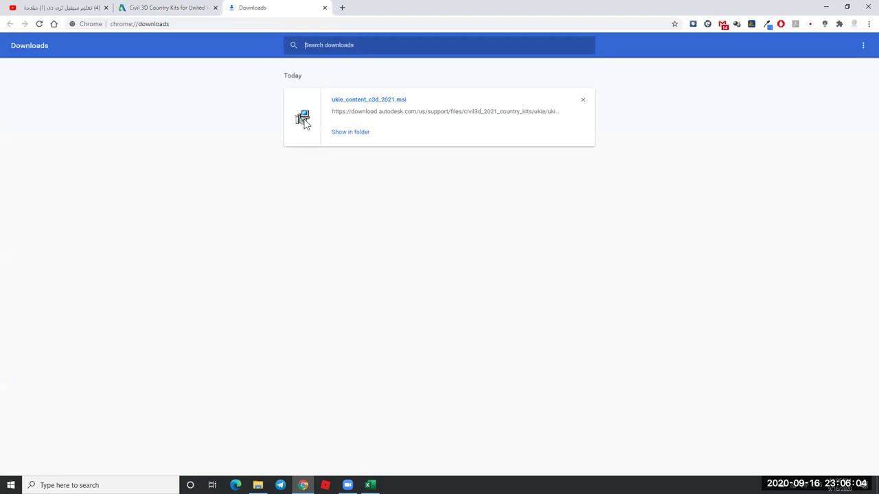
click(368, 101)
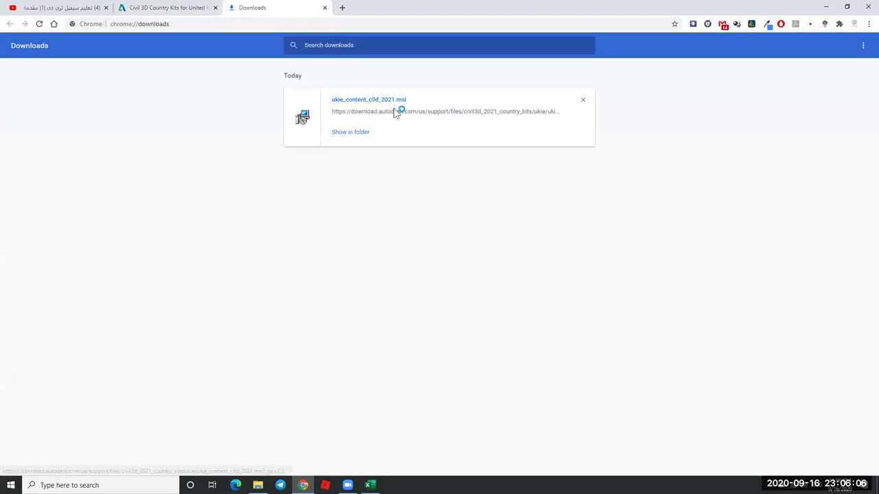
click(826, 7)
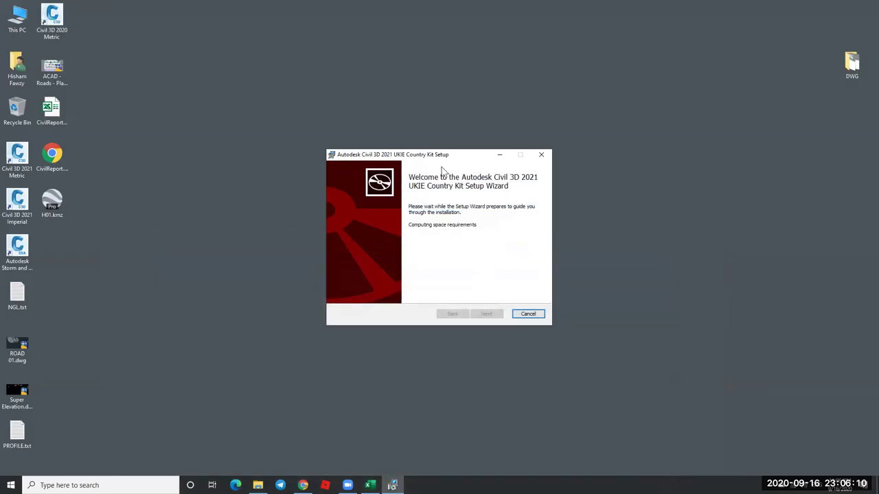
Accept the licence, install the UKIE country kit, and close the finished wizard.
click(394, 252)
click(458, 274)
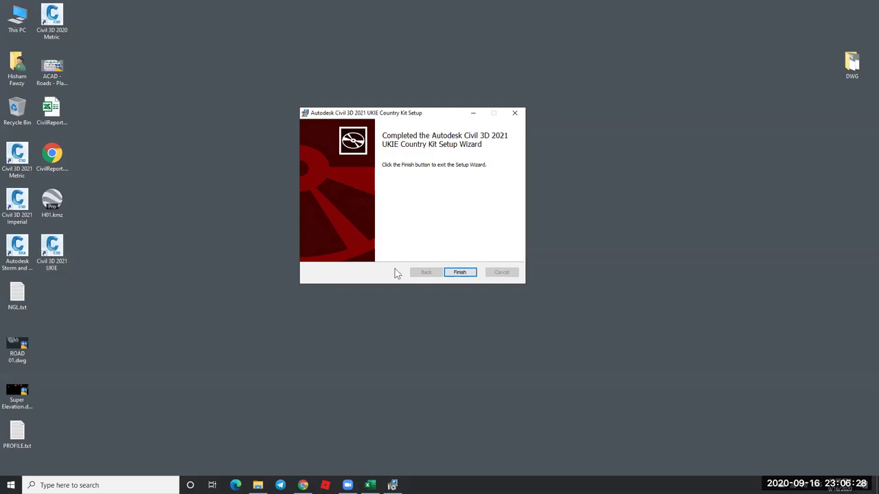
click(459, 273)
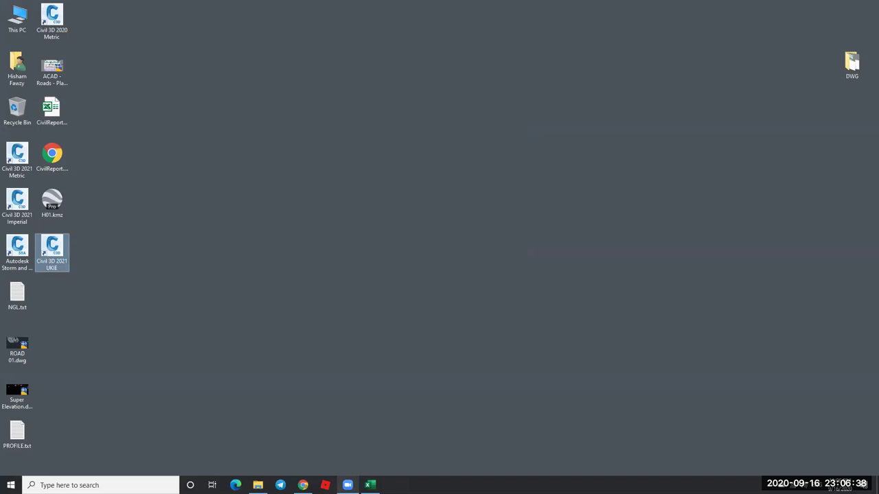
Back in Chrome, search the web for 'Civil 3D Country Kits'.
click(302, 485)
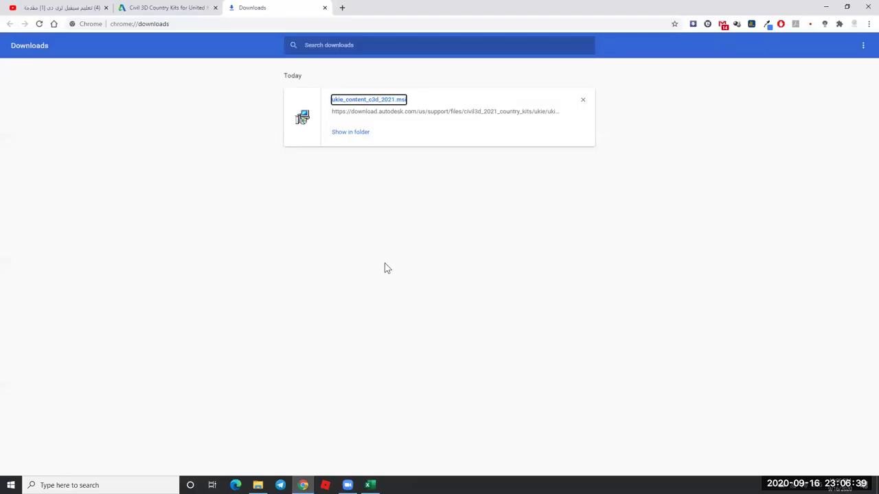
click(163, 10)
scroll(347, 131, up, 8)
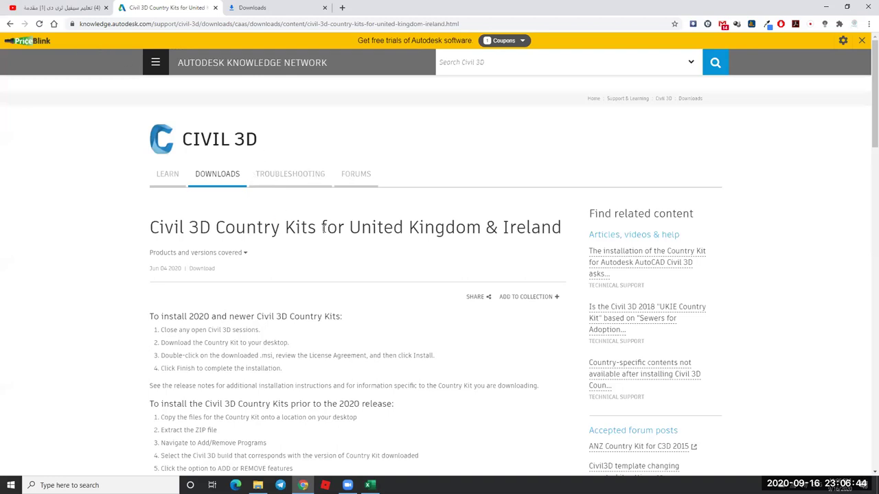
drag(149, 227, 316, 230)
key(ctrl+c)
click(492, 62)
click(283, 24)
key(ctrl+v)
key(Return)
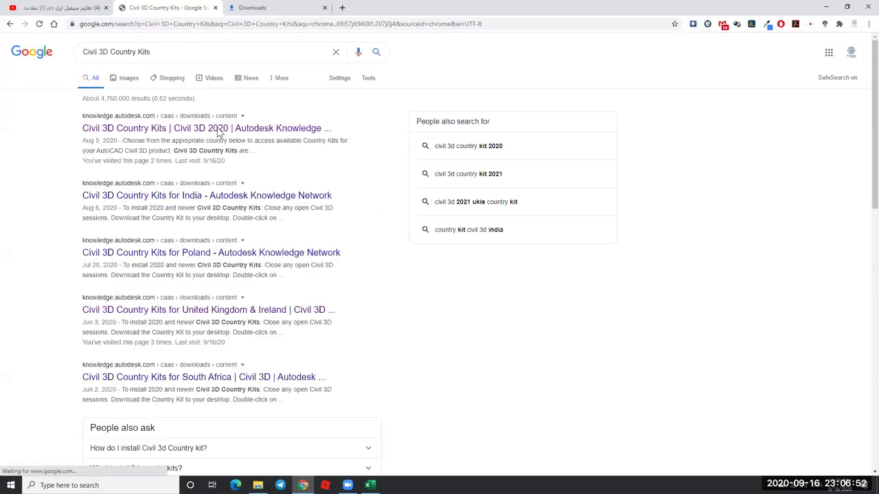
Open the Autodesk Country Kits result and choose United States as the country.
click(221, 130)
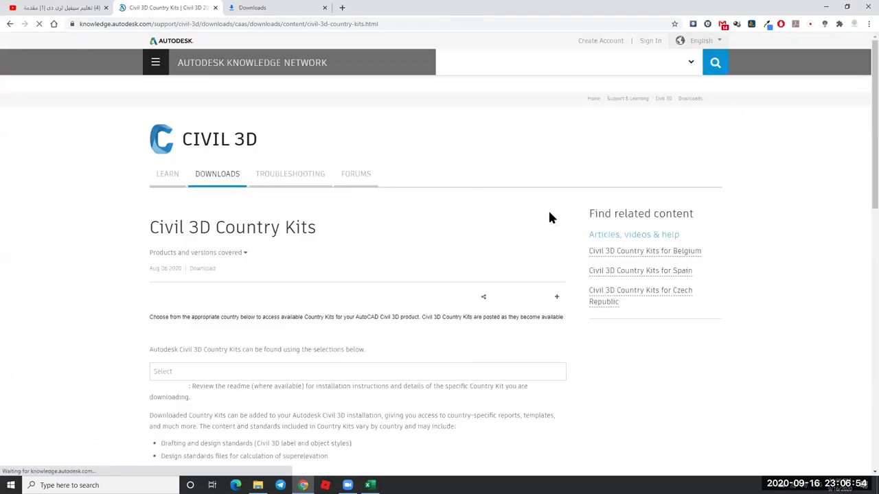
scroll(563, 237, down, 1)
click(557, 281)
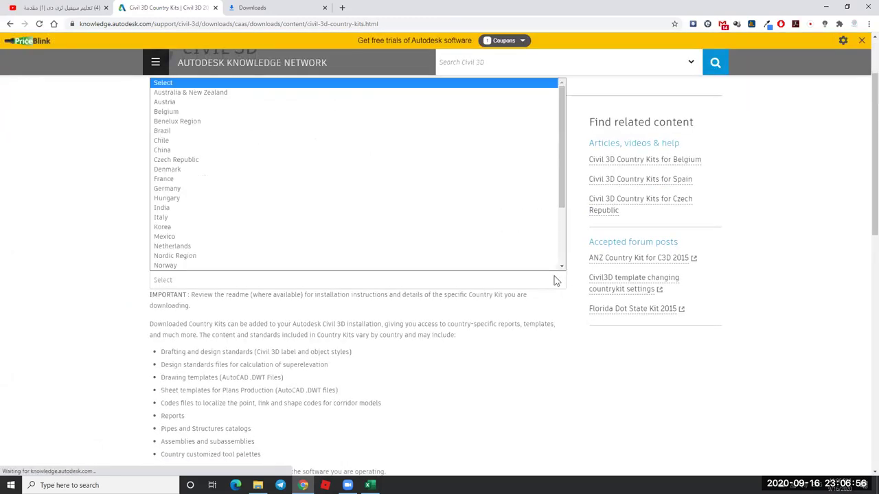
scroll(172, 110, up, 1)
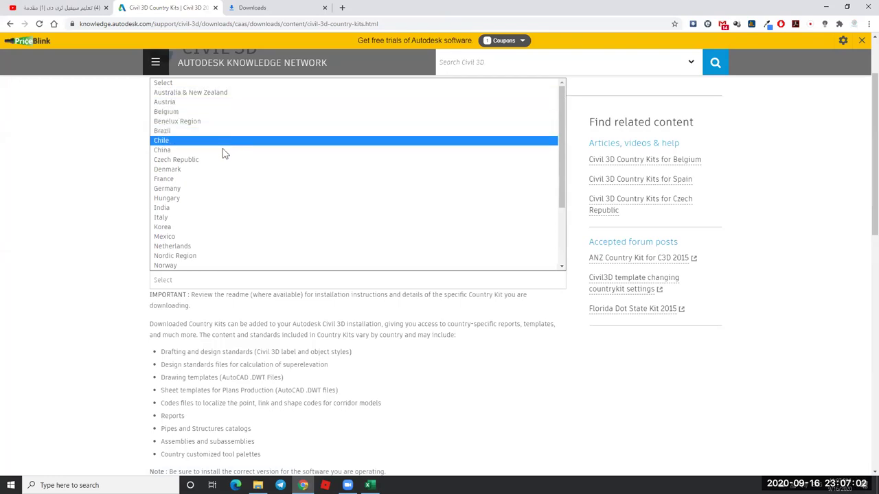
scroll(260, 169, down, 3)
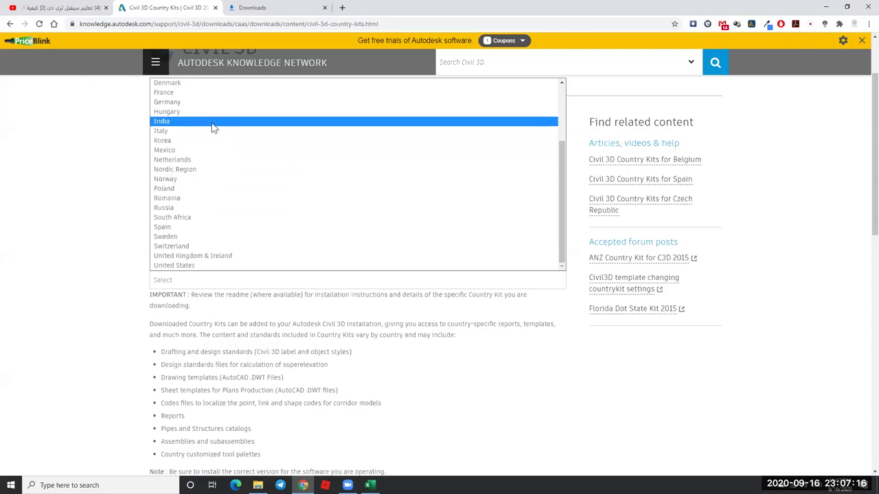
click(193, 268)
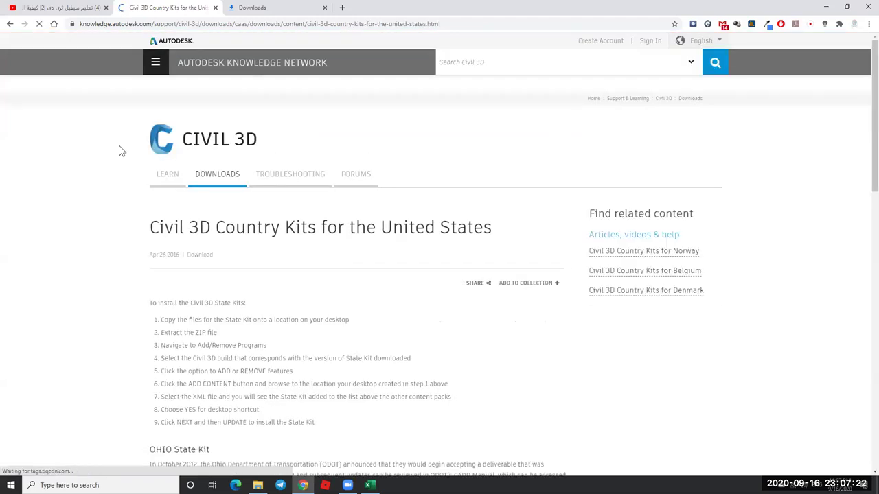
Open and review the State Kit Documentation 2016 - Ohio PDF, then close the preview.
scroll(117, 150, down, 5)
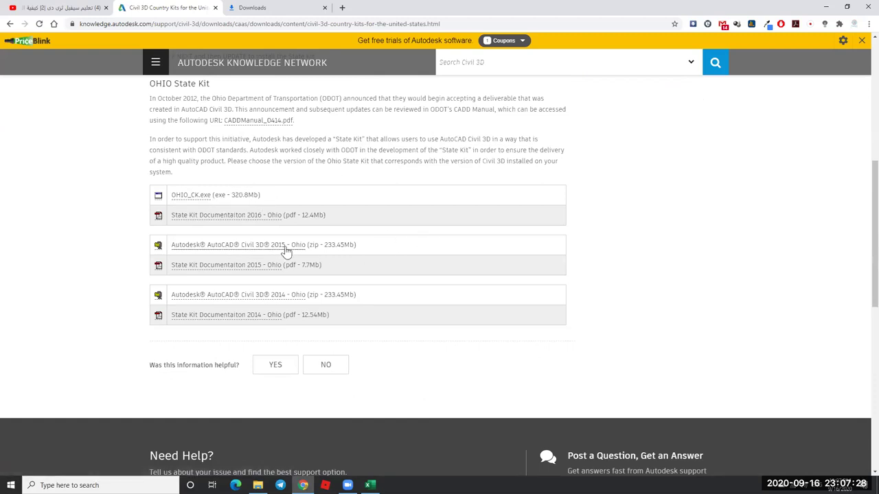
click(225, 218)
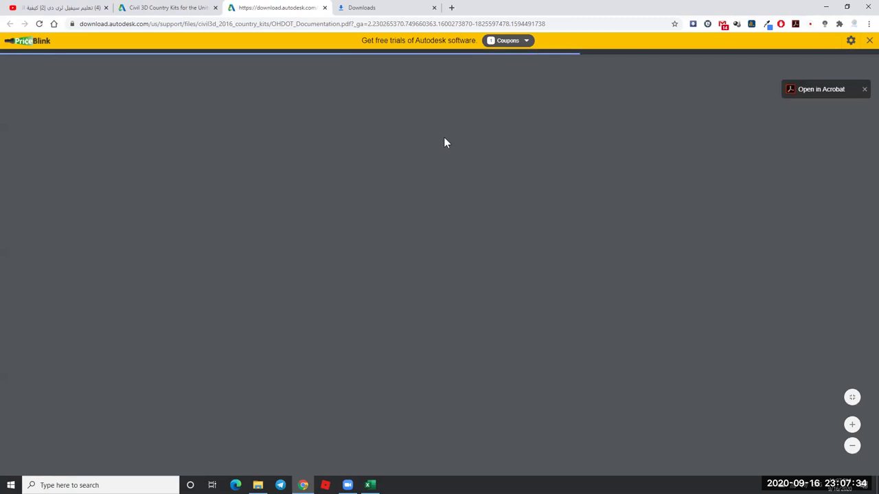
scroll(460, 180, down, 7)
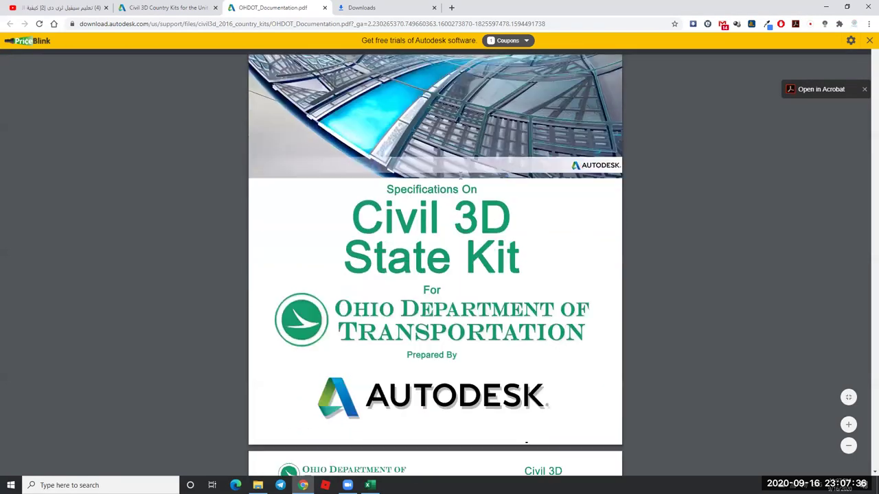
scroll(439, 89, up, 5)
scroll(440, 89, up, 2)
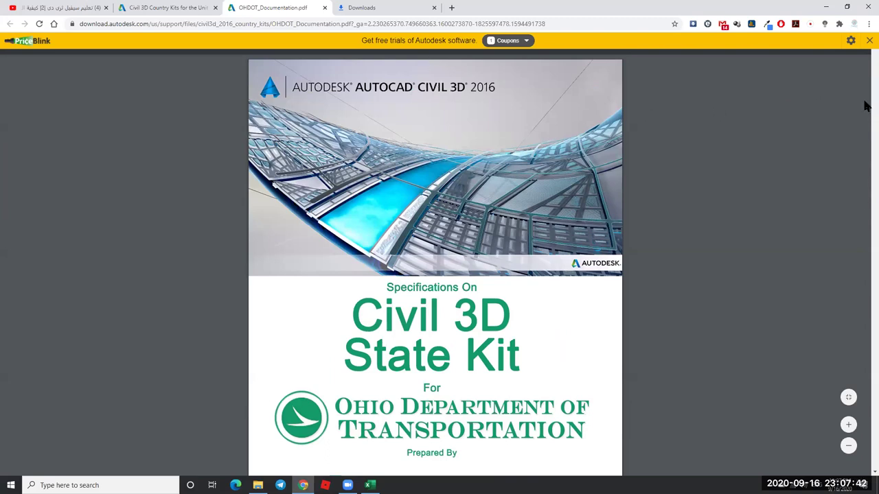
scroll(866, 107, down, 3)
scroll(867, 103, up, 3)
scroll(867, 113, down, 6)
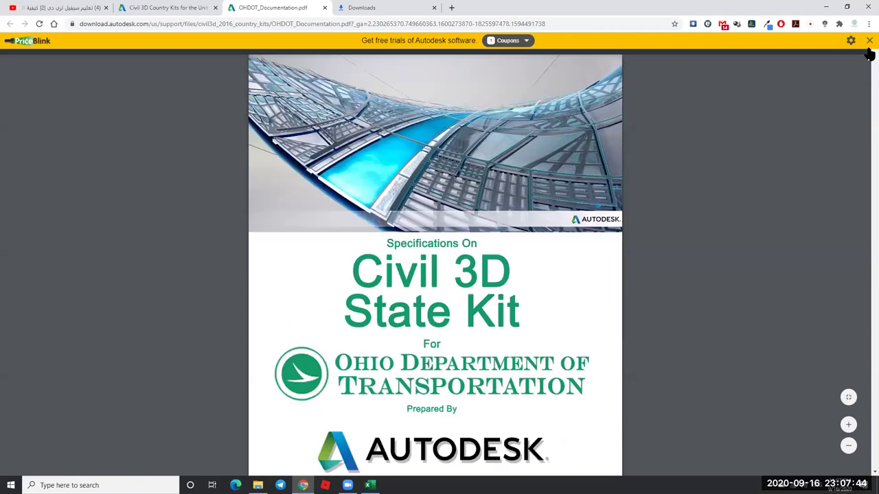
scroll(867, 120, down, 20)
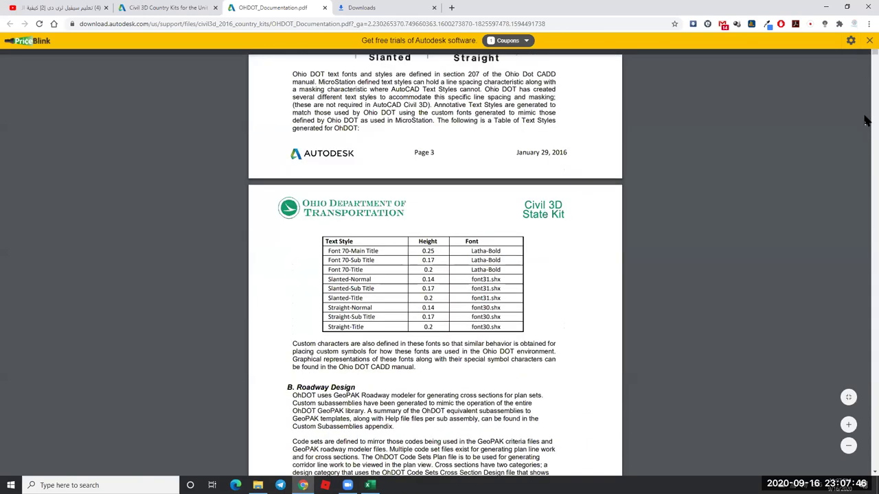
scroll(865, 433, down, 20)
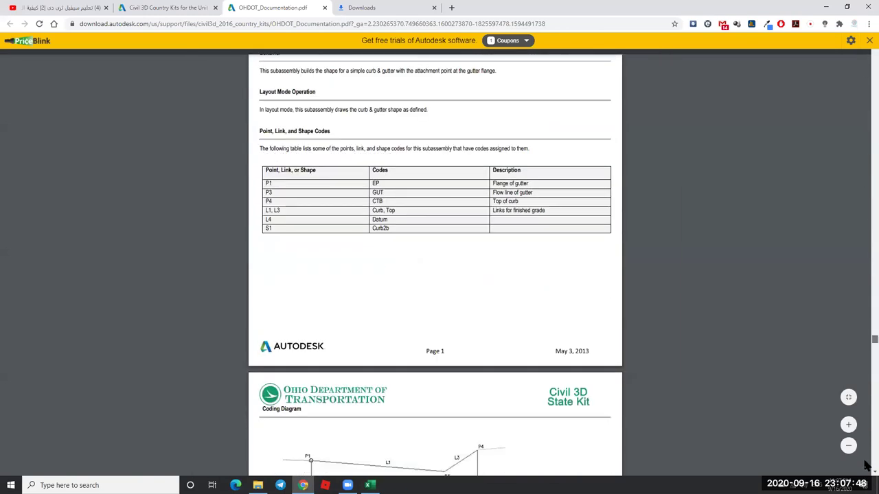
scroll(866, 473, down, 20)
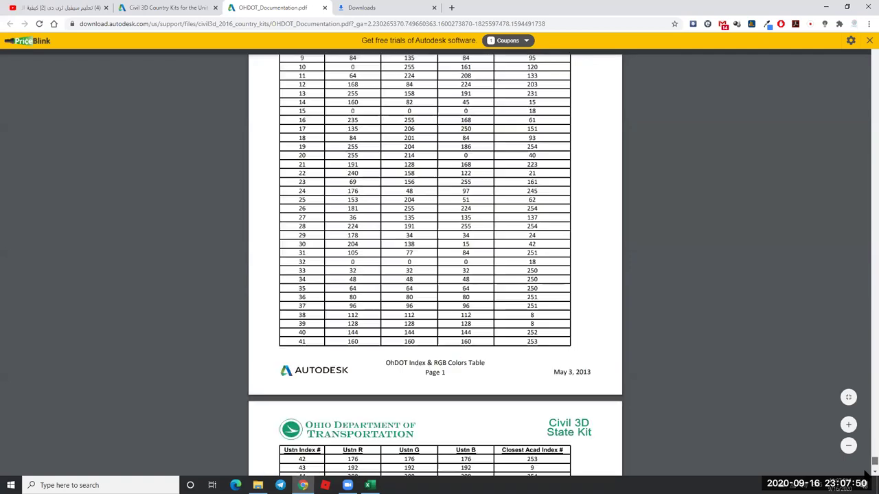
scroll(866, 472, up, 20)
scroll(867, 427, up, 10)
scroll(170, 220, up, 20)
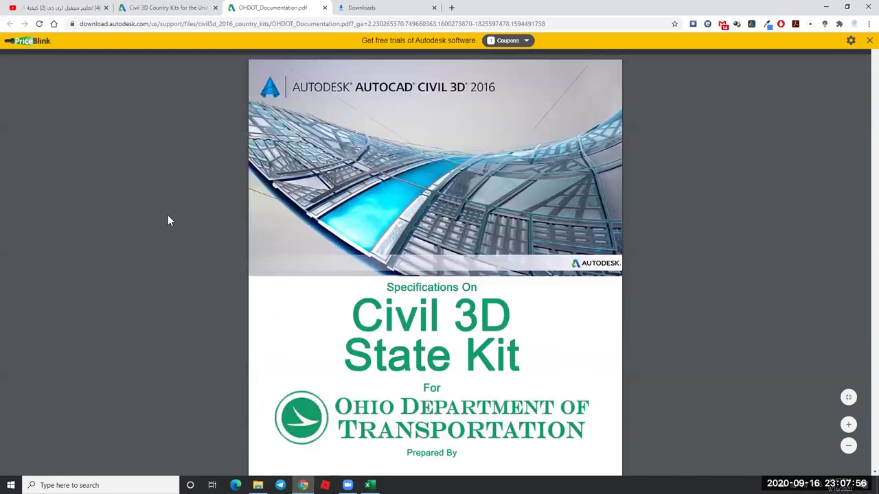
key(ctrl+w)
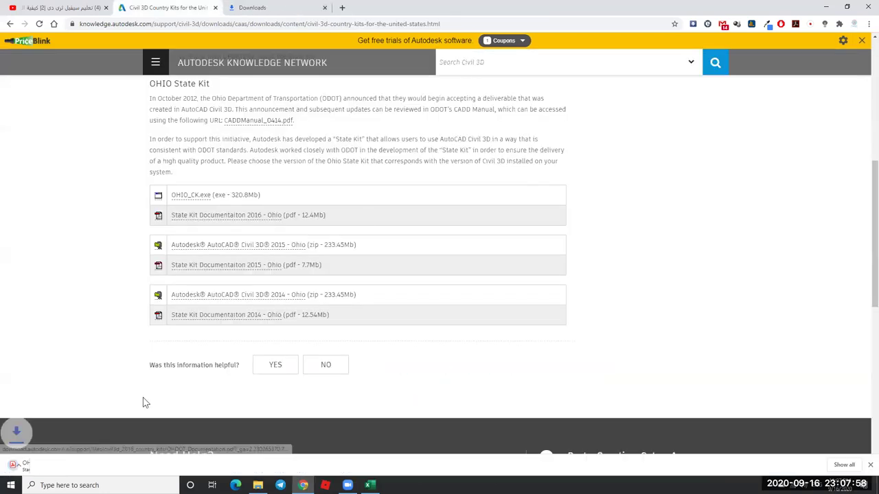
Open the downloaded OHDOT_Documentation.pdf and switch to Chrome's Downloads list.
click(62, 464)
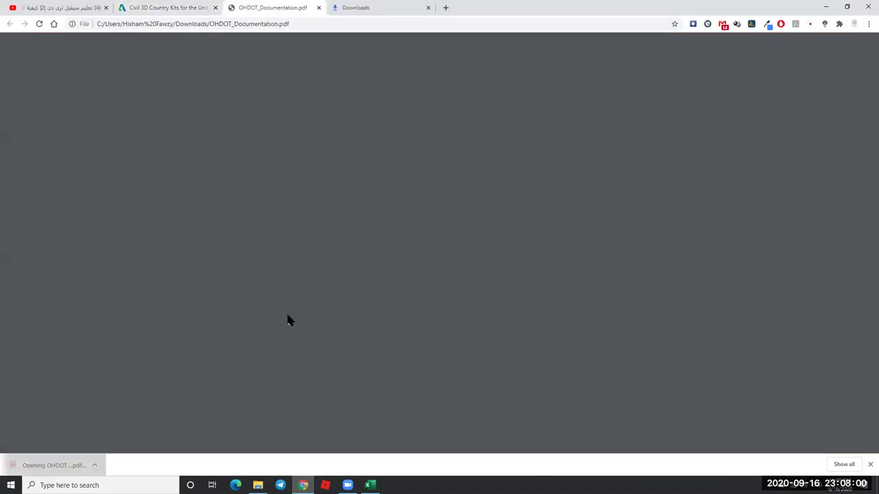
key(ctrl+w)
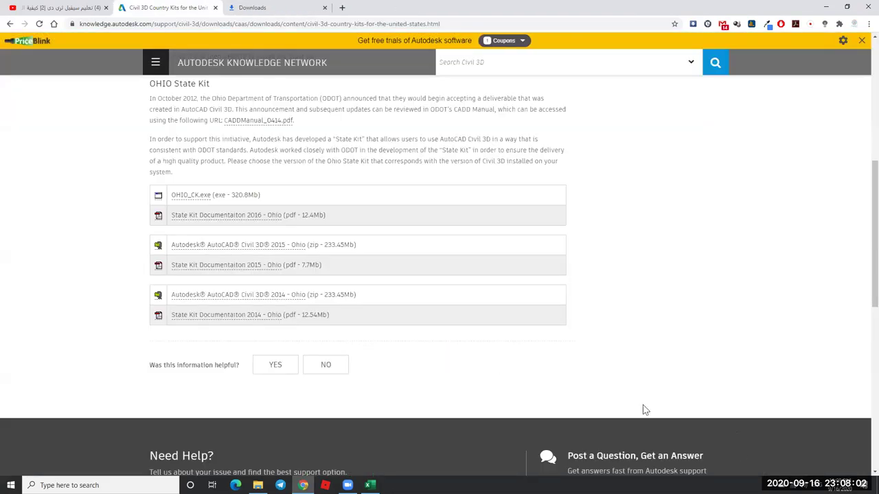
key(ctrl+j)
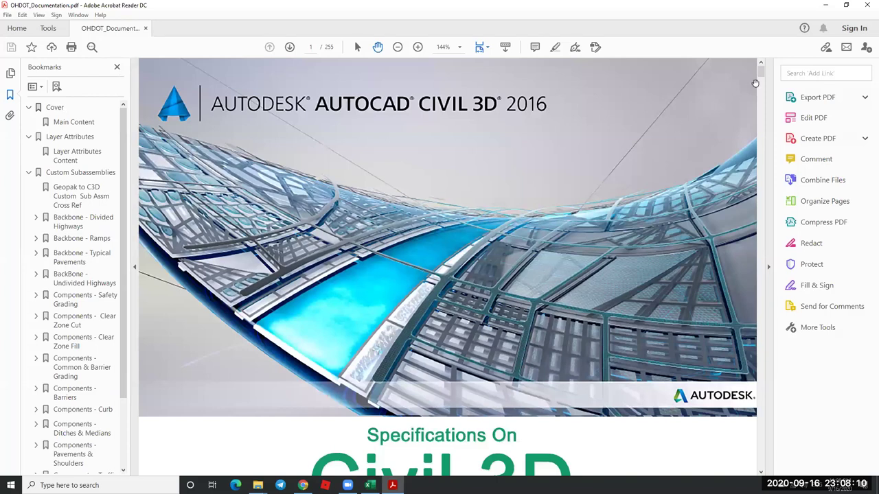
Browse the OHDOT documentation pages in Acrobat, return to page 1, and close it.
drag(762, 73, 768, 256)
scroll(772, 165, down, 5)
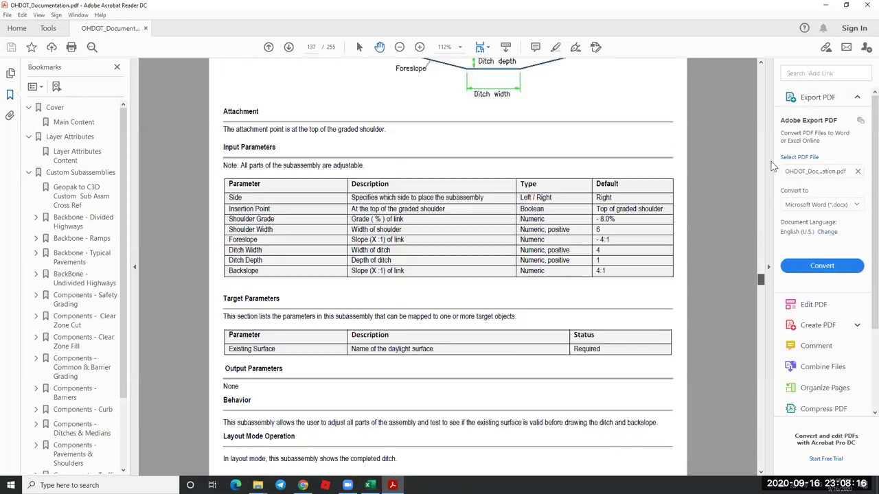
scroll(778, 75, up, 2)
scroll(560, 118, up, 10)
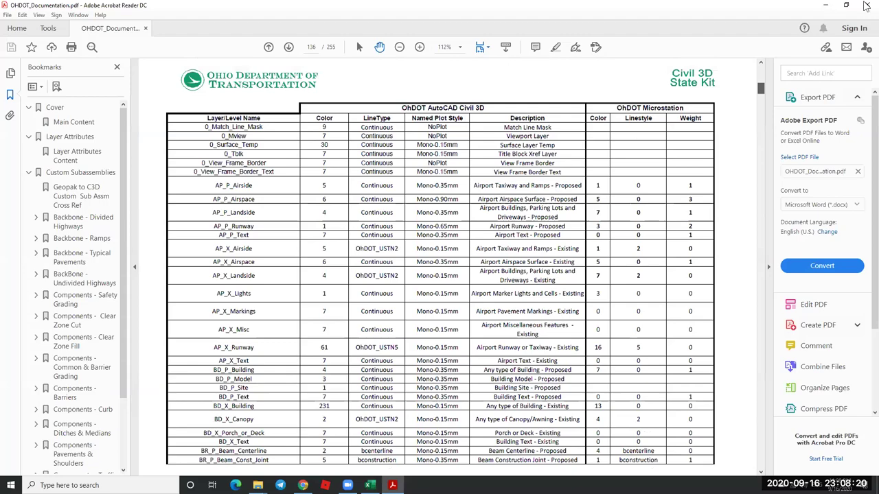
key(Home)
key(super+d)
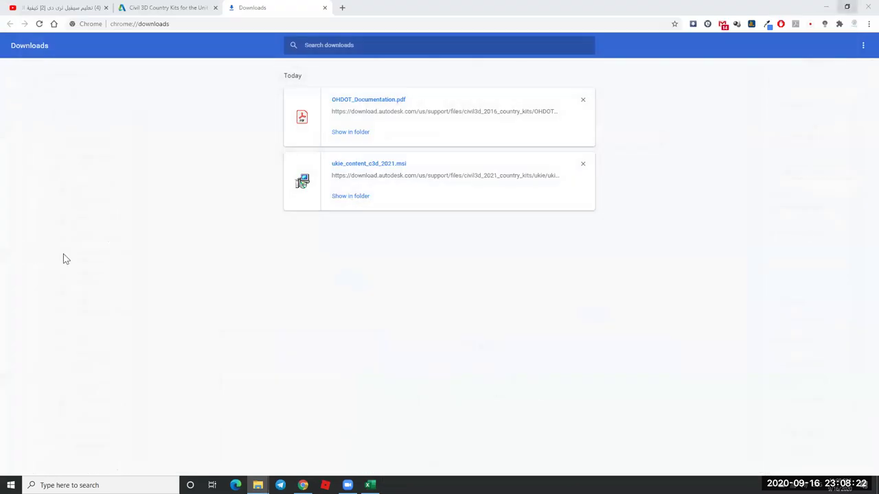
Launch Civil 3D 2021 UKIE from its desktop shortcut.
double_click(53, 249)
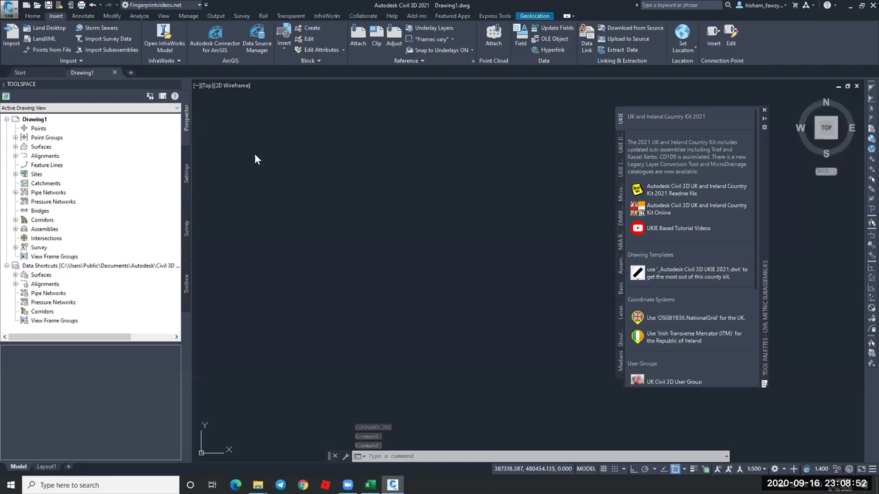
Browse the country kit palette's Typical, Junction, MicroDrainage and DMRB road section tabs.
drag(750, 221, 750, 201)
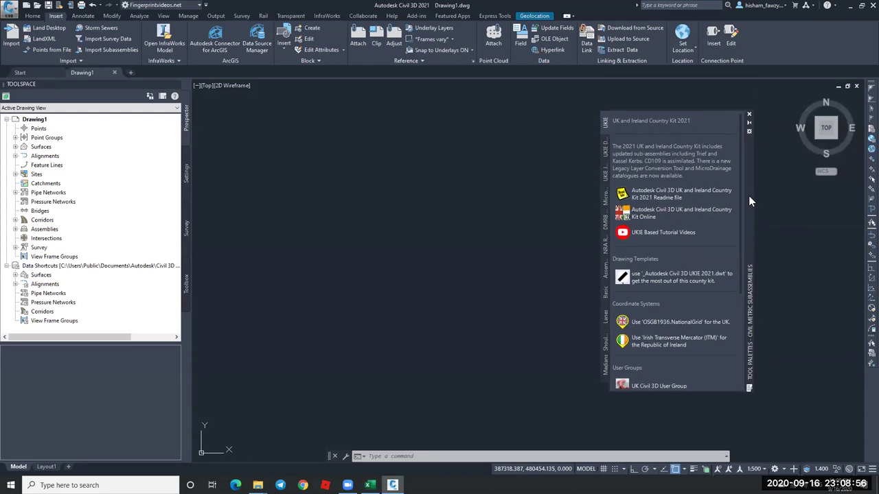
click(606, 149)
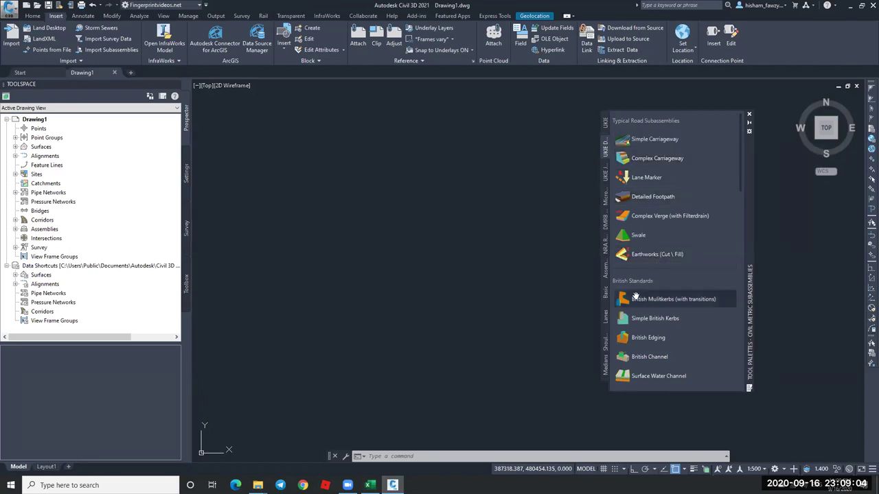
click(604, 171)
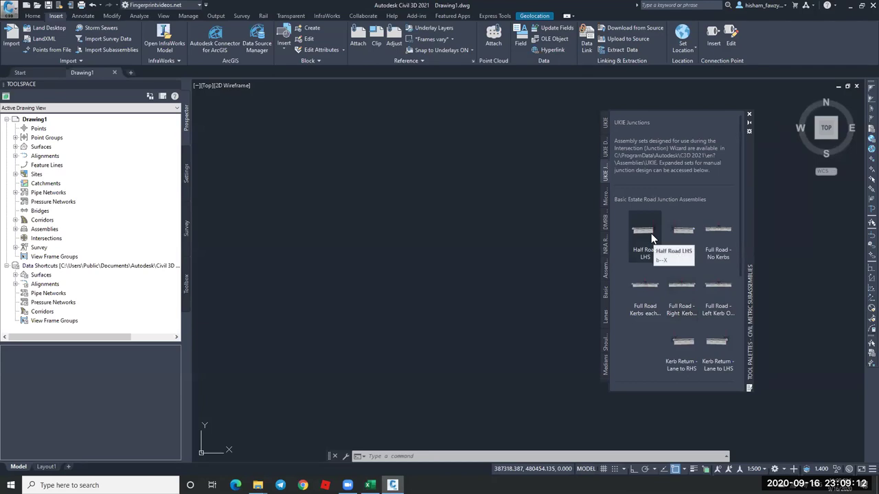
click(605, 197)
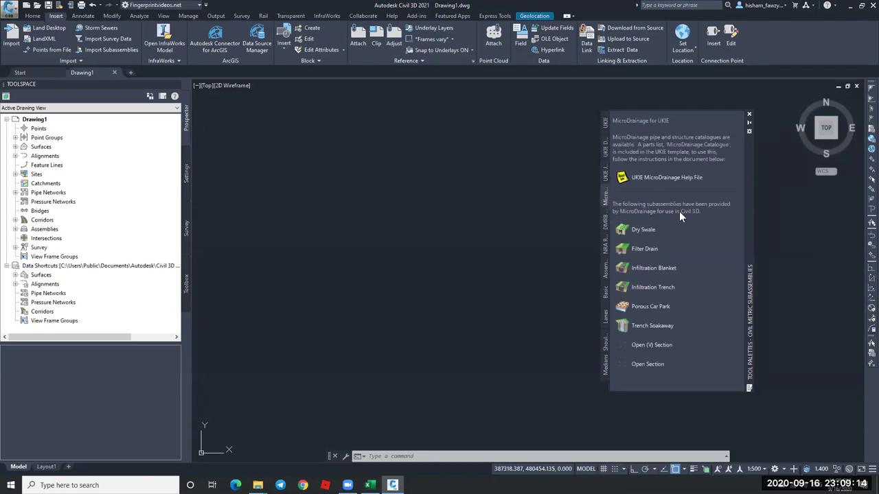
click(607, 219)
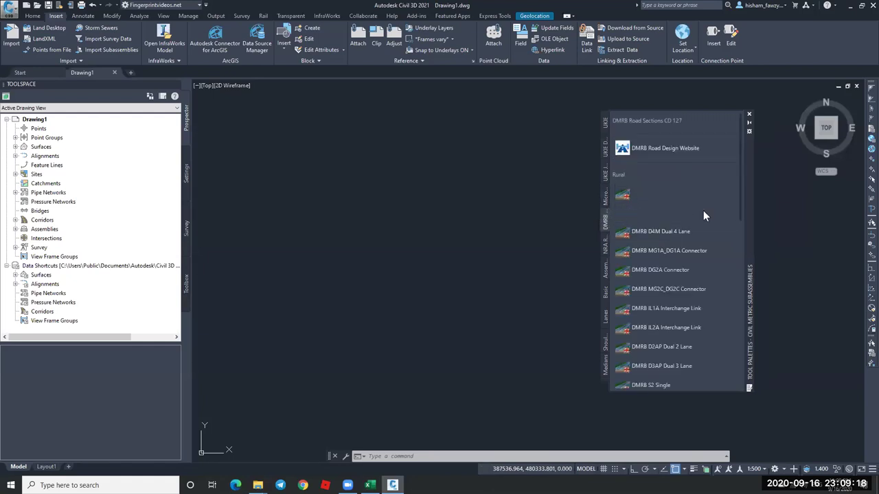
Compare the NRA and DMRB road section assemblies, then close the tool palettes.
click(607, 245)
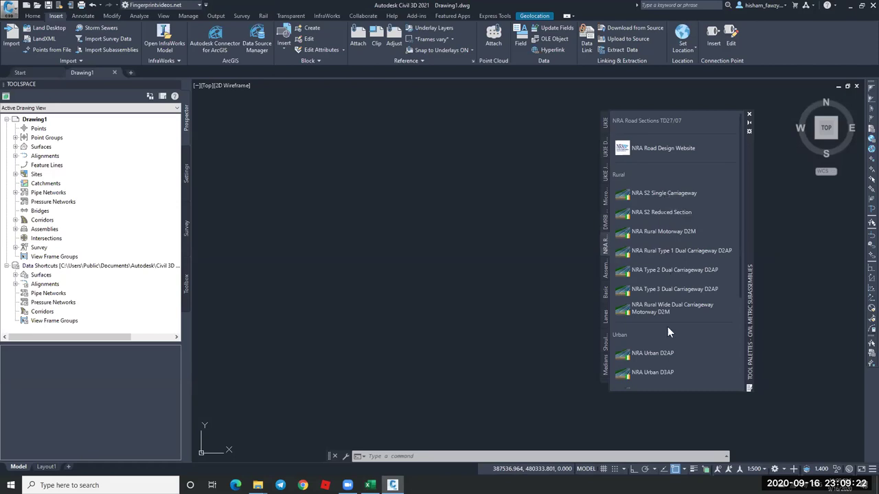
scroll(678, 268, down, 5)
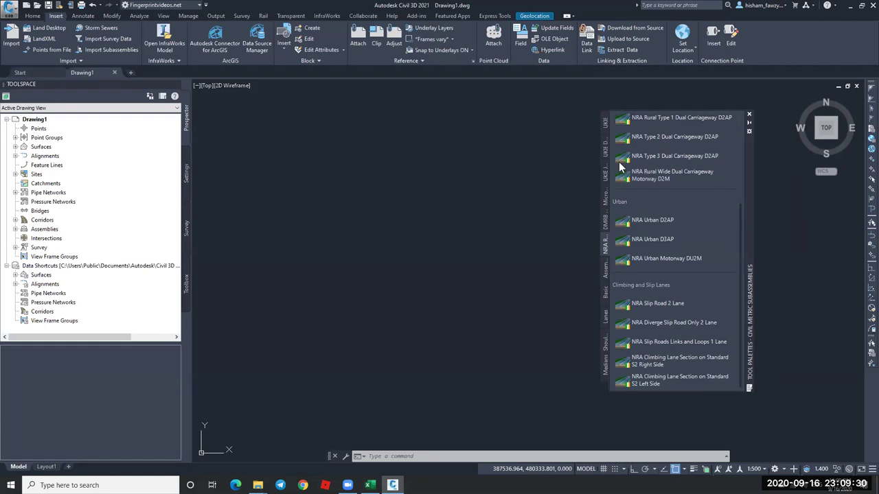
scroll(620, 167, up, 3)
click(606, 219)
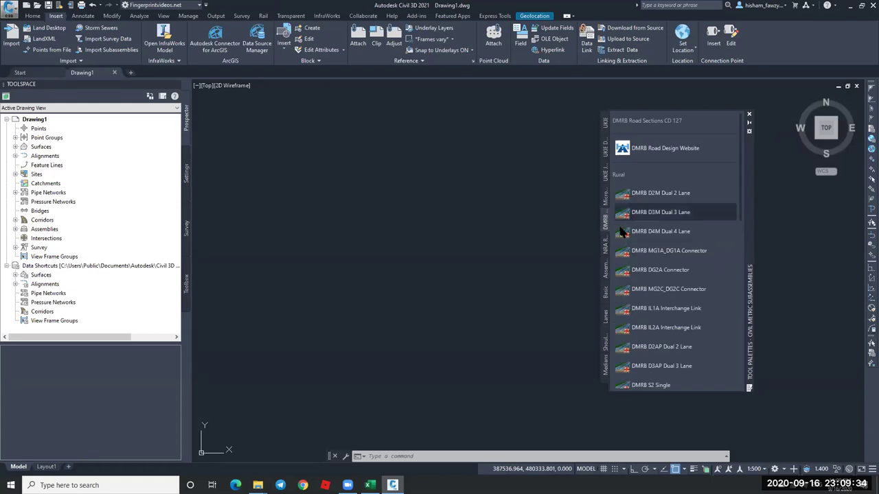
click(605, 247)
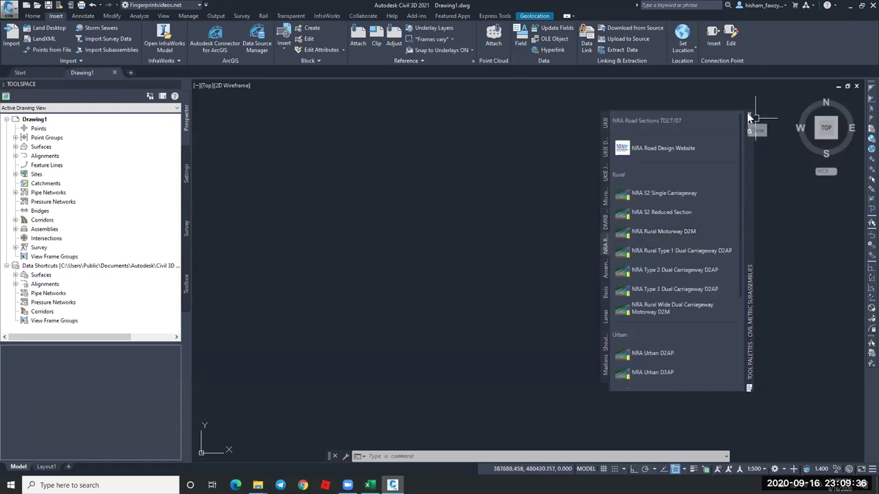
click(749, 114)
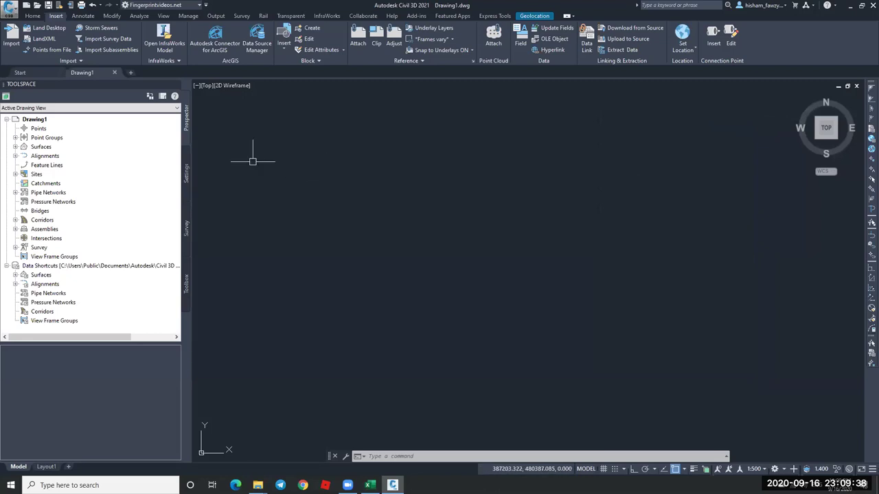
On the Toolspace Settings tab, review point styles such as Cross 2D and 3D and Survey Station.
click(185, 169)
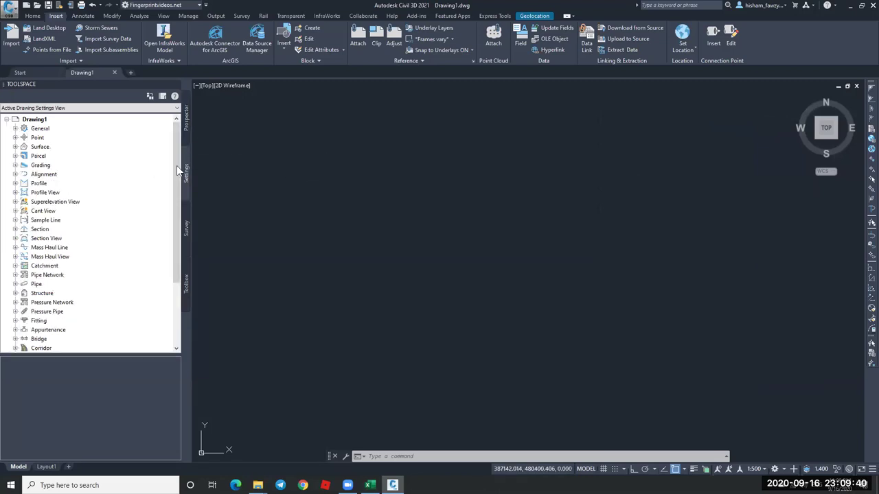
click(15, 138)
click(25, 155)
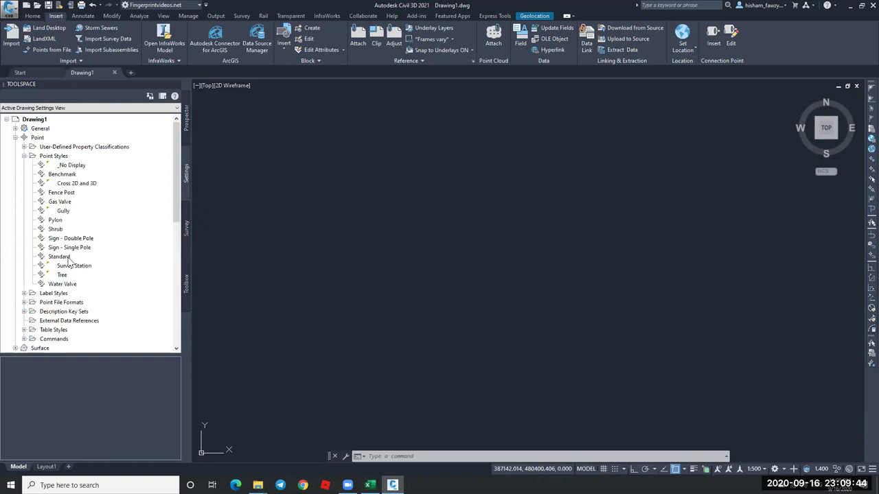
click(79, 187)
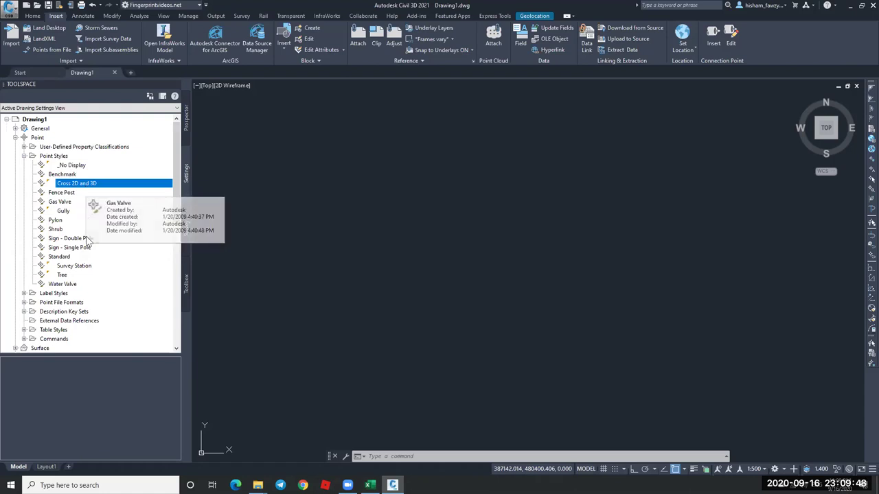
click(86, 269)
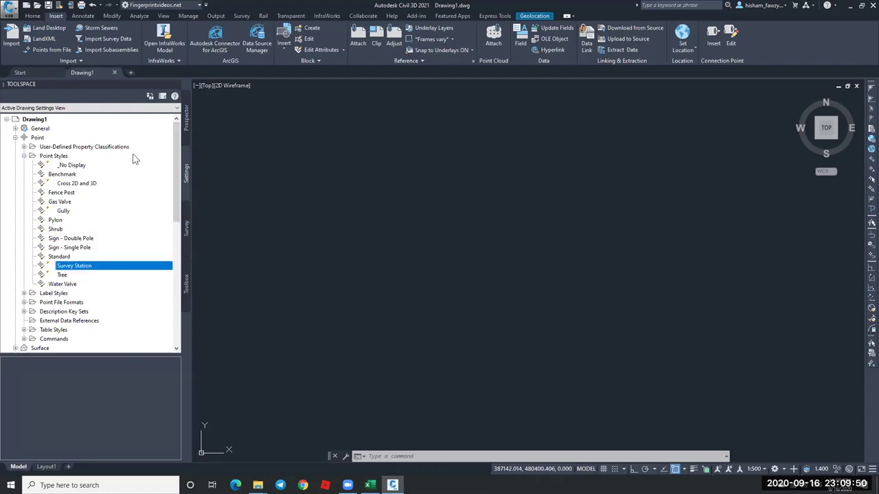
click(23, 157)
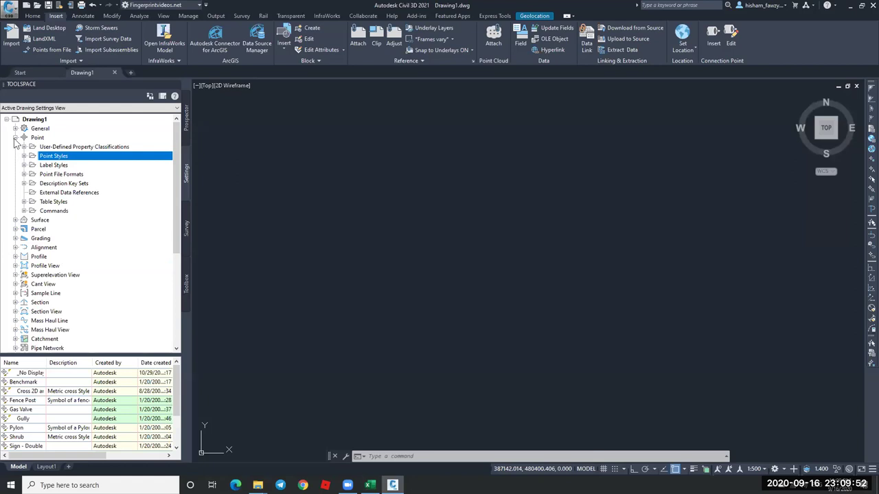
click(15, 137)
Review the available surface styles under Surface settings, then collapse them.
click(15, 147)
click(23, 156)
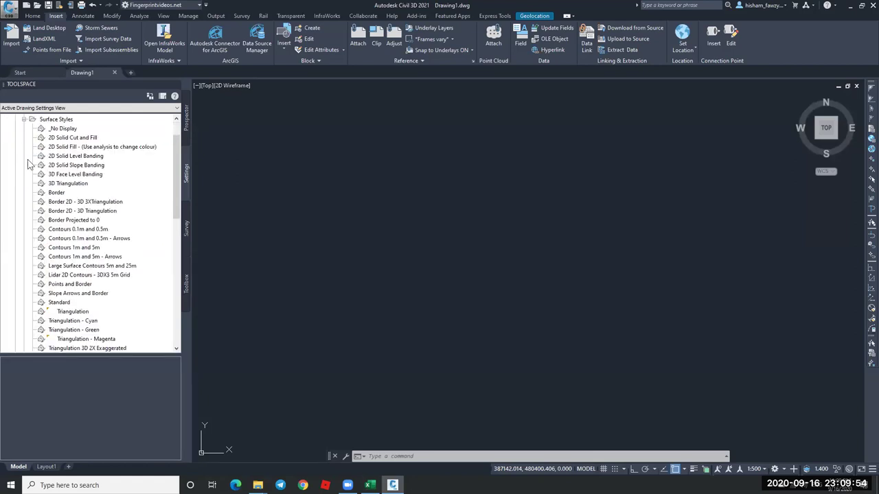
scroll(175, 213, down, 2)
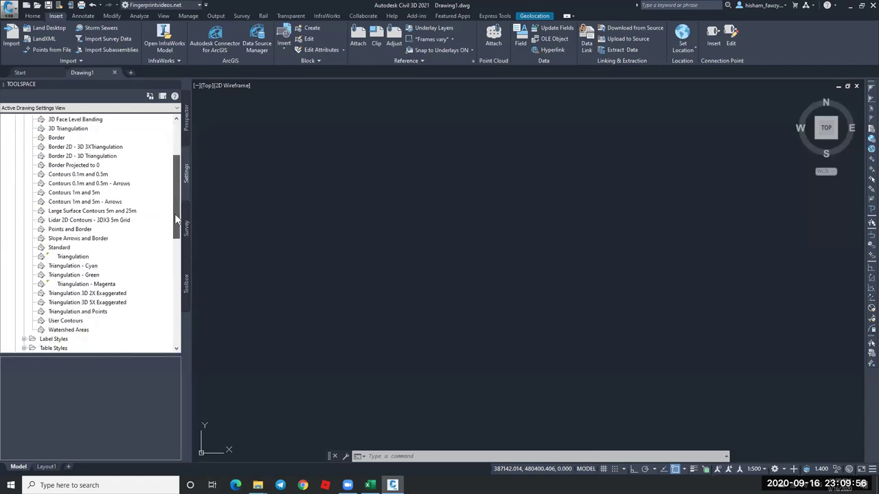
scroll(137, 206, up, 3)
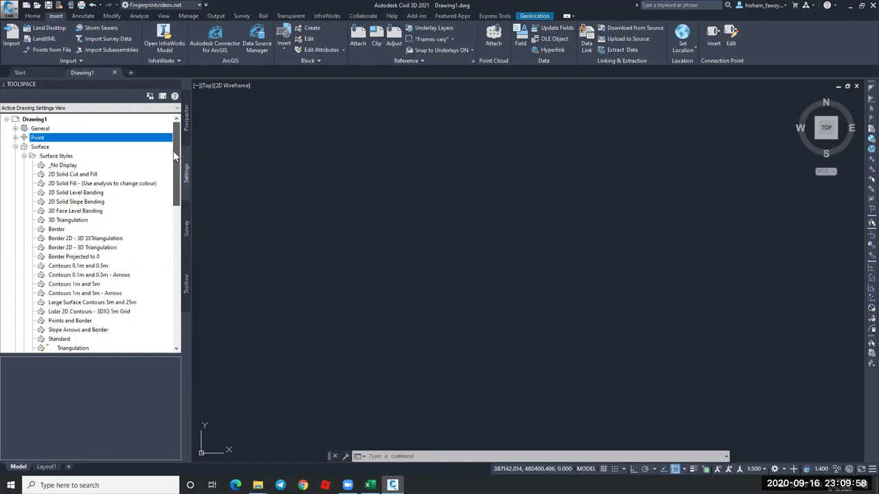
click(24, 156)
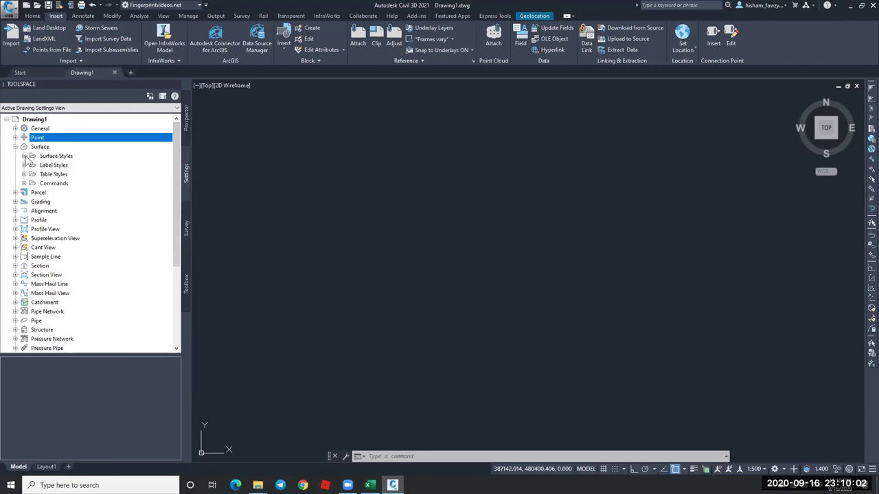
click(15, 147)
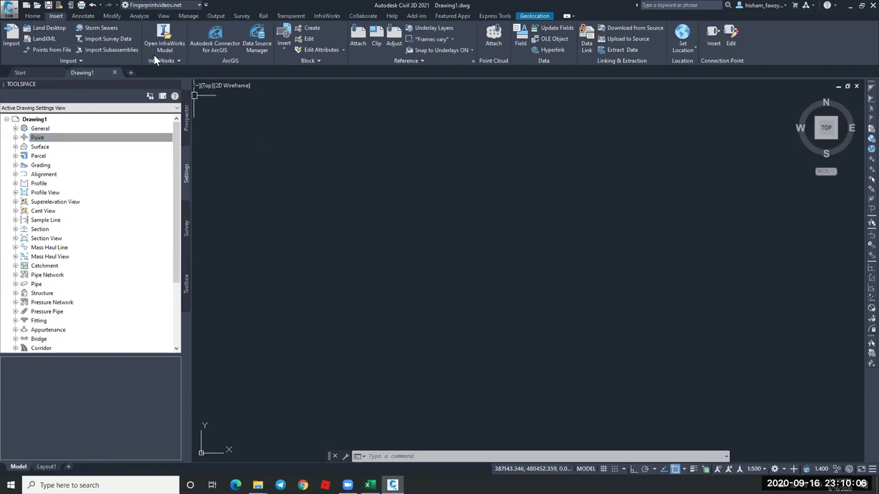
click(33, 16)
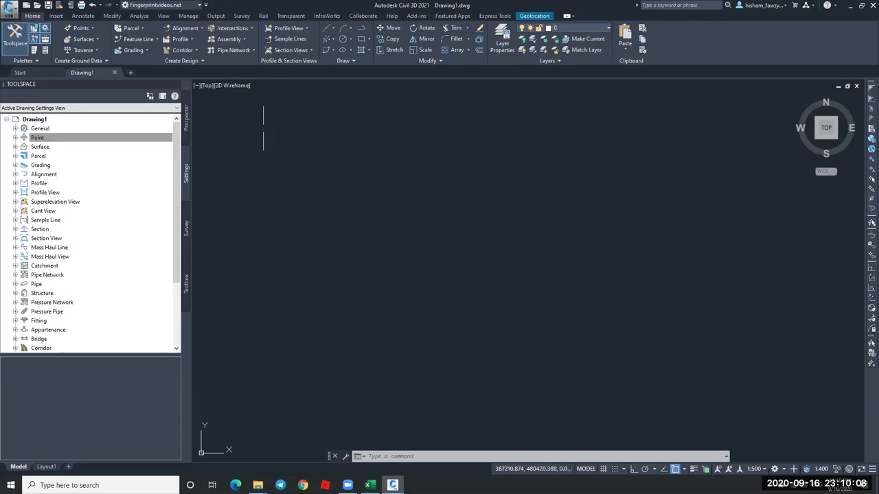
click(187, 28)
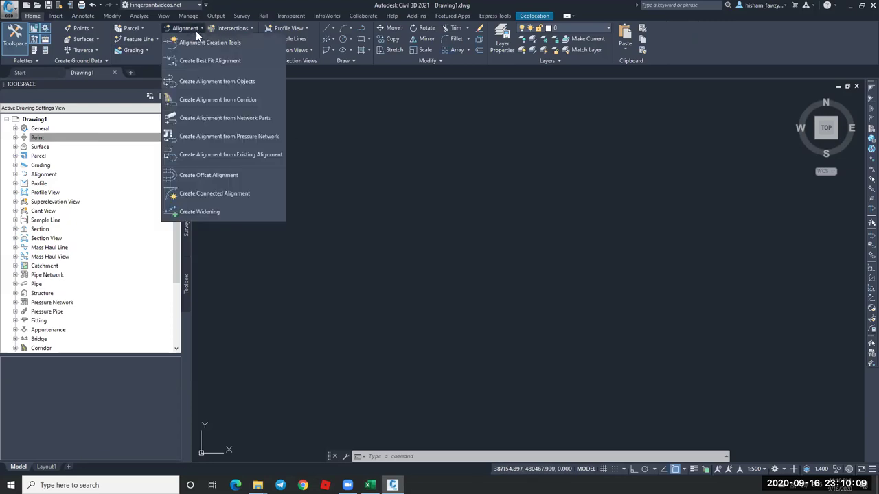
click(231, 41)
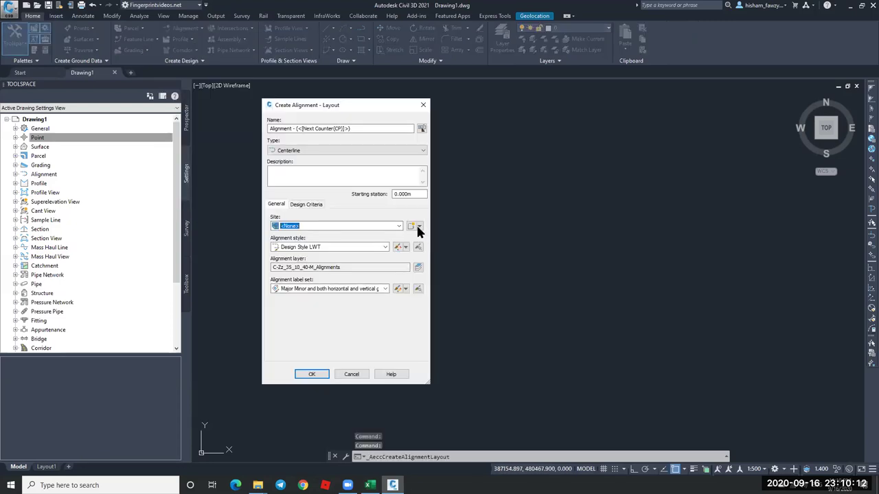
click(306, 204)
click(291, 238)
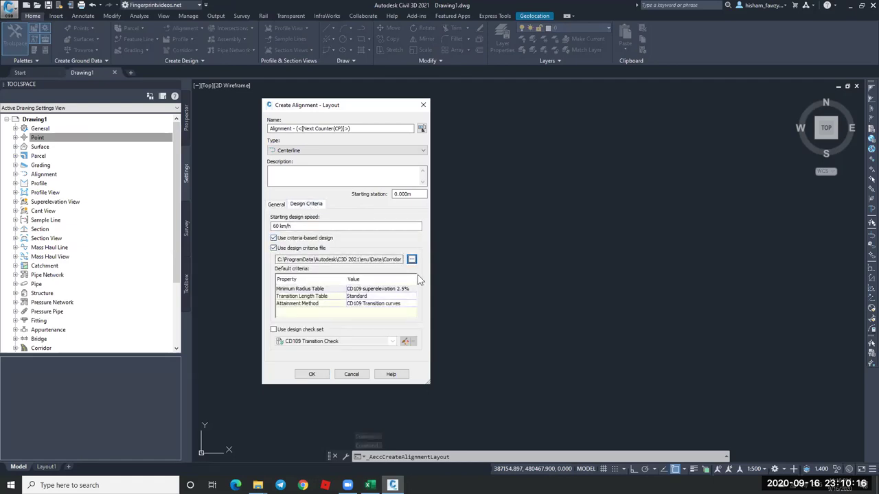
click(411, 259)
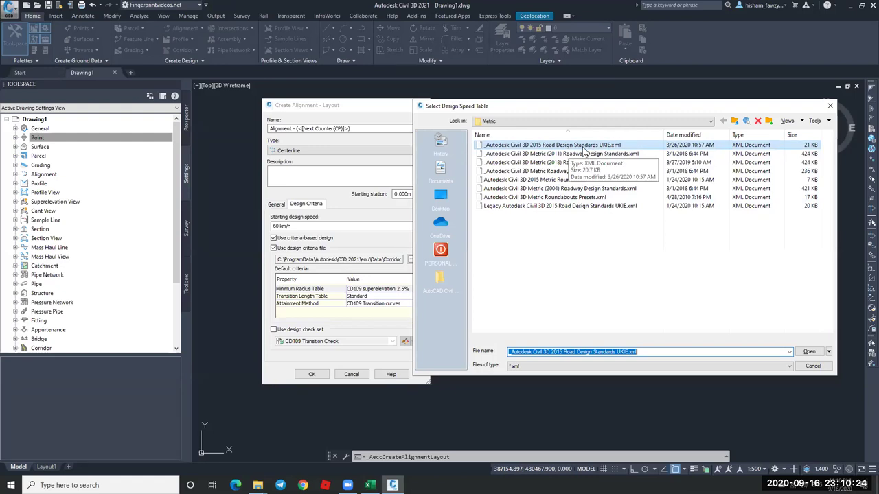
click(540, 147)
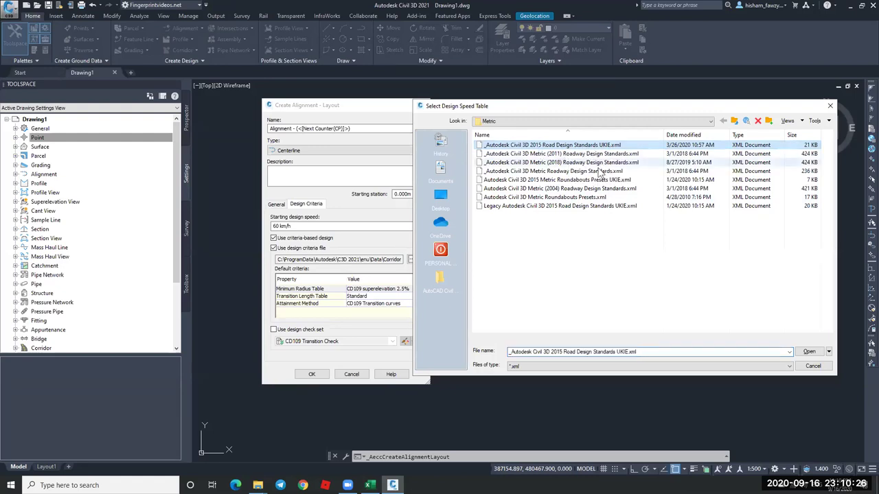
click(566, 181)
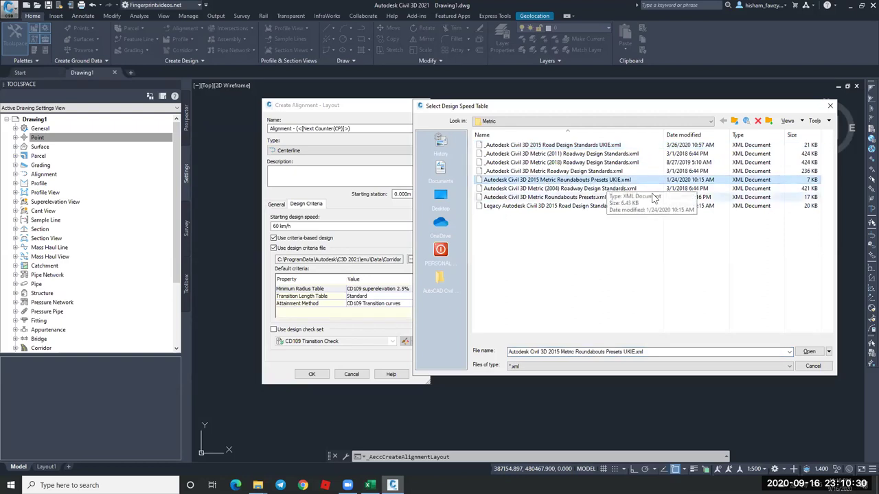
click(589, 206)
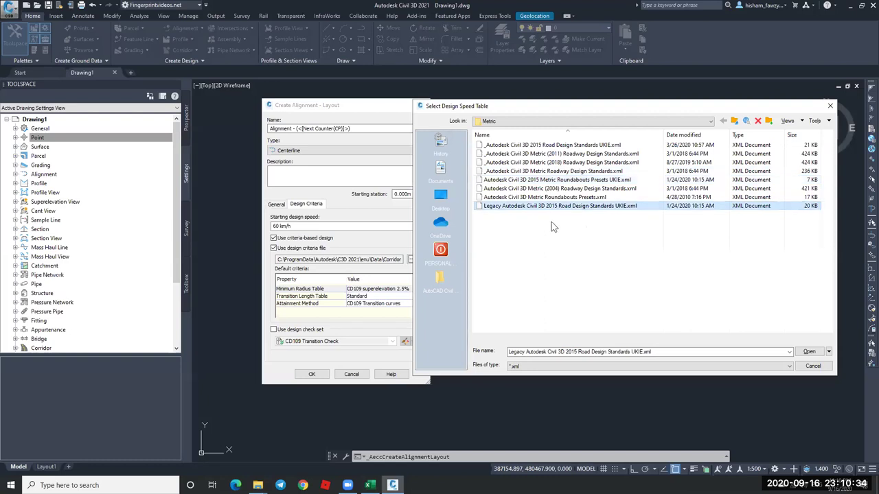
click(811, 367)
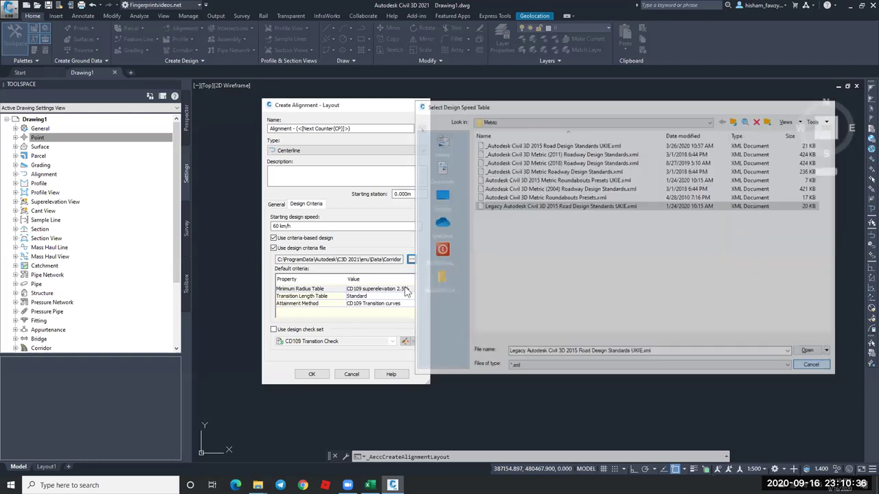
click(402, 304)
click(400, 306)
click(400, 306)
click(401, 306)
click(321, 298)
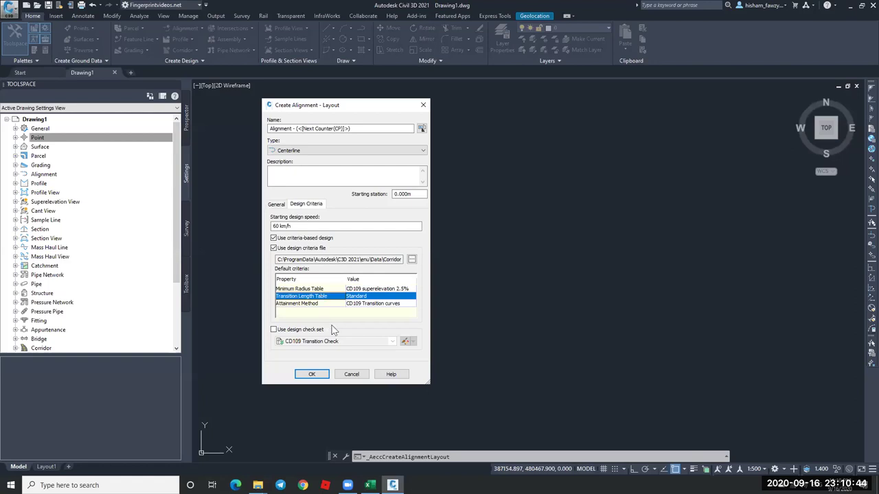
click(354, 375)
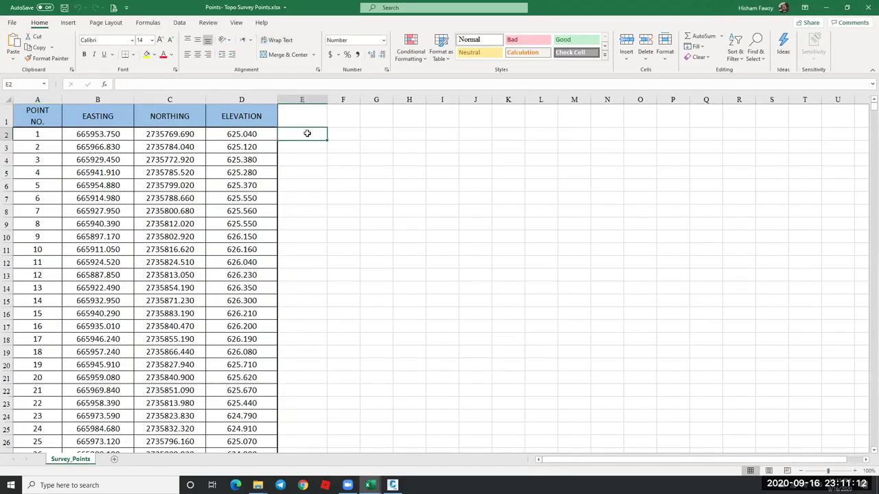
Enter =CONCATENATE(B2,",",C2,",",D2) in E2 to join easting, northing and elevation.
text(=conc)
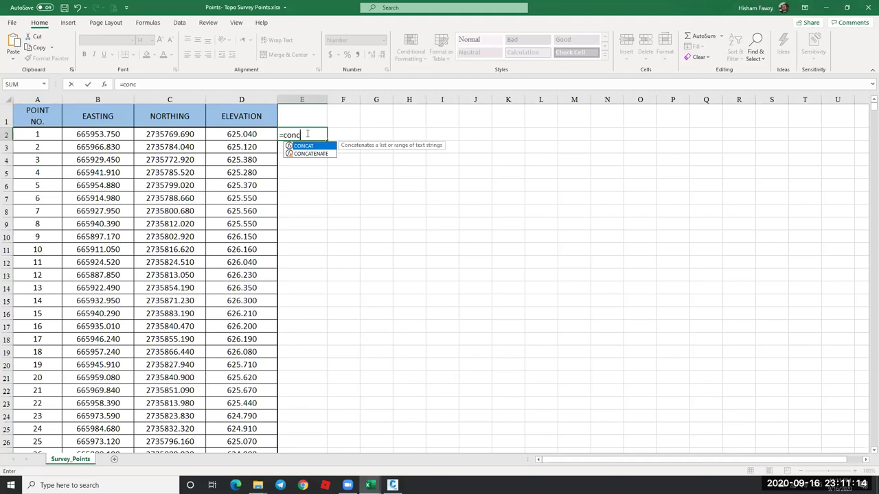
key(Down)
key(Tab)
click(105, 84)
click(112, 133)
key(Tab)
text(",")
key(Tab)
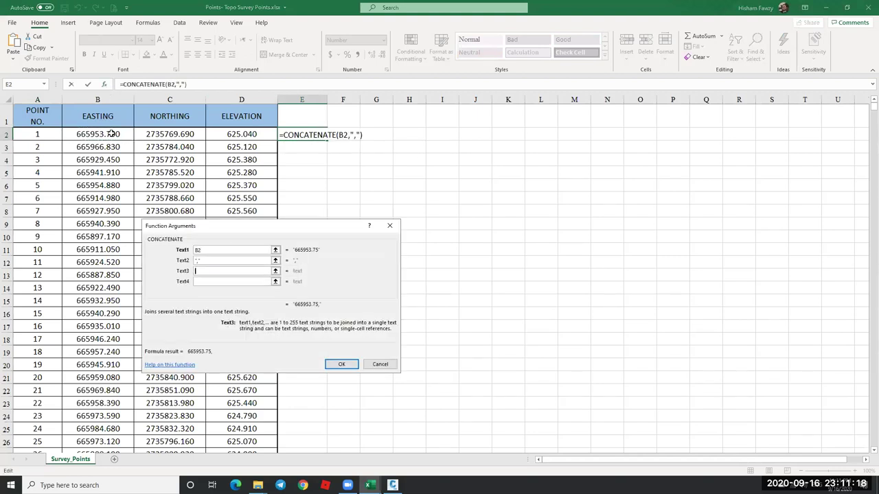
click(146, 135)
key(Tab)
text(",")
key(Tab)
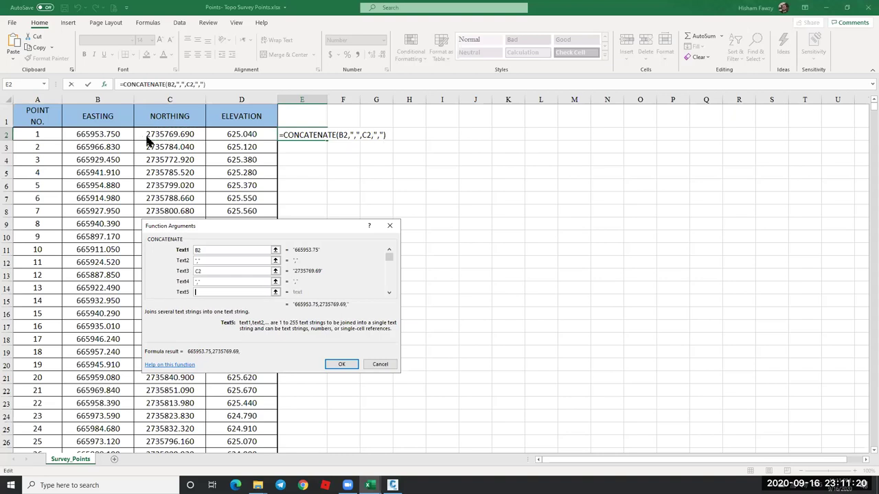
click(263, 130)
key(Return)
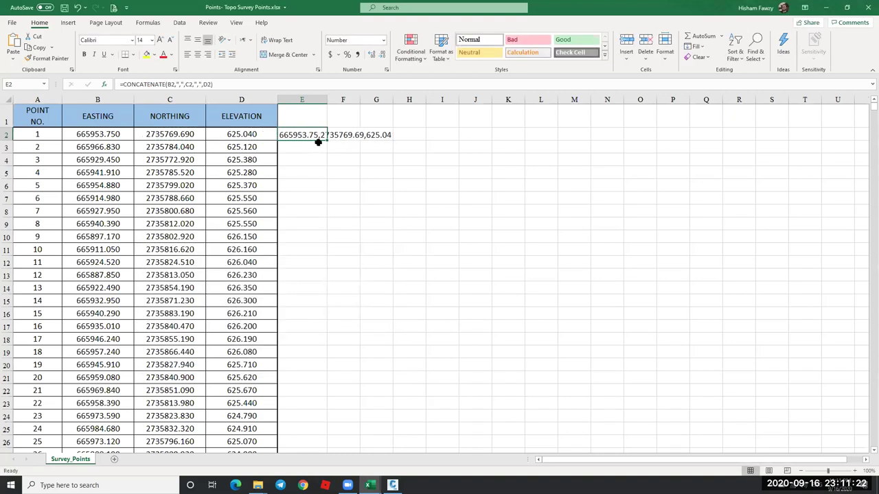
Fill the formula down column E, copy it, and minimize Excel and Civil 3D.
double_click(328, 139)
key(ctrl+c)
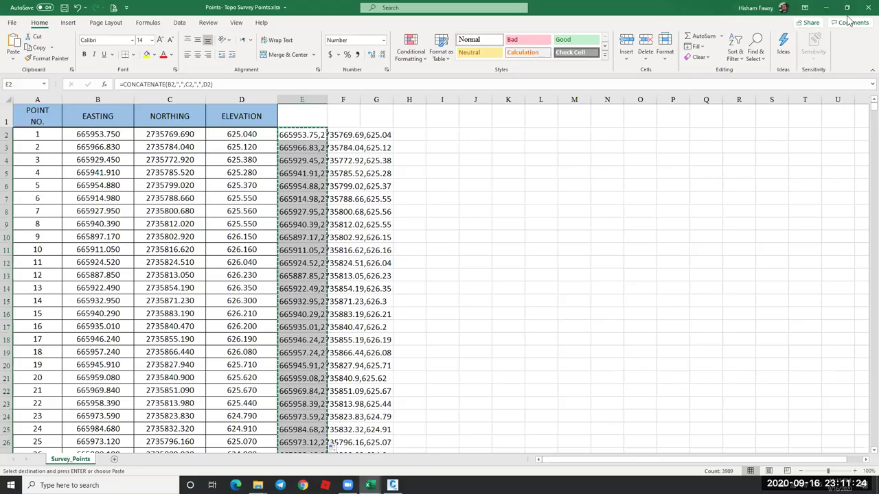
click(827, 7)
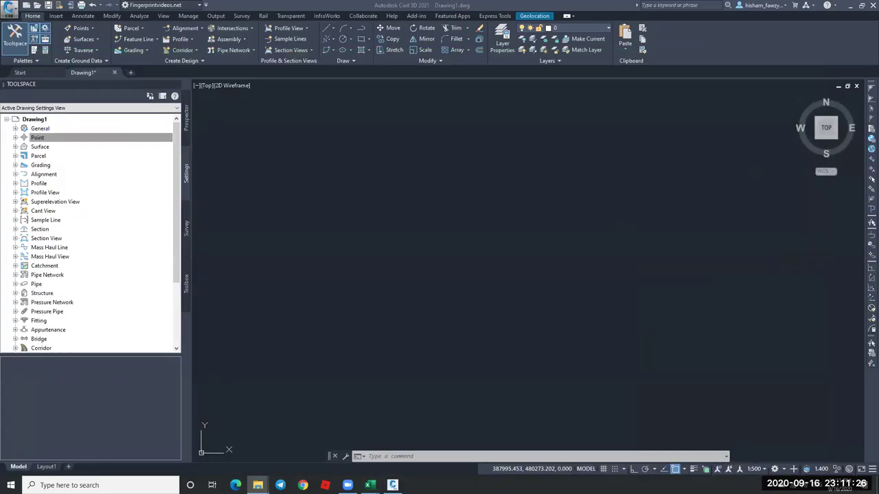
click(834, 25)
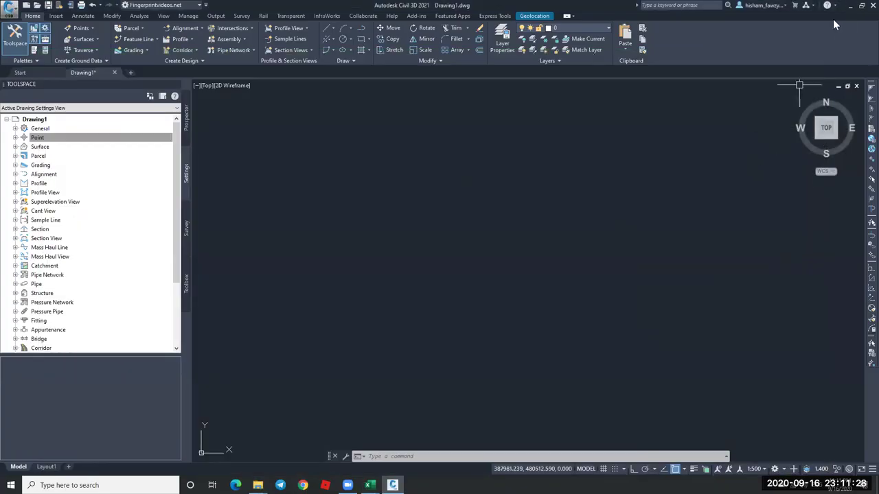
click(851, 5)
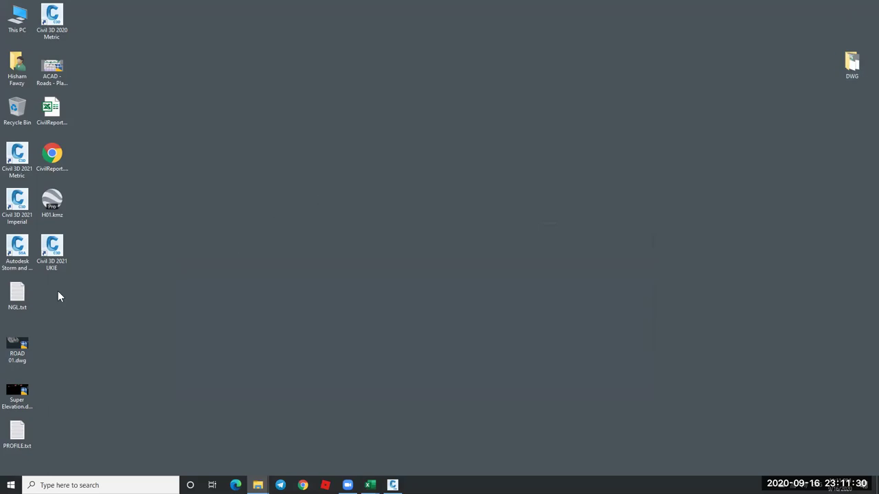
Overwrite NGL.txt with the copied coordinate lines, save it, and return to Civil 3D.
double_click(21, 302)
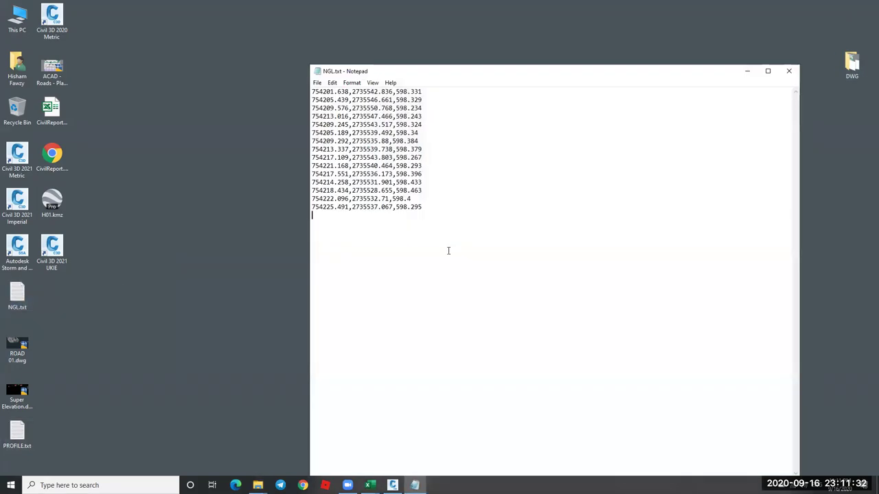
key(ctrl+a)
key(ctrl+v)
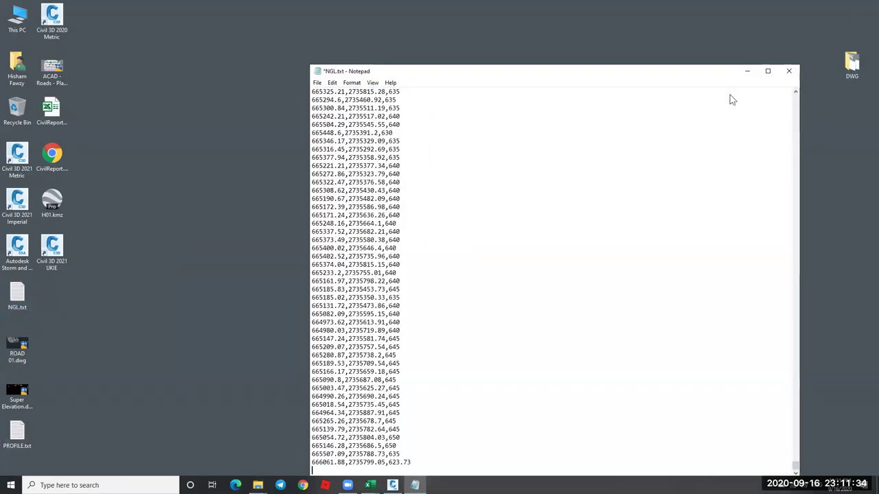
click(788, 71)
click(417, 251)
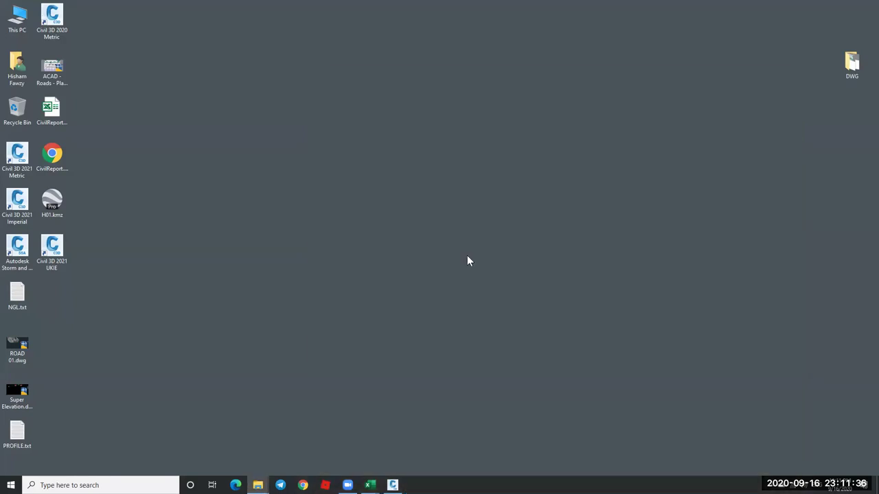
mouse_move(370, 485)
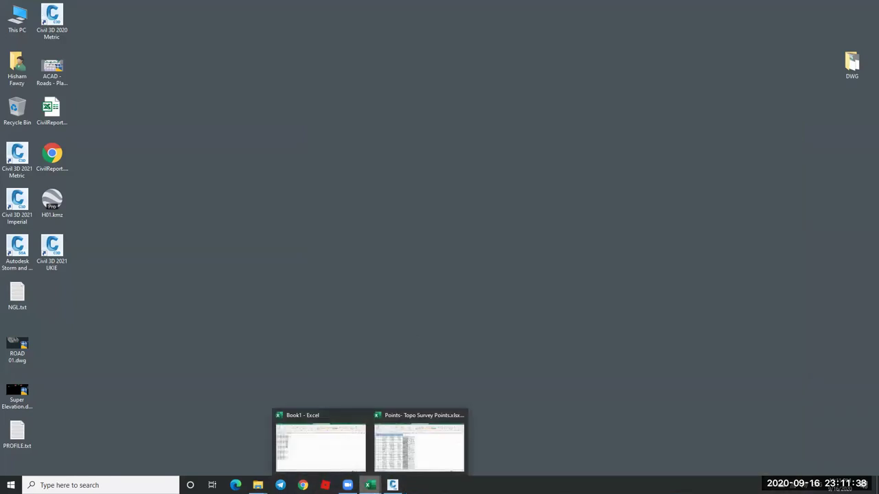
click(392, 485)
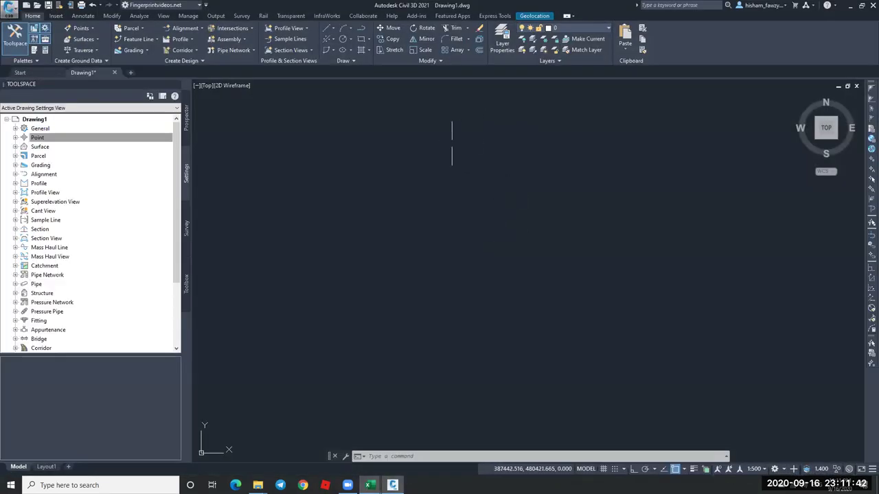
Import the points in NGL.txt using the ENZ (comma delimited) file format.
click(625, 50)
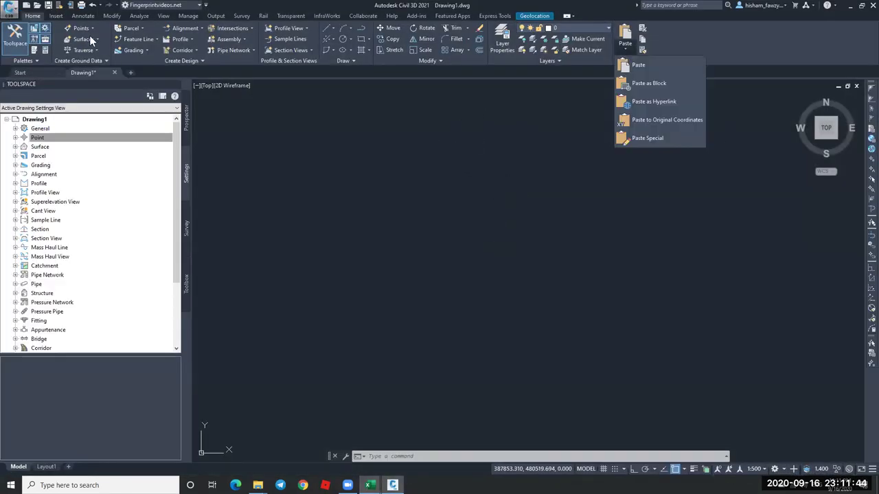
click(56, 16)
click(51, 49)
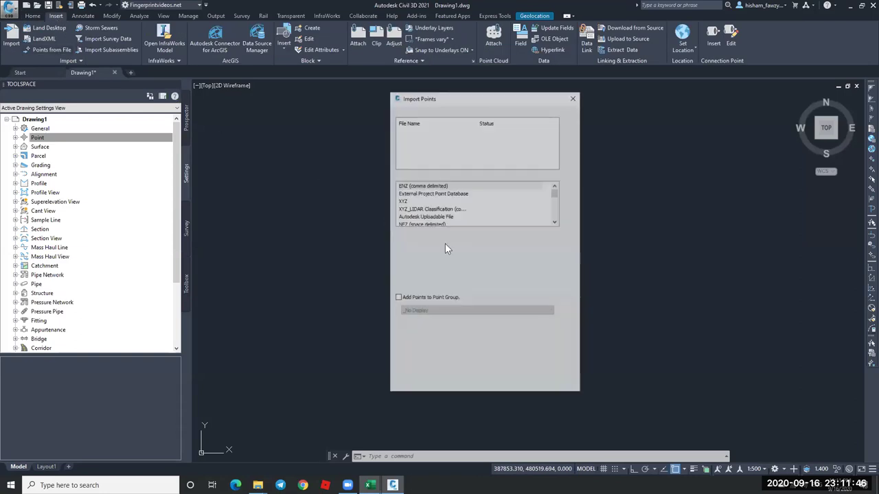
click(569, 121)
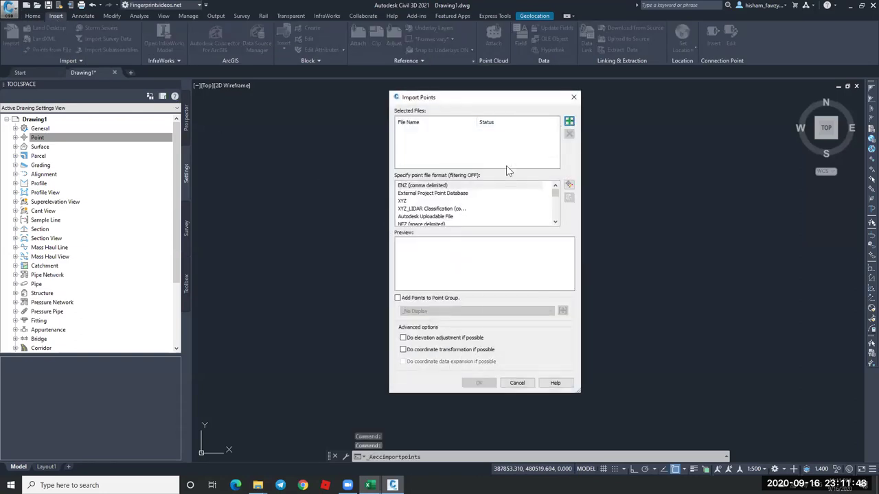
click(562, 311)
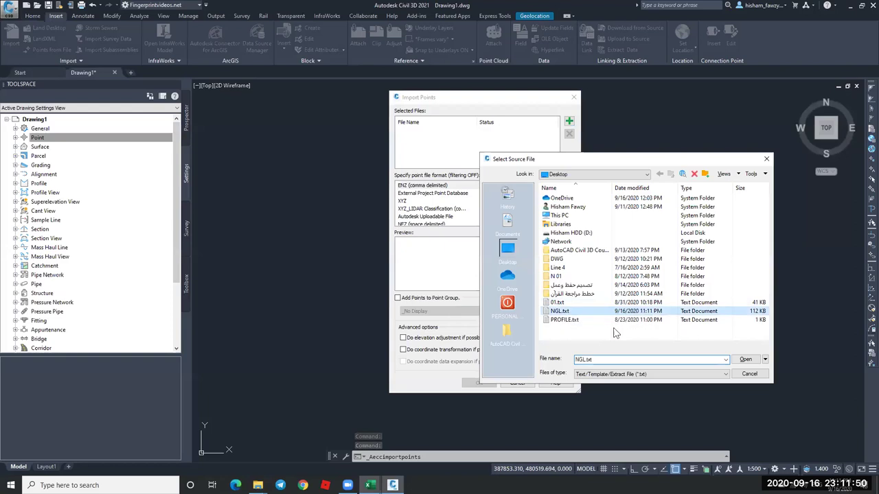
click(746, 359)
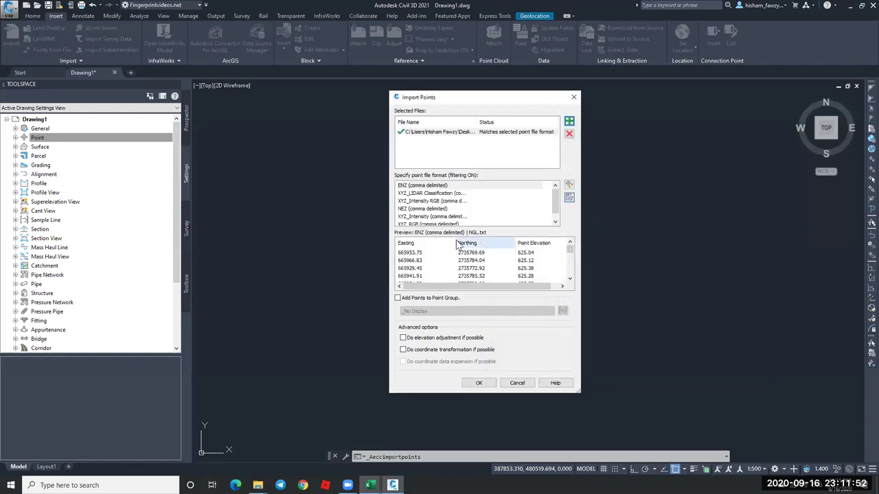
click(479, 383)
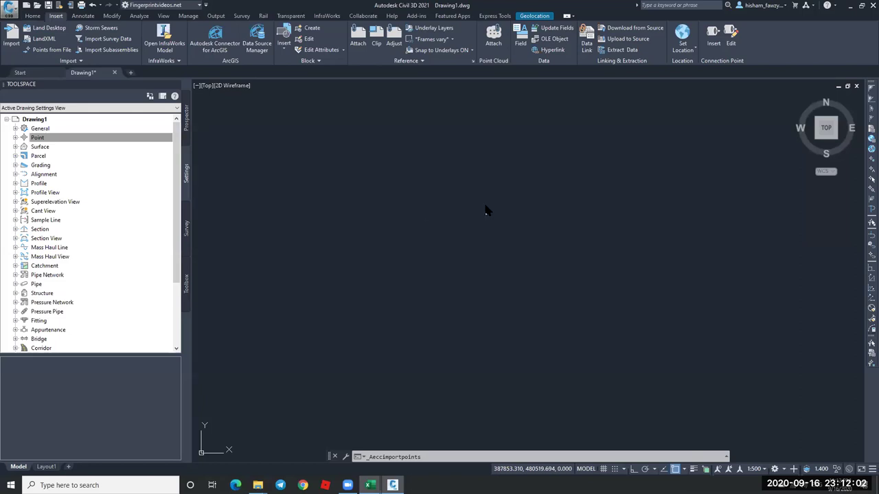
middle_drag(466, 209, 466, 207)
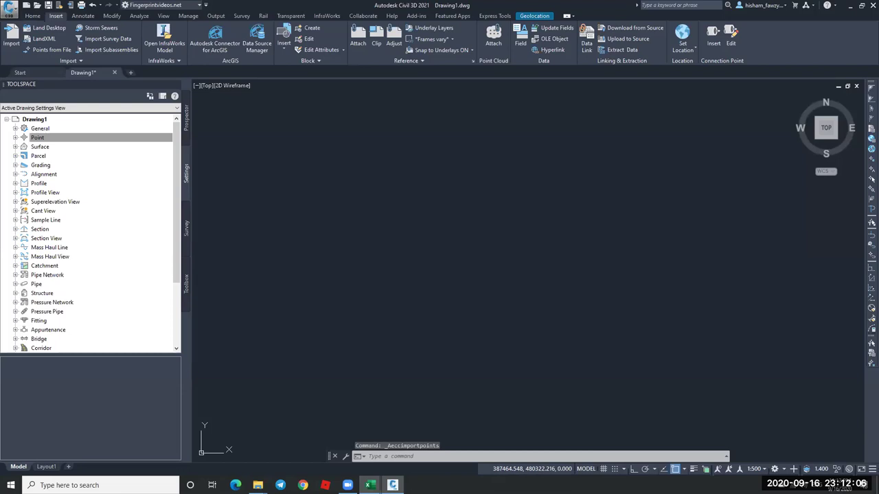
Set the _All Points group's point style to <none> in its properties.
click(186, 118)
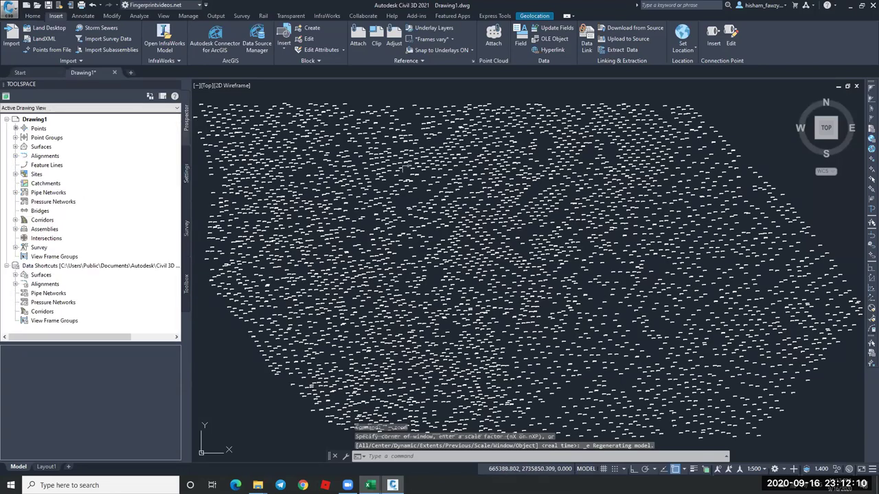
scroll(353, 191, up, 10)
click(354, 190)
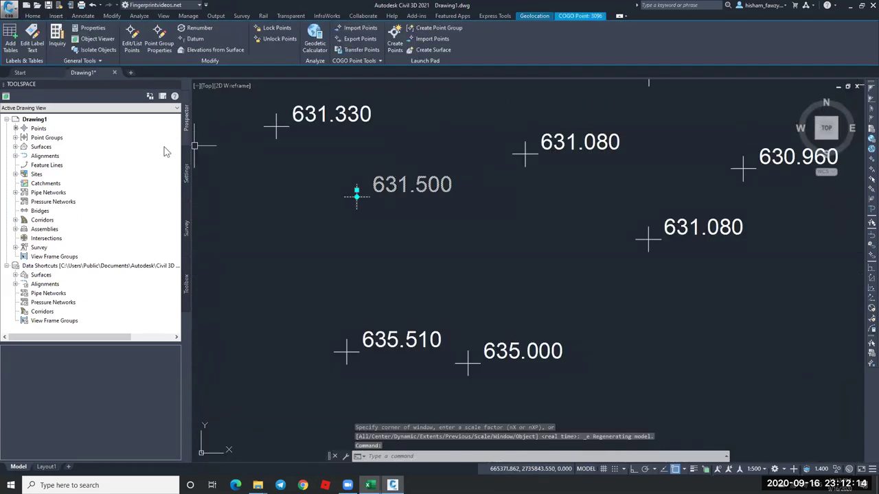
click(15, 137)
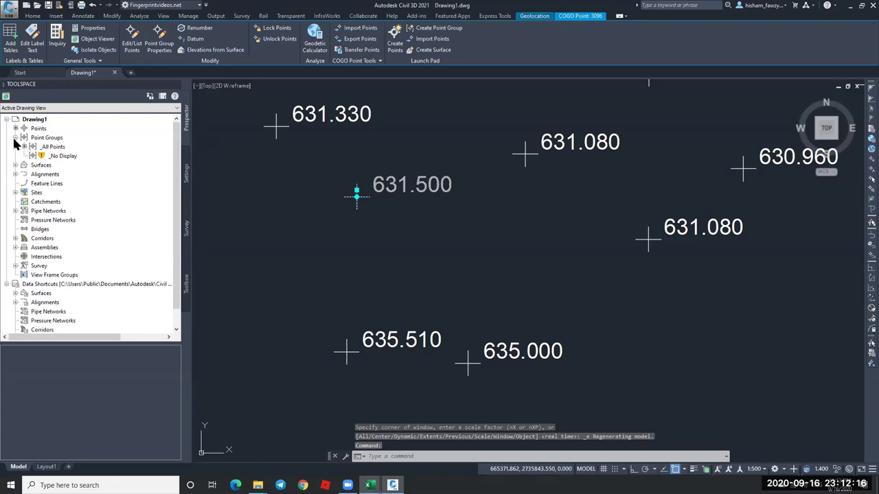
right_click(66, 147)
click(103, 156)
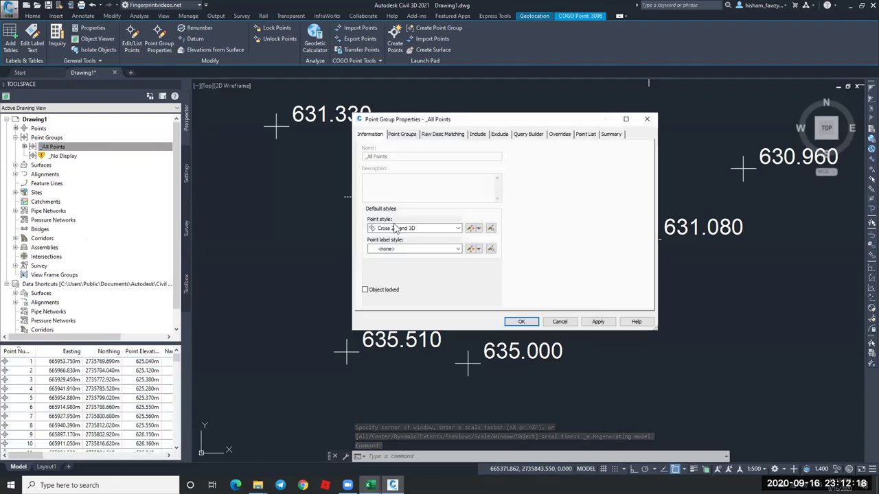
click(422, 229)
click(400, 242)
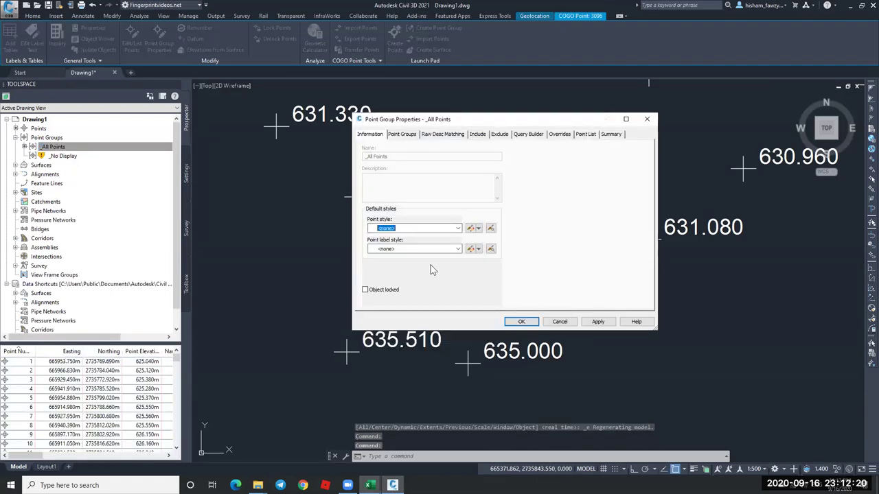
click(516, 321)
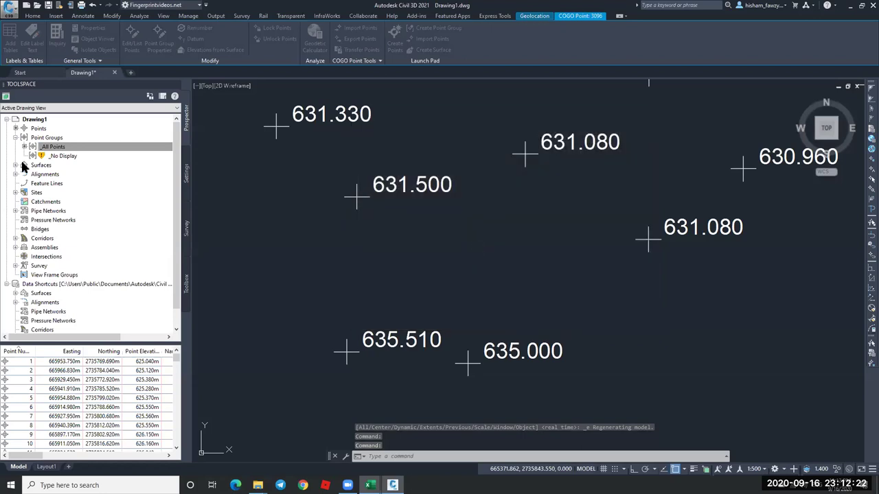
key(Escape)
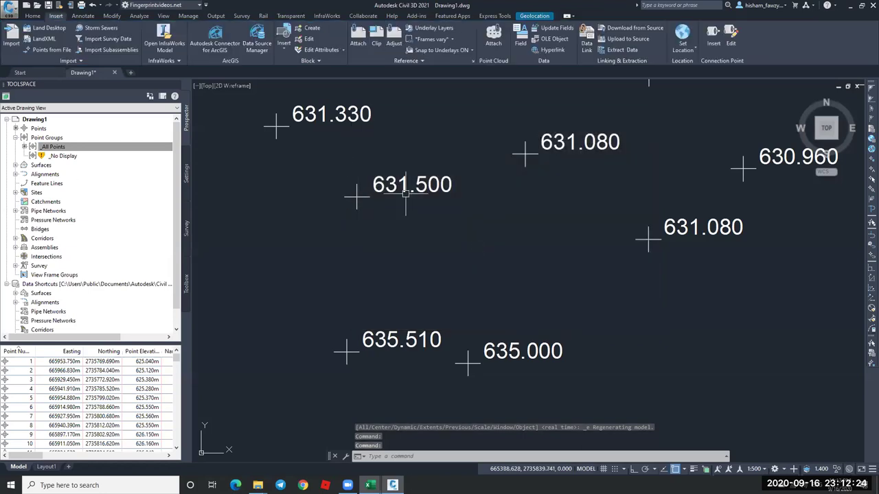
Turn on the _All Points point style override, then update the _No Display group.
scroll(436, 202, down, 4)
click(108, 146)
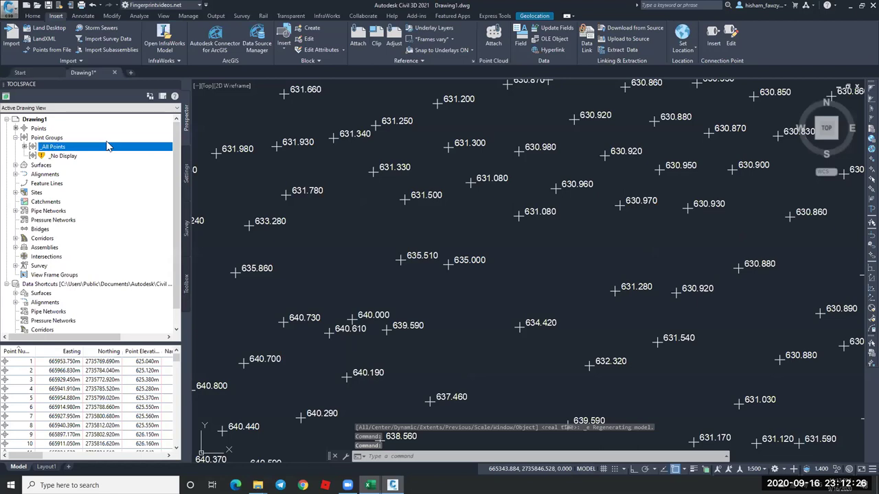
right_click(100, 150)
click(122, 156)
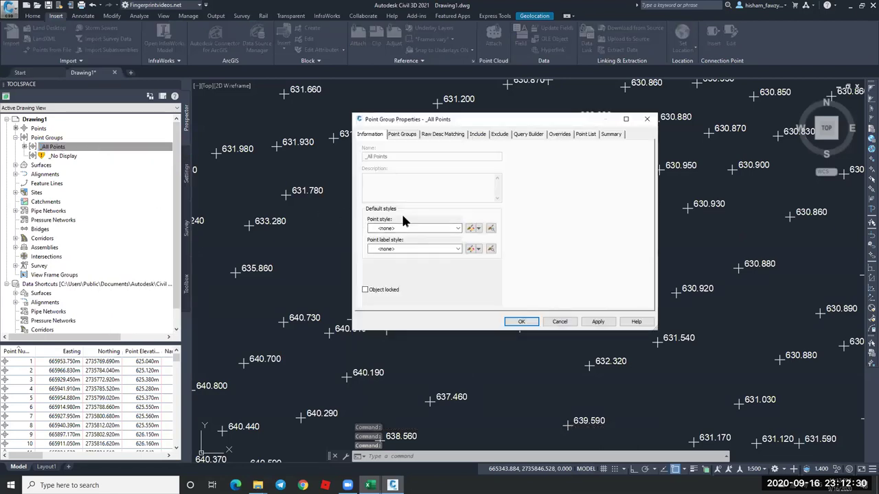
click(559, 134)
click(368, 177)
click(520, 322)
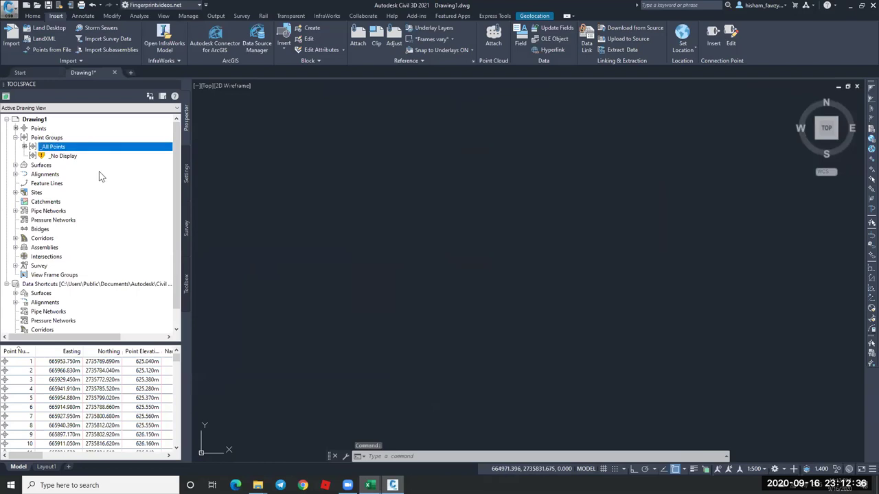
right_click(84, 157)
click(113, 200)
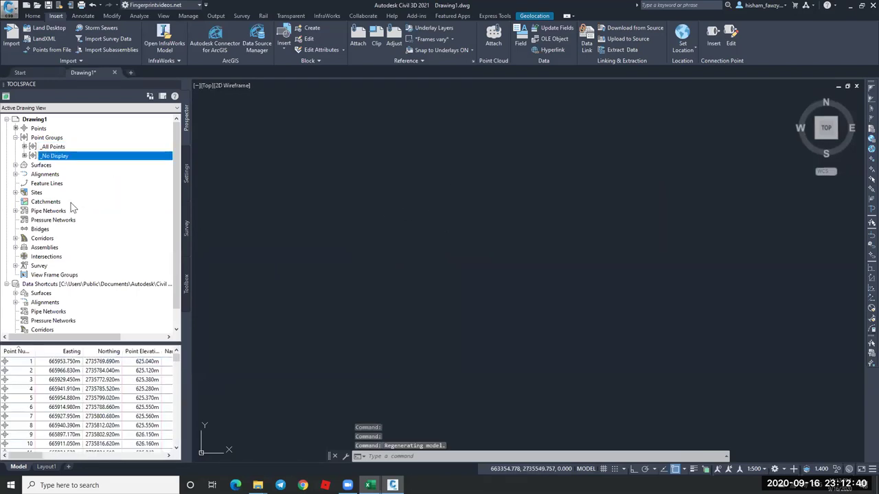
Create a new TIN surface named ngl.
right_click(62, 166)
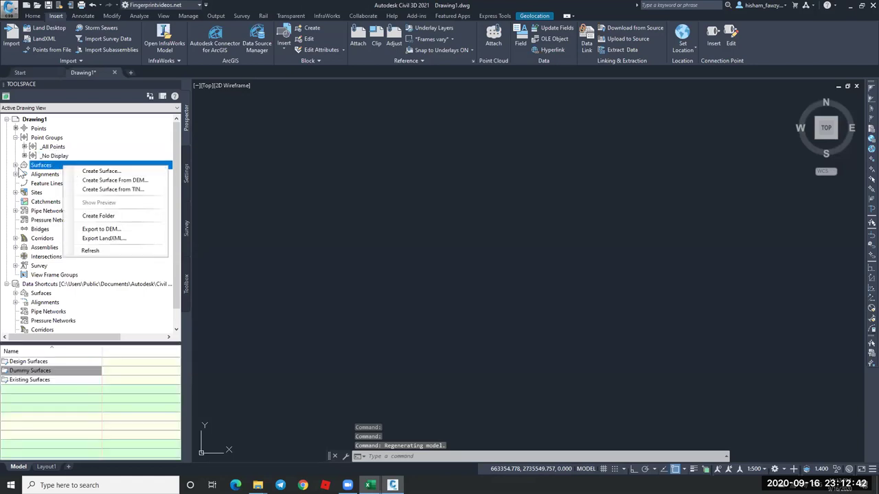
click(182, 131)
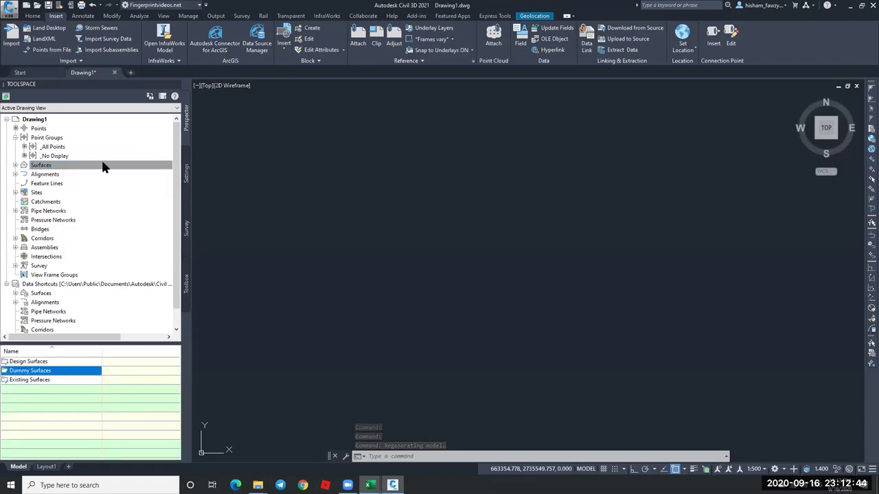
click(15, 166)
click(78, 174)
click(80, 184)
click(80, 193)
right_click(80, 194)
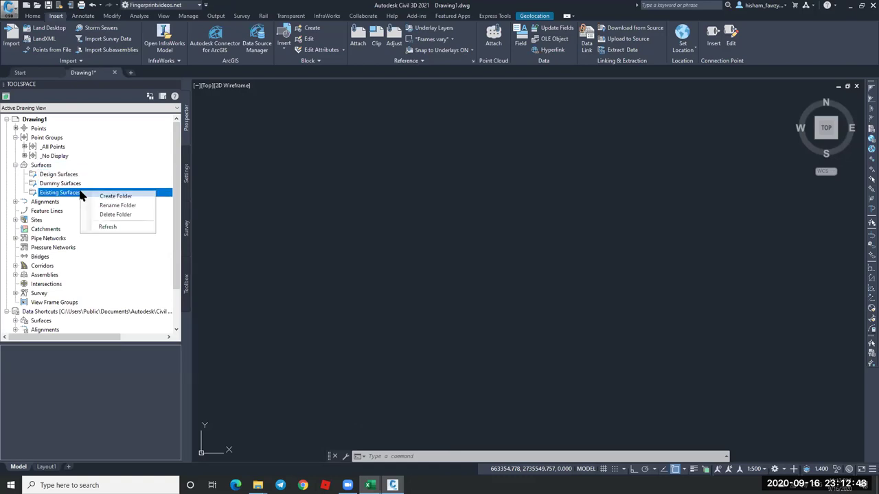
click(76, 197)
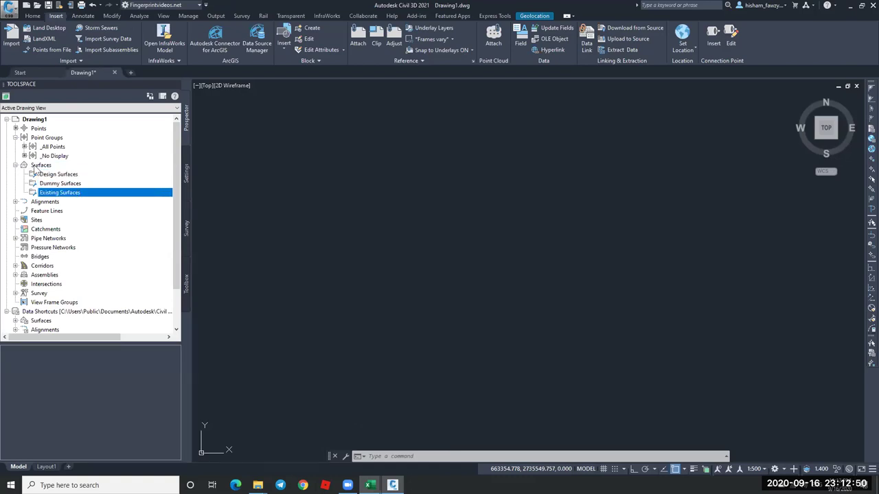
right_click(37, 168)
click(134, 171)
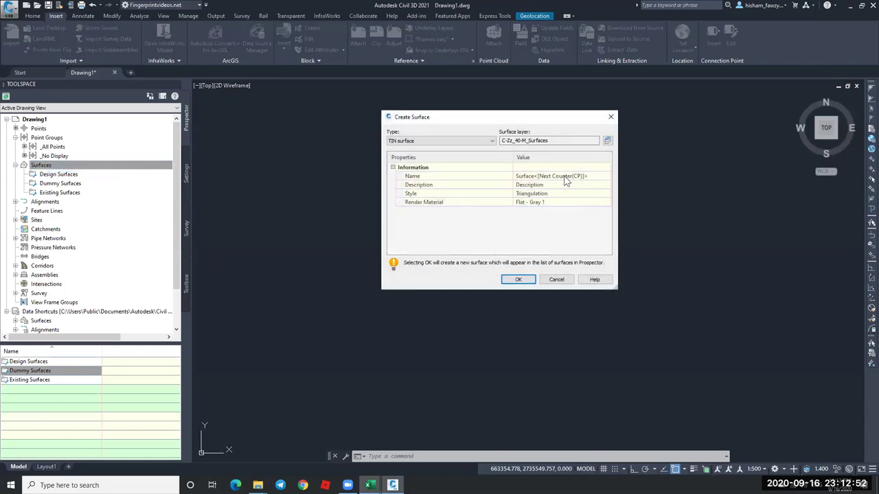
click(568, 176)
text(ng)
click(519, 280)
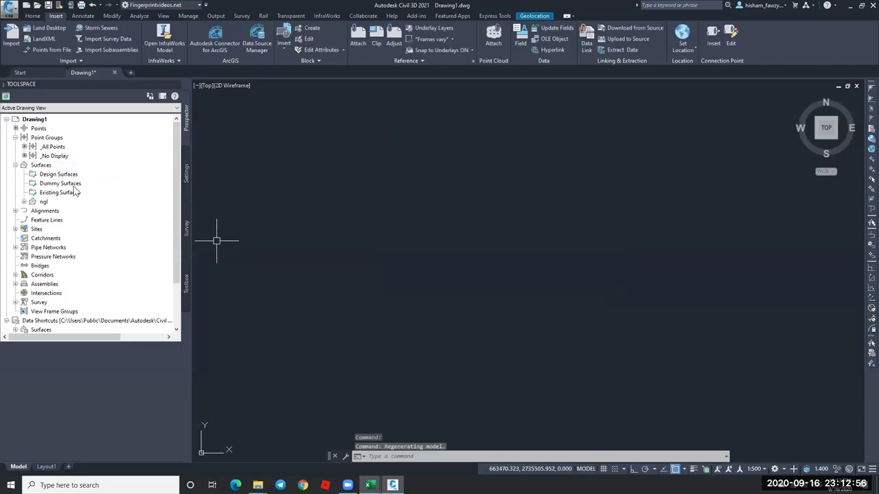
Add the _All Points point group to the ngl surface definition.
click(32, 203)
click(32, 229)
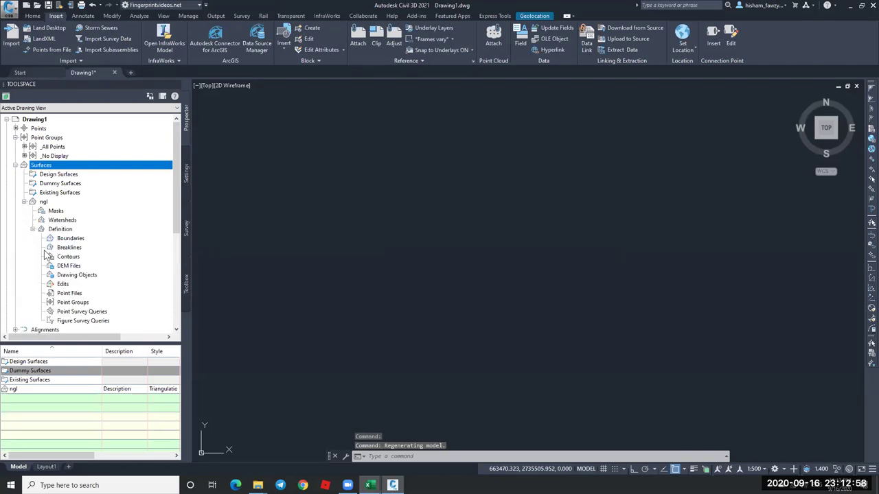
right_click(77, 305)
click(93, 309)
click(467, 187)
click(462, 245)
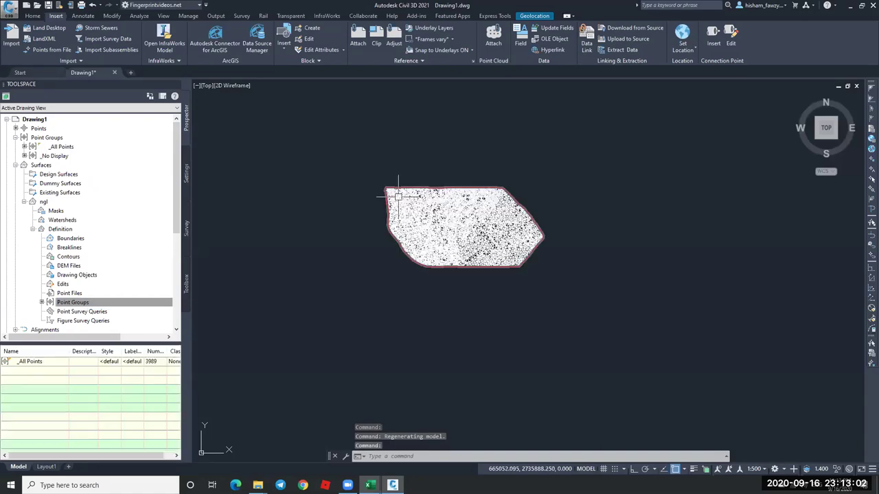
scroll(452, 222, up, 5)
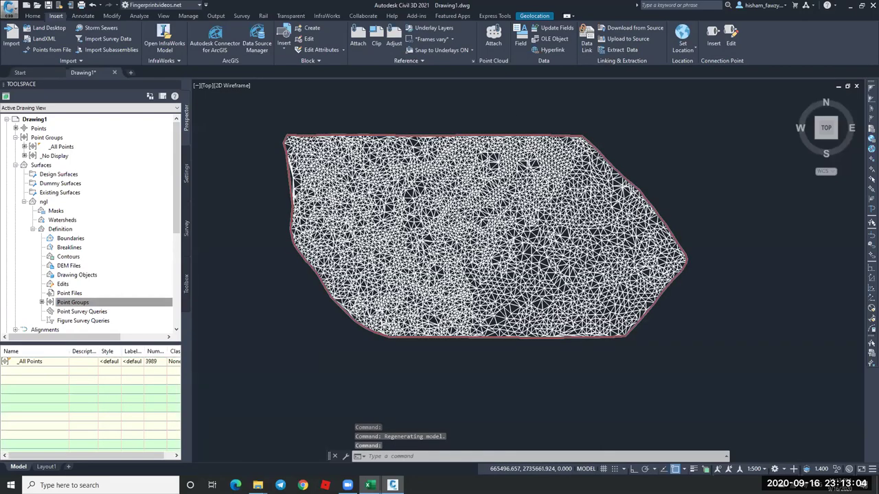
Try the Contours 0.1m and 0.5m style on the ngl surface.
scroll(355, 180, up, 5)
click(348, 169)
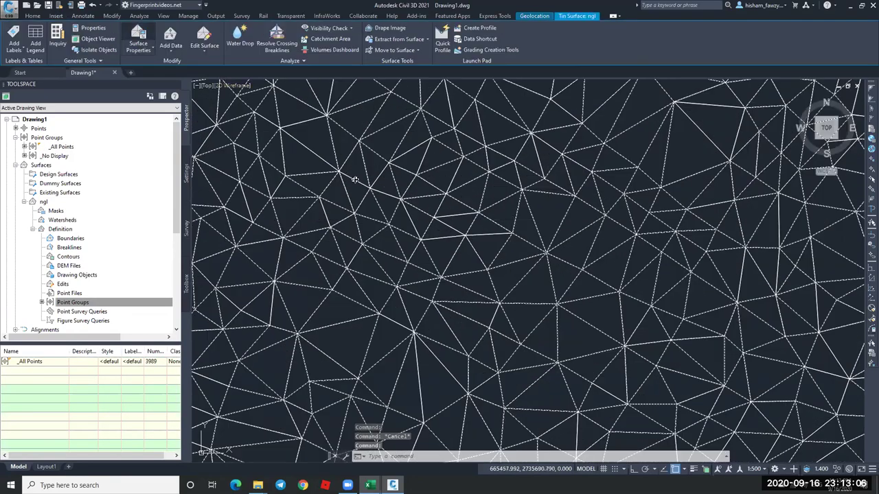
double_click(385, 206)
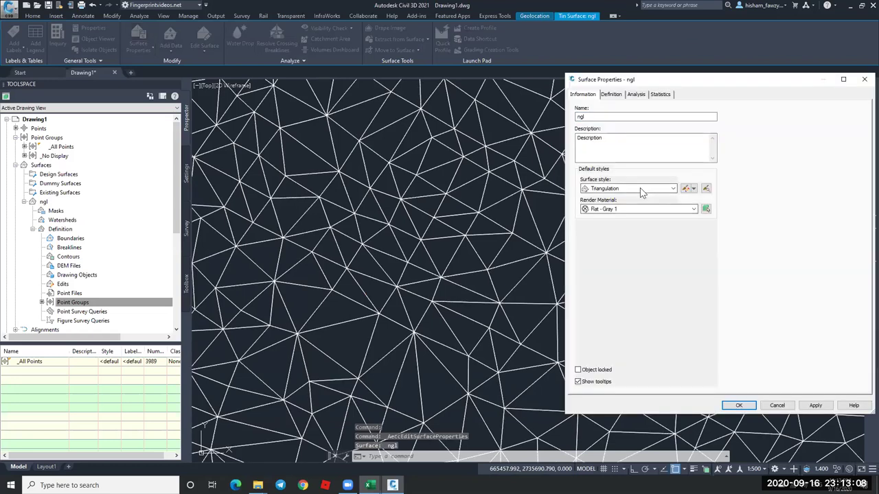
click(642, 189)
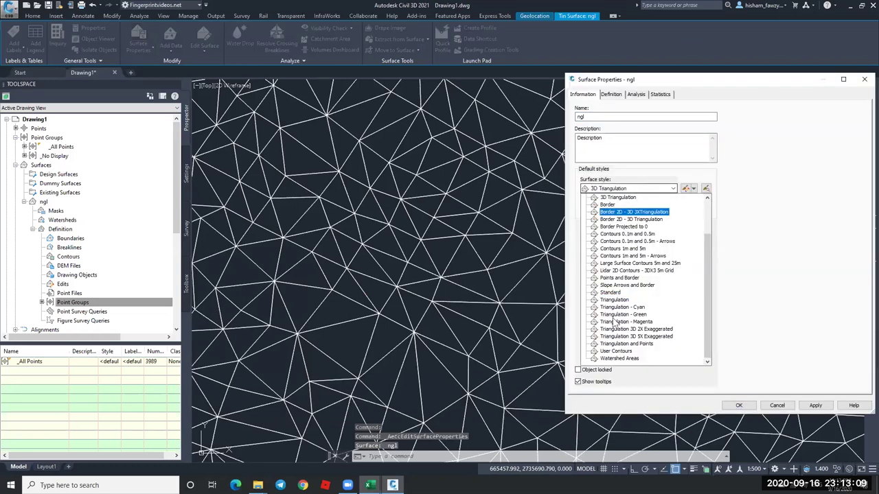
click(626, 236)
click(815, 405)
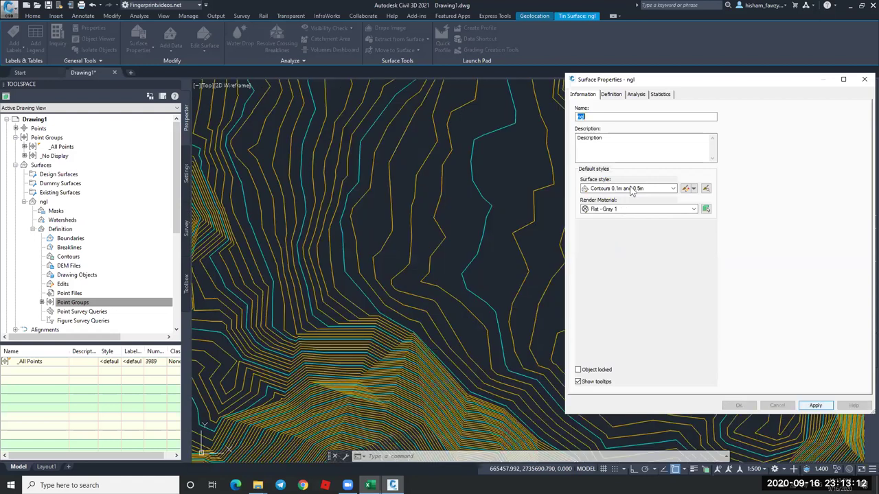
Switch the ngl surface to the Contours 1m and 5m style and deselect it.
click(632, 190)
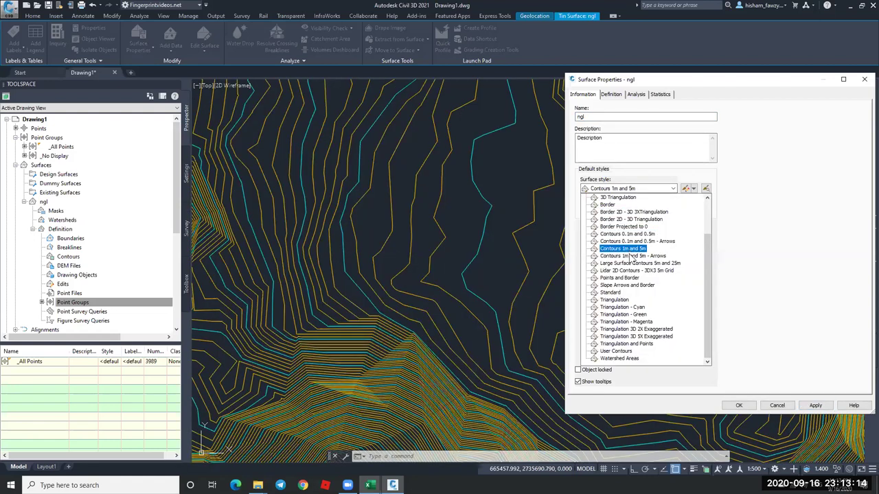
click(625, 249)
click(815, 405)
click(739, 405)
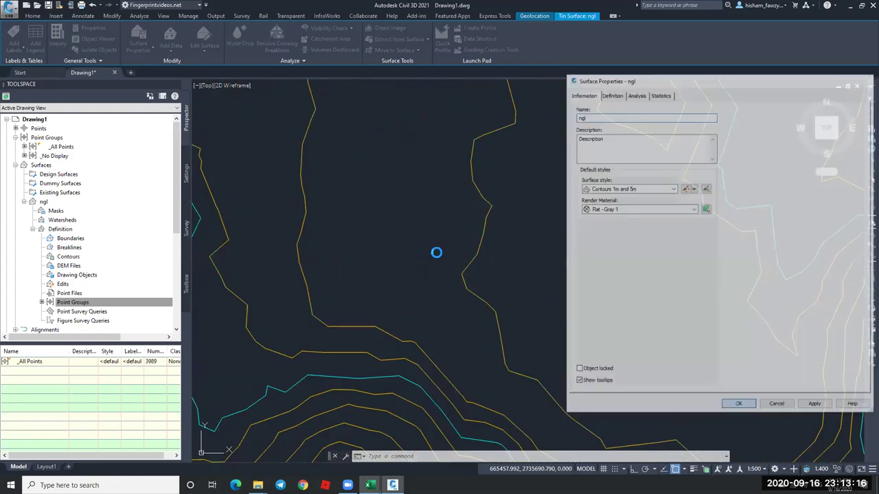
scroll(455, 220, down, 6)
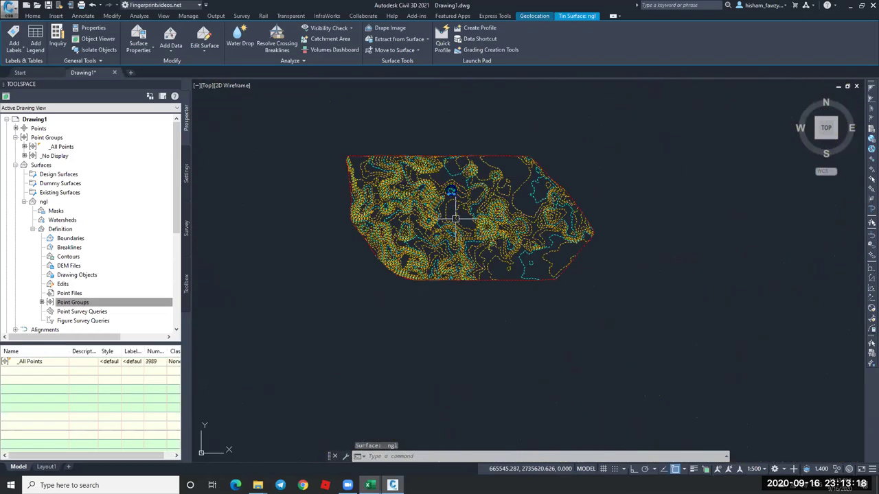
scroll(455, 219, up, 5)
key(Escape)
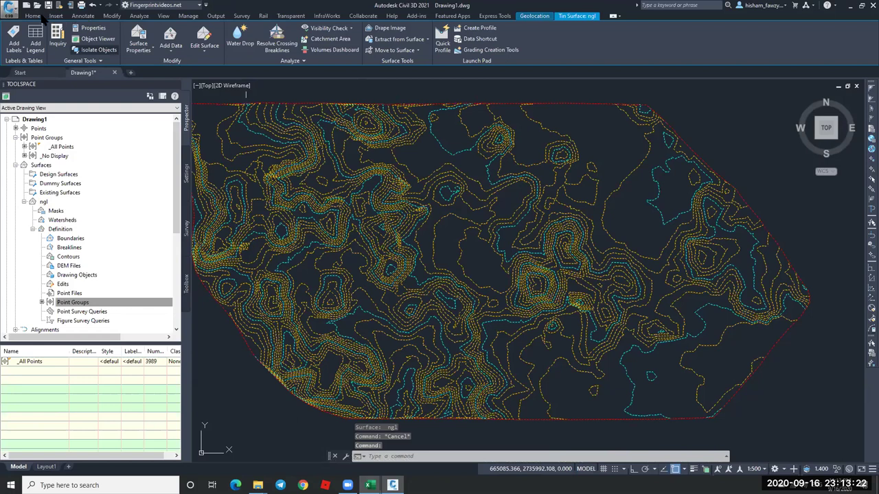
key(Escape)
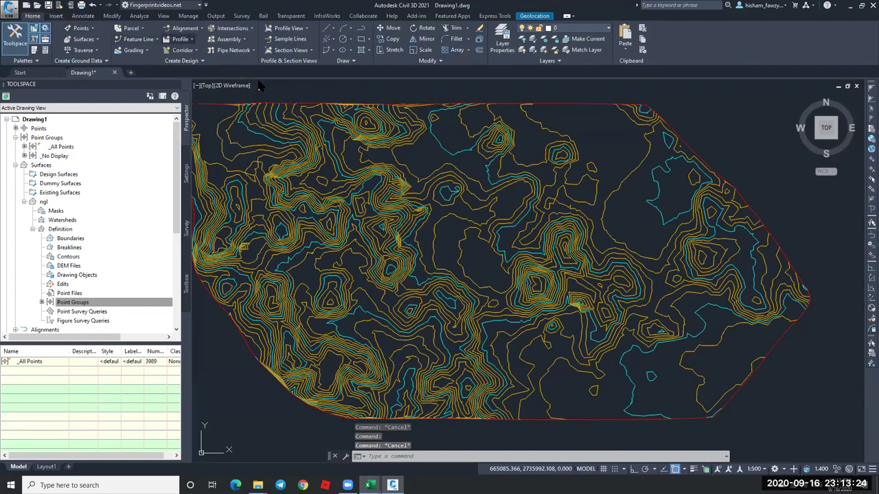
Start a new alignment with default settings using Tangent-Tangent (With Curves).
click(186, 29)
click(206, 41)
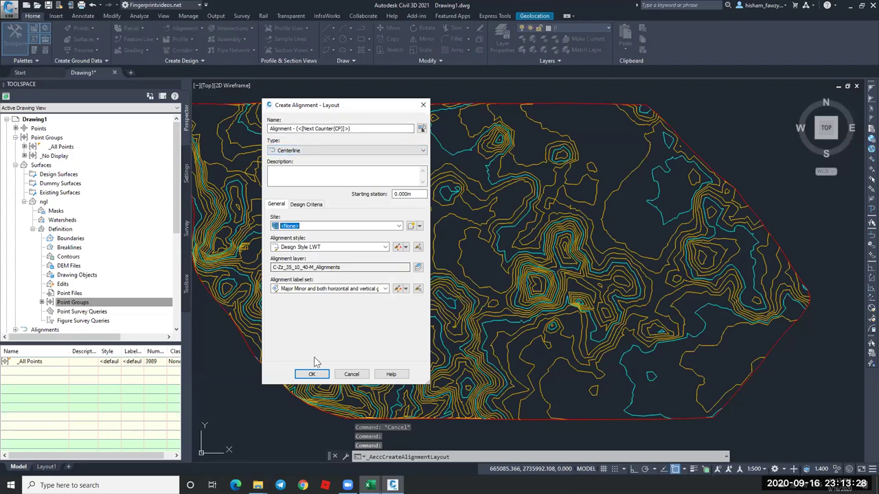
click(312, 375)
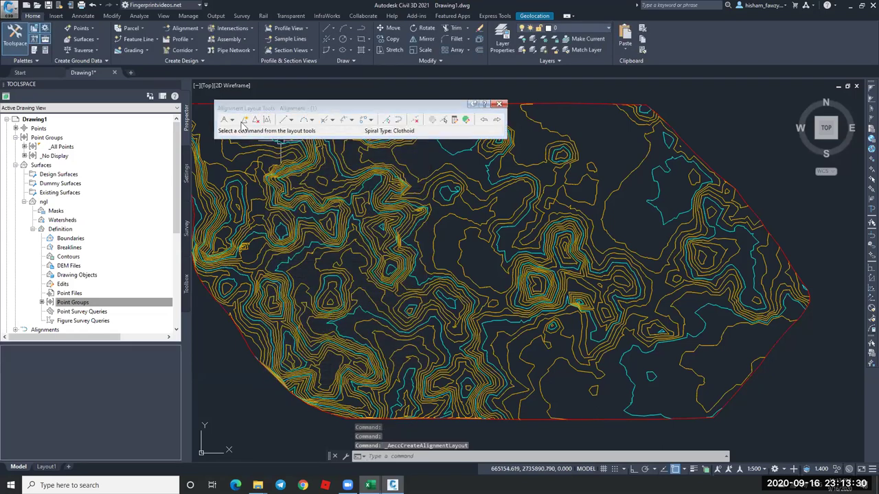
click(233, 120)
click(248, 142)
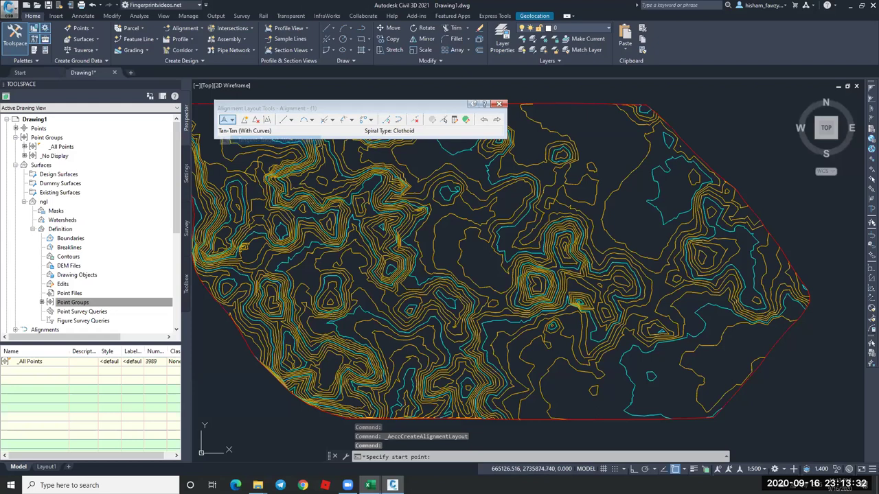
Draw the curved alignment through three vertices across the ngl contours, then start Surface Profile.
scroll(242, 157, up, 5)
click(261, 182)
scroll(261, 182, down, 3)
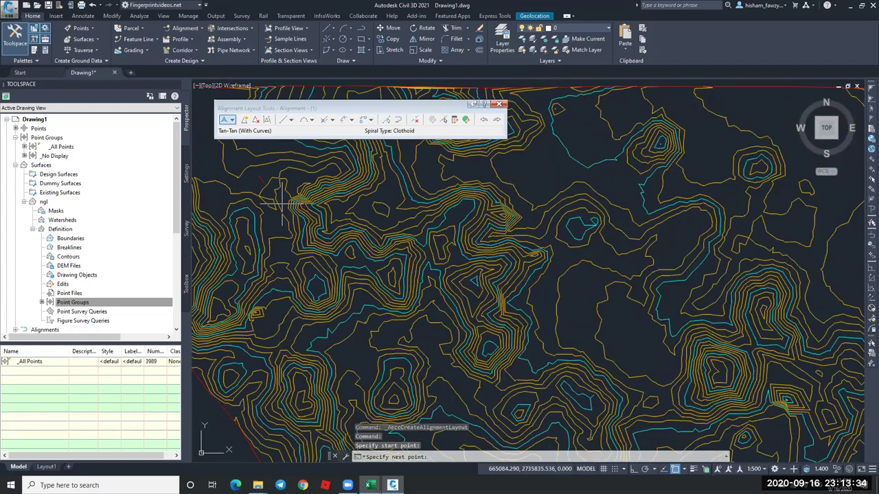
scroll(434, 312, up, 3)
click(425, 321)
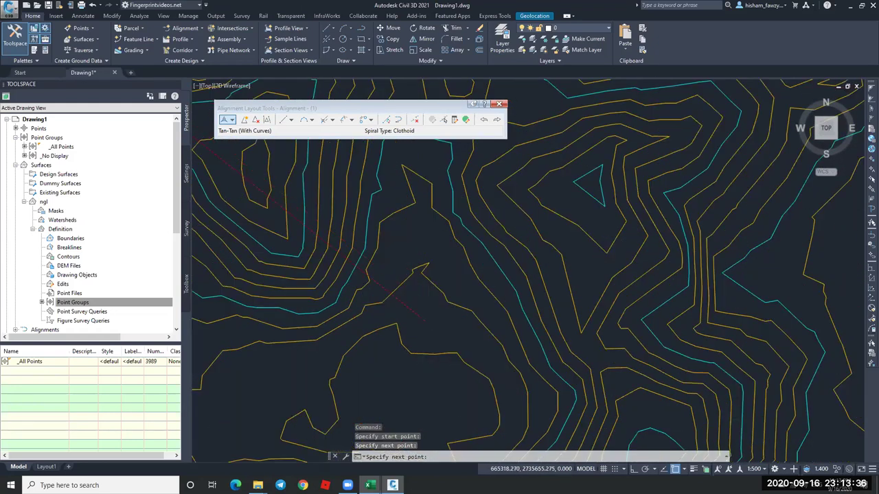
scroll(424, 320, down, 5)
scroll(584, 206, up, 4)
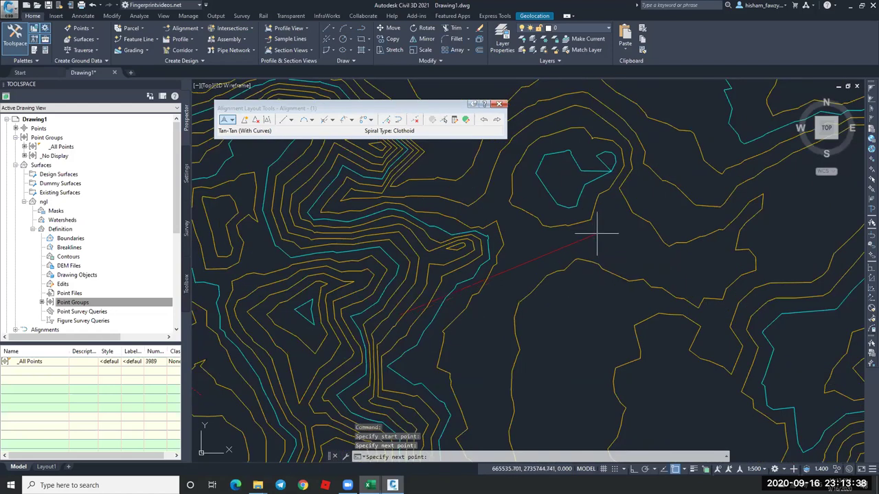
click(609, 227)
scroll(509, 219, down, 5)
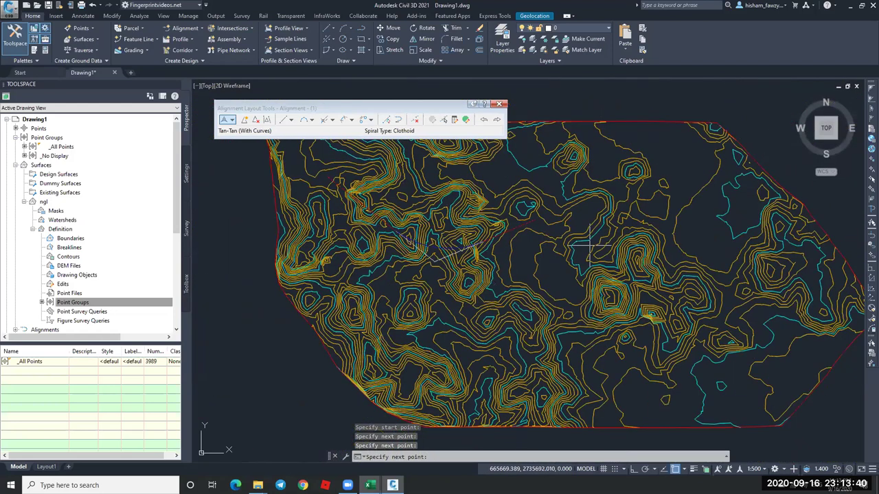
scroll(735, 340, up, 4)
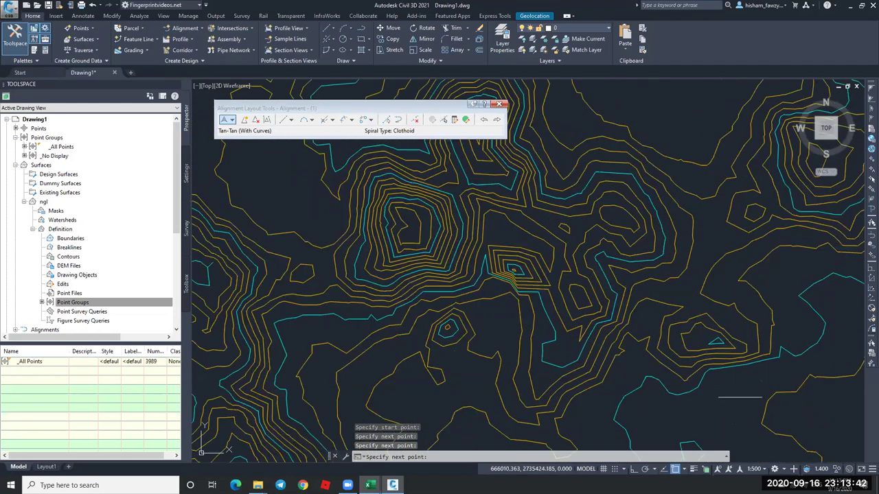
key(Return)
scroll(464, 241, down, 5)
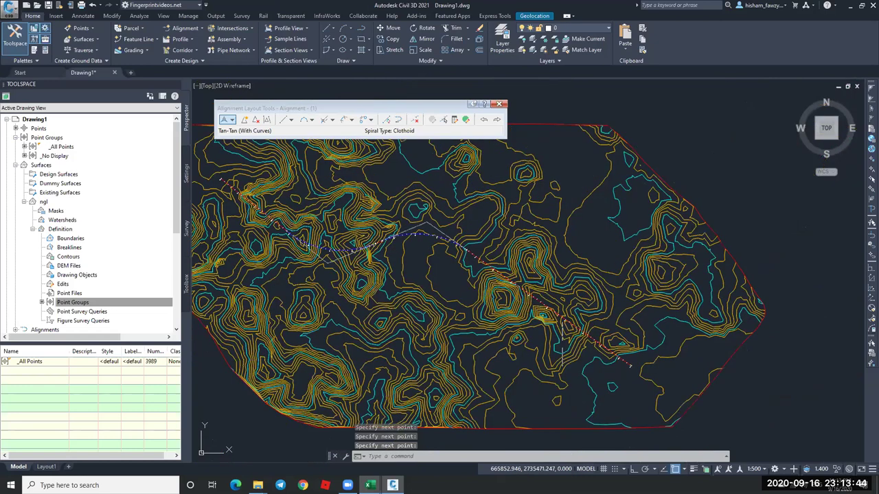
scroll(502, 266, up, 6)
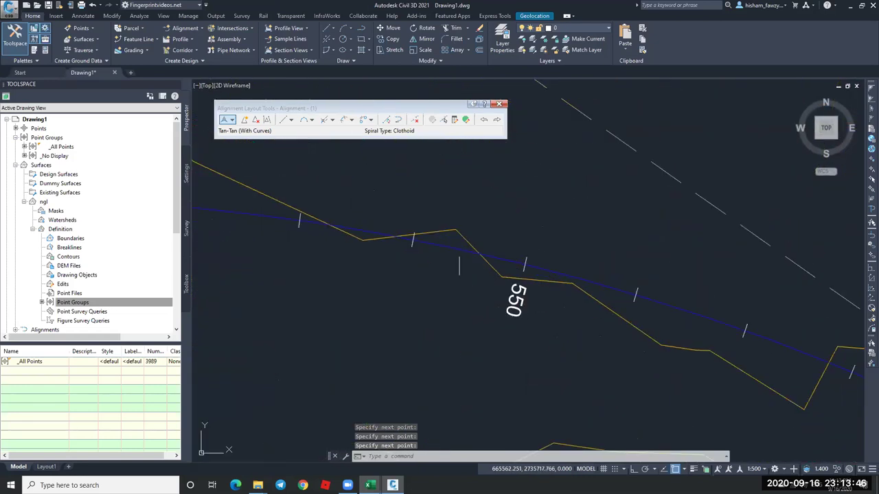
scroll(459, 265, down, 4)
scroll(487, 245, down, 4)
key(Escape)
key(Escape)
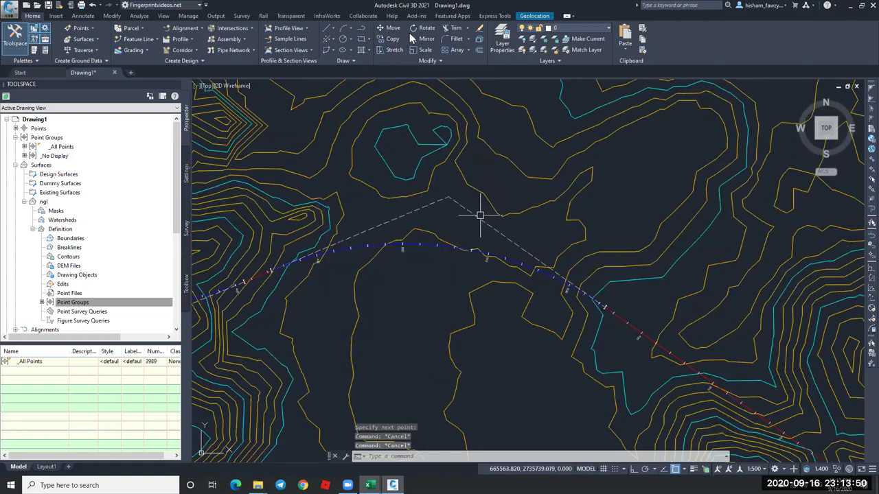
click(476, 215)
click(405, 28)
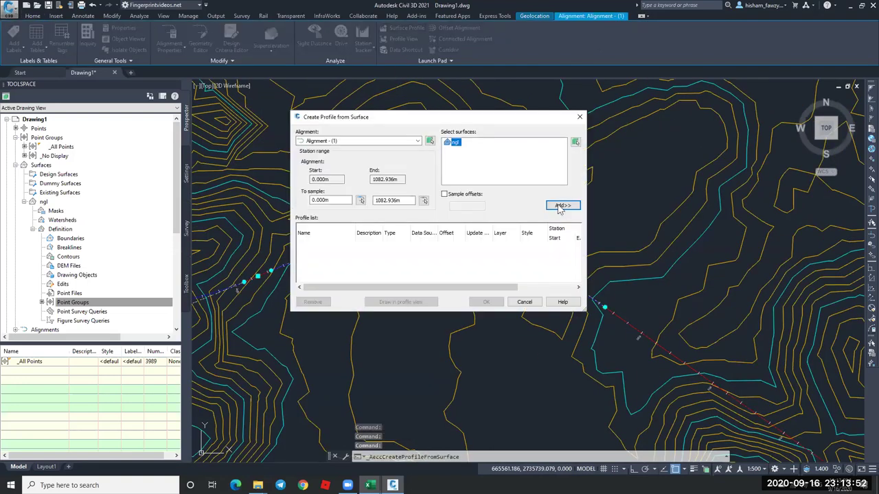
Add the ngl surface profile and place the Longsection profile view in the drawing.
click(562, 206)
click(400, 302)
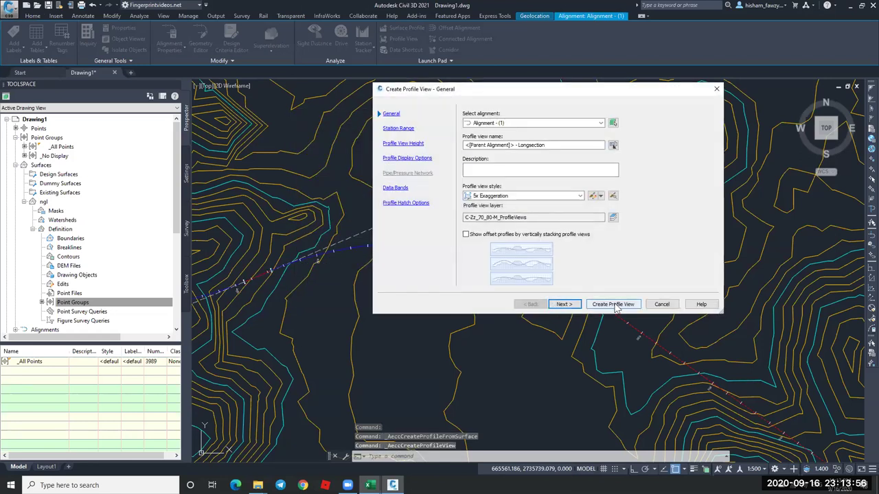
click(613, 305)
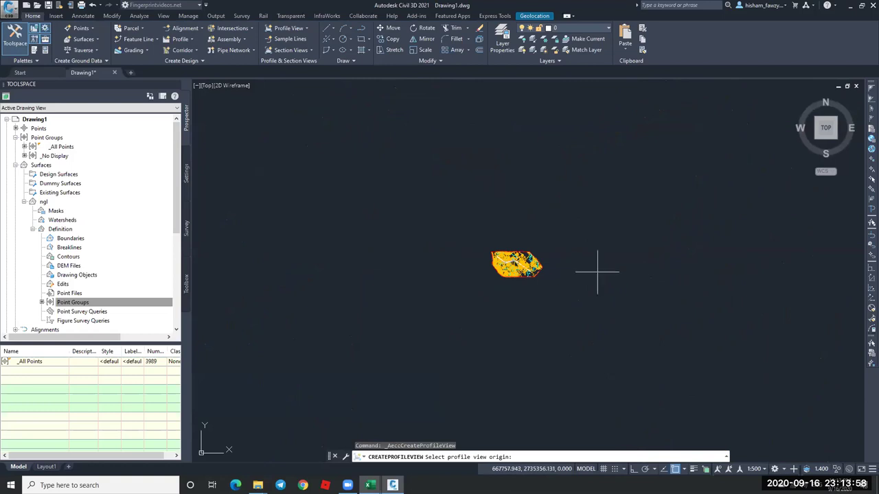
click(613, 250)
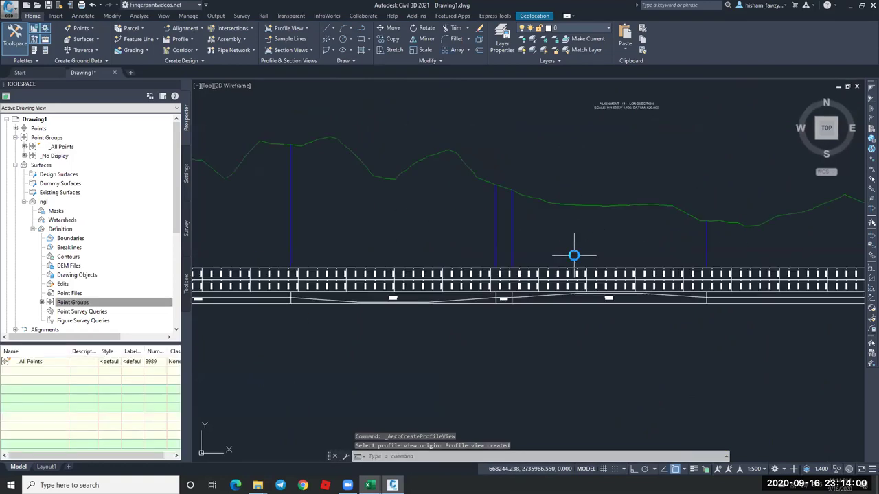
key(Escape)
Zoom around the new profile view to inspect its chainage, level and geometry bands.
scroll(542, 211, down, 1)
scroll(261, 246, up, 3)
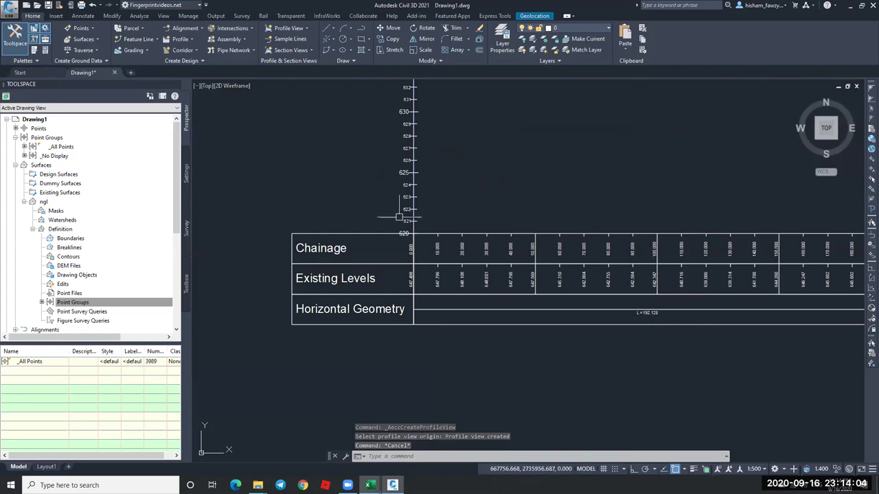
scroll(385, 253, down, 1)
scroll(386, 253, up, 1)
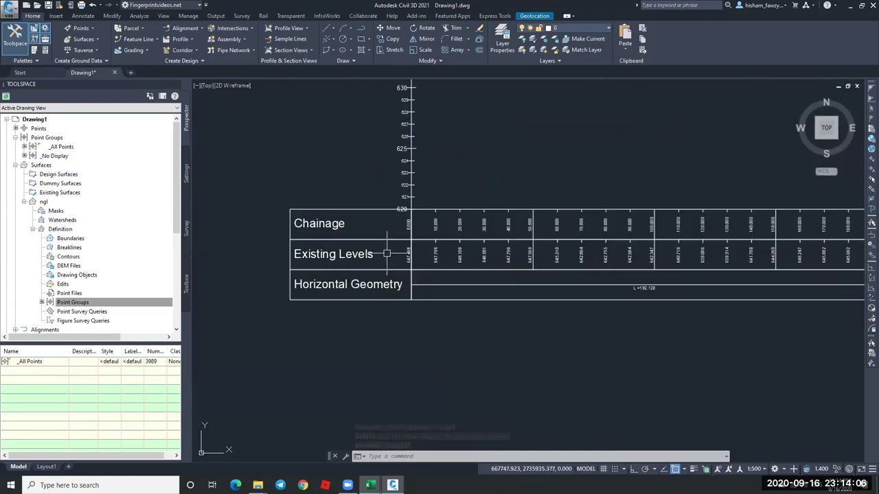
scroll(387, 253, down, 2)
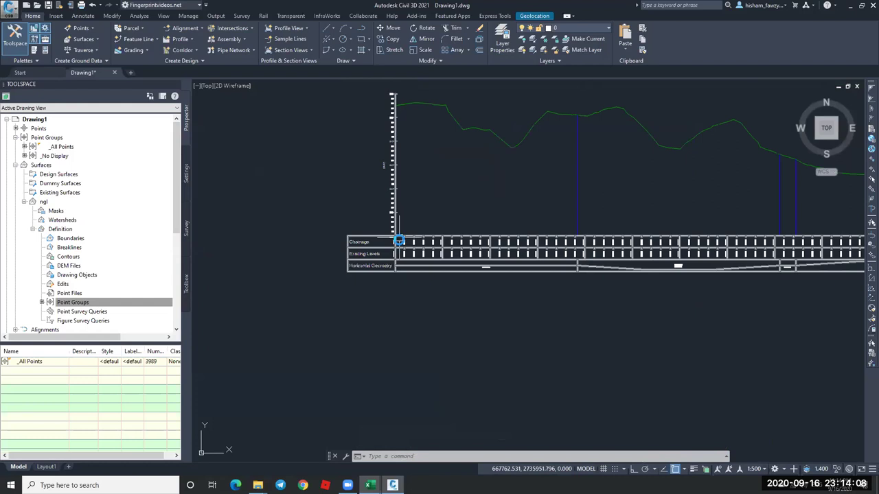
scroll(341, 259, up, 3)
scroll(288, 265, down, 1)
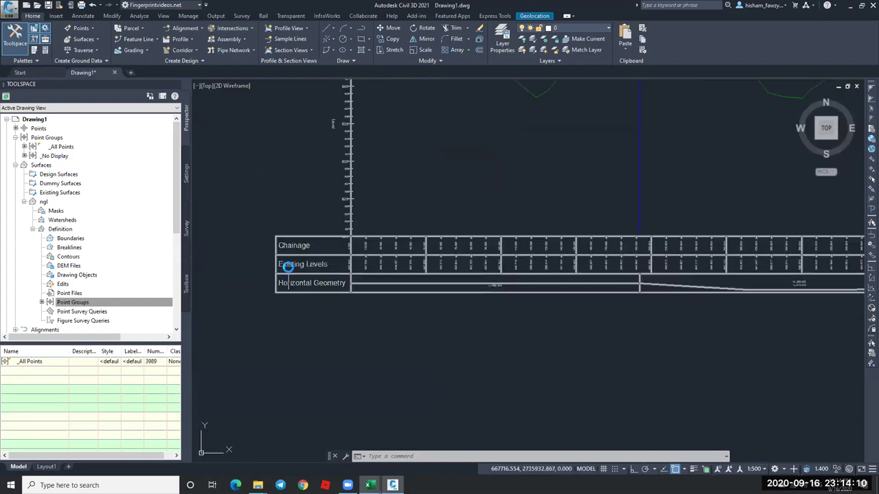
scroll(288, 265, up, 1)
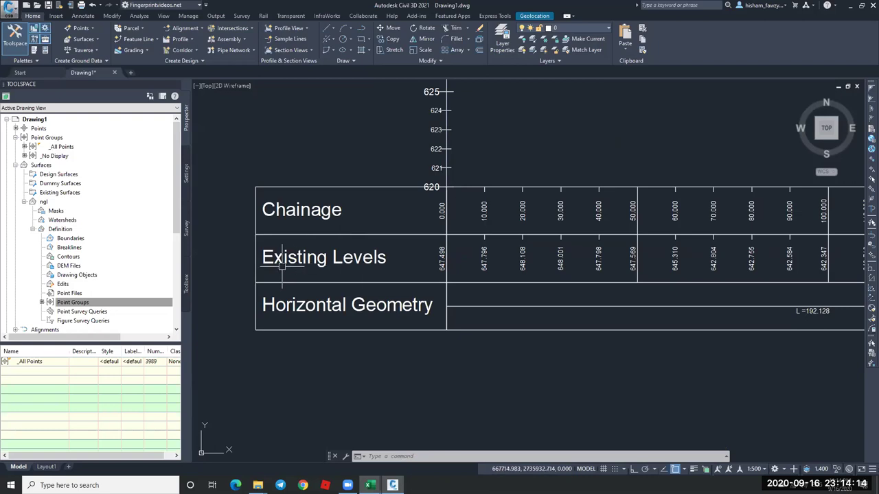
scroll(261, 268, down, 2)
scroll(384, 274, up, 1)
scroll(545, 283, down, 1)
scroll(691, 284, up, 1)
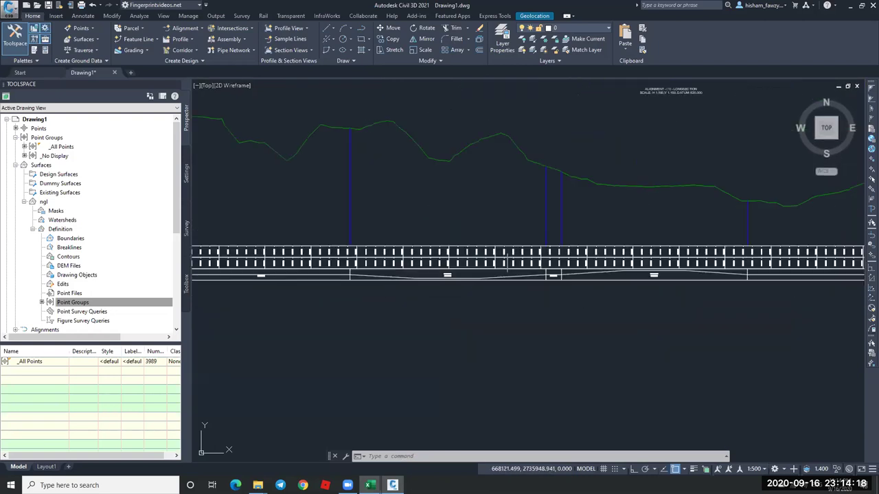
scroll(510, 196, down, 1)
key(Escape)
key(Escape)
scroll(561, 147, up, 2)
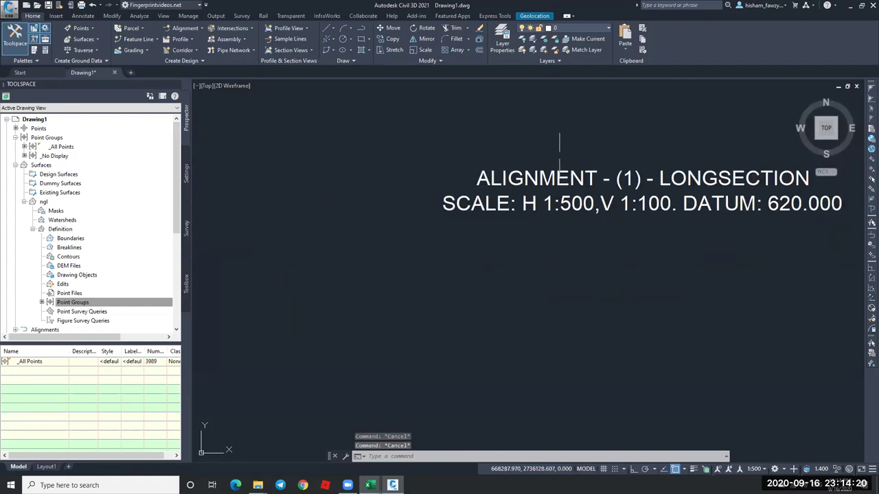
scroll(542, 178, down, 4)
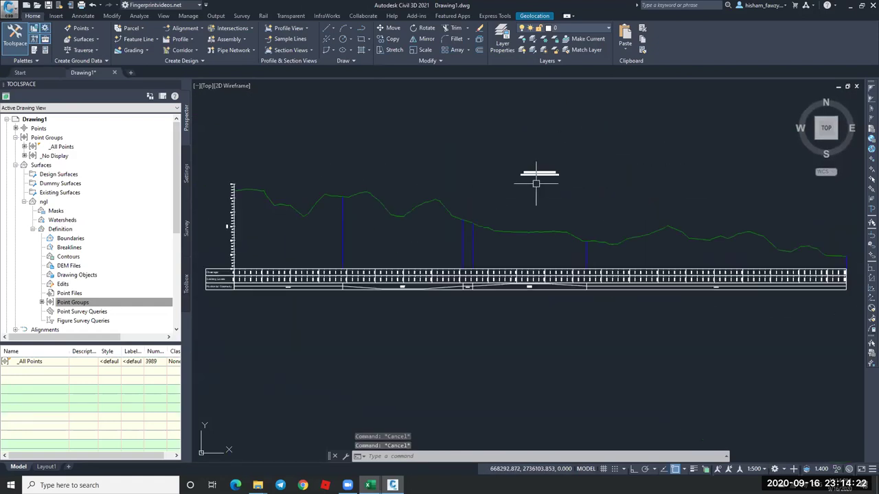
scroll(561, 192, down, 3)
scroll(500, 190, up, 3)
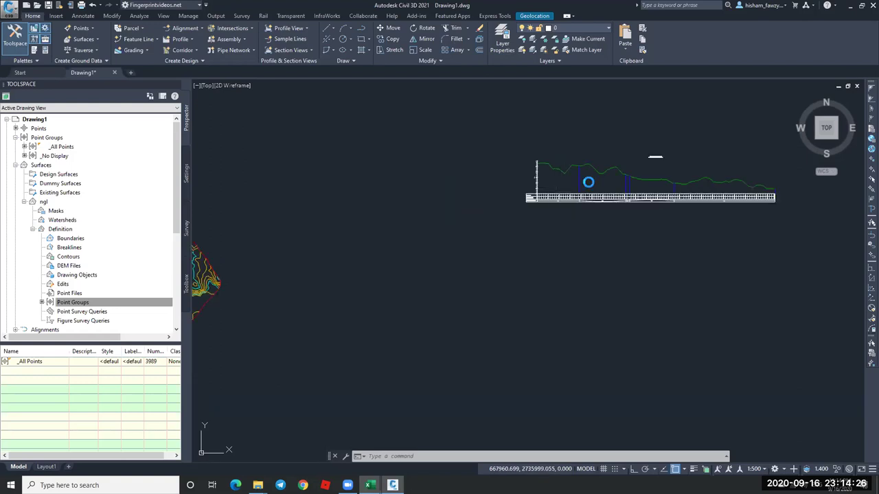
scroll(586, 182, down, 3)
scroll(470, 204, up, 2)
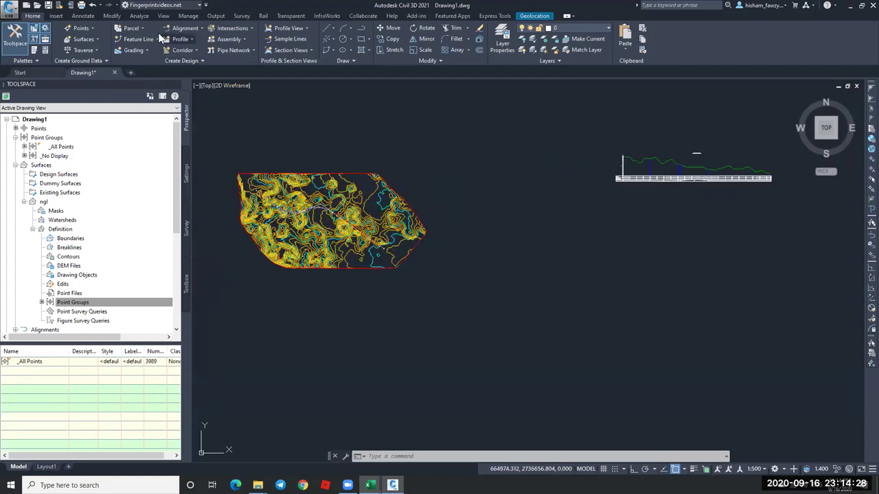
Cancel the new assembly and browse the Tool Palettes' road assembly tabs with Ctrl+3.
click(233, 40)
click(250, 54)
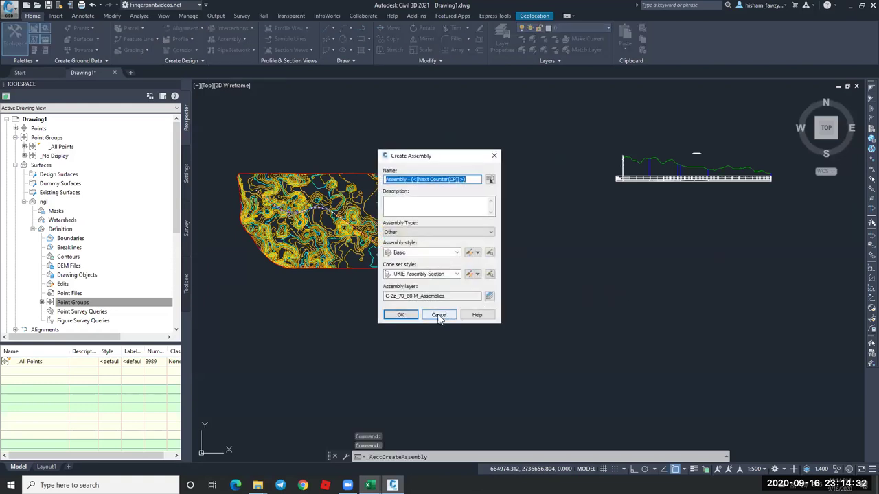
click(439, 316)
key(ctrl+3)
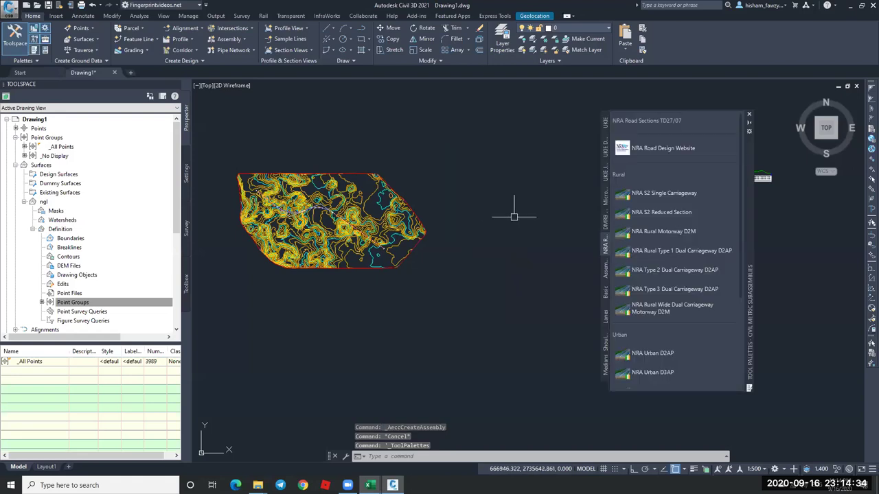
click(602, 147)
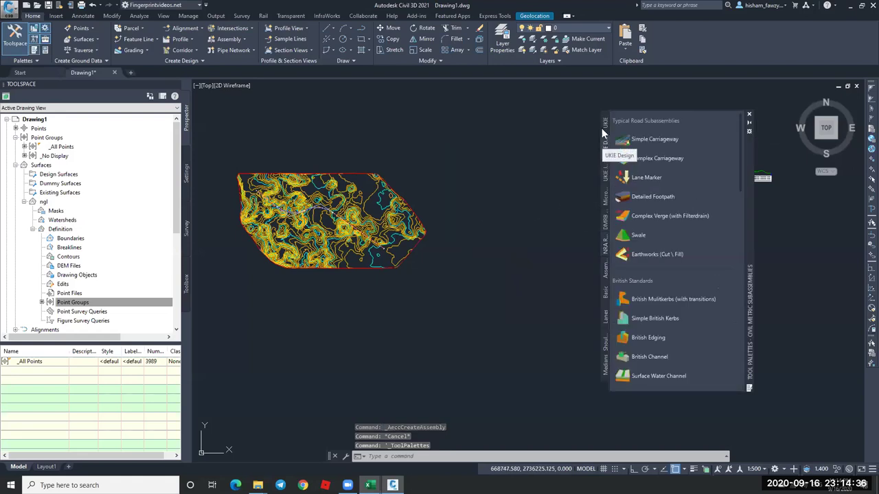
click(602, 125)
click(603, 171)
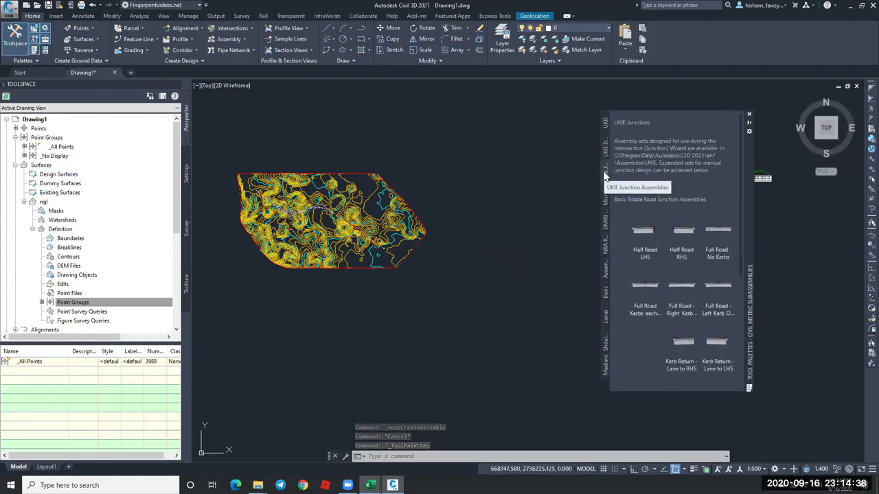
click(605, 196)
click(607, 218)
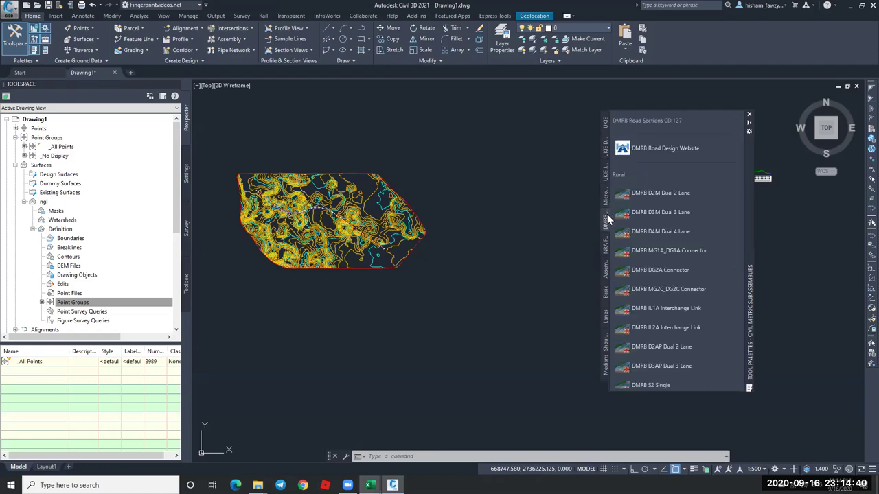
click(605, 241)
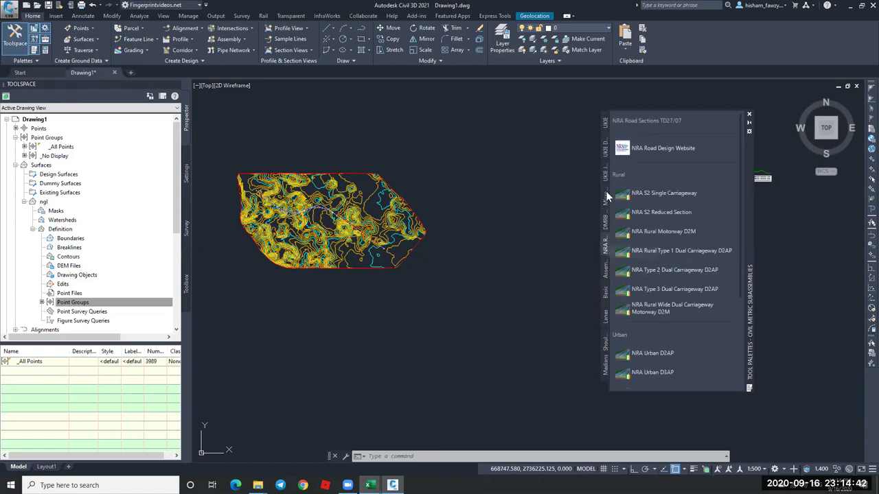
click(605, 147)
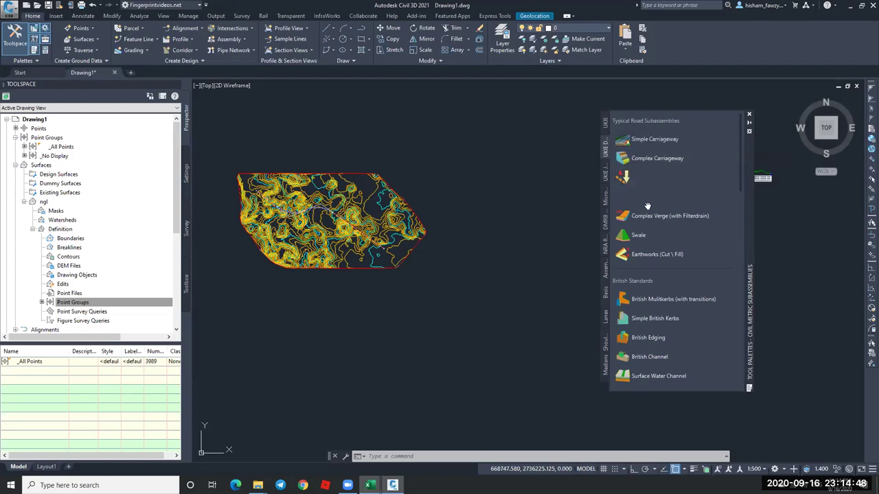
Insert the UKIE Junctions 'Full Road - Kerbs each side' assembly into the drawing.
scroll(621, 140, down, 5)
scroll(596, 142, up, 2)
click(604, 123)
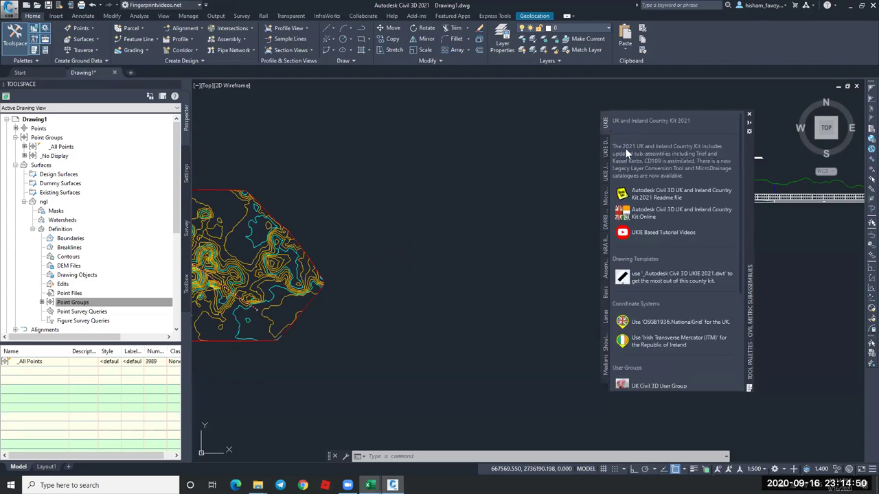
scroll(661, 237, down, 3)
click(605, 176)
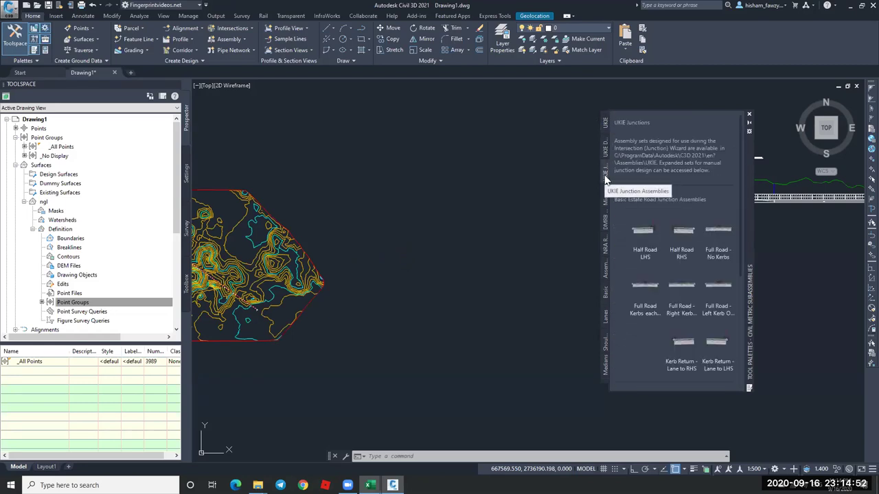
click(682, 292)
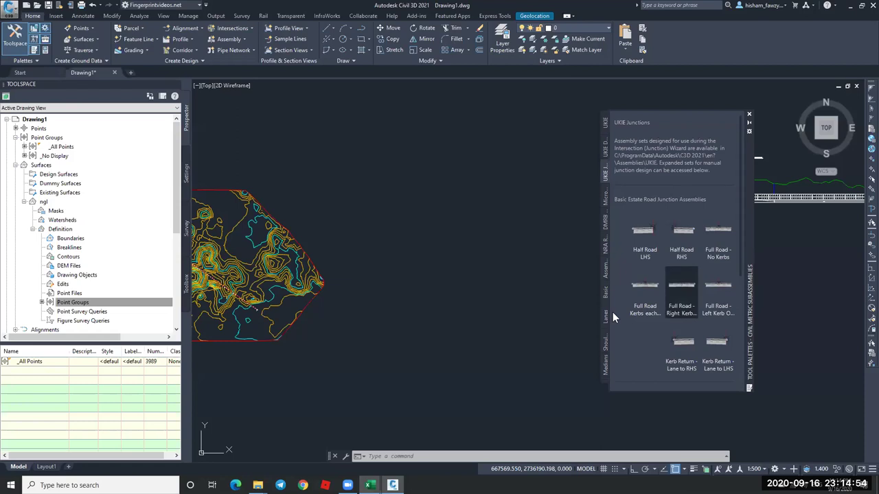
click(646, 287)
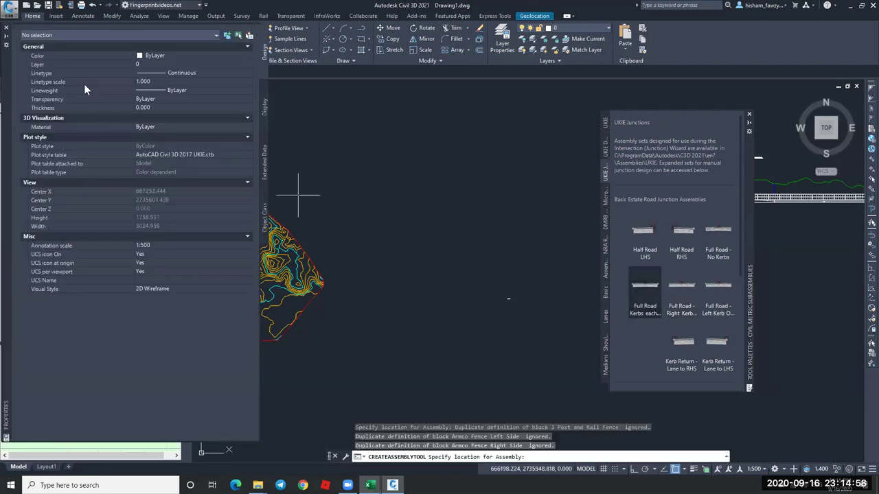
scroll(507, 304, up, 20)
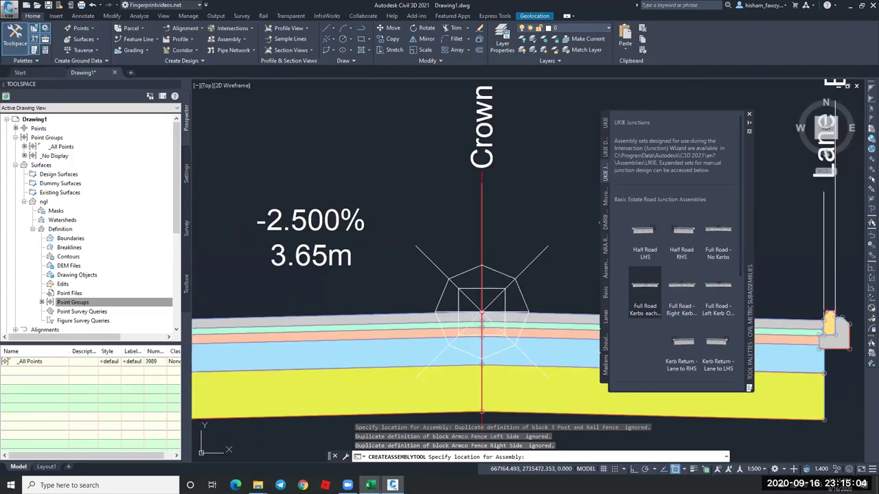
key(Escape)
Close the palettes and inspect the assembly's kerbs and 3.65m lanes at -2.500%.
scroll(461, 284, down, 5)
click(749, 114)
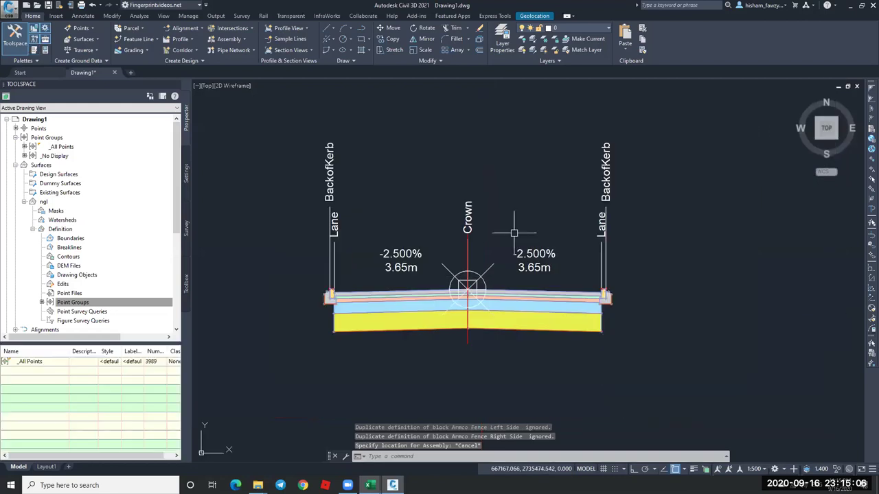
scroll(346, 291, up, 8)
key(Escape)
click(377, 277)
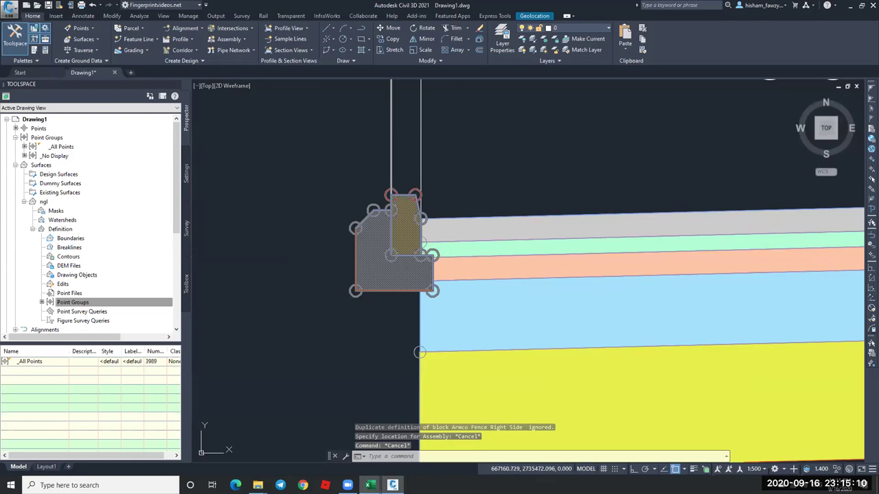
key(Escape)
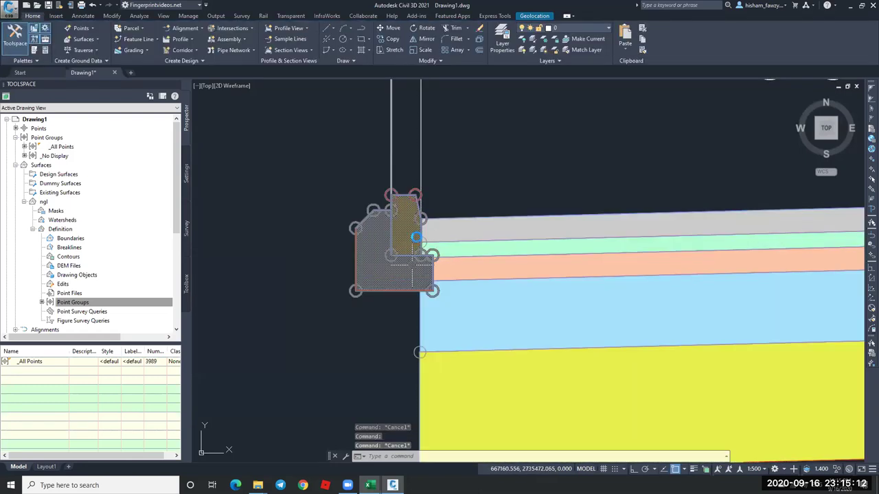
scroll(537, 264, down, 10)
key(Escape)
mouse_move(538, 264)
middle_down()
mouse_move(566, 251)
mouse_move(694, 247)
middle_up()
Review the Create Corridor options, then cancel the corridor for now.
click(182, 50)
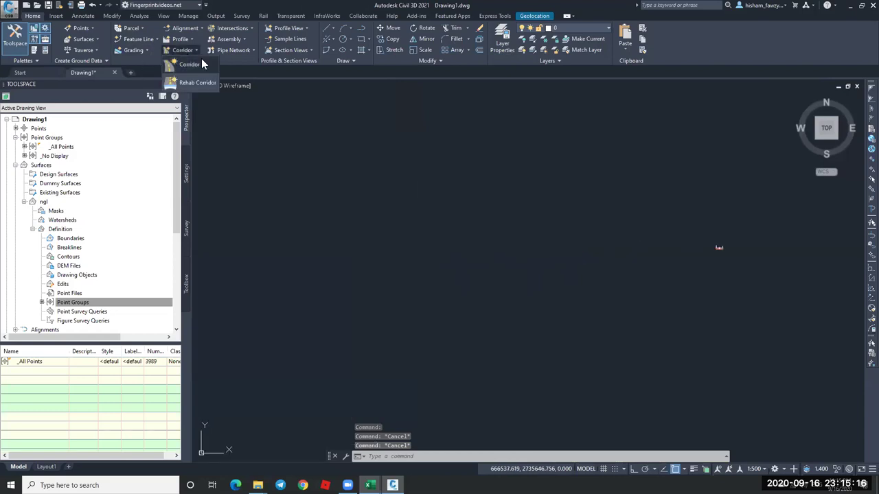
click(410, 300)
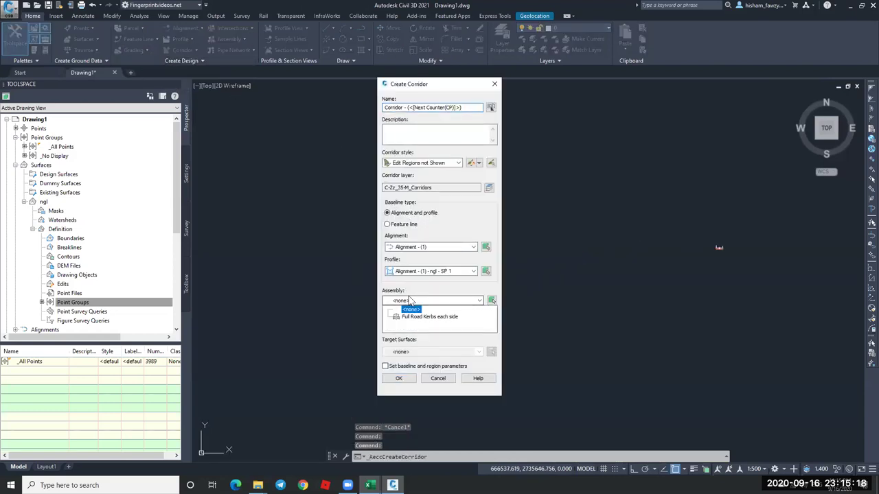
click(443, 273)
click(444, 280)
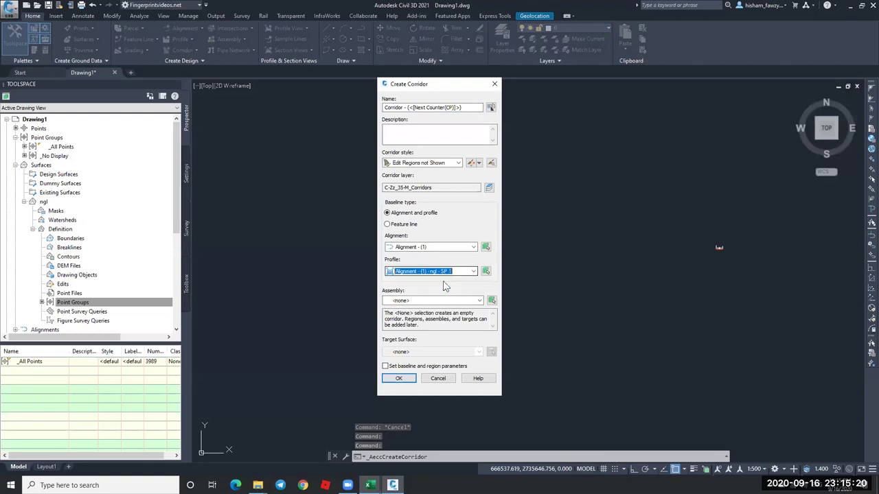
key(Escape)
scroll(577, 212, up, 5)
key(Escape)
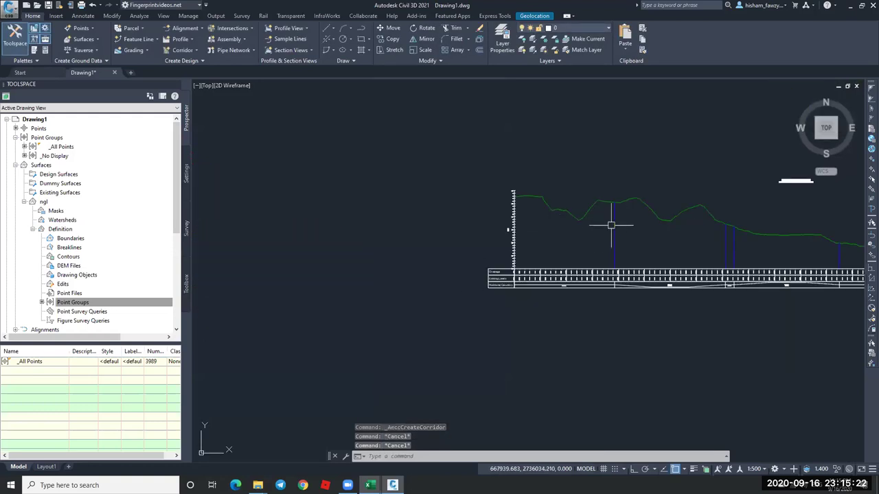
Create a design profile named FG using Draw Tangents With Curves.
click(561, 245)
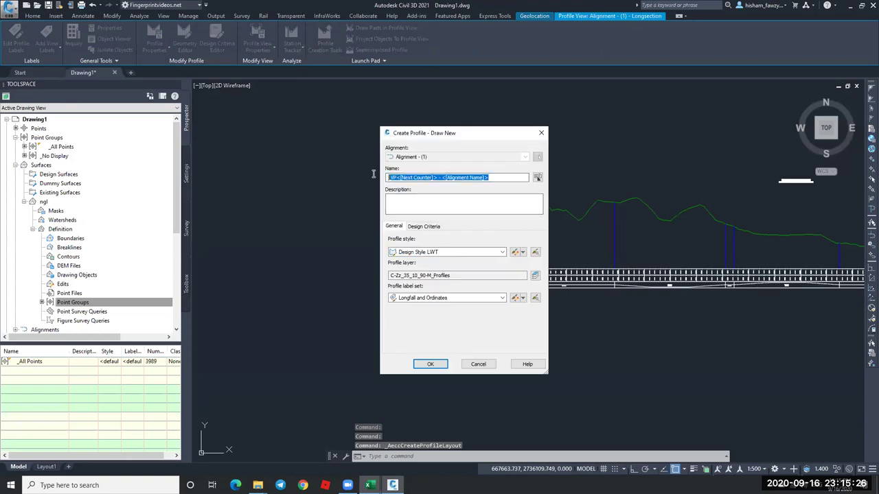
text(FG)
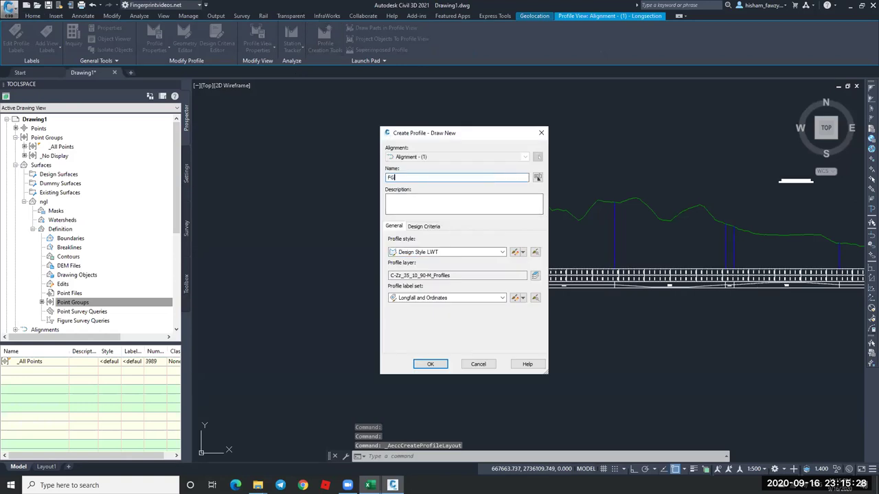
click(430, 364)
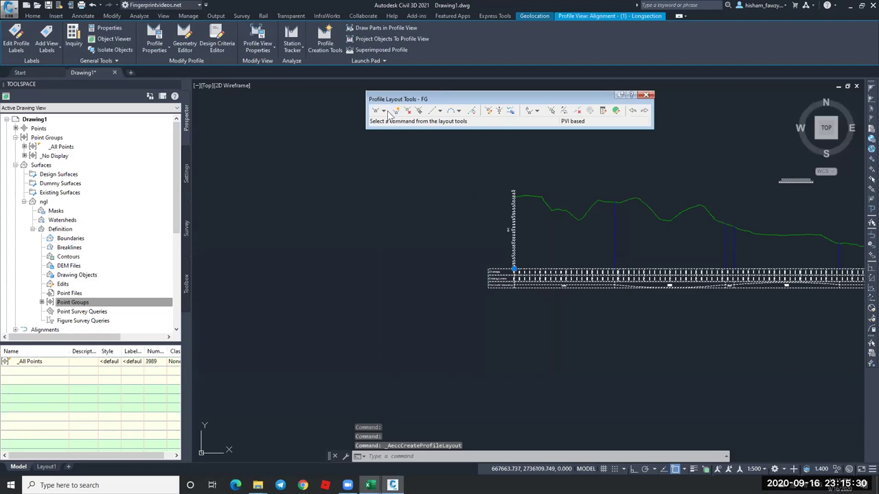
click(383, 110)
click(412, 131)
scroll(522, 206, up, 8)
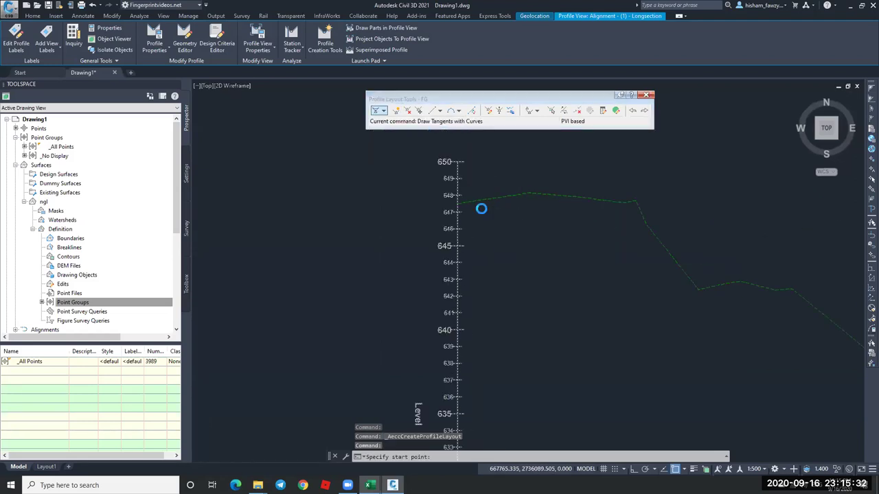
Draw the FG tangents with curves from a start point to an end point along the longsection.
click(318, 173)
scroll(318, 173, down, 6)
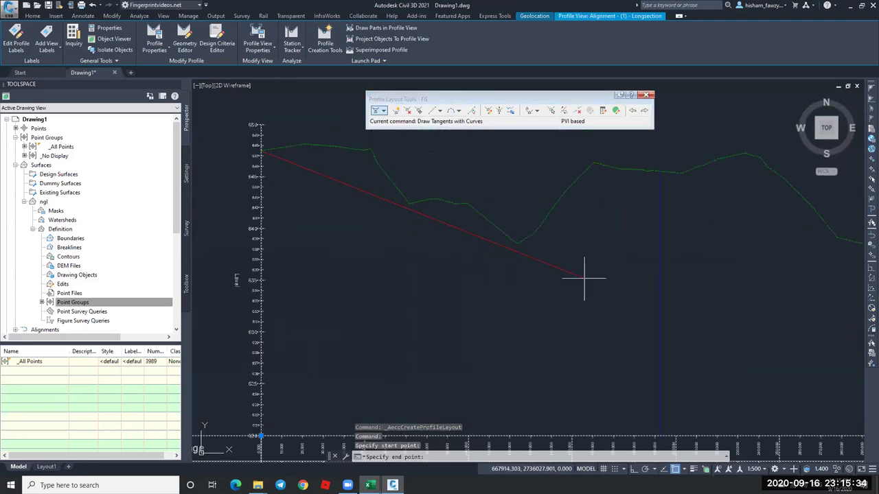
scroll(573, 243, down, 3)
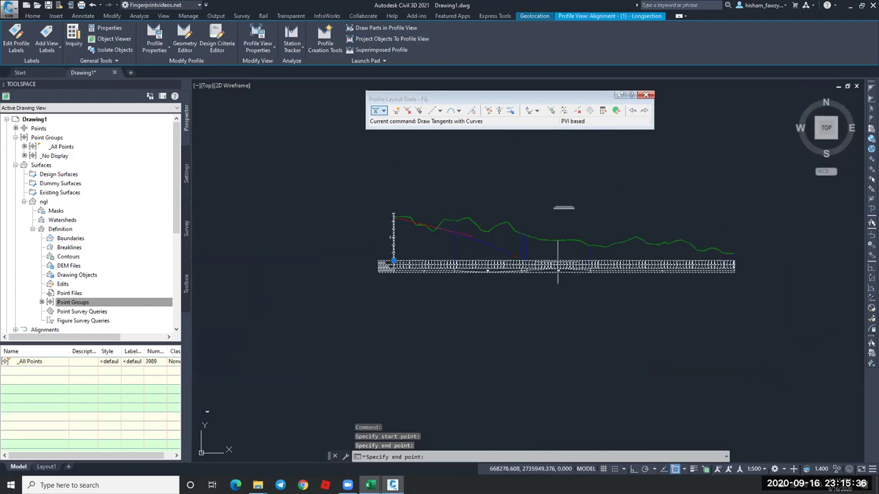
scroll(633, 229, up, 6)
click(628, 156)
scroll(591, 192, down, 5)
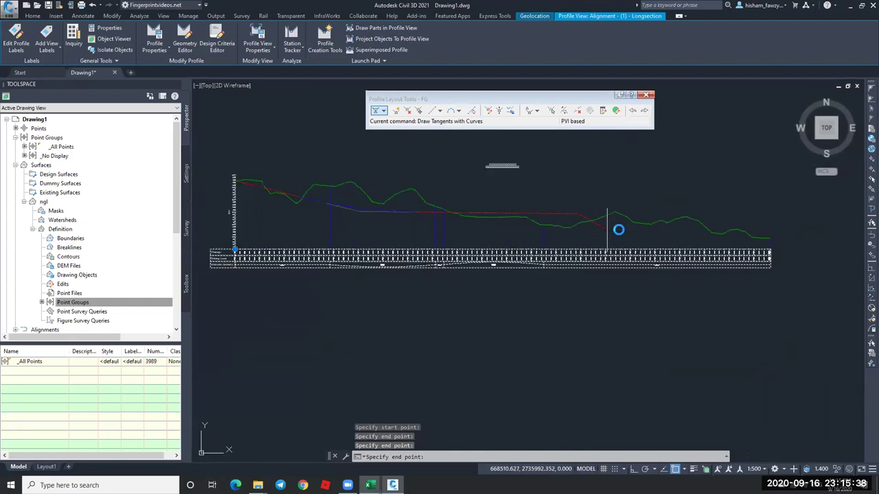
scroll(707, 234, up, 4)
scroll(709, 244, up, 3)
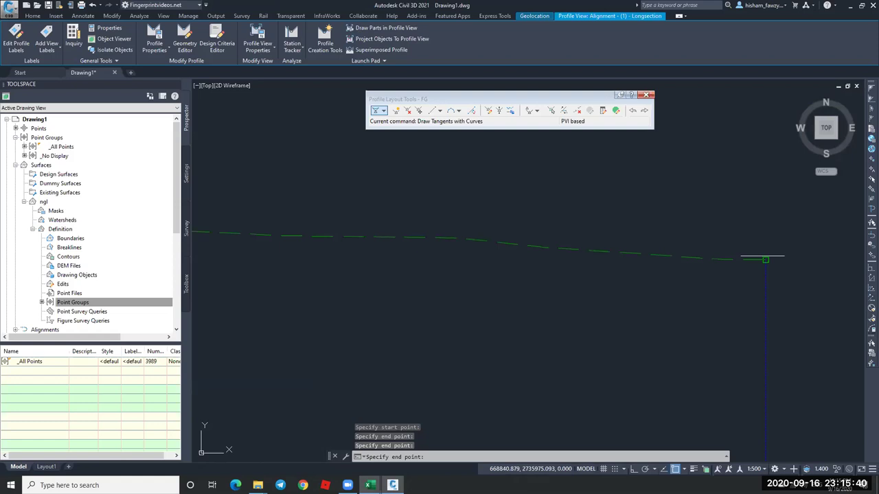
key(Escape)
scroll(728, 256, down, 5)
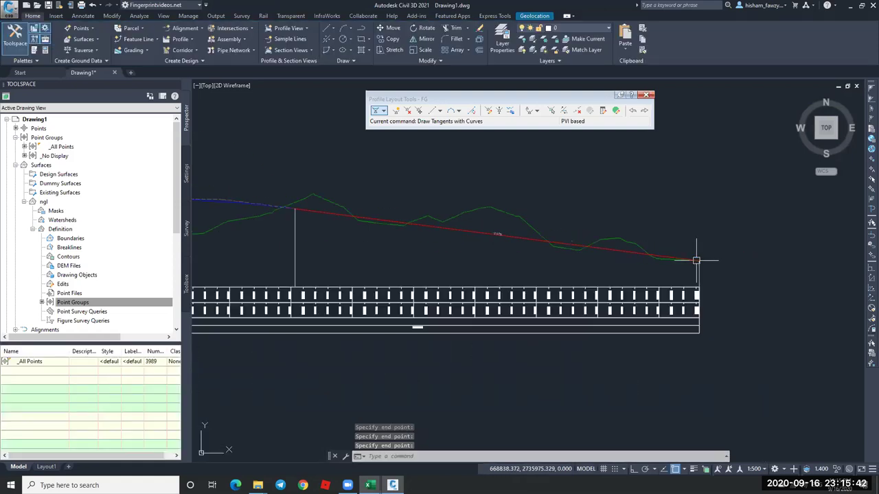
scroll(526, 190, up, 3)
scroll(634, 230, up, 1)
scroll(634, 230, down, 5)
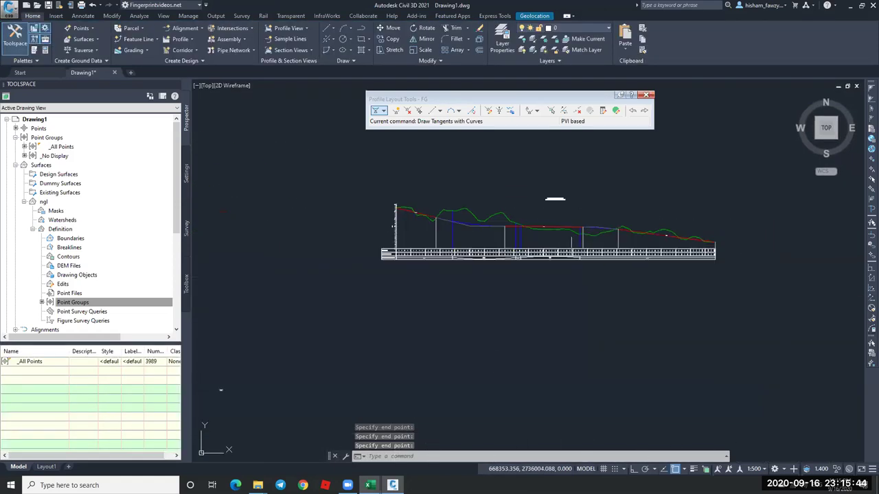
scroll(540, 222, down, 3)
scroll(510, 251, up, 5)
scroll(508, 237, down, 5)
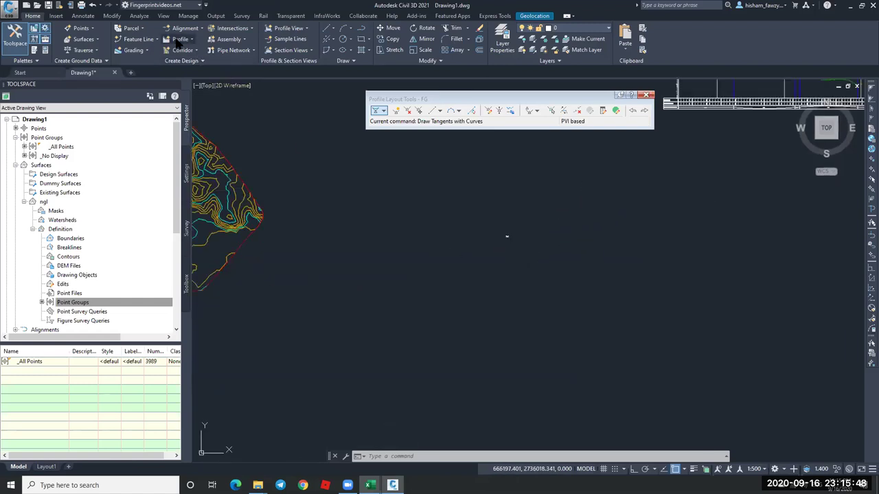
Create and rebuild a corridor on Alignment - (1), profile FG, assembly Full Road Kerbs each side.
click(196, 51)
click(208, 67)
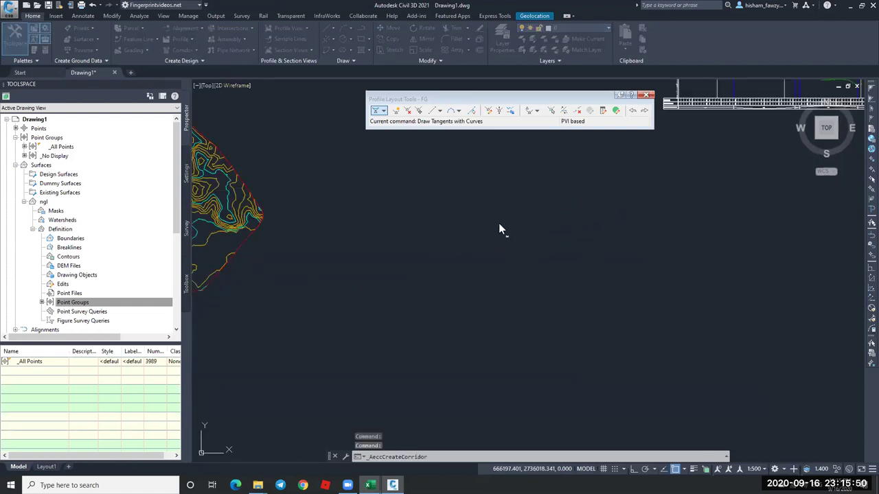
click(439, 249)
click(425, 256)
click(432, 271)
click(412, 288)
click(418, 300)
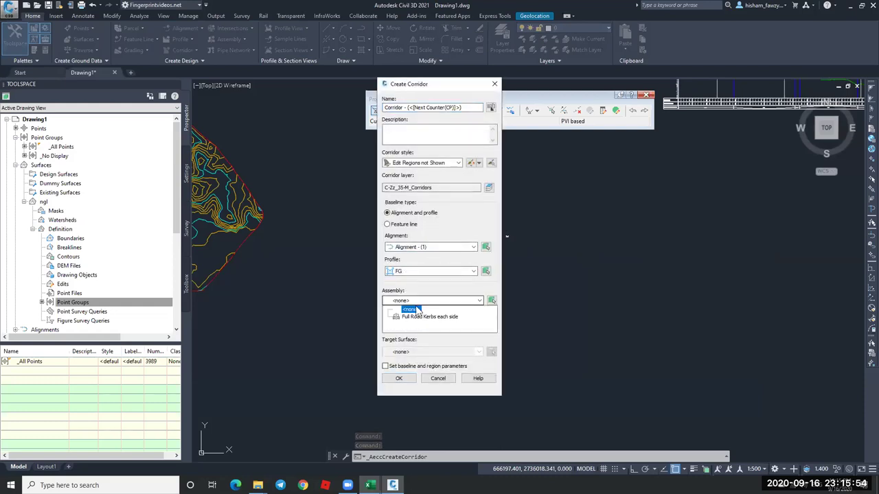
click(421, 316)
click(403, 378)
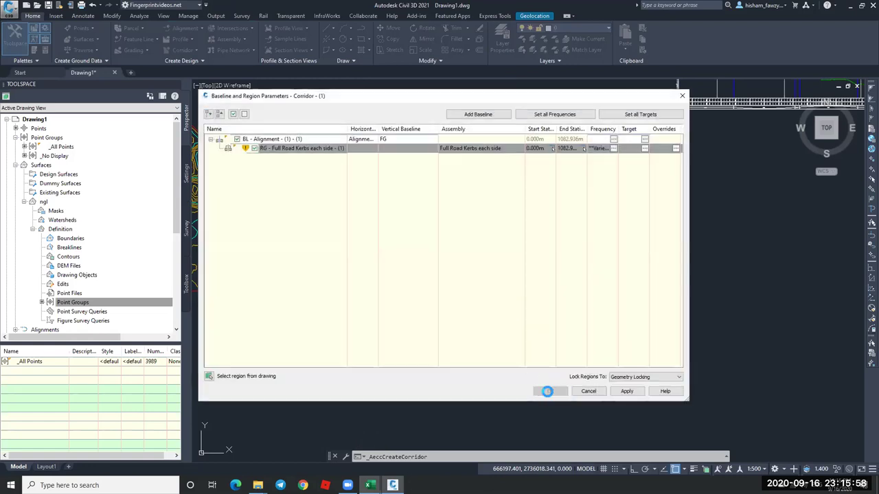
click(547, 391)
click(510, 223)
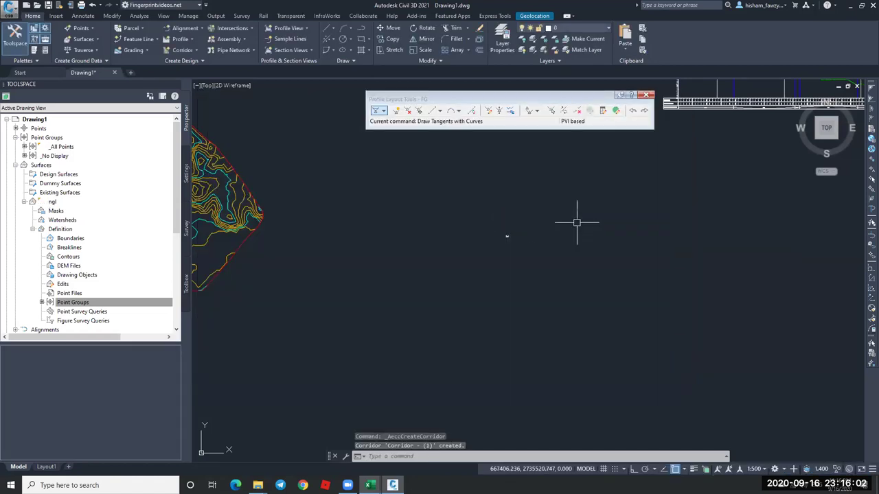
Bring Corridor - (1) into view and select it to inspect it over the ngl contours.
middle_drag(199, 206, 405, 241)
scroll(386, 217, up, 5)
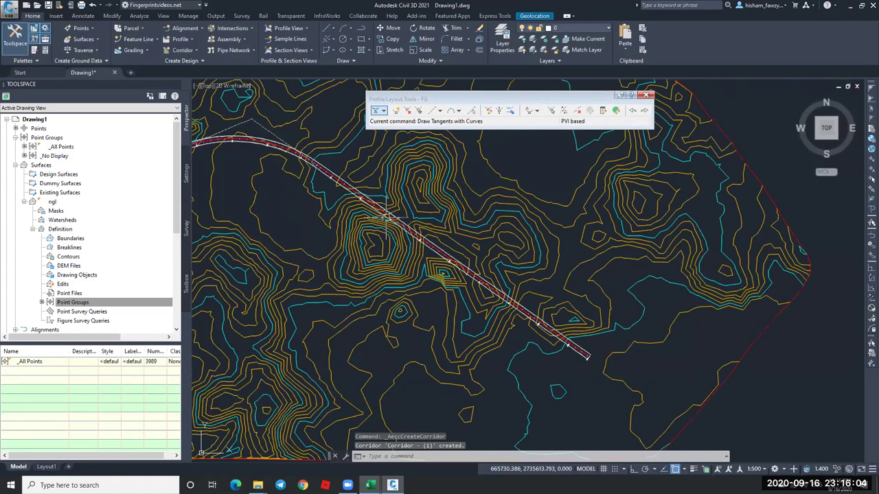
scroll(386, 217, up, 4)
key(Escape)
click(337, 163)
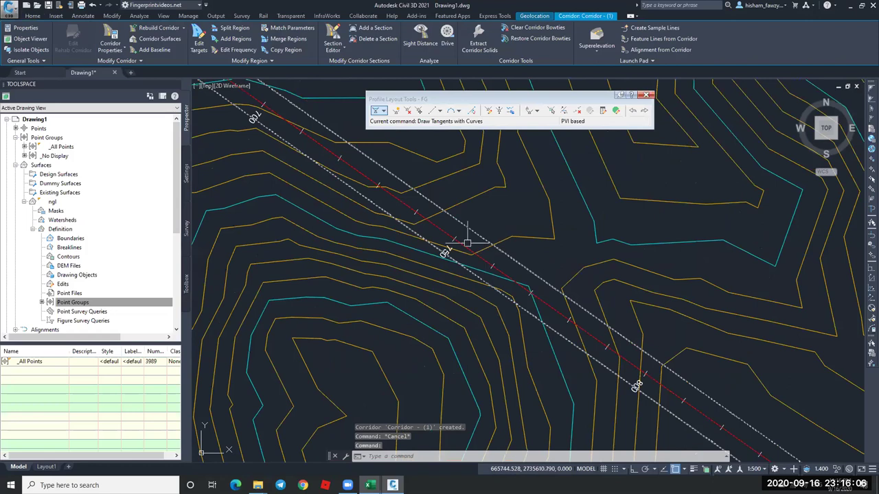
scroll(460, 244, down, 2)
scroll(412, 246, up, 5)
scroll(526, 302, down, 4)
scroll(526, 302, up, 3)
scroll(402, 208, up, 2)
scroll(460, 238, down, 2)
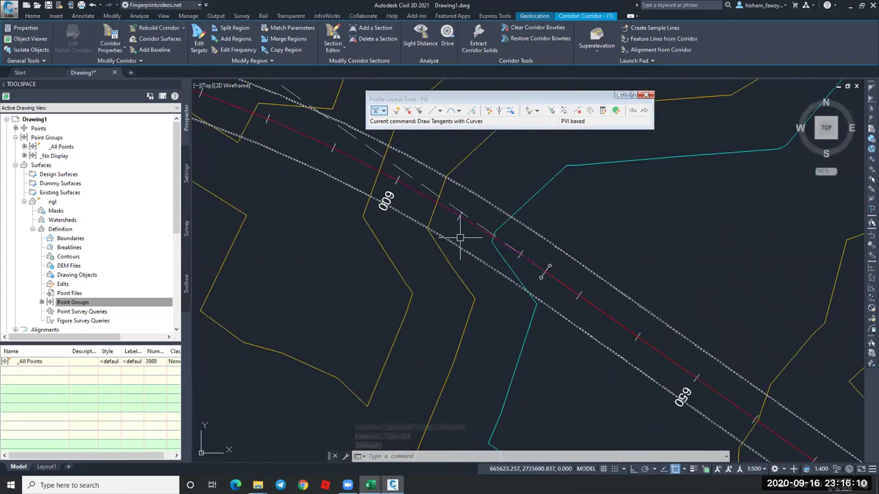
scroll(460, 238, down, 5)
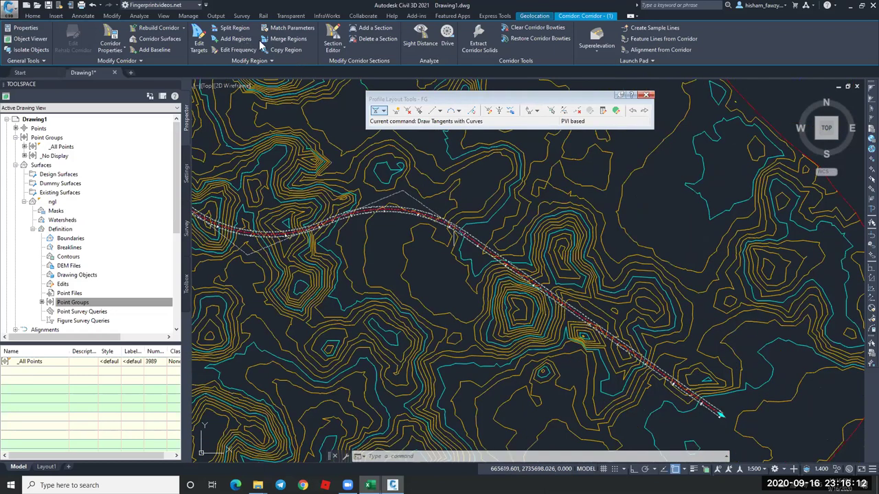
key(Escape)
key(Escape)
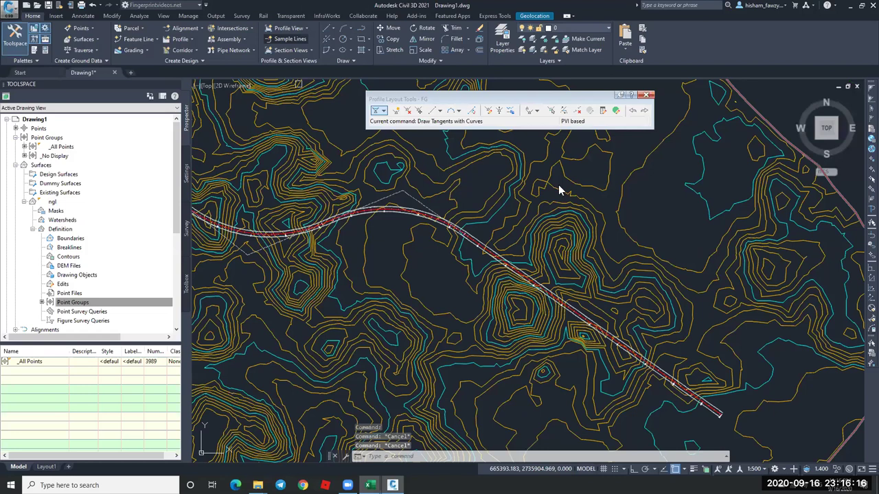
Create sample line group SLG-1 with sample lines by station range every 20 m.
key(Return)
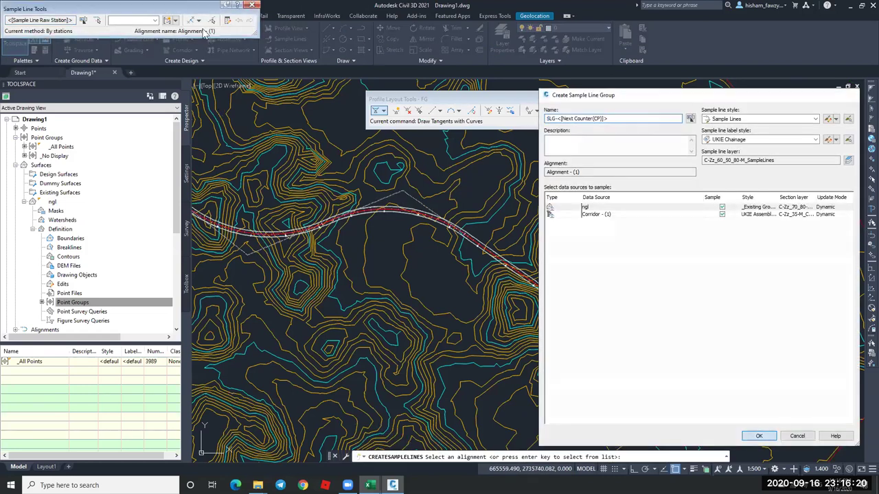
key(Return)
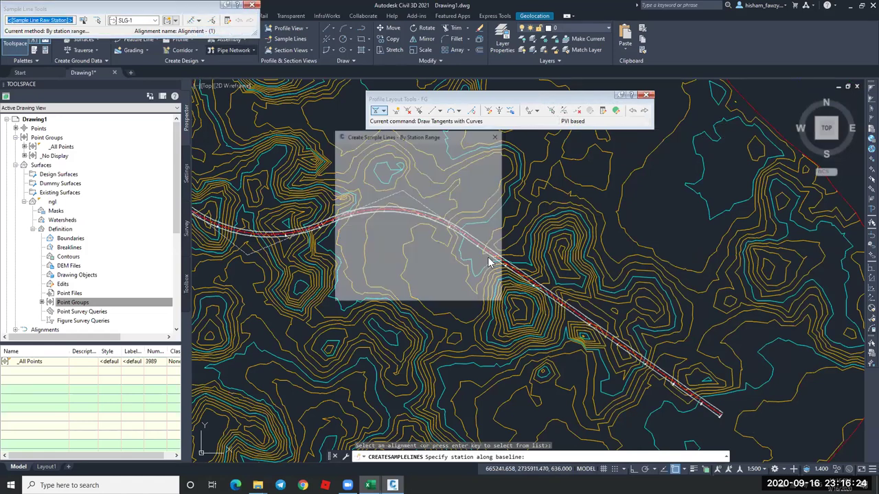
scroll(440, 274, down, 3)
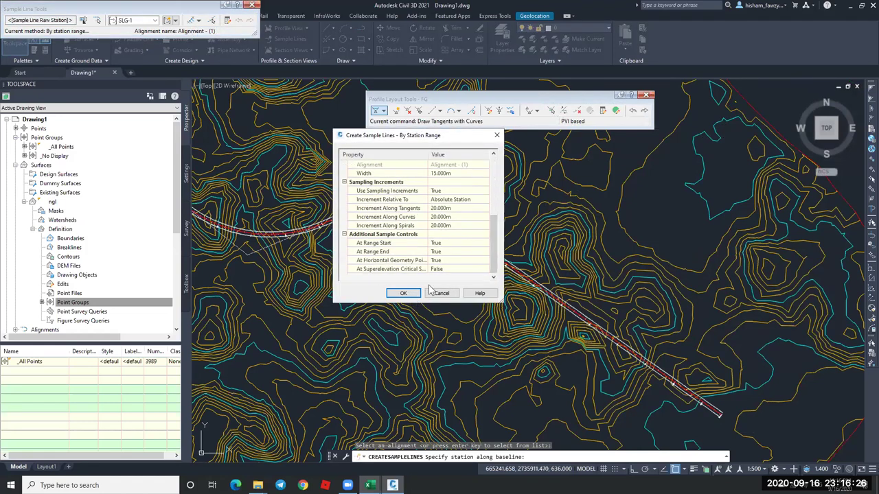
click(403, 293)
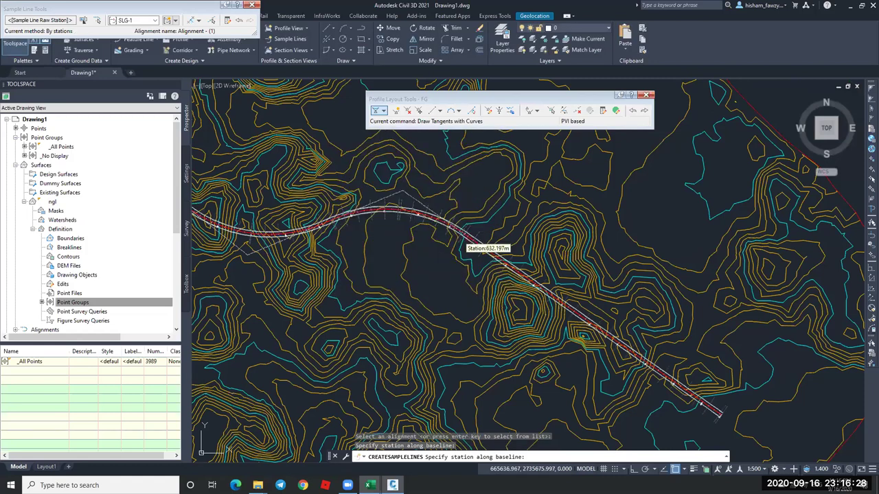
key(Return)
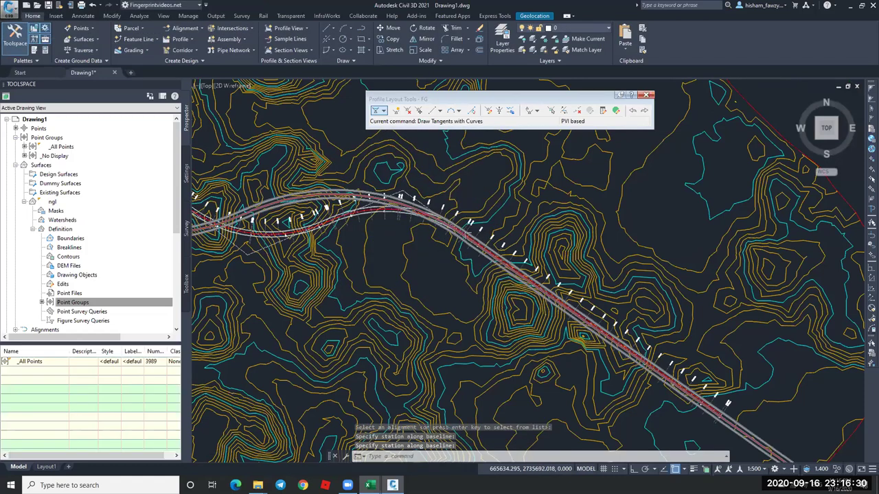
scroll(481, 244, up, 2)
scroll(480, 254, up, 2)
key(Escape)
click(491, 241)
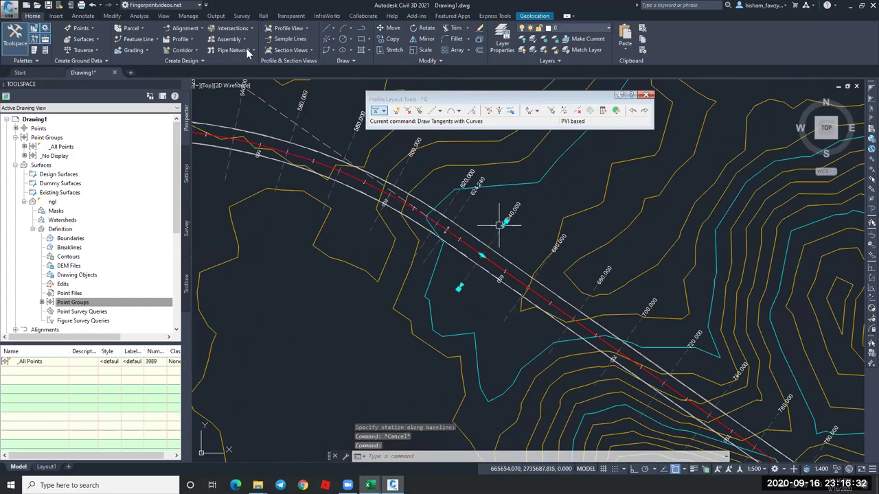
Run Create Multiple Section Views with Section Placement set to Draft in model space.
click(253, 46)
click(287, 85)
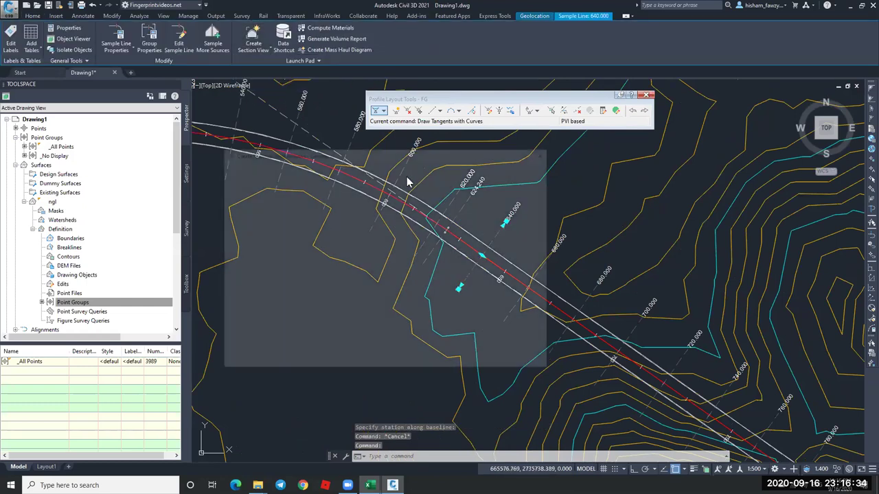
click(242, 203)
click(244, 218)
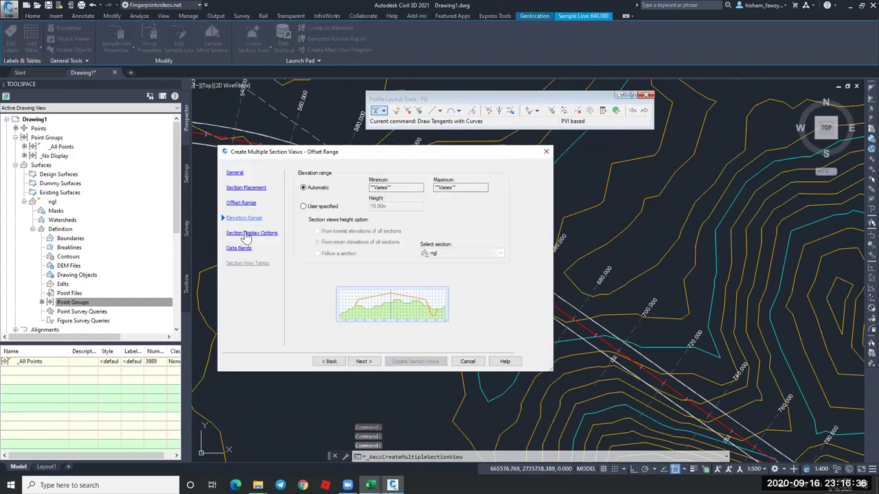
click(246, 187)
click(303, 230)
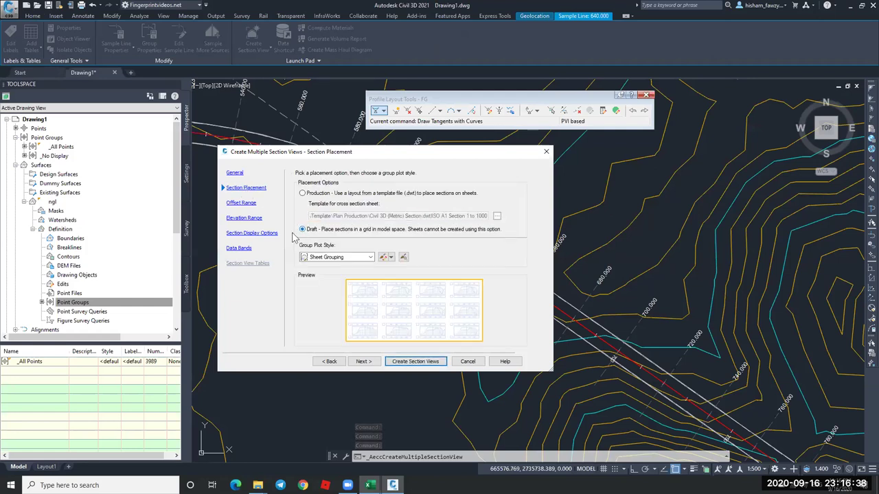
click(416, 362)
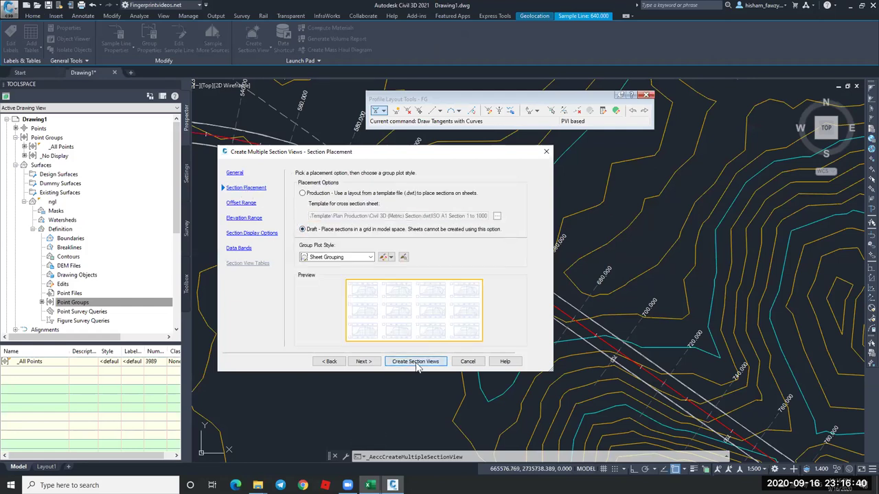
scroll(470, 220, down, 10)
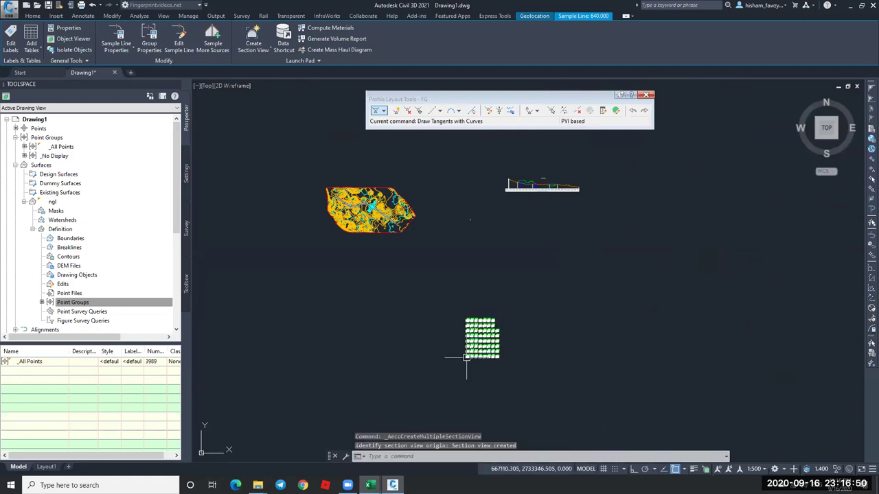
Place the origin of the cross-section view grid in model space.
click(473, 344)
scroll(473, 346, up, 5)
scroll(473, 346, up, 5)
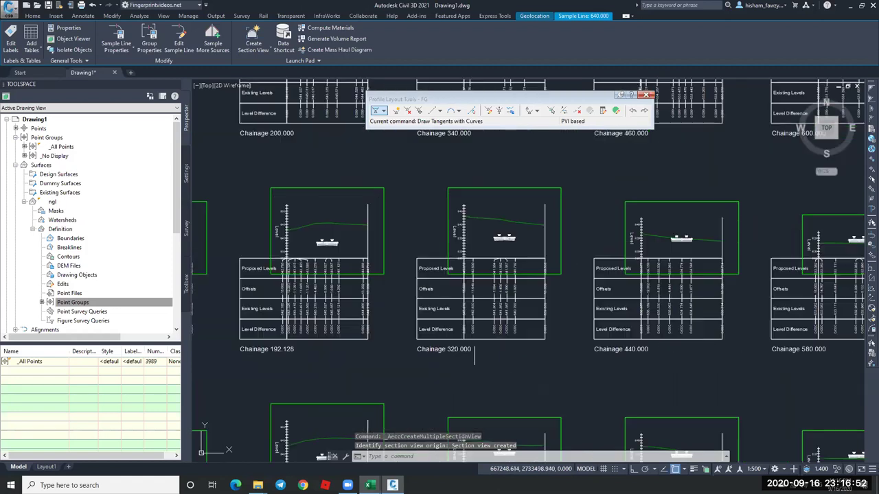
scroll(474, 254, down, 2)
scroll(474, 255, up, 6)
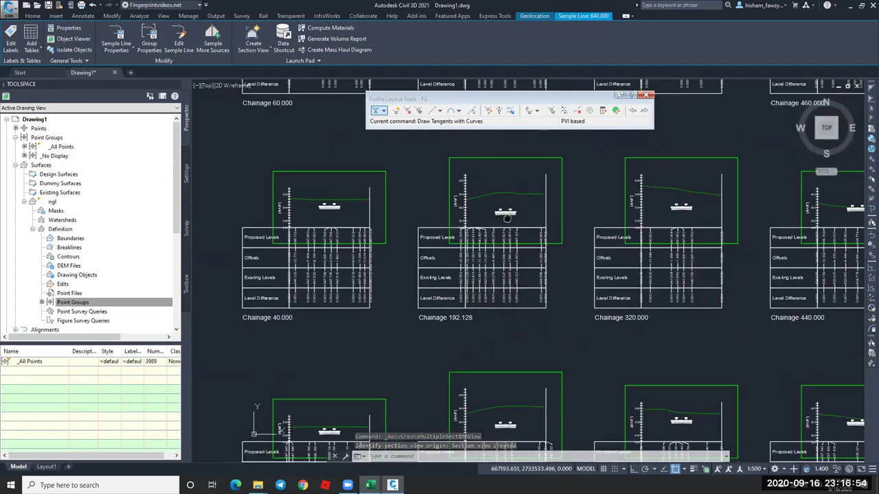
scroll(502, 208, down, 5)
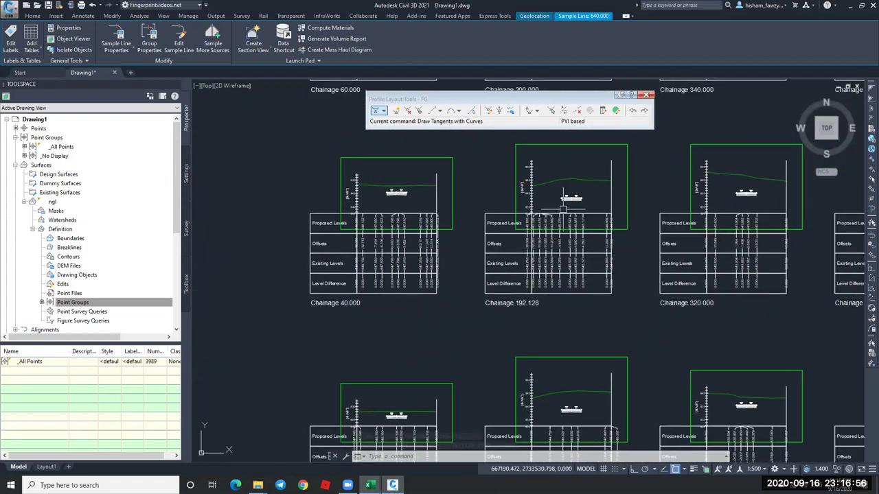
scroll(528, 206, up, 6)
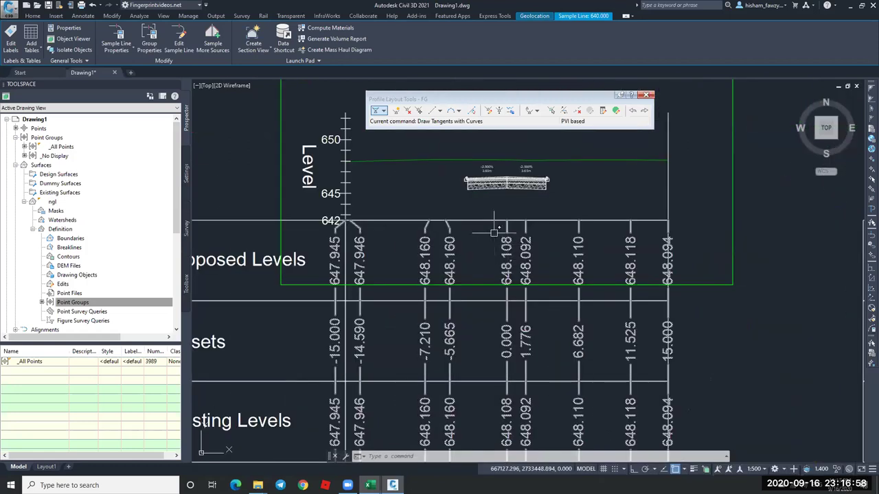
scroll(508, 282, down, 4)
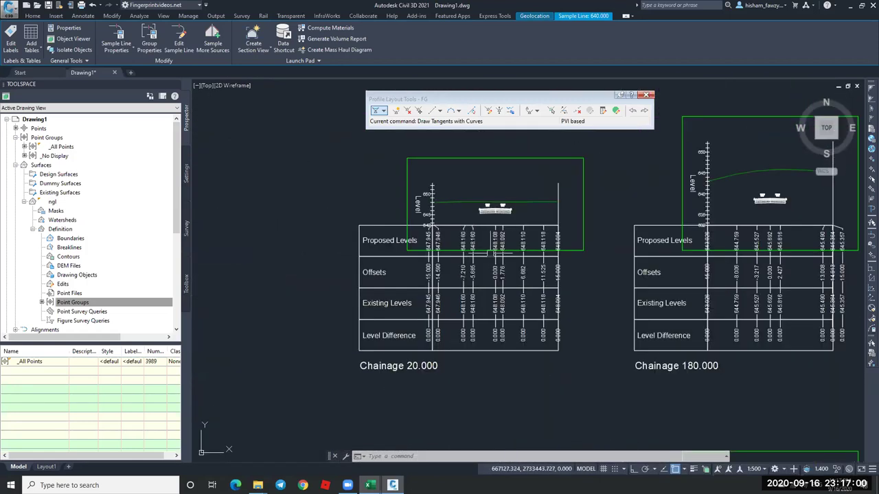
scroll(494, 232, up, 6)
scroll(494, 232, down, 3)
key(Escape)
Turn off the Drafting Buffer Outline in the X Section Natural Scale section view style.
click(641, 230)
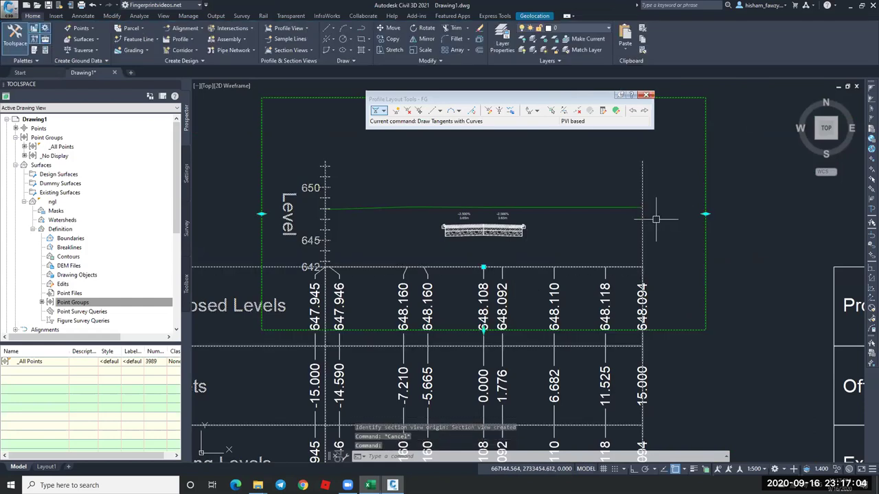
right_click(670, 329)
click(715, 382)
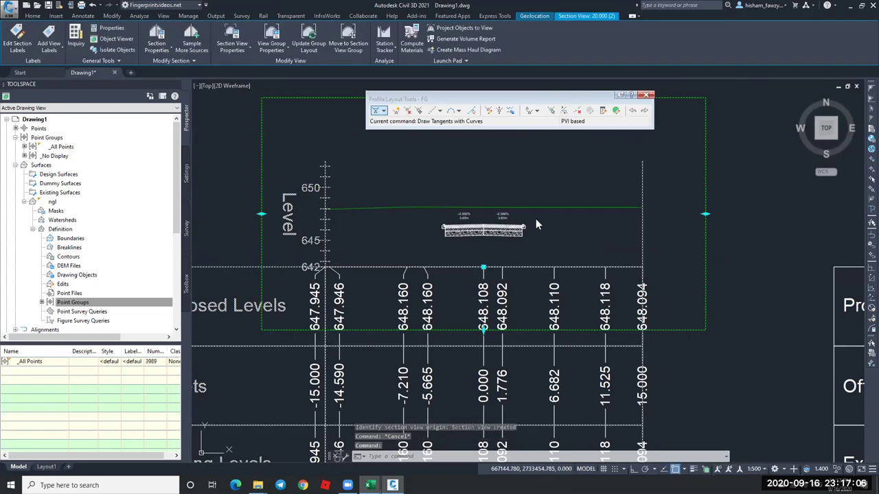
scroll(474, 218, down, 5)
click(486, 245)
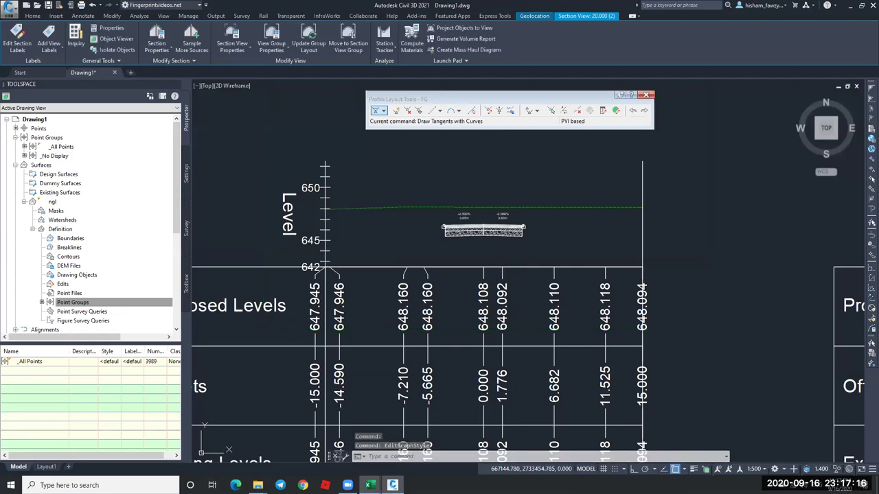
key(Escape)
click(274, 38)
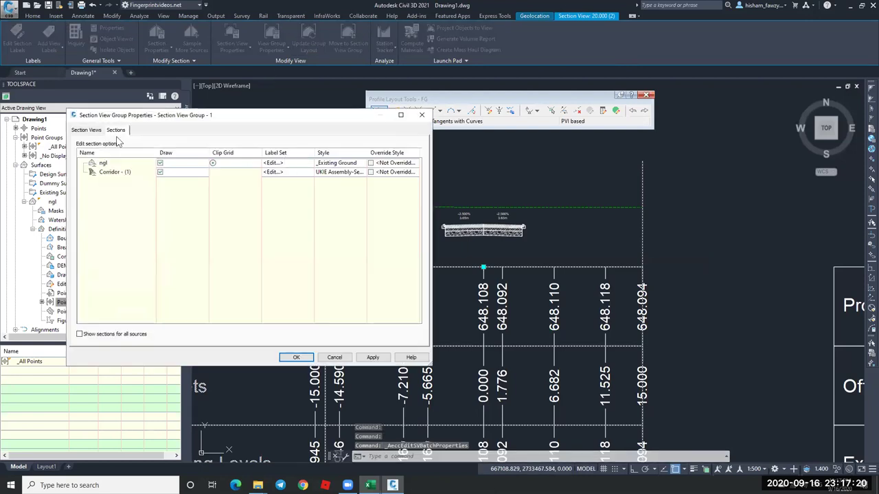
click(86, 129)
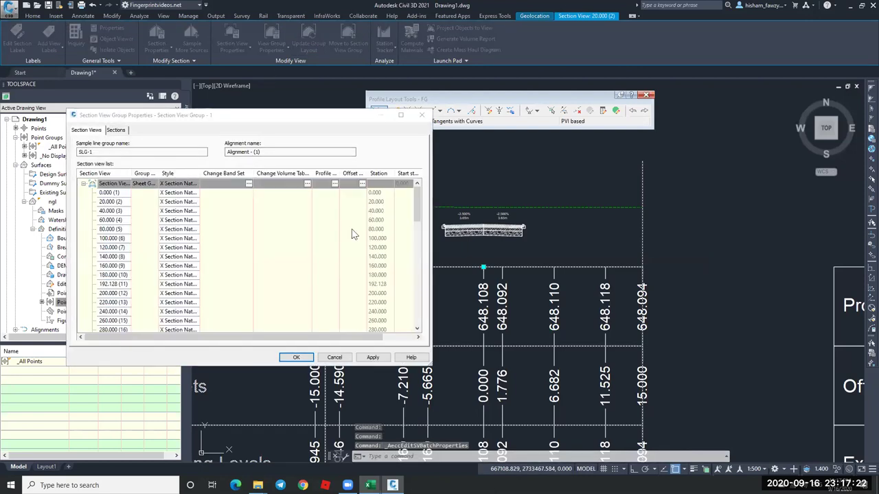
click(249, 184)
click(130, 214)
click(181, 244)
click(319, 245)
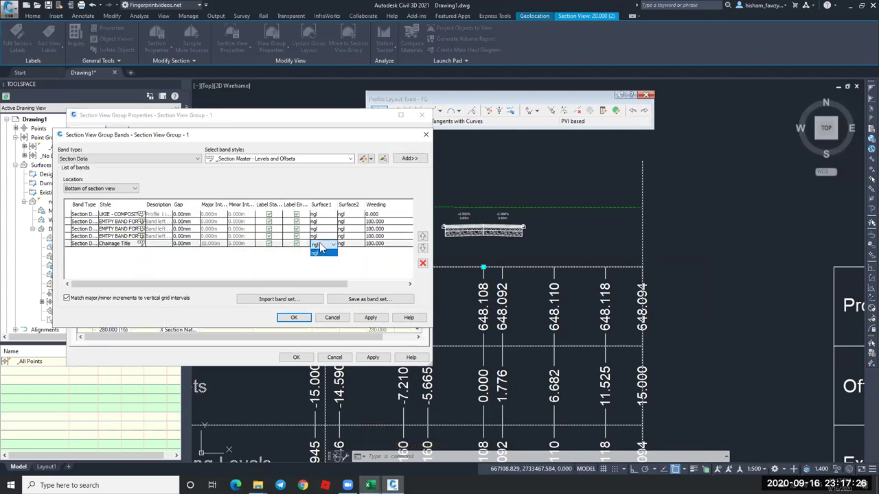
click(328, 249)
click(327, 245)
click(347, 245)
click(348, 248)
click(348, 252)
click(328, 237)
click(328, 237)
click(328, 237)
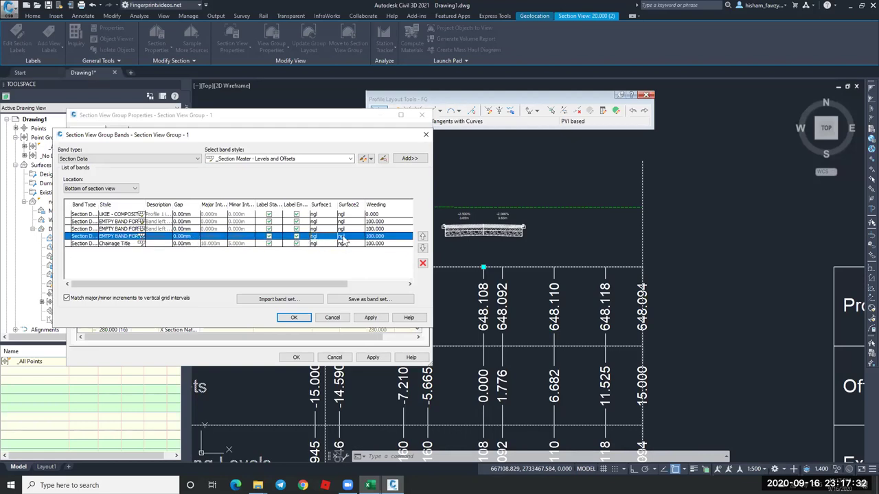
click(333, 221)
click(333, 221)
click(327, 223)
click(324, 224)
click(323, 223)
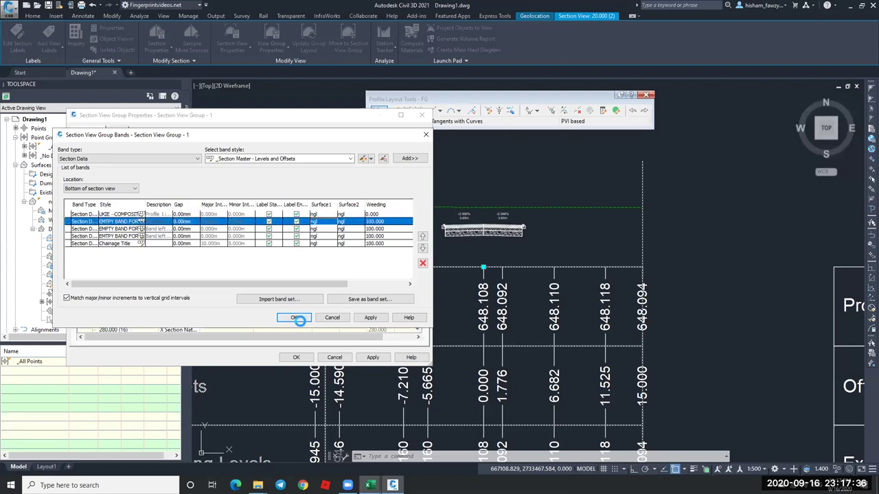
click(295, 317)
click(296, 357)
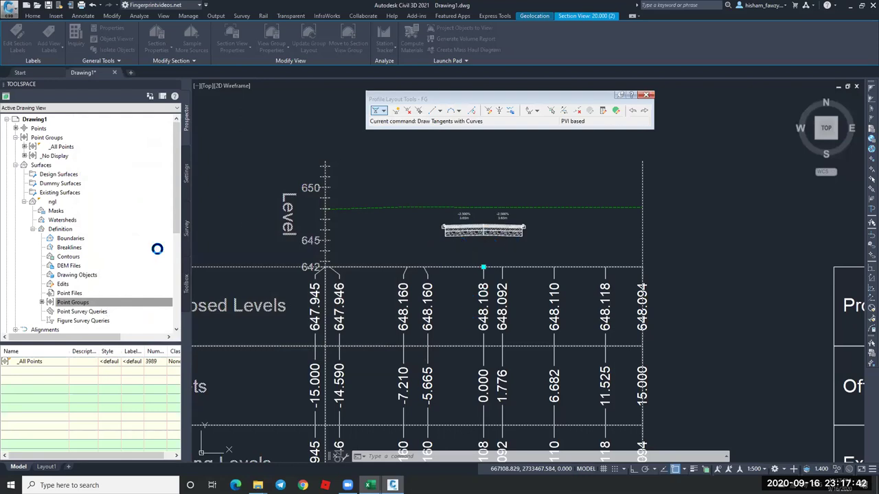
Zoom and pan to the corridor over the contours near chainages 700–780, then select it.
scroll(484, 265, down, 2)
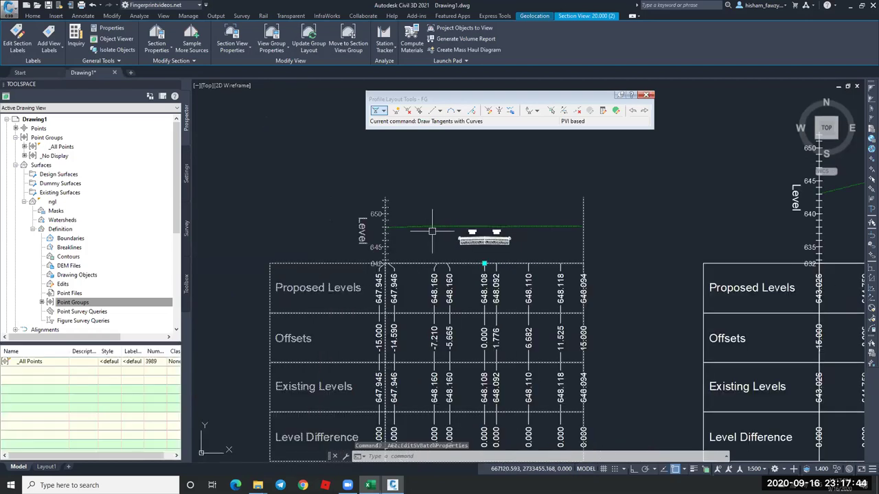
scroll(477, 243, down, 2)
scroll(445, 255, up, 3)
scroll(445, 255, down, 2)
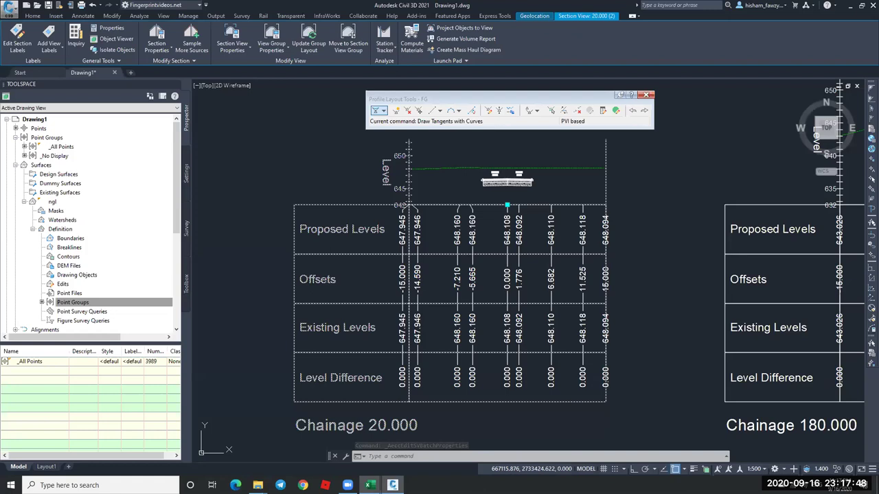
scroll(474, 320, down, 6)
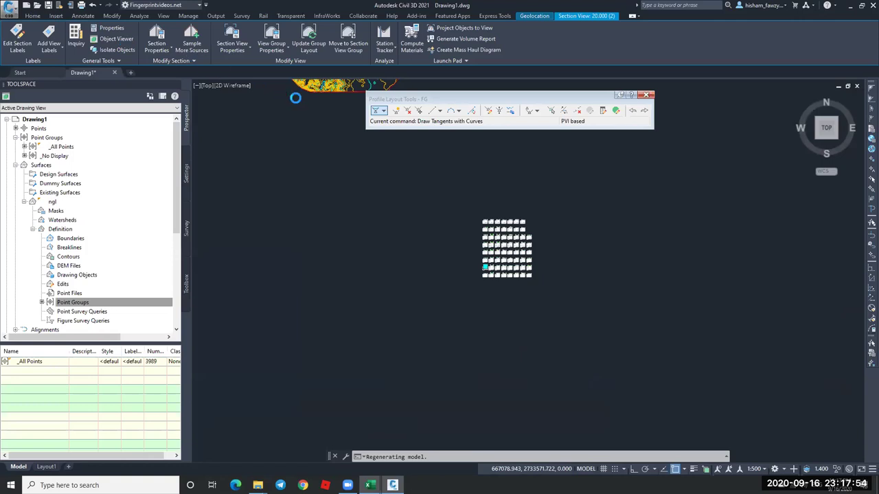
scroll(472, 224, down, 3)
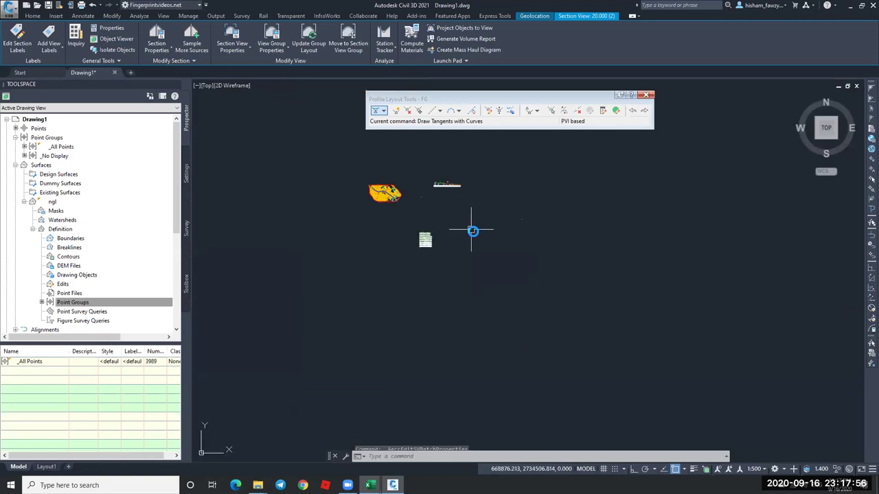
key(Escape)
scroll(406, 199, up, 3)
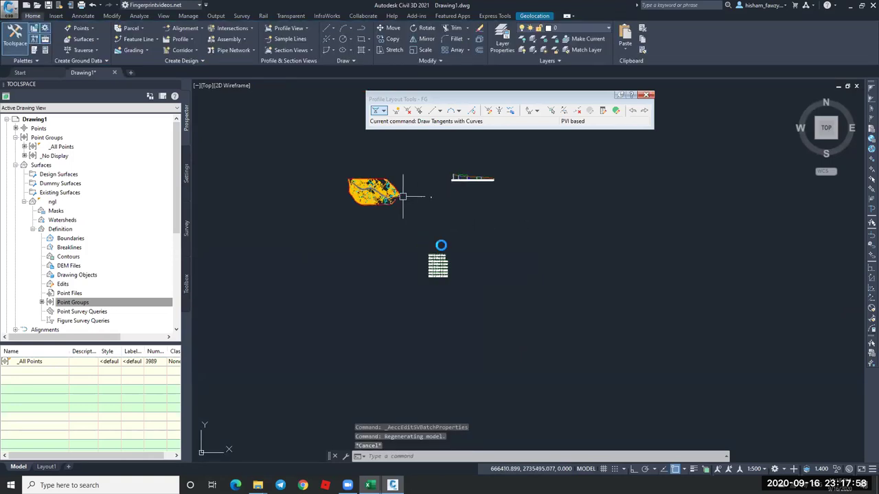
scroll(465, 304, up, 6)
scroll(578, 273, down, 5)
middle_drag(417, 199, 455, 355)
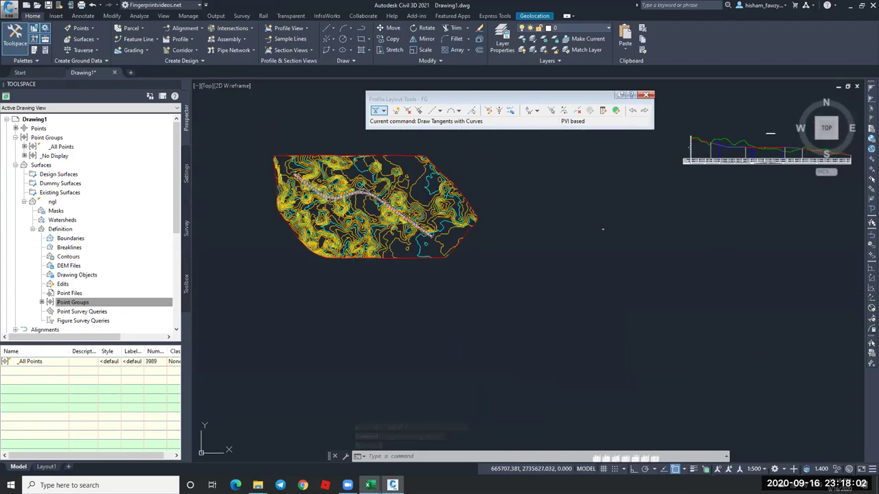
scroll(386, 204, up, 5)
scroll(387, 204, up, 5)
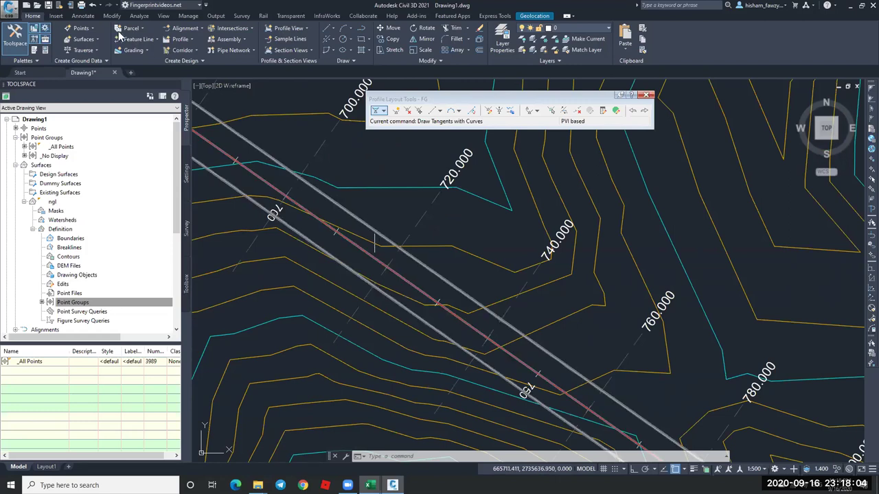
click(375, 232)
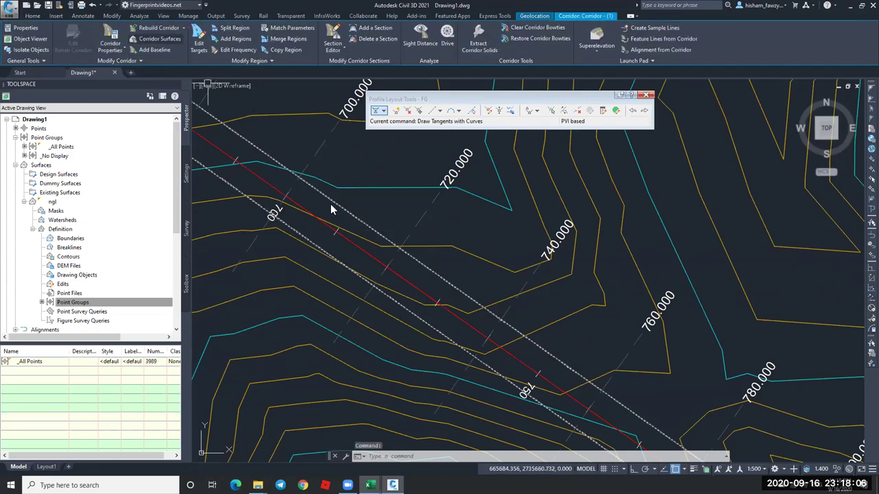
Open Corridor - (1) properties and keep FG as the baseline profile.
double_click(256, 112)
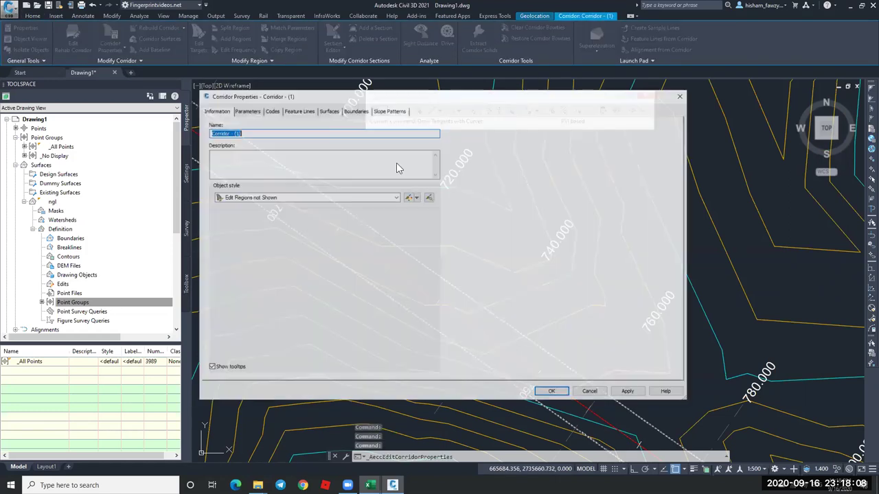
key(ctrl+Tab)
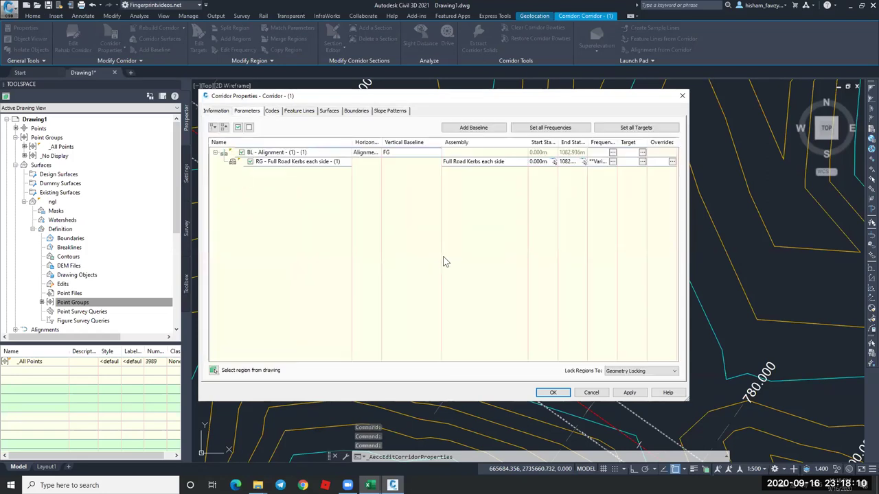
key(alt+Down)
key(Return)
key(Return)
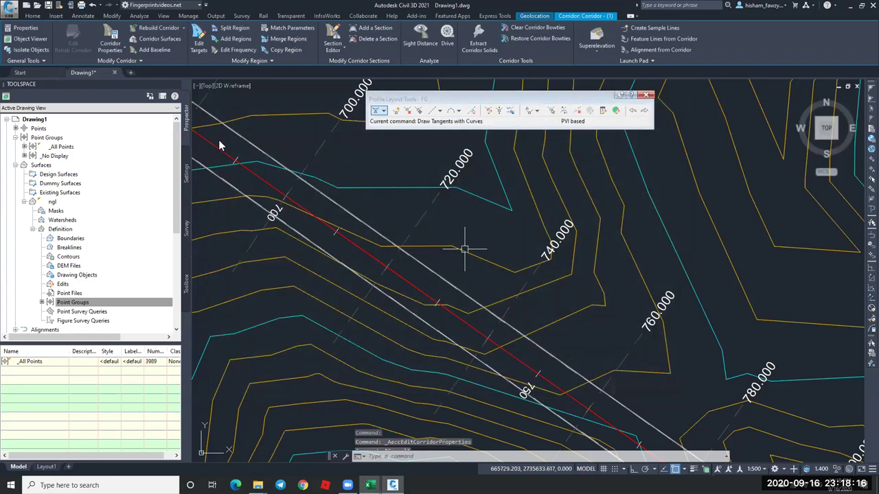
Add a corridor surface with overhang correction and a Corridor Shrinkwrap outside boundary, then rebuild.
click(160, 39)
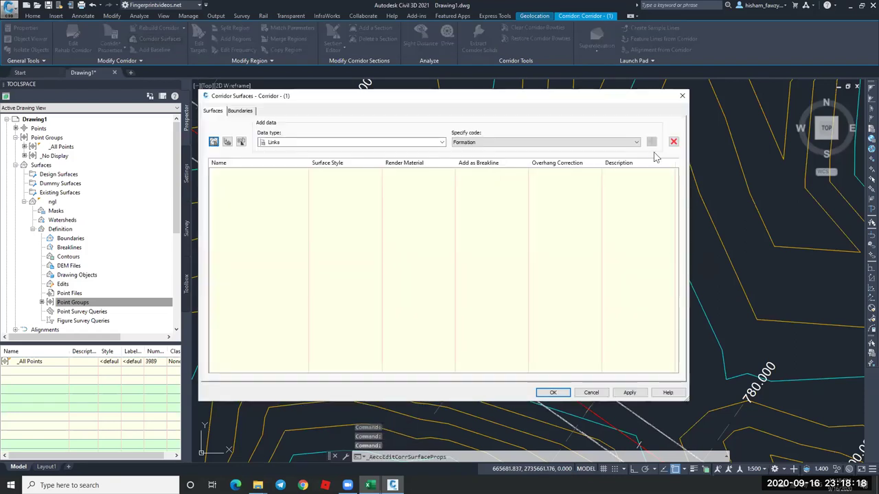
click(543, 176)
click(549, 181)
click(240, 111)
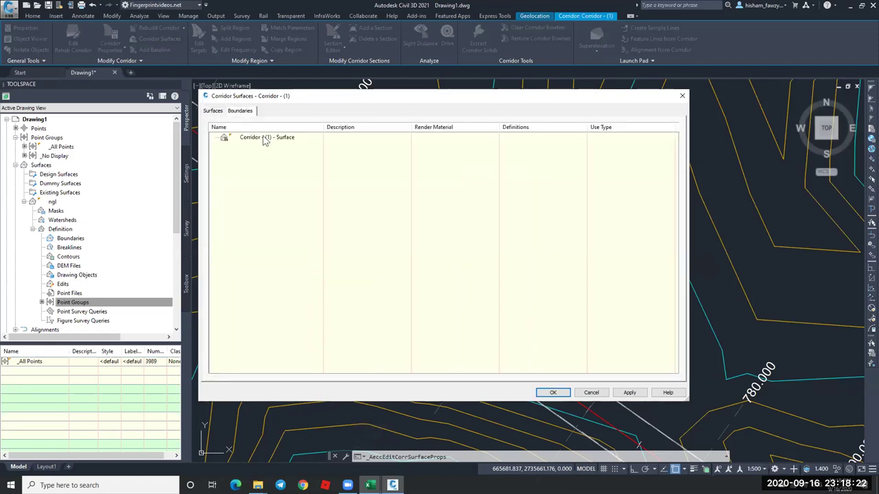
right_click(264, 139)
click(345, 188)
click(553, 392)
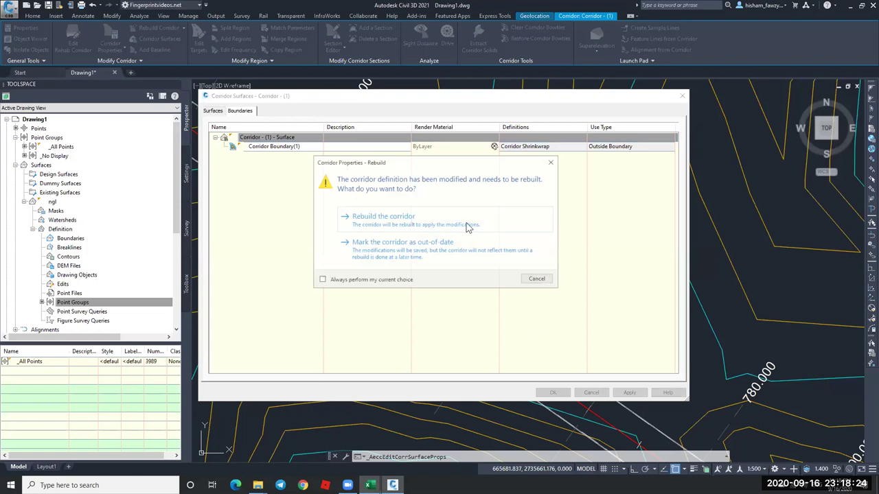
click(392, 218)
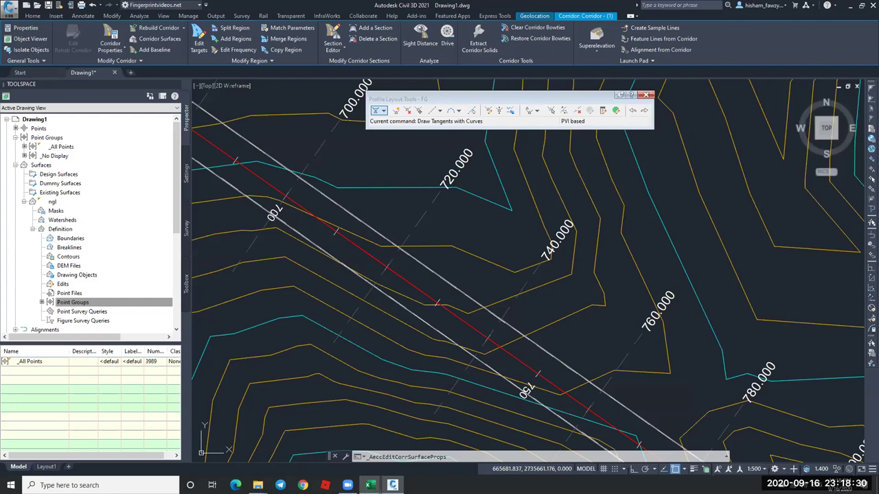
Add the corridor surface to SLG-1's sampled sources alongside ngl and Corridor - (1).
scroll(439, 199, down, 2)
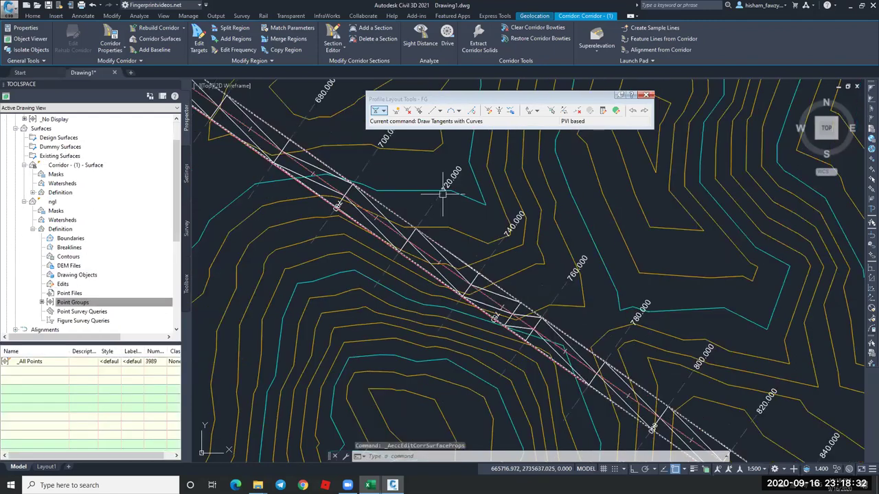
scroll(423, 172, down, 5)
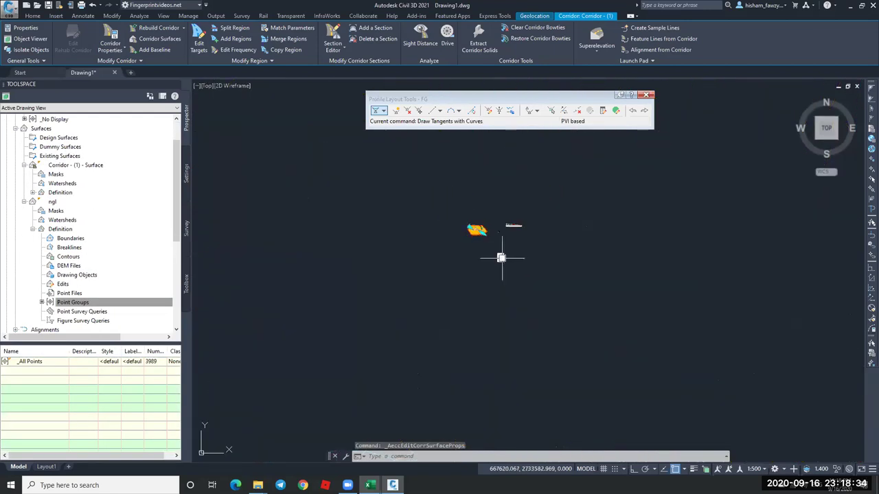
scroll(422, 172, up, 5)
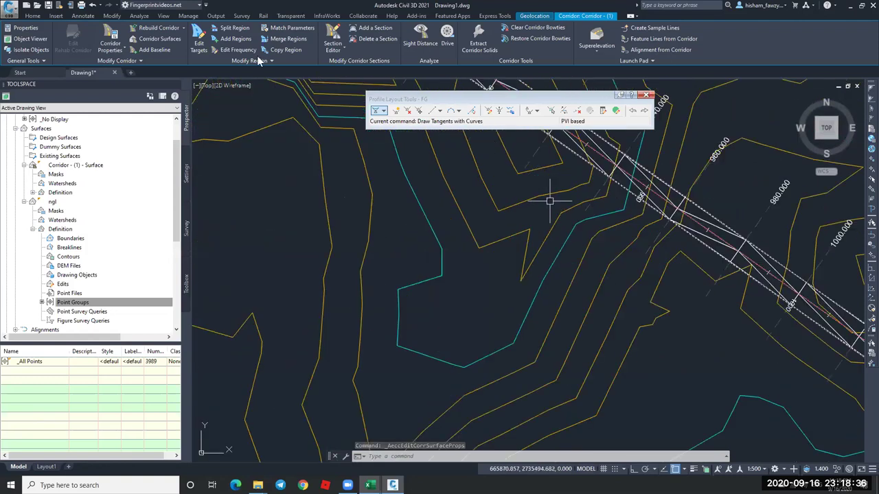
key(Escape)
key(Escape)
click(757, 213)
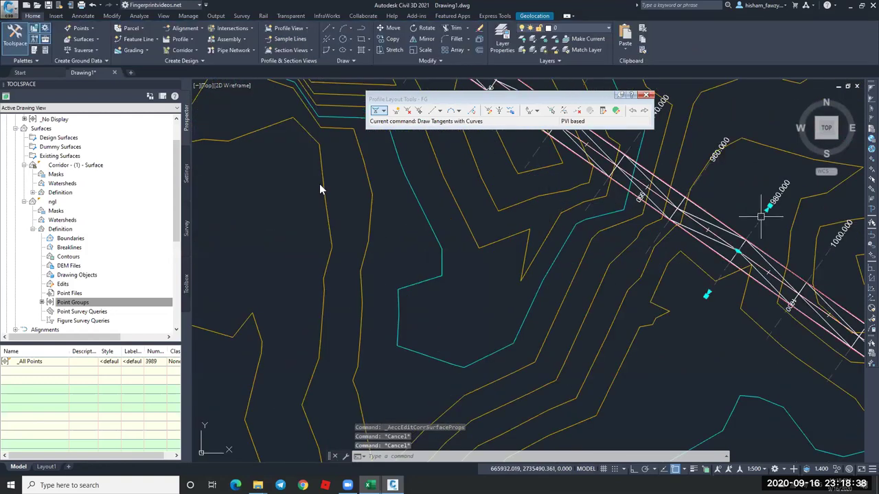
click(213, 37)
click(671, 318)
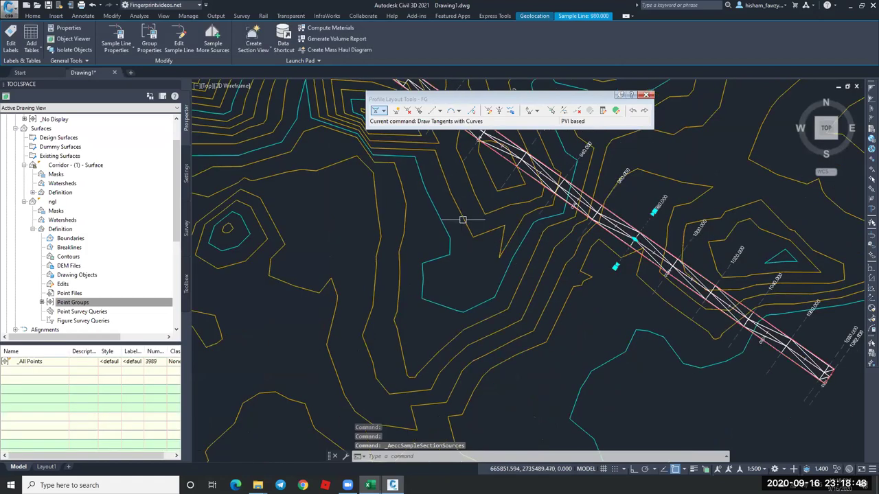
Deselect the sample line and zoom to a section view showing its Proposed/Existing Levels bands.
scroll(597, 363, down, 5)
key(Escape)
scroll(542, 300, up, 5)
scroll(543, 300, up, 6)
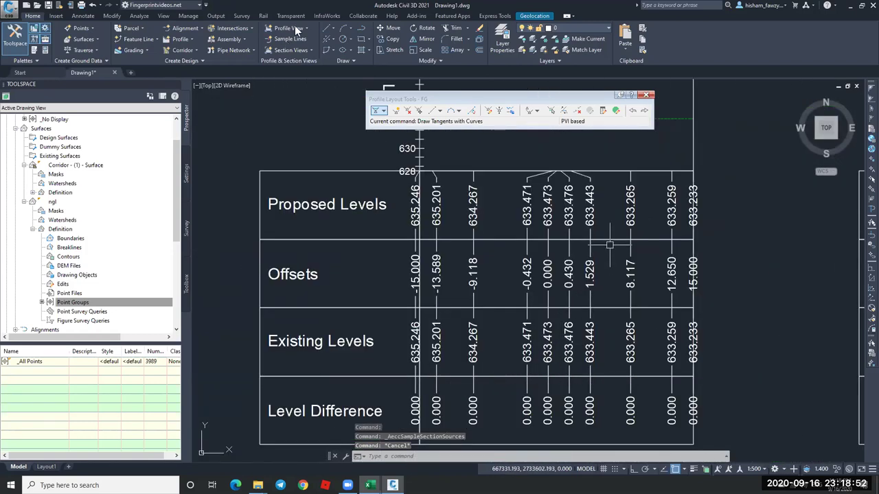
In the Chainage 460 section view group's bands, set the first three bands' Surface1 to the corridor surface.
click(462, 239)
click(272, 38)
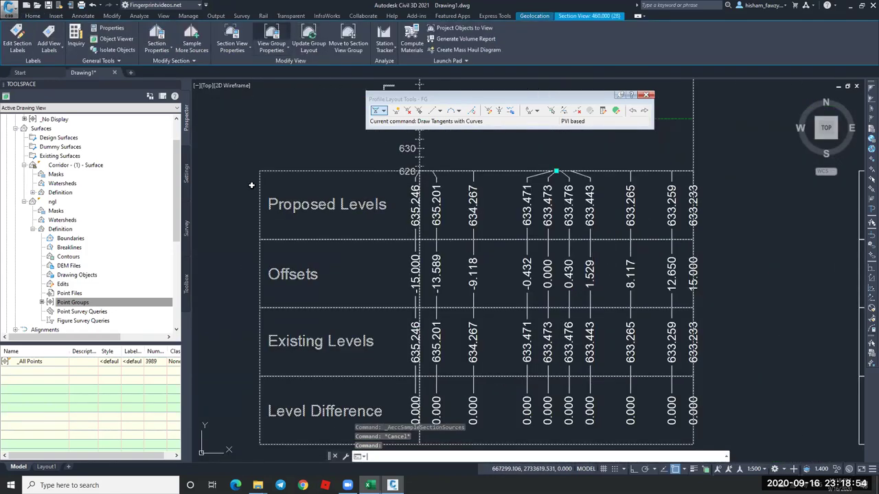
click(248, 184)
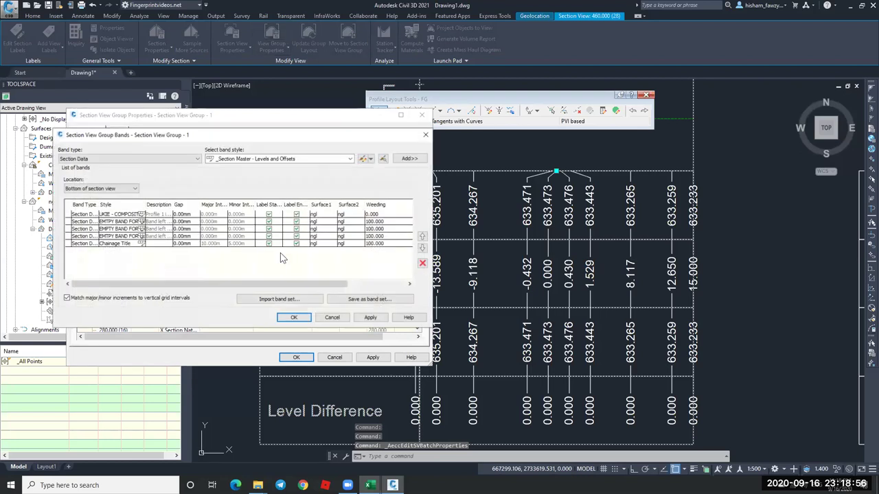
click(331, 216)
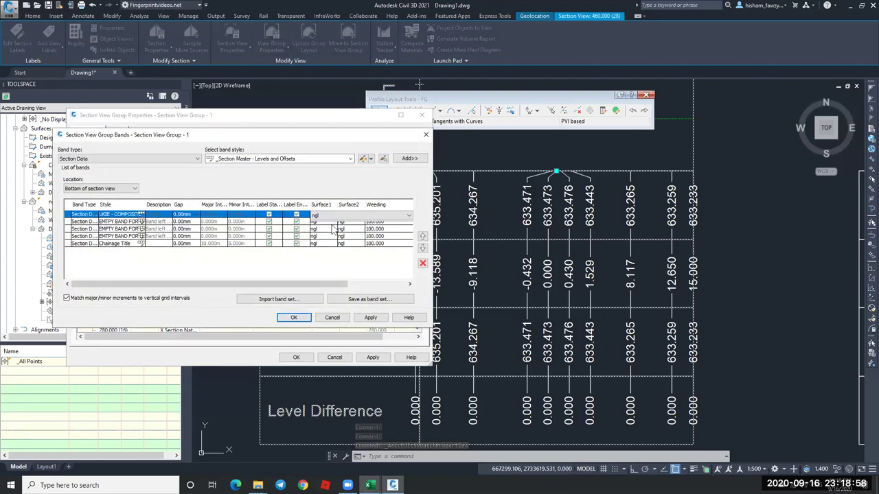
click(330, 229)
click(330, 222)
click(329, 237)
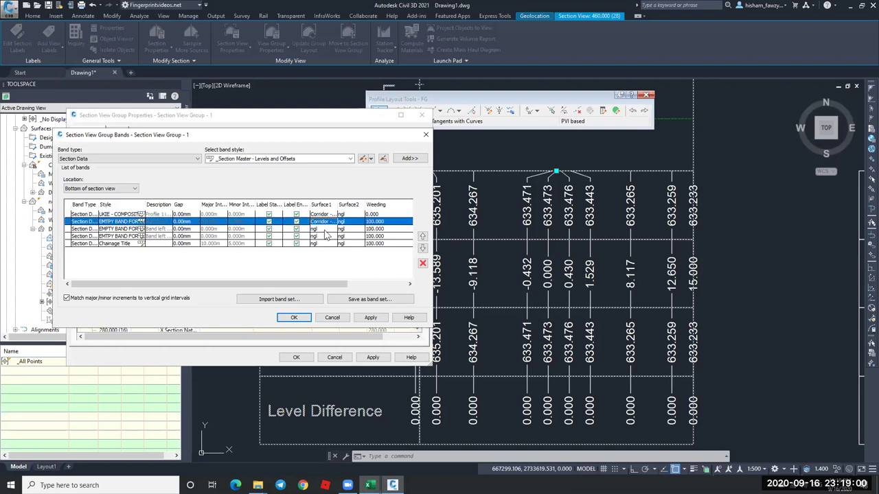
click(330, 229)
click(330, 244)
Set the fourth and fifth bands' Surface1 to the corridor surface and apply the changes.
click(327, 237)
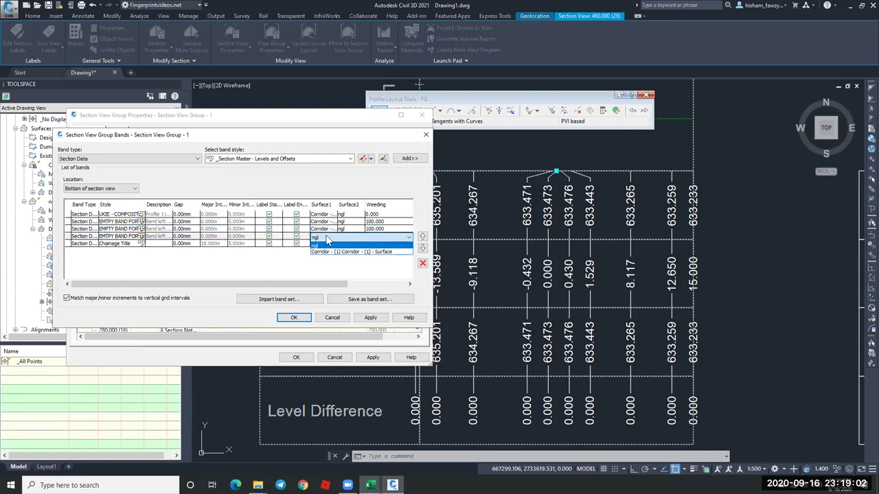
click(332, 251)
click(329, 244)
click(332, 259)
click(370, 317)
click(294, 318)
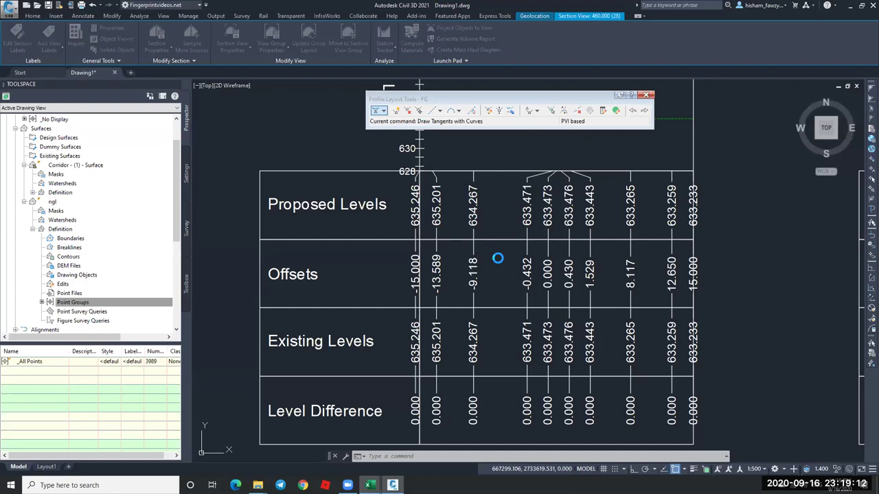
scroll(506, 254, down, 5)
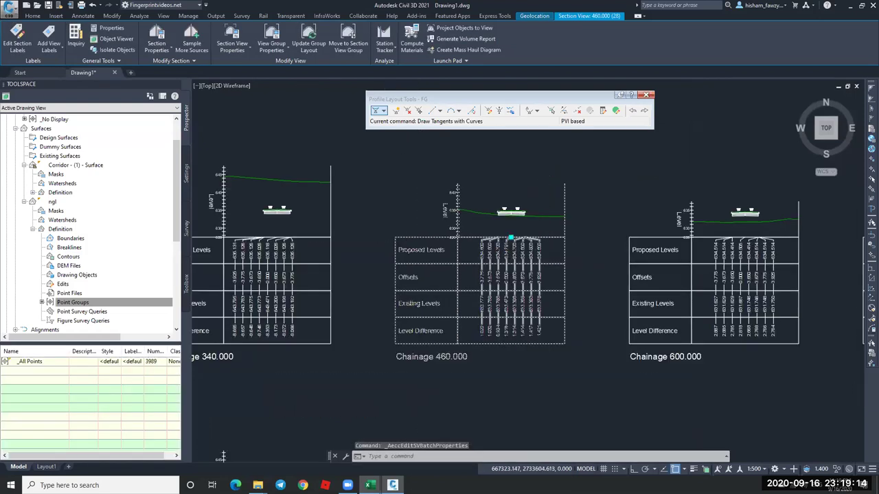
key(Escape)
scroll(541, 298, down, 3)
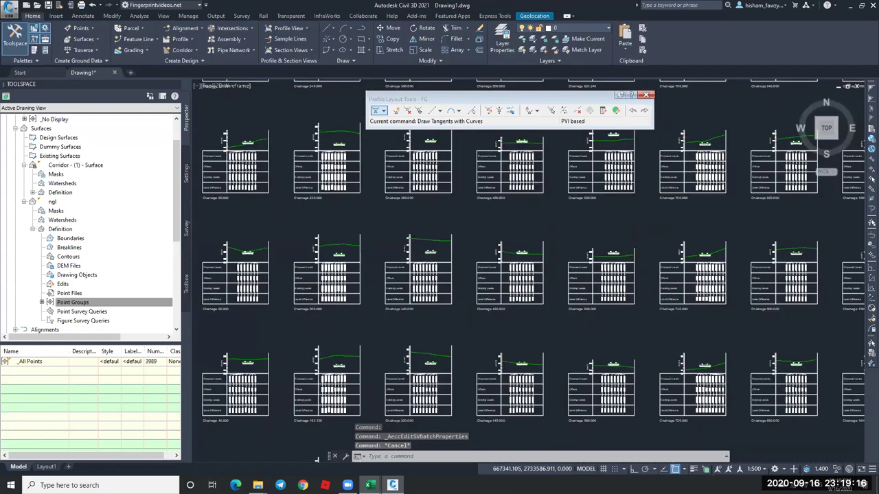
Pan around the drawing and display the UKIE Junctions palette of Basic Estate Road Junction Assemblies.
scroll(556, 240, down, 5)
scroll(557, 241, down, 3)
scroll(542, 234, up, 5)
scroll(486, 237, down, 2)
scroll(352, 251, up, 6)
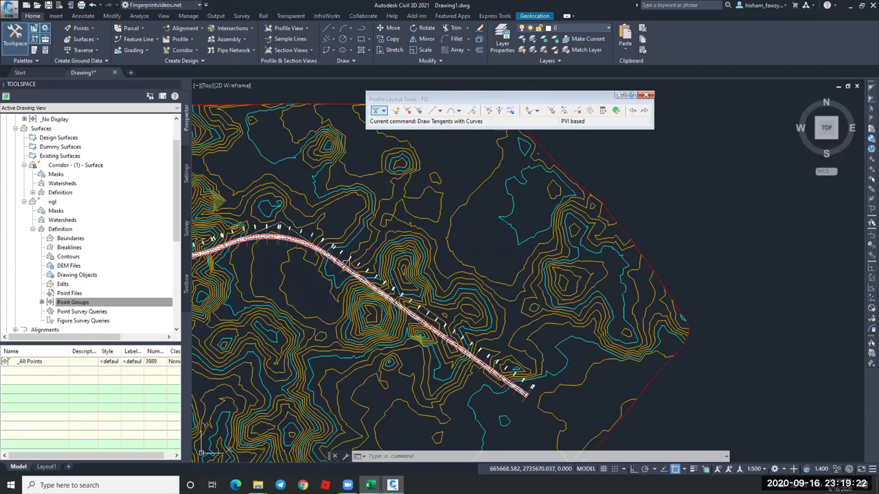
scroll(495, 275, down, 5)
scroll(481, 291, up, 2)
middle_drag(525, 258, 512, 276)
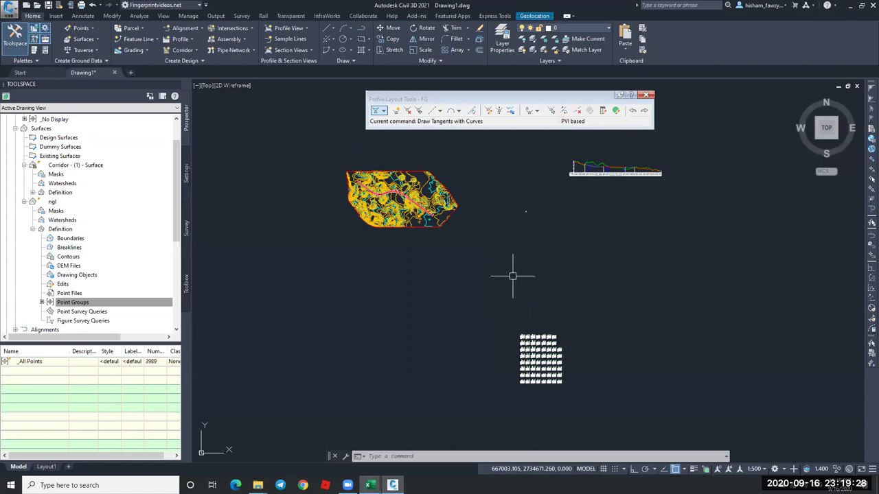
key(ctrl+3)
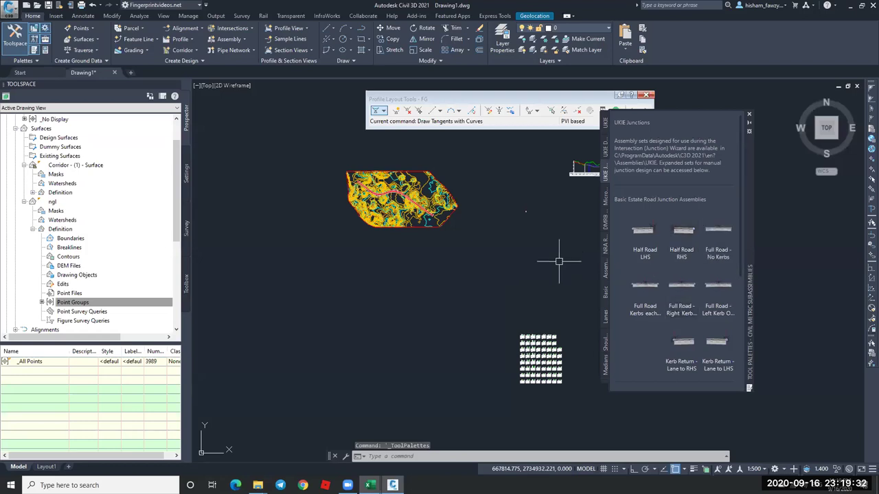
scroll(537, 209, up, 3)
scroll(529, 208, down, 5)
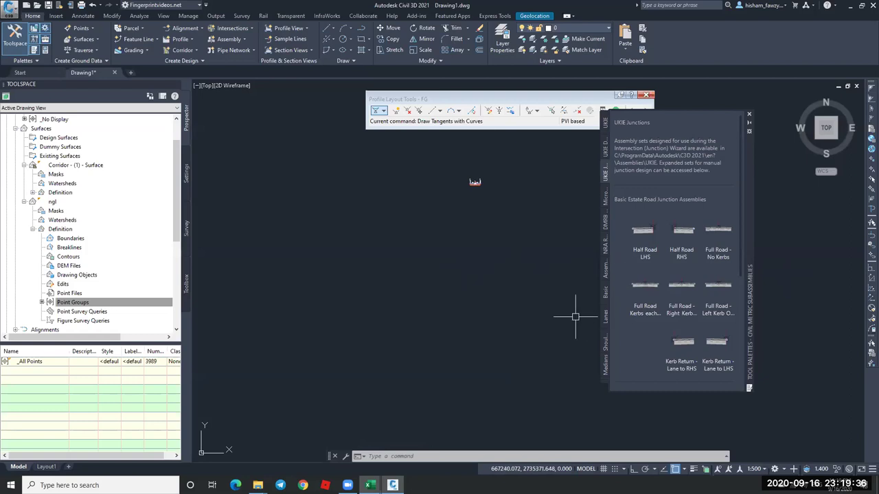
Collapse the ngl surface in Prospector, close the Tool Palettes, and restore then re-maximize the window.
click(32, 202)
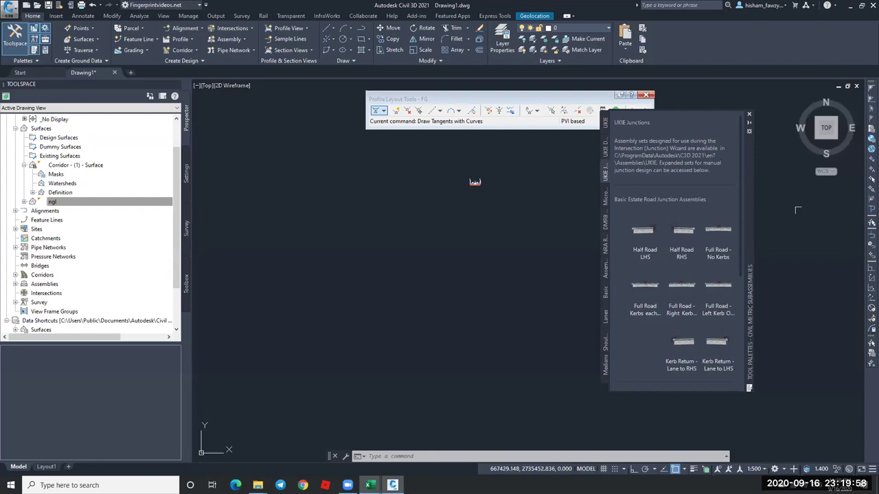
click(749, 115)
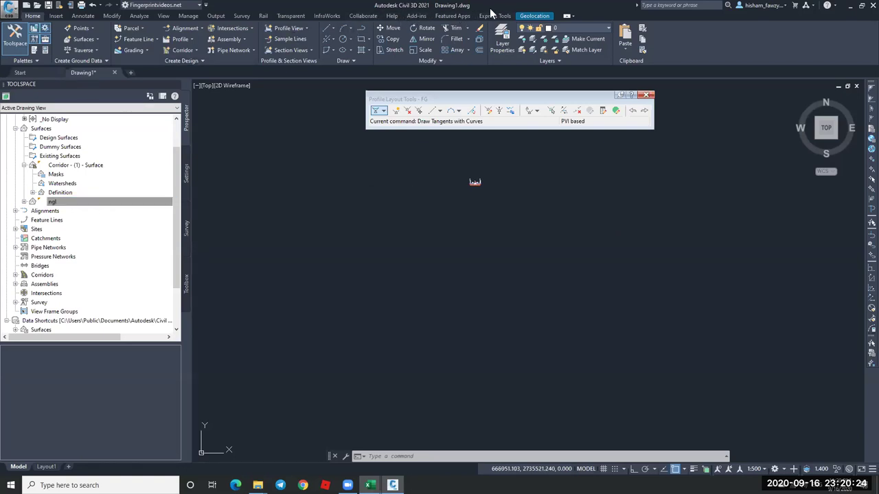
double_click(335, 7)
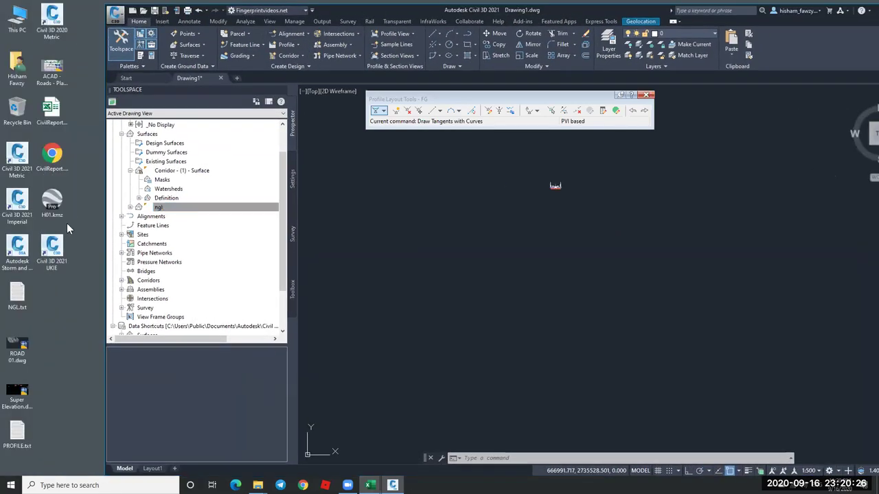
double_click(378, 9)
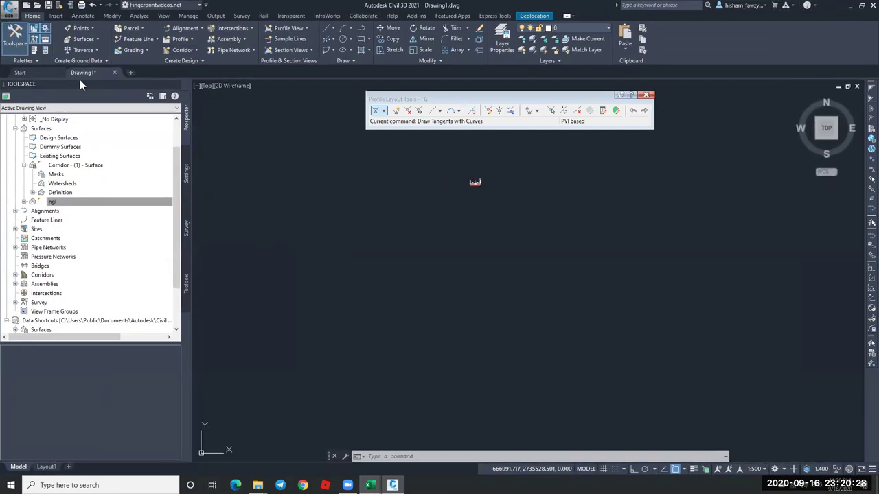
click(34, 72)
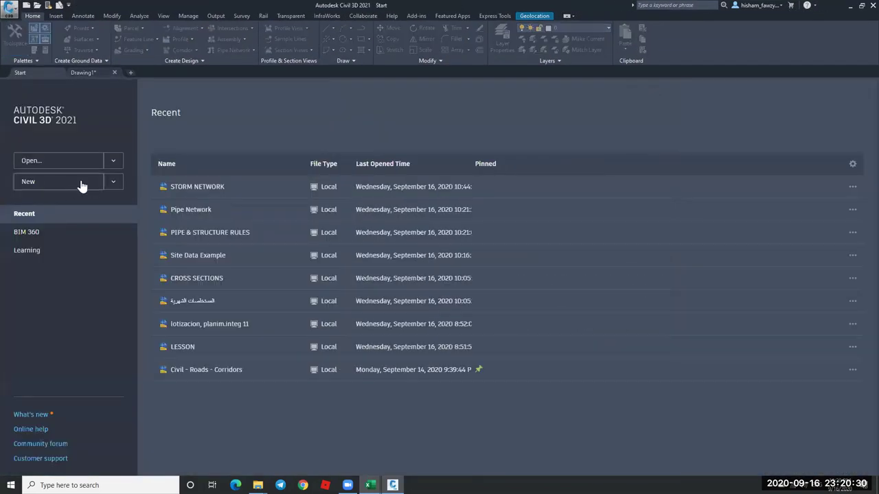
click(112, 164)
click(112, 163)
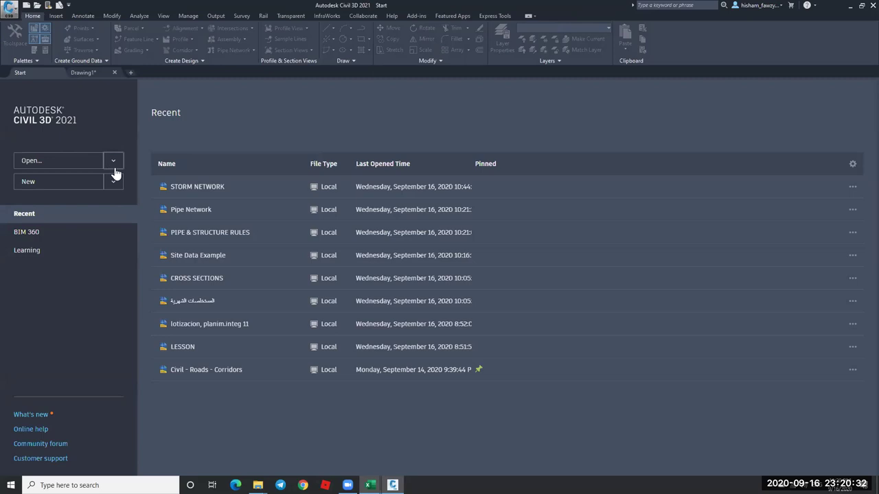
click(114, 181)
click(48, 231)
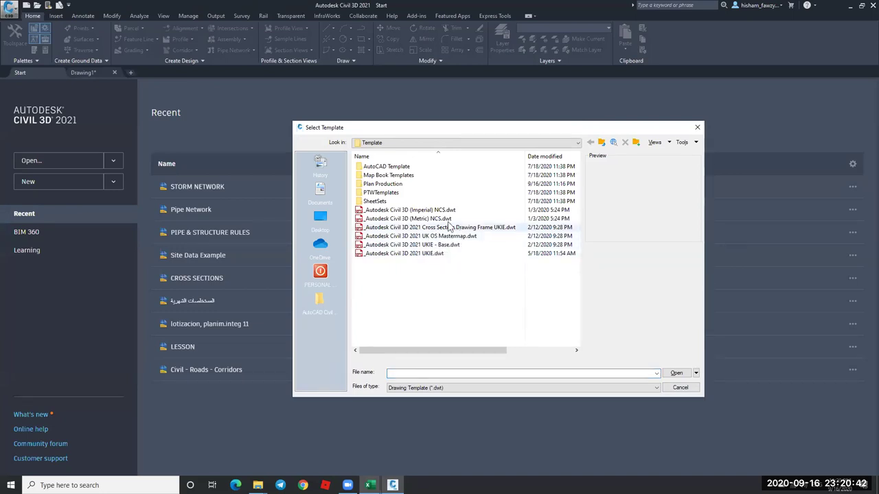
click(427, 228)
click(426, 236)
click(426, 245)
click(426, 253)
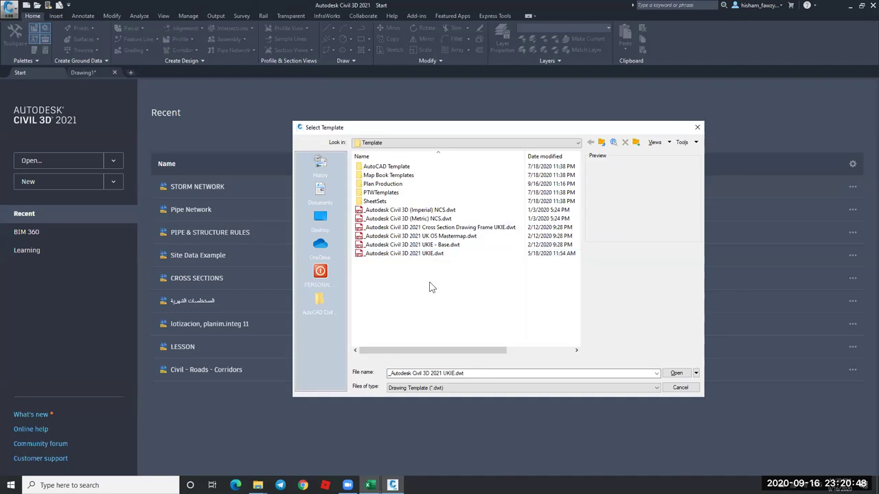
double_click(395, 184)
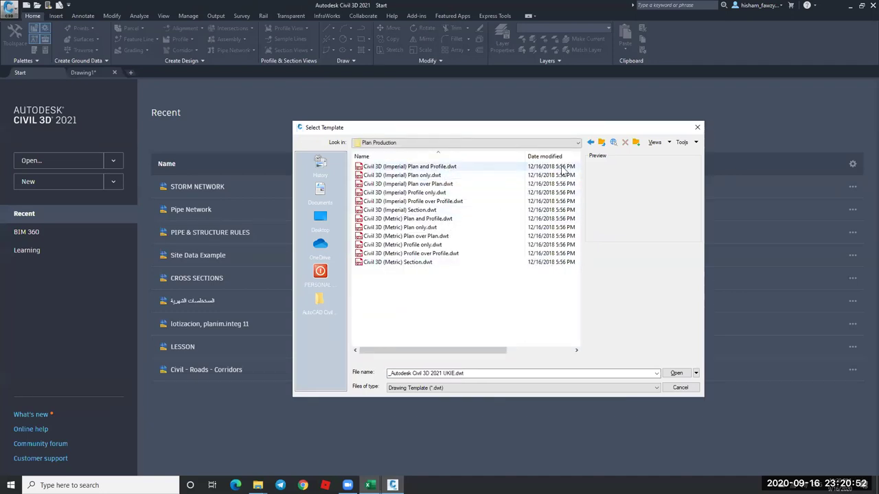
click(602, 142)
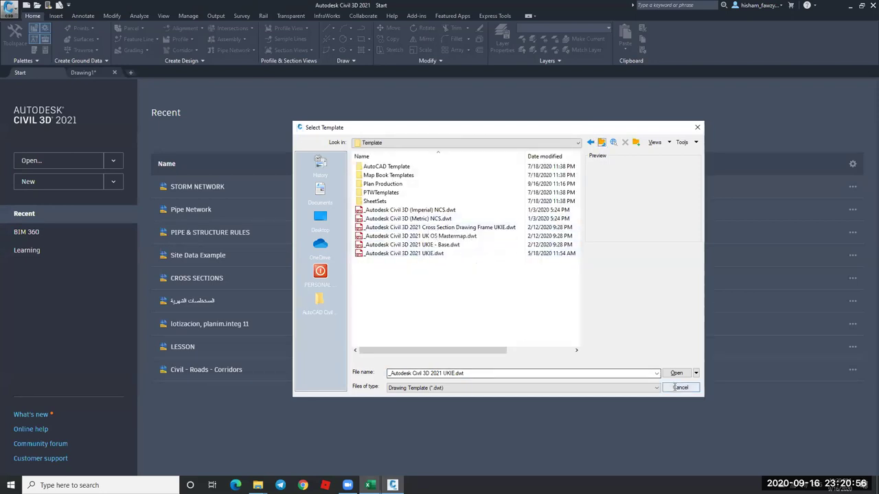
click(403, 219)
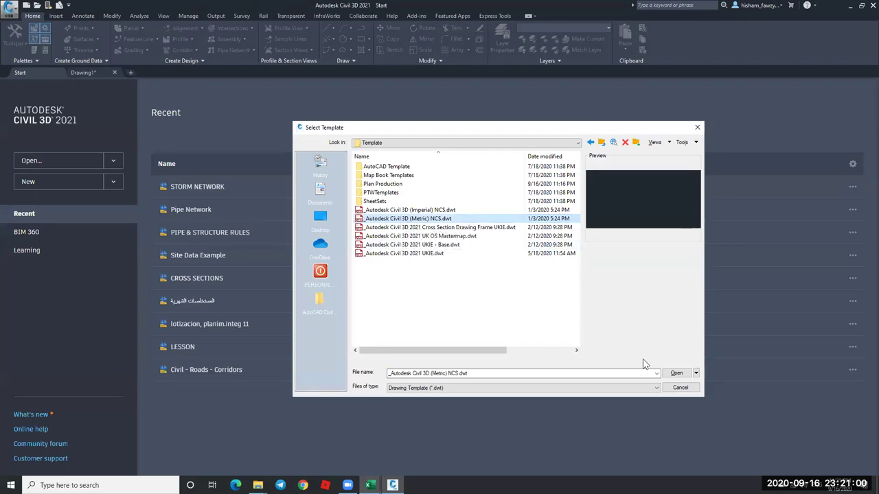
click(680, 387)
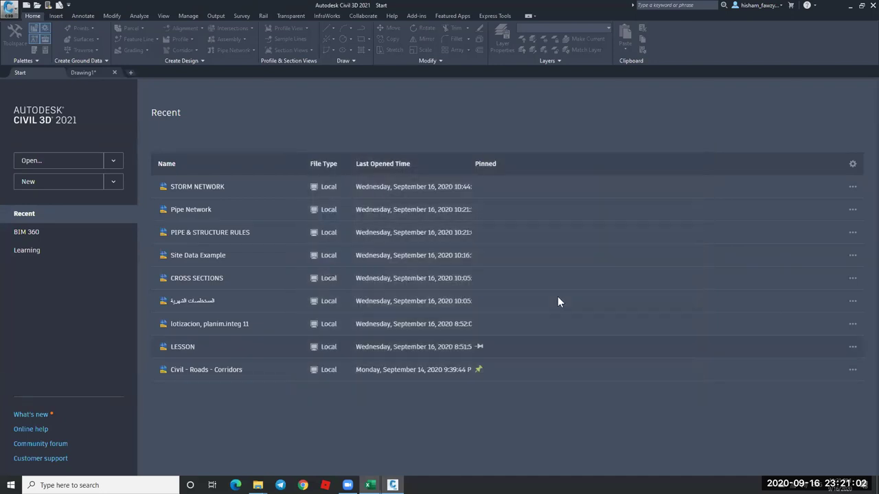
click(86, 74)
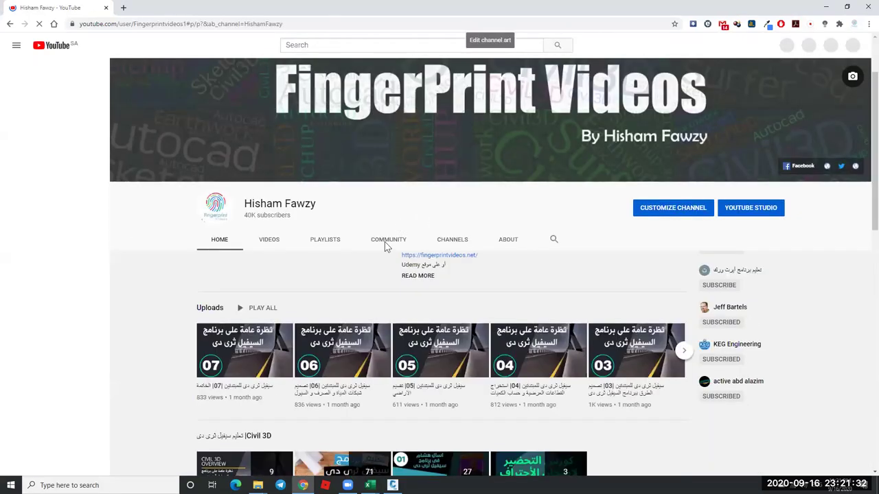
Play the first LEARN CIVIL 3D playlist video and expand its description.
scroll(385, 242, down, 6)
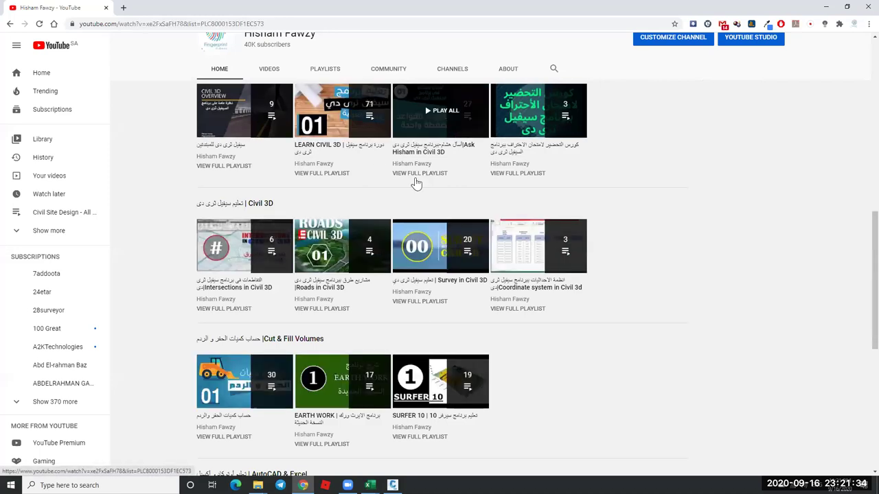
click(378, 155)
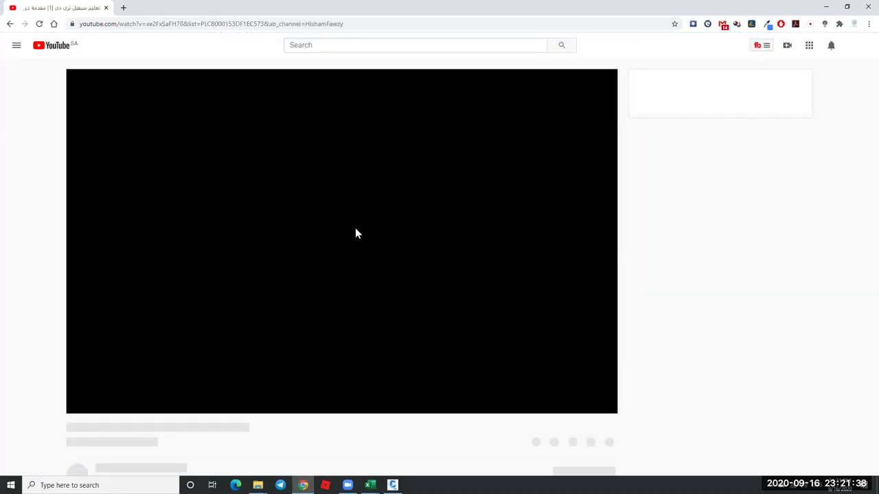
scroll(336, 241, down, 1)
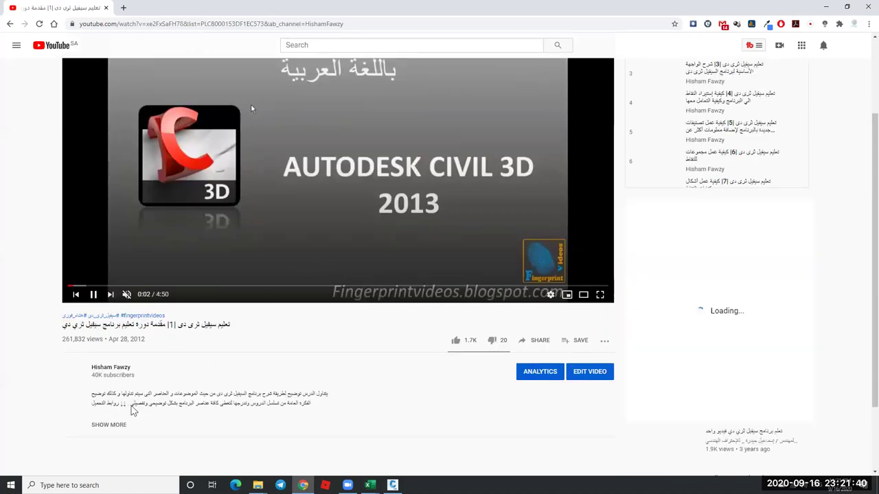
click(110, 425)
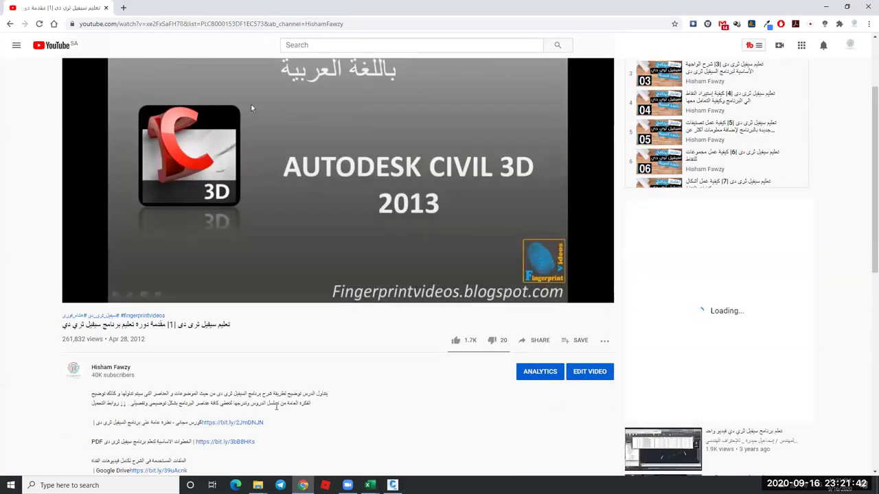
Briefly view the Mega course-files link, close it, and return to Civil 3D.
scroll(254, 397, down, 1)
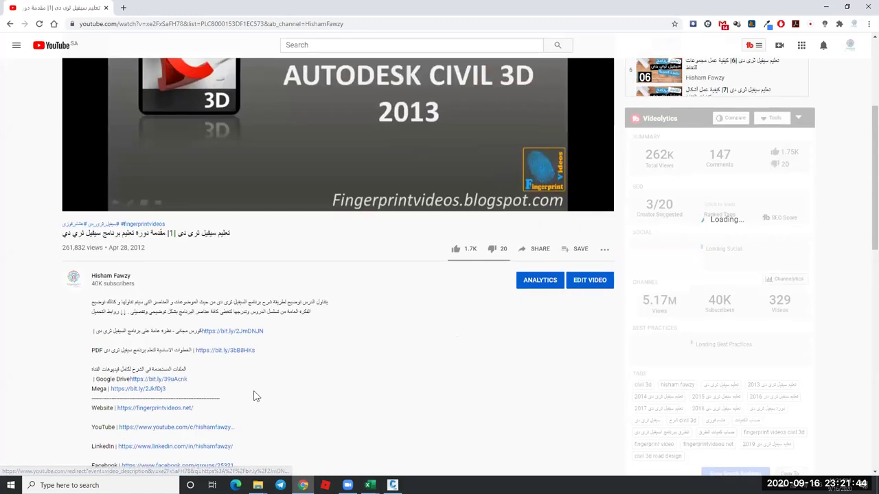
click(138, 390)
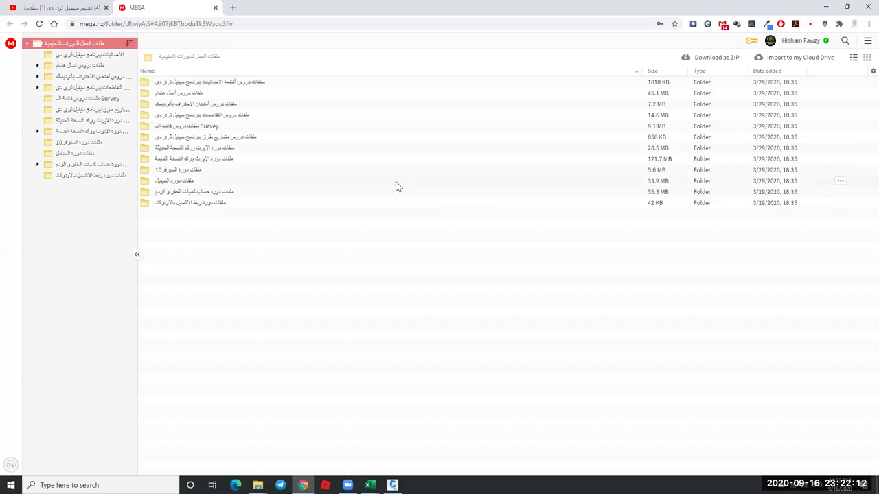
click(215, 9)
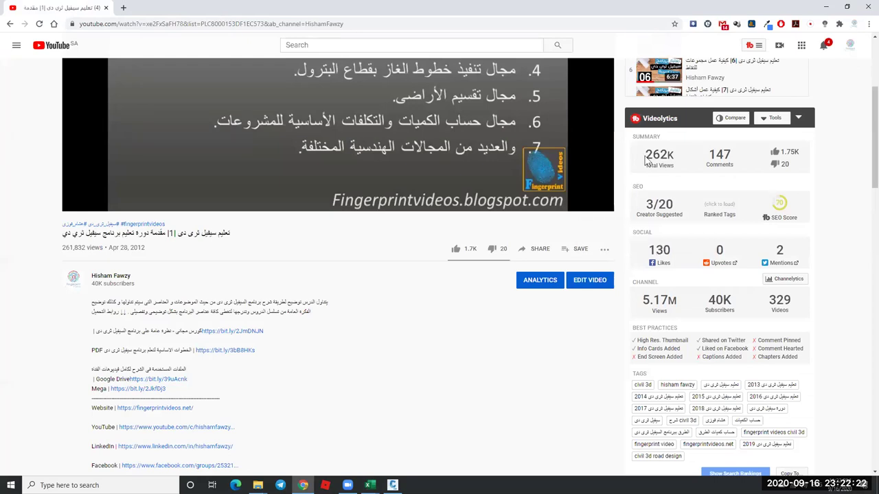
click(392, 484)
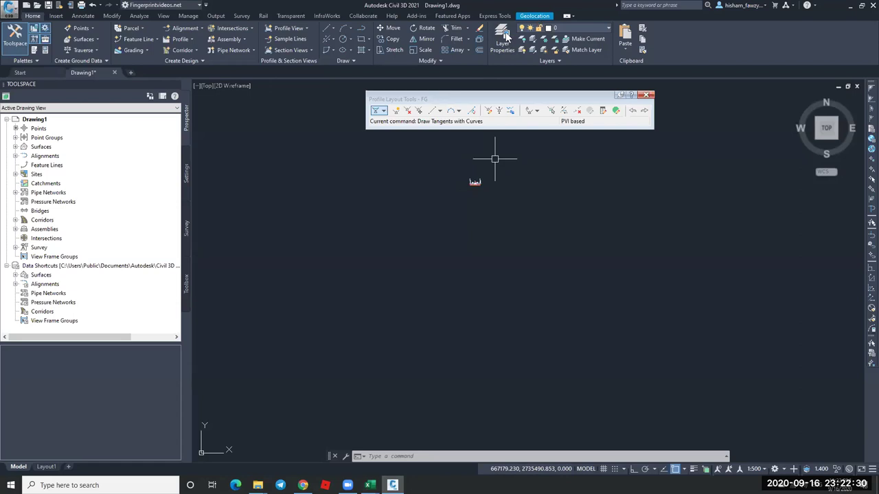
View Drawing1's Edit Drawing Settings in Toolspace Settings and cancel without changes.
click(186, 173)
right_click(157, 120)
click(196, 124)
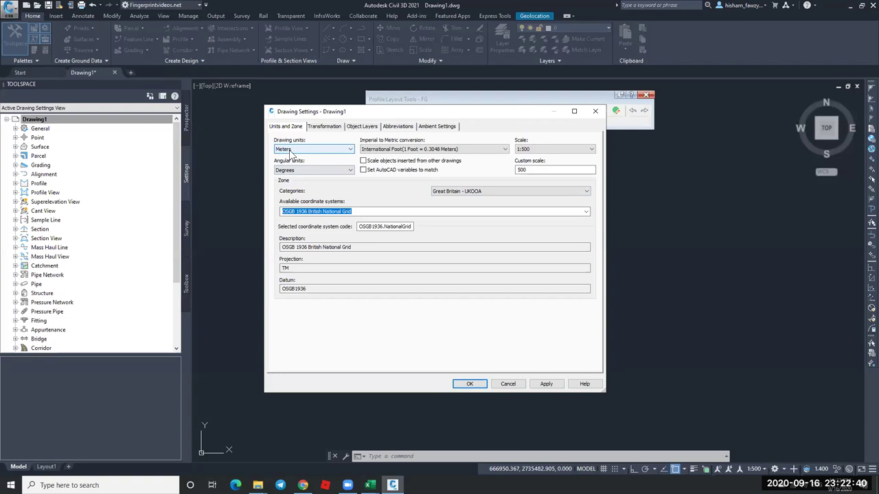
click(505, 384)
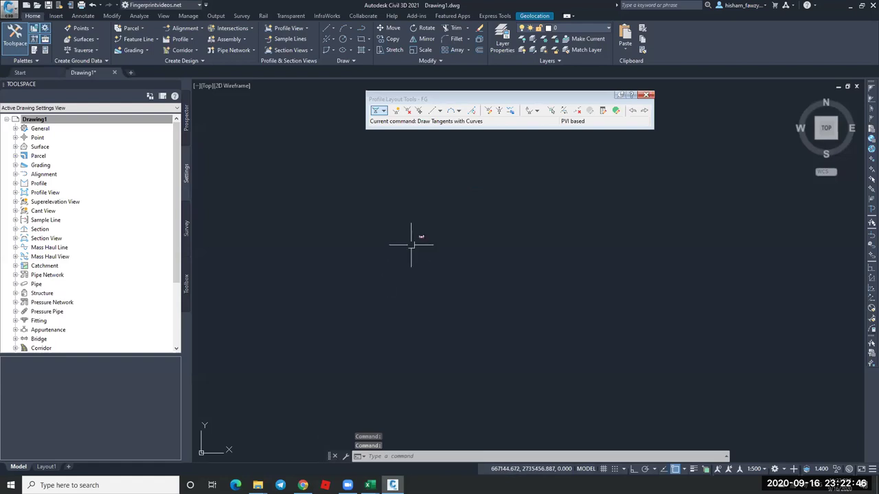
Zoom to the Chainage 405.440 and 523.287 section views' level bands, then go back to the browser.
scroll(412, 245, down, 10)
scroll(440, 405, up, 6)
scroll(445, 419, up, 4)
scroll(461, 197, up, 3)
scroll(510, 240, down, 4)
scroll(512, 240, up, 1)
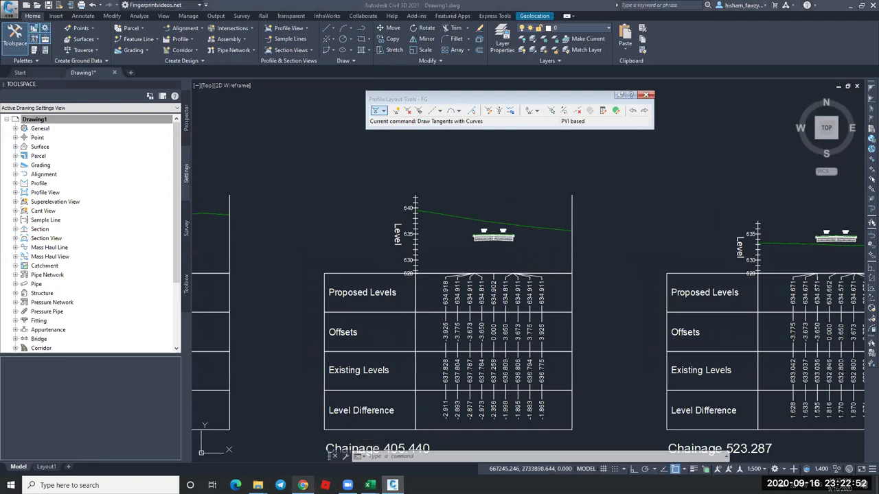
click(303, 485)
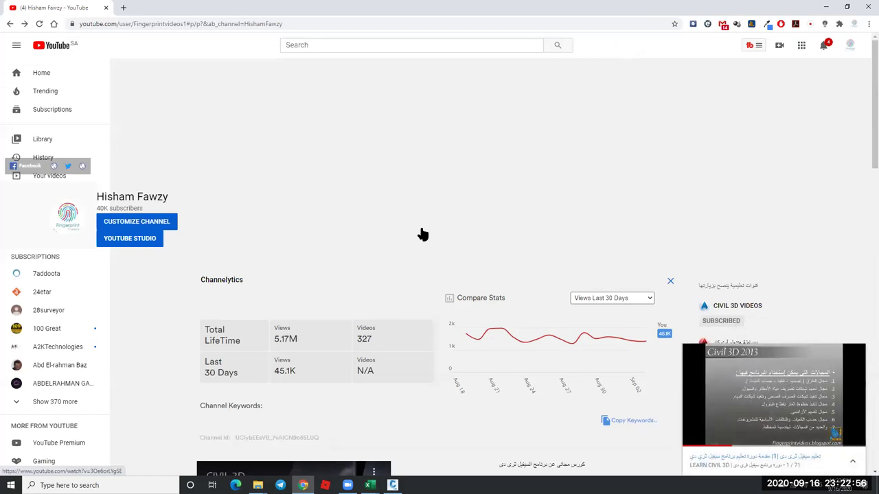
Play lesson 23 of the Ask Hisham in Civil 3D playlist, pause it, and minimise the browser.
scroll(412, 254, down, 5)
scroll(402, 271, down, 4)
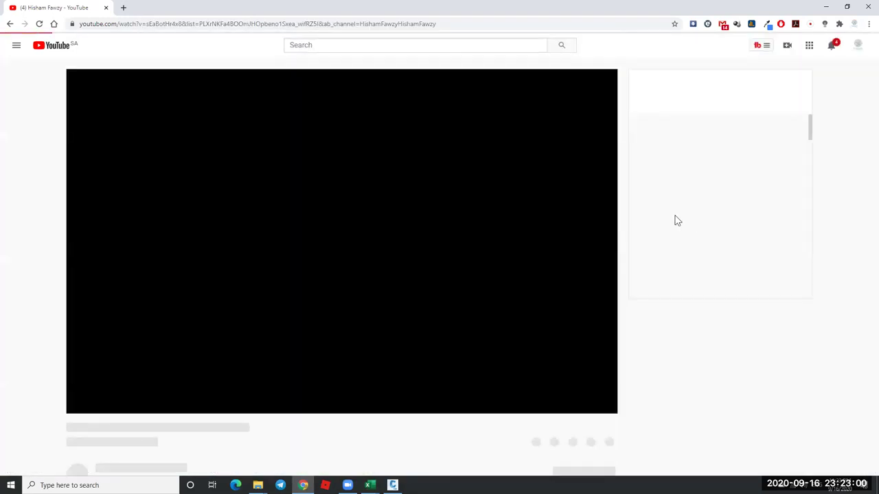
scroll(783, 175, down, 5)
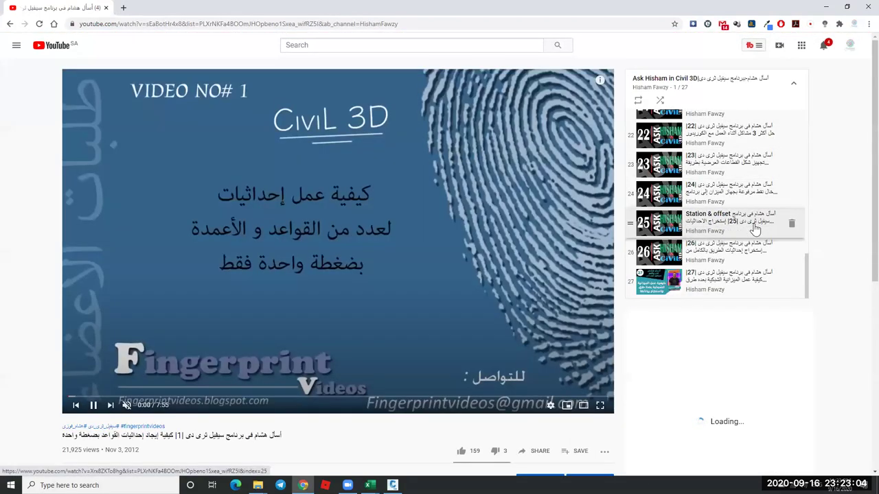
scroll(756, 227, down, 1)
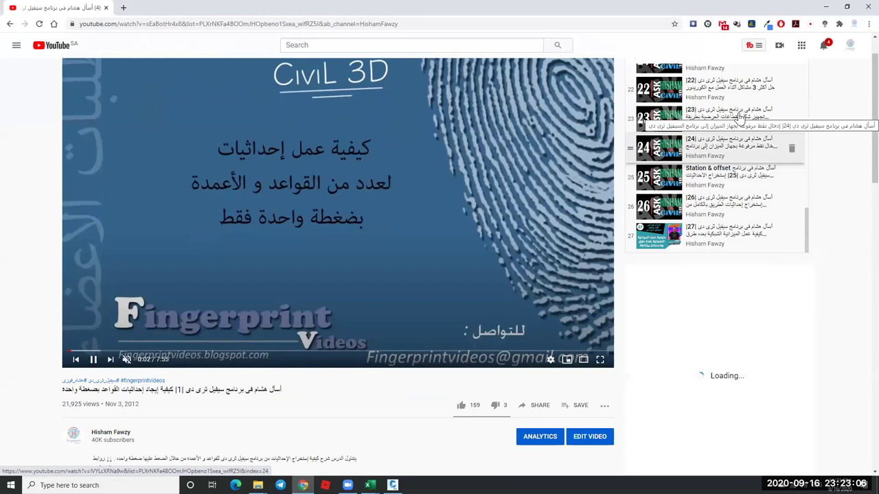
scroll(745, 163, up, 1)
click(746, 162)
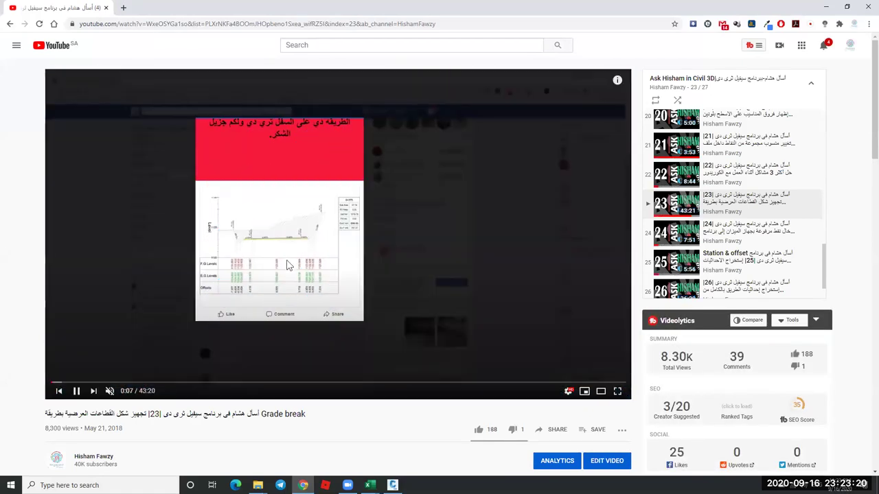
click(78, 392)
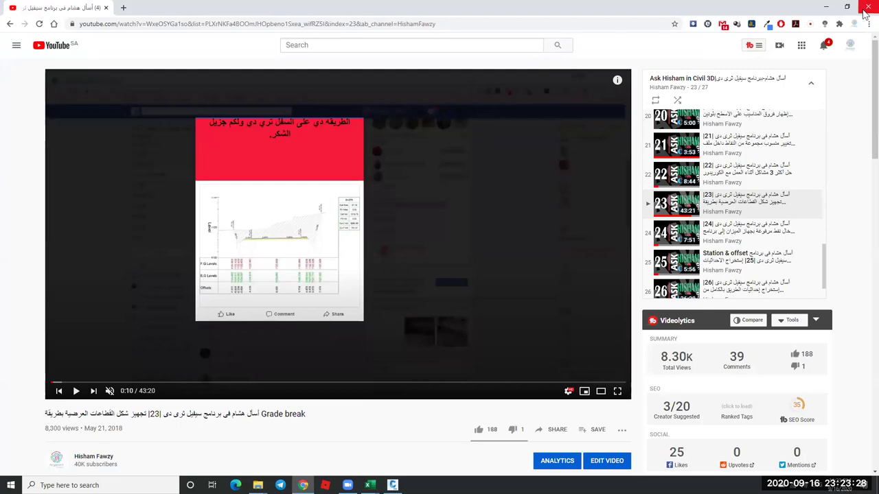
click(826, 7)
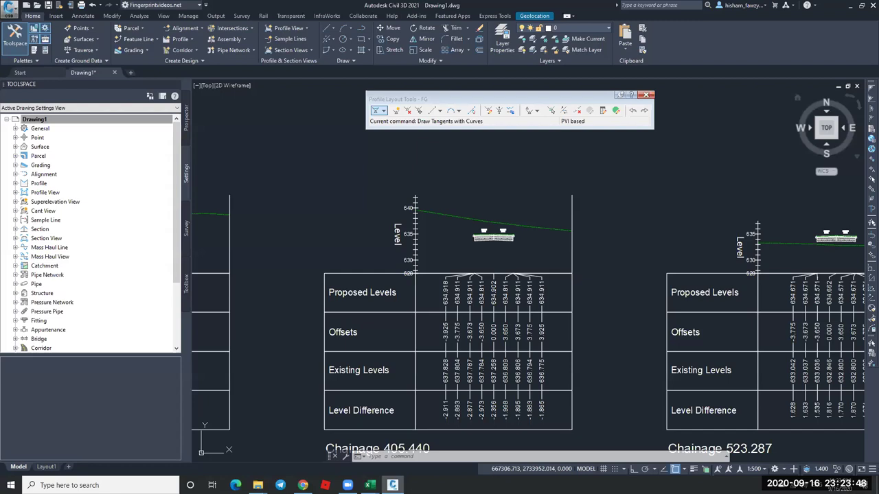
From the Start tab's New dropdown, browse templates and enlarge the Select Template dialog.
click(20, 72)
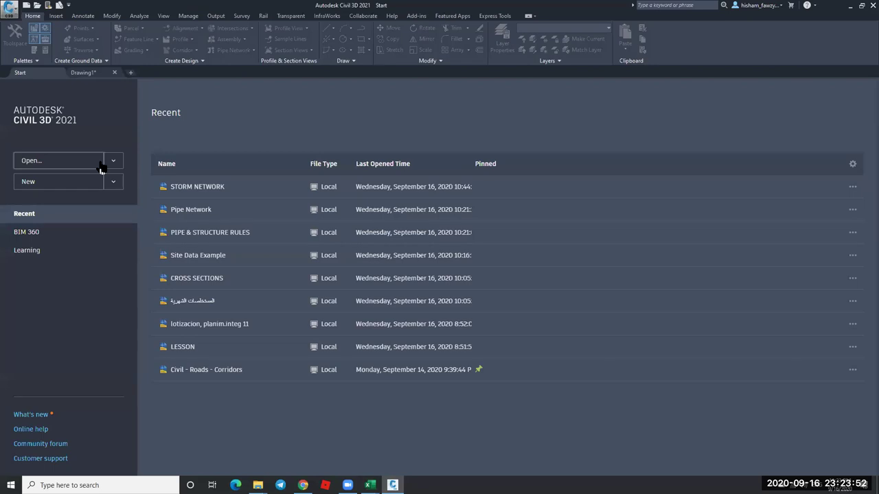
click(114, 181)
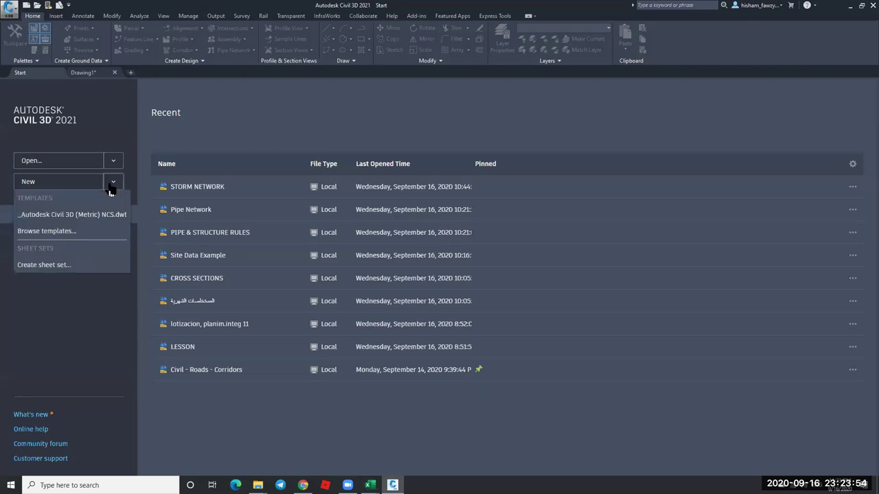
click(71, 232)
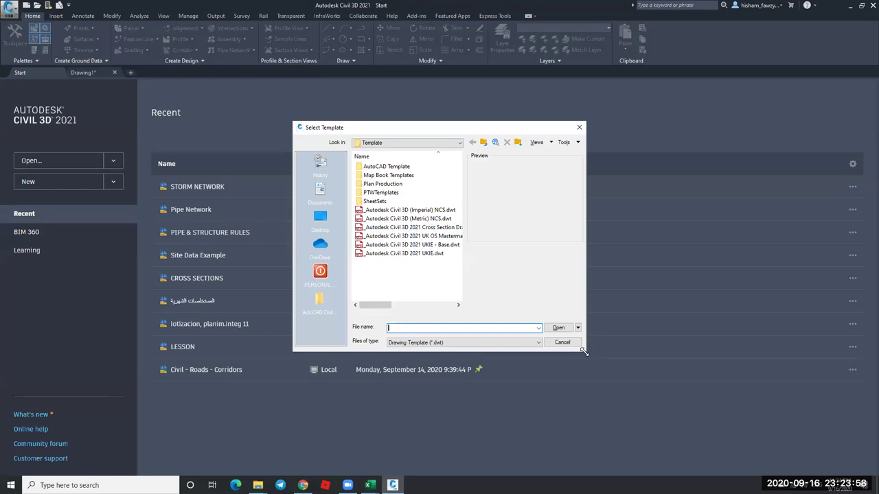
drag(583, 350, 705, 395)
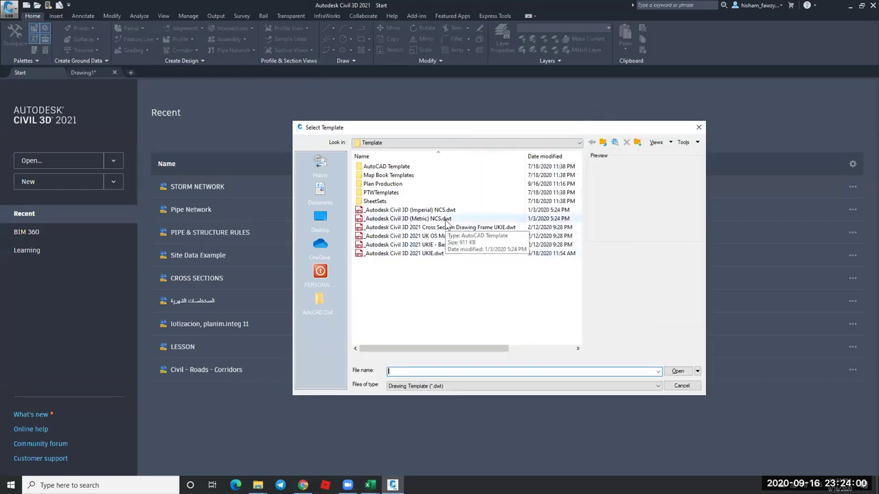
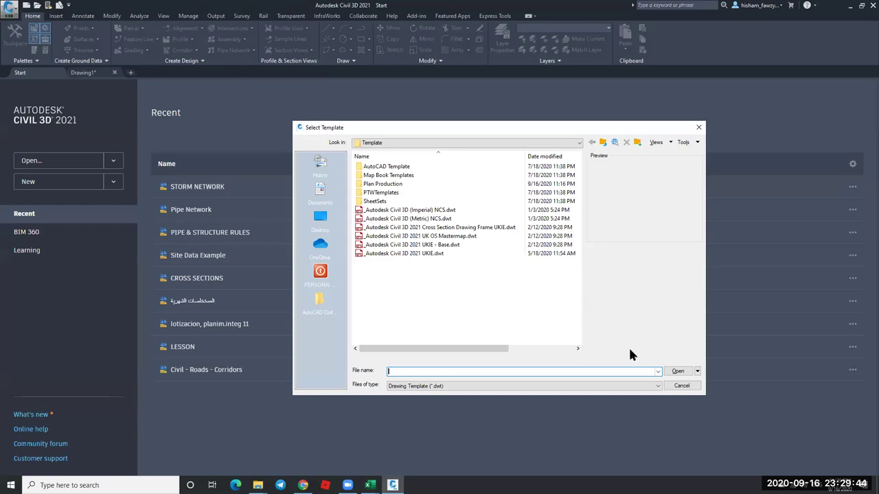
Start a new Drawing2 from the _Autodesk Civil 3D (Metric) NCS.dwt template, then show the desktop.
key(Escape)
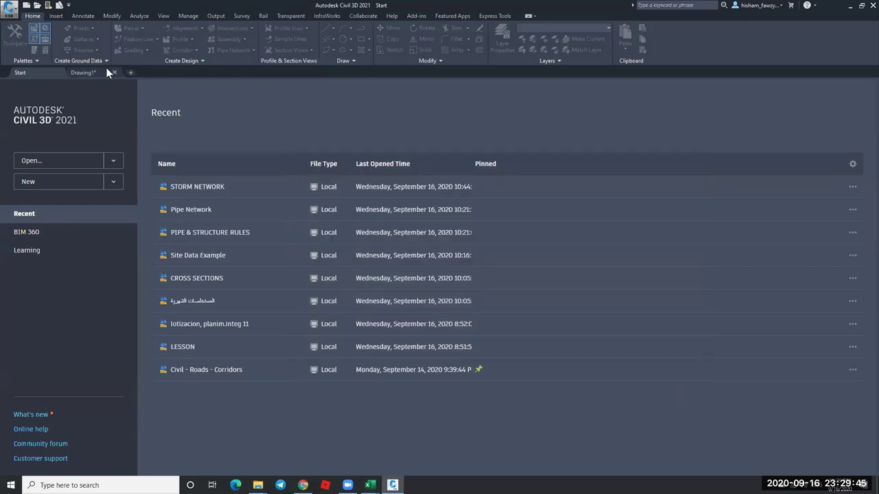
click(112, 166)
click(112, 181)
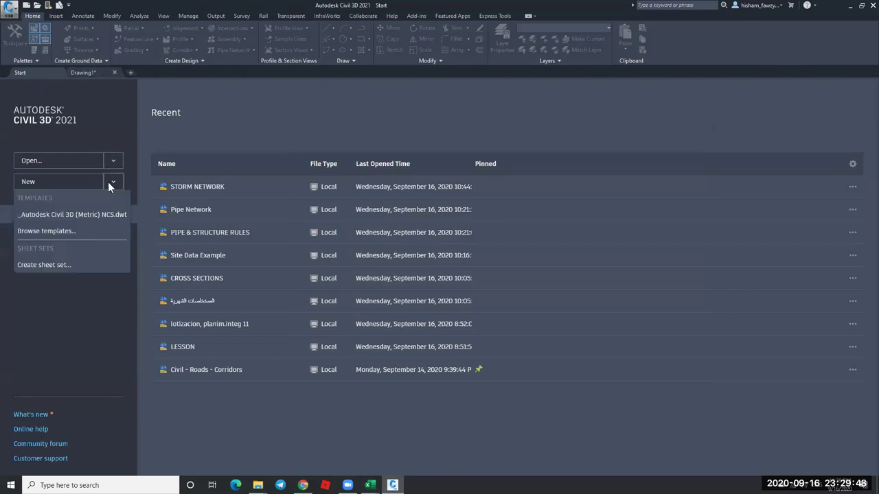
click(81, 215)
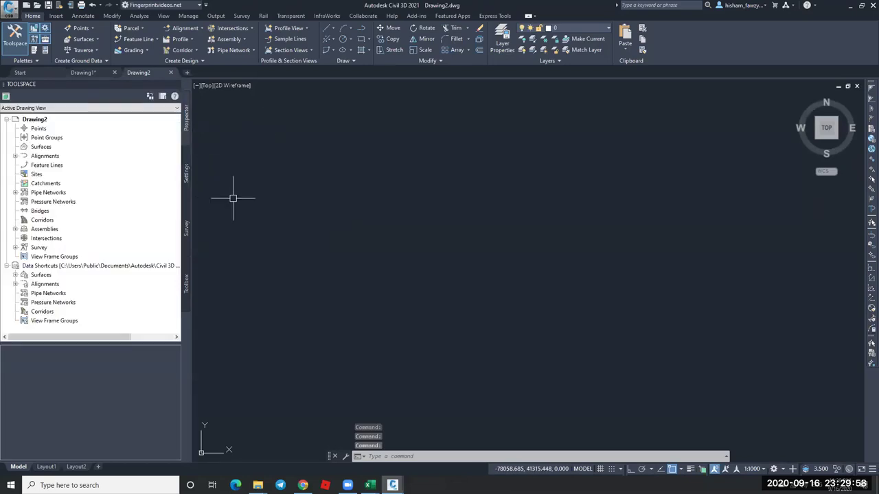
key(super+d)
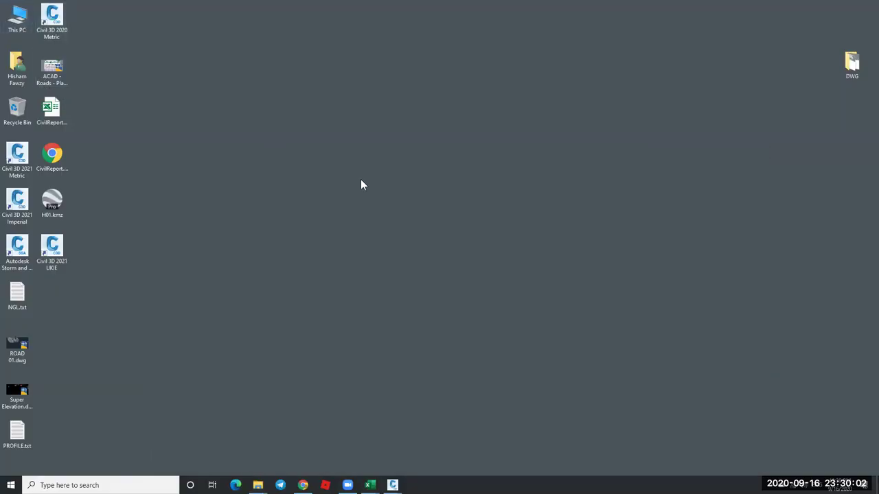
Browse to the BOOTCAMP (C:) drive in File Explorer, then return to Drawing2.
key(super+e)
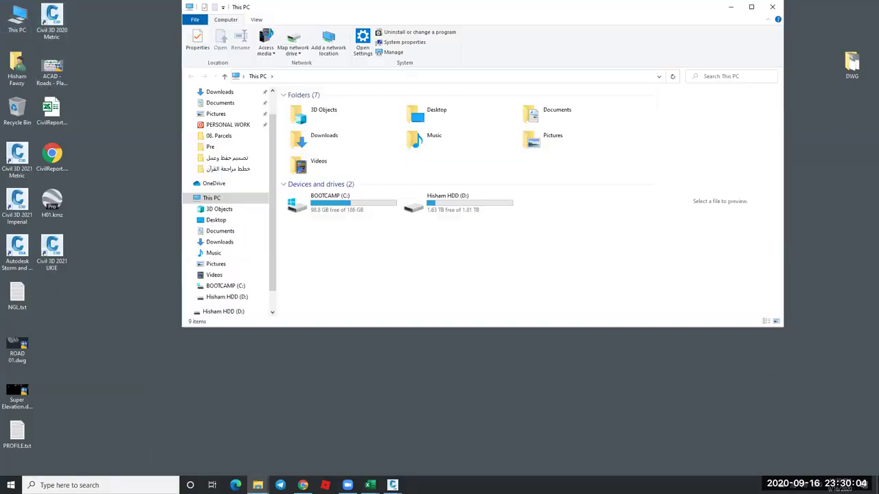
double_click(312, 205)
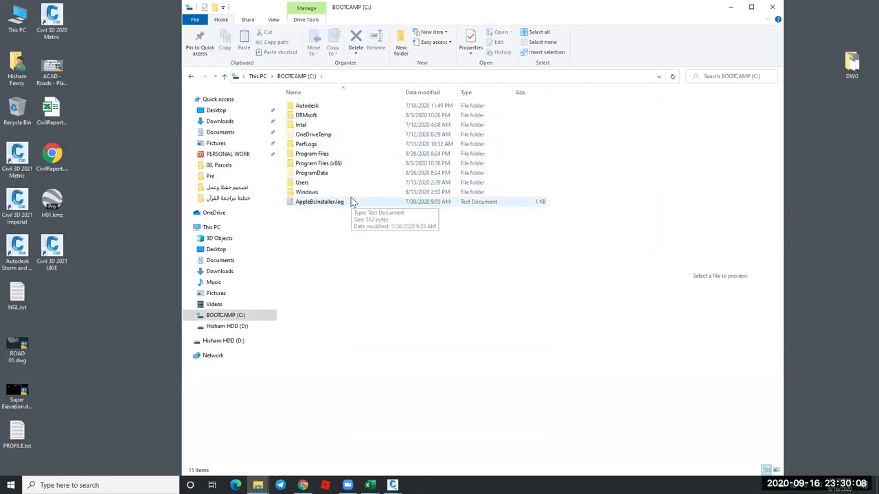
click(729, 7)
mouse_move(393, 485)
click(440, 448)
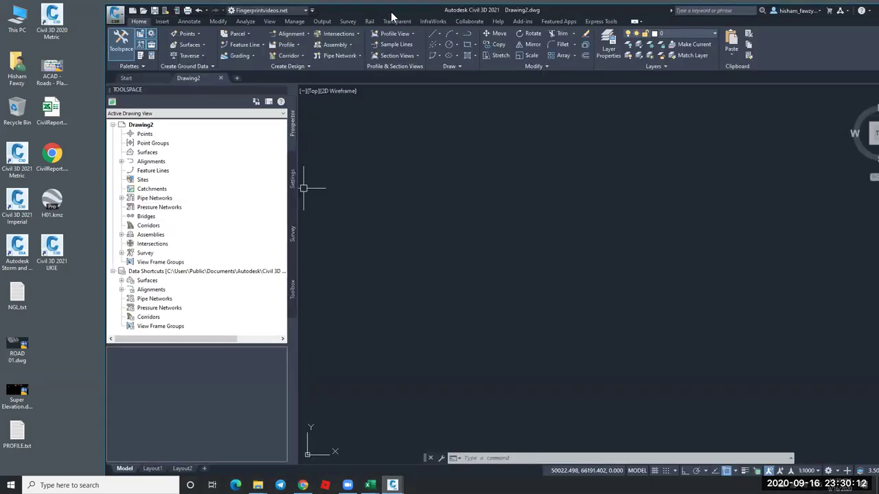
Create a new folder named with the user's name on BOOTCAMP (C:) and maximize Civil 3D.
key(super+e)
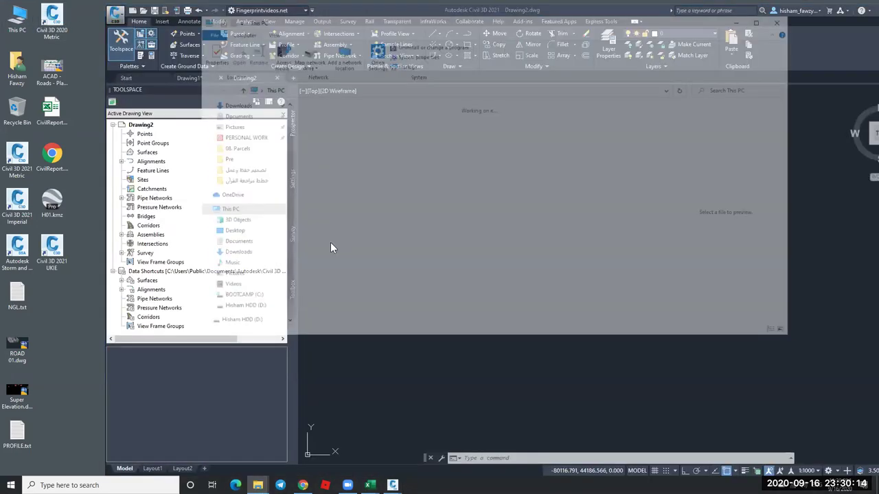
double_click(366, 223)
right_click(348, 244)
mouse_move(421, 330)
click(450, 332)
text(Hisham P)
click(573, 117)
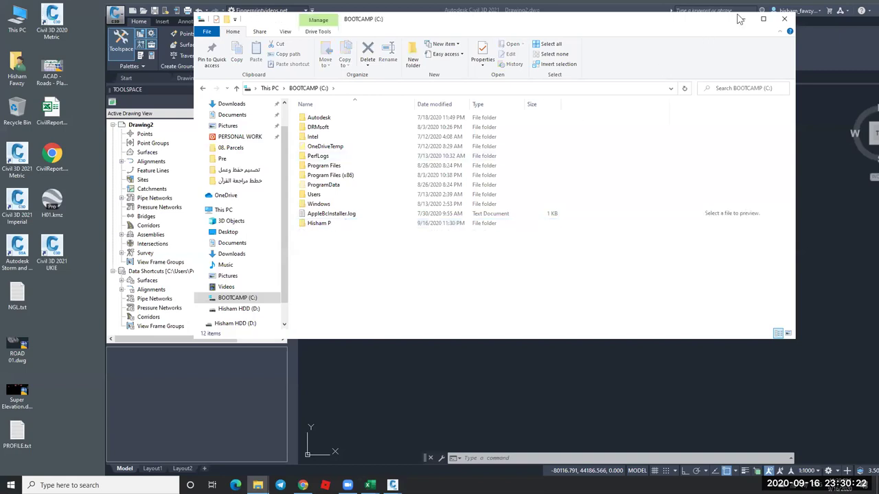
click(742, 18)
double_click(489, 12)
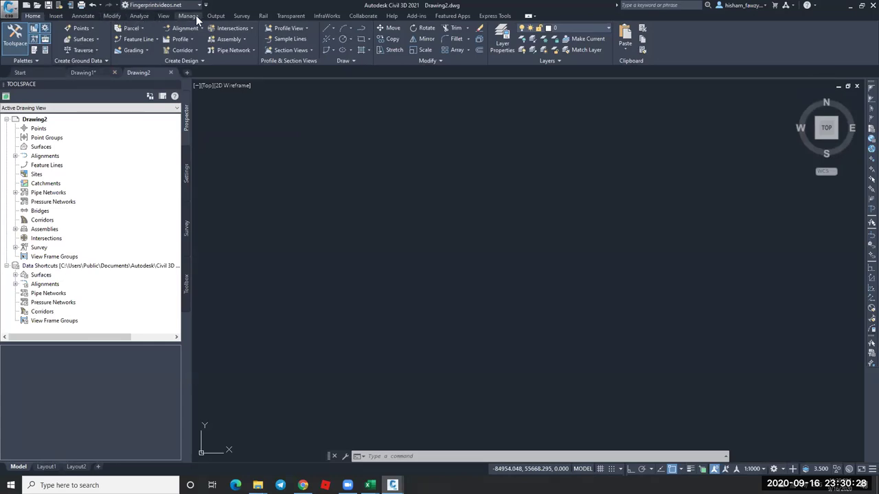
Set the data shortcuts working folder to the new personal folder on BOOTCAMP (C:).
click(195, 18)
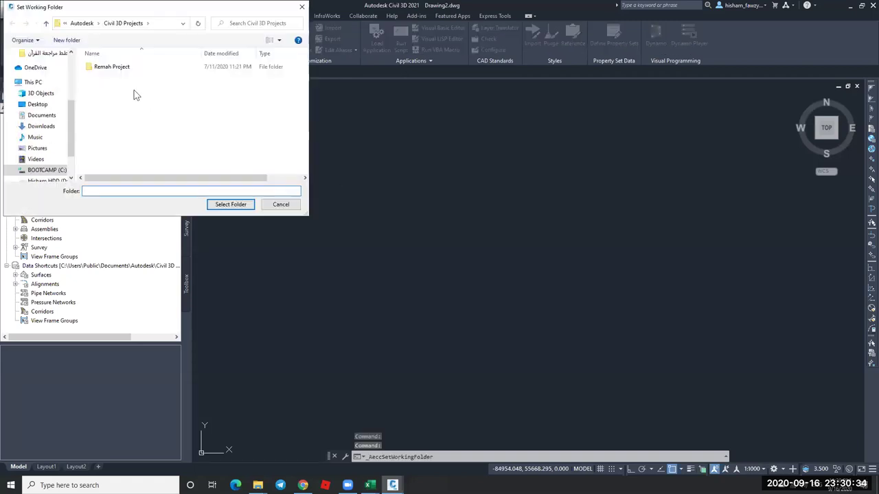
click(82, 23)
drag(74, 121, 74, 112)
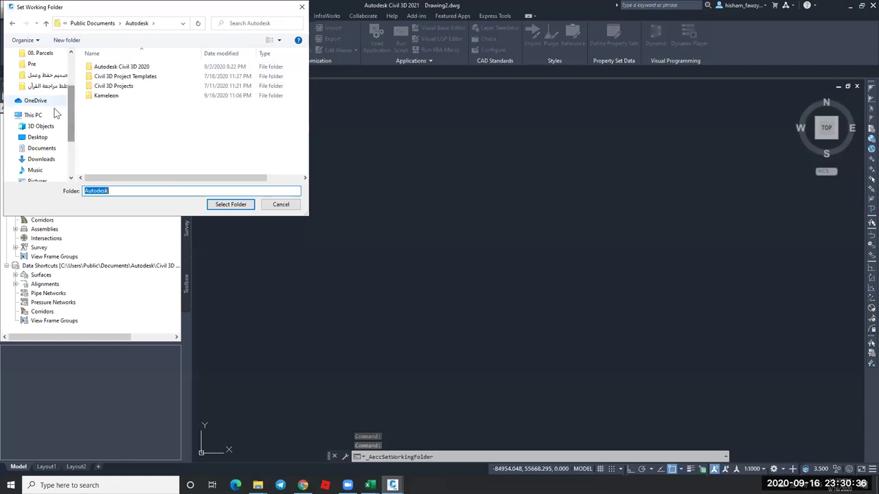
click(48, 116)
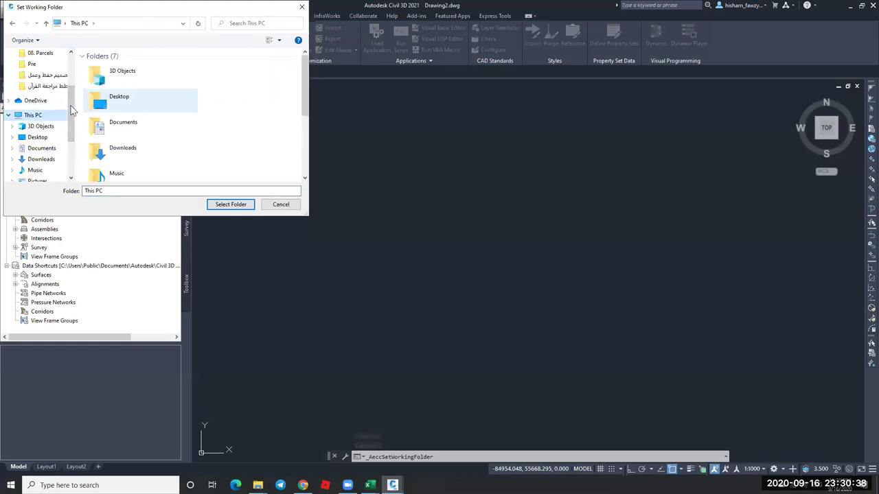
scroll(51, 145, down, 2)
click(55, 131)
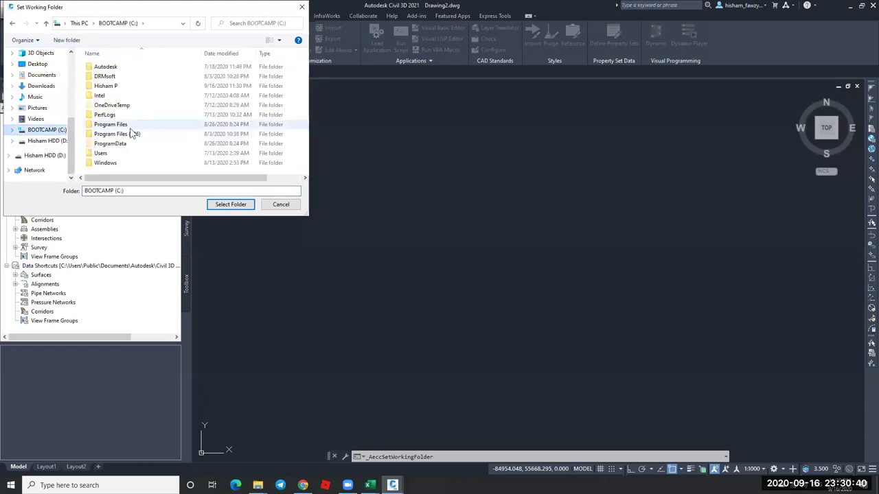
click(123, 87)
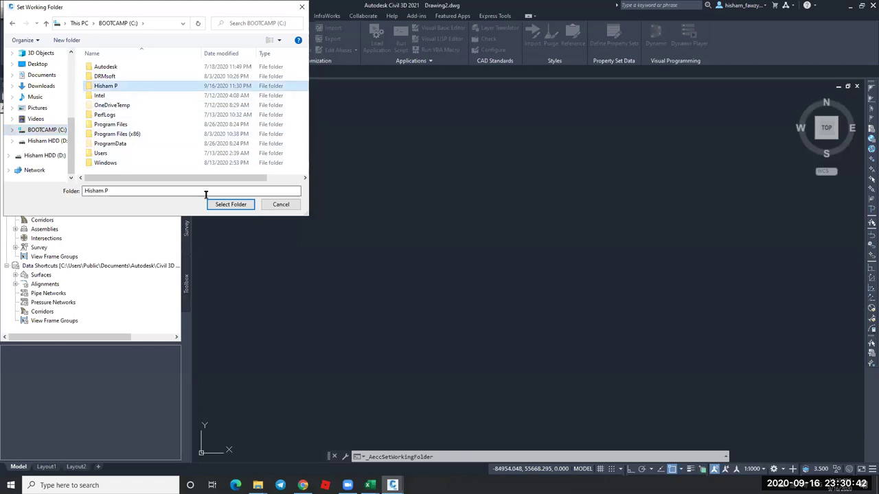
click(231, 204)
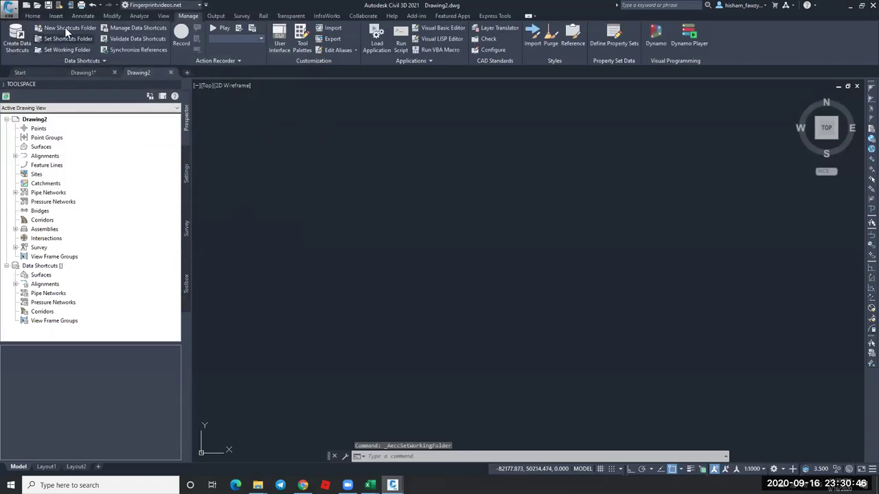
Create a new data shortcuts project folder named Project 01.
click(67, 31)
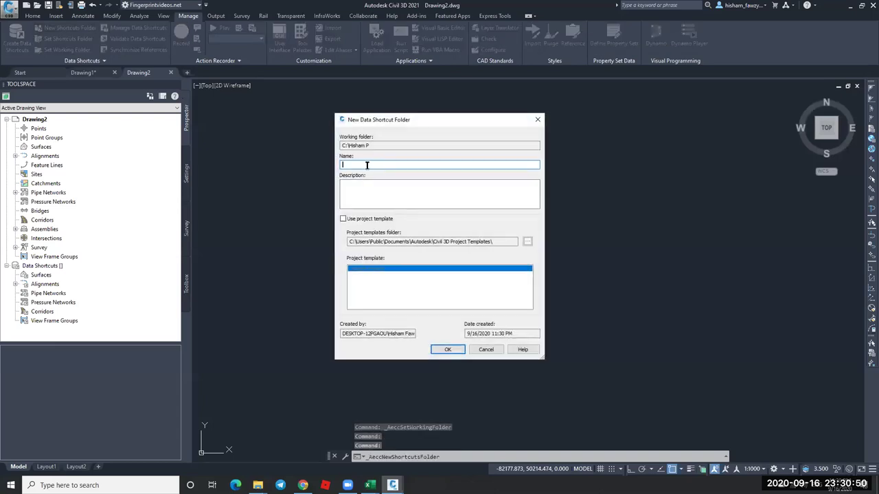
text(Project 01)
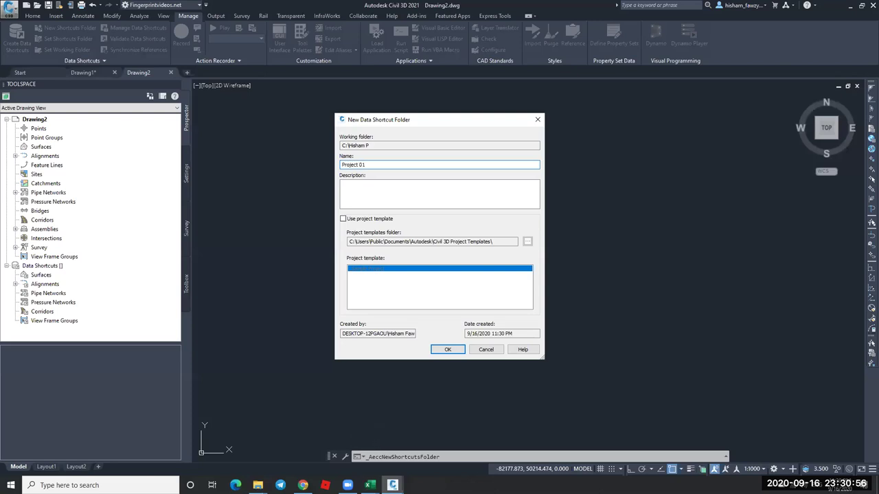
click(447, 350)
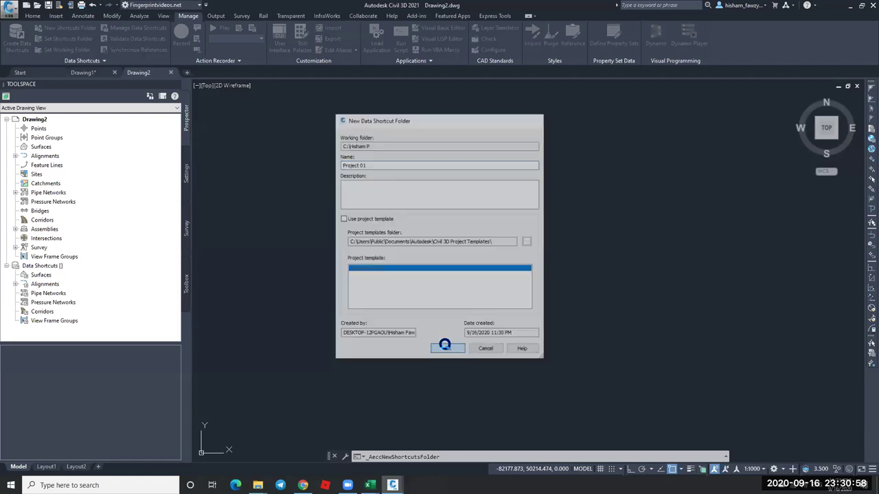
mouse_move(258, 485)
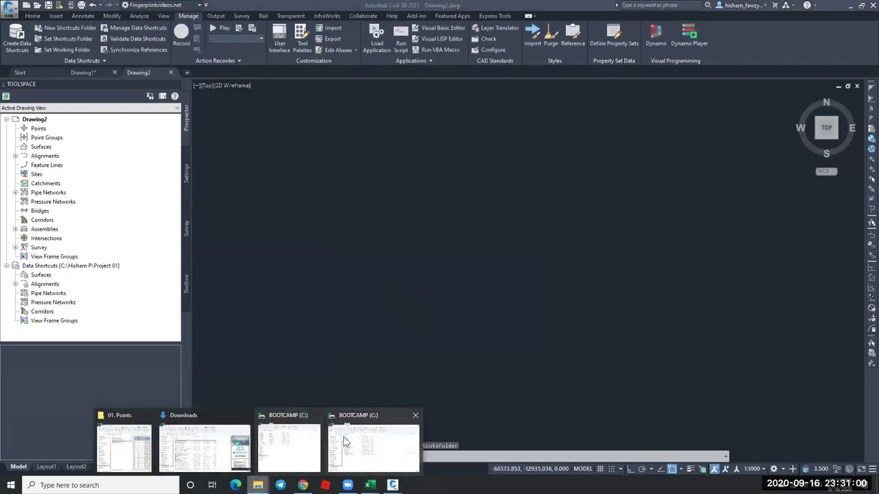
click(284, 447)
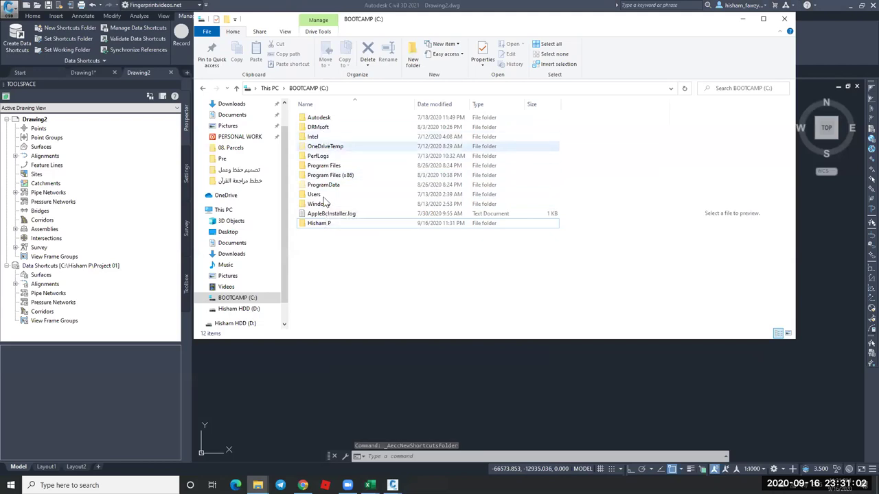
double_click(324, 223)
click(325, 121)
double_click(327, 121)
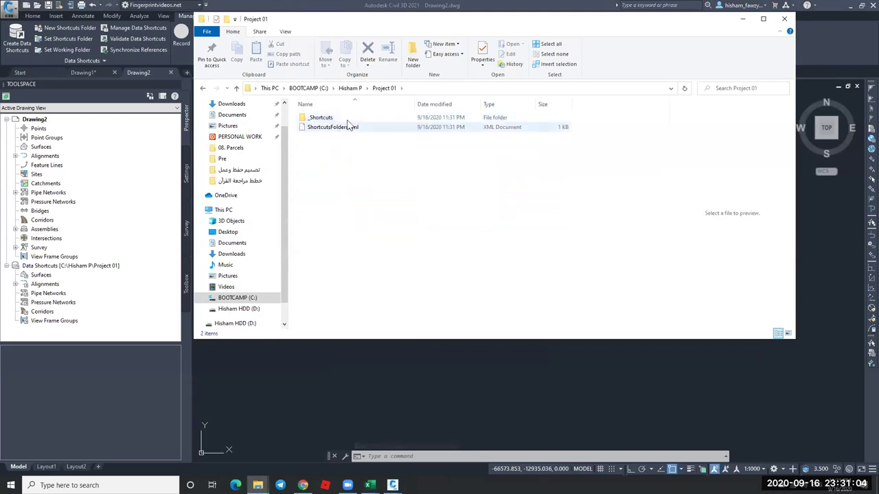
double_click(327, 121)
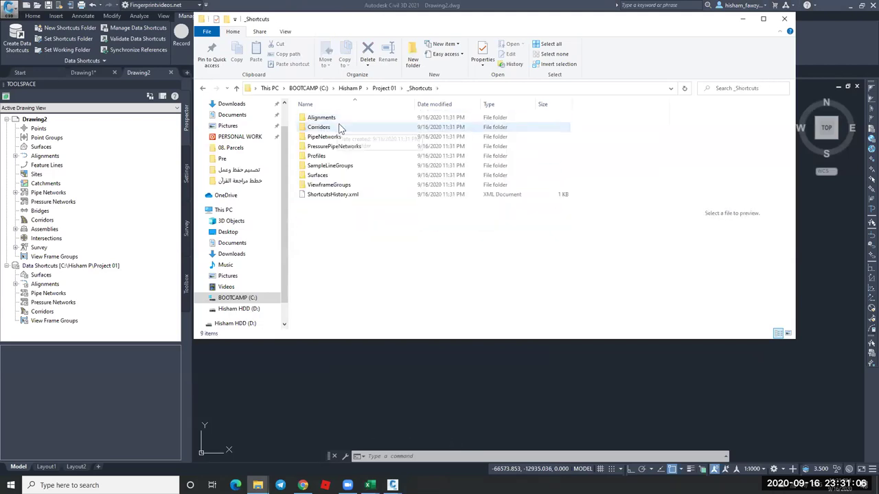
click(328, 120)
click(341, 137)
click(349, 146)
click(346, 167)
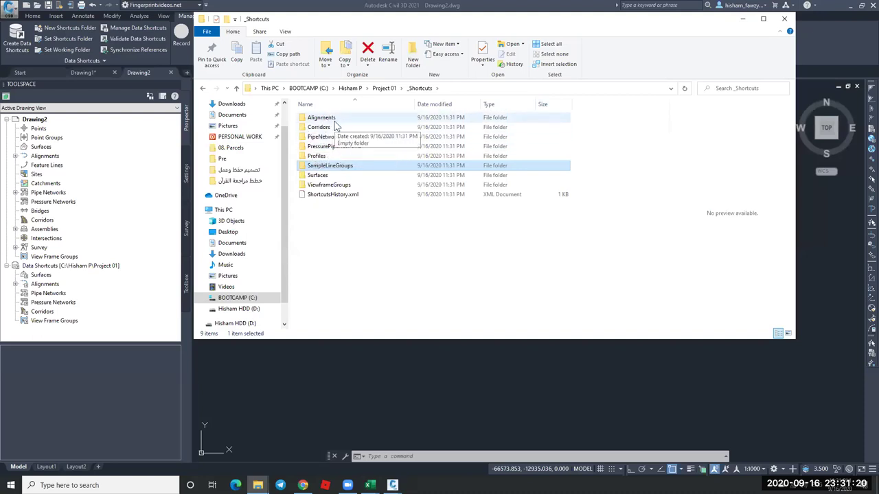
click(743, 19)
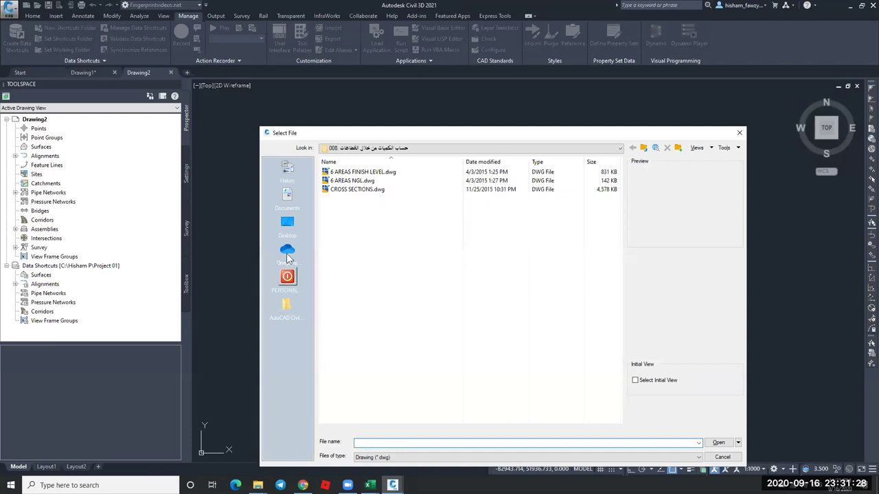
Open ALIGNMENTS.dwg from the Desktop's AutoCAD Civil 3D Course\03. Alignments folder.
click(287, 222)
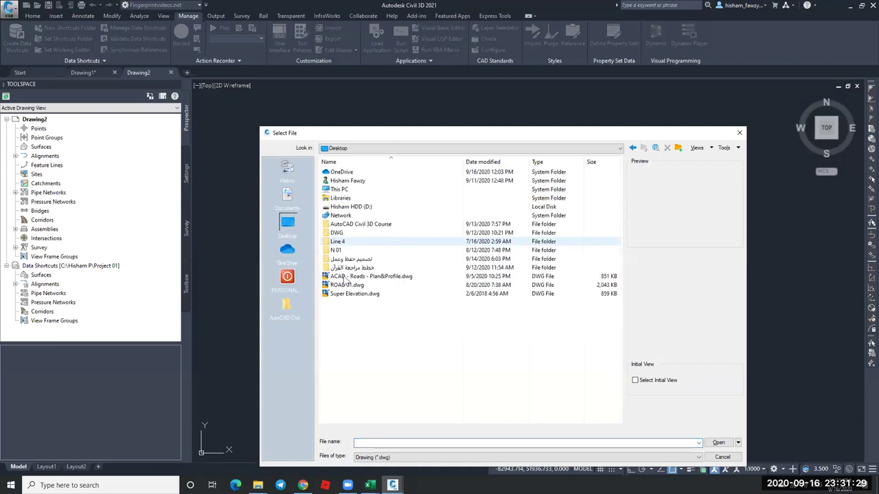
double_click(347, 224)
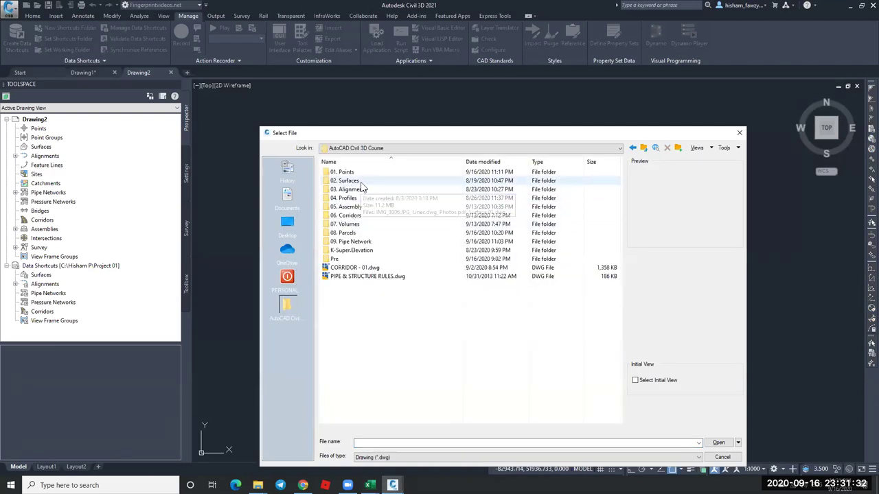
double_click(357, 182)
click(395, 189)
click(397, 181)
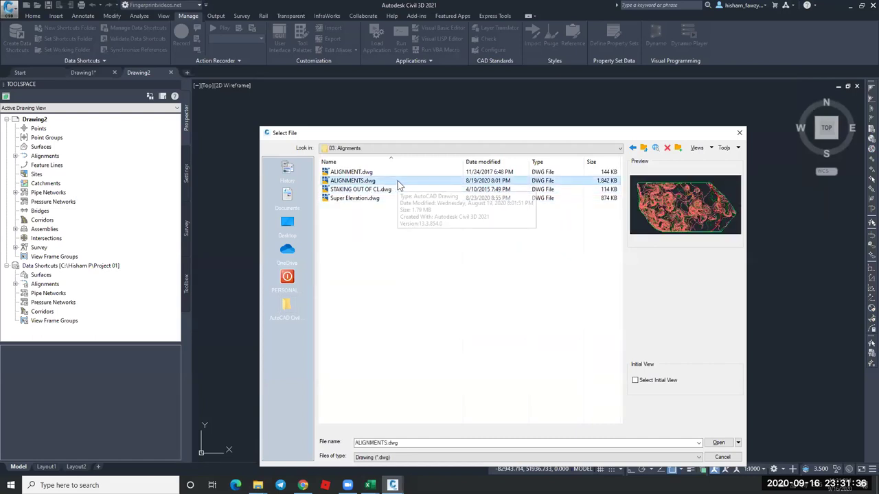
click(718, 443)
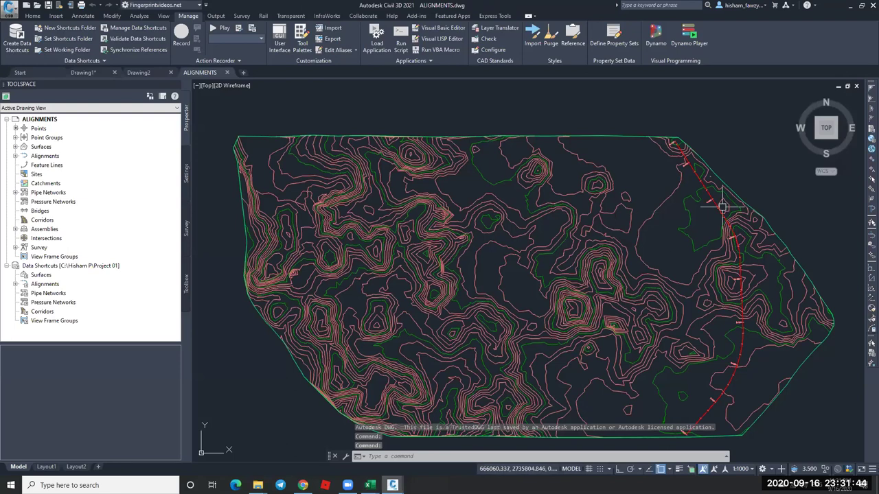
Inspect the NGL surface definition in Prospector, then select Project 01's Data Shortcuts node.
scroll(728, 221, up, 5)
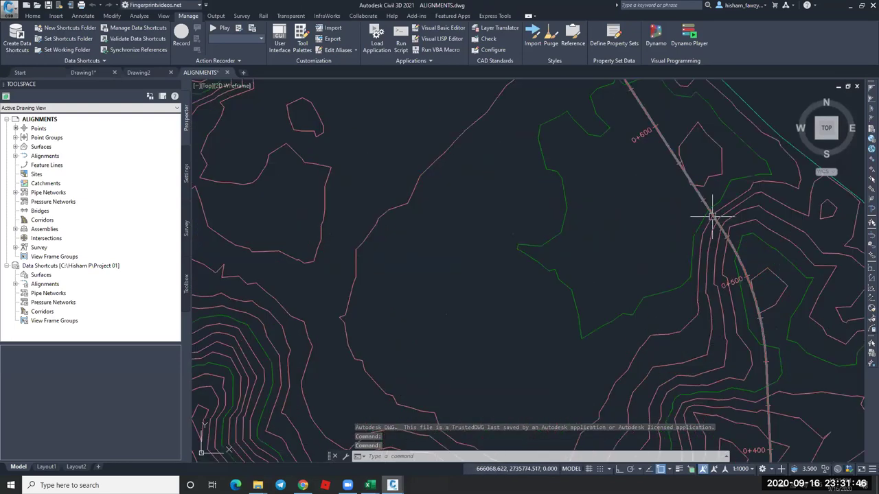
scroll(724, 237, down, 8)
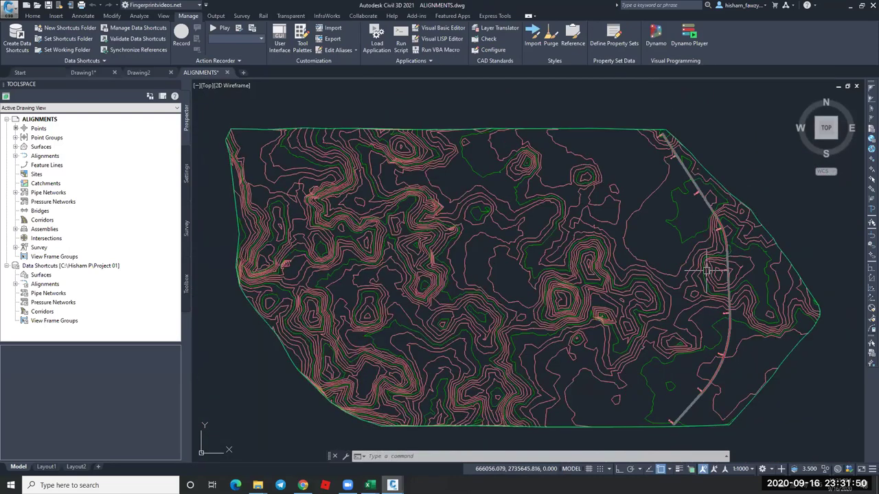
click(478, 200)
click(15, 146)
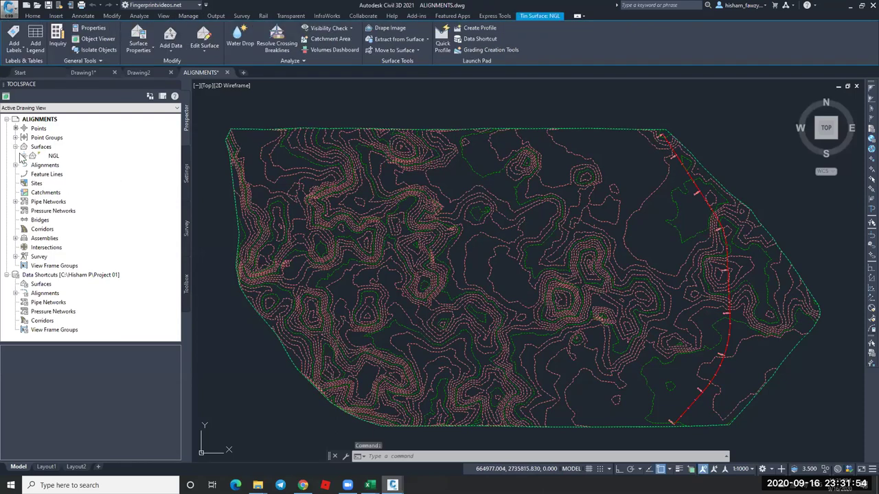
click(24, 156)
click(33, 184)
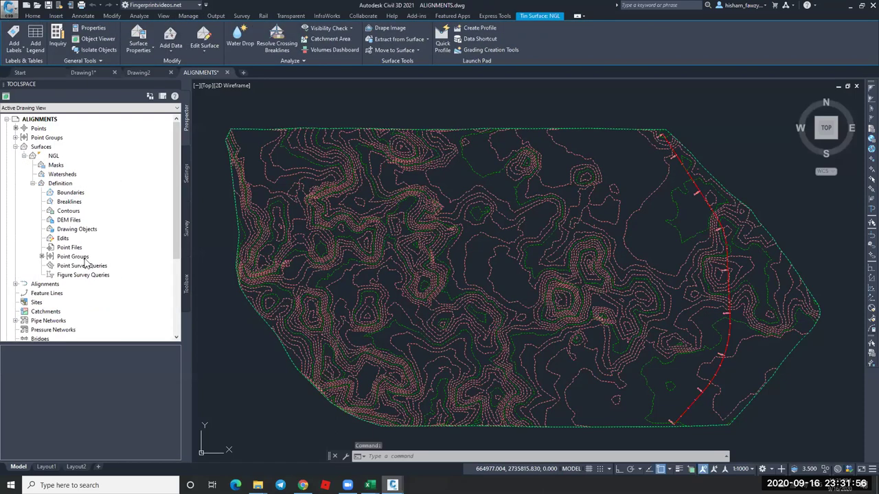
key(Escape)
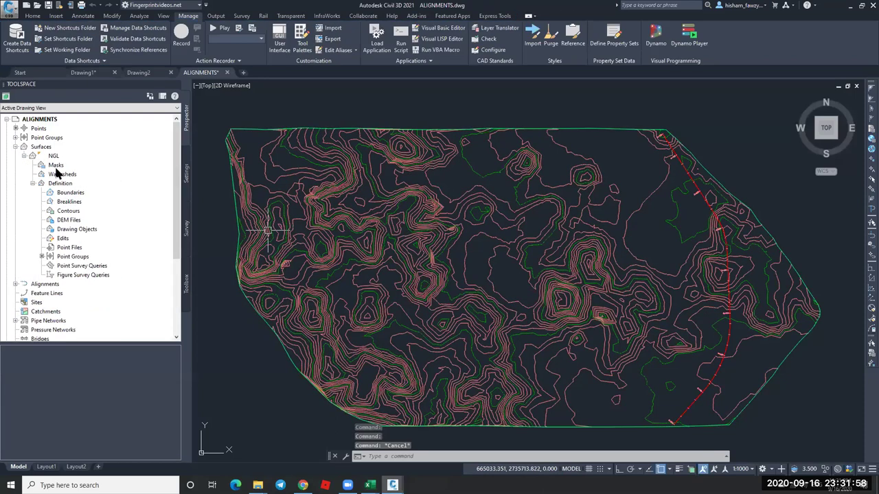
click(15, 146)
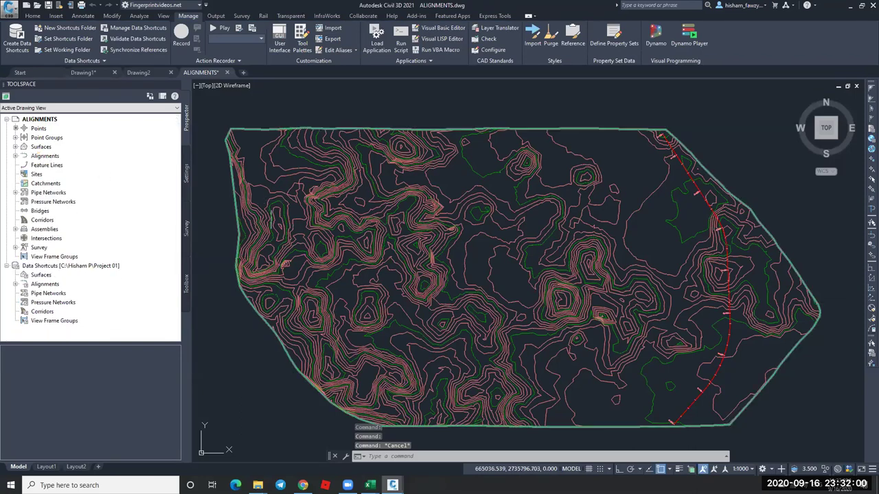
click(155, 72)
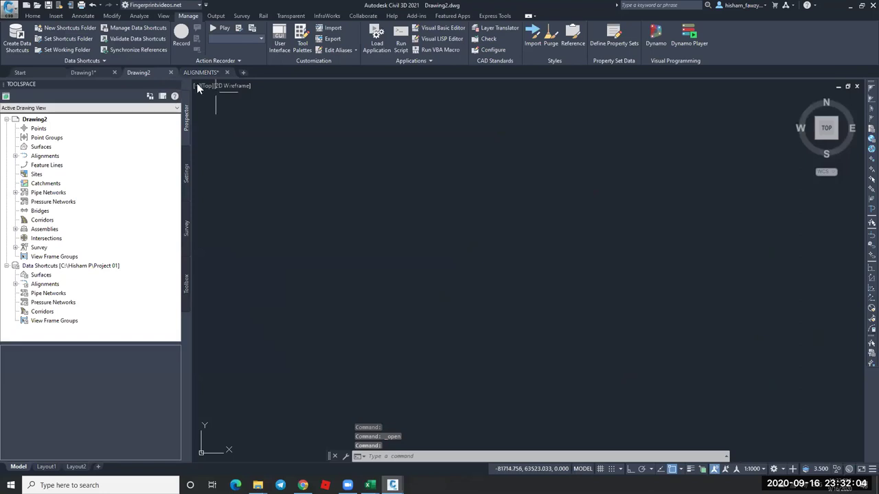
click(203, 72)
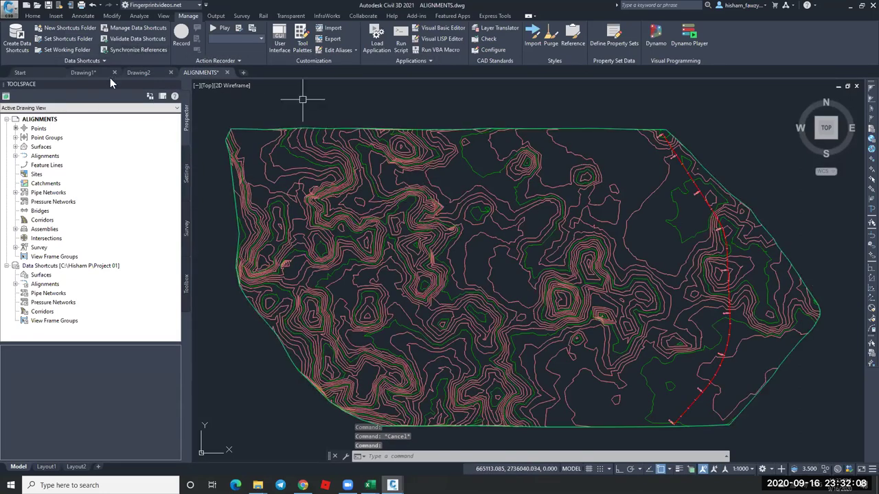
click(79, 265)
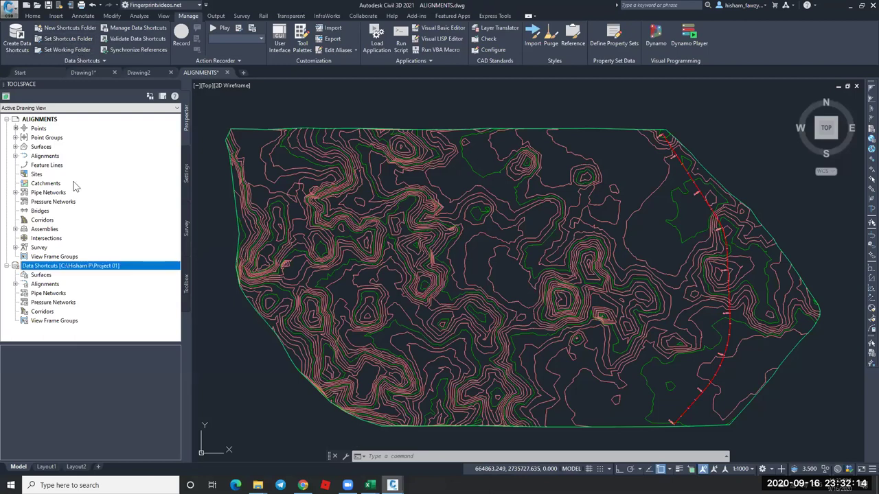
Set Project 01 as the current data shortcuts folder.
click(76, 39)
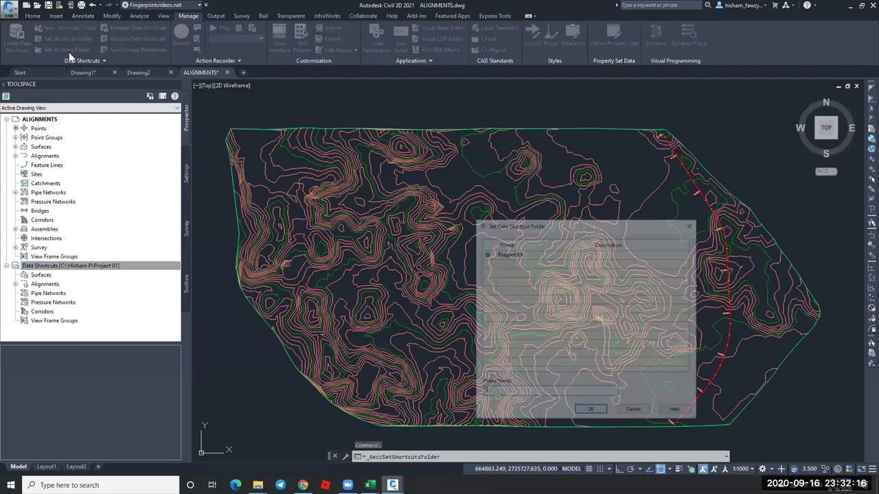
click(518, 255)
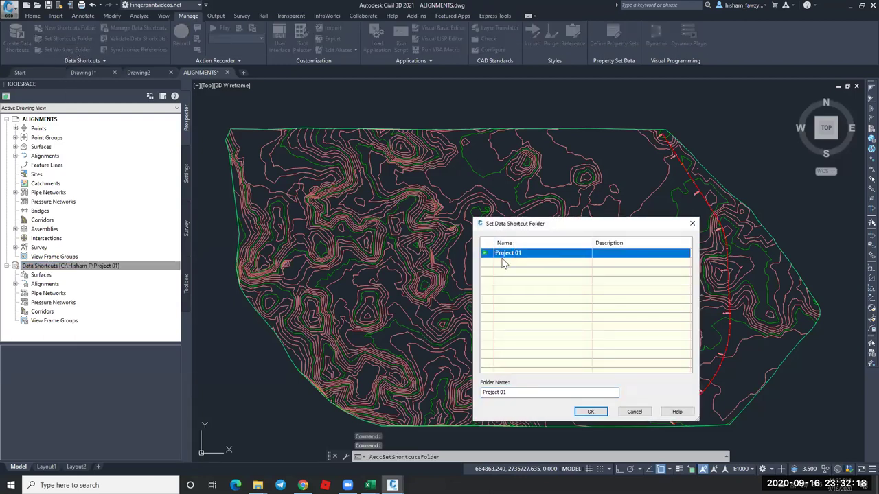
click(591, 411)
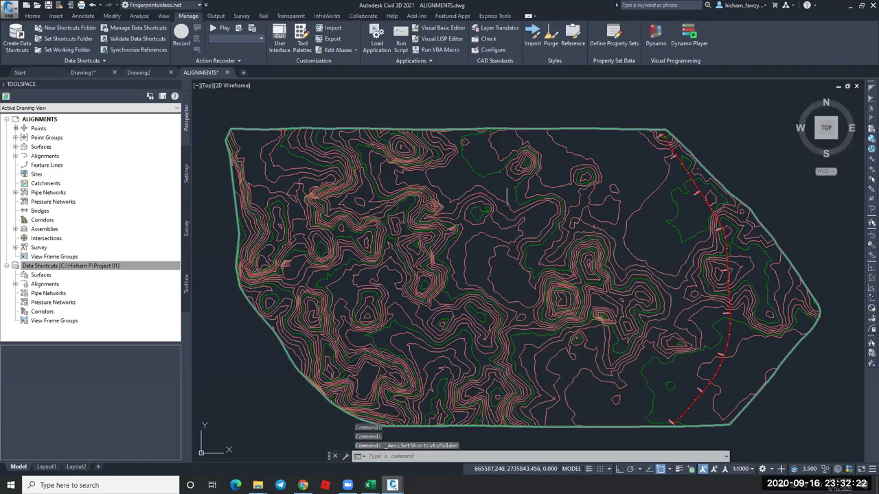
Create data shortcuts for NGL and EXISTING ROAD with its profiles, excluding NGL - Surface (1).
click(110, 266)
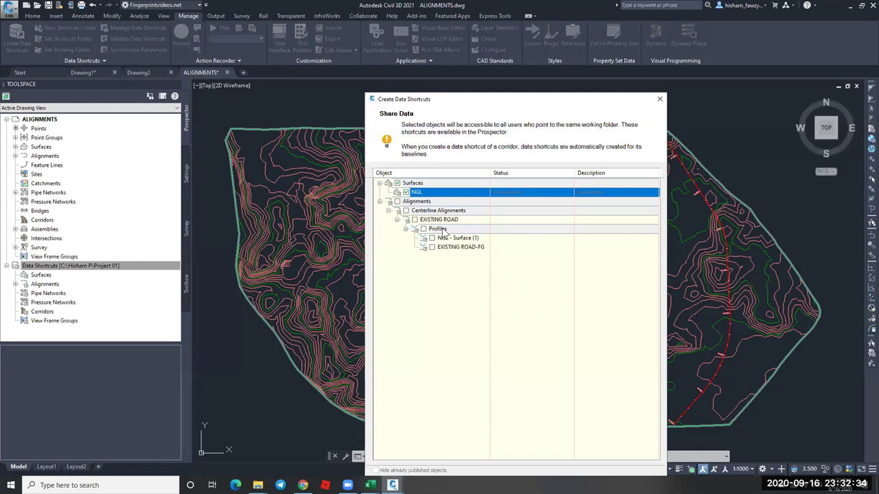
click(415, 219)
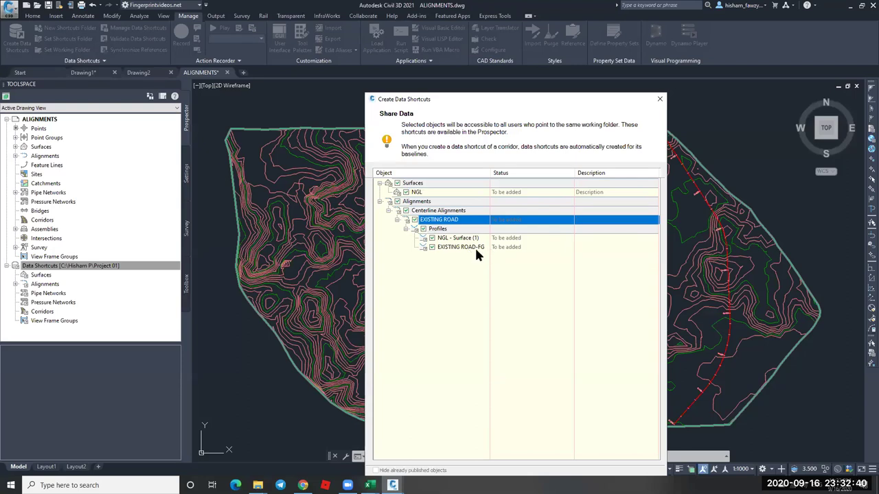
click(432, 237)
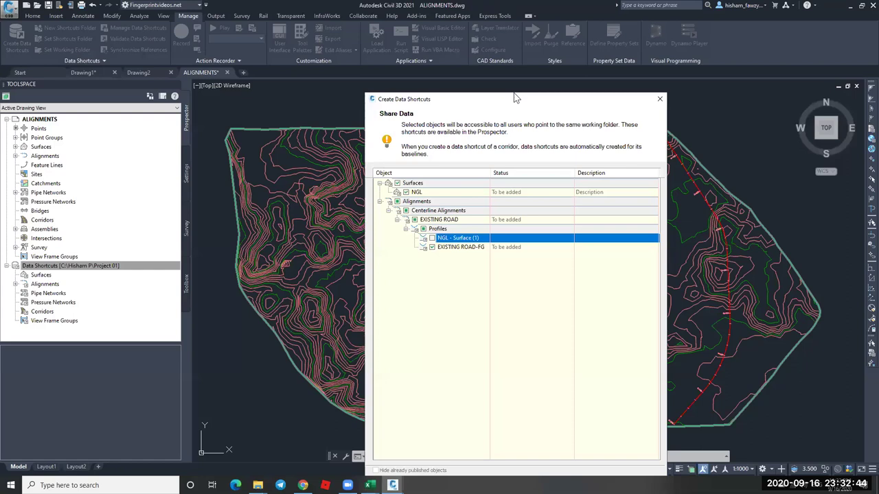
drag(517, 102, 476, 61)
click(518, 436)
Check the NGL, EXISTING ROAD and EXISTING ROAD-FG shortcuts in Prospector, then switch to Drawing2.
click(15, 274)
click(44, 285)
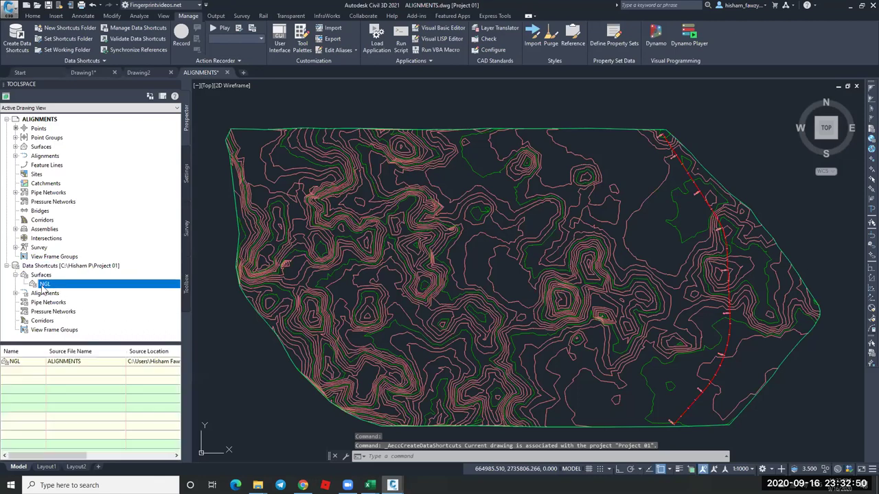
click(15, 293)
click(24, 293)
click(65, 303)
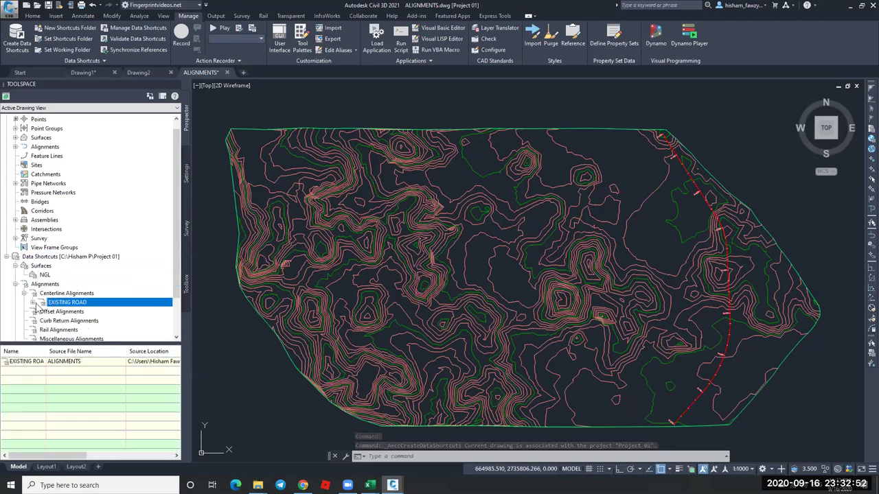
click(34, 303)
click(47, 313)
click(41, 311)
click(150, 77)
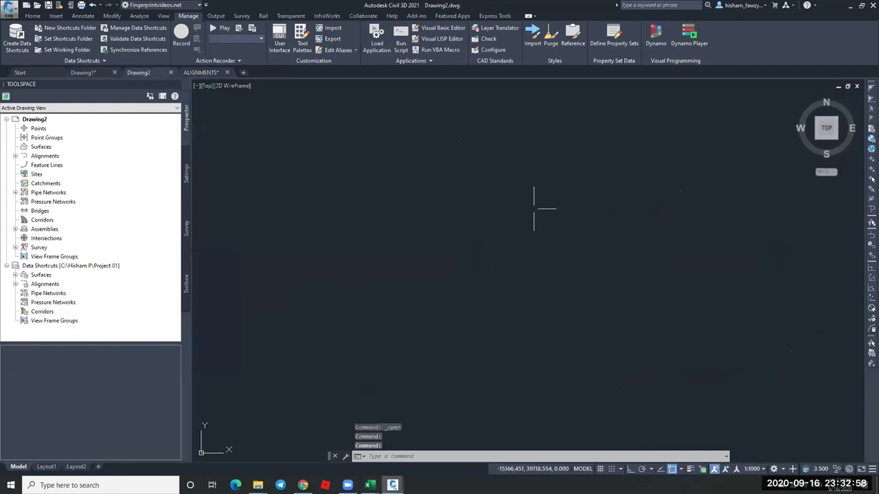
Create a data reference to the NGL surface in Drawing2 and zoom out to show its contours.
click(15, 274)
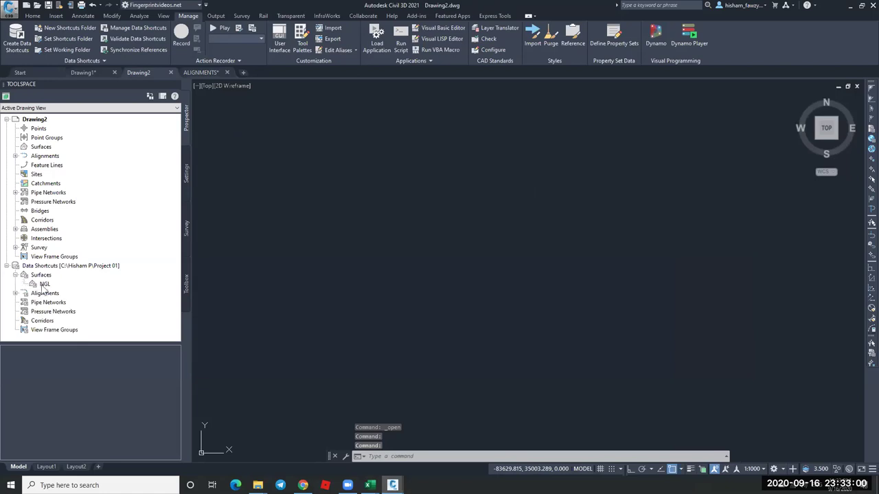
right_click(62, 284)
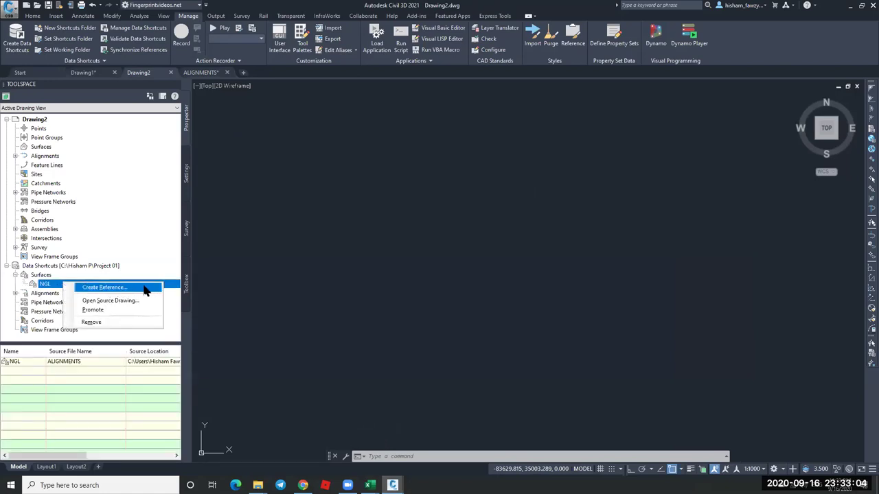
click(146, 288)
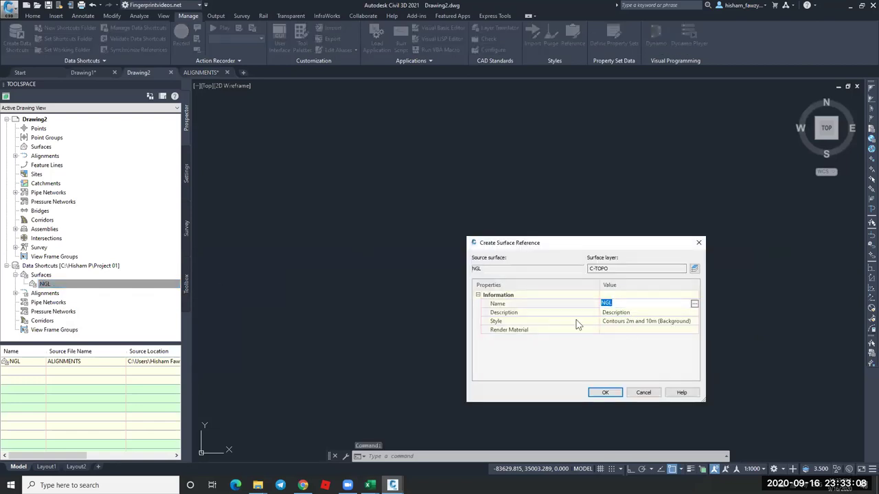
click(605, 393)
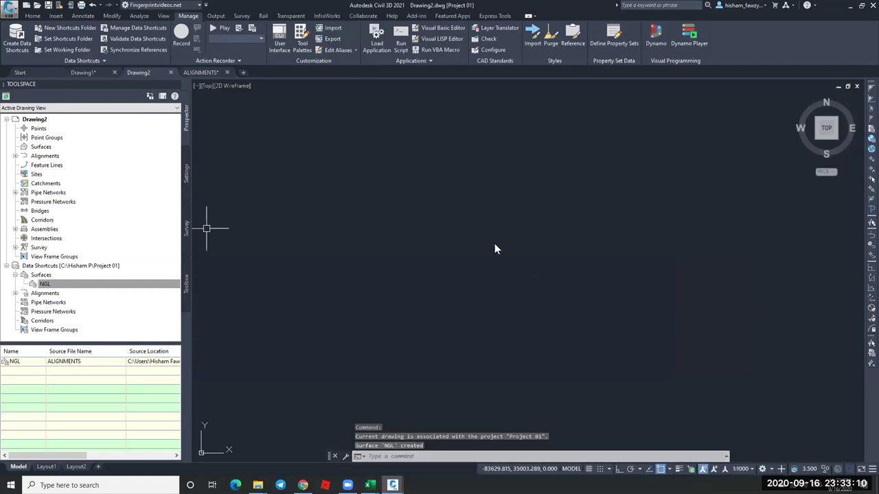
middle_click(511, 179)
middle_click(510, 178)
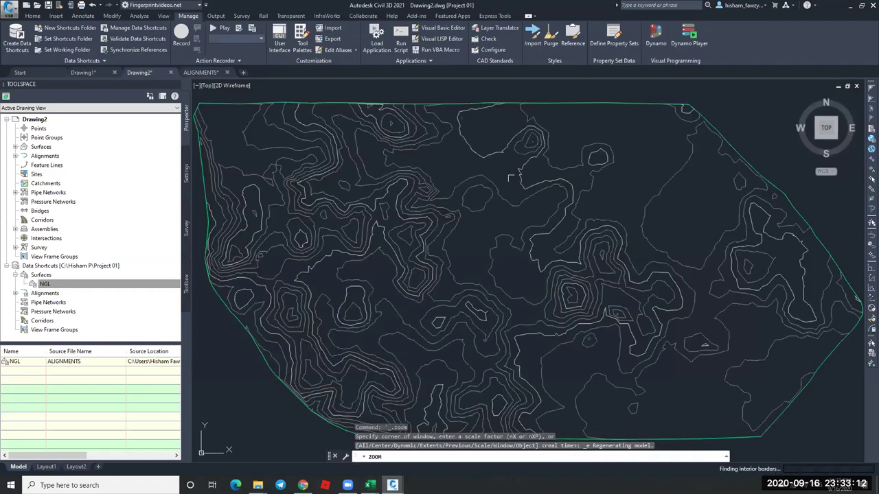
click(555, 211)
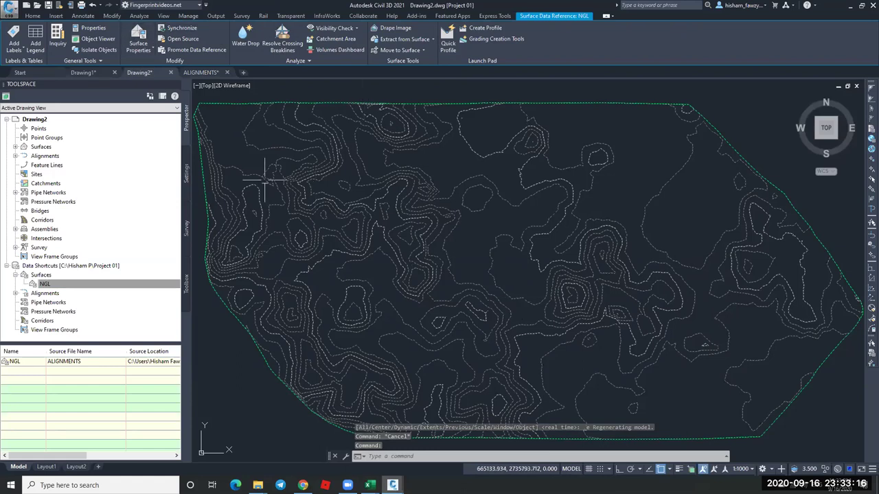
click(15, 146)
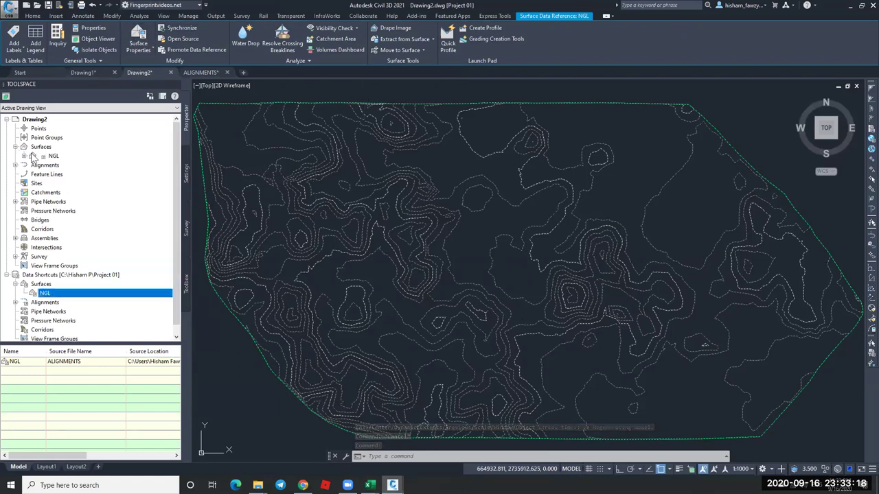
click(41, 138)
click(39, 130)
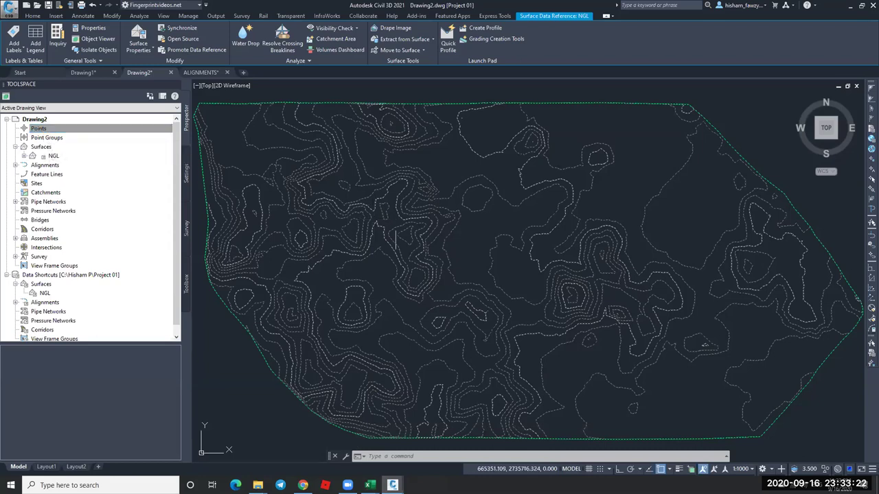
key(Escape)
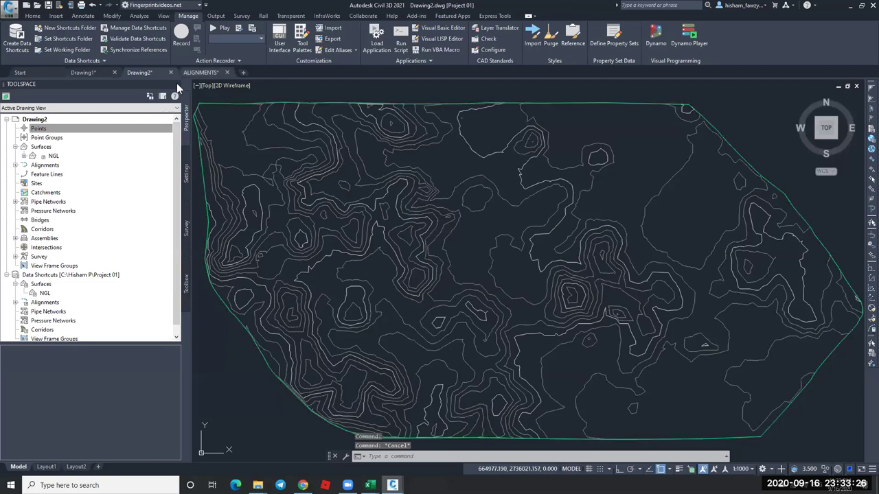
click(201, 72)
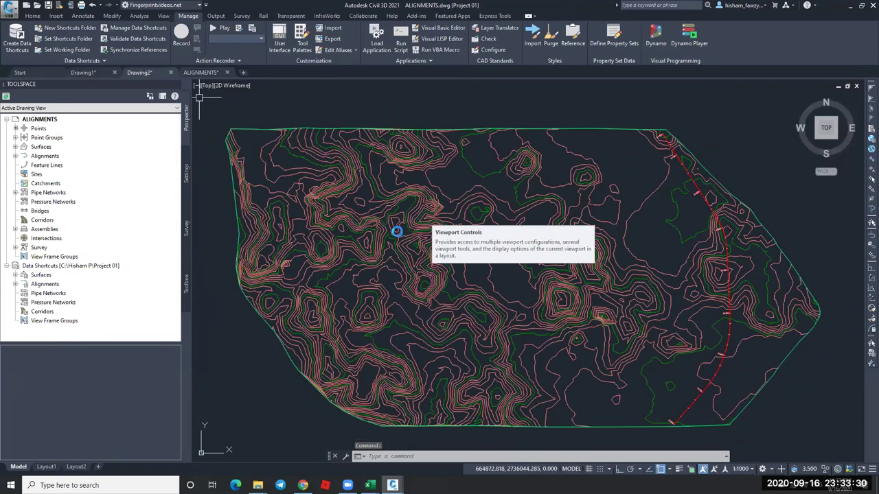
key(ctrl+Tab)
mouse_move(412, 242)
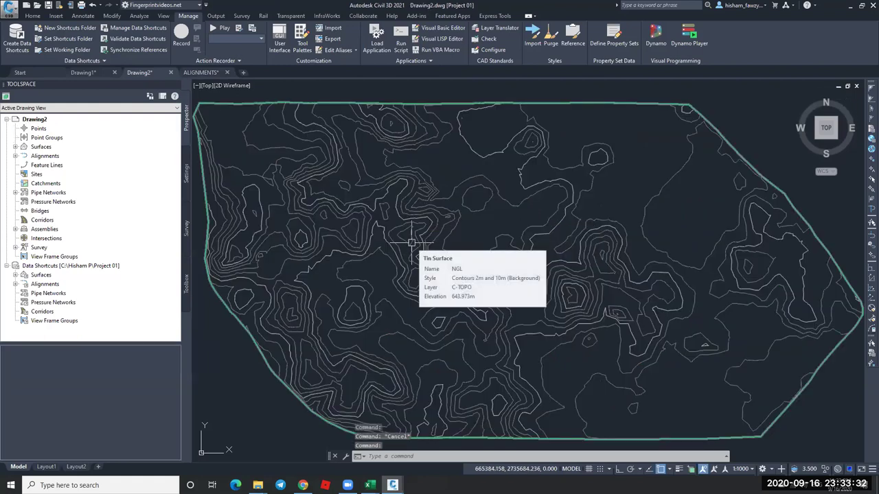
click(15, 146)
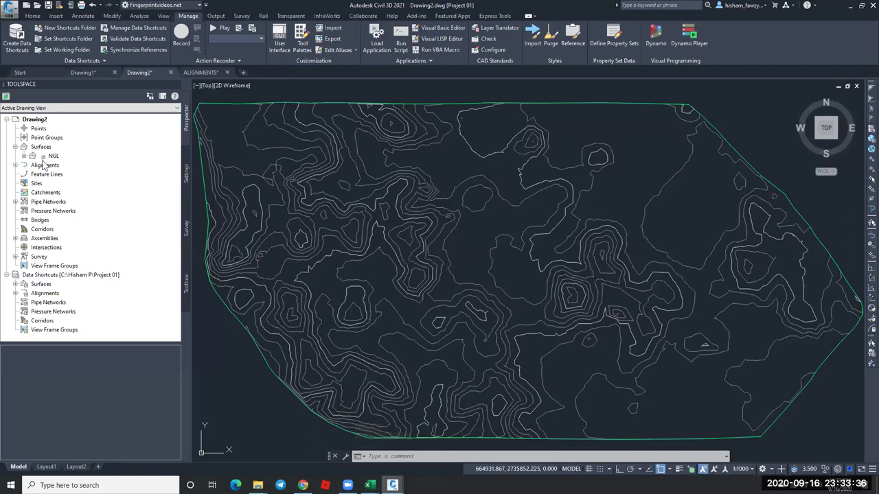
click(25, 156)
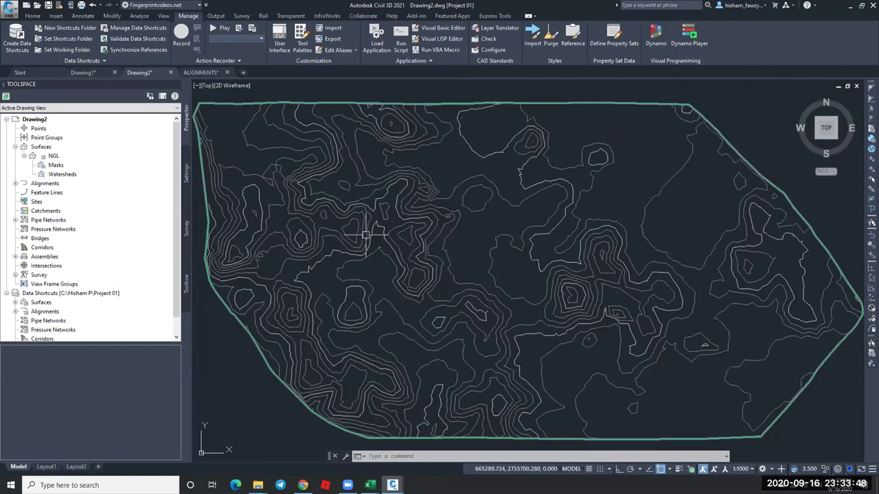
scroll(400, 248, down, 4)
scroll(413, 237, up, 4)
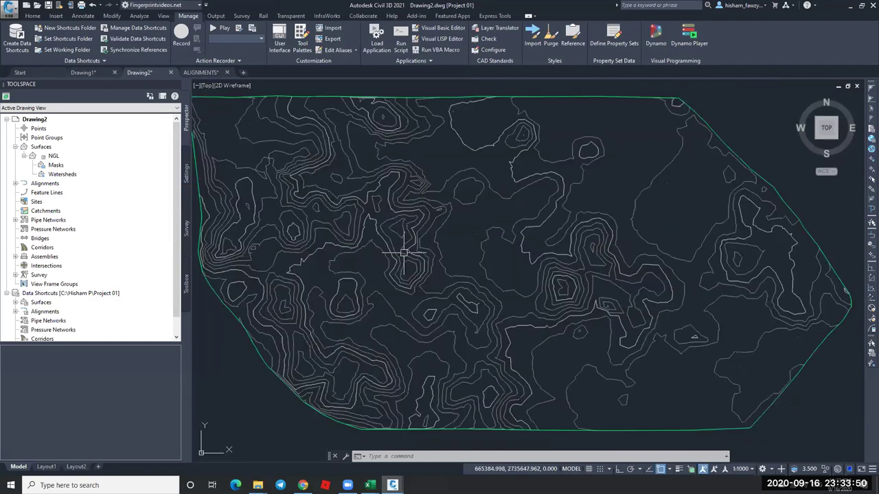
scroll(451, 219, down, 4)
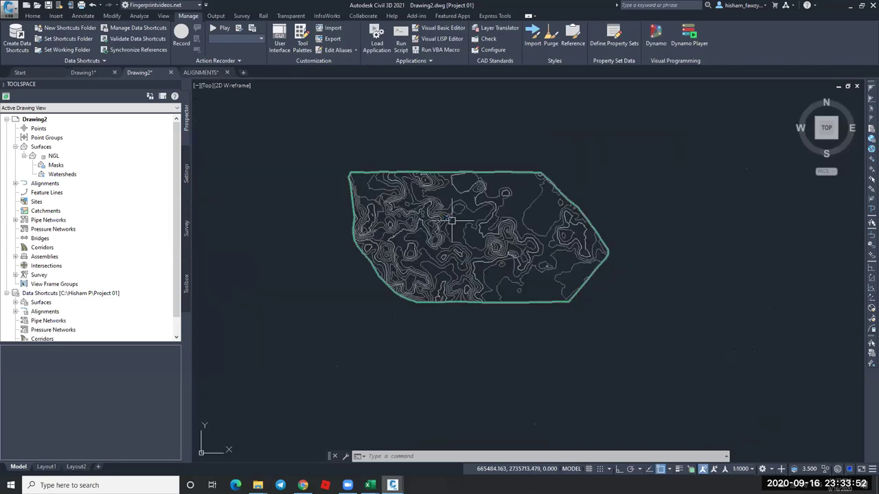
scroll(452, 220, up, 2)
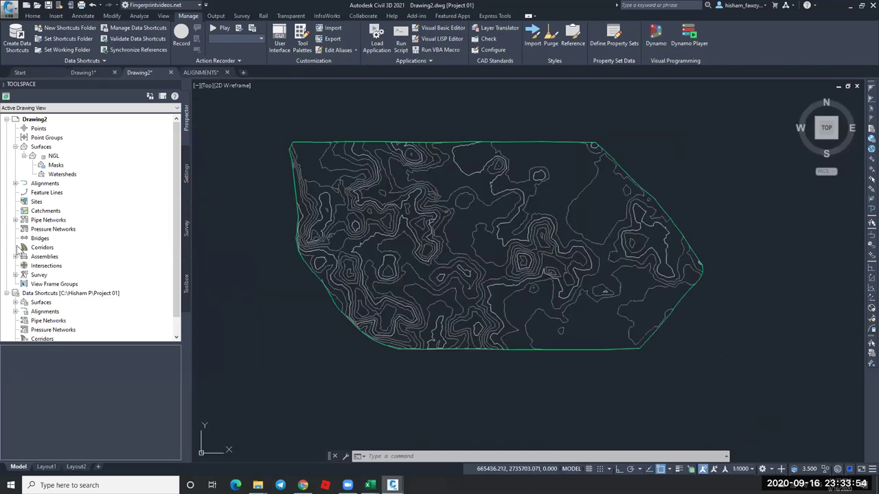
scroll(14, 294, up, 2)
Create a reference to the EXISTING ROAD-FG profile from the EXISTING ROAD shortcut in Drawing2.
click(15, 311)
click(24, 293)
click(32, 303)
click(42, 311)
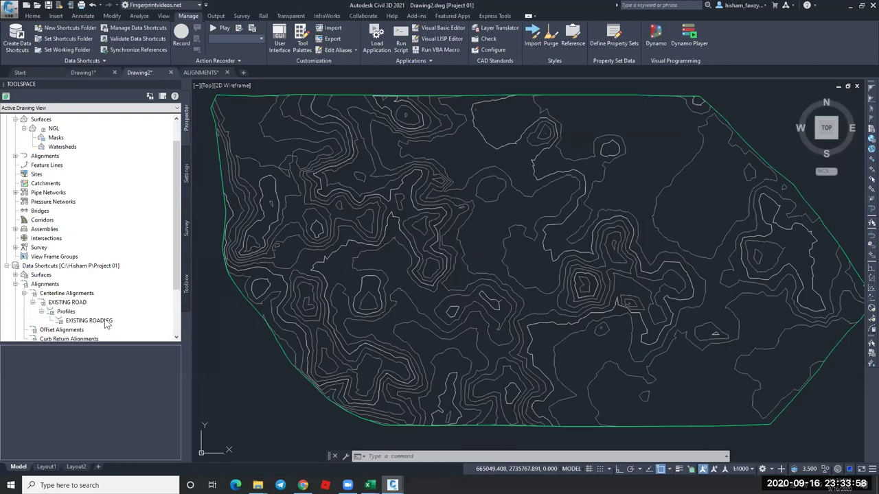
right_click(89, 321)
click(172, 325)
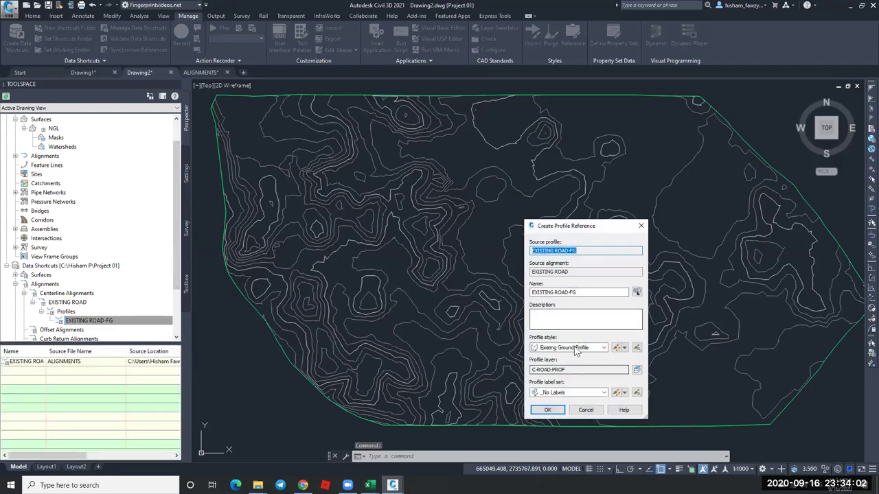
click(549, 410)
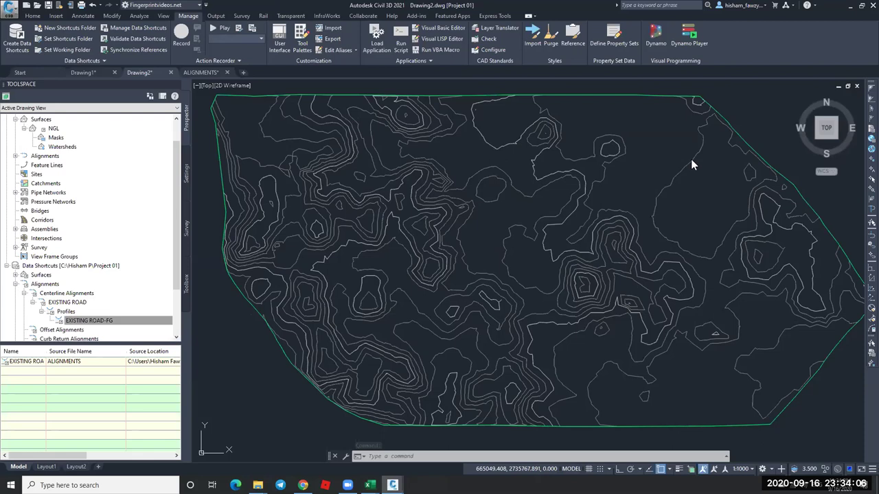
Select the EXISTING ROAD alignment and zoom in and out to inspect it over the contours.
scroll(735, 160, up, 5)
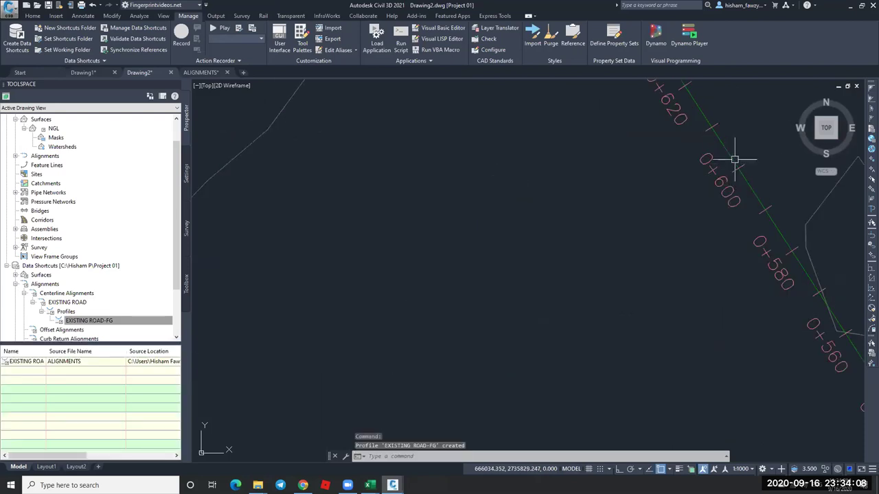
click(721, 159)
scroll(708, 180, down, 8)
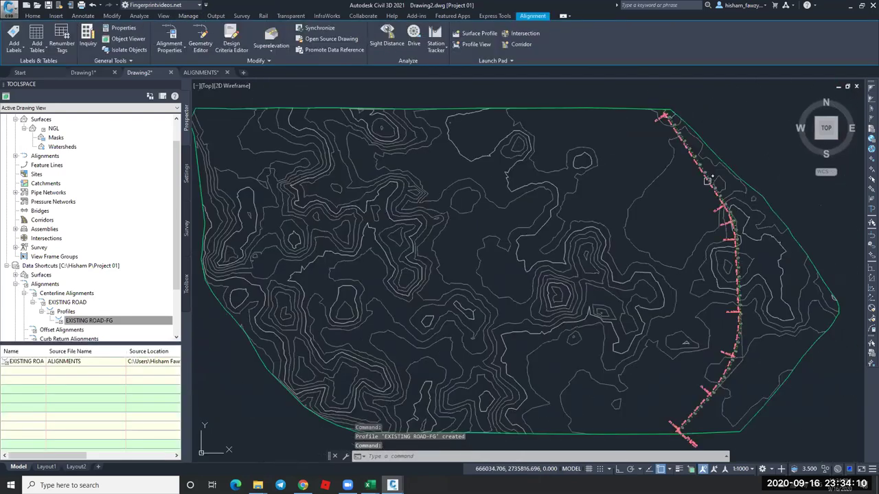
scroll(657, 251, up, 6)
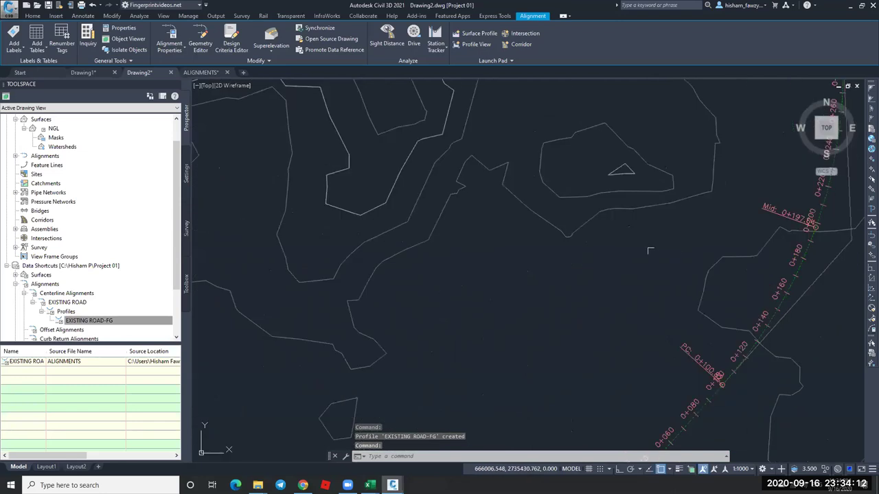
scroll(573, 227, down, 4)
scroll(574, 226, up, 5)
scroll(557, 269, down, 4)
scroll(616, 188, up, 4)
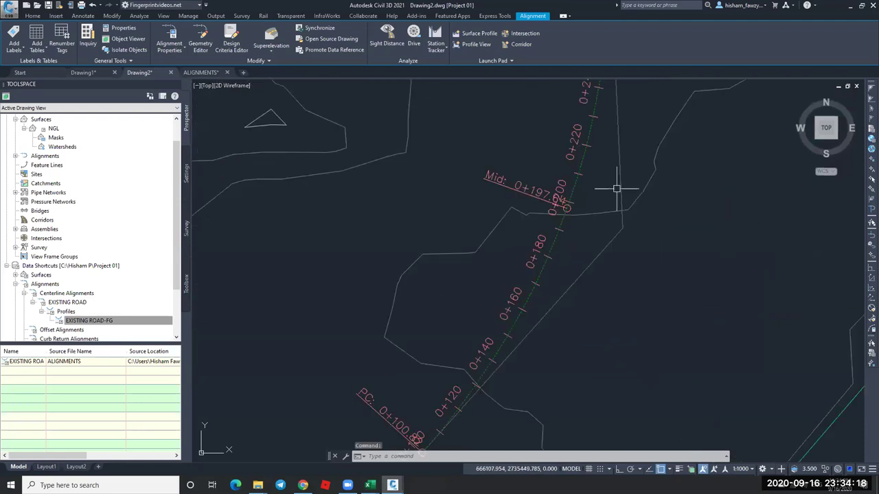
click(200, 43)
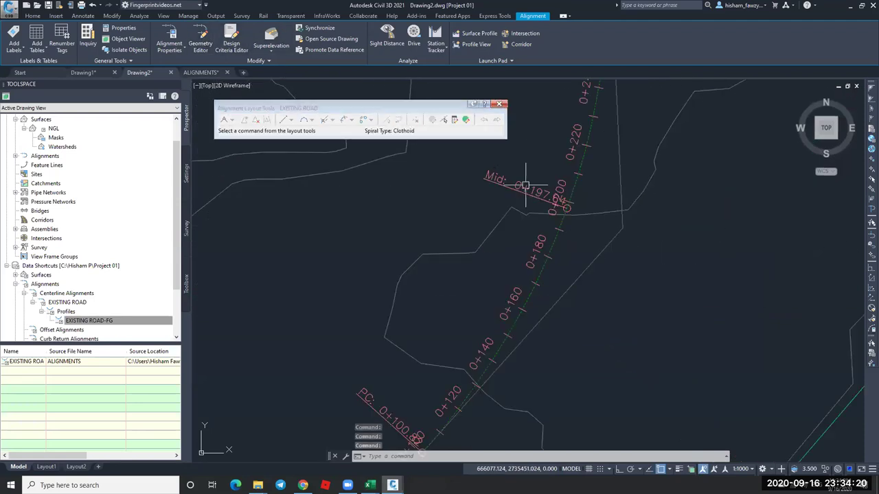
click(455, 119)
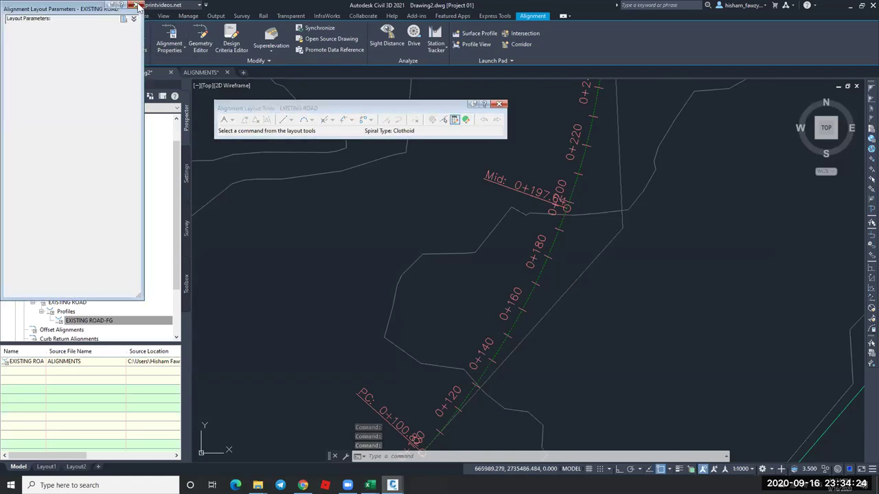
click(137, 5)
click(466, 120)
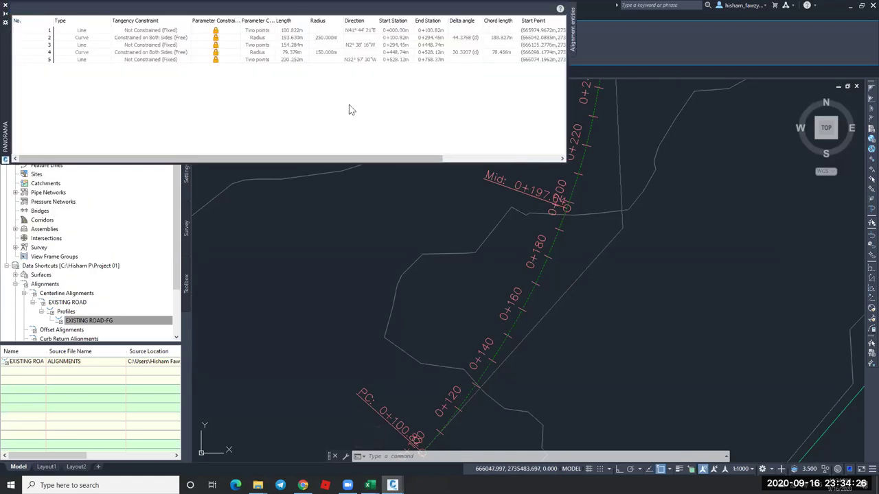
click(345, 45)
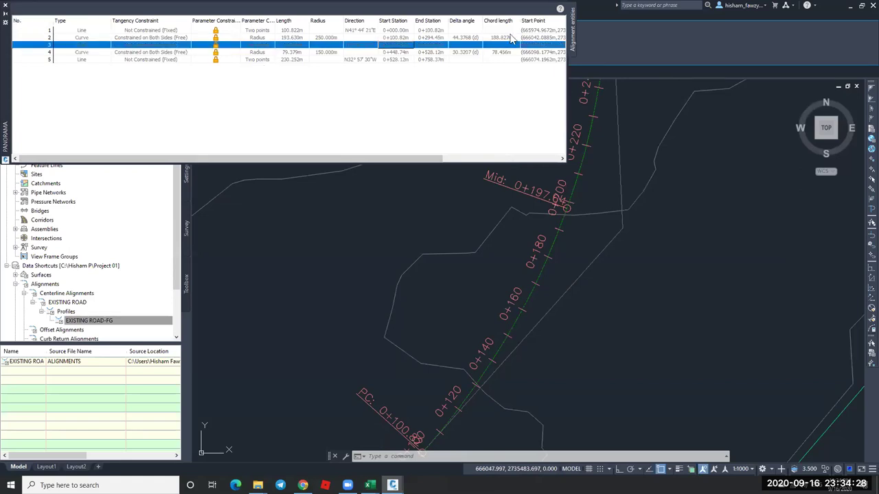
click(5, 5)
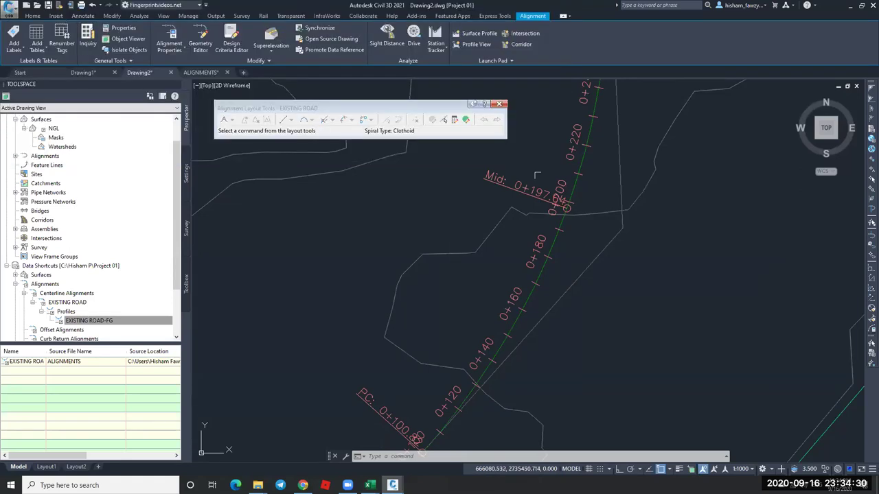
click(501, 105)
scroll(494, 209, down, 10)
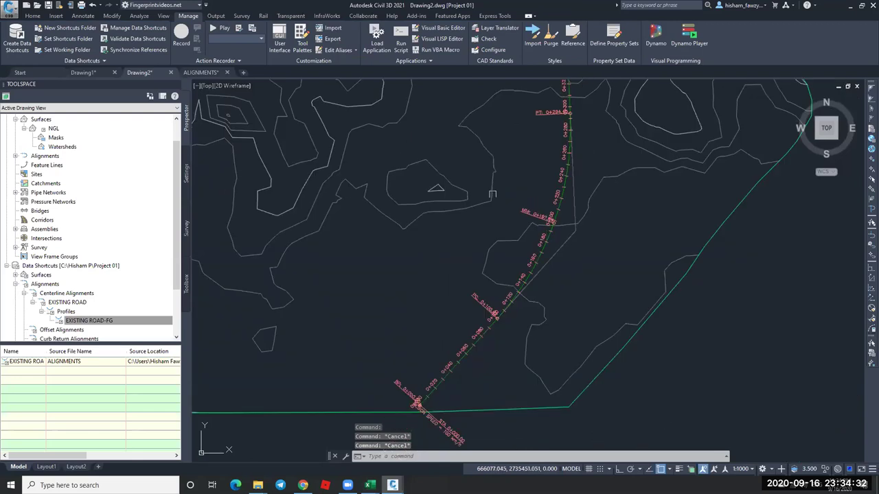
scroll(473, 204, up, 4)
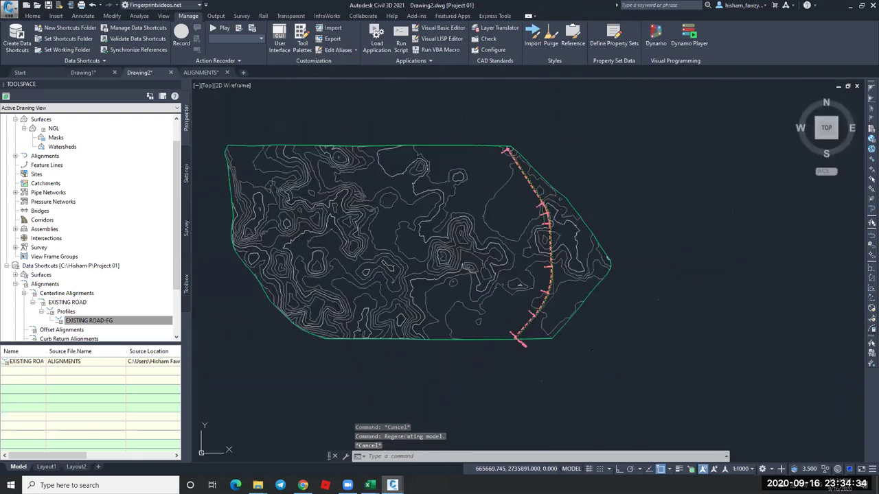
key(Escape)
middle_drag(485, 219, 489, 219)
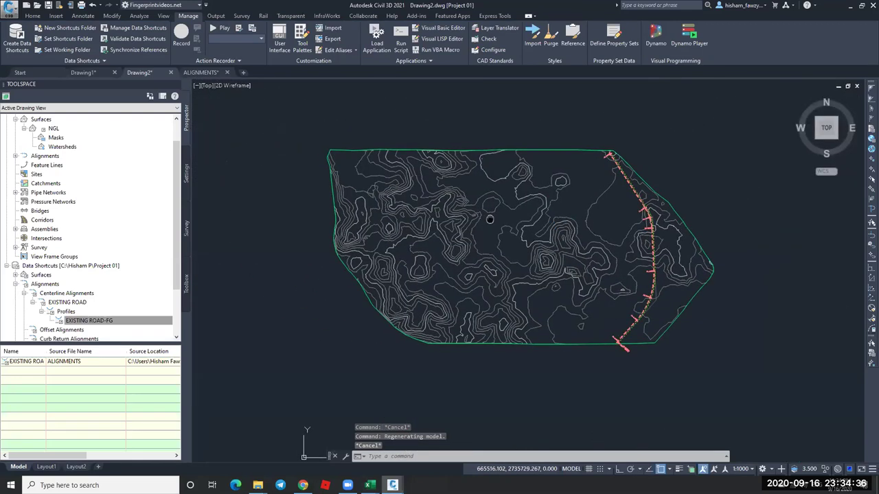
key(Escape)
mouse_move(457, 231)
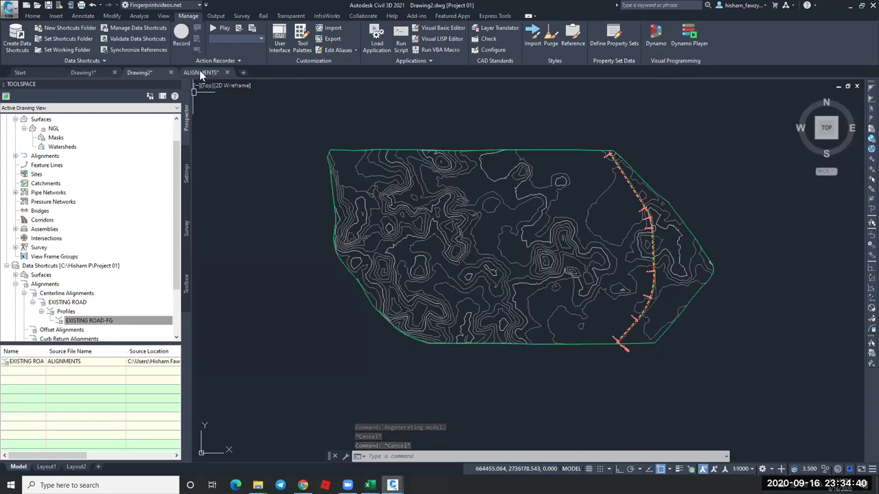
mouse_move(199, 72)
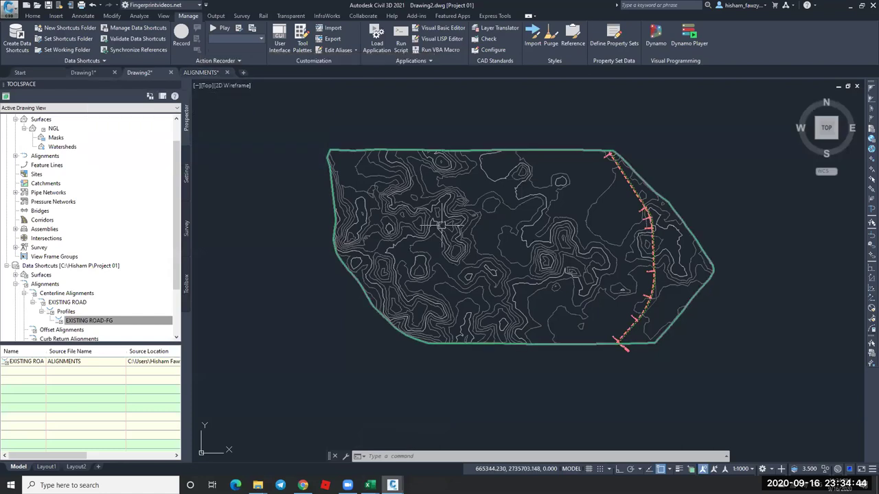
scroll(665, 278, up, 2)
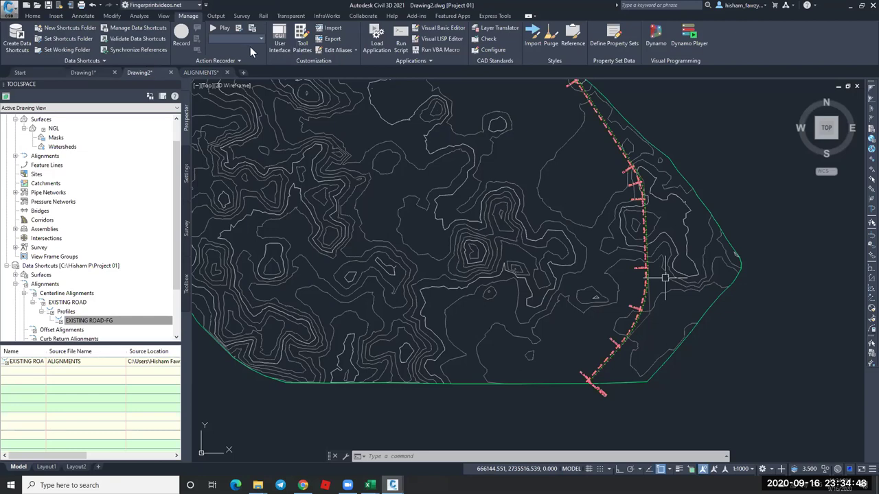
middle_drag(612, 113, 515, 113)
key(Escape)
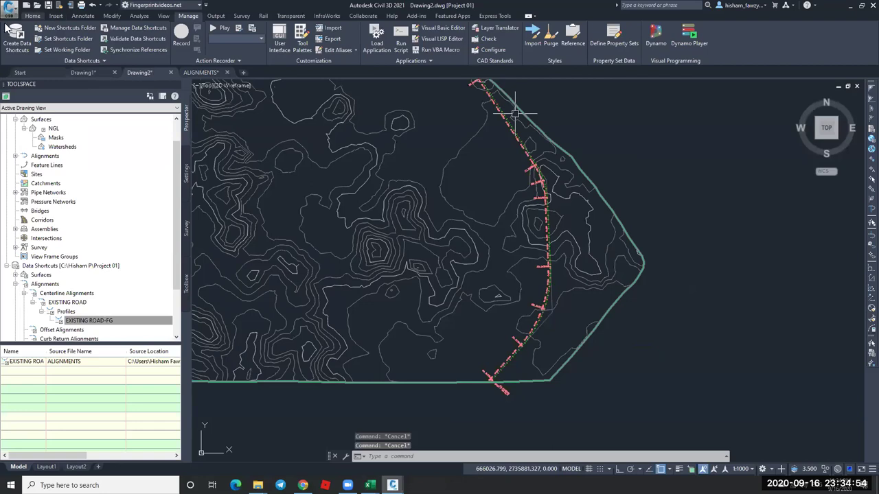
Bring up the tool palettes showing the Metric Lanes subassemblies.
click(33, 15)
key(ctrl+3)
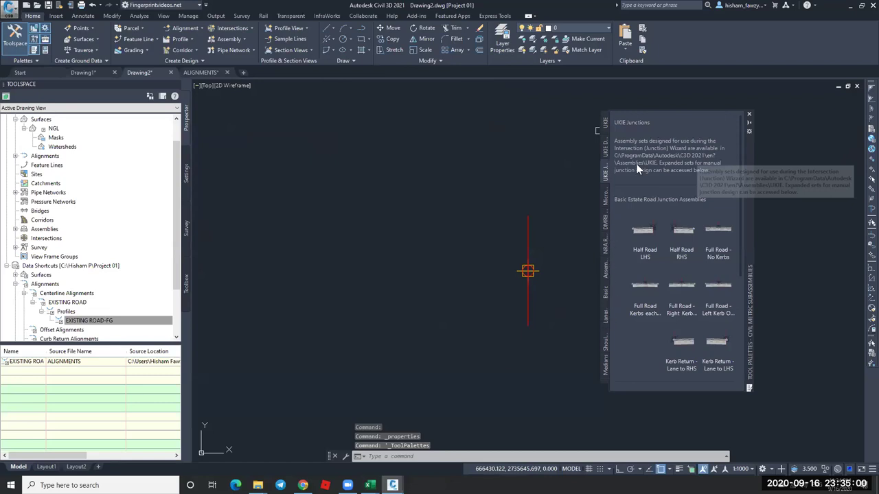
click(605, 316)
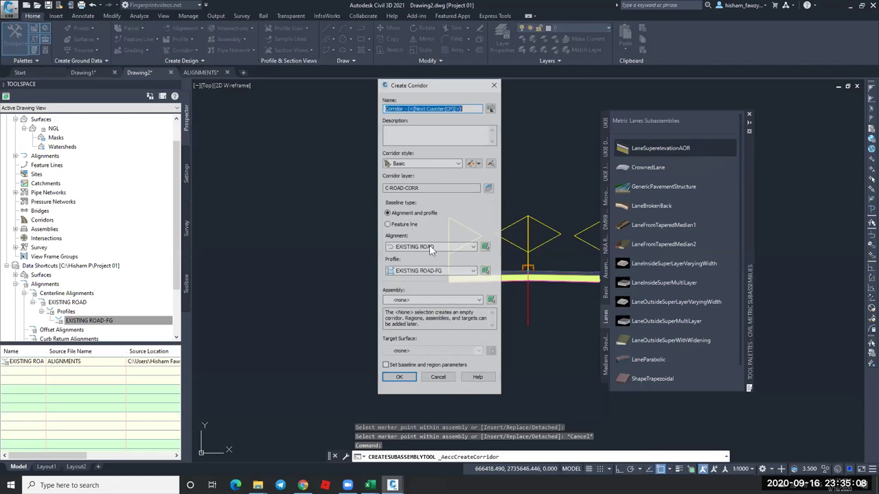
Build Corridor - (1) along the EXISTING ROAD alignment using Assembly - (1).
click(429, 246)
click(427, 256)
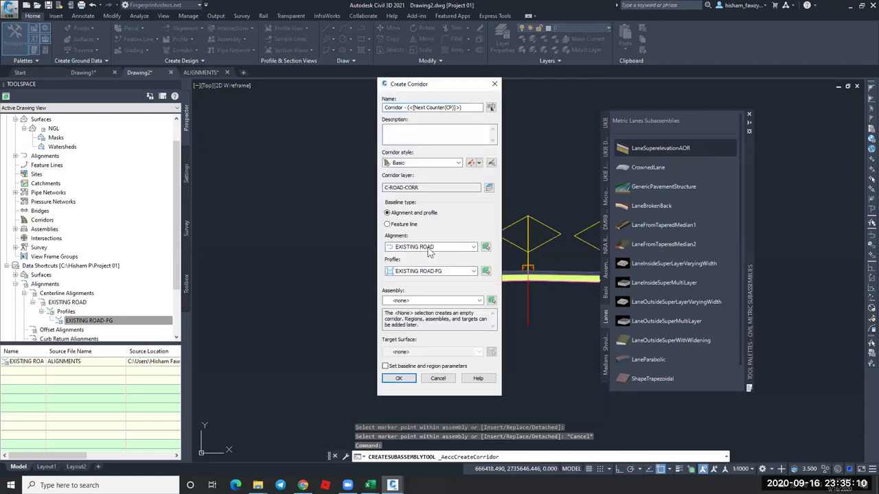
click(431, 250)
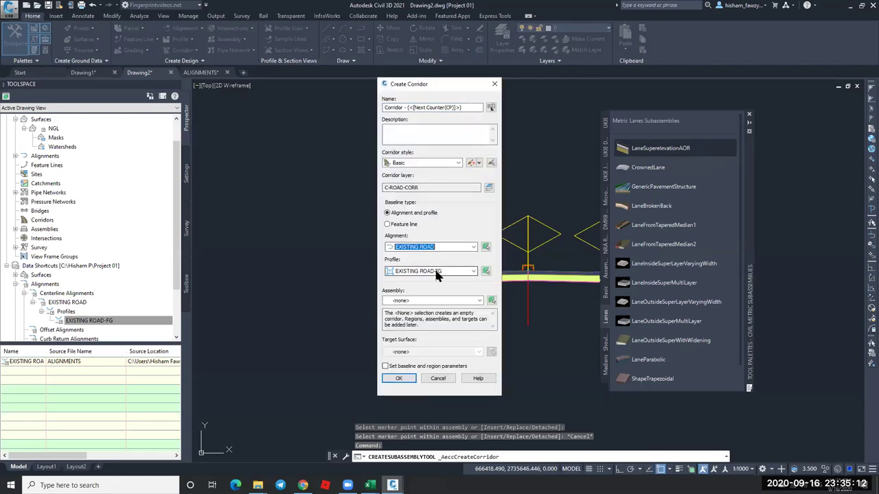
click(412, 300)
click(401, 379)
click(401, 378)
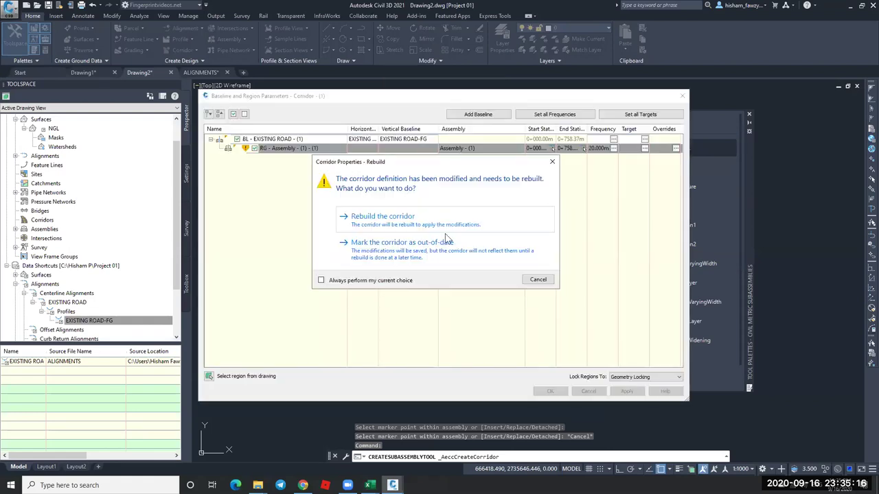
click(382, 216)
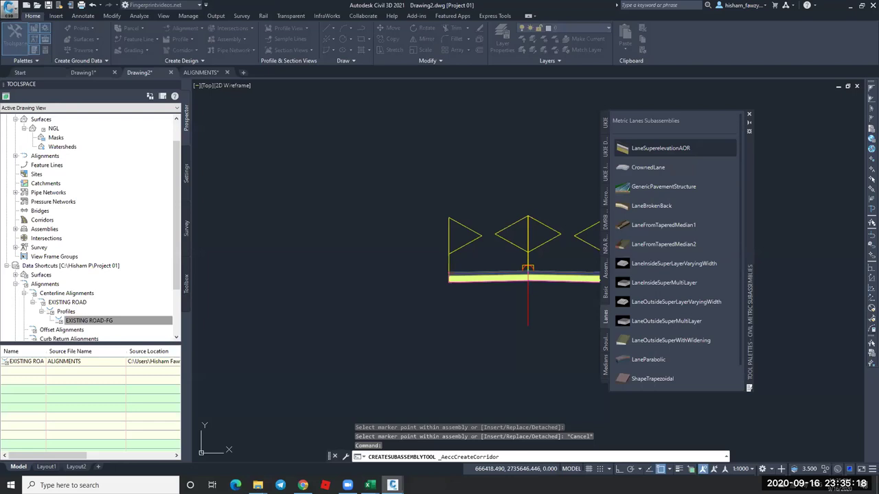
scroll(520, 185, down, 8)
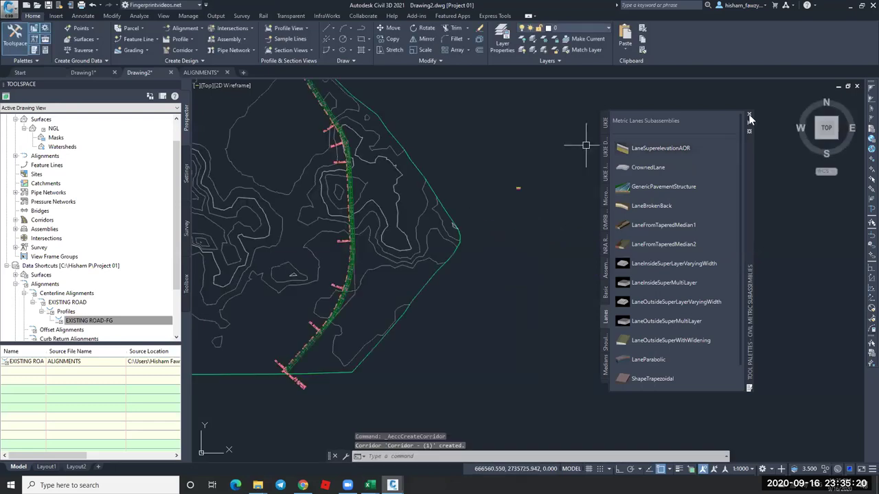
Close the Lanes palette, cancel the command and switch to the ALIGNMENTS drawing.
click(749, 114)
key(Escape)
scroll(410, 232, up, 6)
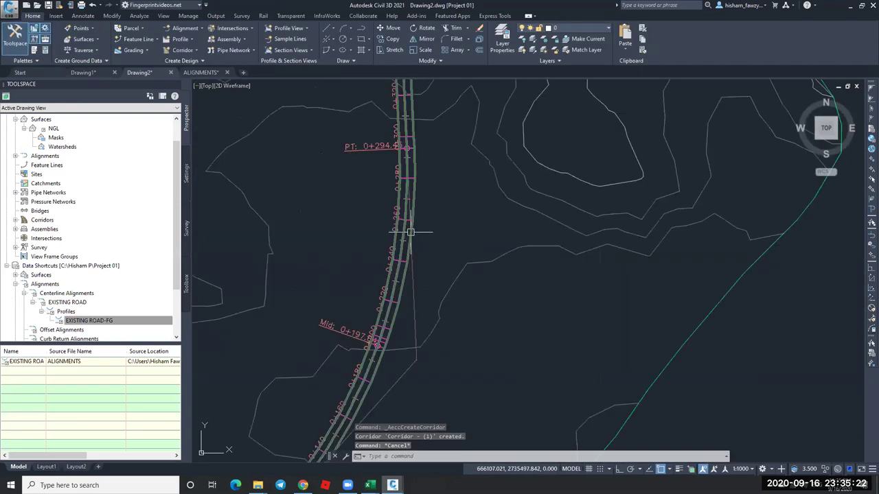
click(206, 72)
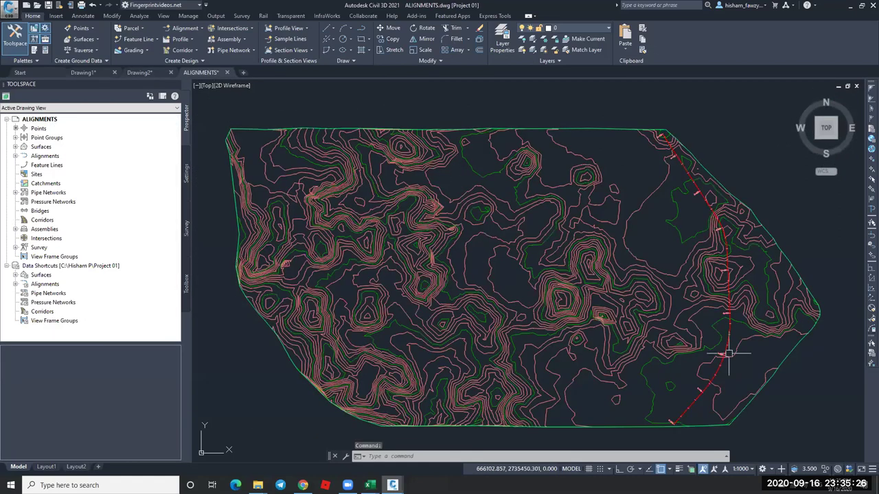
Zoom around the EXISTING ROAD alignment, save ALIGNMENTS.dwg and return to Drawing2.
key(Escape)
scroll(728, 354, up, 4)
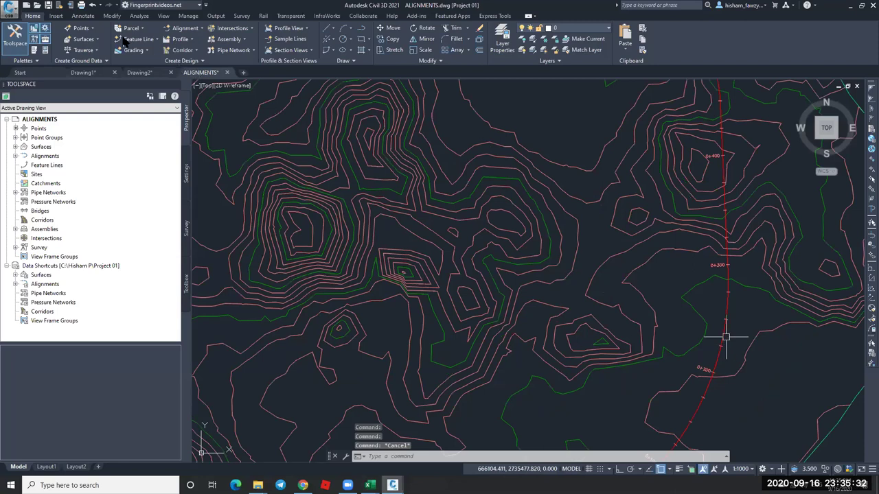
key(ctrl+z)
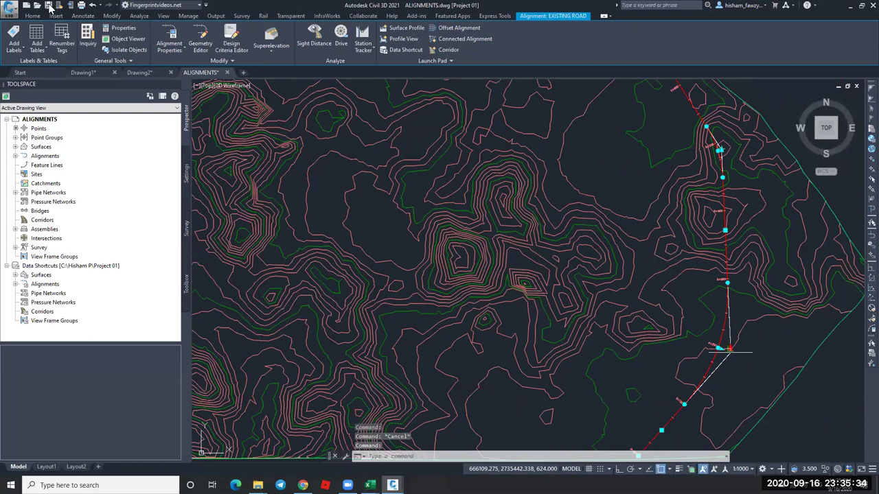
key(ctrl+z)
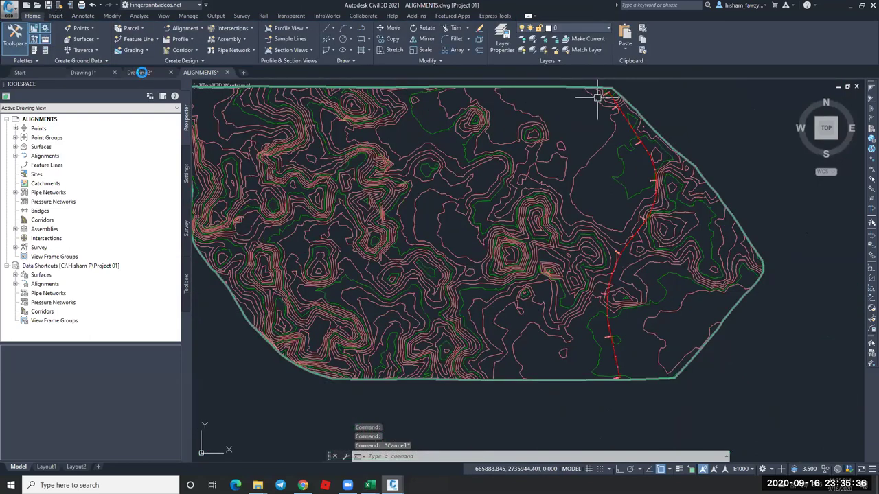
key(Escape)
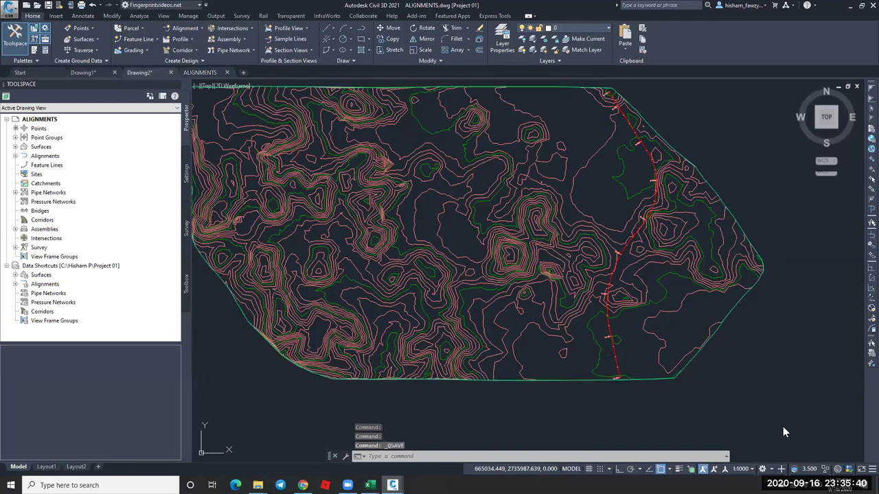
key(ctrl+Tab)
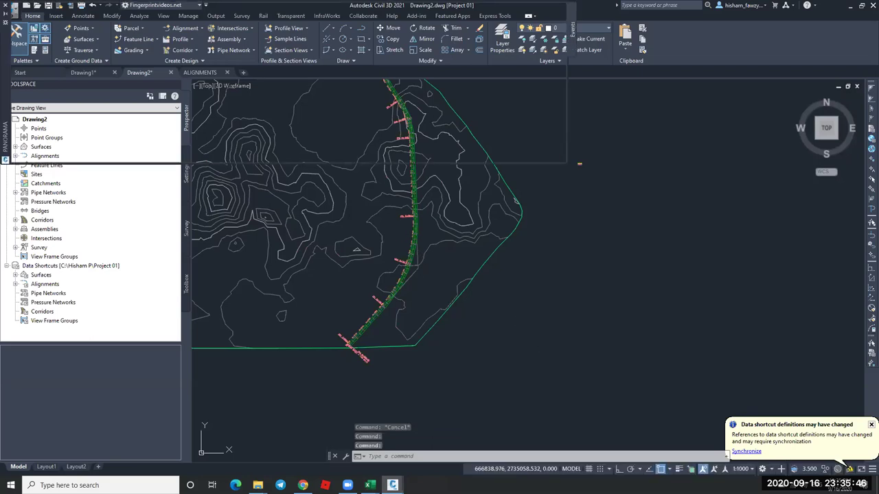
Rebuild Corridor - (1) in Drawing2 so it follows the updated EXISTING ROAD alignment.
middle_drag(385, 218, 482, 296)
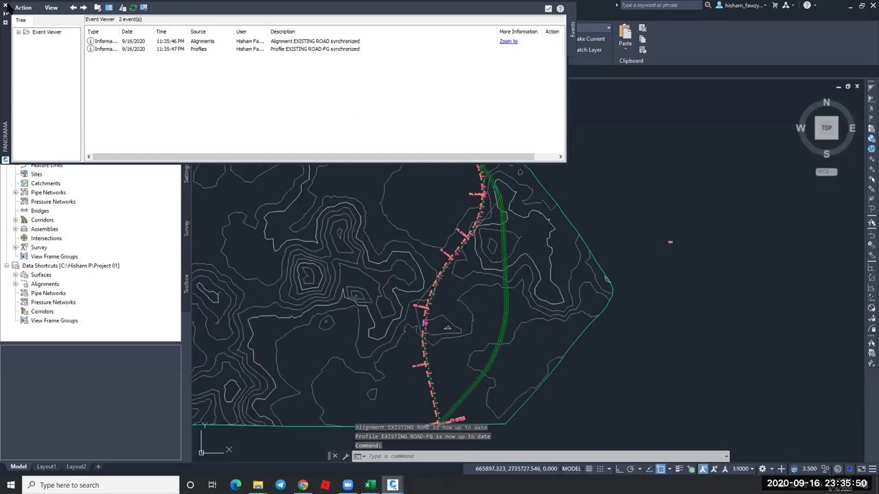
right_click(73, 232)
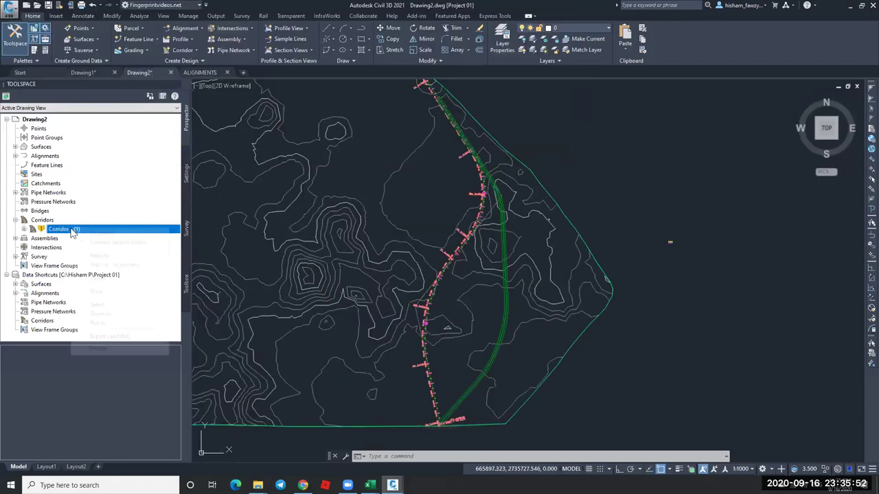
click(101, 255)
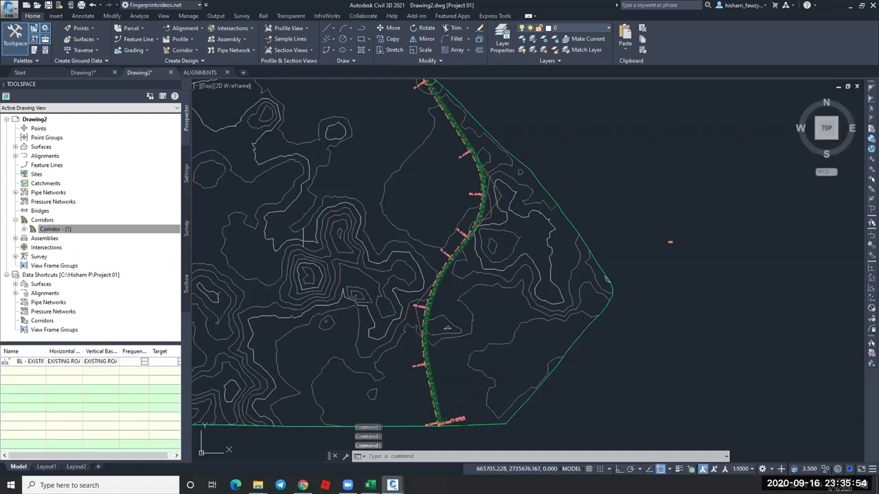
scroll(493, 158, up, 3)
scroll(493, 163, down, 2)
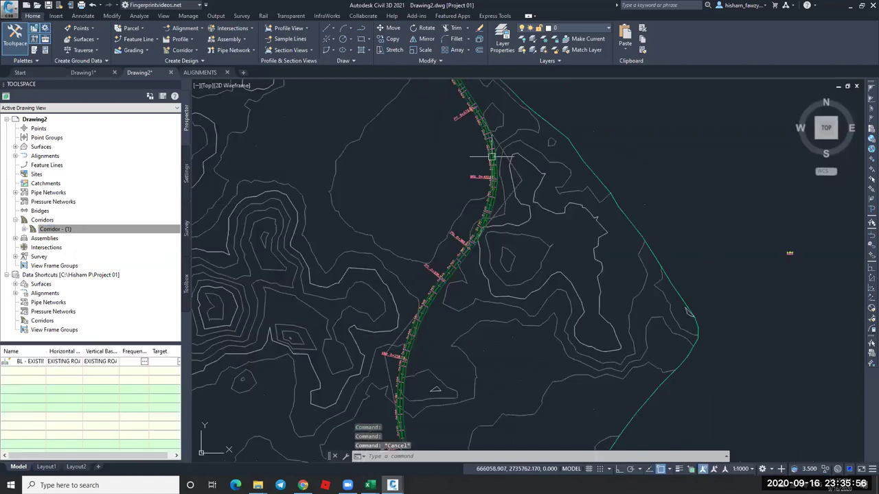
scroll(494, 162, up, 2)
scroll(499, 176, down, 6)
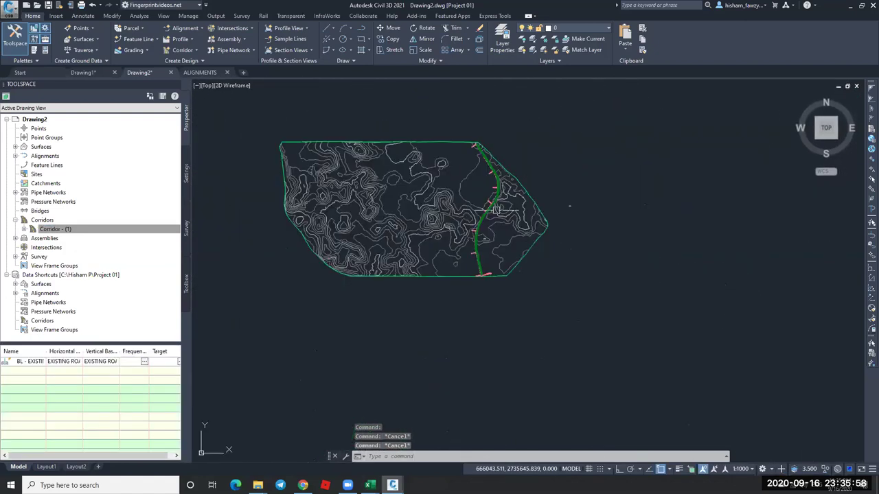
scroll(515, 230, up, 3)
scroll(520, 239, down, 3)
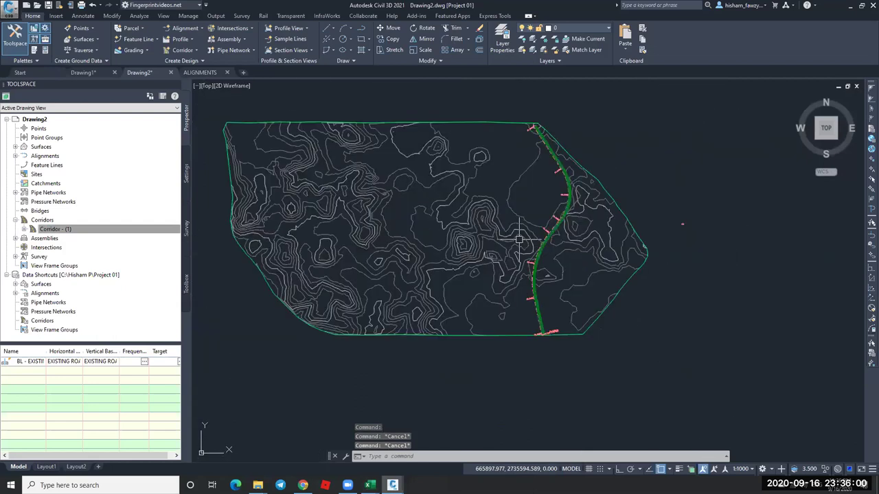
scroll(520, 239, up, 2)
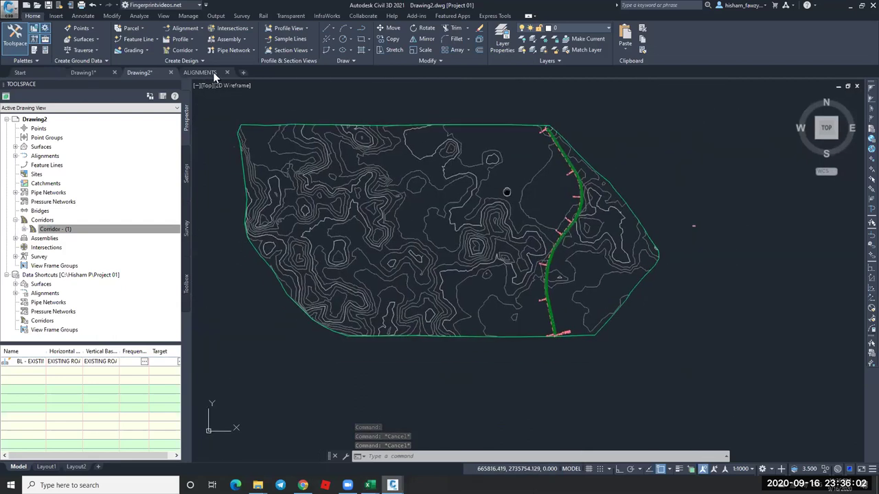
Compare against the ALIGNMENTS drawing, inspect the alignment, then select Corridor - (1) for editing.
key(ctrl+Tab)
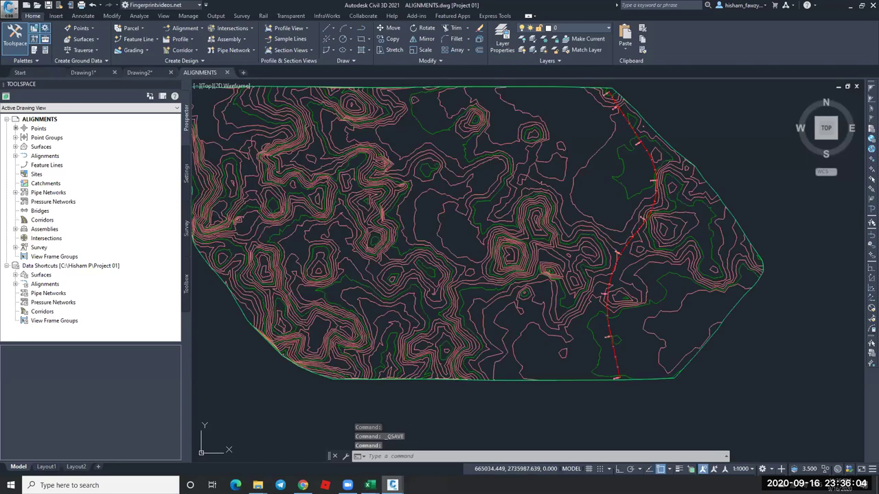
key(ctrl+Tab)
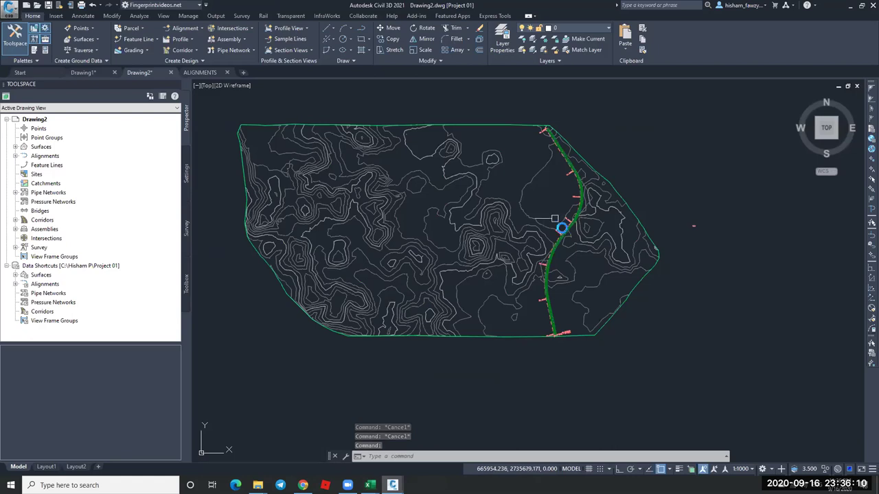
scroll(565, 230, up, 6)
scroll(583, 249, down, 2)
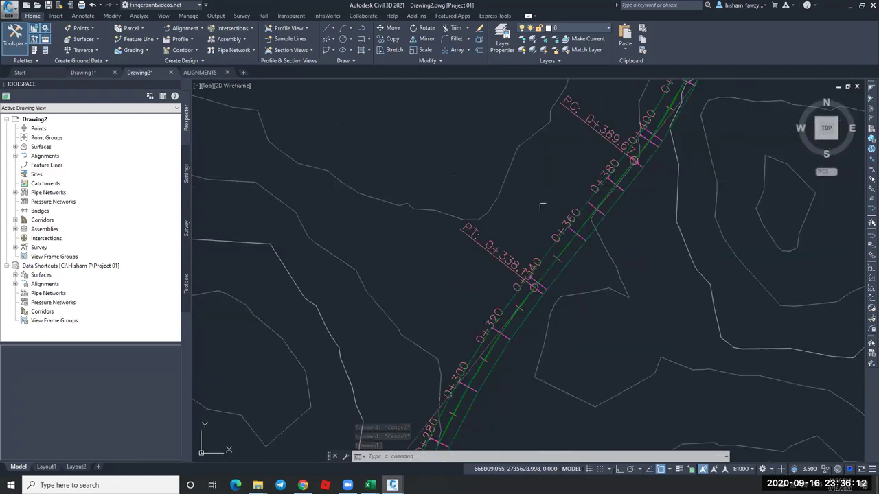
scroll(573, 199, down, 4)
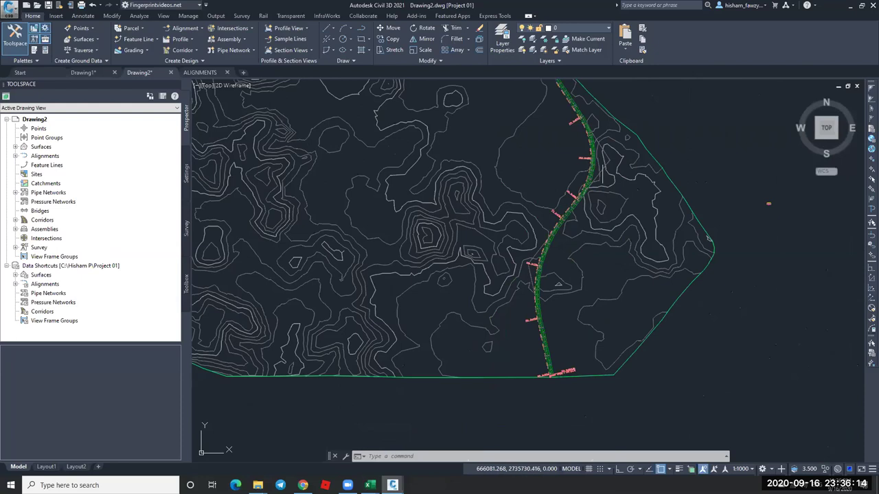
scroll(602, 165, up, 4)
click(578, 192)
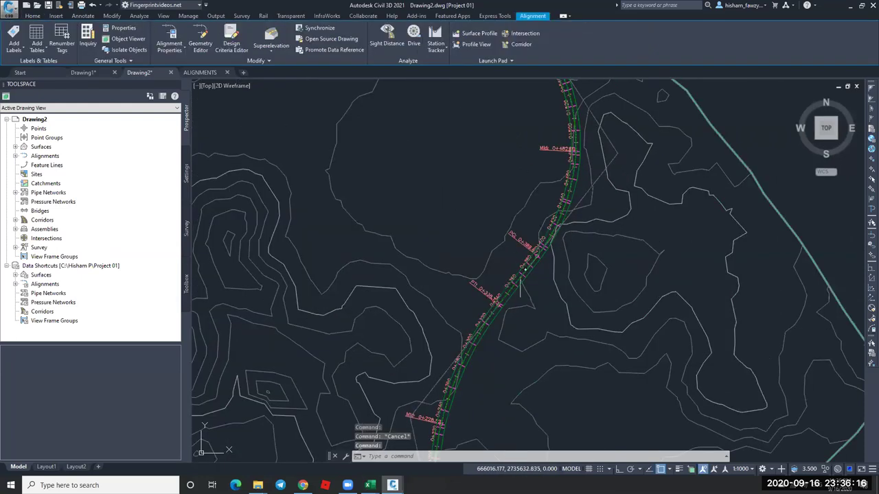
scroll(578, 192, up, 3)
scroll(577, 192, down, 5)
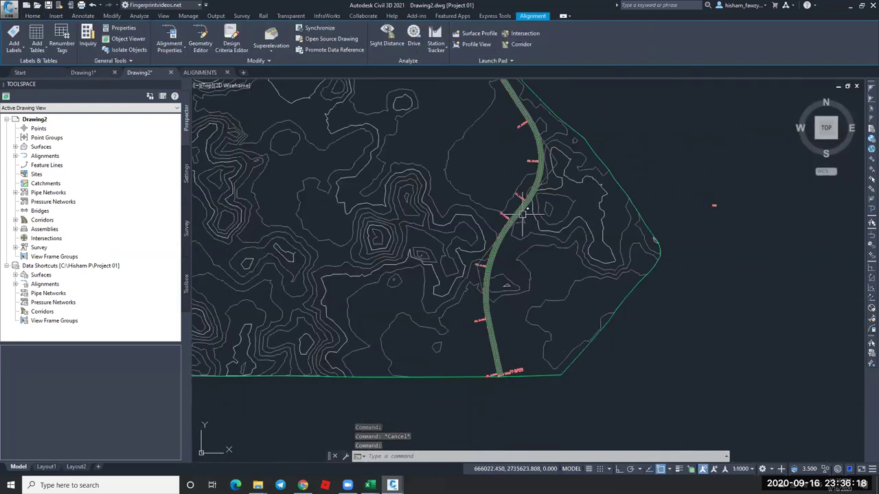
key(Escape)
scroll(526, 191, up, 5)
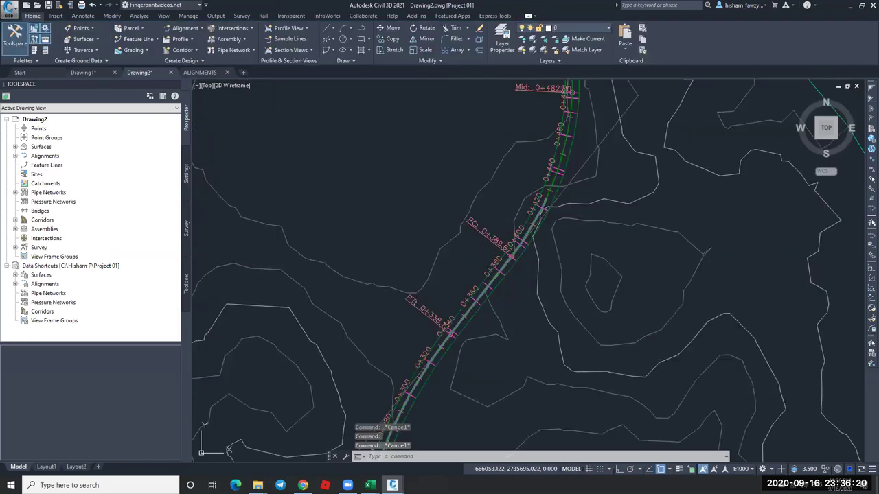
click(571, 173)
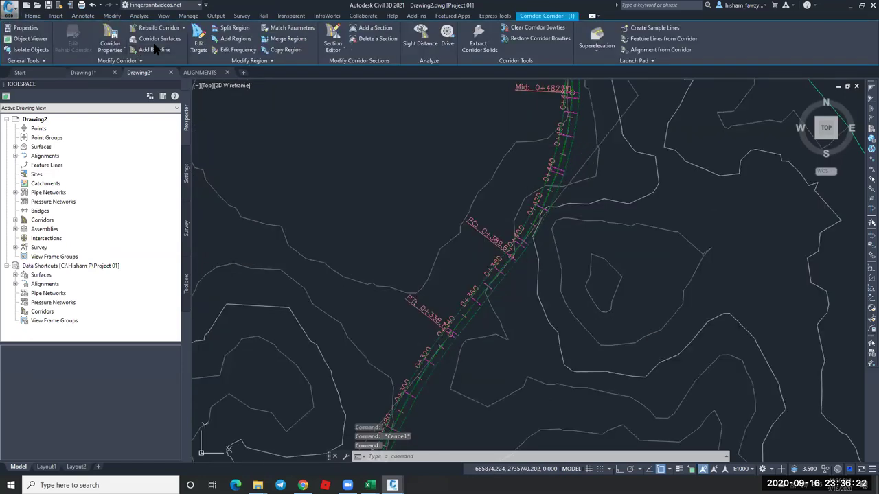
Add a corridor surface with Top links, Top Links overhang correction, added as breaklines.
click(156, 40)
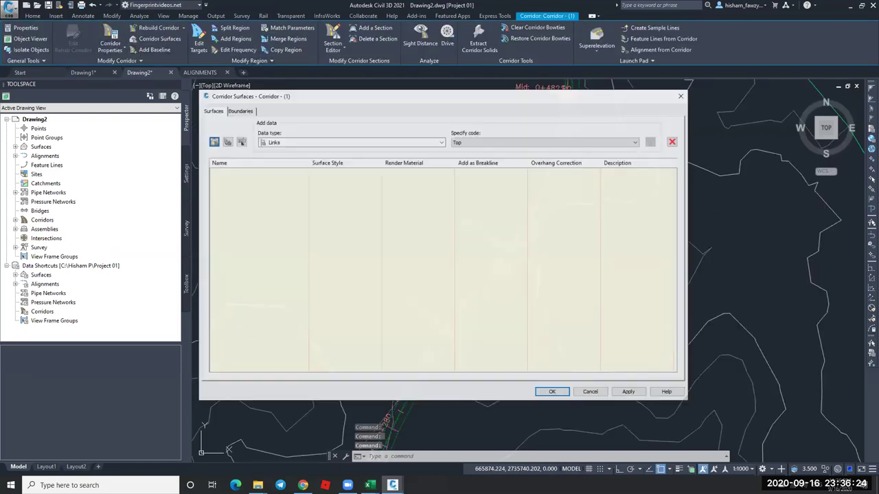
click(213, 141)
click(573, 142)
click(573, 147)
click(651, 142)
click(561, 184)
click(550, 189)
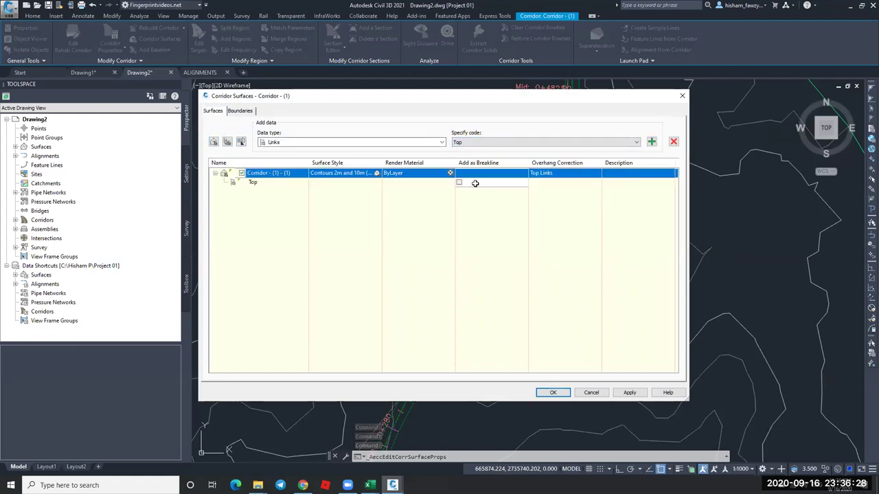
click(459, 182)
Give the surface an automatic shrinkwrap outside boundary, accept, and rebuild the corridor.
click(240, 110)
right_click(264, 137)
mouse_move(288, 144)
click(408, 151)
click(553, 392)
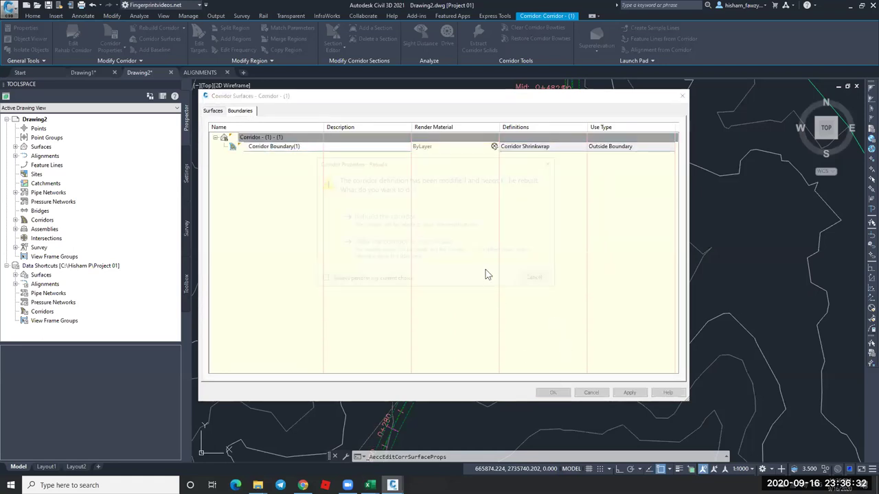
click(545, 264)
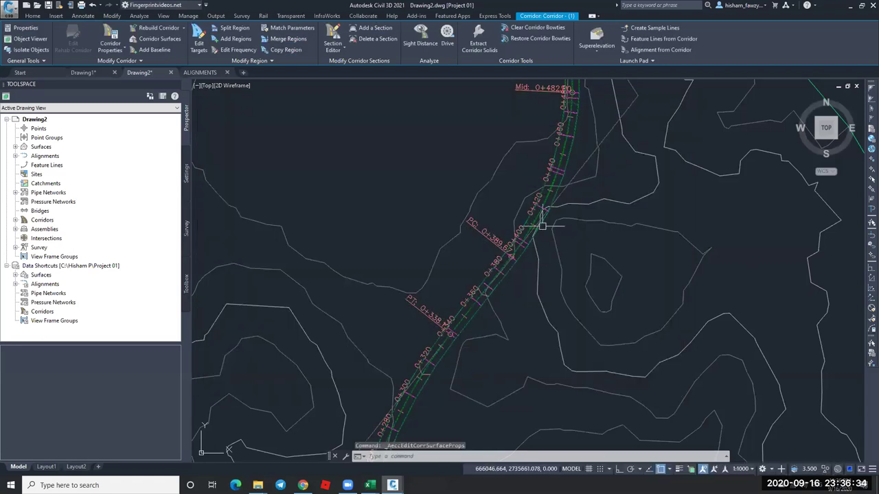
key(Escape)
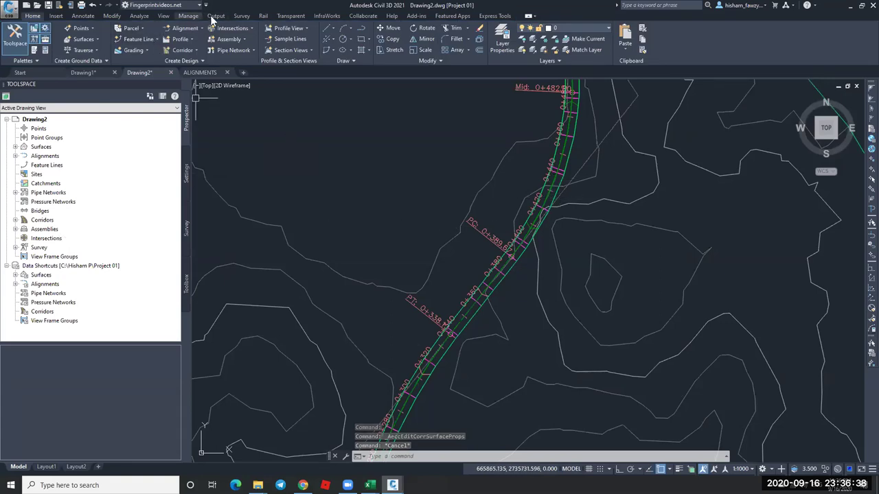
Start Create Data Shortcuts, saving the drawing as Drawing2.dwg on the Desktop when prompted.
click(188, 15)
click(17, 40)
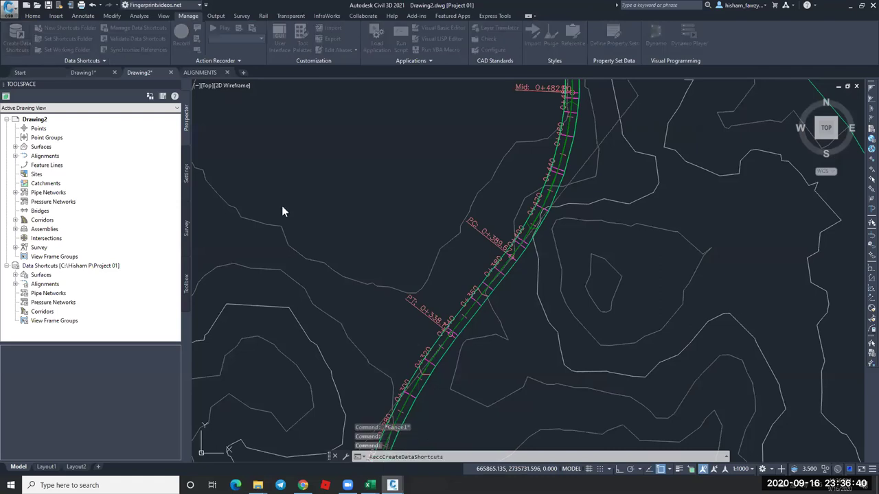
click(458, 255)
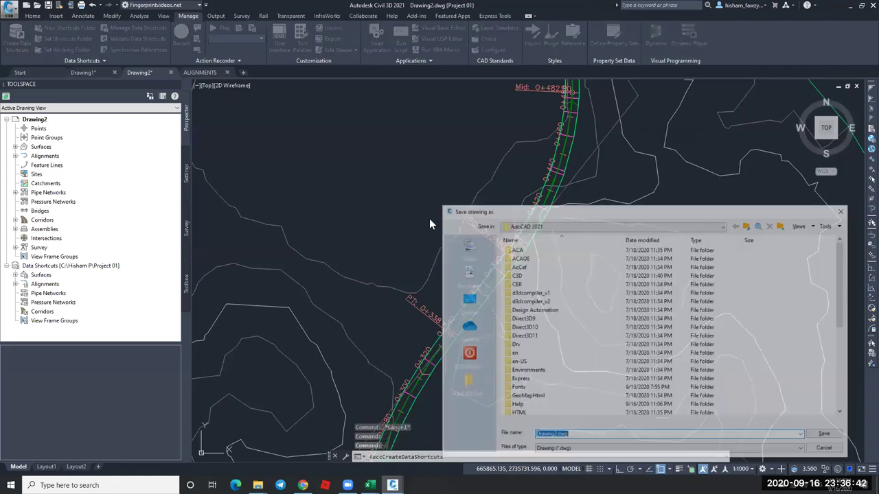
click(467, 299)
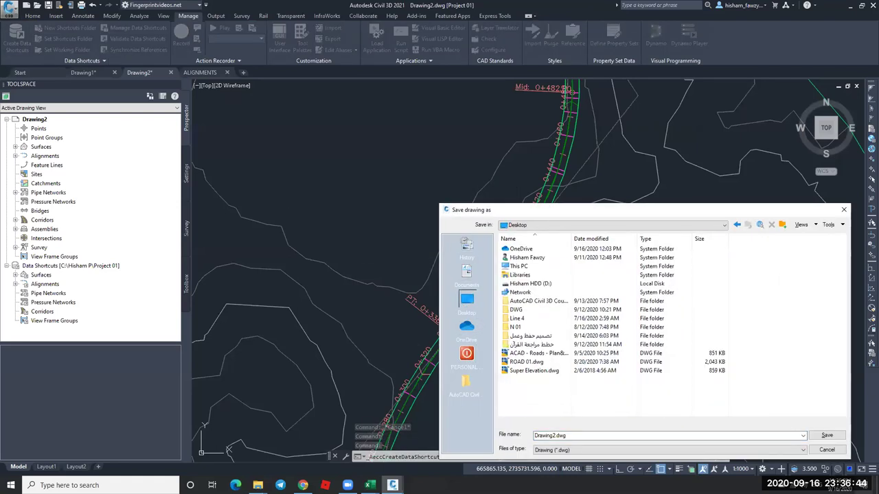
click(831, 435)
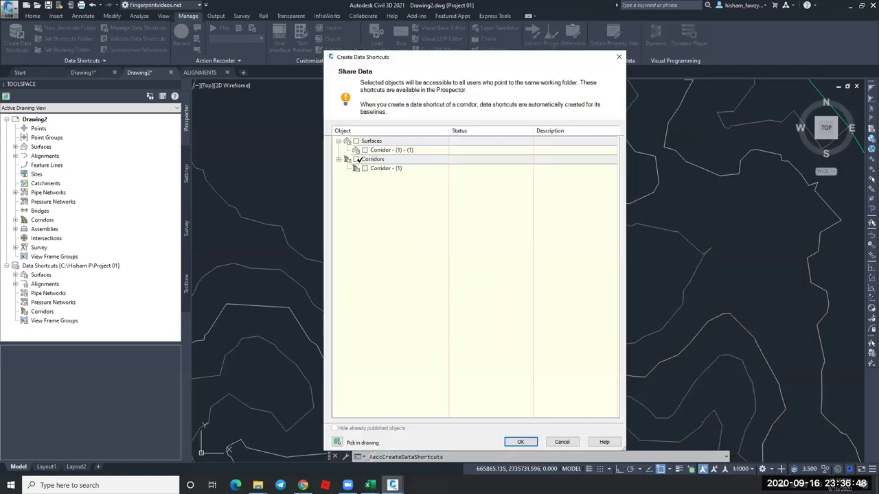
Publish the Corridor - (1) - (1) surface shortcut, then switch to ALIGNMENTS.
click(364, 149)
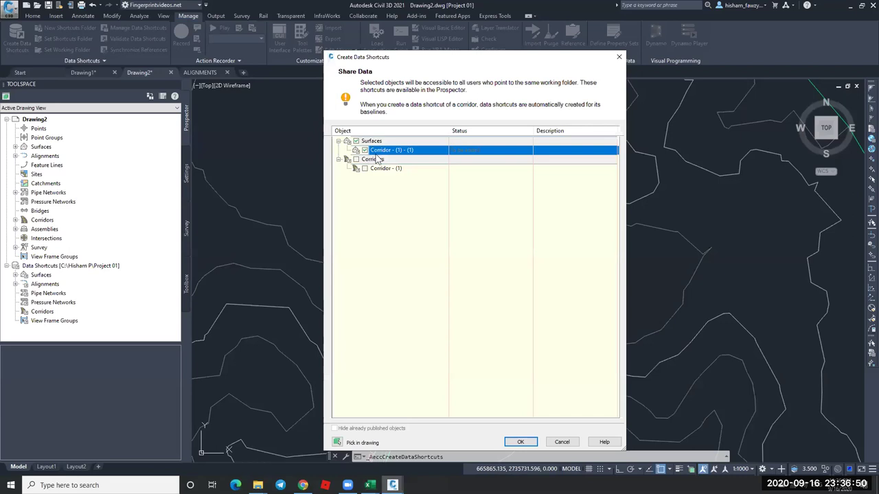
click(522, 442)
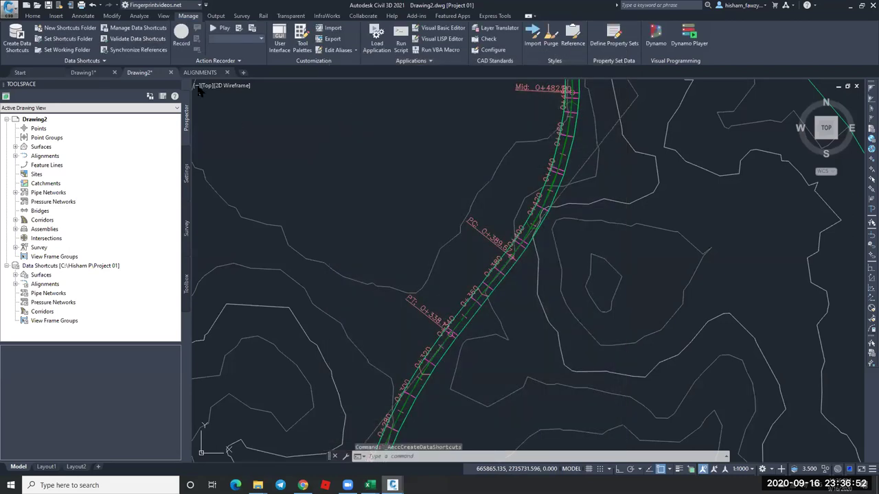
click(201, 74)
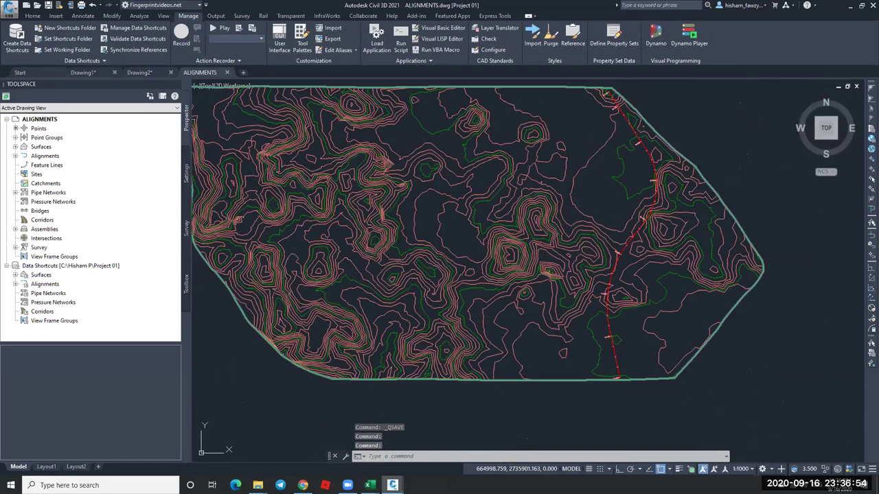
Create a reference to the Corridor - (1) - (1) surface shortcut in ALIGNMENTS.
scroll(625, 233, up, 5)
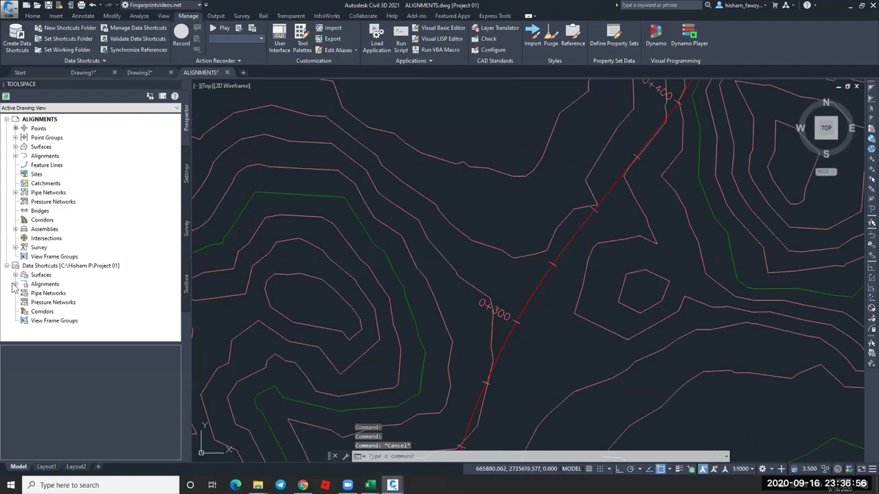
click(15, 274)
right_click(79, 284)
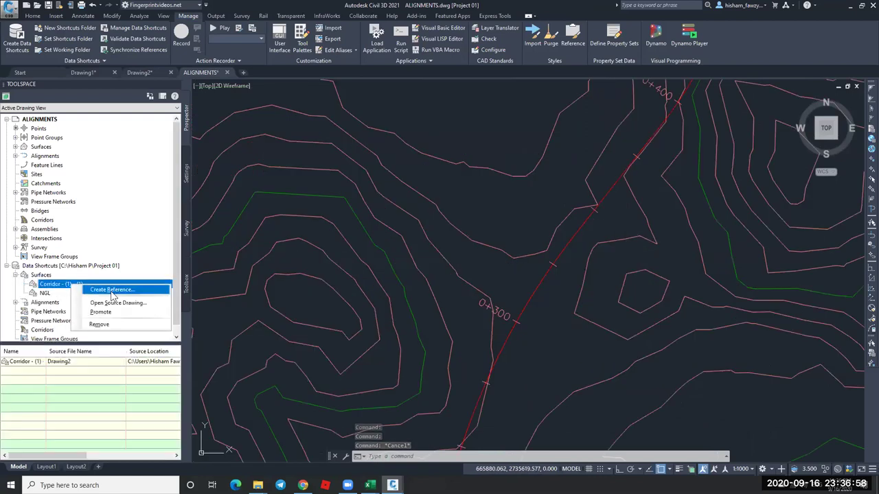
click(139, 291)
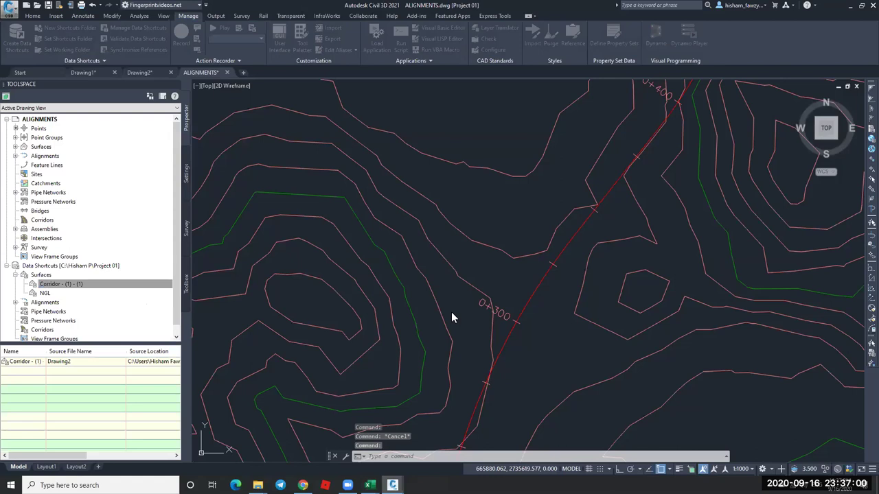
click(605, 392)
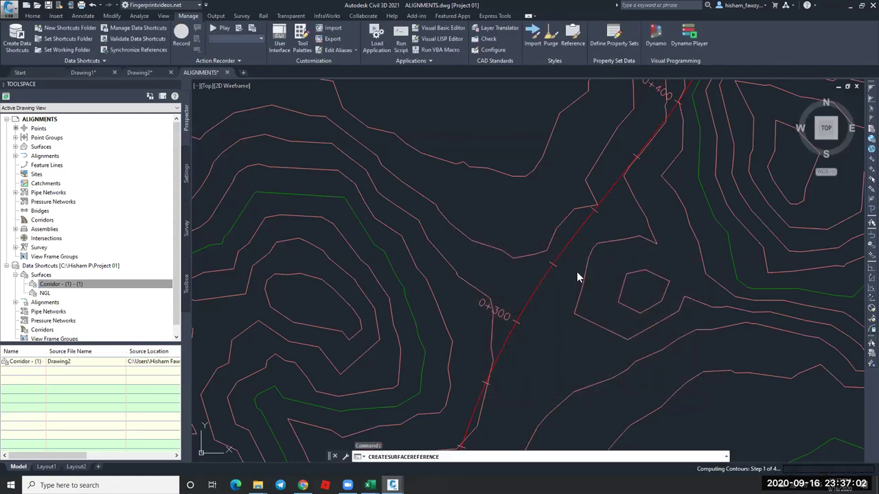
Check the referenced corridor surface and zoom out to the full NGL contour site.
key(Escape)
click(575, 223)
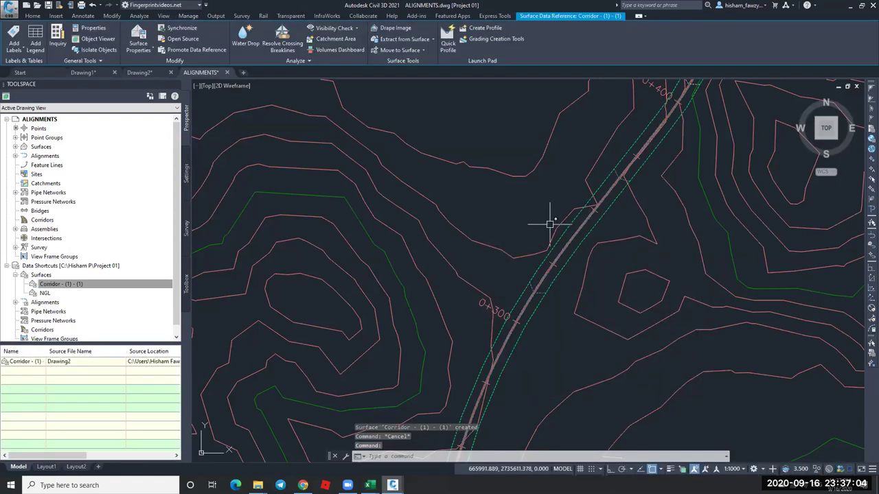
scroll(562, 241, down, 5)
key(Escape)
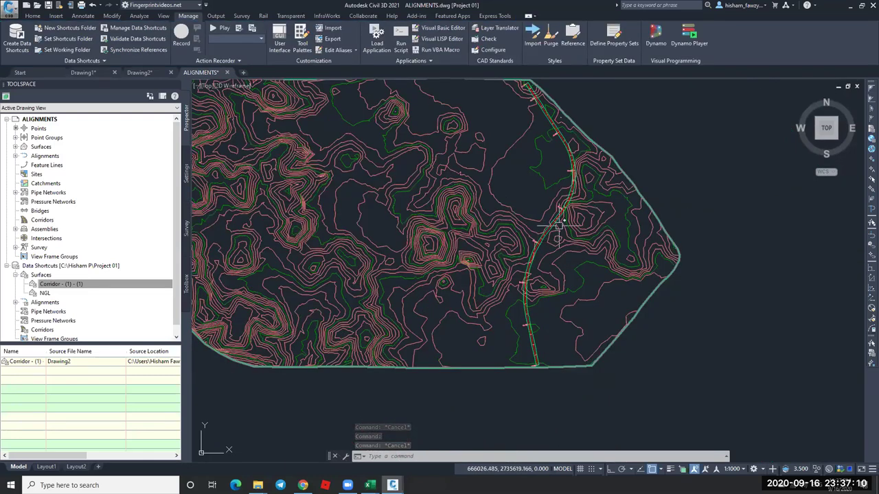
click(141, 72)
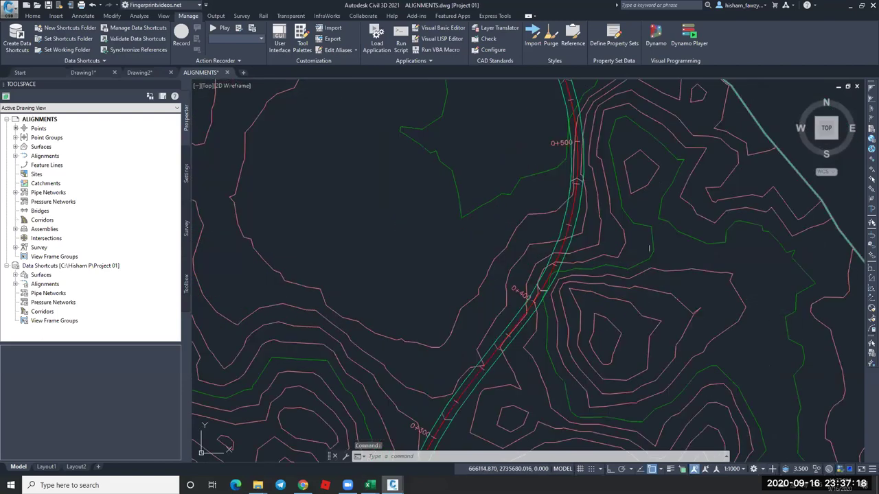
scroll(603, 234, down, 2)
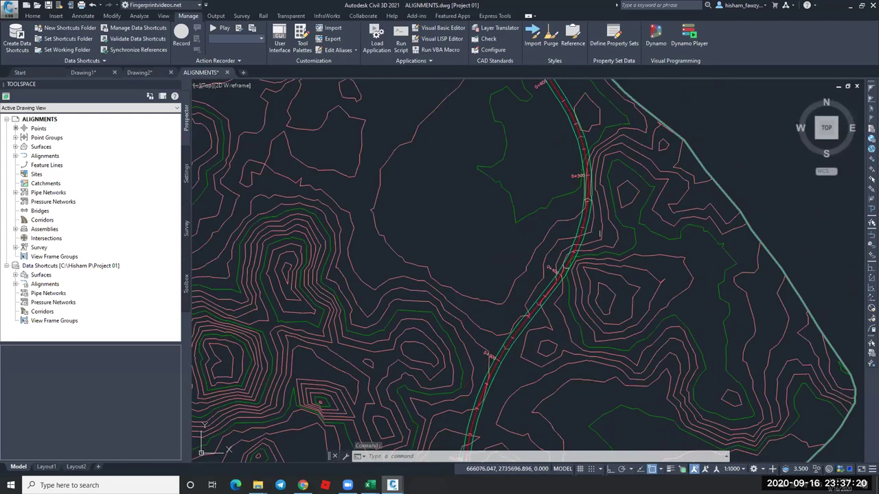
scroll(603, 233, down, 8)
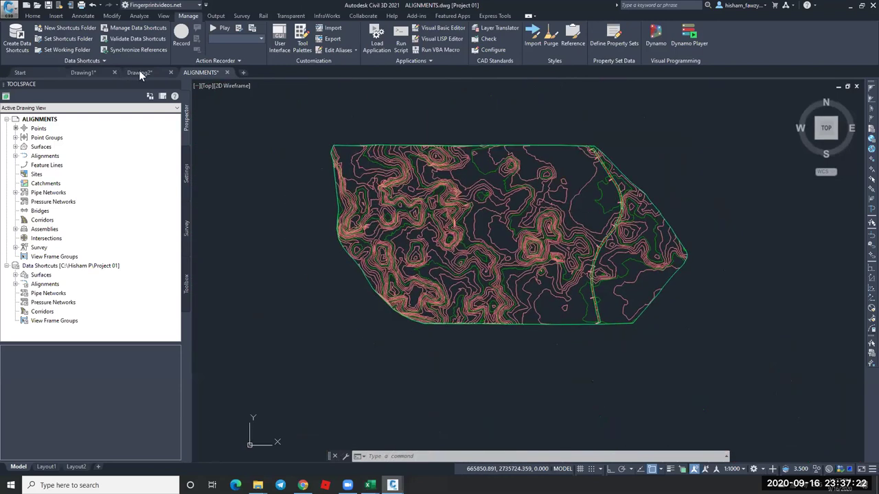
Return to Drawing2, zoom out over the corridor, then switch to the web browser.
click(138, 72)
scroll(543, 219, down, 5)
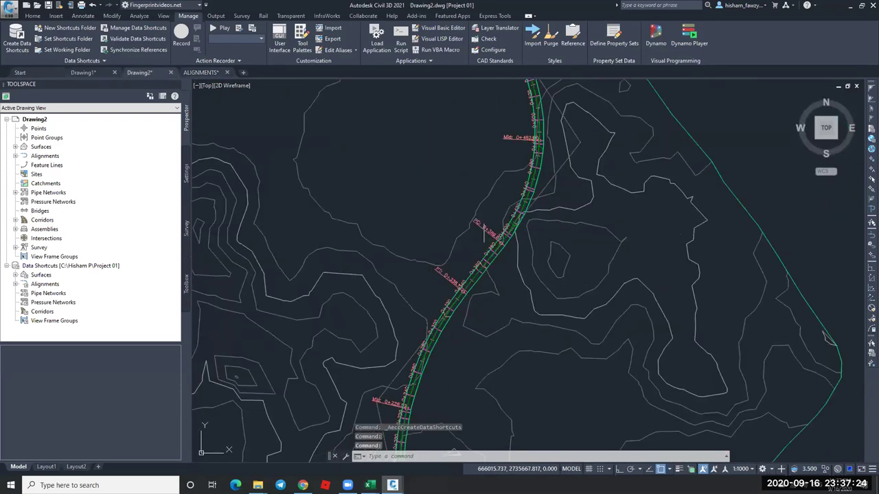
key(Escape)
key(Escape)
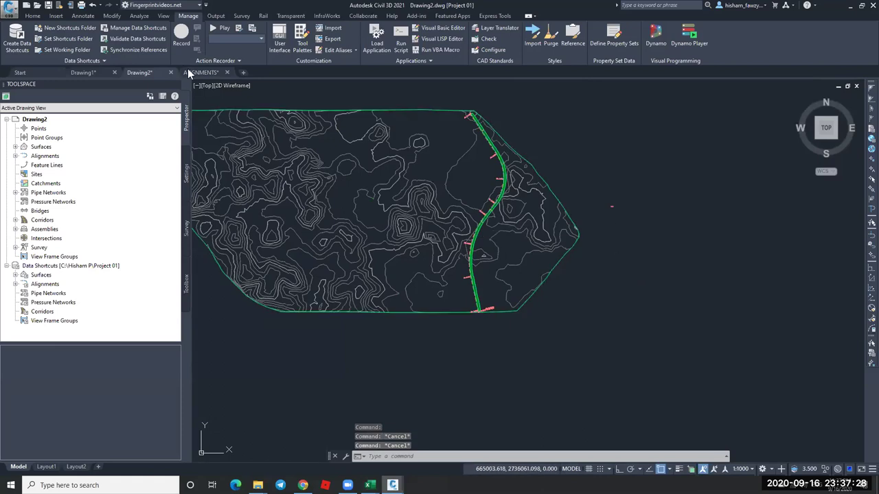
mouse_move(201, 72)
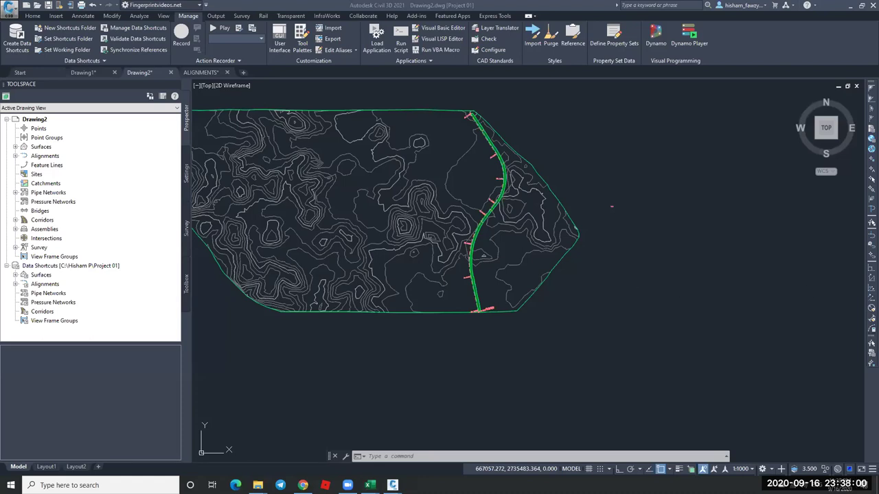
scroll(696, 236, down, 5)
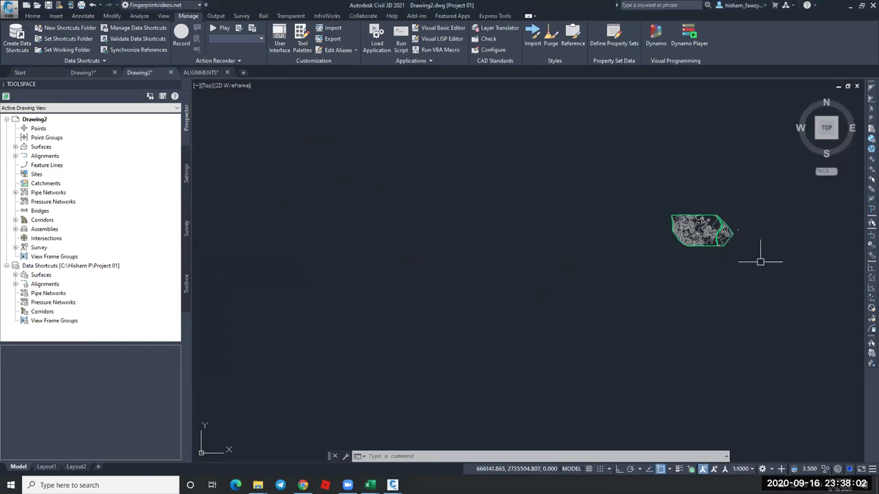
key(alt+Tab)
Search 'blmarabia', open the BIMarabia channel's playlists, close the miniplayer, and open a new tab.
click(308, 48)
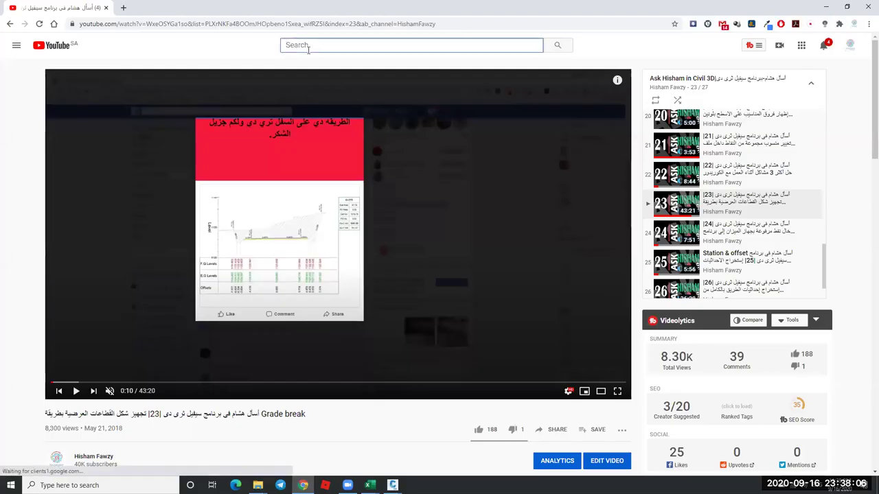
text(blm)
text(arabia)
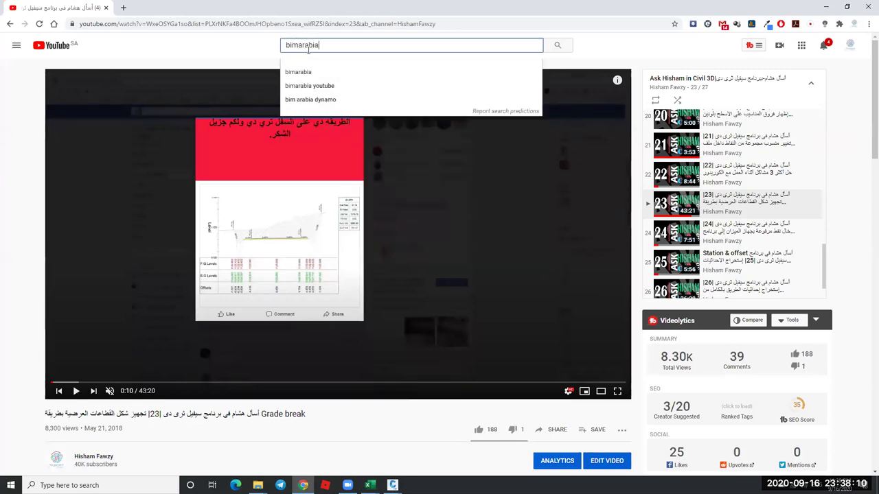
click(318, 72)
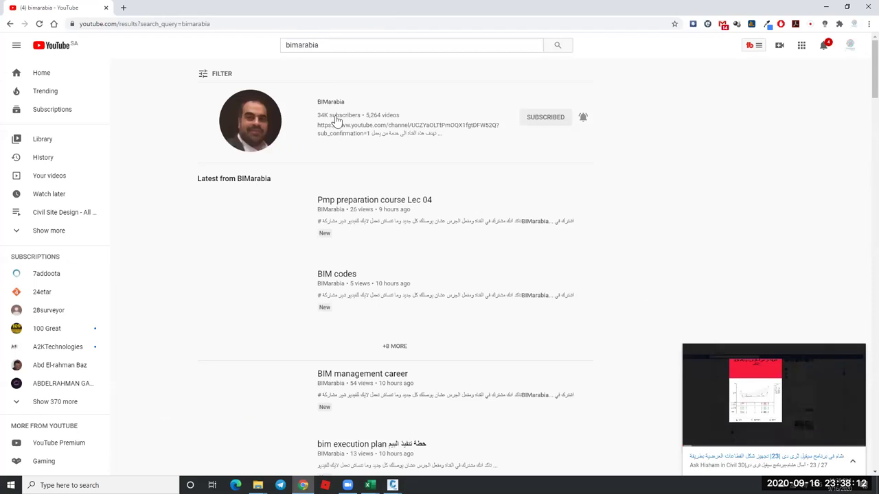
click(334, 110)
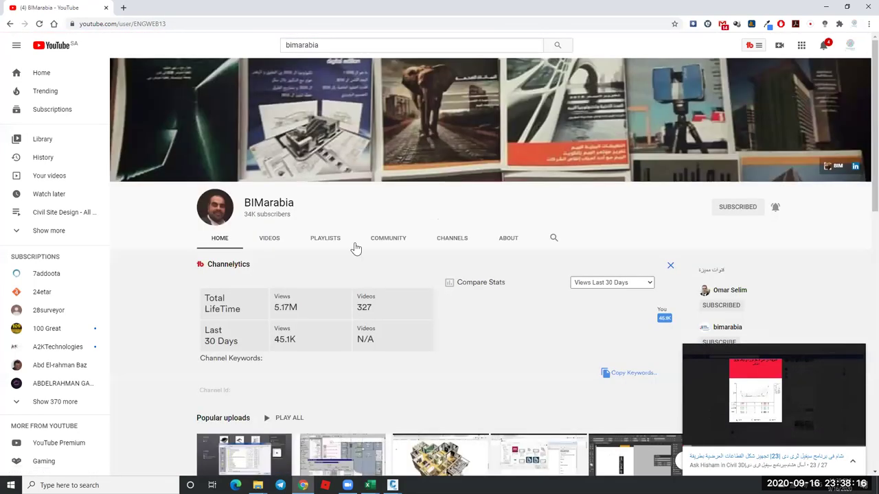
click(339, 241)
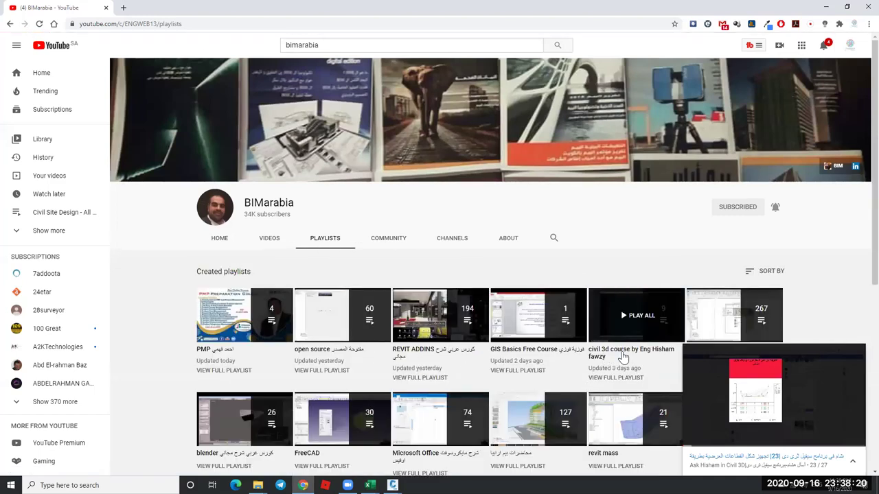
click(853, 358)
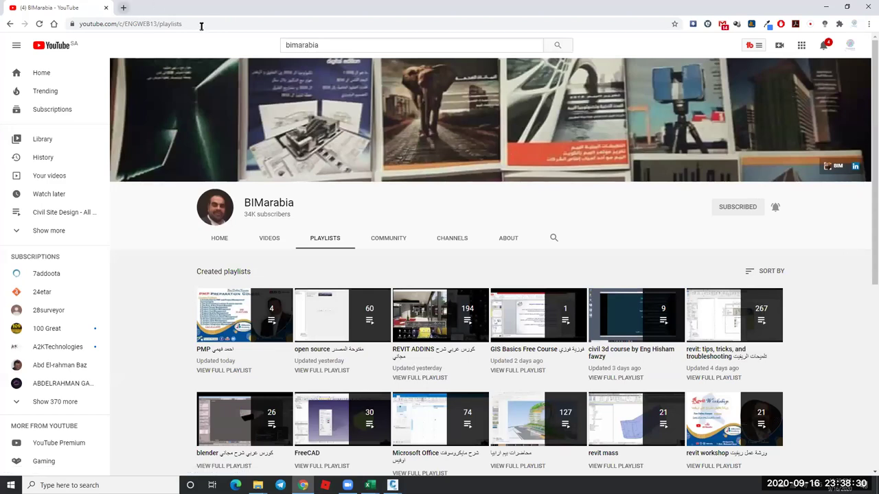
key(ctrl+t)
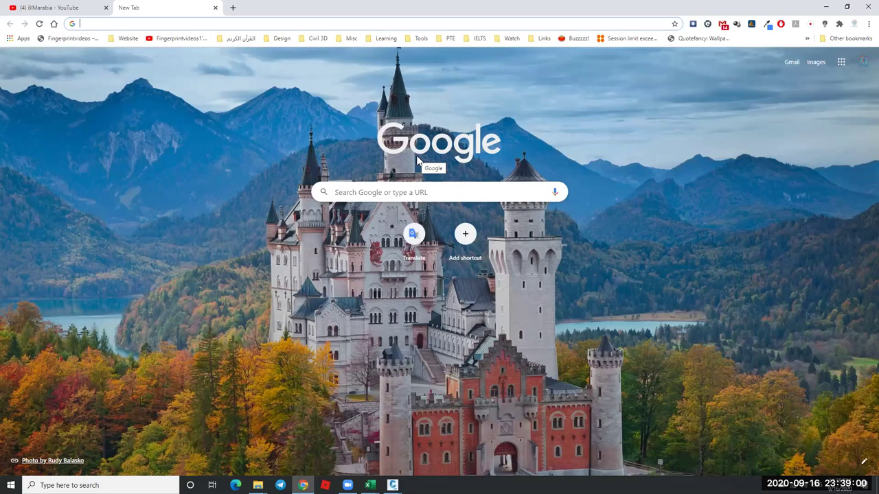
Load fingerprintvideos.net in the new tab, then close that tab.
text(fingerprintvideos.net)
key(Return)
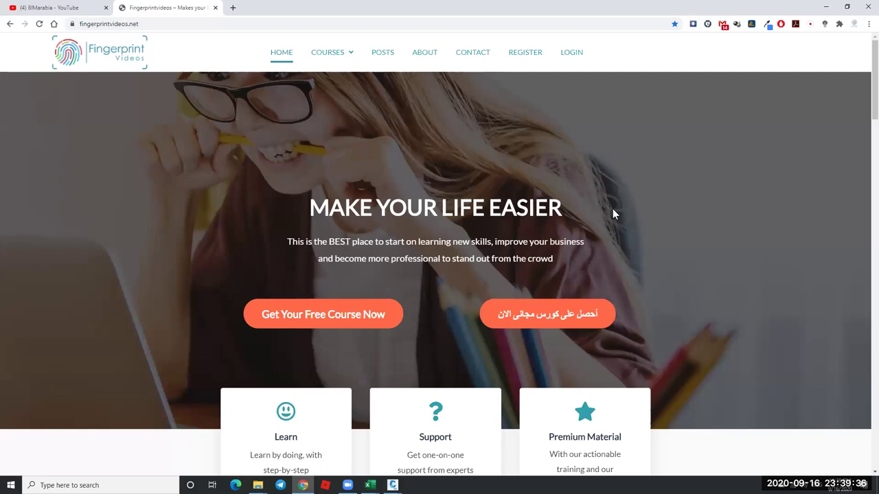
click(215, 7)
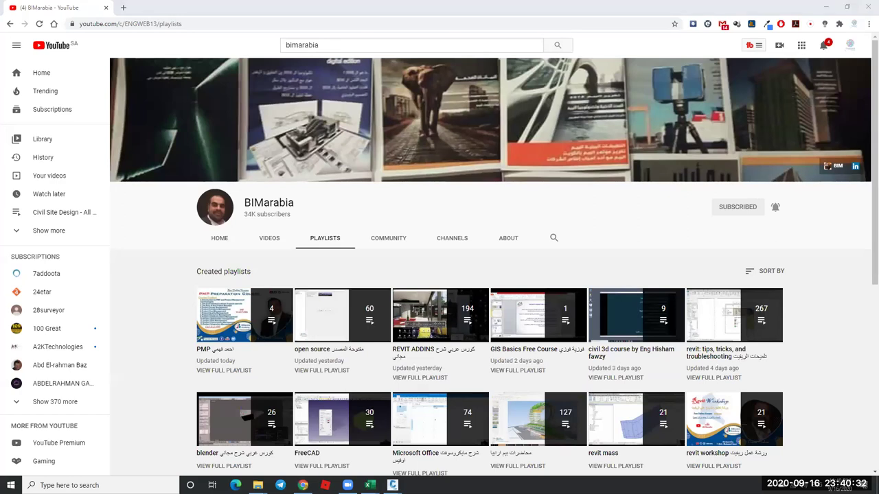
Minimize Chrome and zoom extents on Drawing2's surface and corridor.
click(826, 6)
middle_click(597, 205)
middle_click(597, 205)
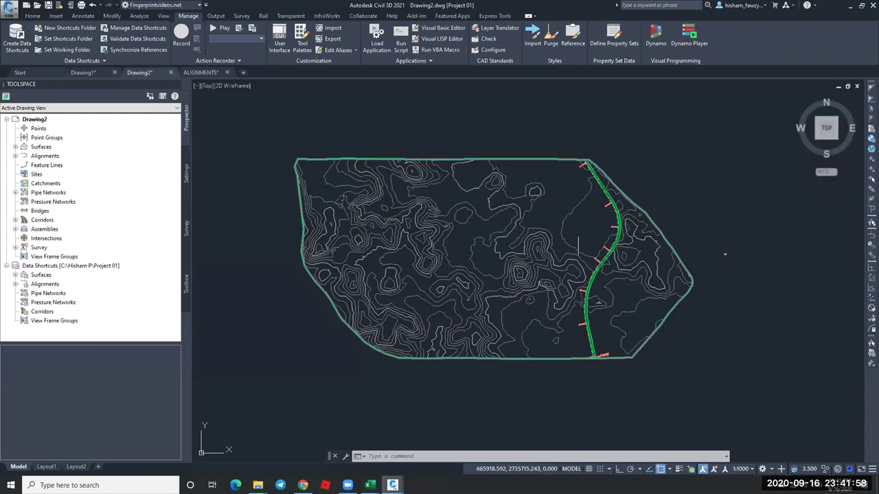
Inspect the corridor and its alignment, then deselect the alignment.
scroll(608, 243, up, 8)
click(648, 213)
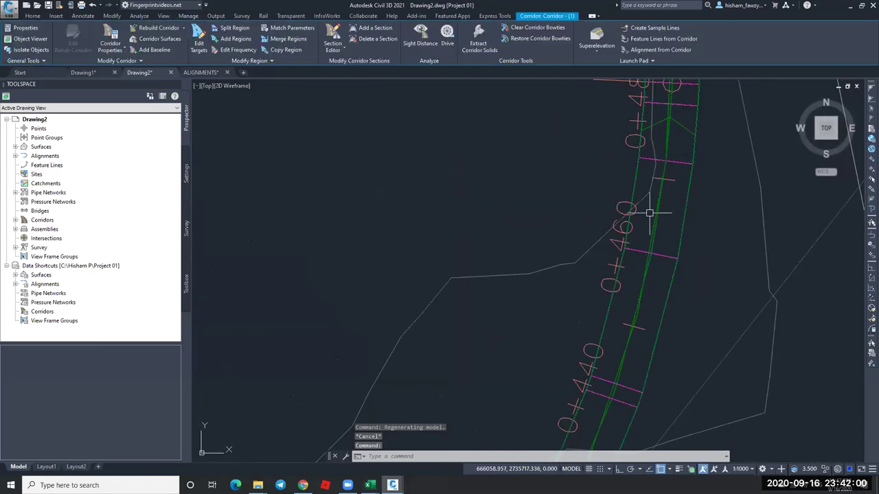
scroll(651, 232, up, 5)
scroll(653, 229, up, 2)
click(653, 226)
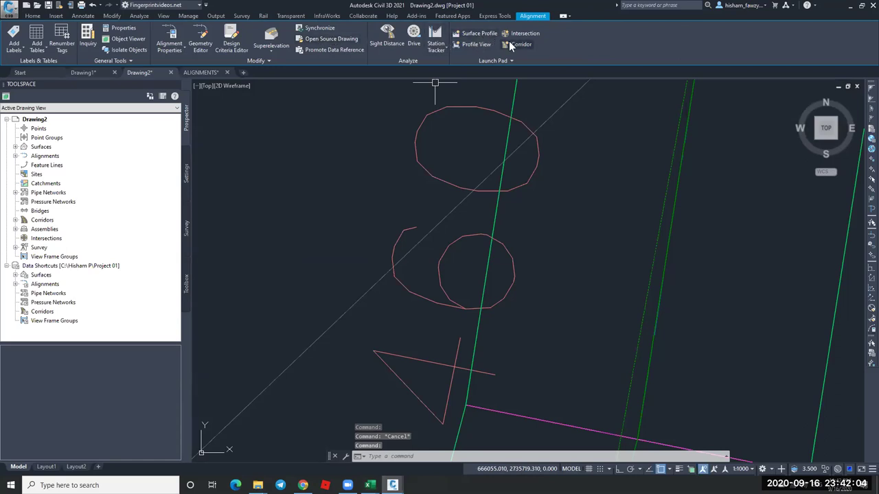
scroll(628, 226, down, 4)
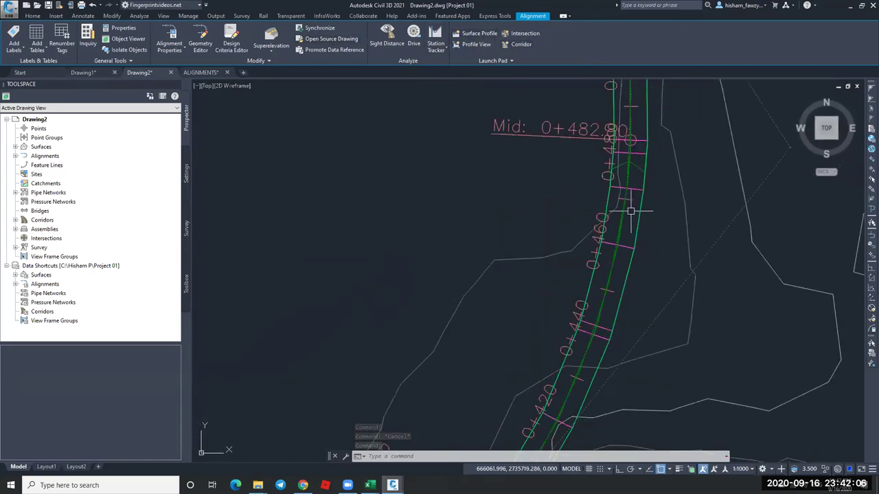
mouse_move(630, 211)
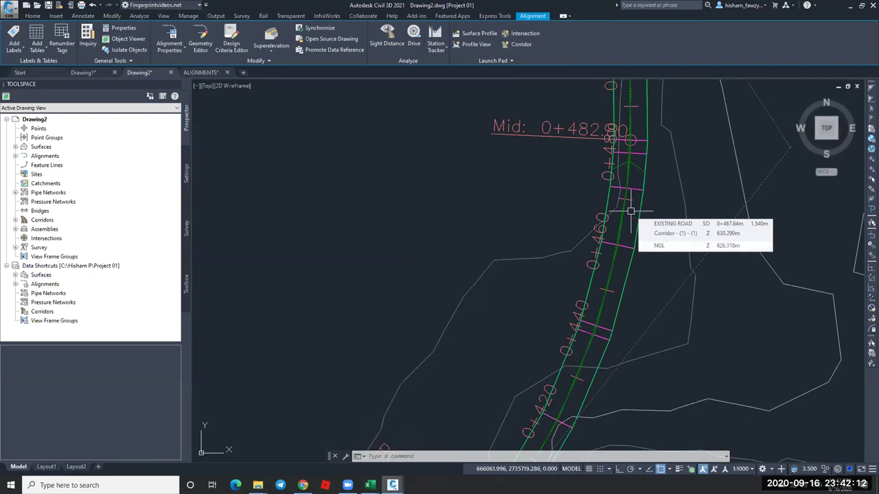
scroll(631, 212, down, 8)
key(Escape)
Zoom in on the road assembly and examine its subassemblies.
scroll(661, 258, up, 10)
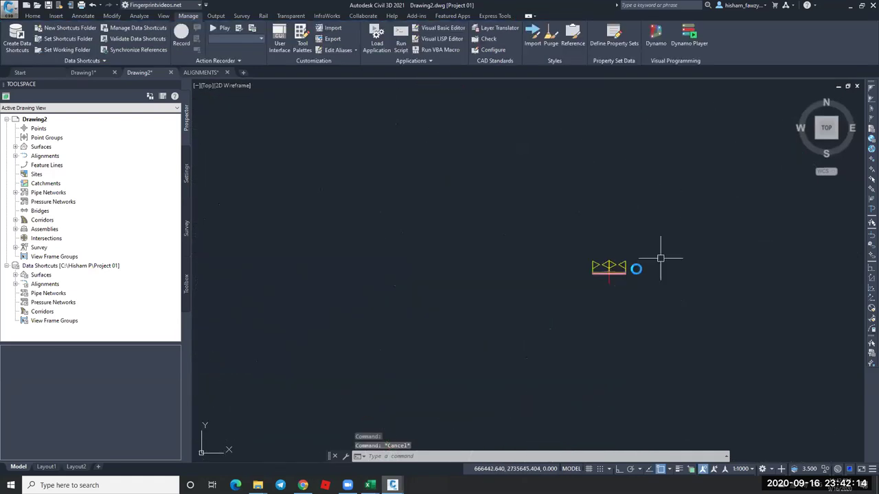
scroll(642, 268, up, 8)
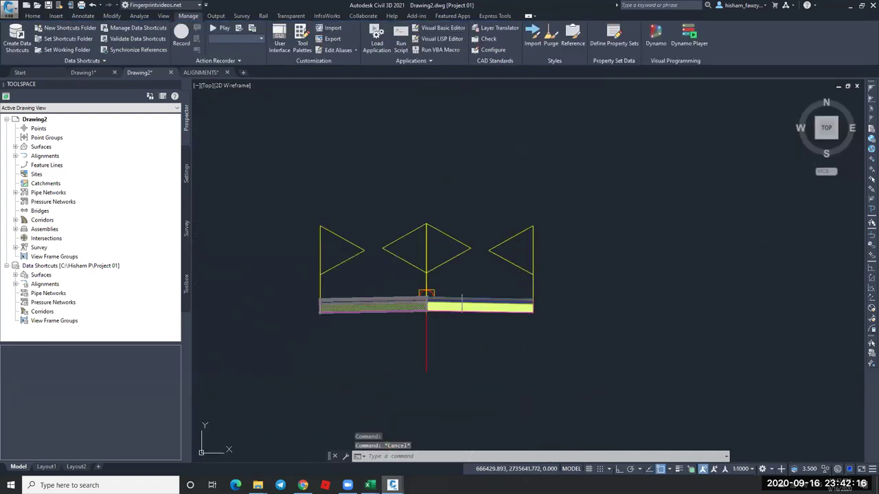
scroll(549, 244, up, 4)
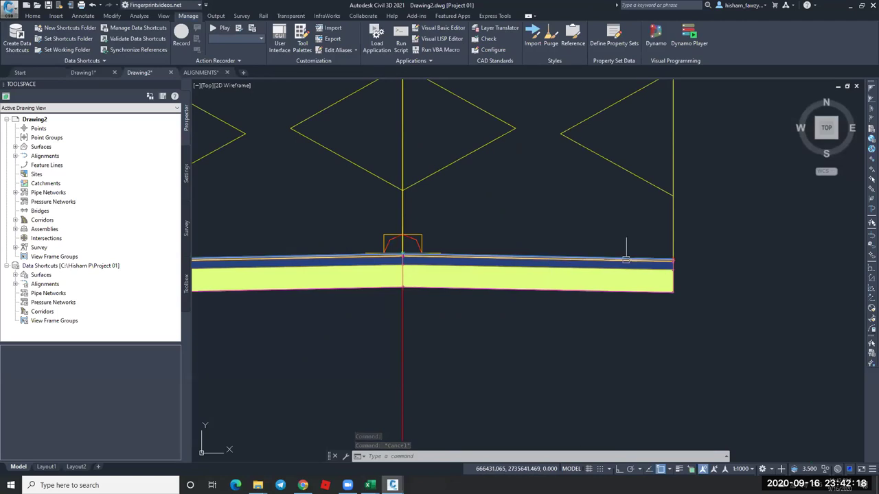
scroll(690, 264, up, 4)
scroll(683, 243, down, 4)
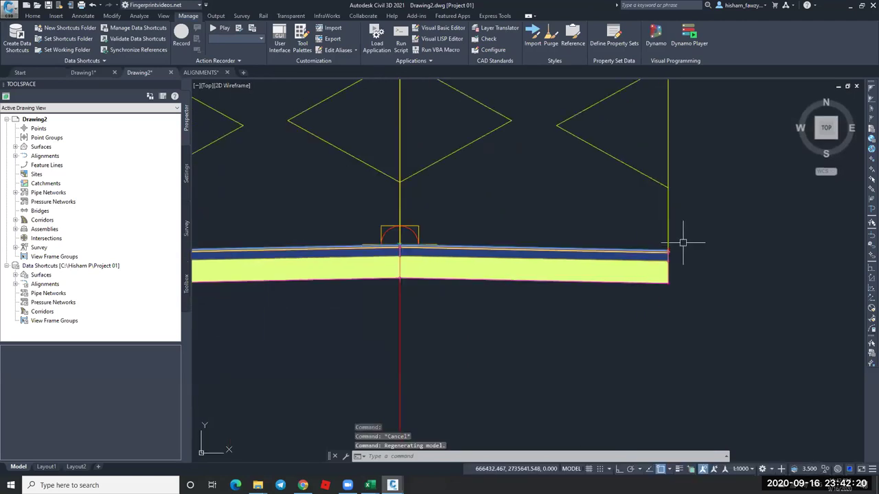
mouse_move(677, 249)
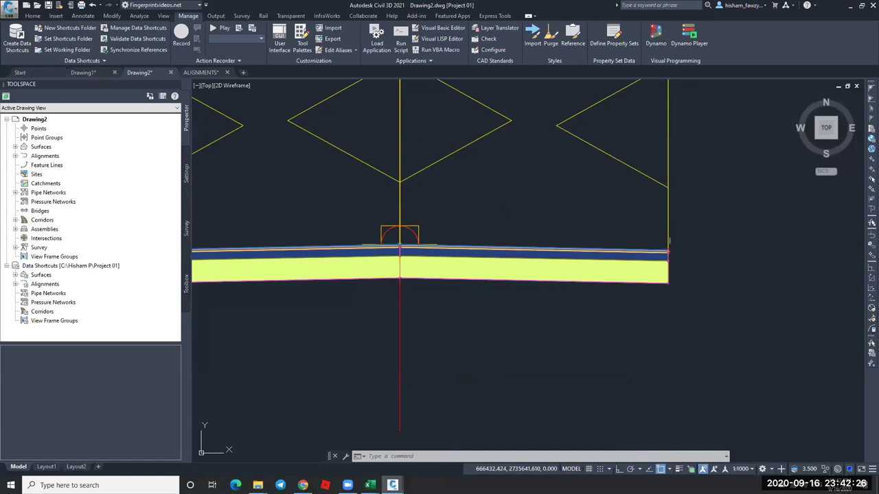
scroll(671, 265, down, 4)
mouse_move(669, 267)
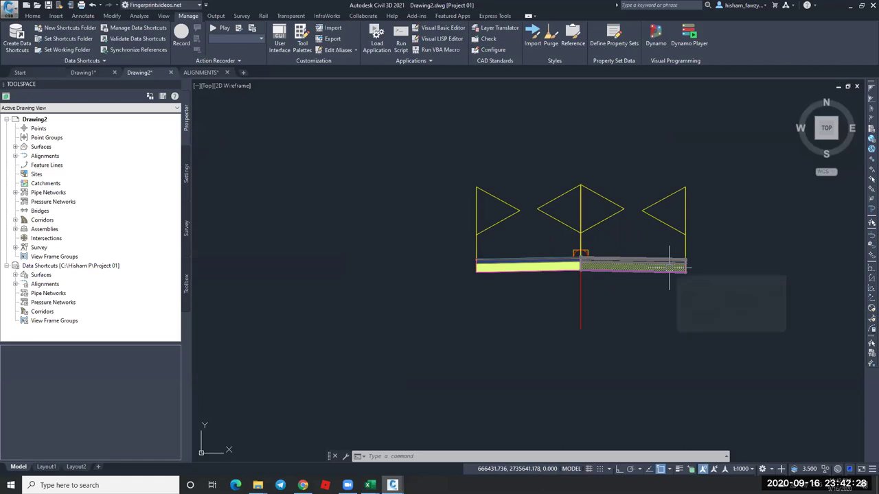
scroll(669, 267, down, 6)
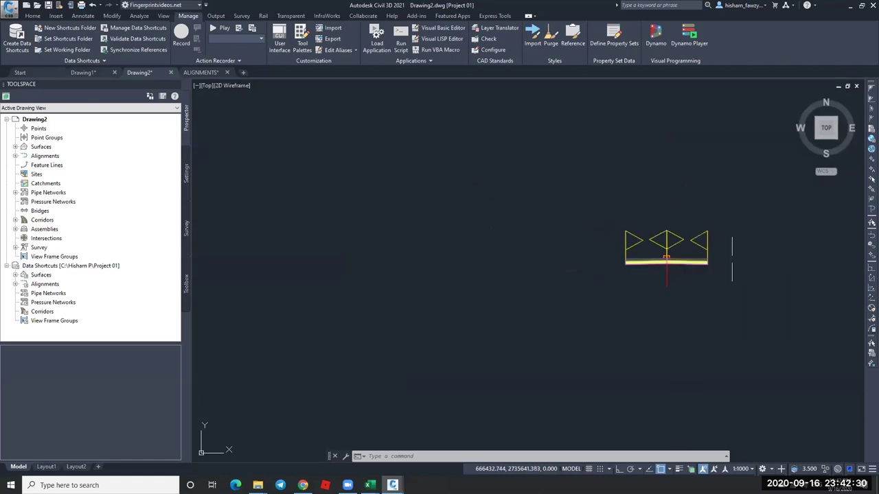
scroll(605, 239, up, 3)
Draw a straight polyline running southwest across the open ground west of the road.
middle_drag(583, 244, 662, 216)
text(pl)
key(Return)
click(534, 113)
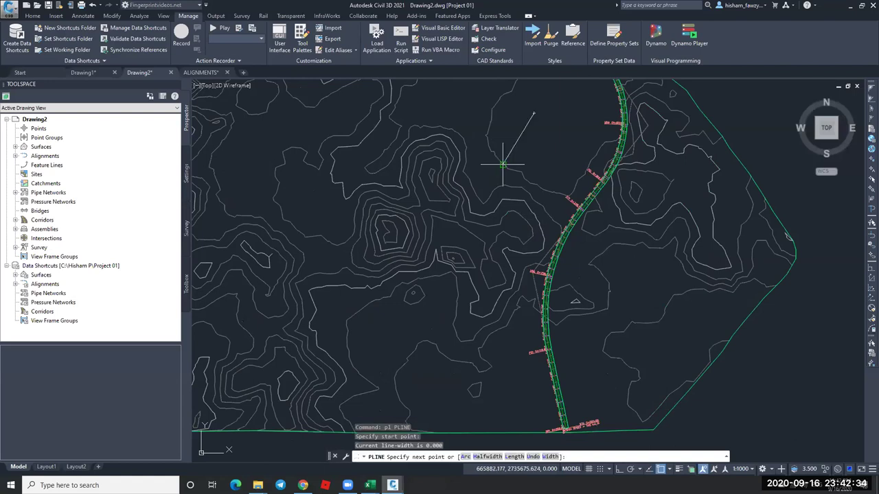
click(489, 196)
click(460, 251)
click(420, 326)
key(Escape)
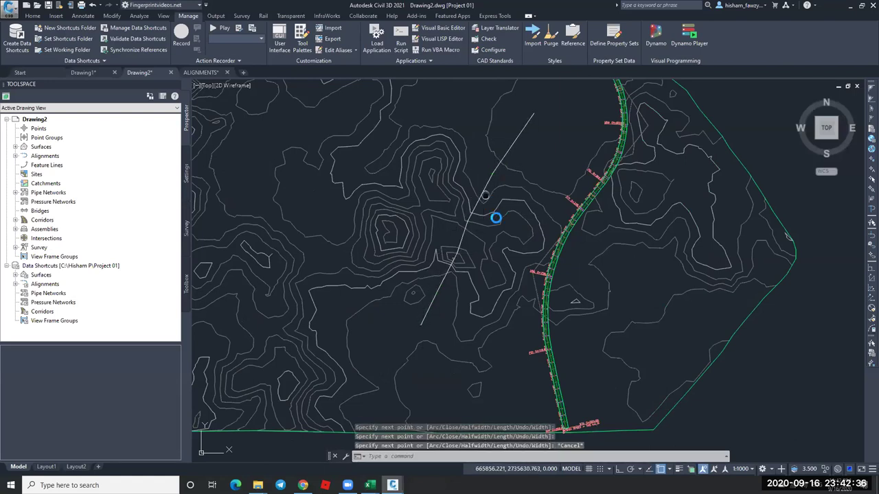
Copy the polyline to place a parallel line on its left side.
middle_drag(494, 219, 505, 243)
key(Escape)
click(526, 179)
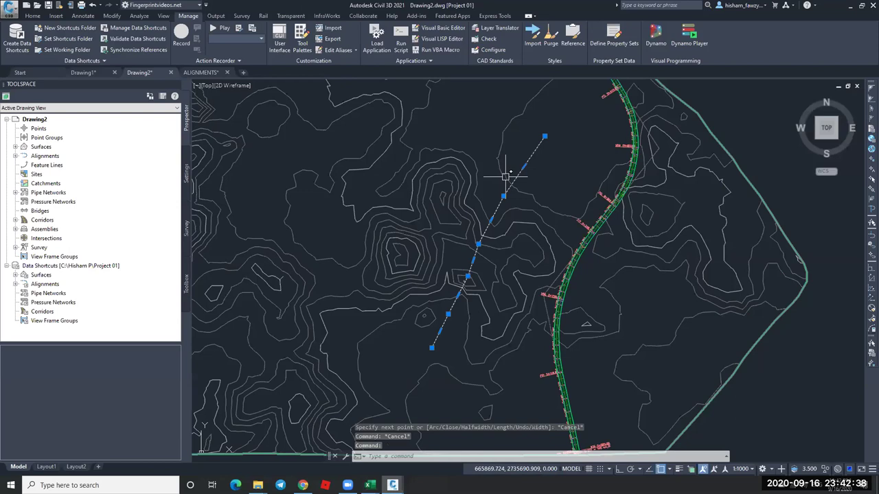
click(32, 16)
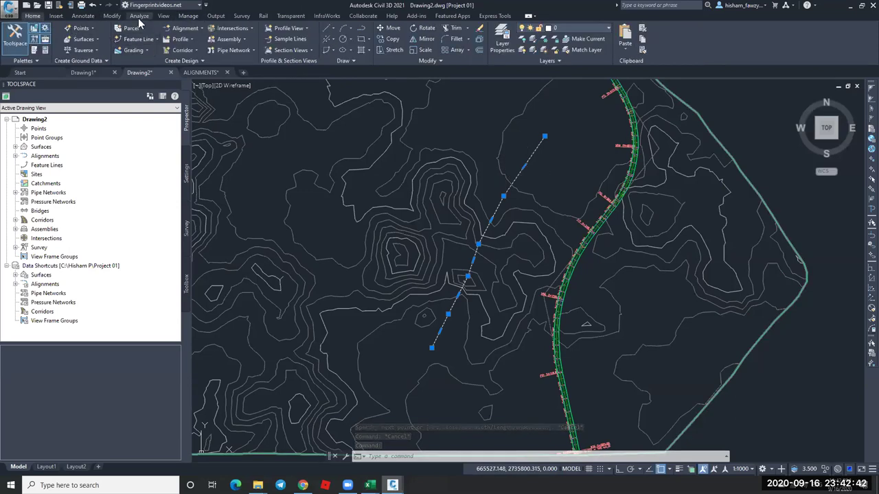
click(112, 15)
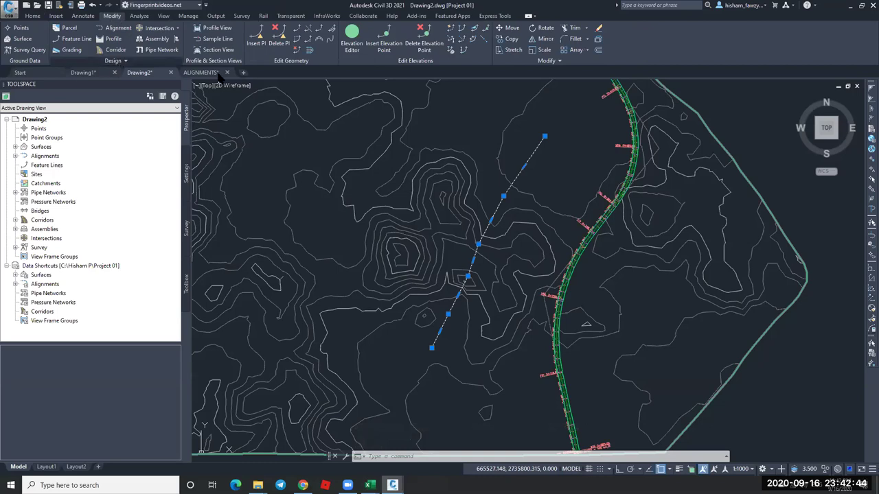
text(co)
key(Return)
click(580, 157)
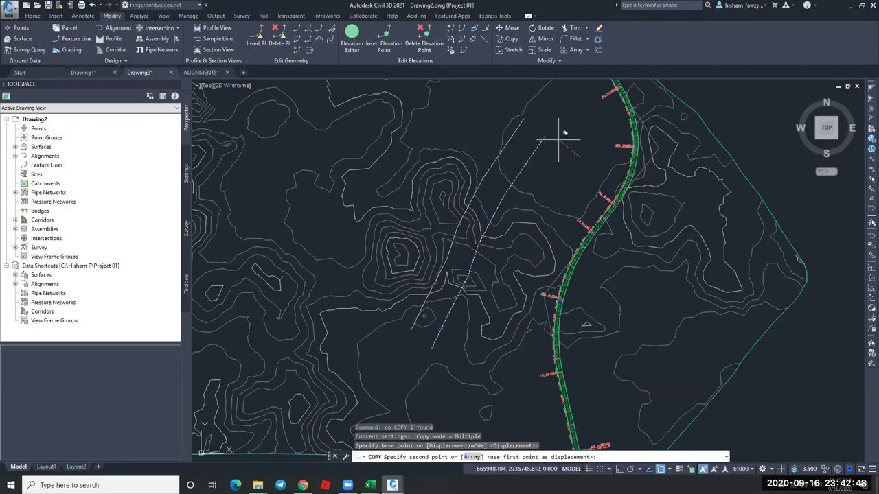
click(546, 138)
key(Escape)
key(Escape)
Copy the original polyline again to place a parallel line on its right side.
scroll(536, 147, up, 3)
mouse_move(536, 146)
middle_down()
mouse_move(560, 164)
mouse_move(602, 165)
middle_up()
text(pl)
key(Return)
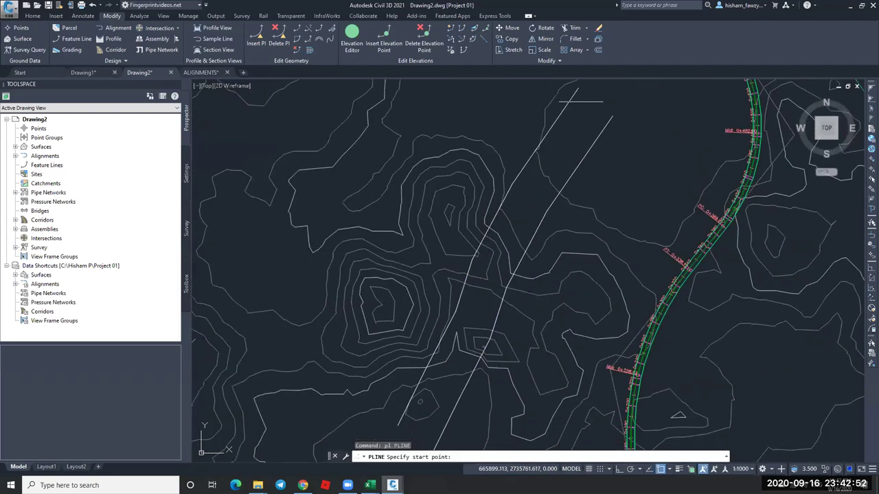
click(585, 105)
key(Escape)
click(592, 145)
click(585, 162)
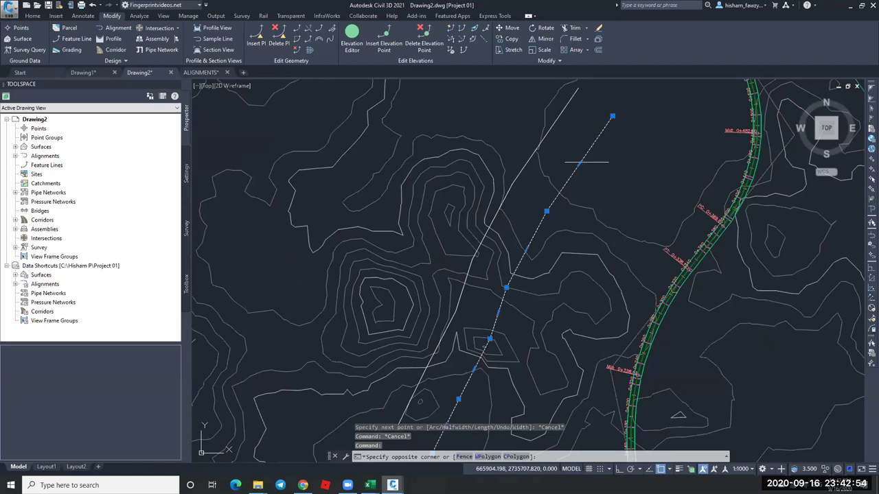
key(Escape)
text(c)
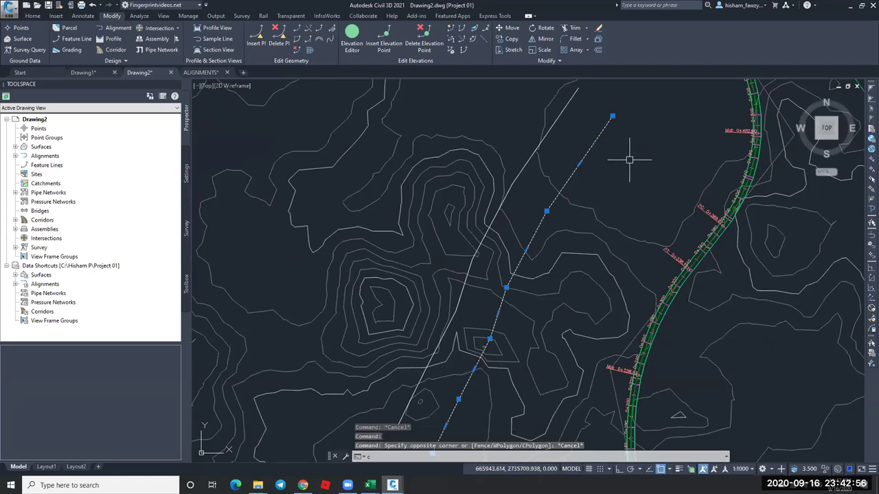
text(o)
key(Return)
click(653, 191)
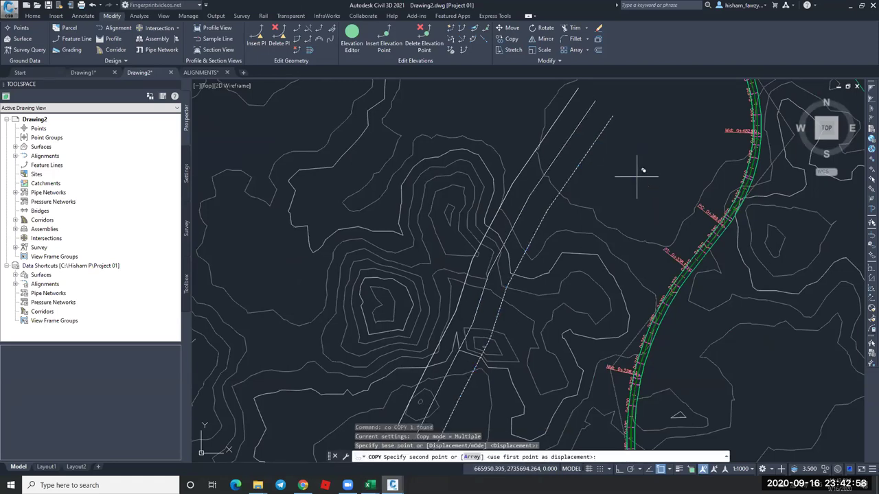
click(638, 175)
key(Escape)
Pan the view and select the middle polyline.
middle_drag(610, 167, 618, 127)
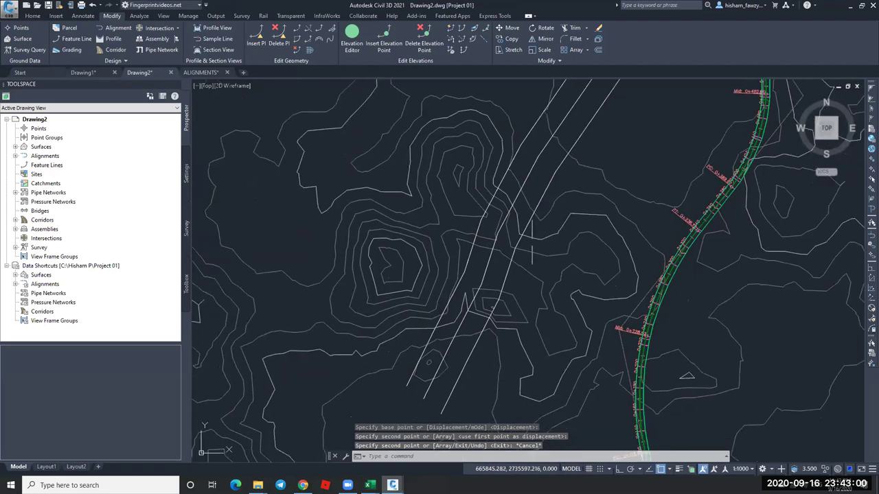
middle_drag(535, 232, 539, 254)
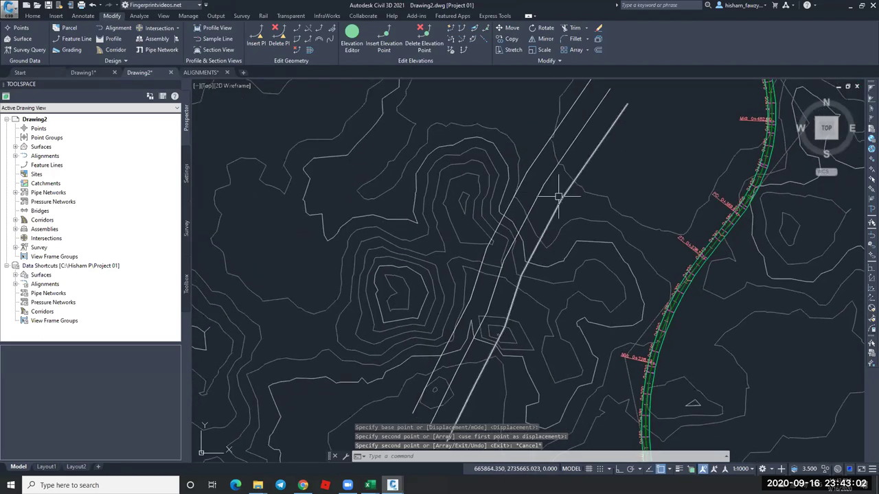
click(595, 193)
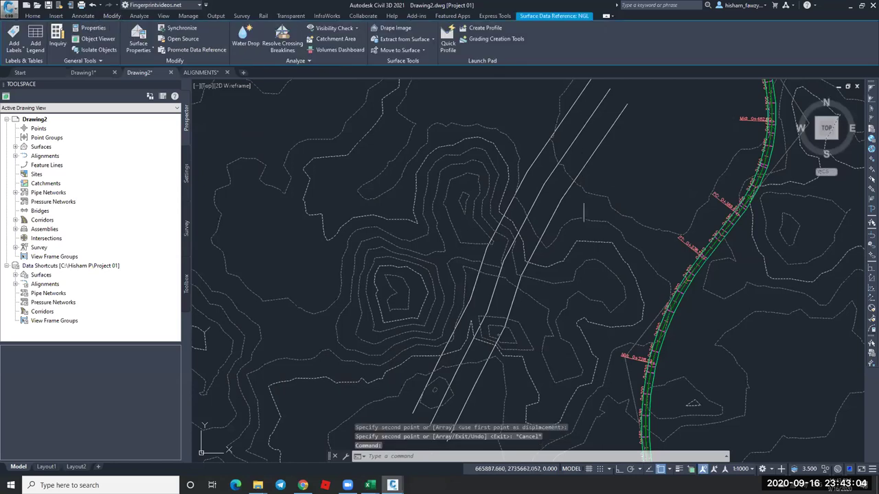
key(Escape)
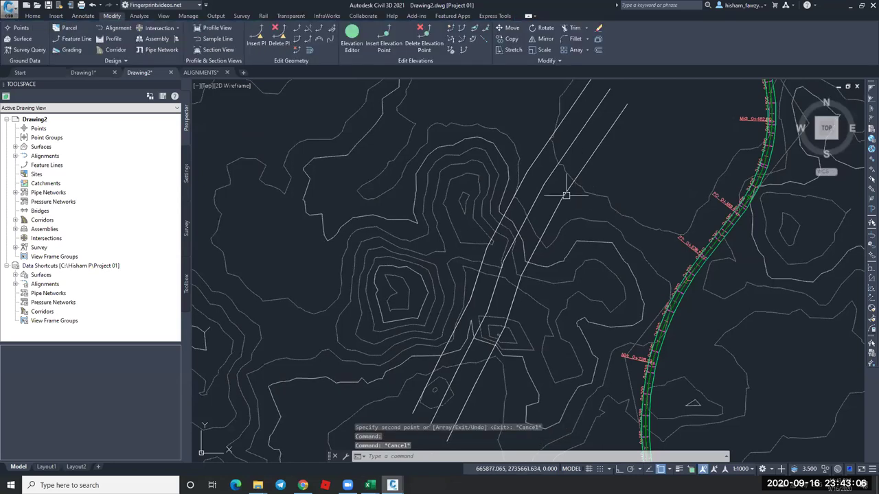
click(557, 188)
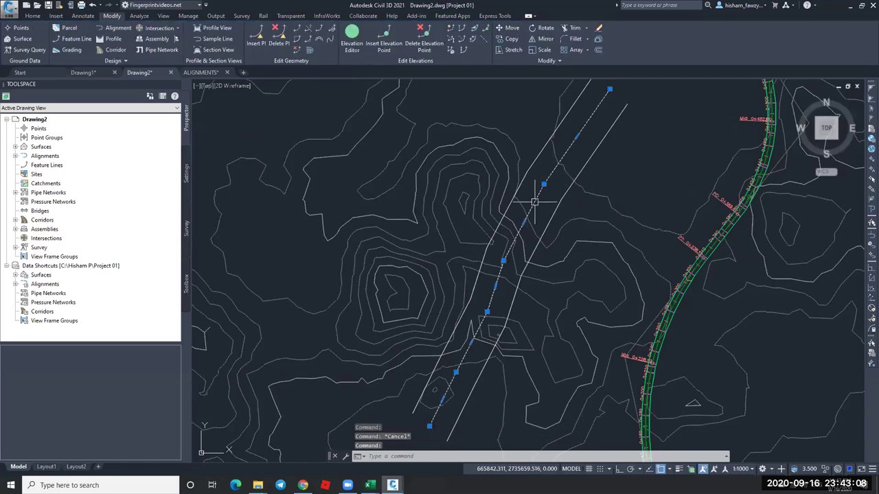
Create Alignment - (1) from the middle polyline.
click(31, 16)
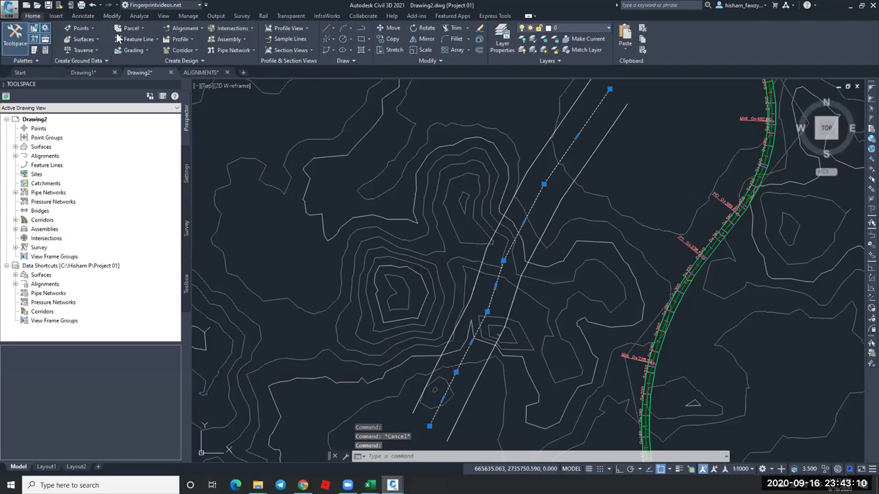
click(192, 31)
click(235, 82)
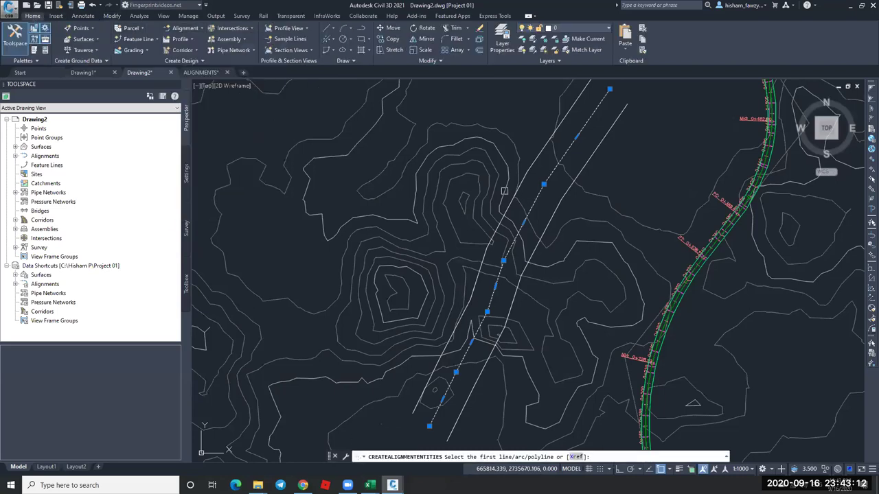
click(529, 203)
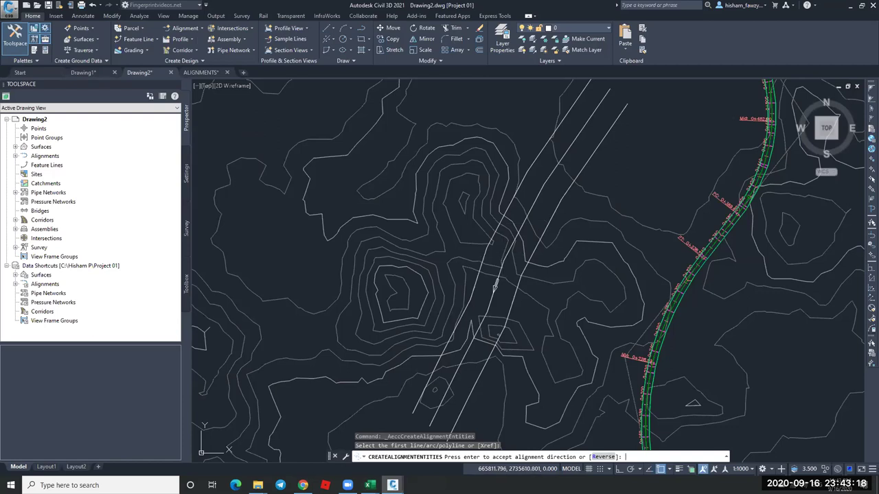
key(Return)
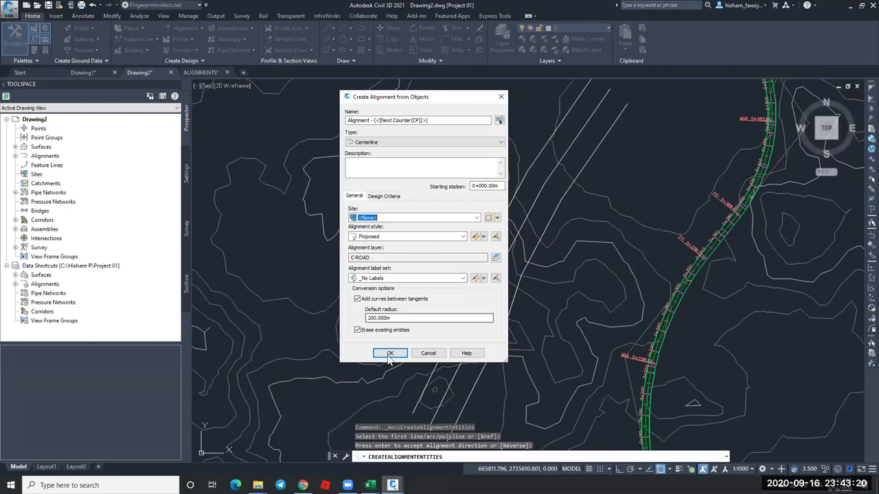
click(390, 354)
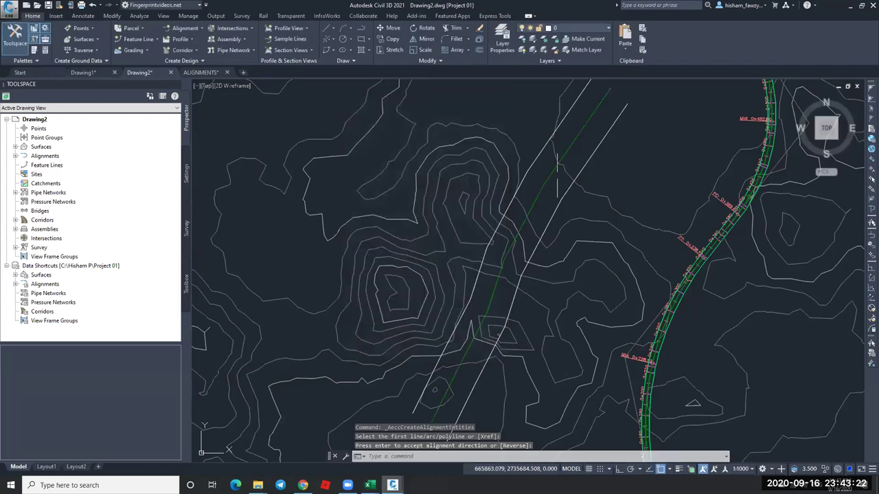
Sample the NGL surface profile along Alignment - (1), then close the event log.
click(557, 178)
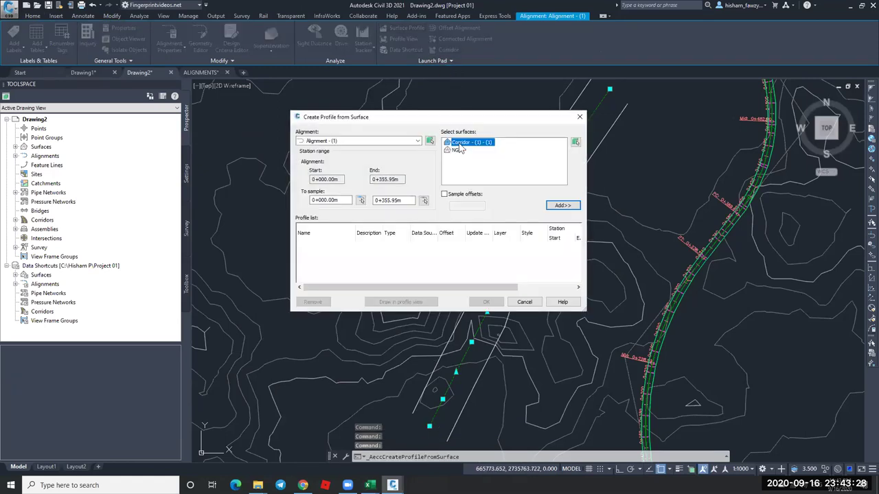
click(456, 149)
click(562, 206)
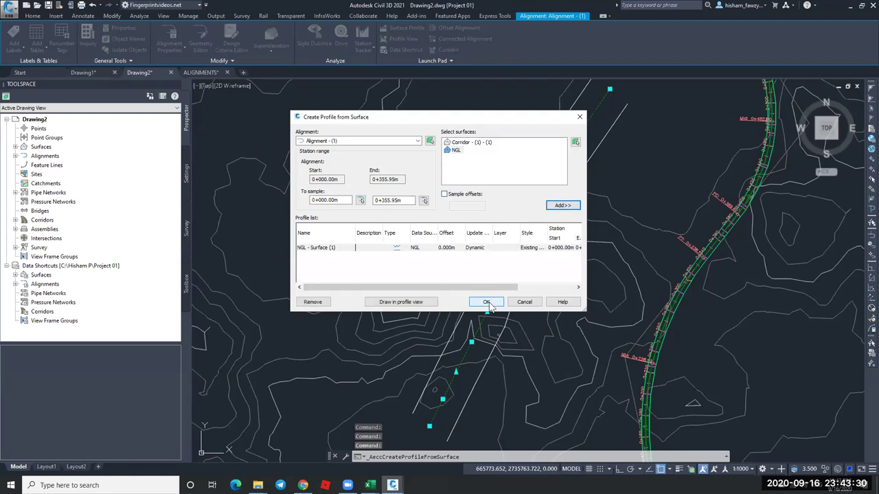
click(486, 302)
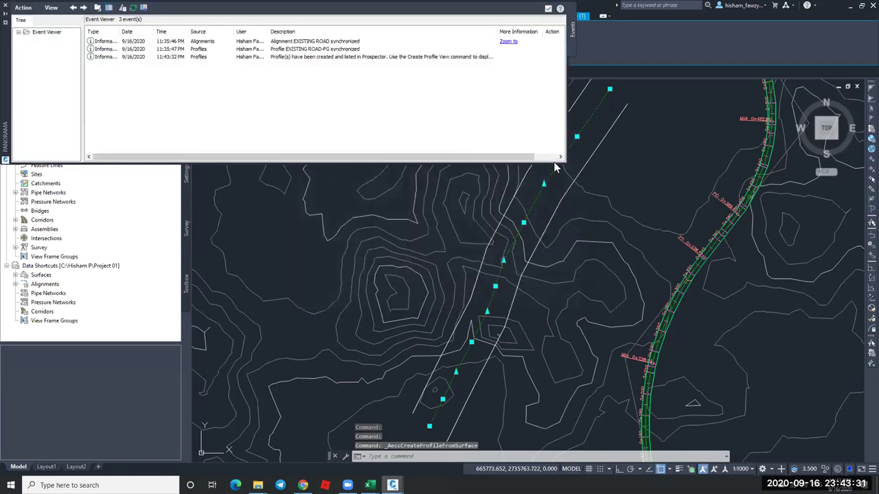
click(561, 9)
Check the new alignment, then select both white side polylines.
key(Escape)
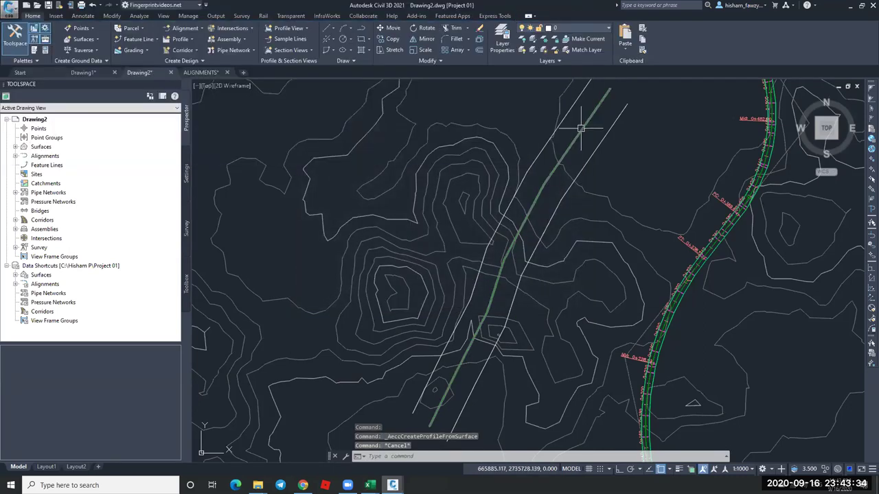
click(527, 204)
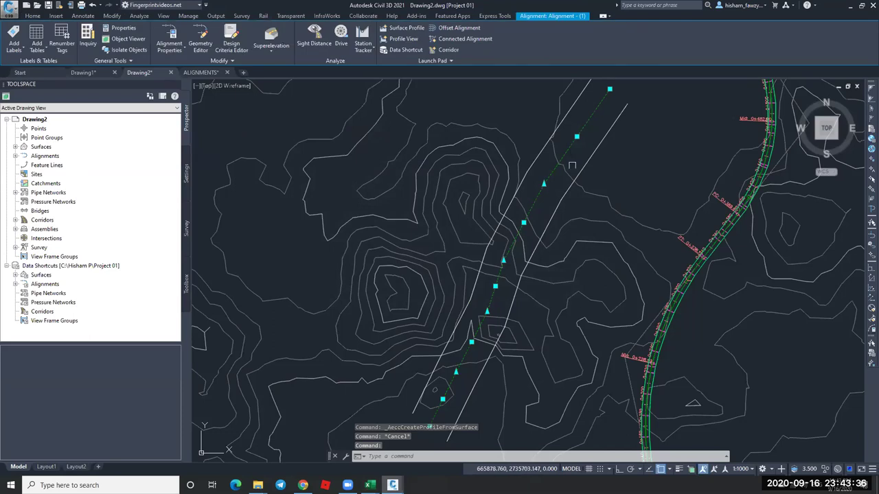
scroll(572, 164, down, 2)
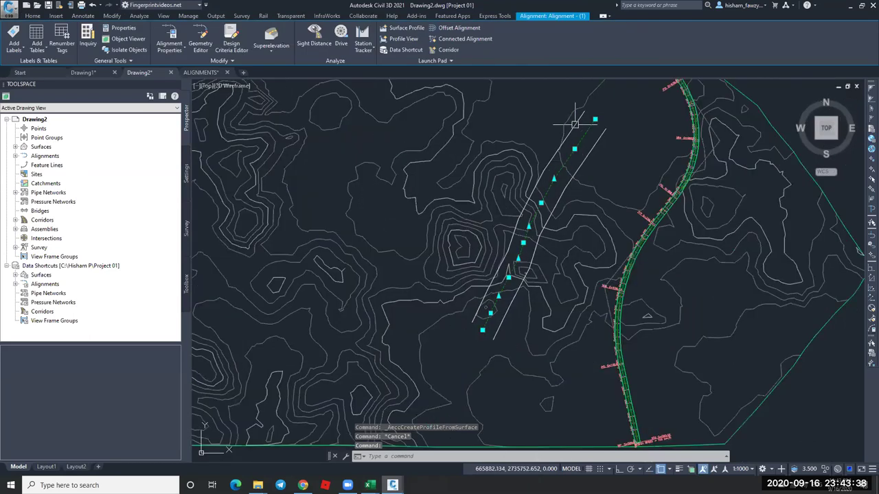
scroll(576, 124, up, 2)
key(Escape)
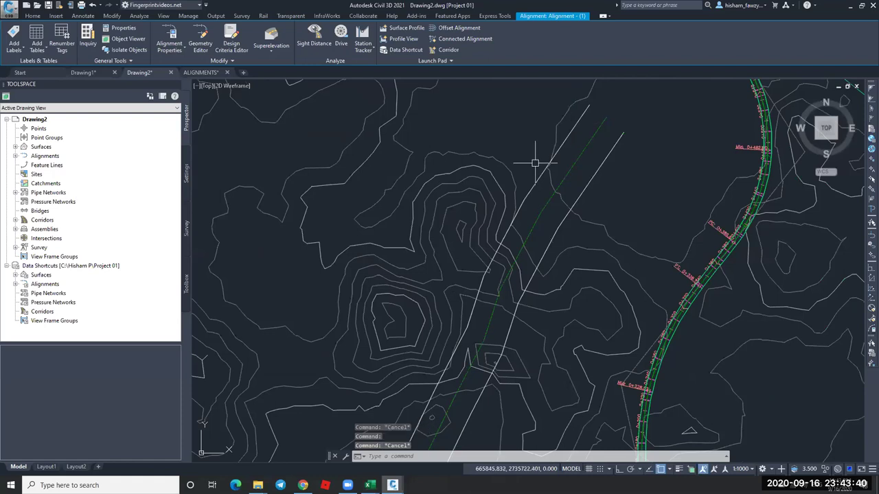
drag(604, 158, 530, 125)
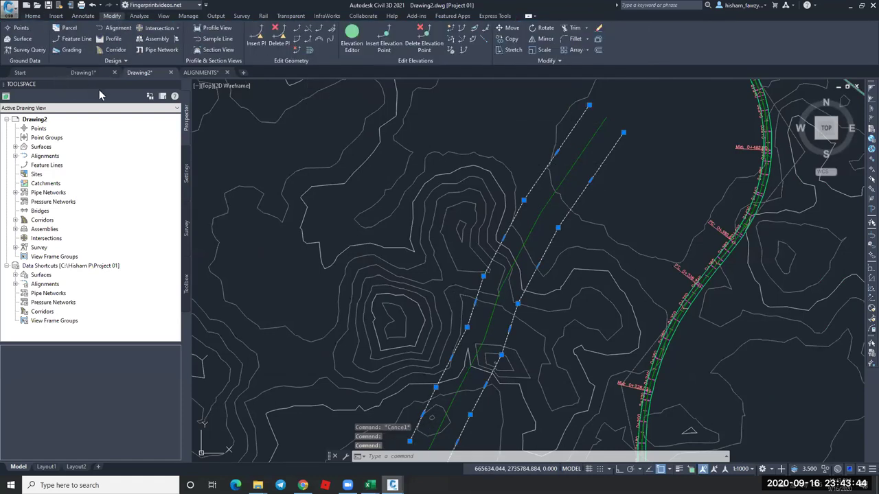
Convert both white side lines to 3D polylines.
click(112, 60)
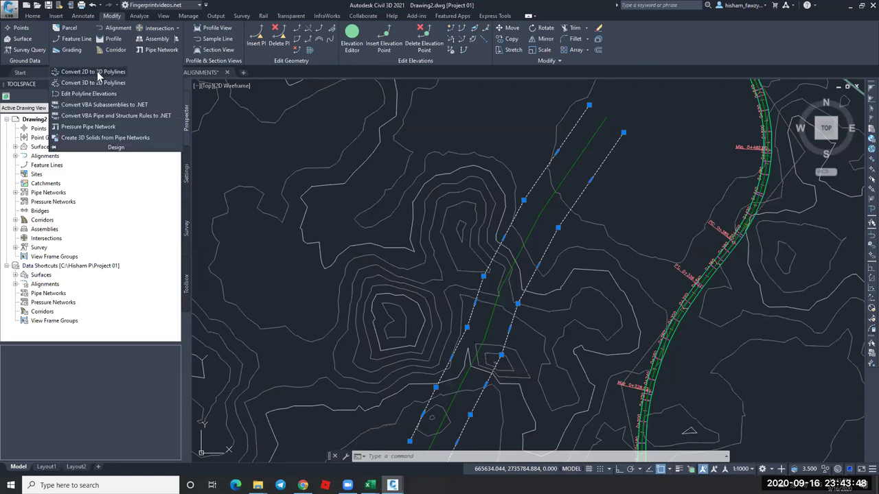
click(97, 72)
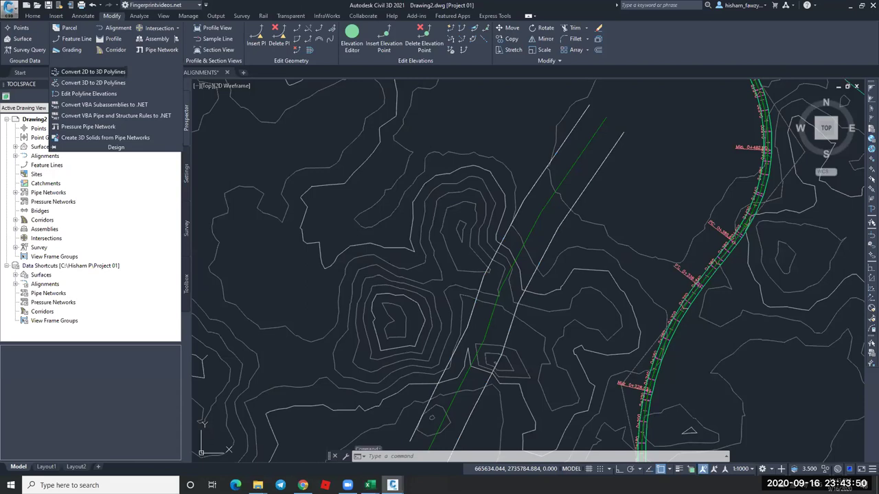
click(534, 184)
click(568, 209)
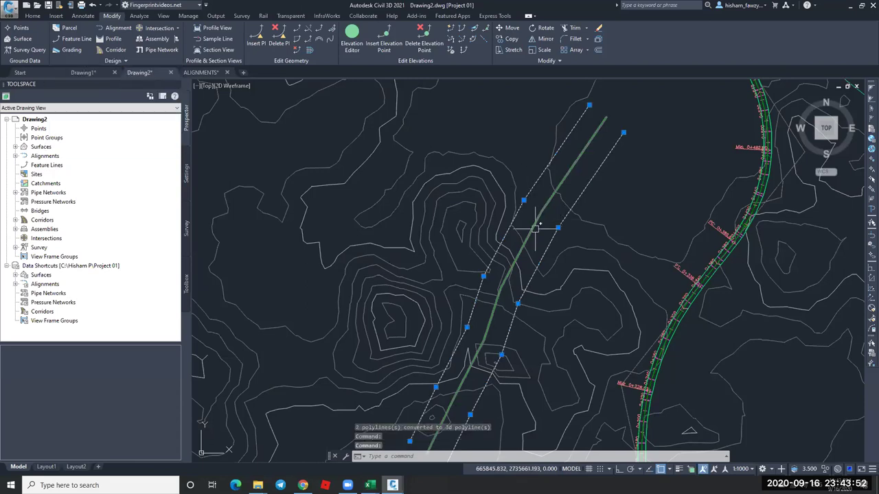
Drape the right and left side 3D polylines onto the NGL surface elevations.
click(451, 52)
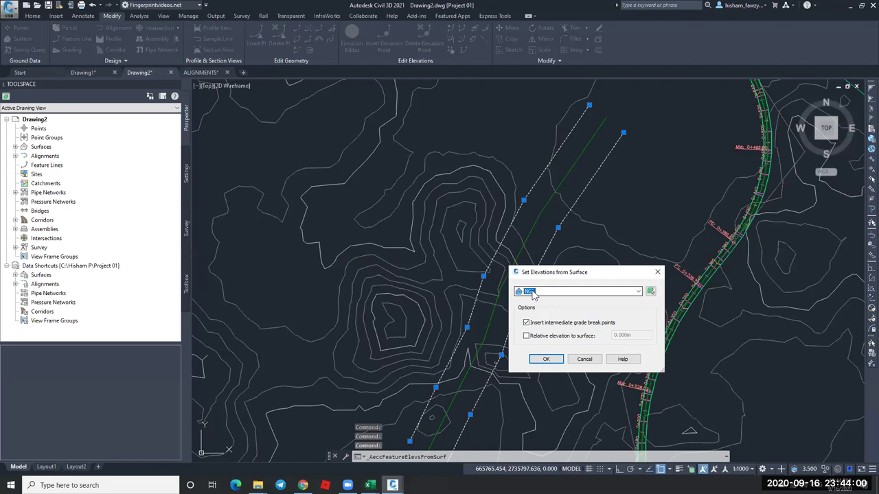
click(547, 358)
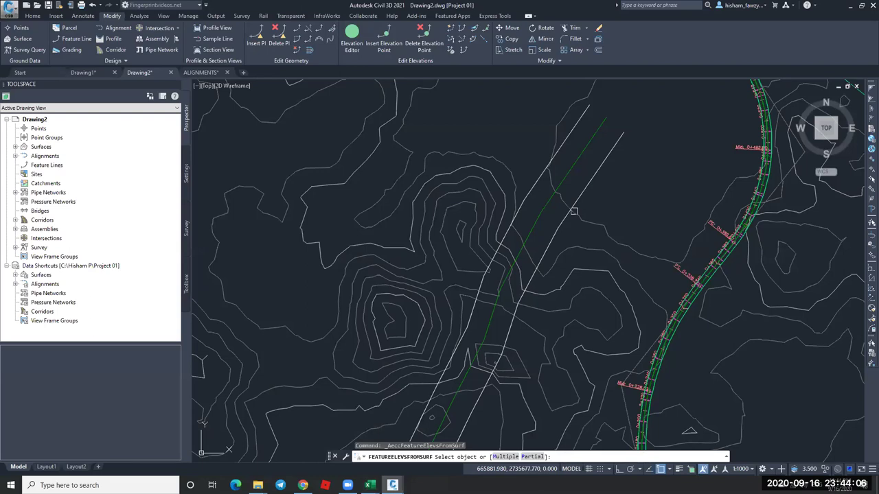
click(573, 211)
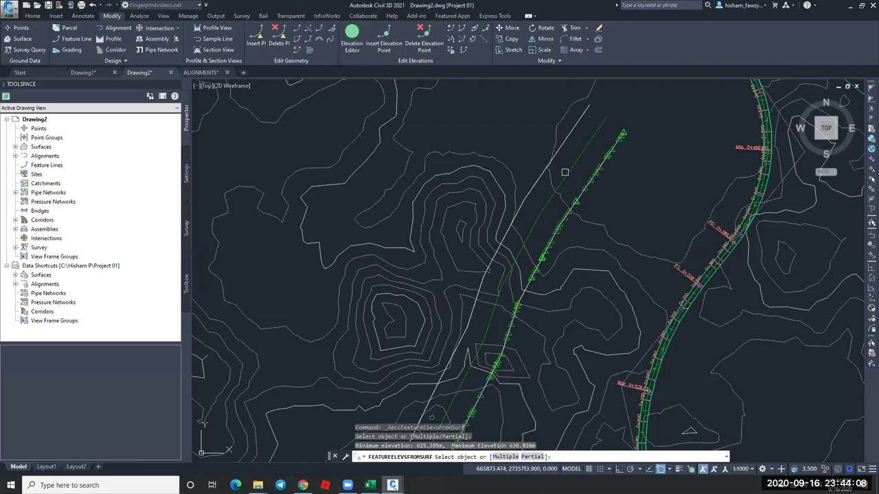
click(560, 148)
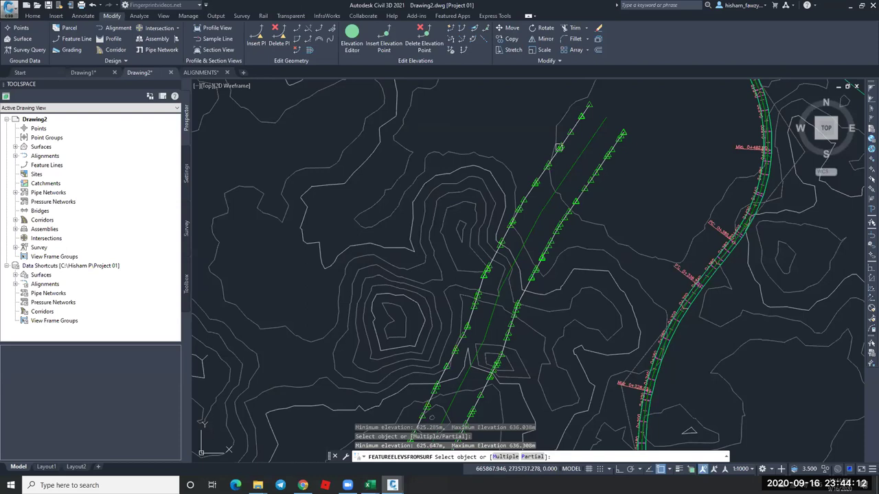
key(Return)
key(Return)
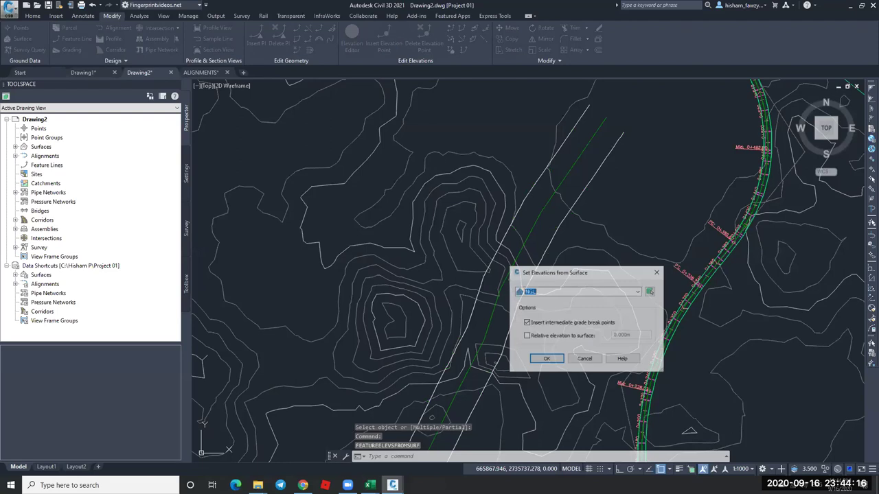
key(Escape)
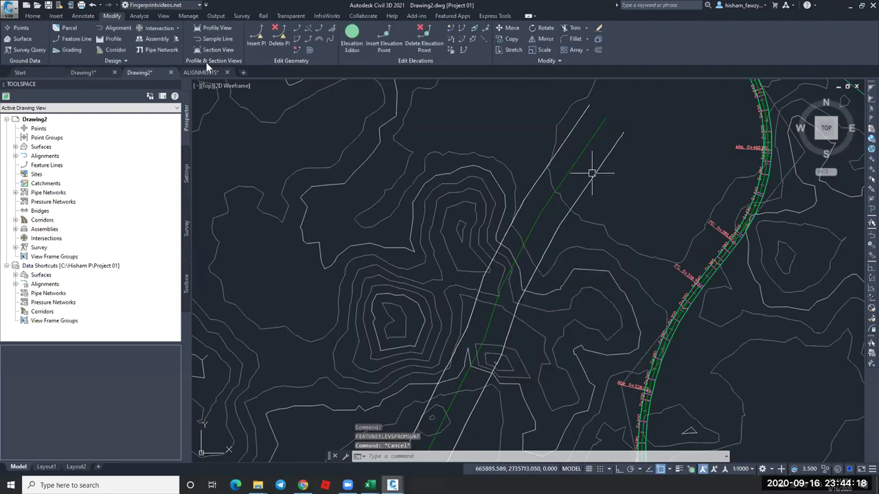
key(Escape)
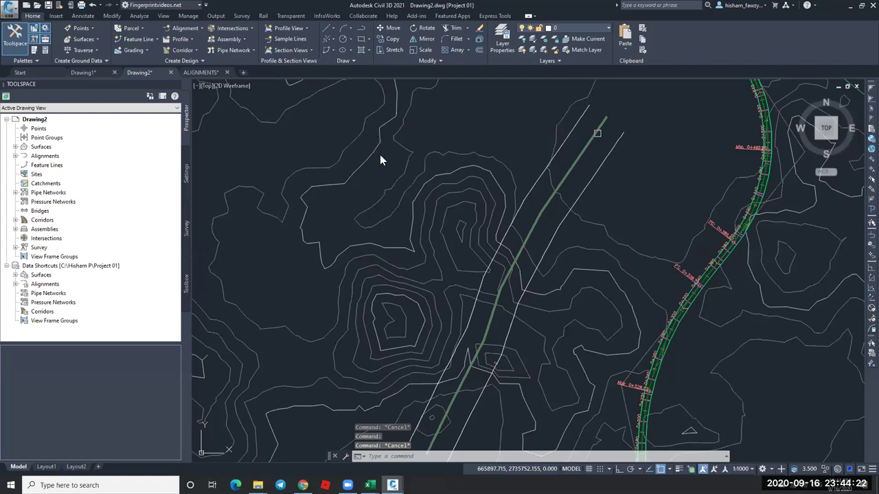
Start a new corridor on Alignment - (1) with the NGL - Surface (1) profile.
click(195, 50)
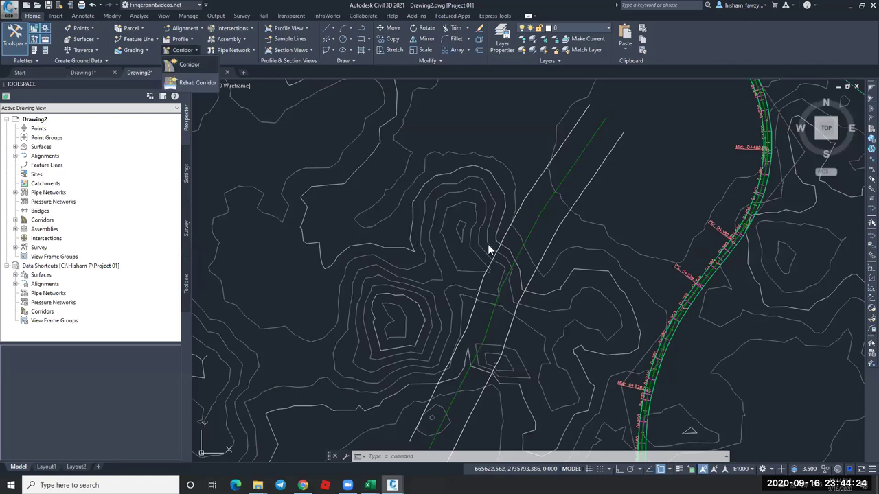
click(186, 64)
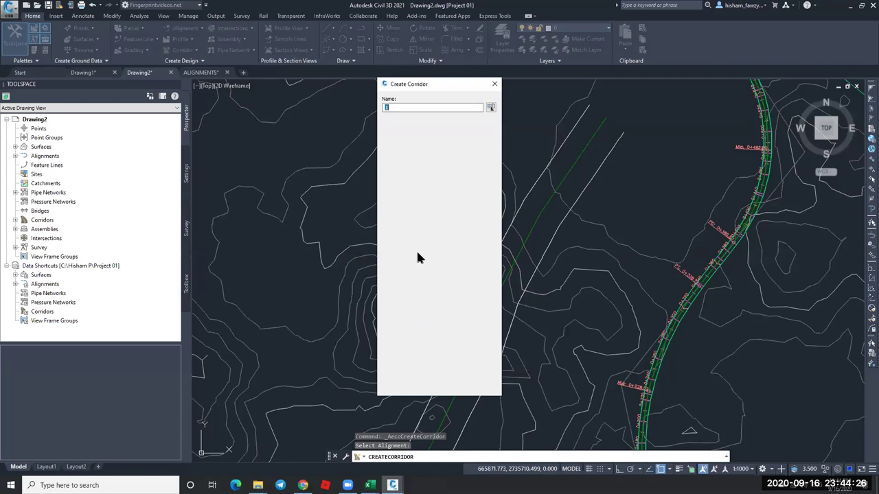
click(423, 274)
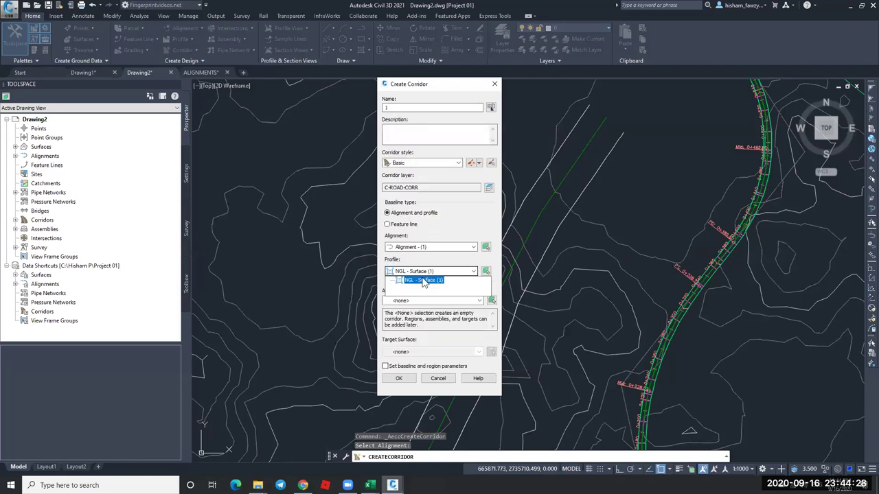
click(423, 304)
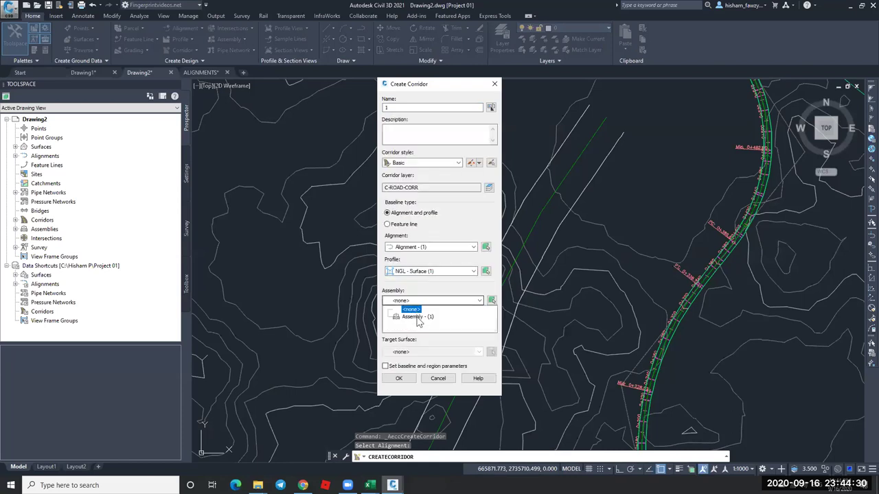
Pick Assembly - (1) from the drawing and confirm the Create Corridor settings.
click(491, 300)
scroll(395, 237, down, 8)
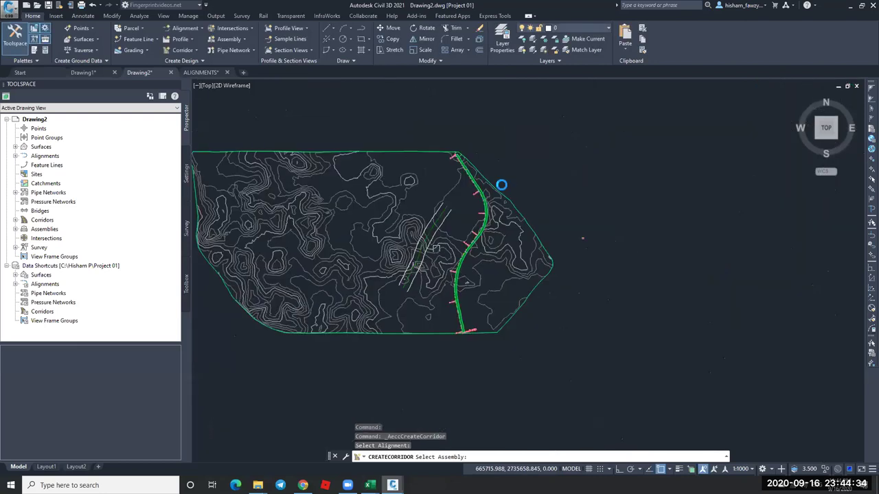
scroll(506, 258, up, 8)
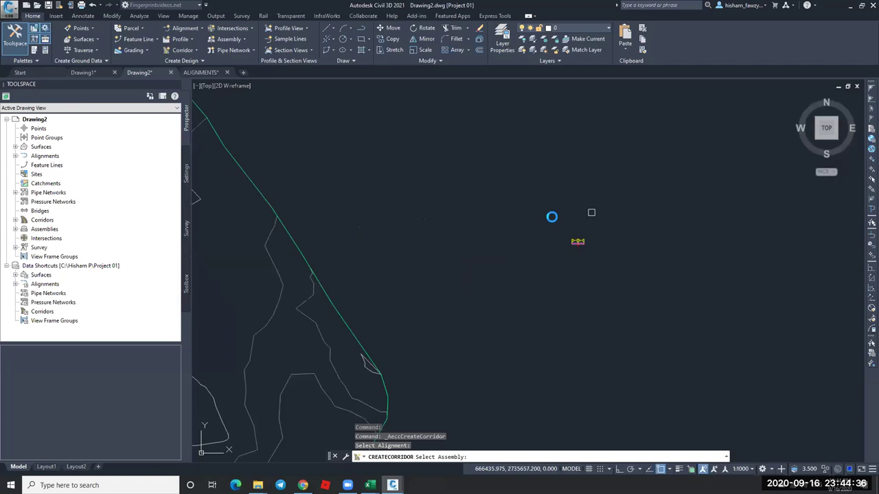
scroll(481, 274, down, 6)
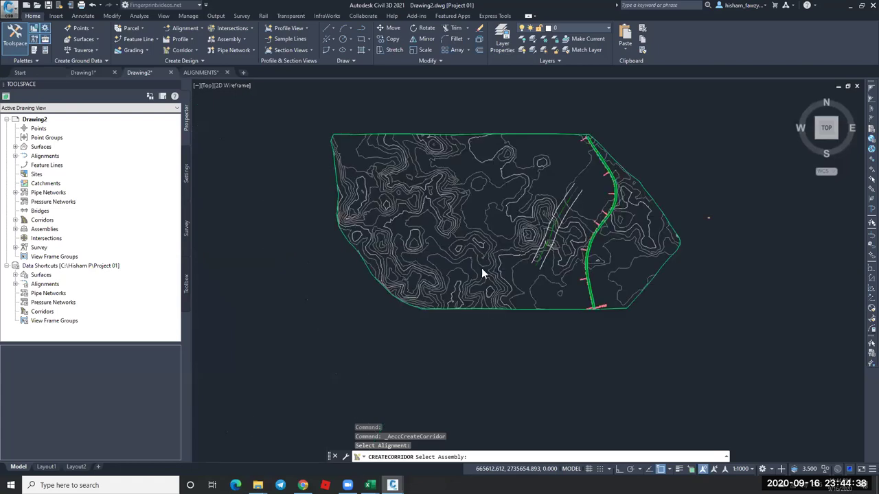
scroll(410, 365, up, 5)
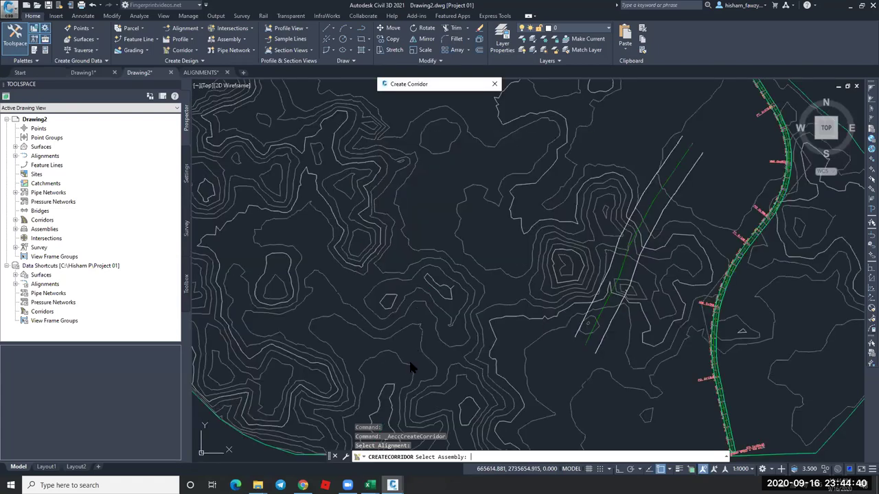
click(570, 133)
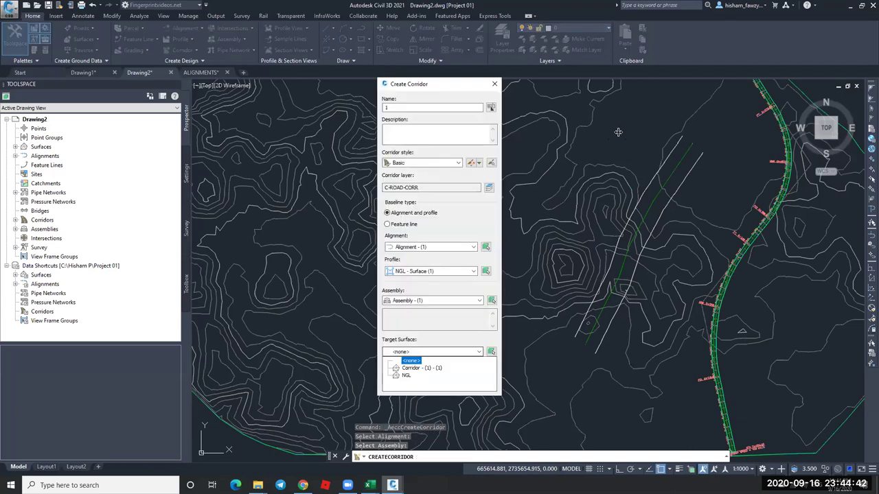
key(Return)
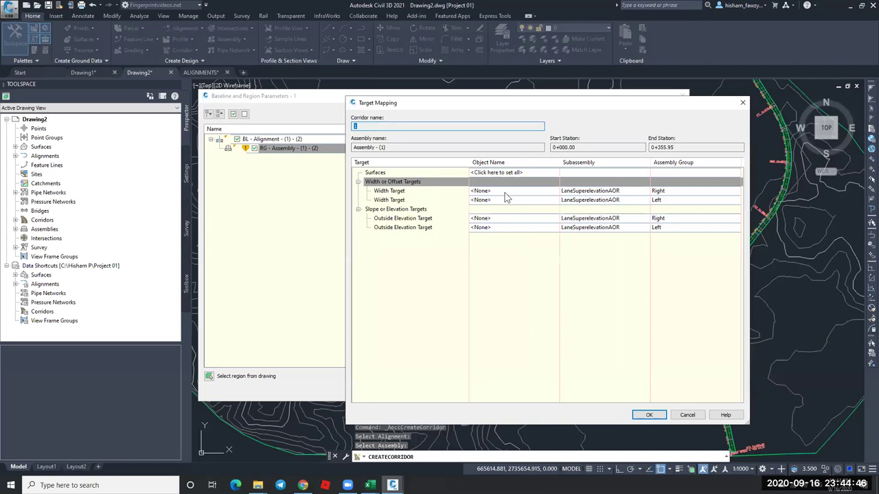
Assign a side 3D polyline as the first width and elevation targets.
click(570, 262)
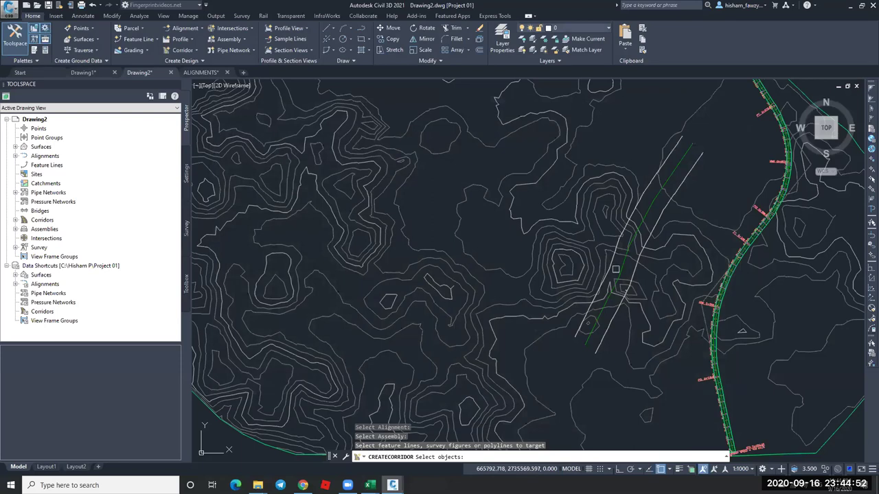
scroll(616, 270, up, 3)
click(649, 171)
key(Return)
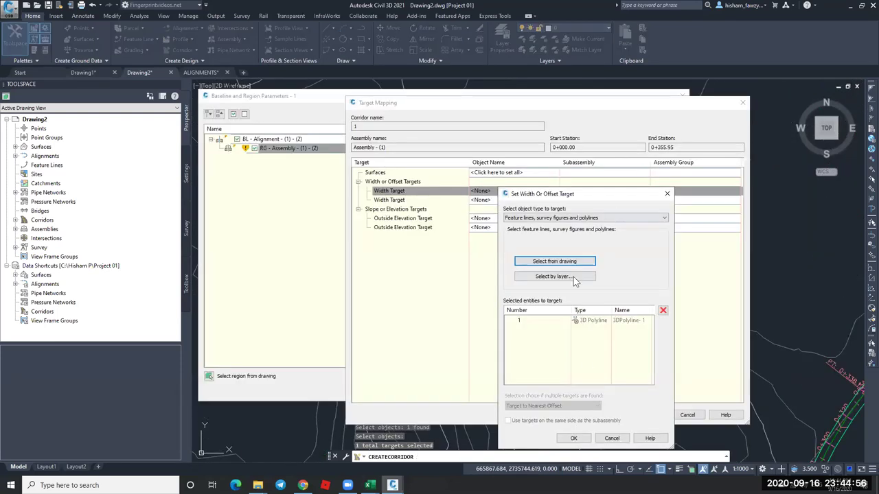
key(Return)
key(Down)
key(Down)
key(Return)
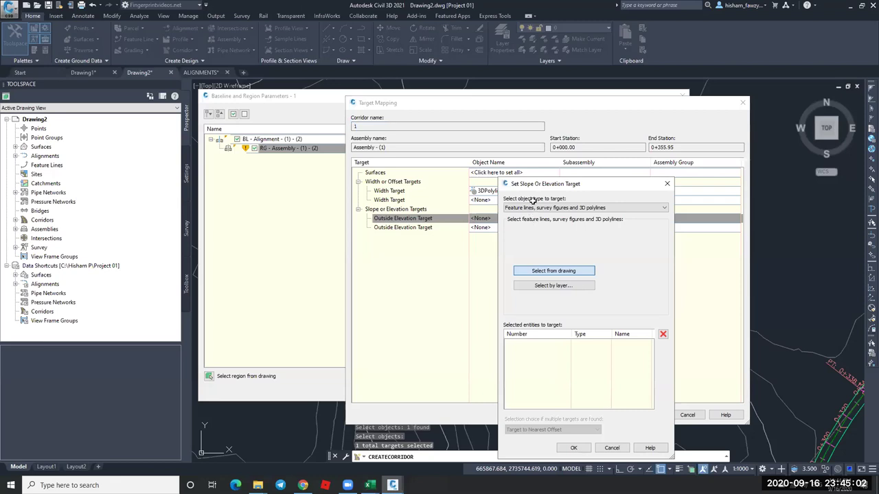
key(Return)
Set the second Width and Outside Elevation targets to 3DPolyline-2.
key(Up)
key(Up)
key(Return)
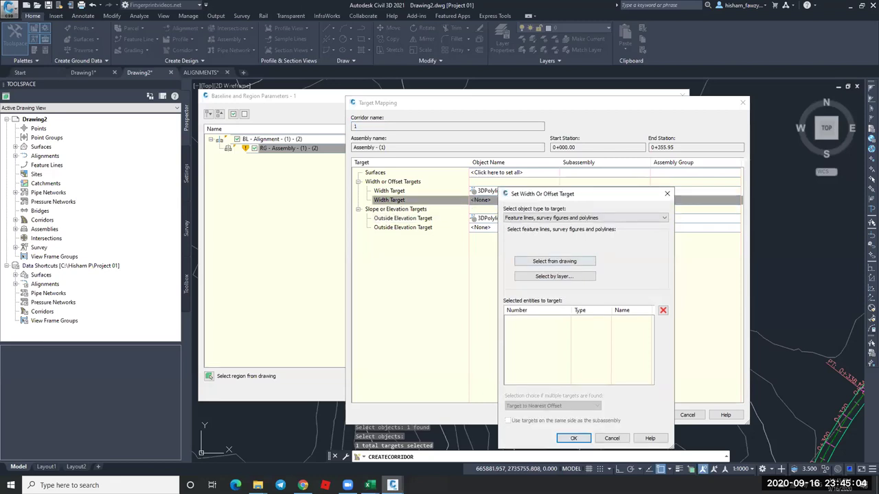
click(554, 261)
key(Return)
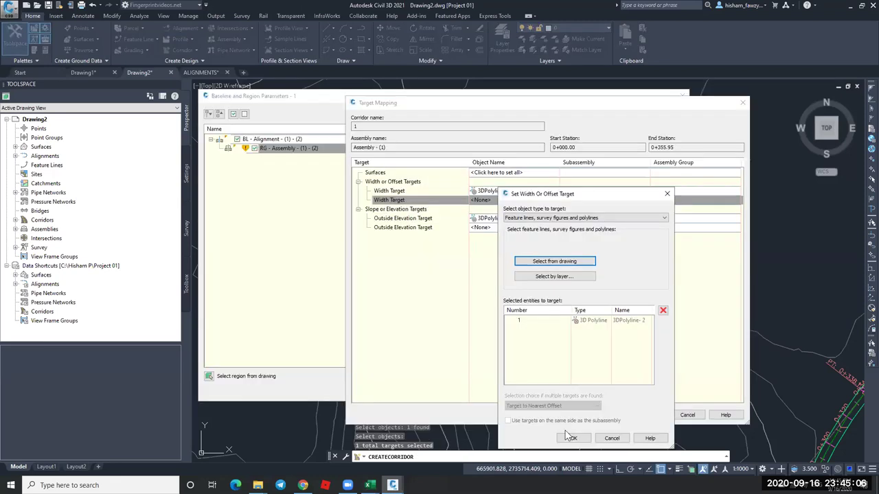
key(Return)
key(Down)
key(Down)
key(Down)
key(Return)
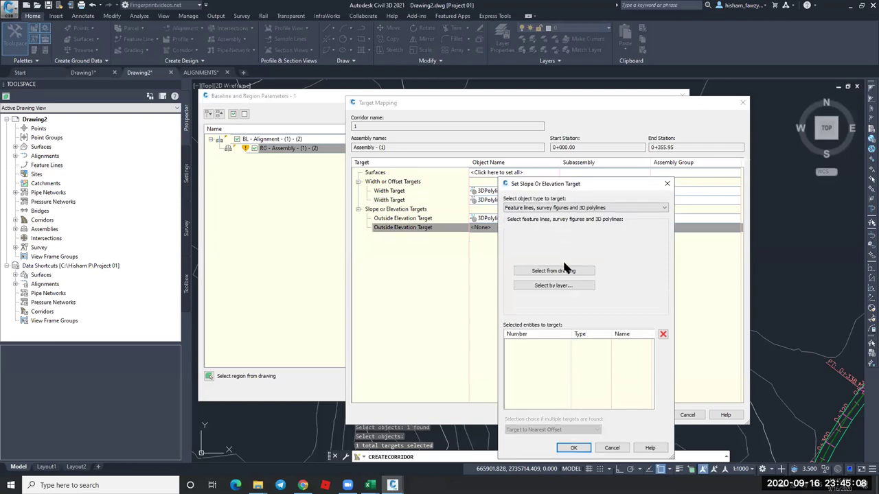
click(554, 270)
click(709, 221)
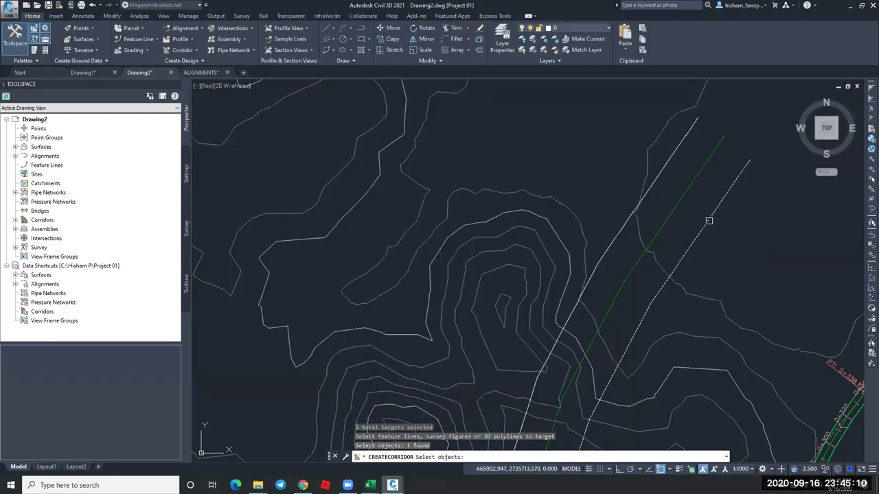
key(Return)
key(Return)
key(Return)
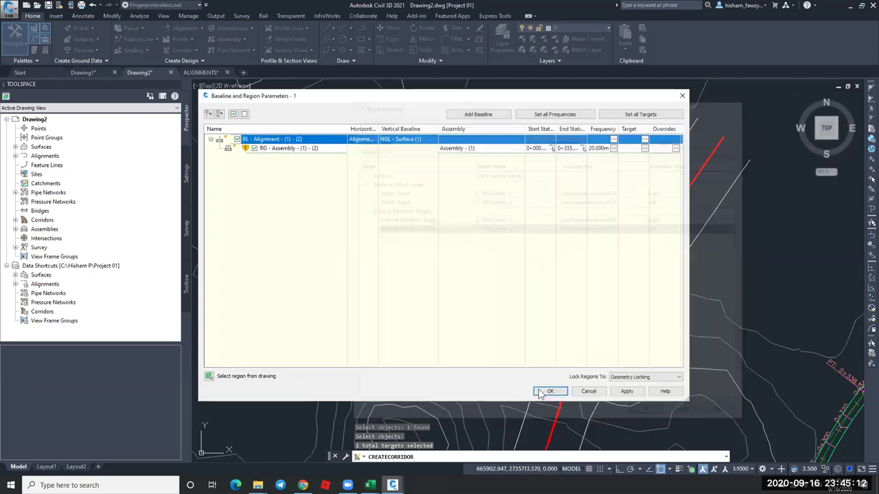
Accept the target mapping and rebuild Corridor 1.
click(552, 390)
click(476, 229)
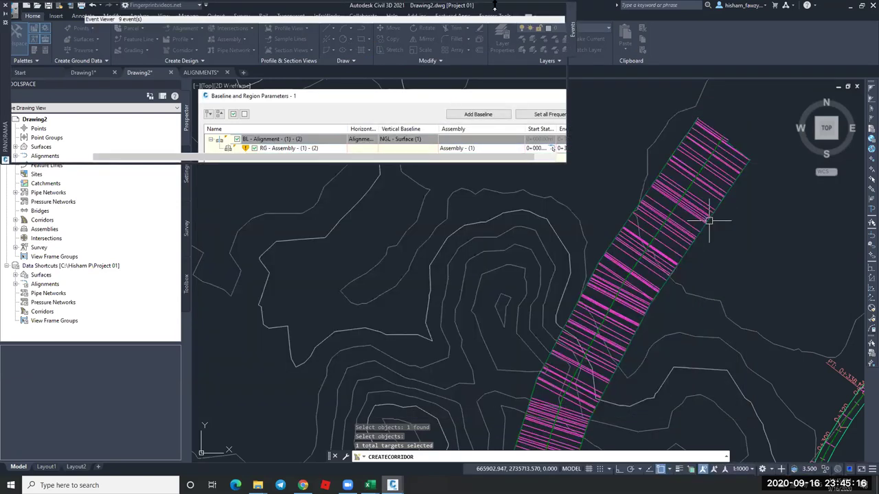
key(Escape)
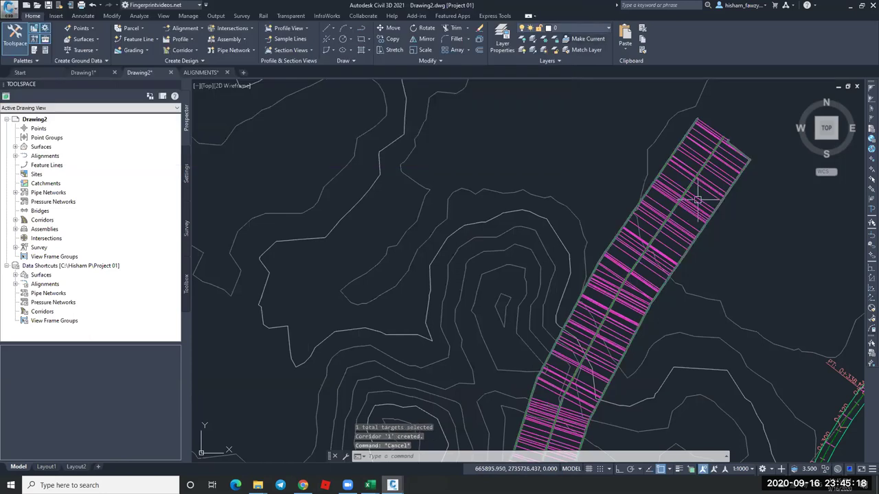
click(697, 200)
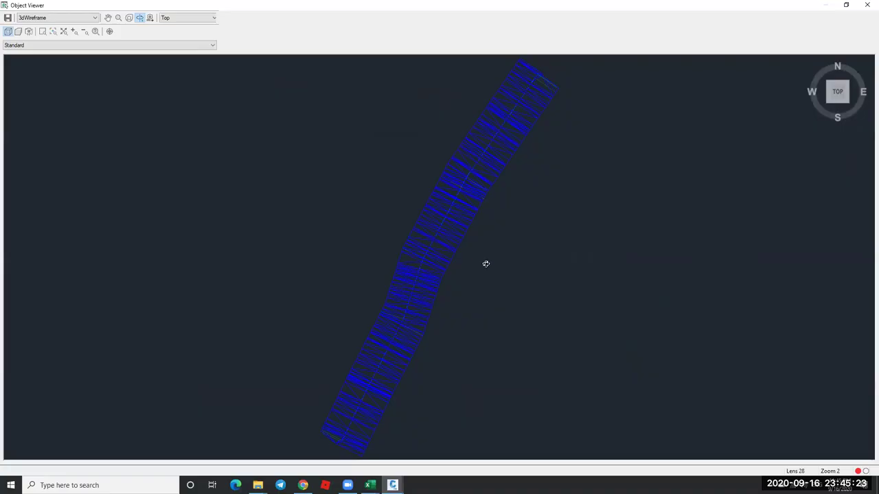
drag(487, 263, 440, 122)
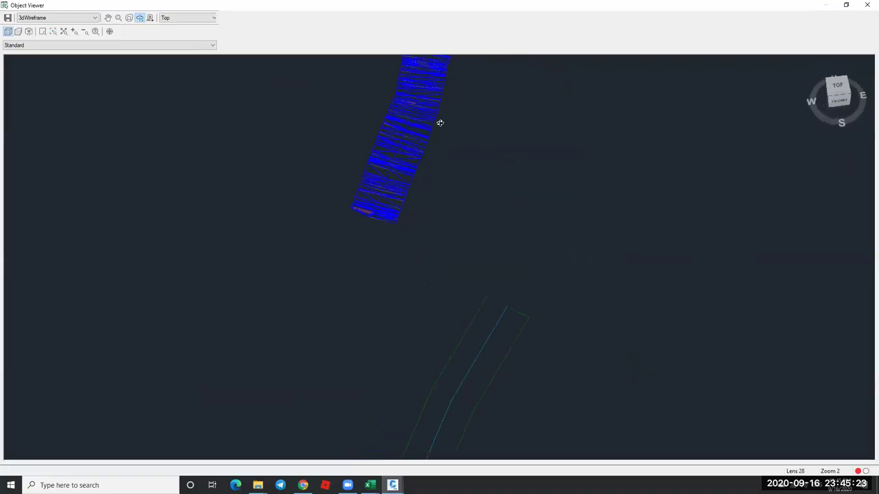
click(81, 18)
click(55, 36)
mouse_move(403, 221)
mouse_down()
mouse_move(424, 166)
mouse_move(440, 141)
mouse_move(444, 148)
mouse_up()
drag(382, 337, 489, 362)
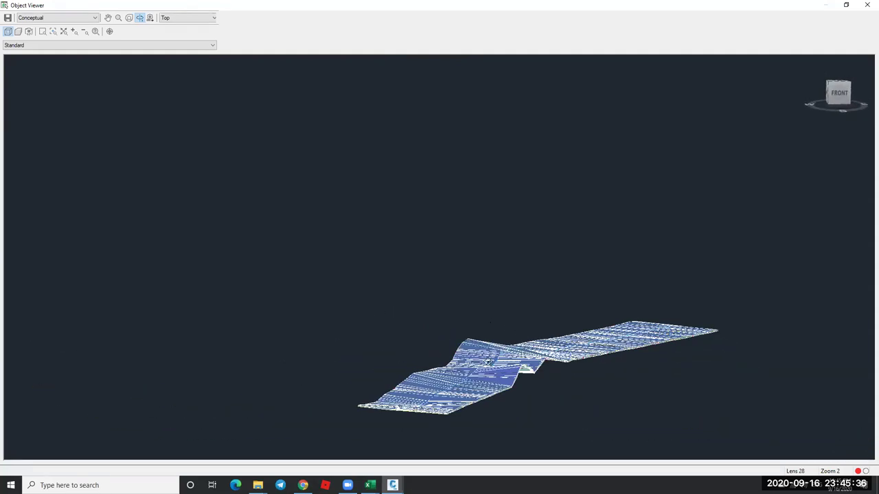
scroll(488, 373, up, 2)
scroll(537, 302, down, 4)
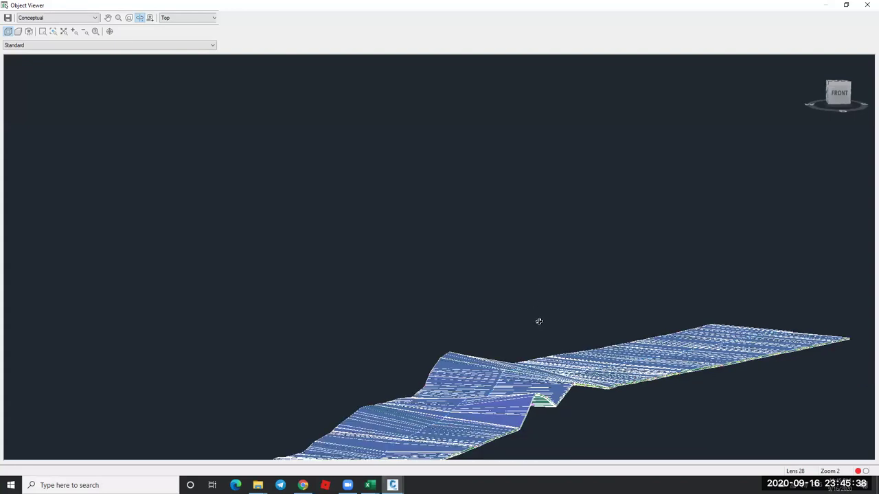
scroll(545, 270, up, 3)
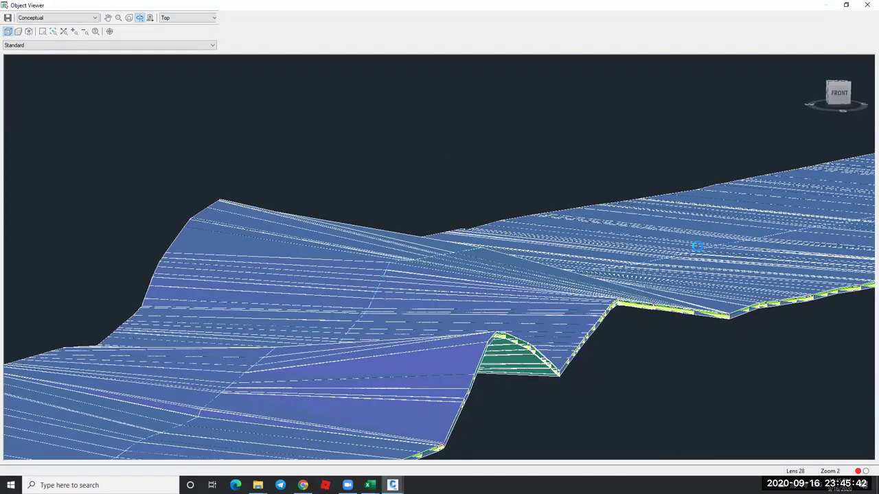
scroll(484, 263, up, 2)
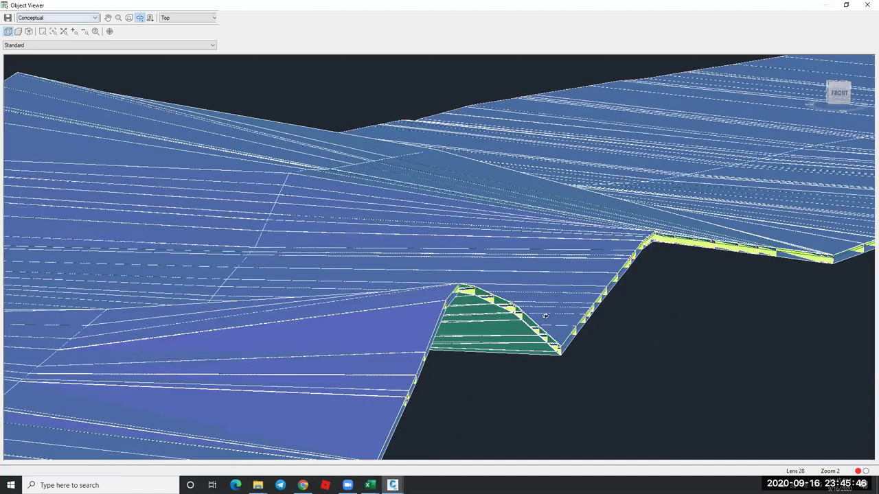
key(Up)
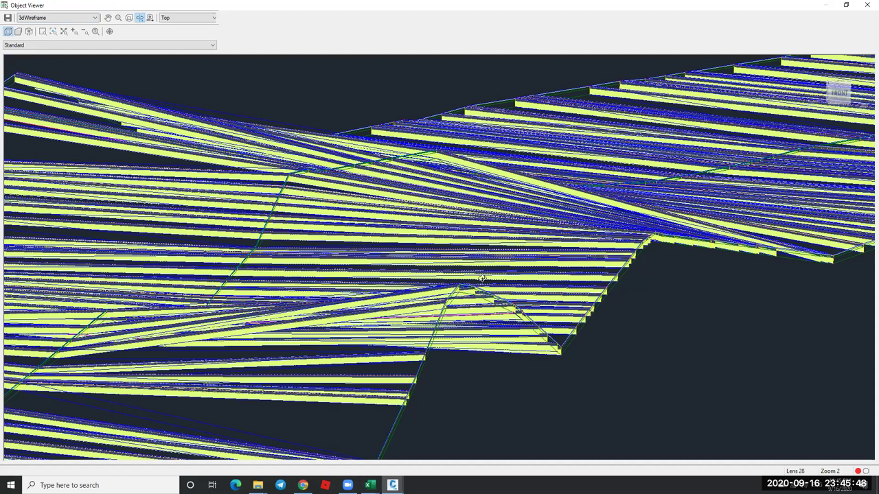
scroll(250, 234, up, 2)
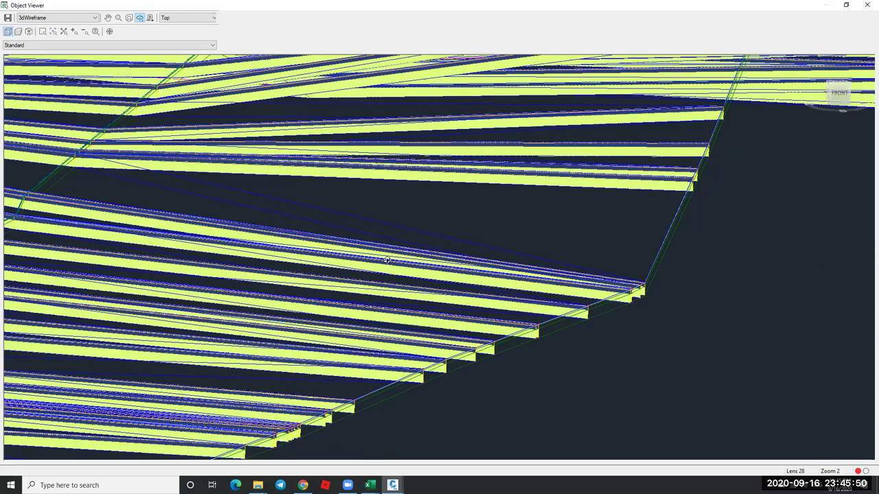
scroll(421, 224, down, 2)
scroll(425, 213, down, 3)
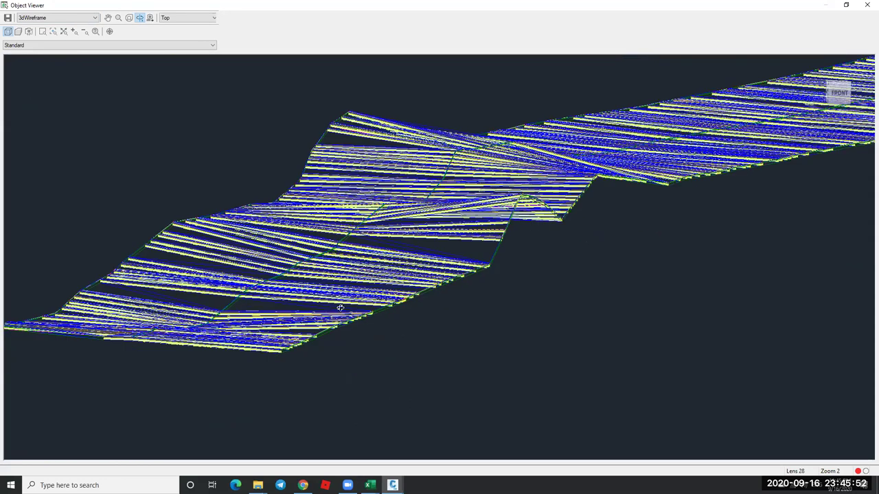
scroll(186, 382, up, 2)
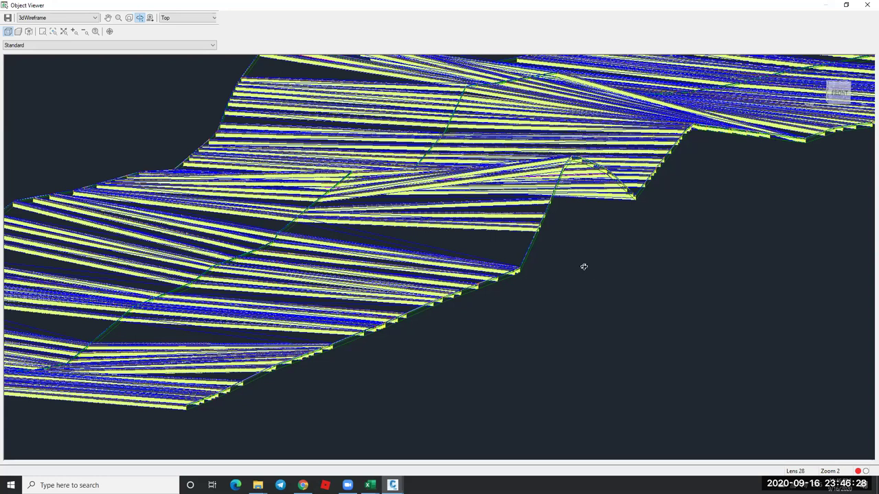
scroll(590, 242, down, 5)
drag(591, 231, 594, 259)
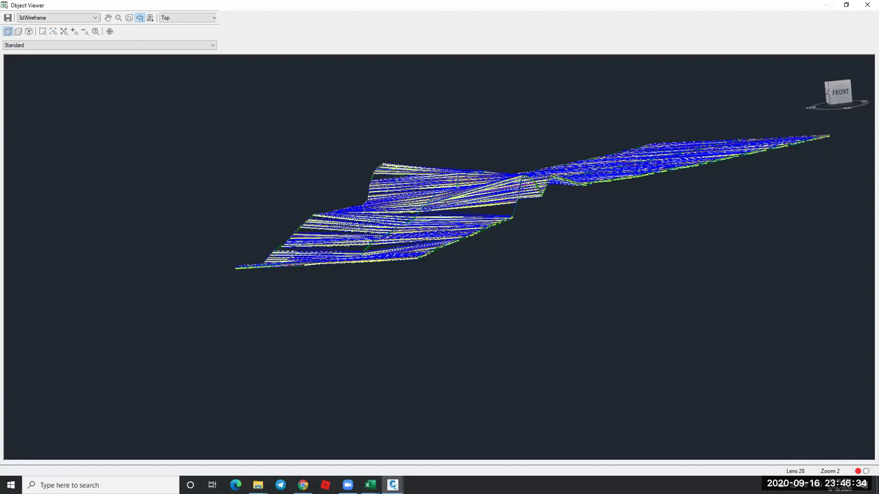
key(Escape)
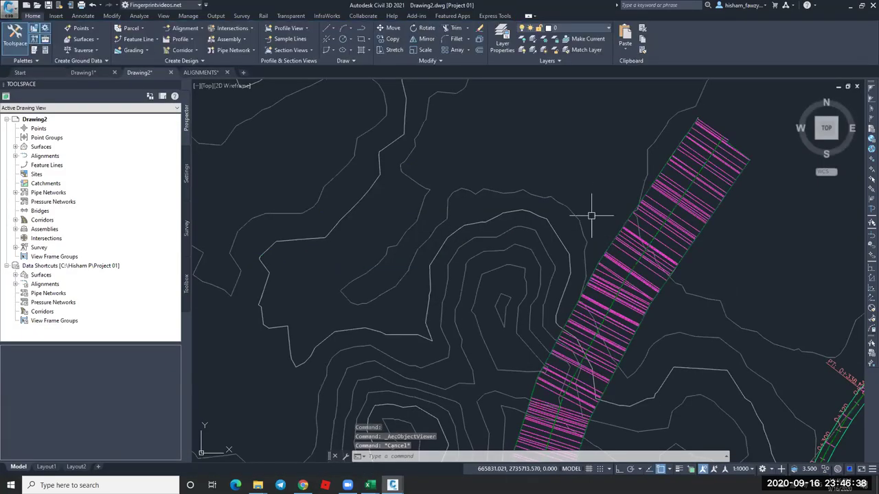
scroll(602, 195, up, 5)
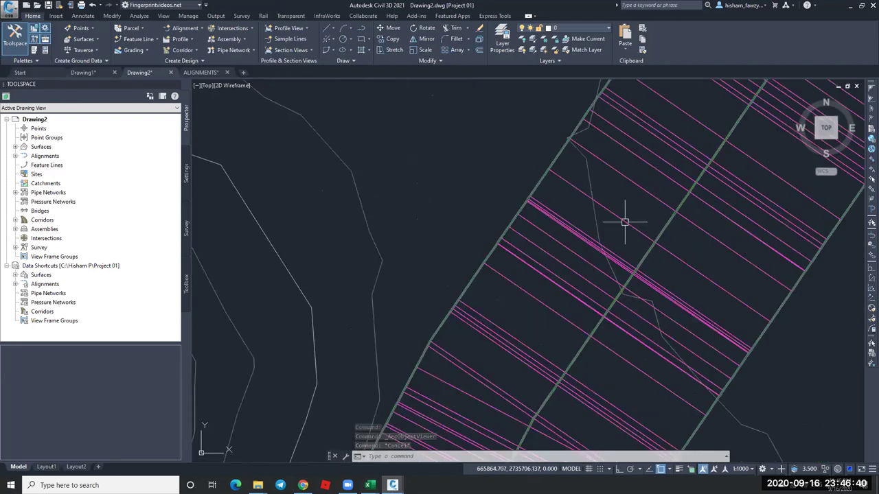
scroll(625, 221, down, 2)
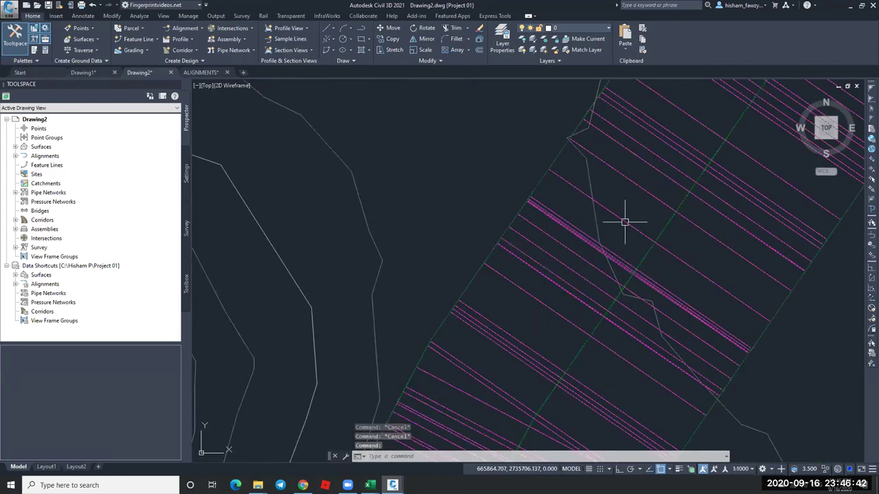
click(640, 230)
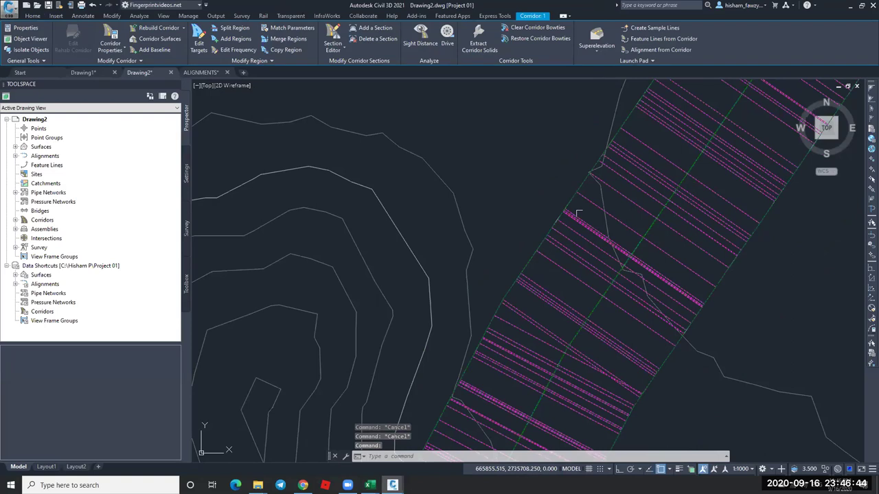
scroll(571, 212, down, 2)
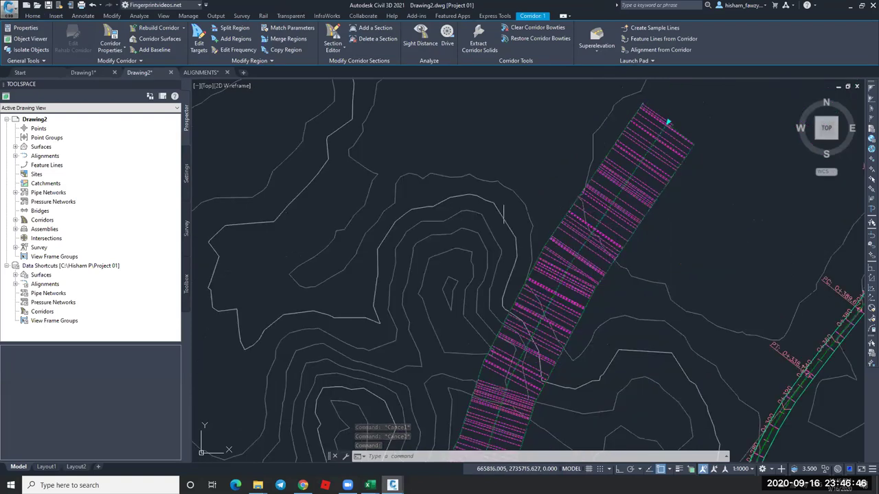
scroll(501, 204, down, 8)
scroll(597, 216, up, 10)
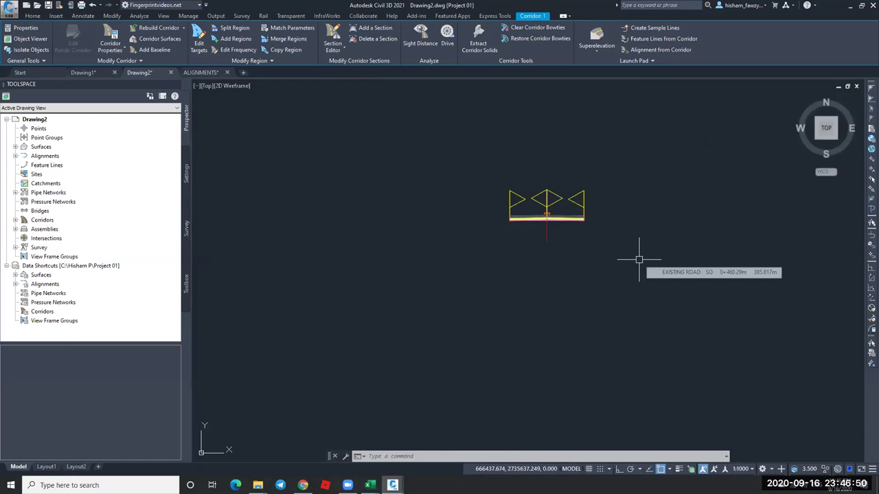
key(Escape)
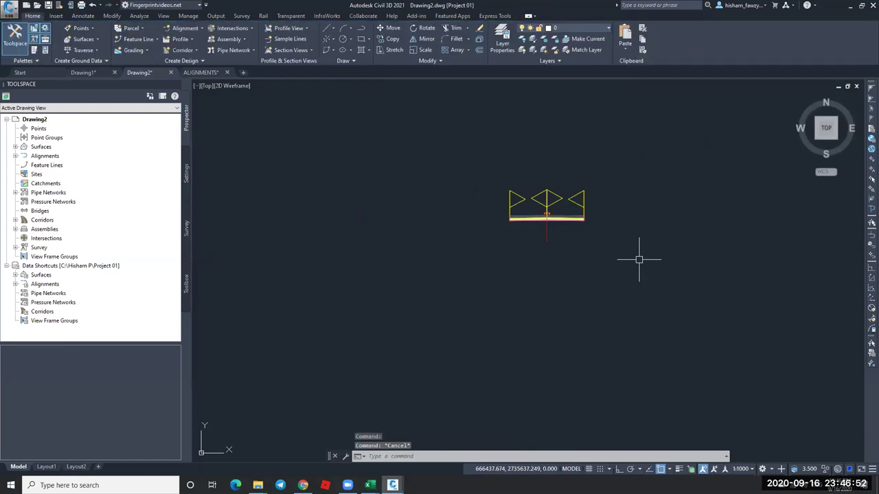
scroll(687, 238, down, 10)
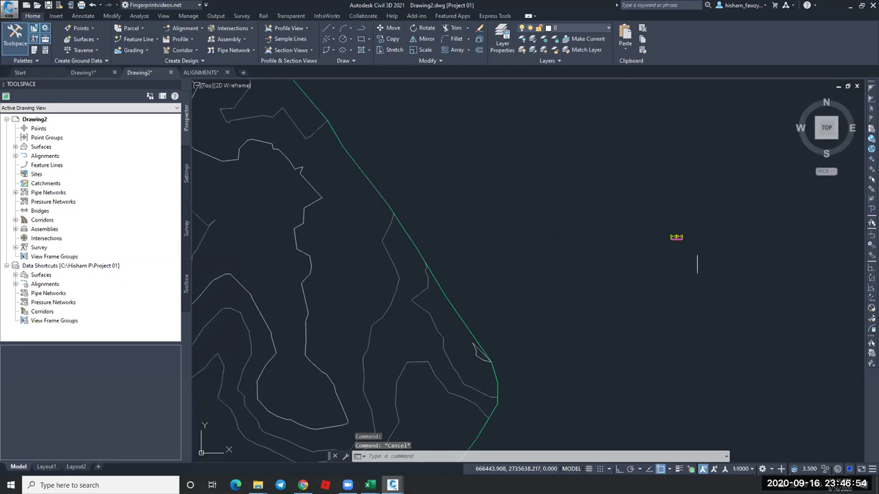
scroll(675, 254, down, 5)
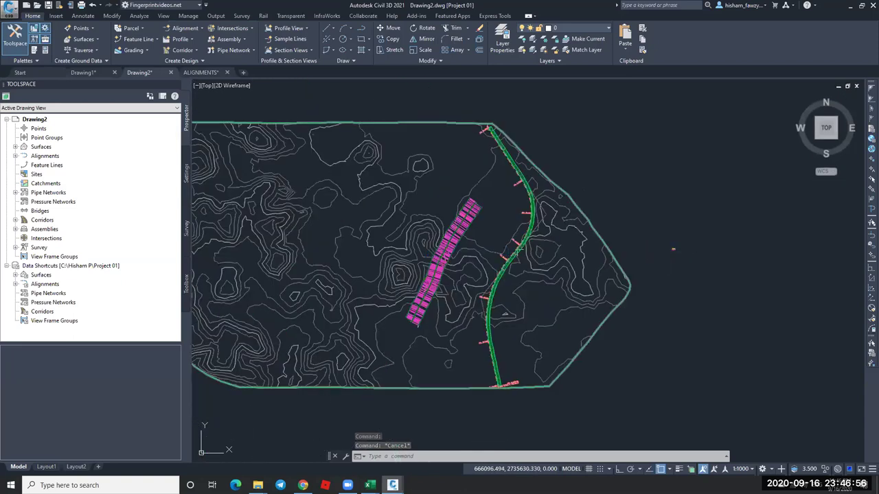
scroll(432, 252, up, 2)
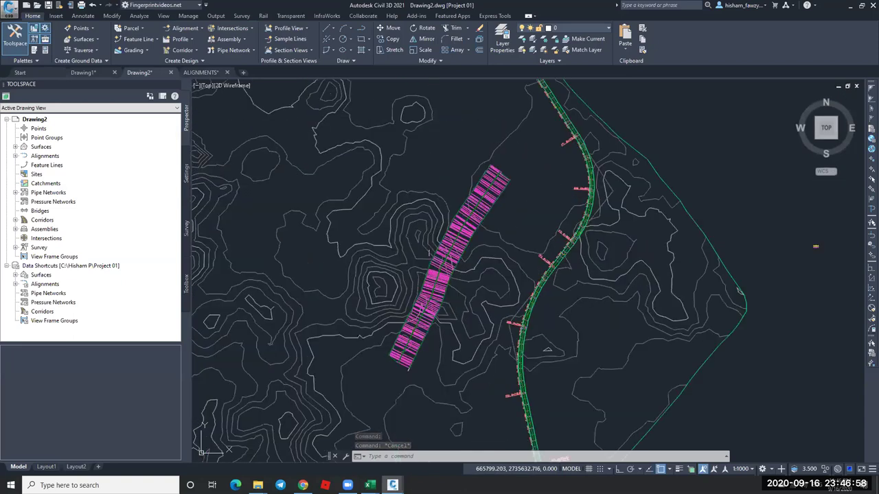
scroll(433, 253, up, 2)
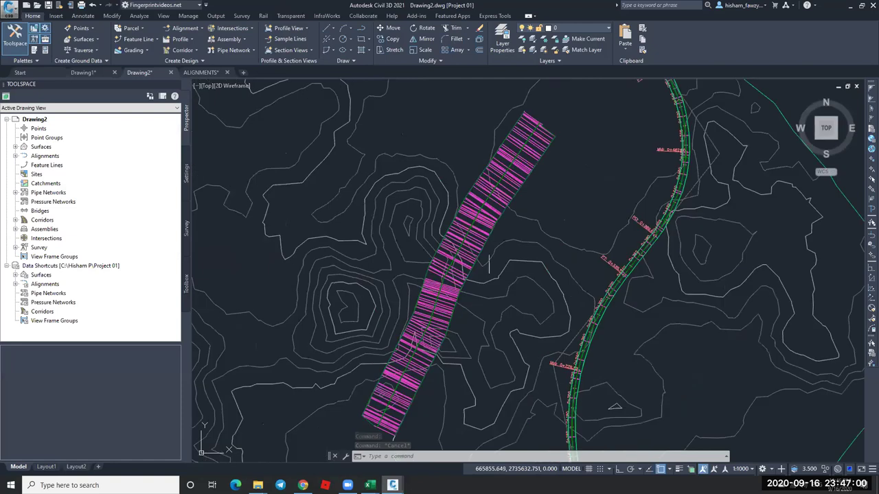
scroll(504, 252, up, 1)
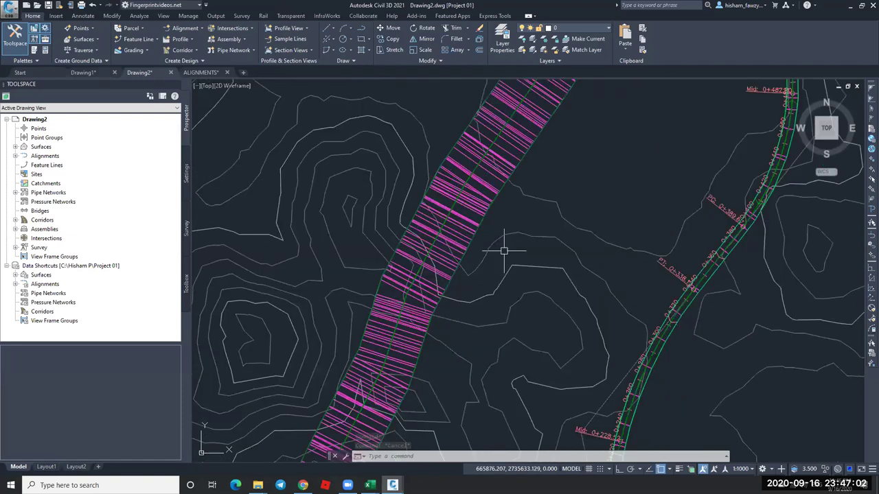
mouse_move(504, 251)
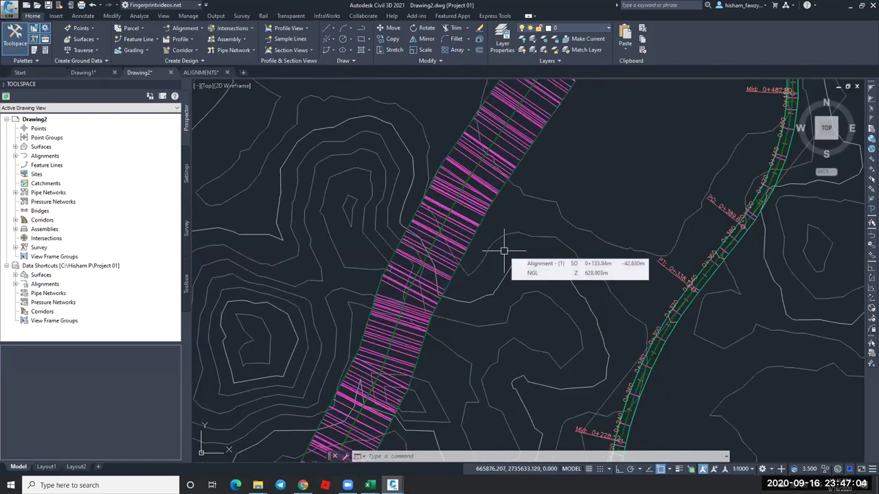
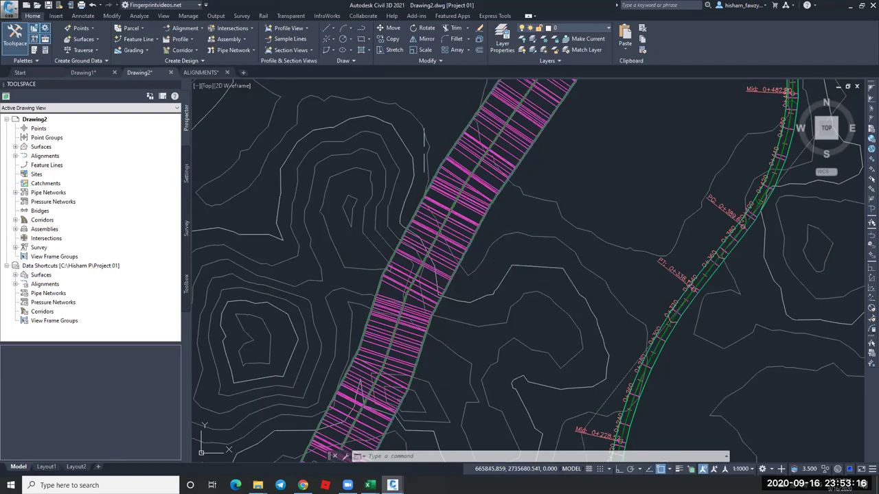
Open the STORM NETWORK drawing from the Start tab's recent drawings list.
click(45, 72)
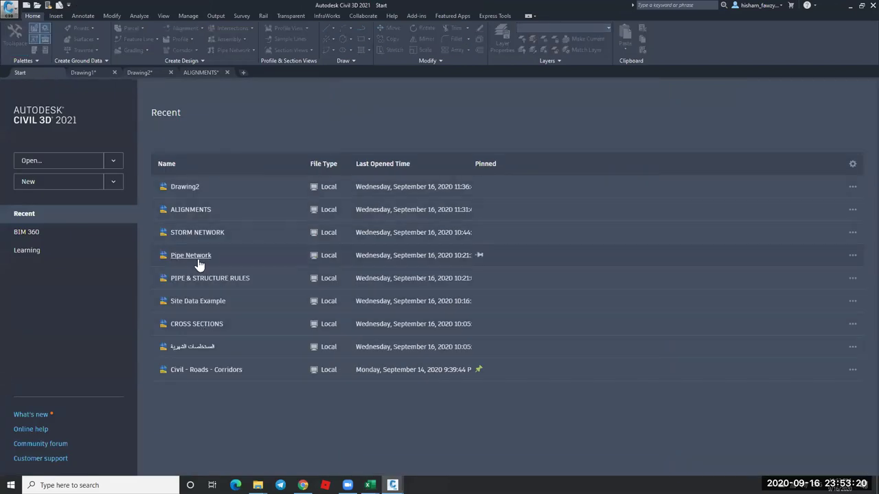
click(198, 233)
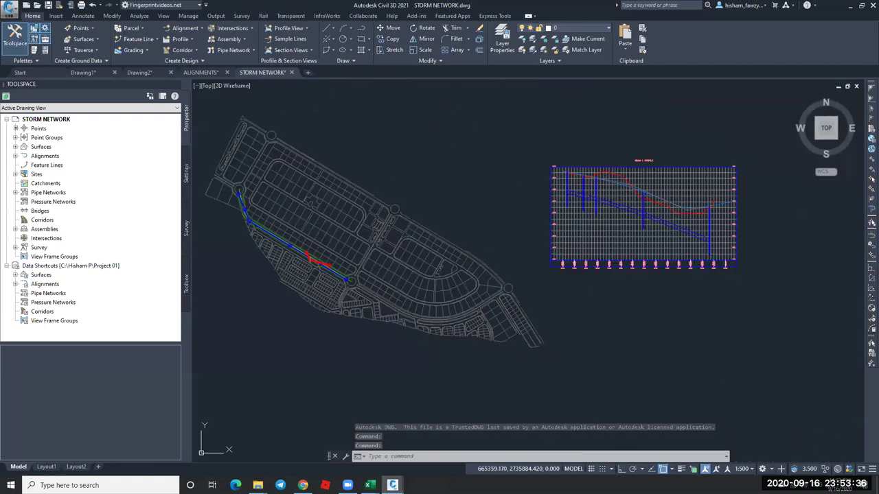
scroll(389, 228, up, 4)
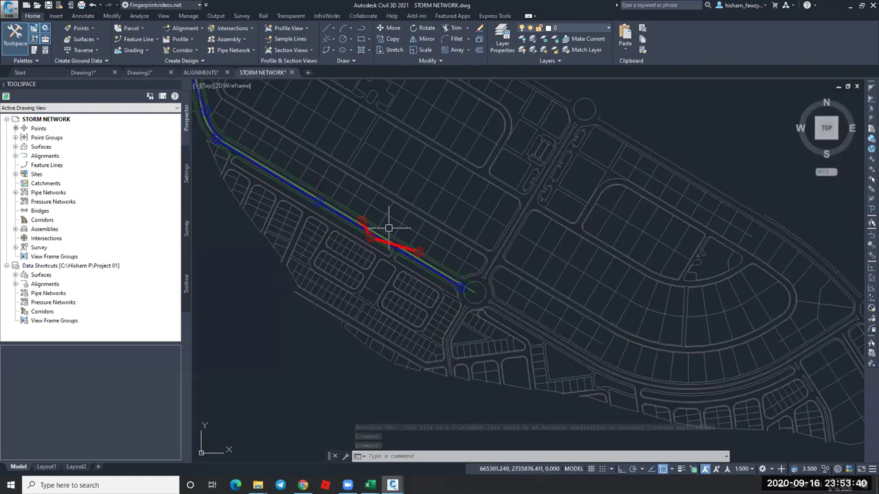
scroll(389, 228, down, 4)
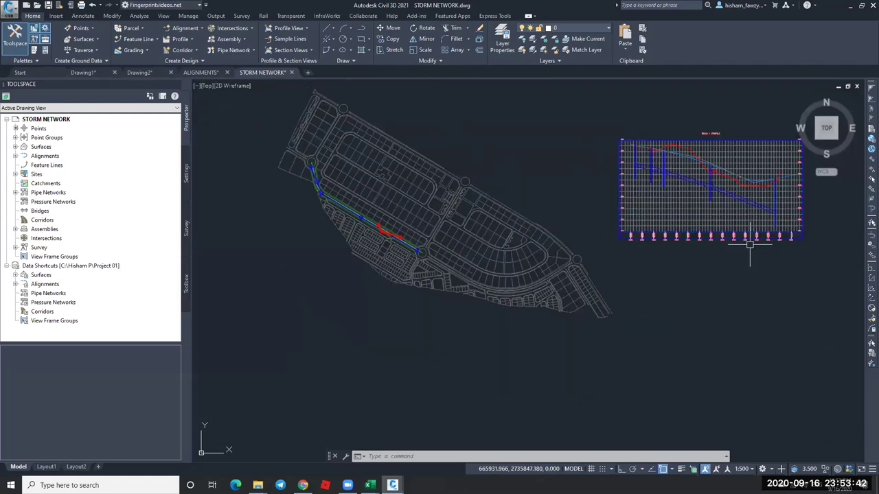
scroll(705, 199, up, 4)
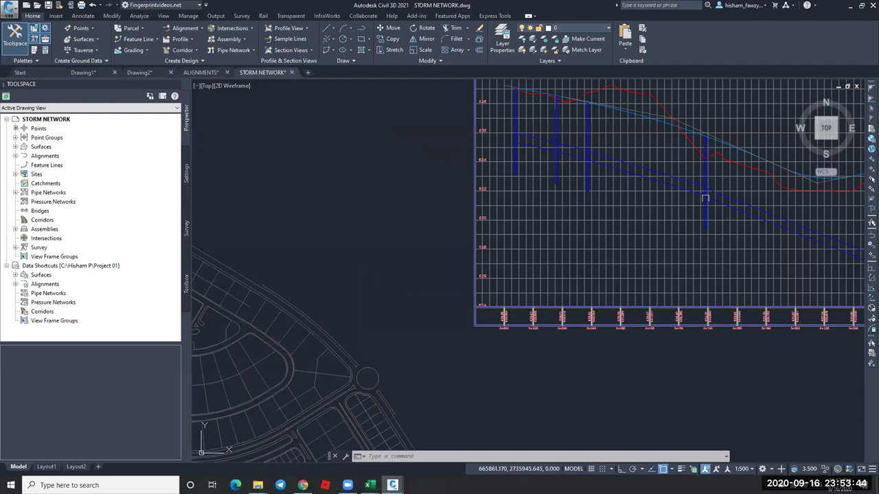
scroll(705, 198, down, 3)
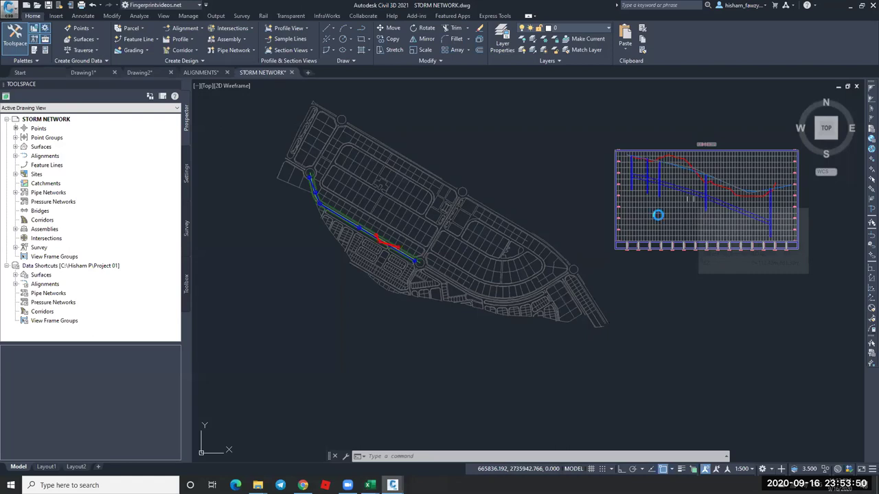
scroll(700, 183, up, 2)
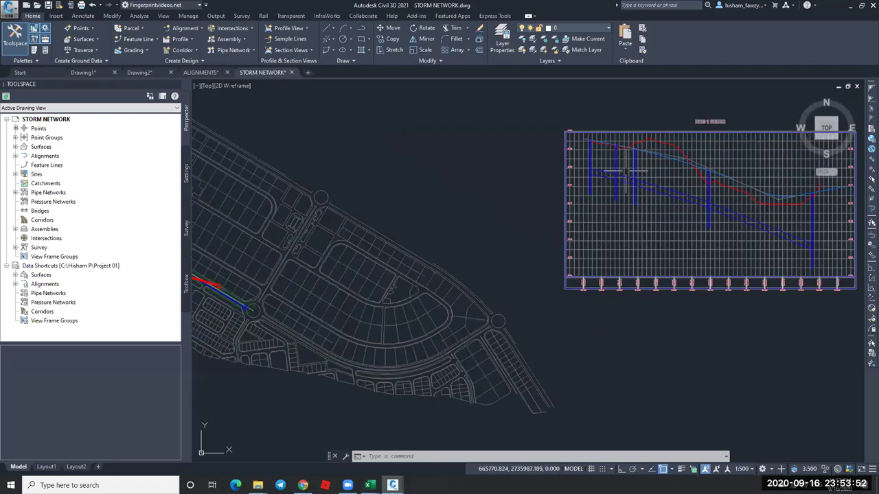
scroll(542, 138, up, 2)
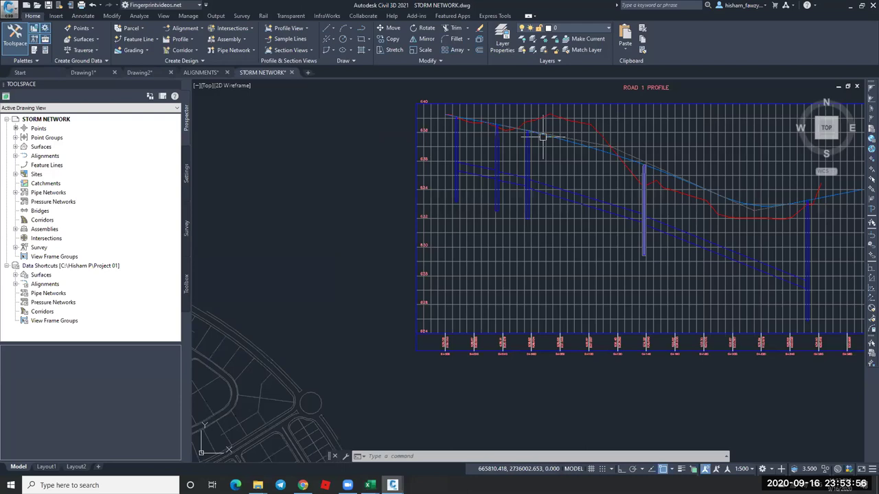
scroll(605, 195, down, 2)
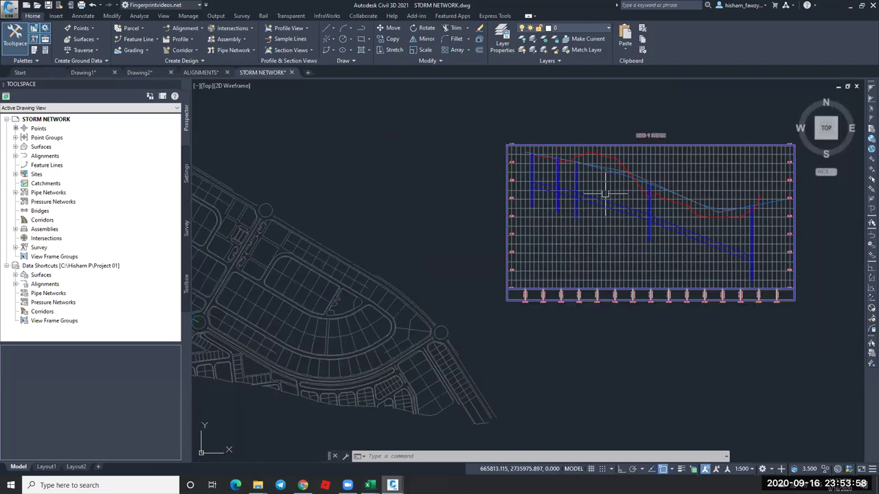
scroll(604, 195, down, 2)
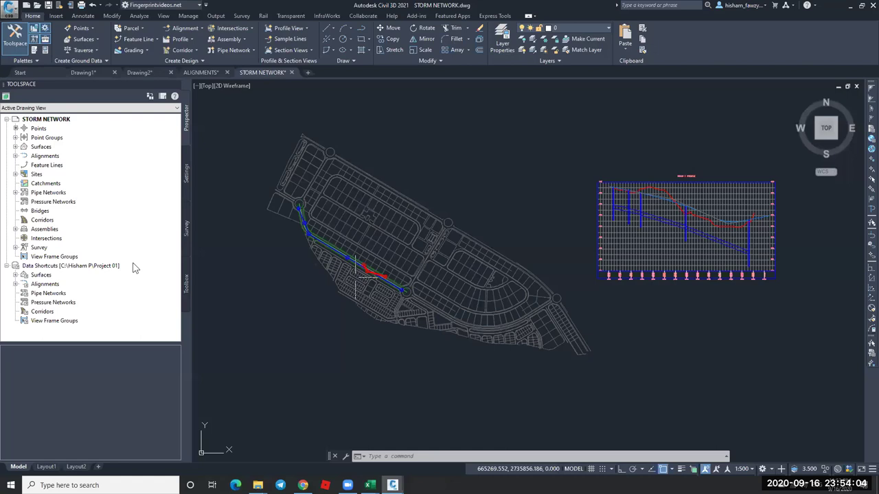
scroll(444, 247, up, 10)
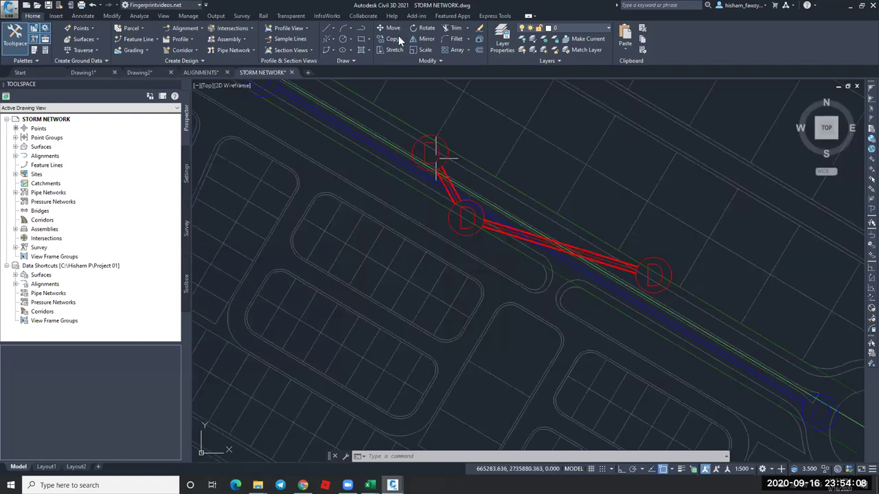
Draw the Network-2 parts into the Road 1 profile and pick pipes for the interference check.
click(435, 156)
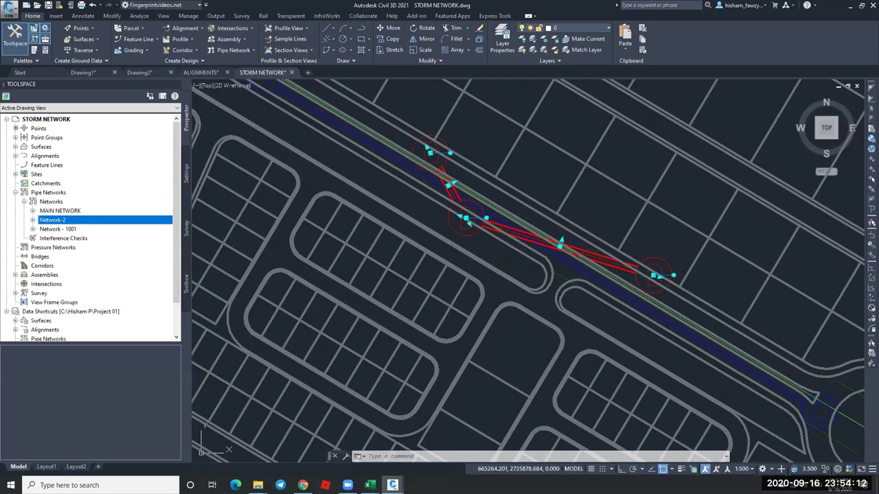
scroll(415, 210, down, 2)
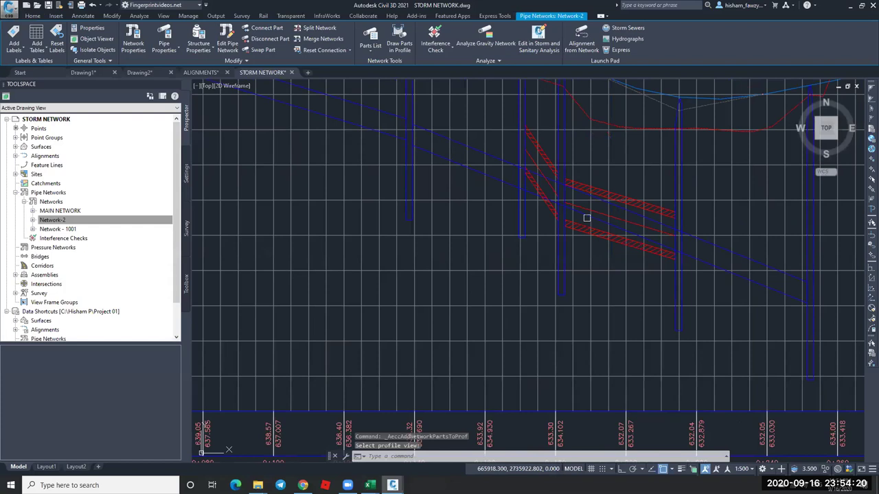
click(404, 330)
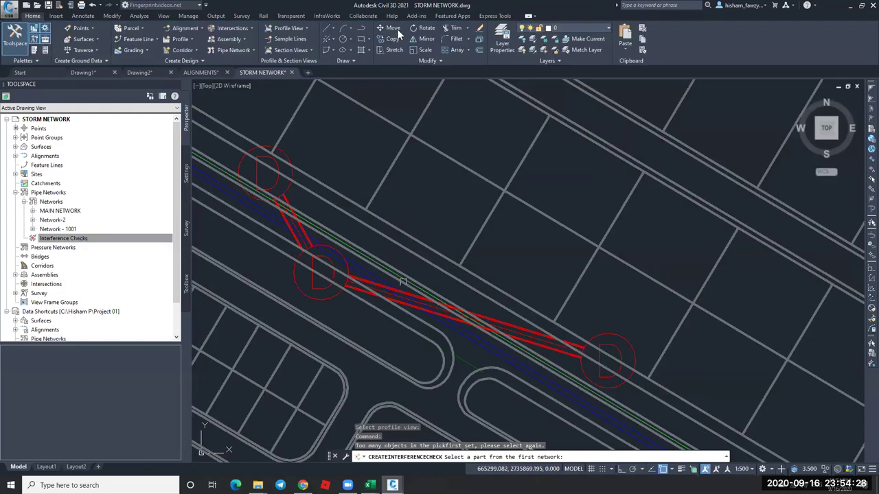
click(392, 267)
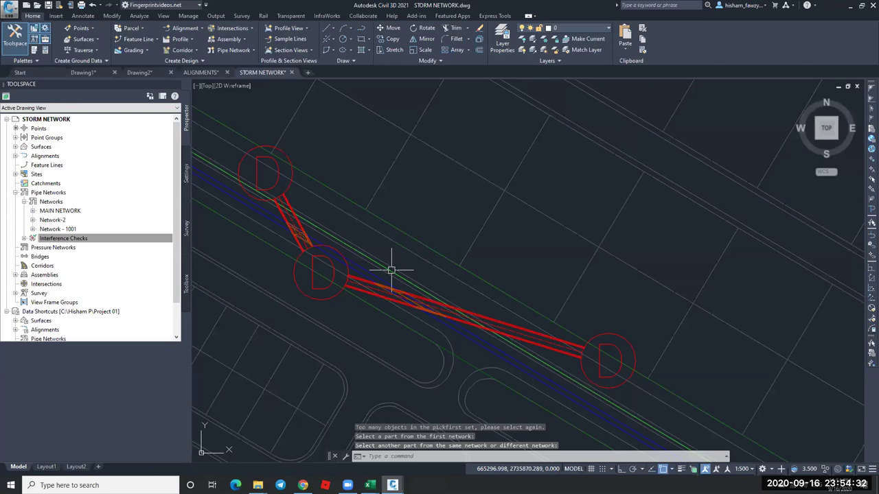
key(Escape)
key(Escape)
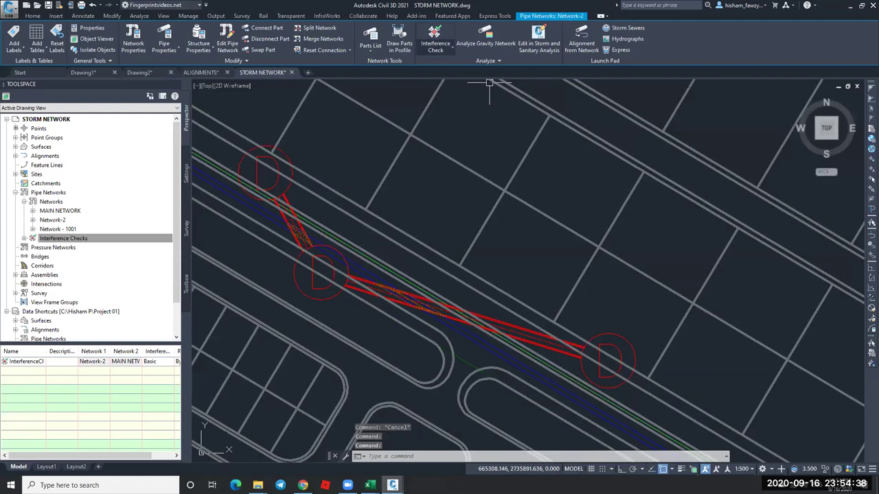
click(399, 43)
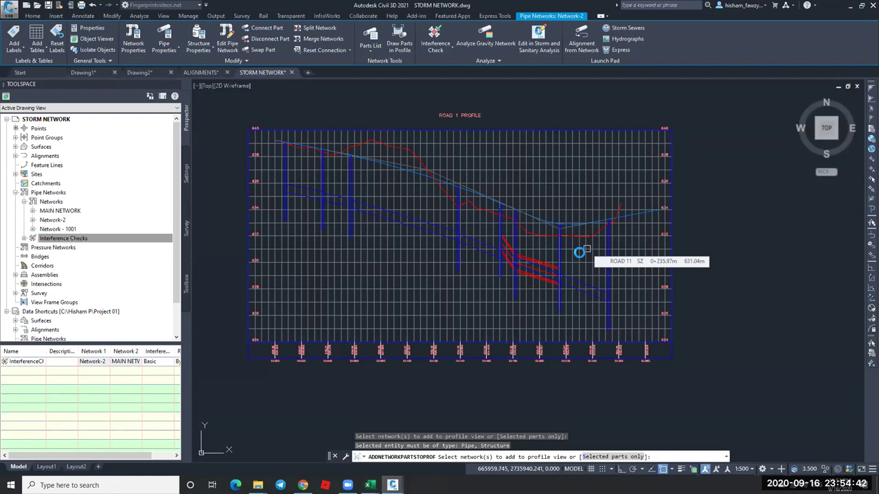
key(Escape)
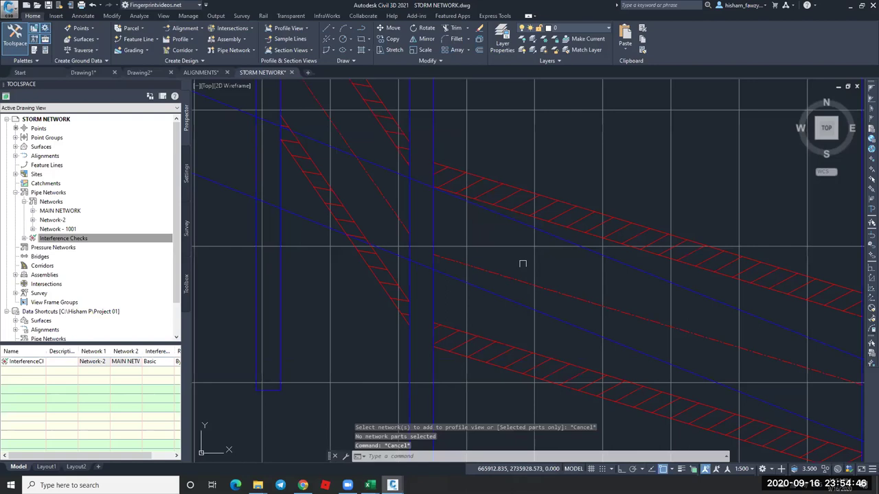
scroll(523, 263, down, 4)
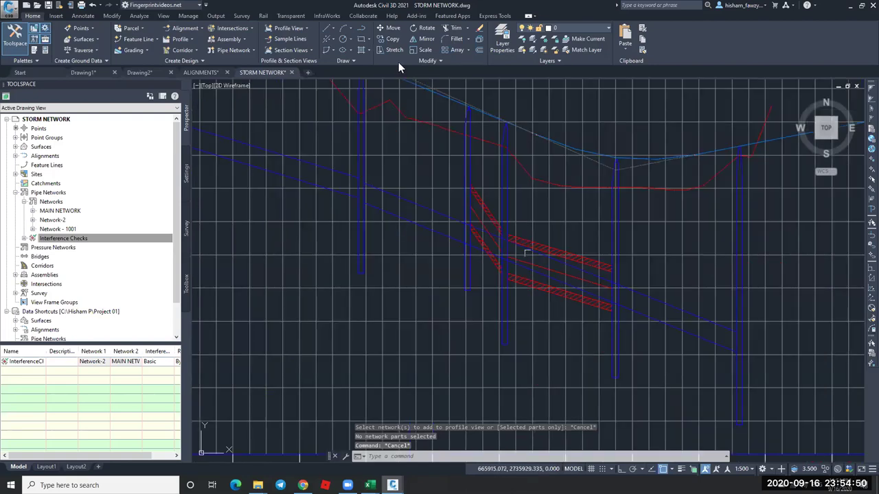
scroll(526, 254, down, 3)
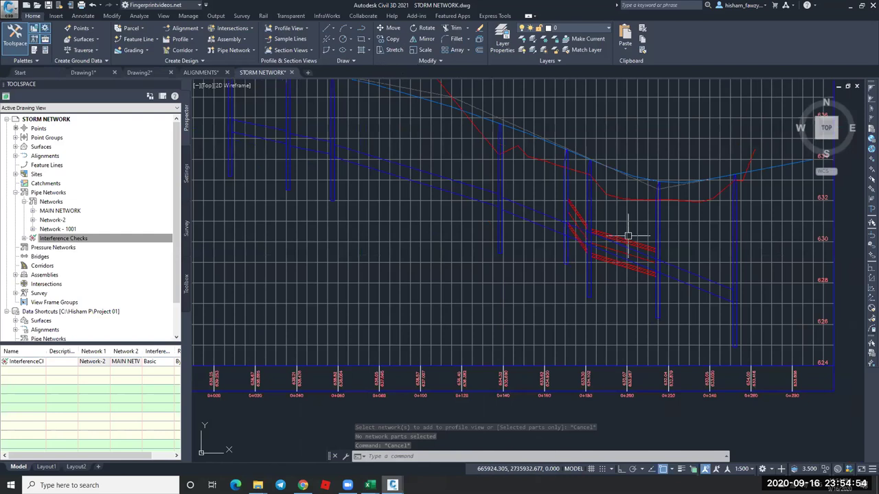
click(330, 198)
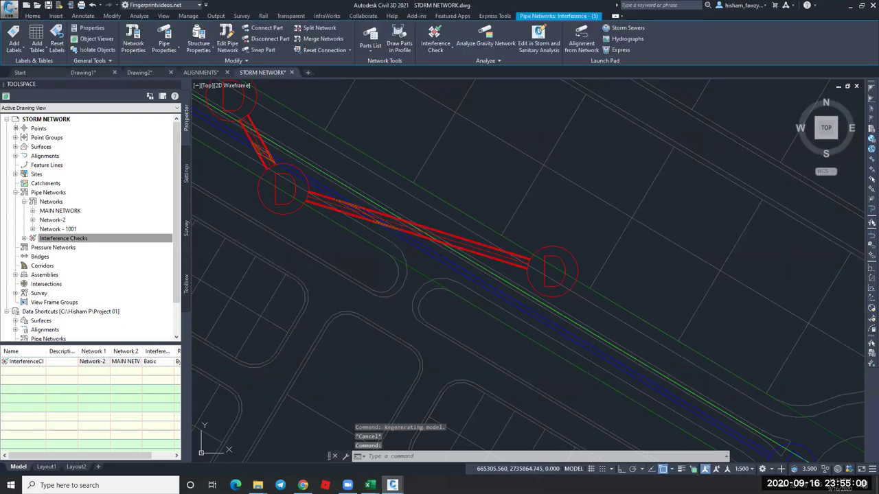
scroll(347, 192, down, 2)
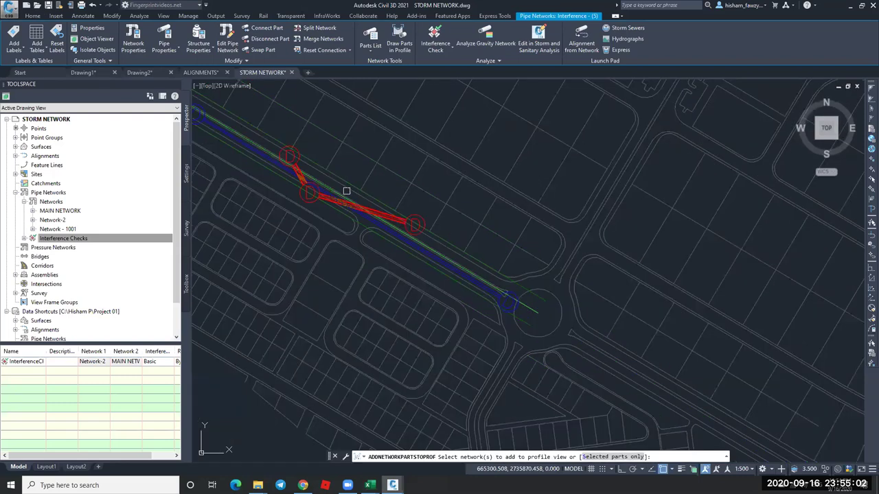
key(Escape)
scroll(373, 186, up, 2)
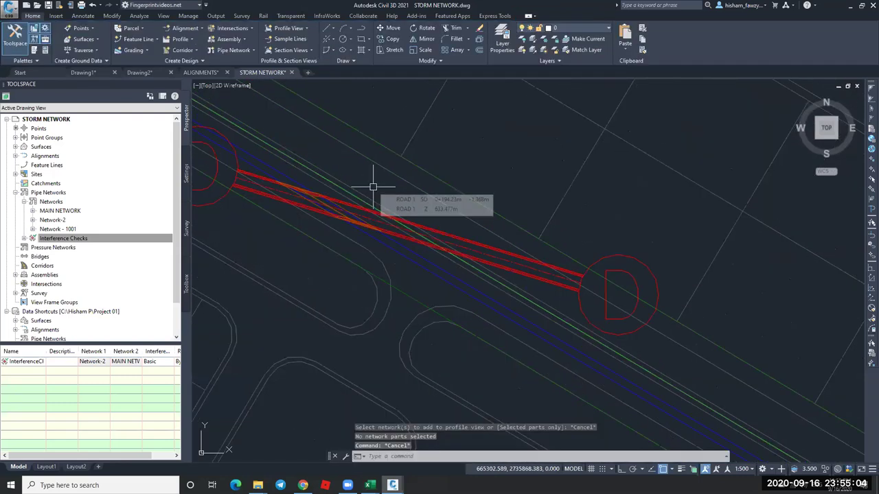
scroll(373, 186, down, 8)
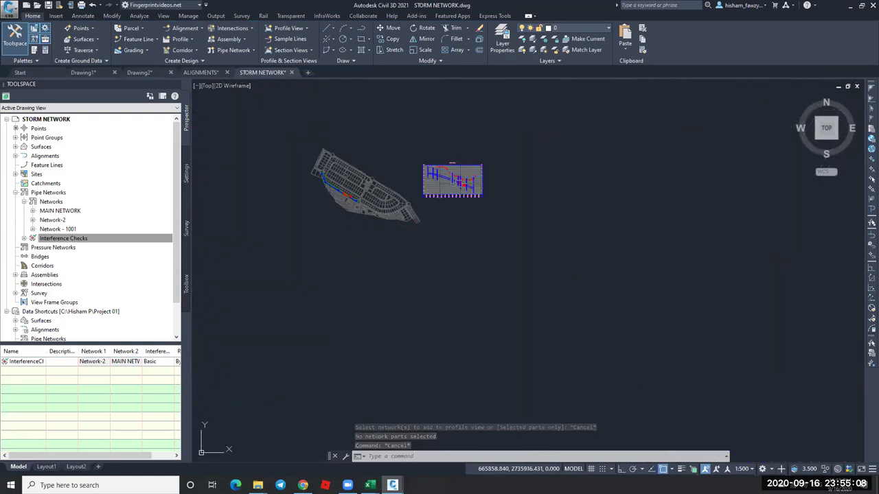
key(Escape)
scroll(457, 180, up, 8)
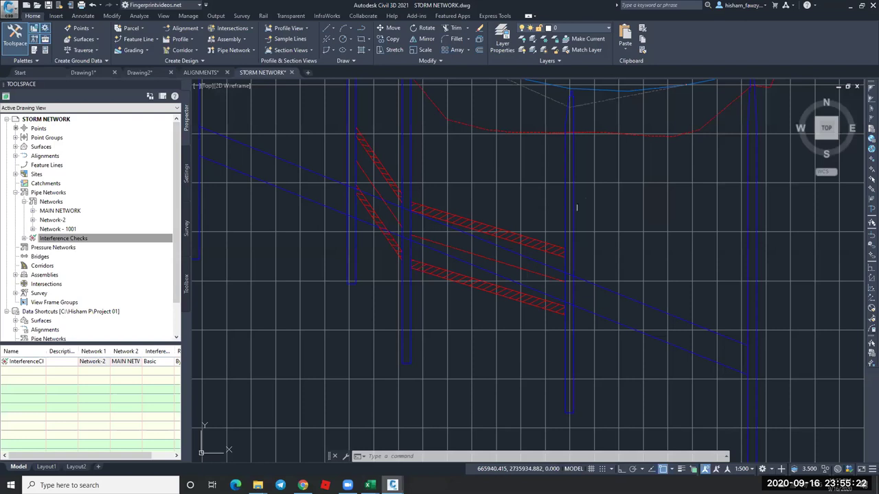
scroll(667, 231, down, 10)
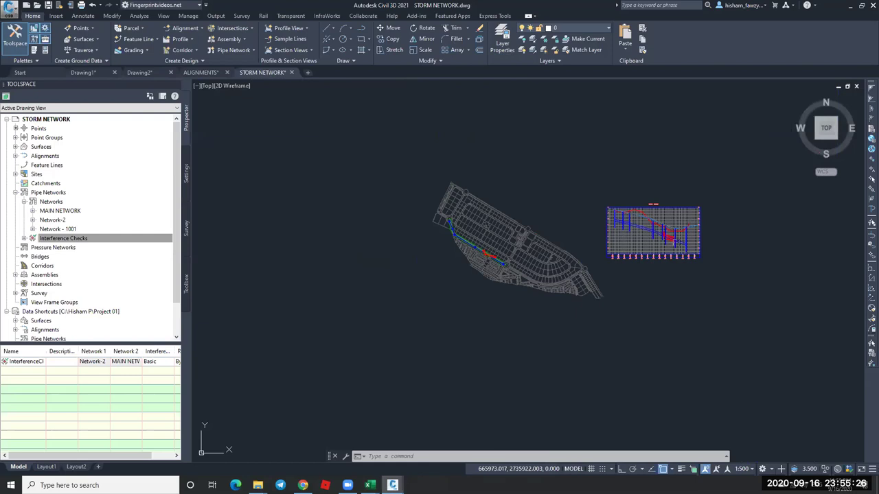
scroll(494, 253, up, 8)
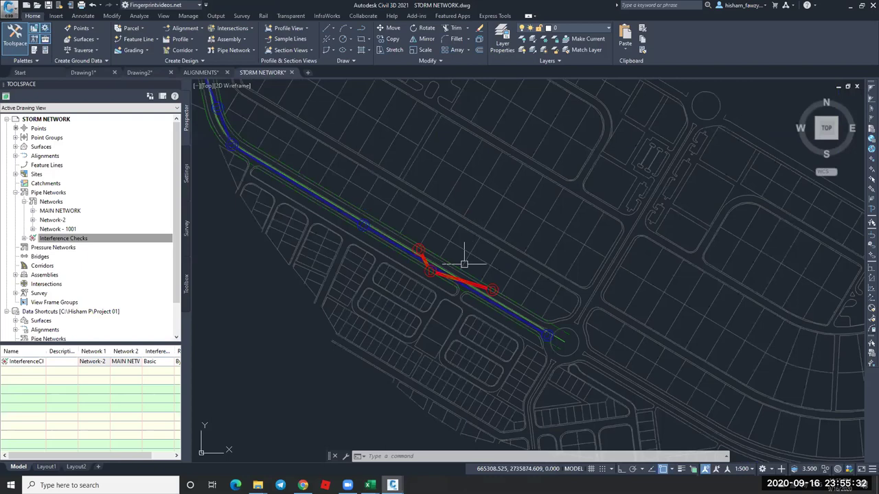
Zoom onto the red Network-2 pipes and undo the last grip edit.
scroll(464, 264, up, 6)
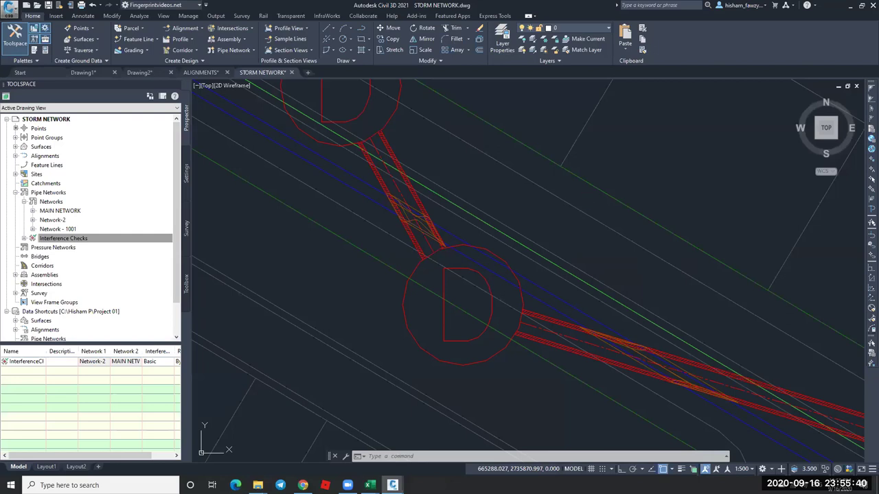
scroll(357, 227, down, 8)
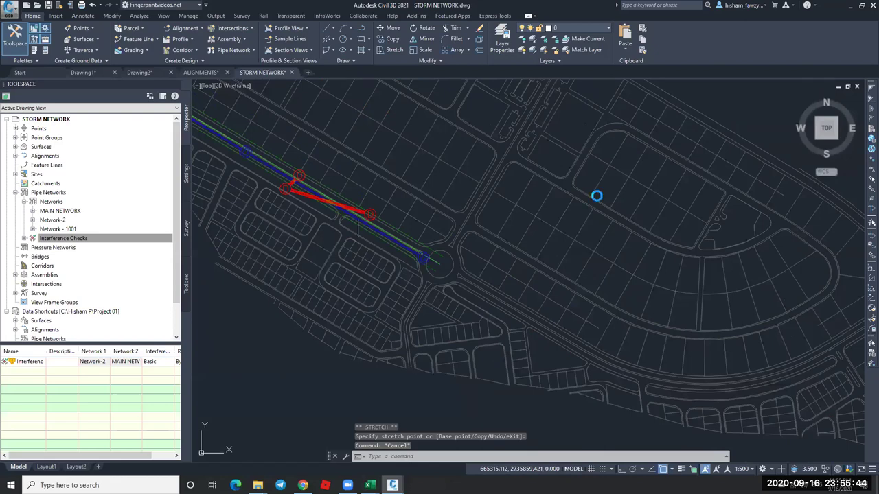
scroll(607, 193, up, 3)
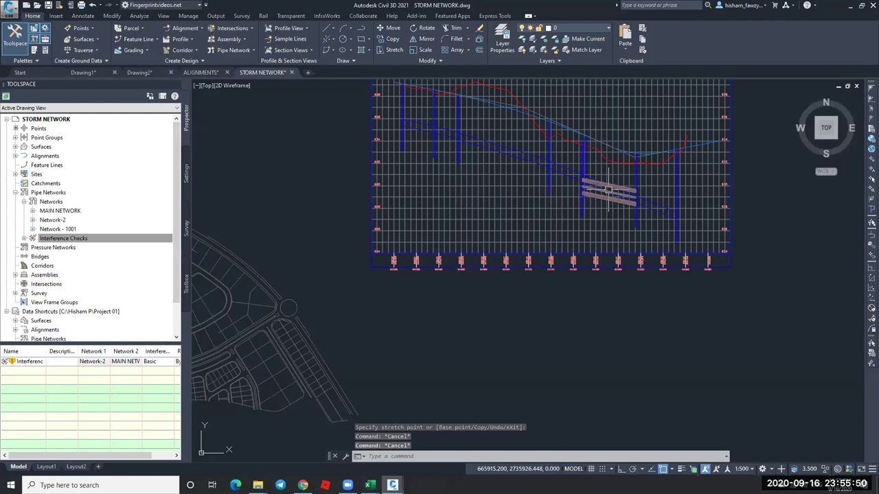
double_click(609, 190)
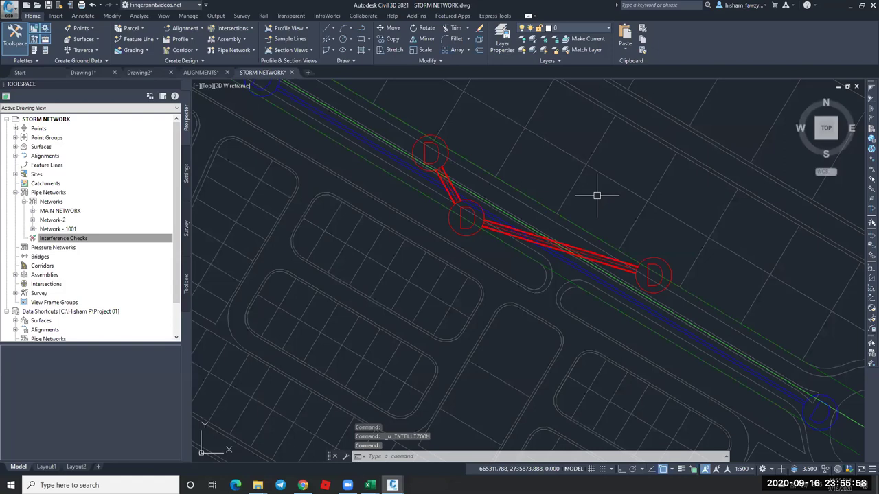
key(ctrl+z)
key(Escape)
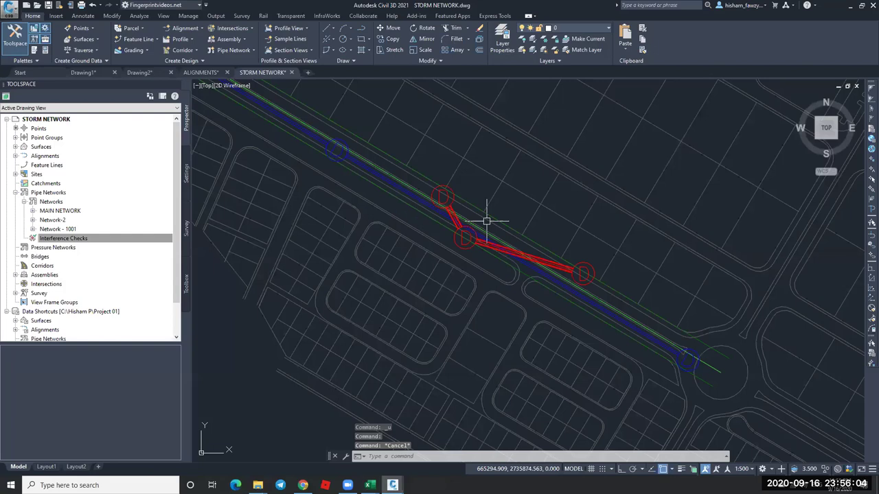
Cancel the accidental manhole grip stretch and undo again to restore the red pipe run.
click(456, 220)
scroll(455, 221, up, 6)
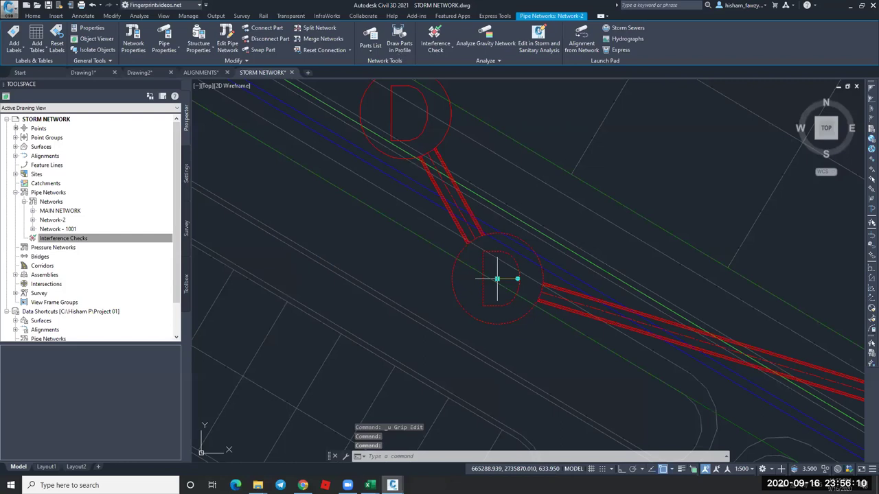
click(496, 278)
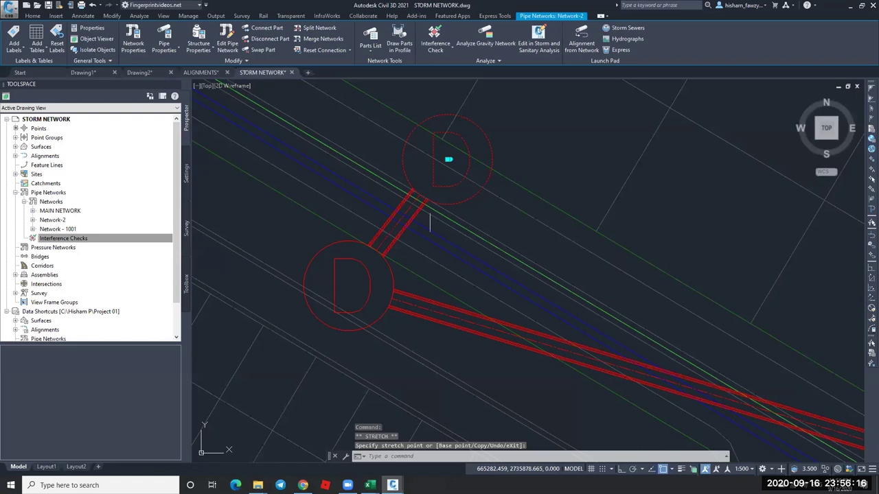
key(Escape)
key(Escape)
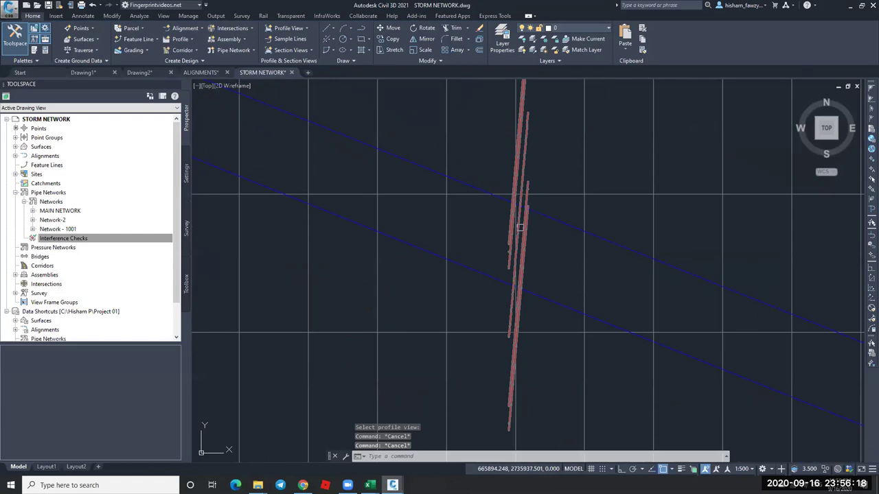
click(520, 228)
scroll(519, 227, down, 10)
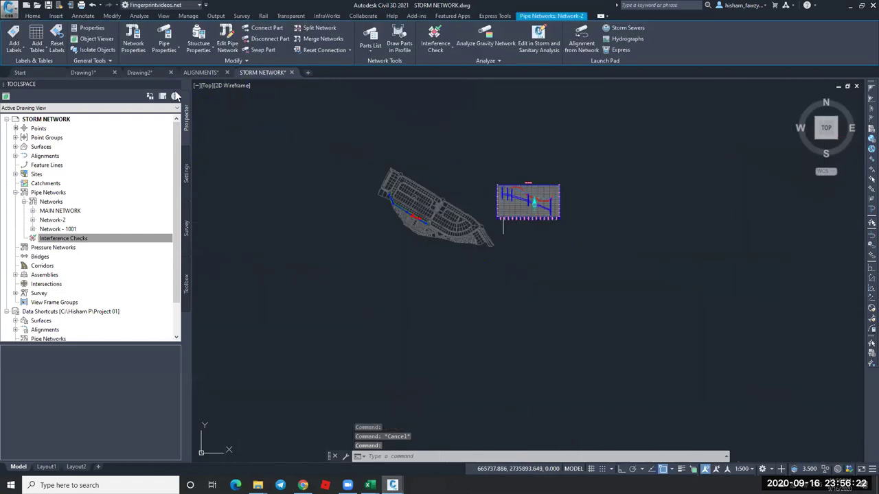
key(ctrl+z)
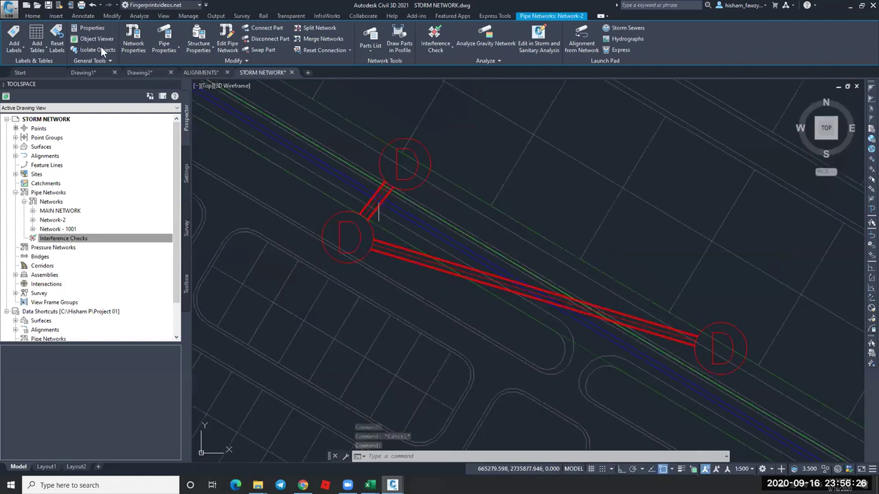
scroll(374, 200, up, 5)
double_click(374, 199)
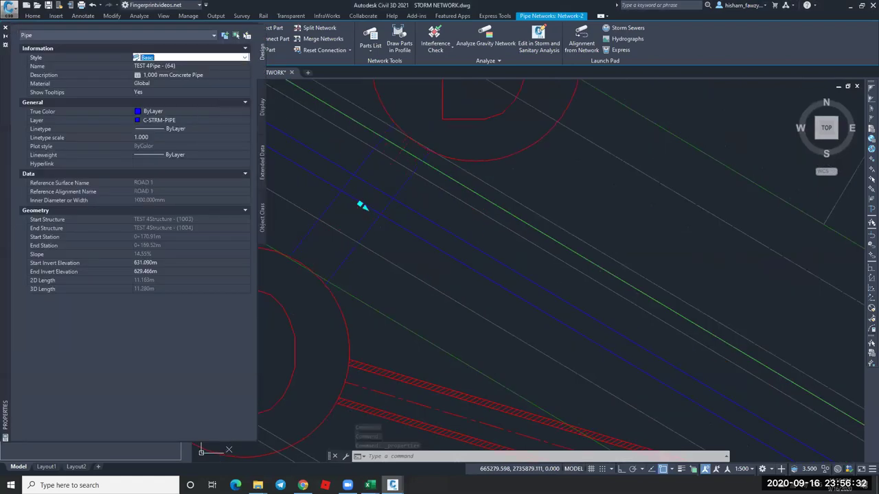
key(ctrl+1)
scroll(591, 216, down, 10)
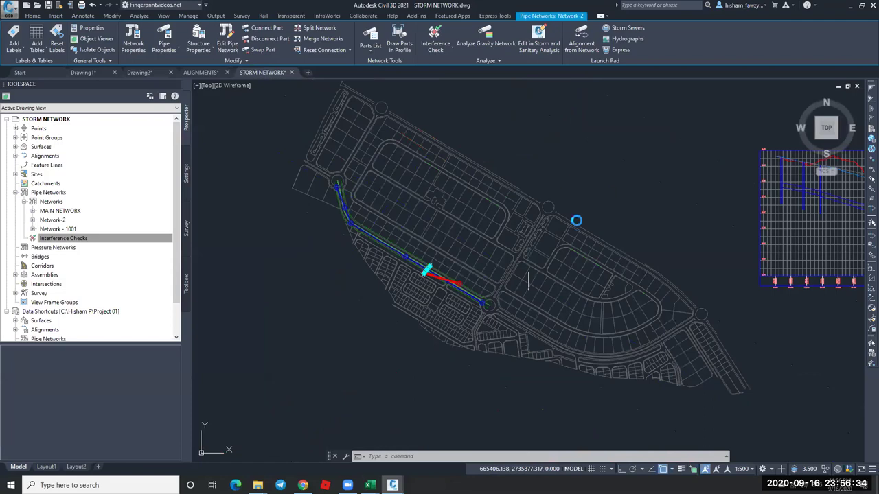
key(Escape)
scroll(528, 281, up, 10)
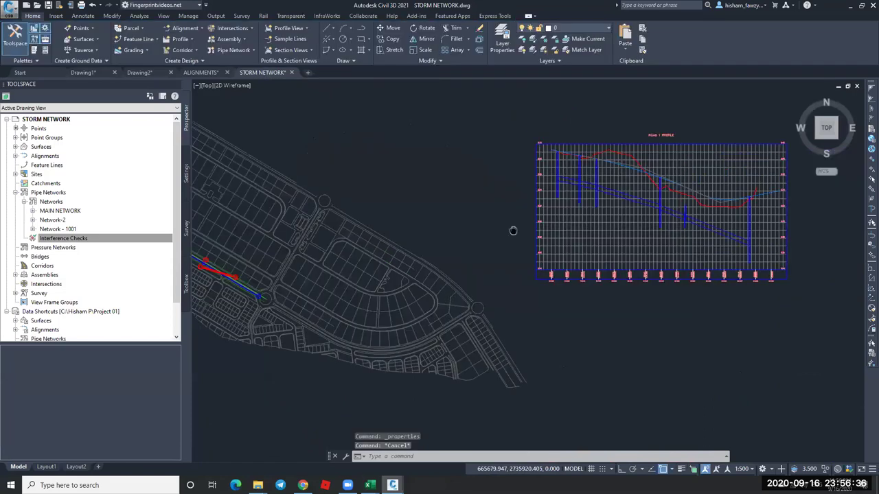
Pan along the Network-2 pipe run, selecting a pipe and cancelling a stray stretch.
key(Escape)
click(606, 221)
scroll(585, 200, down, 4)
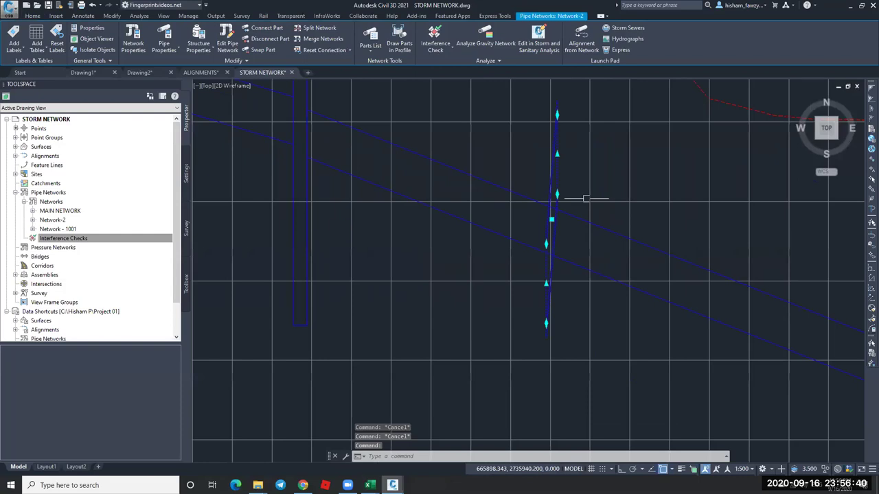
scroll(585, 199, down, 10)
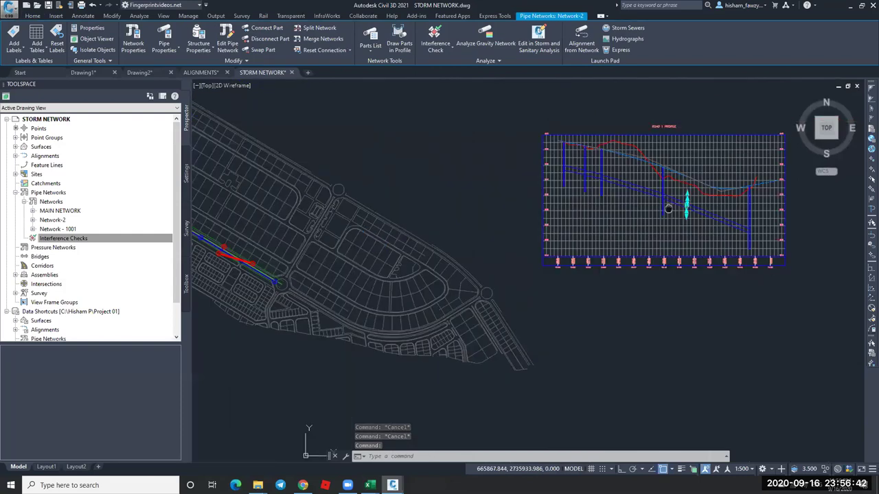
scroll(305, 237, up, 10)
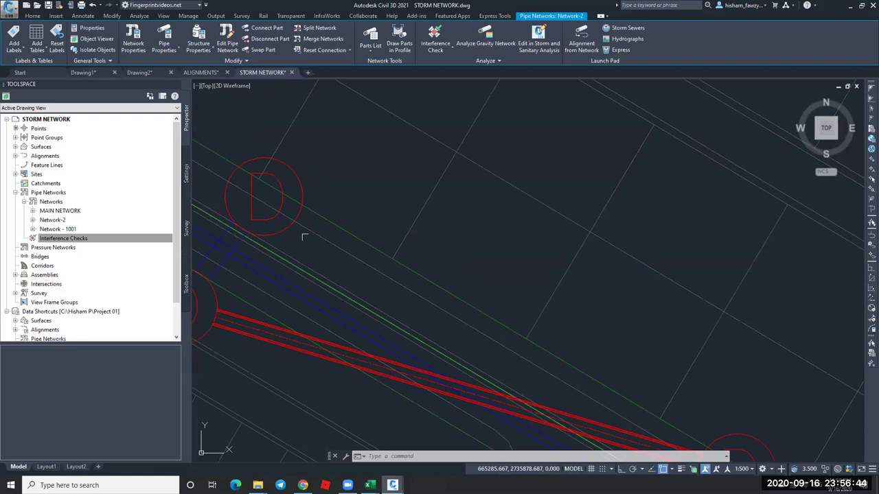
key(Escape)
key(Escape)
middle_drag(216, 299, 368, 254)
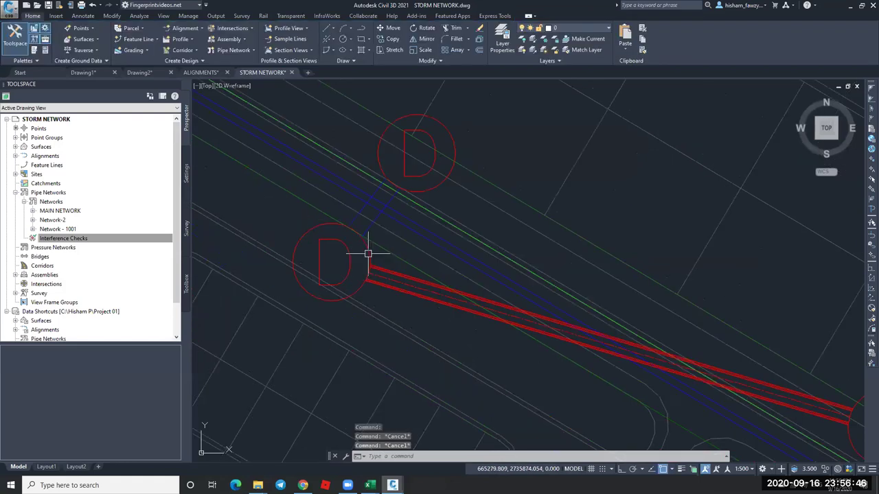
click(368, 254)
click(335, 273)
scroll(337, 272, down, 8)
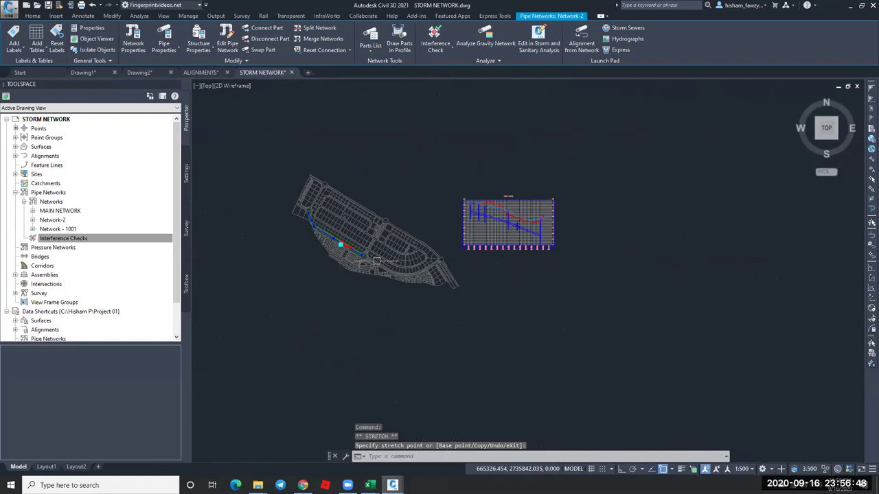
key(Escape)
scroll(508, 221, up, 6)
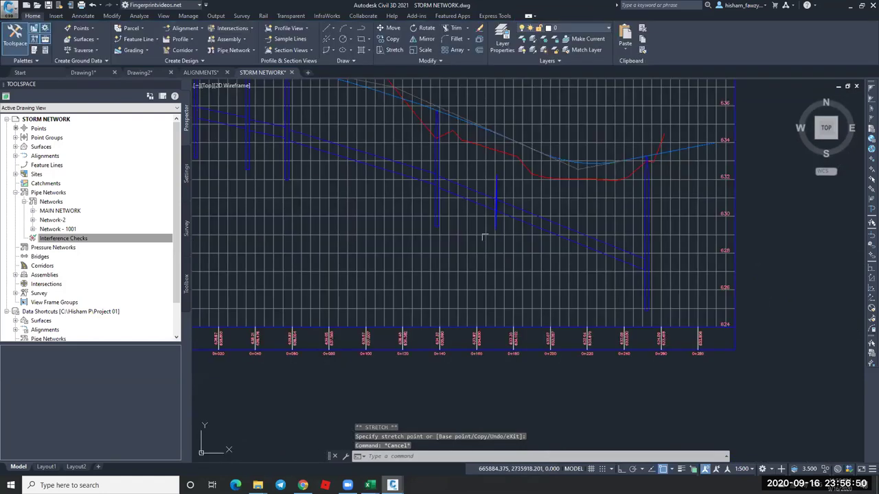
scroll(491, 220, up, 6)
Lower the ROAD 11 profile view's vertical exaggeration in its style's Graph settings.
click(324, 98)
click(255, 33)
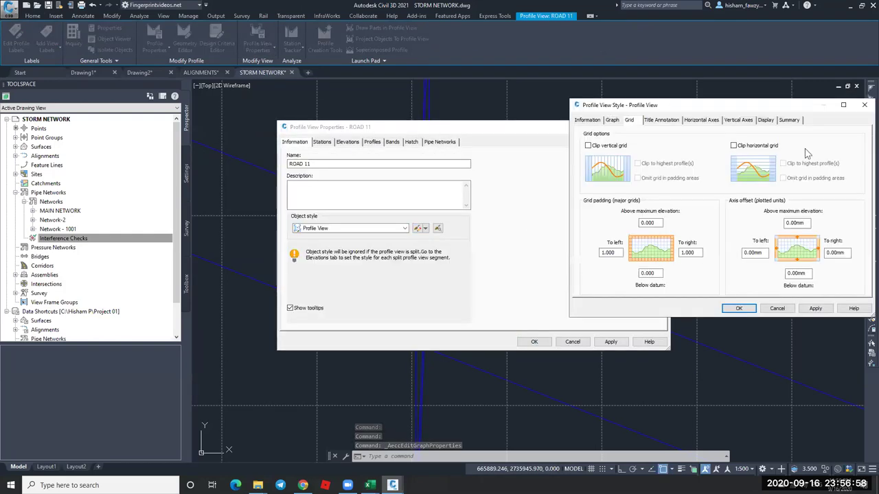
key(ctrl+shift+Tab)
click(739, 308)
click(534, 341)
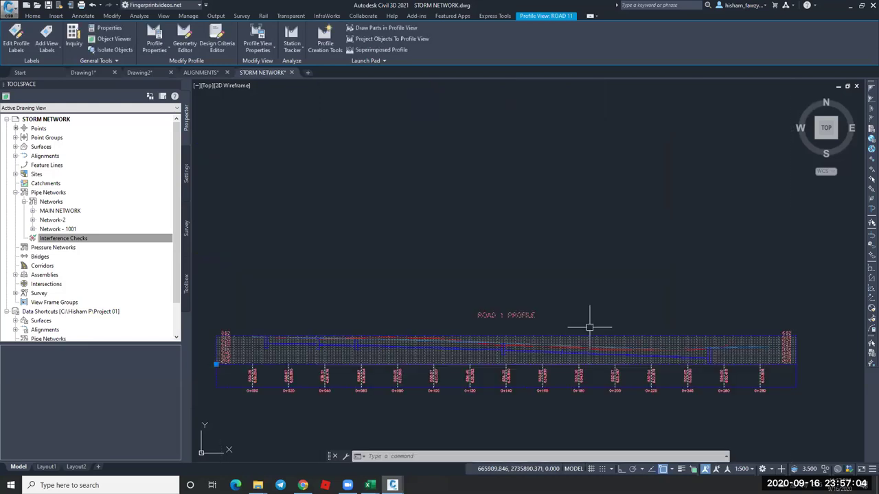
scroll(589, 327, up, 5)
key(ctrl+z)
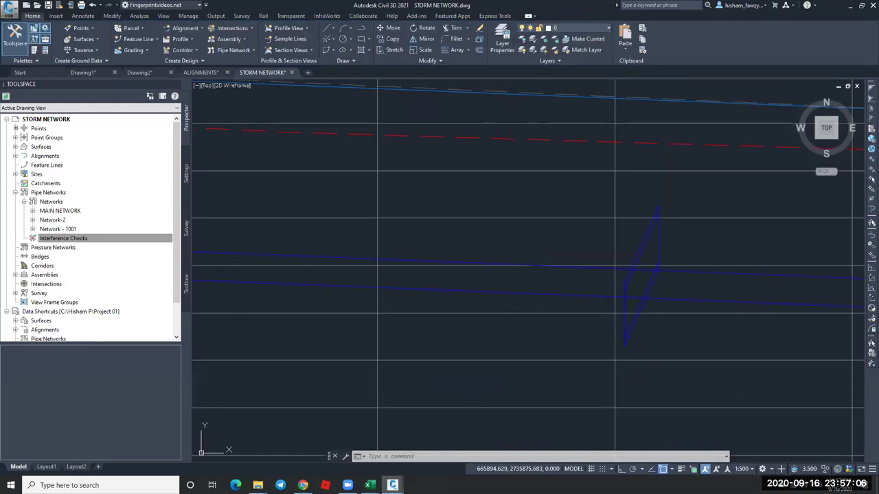
scroll(640, 276, up, 2)
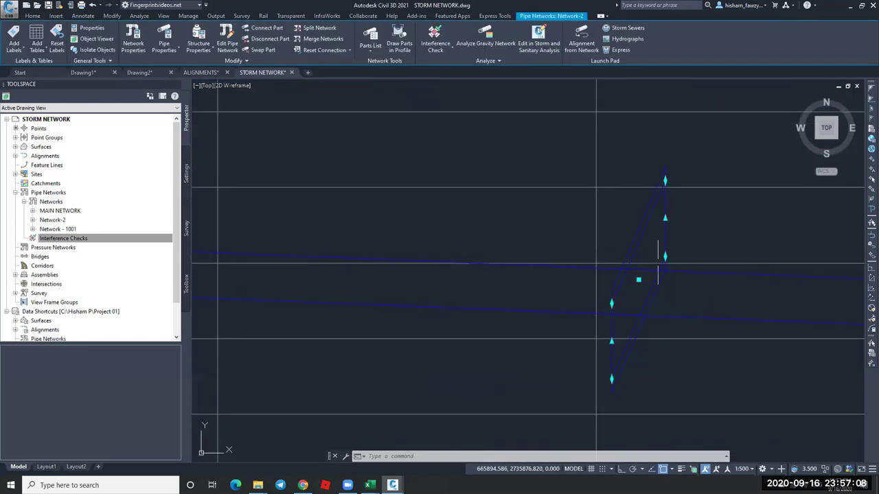
scroll(620, 261, down, 3)
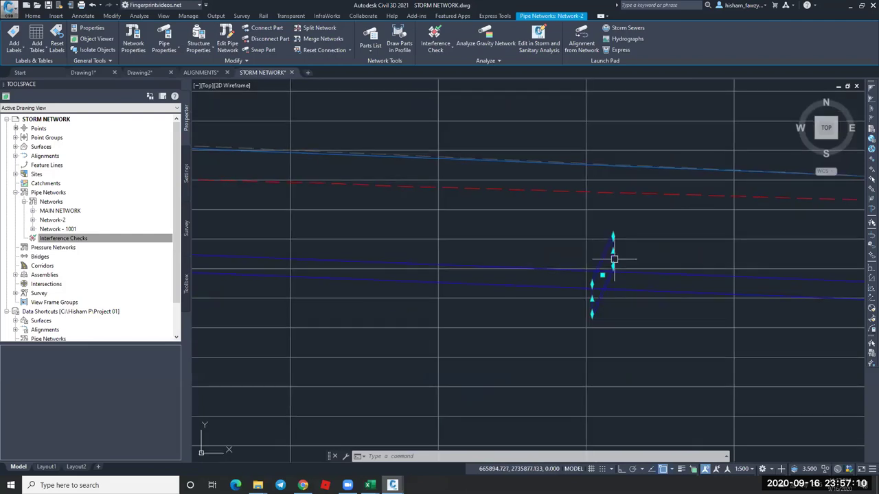
key(Escape)
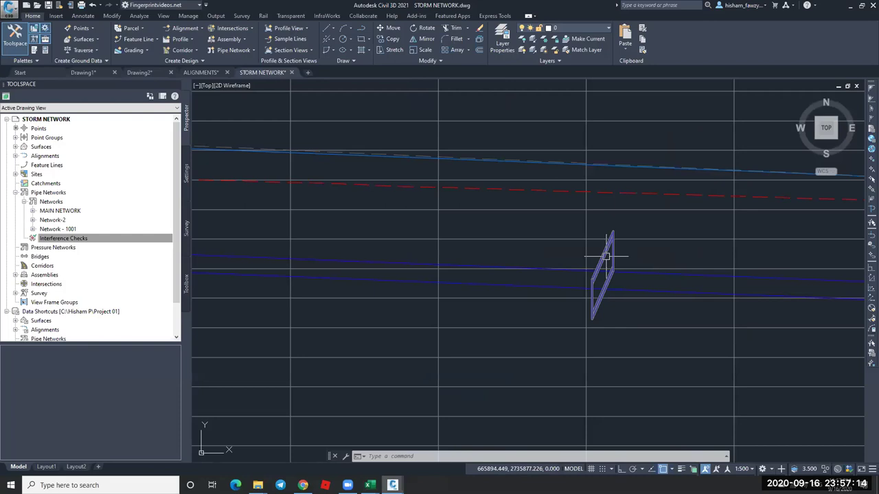
scroll(673, 244, down, 4)
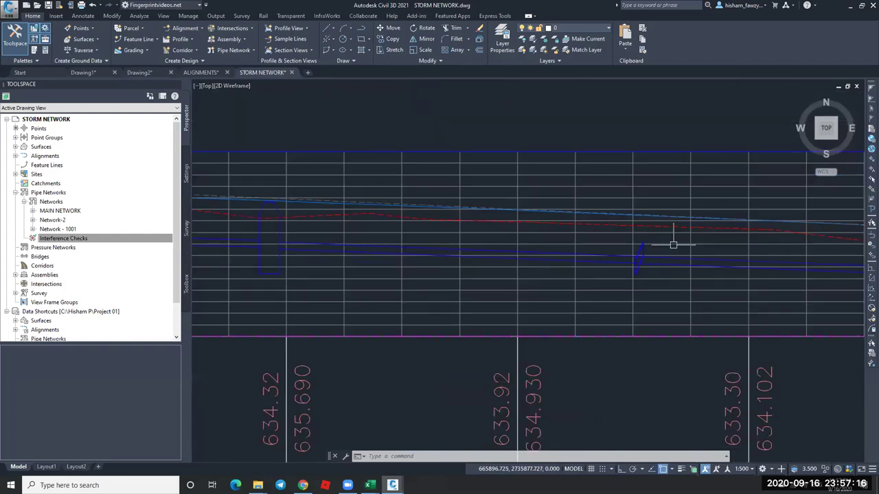
key(Escape)
key(Escape)
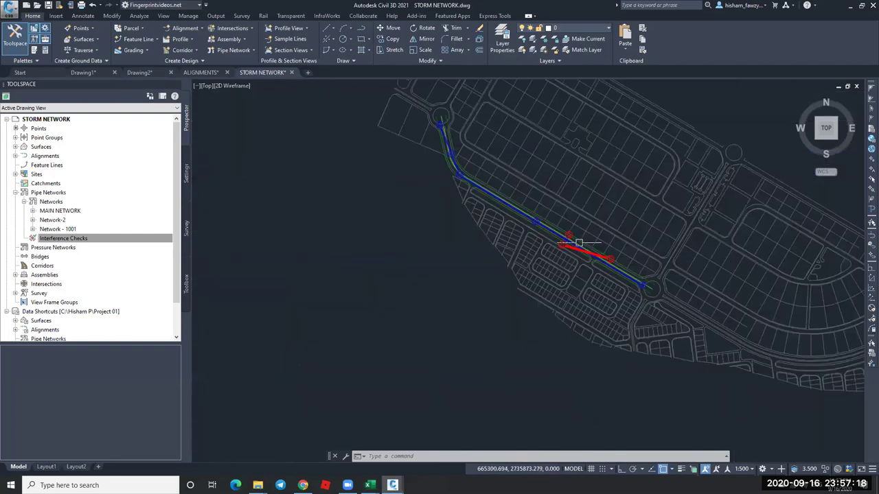
scroll(501, 220, up, 4)
scroll(522, 264, down, 5)
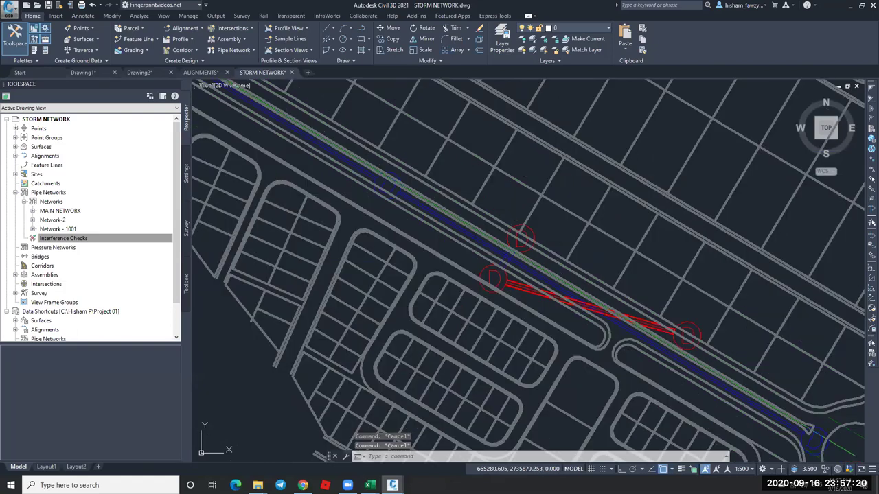
scroll(515, 249, up, 5)
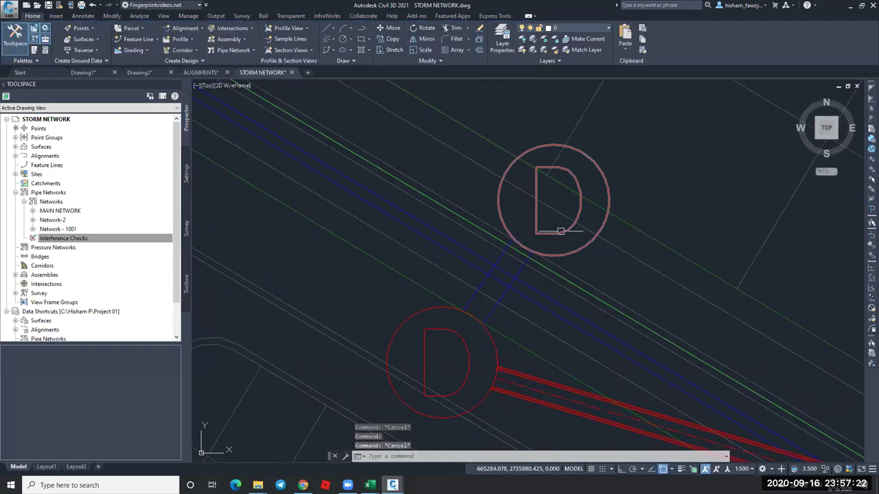
click(560, 231)
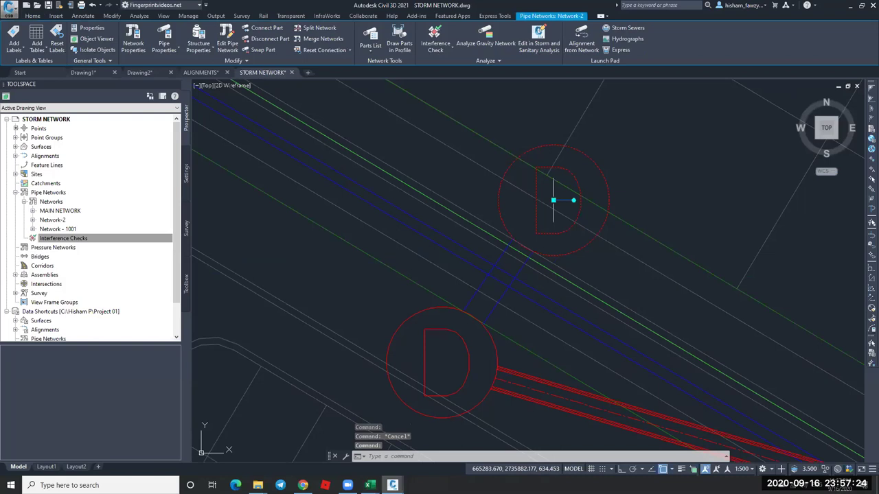
click(554, 200)
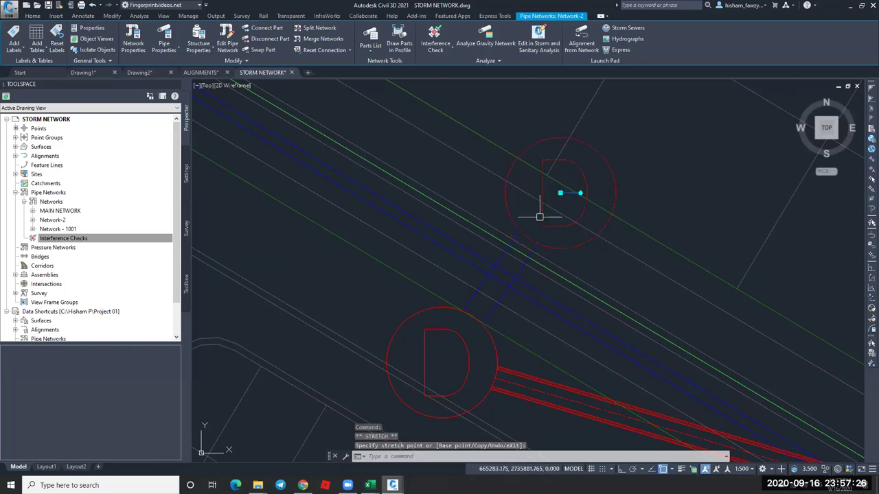
key(Escape)
key(Escape)
scroll(522, 244, up, 6)
scroll(489, 250, down, 4)
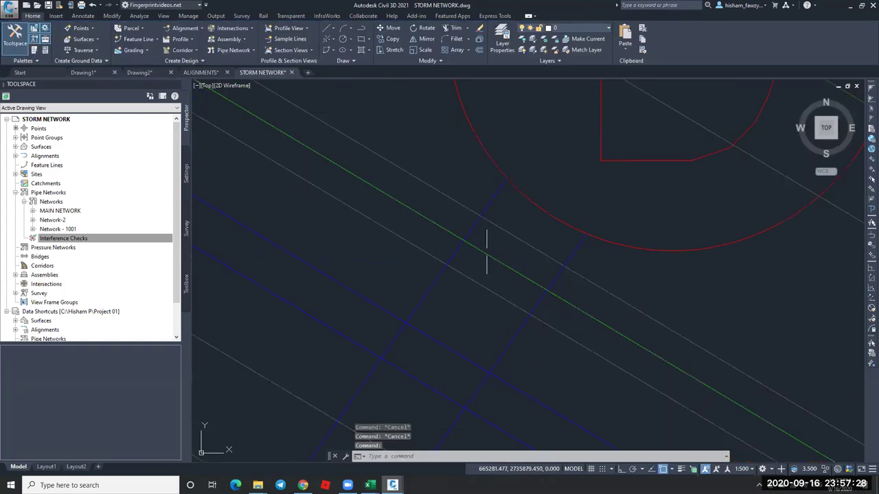
click(495, 266)
scroll(521, 282, down, 2)
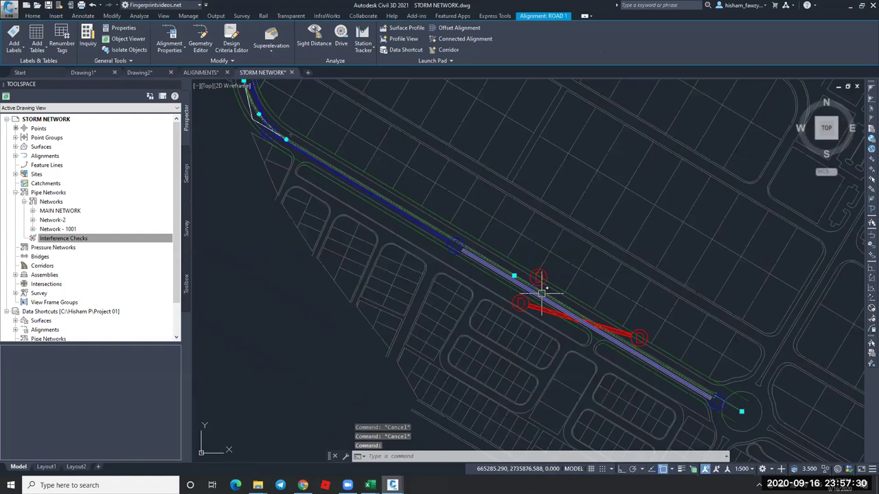
scroll(514, 277, up, 6)
key(Escape)
scroll(467, 271, down, 8)
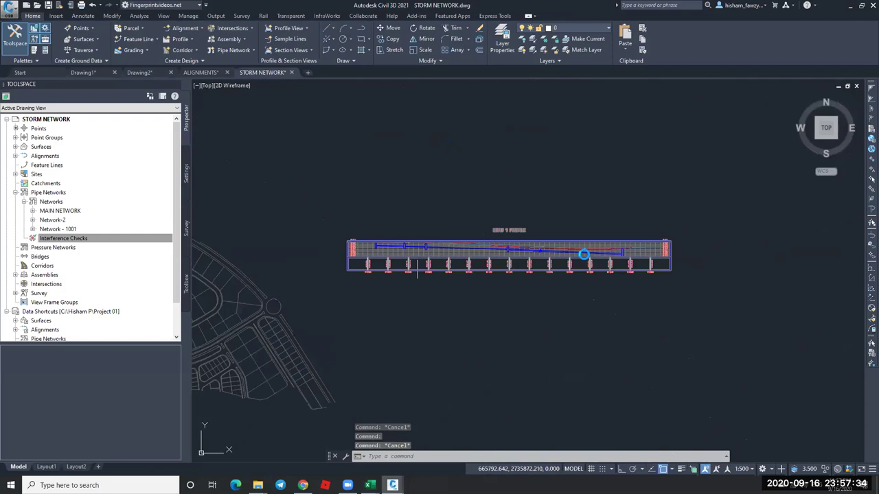
middle_drag(245, 287, 513, 273)
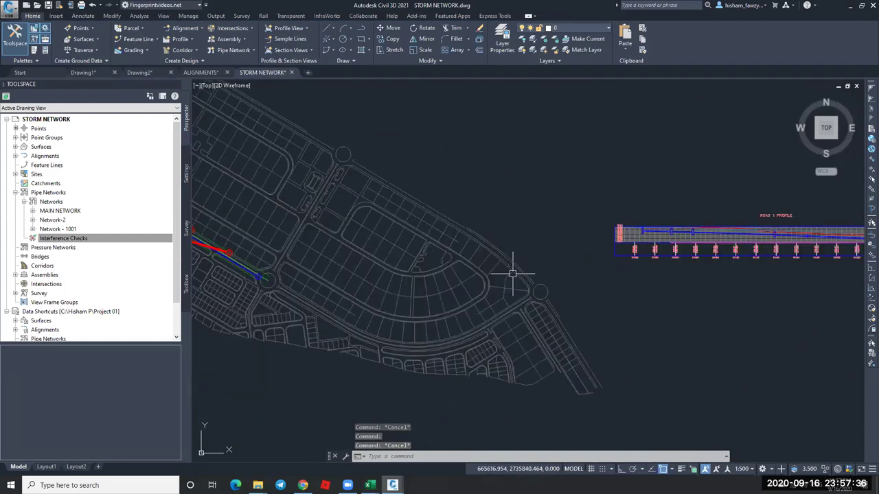
middle_drag(412, 286, 607, 280)
scroll(353, 192, up, 2)
scroll(400, 213, up, 3)
scroll(436, 238, up, 3)
scroll(400, 215, up, 5)
scroll(405, 221, up, 4)
key(Escape)
key(Escape)
key(Escape)
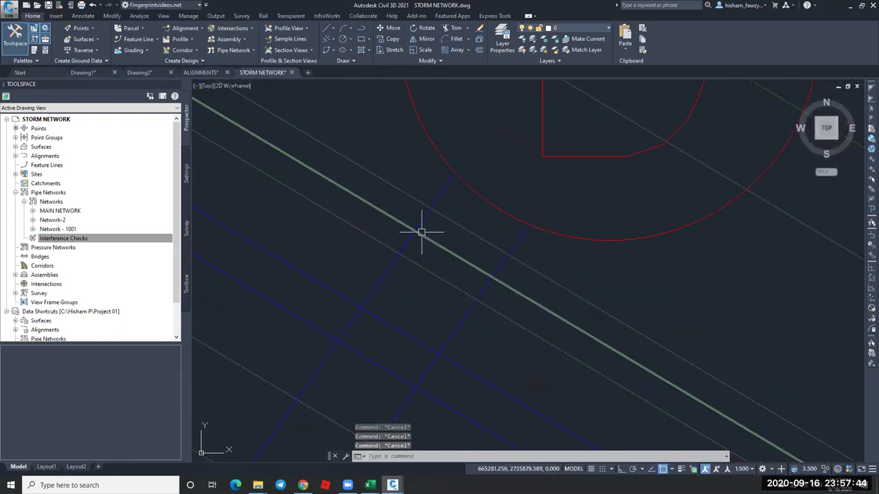
Open and close the Points creation menu, then zoom out to the red interfering structures.
click(91, 30)
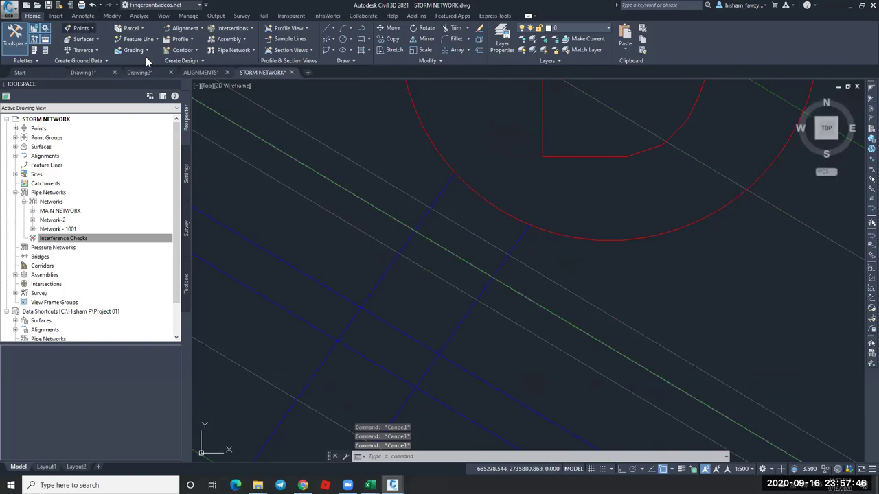
mouse_move(158, 52)
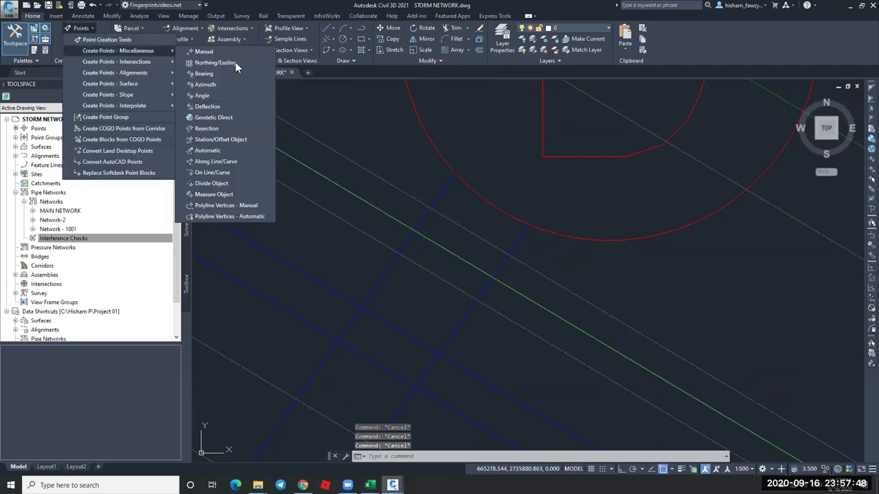
click(442, 245)
scroll(396, 228, down, 5)
mouse_move(396, 228)
middle_down()
mouse_move(415, 228)
mouse_move(399, 225)
middle_up()
scroll(357, 228, down, 8)
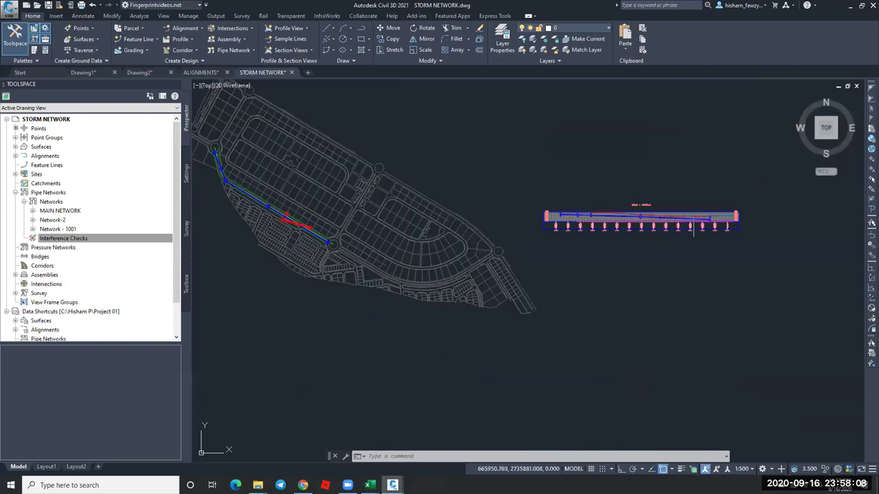
scroll(607, 219, up, 6)
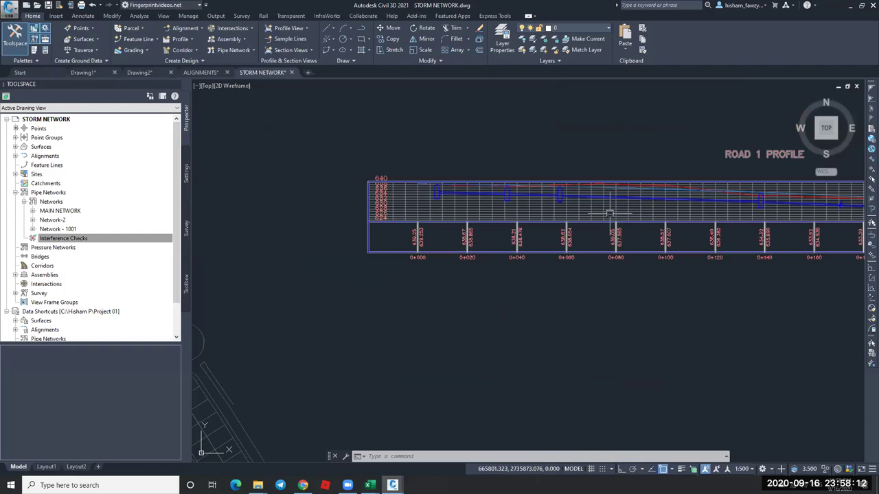
Zoom in on the structure crossing the ROAD 1 profile pipes and select the crossing pipe.
click(610, 214)
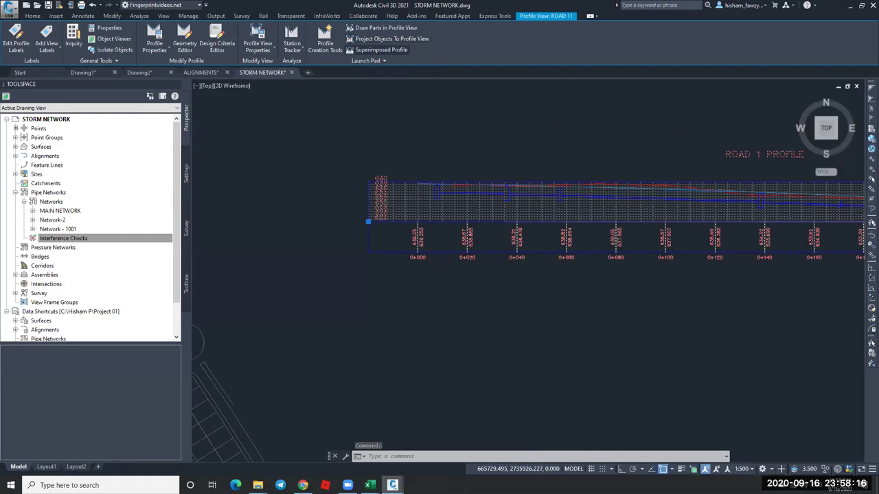
key(Escape)
key(Escape)
scroll(642, 185, up, 3)
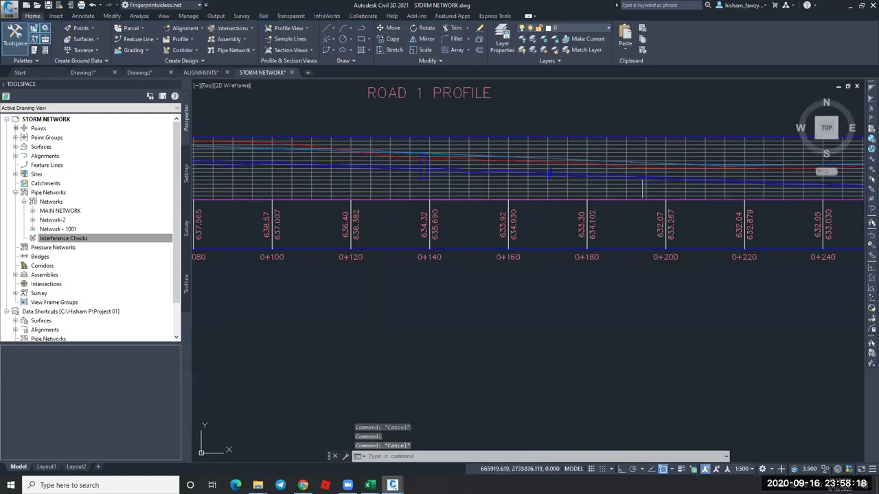
scroll(642, 186, up, 5)
scroll(606, 186, down, 2)
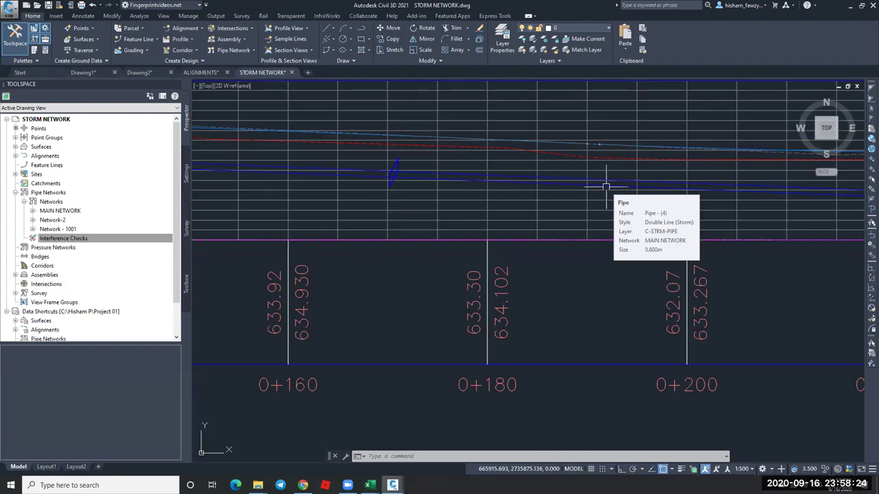
key(Escape)
key(Escape)
scroll(422, 164, up, 8)
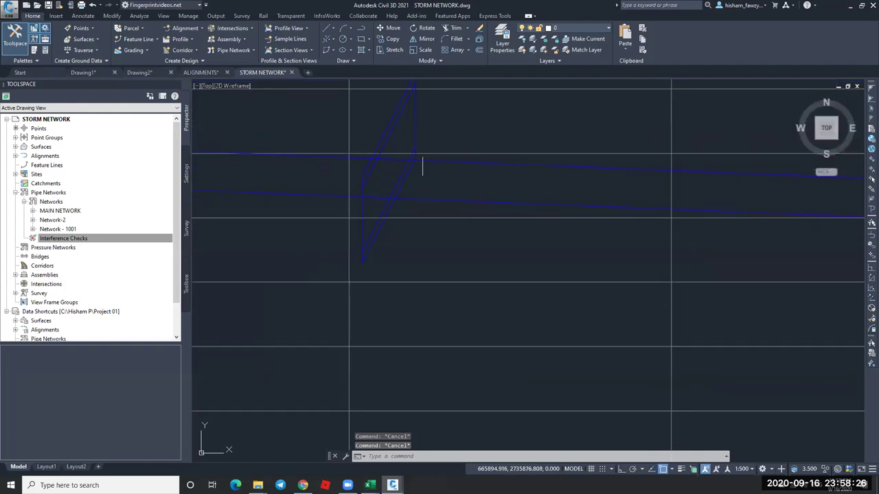
scroll(445, 165, down, 4)
click(444, 165)
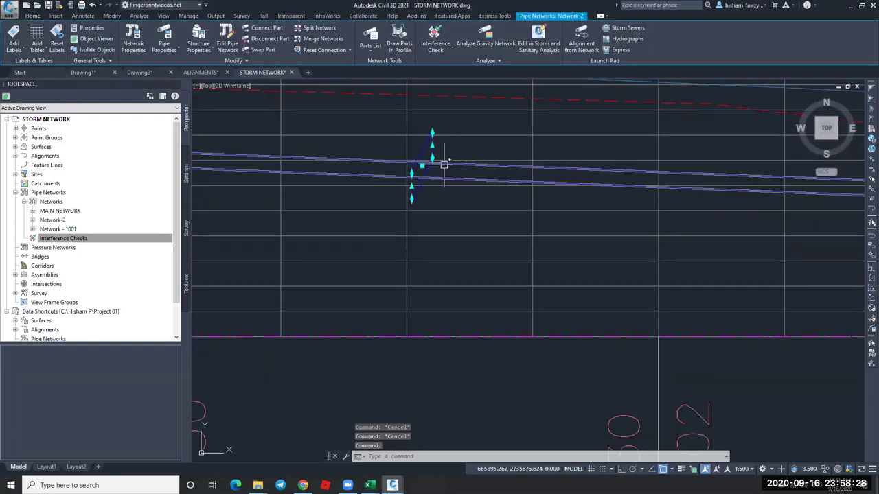
scroll(444, 165, up, 6)
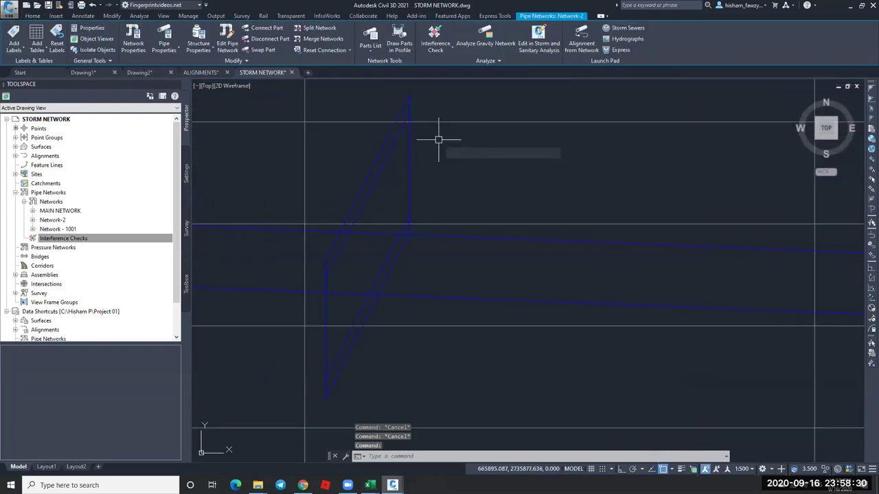
key(Escape)
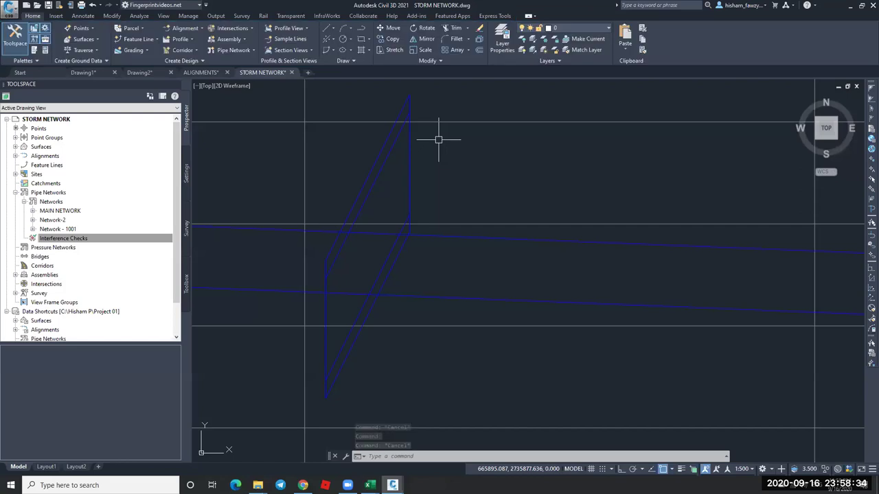
scroll(457, 154, down, 2)
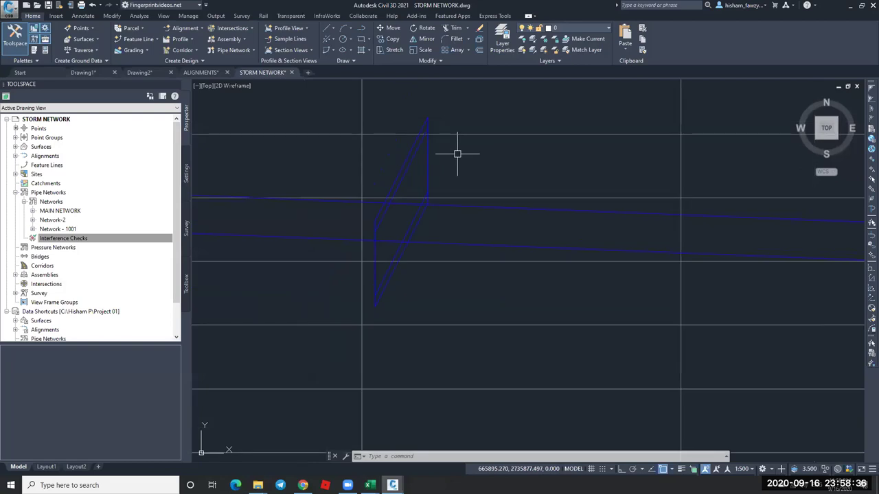
click(427, 159)
Set the Basic pipe style's profile pipe wall sizes to User defined.
right_click(450, 156)
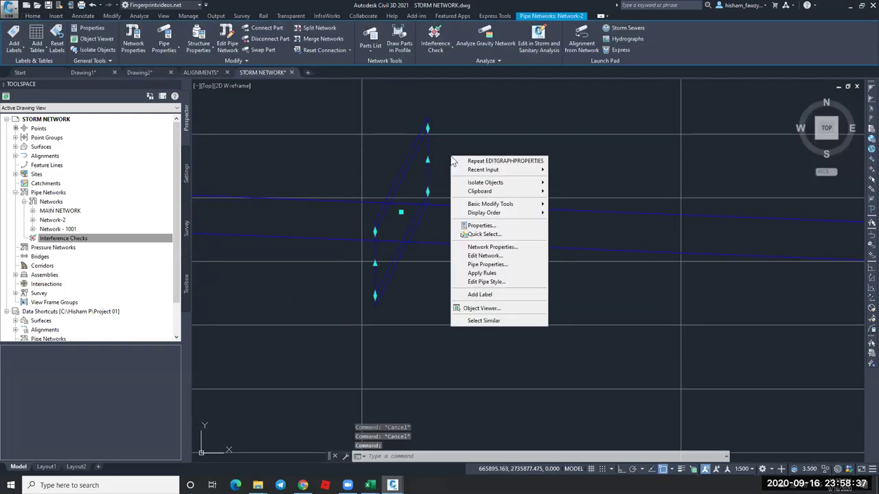
click(495, 281)
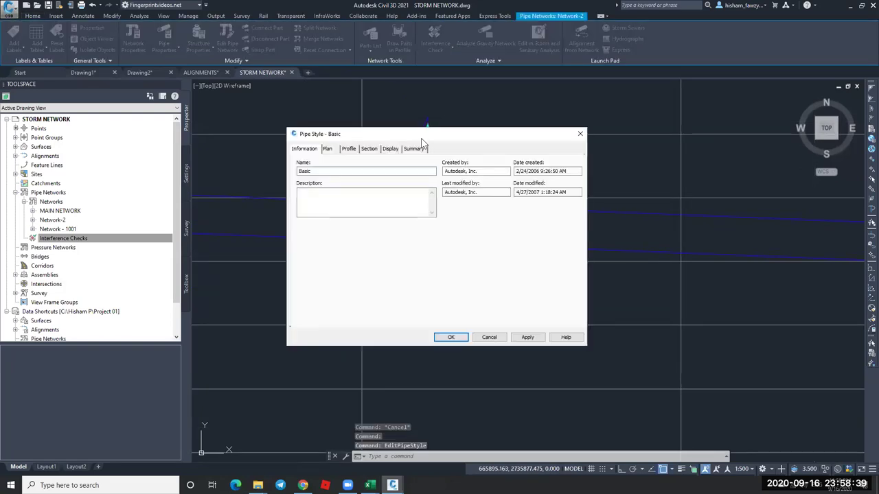
click(349, 149)
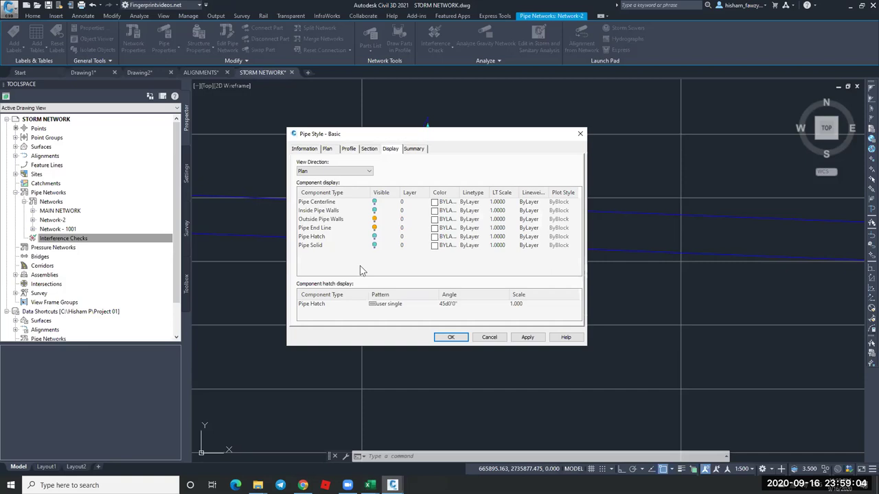
click(353, 152)
click(371, 151)
click(353, 151)
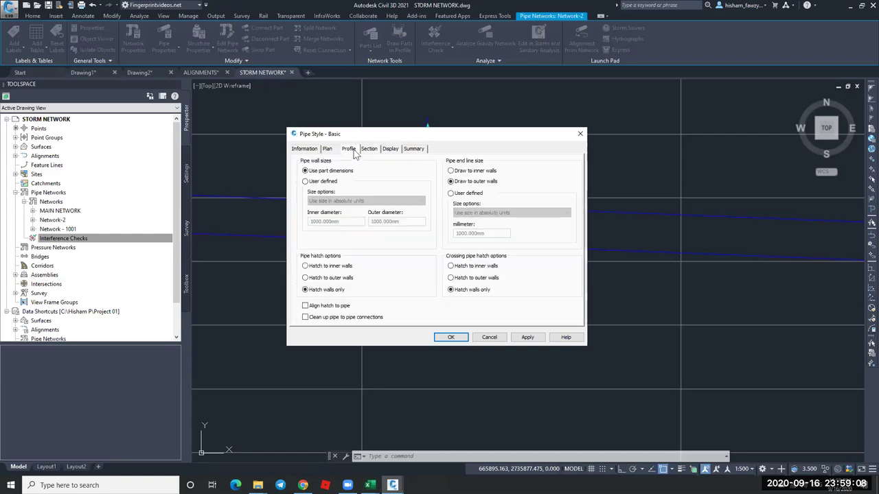
click(331, 183)
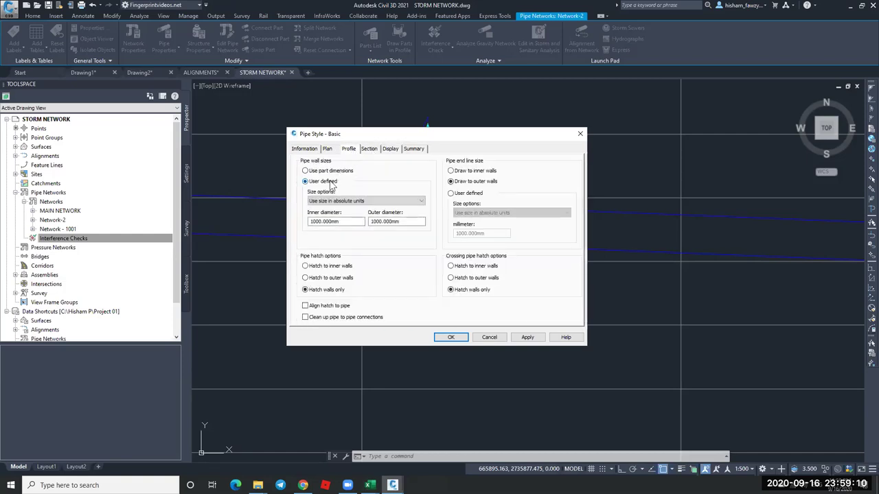
click(454, 337)
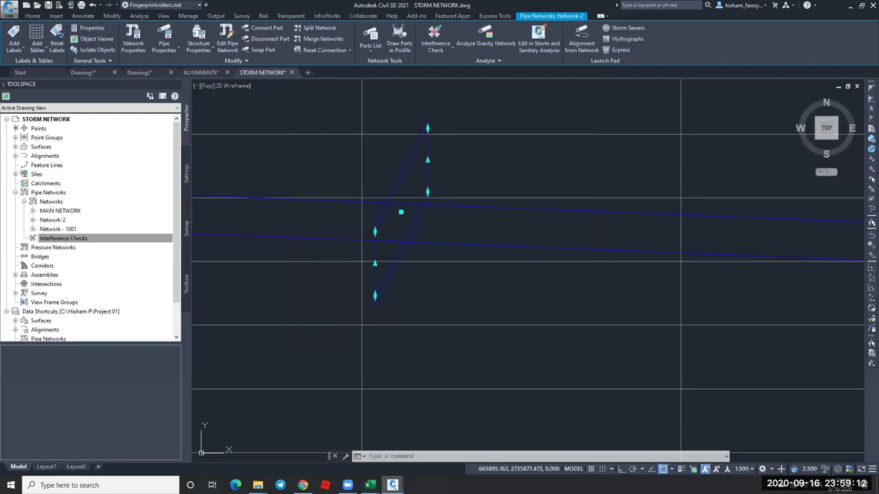
Zoom and pan in on the two manholes beside the red crossing pipe.
scroll(460, 195, up, 2)
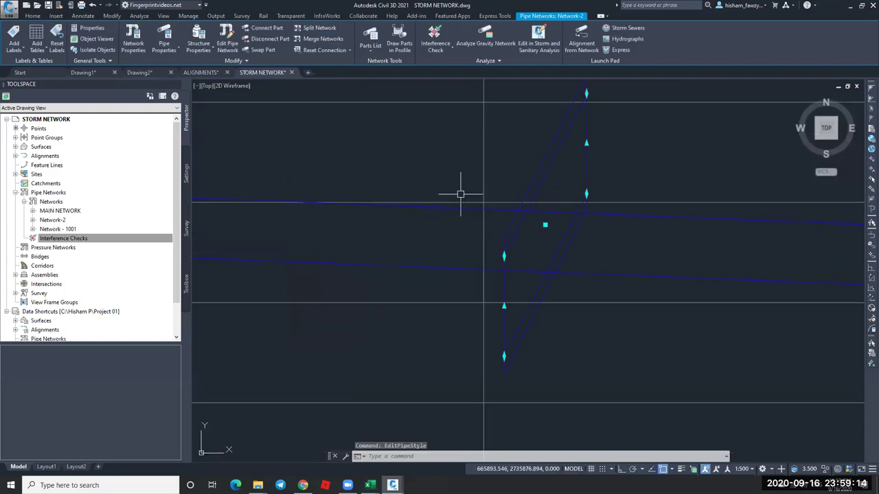
key(Escape)
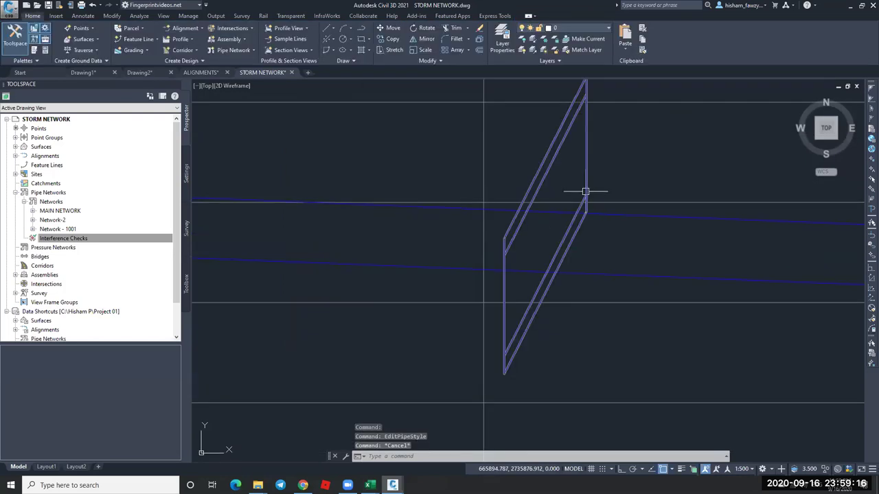
key(Escape)
click(585, 191)
middle_drag(560, 211, 602, 202)
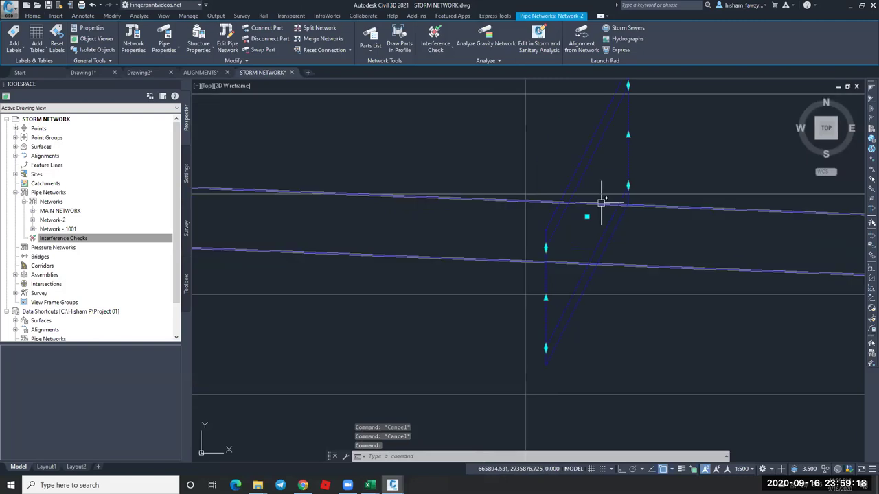
scroll(601, 202, down, 3)
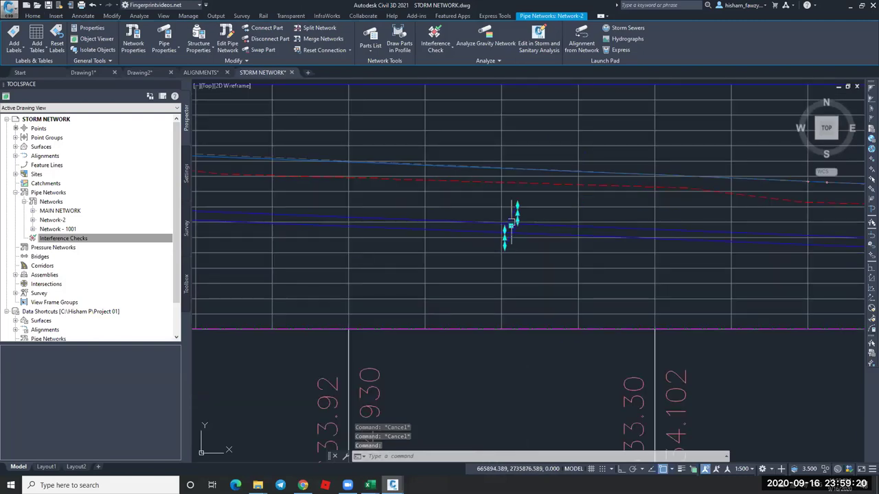
key(Escape)
scroll(500, 228, down, 2)
scroll(500, 228, down, 4)
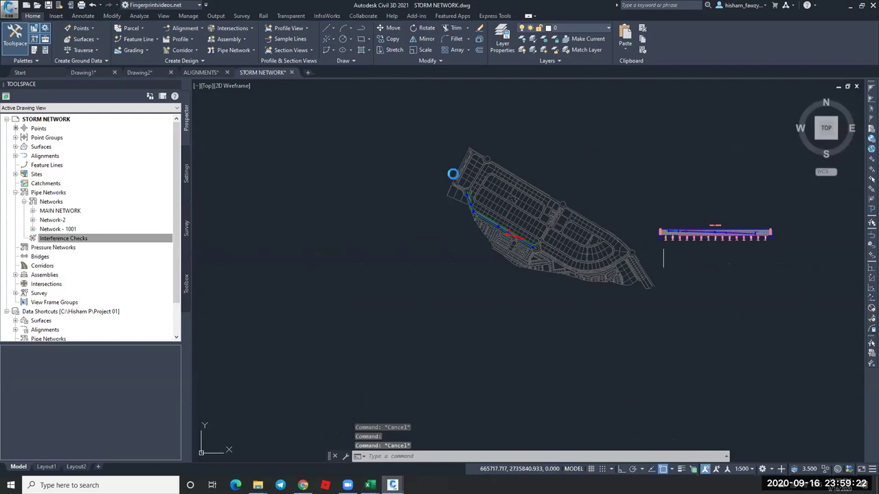
scroll(515, 239, up, 8)
scroll(458, 189, up, 4)
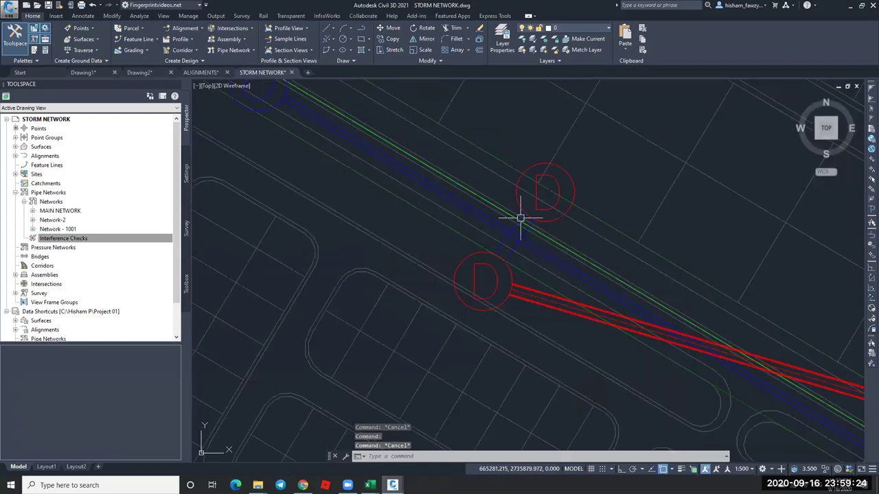
scroll(521, 218, up, 3)
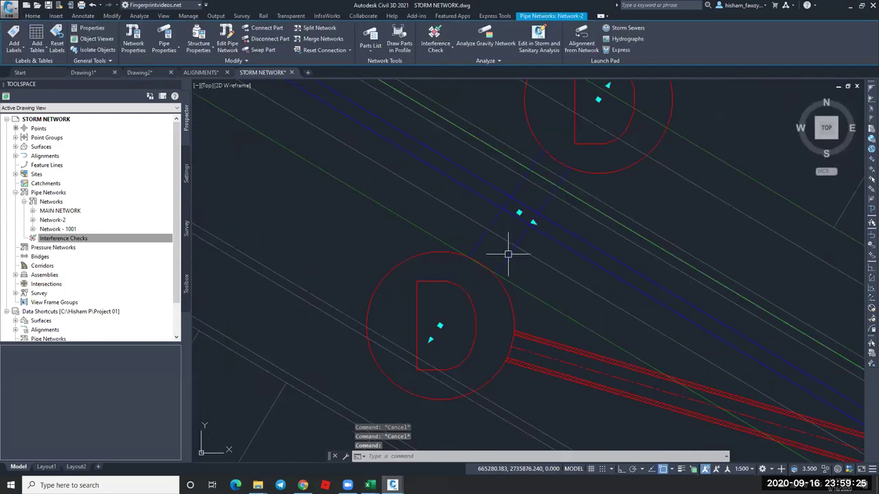
Grip-move the upper manhole twice to place it beside the red pipe.
click(514, 312)
click(439, 326)
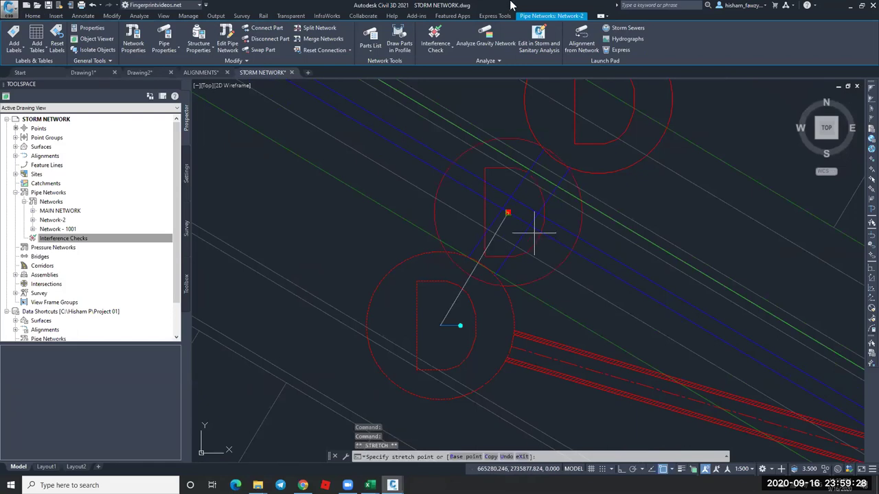
shift+right_click(534, 234)
key(Escape)
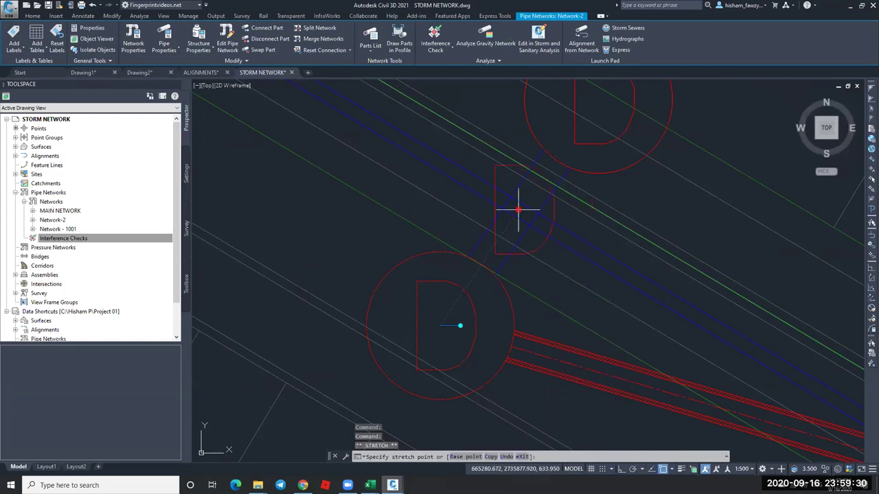
click(518, 218)
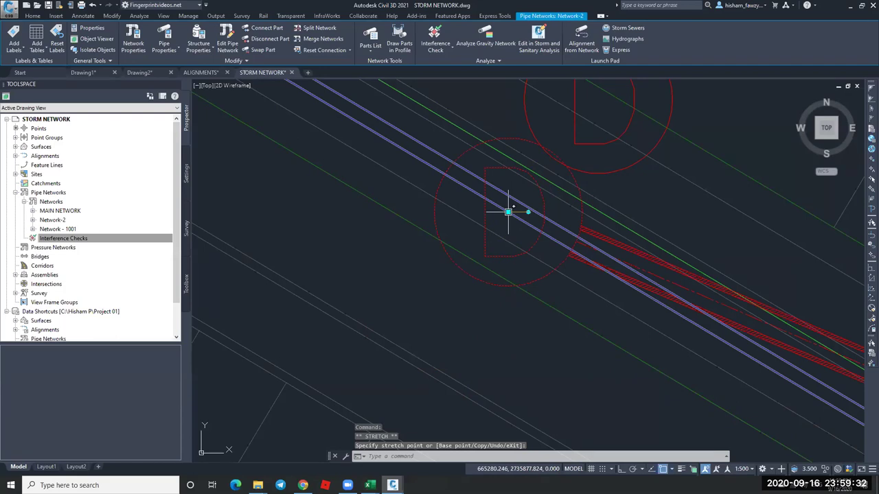
click(508, 212)
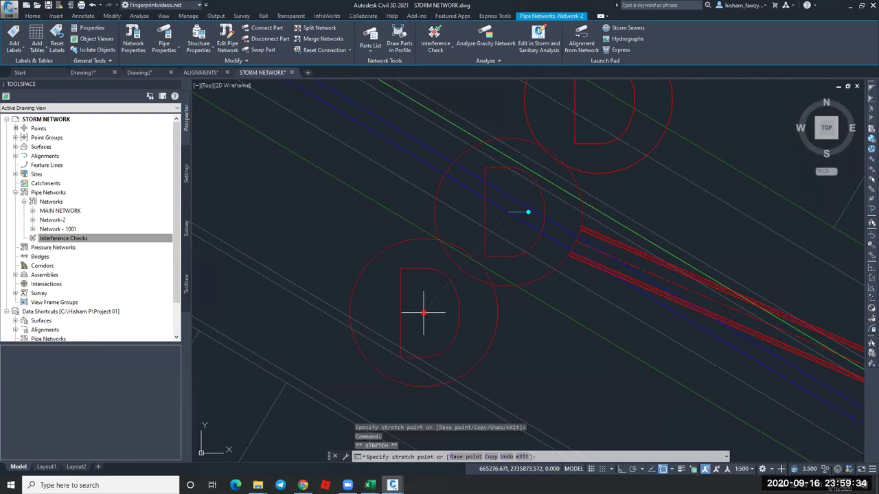
click(422, 316)
key(Escape)
Draw a PLINE guide line from the road edge using the Parallel object snap.
text(pl)
key(Return)
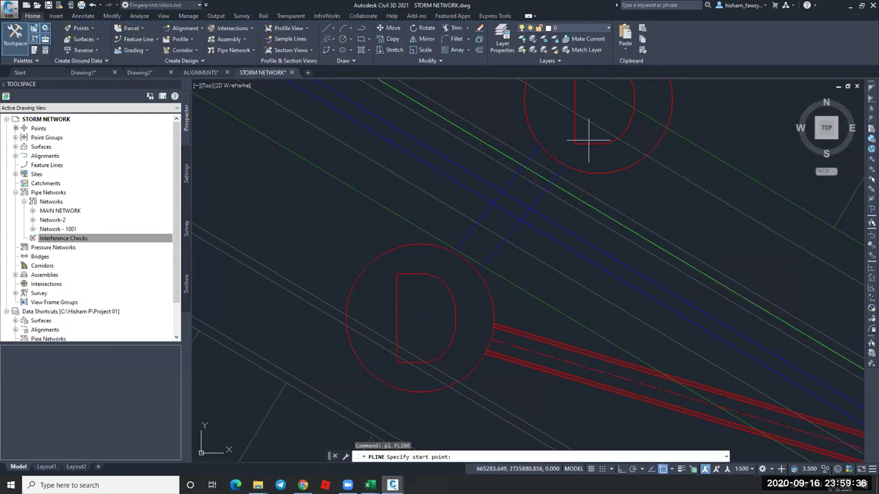
middle_drag(656, 107, 569, 209)
click(607, 143)
shift+right_click(588, 230)
click(610, 389)
click(508, 311)
key(Escape)
key(Escape)
key(Escape)
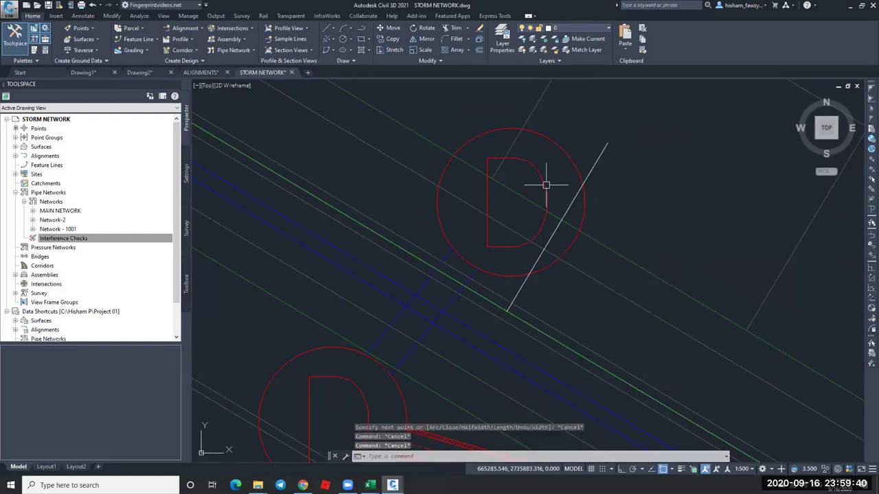
Move the upper manhole onto the end of the white guide polyline.
click(562, 166)
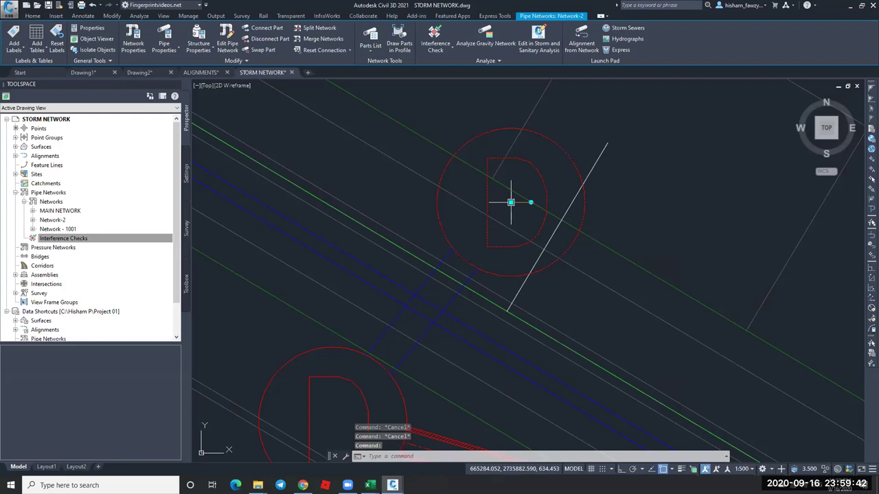
click(510, 202)
click(607, 143)
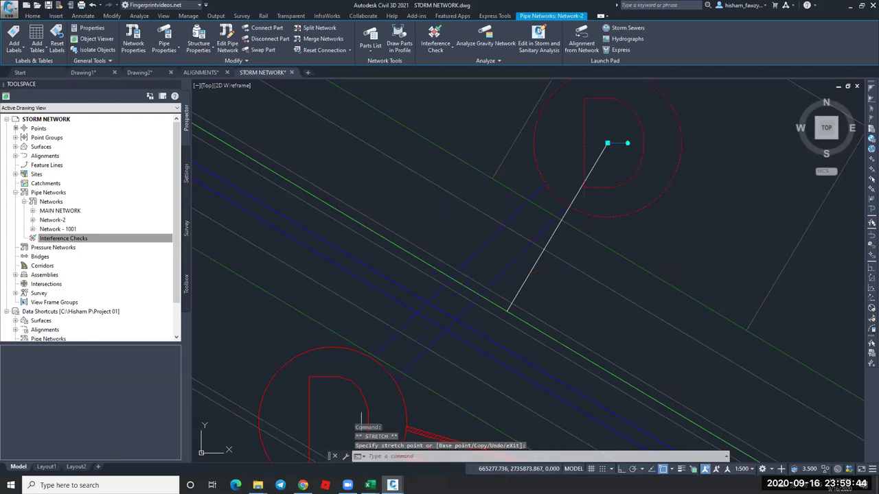
scroll(408, 340, down, 2)
key(Escape)
Explode the guide polyline with X and lengthen the line toward the lower manhole.
click(471, 314)
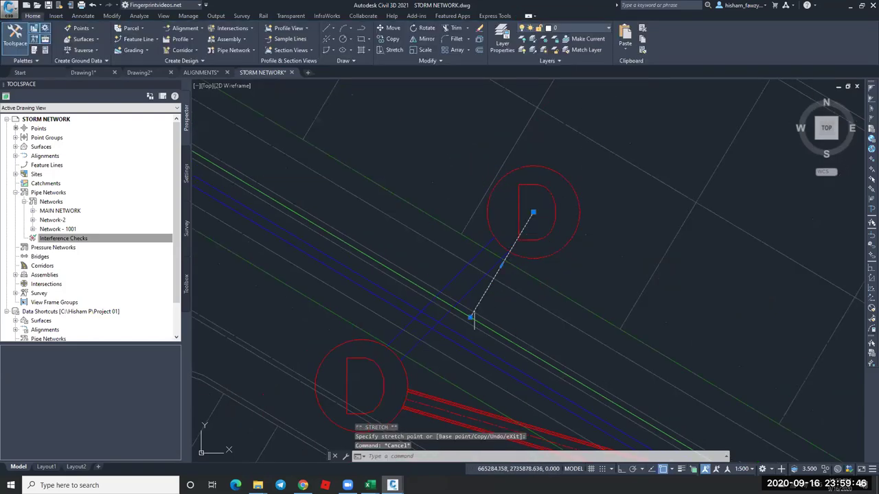
text(x)
key(Return)
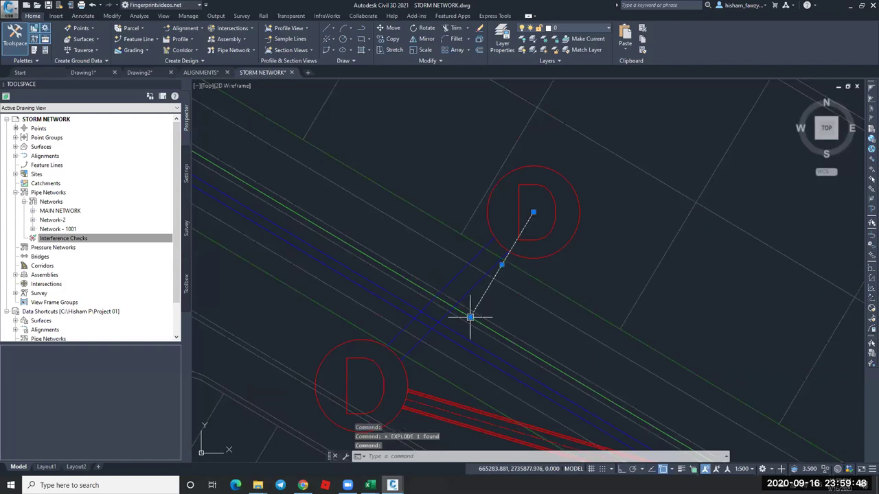
mouse_move(471, 315)
click(505, 347)
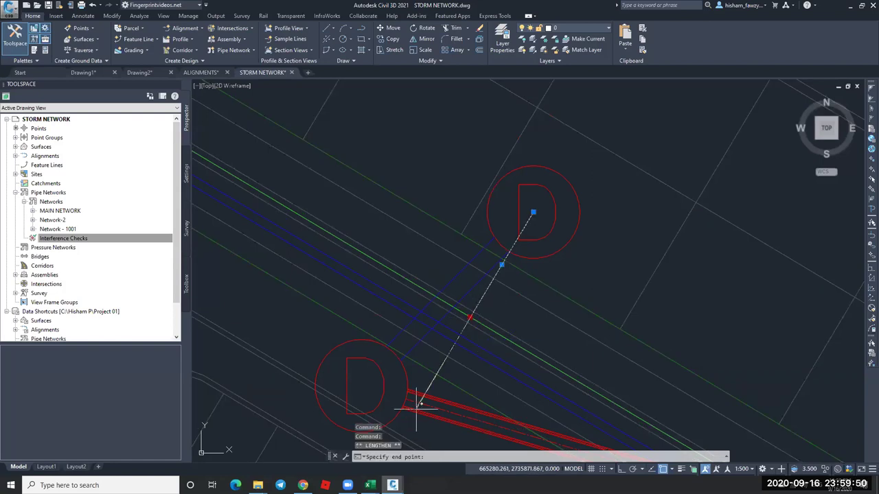
click(398, 377)
click(381, 386)
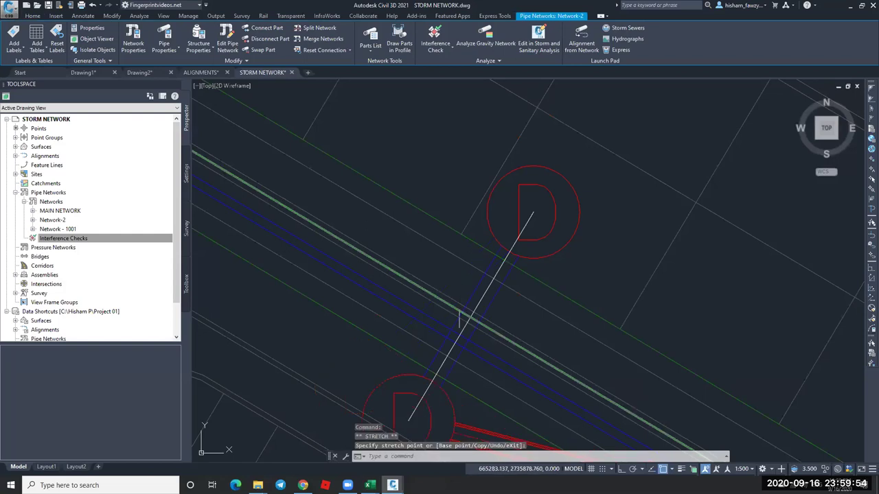
key(Escape)
key(Escape)
Zoom into the Road 1 profile and select the vertical Network-2 pipe crossing the MAIN NETWORK pipes.
scroll(455, 227, down, 8)
scroll(514, 260, up, 12)
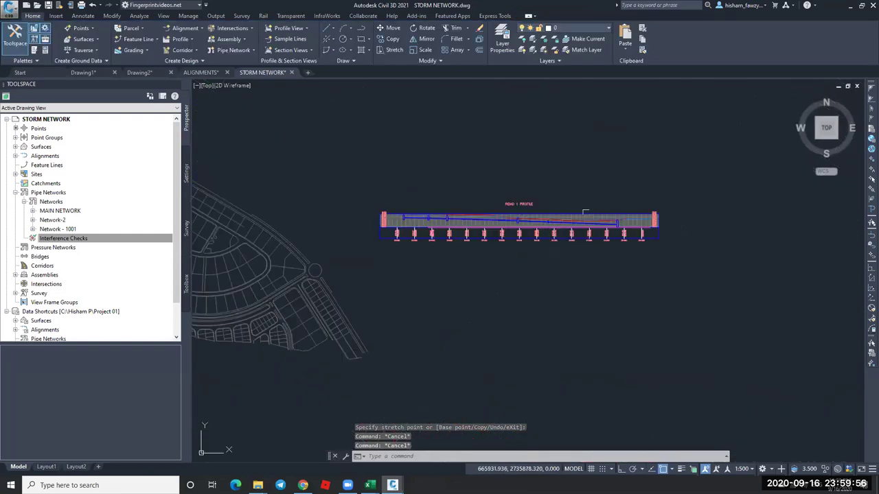
middle_drag(394, 289, 414, 262)
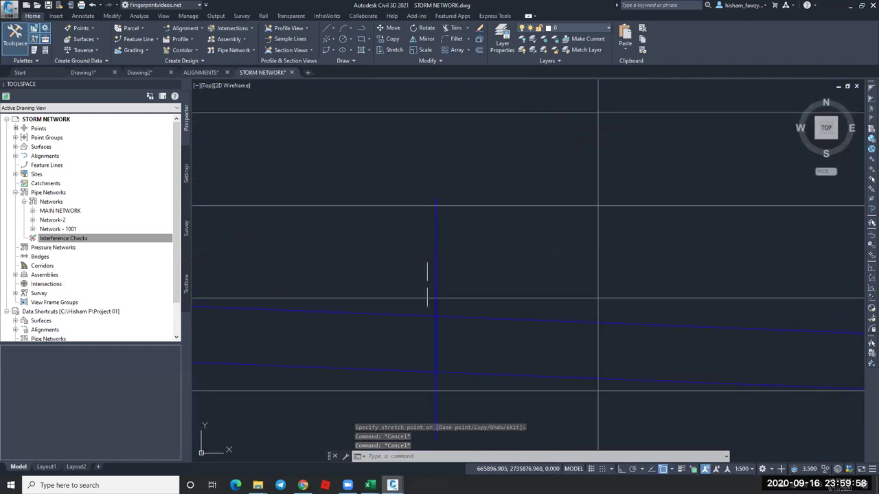
click(438, 242)
scroll(438, 237, up, 5)
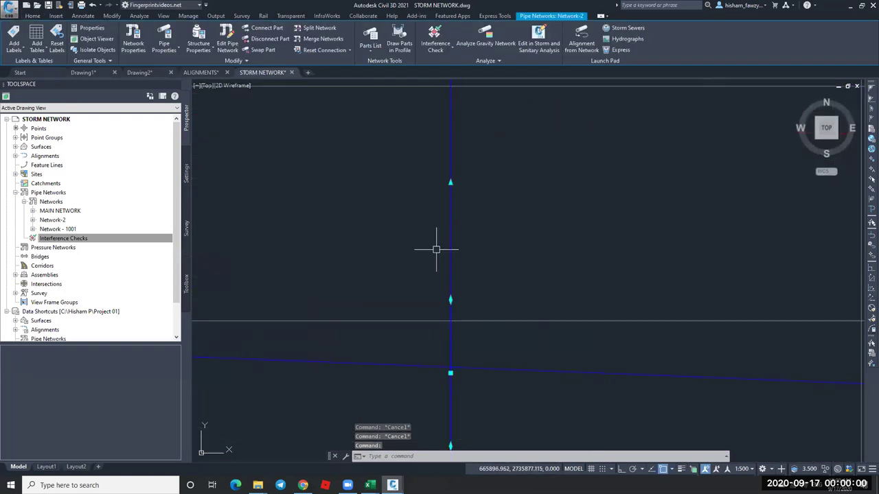
key(Escape)
click(454, 230)
scroll(455, 229, down, 3)
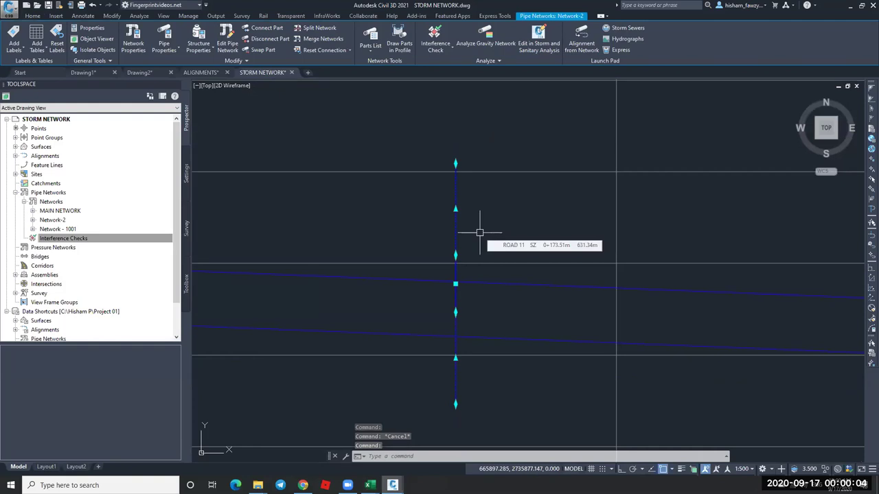
Switch the Basic pipe style's profile wall sizes to Use part dimensions.
right_click(521, 193)
click(563, 319)
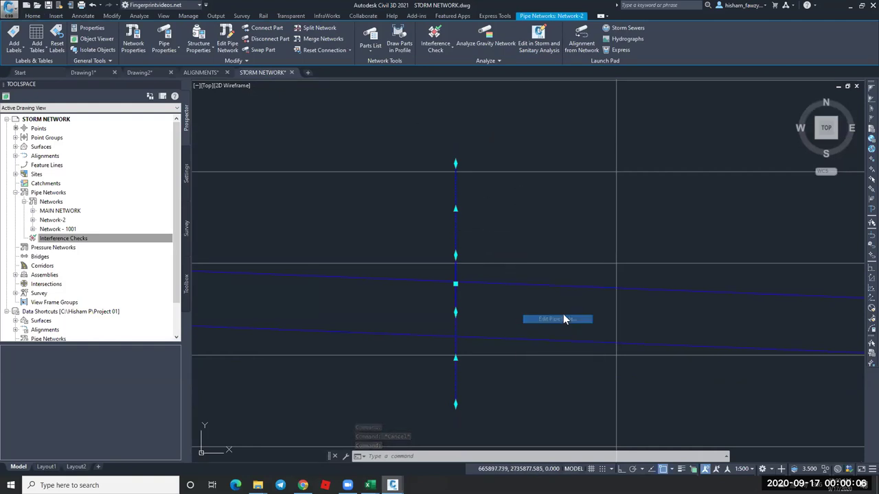
click(308, 149)
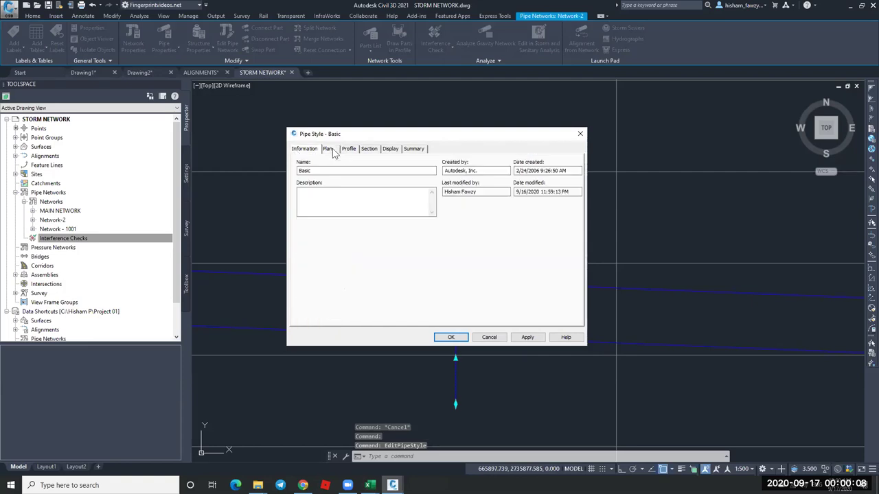
click(348, 149)
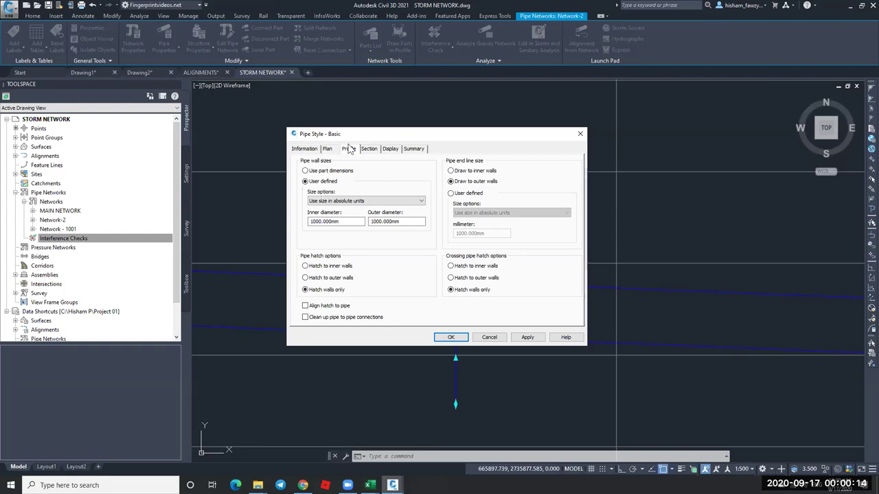
click(343, 171)
click(528, 337)
click(451, 337)
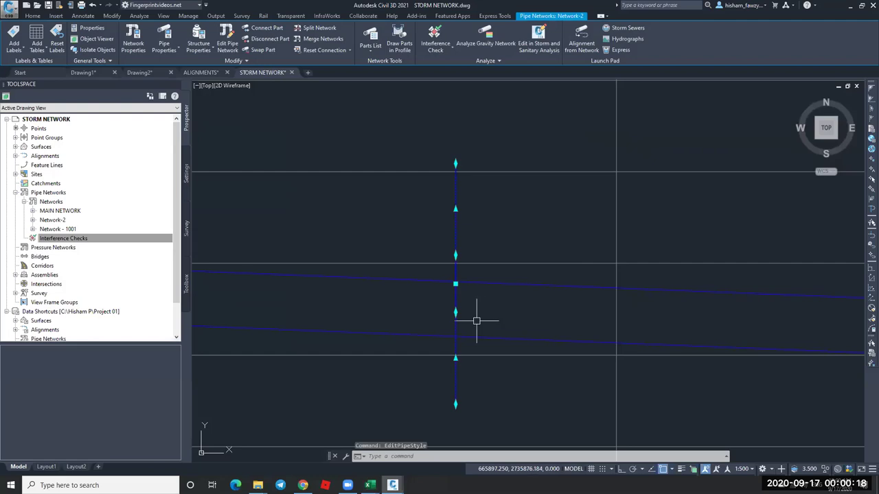
Turn off Pipe Centerline and Inside Pipe Walls in the Basic style's plan display.
right_click(445, 126)
click(485, 247)
click(414, 149)
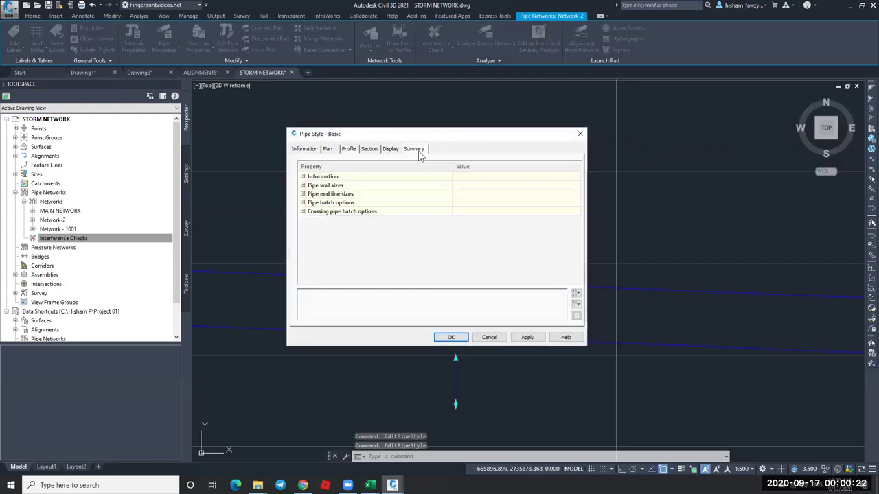
click(391, 150)
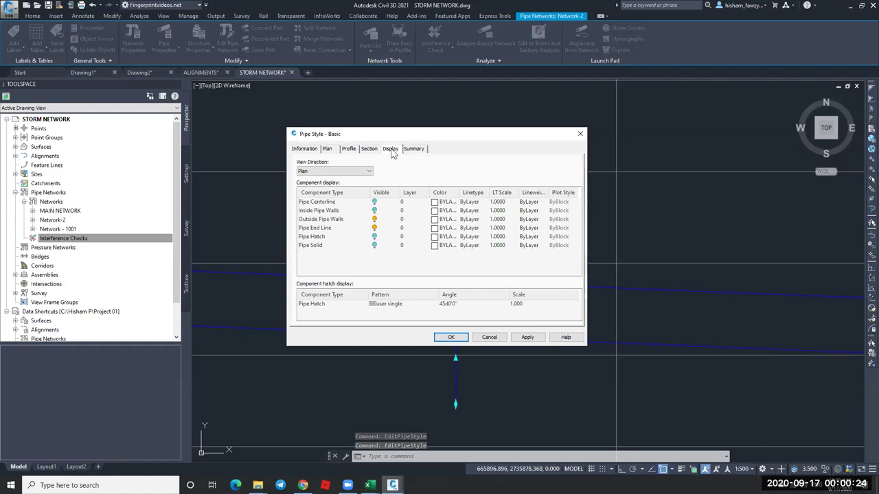
click(374, 201)
click(375, 211)
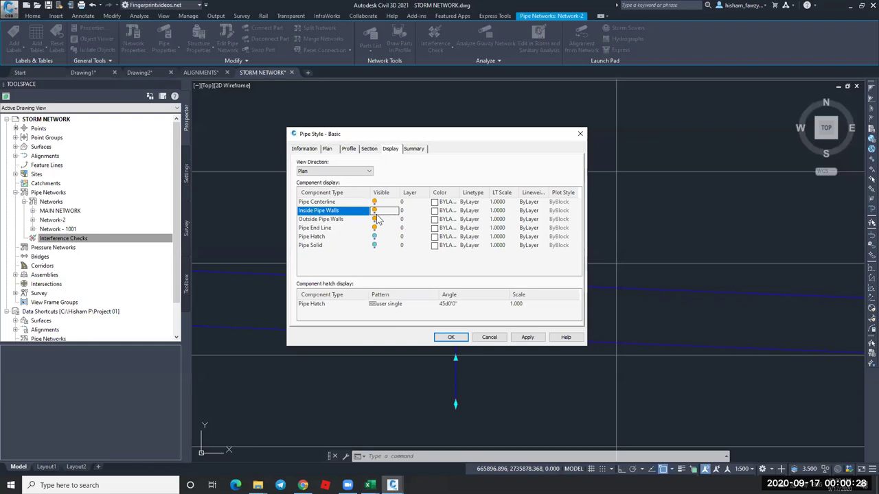
click(527, 337)
click(451, 337)
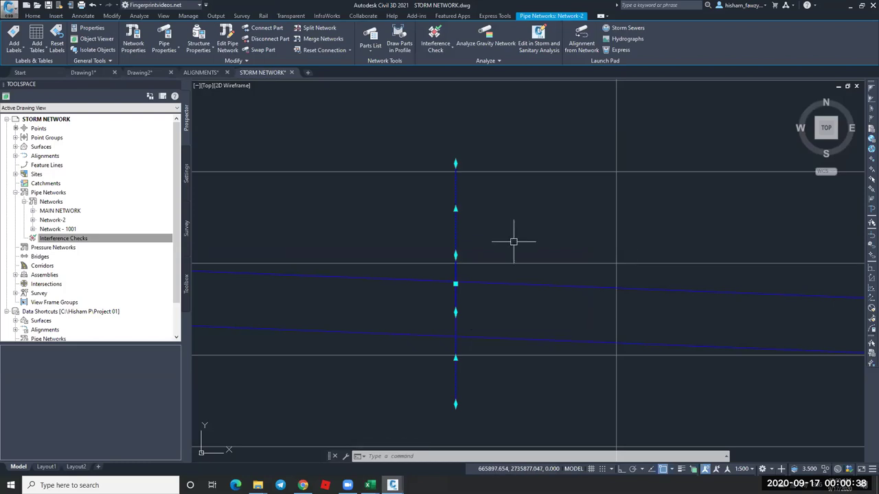
Zoom in on the red Network-2 pipe beside ROAD 1 and clear the pipe network selection.
scroll(630, 227, down, 10)
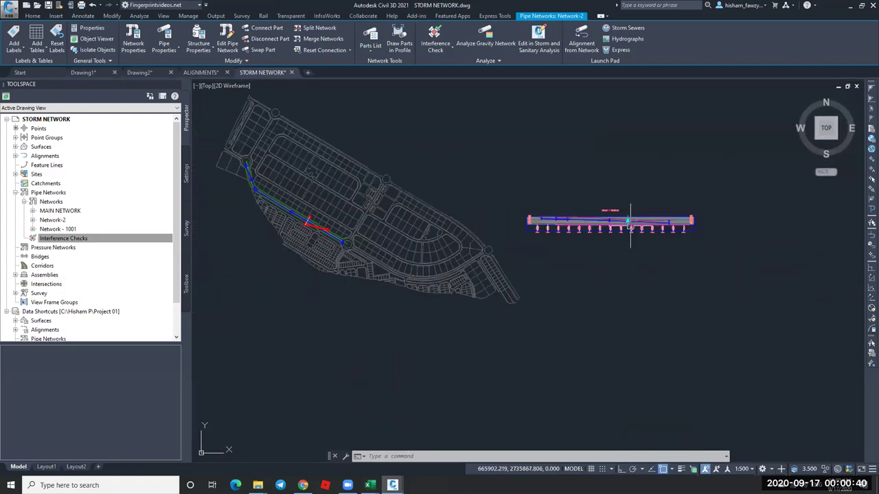
scroll(605, 232, down, 3)
scroll(429, 229, up, 2)
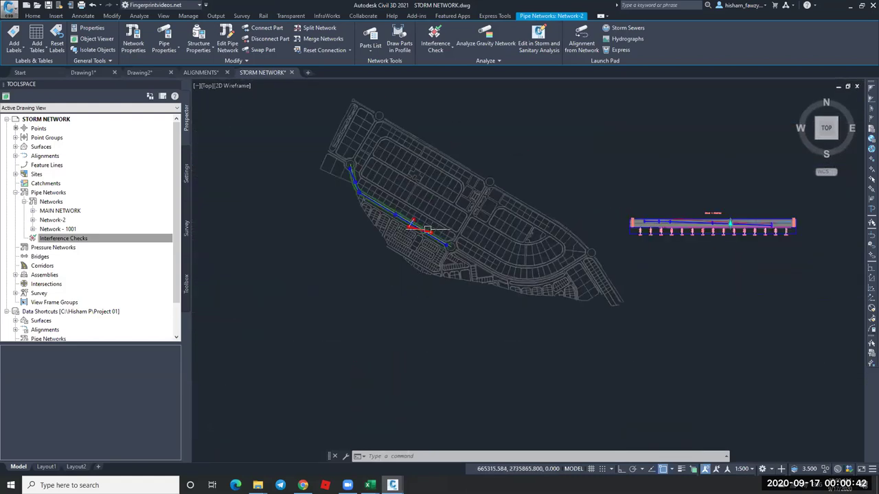
scroll(427, 230, up, 7)
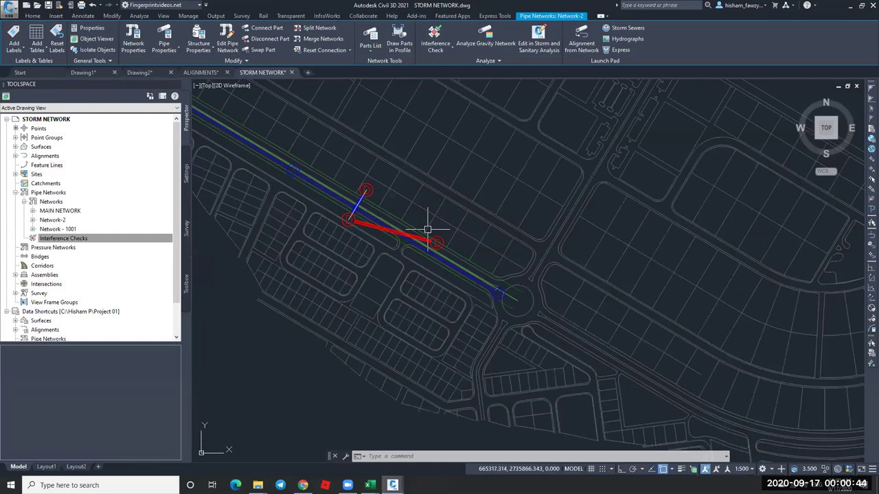
scroll(384, 222, up, 3)
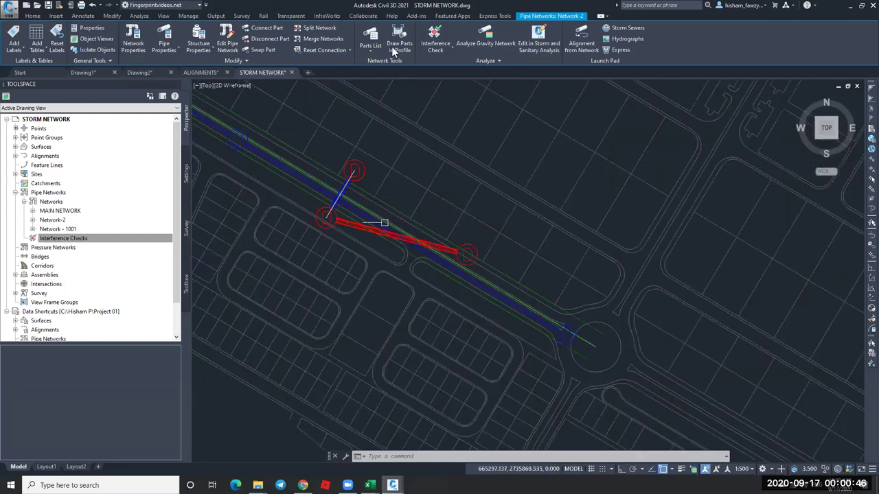
key(Escape)
key(Escape)
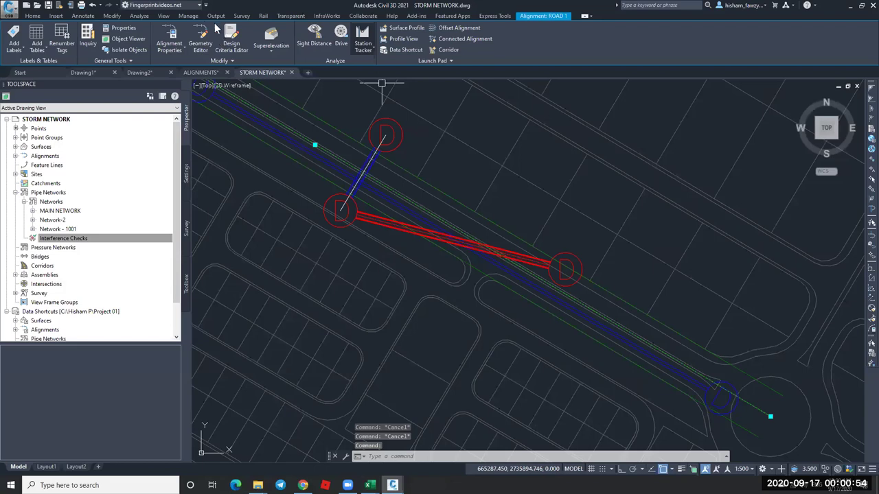
Add a sample line across ROAD 1 at station 0+155.63 with the default swath widths.
key(Return)
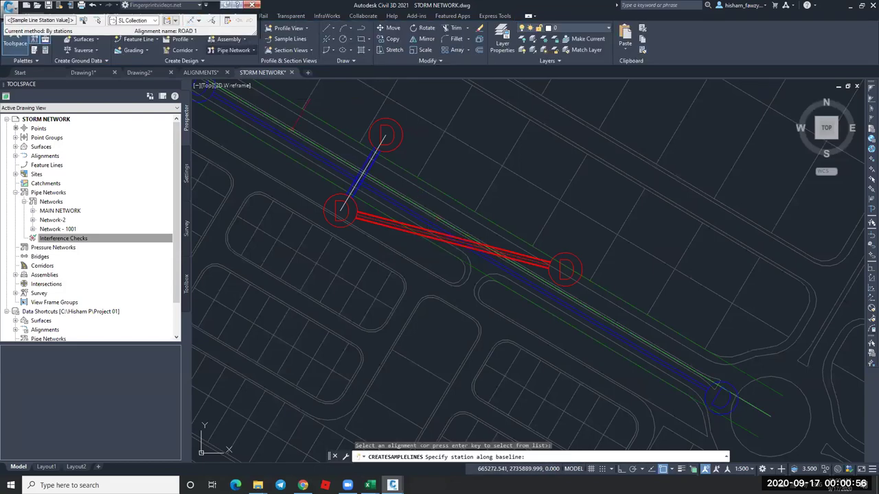
key(Escape)
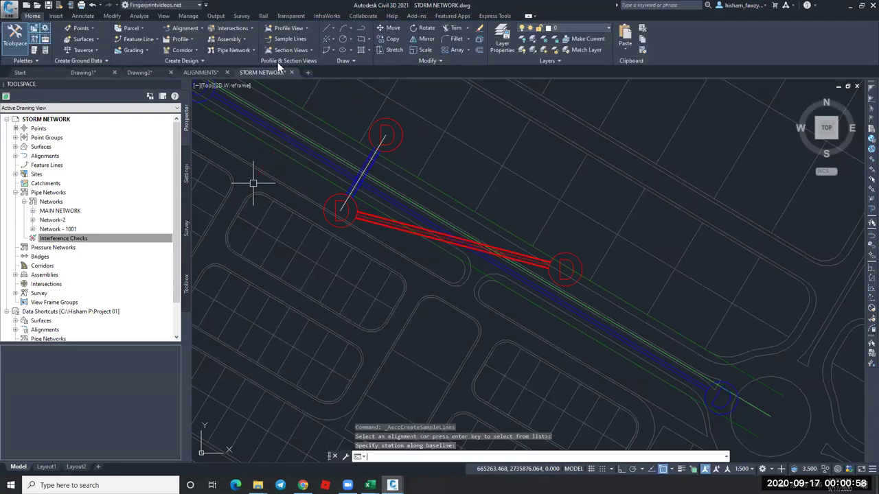
click(289, 39)
click(292, 152)
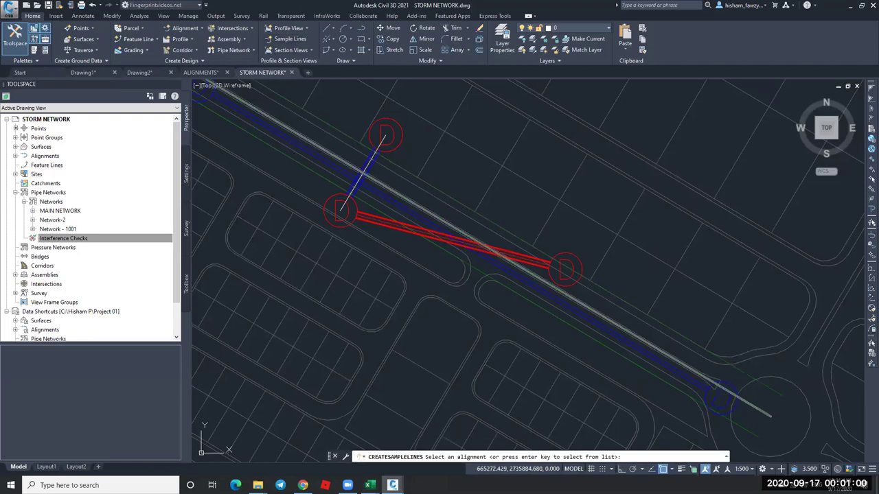
click(249, 178)
key(Return)
key(Return)
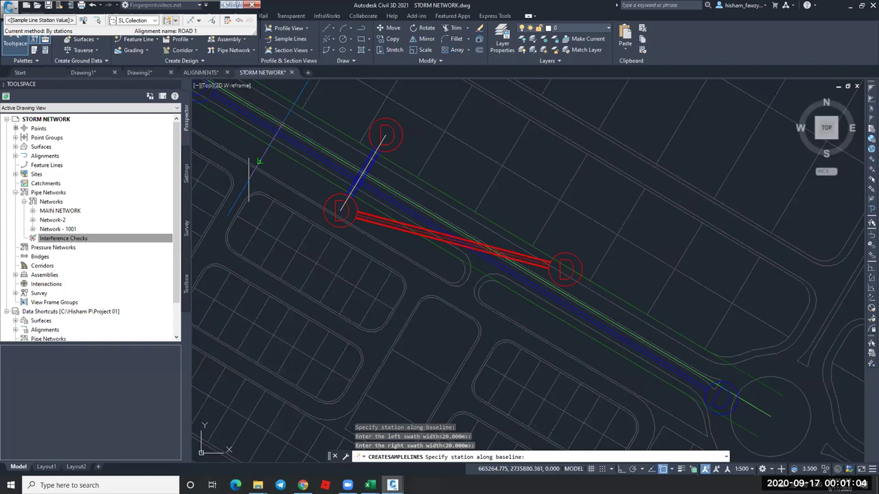
key(Escape)
Select the new sample line and bring up the section view creation choices.
click(254, 167)
click(253, 44)
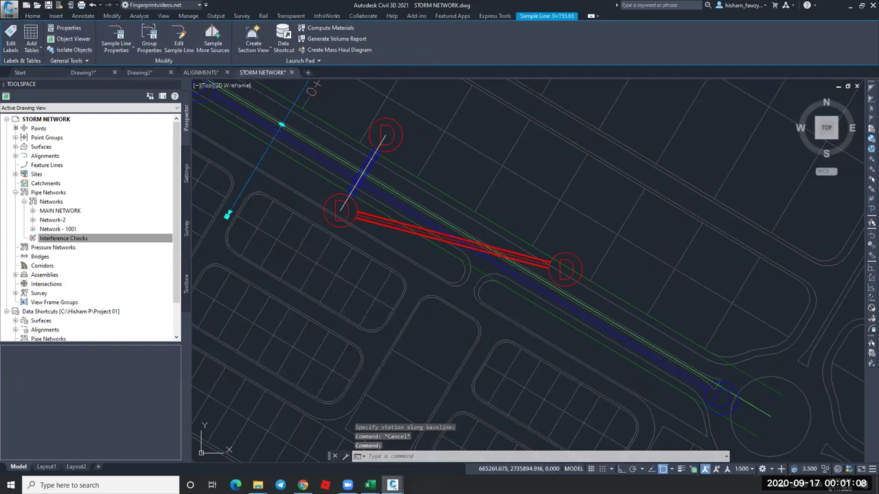
key(Escape)
Create a single Road Section view for station 0+155.63 and check the pipe crossing.
click(261, 65)
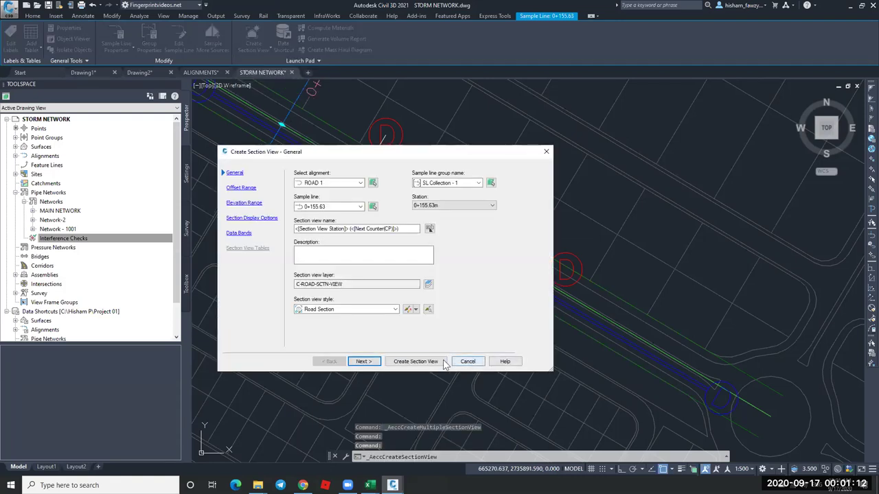
click(438, 362)
scroll(540, 296, down, 10)
scroll(540, 296, up, 10)
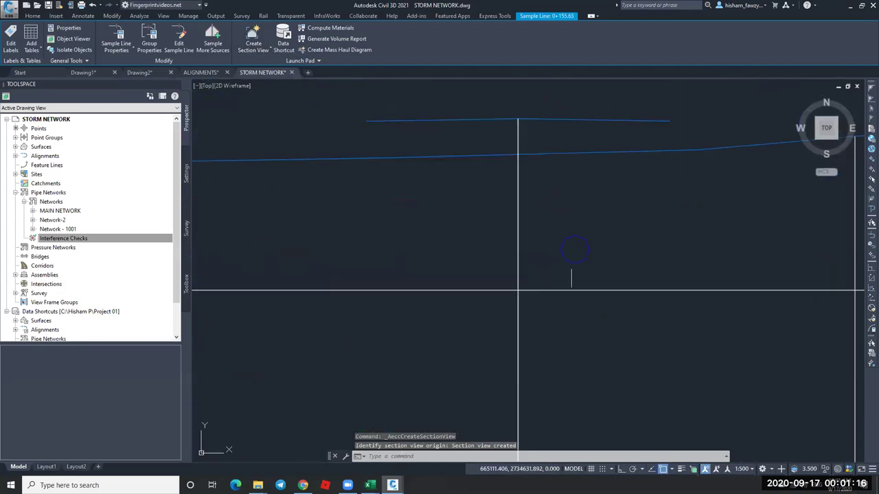
key(Escape)
click(661, 255)
click(666, 261)
key(Escape)
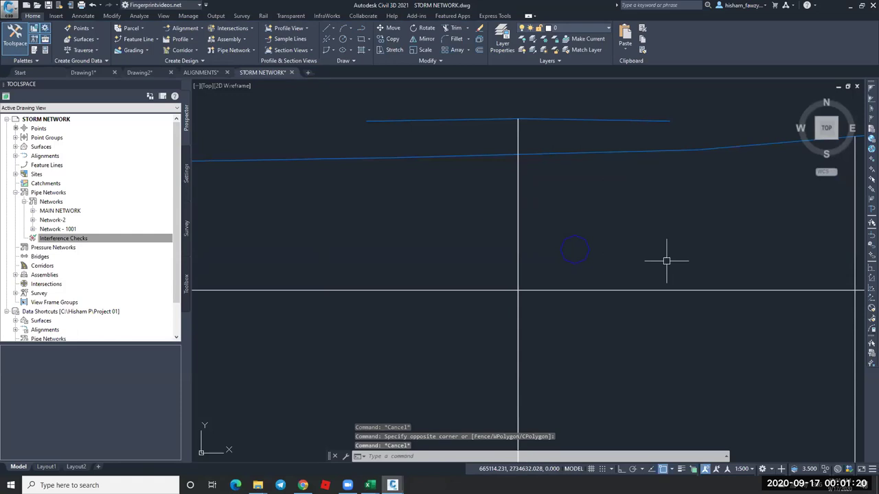
Regenerate with RE, return to the section grid, and open the section pipe's options.
text(re)
key(Return)
scroll(532, 261, down, 6)
mouse_move(547, 248)
middle_down()
mouse_move(377, 278)
mouse_move(458, 274)
middle_up()
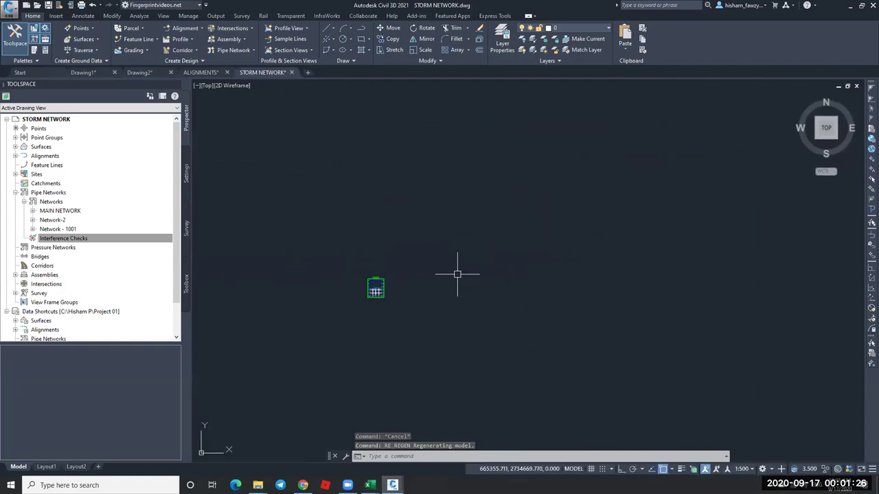
scroll(385, 287, up, 8)
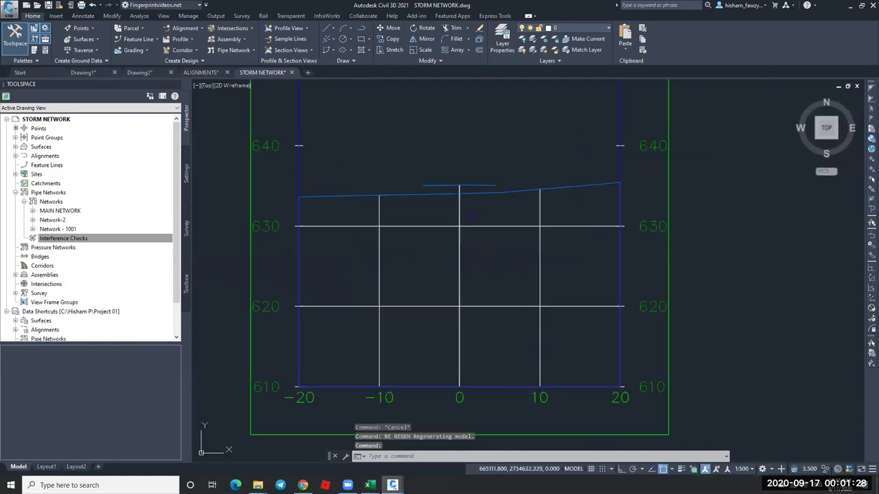
click(473, 216)
right_click(489, 210)
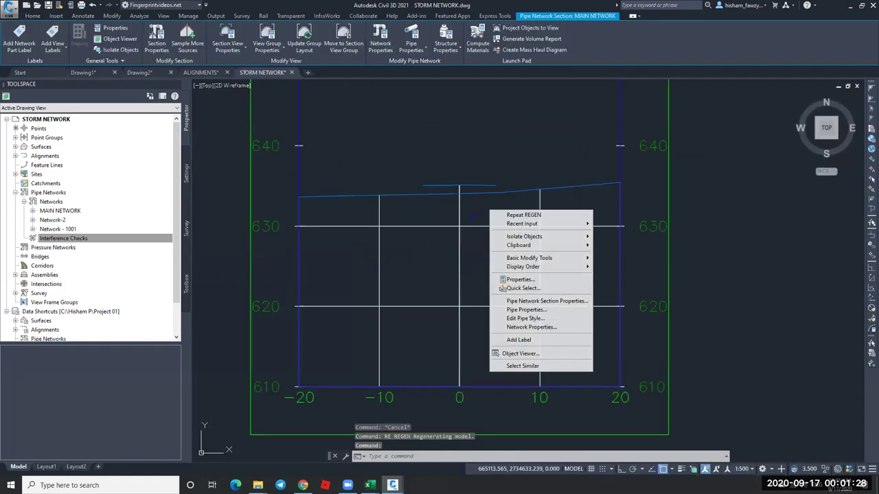
click(522, 318)
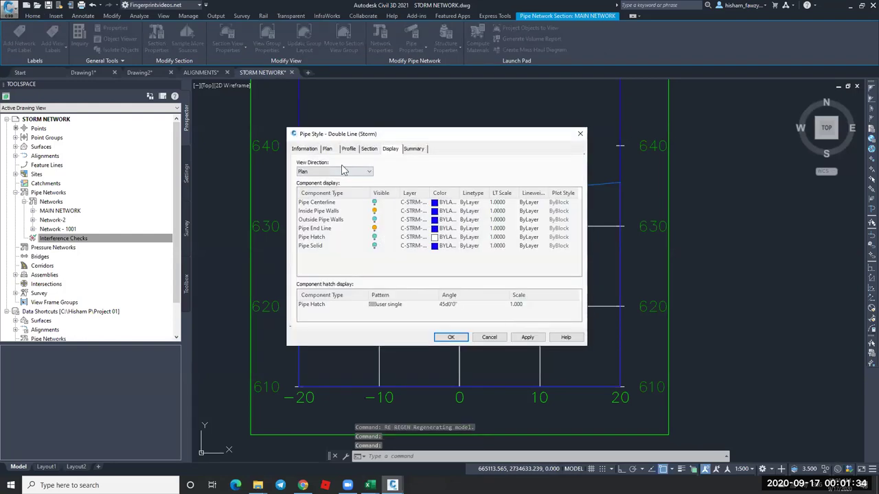
click(349, 149)
click(369, 149)
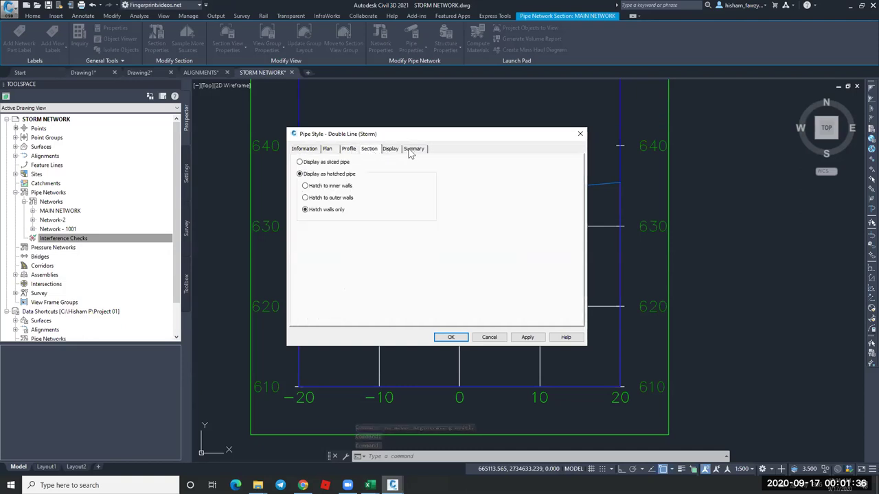
click(414, 149)
click(328, 149)
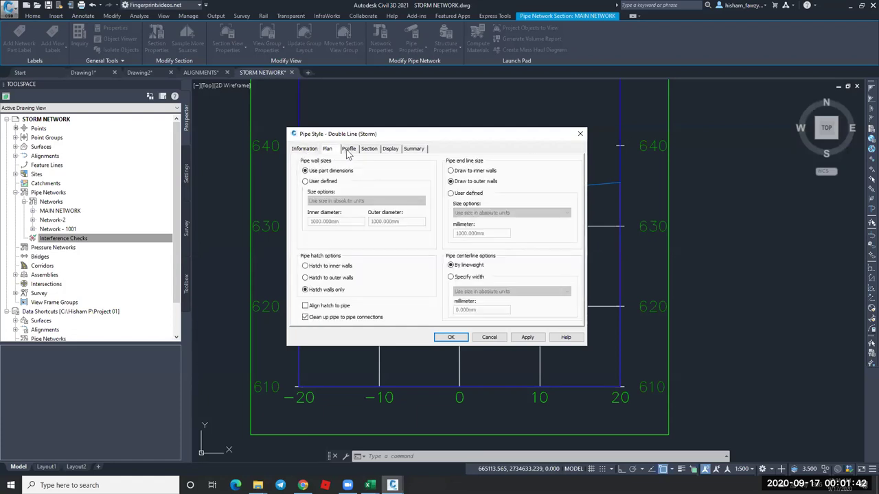
click(329, 181)
click(347, 200)
click(347, 200)
click(342, 172)
click(348, 148)
click(369, 149)
click(390, 148)
click(413, 151)
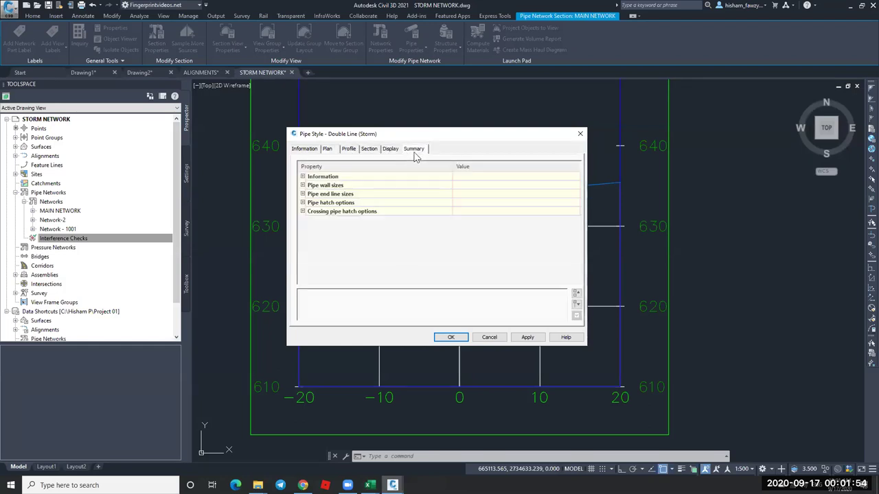
click(352, 150)
click(333, 149)
click(304, 150)
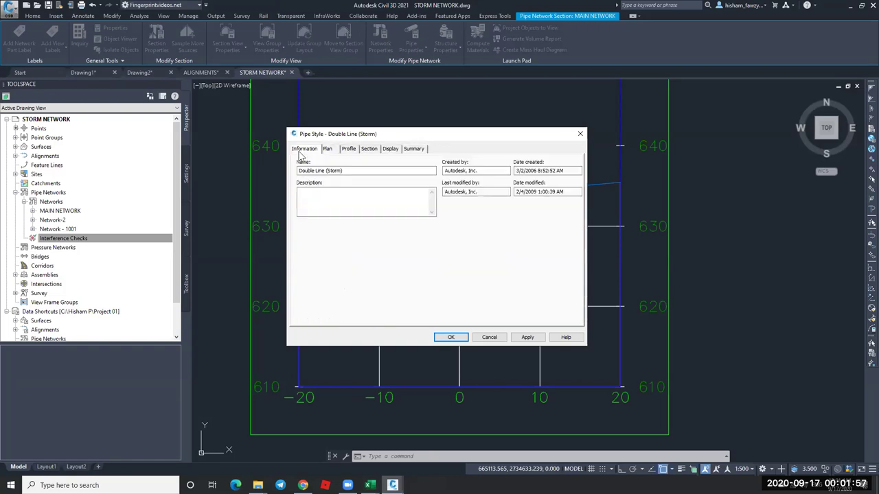
click(496, 337)
key(Escape)
key(Escape)
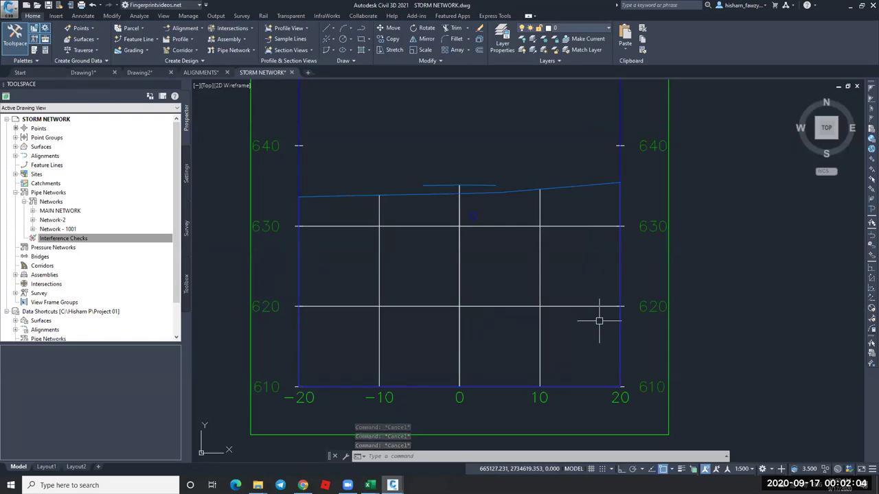
Cancel the active command and zoom out to show the whole site plan and storm networks.
key(Escape)
key(Escape)
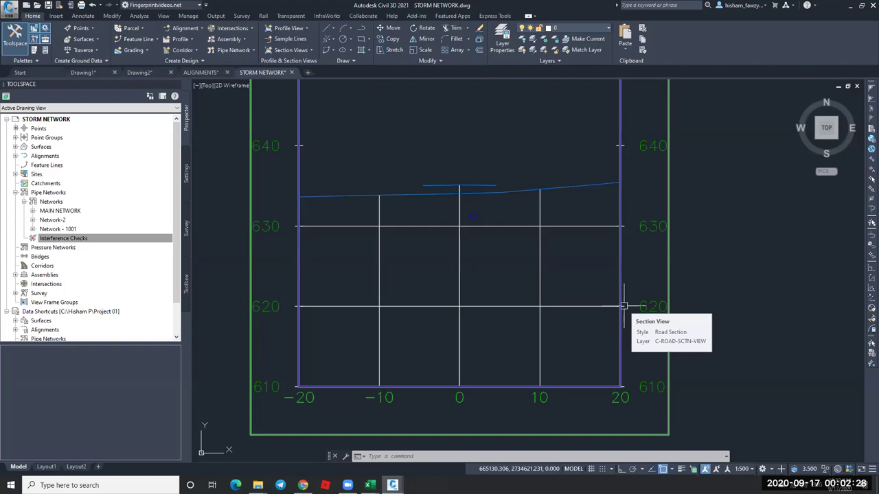
scroll(623, 306, down, 10)
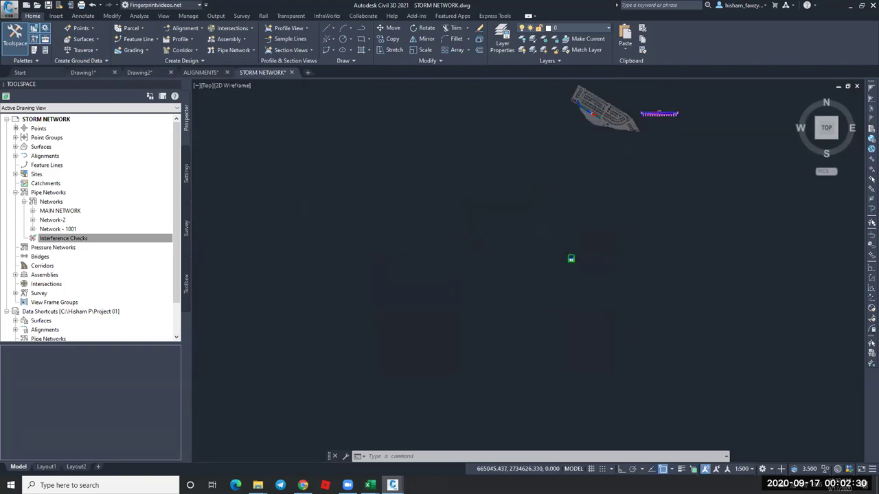
scroll(567, 191, up, 6)
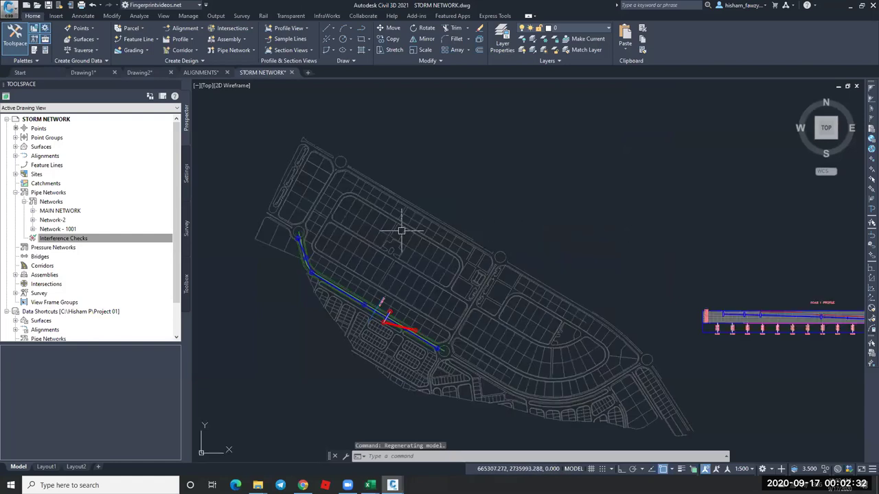
Edit the Bimarabia parts list from the Settings tree and start adding a structure family.
click(186, 175)
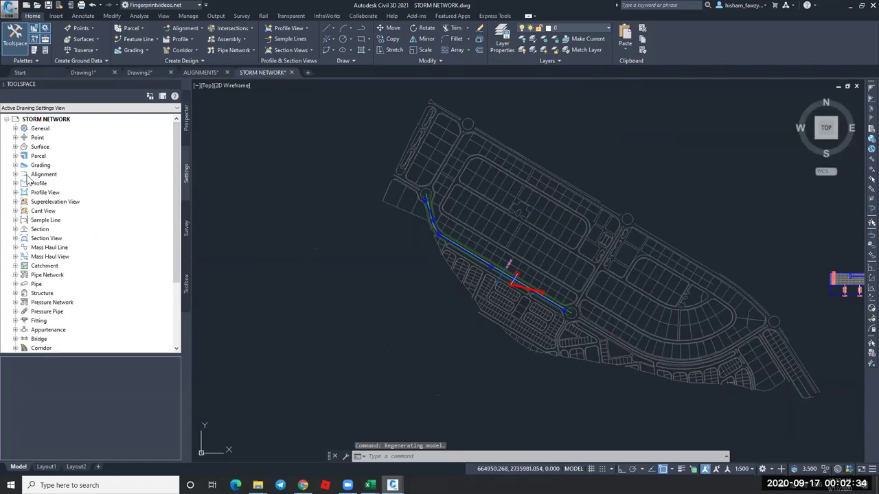
click(15, 275)
click(24, 284)
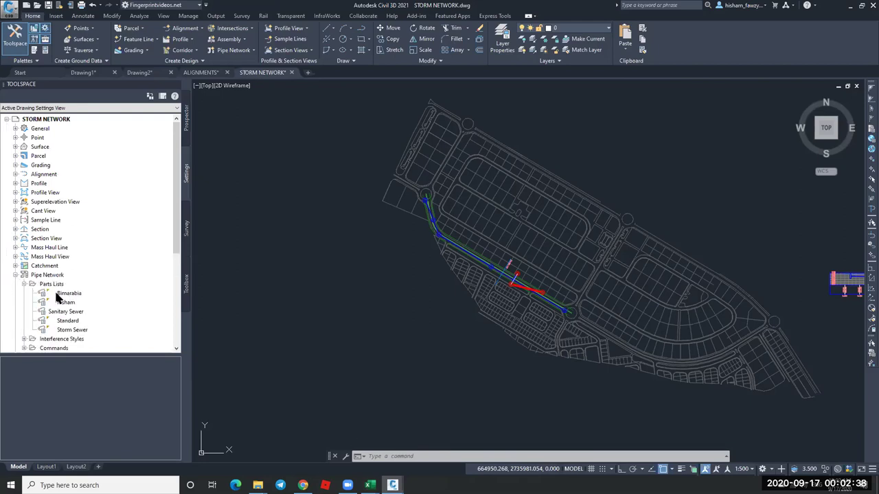
right_click(69, 294)
click(85, 303)
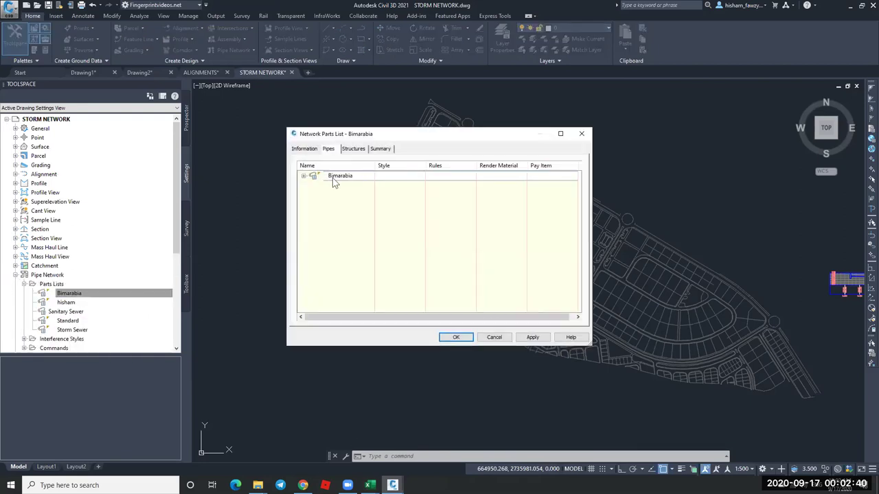
click(304, 175)
right_click(353, 176)
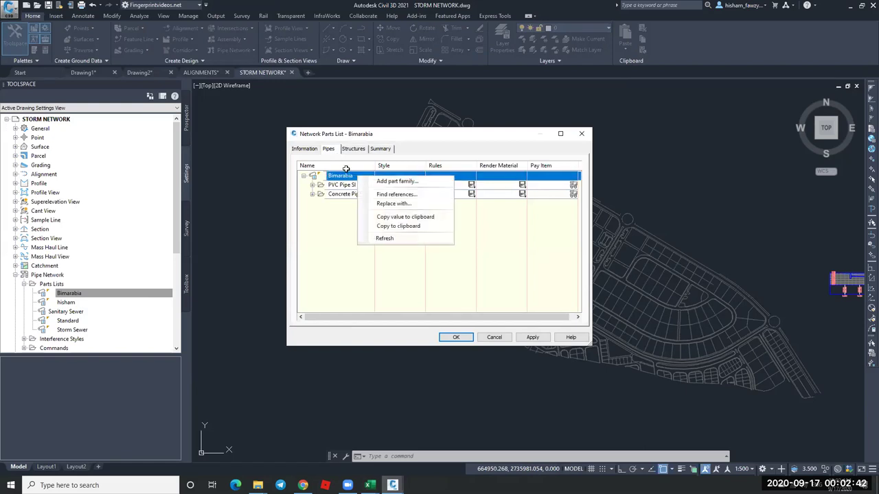
click(353, 149)
click(340, 175)
right_click(353, 176)
click(374, 183)
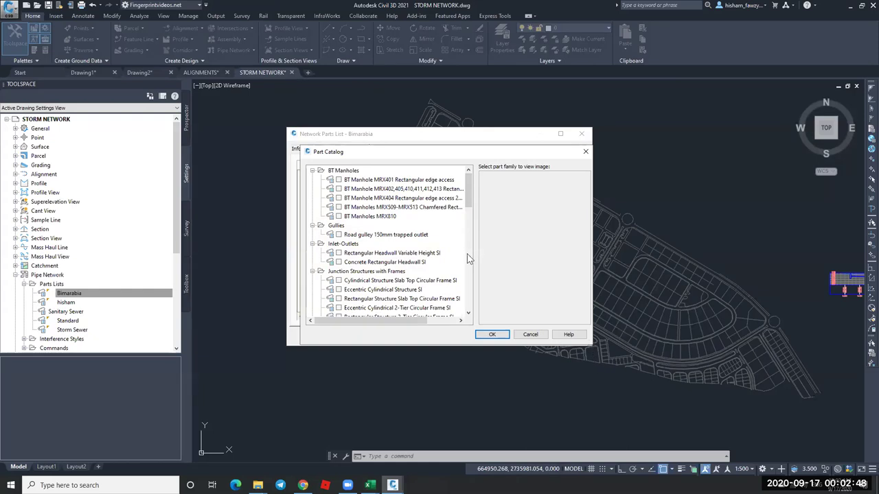
Compare catalog structure previews and tick Rectangular Structure Slab Top Circular Frame SI.
click(372, 181)
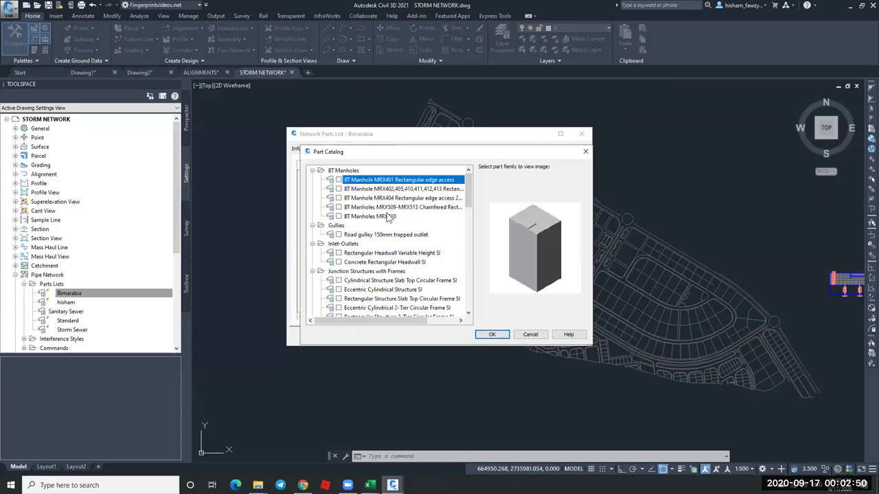
scroll(375, 238, down, 1)
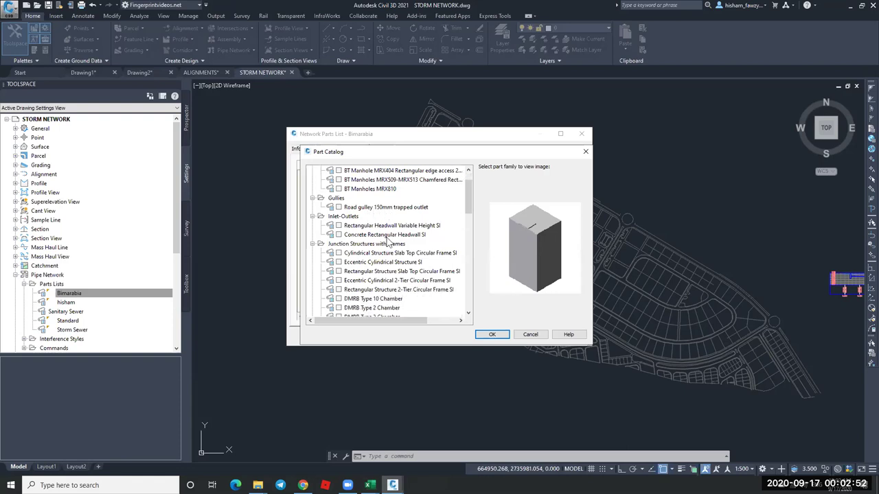
click(393, 261)
key(Down)
key(Down)
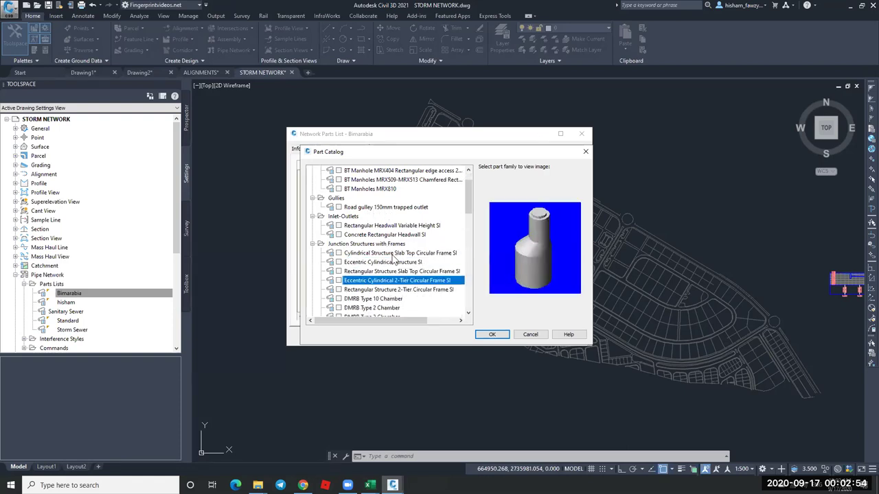
key(Up)
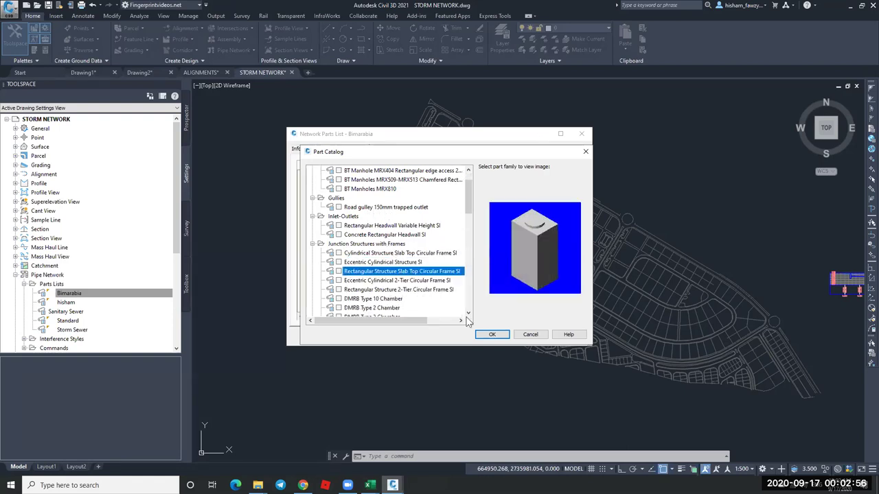
click(339, 271)
Confirm the new family and start adding a part size to the slab-top structure.
click(491, 334)
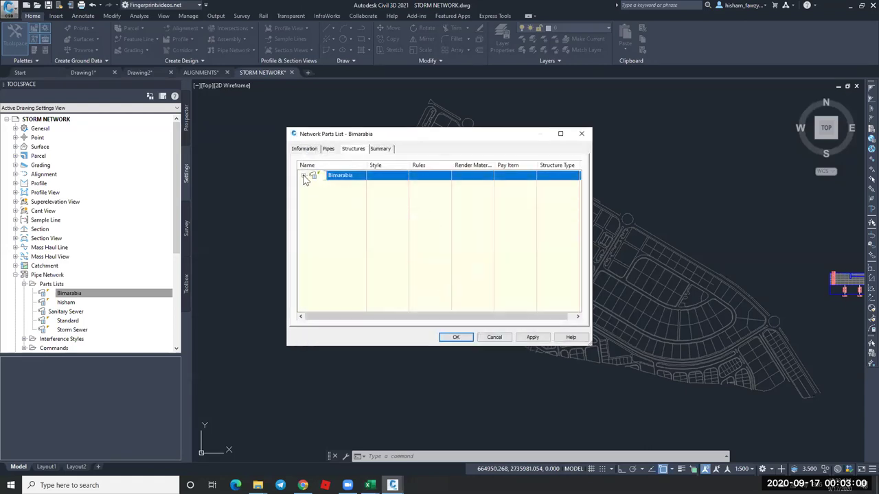
click(304, 176)
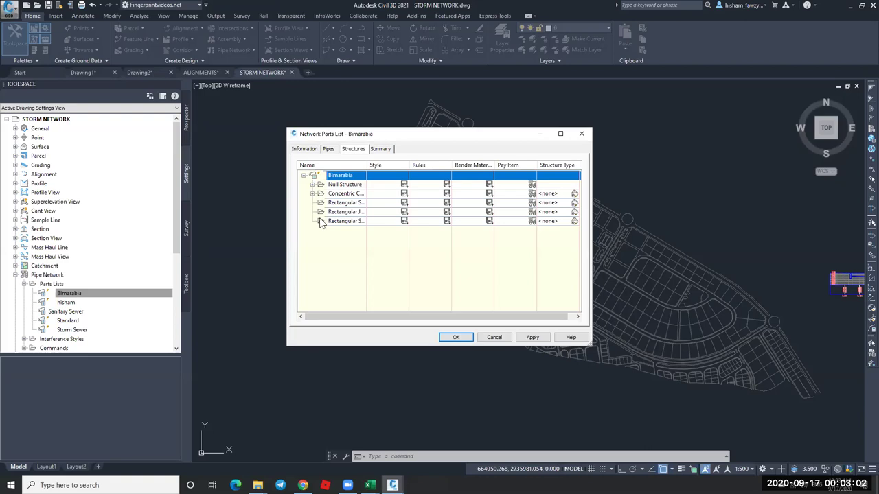
click(338, 221)
drag(367, 166, 432, 168)
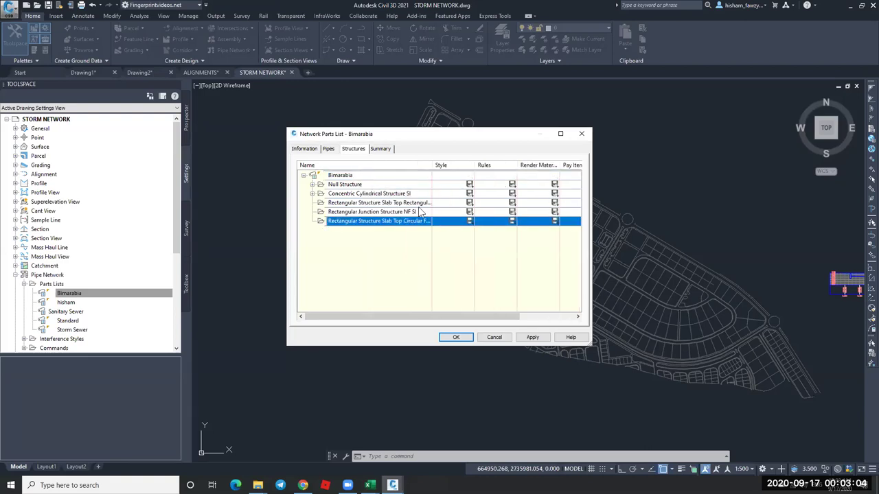
right_click(414, 223)
click(422, 230)
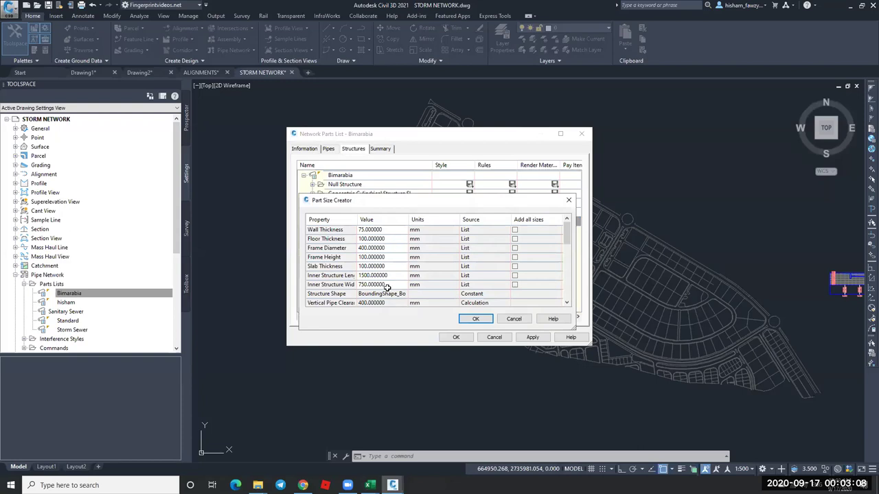
Review the Inner Structure Length sizes, leave 1500, and cancel without adding a size.
click(386, 285)
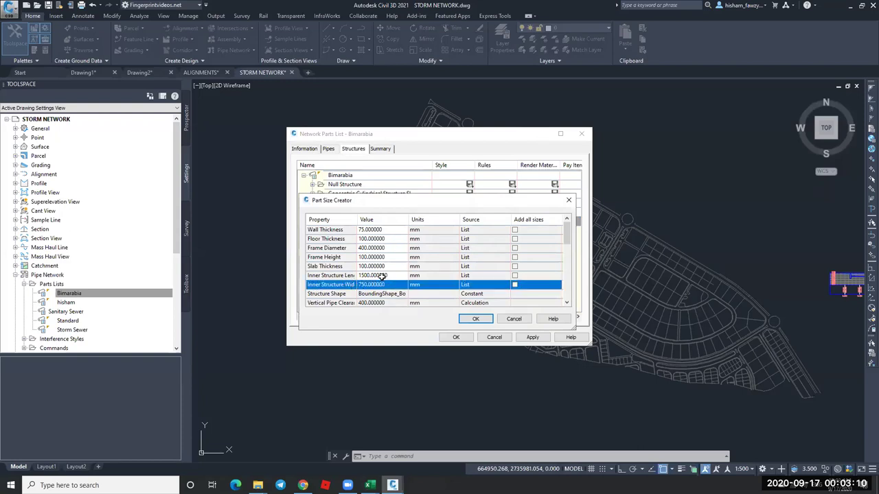
click(382, 275)
click(386, 275)
click(388, 275)
click(389, 275)
click(389, 275)
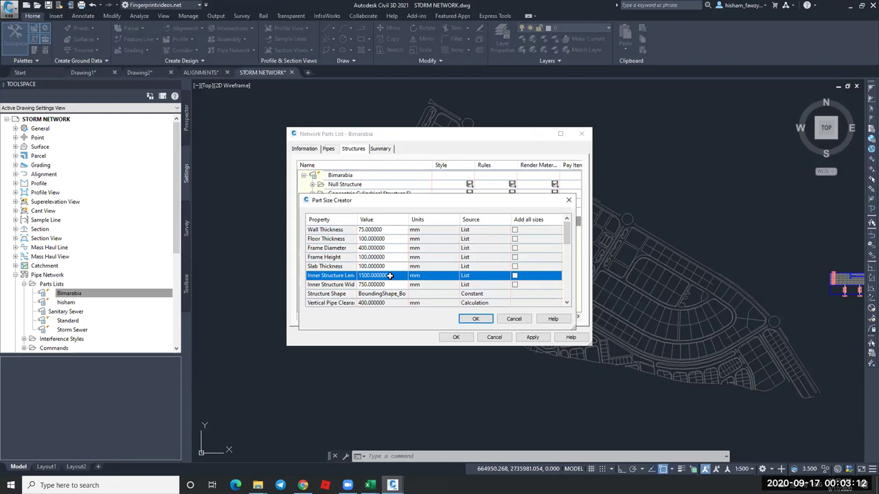
click(389, 275)
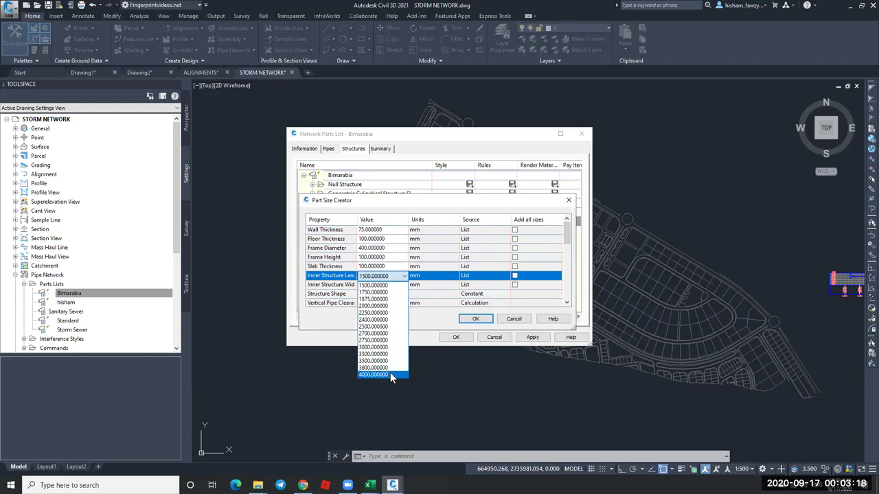
click(380, 277)
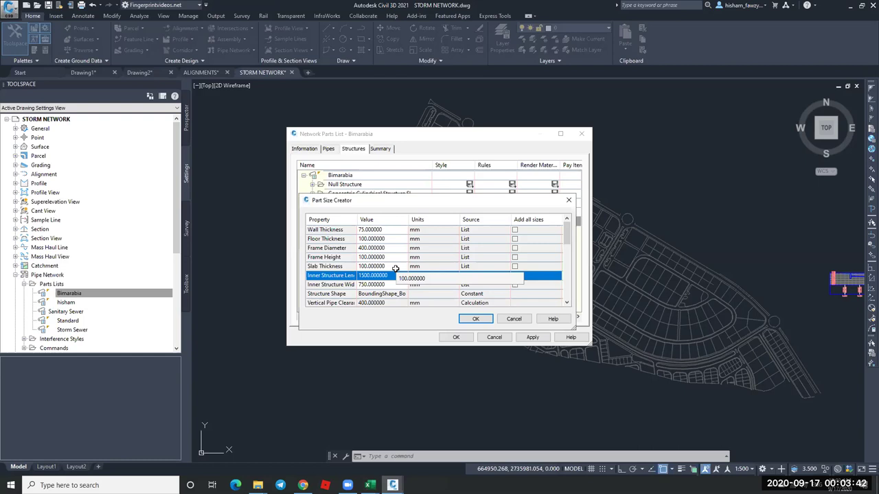
click(393, 276)
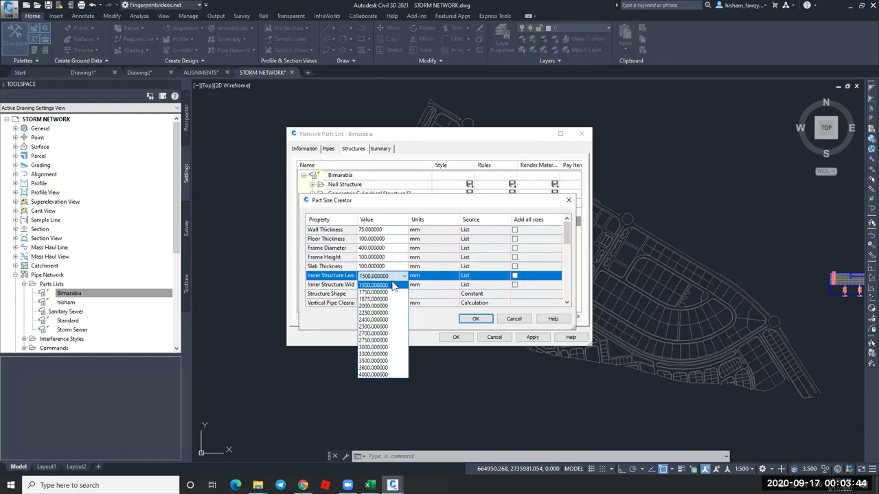
click(336, 275)
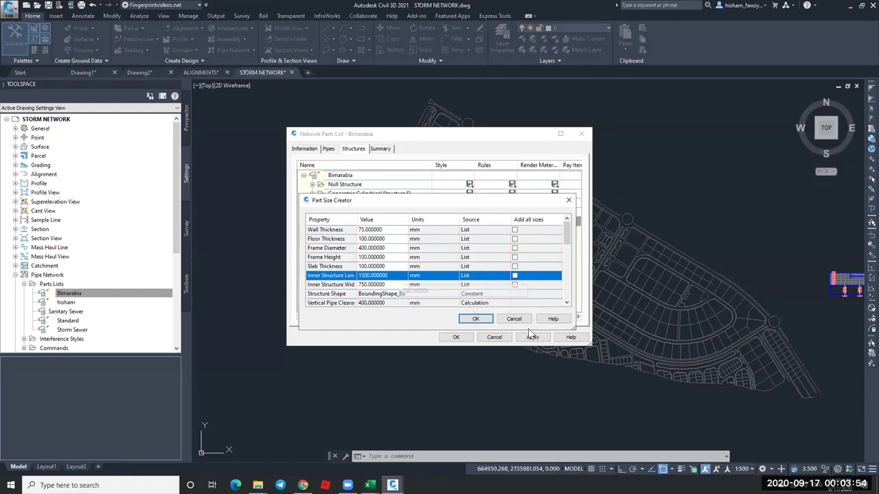
click(475, 318)
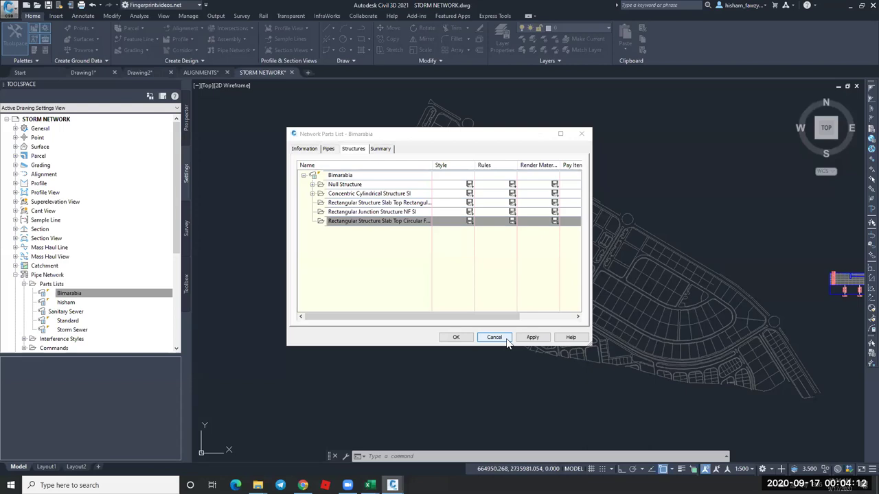
Switch to the browser and navigate back to the Hisham Fawzy YouTube channel.
click(303, 486)
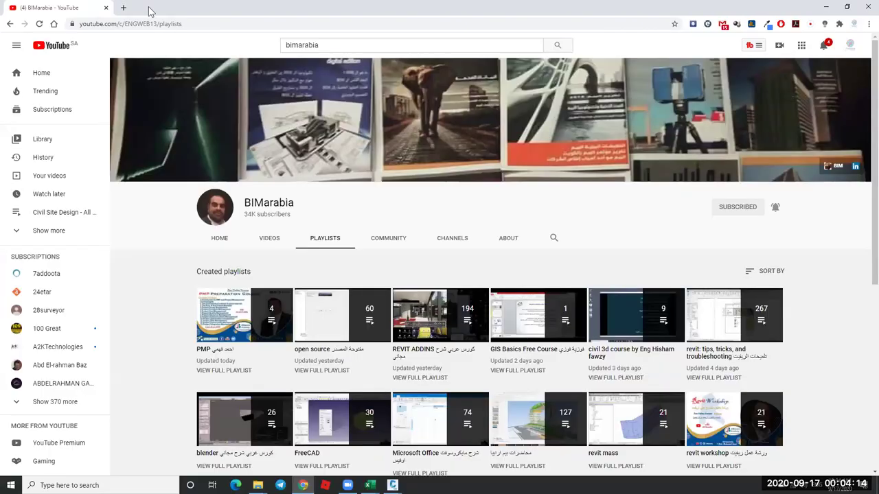
click(10, 24)
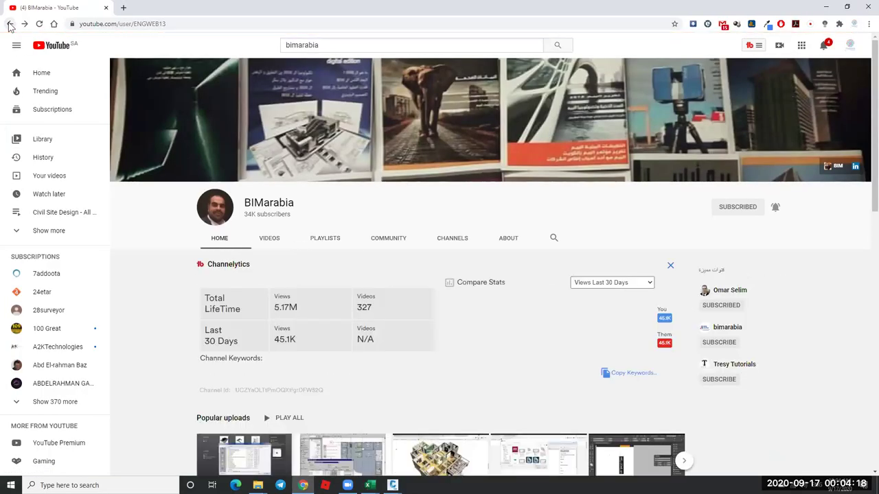
click(9, 24)
click(9, 24)
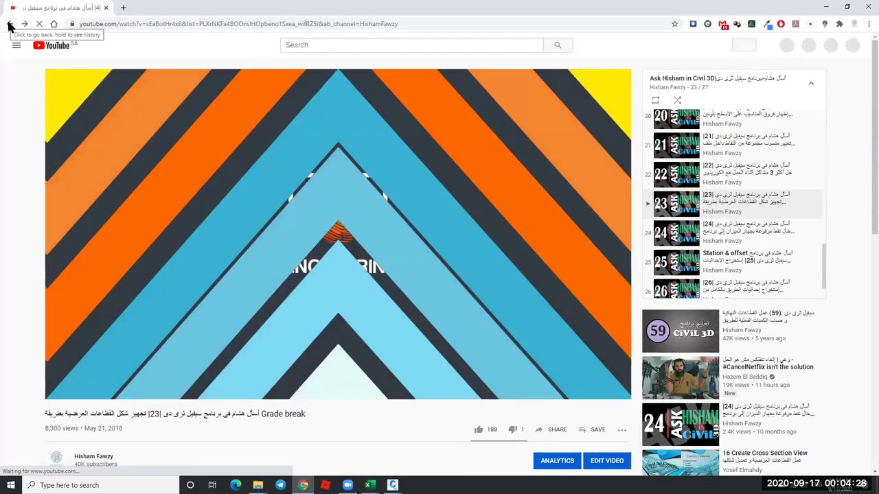
click(10, 26)
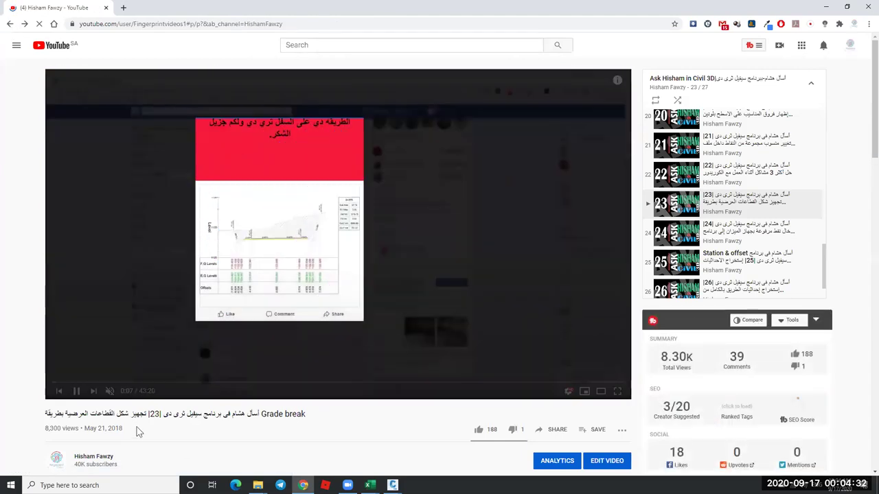
click(86, 459)
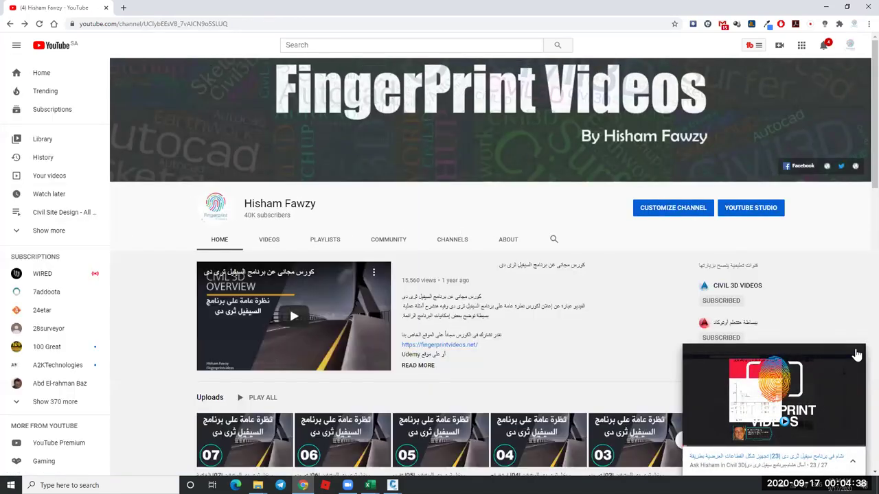
Close the miniplayer, scroll to Ask Hisham, and open its first playlist.
click(857, 355)
scroll(478, 243, down, 8)
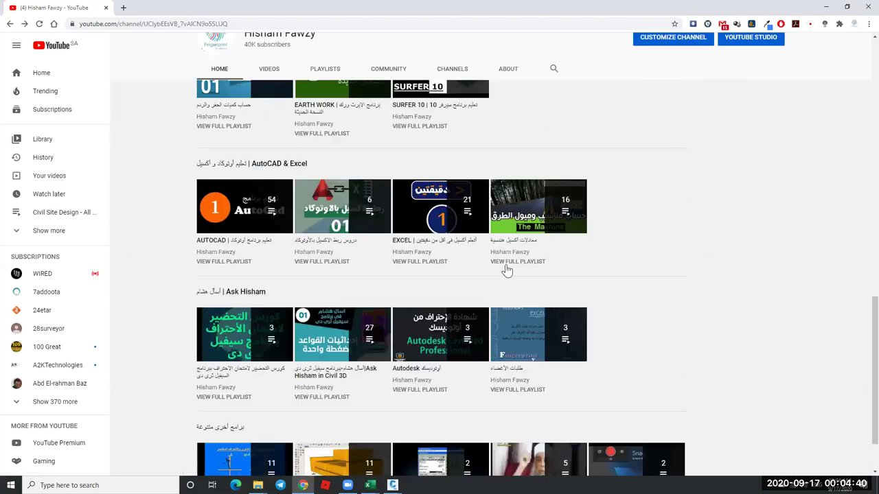
scroll(480, 288, down, 1)
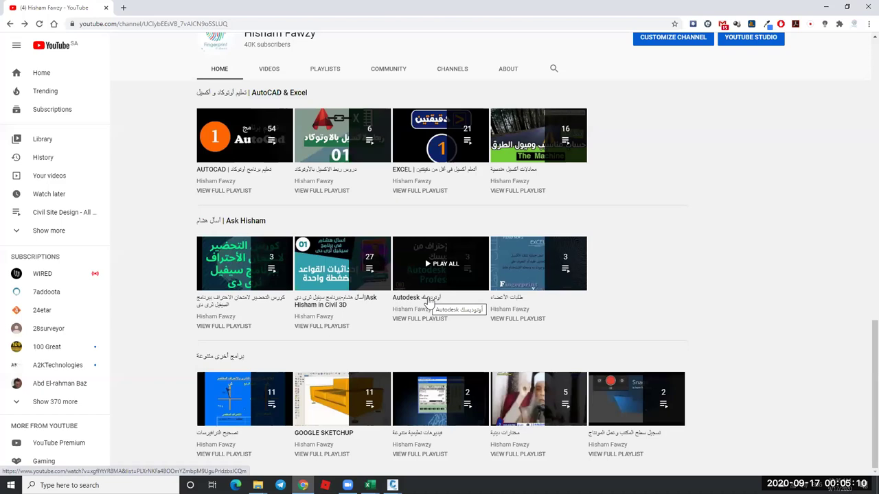
click(247, 302)
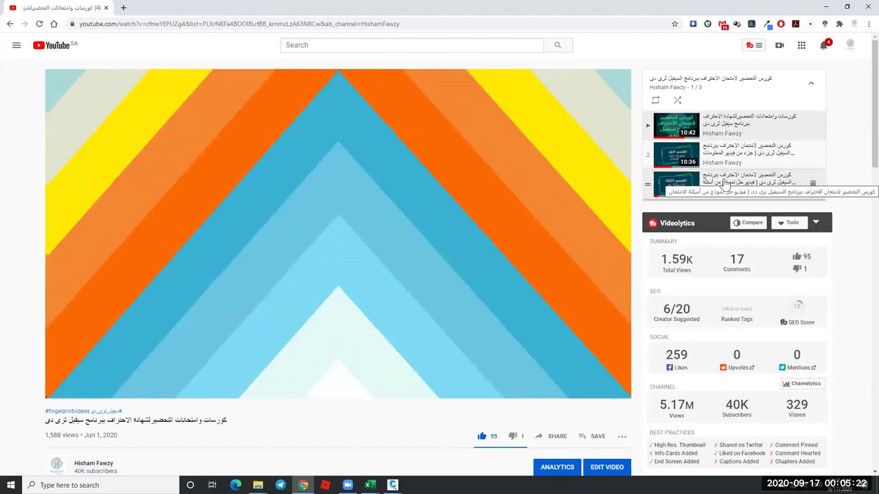
Play the third playlist video, pause at 0:44 on the Corridors slide, then go back twice.
click(704, 196)
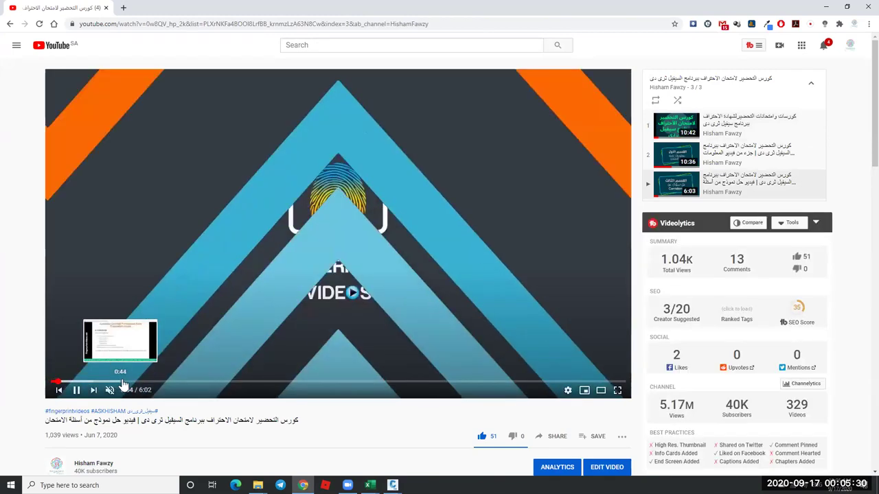
click(120, 385)
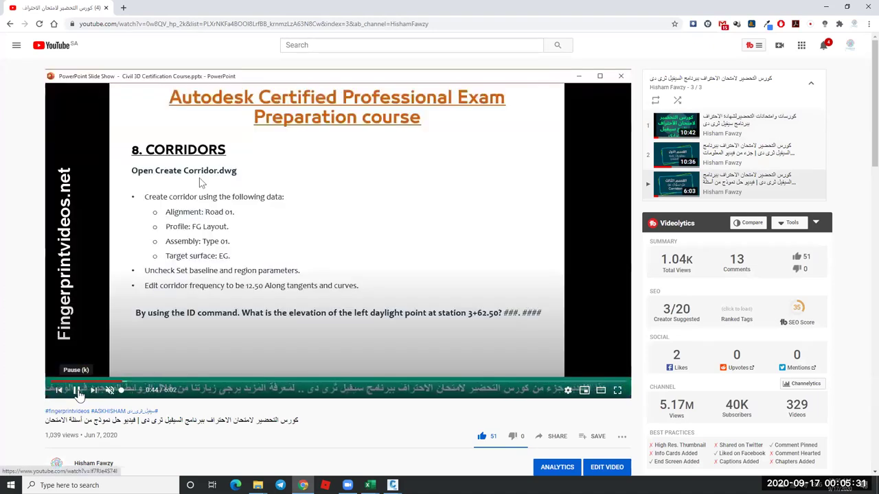
click(78, 390)
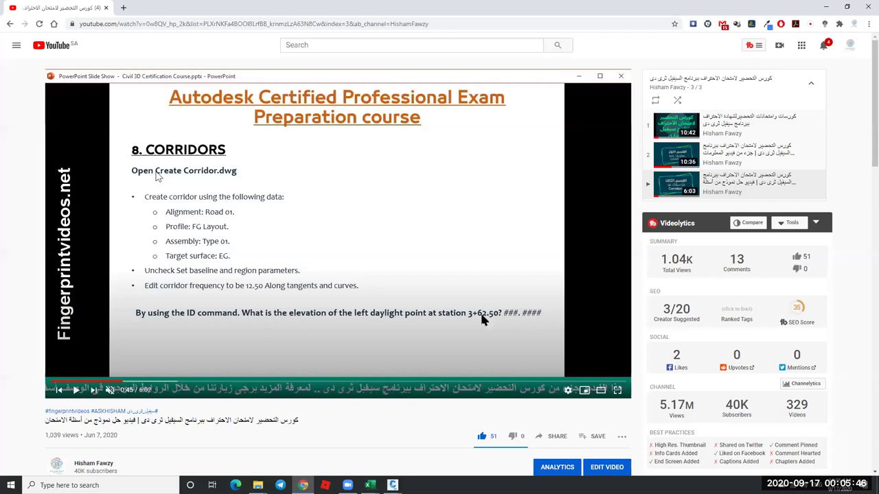
click(10, 24)
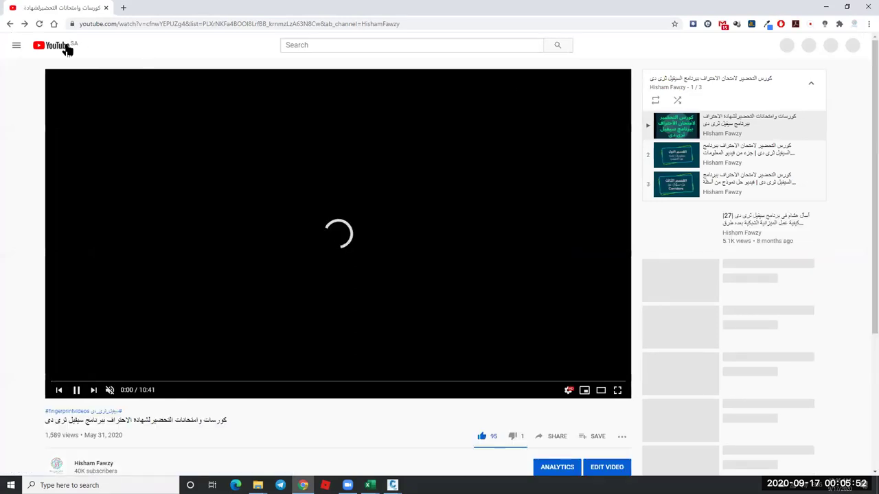
click(11, 24)
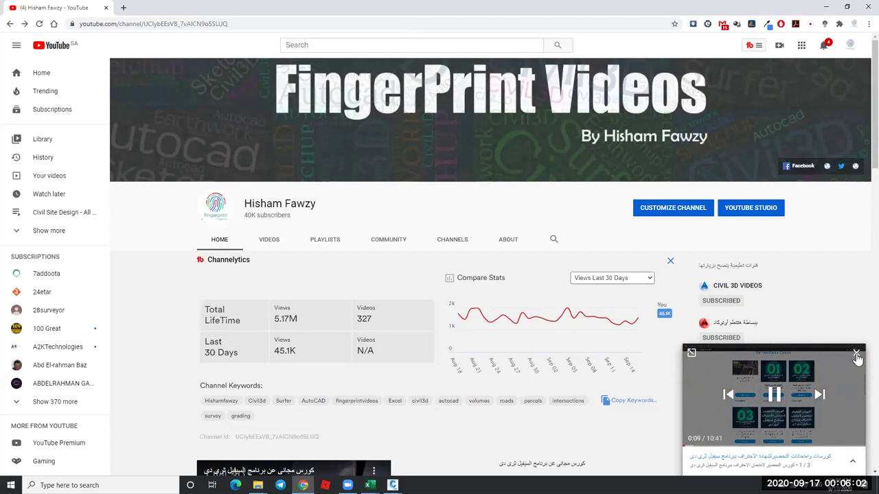
Close the miniplayer, scroll through the channel's playlist rows, and switch to Acrobat Reader.
click(856, 355)
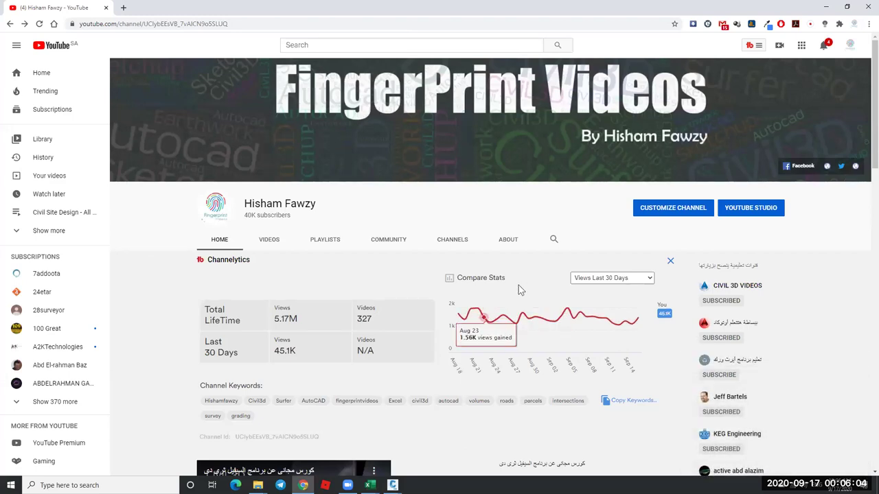
scroll(613, 281, down, 1)
scroll(613, 282, down, 4)
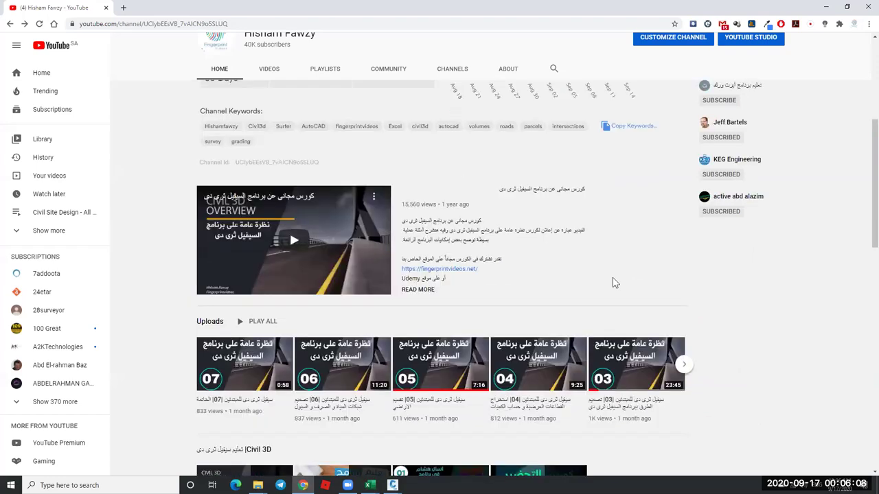
scroll(615, 283, down, 4)
scroll(614, 282, down, 5)
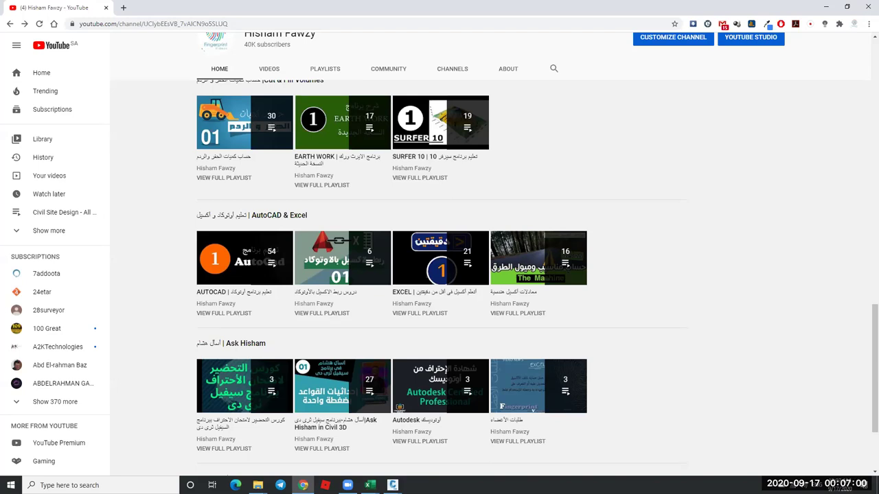
key(super+e)
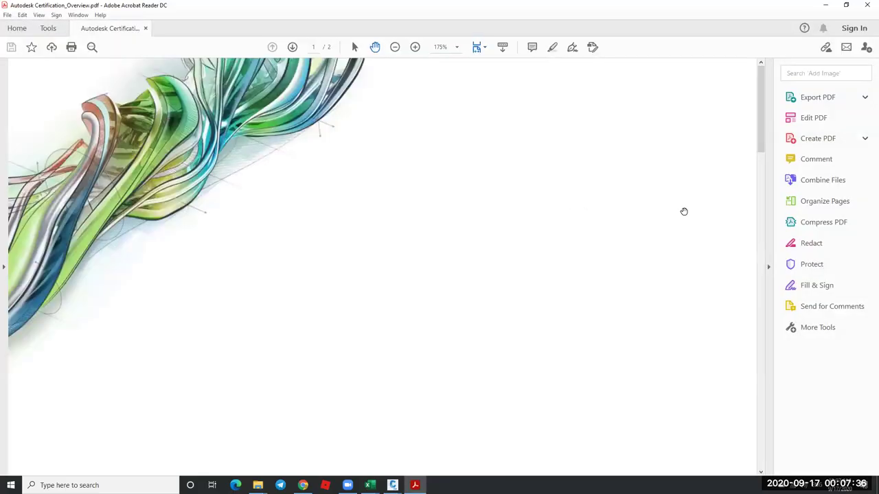
Scroll Autodesk Certification_Overview.pdf to page 2 and close it with Alt+F4.
scroll(685, 217, down, 2)
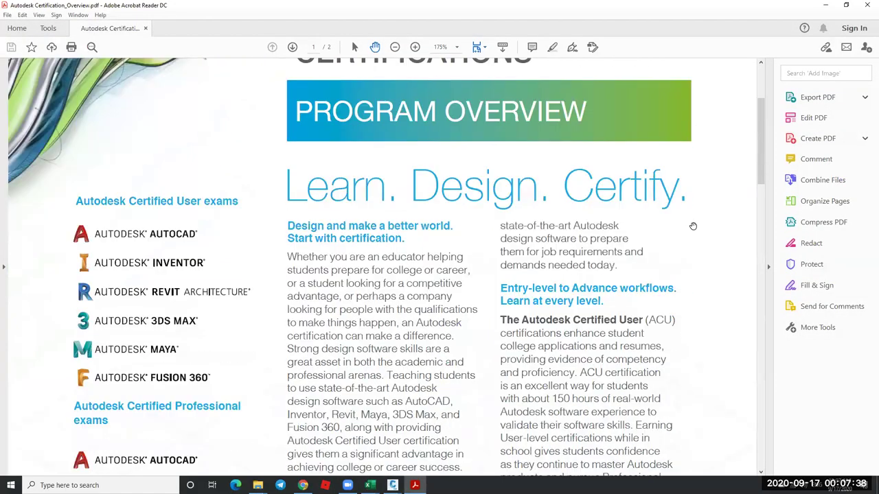
scroll(384, 268, down, 5)
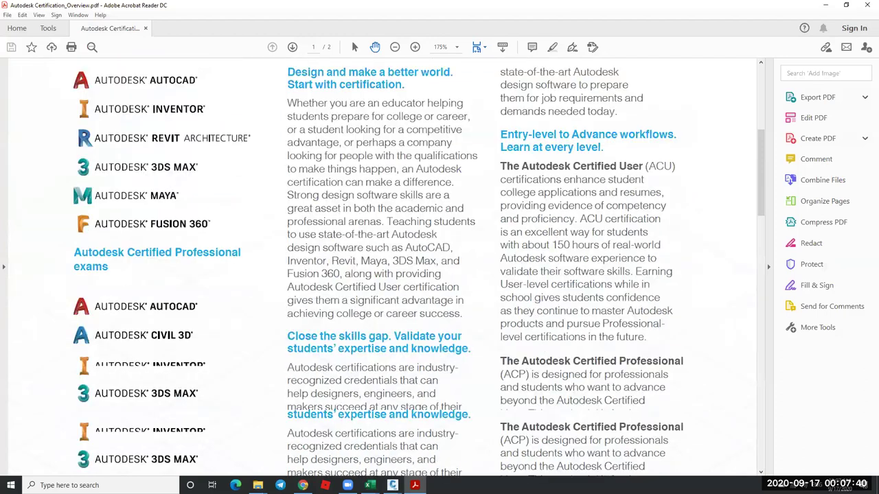
scroll(384, 268, down, 3)
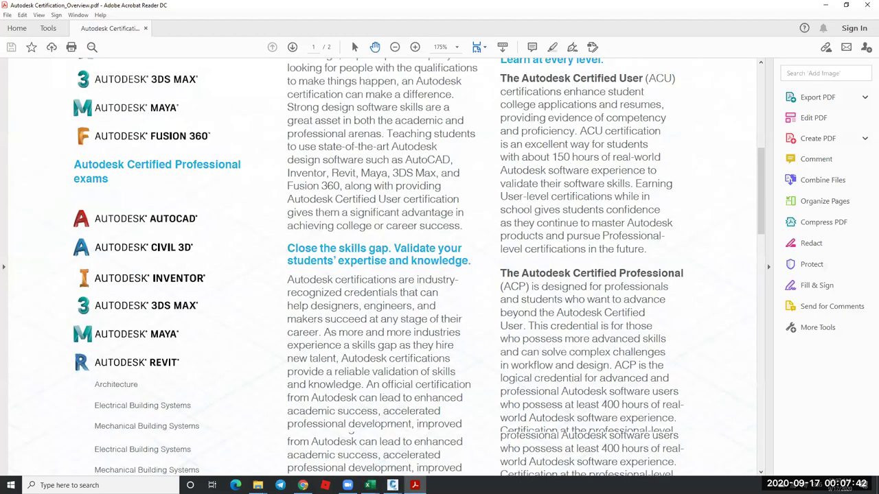
scroll(385, 268, down, 15)
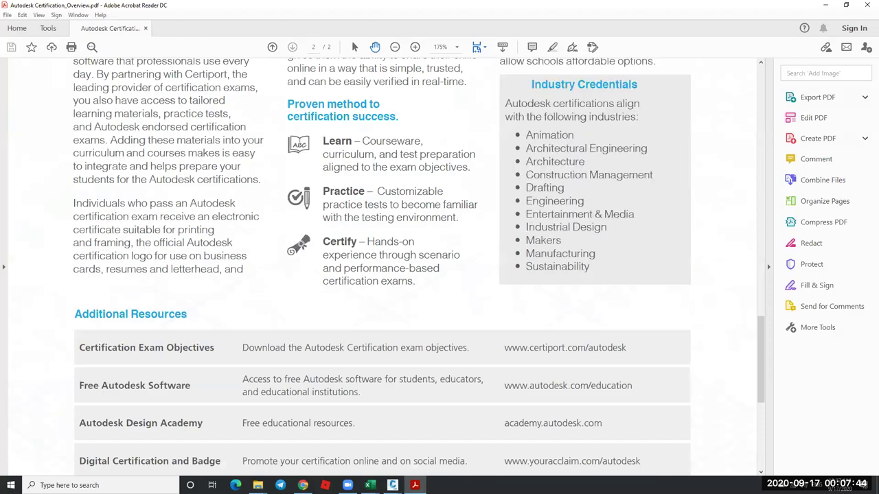
scroll(384, 268, down, 6)
scroll(384, 268, down, 4)
key(alt+F4)
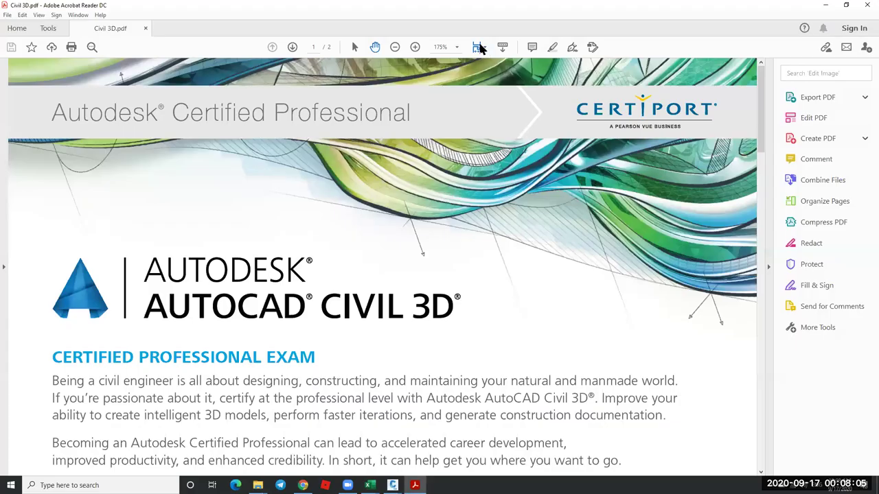
Try full-window Read Mode on Civil 3D.pdf, exit it, and fit the whole page.
click(486, 48)
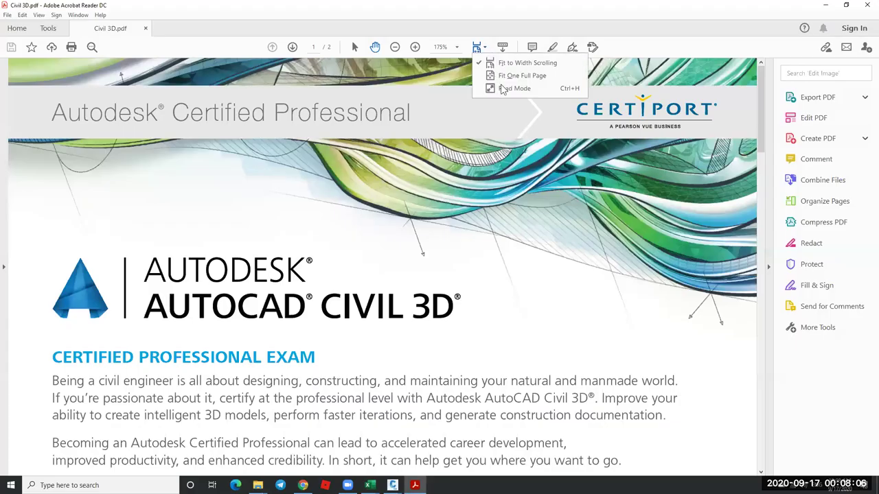
click(514, 88)
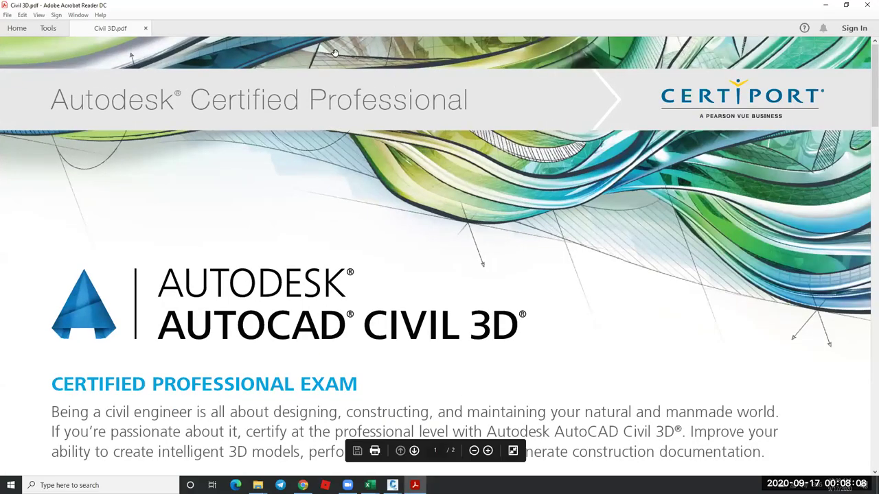
key(ctrl+h)
click(479, 50)
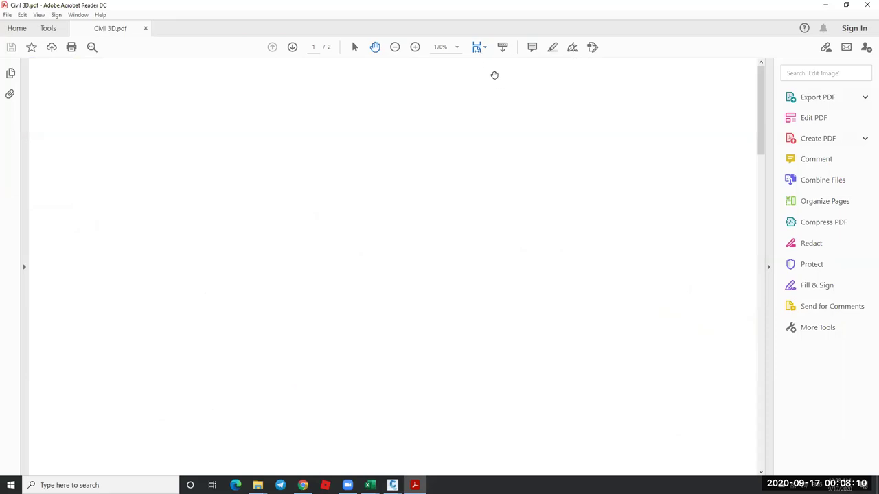
key(ctrl+0)
scroll(511, 199, down, 2)
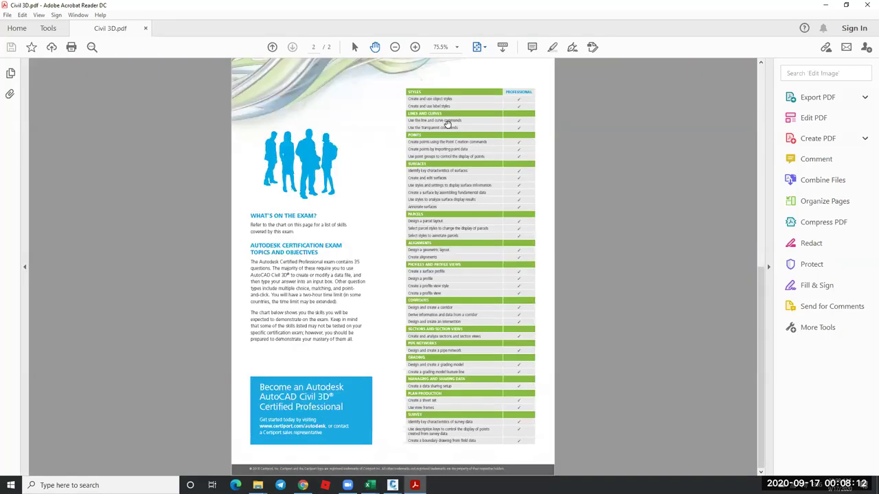
ctrl+scroll(471, 112, up, 2)
Zoom page 2 to full width and scroll through the exam's What's on the Exam skills table.
key(ctrl+2)
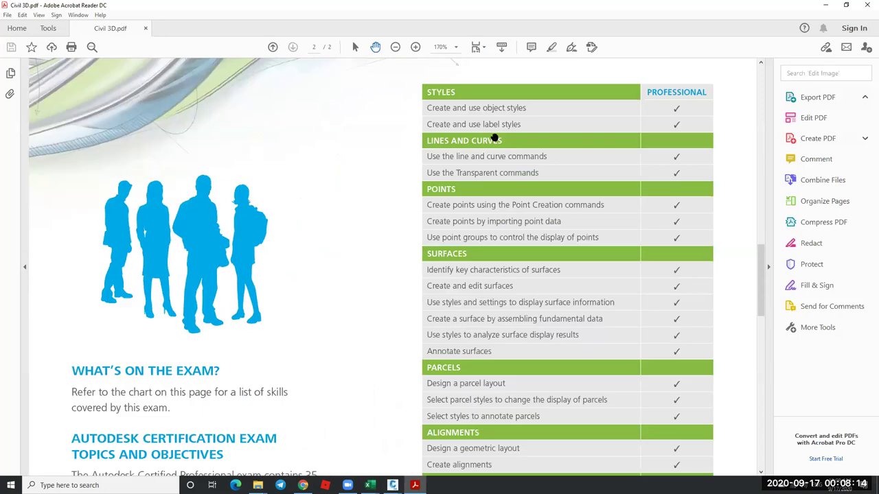
scroll(530, 180, down, 1)
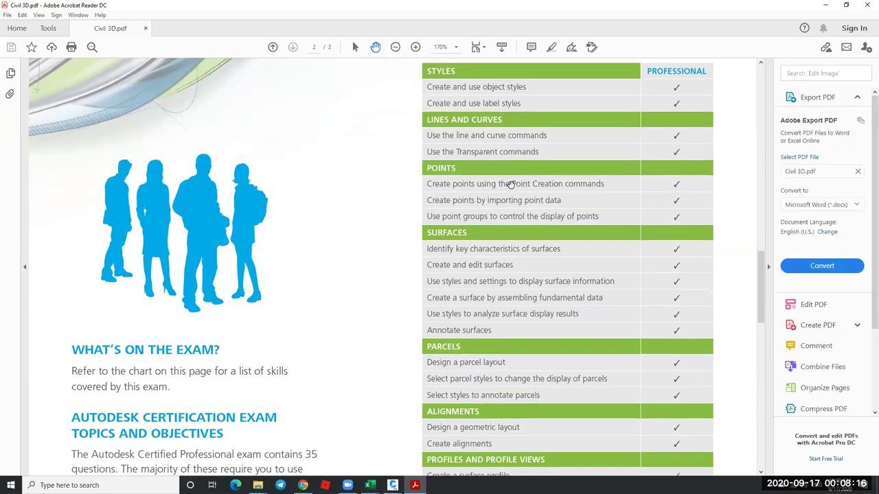
scroll(508, 230, down, 1)
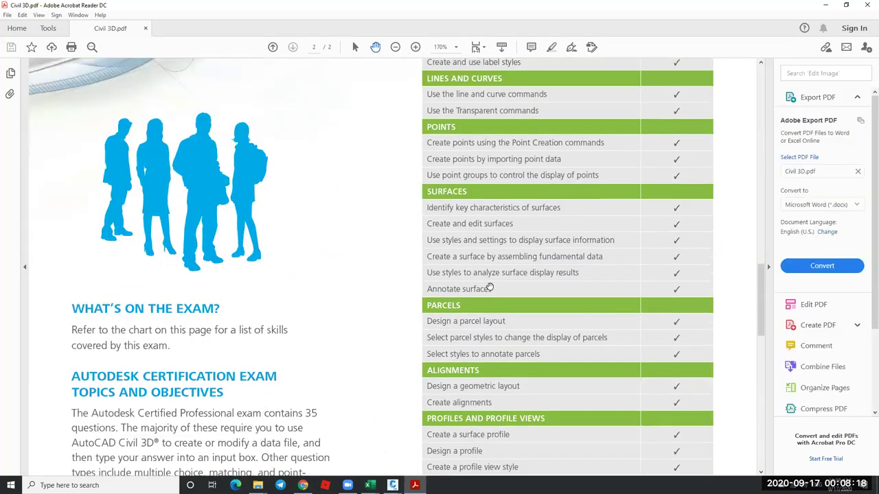
scroll(495, 291, down, 2)
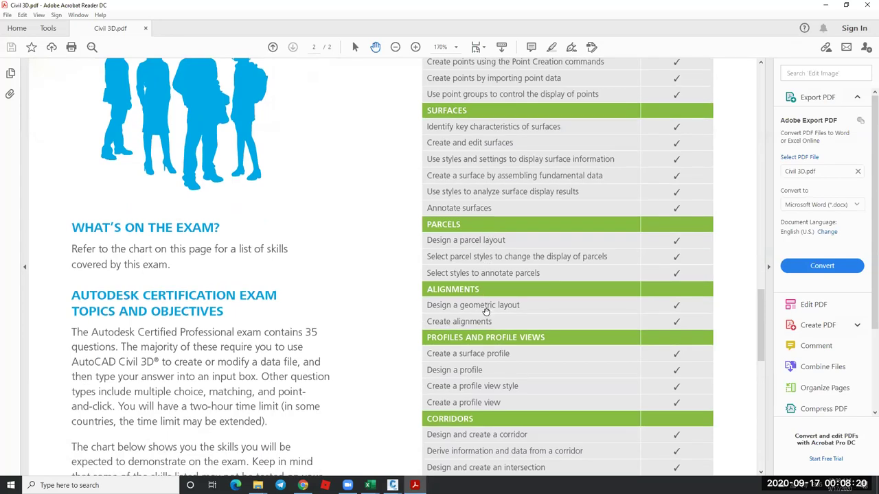
scroll(484, 292, down, 3)
scroll(475, 297, down, 4)
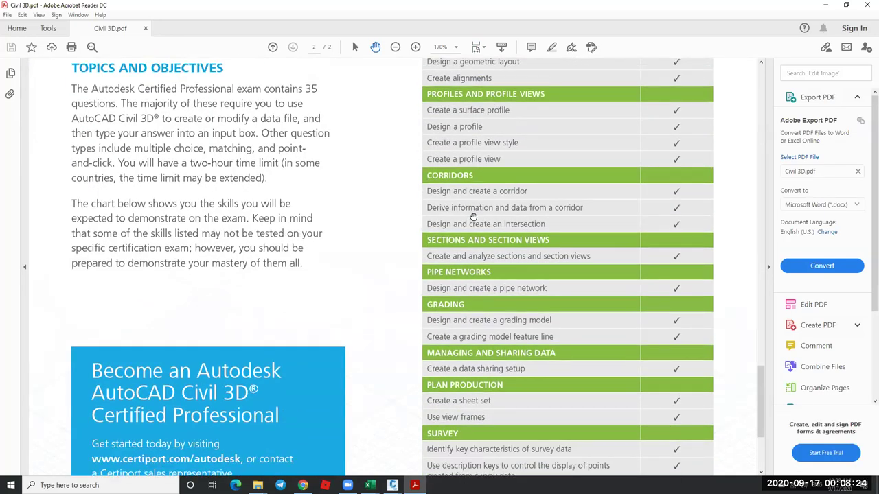
scroll(472, 233, down, 3)
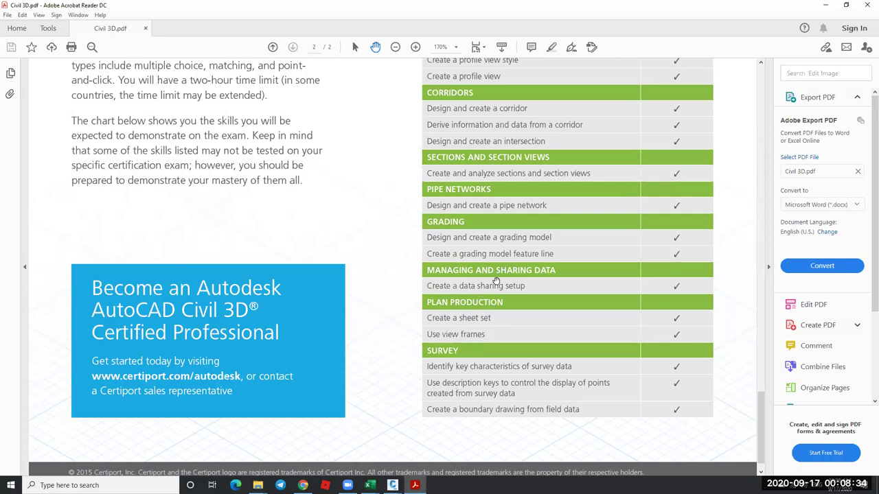
scroll(526, 234, up, 1)
scroll(526, 234, up, 2)
scroll(526, 237, down, 3)
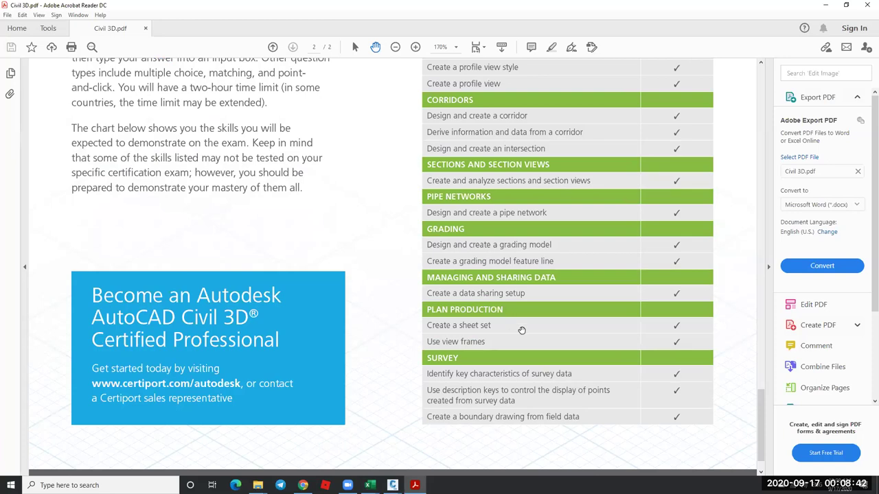
scroll(564, 323, up, 2)
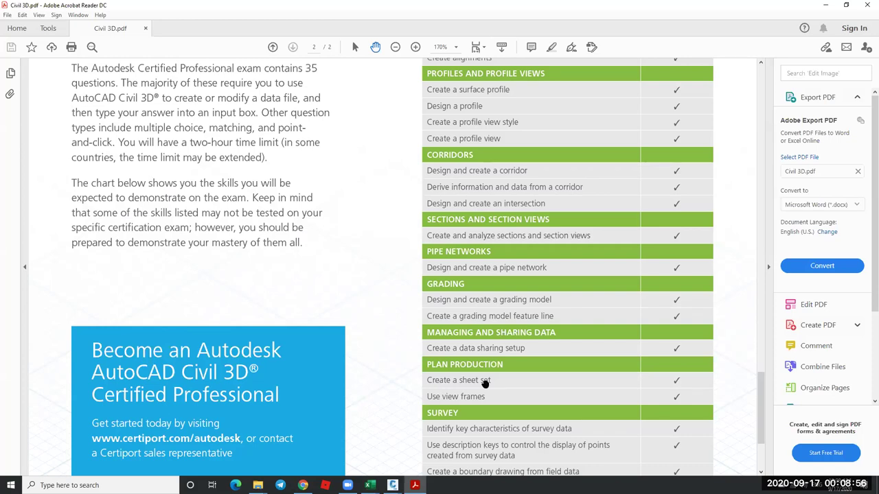
drag(587, 162, 572, 456)
drag(587, 185, 585, 338)
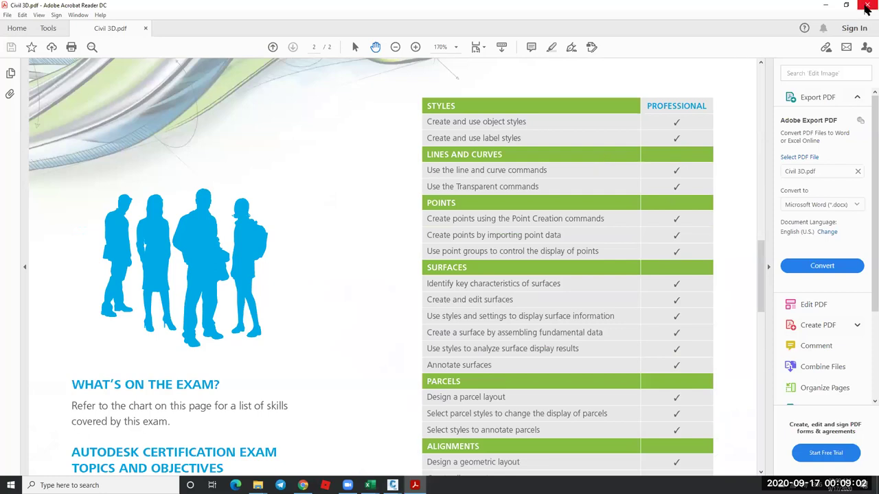
Close the exam PDF, minimize Chrome, and cancel the Network Parts List dialog in Civil 3D.
click(866, 8)
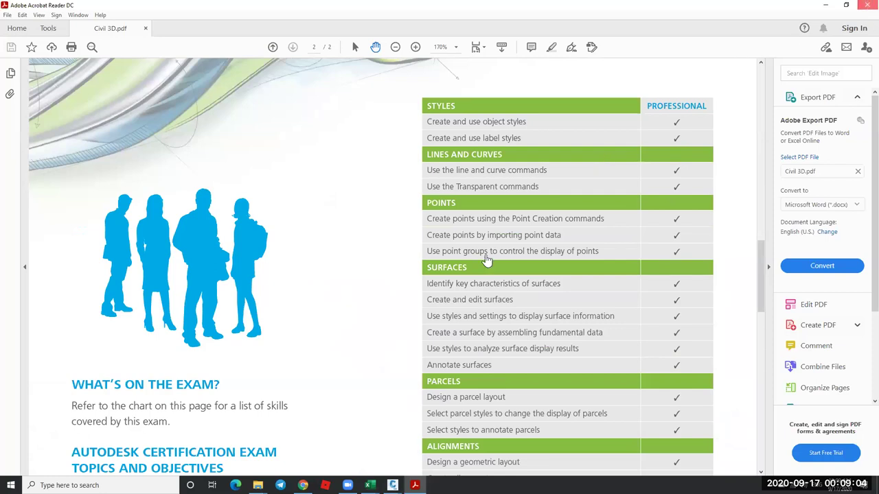
scroll(632, 194, up, 8)
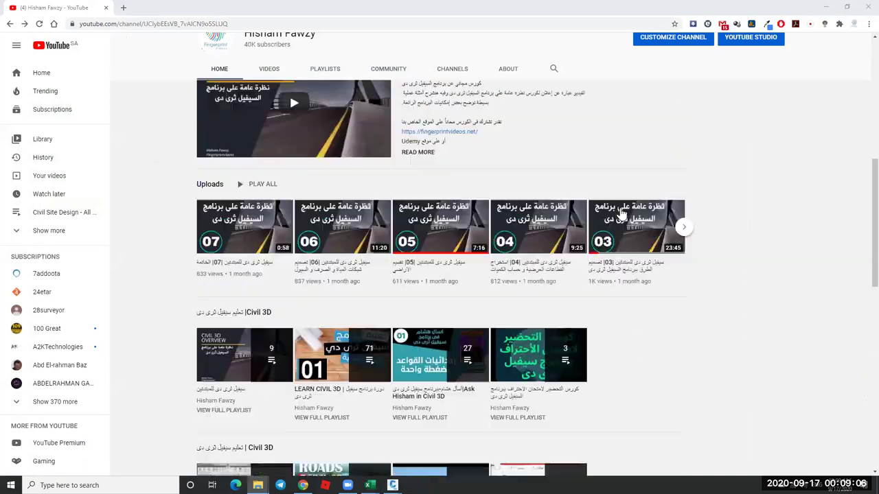
scroll(620, 208, down, 4)
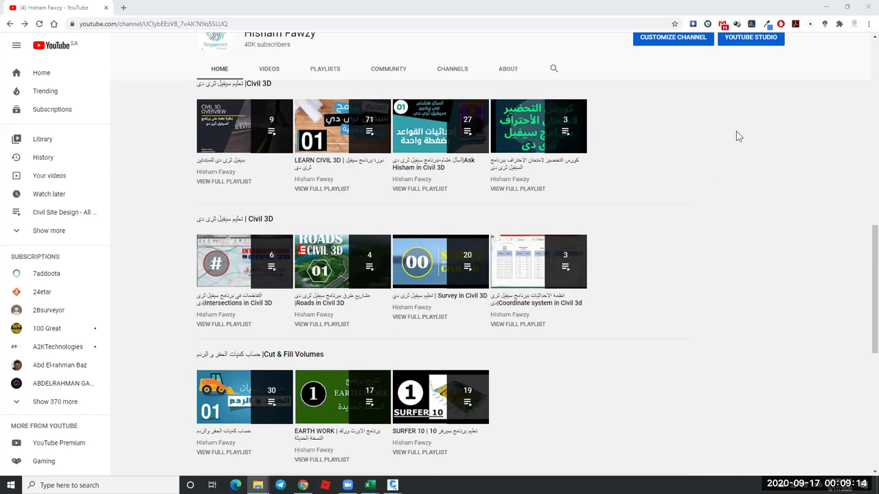
click(829, 6)
click(494, 337)
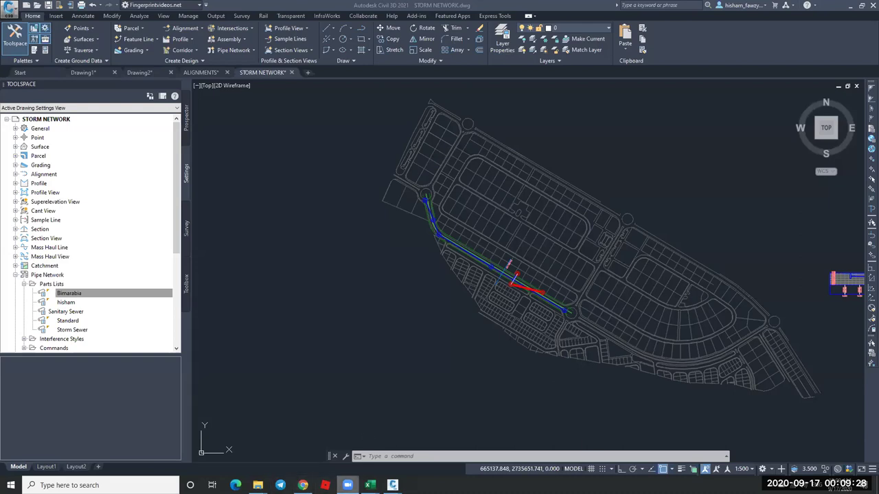
Start the Zoom app from the taskbar, then close its launcher window.
right_click(348, 485)
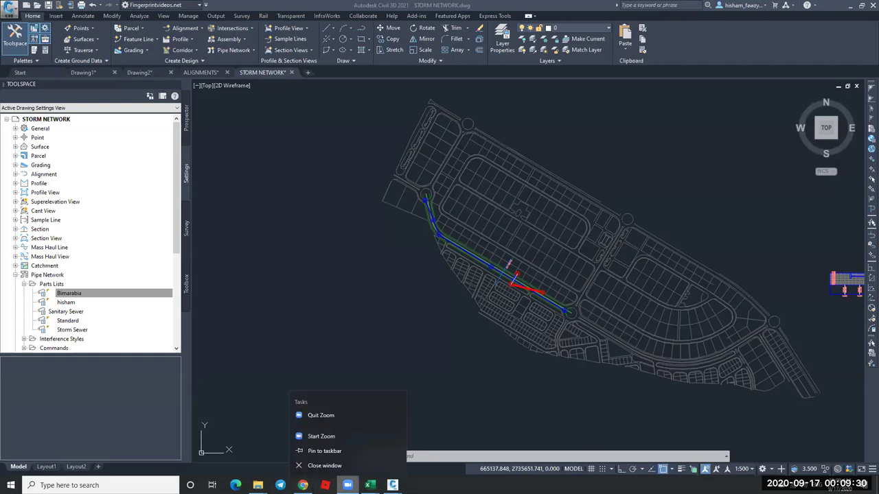
click(360, 438)
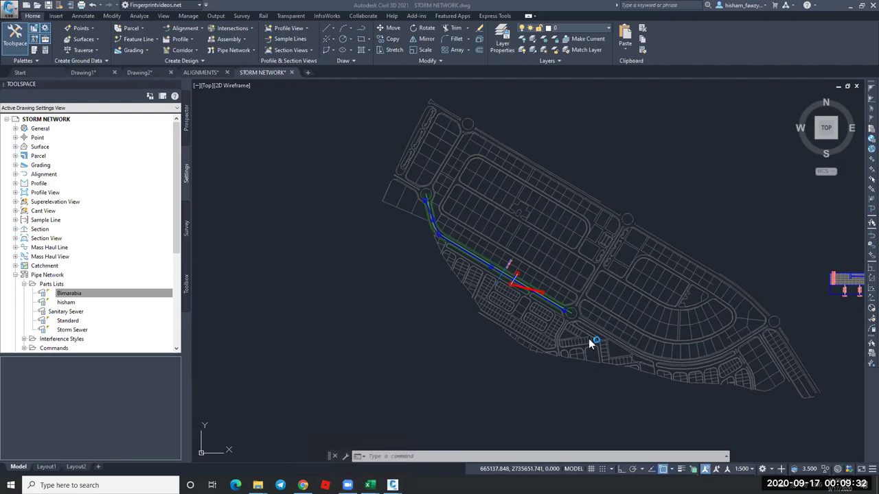
click(519, 153)
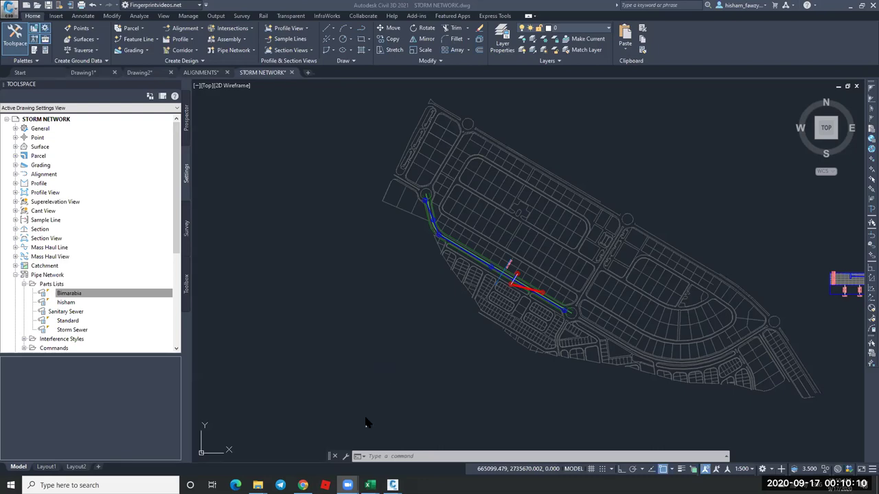
Switch back to the YouTube channel page and scroll to the Civil 3D beginner uploads.
key(alt+Tab)
scroll(438, 180, up, 5)
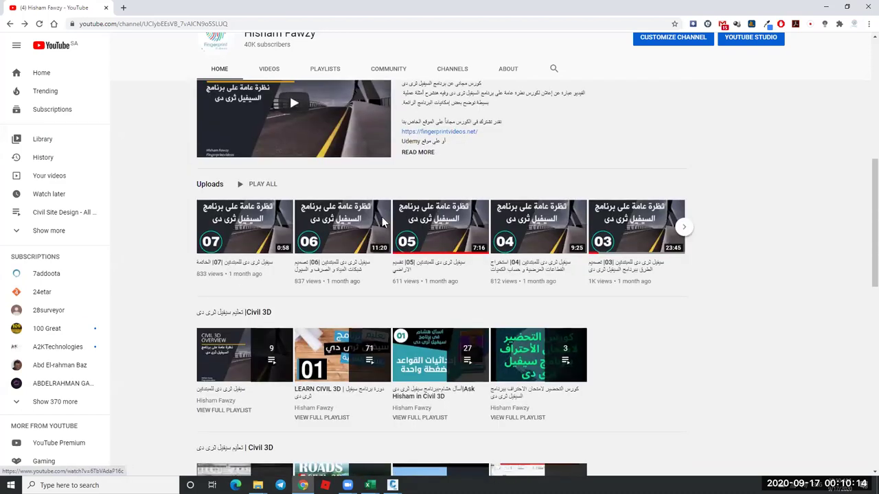
scroll(381, 217, down, 2)
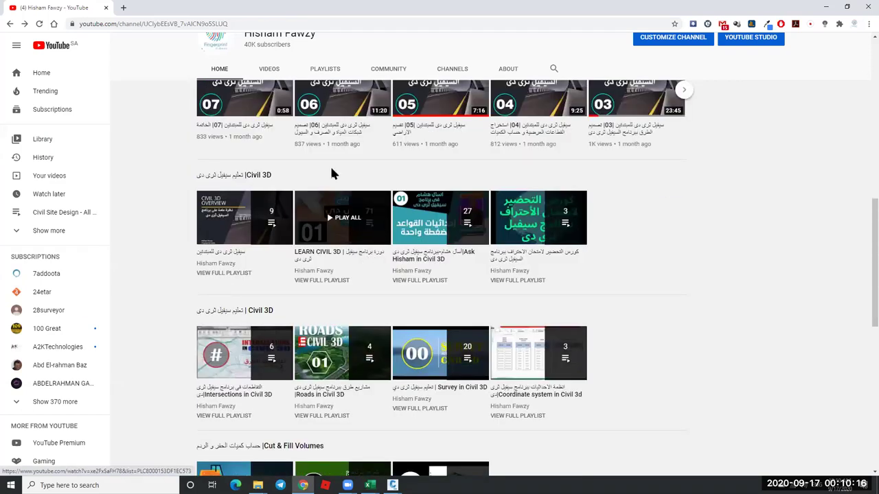